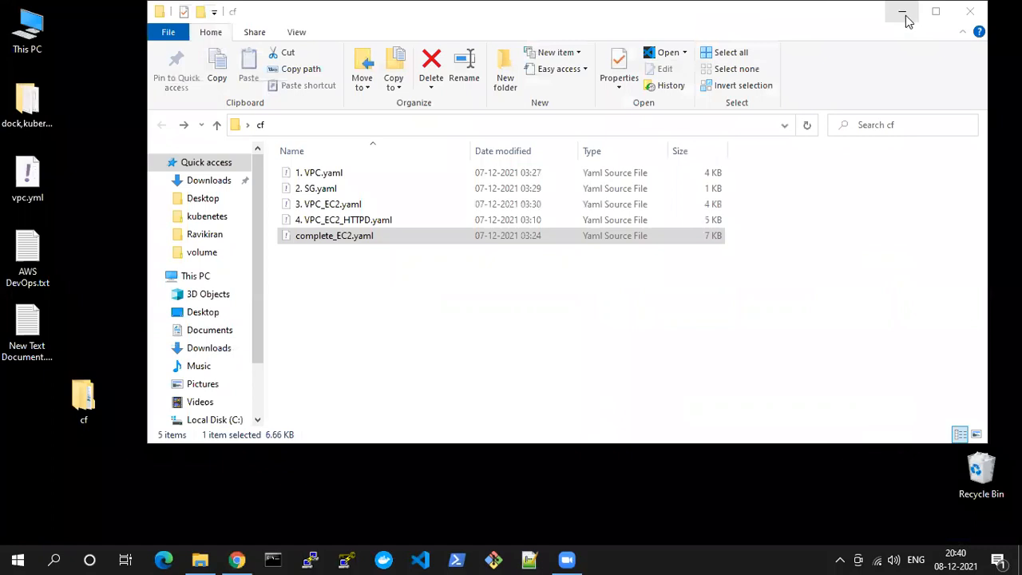
Minimize the cf folder window and switch to Chrome with the AWS Management Console
click(901, 16)
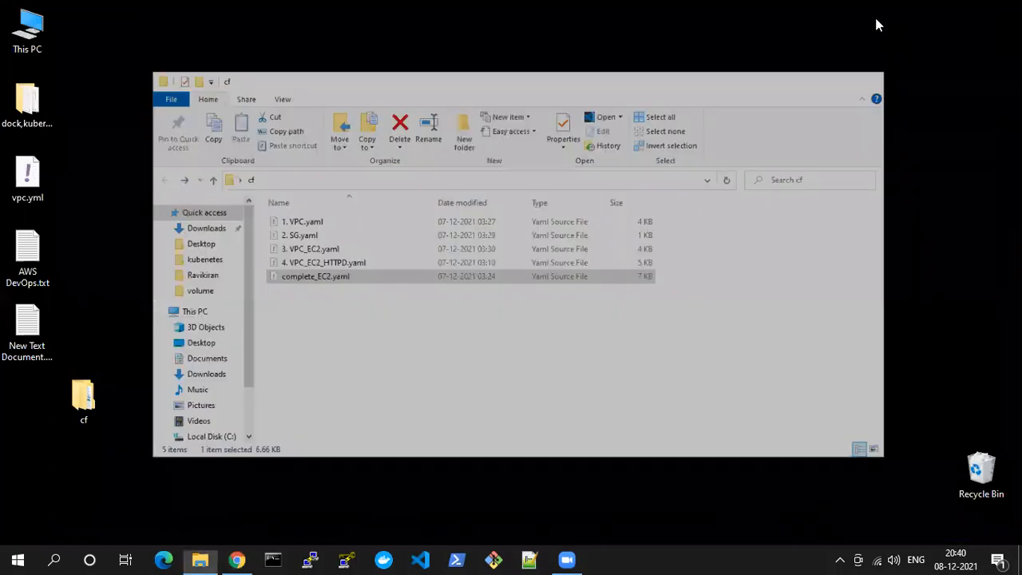
right_click(299, 210)
click(345, 254)
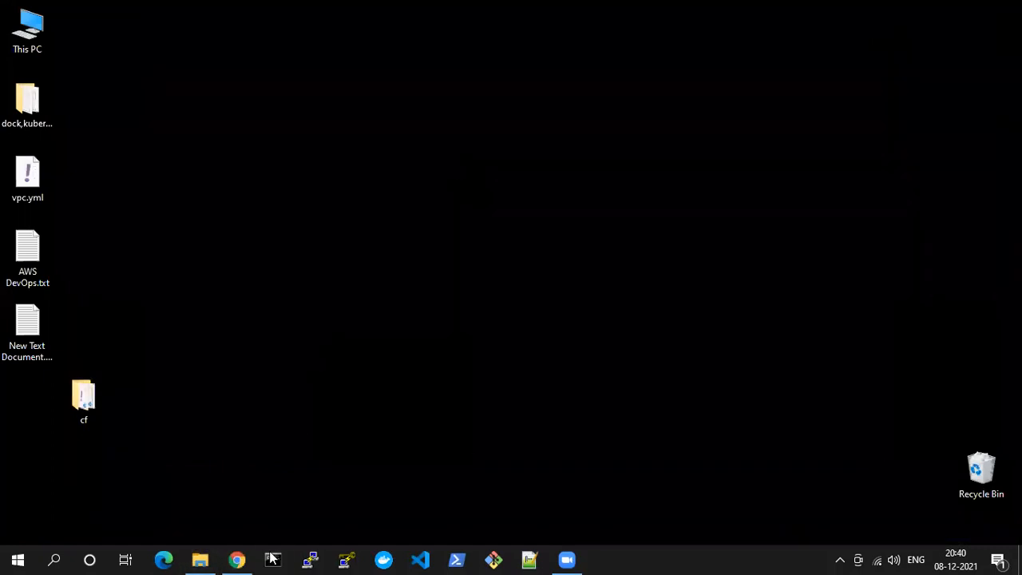
click(237, 559)
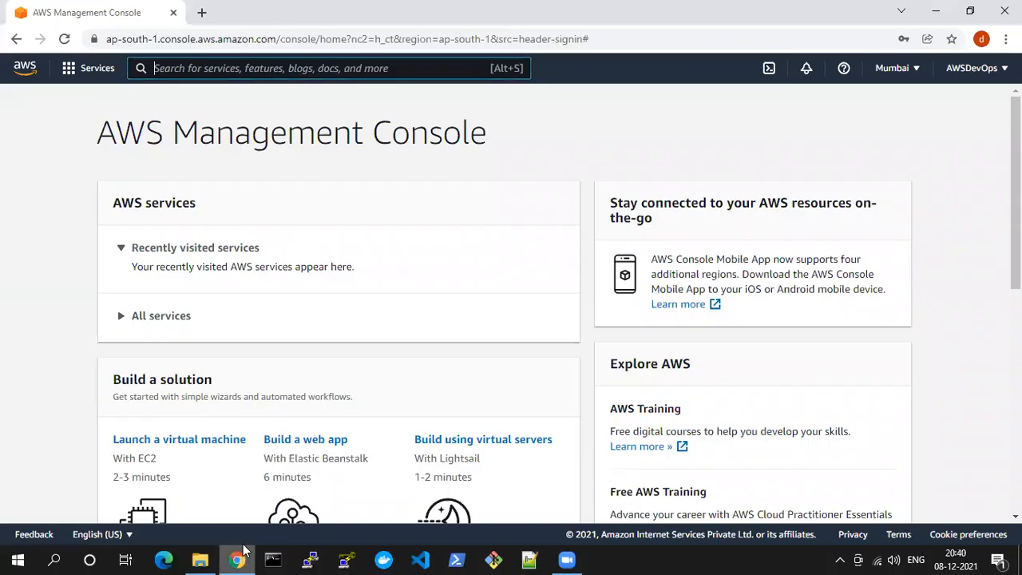
Search Google for "aws vpc cloudformation" in a new browser tab
click(201, 12)
text(aws)
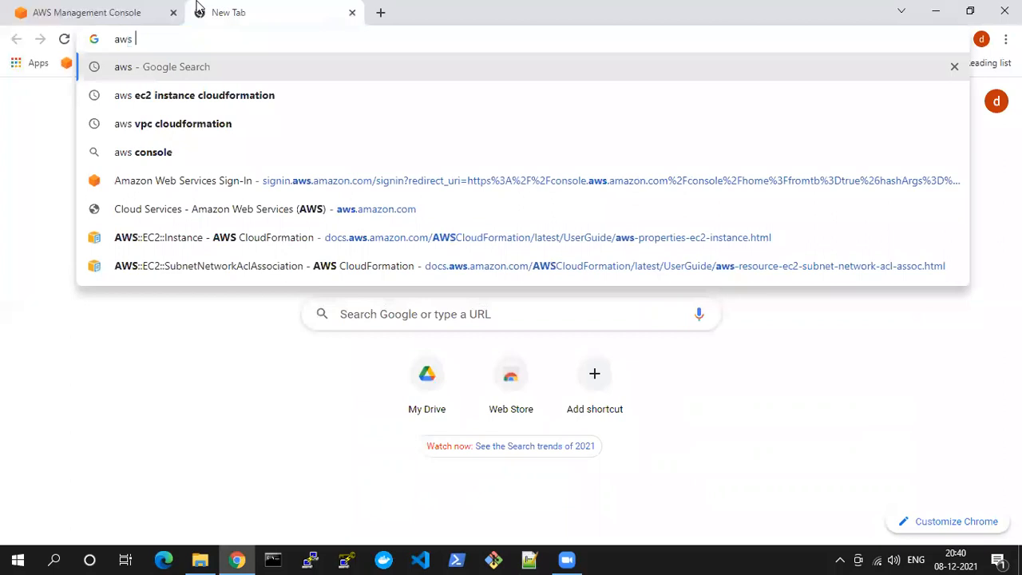
key(Down)
key(Down)
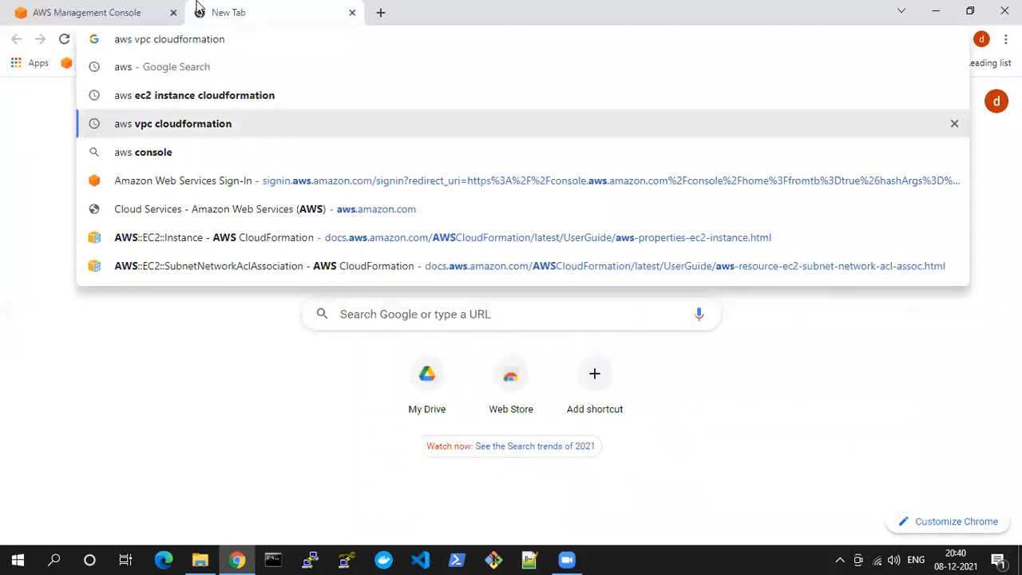
click(166, 125)
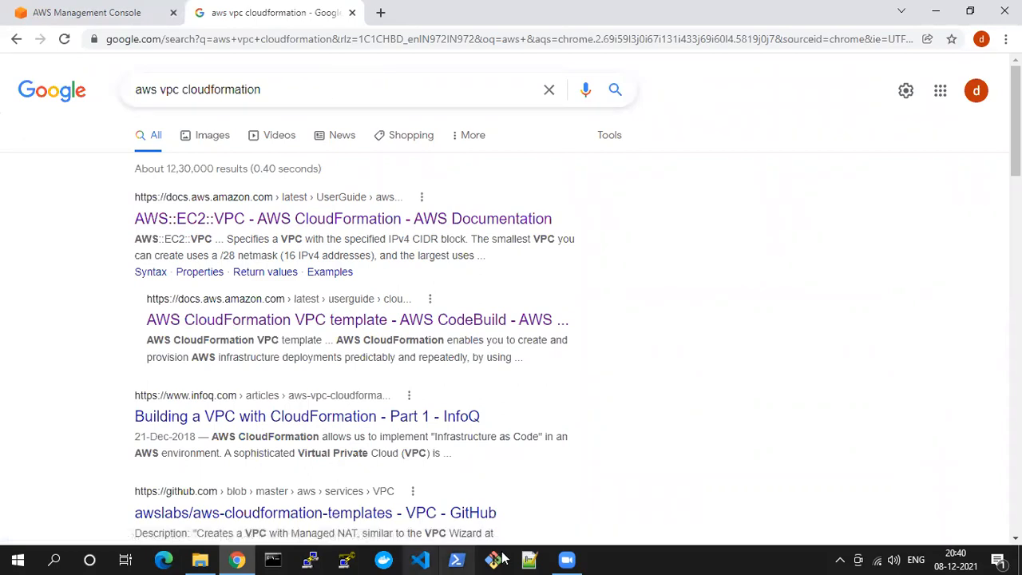
Switch to Notepad++, close dockerkey.pem, and write "Terraform" as the first line of the blank note
key(alt+Tab)
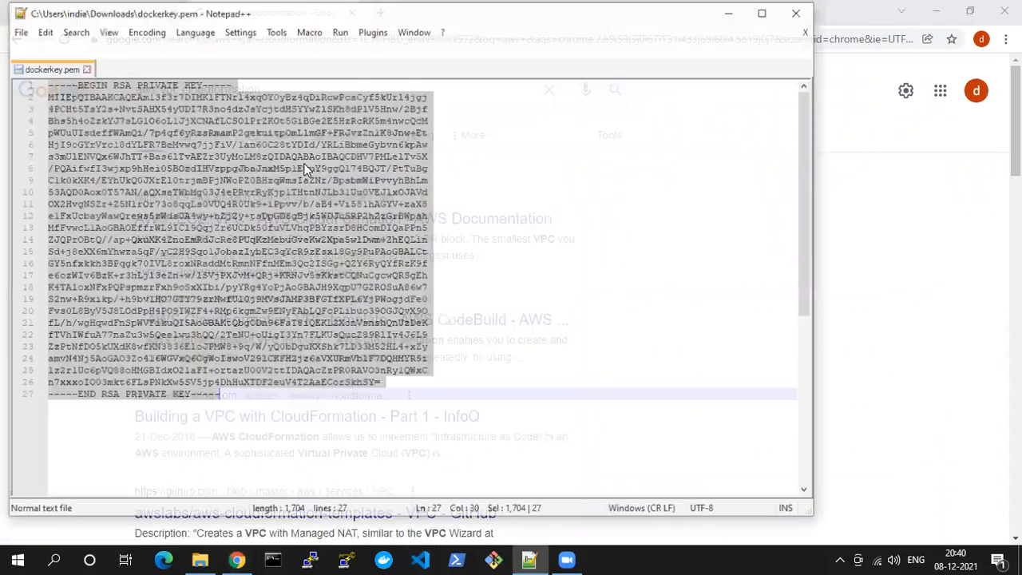
click(84, 68)
text(Te)
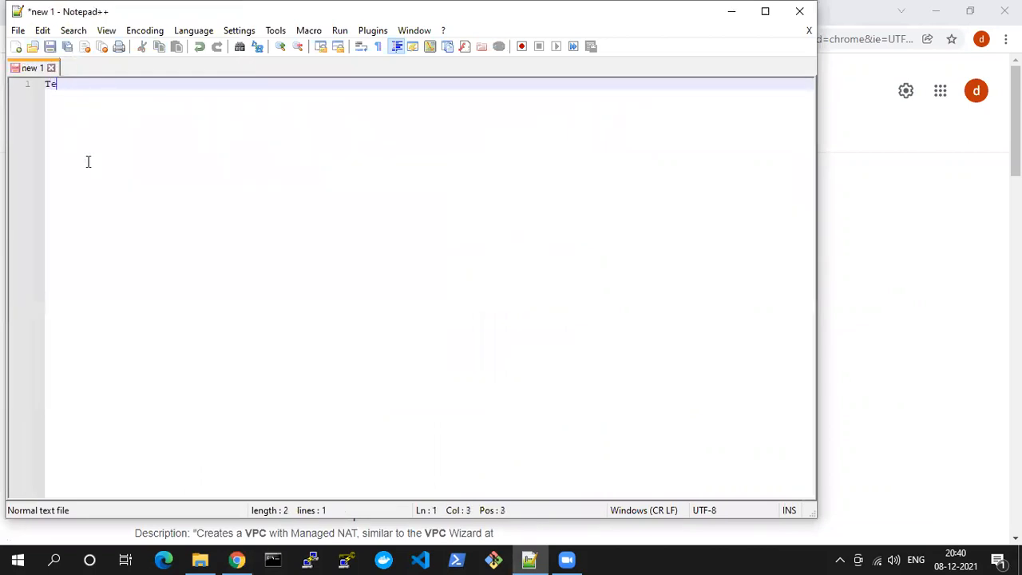
text(rraform)
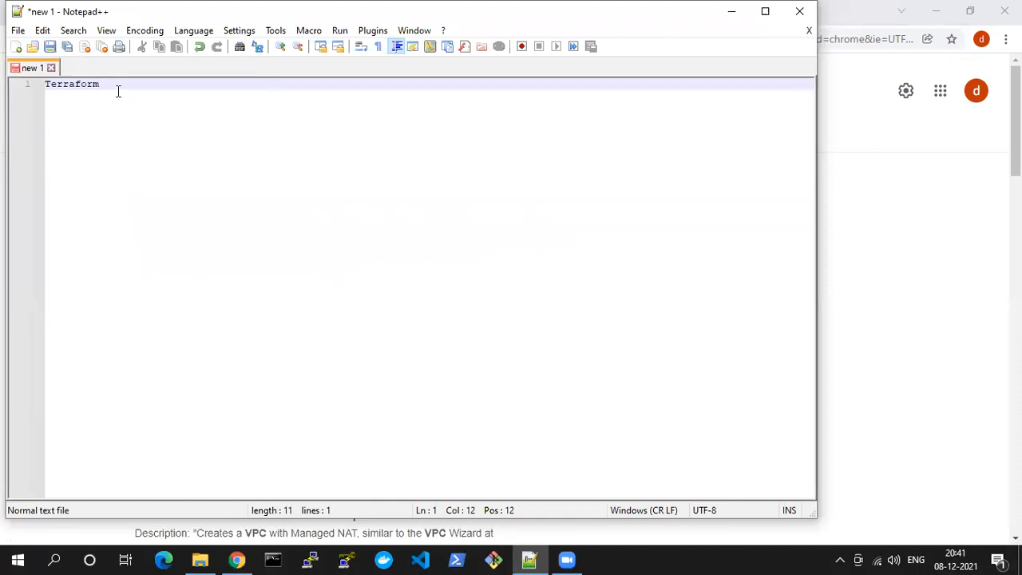
key(Return)
key(Return)
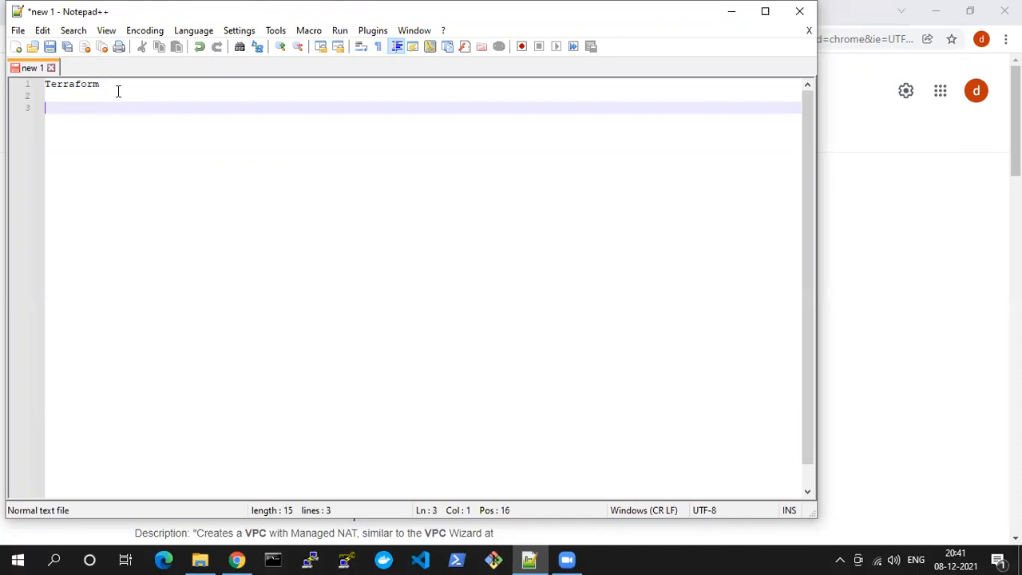
Extend the Terraform line with "-- third party tool - azure, aws, gcp"
key(Up)
key(Up)
key(End)
text(-- third party tool)
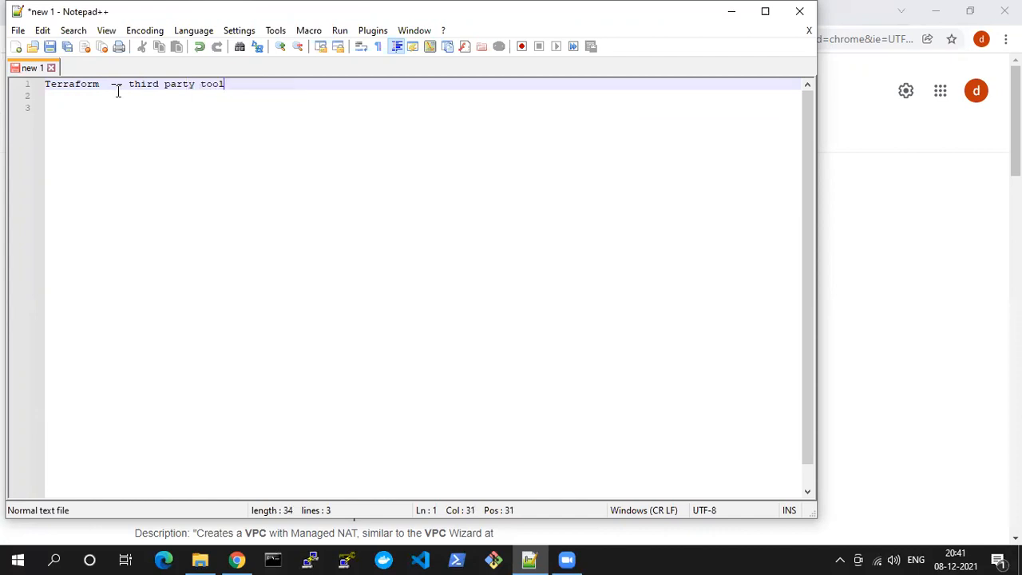
text(   - azure, aws, gcp)
Add the line "cloudformation - AWS" below the Terraform line, leaving a blank line between them
key(Return)
key(Return)
text(cloudfo)
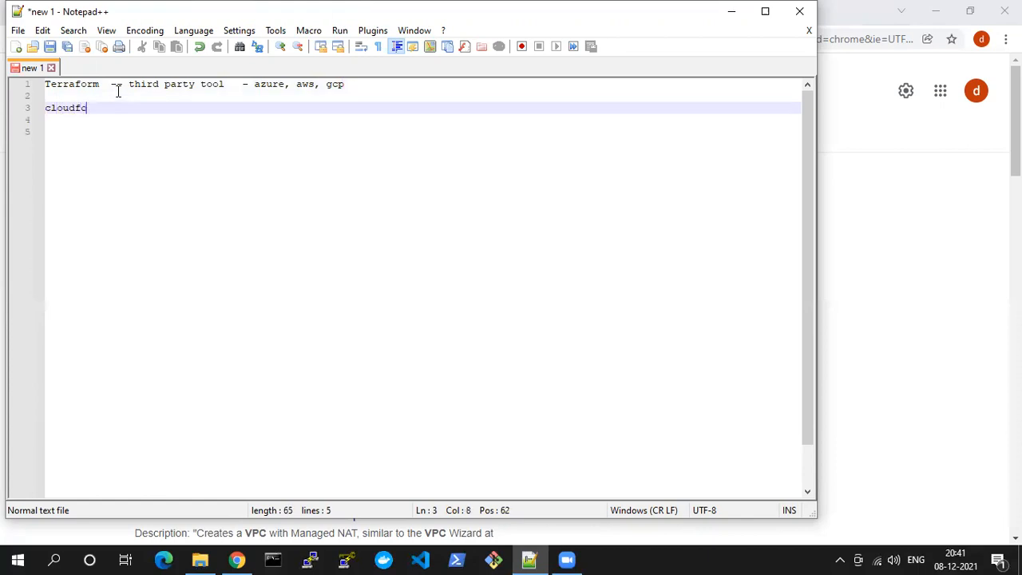
text(rmation - AWS)
Compare the cloudformation and Terraform lines in the note, highlighting the tool names and the Terraform description
drag(177, 109, 44, 110)
double_click(67, 110)
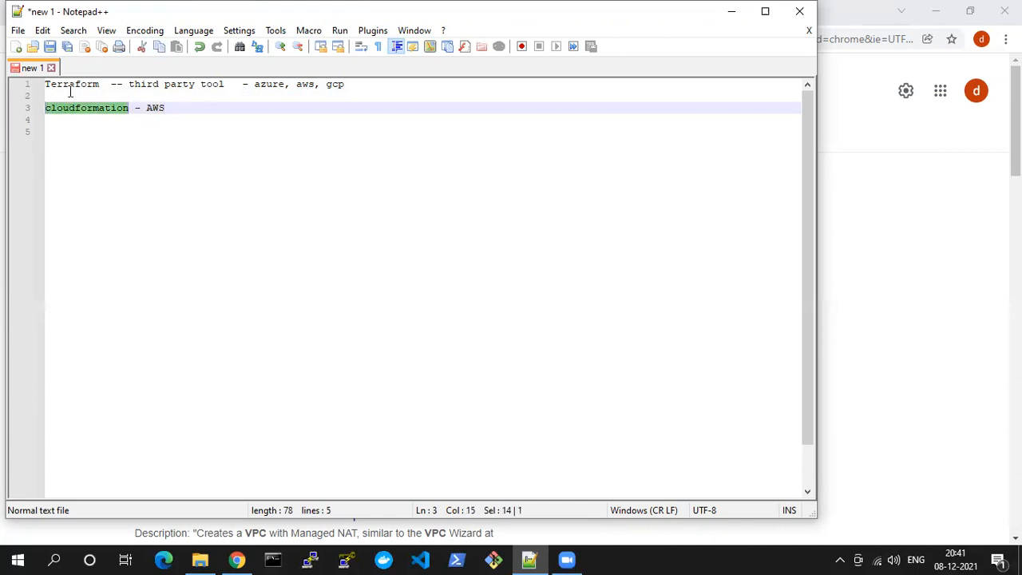
click(70, 94)
double_click(74, 85)
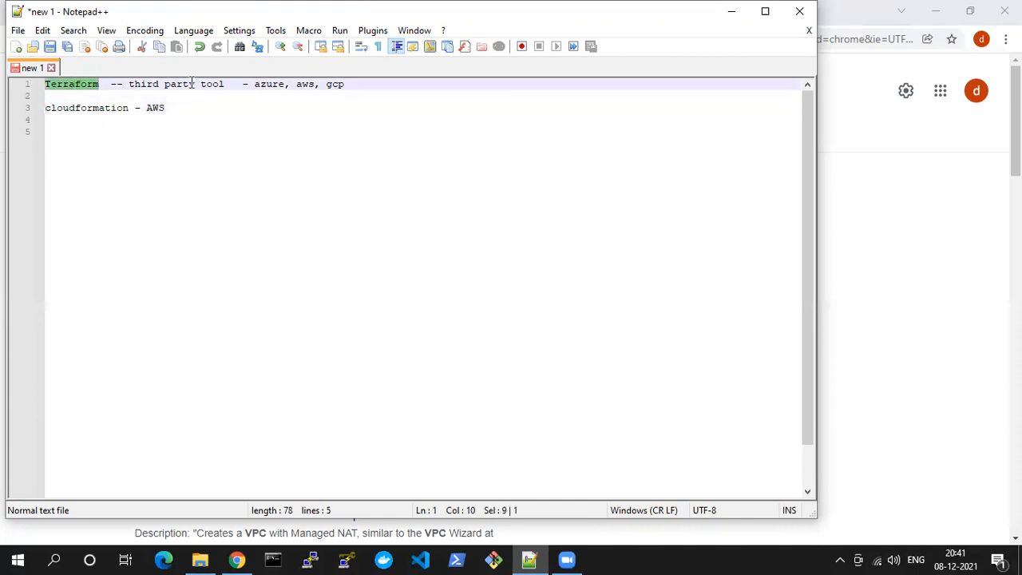
double_click(180, 84)
double_click(73, 85)
double_click(76, 86)
click(83, 93)
triple_click(83, 86)
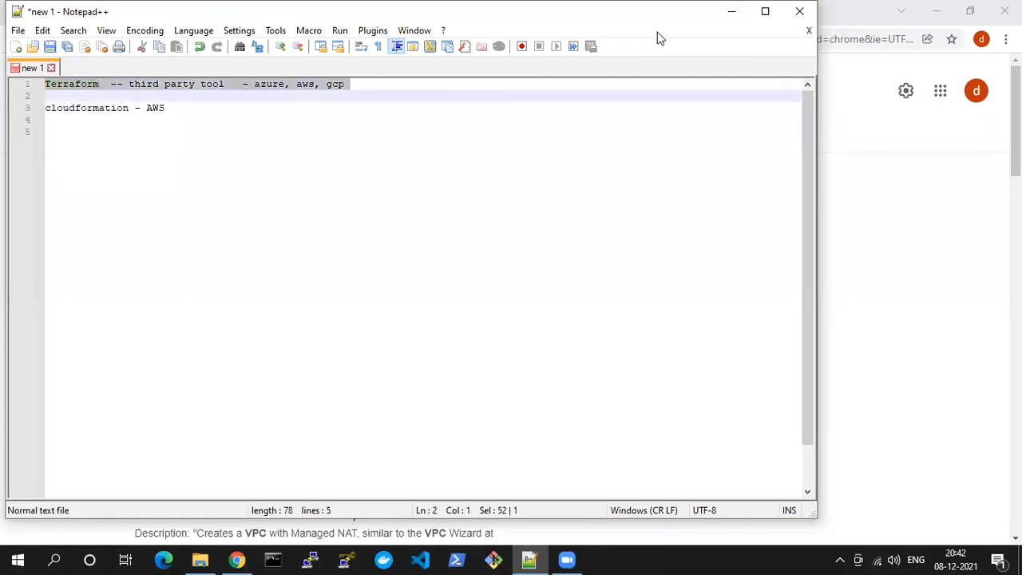
Switch to the cf folder in File Explorer, maximize it, and go through the template files from 1. VPC.yaml to 4. VPC_EC2_HTTPD.yaml
click(732, 11)
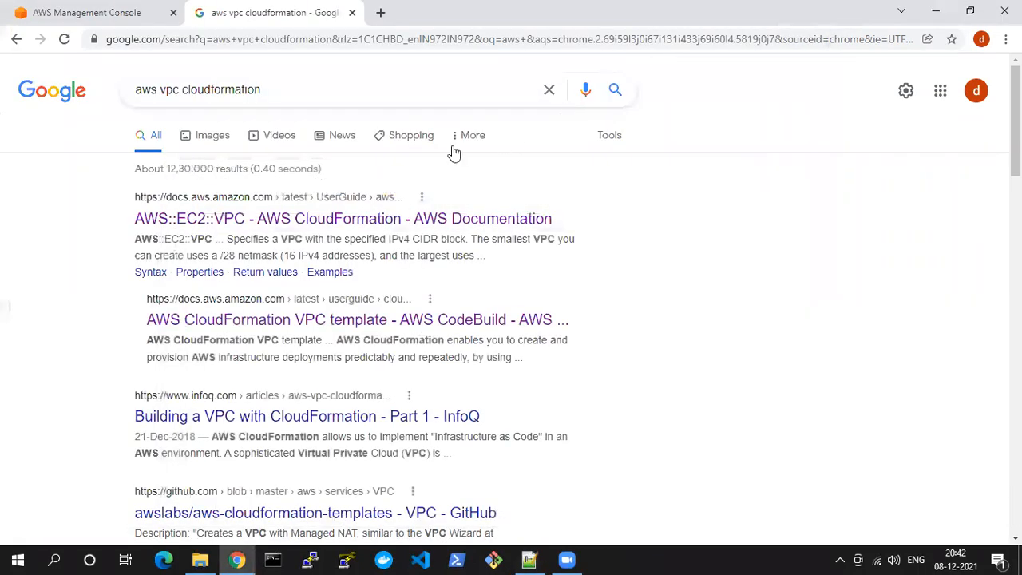
click(200, 559)
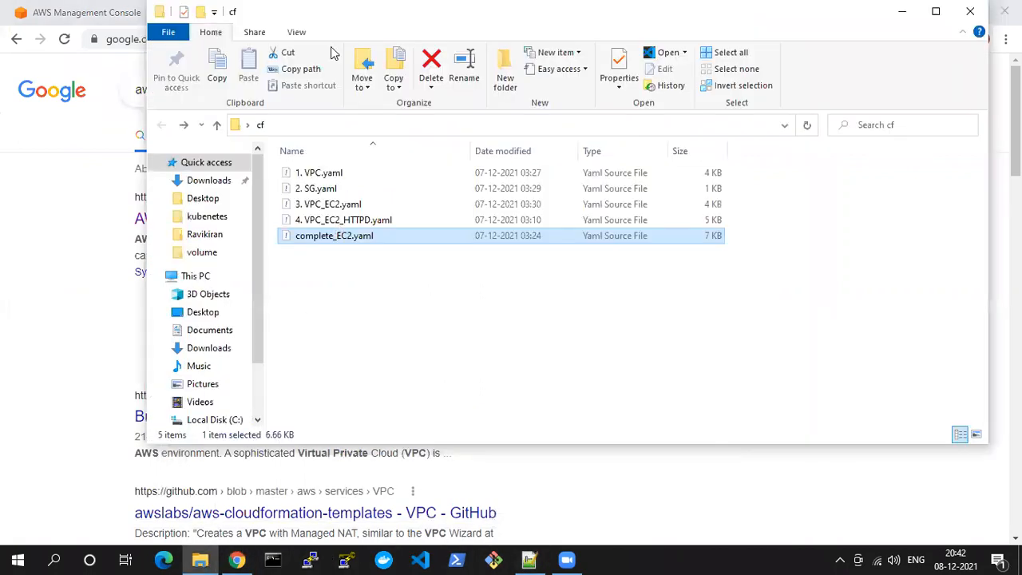
key(super+Up)
click(178, 168)
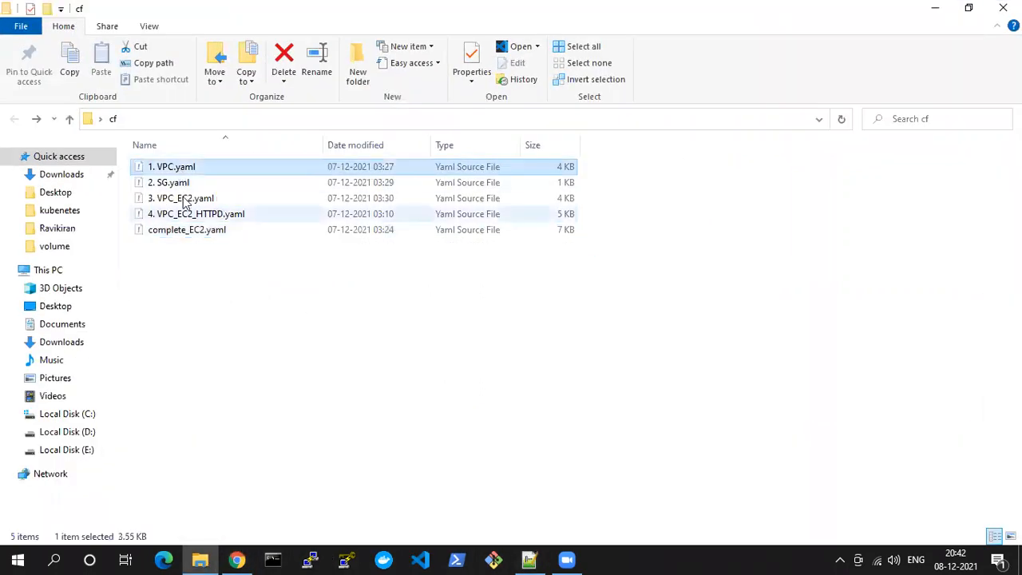
click(174, 186)
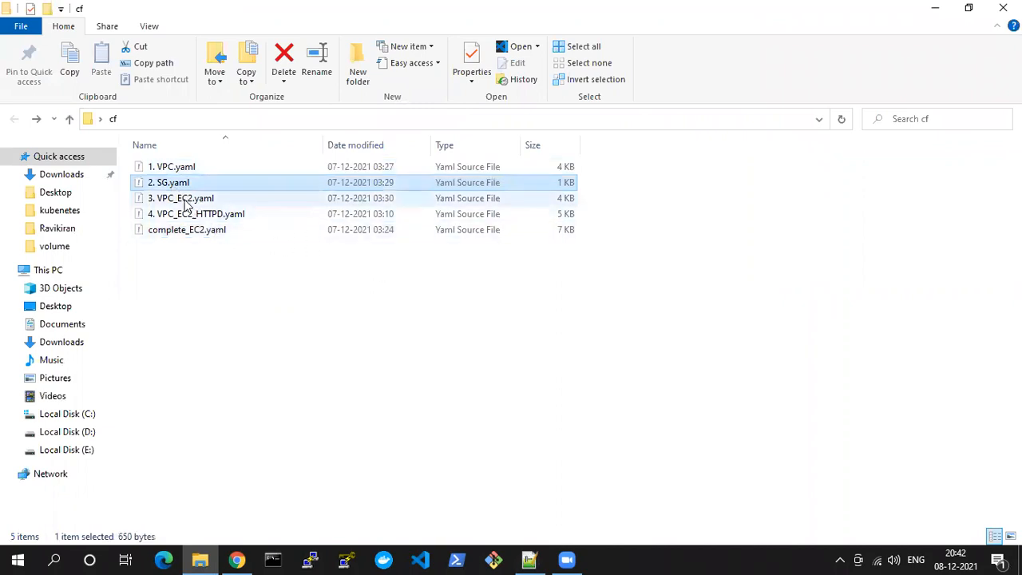
click(185, 202)
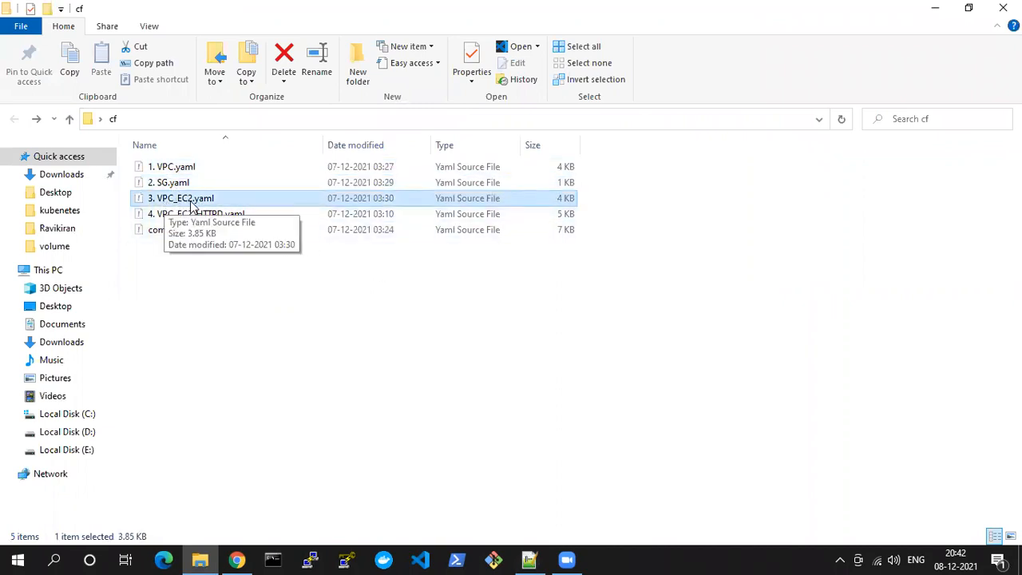
click(173, 216)
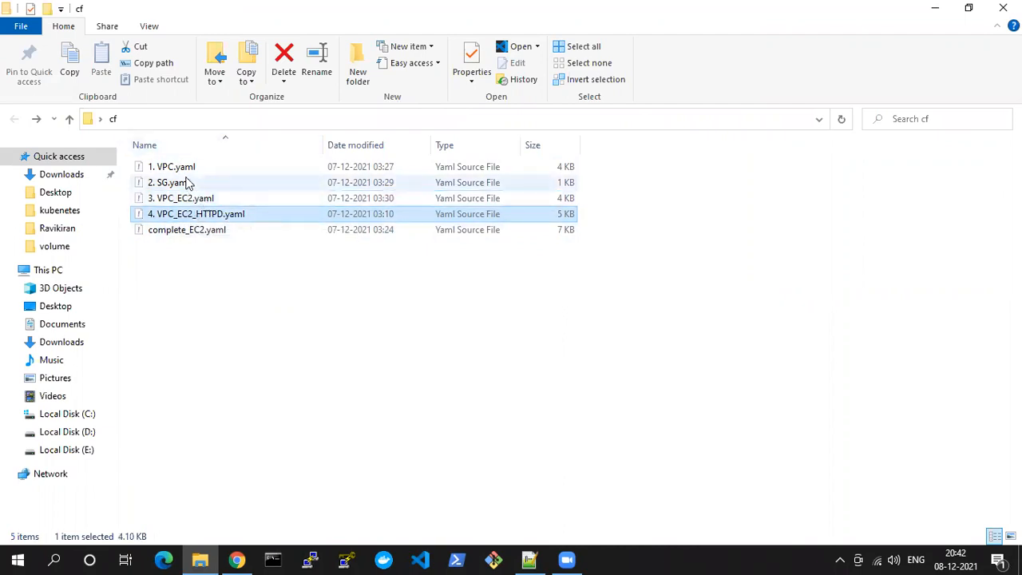
Open Git Bash in the cf folder and launch Visual Studio Code on that folder with the code command
right_click(263, 406)
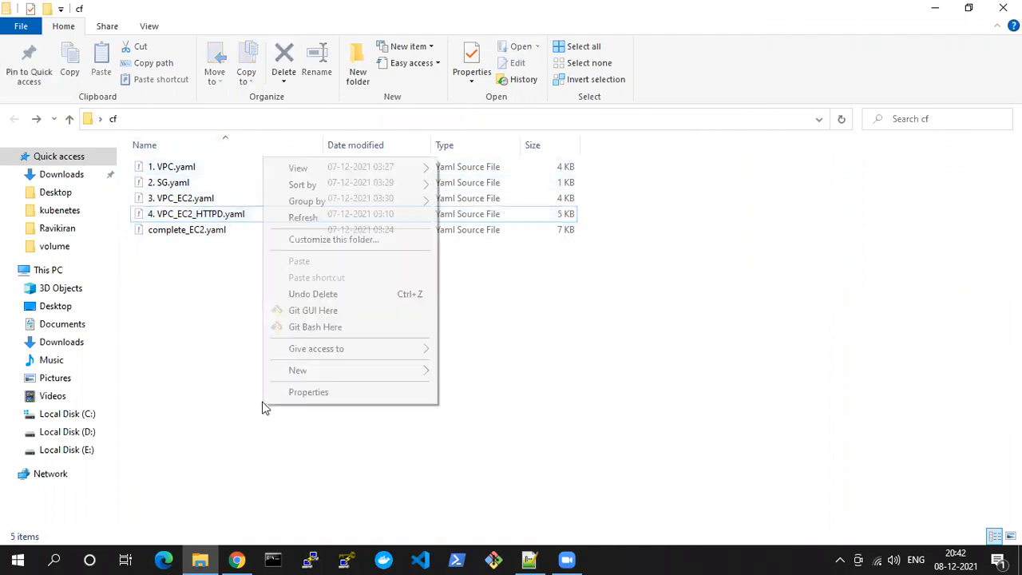
click(314, 327)
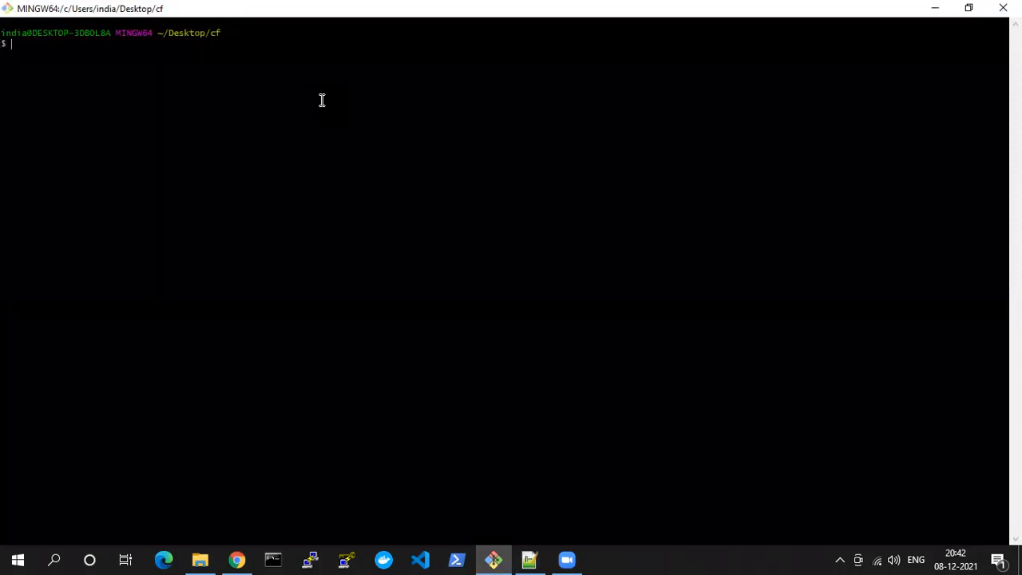
key(ctrl+plus)
text(code)
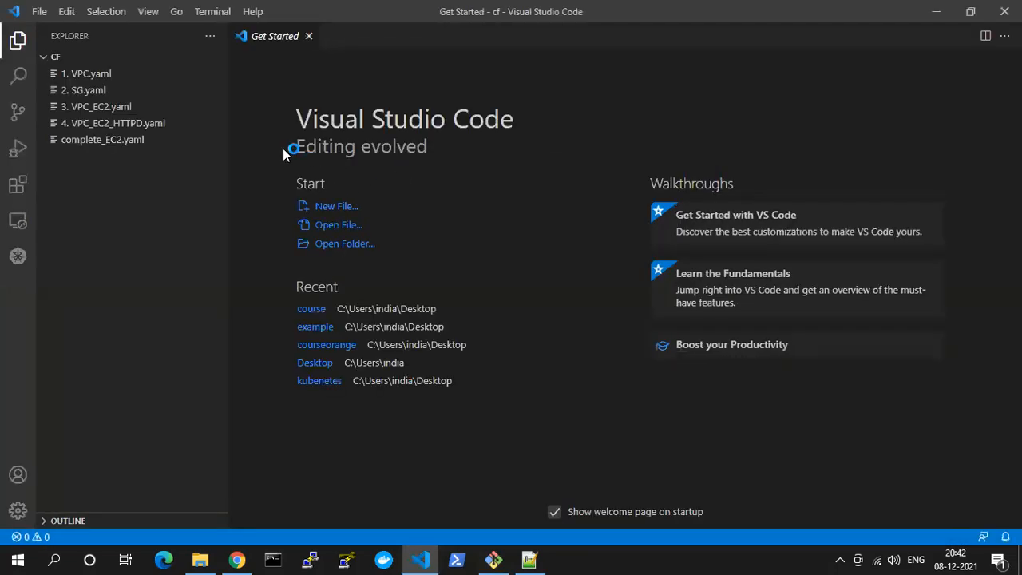
Open 1. VPC.yaml, skim it from the parameters to the route table associations, and dismiss the Red Hat usage data notification
click(91, 74)
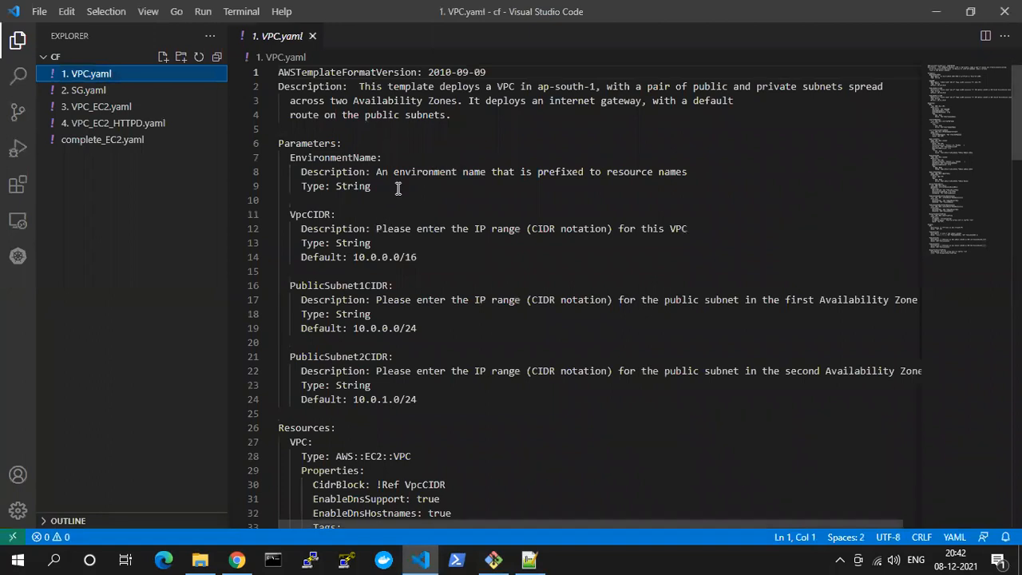
click(400, 221)
scroll(399, 221, down, 2)
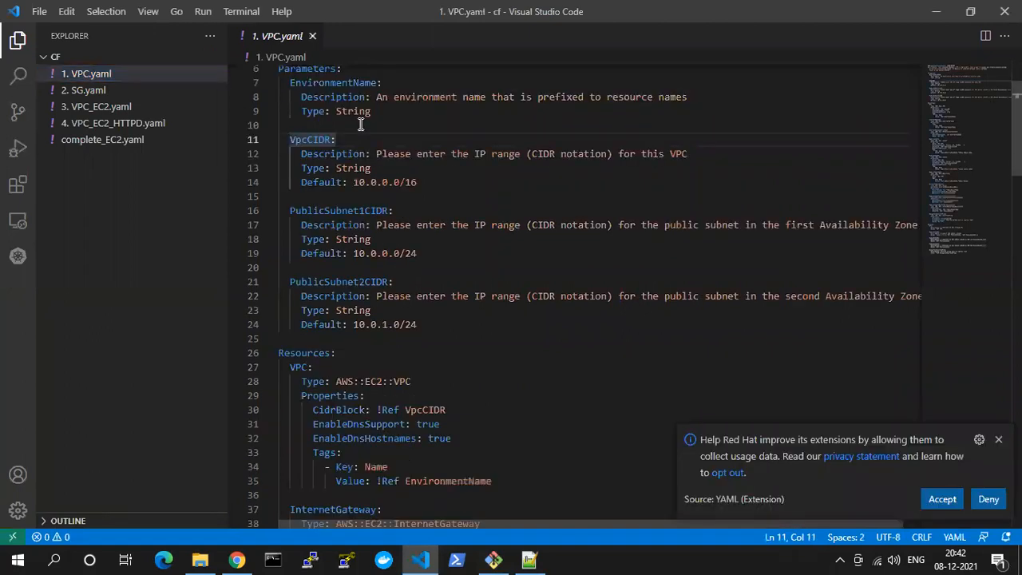
scroll(396, 198, down, 3)
scroll(396, 198, down, 6)
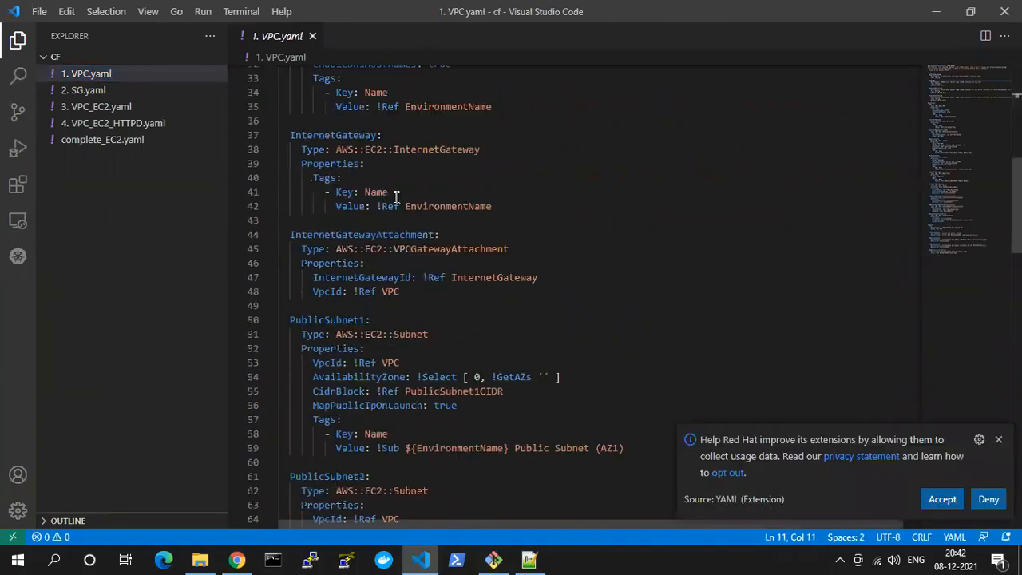
scroll(396, 198, down, 10)
scroll(545, 229, down, 1)
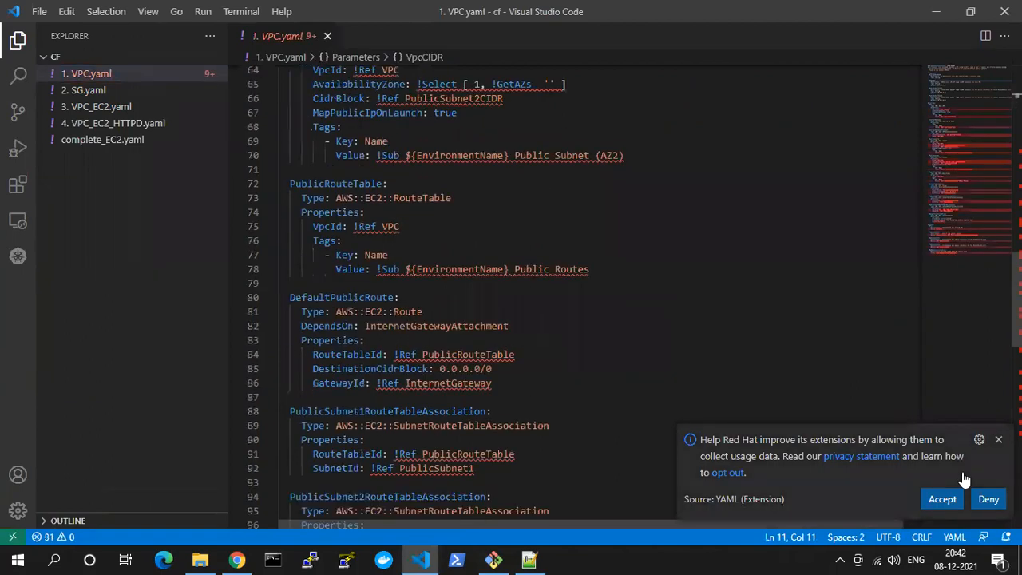
click(998, 440)
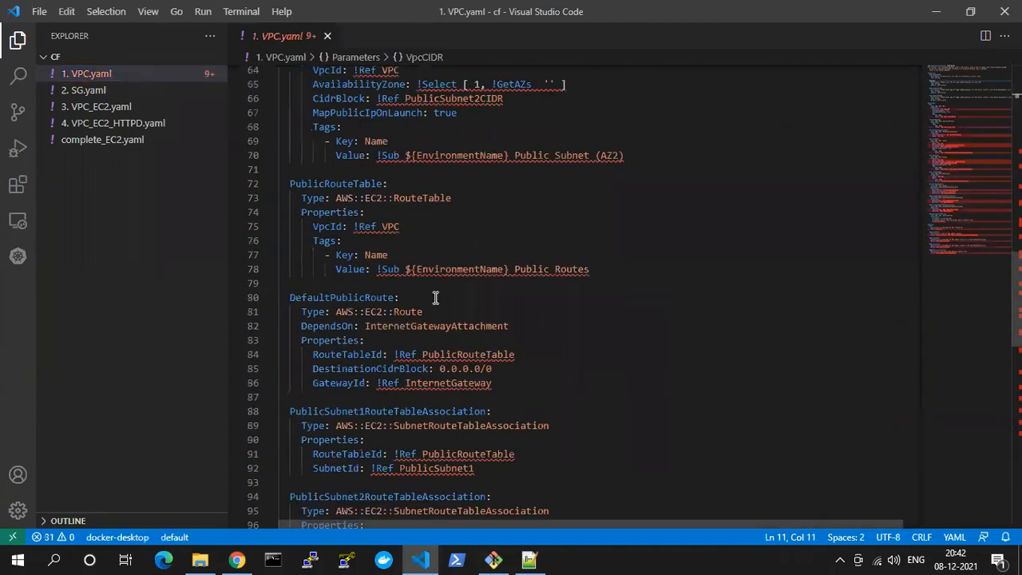
scroll(435, 297, up, 8)
scroll(435, 298, up, 13)
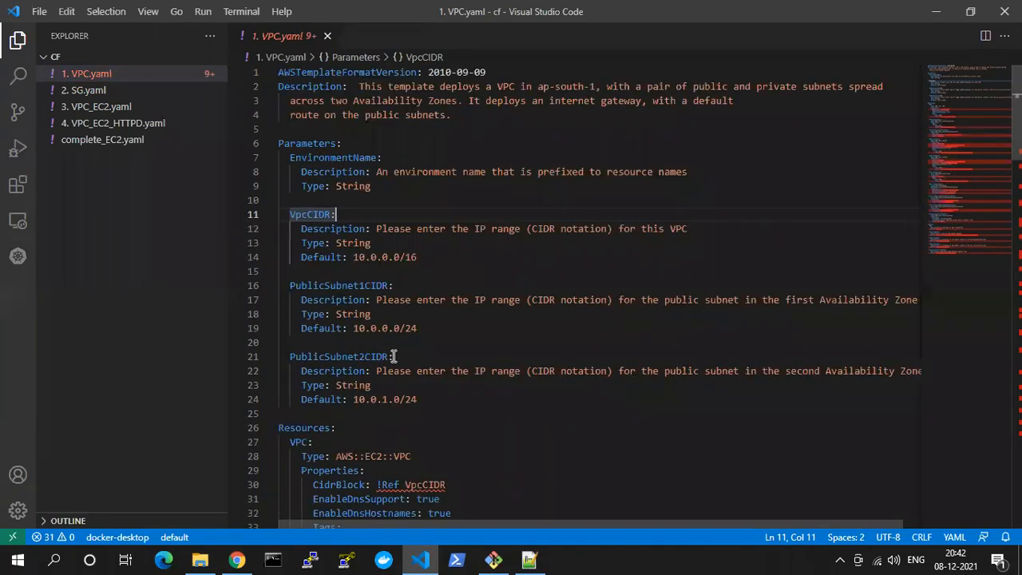
Go through the PublicSubnet1CIDR and PublicSubnet2CIDR parameters and the VPC resource in 1. VPC.yaml, highlighting the blocks
scroll(374, 197, down, 2)
drag(294, 206, 388, 206)
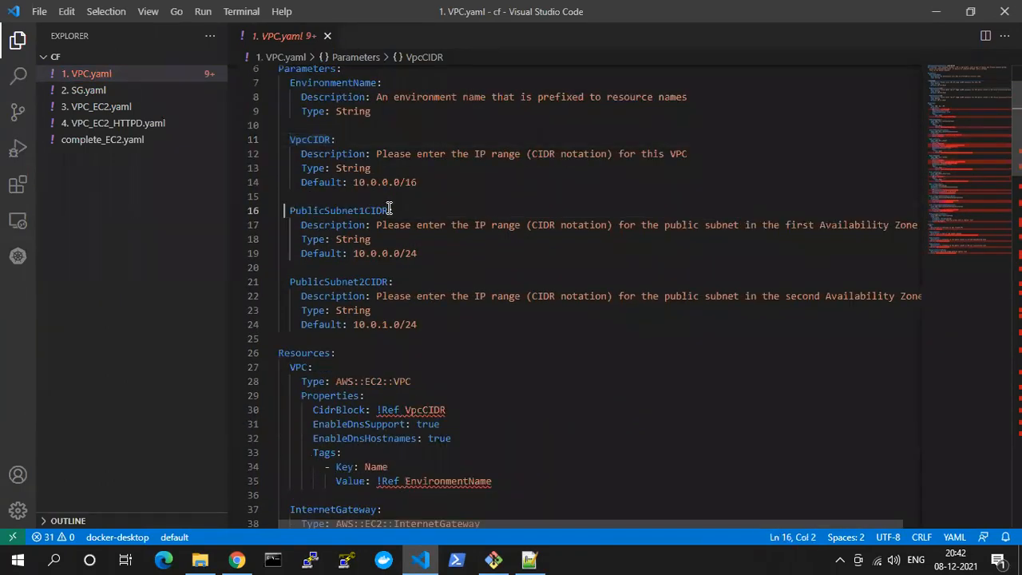
drag(290, 282, 417, 321)
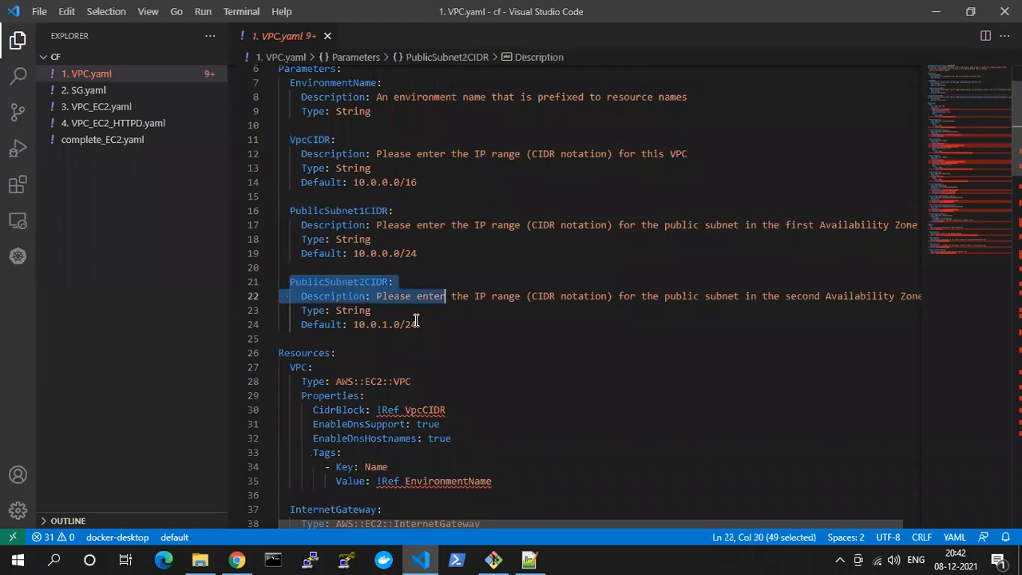
scroll(416, 321, down, 4)
drag(290, 217, 389, 318)
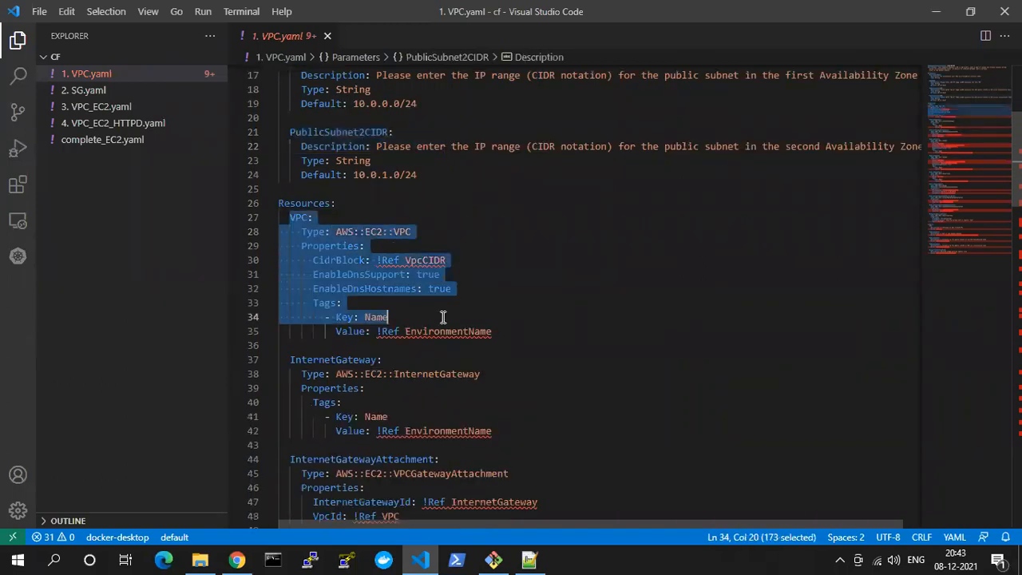
Highlight the InternetGateway and InternetGatewayAttachment resources one after the other to review them
scroll(455, 327, down, 4)
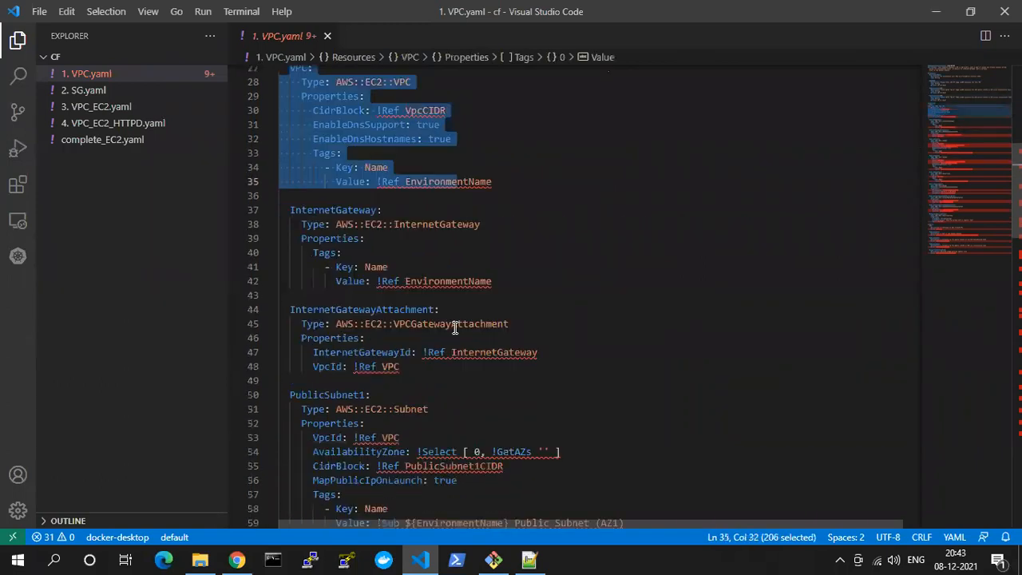
click(323, 210)
drag(341, 272, 347, 281)
scroll(343, 240, down, 2)
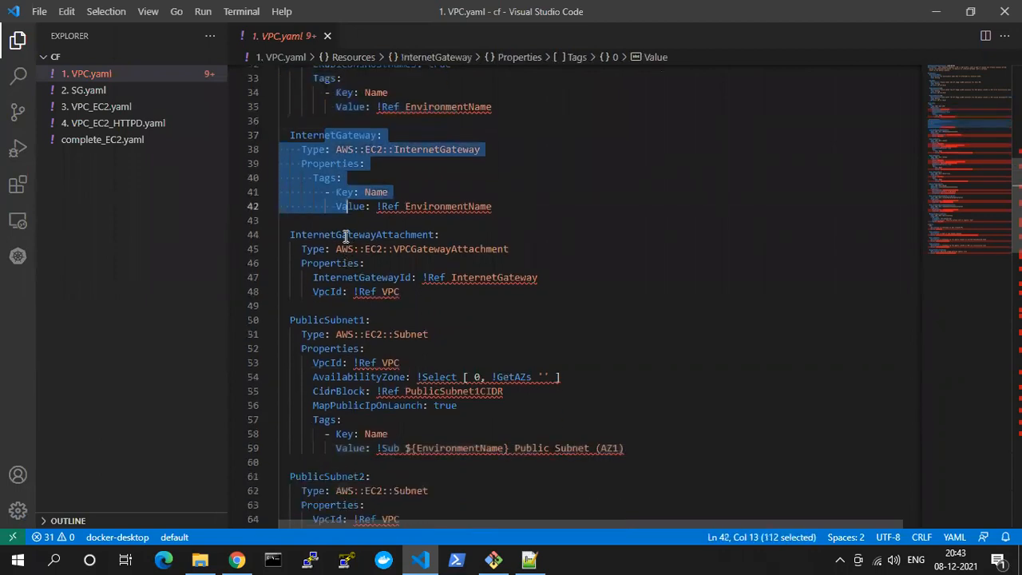
drag(343, 234, 357, 292)
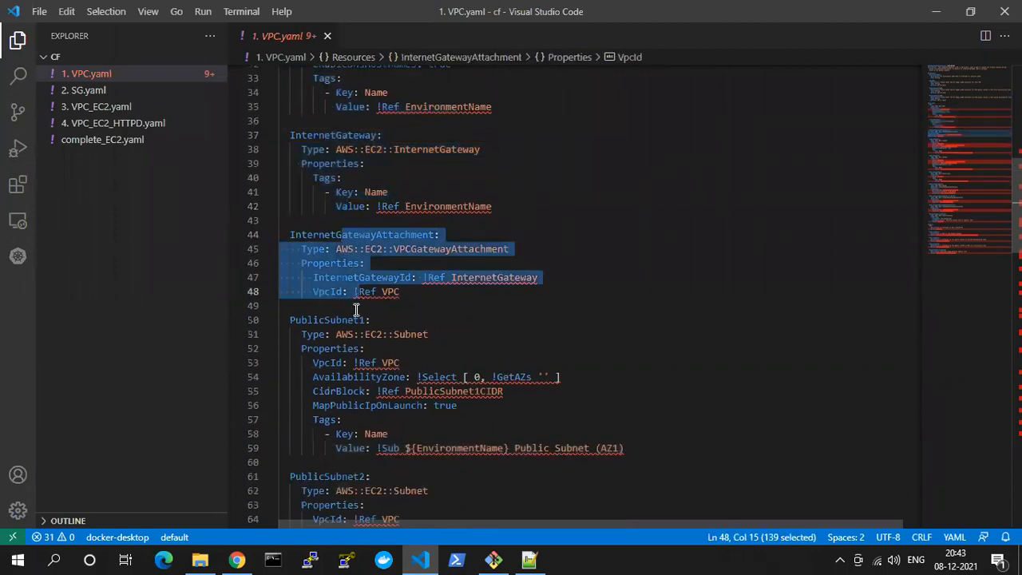
Review the public subnet and route table resources, highlighting the PublicSubnet2 and PublicRouteTable blocks
scroll(351, 310, down, 2)
drag(330, 246, 364, 478)
scroll(373, 293, down, 1)
scroll(367, 471, down, 4)
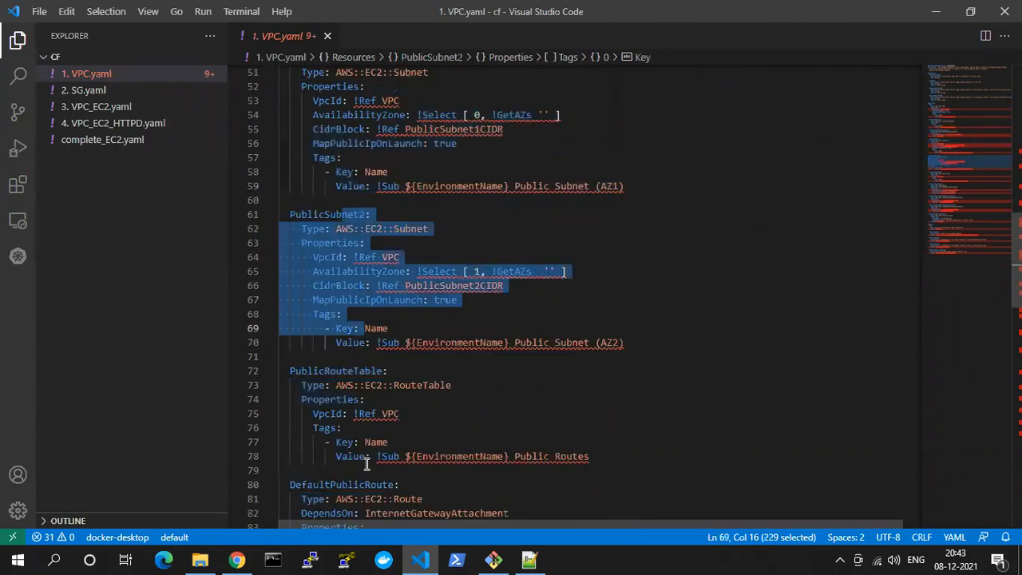
drag(346, 334, 364, 438)
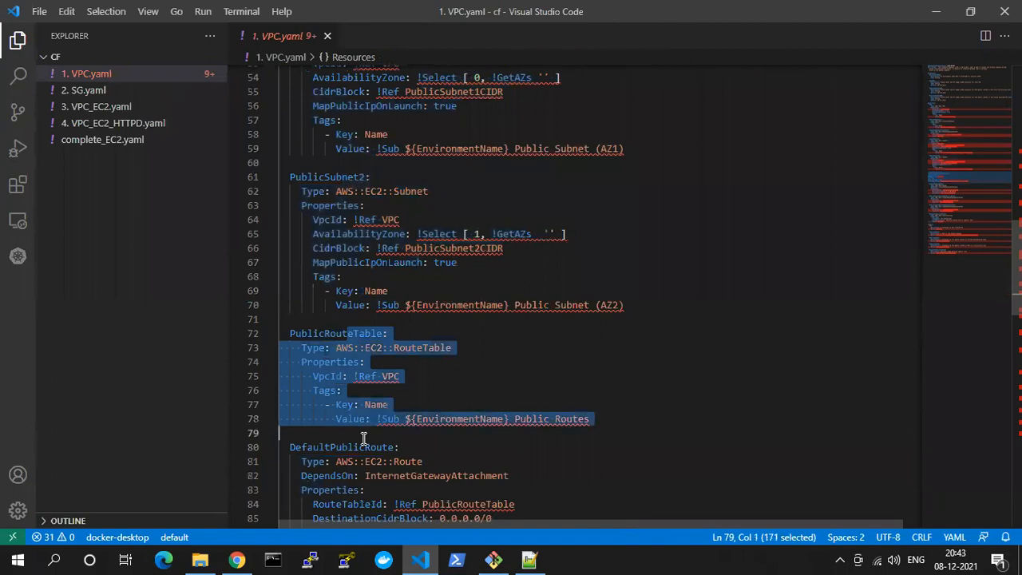
Review the DefaultPublicRoute destination CIDR and highlight the route table associations of both public subnets
scroll(363, 438, down, 3)
scroll(364, 438, down, 1)
drag(342, 297, 445, 368)
scroll(468, 373, down, 3)
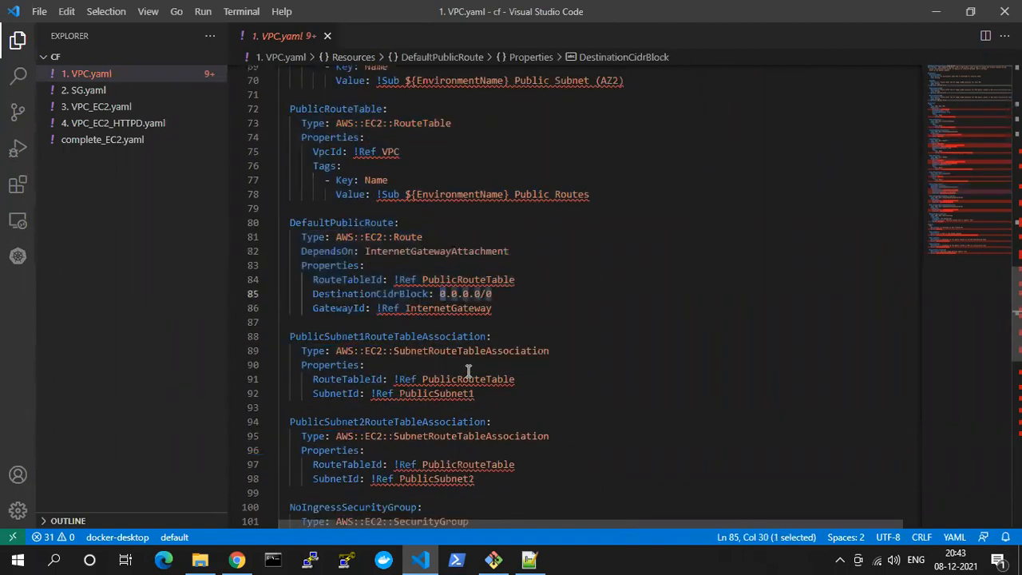
scroll(379, 356, down, 1)
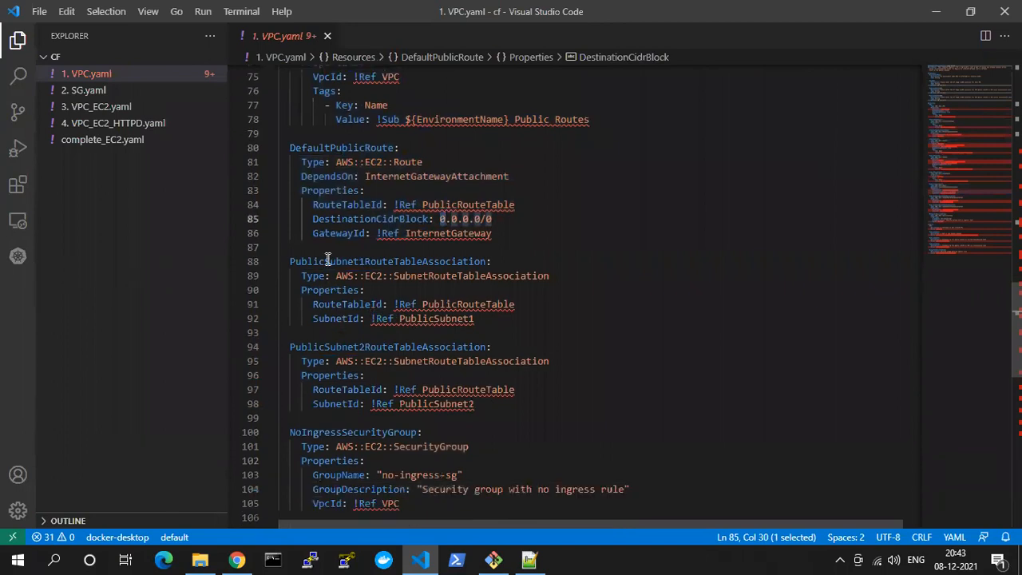
drag(330, 266, 365, 319)
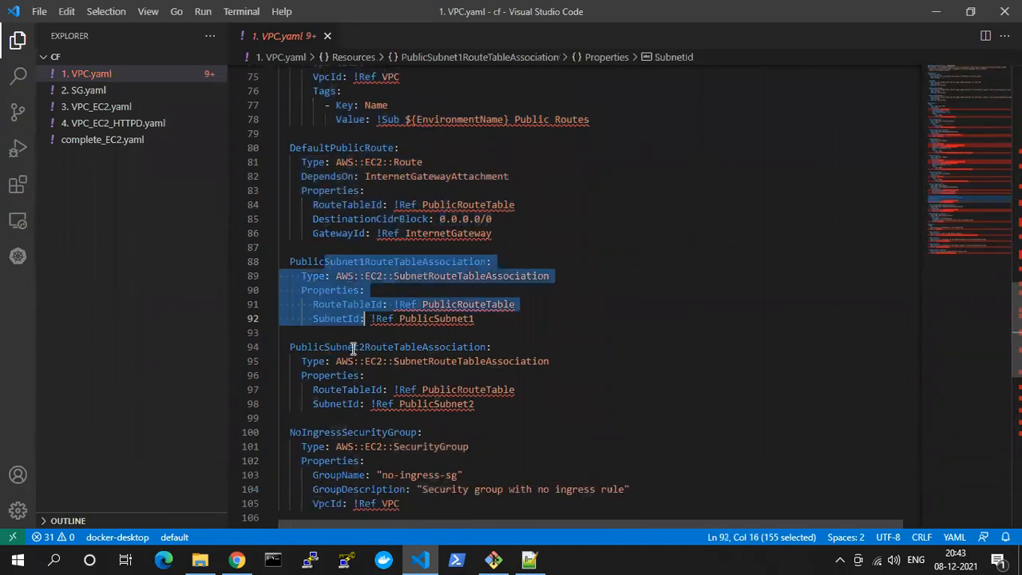
click(355, 347)
shift+click(365, 400)
scroll(365, 398, down, 4)
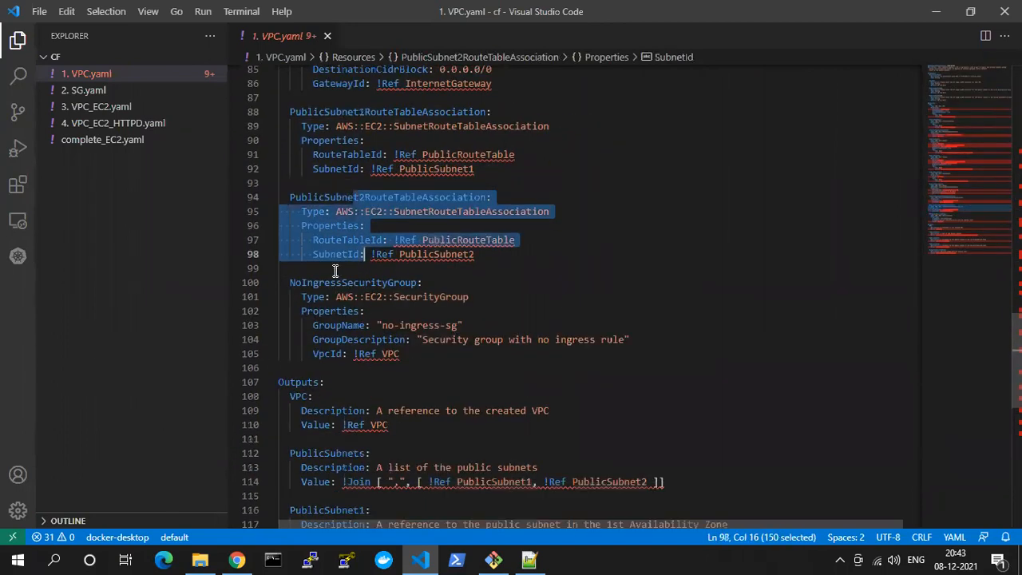
Highlight the NoIngressSecurityGroup resource and its group name, and examine the whole Outputs section at the end of the template
drag(336, 283, 375, 353)
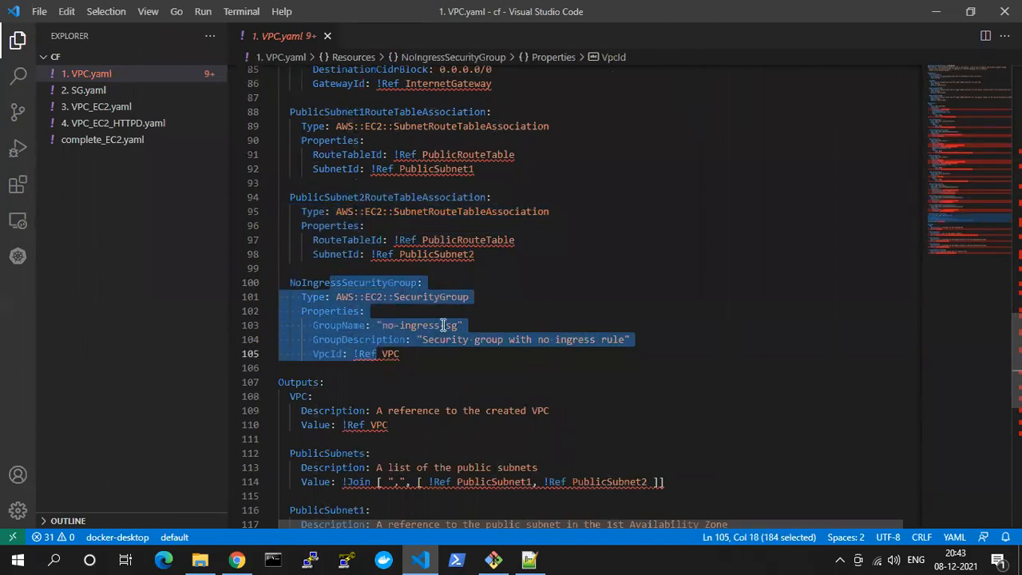
double_click(439, 325)
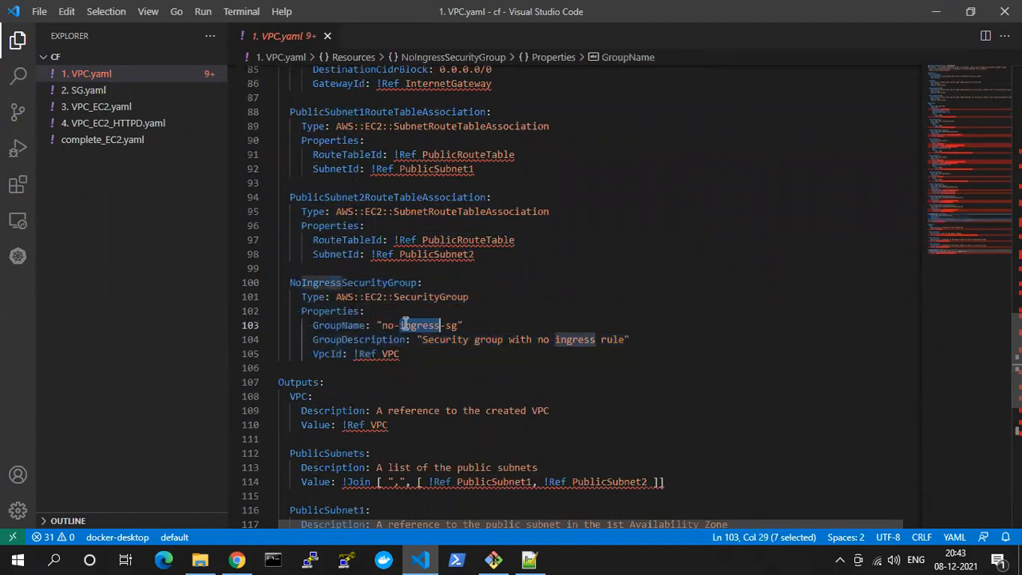
scroll(405, 325, down, 1)
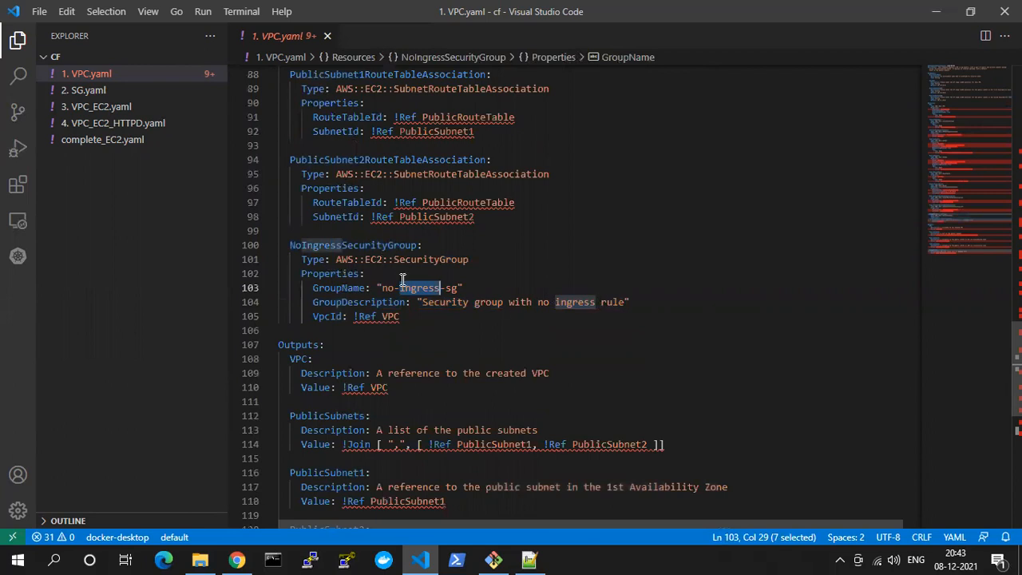
scroll(425, 356, down, 2)
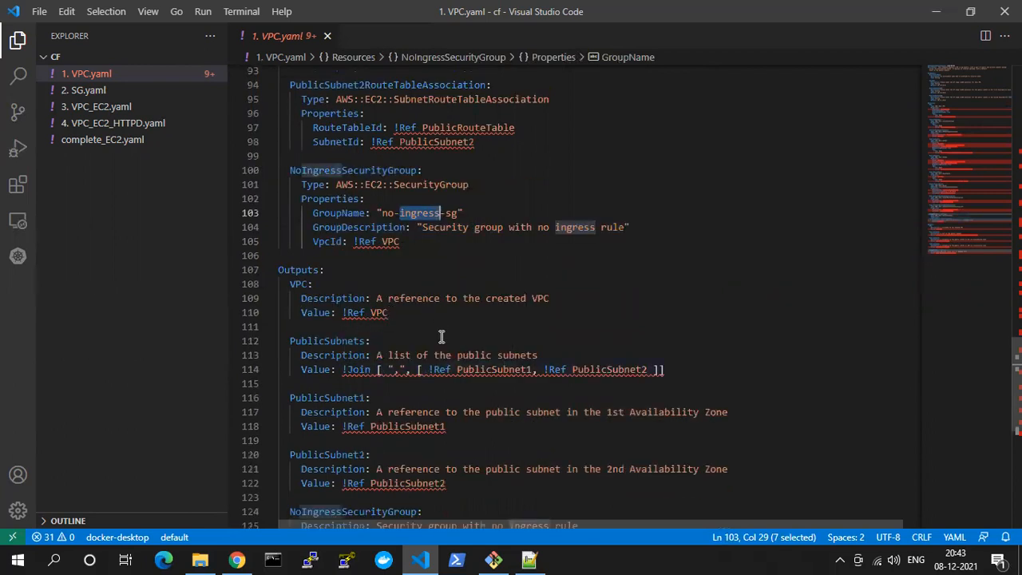
scroll(440, 335, down, 2)
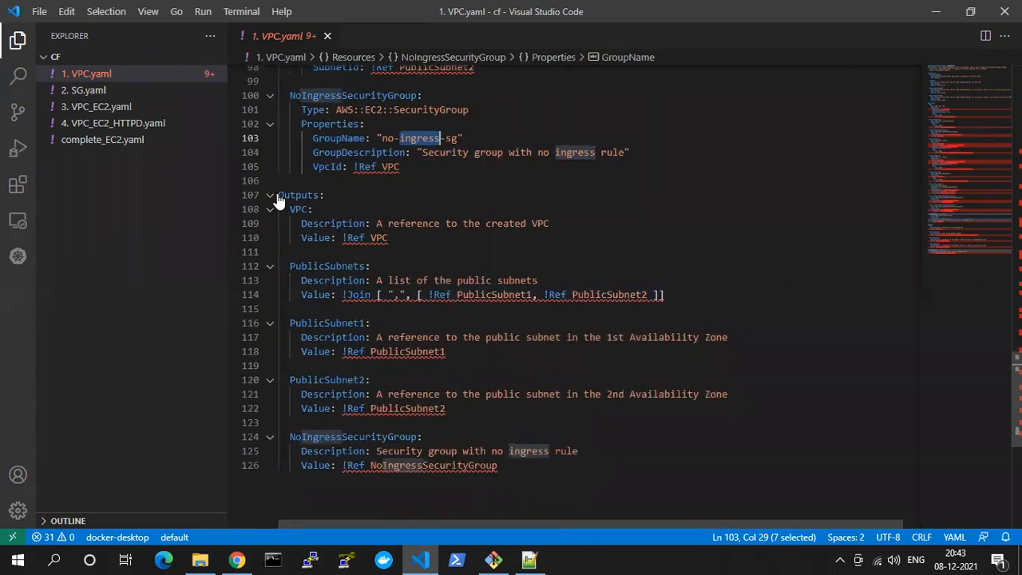
drag(280, 195, 283, 555)
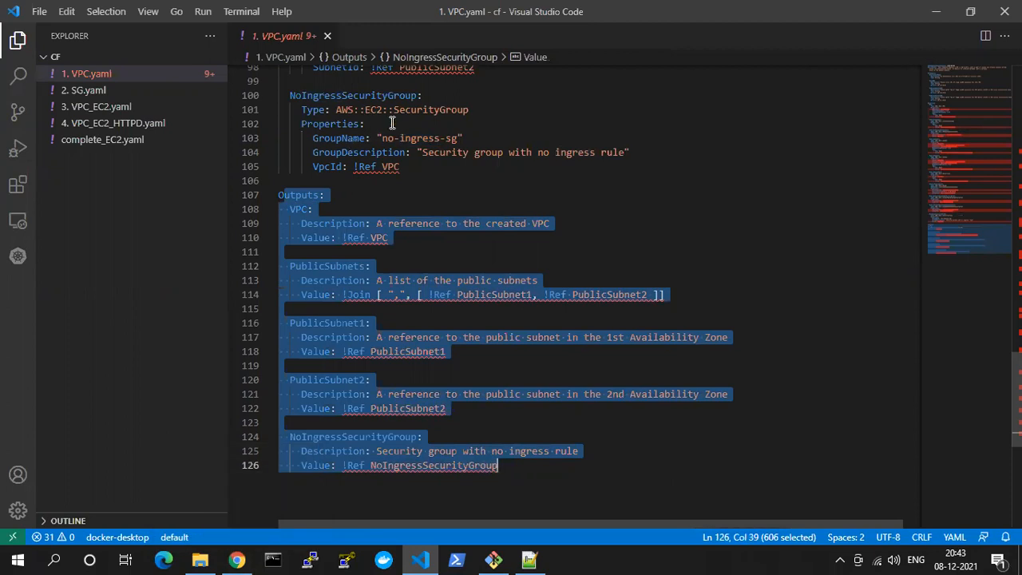
click(354, 226)
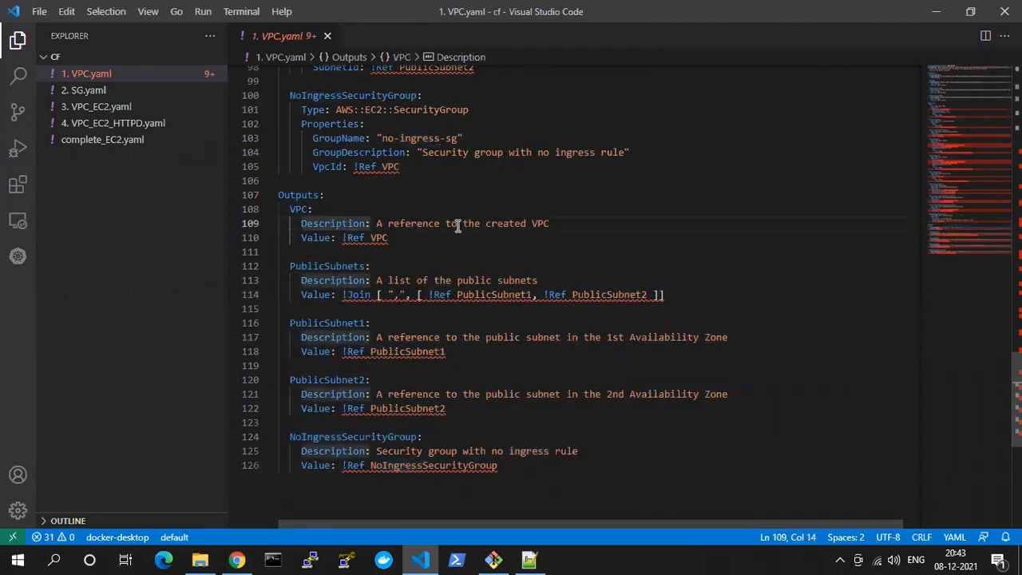
Switch to Chrome, close the Google search tab, and find and open the CloudFormation service in the AWS Management Console
click(236, 559)
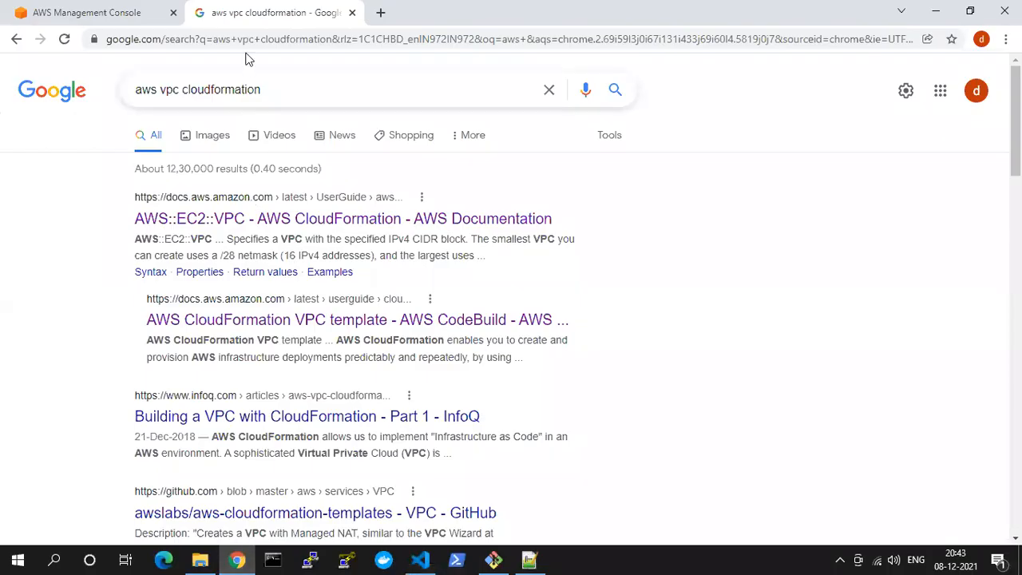
click(352, 12)
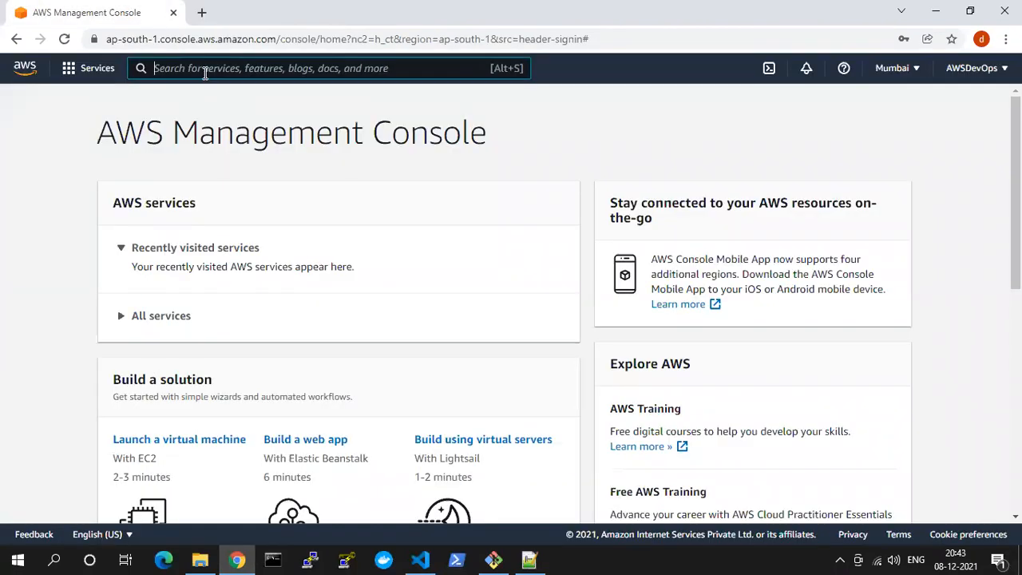
text(cloud9forma)
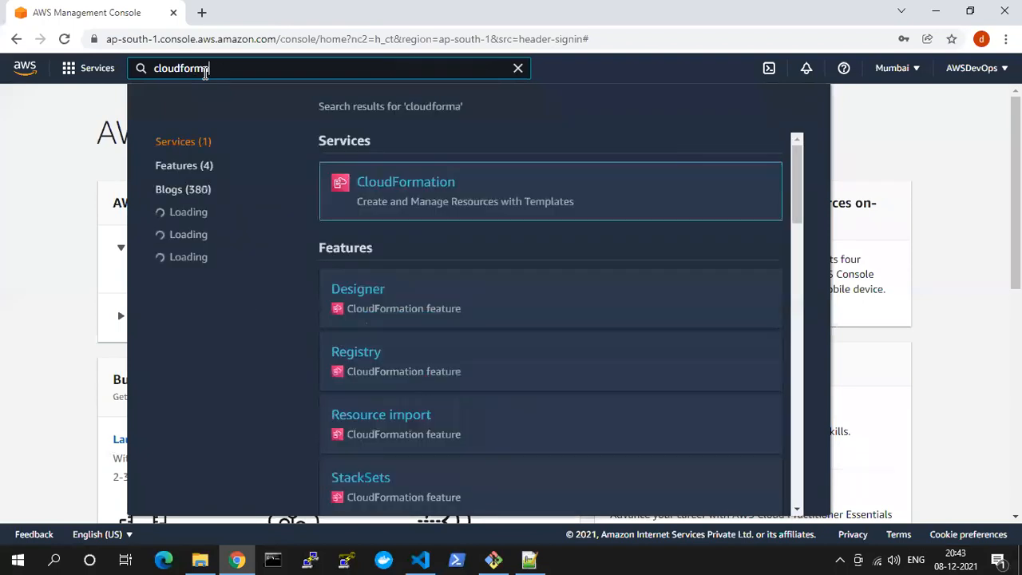
mouse_move(440, 196)
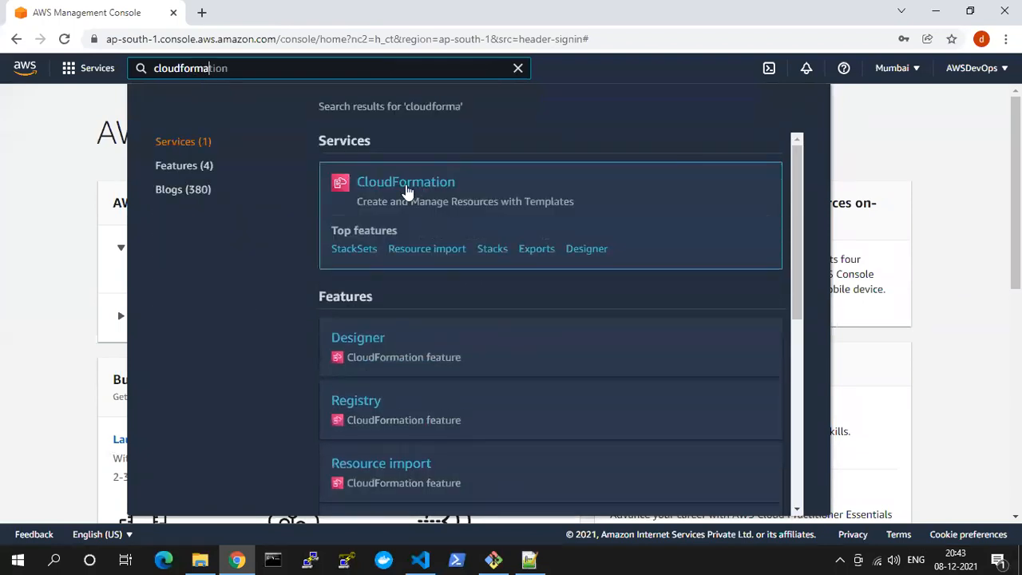
click(407, 190)
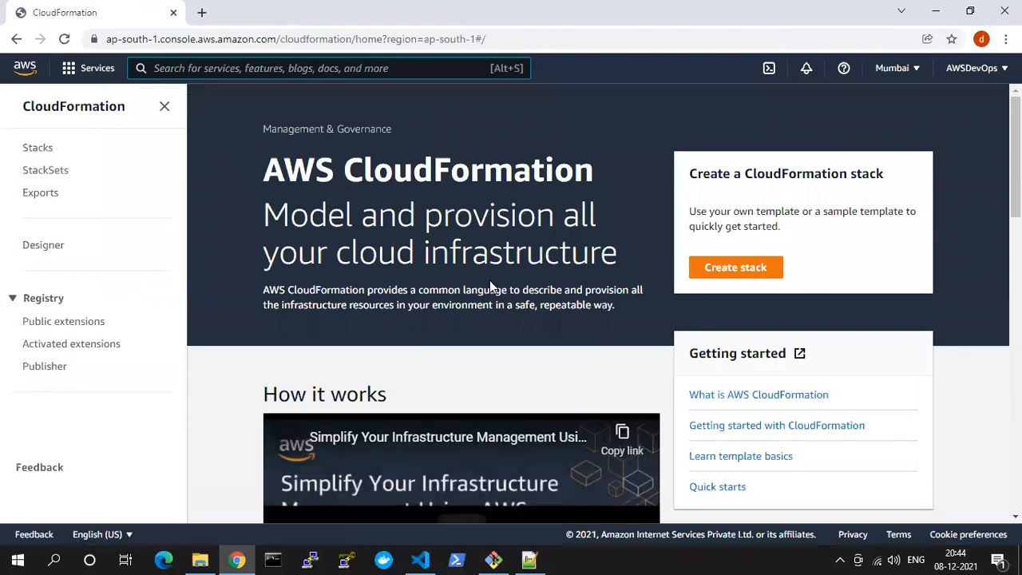
Highlight the cloud infrastructure and own template wording on the CloudFormation landing page, and start creating a stack
scroll(492, 286, down, 1)
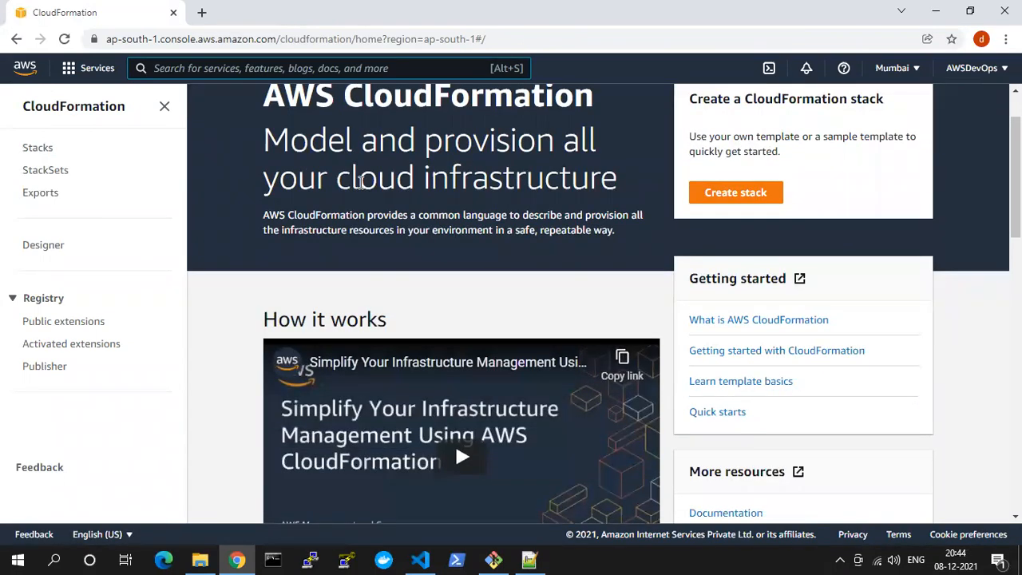
drag(383, 182, 623, 192)
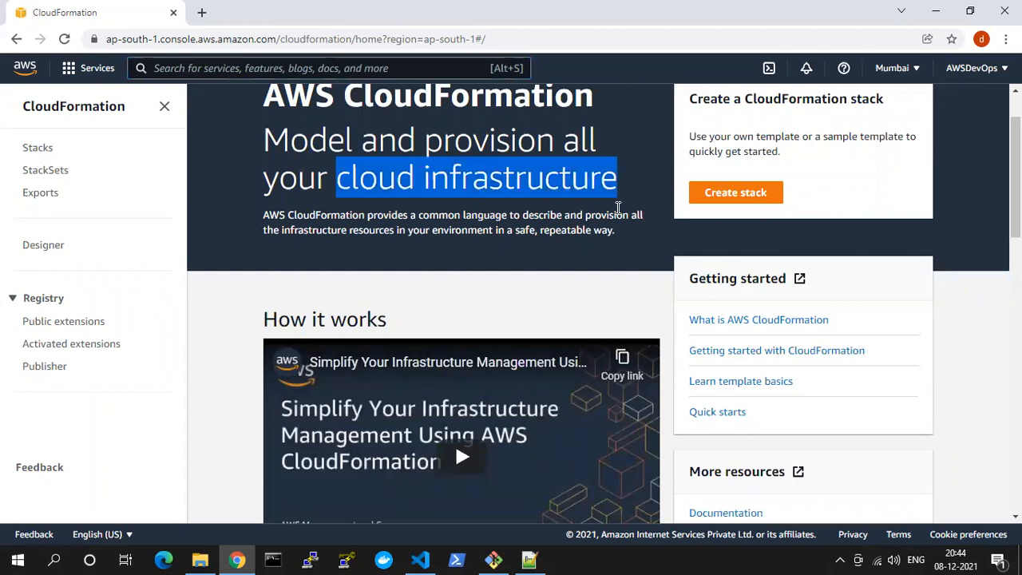
drag(734, 135, 800, 137)
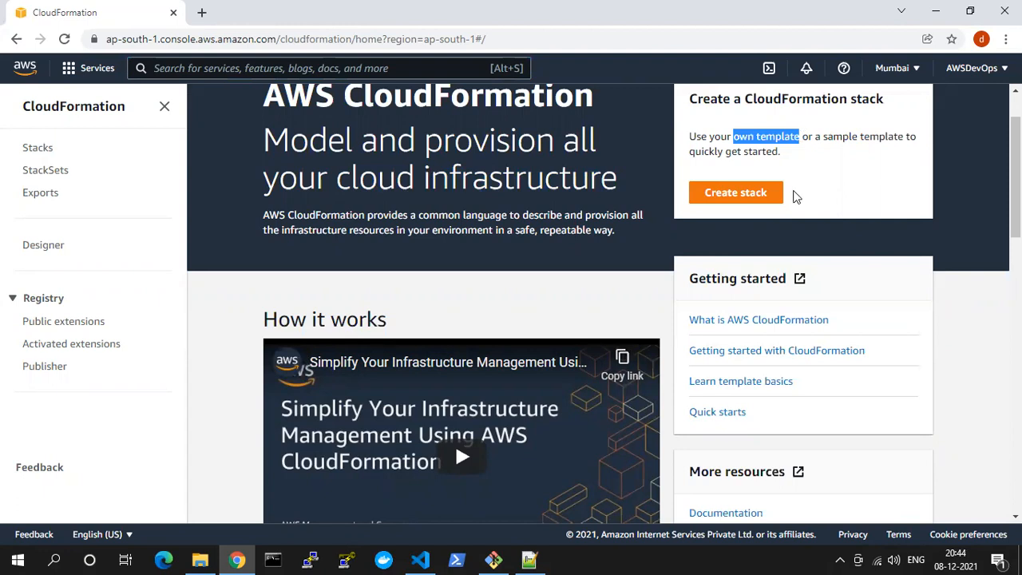
double_click(779, 138)
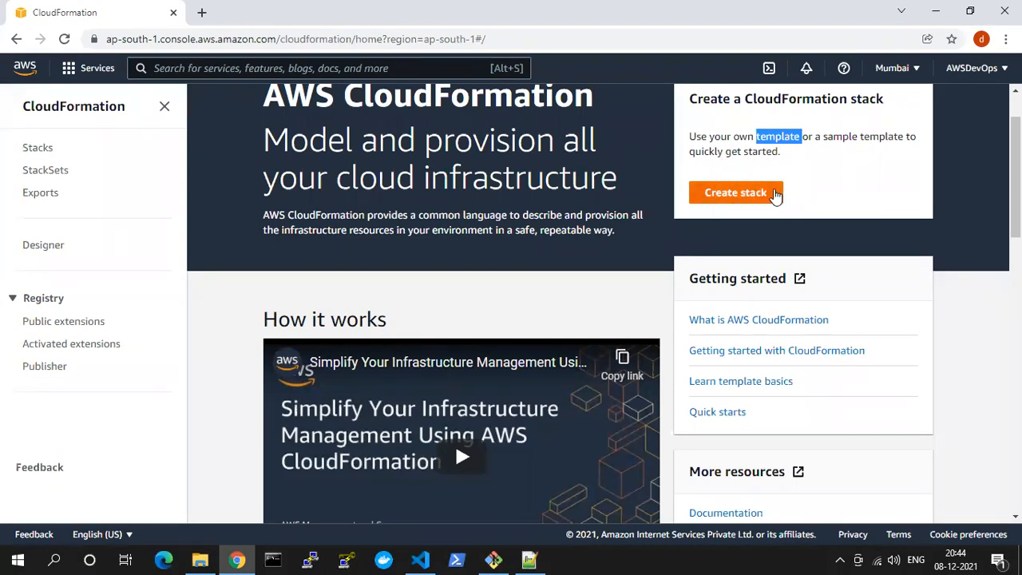
click(735, 192)
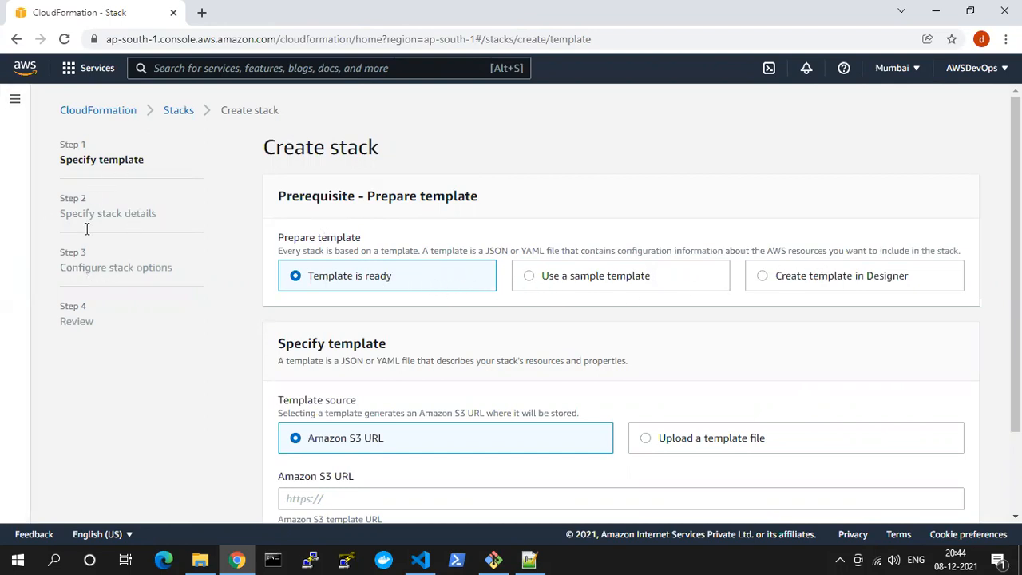
Examine the Create stack wizard, highlighting its steps from Specify template to Configure stack options and the Prepare template heading
drag(46, 163, 146, 165)
drag(56, 214, 159, 221)
drag(46, 276, 204, 273)
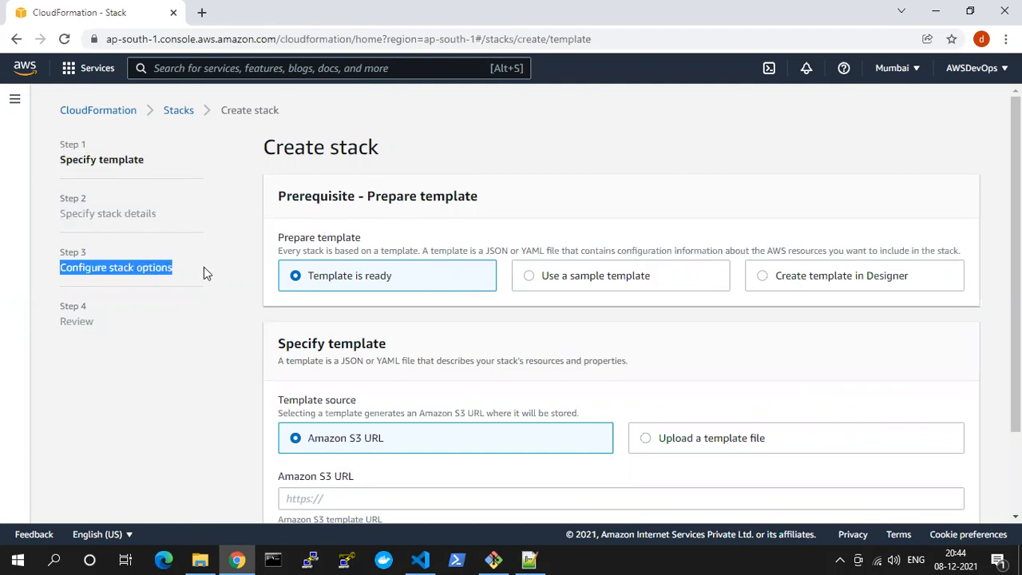
click(82, 328)
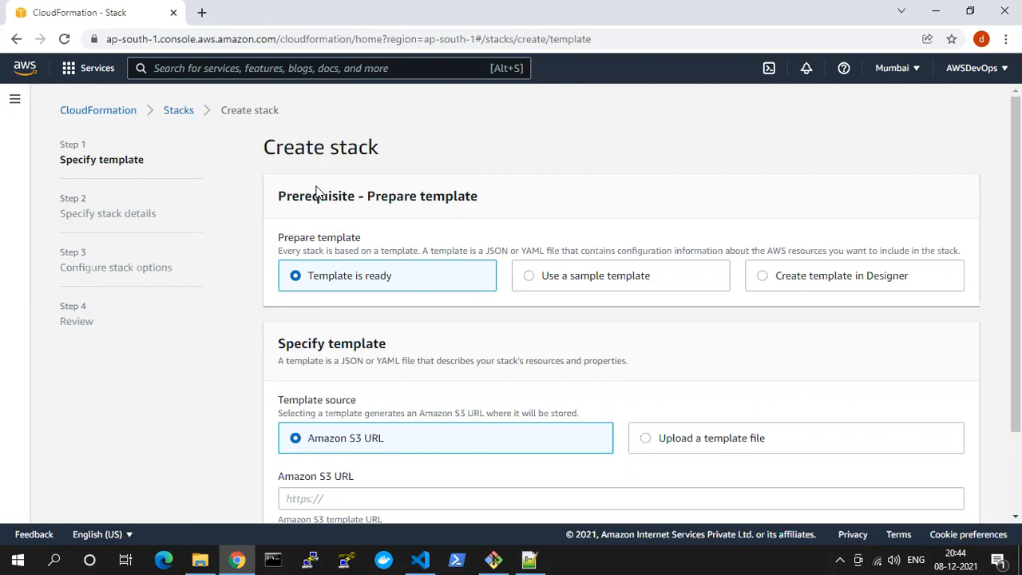
drag(282, 150, 343, 148)
click(380, 147)
drag(301, 237, 357, 237)
Choose to use a sample template, look through the page of more sample templates, and return to the Create stack page
click(536, 280)
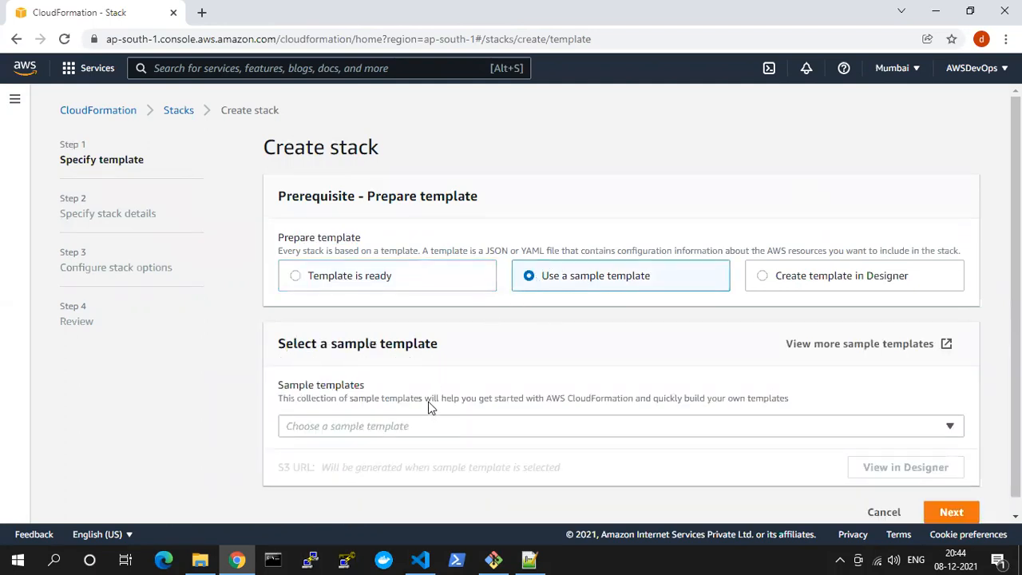
click(864, 352)
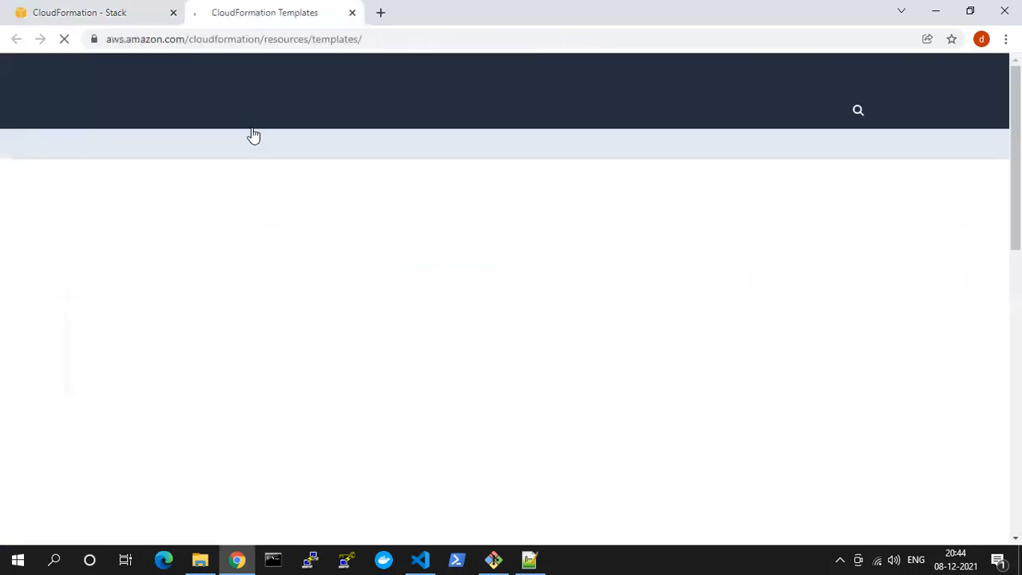
scroll(353, 253, down, 3)
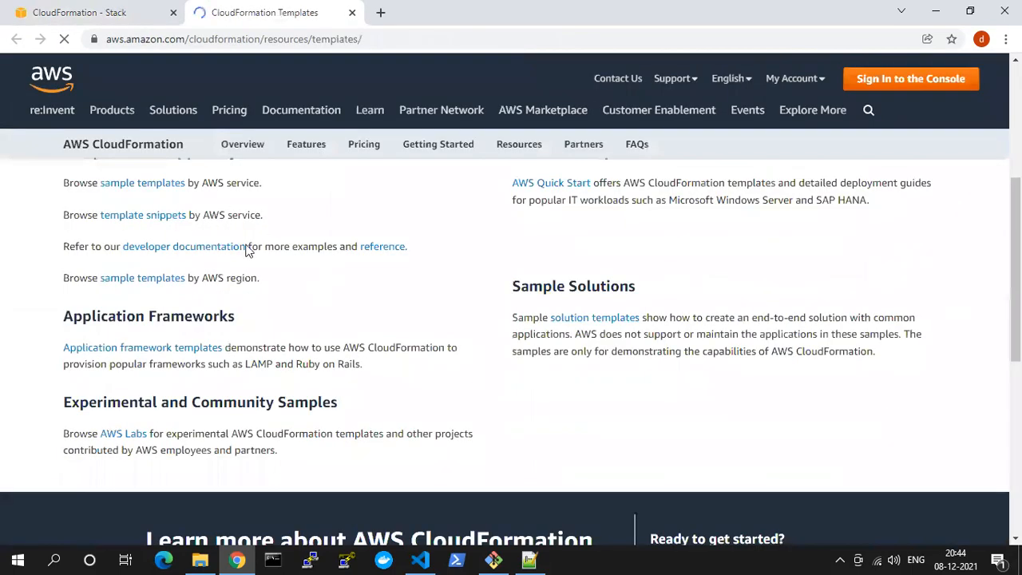
click(107, 14)
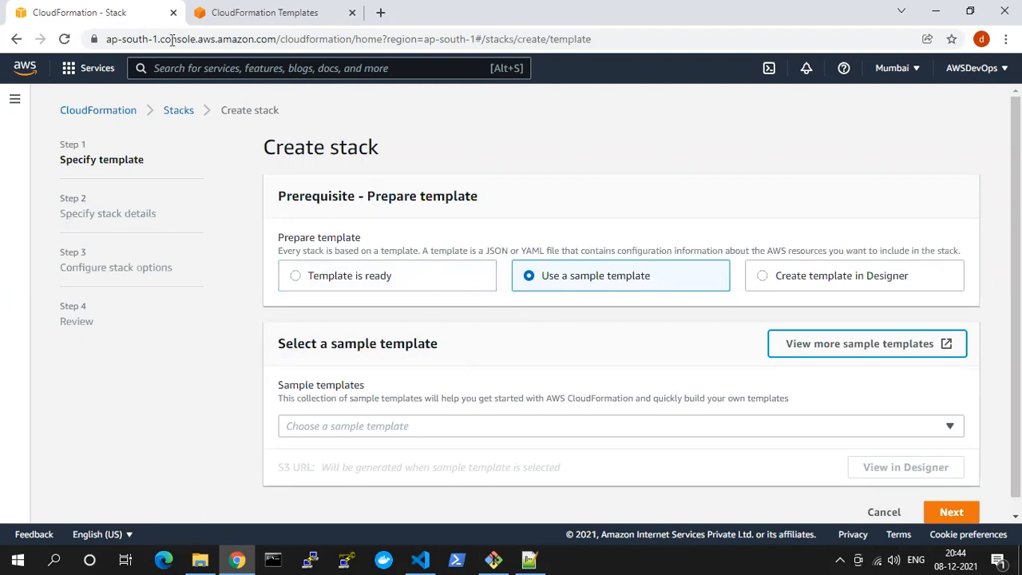
Choose to create the template in Designer, open the Designer, and switch the template language to YAML and back to JSON
click(762, 275)
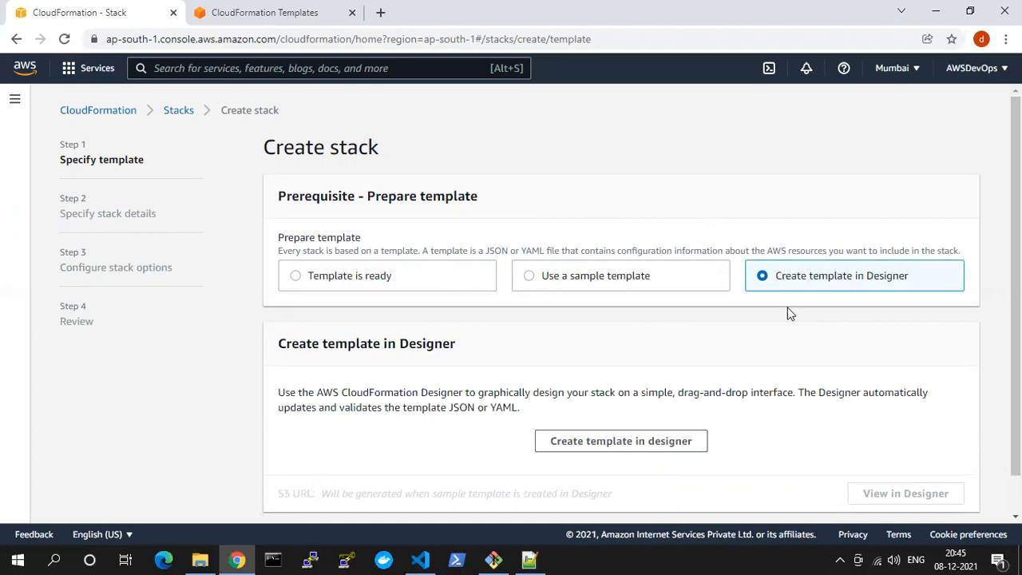
scroll(798, 319, down, 1)
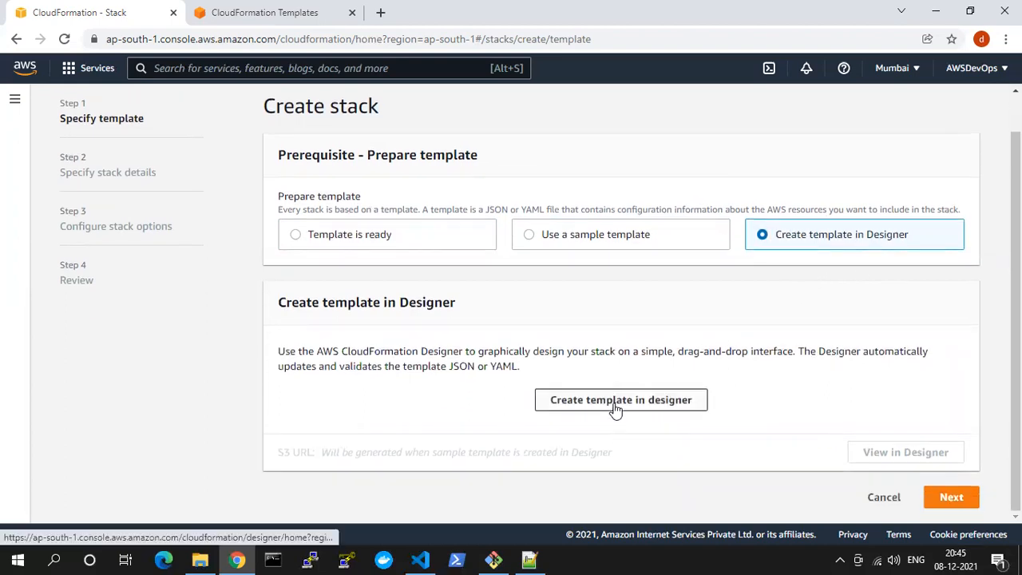
click(615, 400)
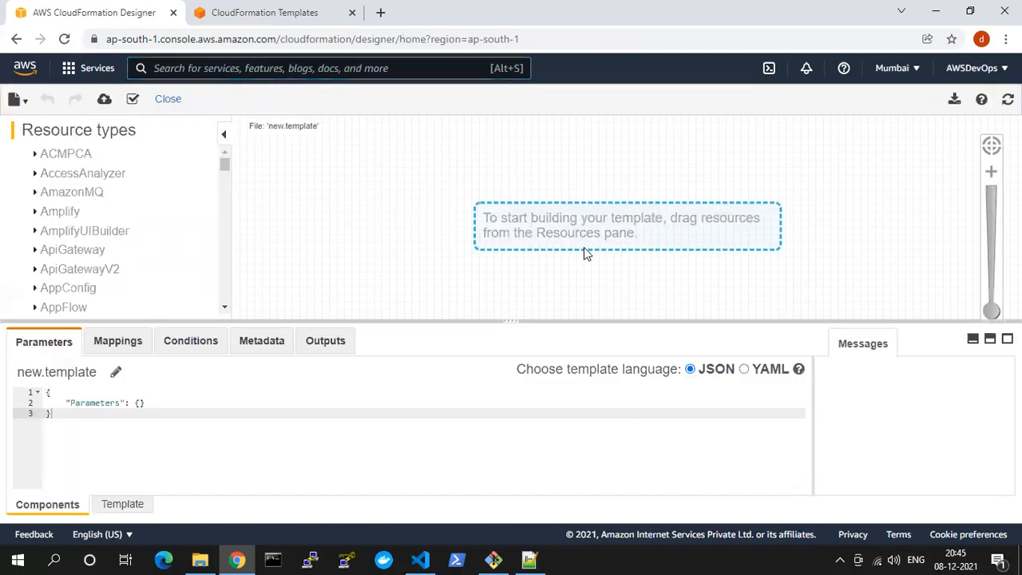
double_click(564, 217)
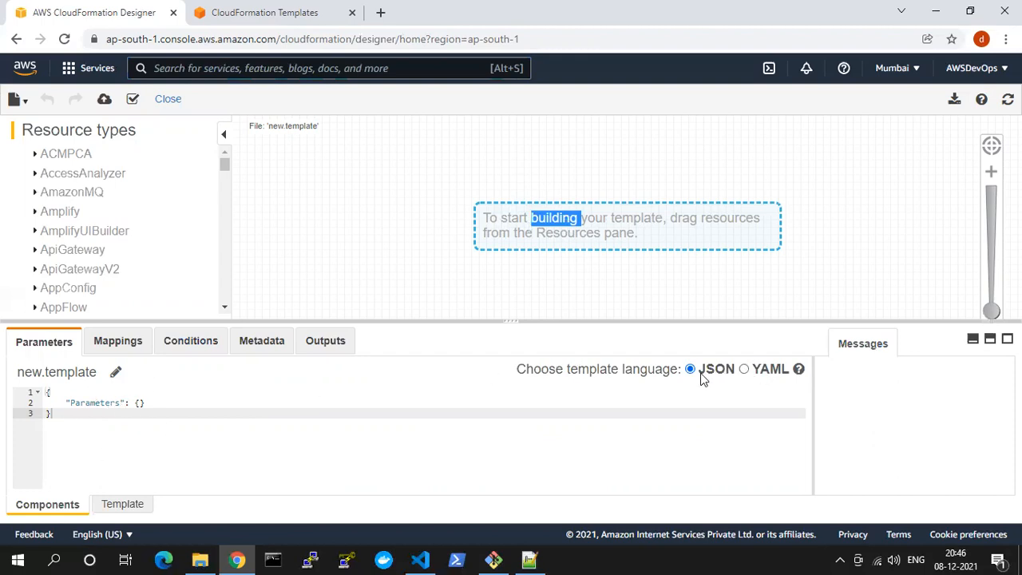
click(746, 369)
click(690, 369)
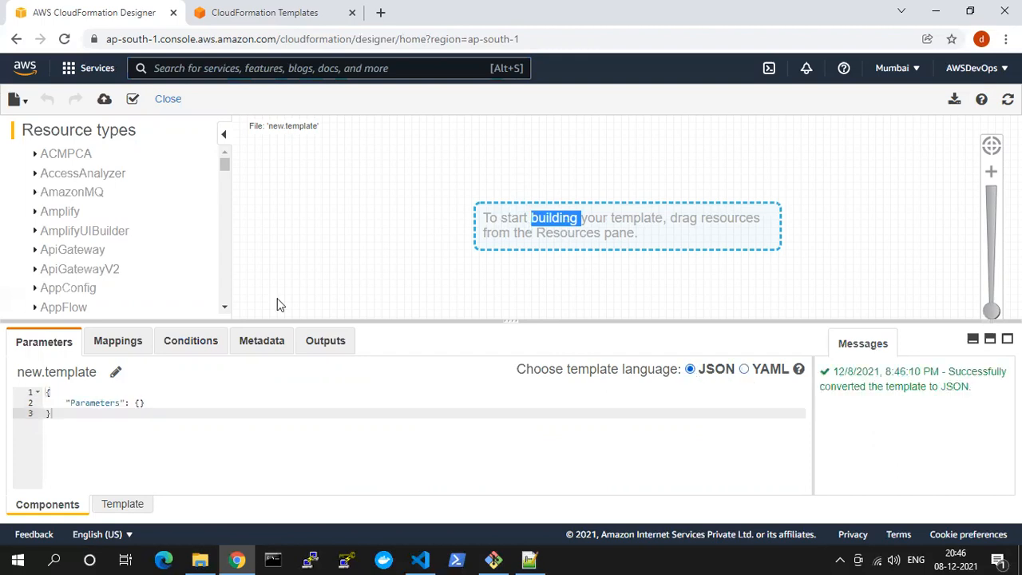
Add an Instance from the EC2 resource types to the Designer canvas and highlight its generated resource code
scroll(117, 216, down, 2)
scroll(124, 285, down, 4)
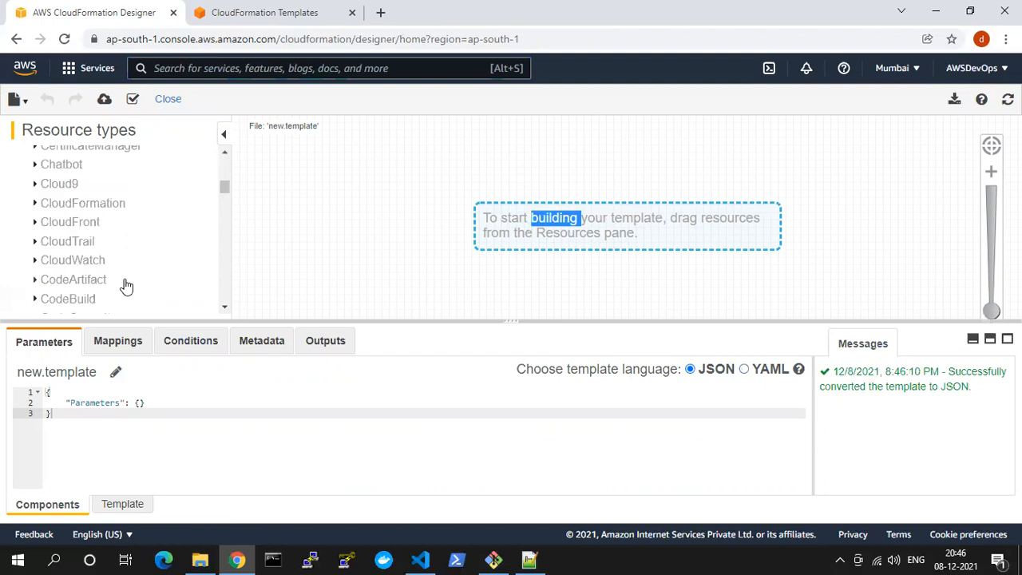
scroll(125, 286, down, 6)
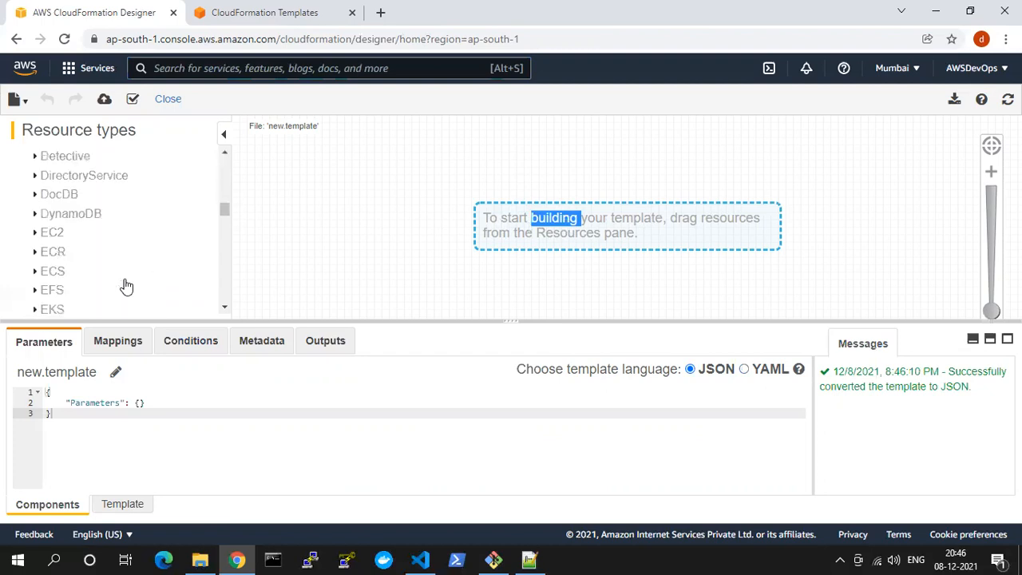
click(35, 232)
scroll(172, 260, down, 1)
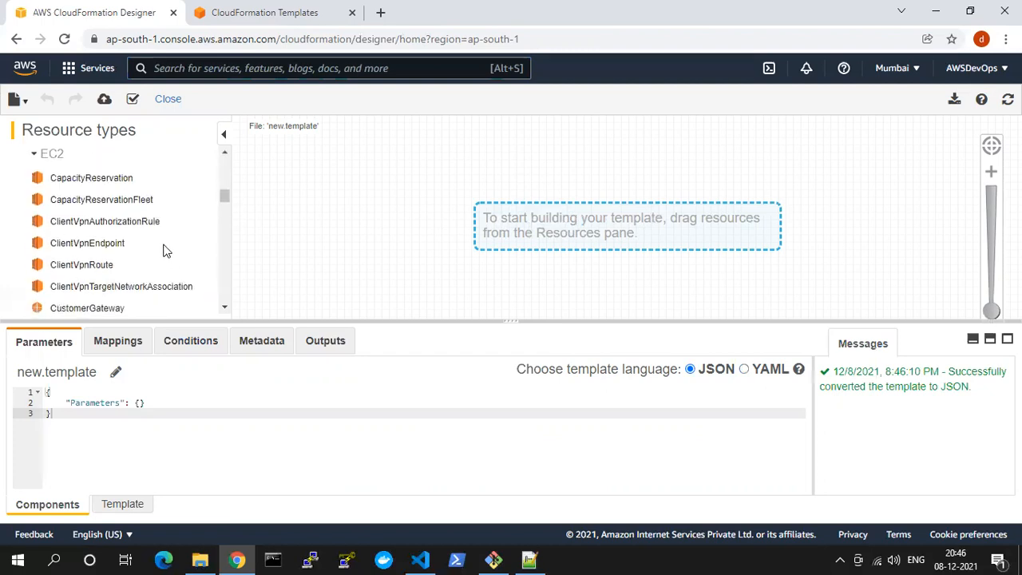
scroll(206, 229, down, 1)
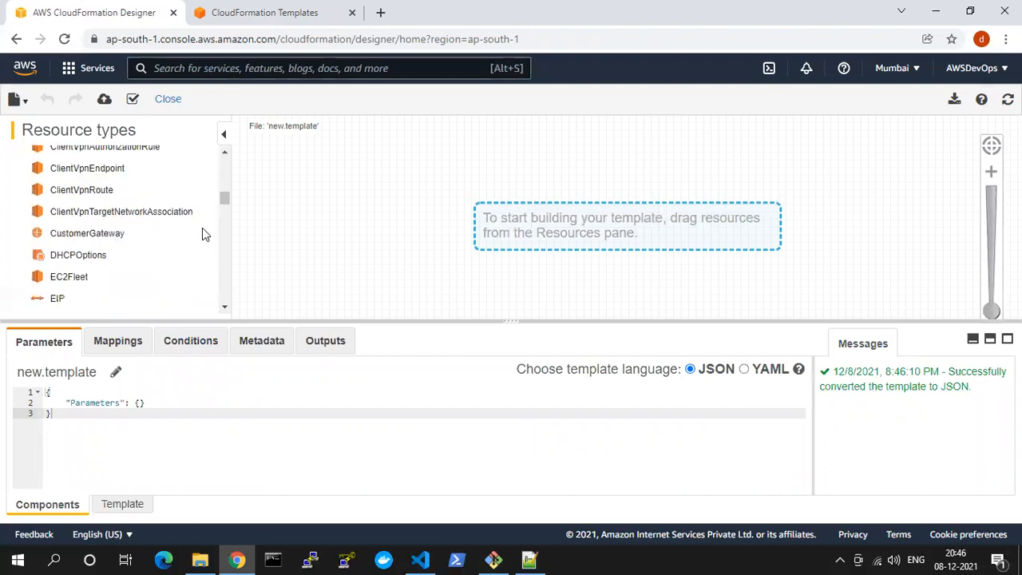
scroll(149, 253, down, 1)
scroll(150, 255, down, 2)
scroll(149, 255, down, 2)
scroll(102, 218, up, 1)
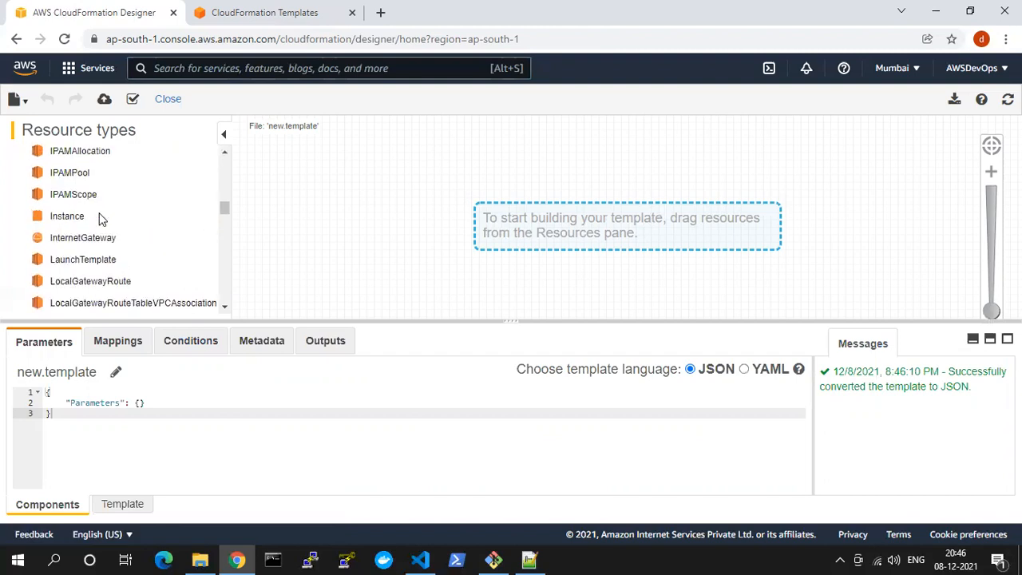
drag(69, 218, 627, 176)
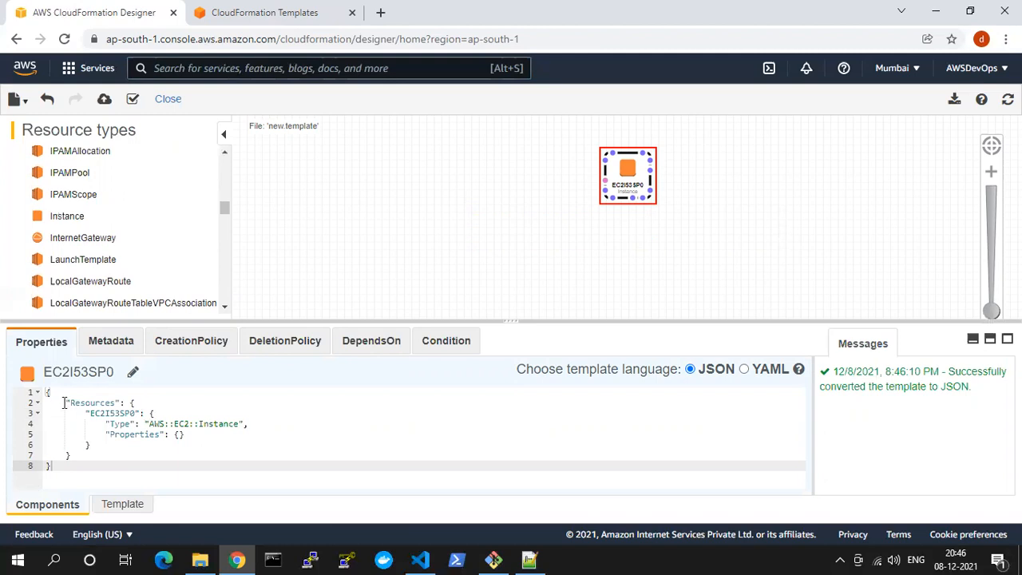
drag(48, 402, 144, 444)
click(149, 452)
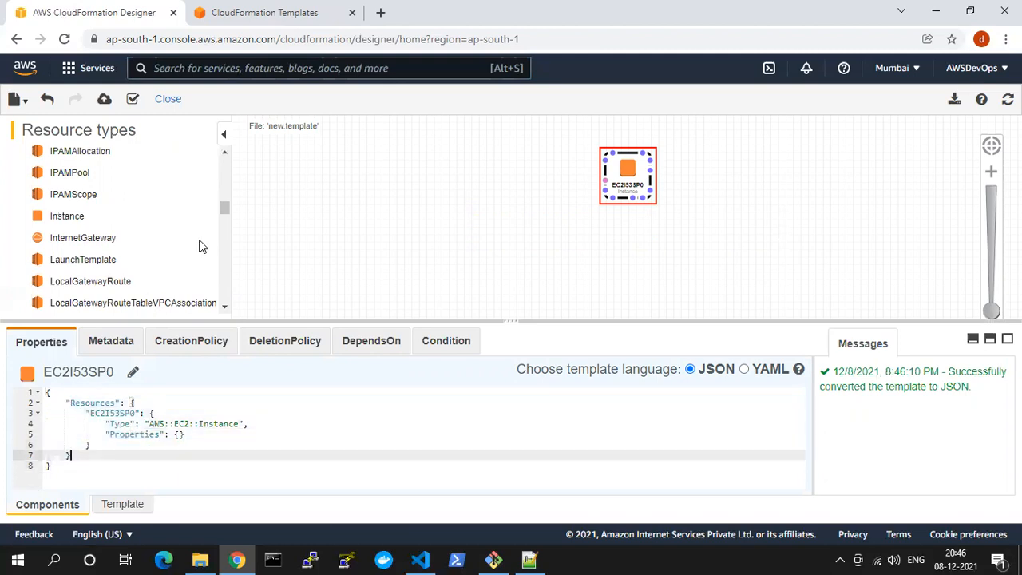
Add an EC2 SecurityGroup to the canvas beside the instance and connect it to the instance
scroll(224, 215, down, 2)
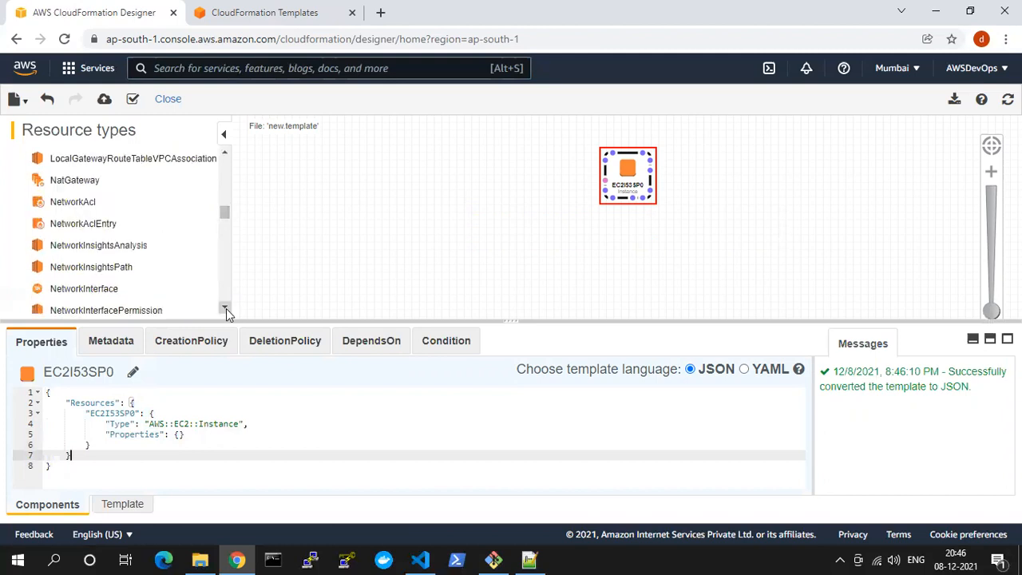
click(226, 308)
click(226, 308)
click(226, 309)
click(226, 308)
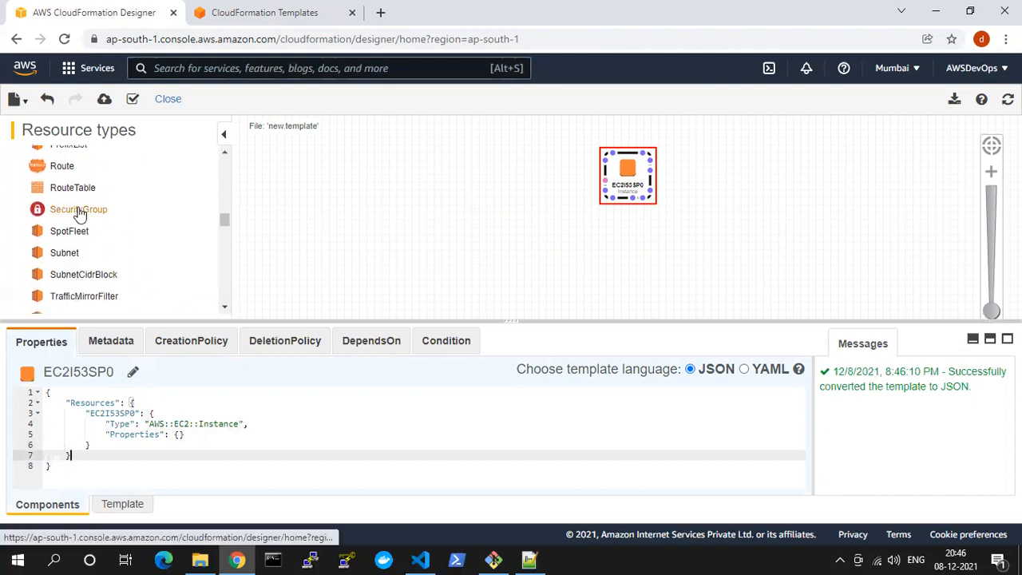
drag(79, 214, 470, 192)
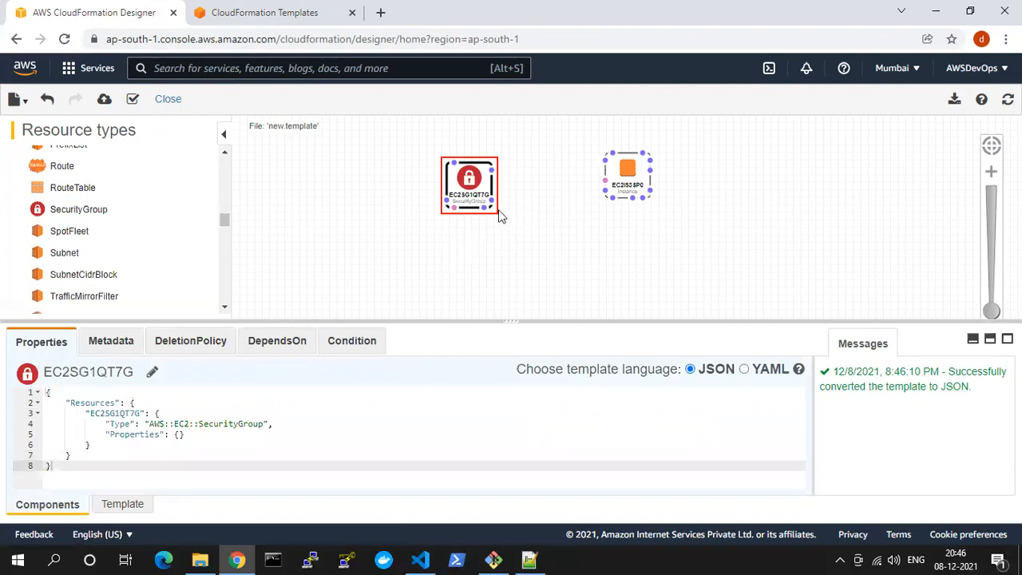
drag(454, 206, 602, 179)
click(576, 246)
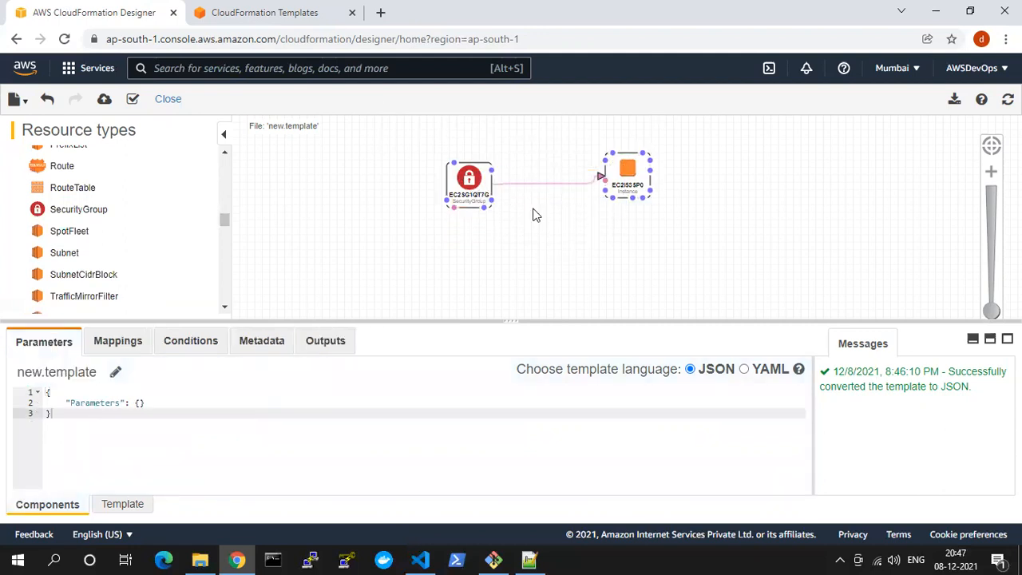
Convert the template to YAML and compare the code of the instance and the security group
click(627, 169)
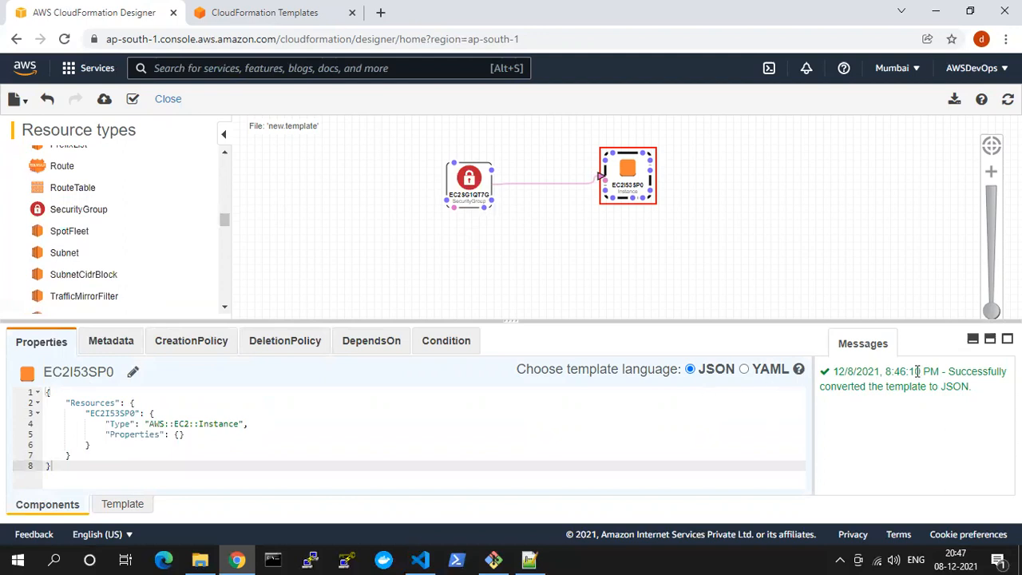
drag(950, 372, 978, 389)
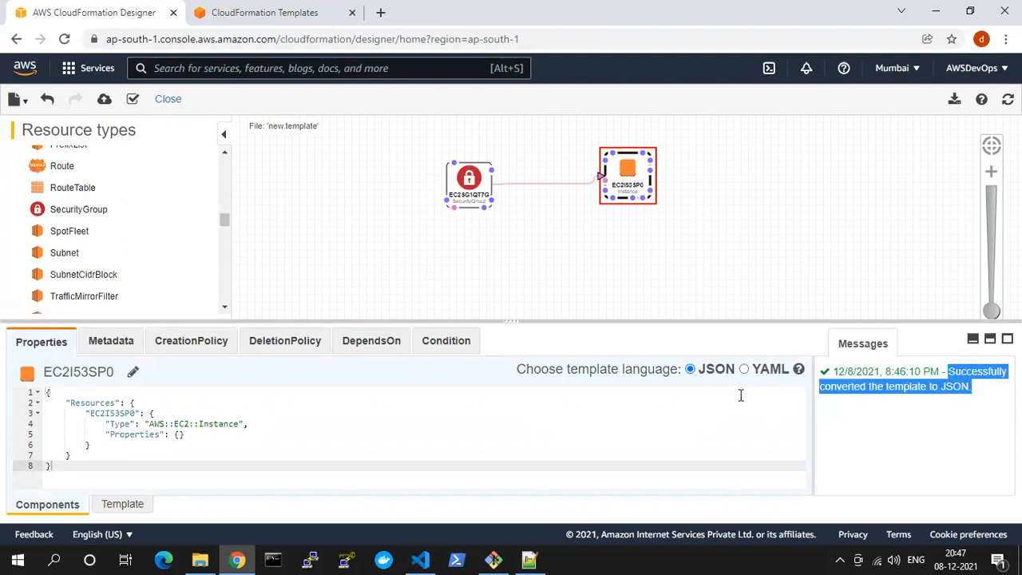
click(744, 369)
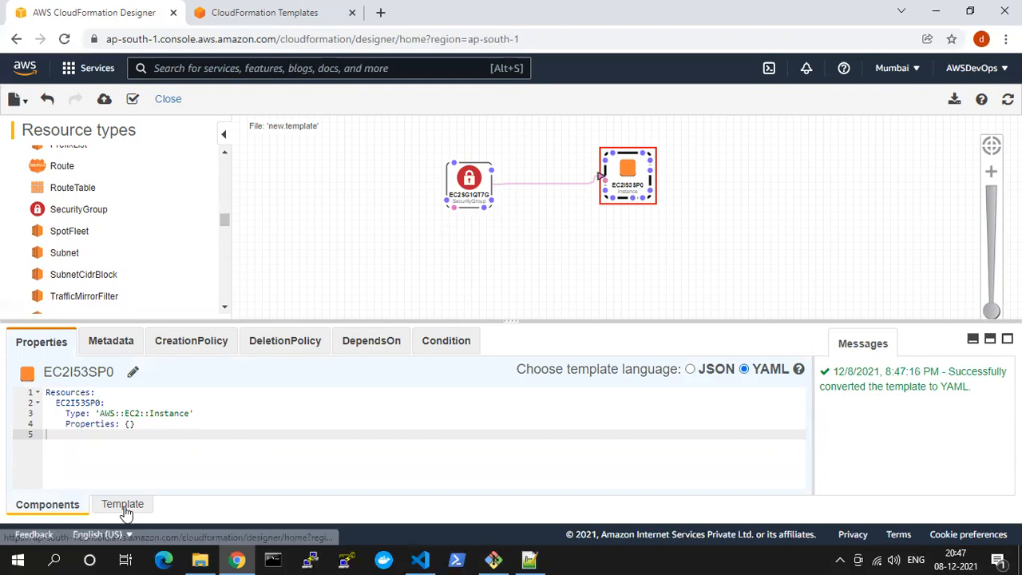
drag(124, 511, 88, 444)
key(BackSpace)
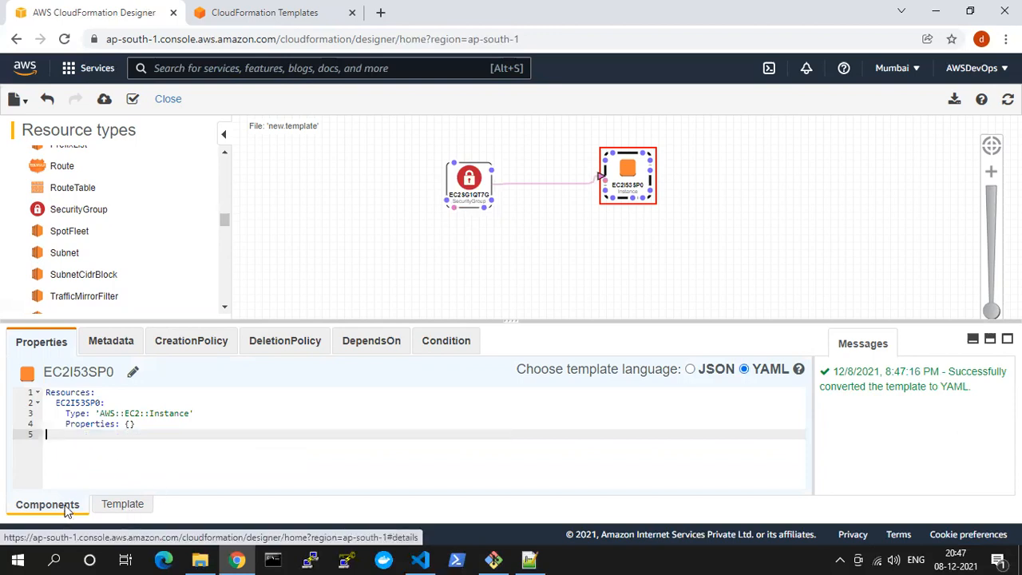
click(459, 204)
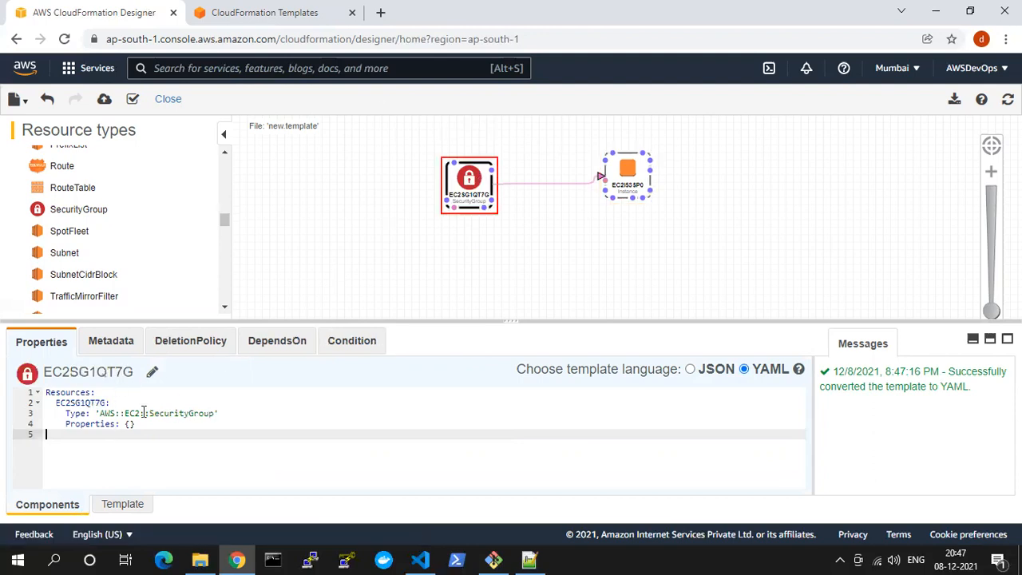
click(635, 175)
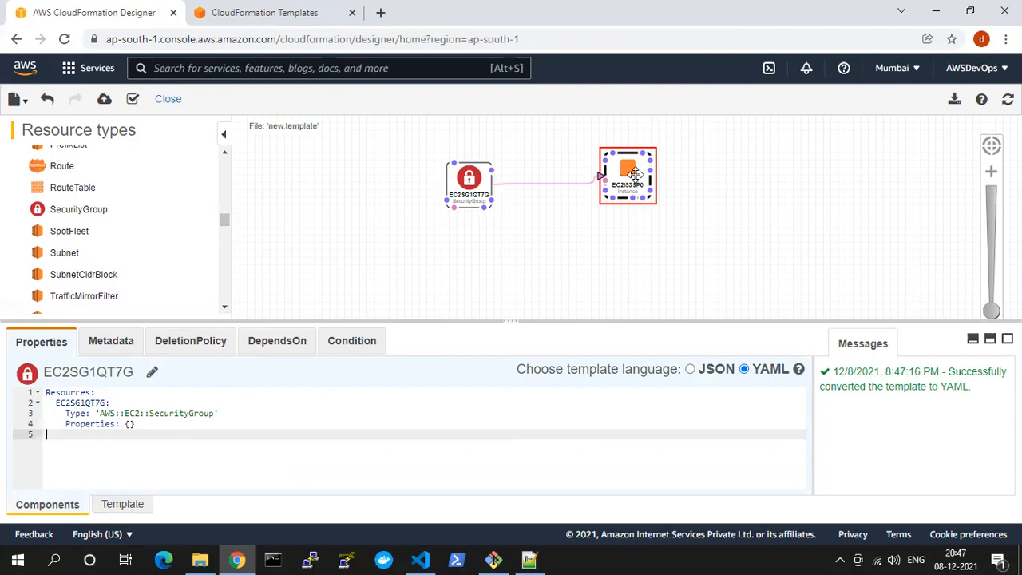
Examine the complete template code and the connected resources on the canvas, and leave the Designer without saving
click(123, 504)
scroll(118, 432, down, 5)
scroll(118, 432, up, 4)
scroll(118, 432, up, 2)
scroll(118, 432, down, 8)
scroll(118, 432, up, 4)
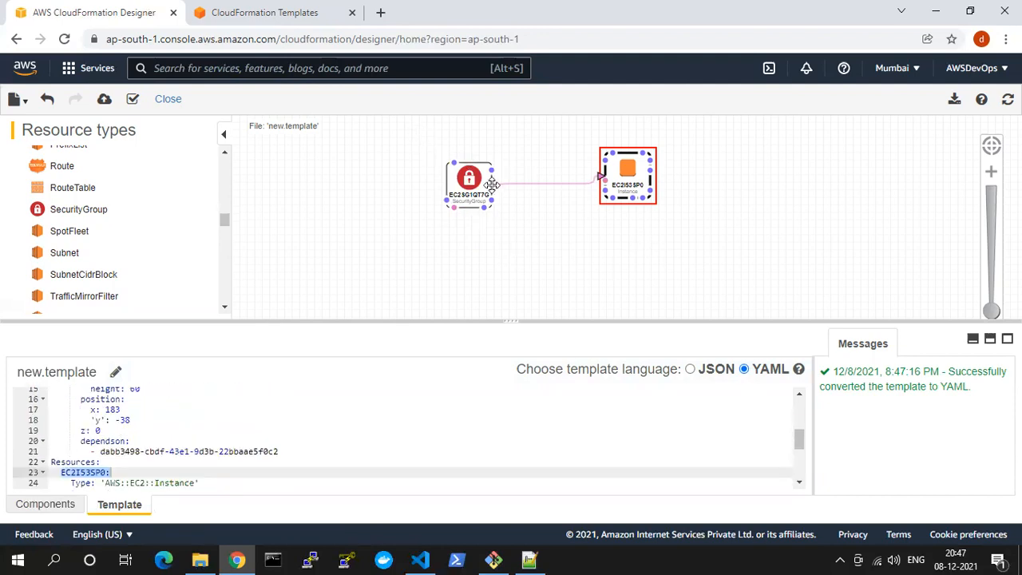
mouse_move(496, 187)
scroll(82, 251, up, 6)
scroll(437, 231, up, 3)
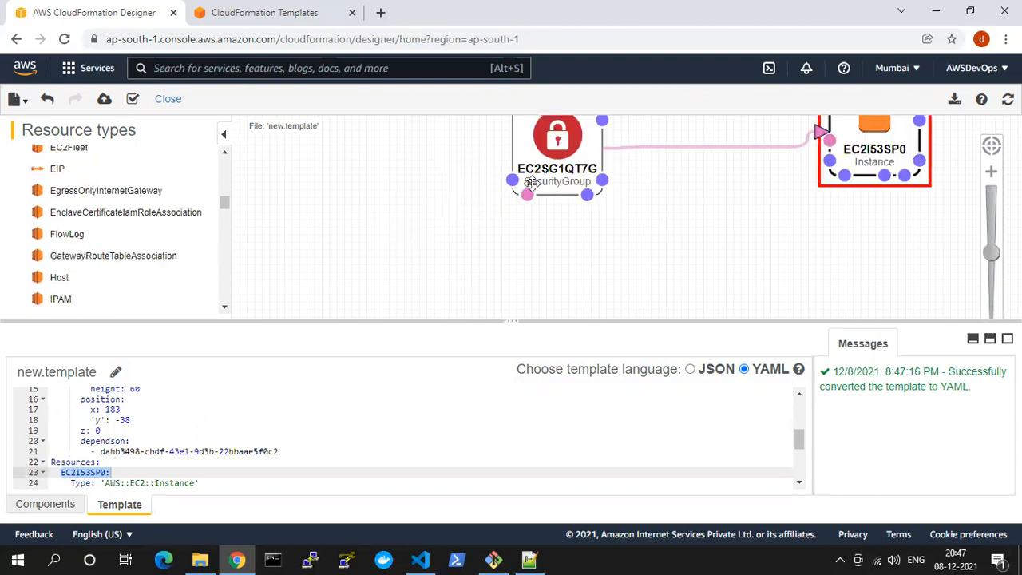
scroll(540, 175, down, 2)
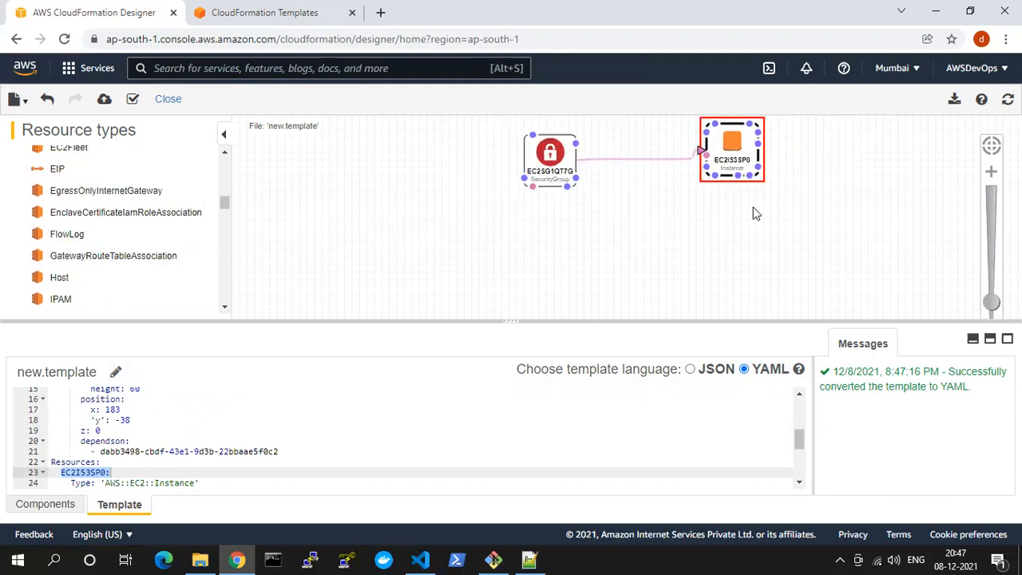
scroll(895, 203, up, 1)
scroll(894, 203, down, 1)
click(16, 39)
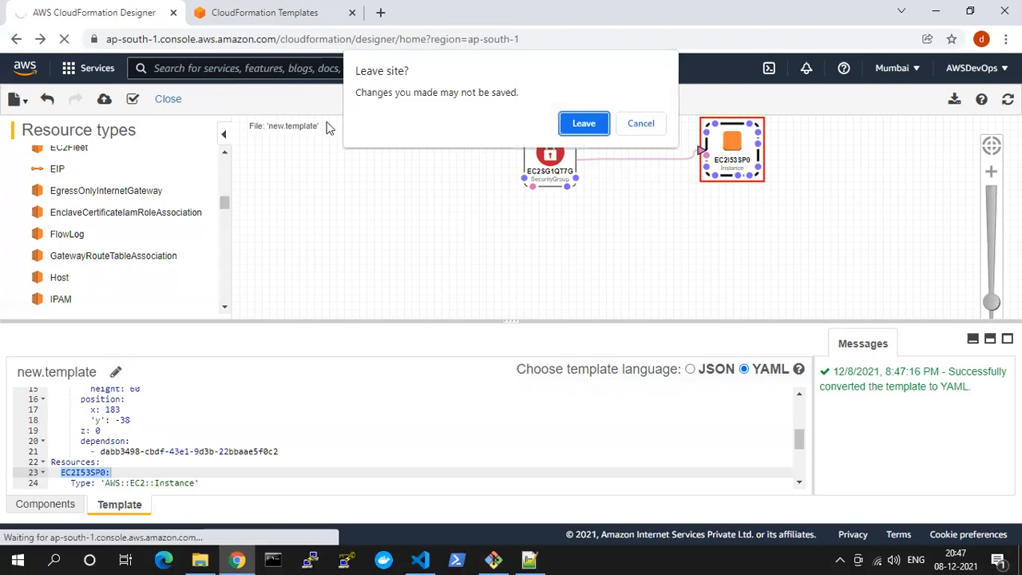
click(574, 127)
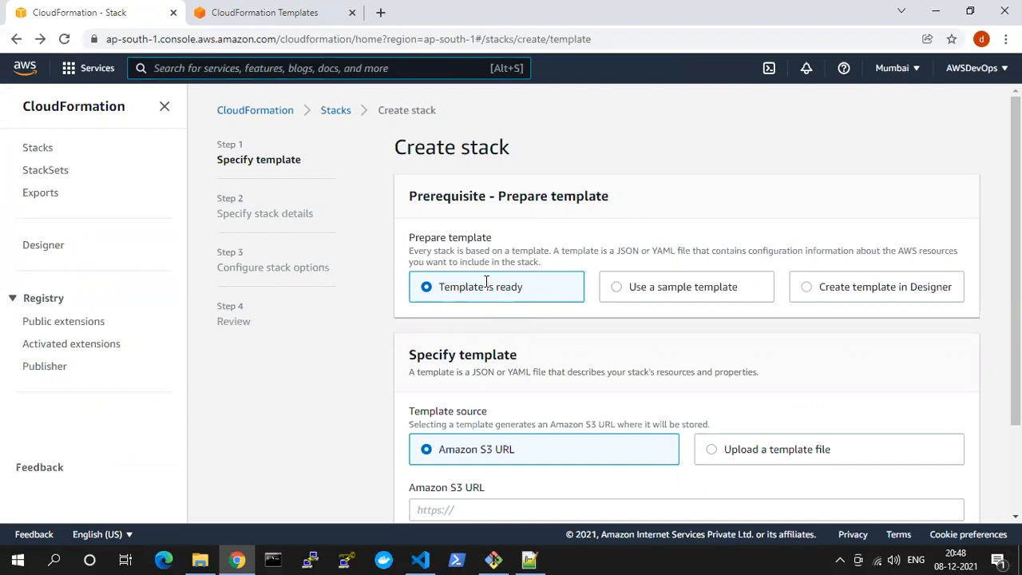
Highlight the Specify template heading and the Amazon S3 URL and Upload a template file source options
scroll(471, 305, down, 2)
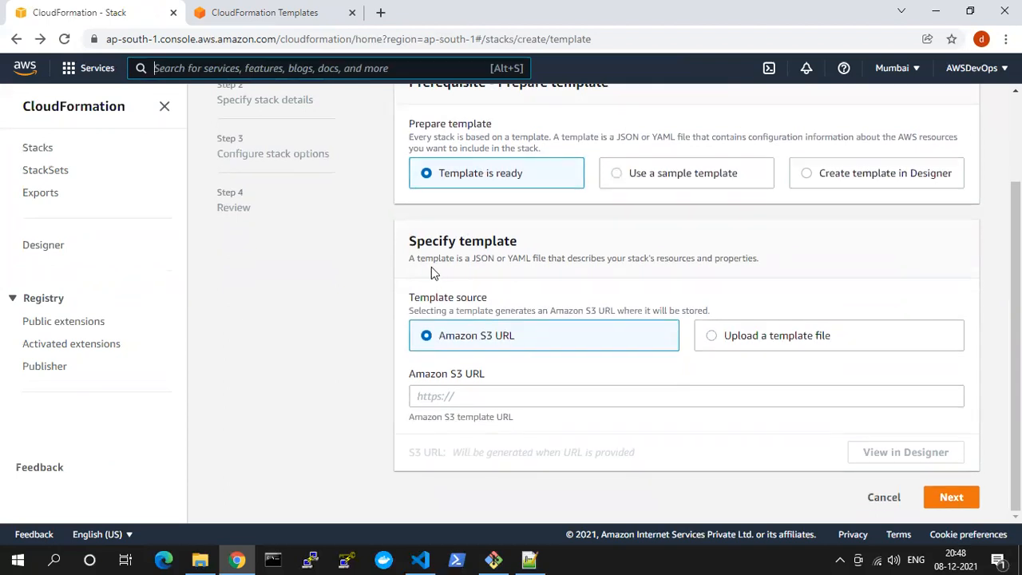
drag(416, 244, 543, 250)
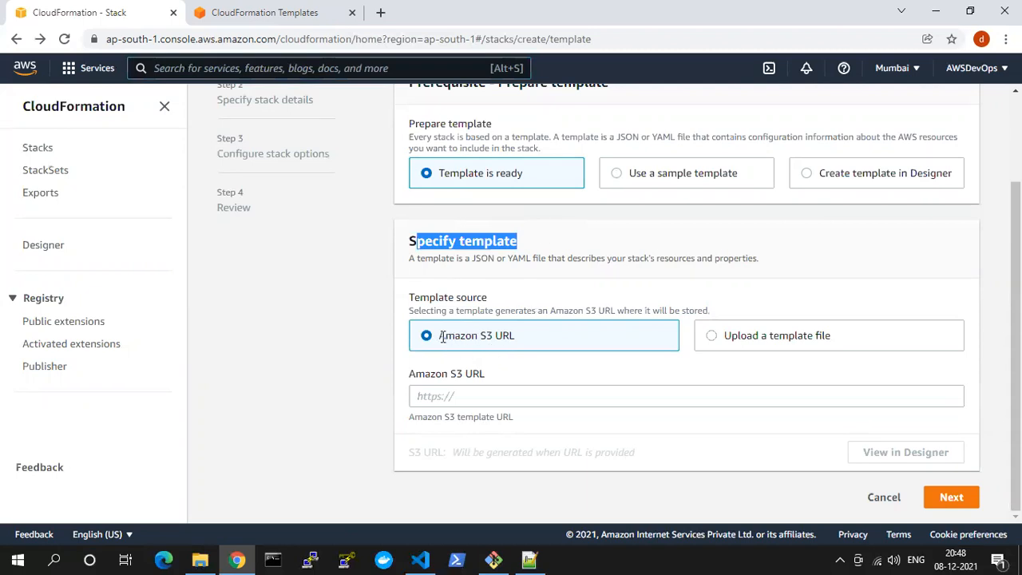
drag(442, 336, 511, 336)
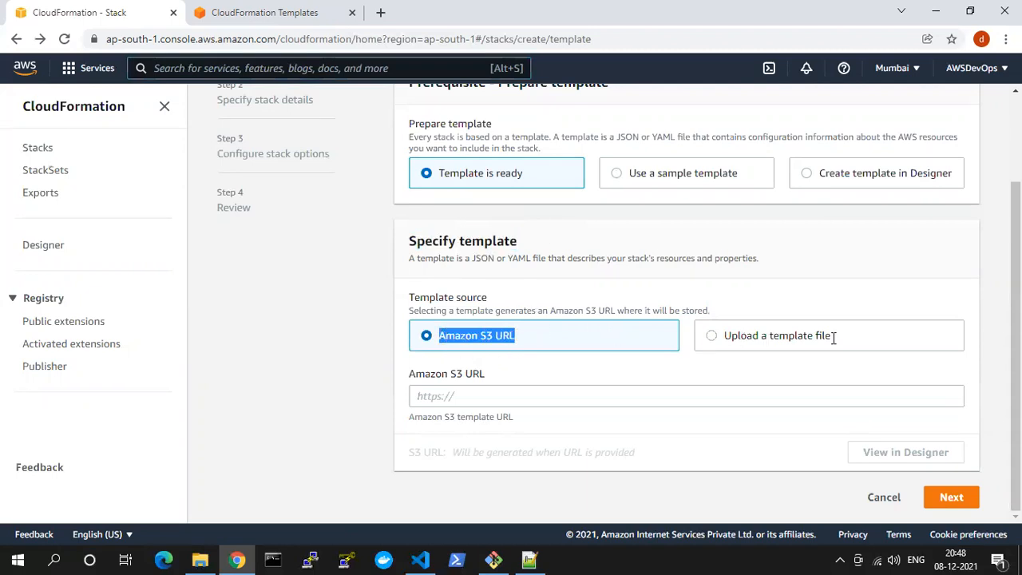
drag(842, 343, 697, 347)
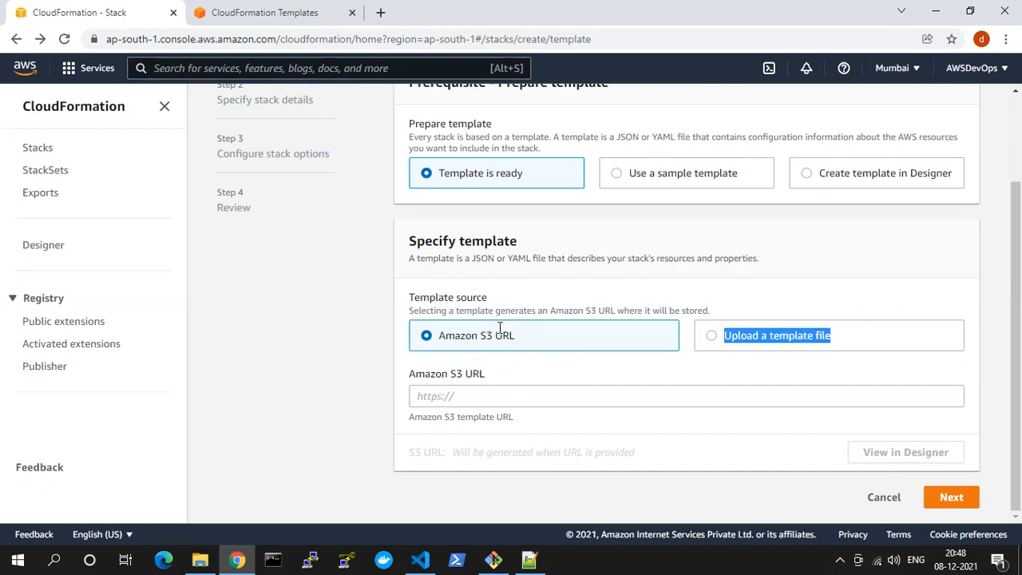
Upload 1. VPC.yaml from the Desktop's cf folder as the stack template and continue to the stack details
click(716, 339)
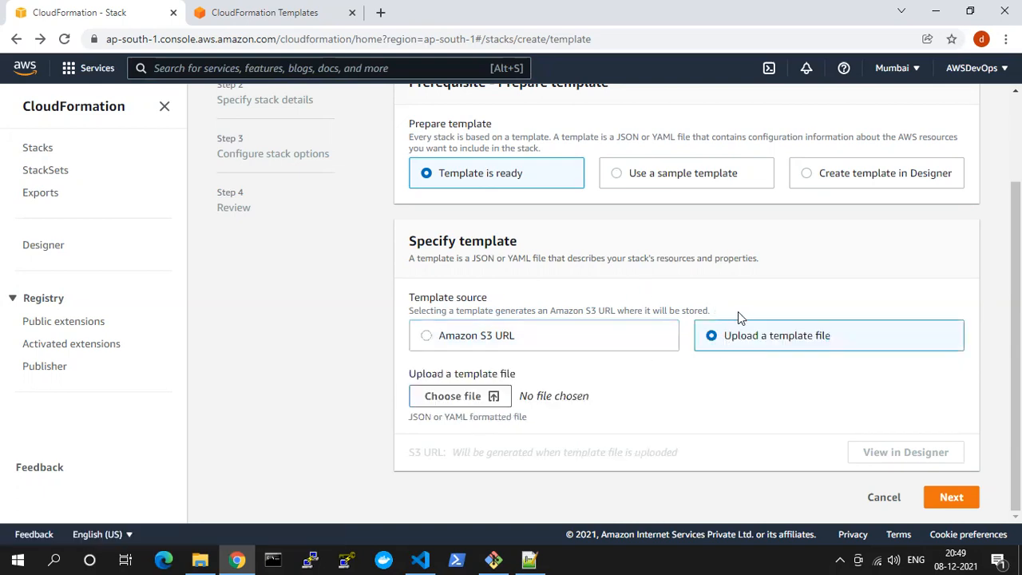
click(442, 397)
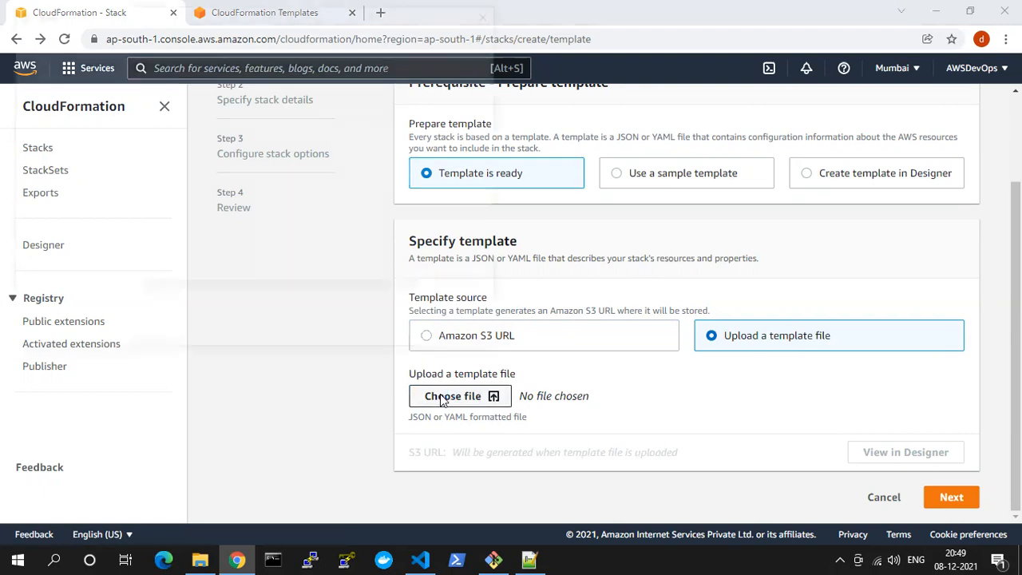
click(71, 128)
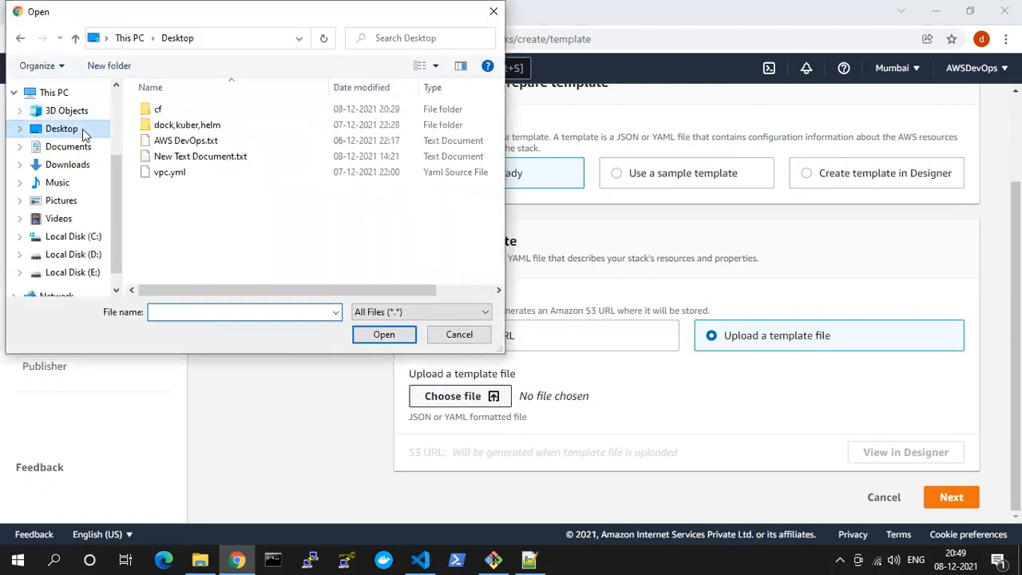
click(160, 114)
double_click(160, 114)
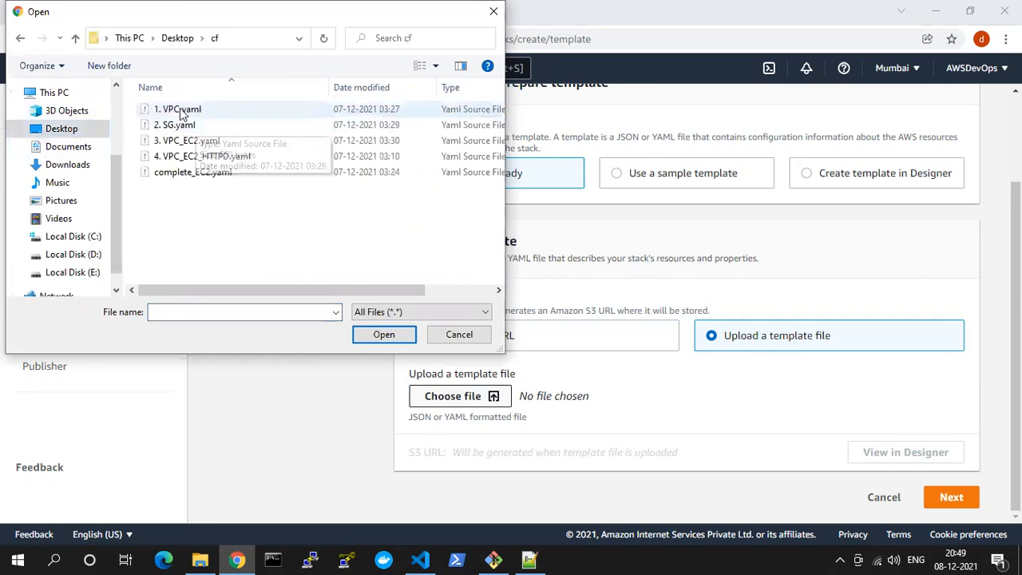
click(179, 109)
click(363, 335)
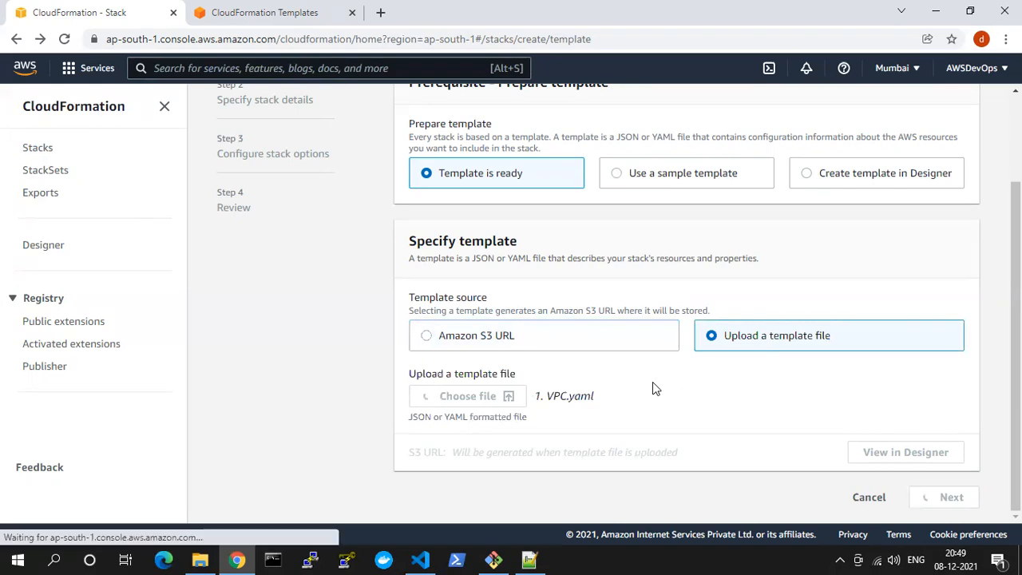
scroll(592, 425, down, 1)
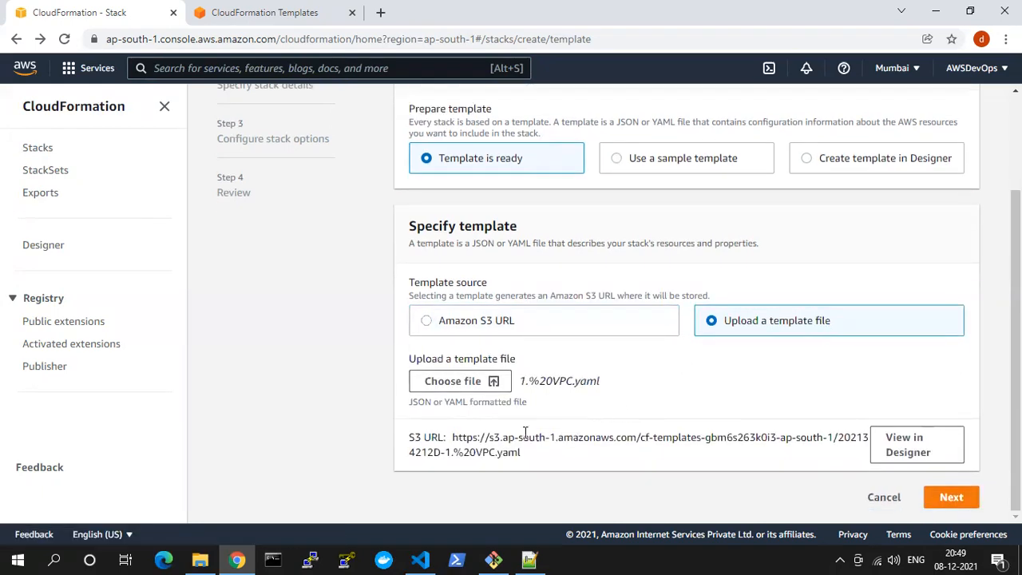
click(952, 498)
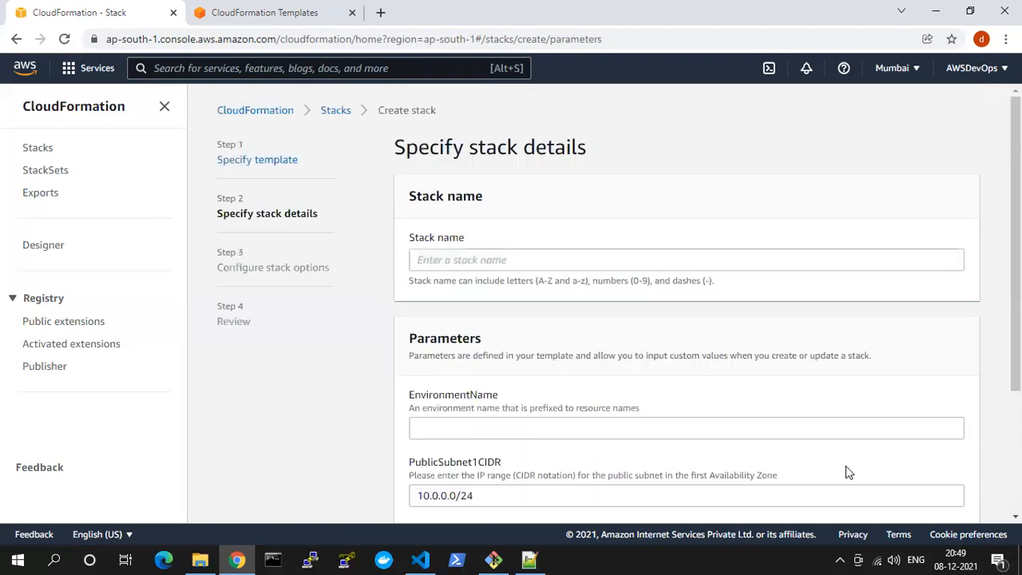
Name the stack cf-vpc
drag(402, 199, 526, 199)
click(540, 256)
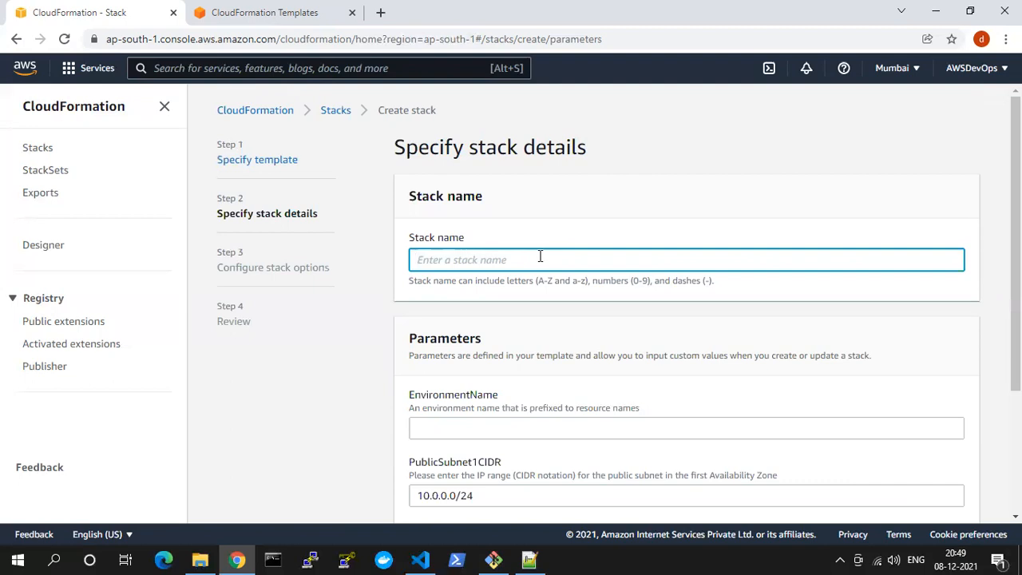
text(c)
click(645, 219)
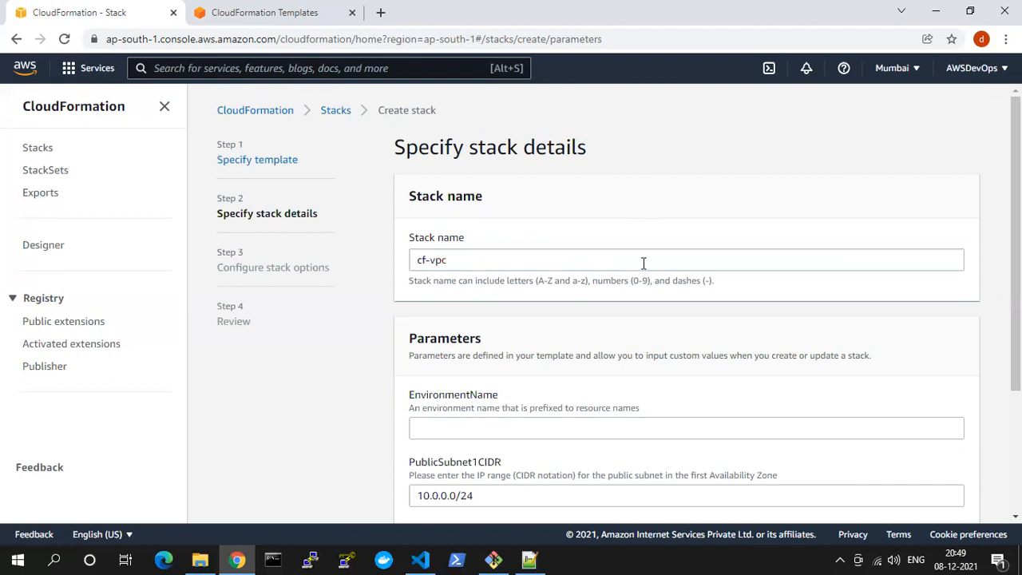
Review the stack's Parameters section, and switch to Visual Studio Code to examine the Description, Parameters and Resources sections of 1. VPC.yaml
scroll(632, 315, down, 2)
scroll(630, 316, down, 1)
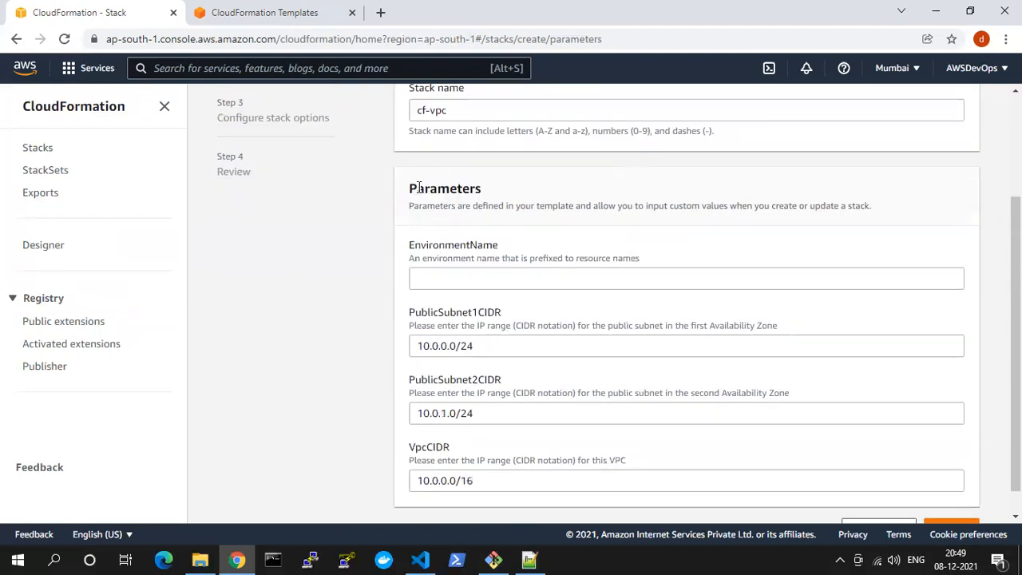
drag(415, 188, 505, 197)
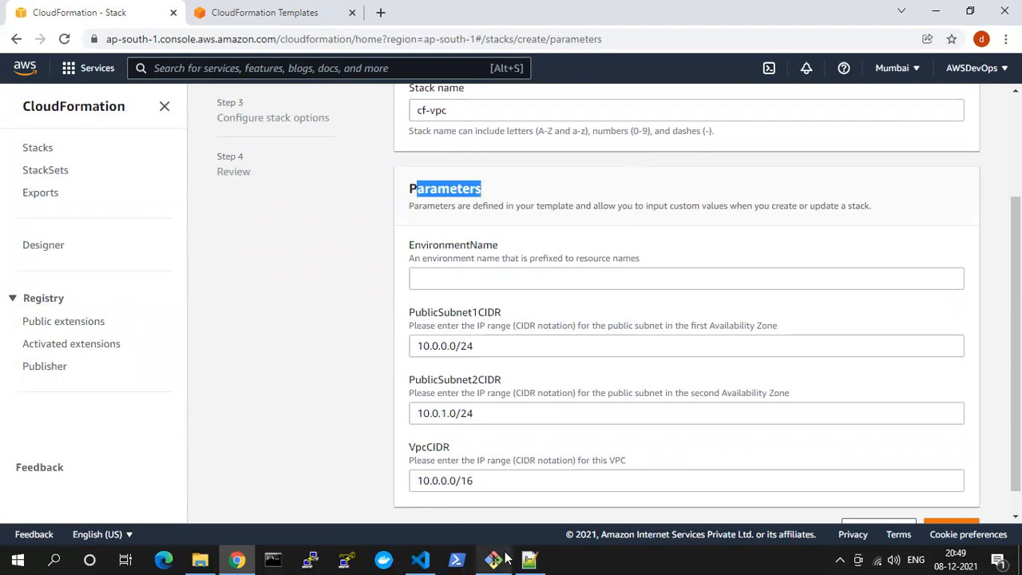
click(420, 559)
scroll(388, 411, up, 10)
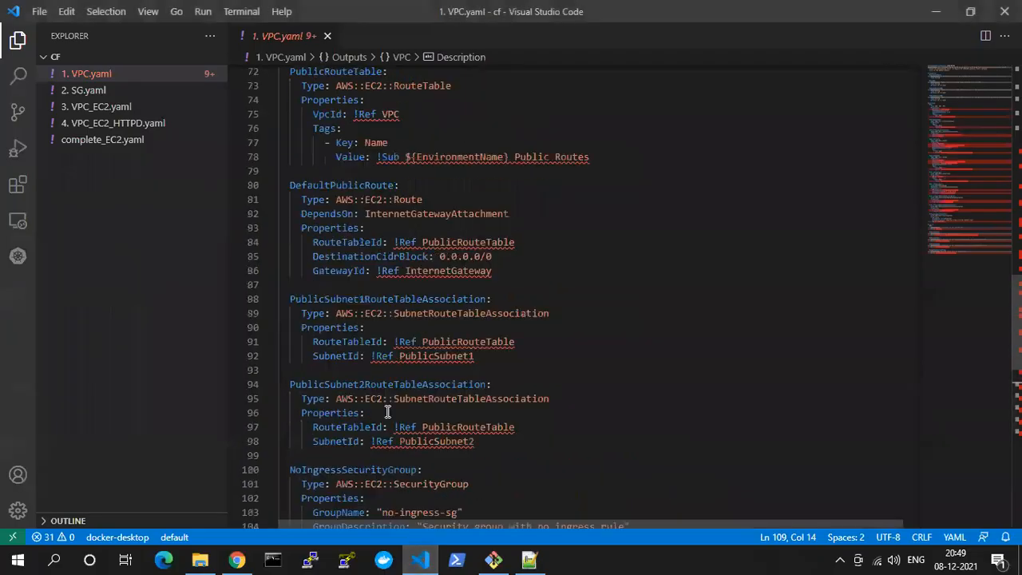
scroll(388, 410, up, 12)
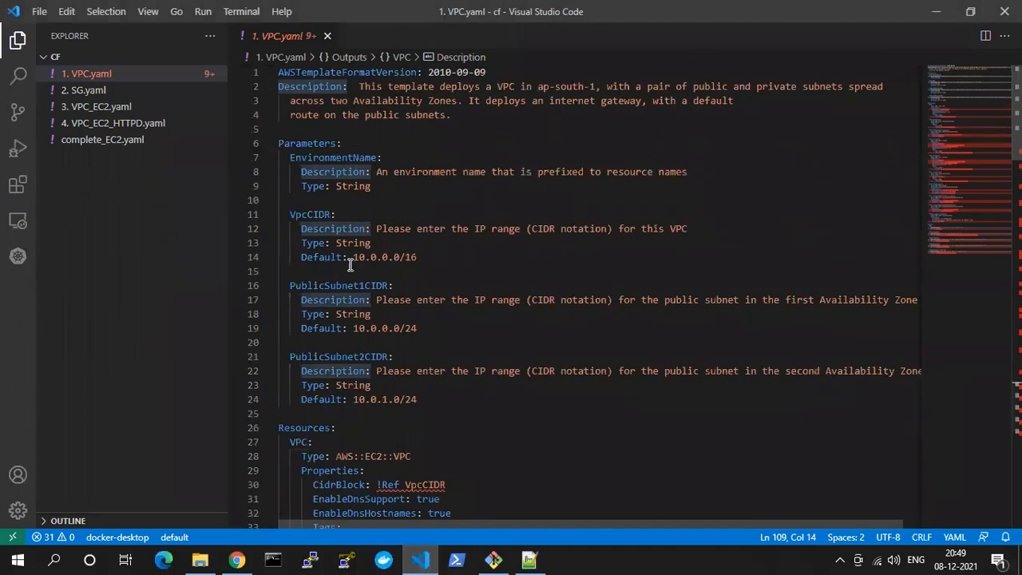
double_click(310, 87)
double_click(311, 143)
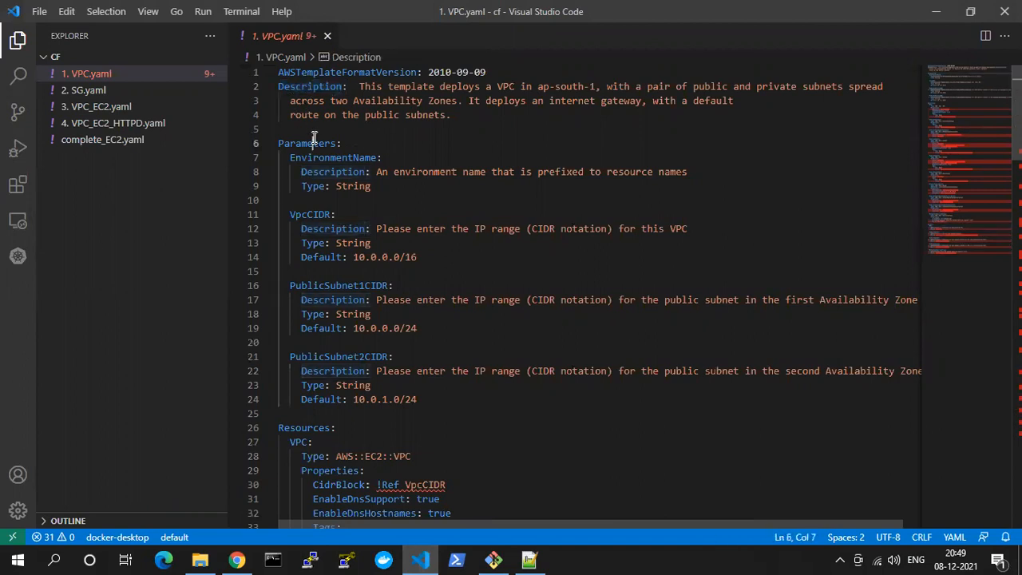
double_click(313, 74)
drag(306, 87, 356, 101)
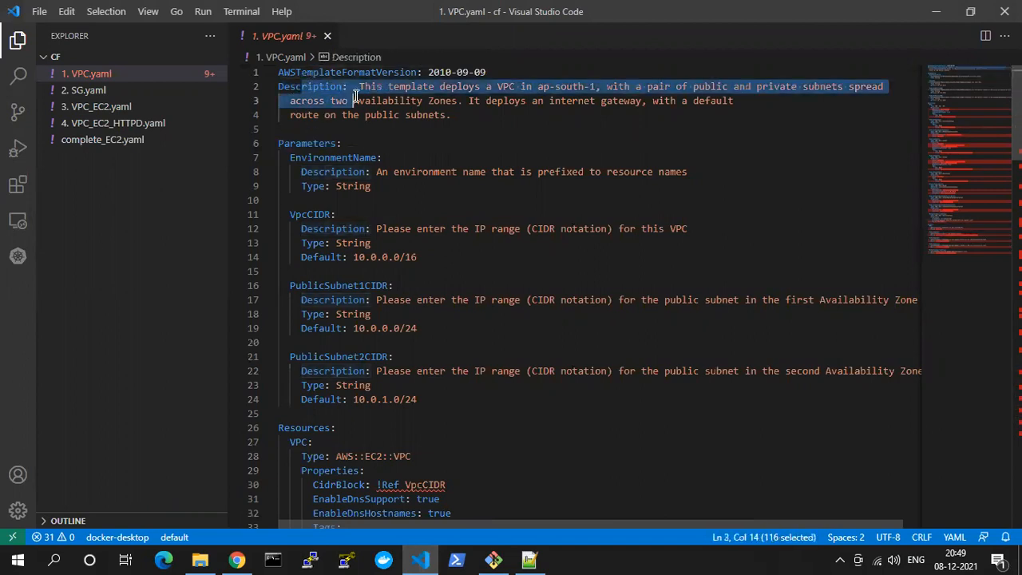
double_click(322, 86)
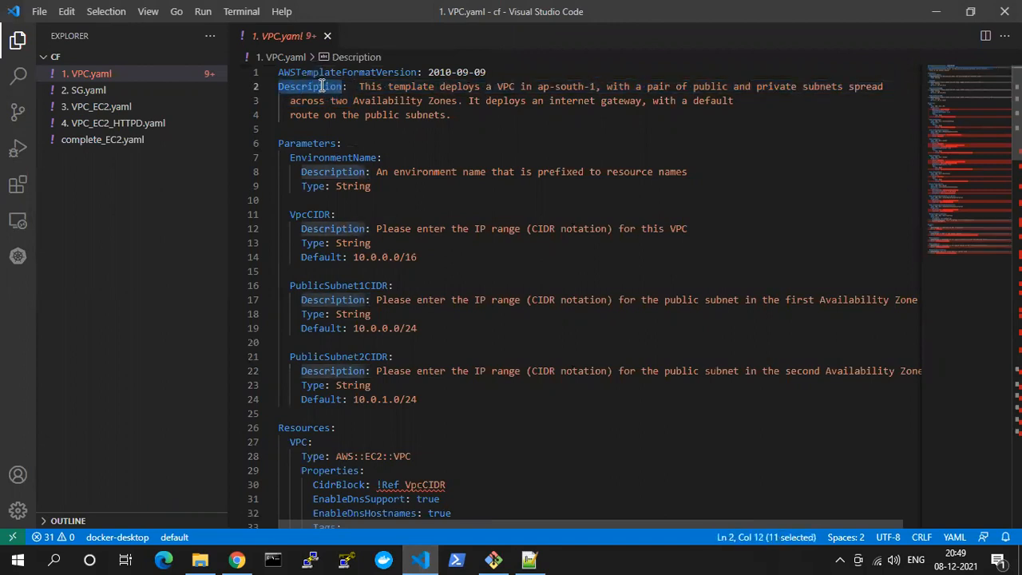
double_click(324, 143)
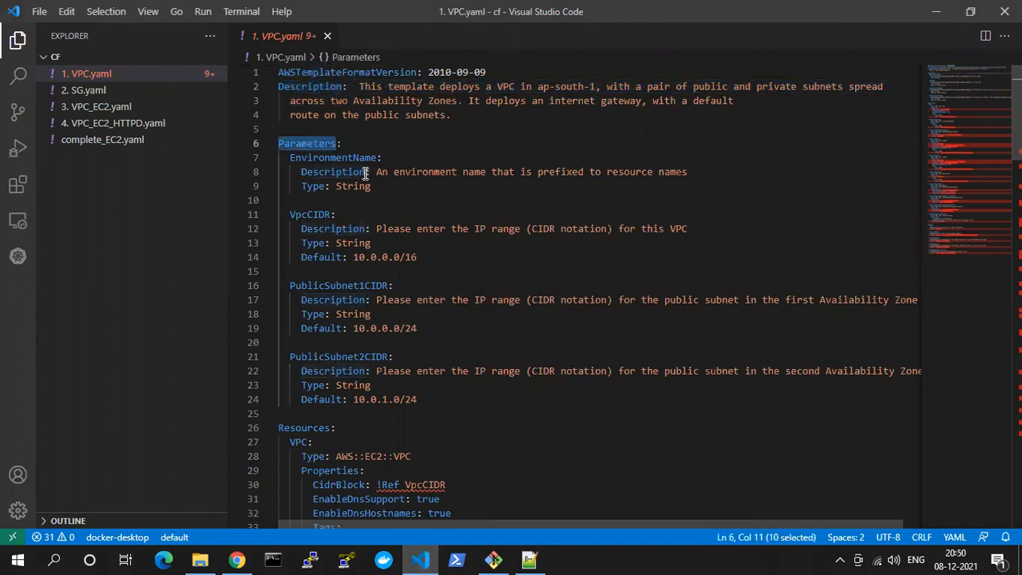
double_click(303, 425)
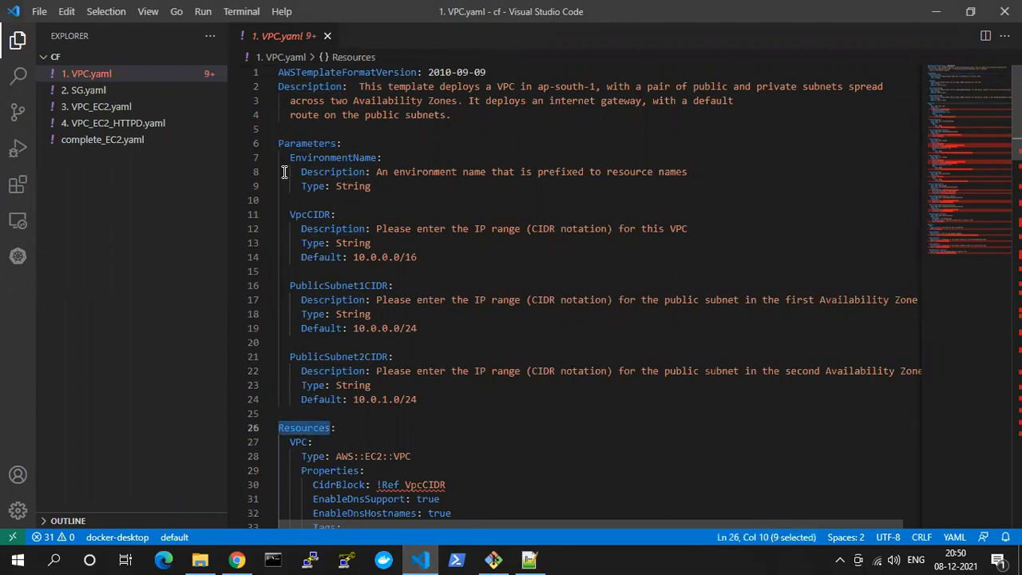
Examine the template from its Parameters through the resource definitions to the Outputs section, and return to the beginning of the file
drag(293, 130, 296, 142)
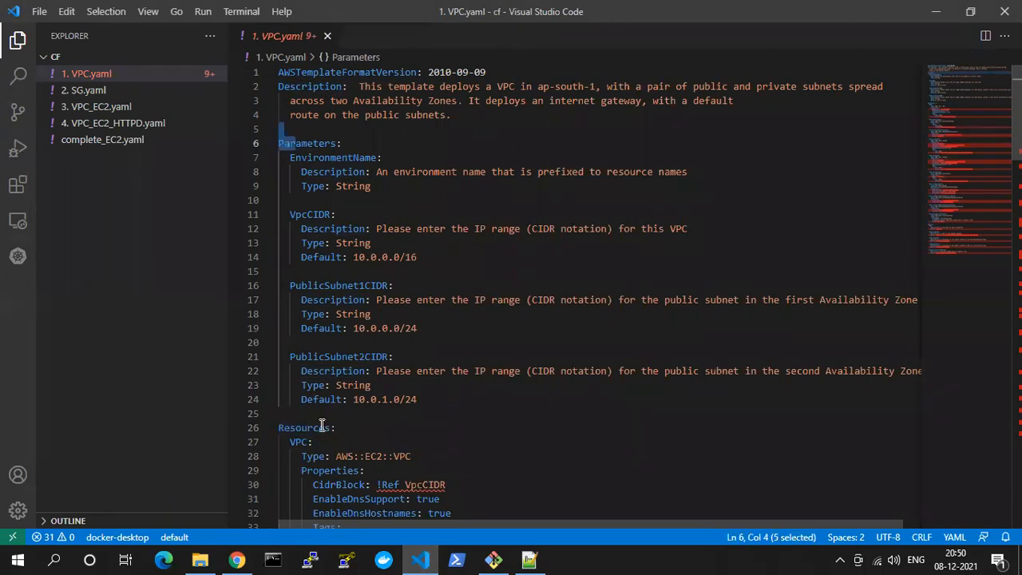
scroll(321, 425, down, 15)
scroll(322, 426, down, 11)
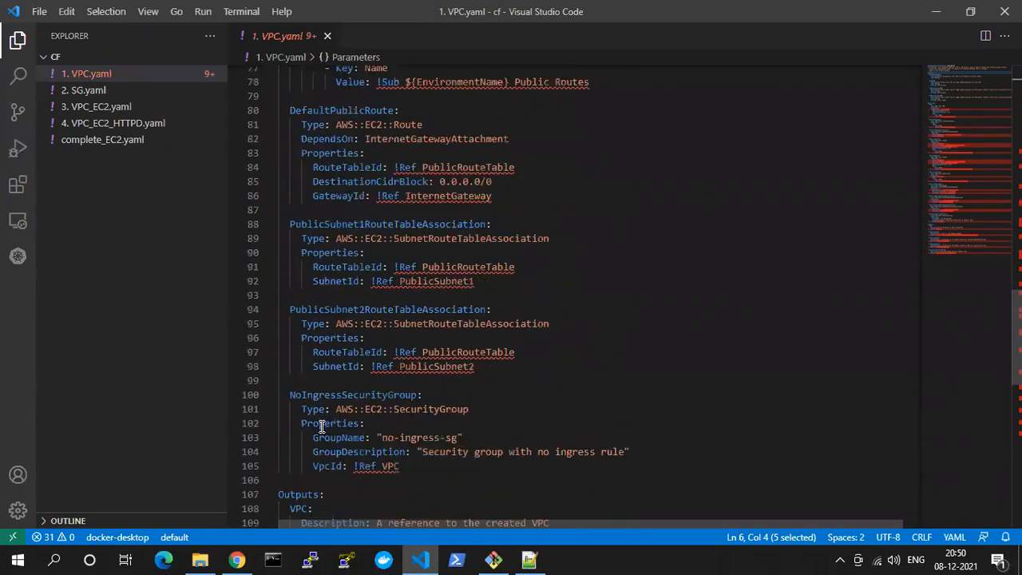
drag(280, 270, 358, 397)
click(359, 397)
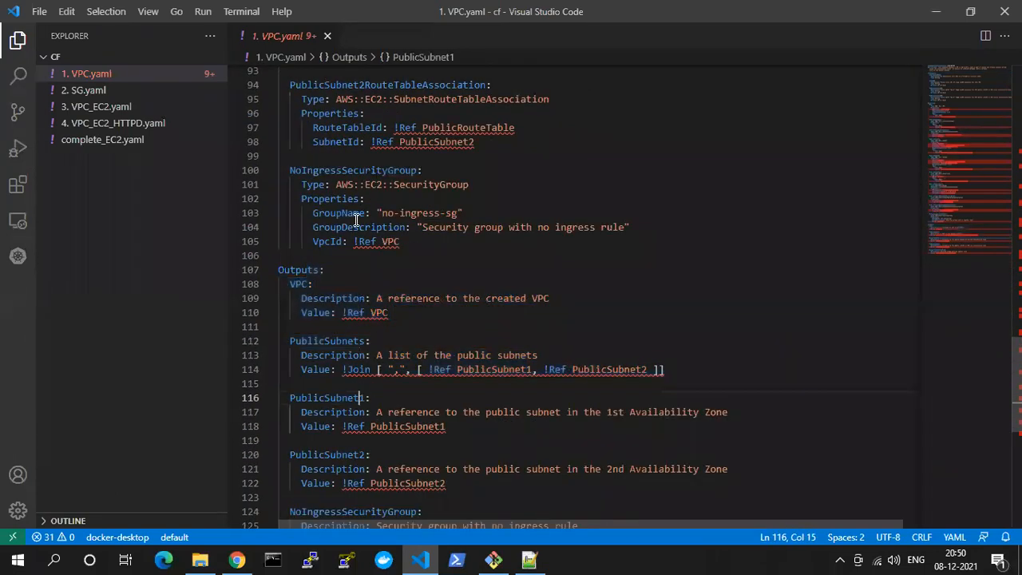
scroll(356, 219, up, 17)
scroll(356, 219, up, 10)
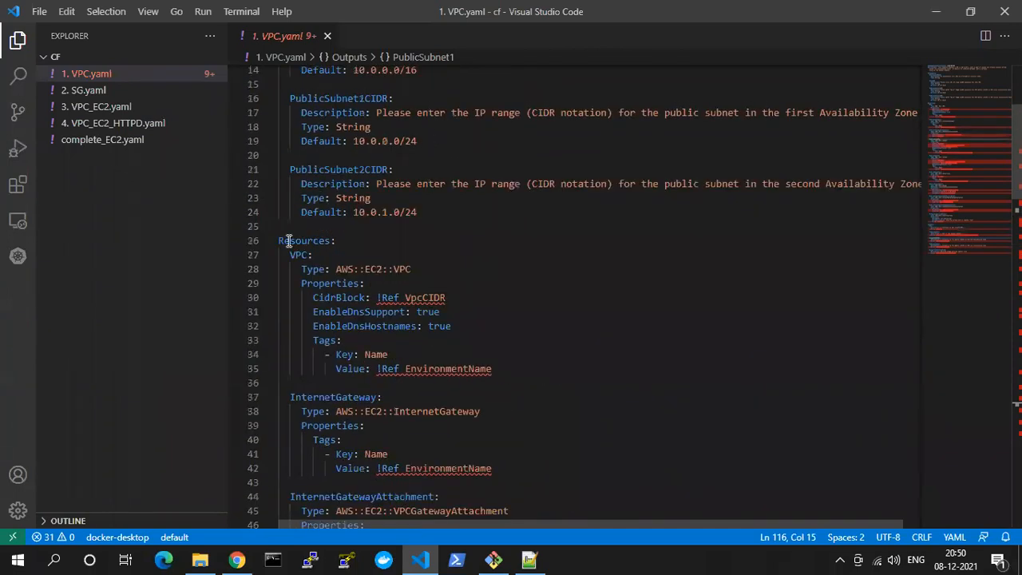
scroll(351, 201, up, 5)
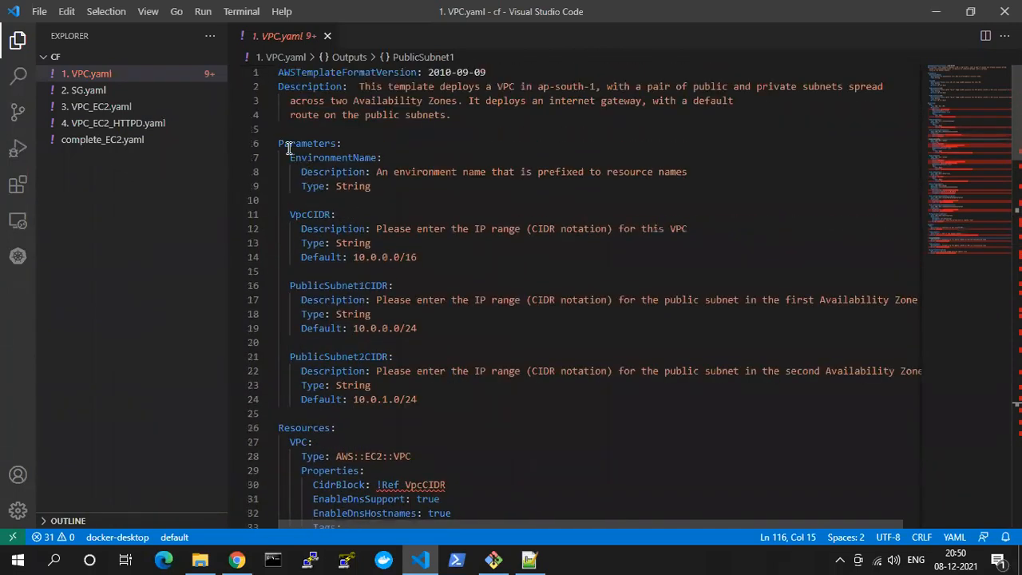
Highlight the template's parameter definitions from EnvironmentName through PublicSubnet2CIDR
drag(289, 158, 432, 398)
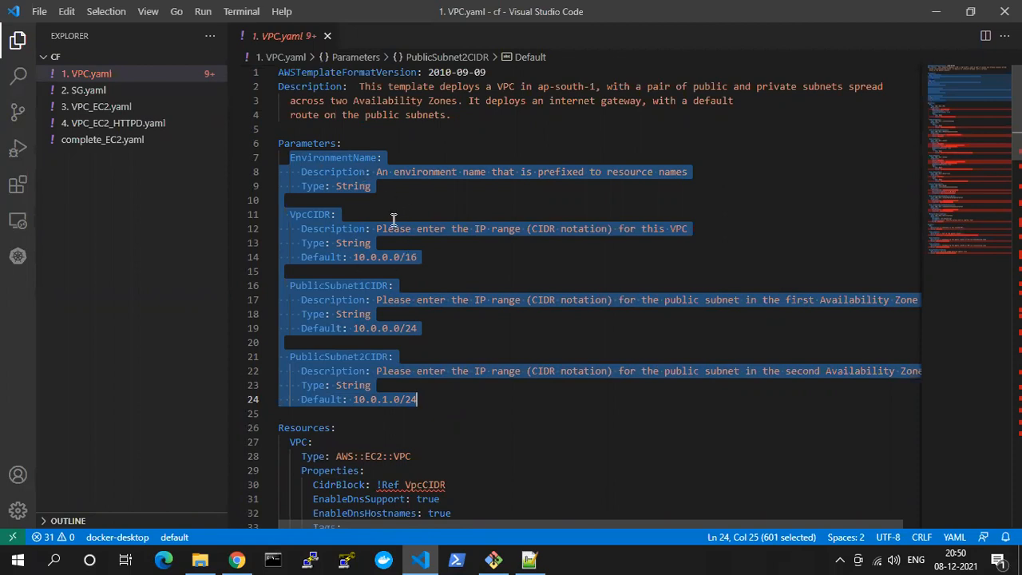
key(alt+Tab)
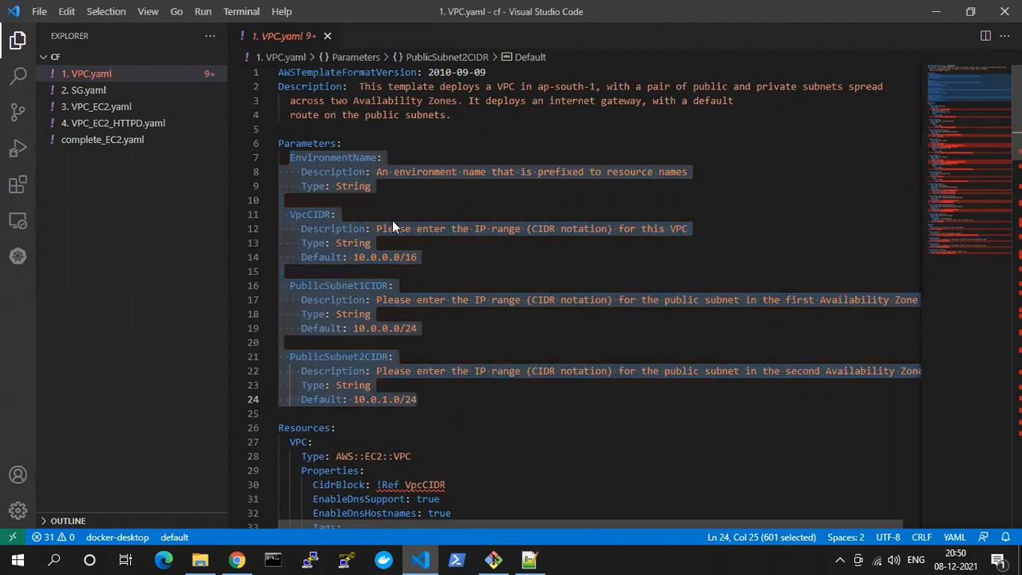
key(alt+Tab)
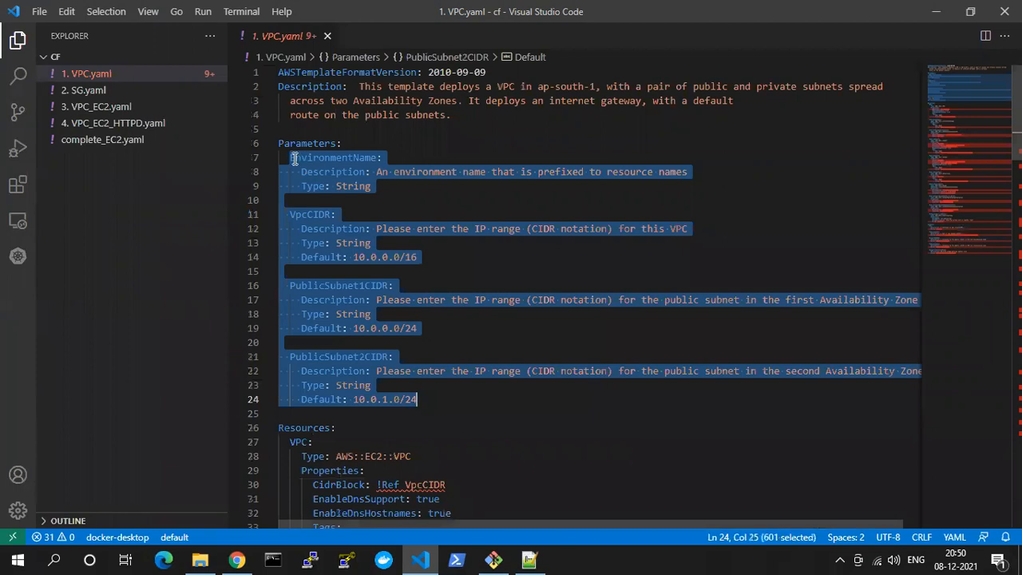
Switch back to the CloudFormation page in Chrome and set the EnvironmentName parameter to course
key(alt+Tab)
click(531, 279)
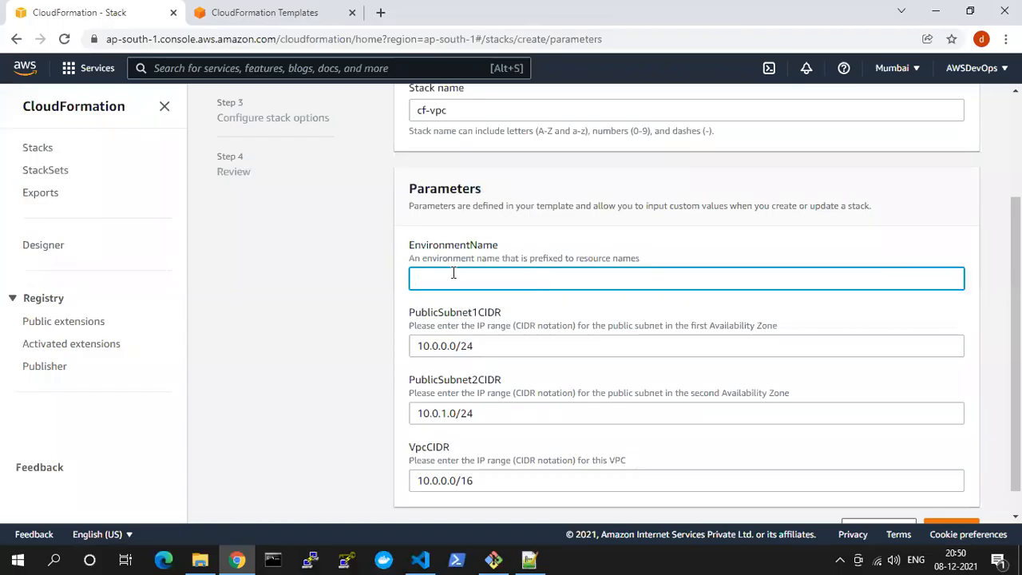
drag(421, 246, 524, 247)
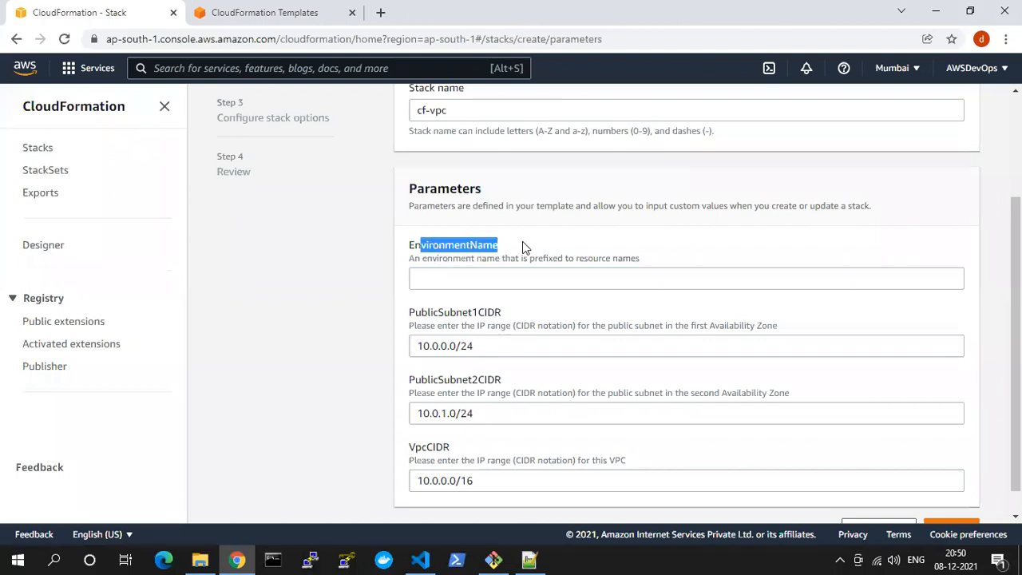
click(454, 271)
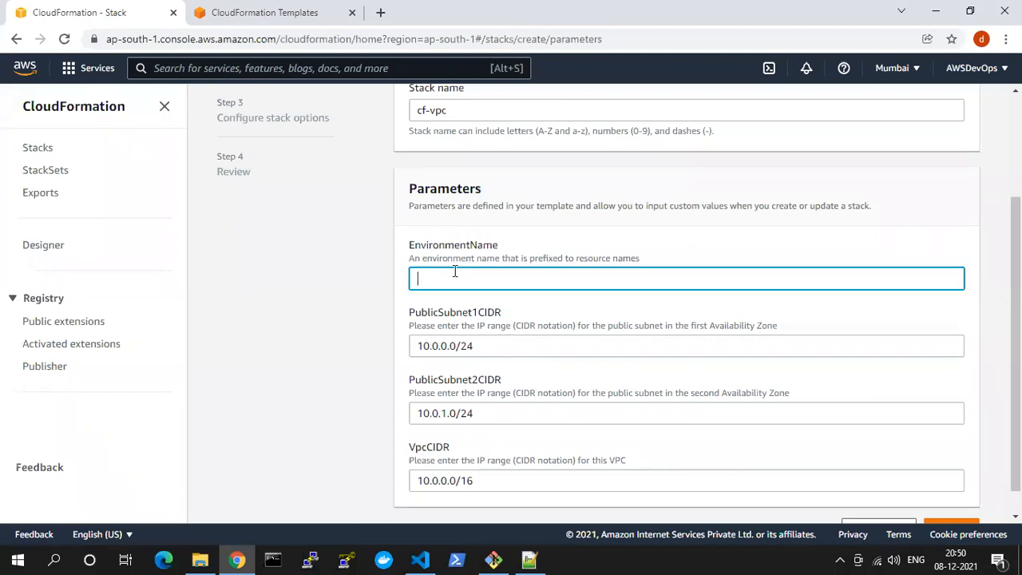
text(course)
drag(452, 277, 407, 286)
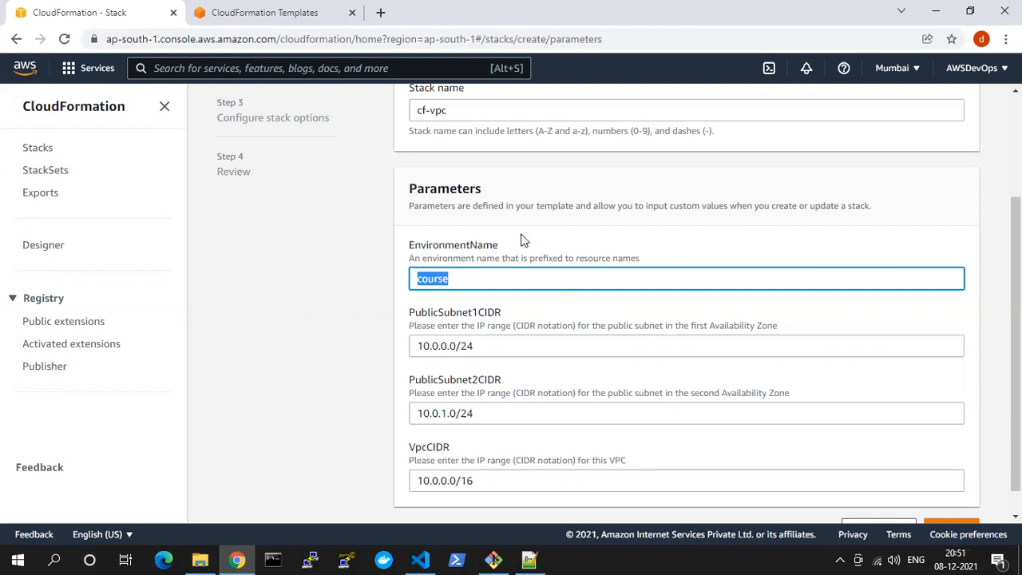
Compare the stack form's parameters with 1. VPC.yaml in Visual Studio Code, highlighting the PublicSubnet1CIDR label and its default value in the template
key(alt+Tab)
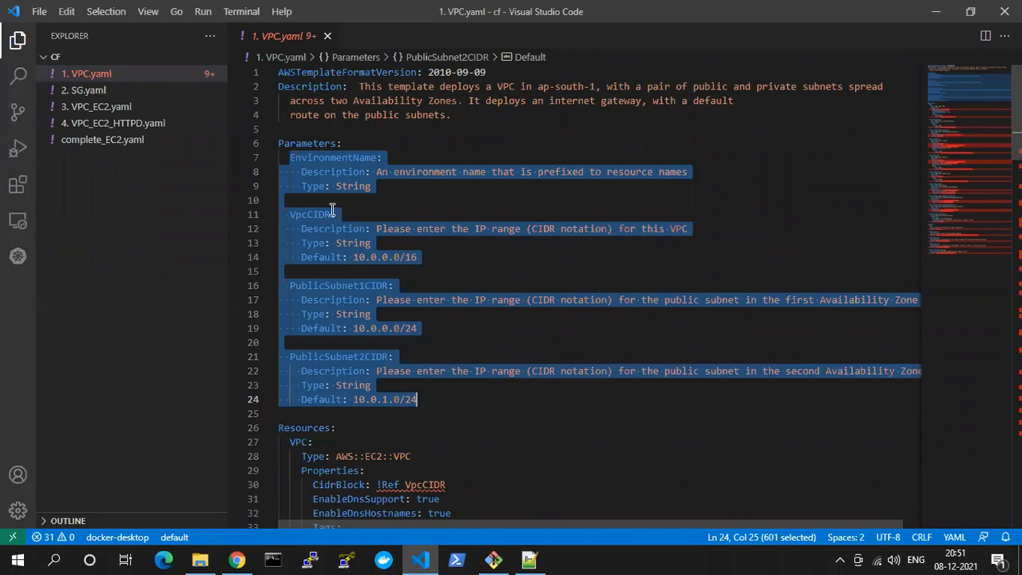
key(alt+Tab)
scroll(472, 315, down, 1)
drag(406, 159, 488, 174)
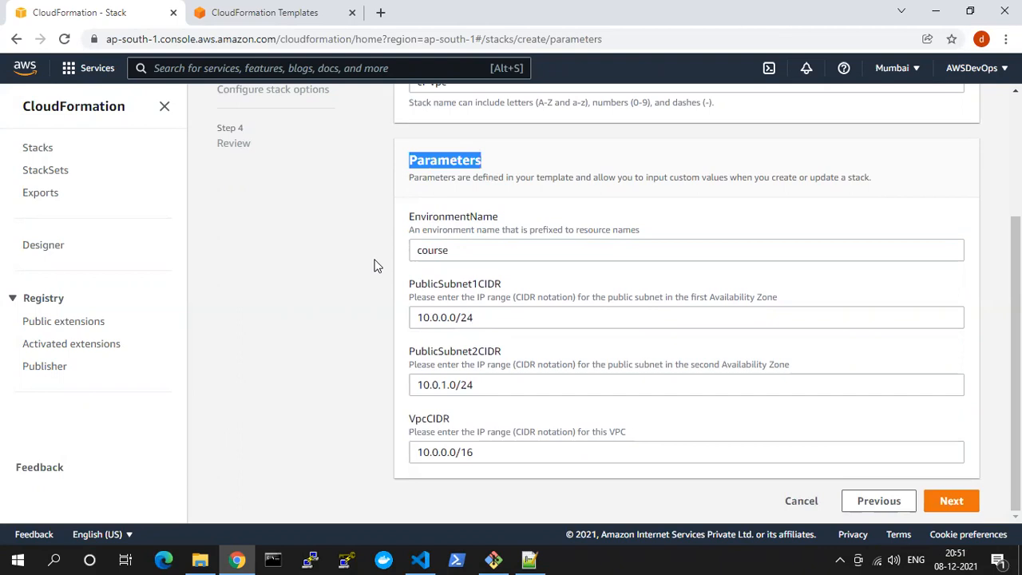
drag(407, 285, 514, 284)
key(alt+Tab)
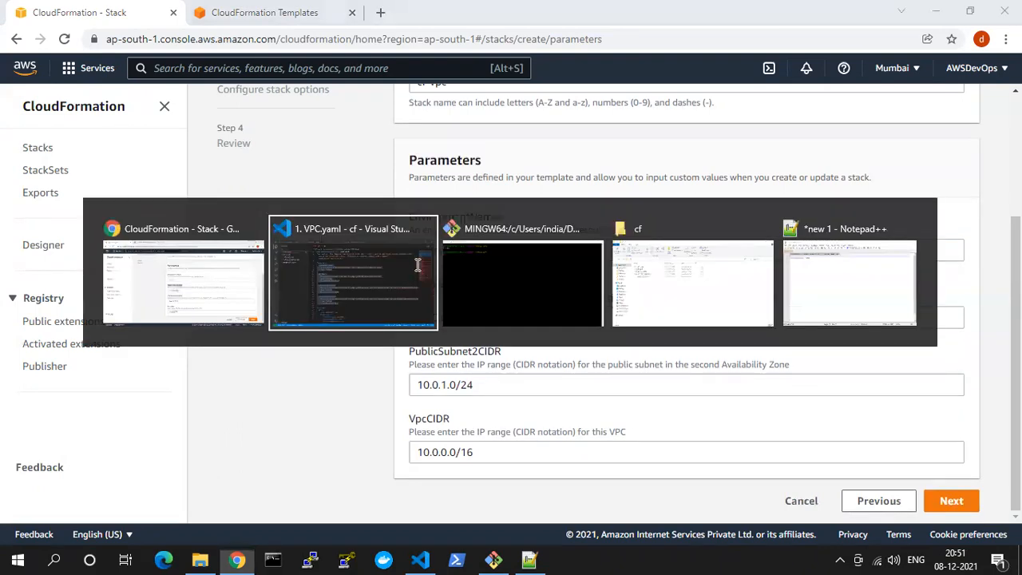
double_click(386, 258)
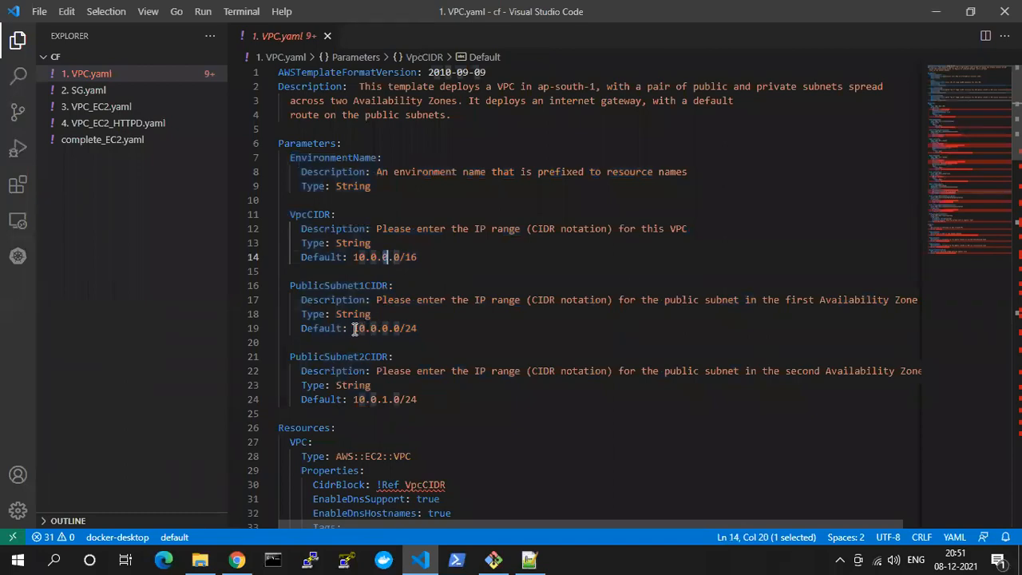
drag(353, 328, 417, 329)
key(alt+Tab)
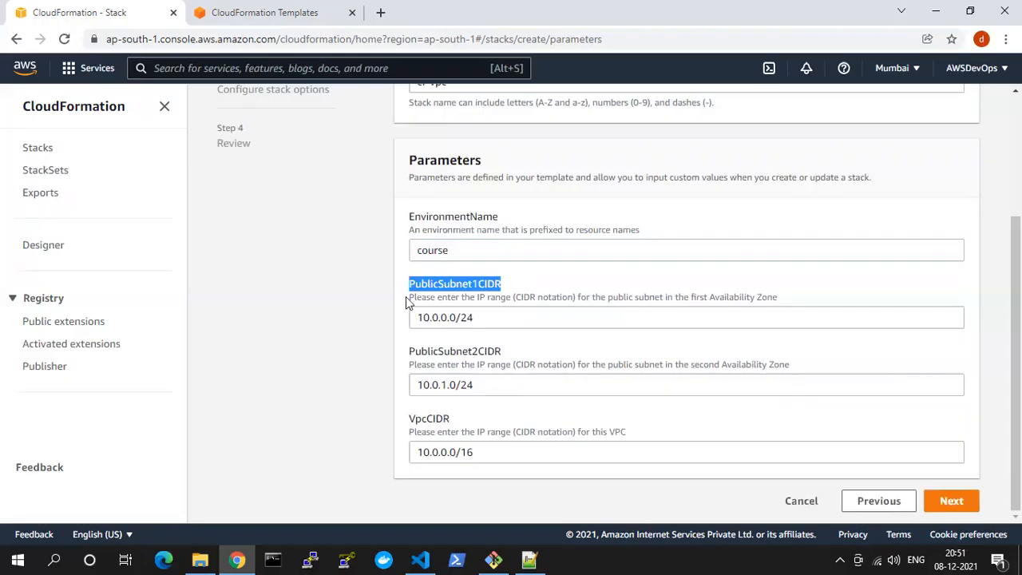
Compare the form's PublicSubnet1CIDR and PublicSubnet2CIDR parameters with the template, highlighting PublicSubnet2CIDR's default value in 1. VPC.yaml in Visual Studio Code
drag(476, 317, 412, 317)
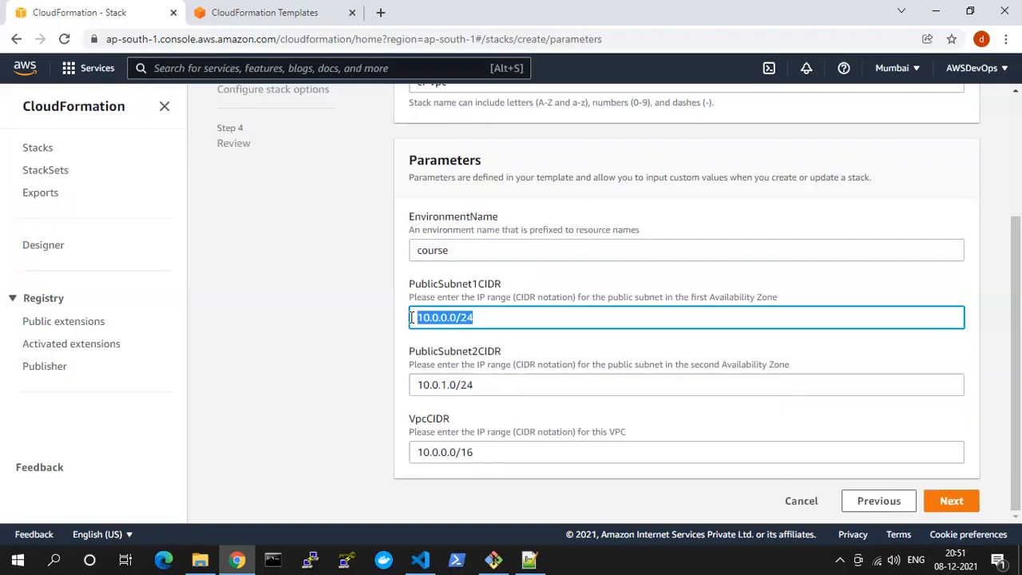
click(446, 317)
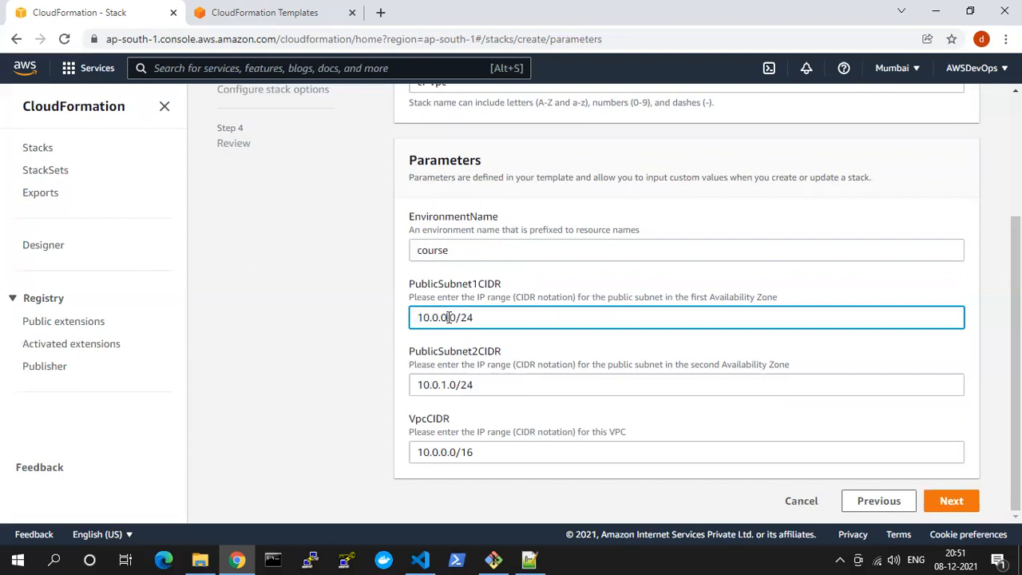
drag(417, 352, 525, 353)
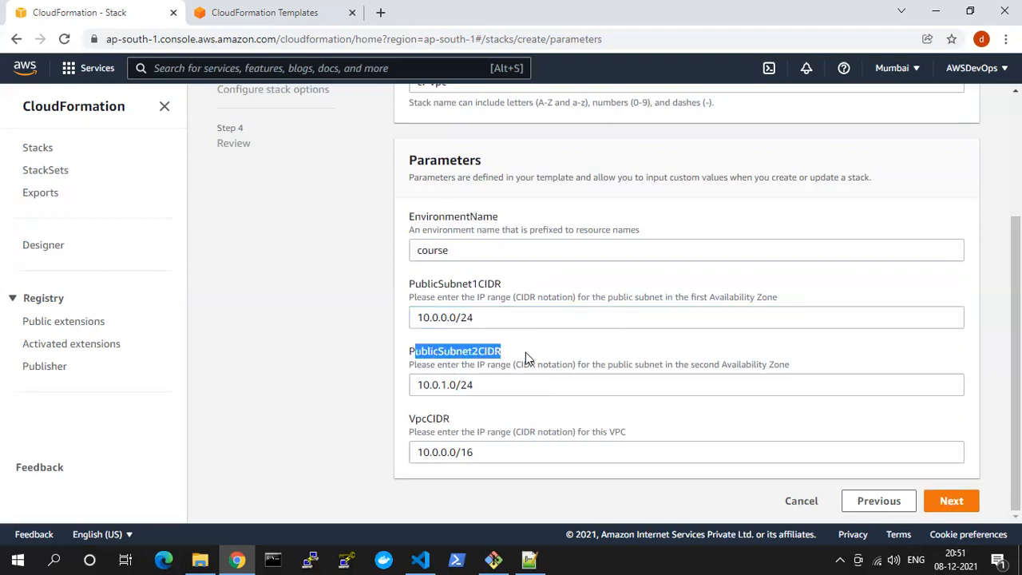
key(alt+Tab)
scroll(359, 319, down, 2)
drag(417, 324, 343, 325)
Highlight the VpcCIDR value in Chrome's stack form and review the matching parameter definitions in 1. VPC.yaml in Visual Studio Code
key(alt+Tab)
drag(487, 448, 440, 452)
key(alt+Tab)
scroll(335, 157, up, 2)
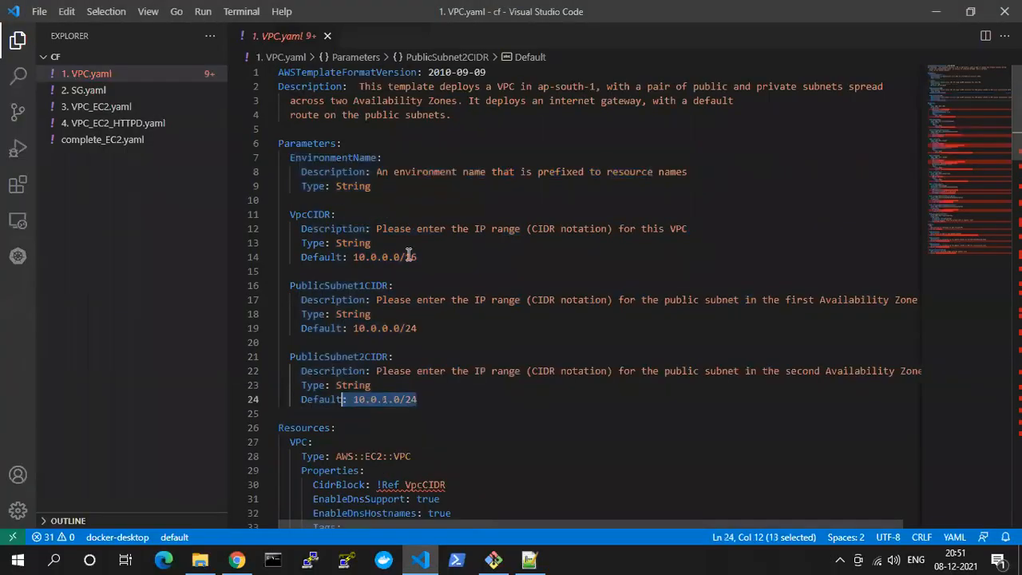
scroll(559, 431, down, 2)
scroll(564, 439, down, 1)
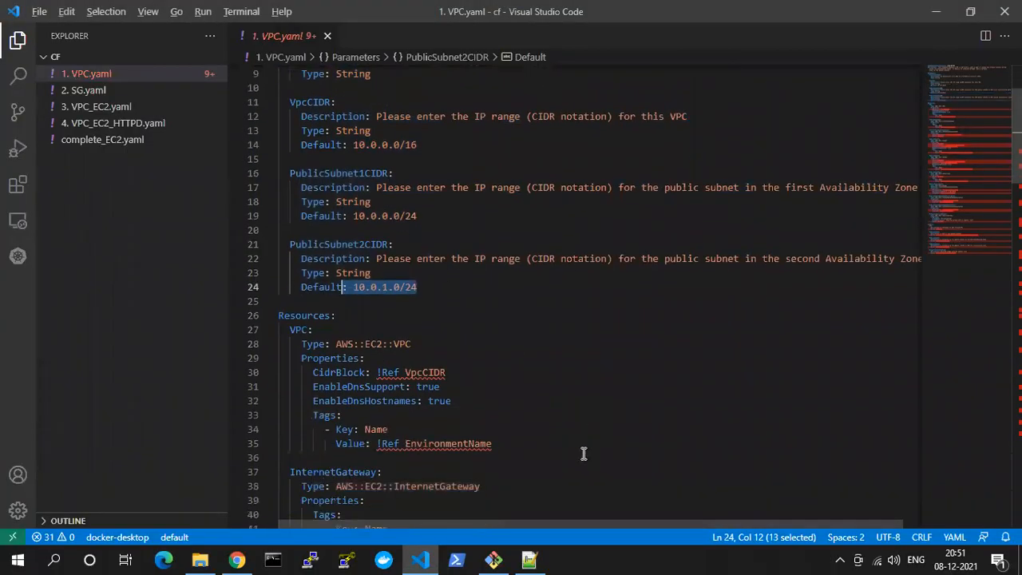
Switch back to Chrome, continue to Configure stack options, and add a tag with key Name and value Course
key(alt+Tab)
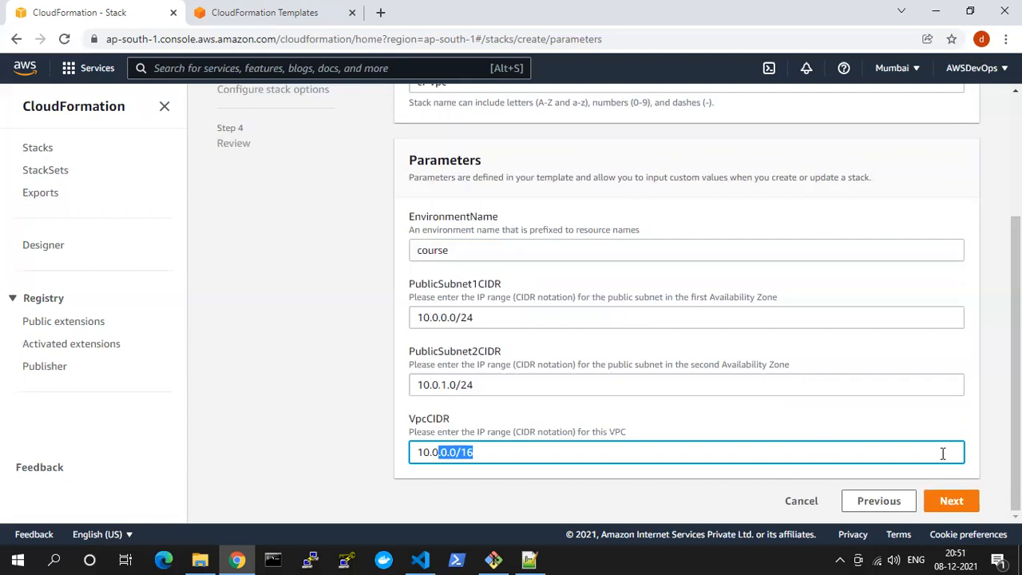
click(952, 502)
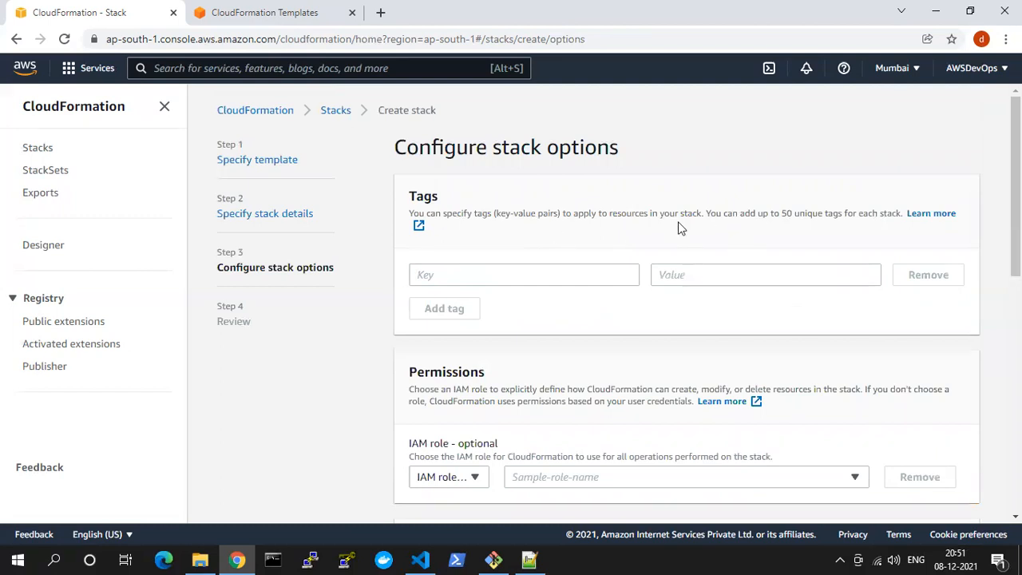
click(462, 268)
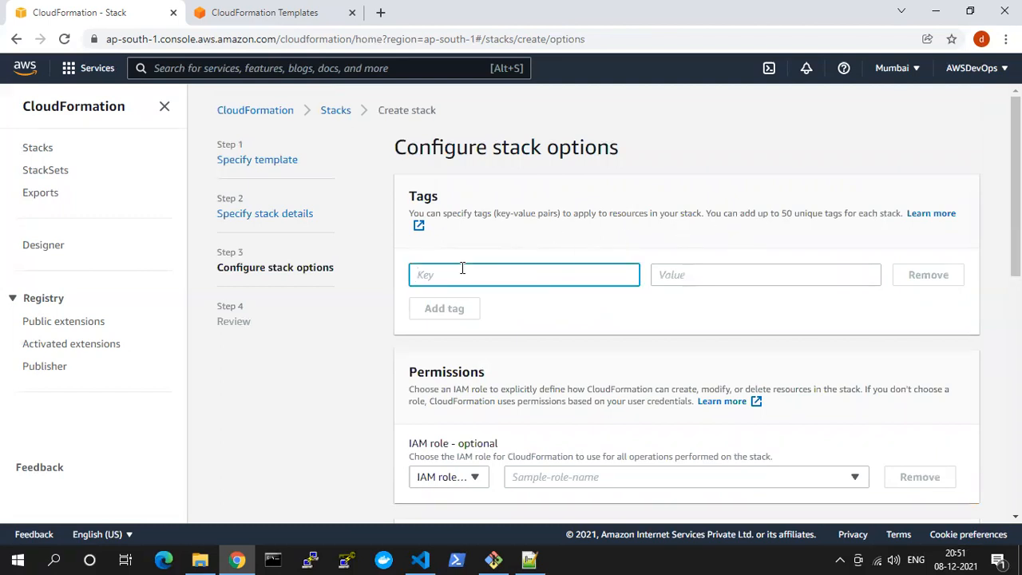
text(Name)
key(Tab)
text(Co)
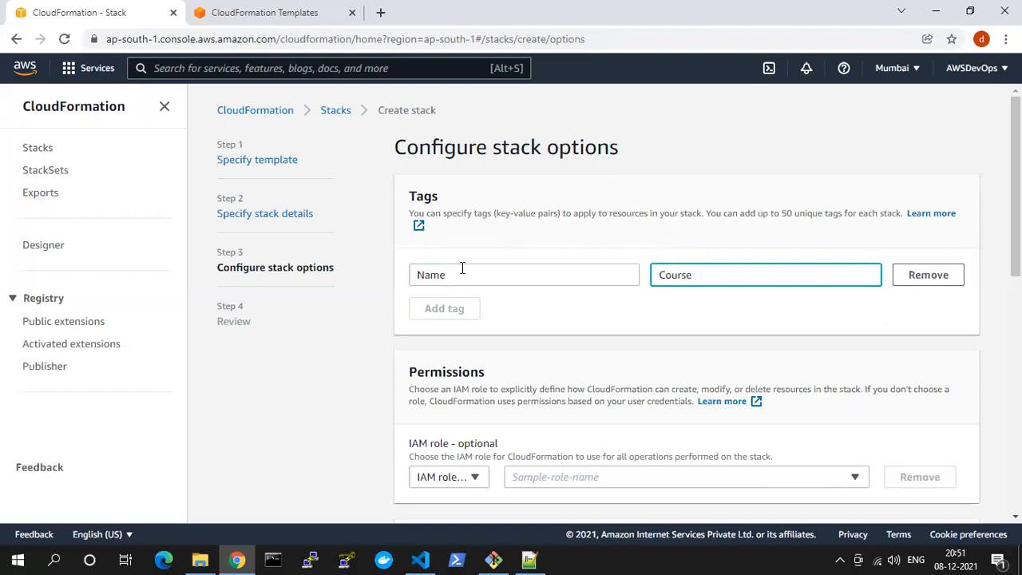
click(583, 317)
Review the stack's permissions settings and highlight the Stack failure options heading
scroll(583, 316, down, 2)
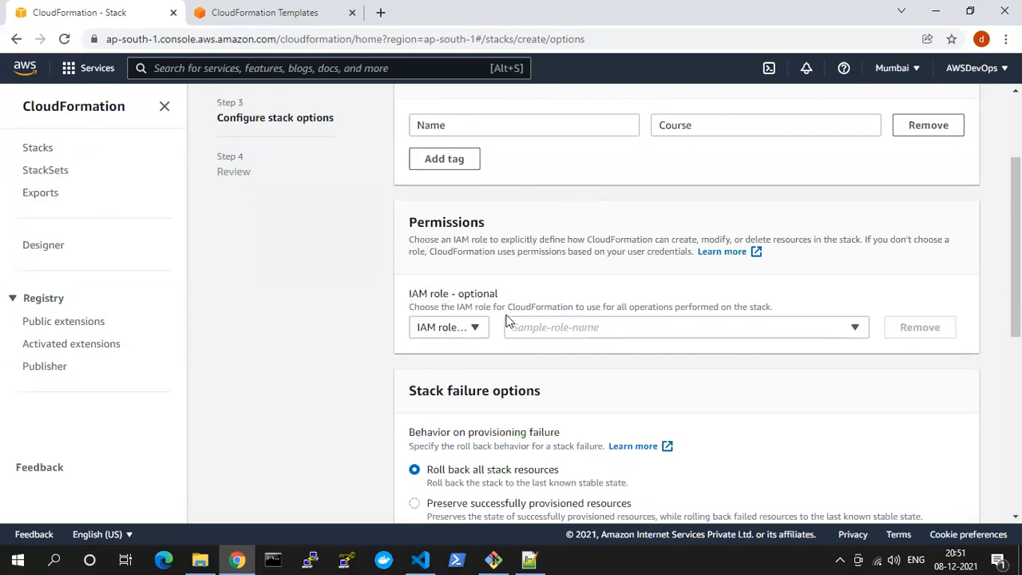
scroll(505, 320, down, 2)
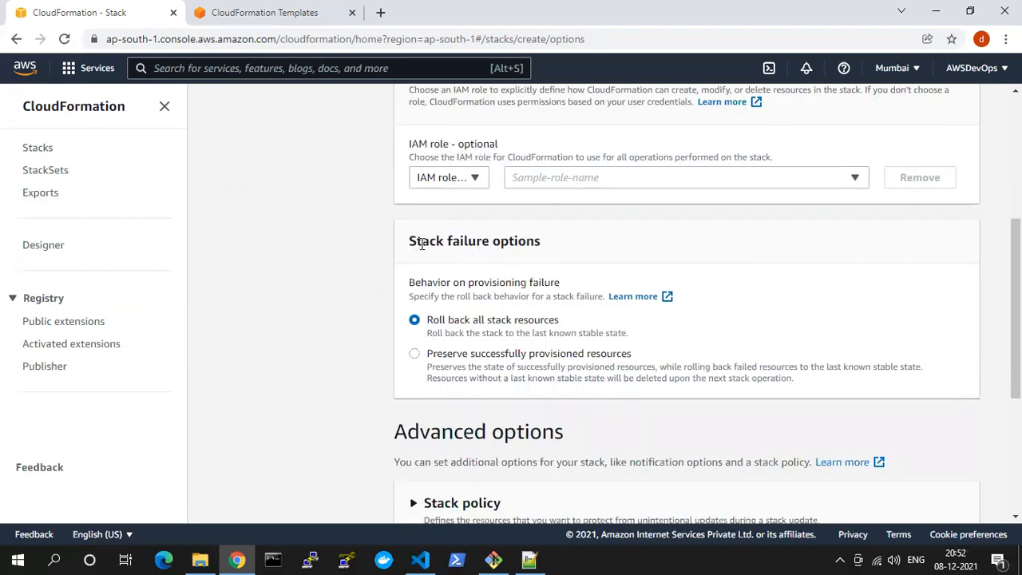
drag(416, 241, 535, 241)
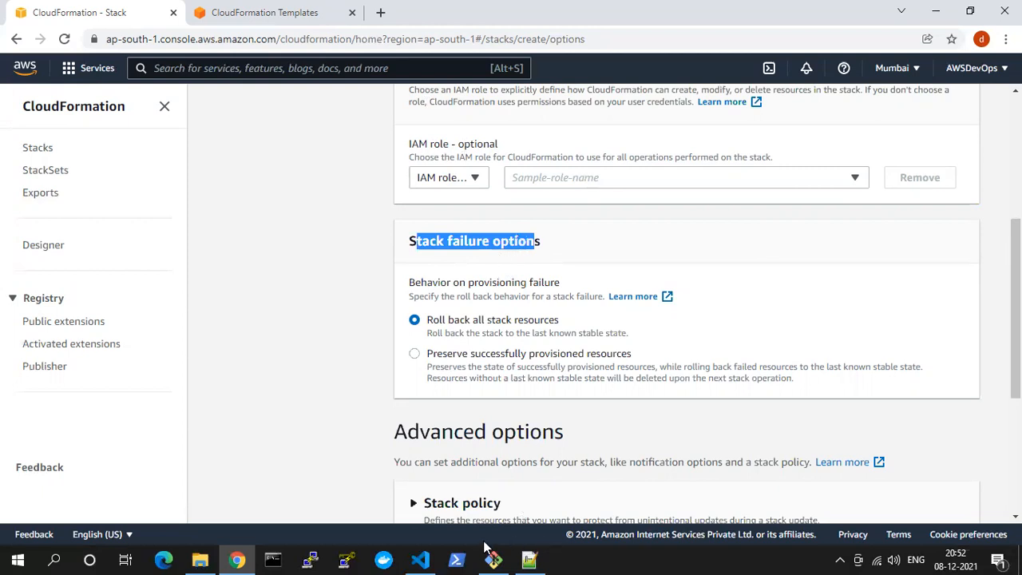
Switch to 1. VPC.yaml in Visual Studio Code and highlight the VPC, InternetGateway and InternetGatewayAttachment resource definitions
mouse_move(423, 559)
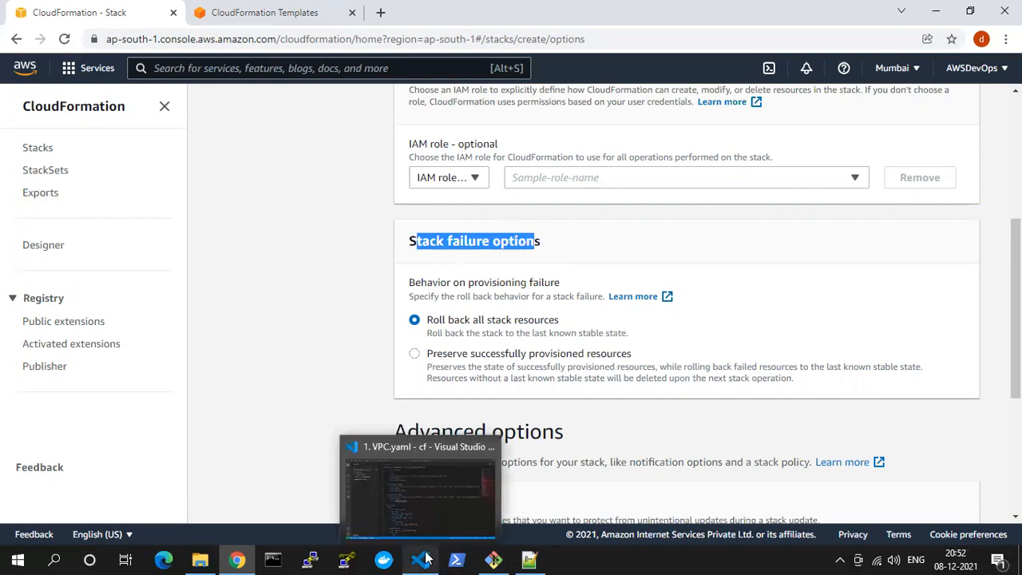
click(418, 504)
scroll(454, 335, down, 2)
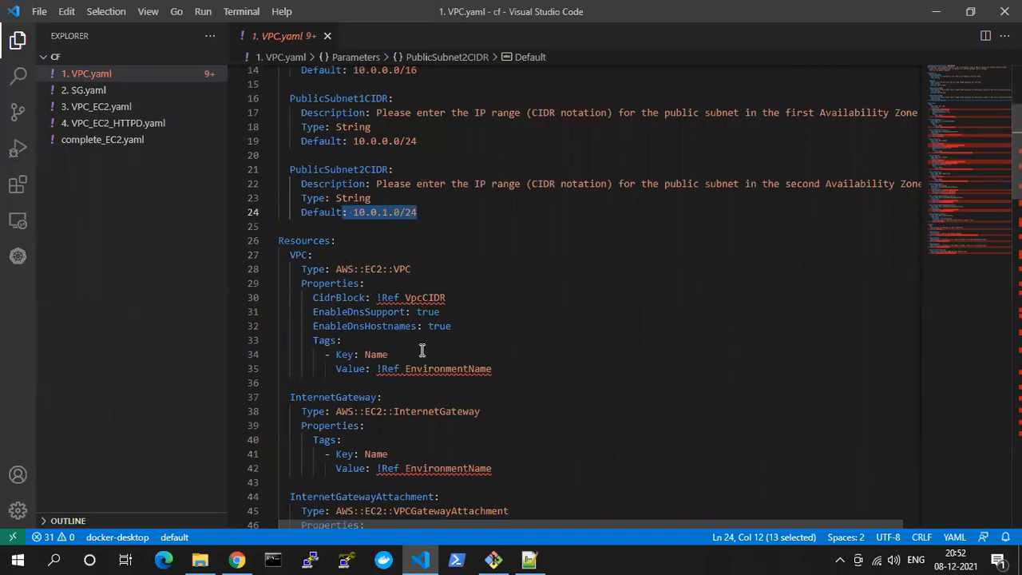
scroll(337, 284, down, 2)
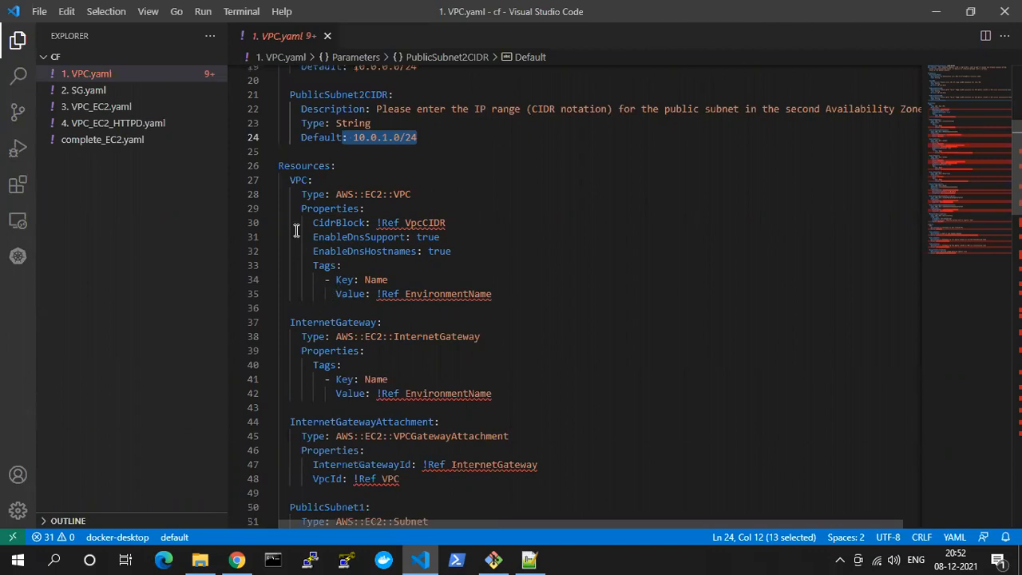
drag(296, 180, 348, 267)
drag(331, 323, 381, 397)
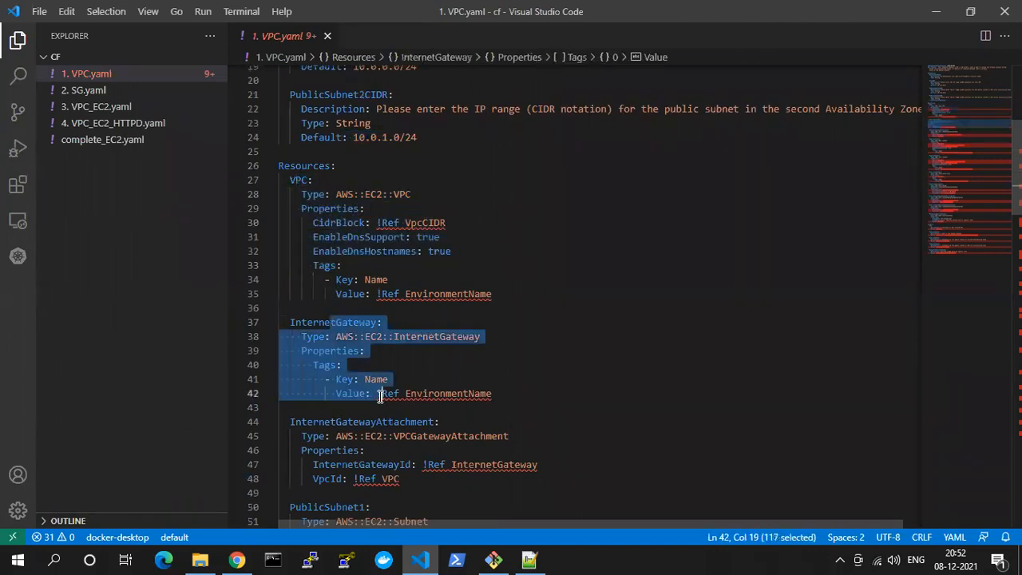
scroll(380, 396, down, 2)
drag(370, 350, 388, 407)
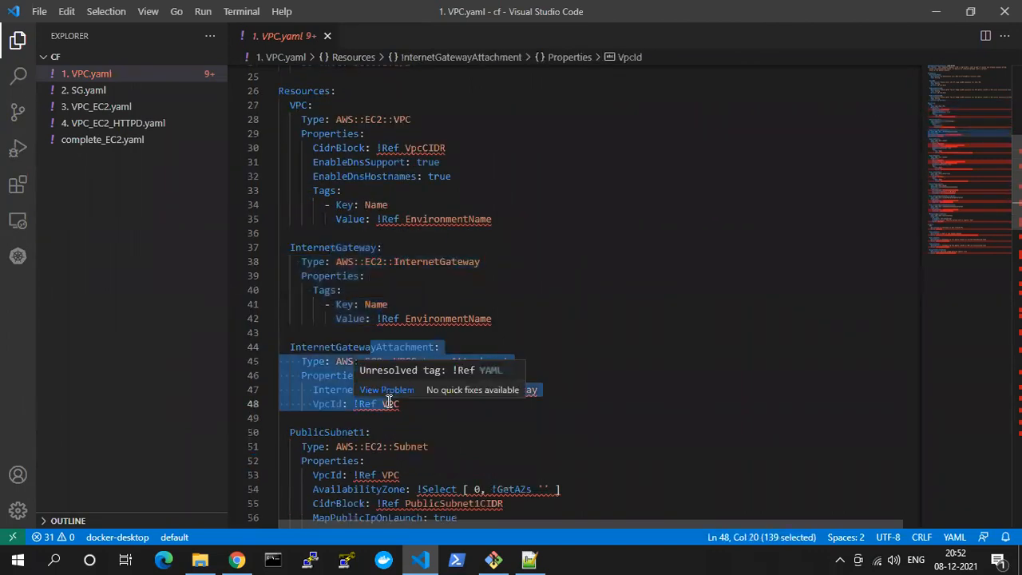
Highlight the PublicSubnet1 and PublicSubnet2 resource definitions in the template
scroll(389, 400, down, 2)
drag(359, 371, 351, 457)
scroll(351, 457, down, 3)
drag(359, 415, 371, 472)
scroll(371, 471, down, 3)
Return to the start of the Resources section and highlight the VPC, InternetGateway and InternetGatewayAttachment definitions once more
scroll(372, 463, up, 12)
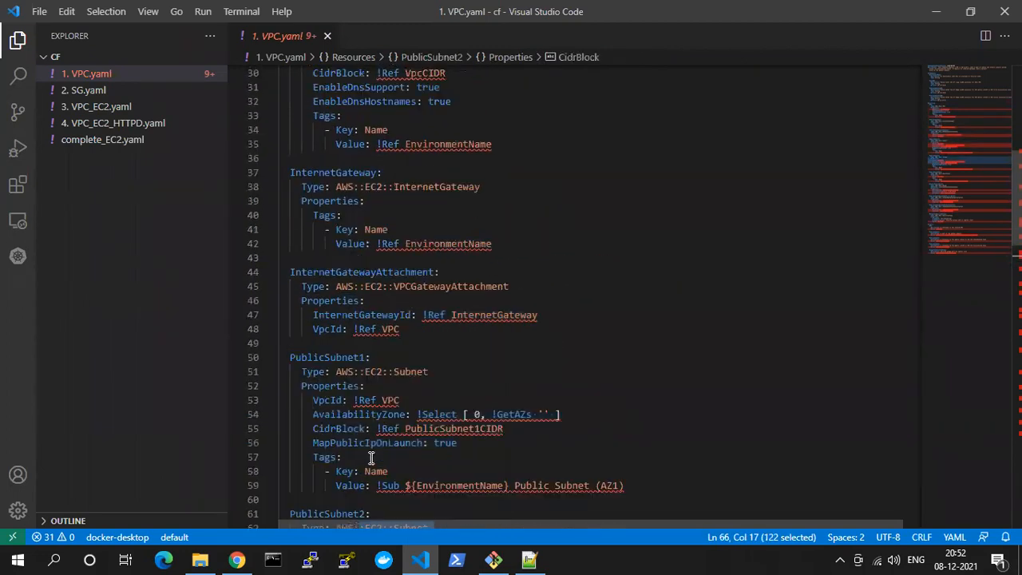
drag(329, 269, 342, 341)
drag(342, 398, 364, 468)
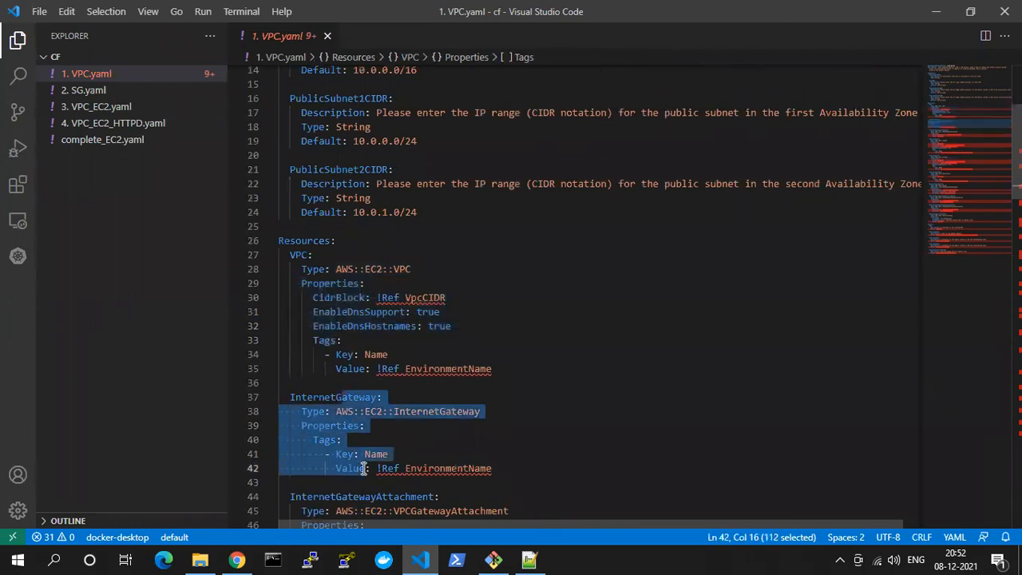
click(317, 255)
shift+click(355, 354)
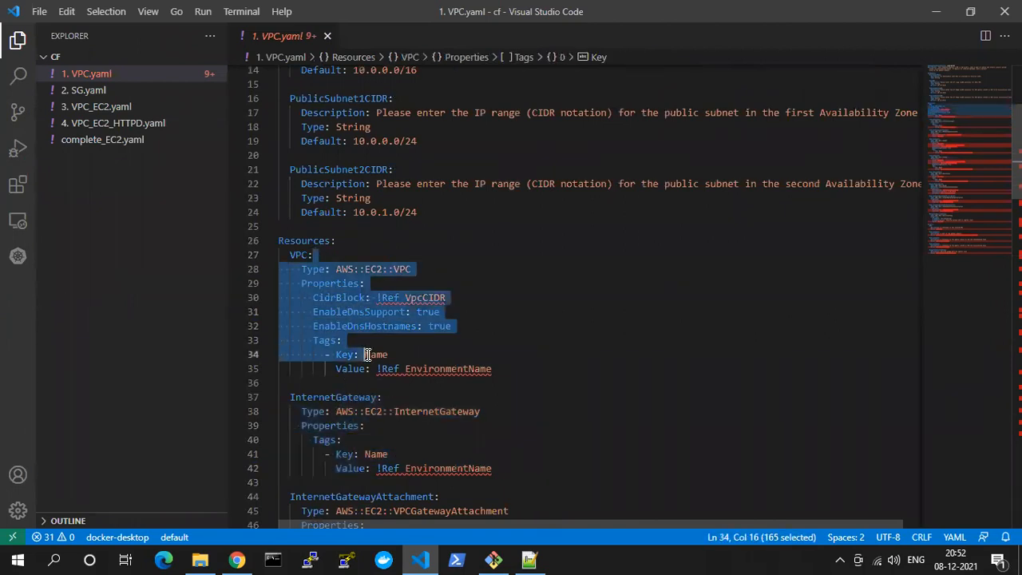
scroll(365, 351, down, 2)
drag(353, 322, 357, 427)
scroll(359, 421, down, 1)
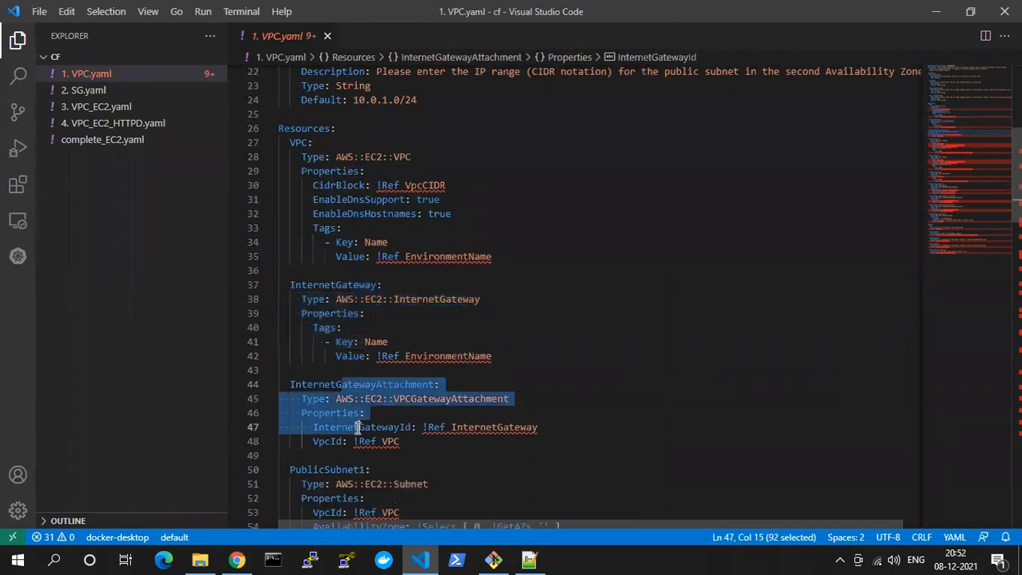
Switch back to Chrome and highlight the Roll back all stack resources option under the provisioning failure behavior
key(alt+Tab)
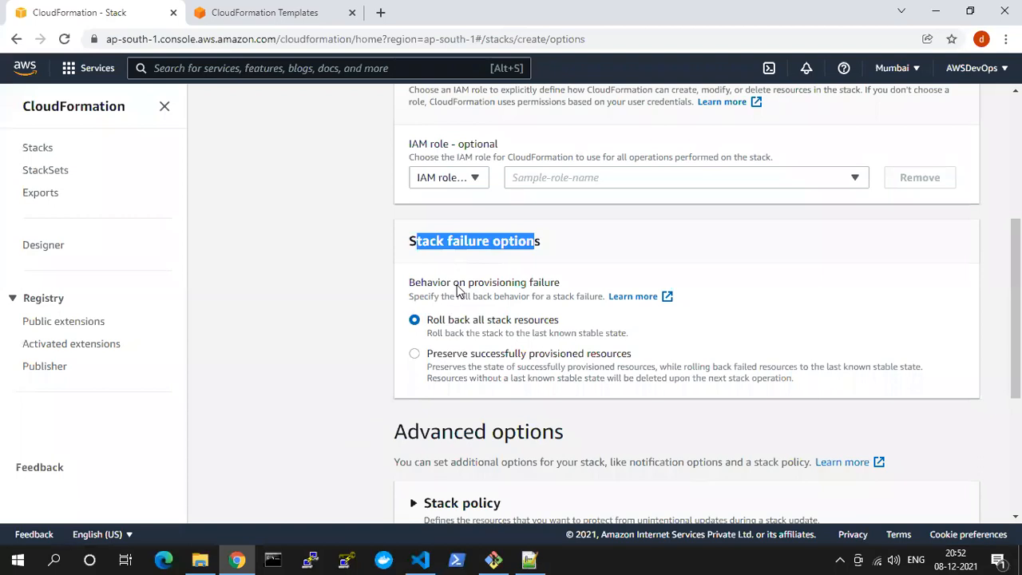
drag(428, 326, 565, 327)
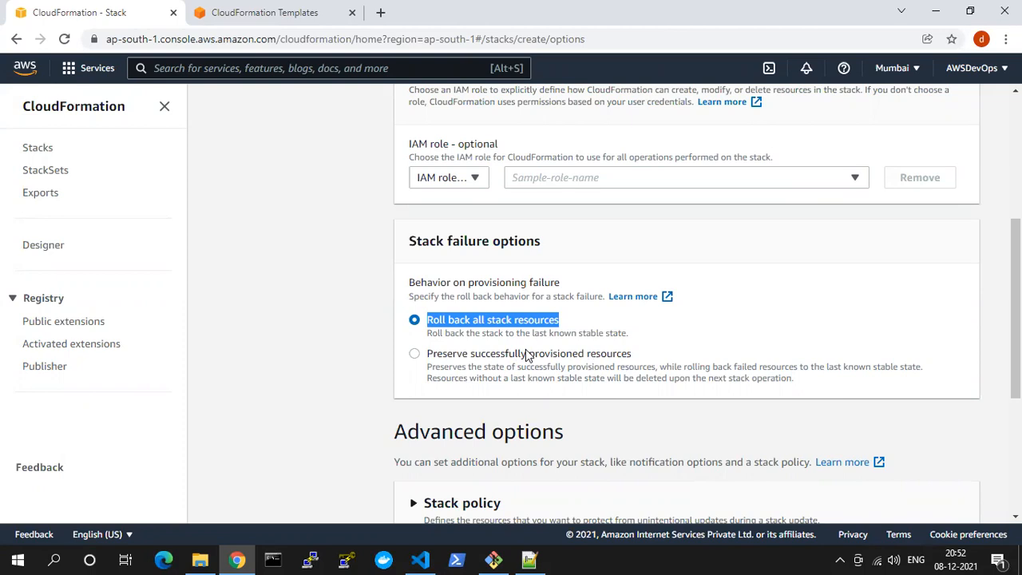
double_click(518, 320)
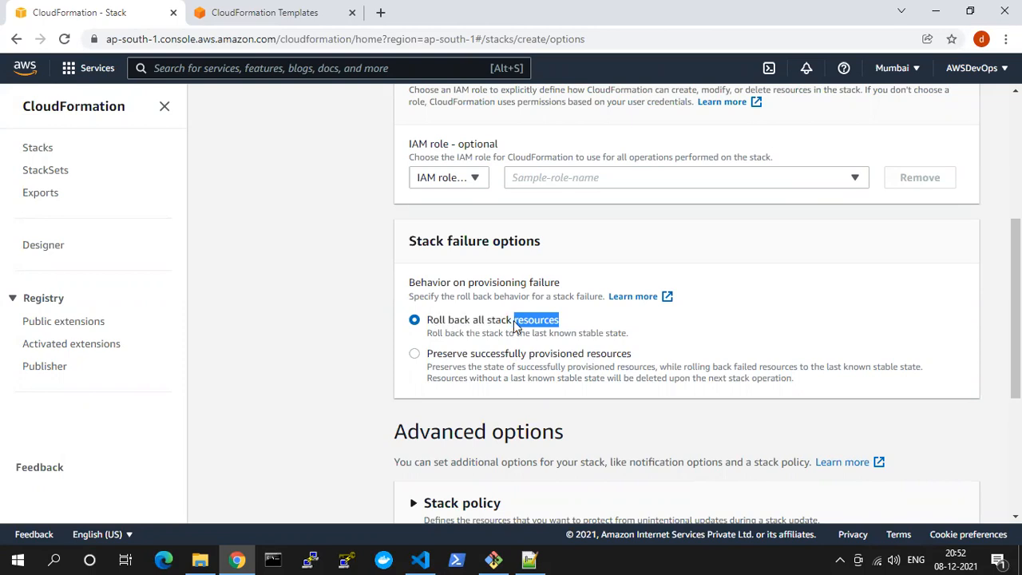
Expand the advanced Stack policy settings, view the Enter stack policy and Upload a file options, and reselect No stack policy
scroll(514, 320, down, 3)
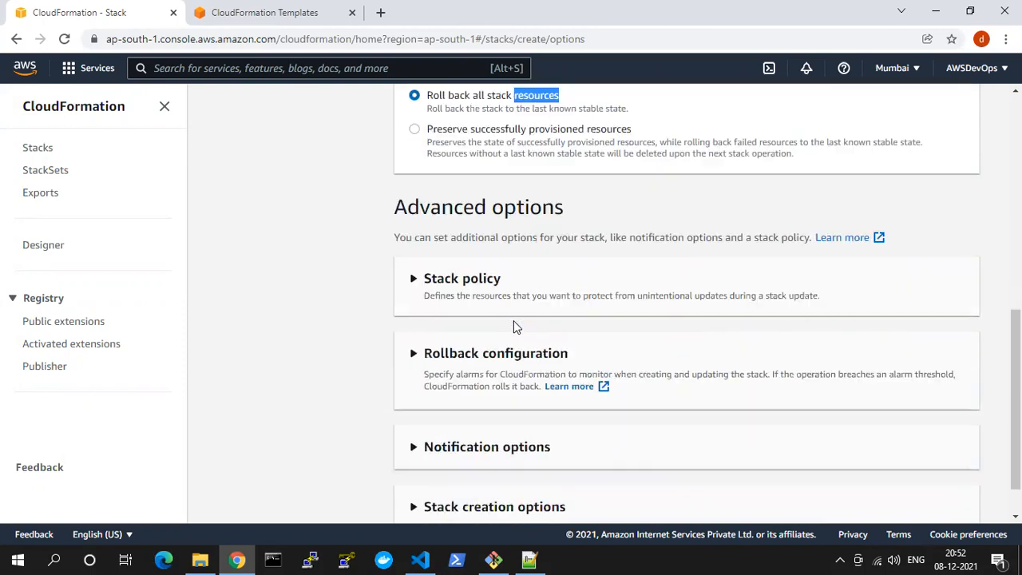
scroll(559, 261, down, 1)
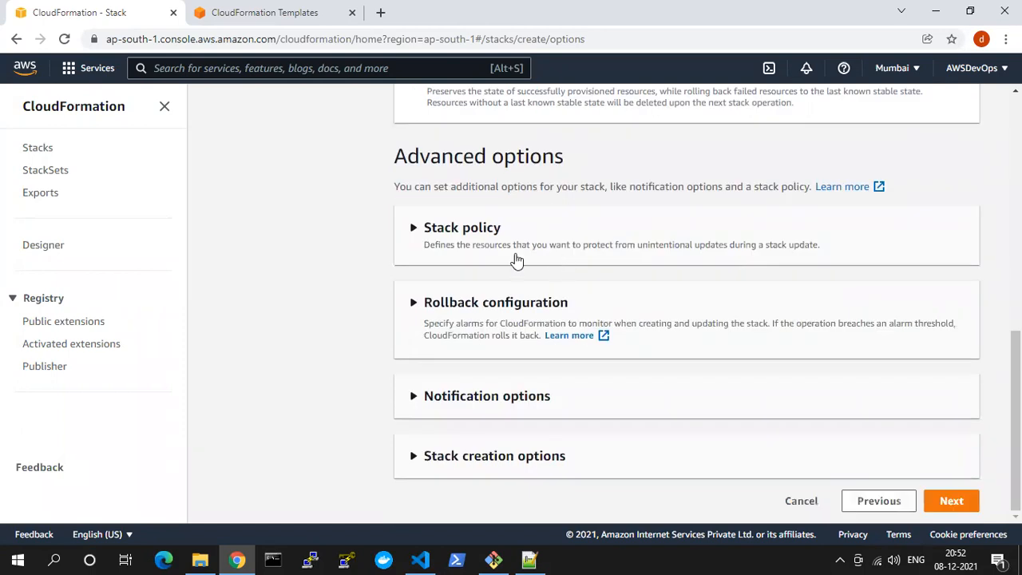
click(473, 233)
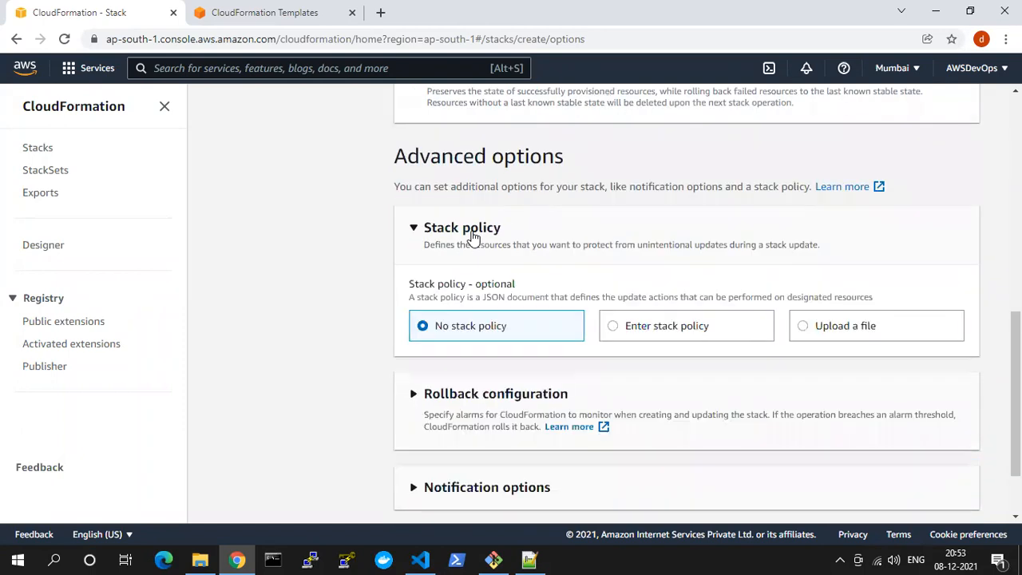
click(620, 325)
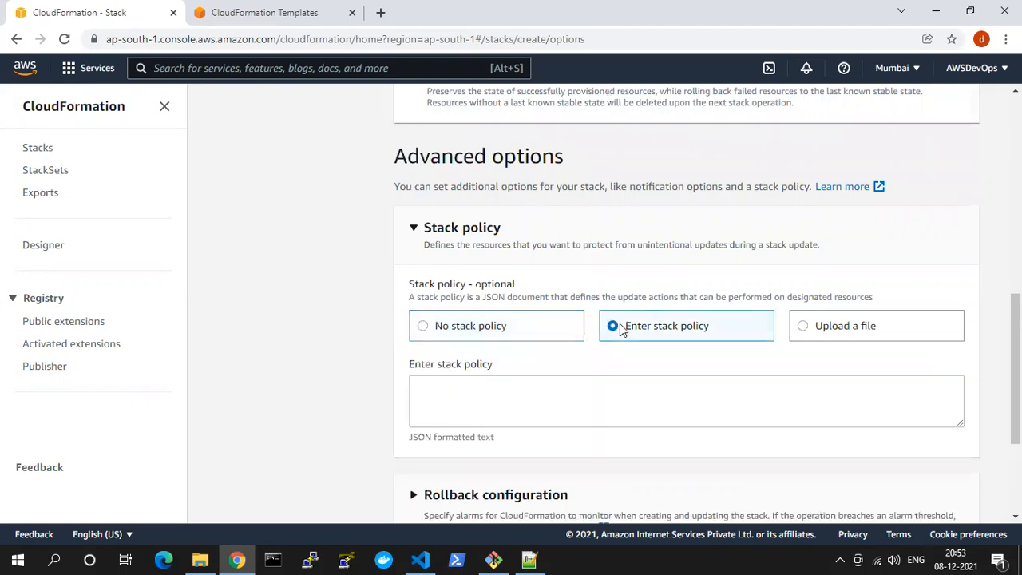
click(818, 326)
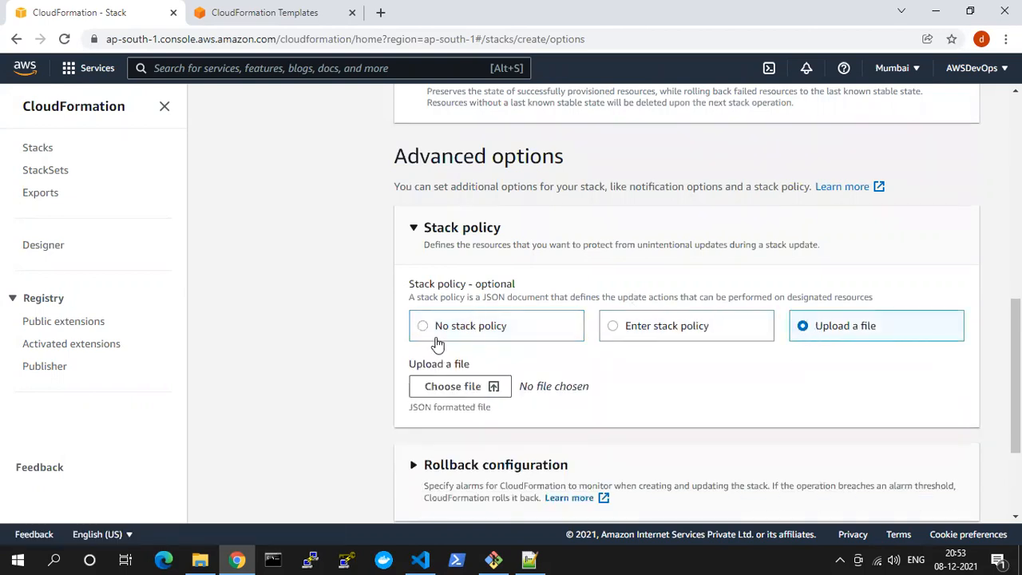
click(439, 327)
Expand Rollback configuration to view its monitoring time and CloudWatch alarm settings, and collapse it again
scroll(452, 332, down, 1)
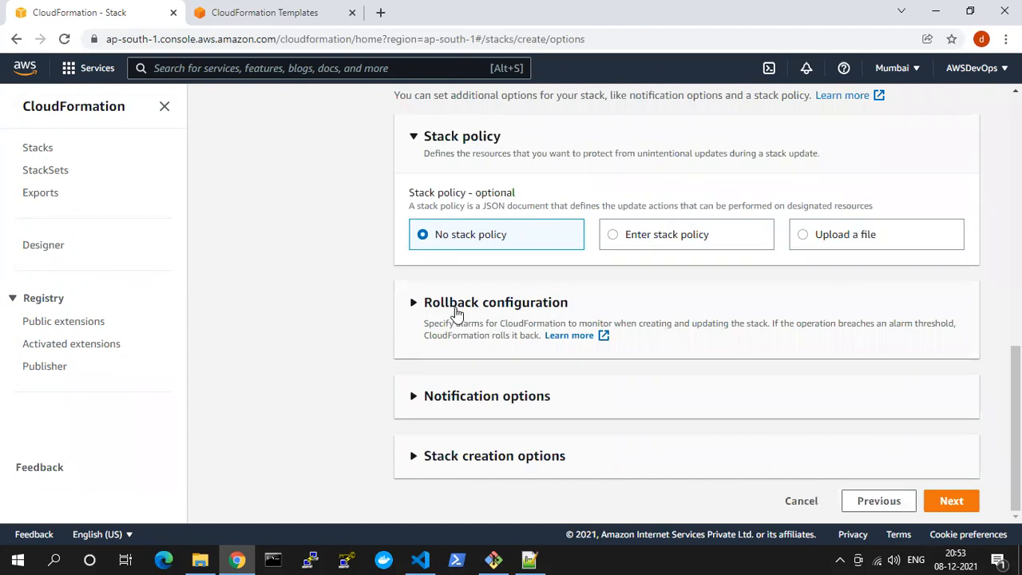
click(456, 312)
scroll(456, 312, down, 2)
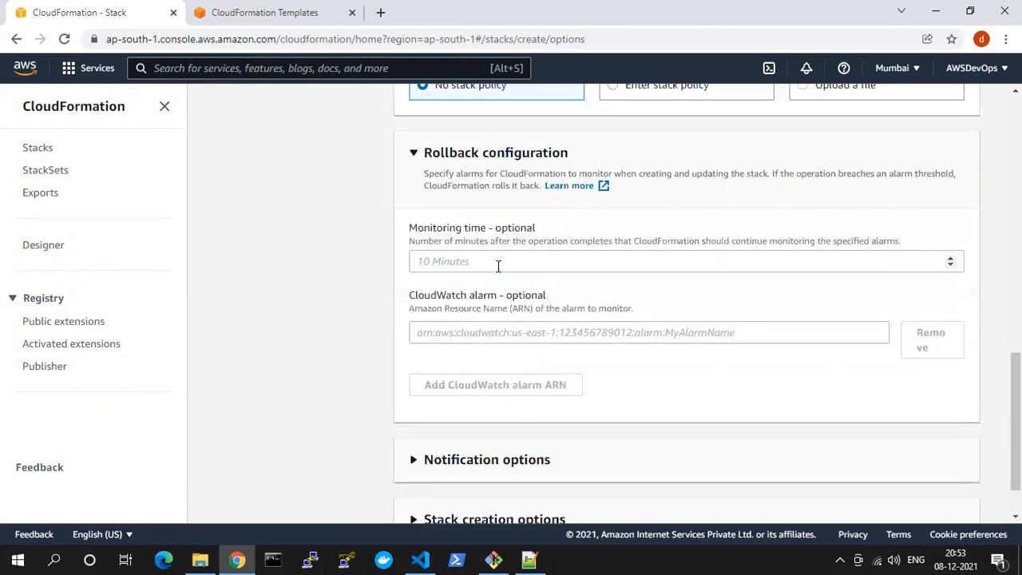
click(452, 151)
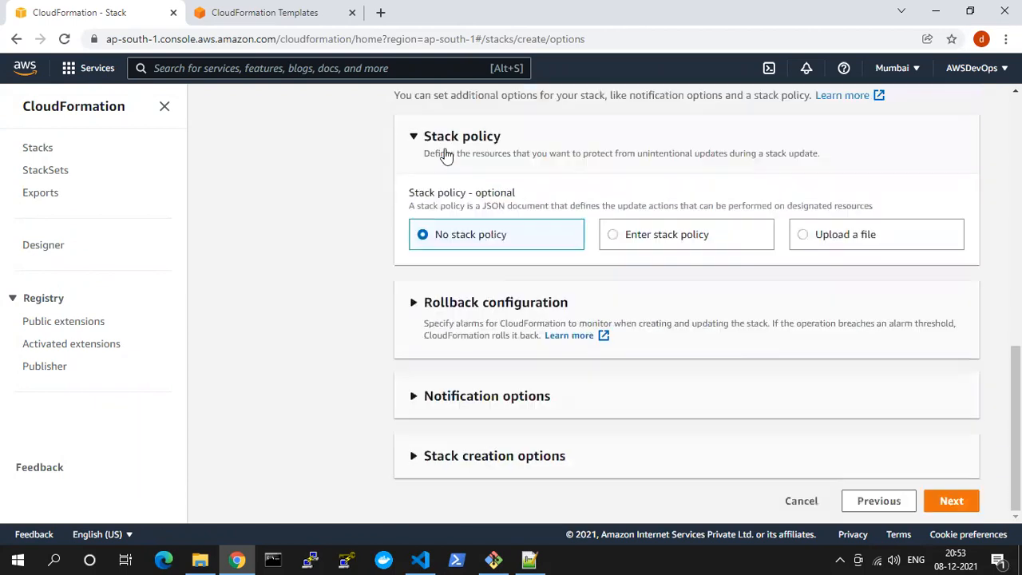
Expand Notification options, view the available SNS topics, and highlight the SNS topic ARN label
click(456, 413)
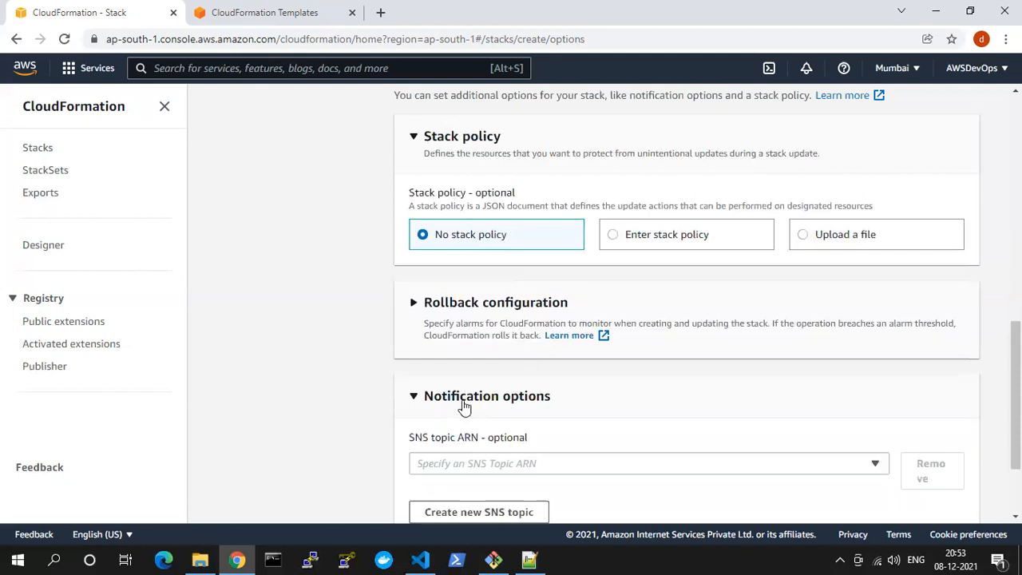
scroll(484, 404, down, 2)
click(450, 345)
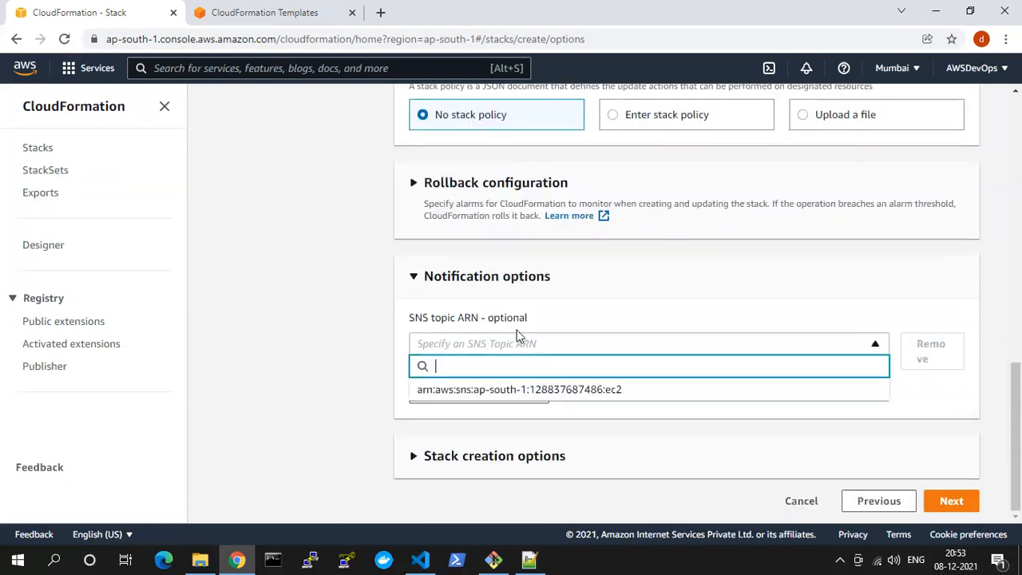
drag(410, 318, 533, 319)
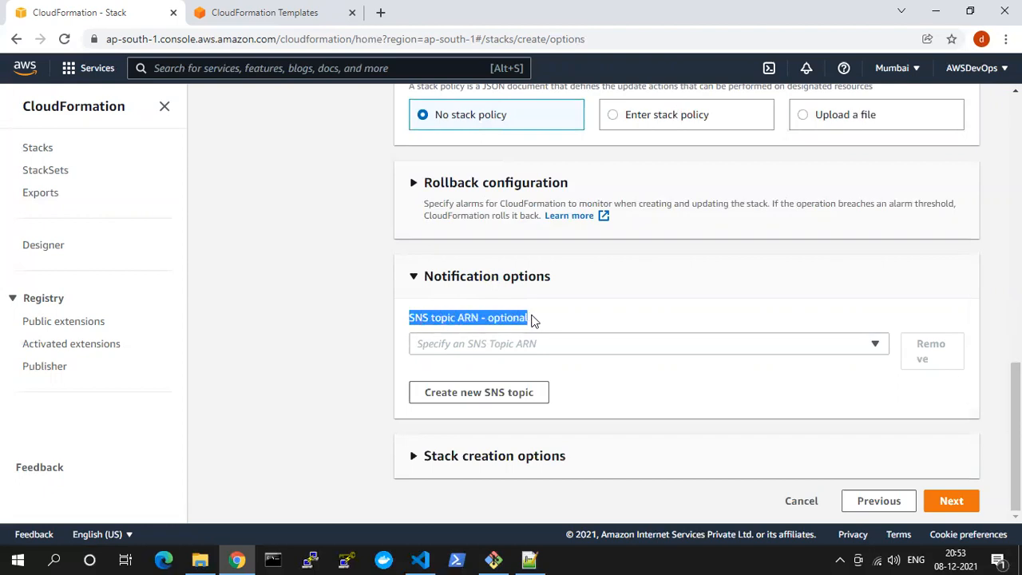
Recheck the available SNS topics and inspect the Timeout and Termination protection settings under Stack creation options, leaving them unchanged
click(510, 342)
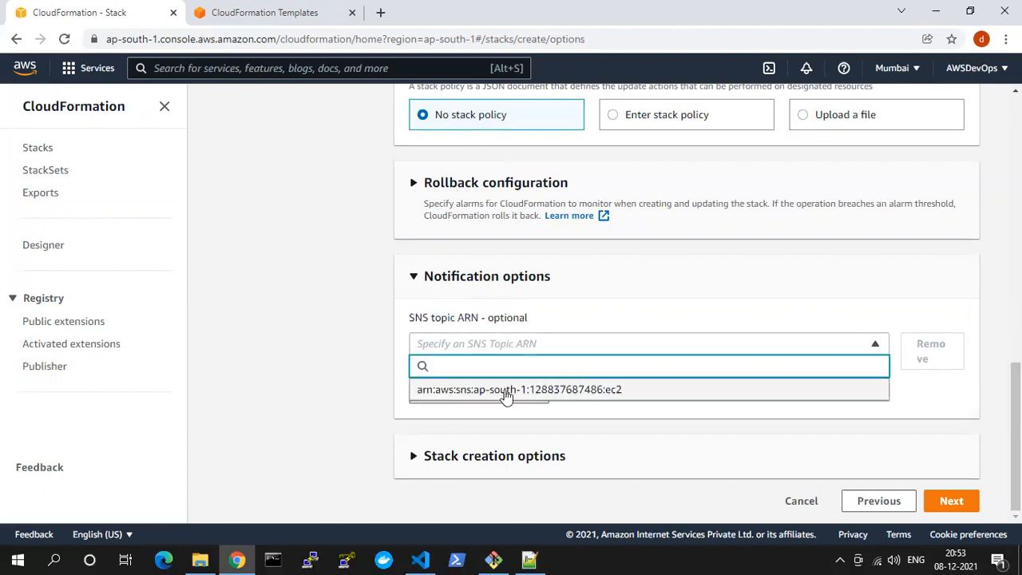
click(320, 395)
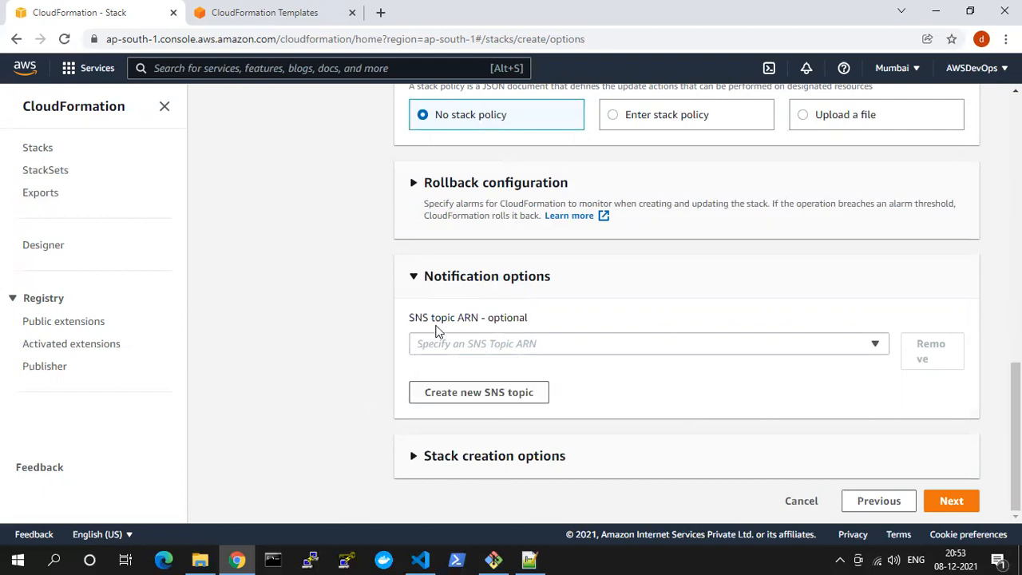
click(475, 455)
scroll(523, 419, down, 2)
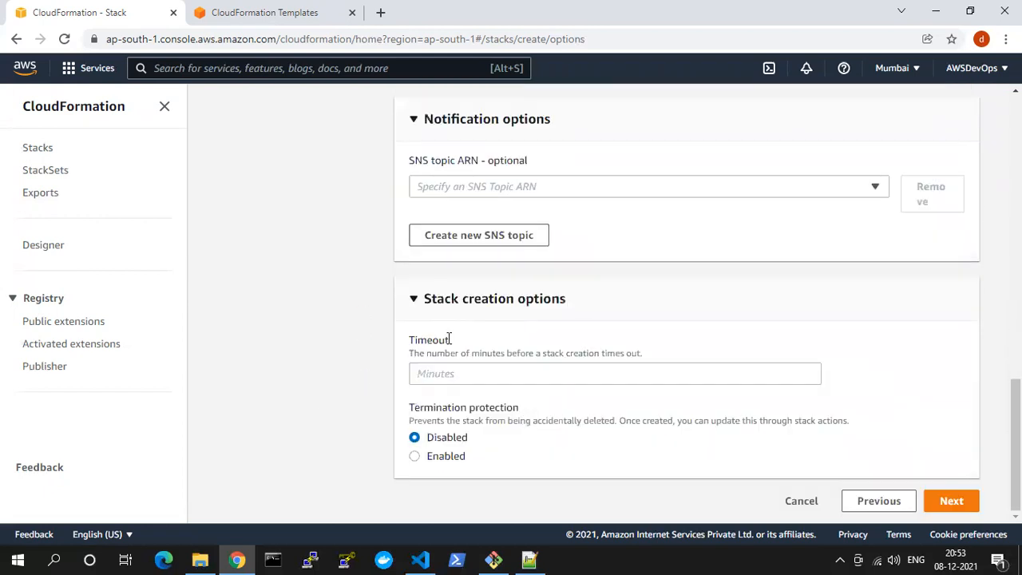
click(430, 372)
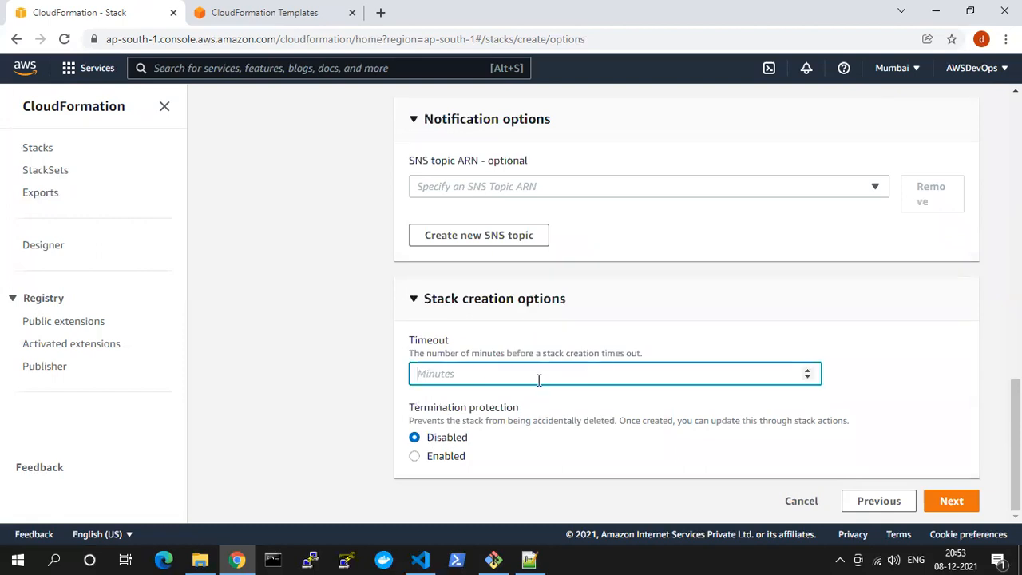
click(649, 318)
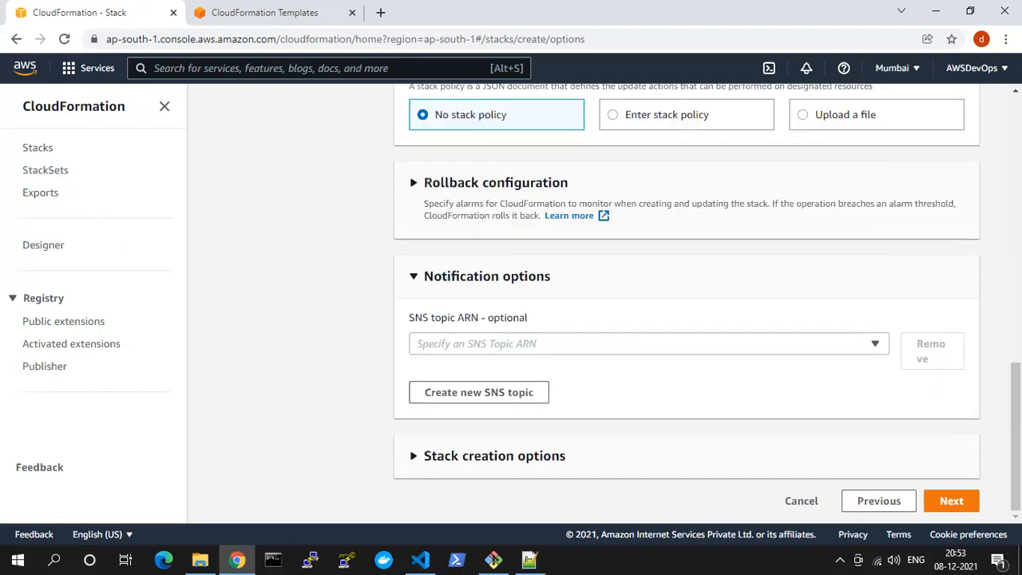
Proceed to the review stage of stack creation and highlight the cf-vpc stack name
click(952, 501)
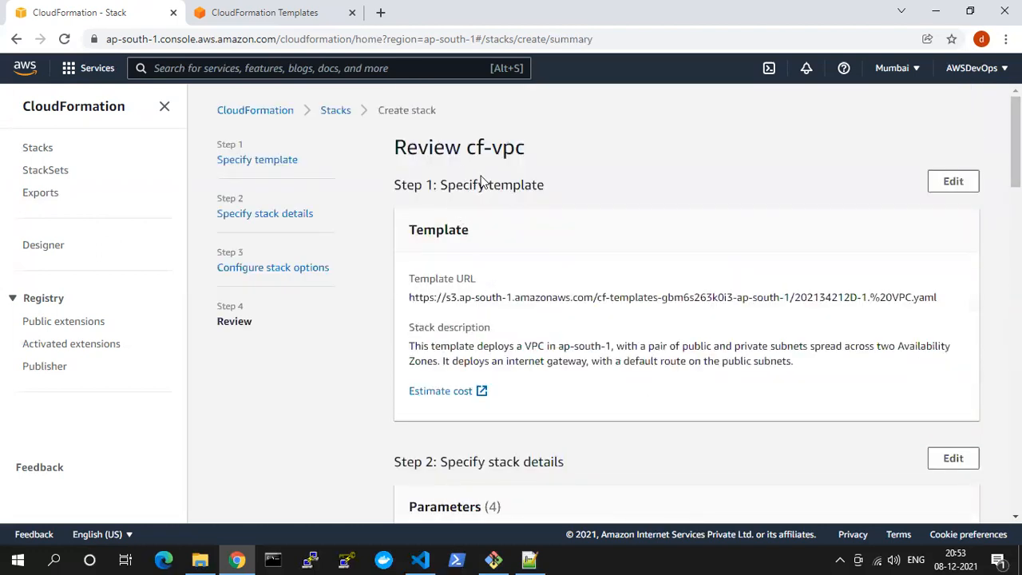
drag(525, 148, 476, 148)
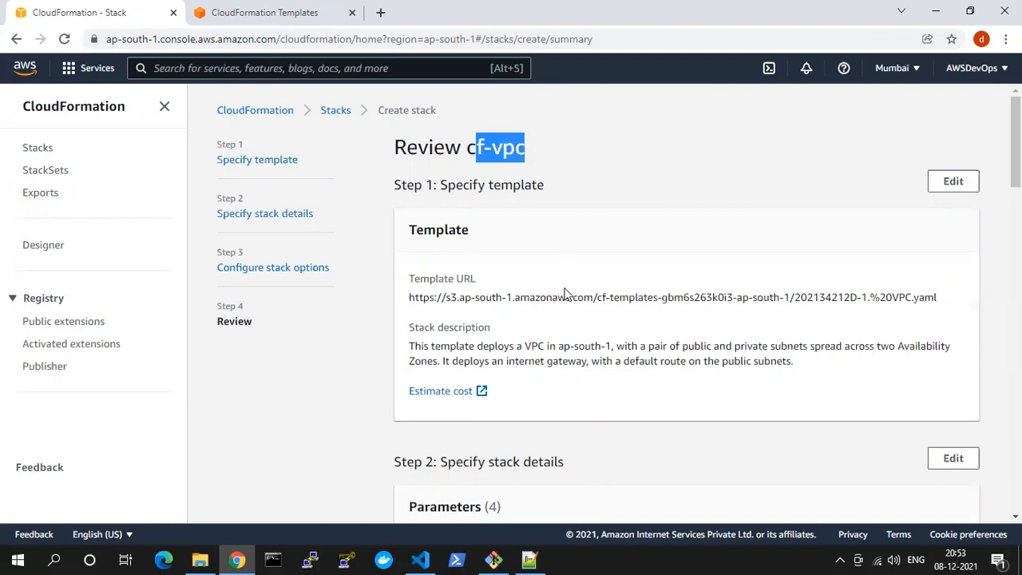
scroll(563, 294, down, 2)
Sign in to the AWS console from the CloudFormation Templates page and open the VPC service's Your VPCs list
click(263, 10)
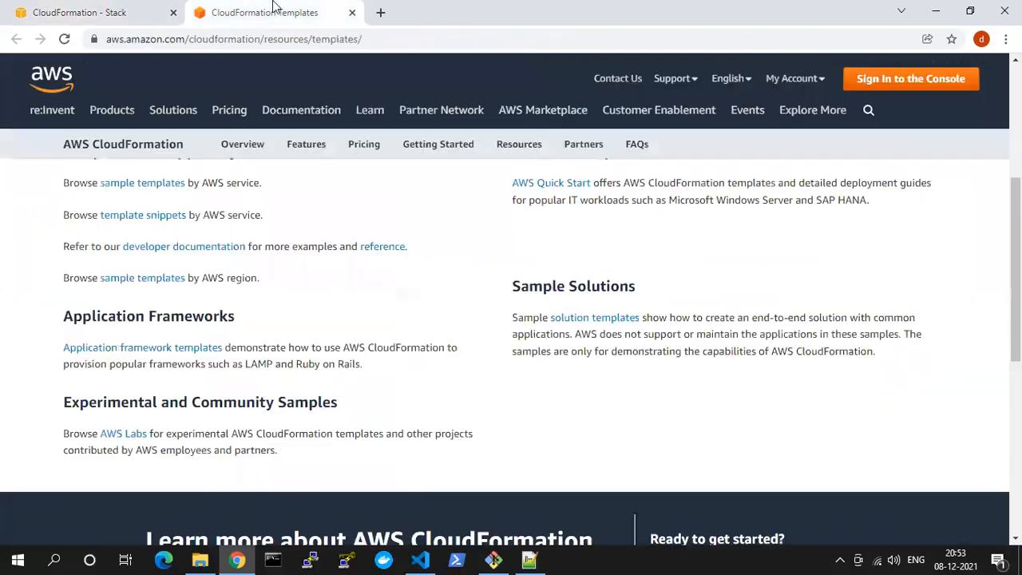
scroll(194, 247, up, 3)
click(878, 81)
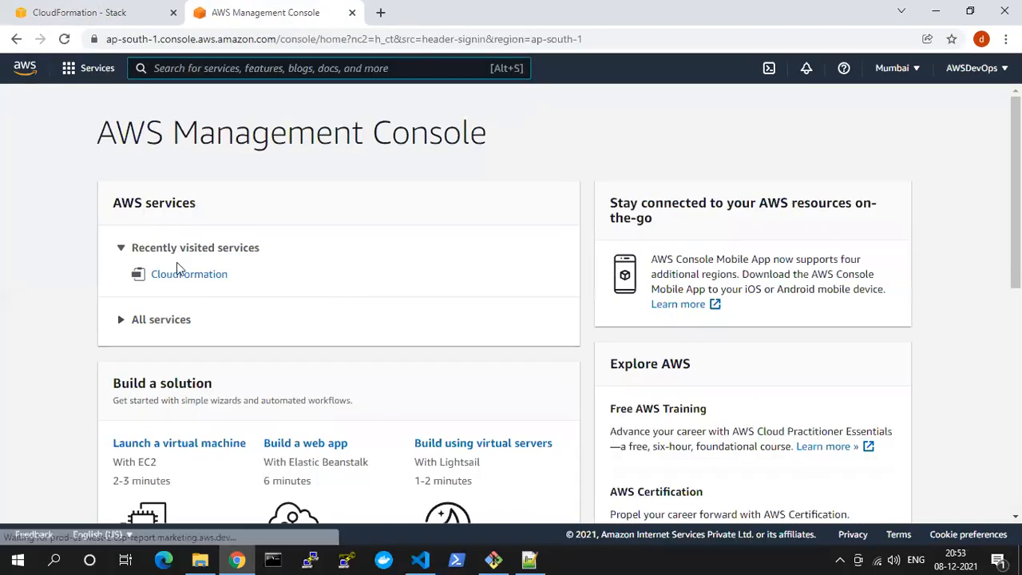
text(vpc)
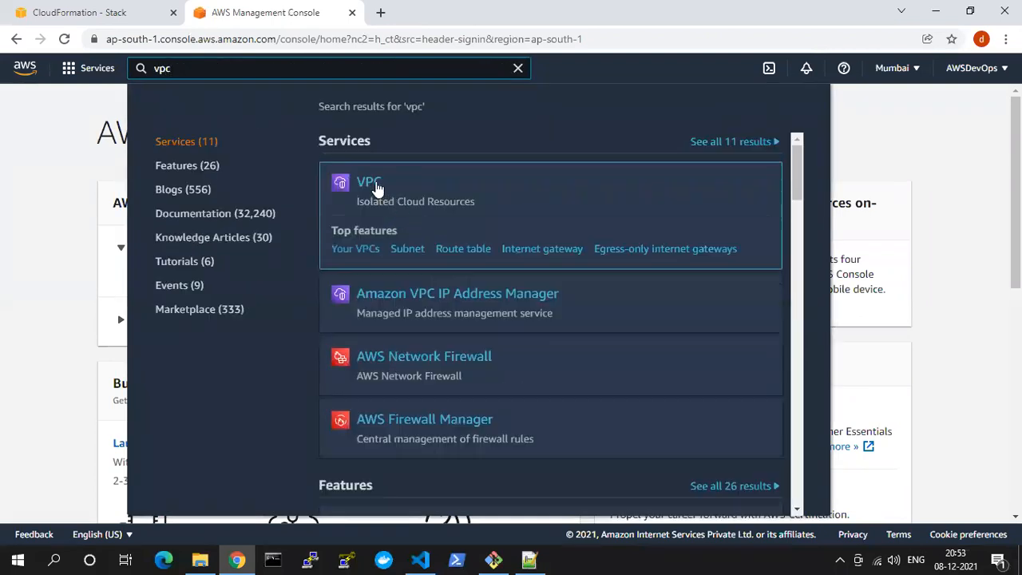
click(376, 192)
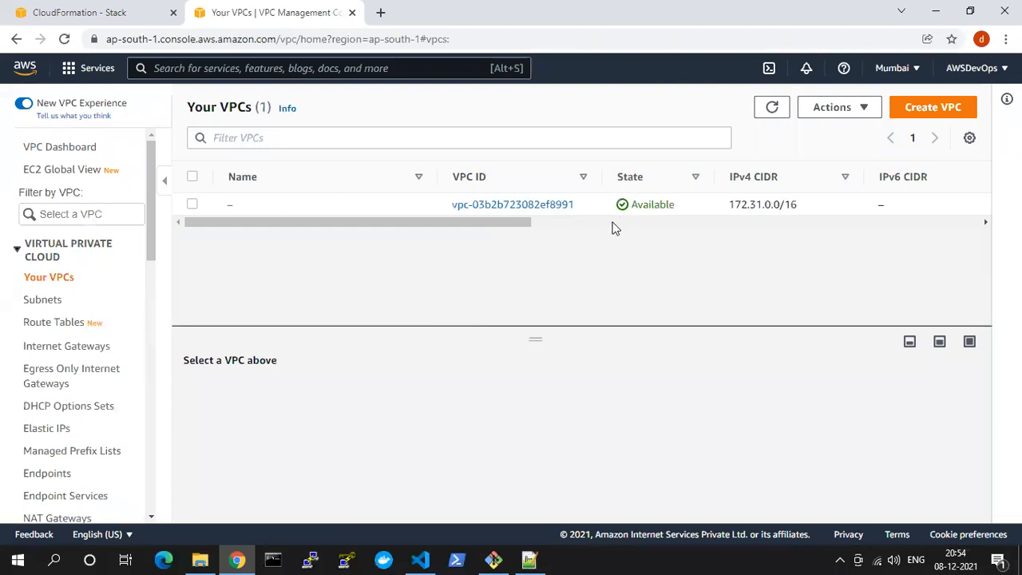
Inspect the existing VPC's columns, highlighting its IPv4 CIDR and checking its tenancy and default VPC settings
scroll(567, 226, right, 3)
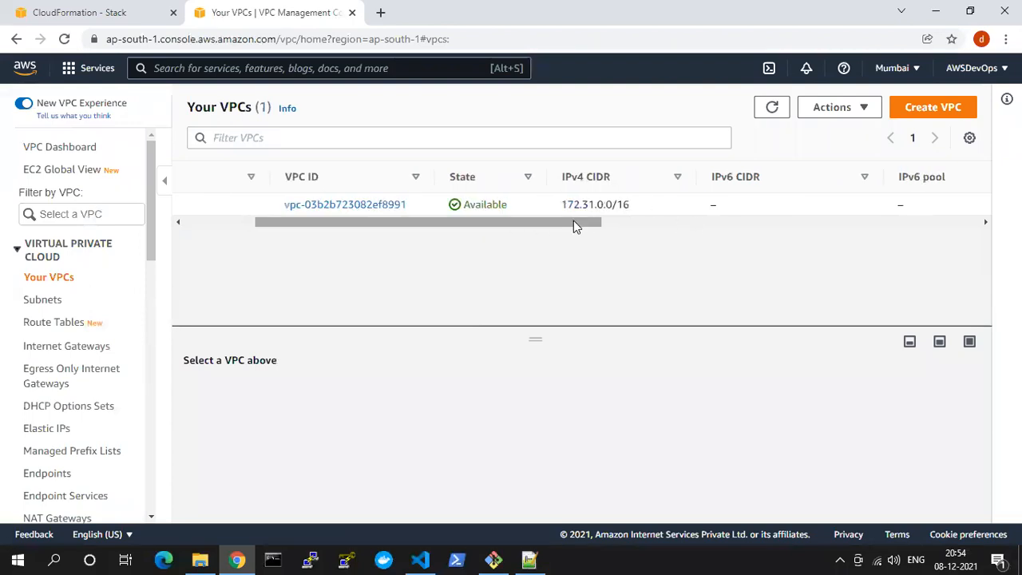
drag(566, 206, 631, 209)
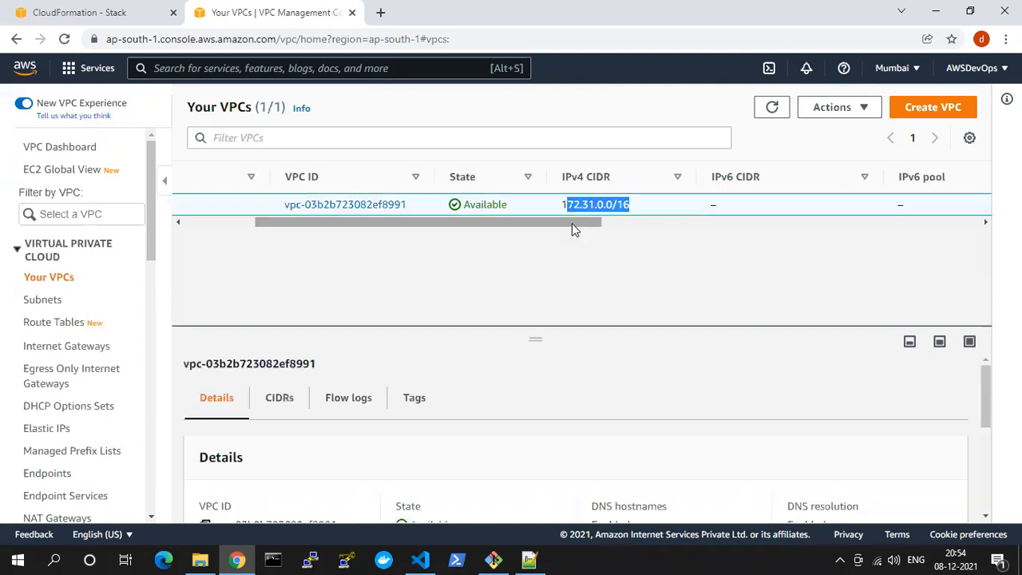
scroll(575, 227, right, 3)
scroll(717, 222, right, 8)
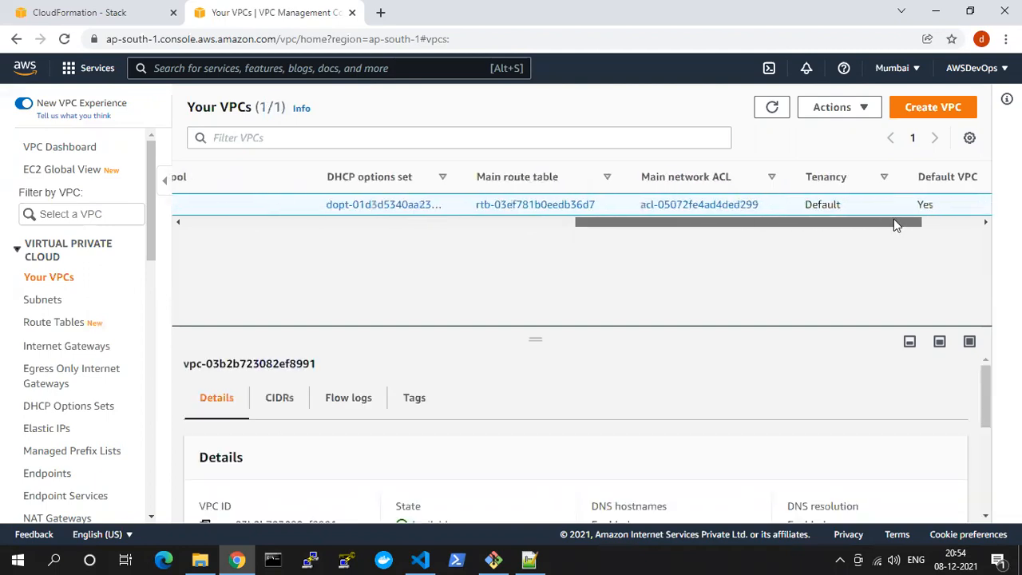
drag(853, 209, 236, 252)
View the region's subnets across all their columns and open the route tables list
click(47, 299)
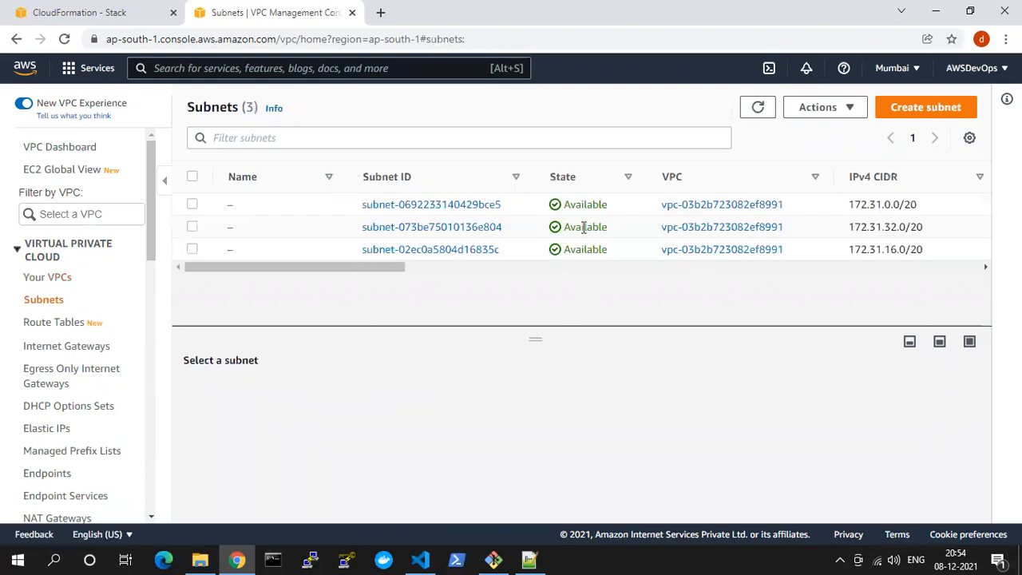
drag(397, 268, 622, 275)
drag(741, 279, 952, 272)
drag(750, 274, 289, 272)
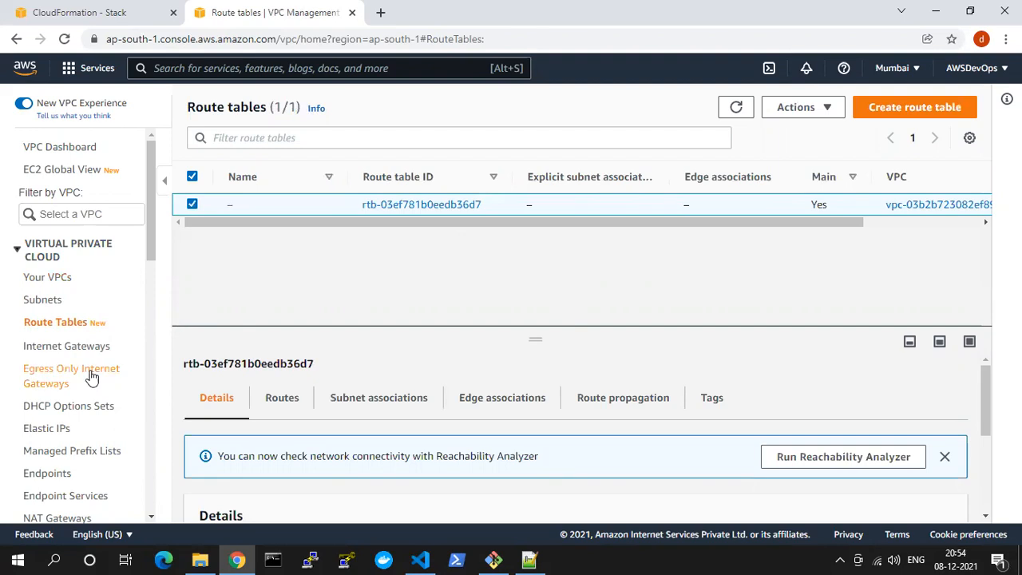
Open the internet gateways list and detach the existing gateway from its VPC
click(19, 348)
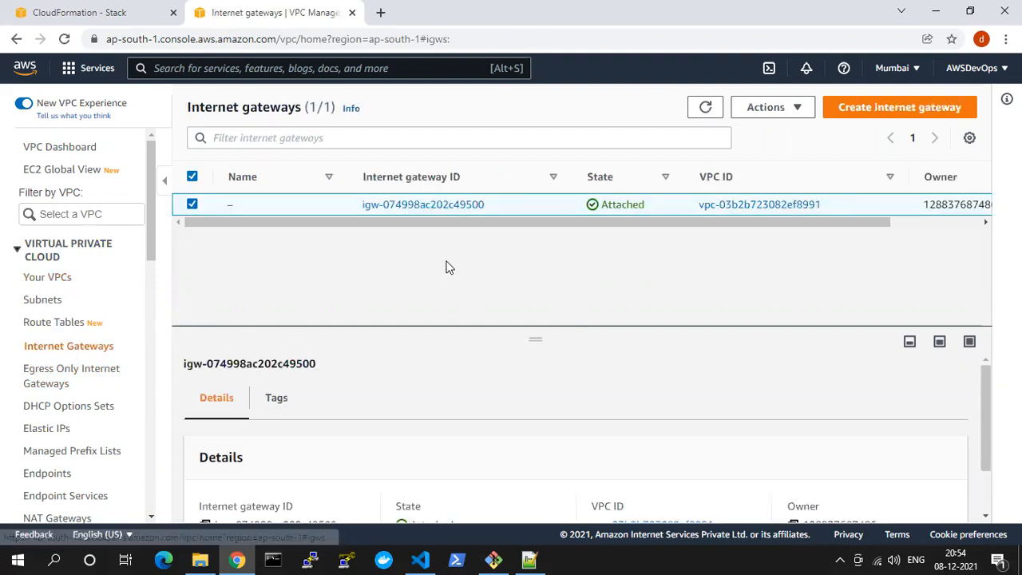
drag(629, 220, 715, 220)
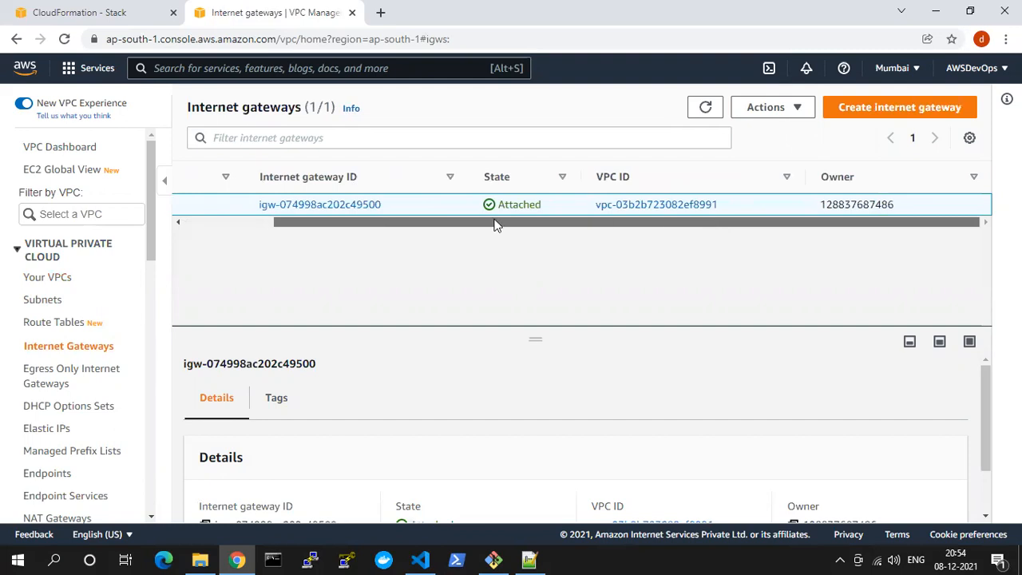
drag(497, 222, 384, 217)
click(764, 109)
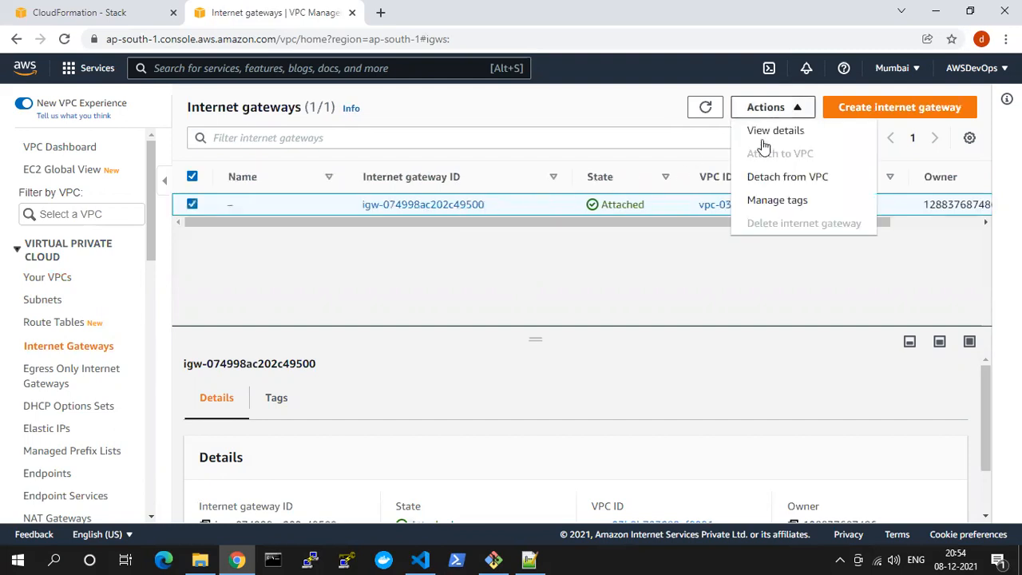
click(764, 182)
click(714, 382)
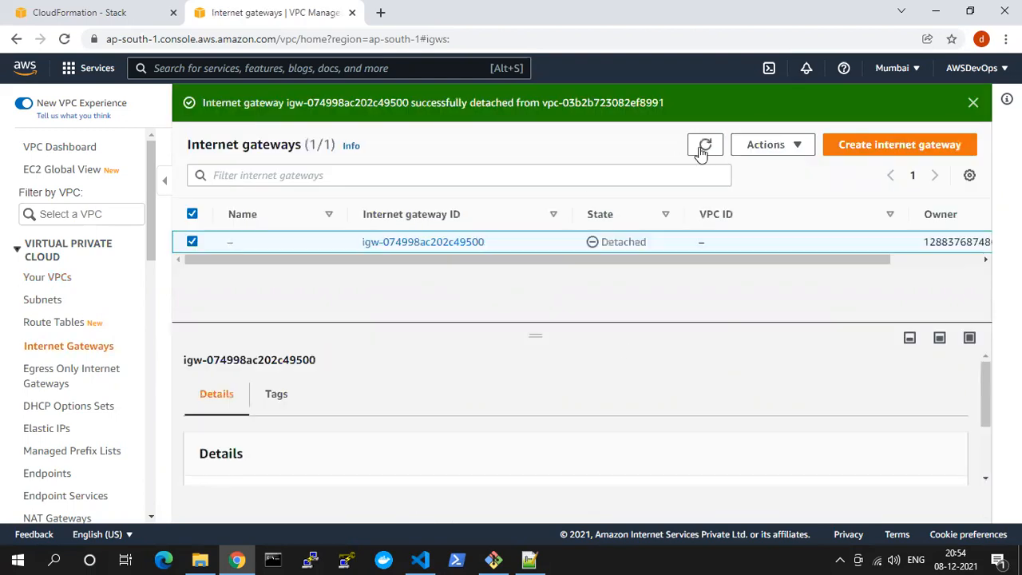
Delete the detached internet gateway, confirming with the word delete, and refresh the gateway list
click(773, 145)
click(769, 261)
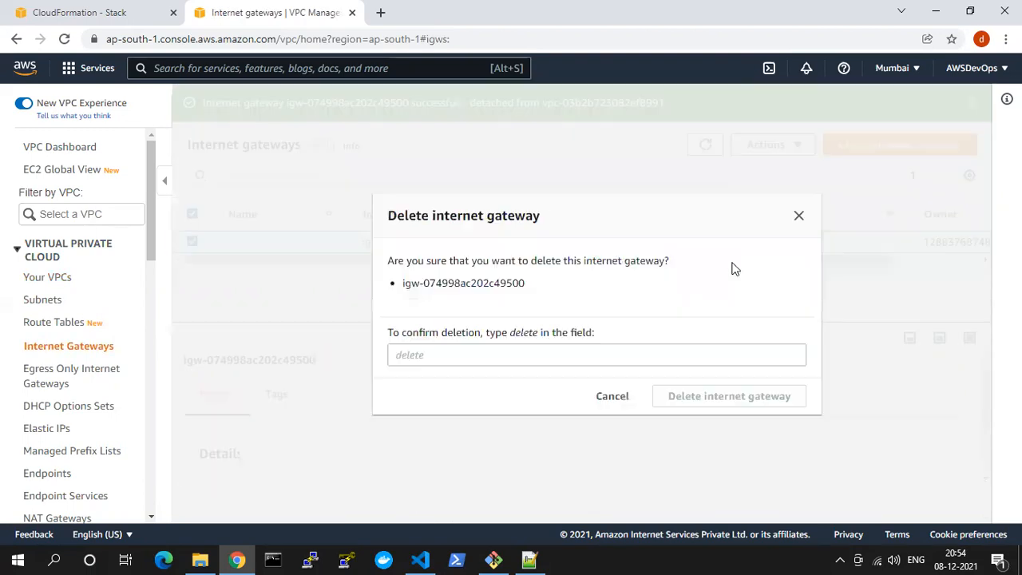
drag(524, 331, 453, 361)
click(423, 342)
click(437, 352)
key(BackSpace)
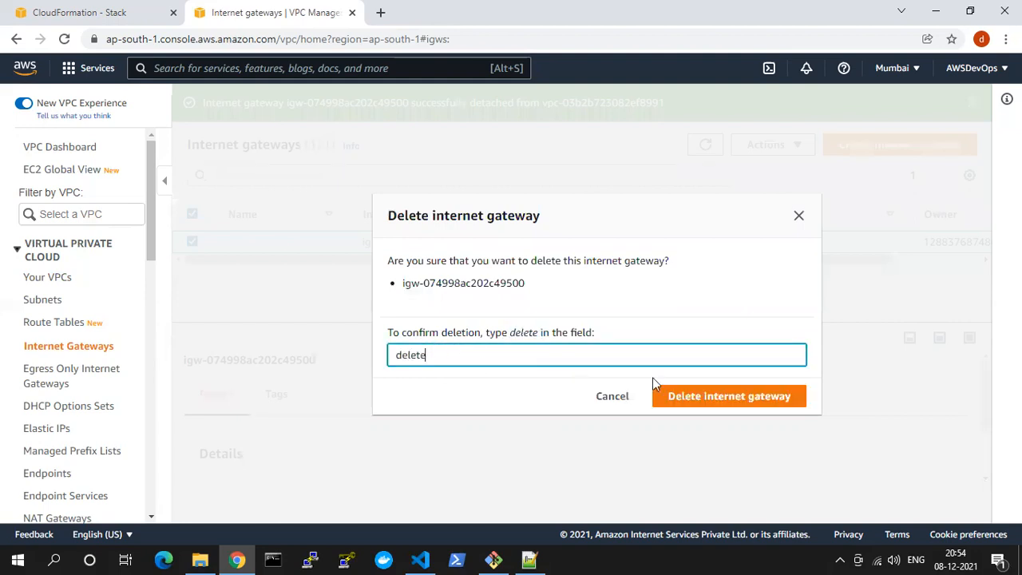
click(723, 406)
click(706, 186)
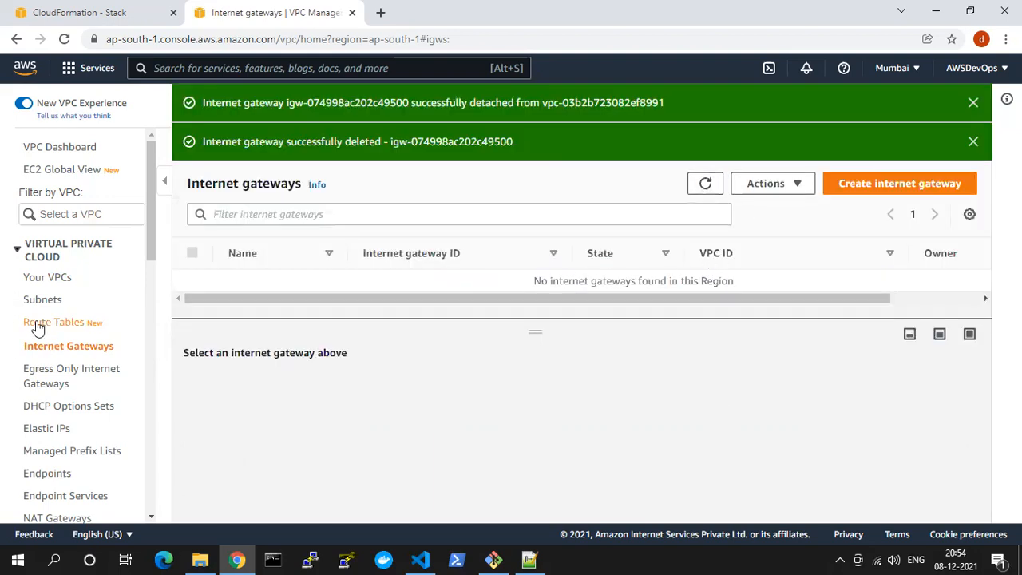
Check the Elastic IP addresses and NAT gateways lists for existing resources
click(49, 430)
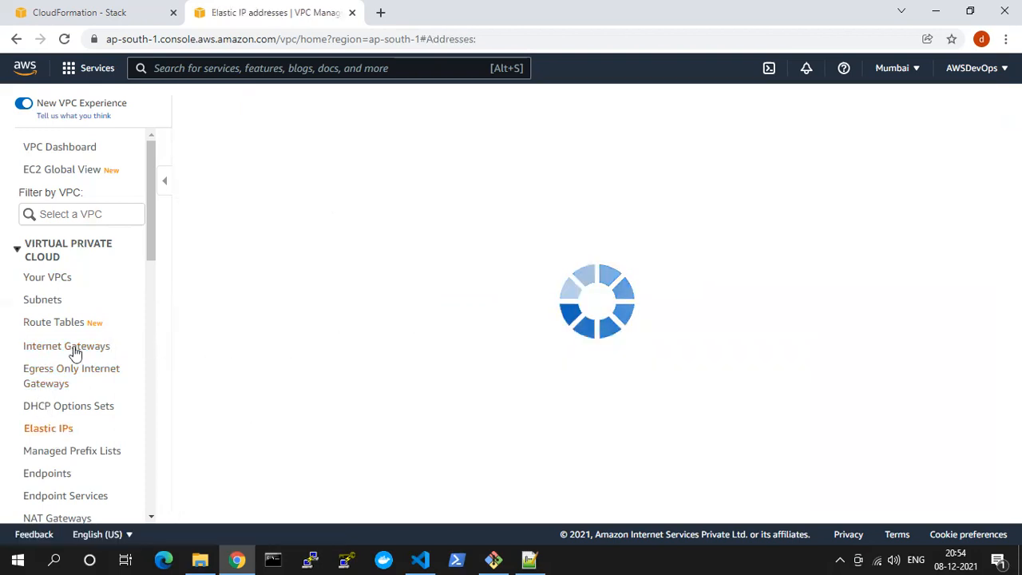
scroll(73, 354, down, 3)
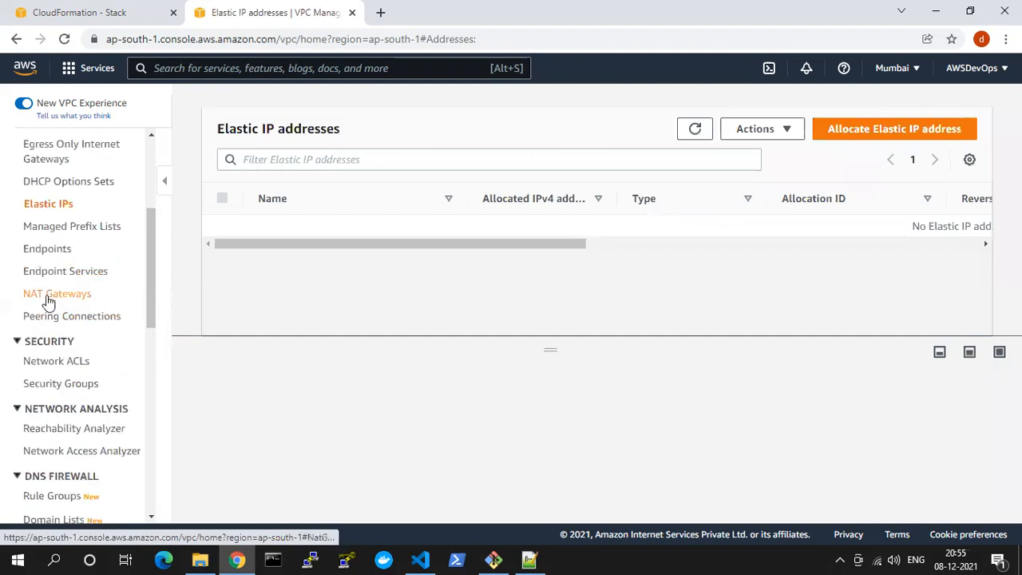
click(48, 302)
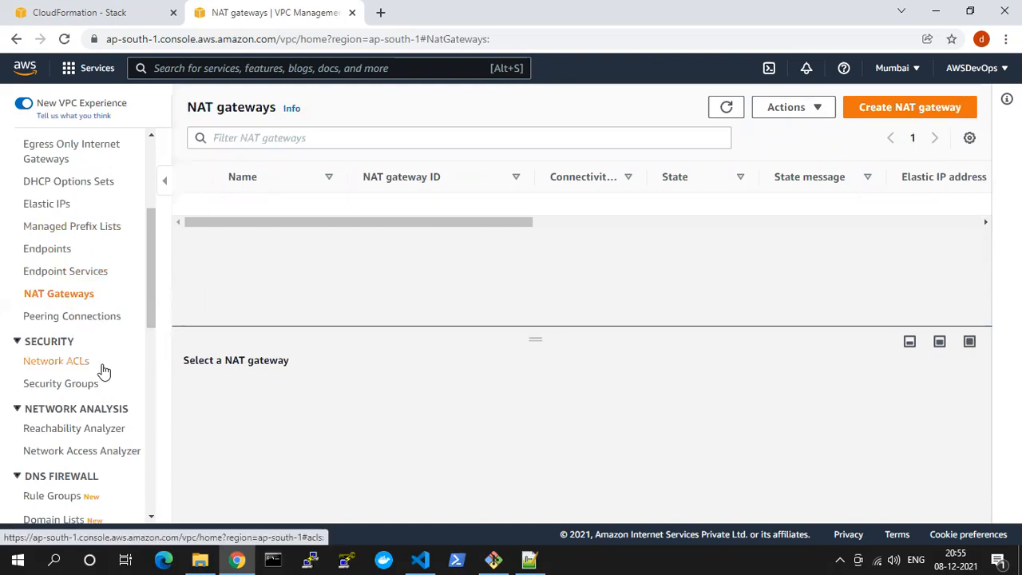
scroll(96, 351, up, 3)
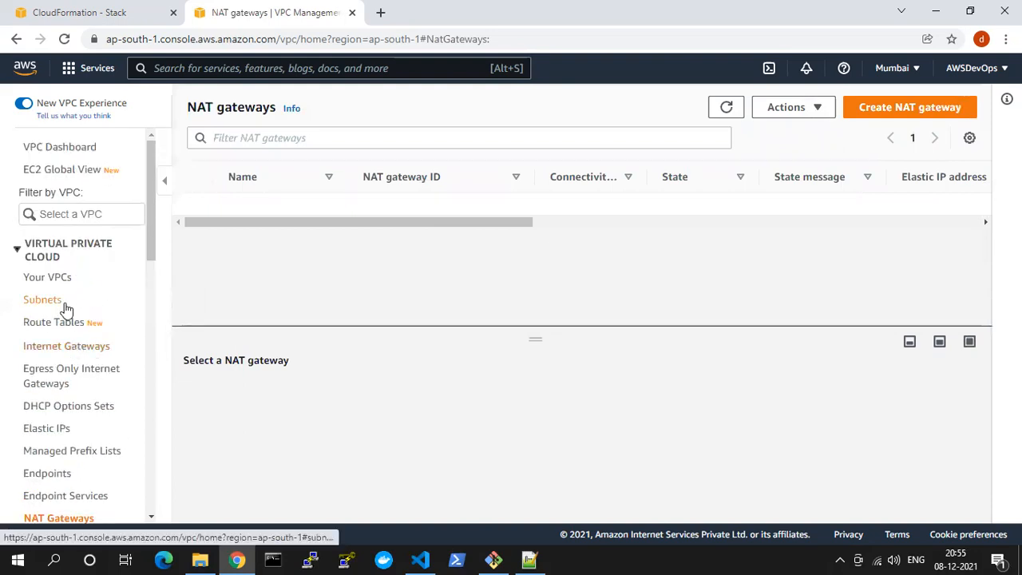
Try to delete the existing VPC's main route table and dismiss the deletion dialog
click(50, 323)
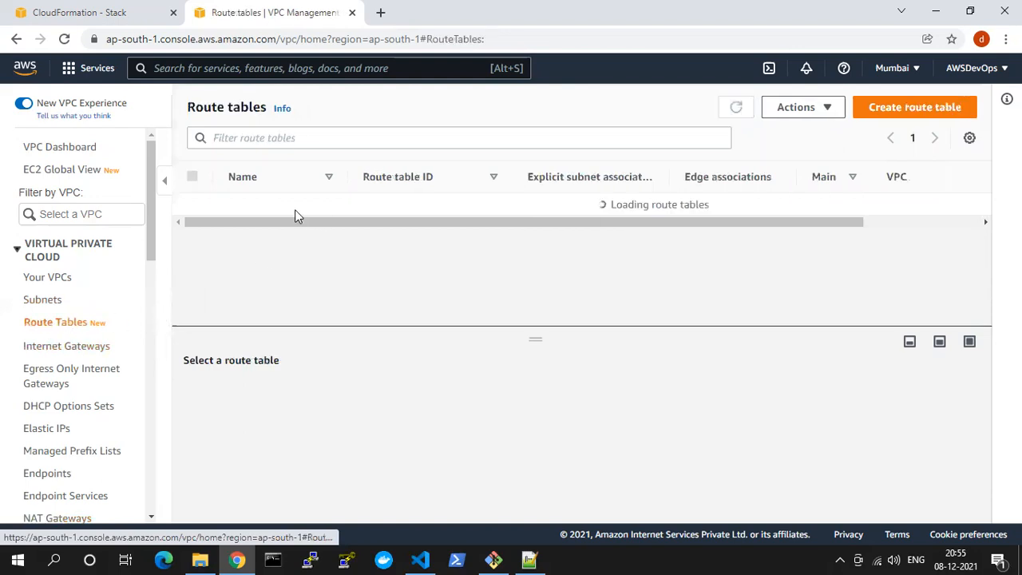
click(794, 109)
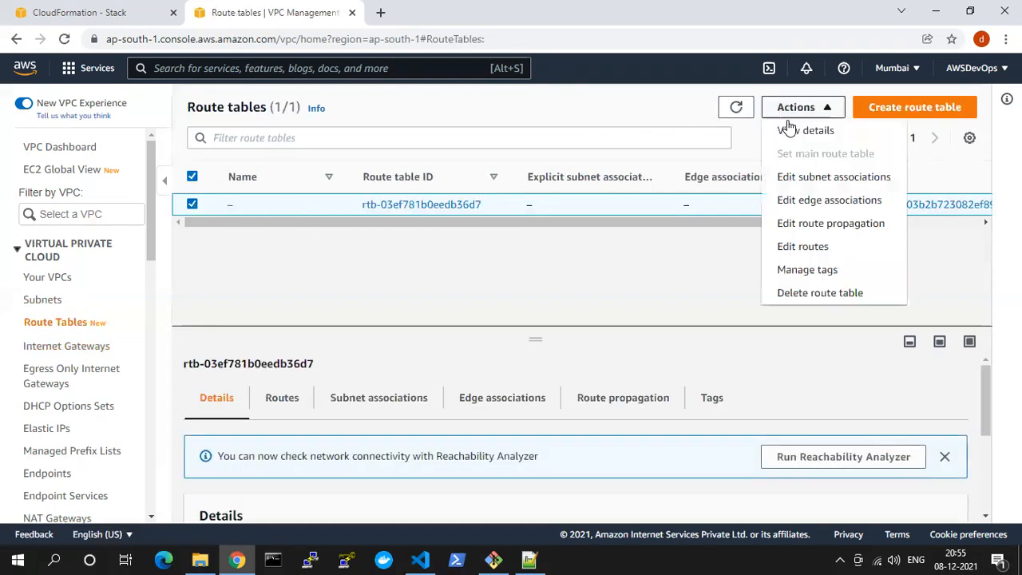
click(787, 293)
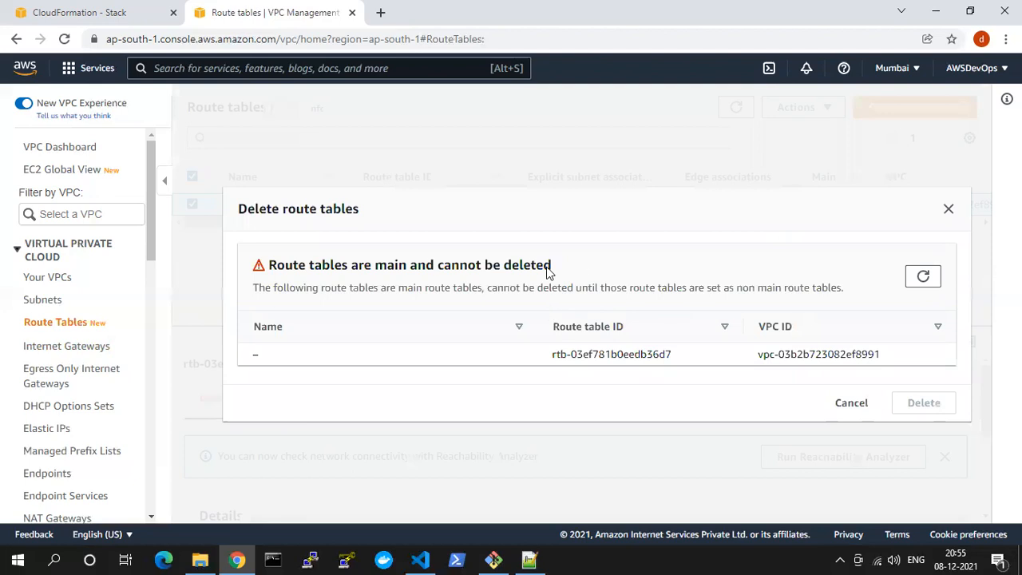
click(851, 403)
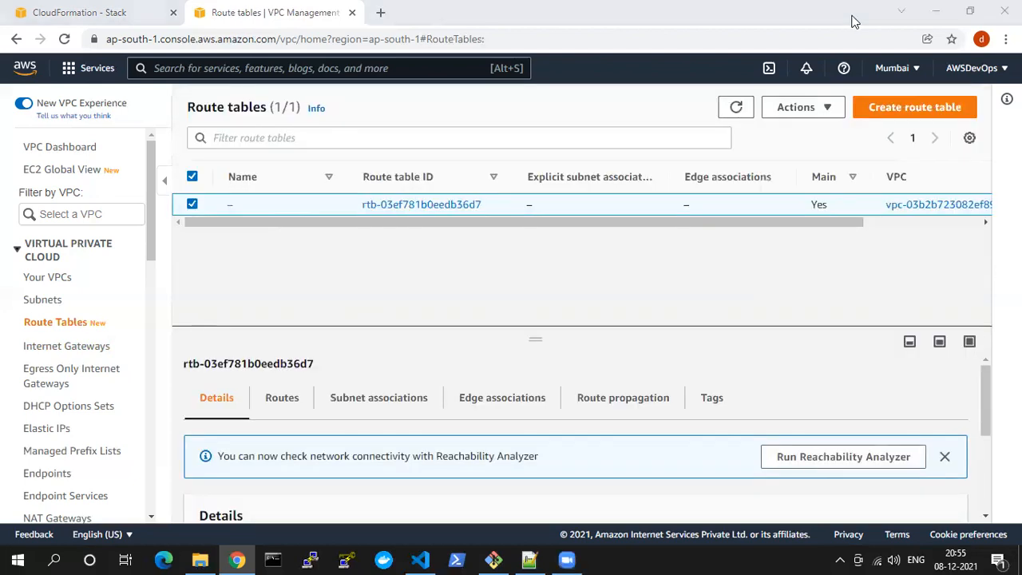
Open the VPC list, return to the CloudFormation stack review, acknowledge the template changes, and create the cf-vpc stack
click(59, 279)
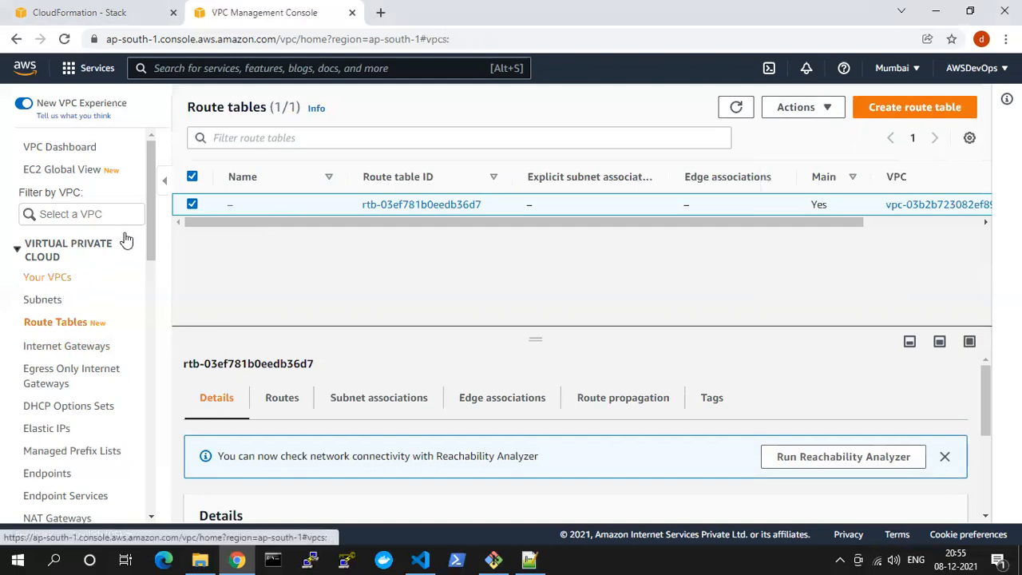
click(114, 11)
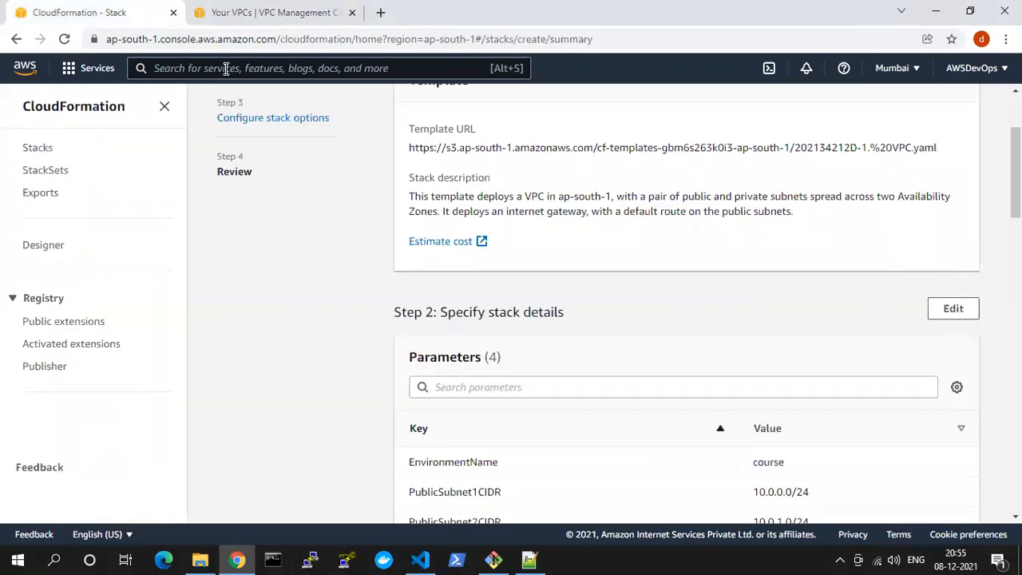
scroll(618, 349, down, 1)
scroll(564, 304, up, 3)
scroll(484, 303, down, 8)
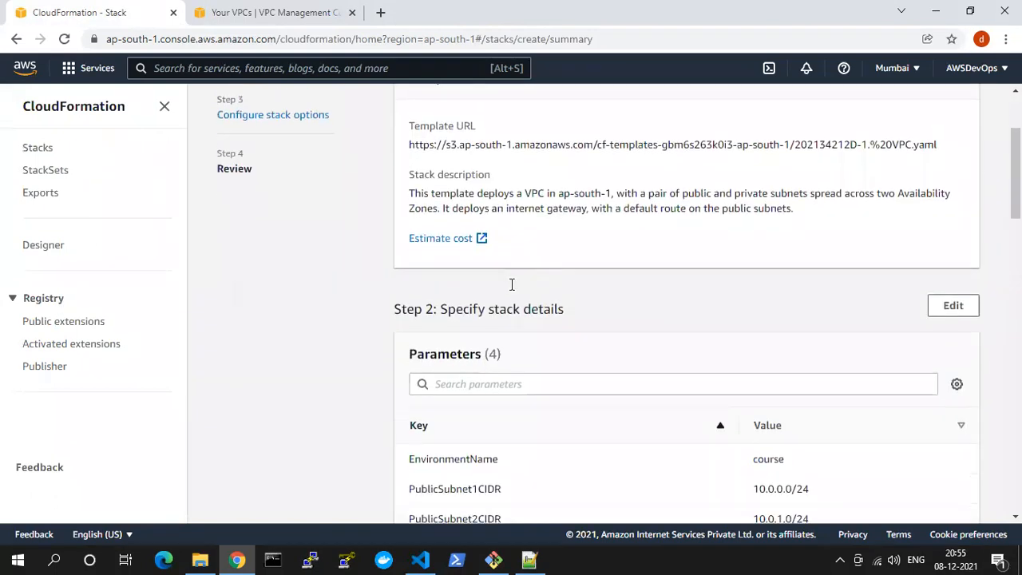
scroll(487, 267, down, 7)
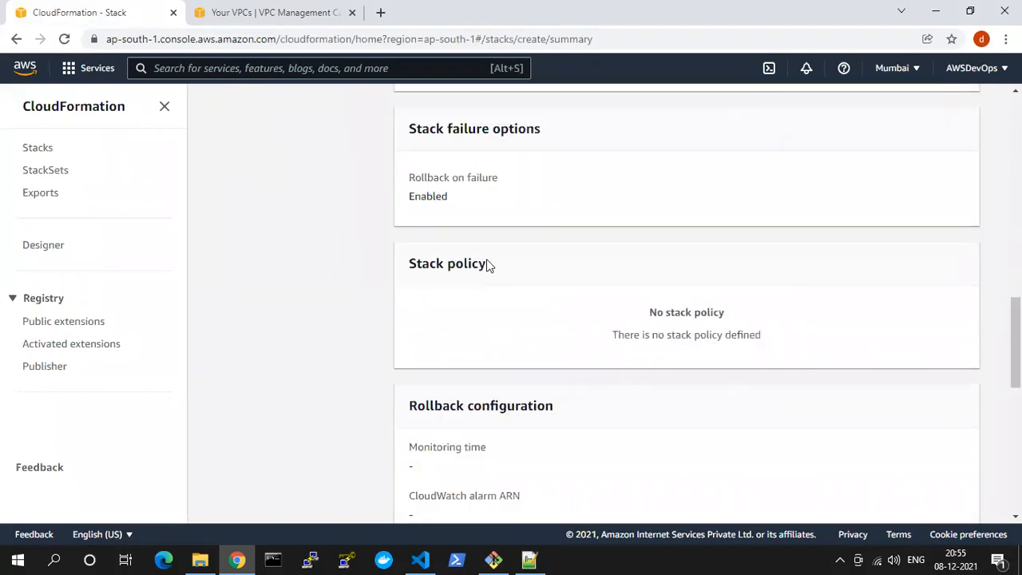
scroll(565, 286, down, 5)
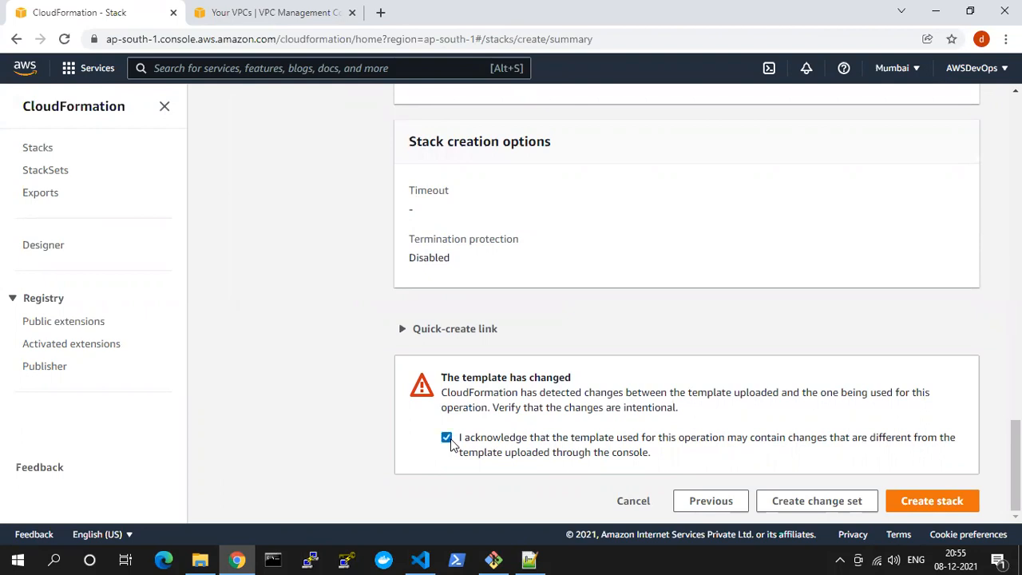
click(915, 509)
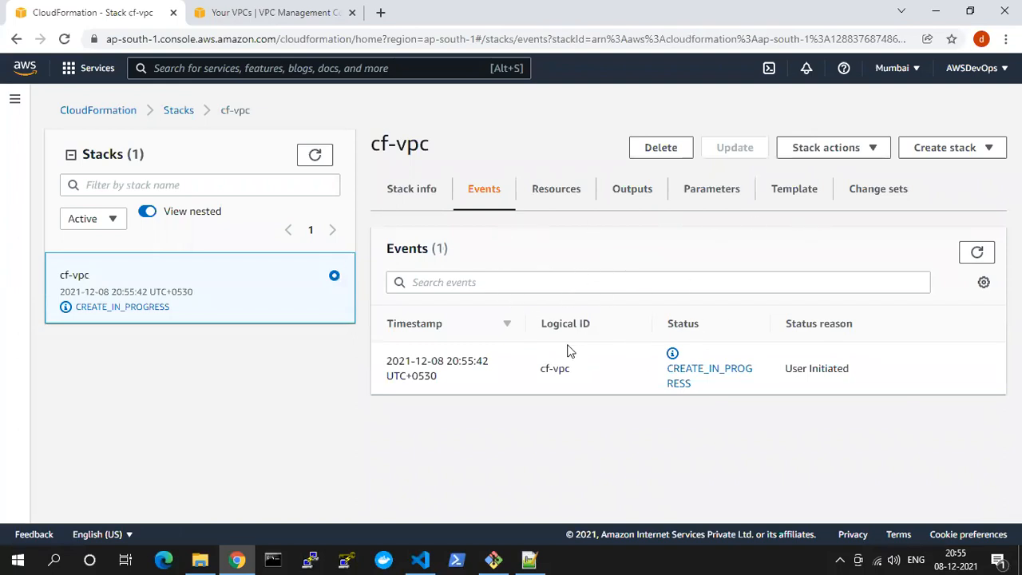
Refresh the cf-vpc stack's events and examine the status of the initial VPC and InternetGateway entries
drag(668, 368, 681, 387)
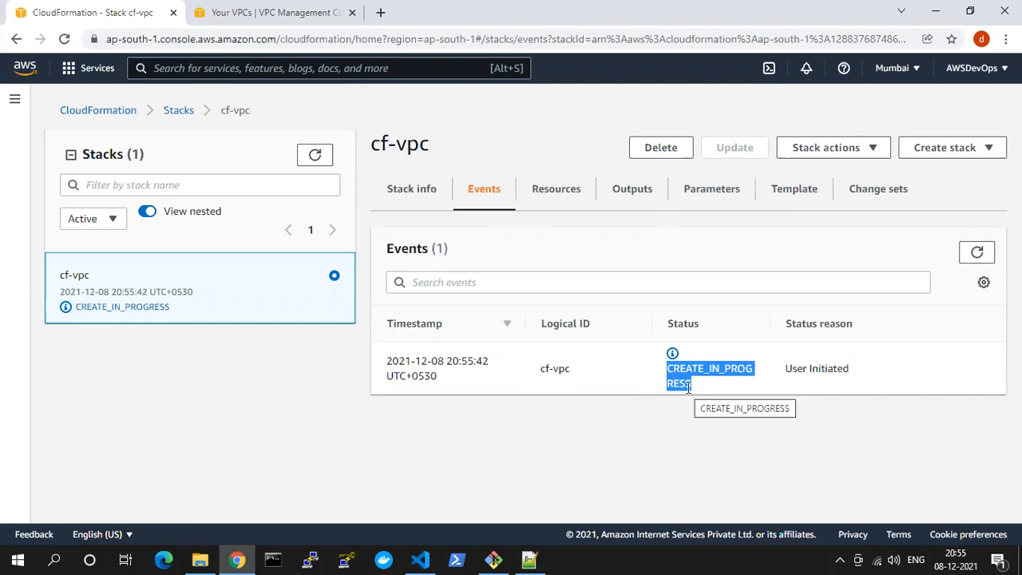
click(982, 254)
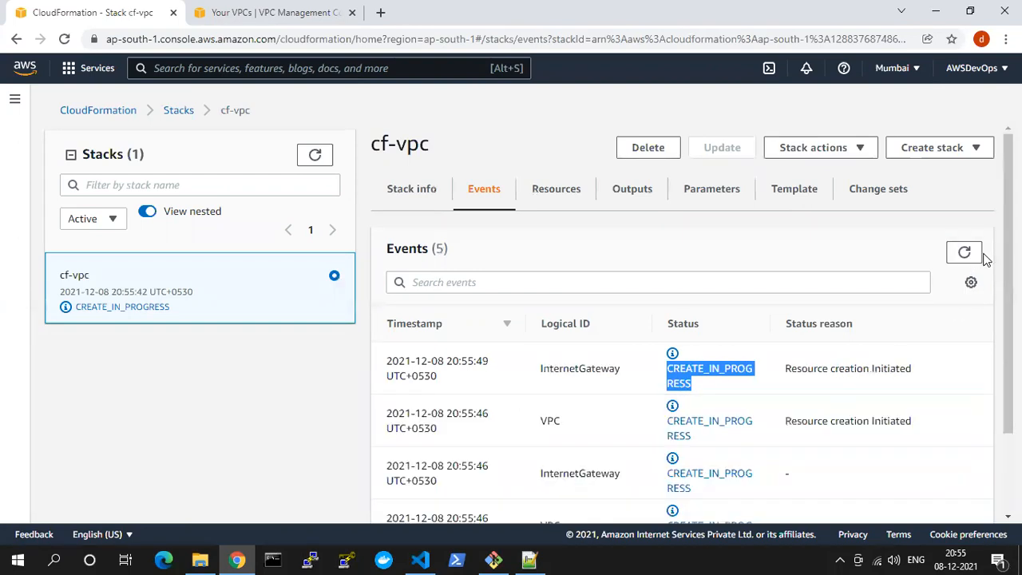
scroll(789, 458, down, 2)
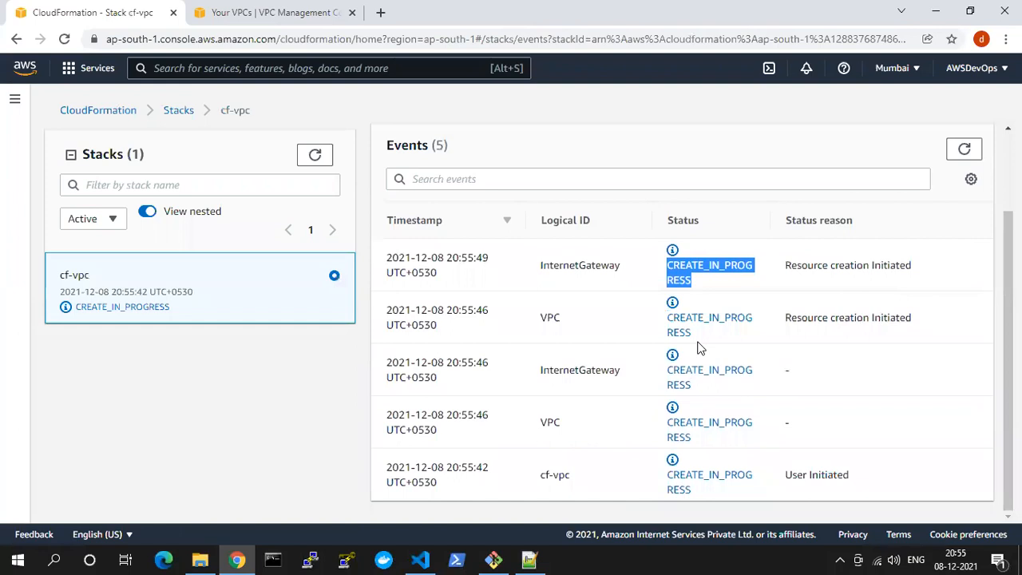
drag(570, 431, 537, 431)
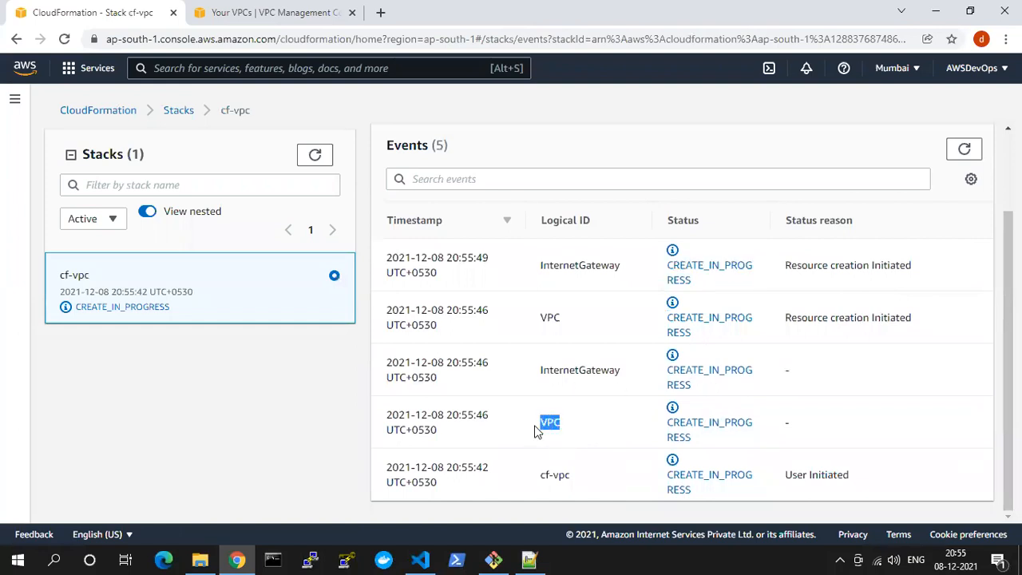
drag(564, 333, 523, 321)
drag(538, 267, 610, 266)
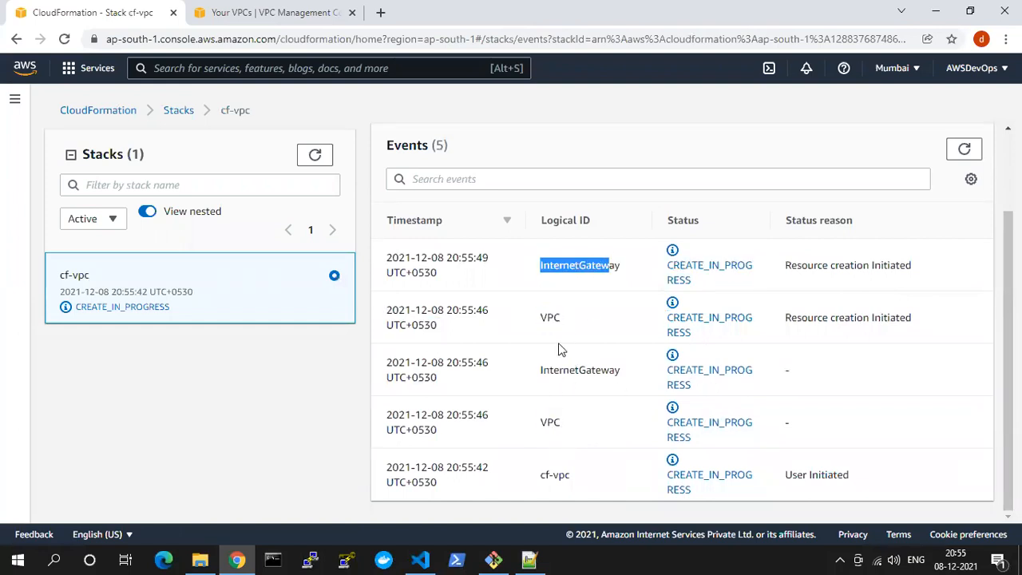
drag(543, 367, 635, 374)
scroll(907, 265, up, 1)
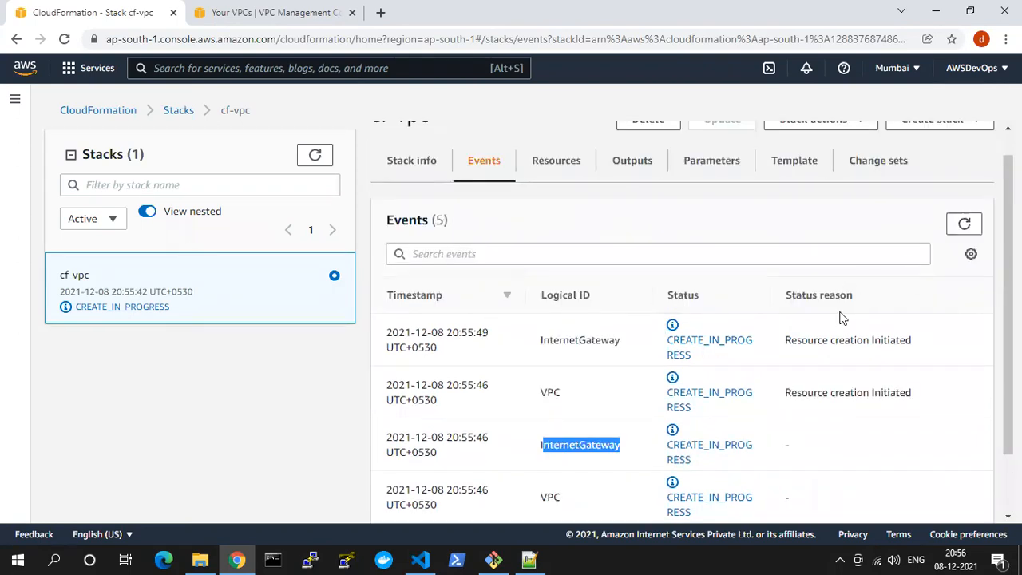
Refresh the stack events again and check the newest VPC and NoIngressSecurityGroup entries
click(962, 222)
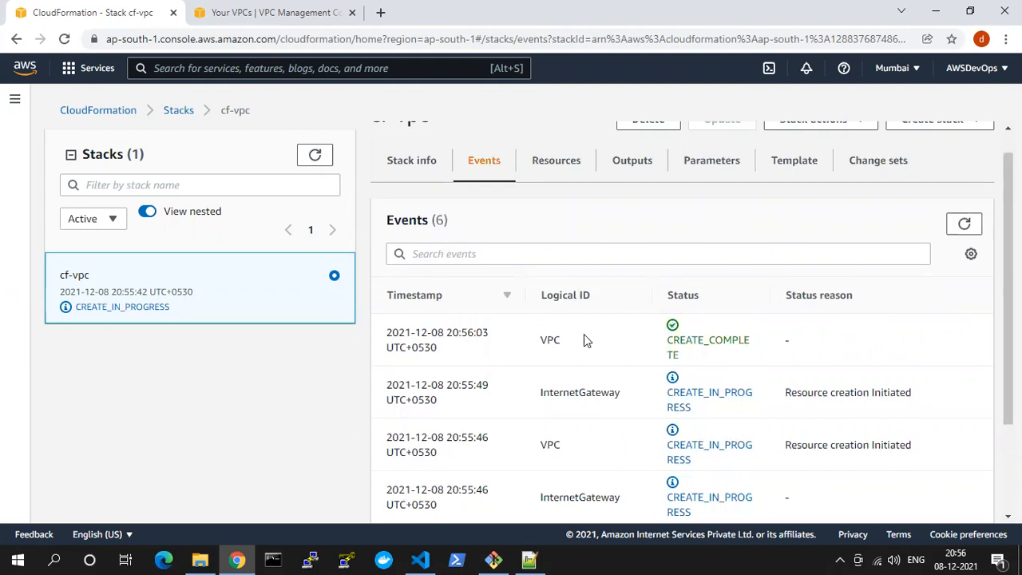
drag(565, 343, 540, 346)
drag(691, 358, 662, 340)
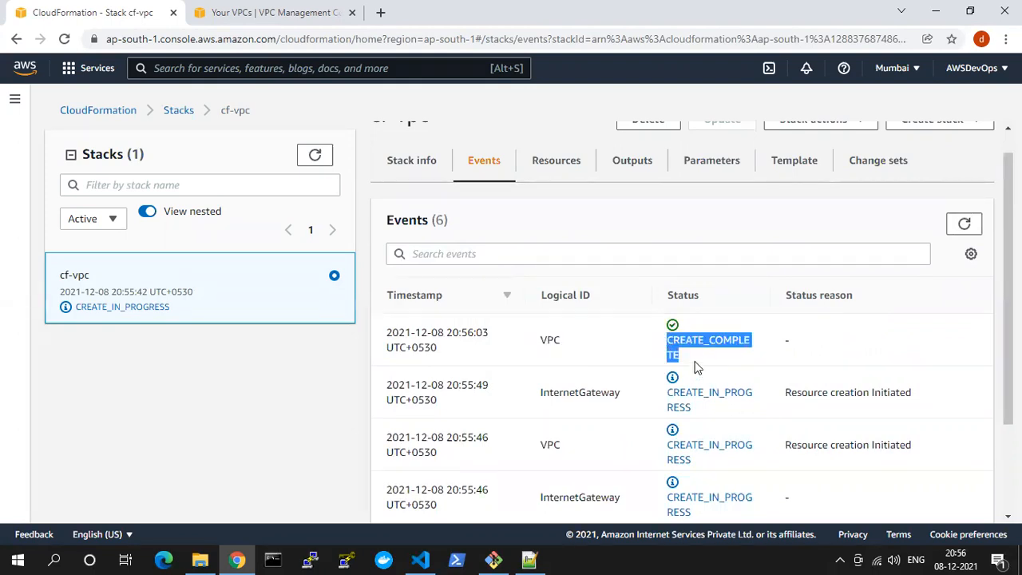
click(964, 225)
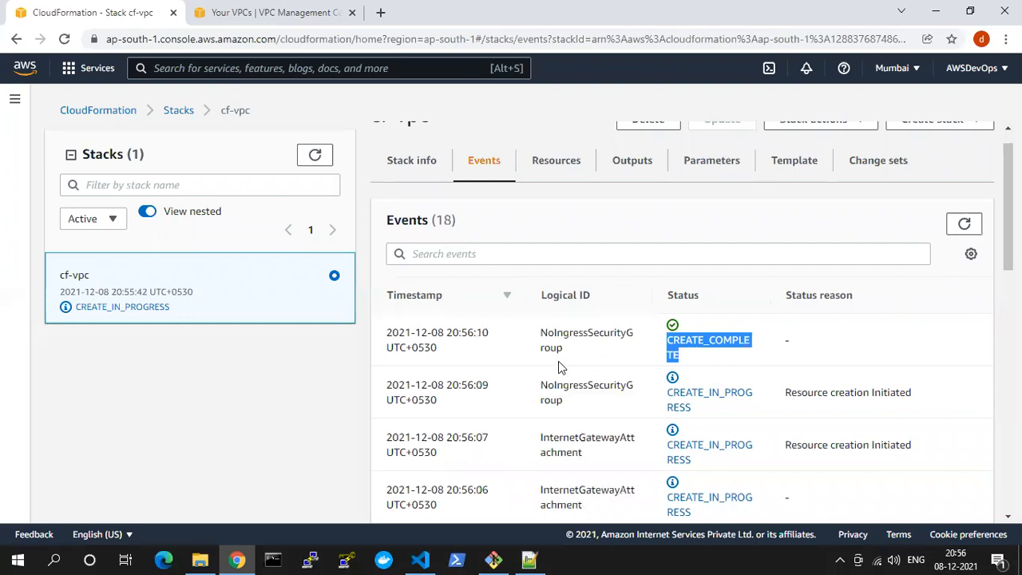
scroll(575, 383, down, 3)
scroll(593, 403, up, 3)
drag(566, 361, 548, 344)
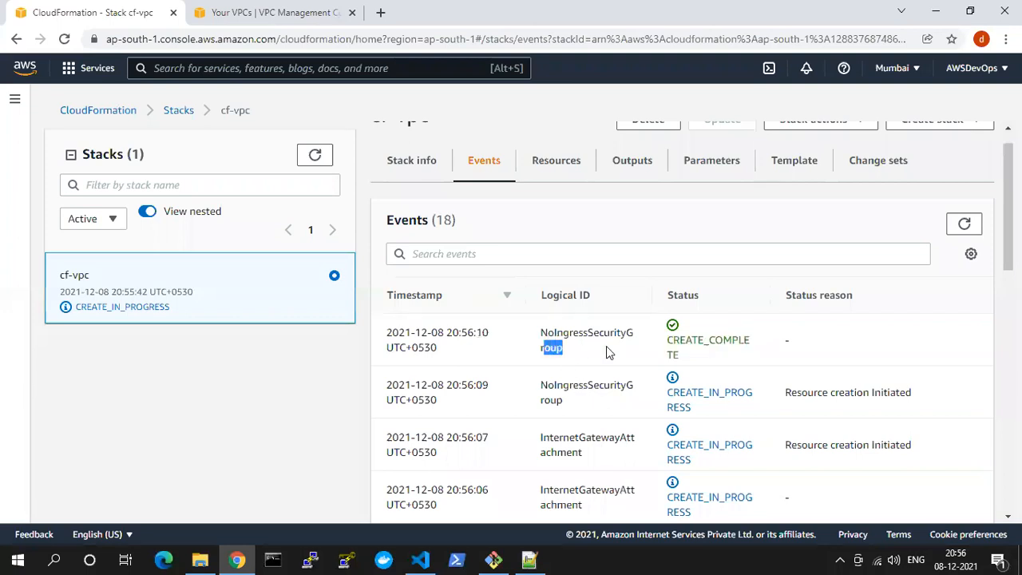
Reload the stack events to check the PublicRouteTable and PublicSubnet1RouteTableAssociation entries
click(985, 230)
click(964, 227)
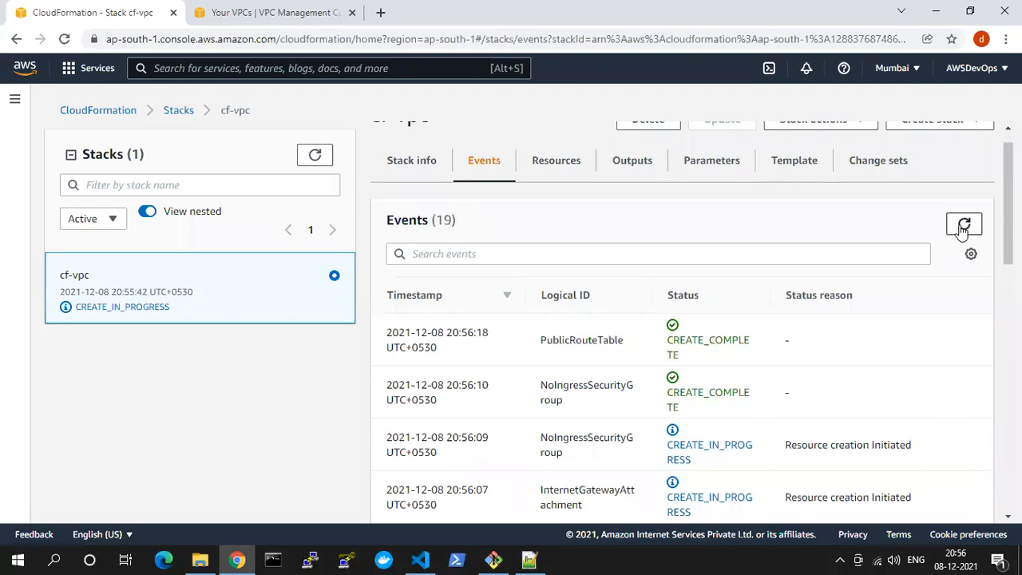
double_click(561, 338)
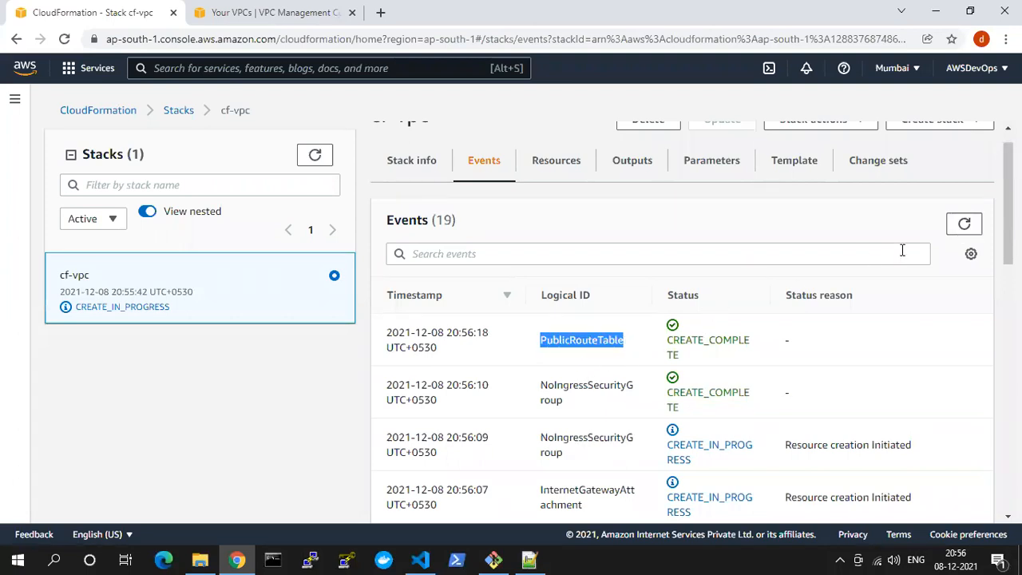
click(961, 224)
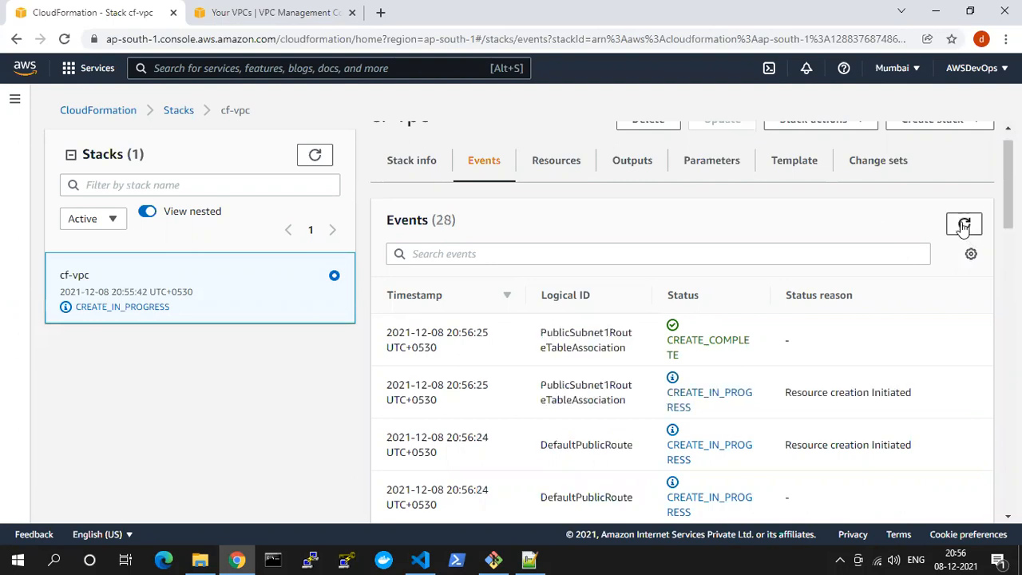
drag(541, 339, 623, 350)
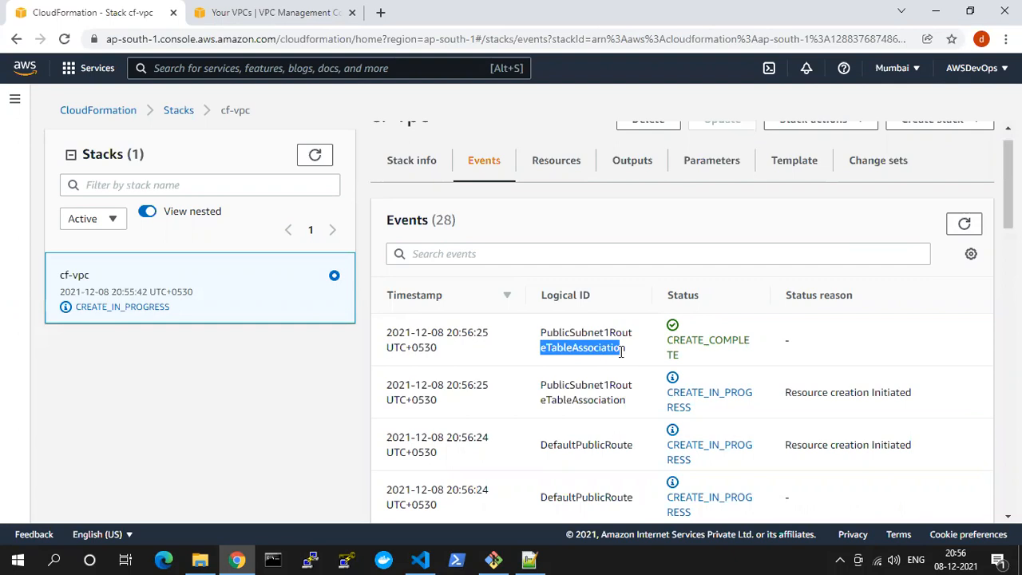
scroll(621, 352, down, 1)
scroll(622, 352, down, 1)
scroll(621, 352, up, 2)
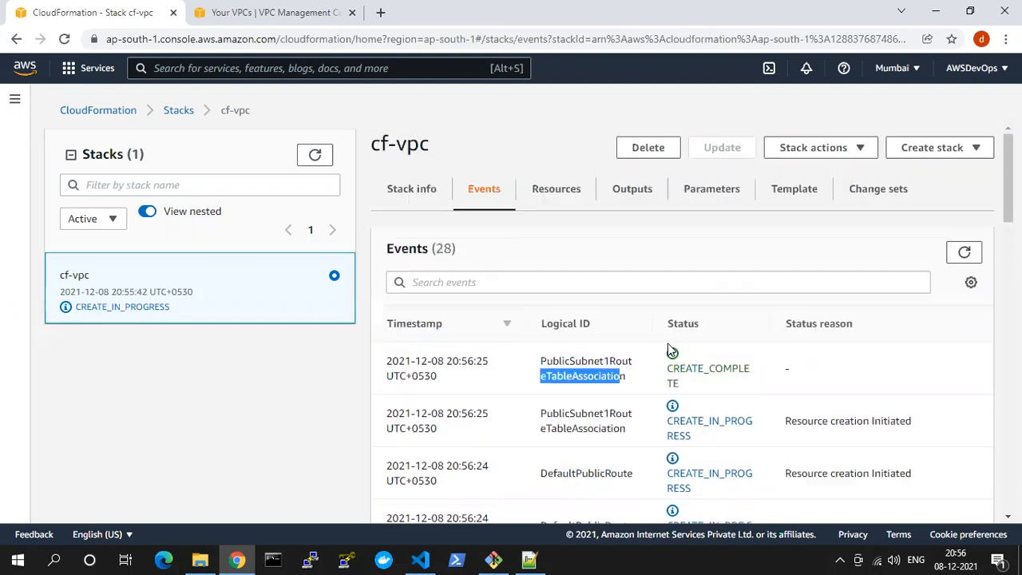
Keep refreshing the stack events to check the PublicSubnet2RouteTableAssociation, DefaultPublicRoute and final cf-vpc entries
click(965, 252)
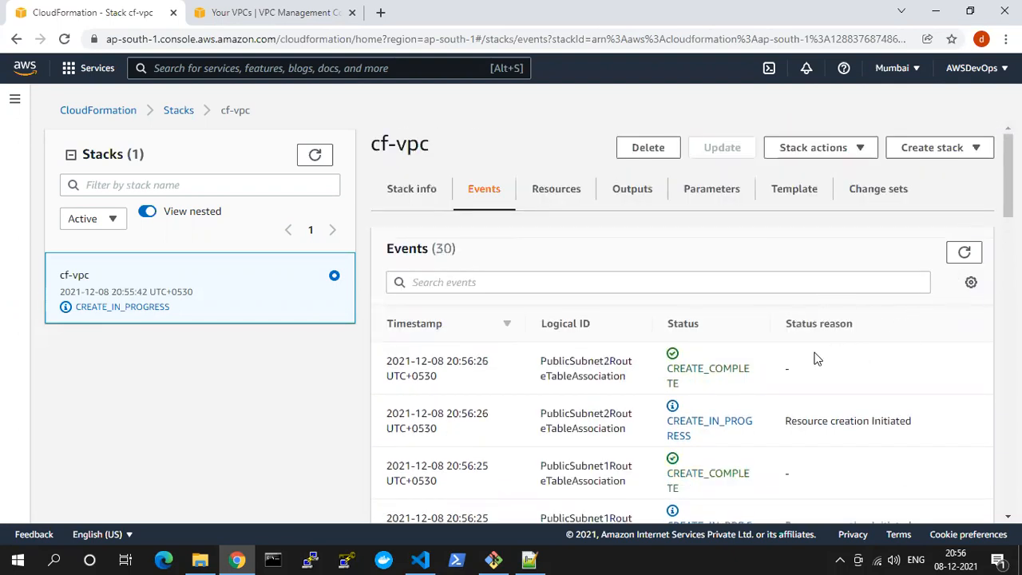
double_click(569, 363)
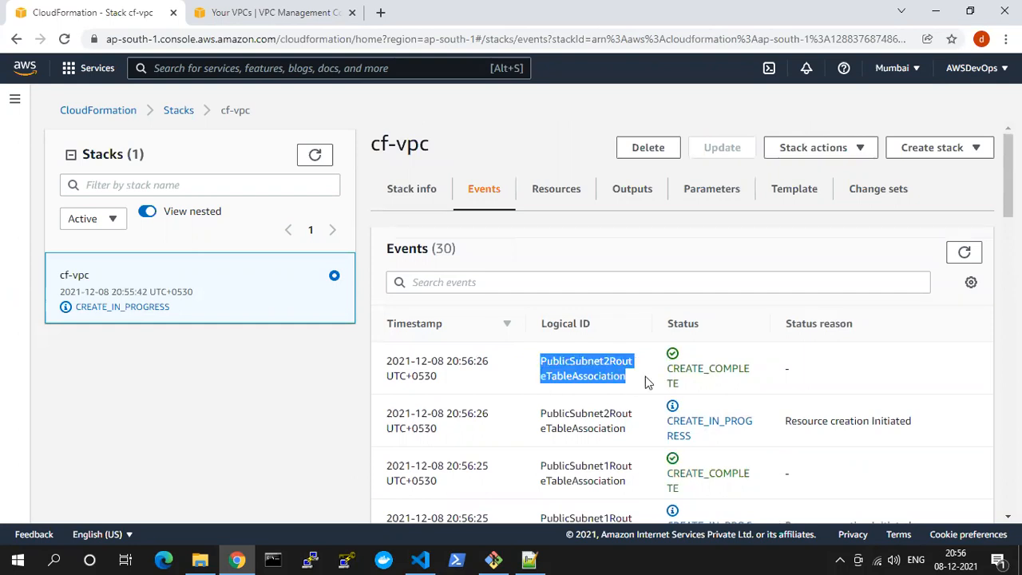
click(964, 251)
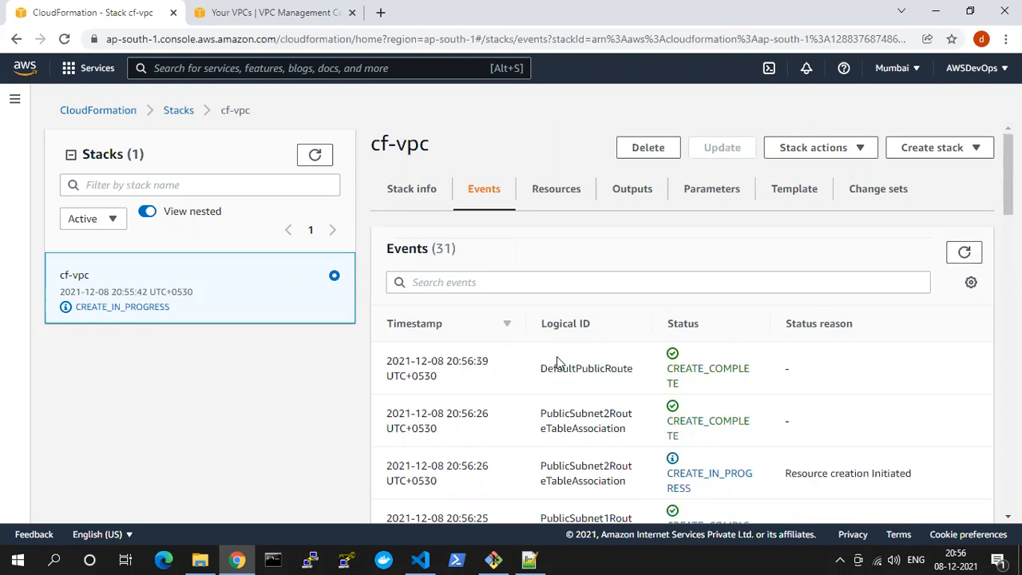
drag(620, 367, 826, 337)
click(965, 254)
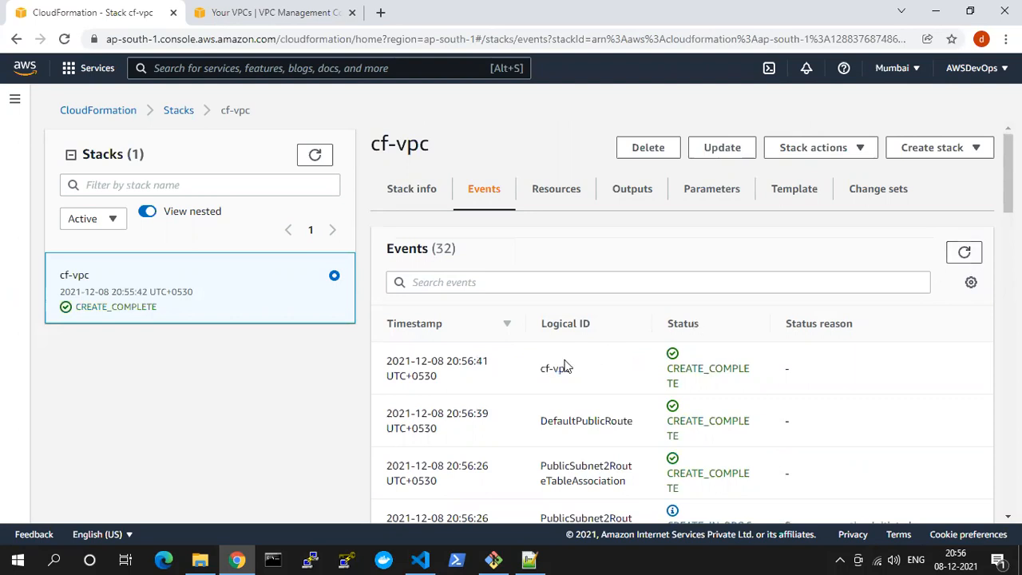
drag(538, 376, 579, 372)
Switch to the VPC console, refresh the VPC list, and examine the course VPC's IPv4 CIDR
click(260, 9)
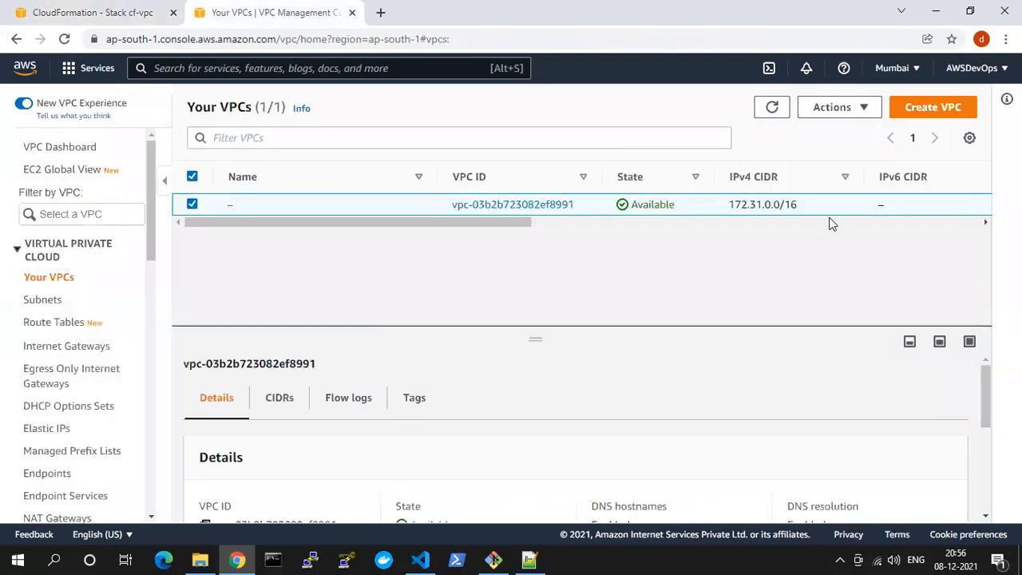
click(762, 109)
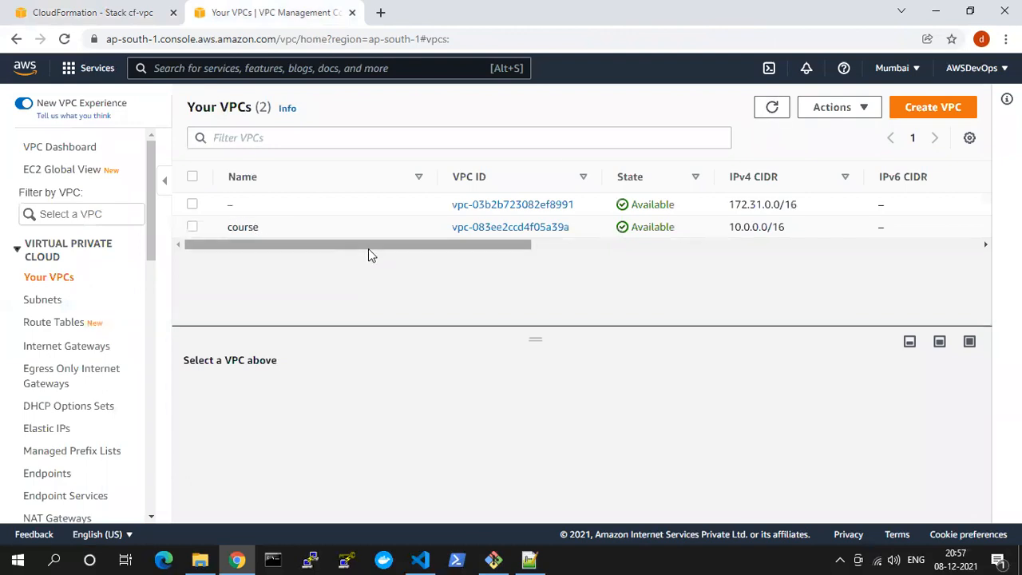
drag(372, 247, 241, 311)
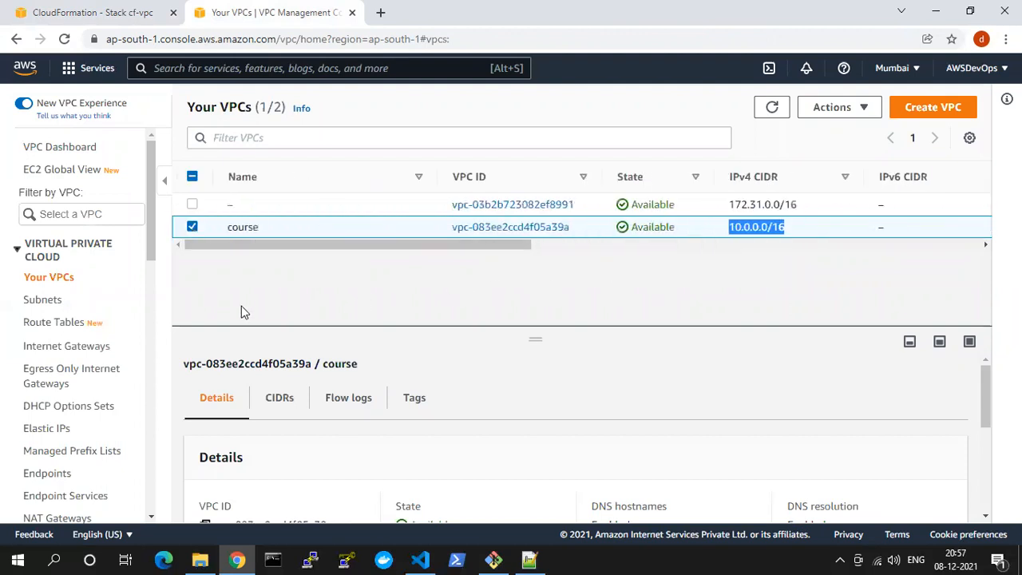
Open the subnets list and widen the Name column to read the course public subnets' full names
click(37, 301)
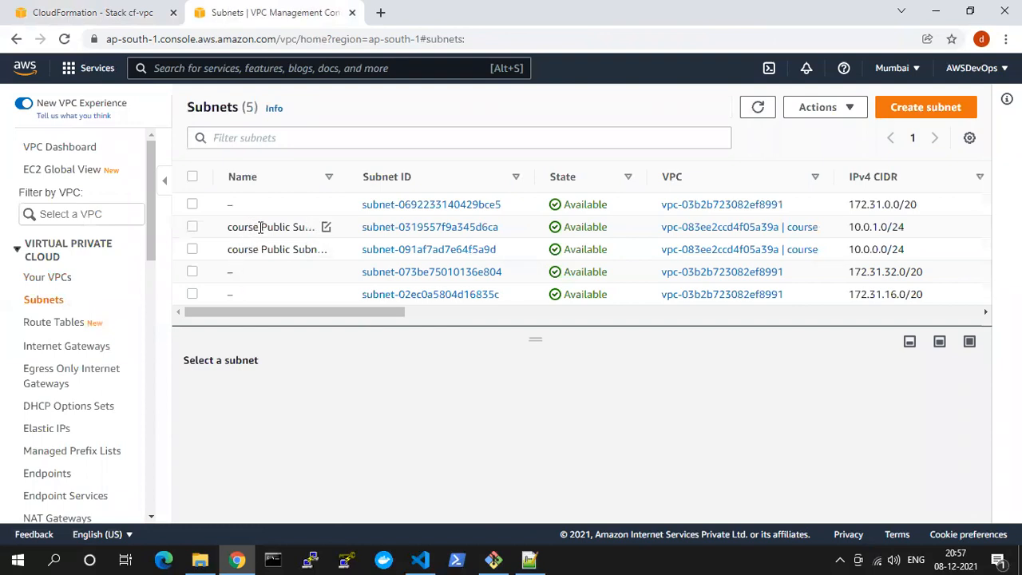
mouse_move(260, 227)
mouse_down()
mouse_move(234, 227)
mouse_move(254, 227)
mouse_up()
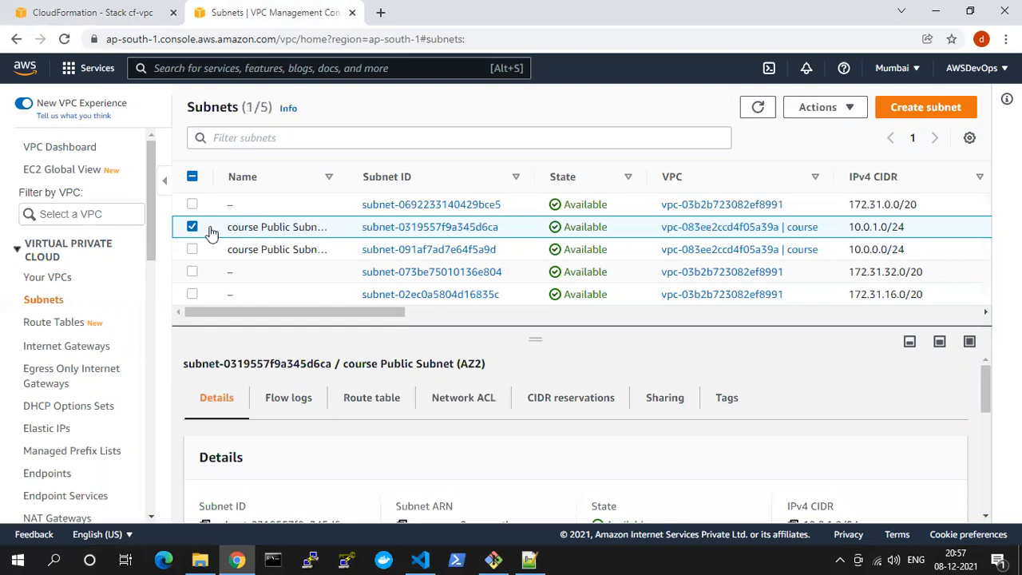
click(206, 230)
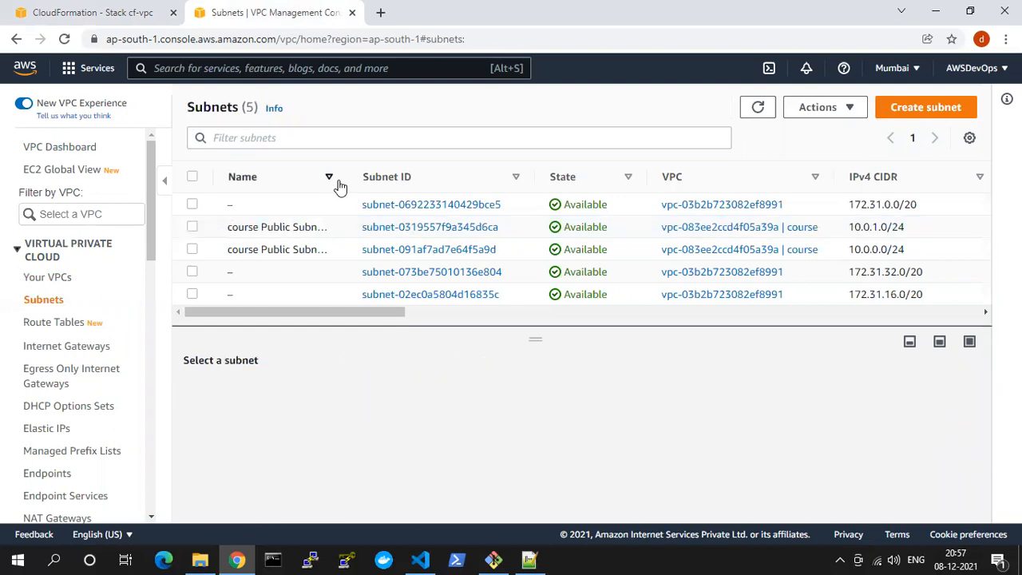
drag(349, 173, 409, 166)
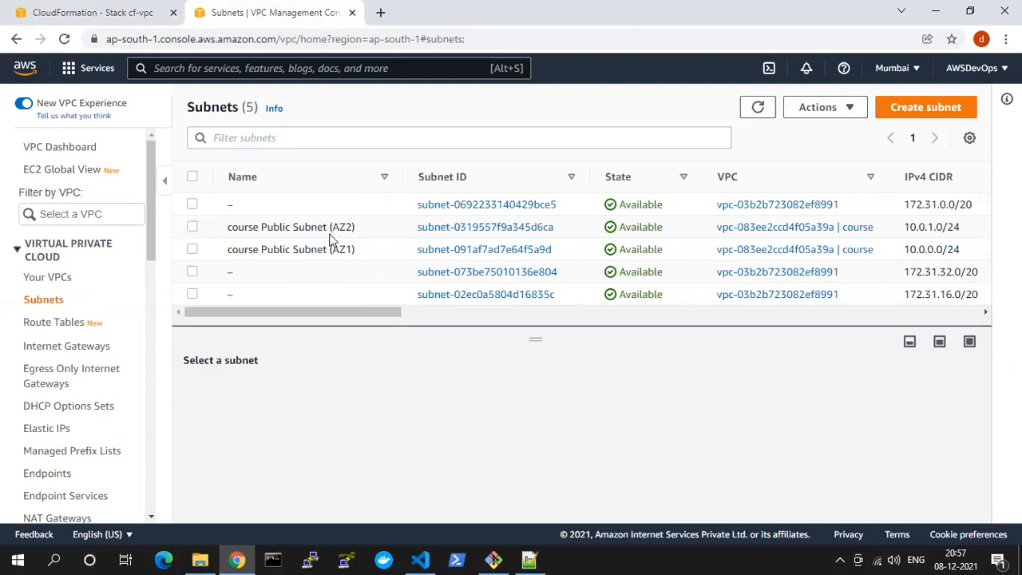
Check the route tables and internet gateways lists for the resources belonging to the course VPC
click(65, 324)
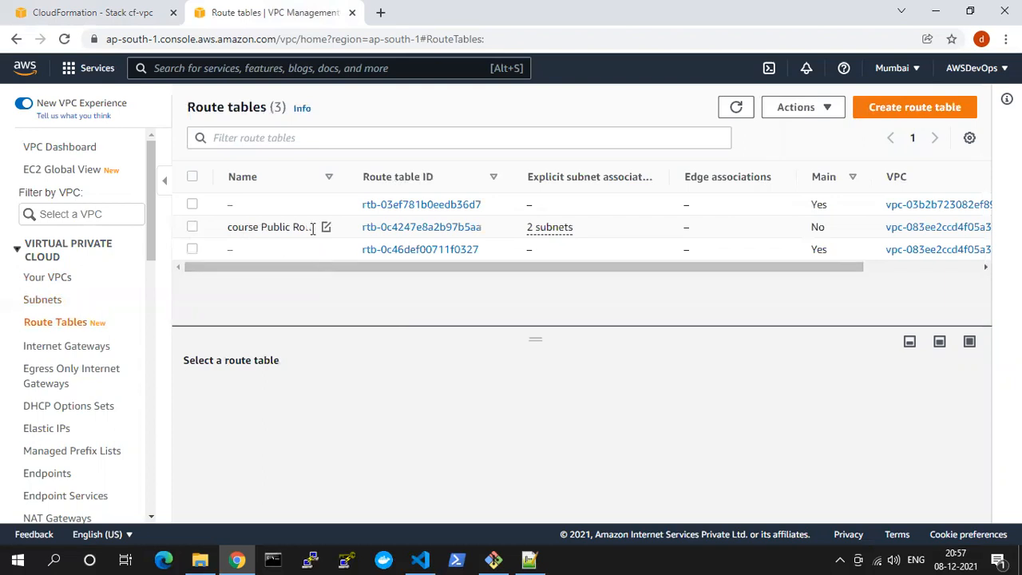
click(39, 350)
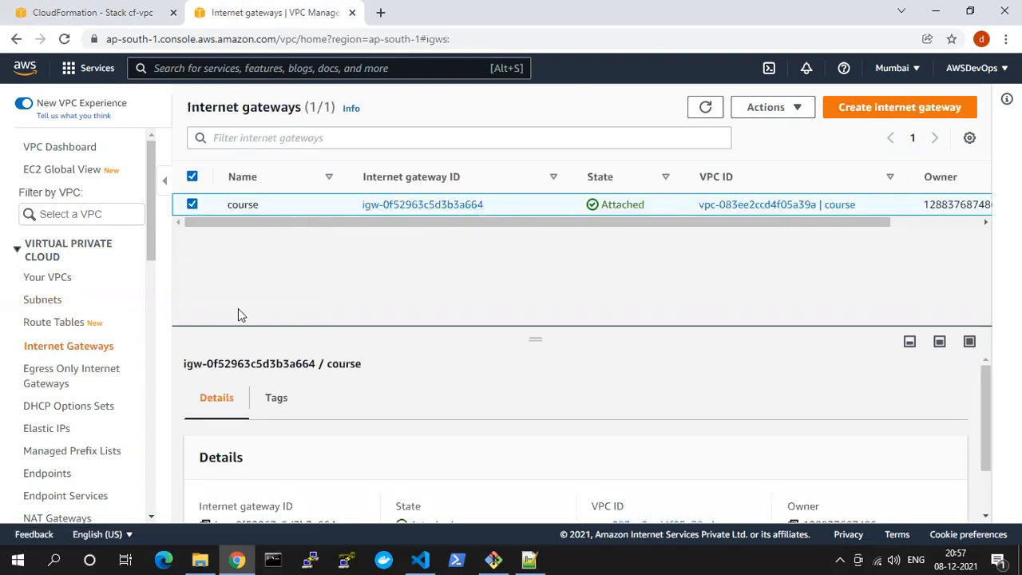
scroll(86, 411, down, 4)
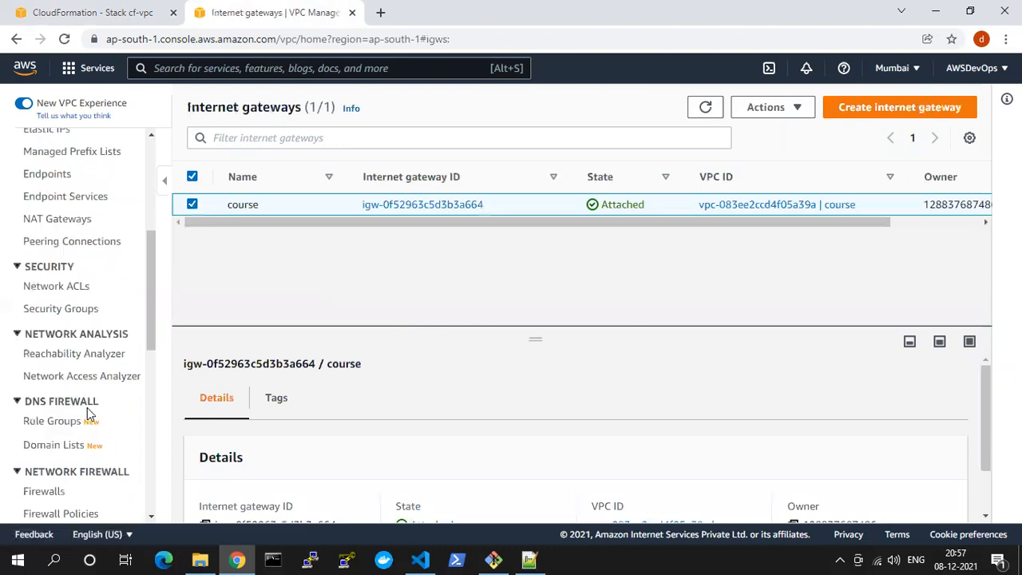
Open the security groups list and examine the inbound rules of the no-ingress-sg group
click(50, 311)
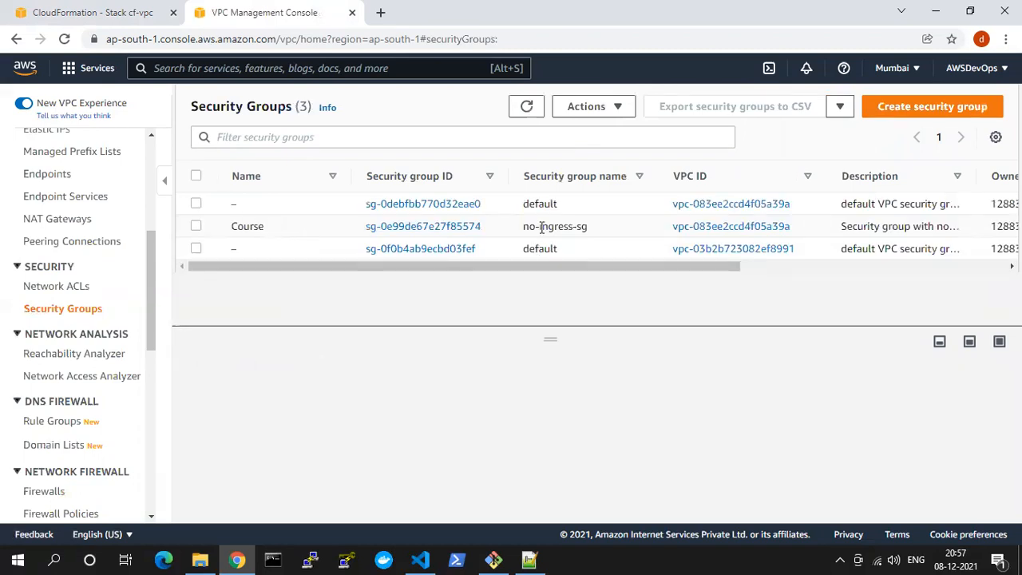
click(195, 226)
click(297, 401)
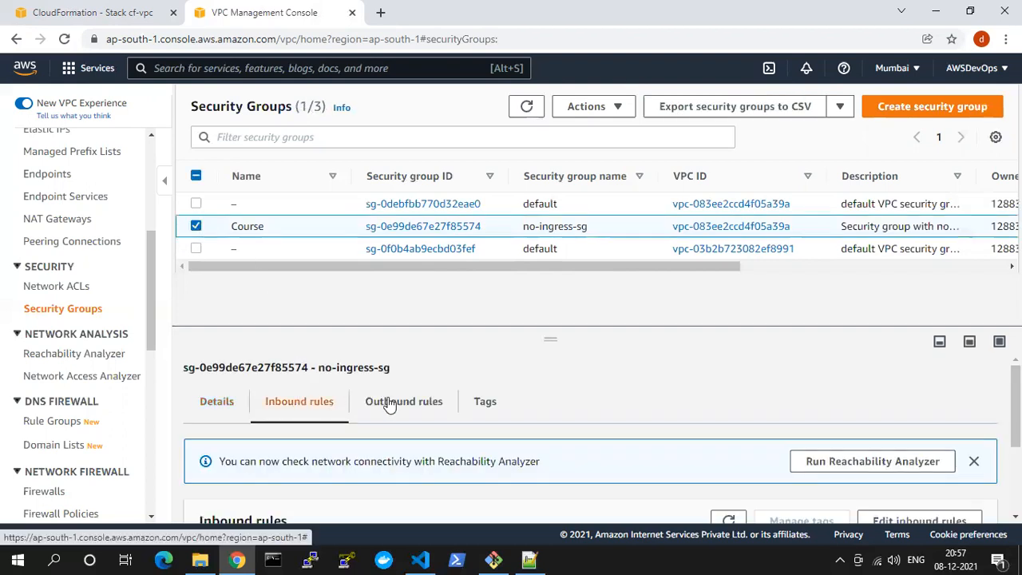
scroll(424, 415, down, 2)
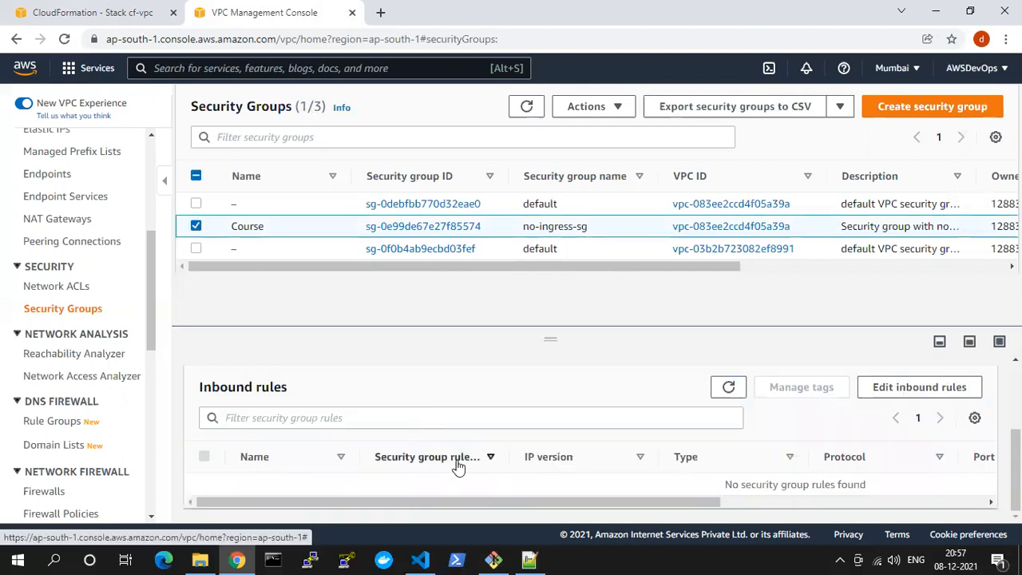
scroll(380, 441, up, 2)
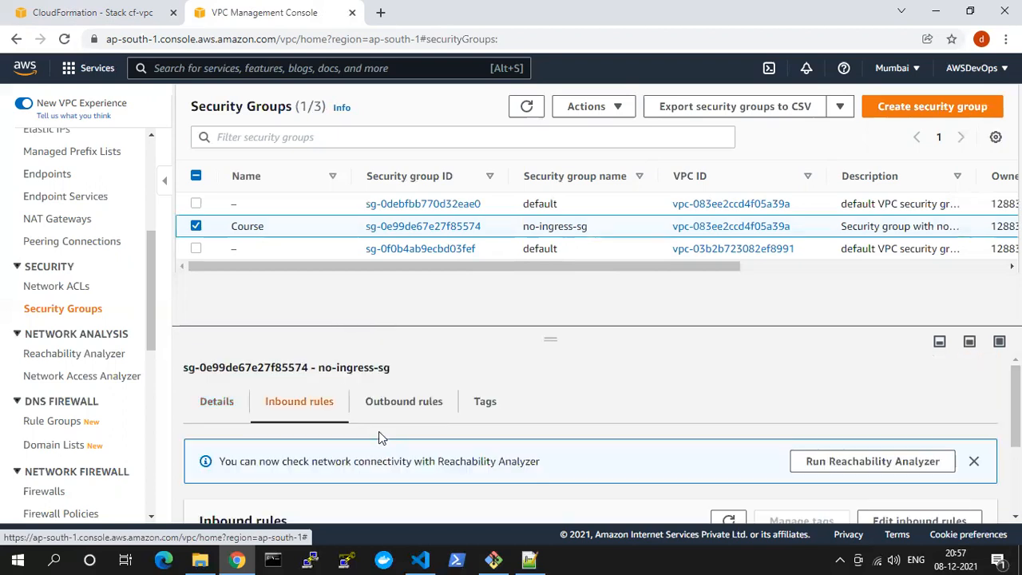
Examine all columns of the no-ingress-sg group's outbound rules, deselect the group, and return to the VPC list
click(389, 404)
scroll(391, 447, down, 2)
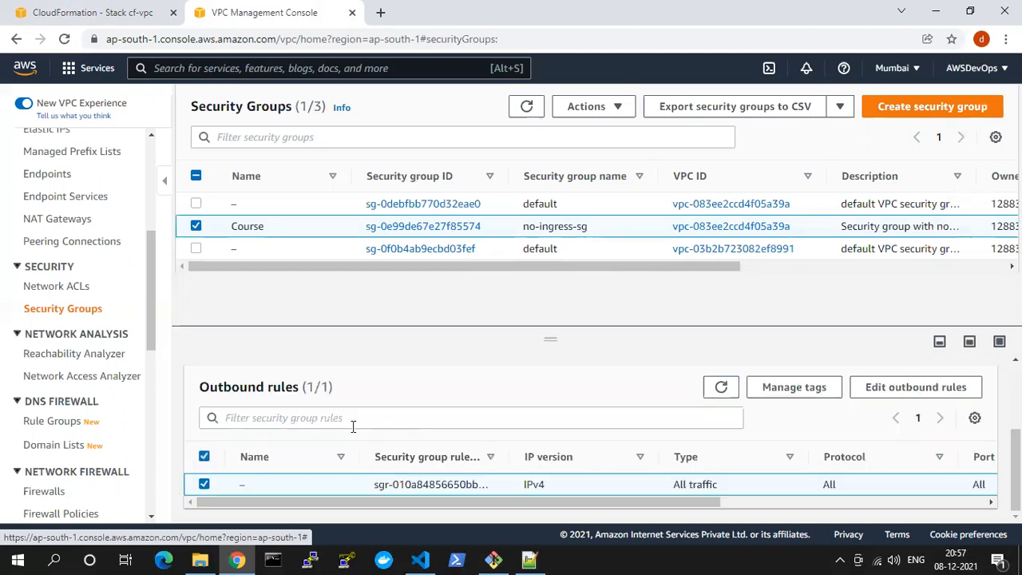
drag(538, 504, 687, 499)
drag(460, 500, 303, 499)
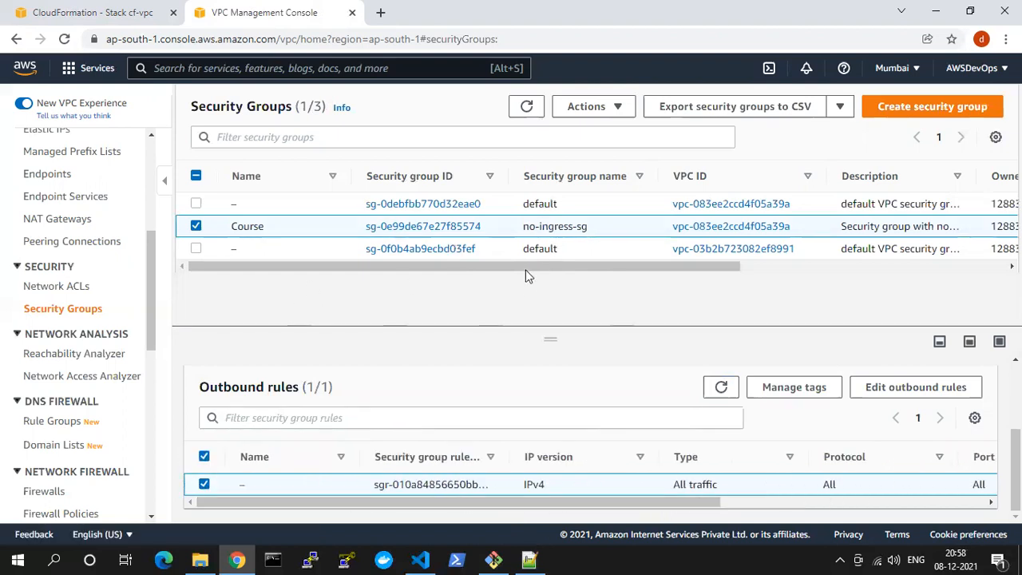
click(196, 226)
scroll(114, 250, up, 5)
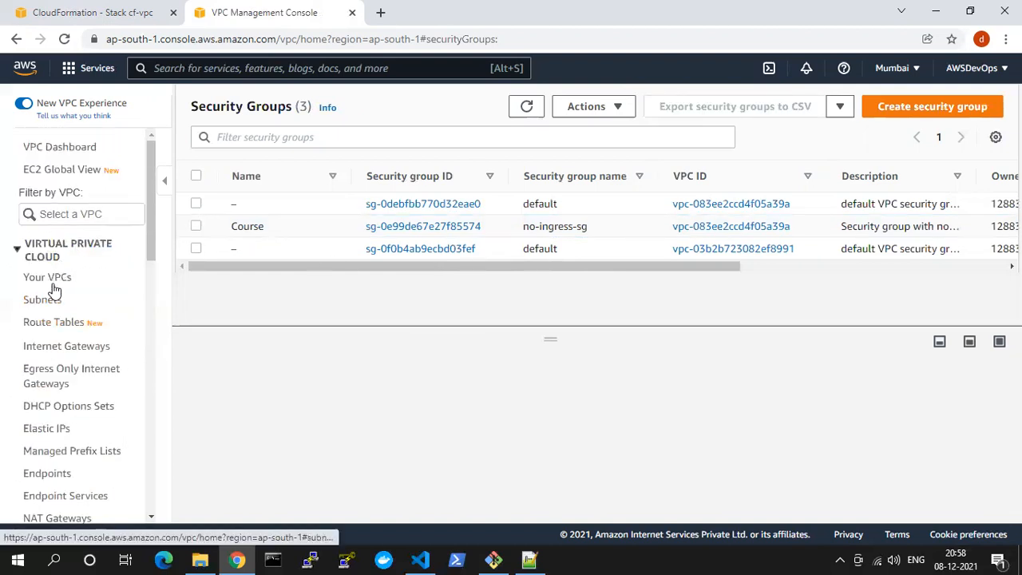
click(59, 284)
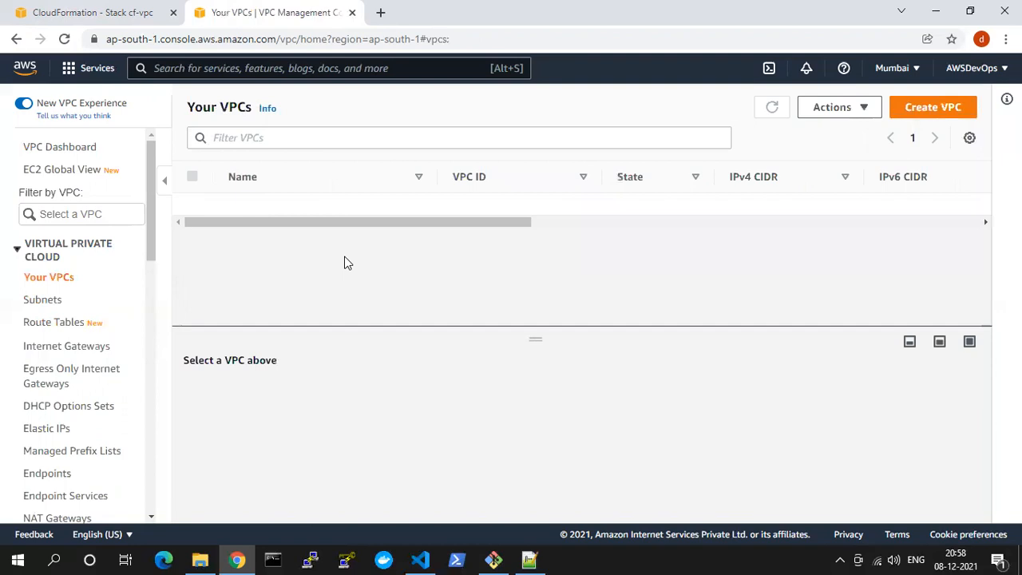
Switch back to the CloudFormation cf-vpc stack and review its stack info, including description, status, created time and tags
click(88, 9)
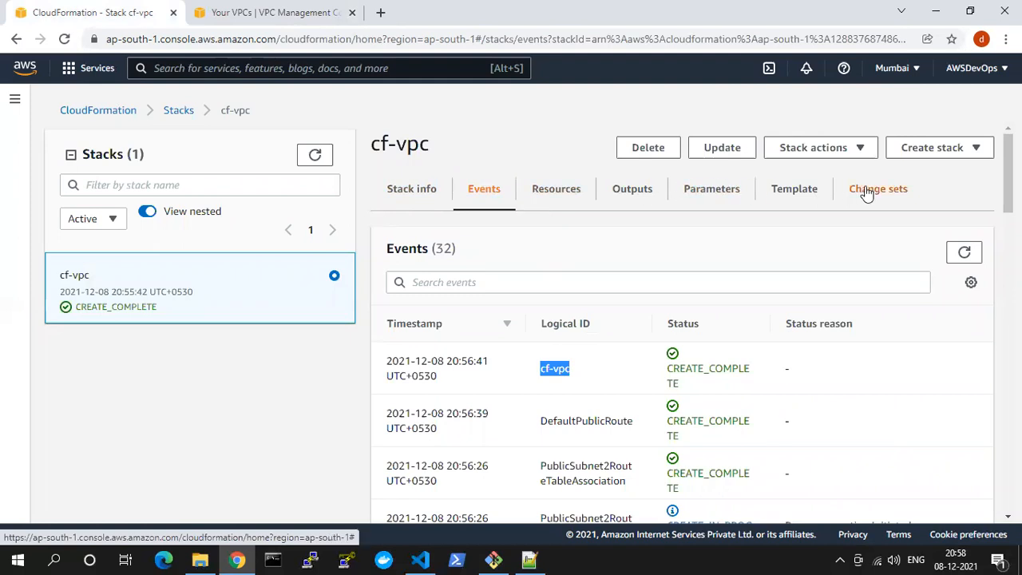
click(427, 199)
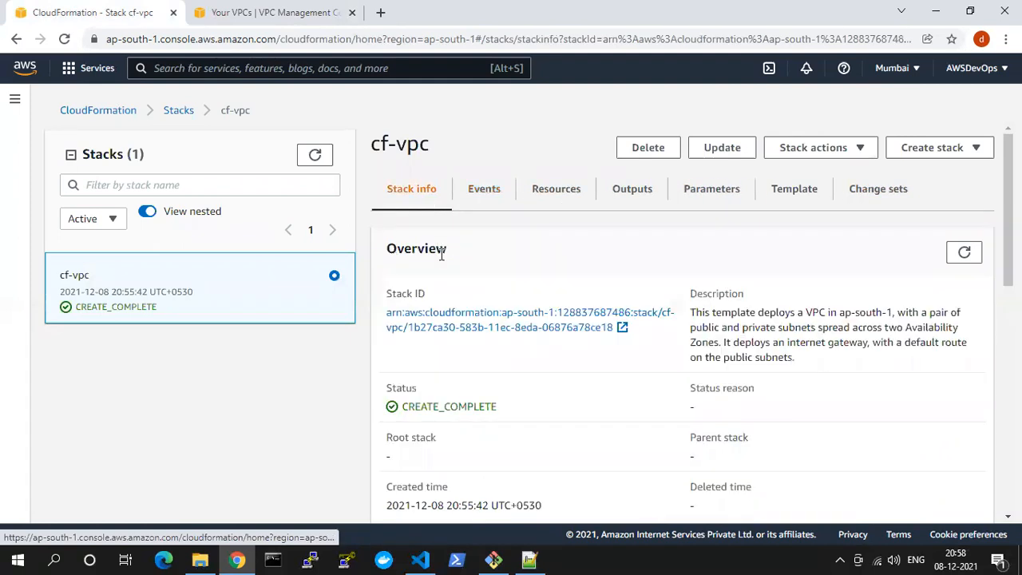
scroll(519, 311, down, 2)
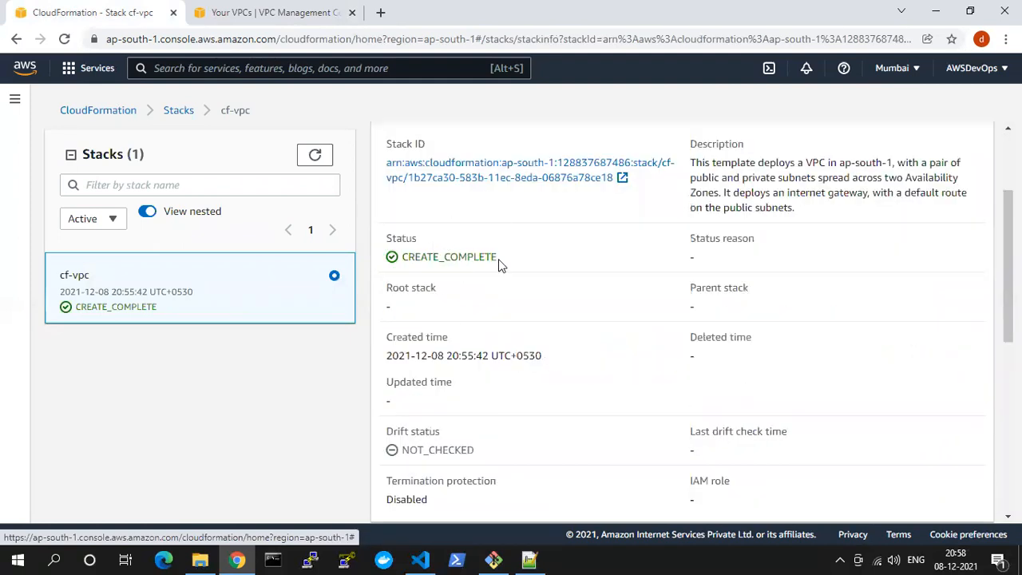
scroll(428, 274, down, 2)
drag(416, 208, 480, 244)
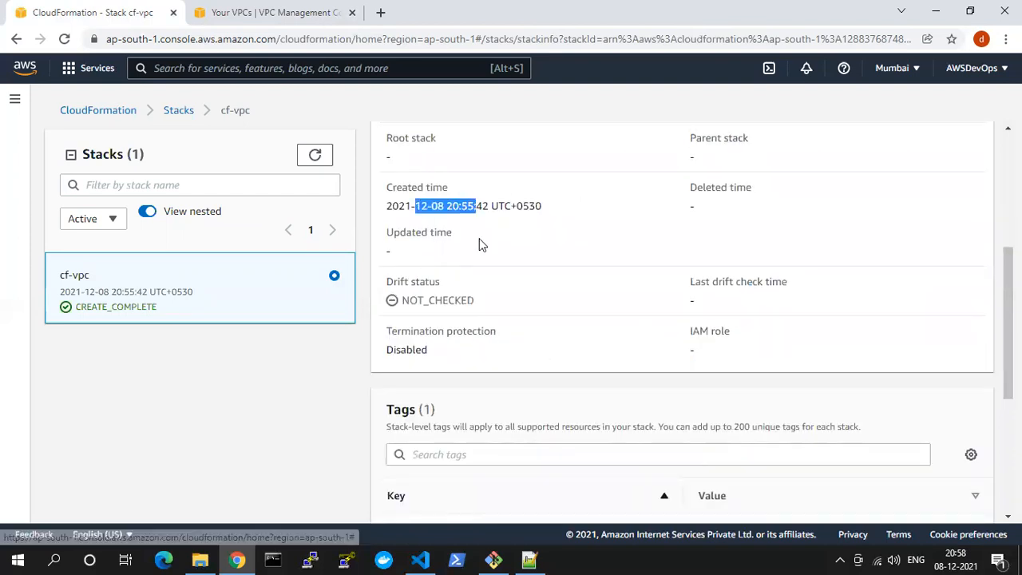
scroll(724, 302, up, 4)
drag(694, 312, 806, 339)
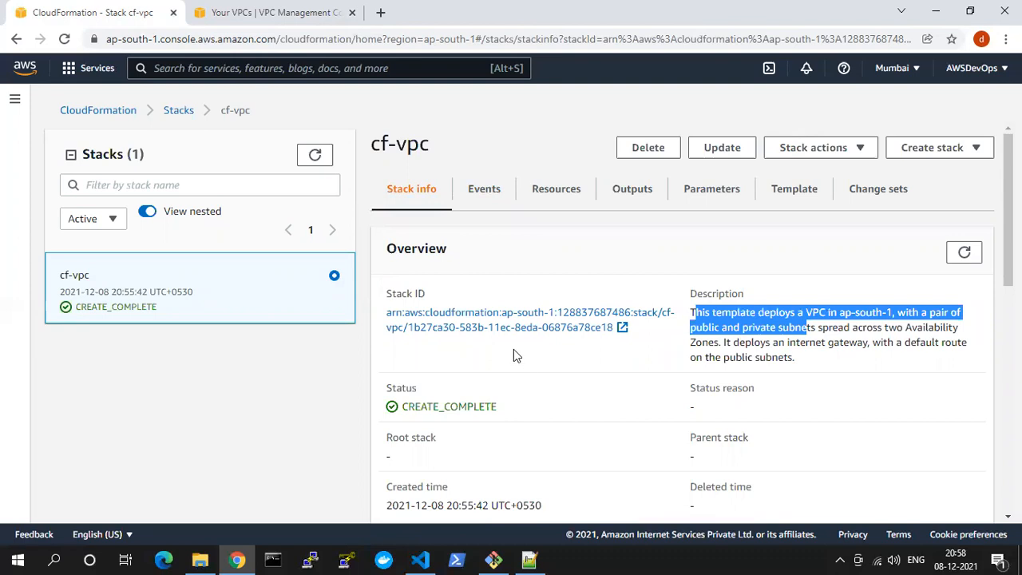
scroll(514, 349, down, 1)
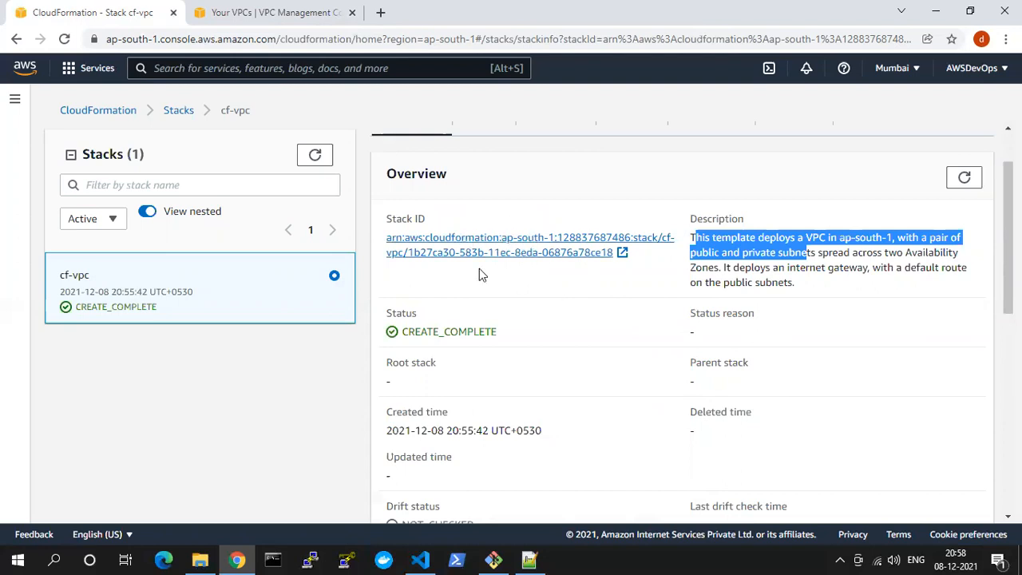
scroll(507, 264, down, 7)
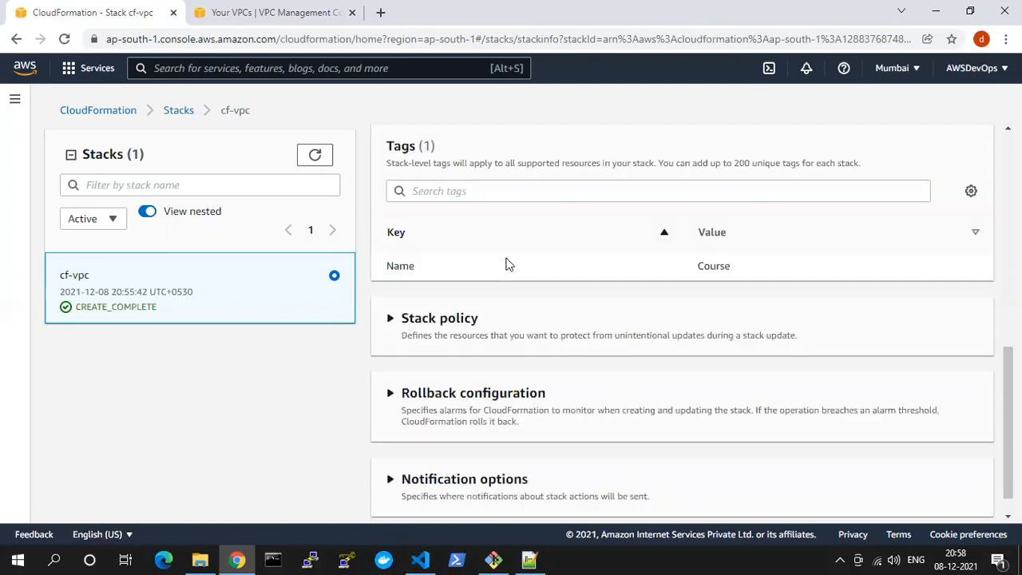
scroll(507, 265, up, 8)
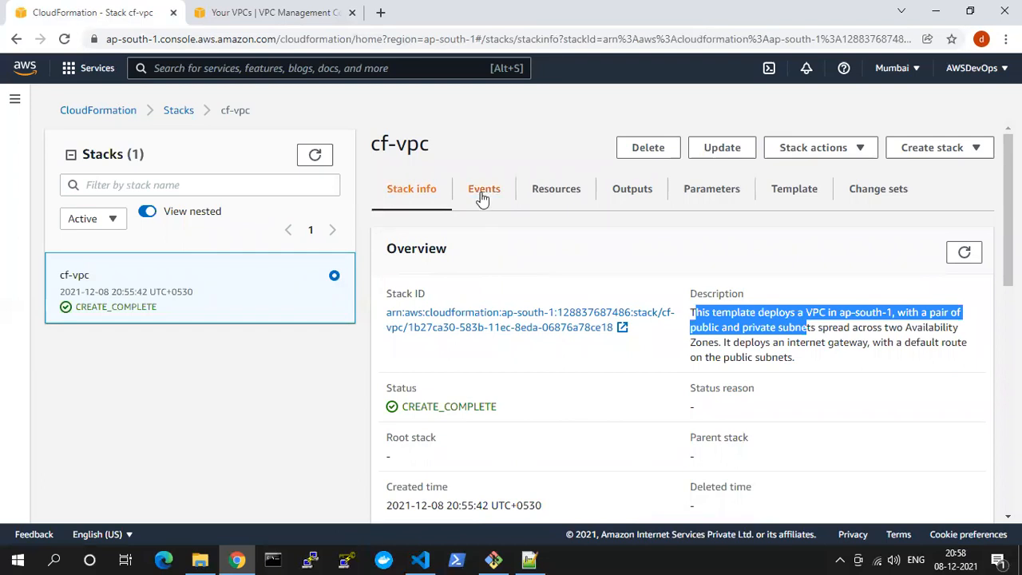
Open the cf-vpc stack's events and check how many events were logged
scroll(711, 292, down, 2)
scroll(669, 411, up, 3)
double_click(437, 248)
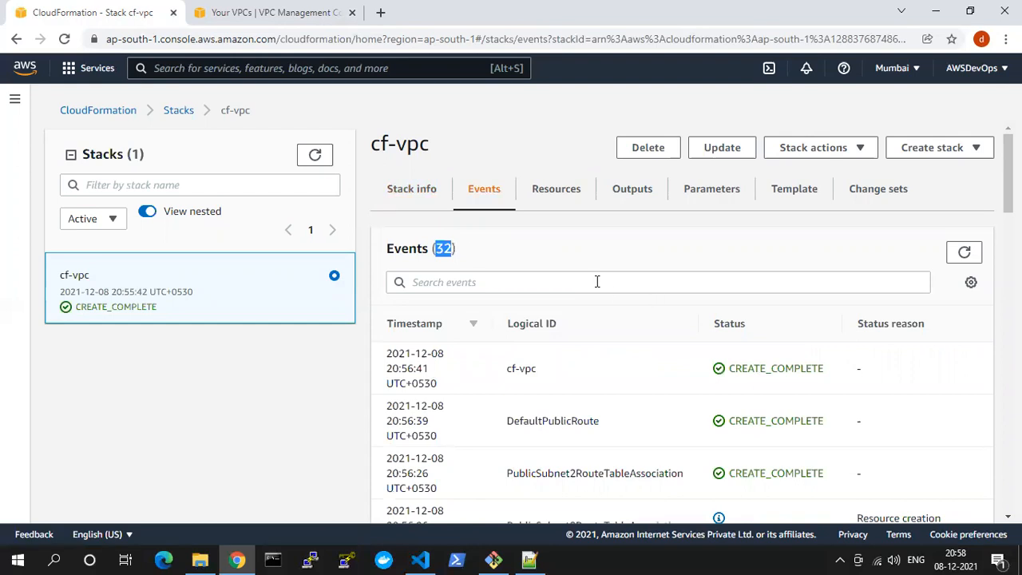
Review the cf-vpc stack's resources, from DefaultPublicRoute to VPC, and check the resource count
click(558, 198)
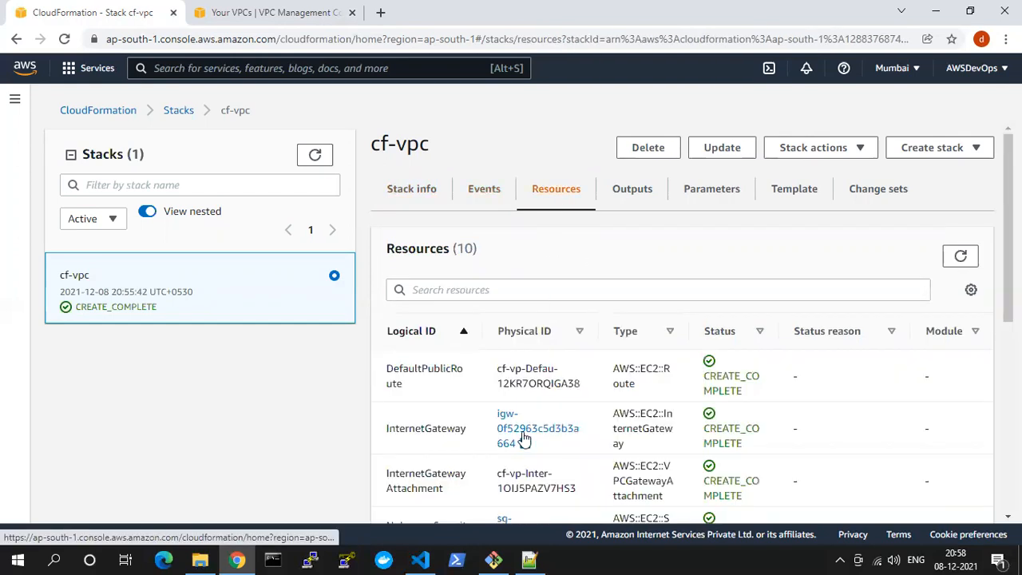
scroll(631, 403, down, 4)
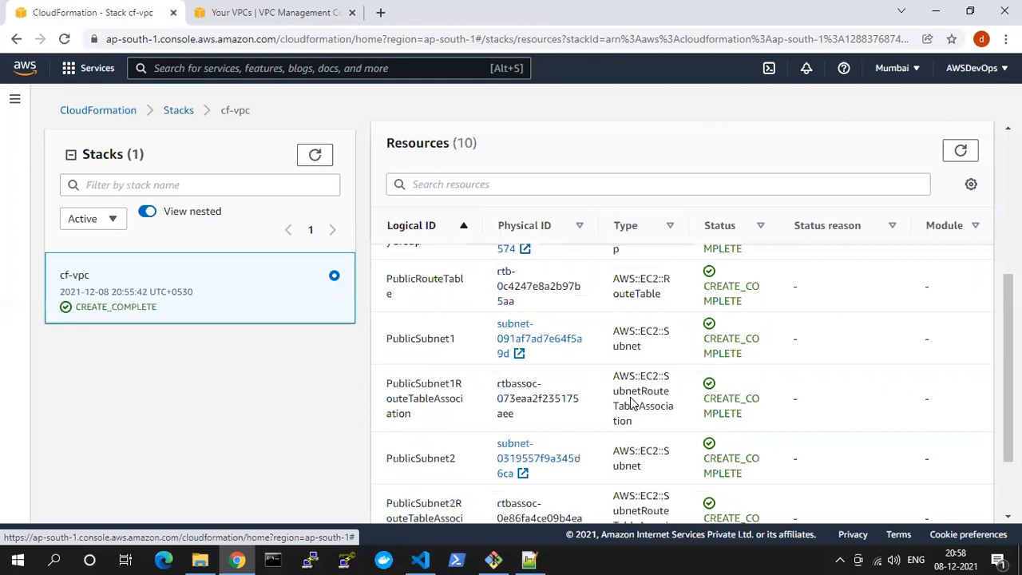
scroll(633, 403, down, 2)
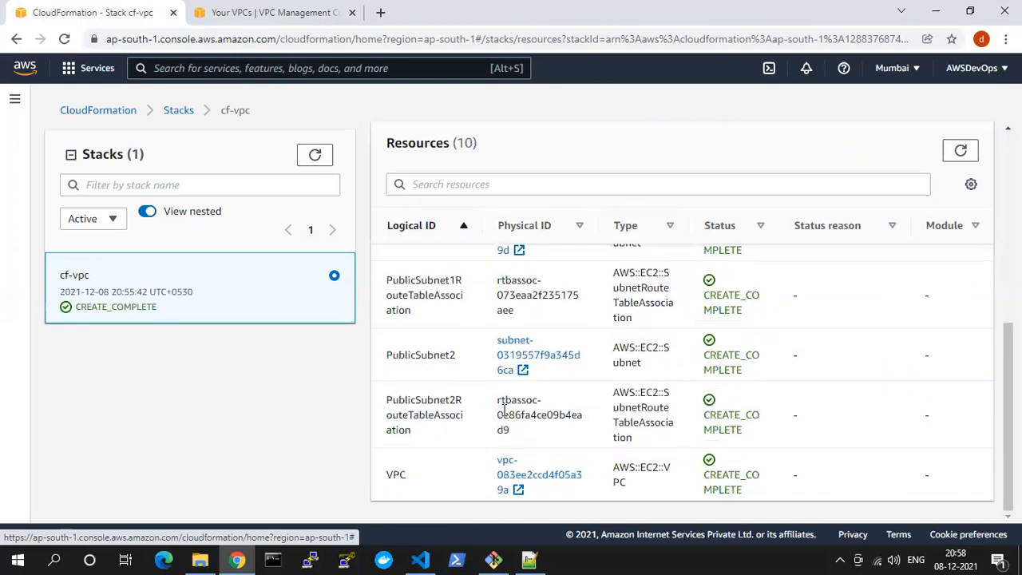
double_click(396, 475)
drag(405, 355, 436, 354)
scroll(412, 408, up, 6)
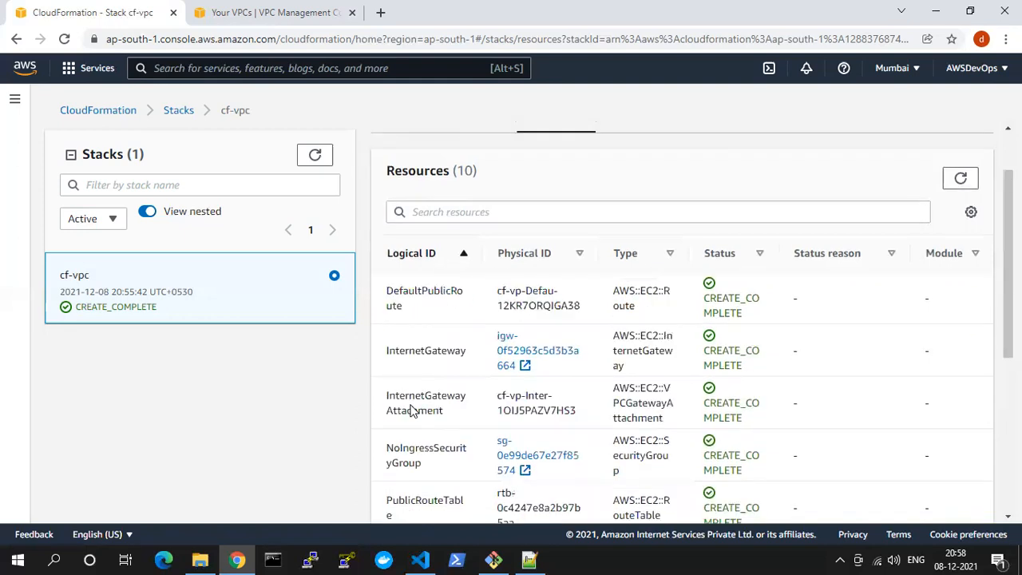
drag(482, 251, 463, 249)
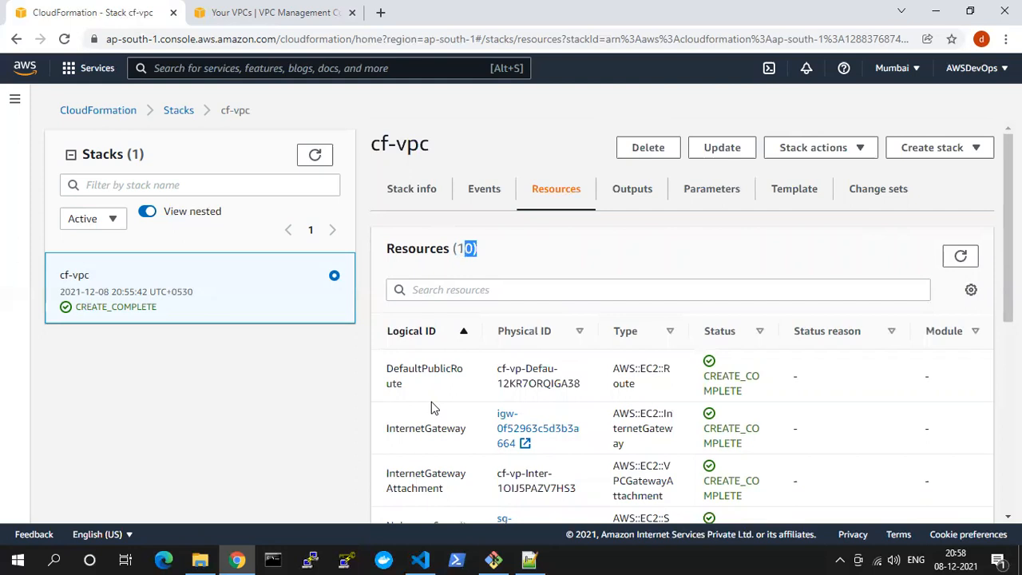
Open the stack's outputs, and switch to Visual Studio Code to highlight the whole Outputs section in 1. VPC.yaml
click(611, 194)
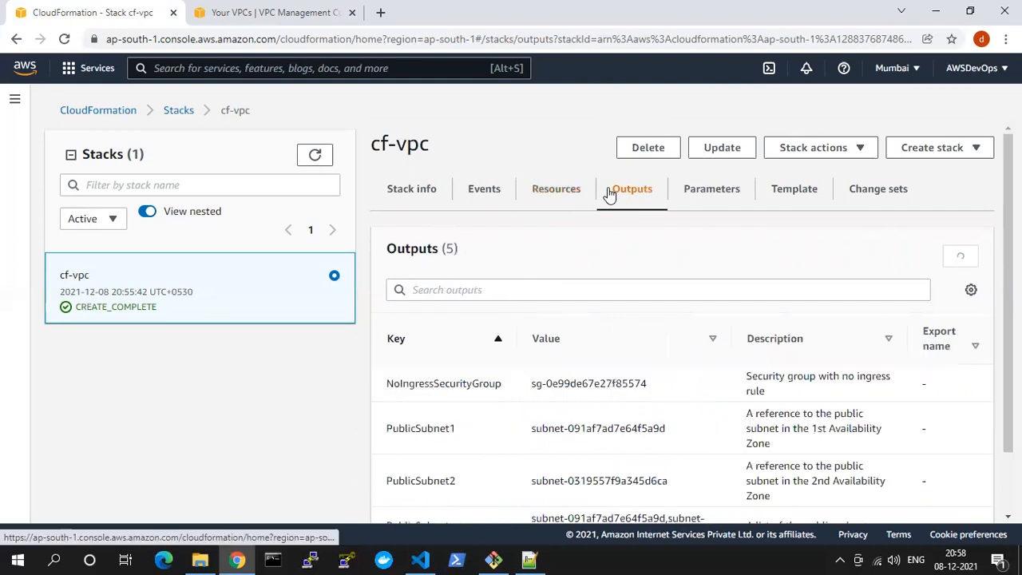
click(420, 560)
scroll(384, 389, down, 3)
scroll(383, 390, down, 20)
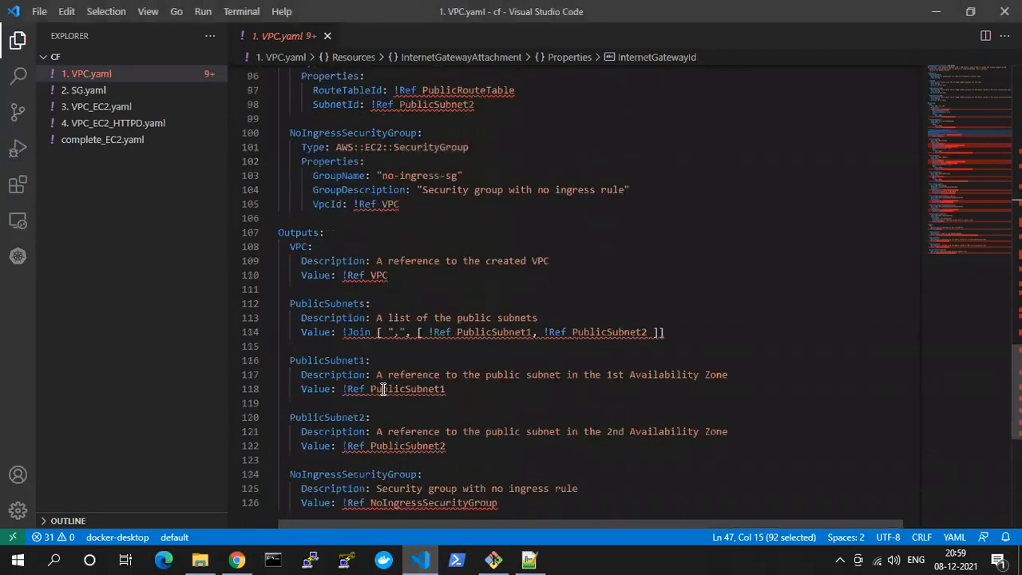
drag(500, 355, 289, 91)
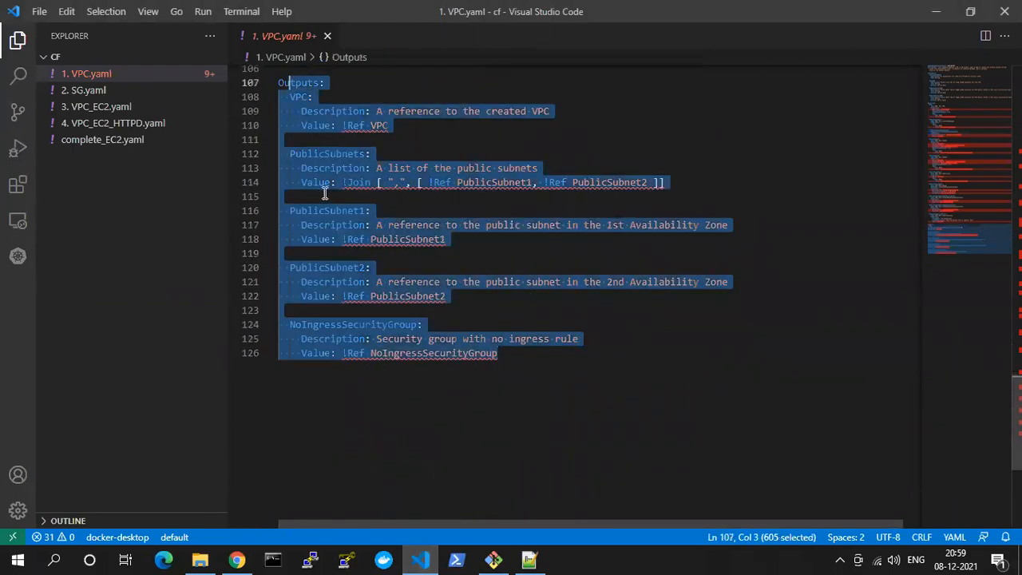
Switch back to CloudFormation and examine the output keys, including PublicSubnets and NoIngressSecurityGroup
key(alt+Tab)
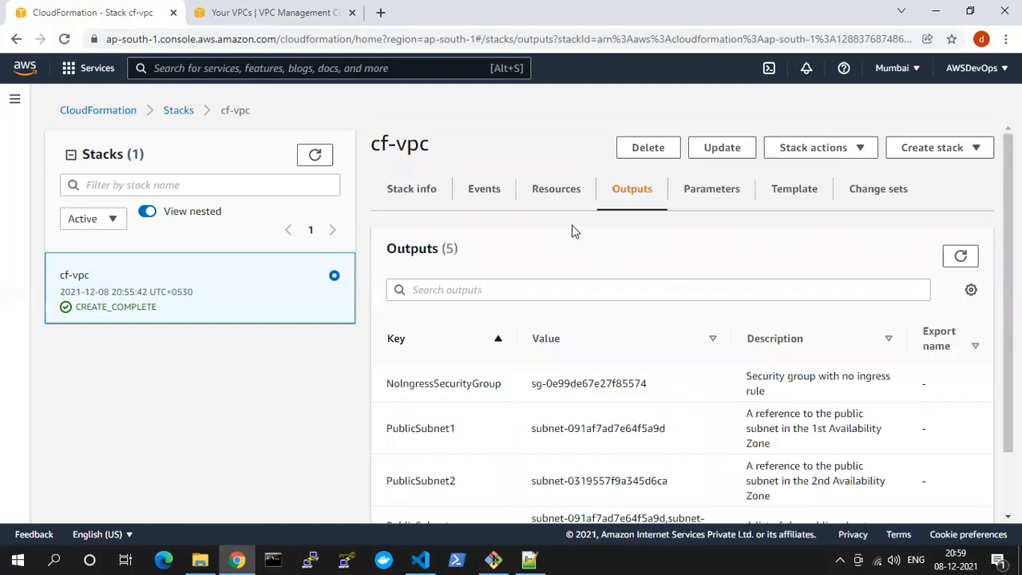
scroll(515, 327, down, 2)
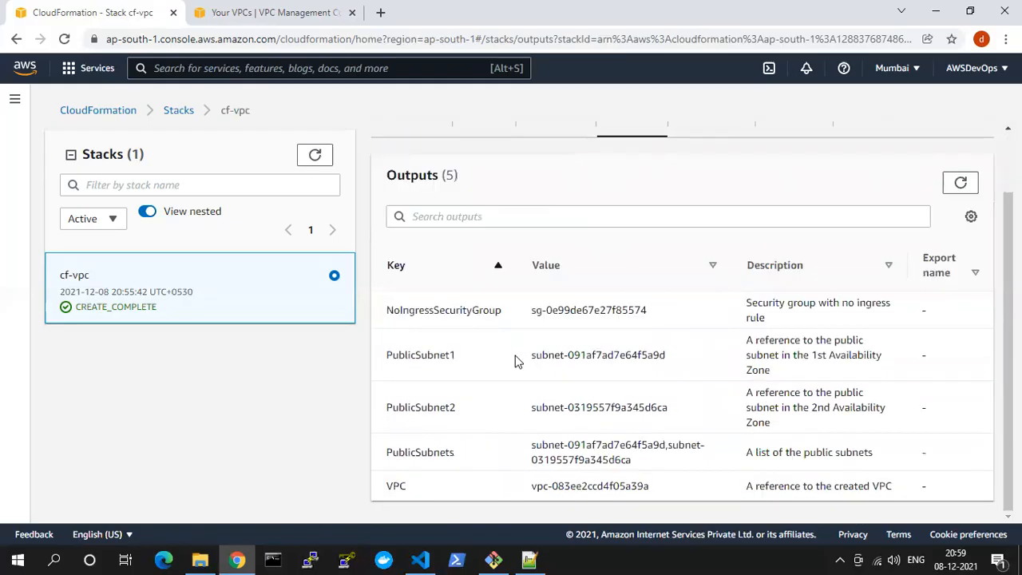
drag(392, 459, 461, 452)
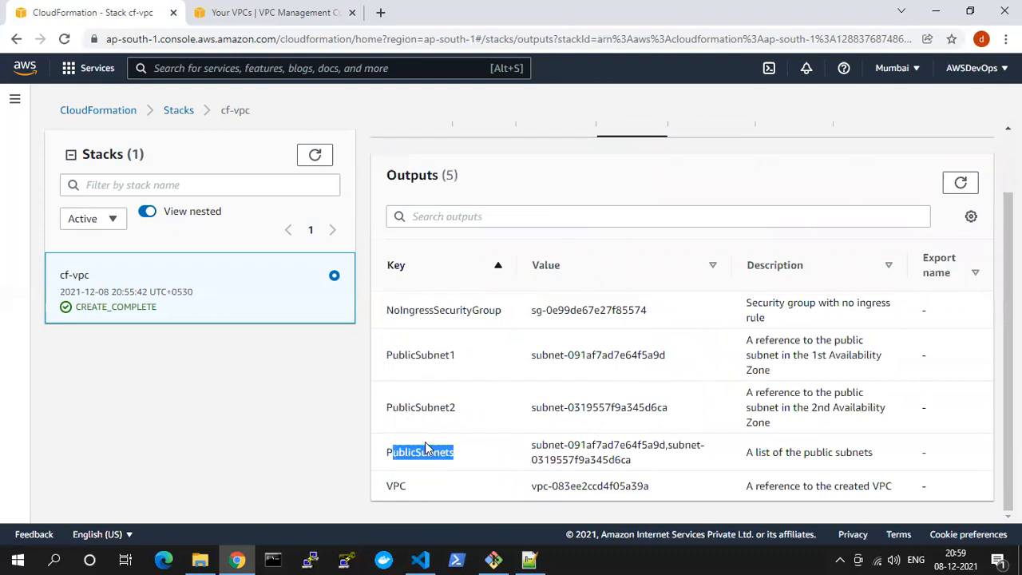
double_click(423, 449)
double_click(437, 313)
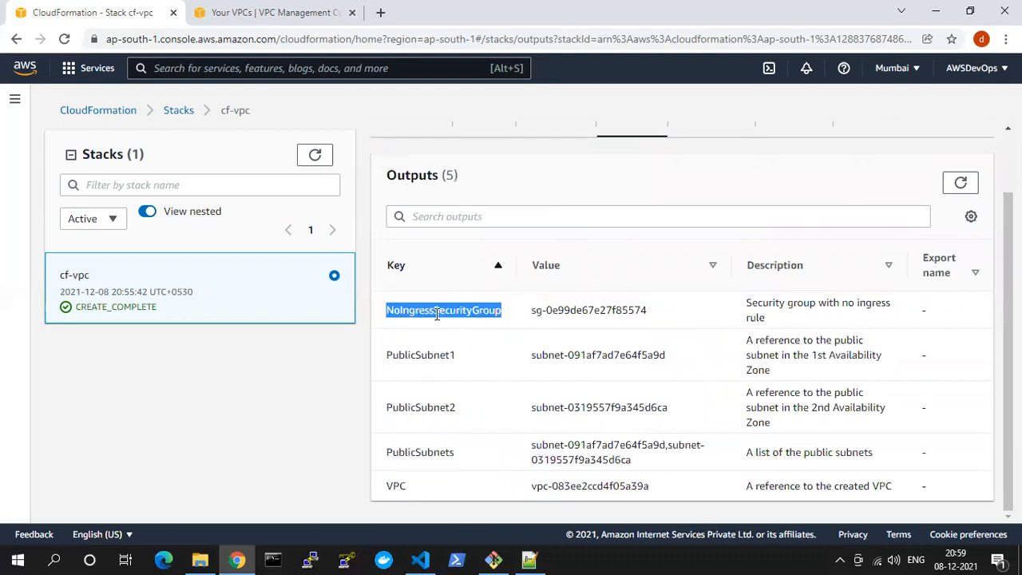
Switch to Visual Studio Code and go through each output definition in 1. VPC.yaml, from VPC to NoIngressSecurityGroup
key(alt+Tab)
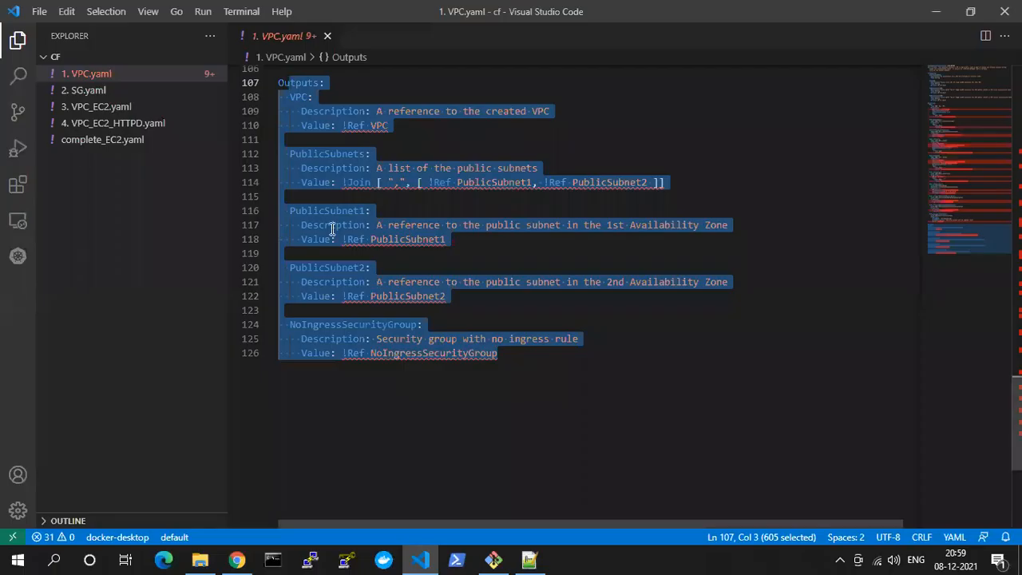
click(334, 113)
click(331, 157)
click(332, 239)
click(332, 295)
click(332, 339)
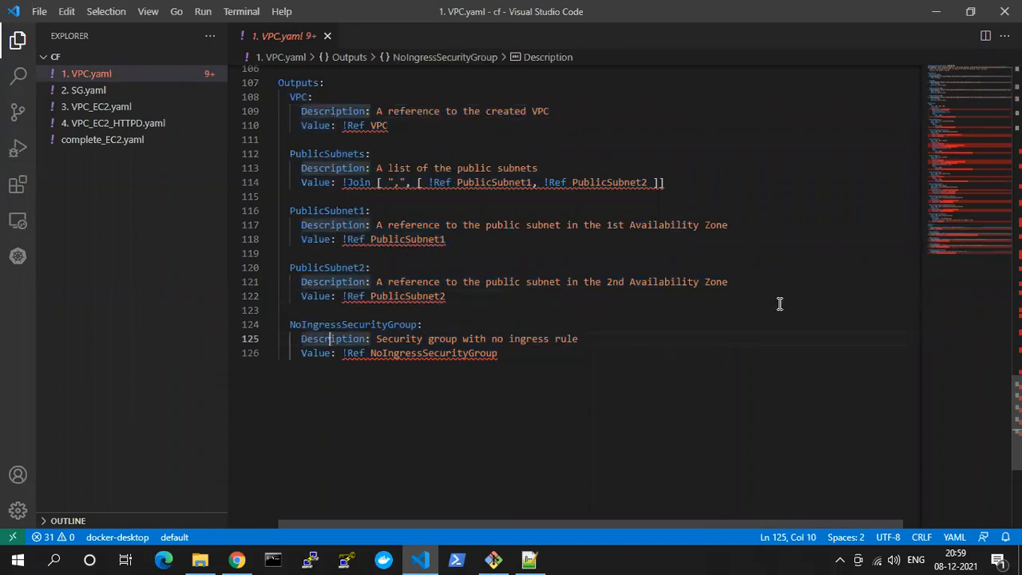
Return to the cf-vpc stack in CloudFormation and review its parameters and its template code
key(alt+Tab)
scroll(552, 284, up, 1)
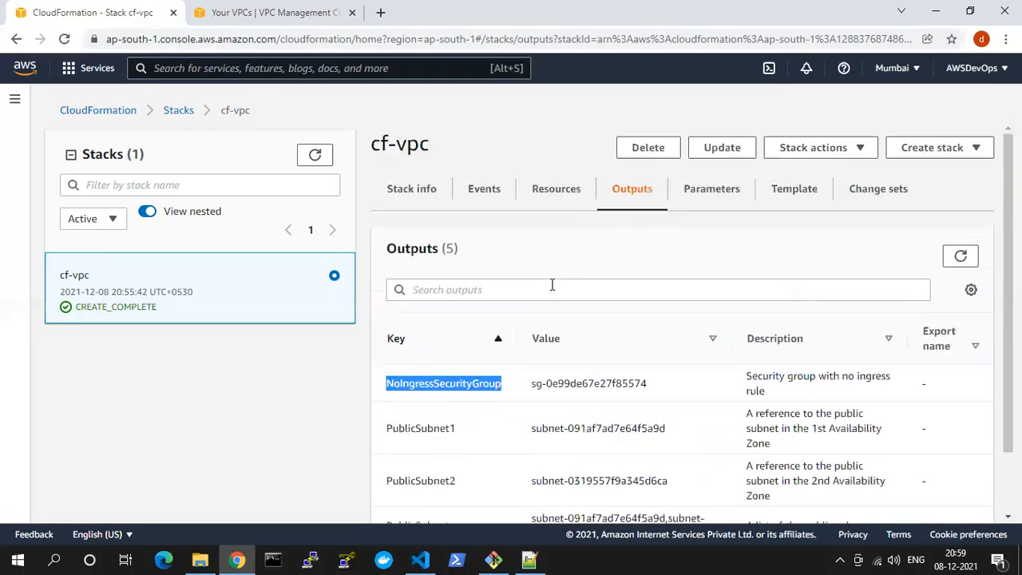
click(713, 187)
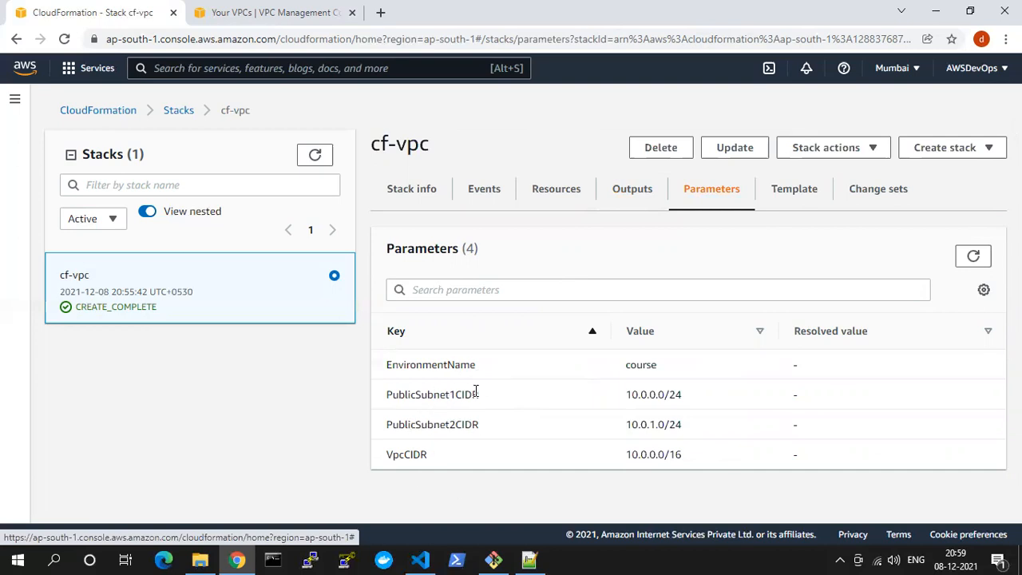
click(791, 189)
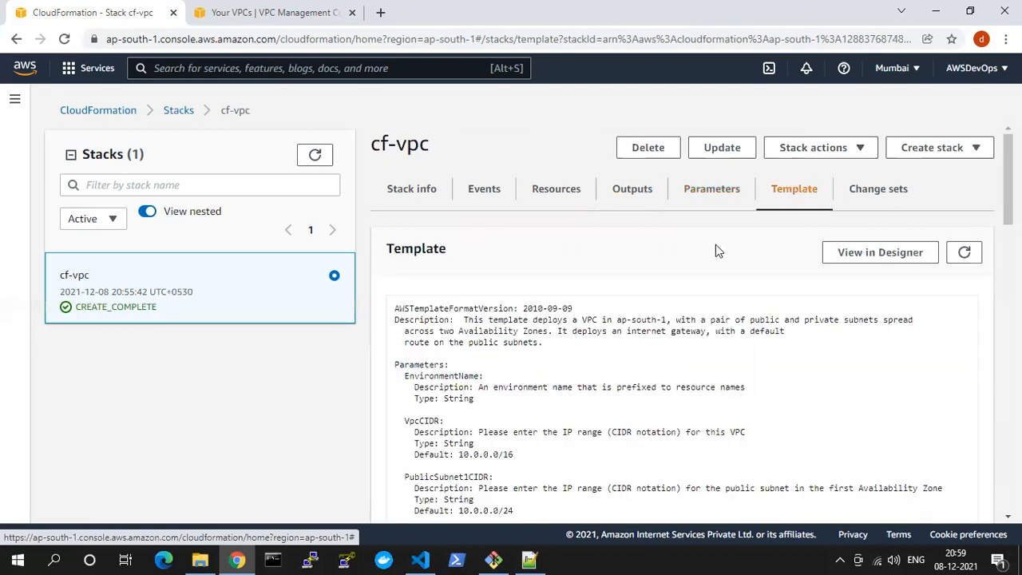
scroll(584, 387, down, 10)
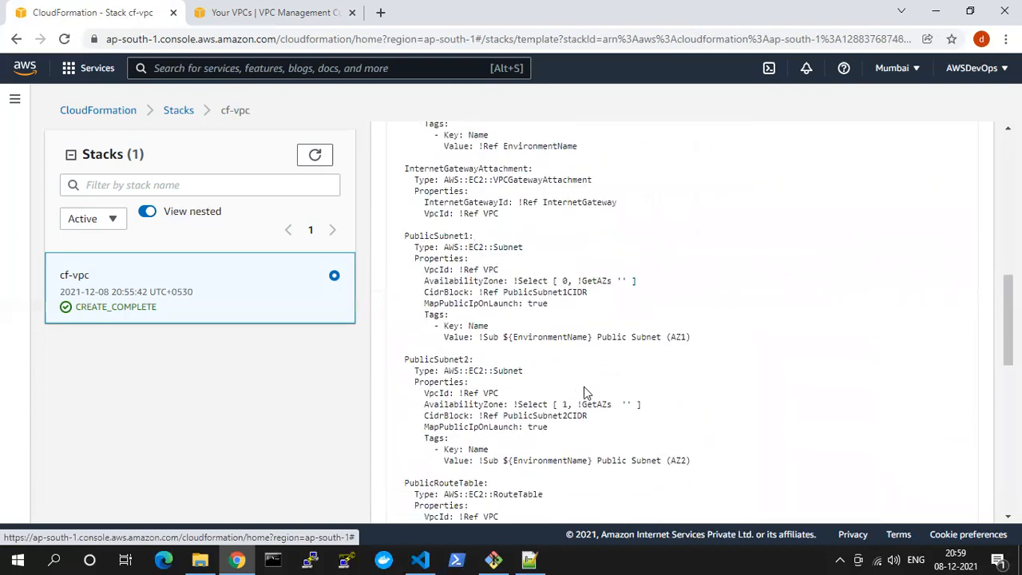
Review the rest of the cf-vpc template code, check the stack's change sets, and return to the template
scroll(584, 391, down, 5)
scroll(584, 386, up, 15)
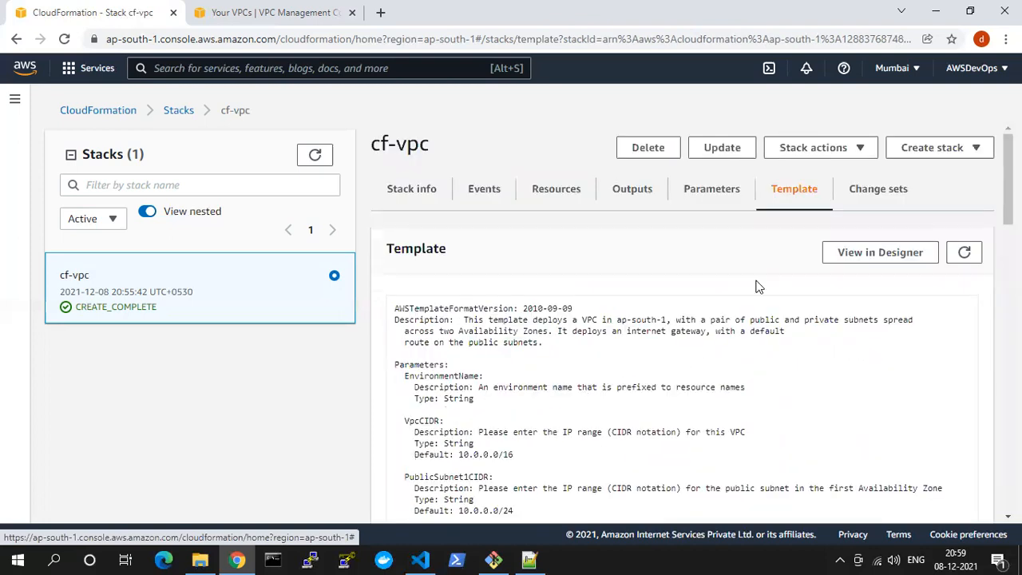
click(868, 197)
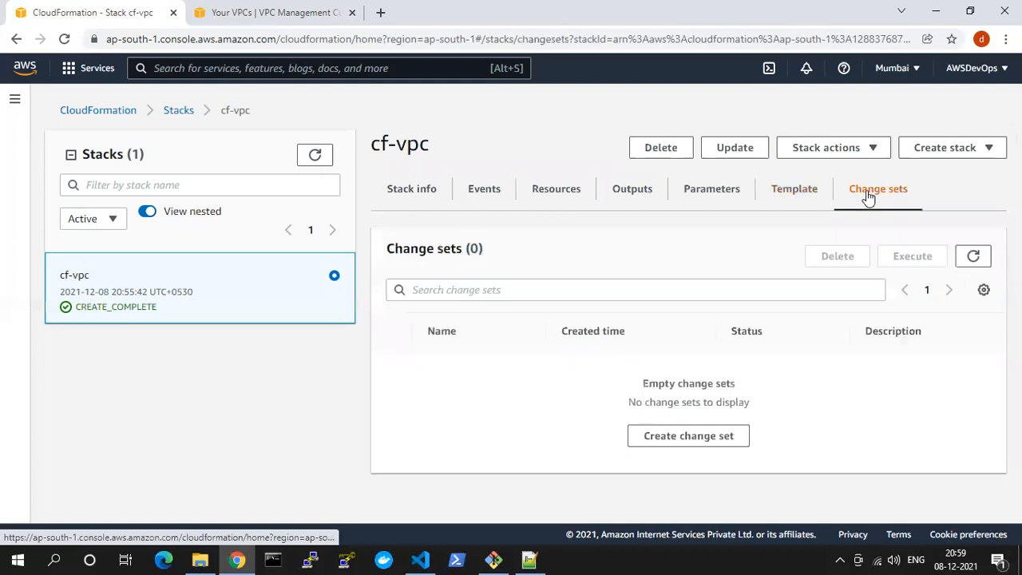
click(780, 198)
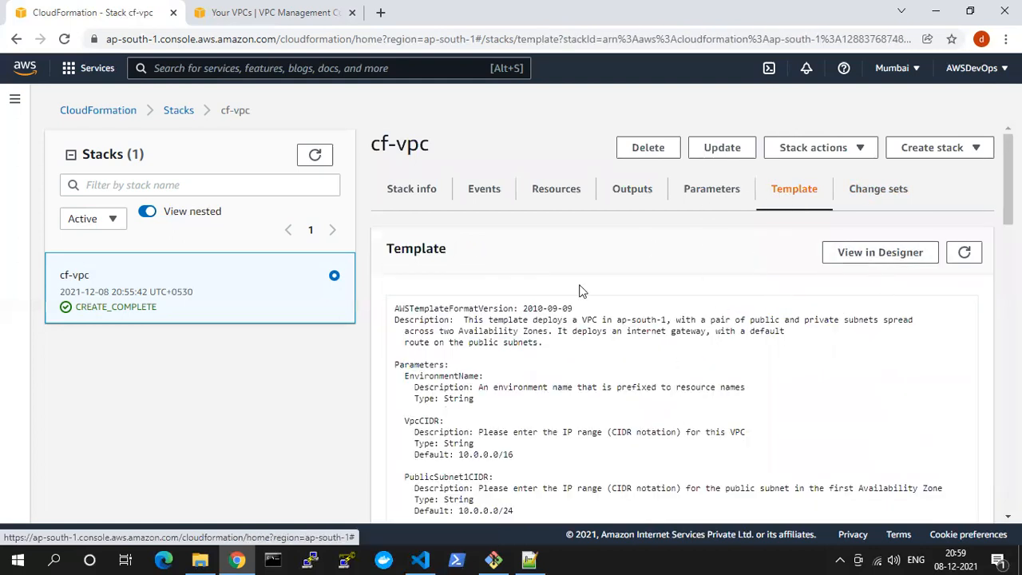
Open the stack's template in CloudFormation Designer and examine the VPC diagram with its public subnets and security group
click(876, 254)
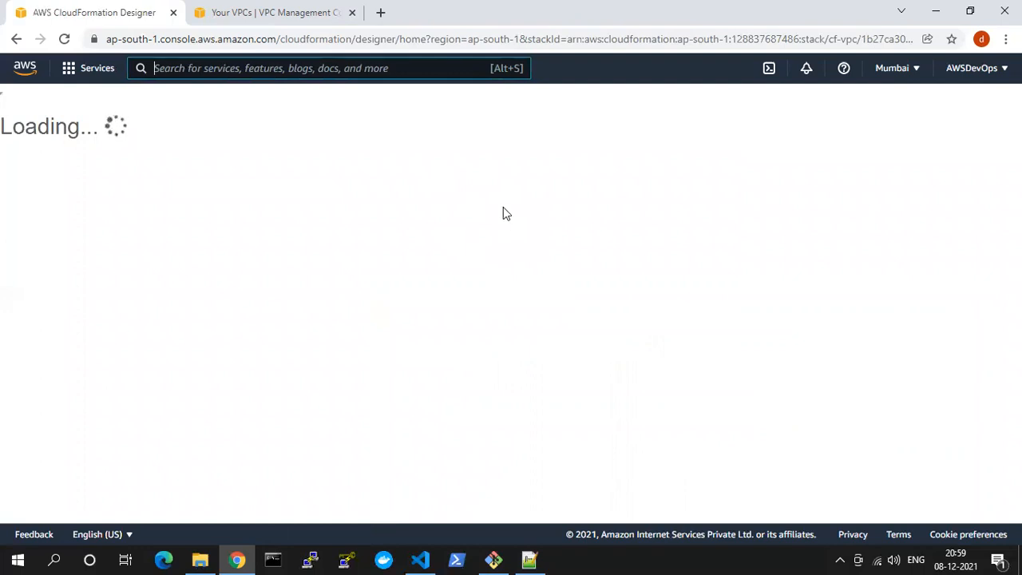
scroll(668, 206, up, 5)
drag(443, 197, 488, 299)
scroll(528, 257, down, 1)
scroll(527, 257, down, 2)
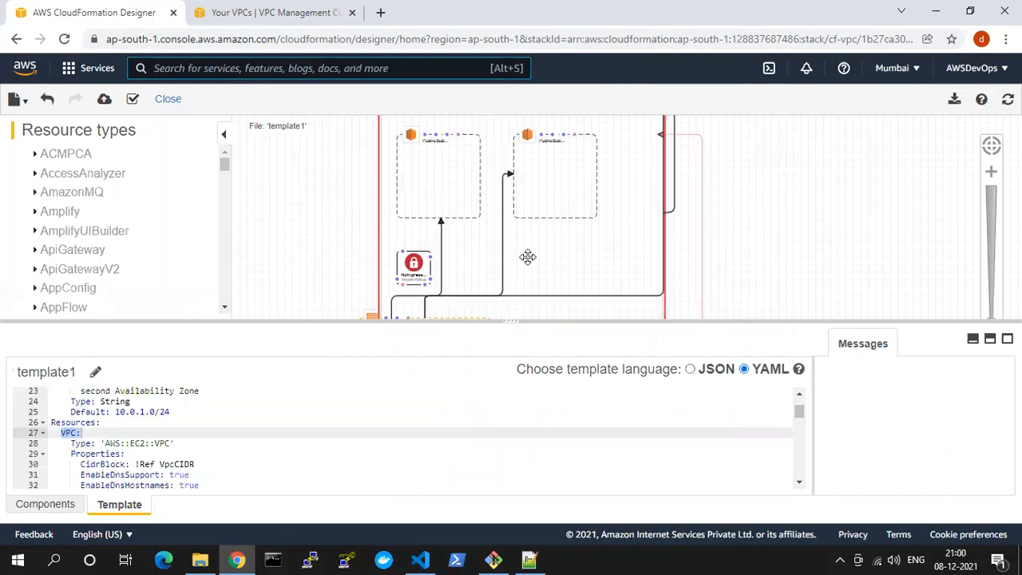
scroll(675, 221, down, 3)
scroll(703, 240, up, 6)
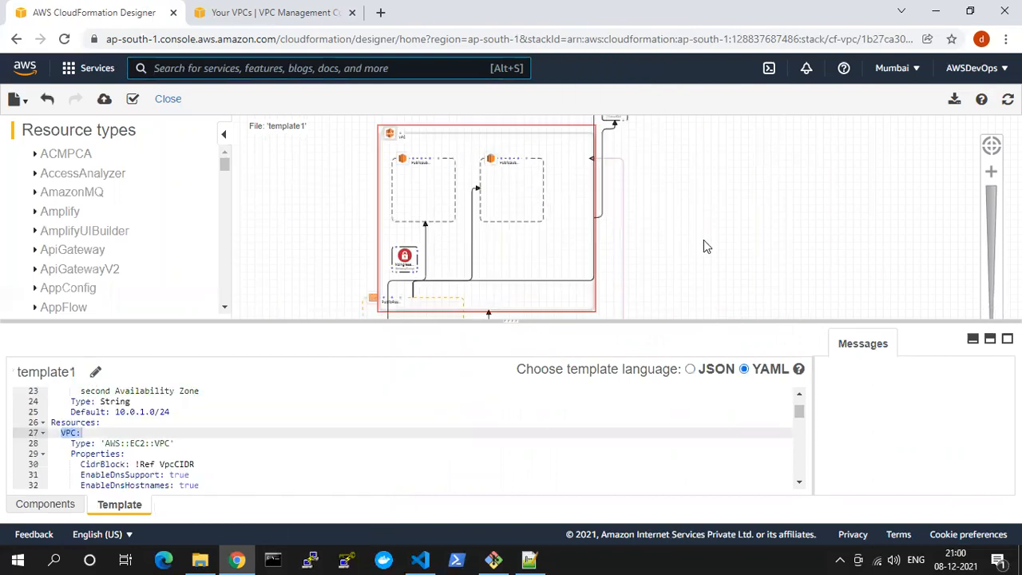
scroll(584, 242, down, 5)
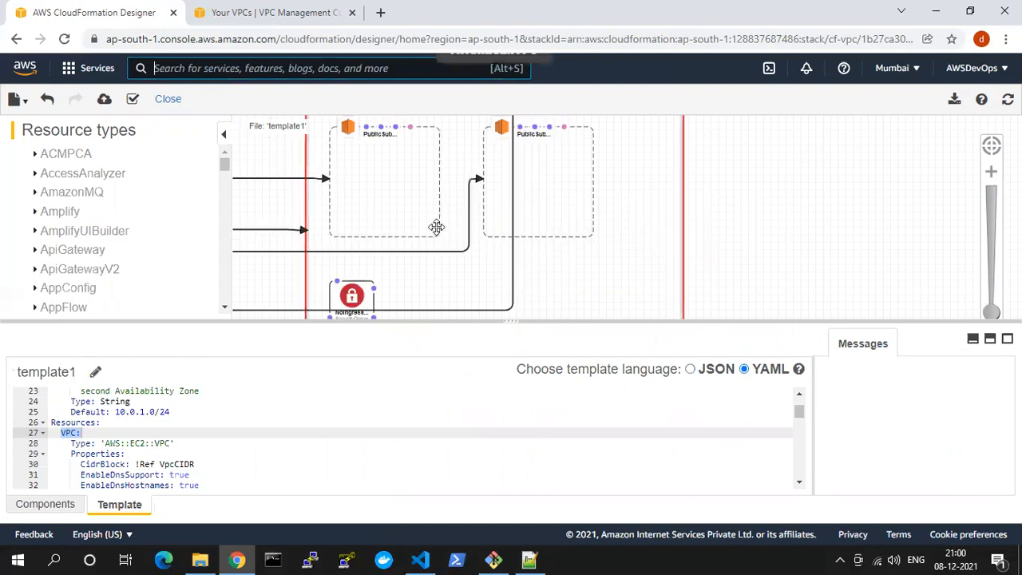
scroll(434, 226, up, 4)
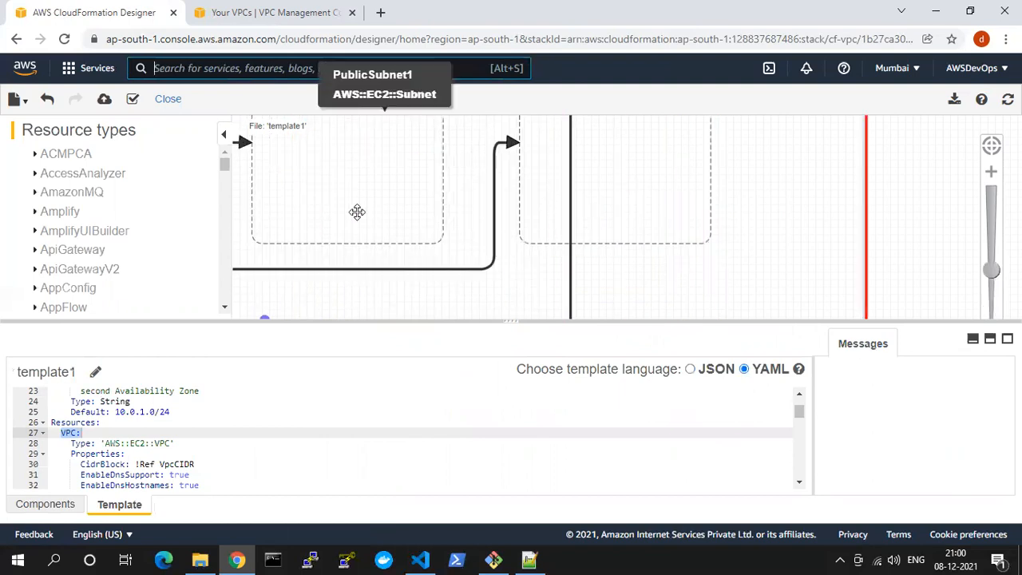
Inspect the VPC container and the overall diagram, and leave Designer without saving to return to the cf-vpc stack
click(461, 258)
drag(790, 197, 787, 298)
drag(796, 179, 833, 338)
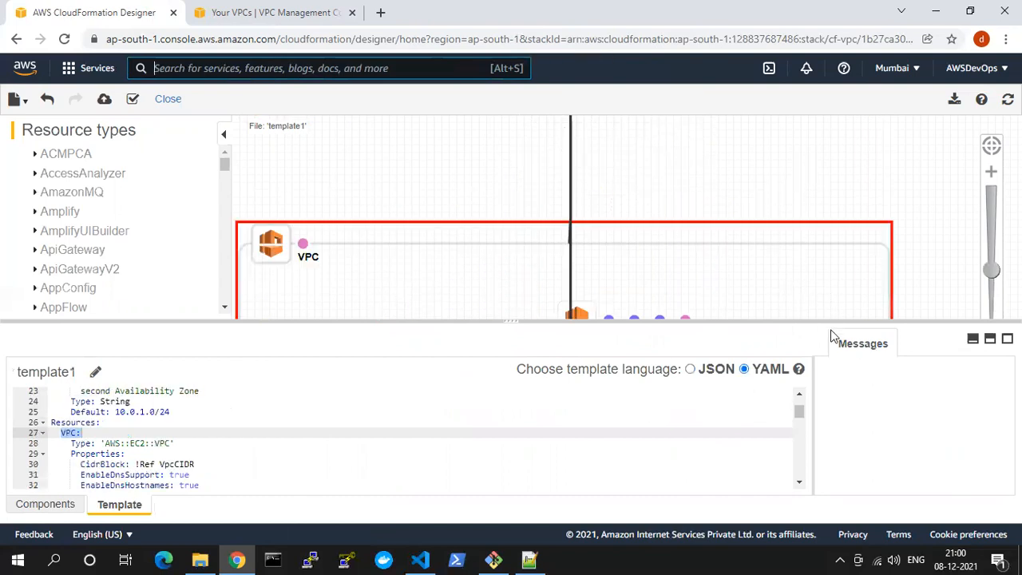
scroll(331, 256, down, 1)
scroll(331, 256, down, 6)
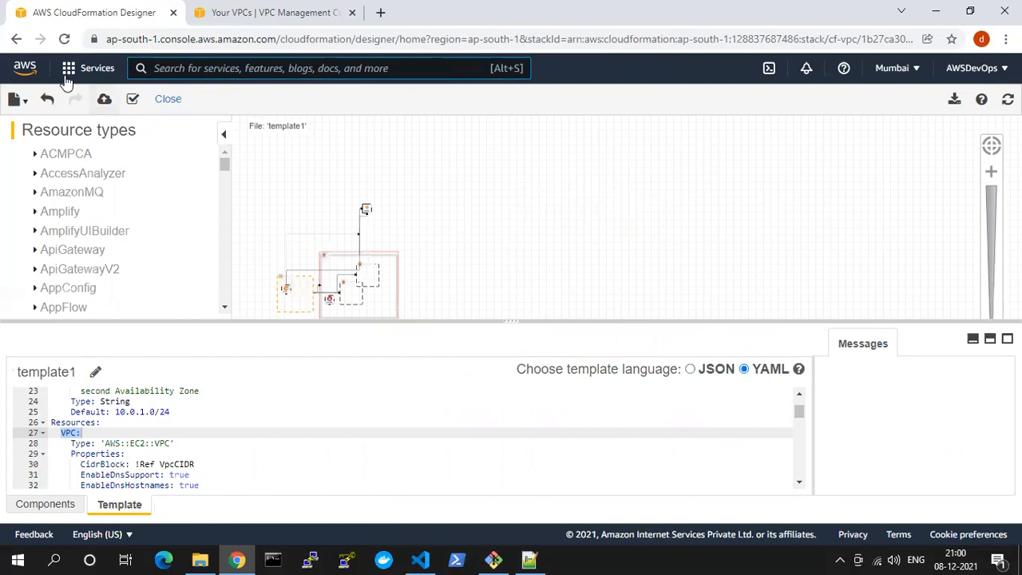
click(16, 39)
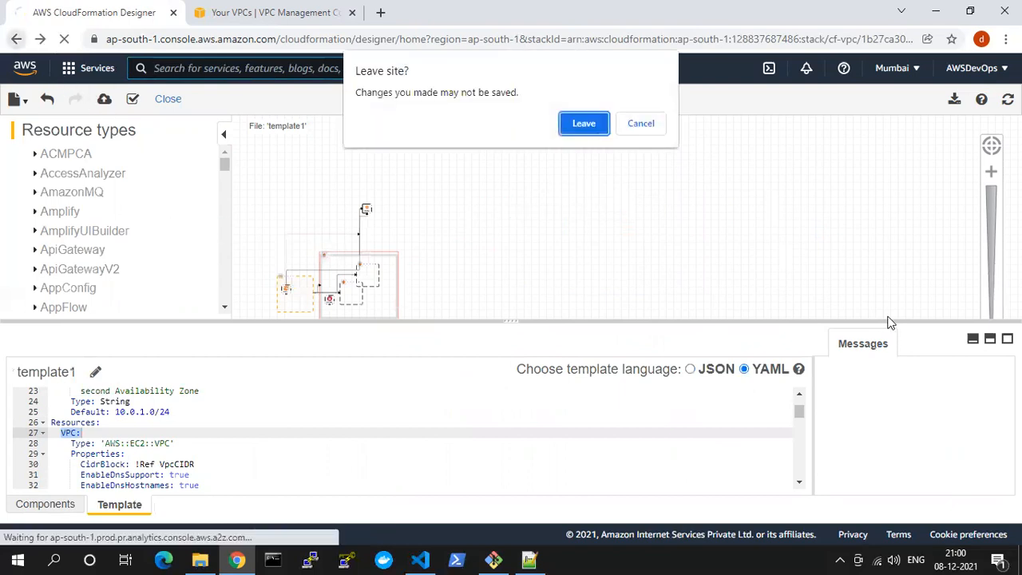
click(599, 125)
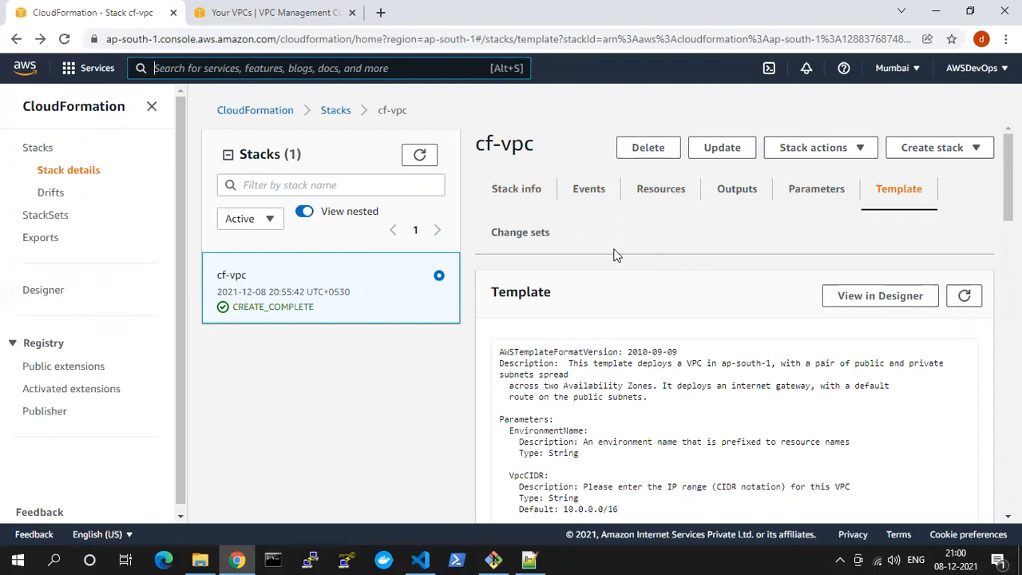
Delete the cf-vpc stack, confirming the deletion, and switch to the Your VPCs list in the VPC console
click(652, 153)
click(679, 349)
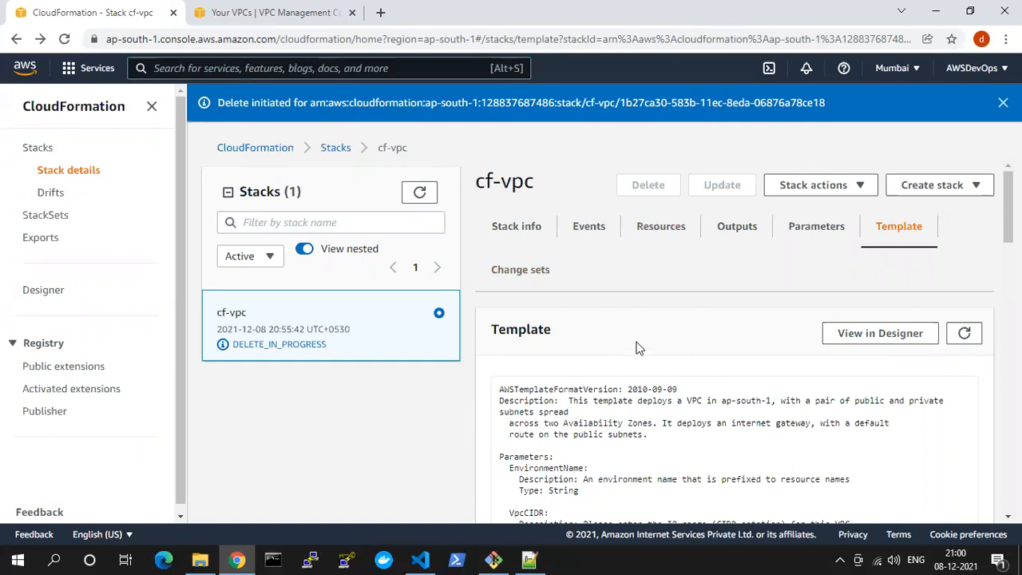
click(262, 12)
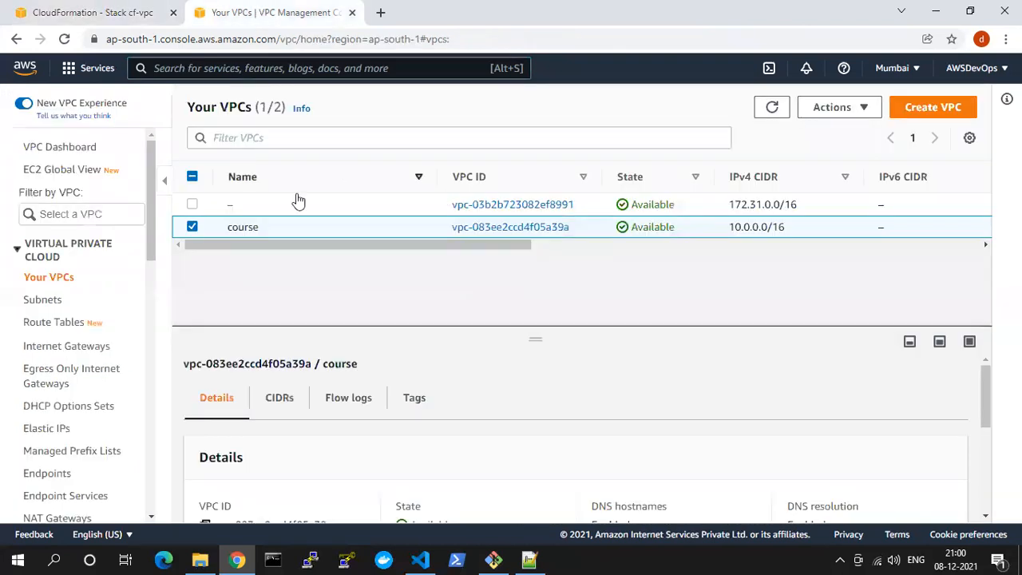
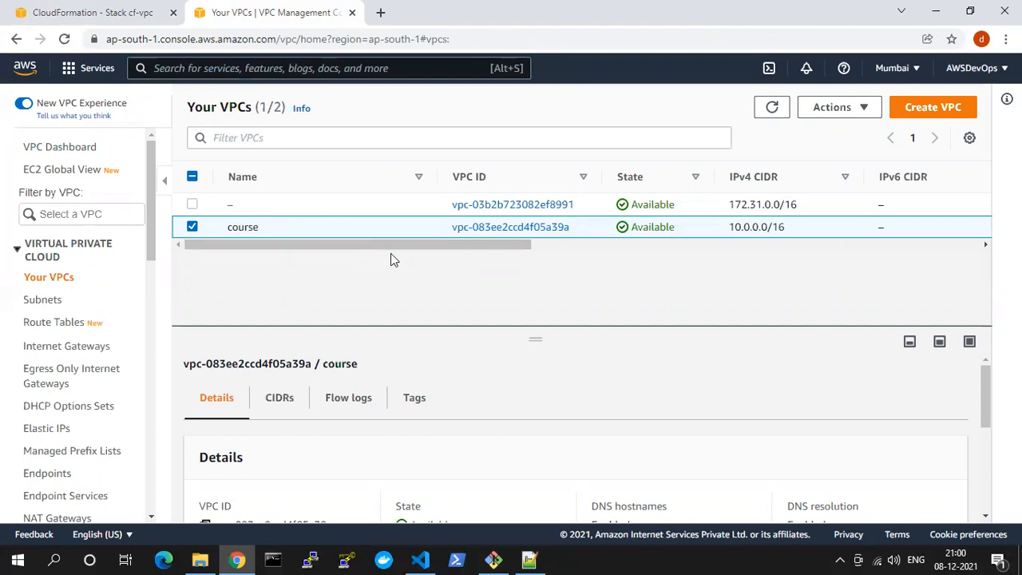
Check the Your VPCs list, switch to the cf-vpc stack in CloudFormation, and go through its deletion events
scroll(395, 251, right, 3)
scroll(324, 229, left, 3)
click(110, 9)
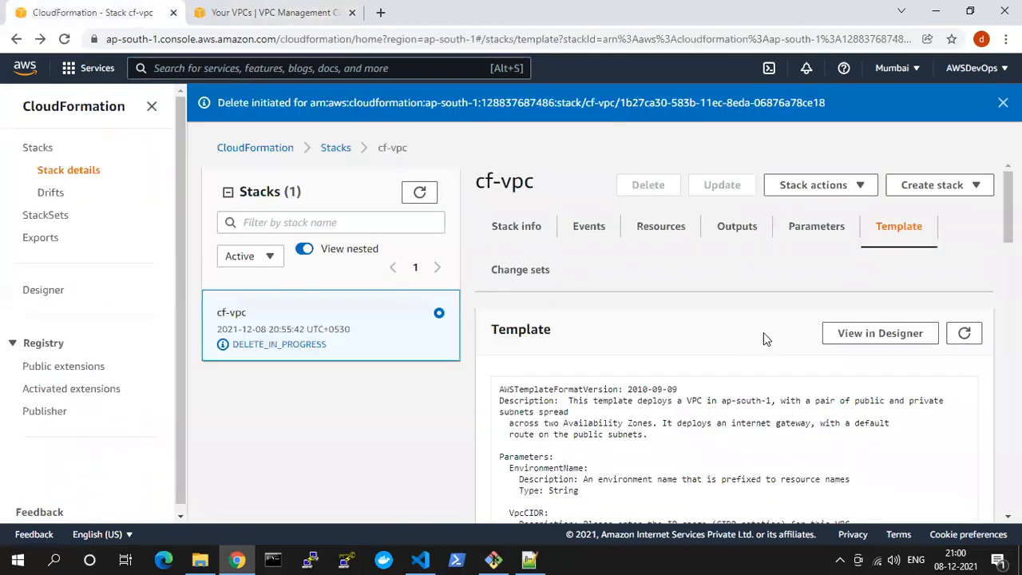
click(590, 227)
scroll(737, 335, down, 2)
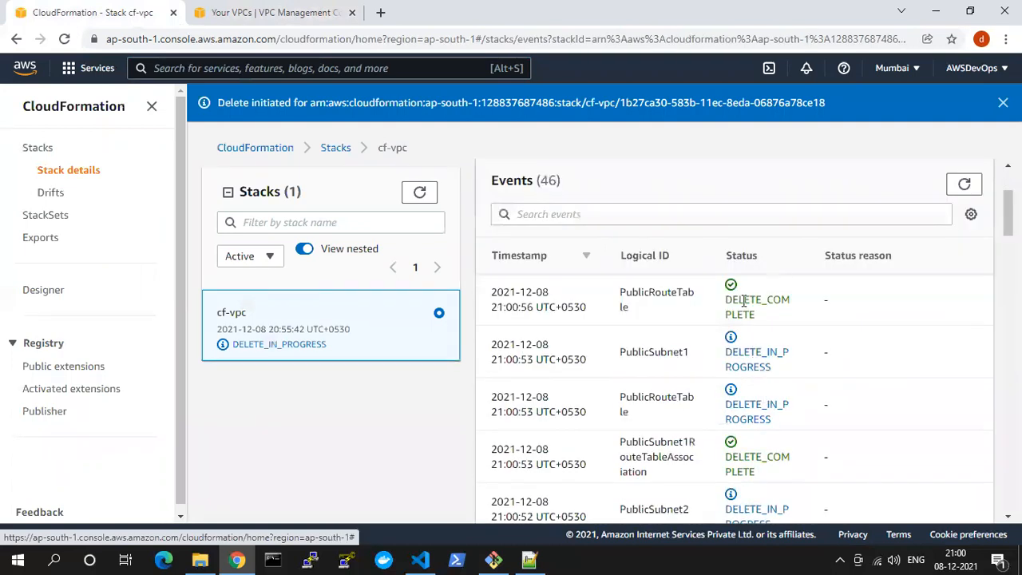
scroll(728, 406, down, 1)
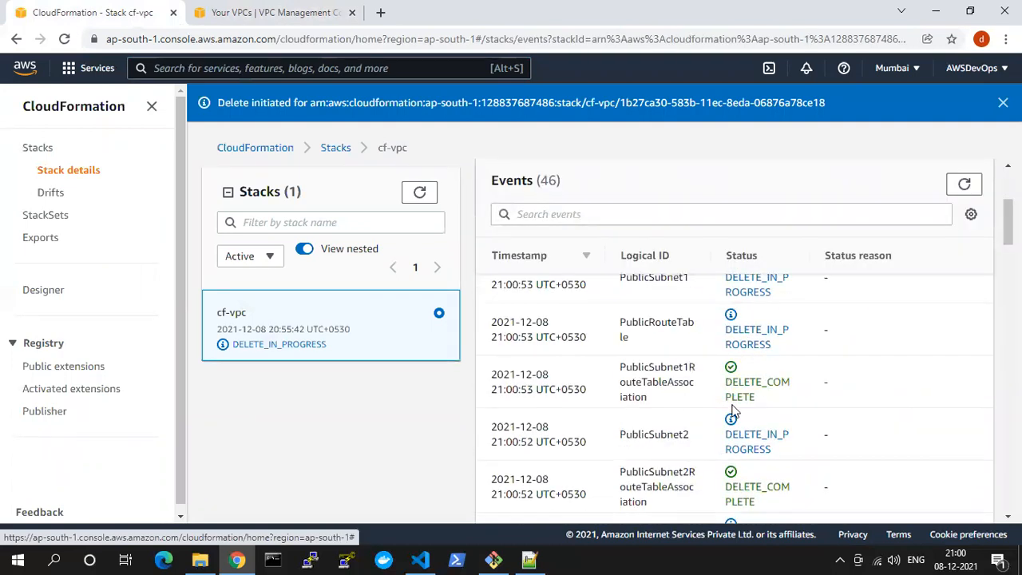
scroll(734, 412, down, 1)
Examine the deletion events for the subnet route table associations, DefaultPublicRoute and NoIngressSecurityGroup
double_click(643, 303)
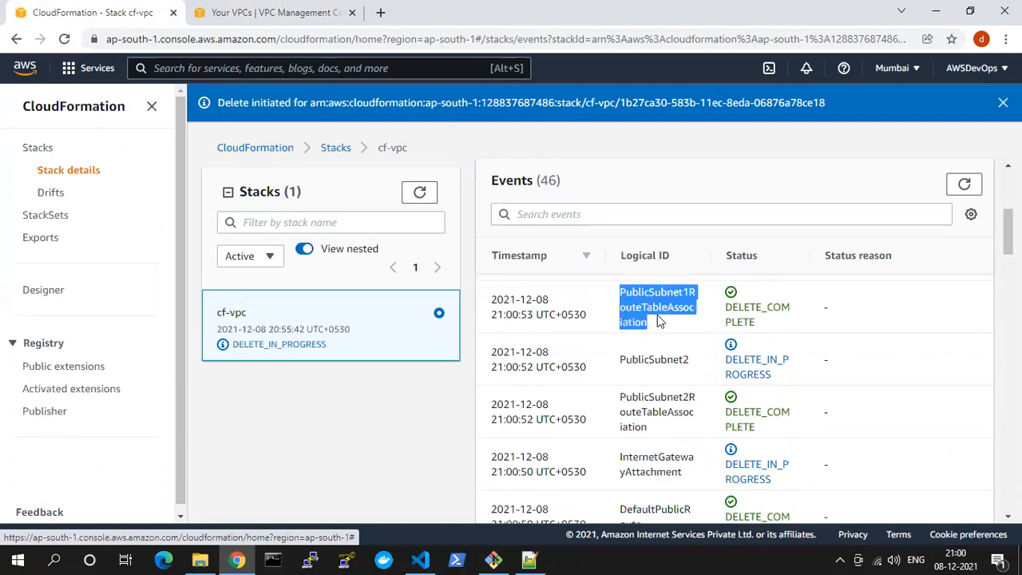
drag(638, 399, 670, 451)
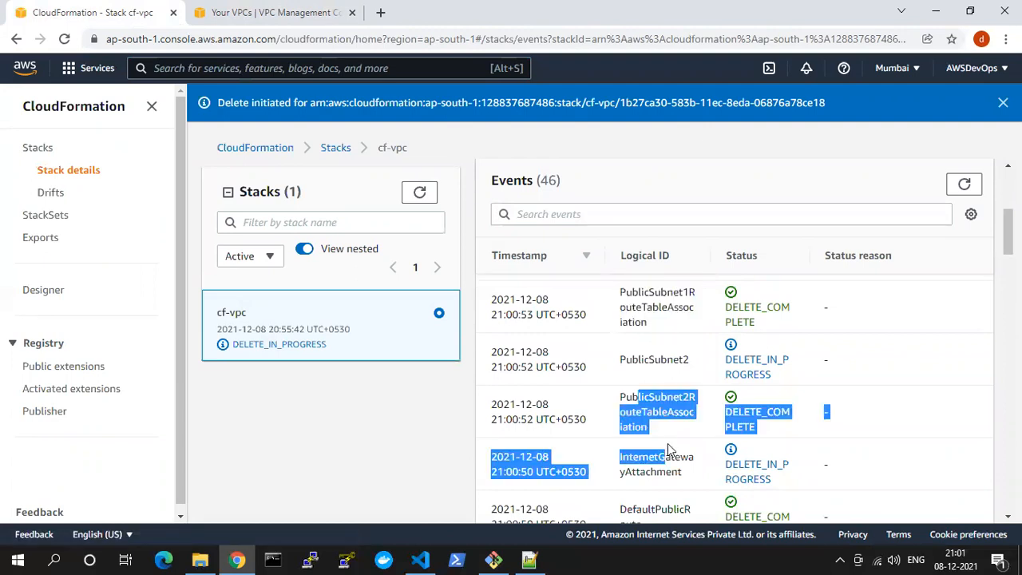
scroll(669, 440, down, 2)
drag(636, 359, 642, 373)
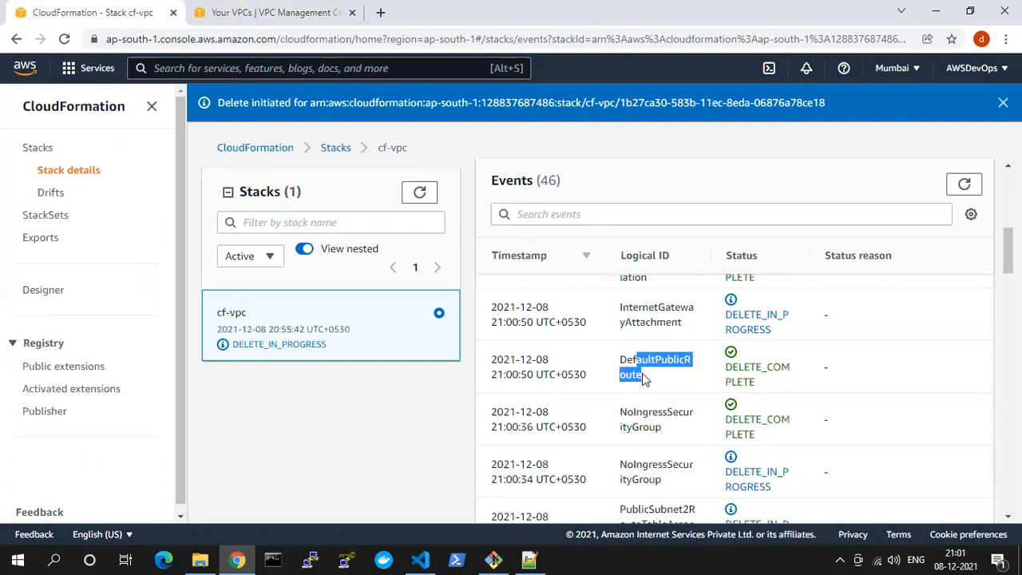
scroll(644, 373, down, 1)
drag(641, 337, 644, 366)
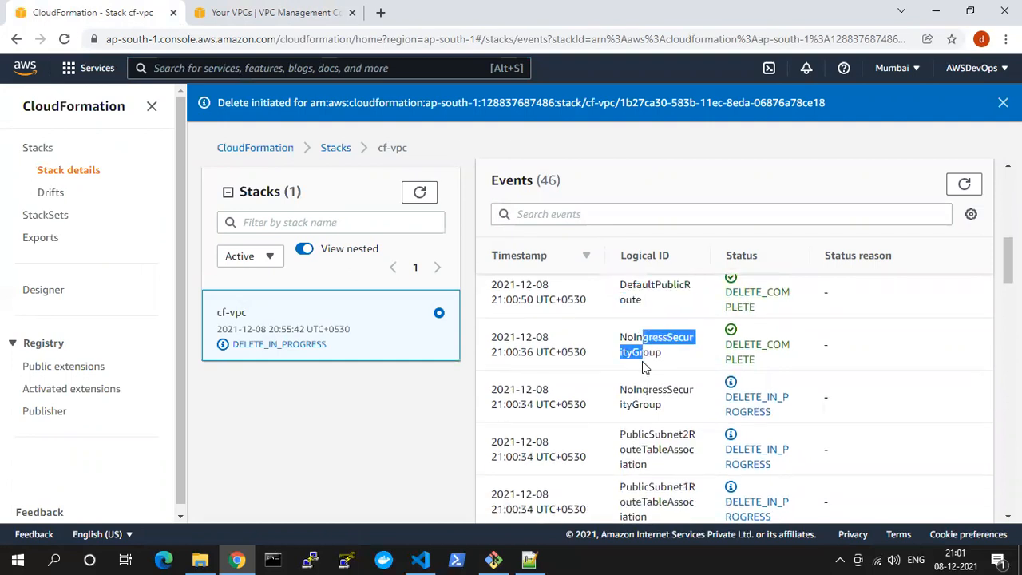
Refresh the stack's event list and check the latest deletion events for VPC, PublicSubnet1 and InternetGateway
scroll(655, 369, up, 5)
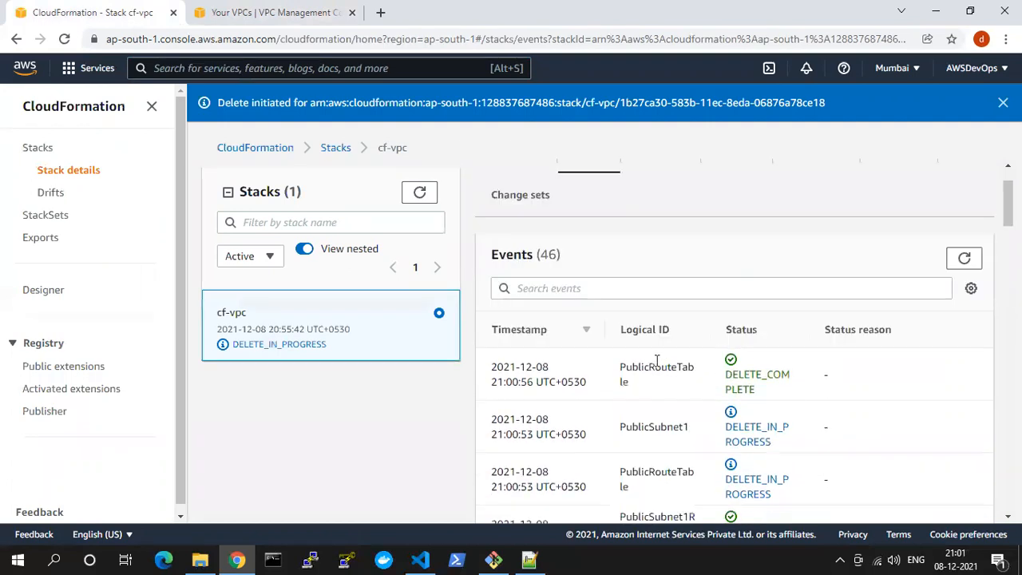
drag(644, 383, 640, 366)
click(964, 258)
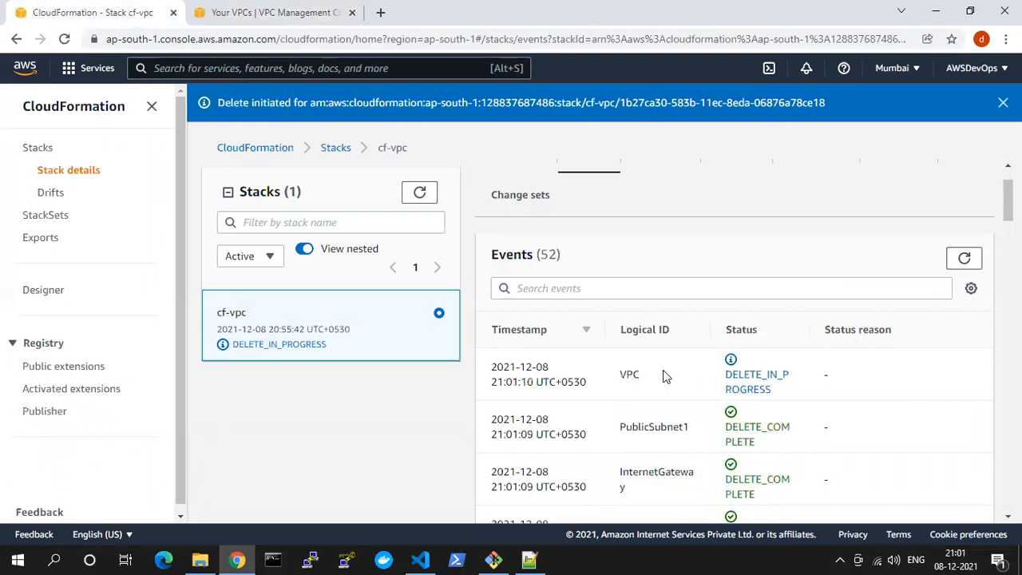
drag(626, 374, 707, 372)
drag(784, 396, 728, 378)
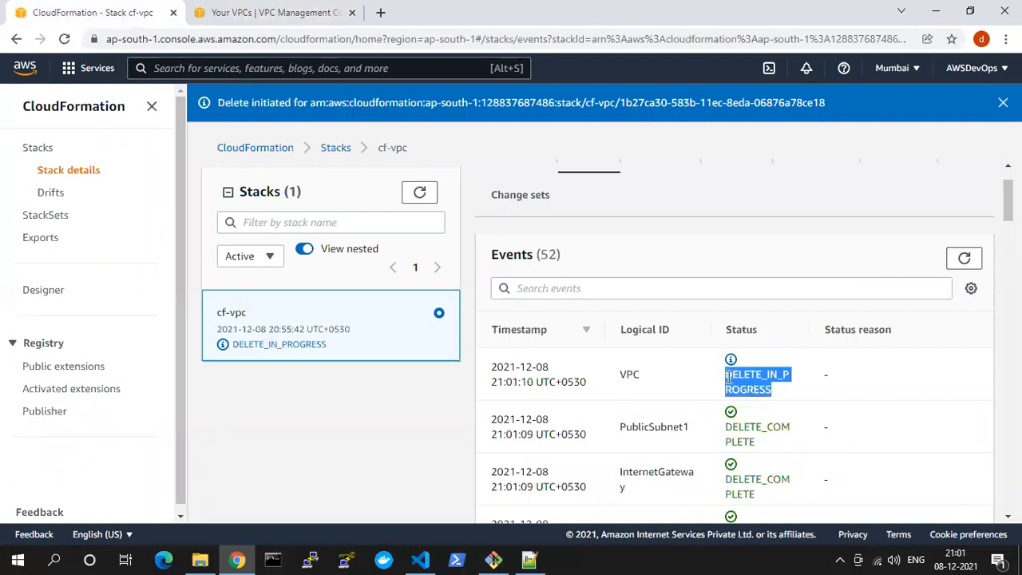
drag(639, 427, 683, 437)
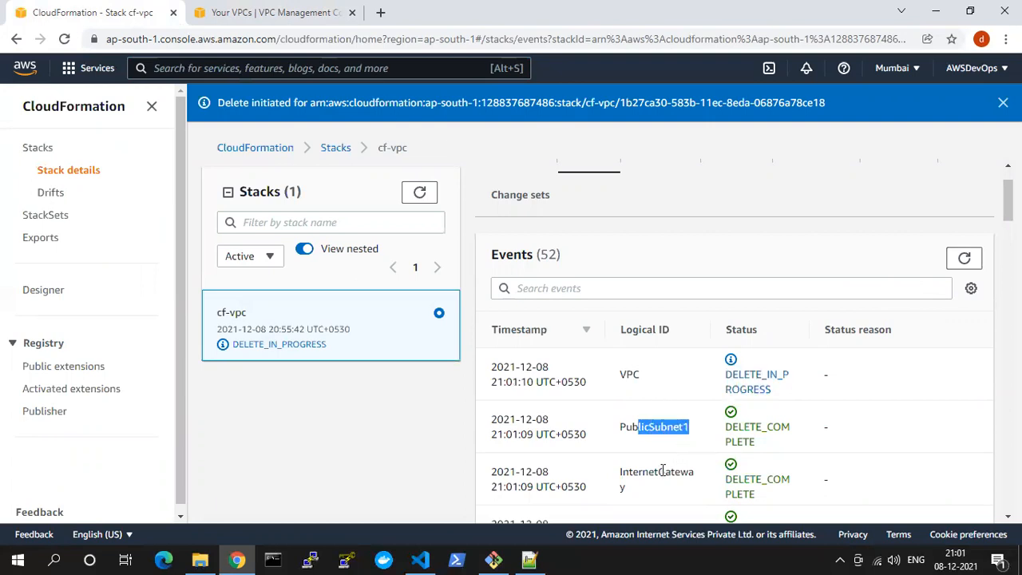
drag(659, 490, 648, 472)
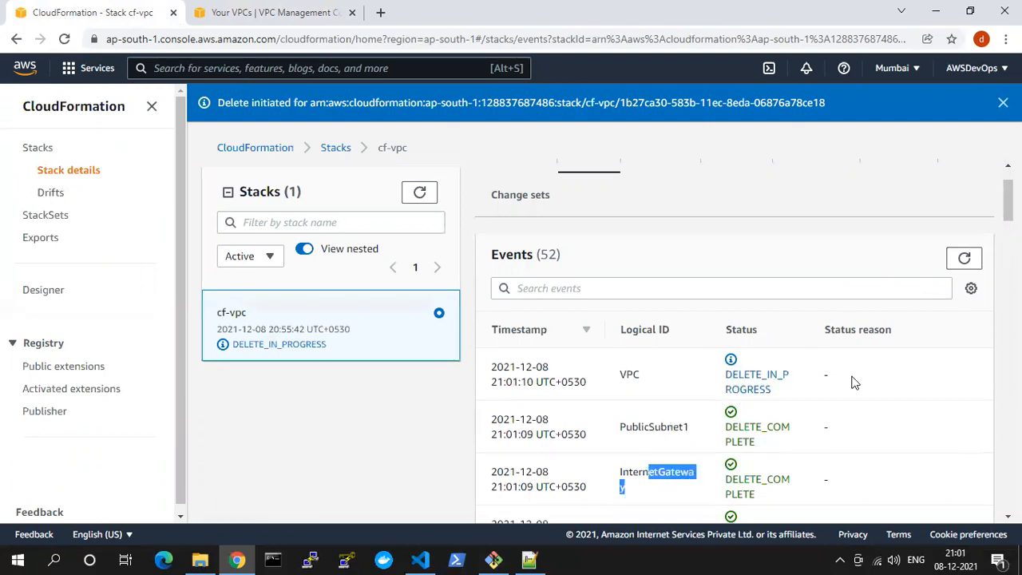
Keep refreshing the cf-vpc event list to follow the VPC's deletion
click(964, 260)
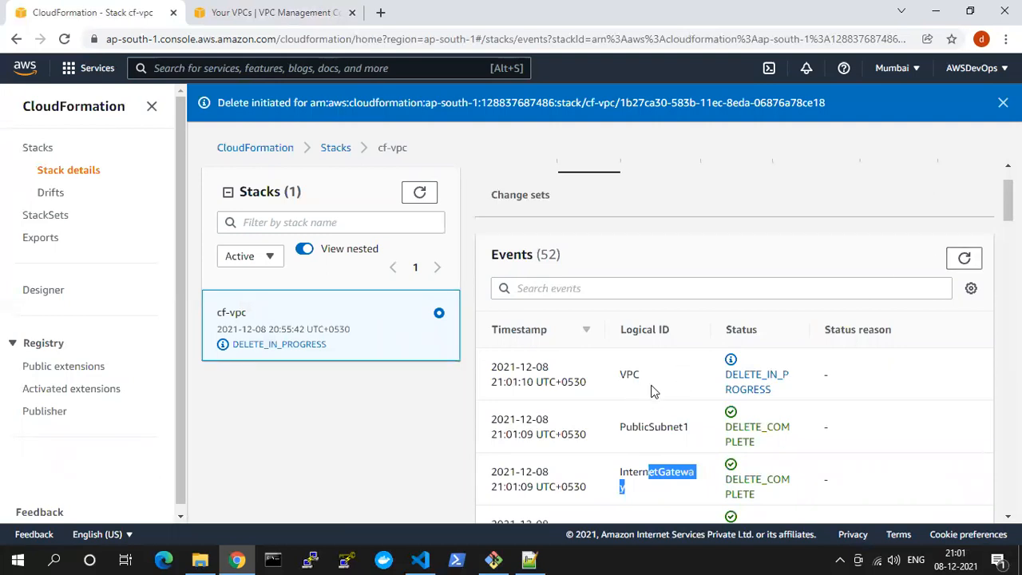
click(652, 391)
click(970, 263)
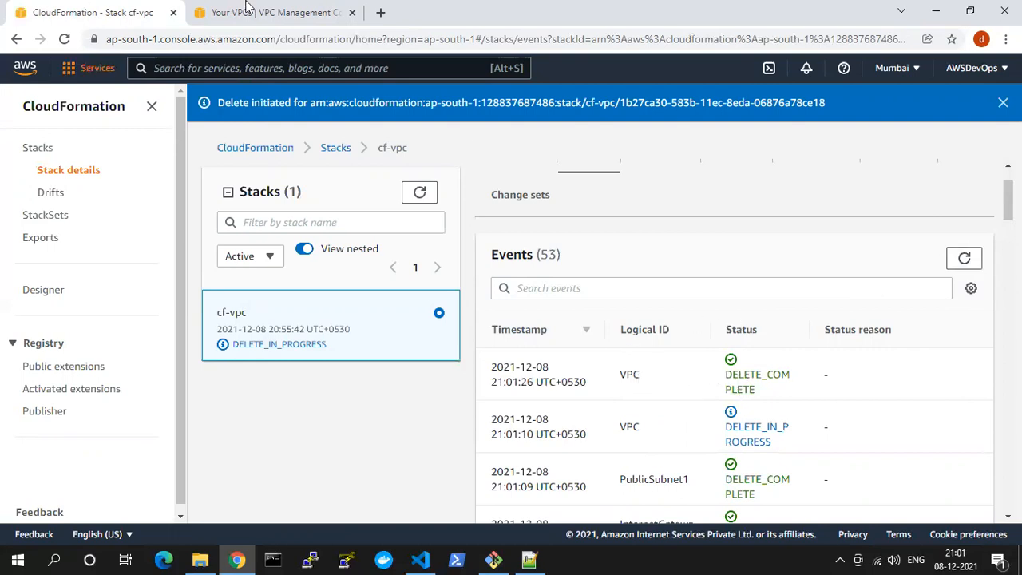
Switch to the VPC console, refresh the VPC list, and check the subnets and internet gateways for leftover stack resources
click(272, 8)
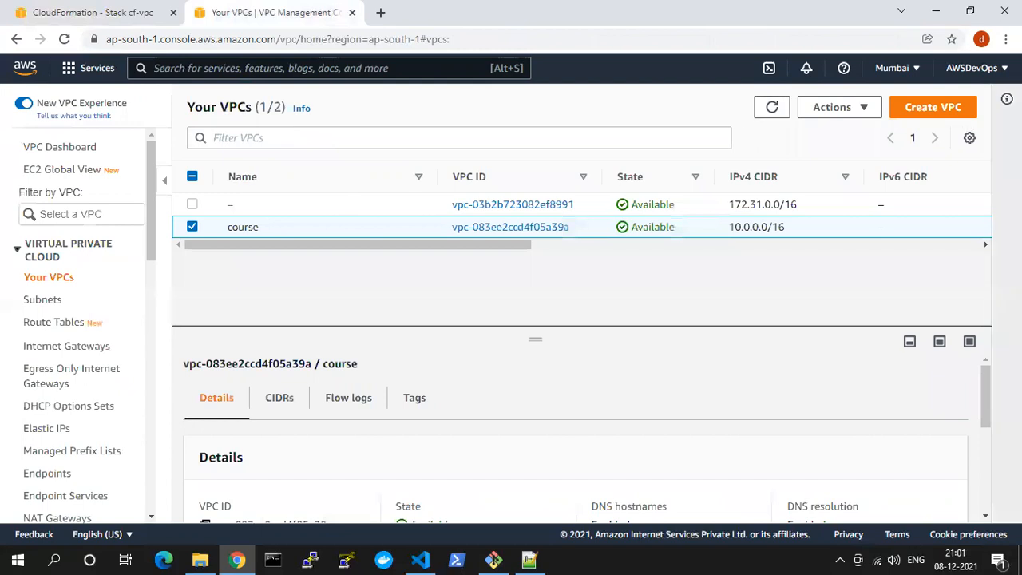
click(763, 110)
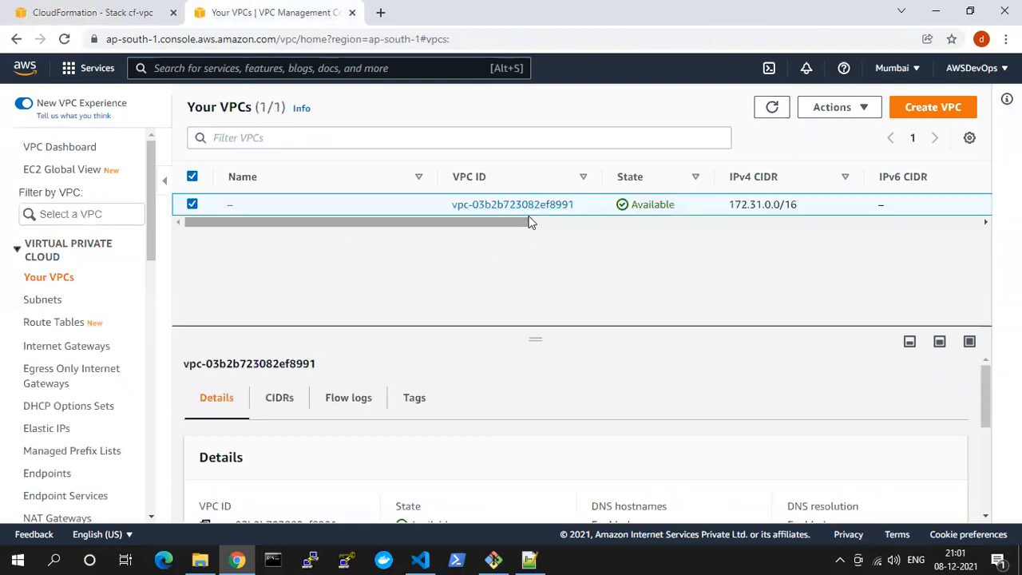
click(42, 301)
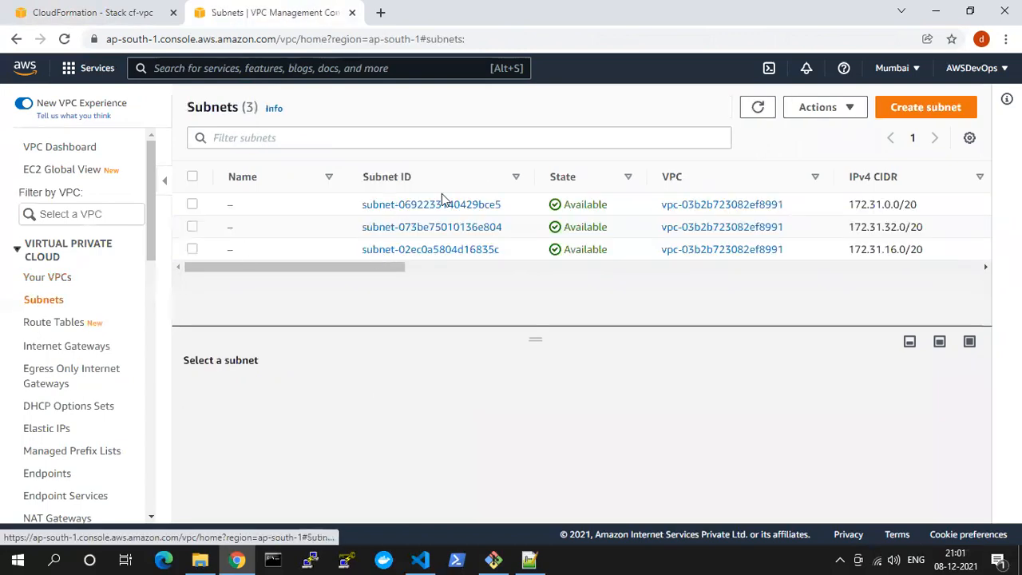
click(51, 346)
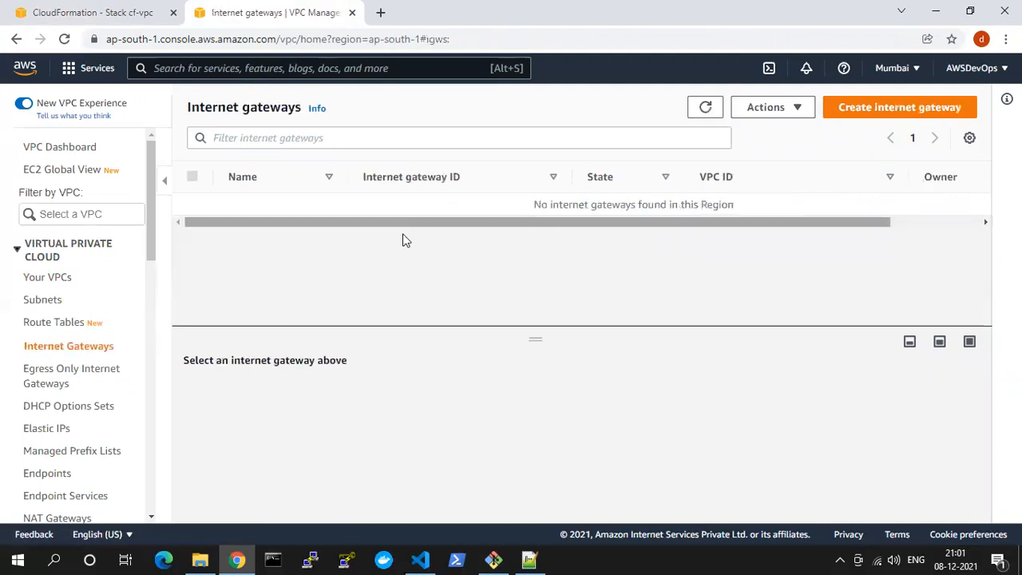
Open and refresh the security groups list to check for leftovers, and return to Your VPCs
scroll(75, 450, down, 3)
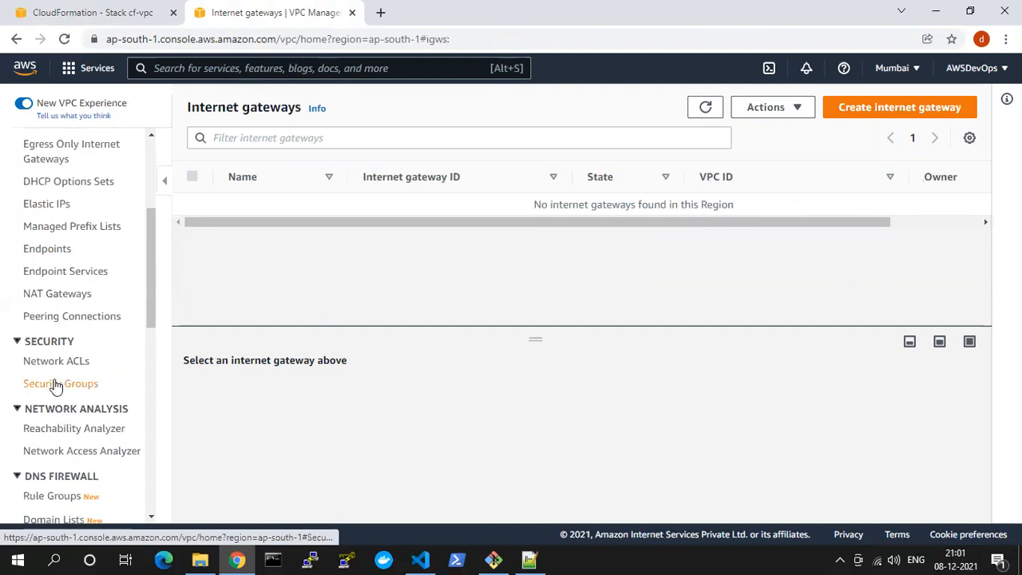
click(53, 383)
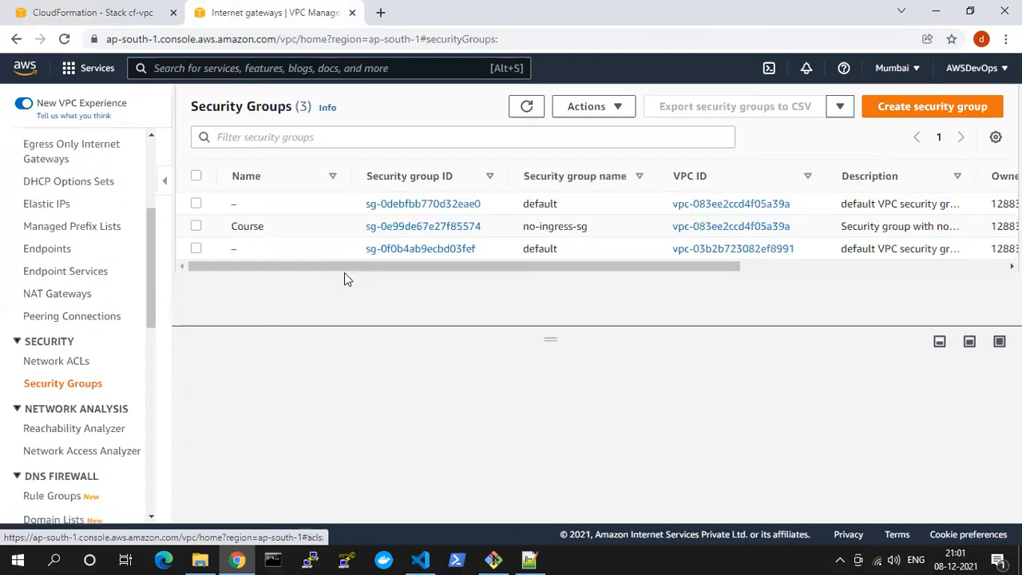
click(537, 110)
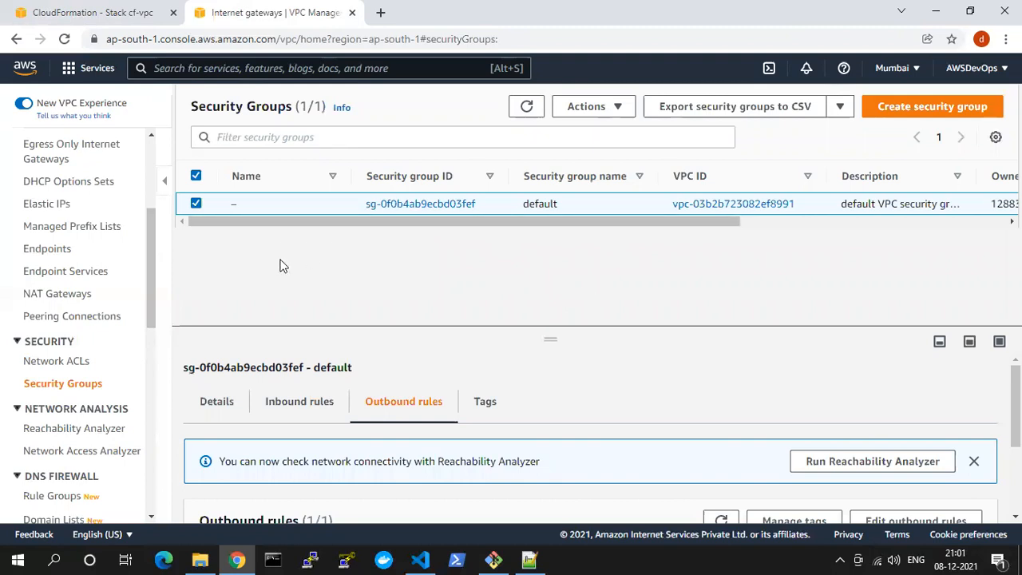
scroll(100, 229, up, 3)
scroll(96, 229, up, 1)
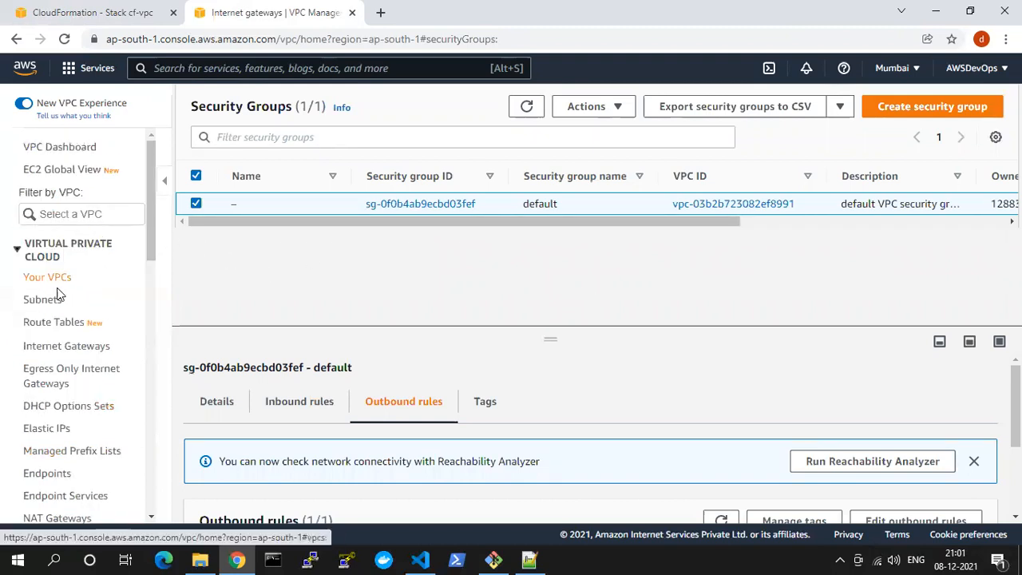
click(44, 278)
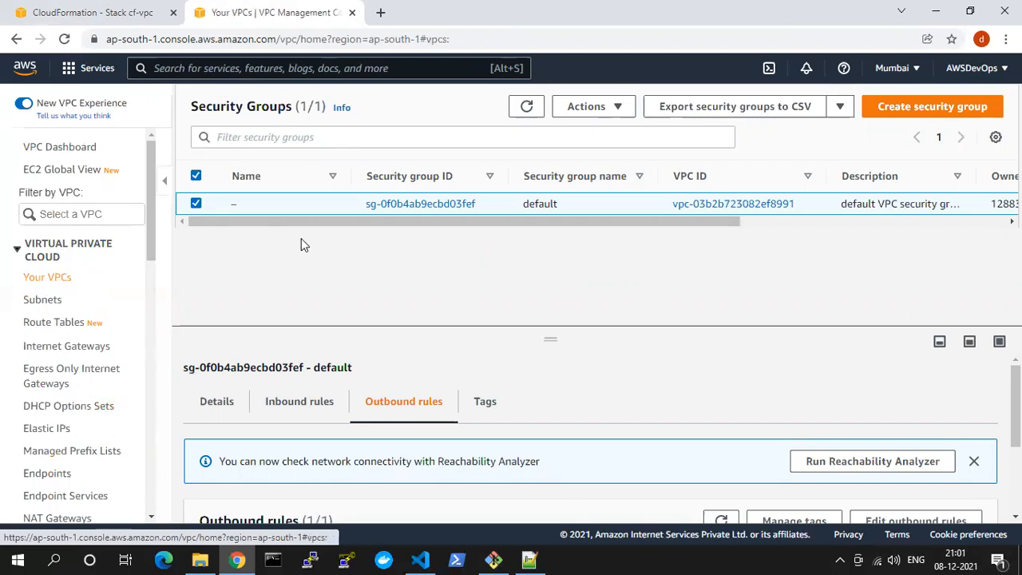
Switch to Visual Studio Code, look at 2. SG.yaml, and return to the security group section of 1. VPC.yaml
click(420, 560)
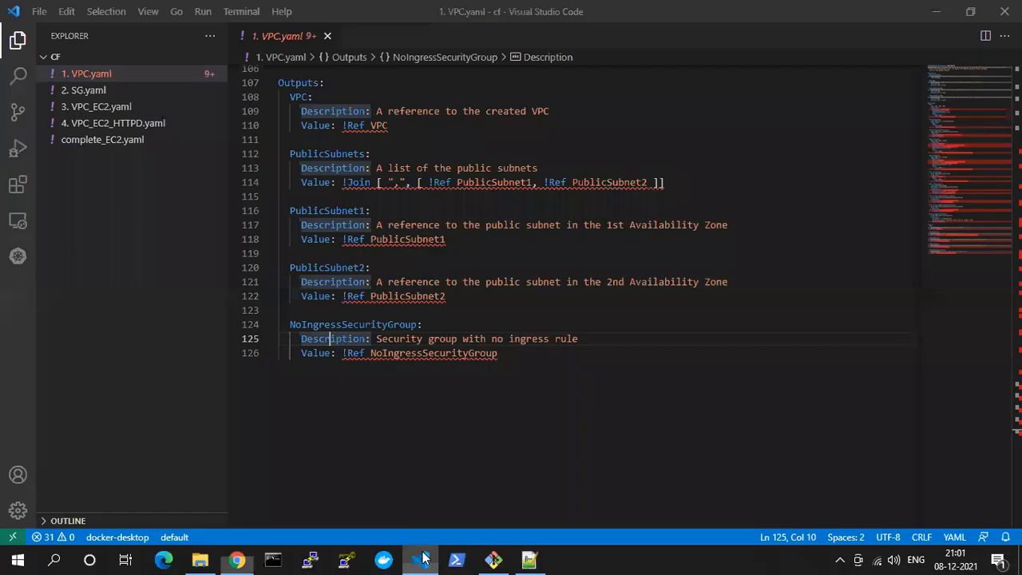
click(95, 92)
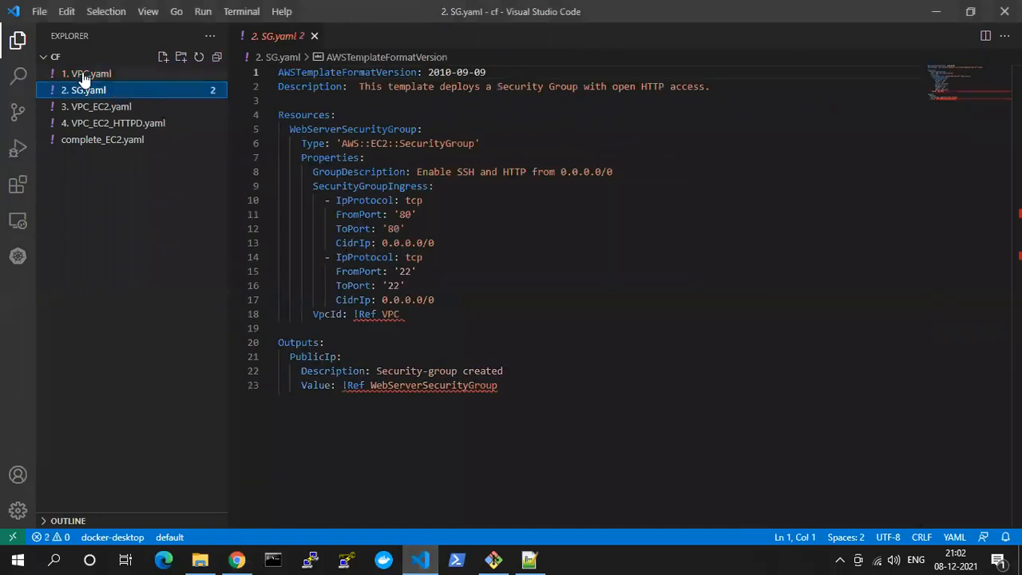
click(83, 75)
scroll(382, 209, up, 6)
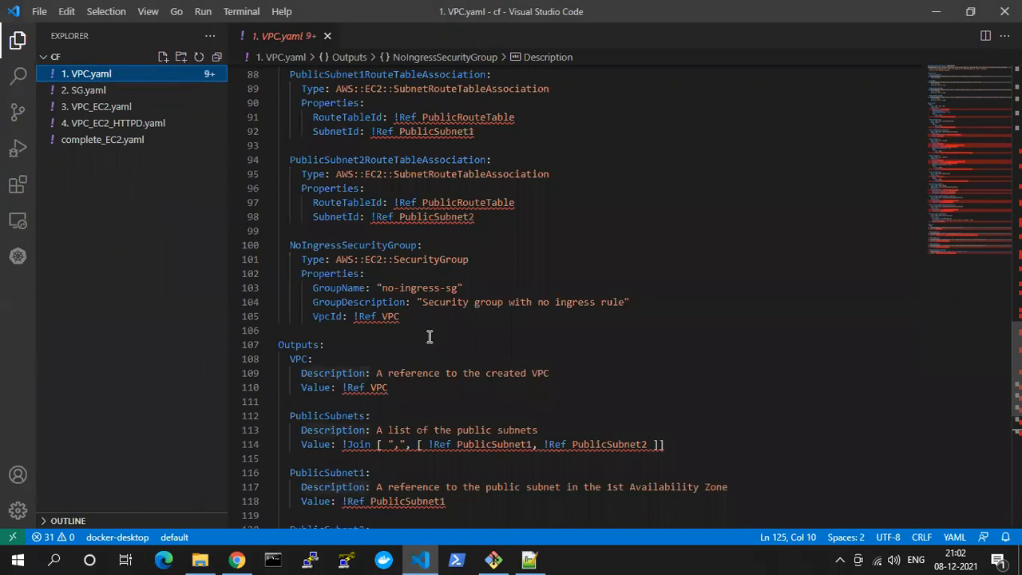
Examine the NoIngressSecurityGroup resource's type and properties in 1. VPC.yaml, and open 2. SG.yaml
drag(337, 261, 469, 261)
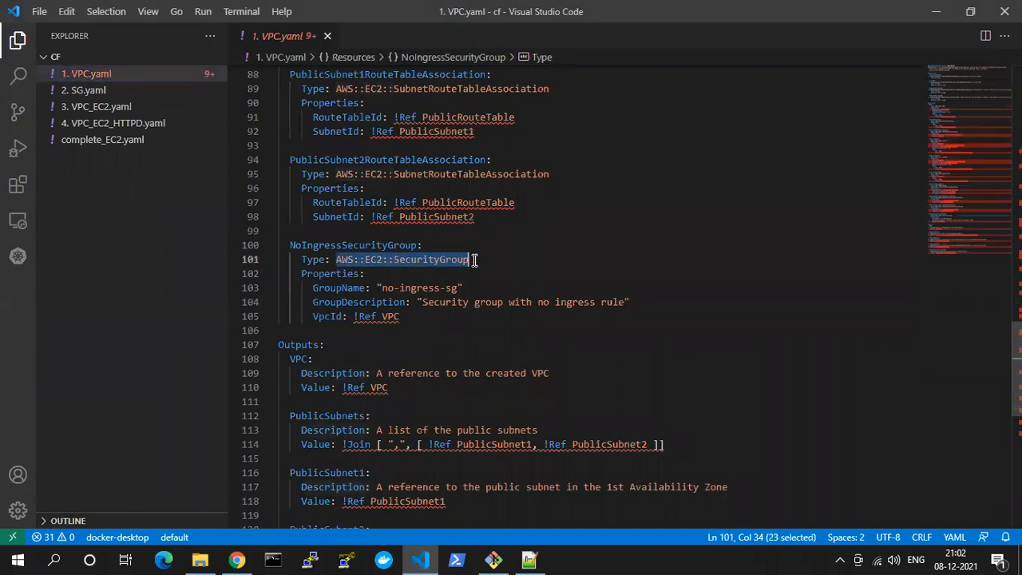
click(383, 260)
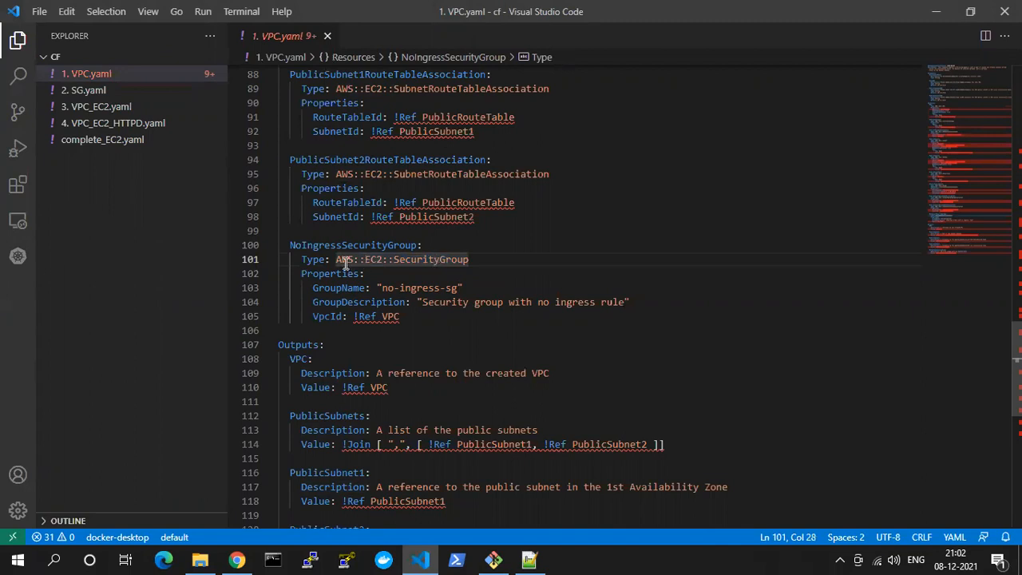
double_click(418, 259)
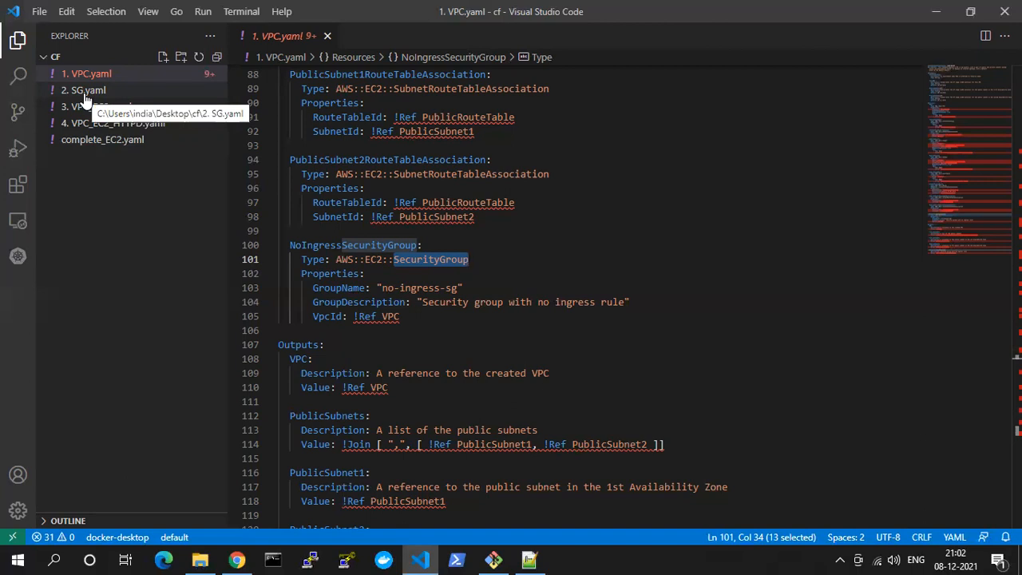
double_click(422, 263)
scroll(422, 262, down, 1)
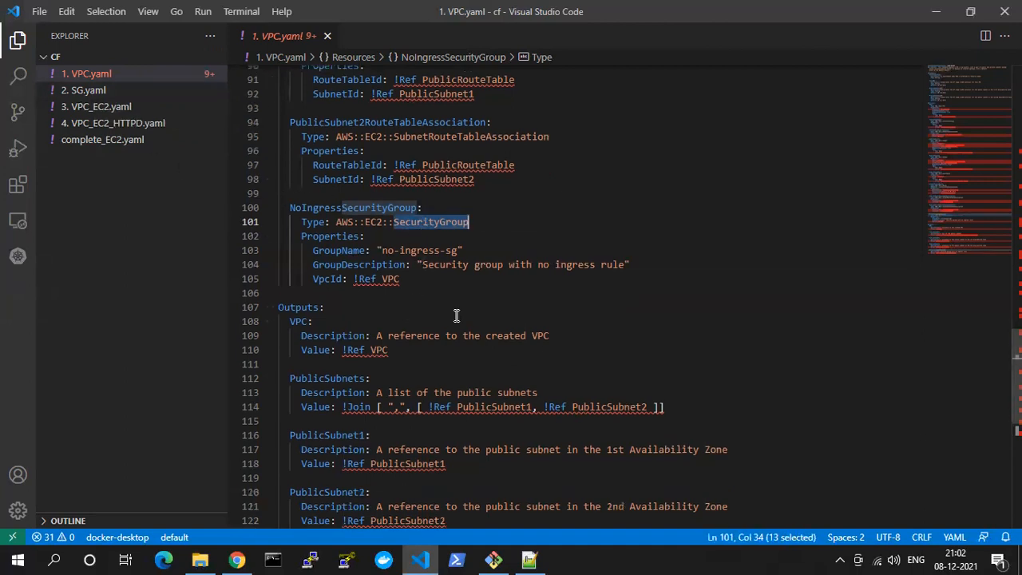
scroll(405, 306, down, 2)
scroll(384, 287, up, 2)
click(386, 279)
drag(386, 279, 344, 236)
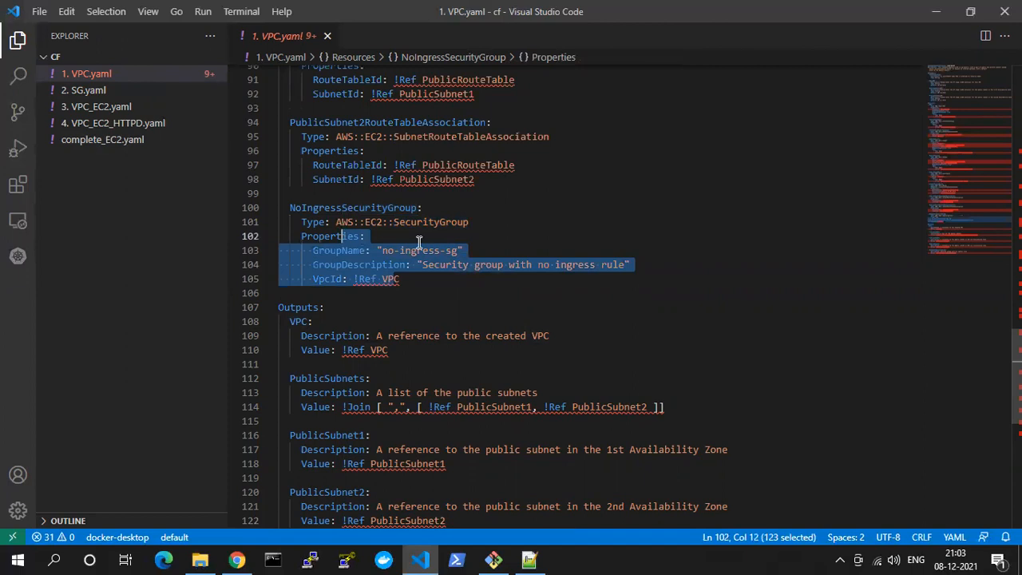
click(94, 92)
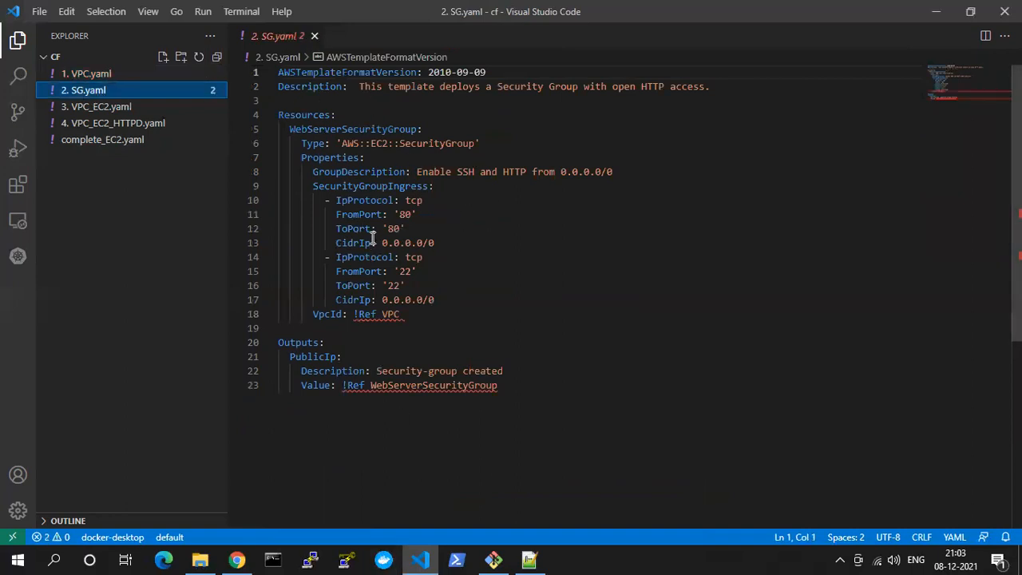
Switch to Chrome, search the web for "aws security group cloudformation" in a new tab, and open the AWS::EC2::SecurityGroup documentation page
click(237, 559)
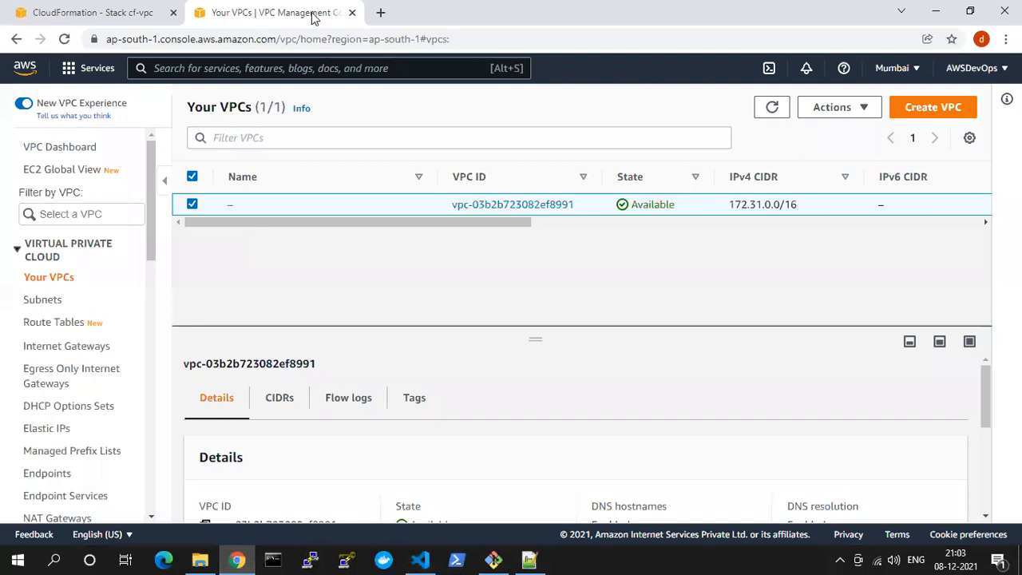
click(381, 11)
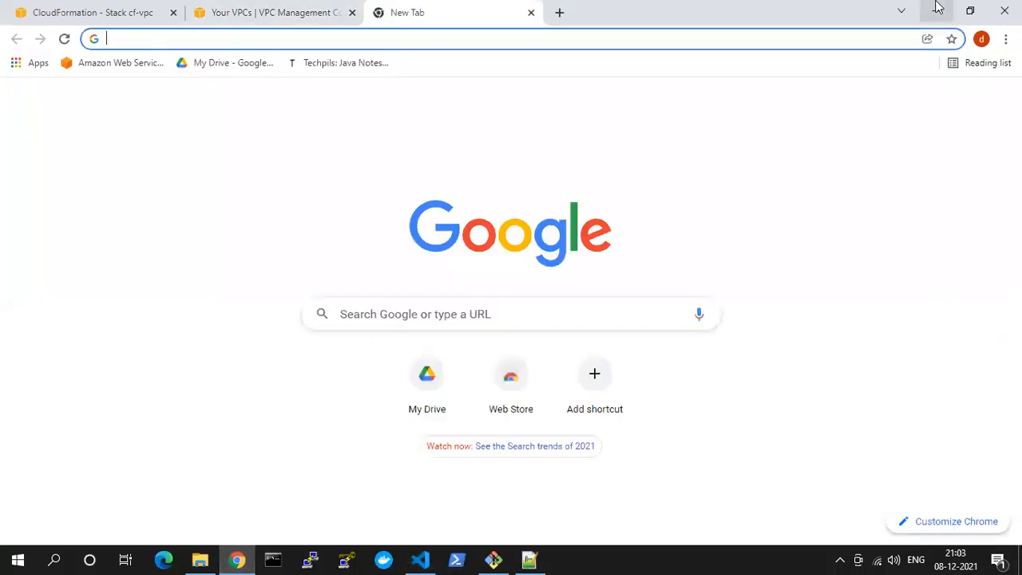
text(aws)
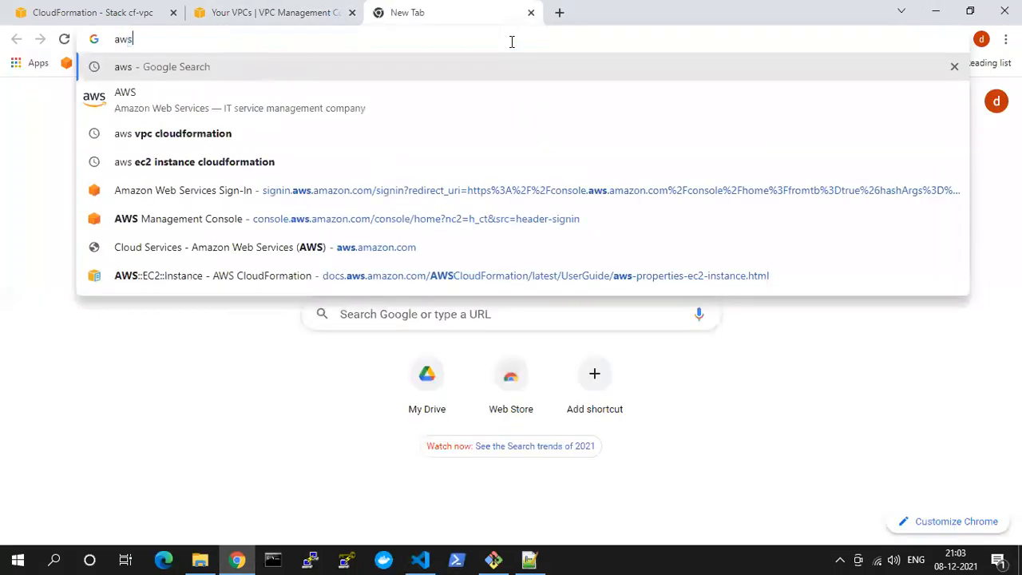
text( security)
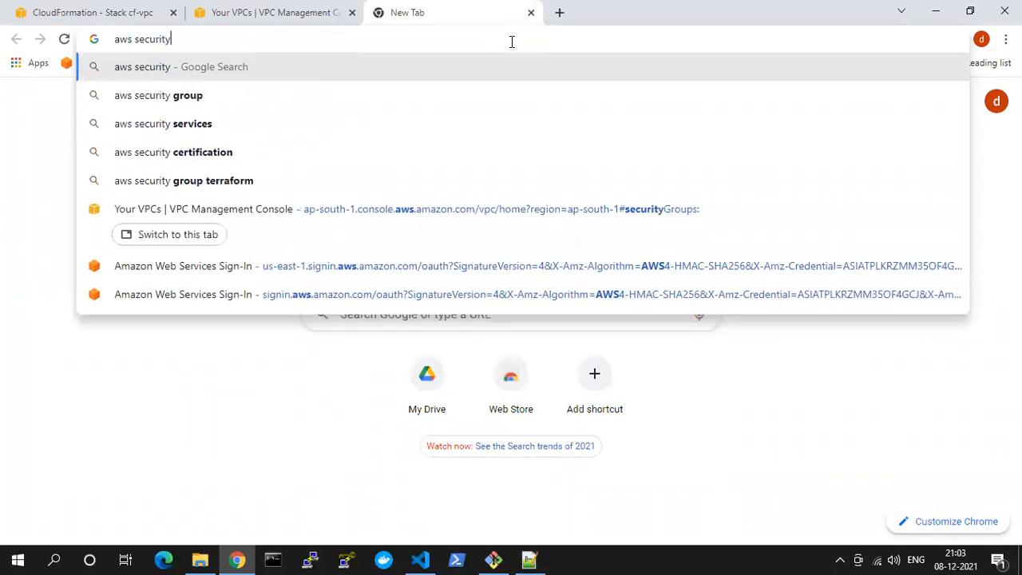
text( group )
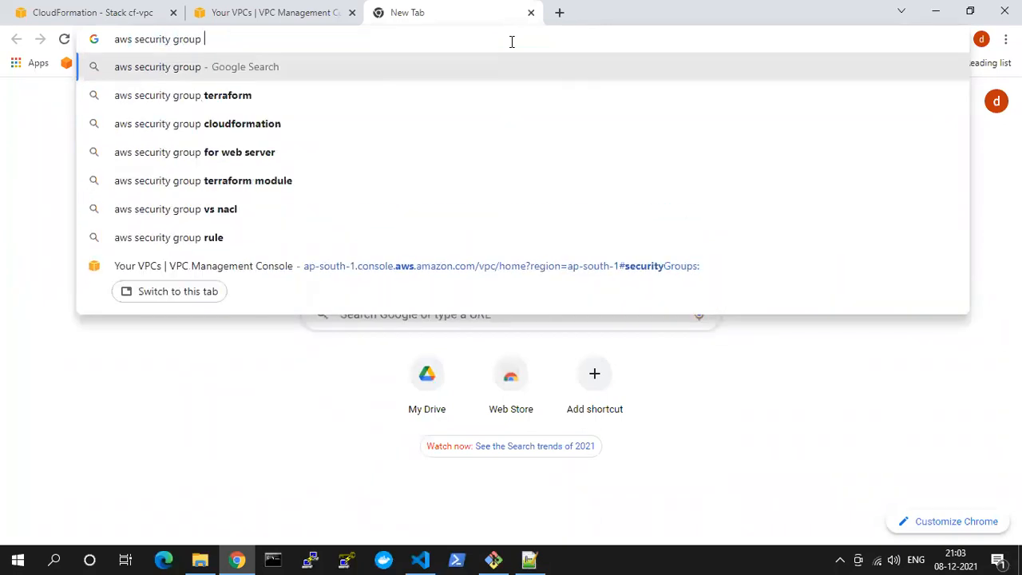
text(c)
key(Return)
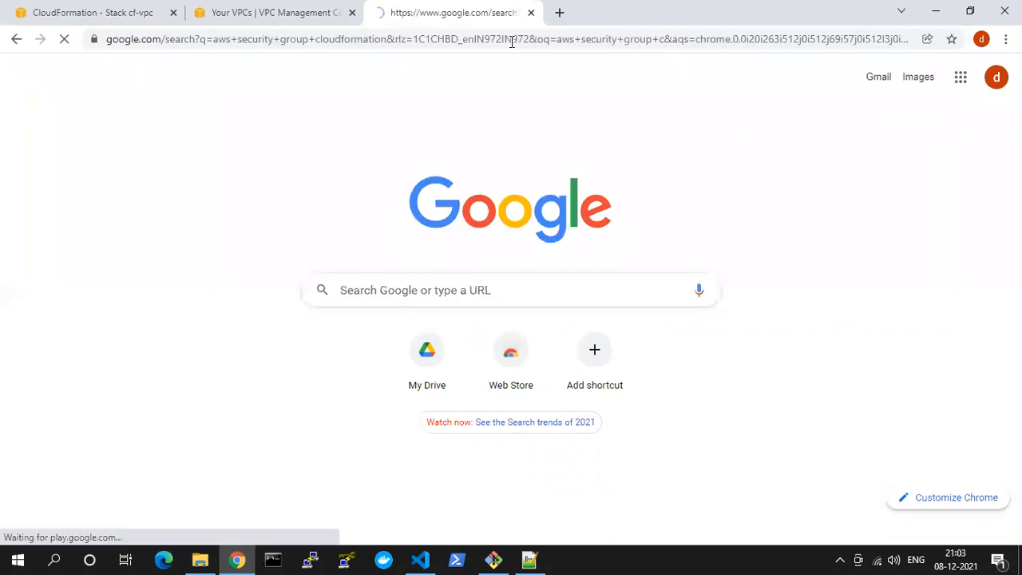
click(224, 220)
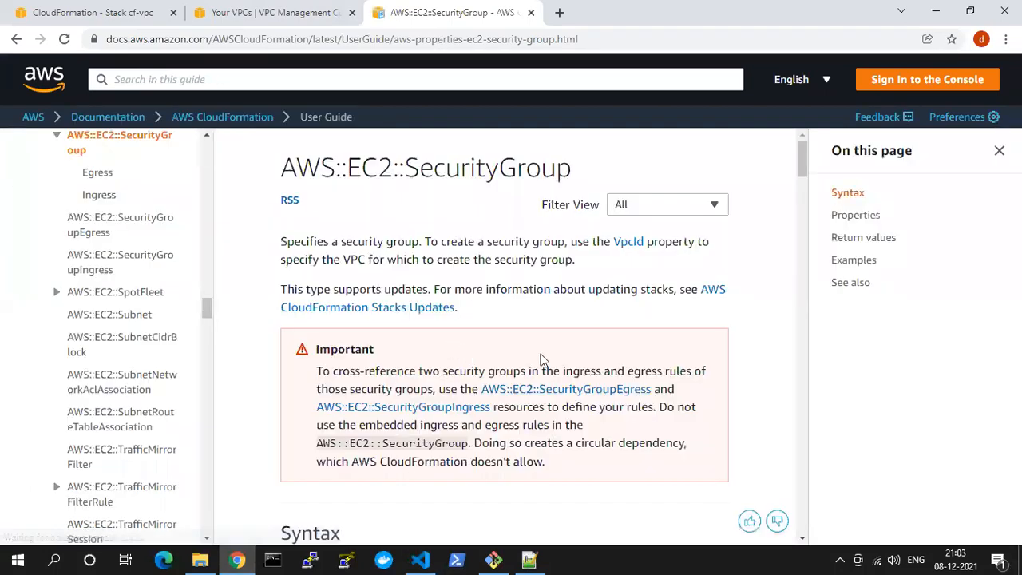
Go to the Examples section of the documentation page and examine the JSON InstanceSecurityGroup definition
click(848, 261)
scroll(402, 328, down, 2)
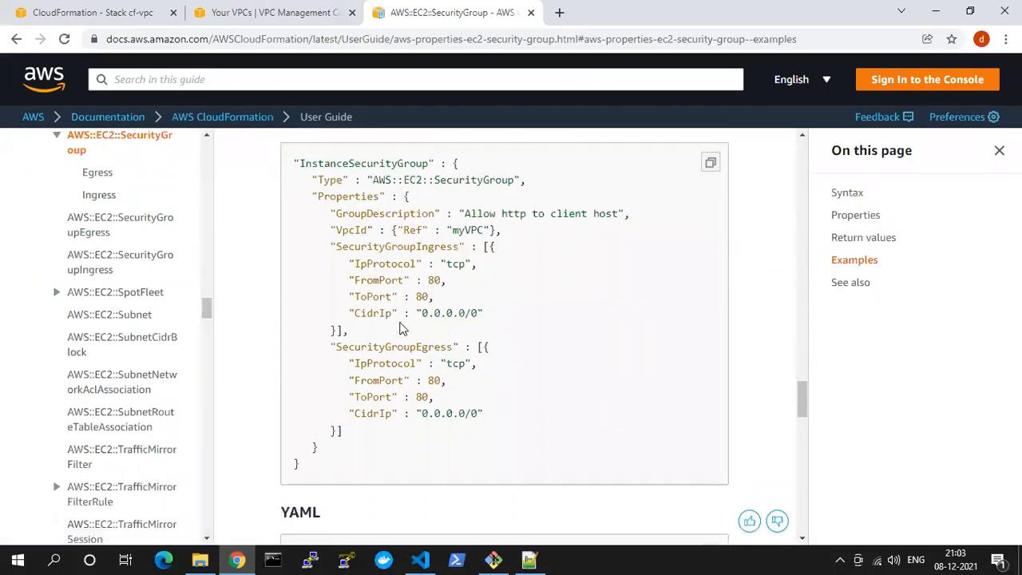
drag(485, 414, 293, 163)
click(361, 267)
double_click(332, 180)
Examine the resource type, GroupDescription and VpcId reference in the YAML InstanceSecurityGroup example
scroll(558, 341, down, 5)
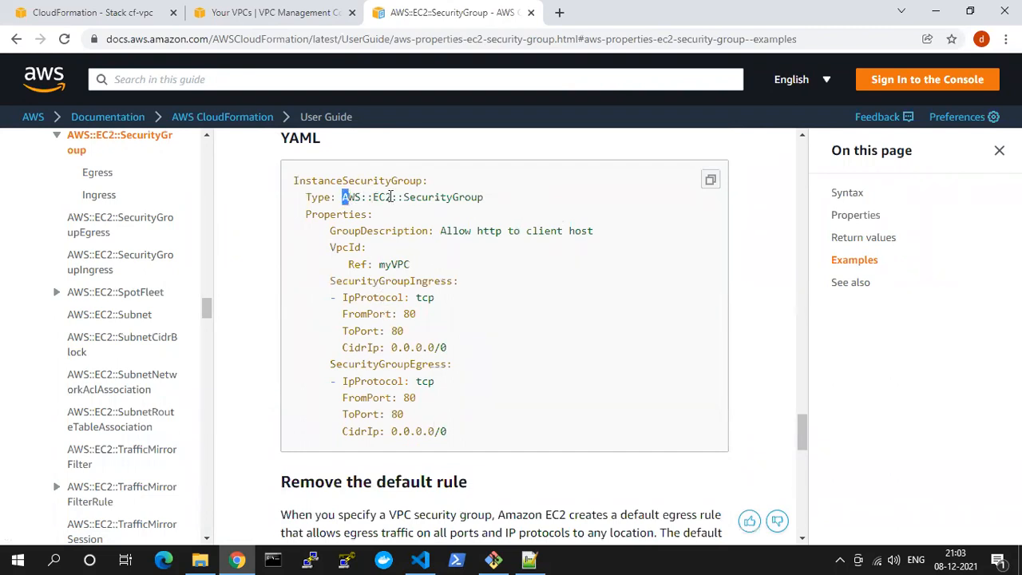
double_click(450, 197)
double_click(336, 214)
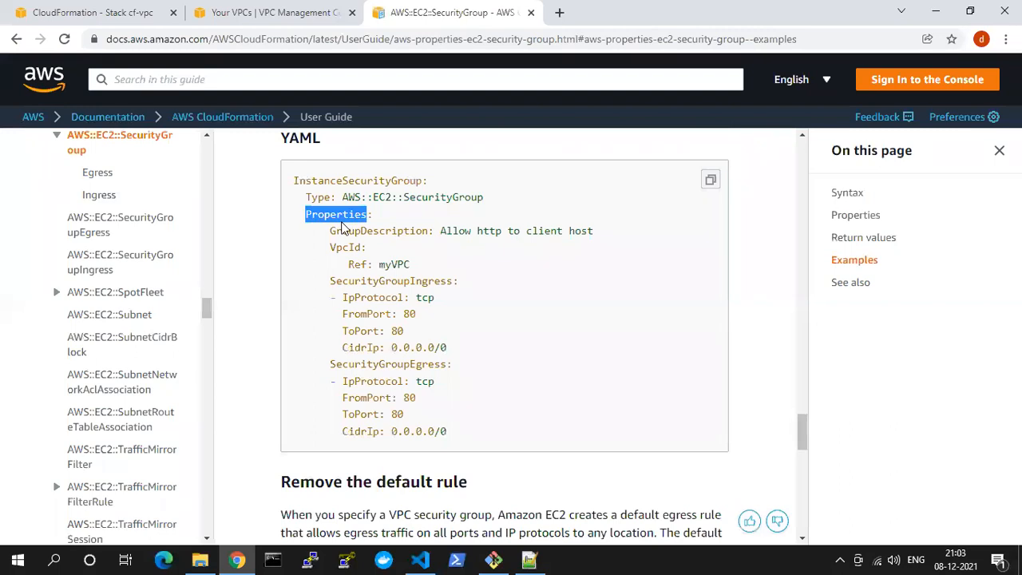
double_click(334, 231)
drag(467, 231, 576, 231)
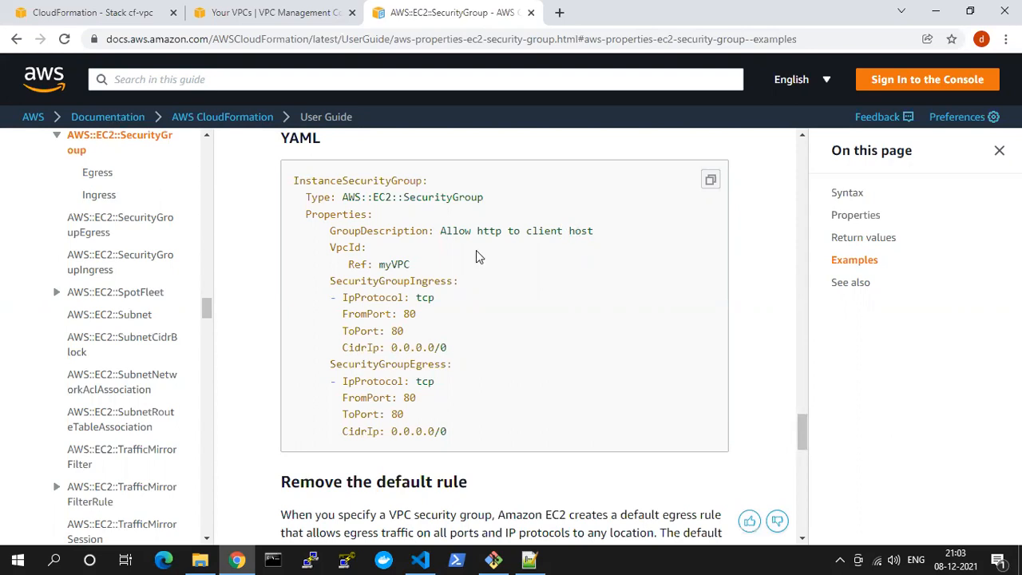
double_click(344, 248)
double_click(358, 264)
double_click(396, 264)
Compare the SecurityGroupIngress and SecurityGroupEgress blocks in the YAML example
double_click(366, 281)
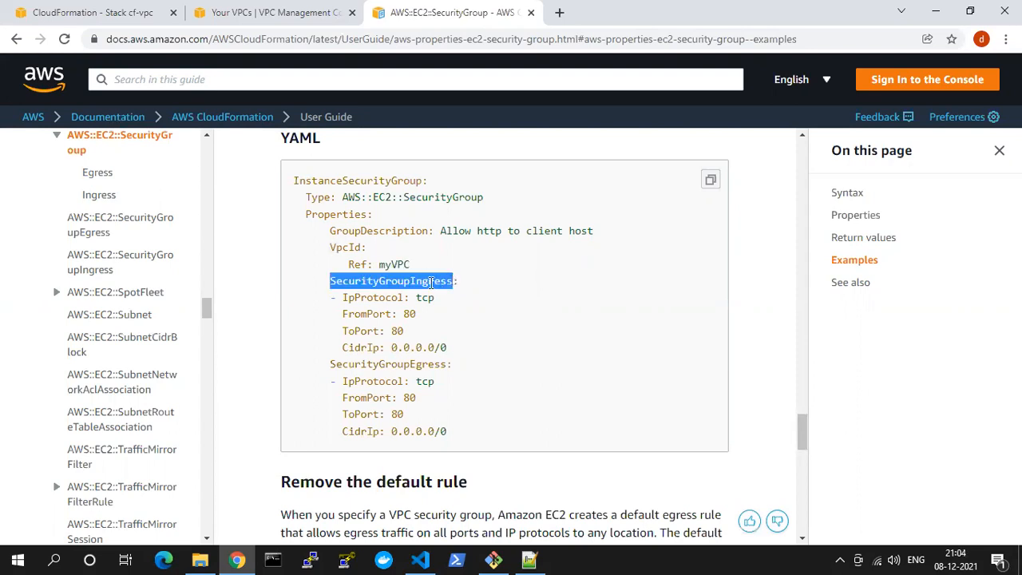
double_click(431, 281)
drag(343, 299, 450, 349)
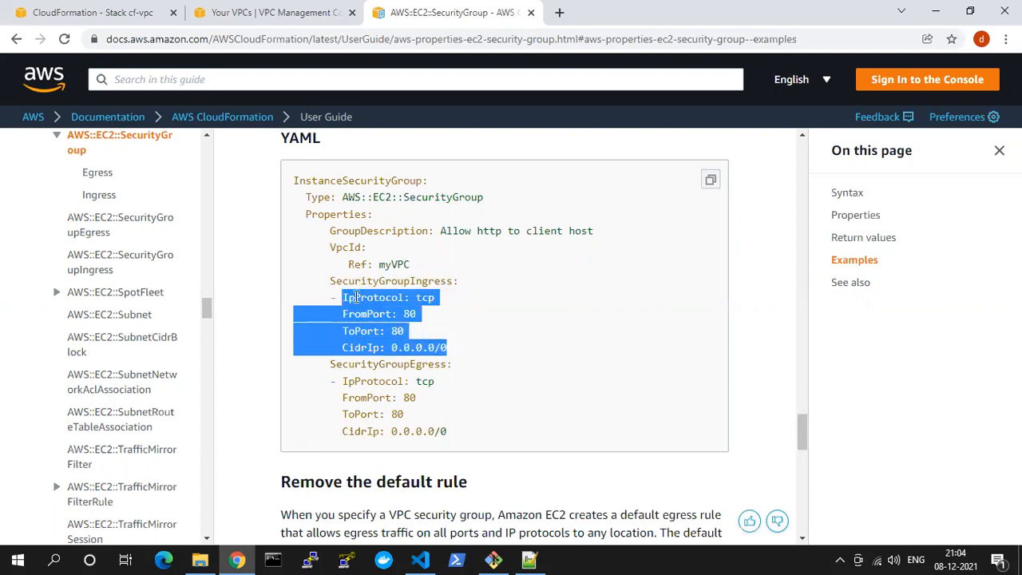
drag(411, 281, 448, 281)
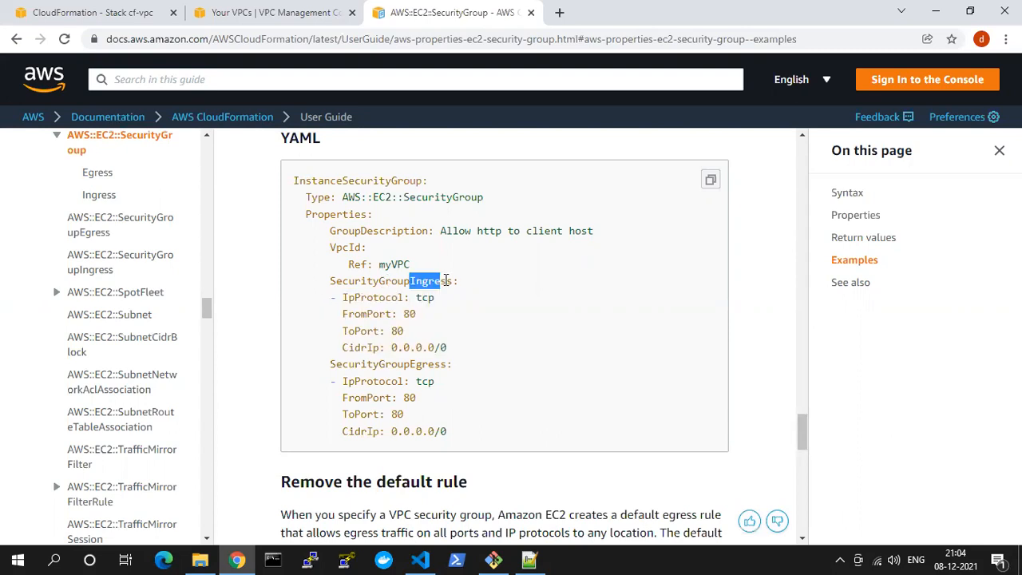
drag(409, 365, 447, 364)
click(421, 277)
drag(416, 281, 453, 281)
drag(410, 364, 443, 364)
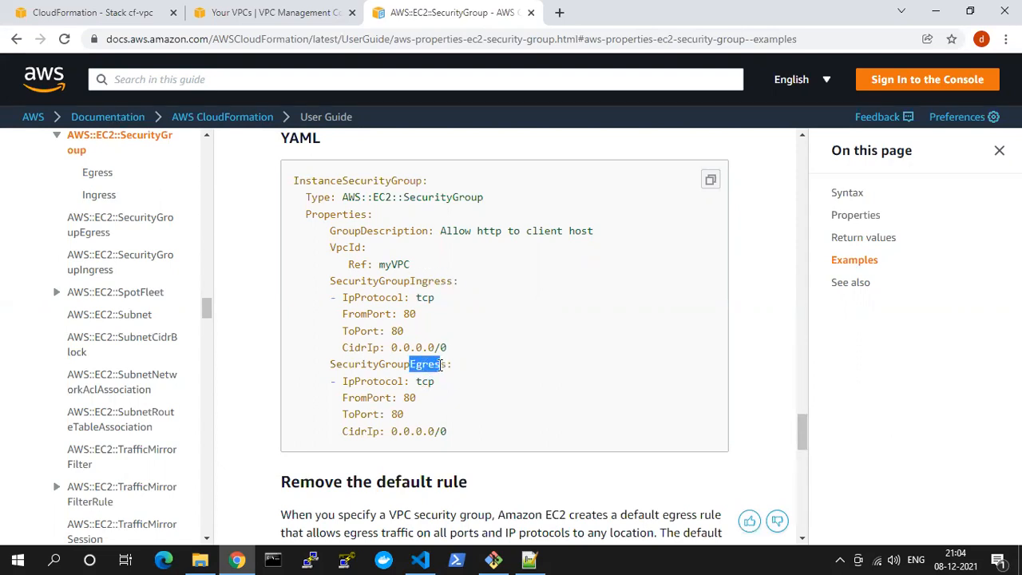
drag(411, 282, 452, 280)
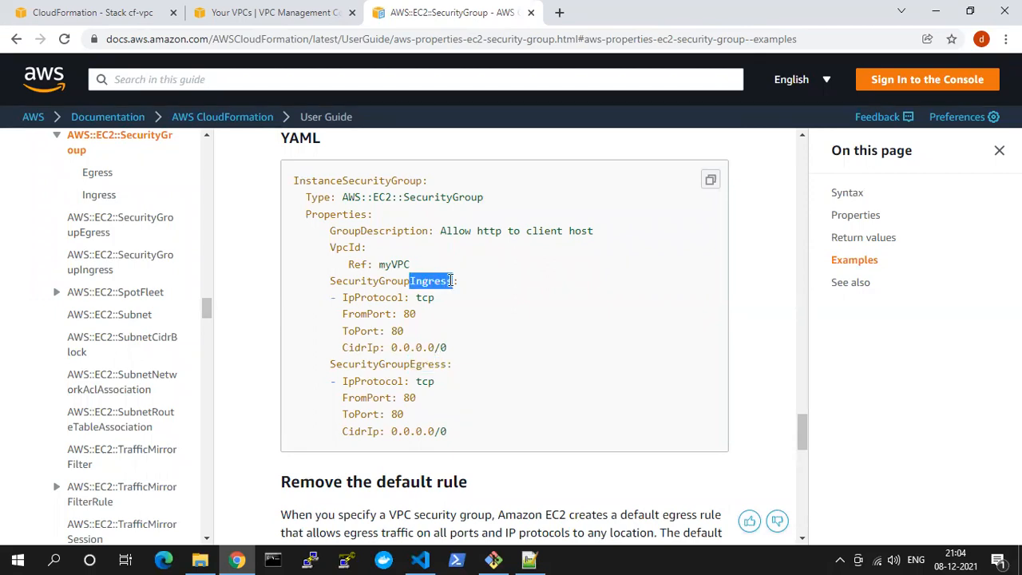
drag(415, 364, 437, 363)
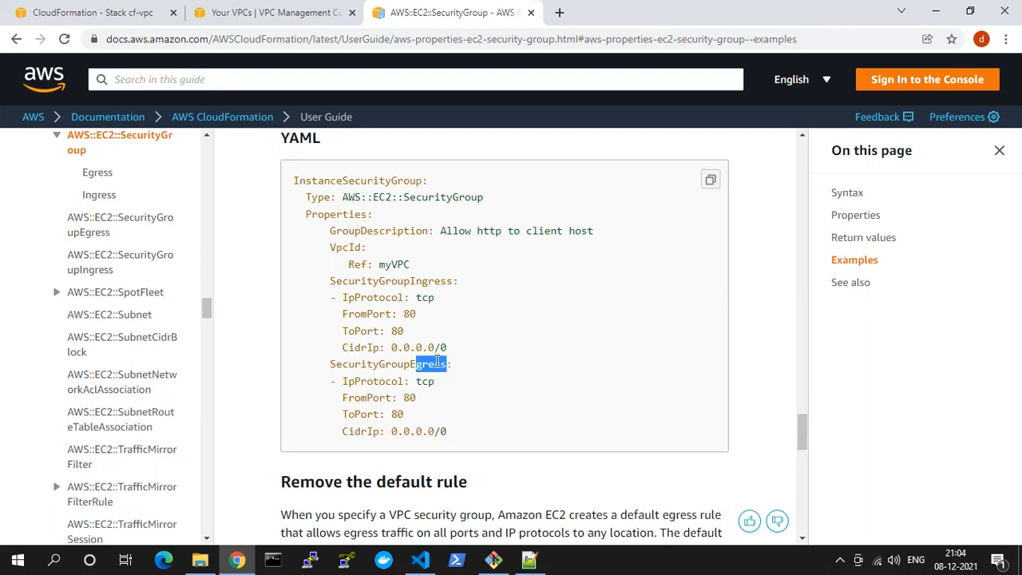
Examine the FromPort, ToPort and CidrIp values of the ingress and egress rules in the YAML example
drag(341, 313, 423, 334)
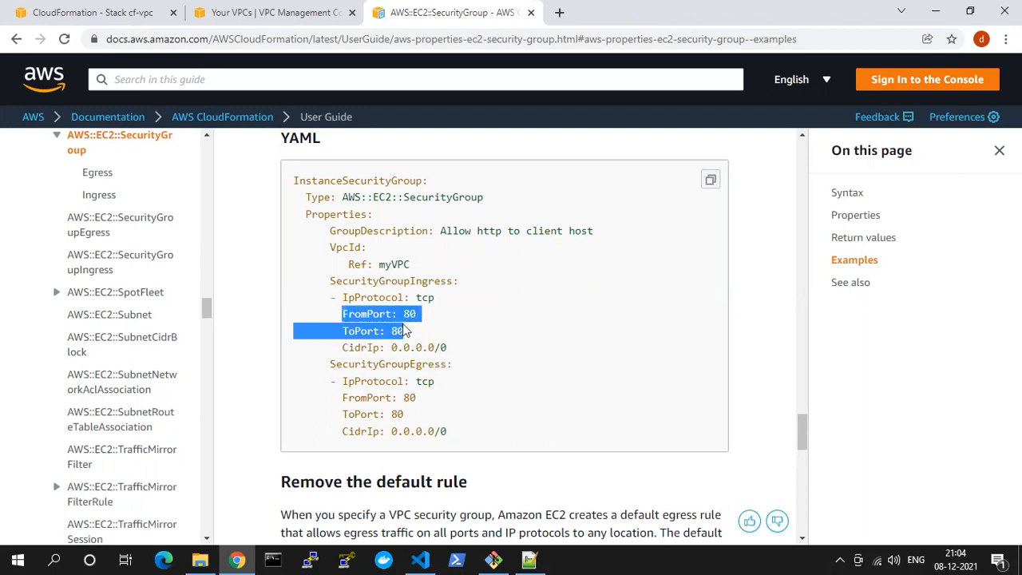
double_click(373, 313)
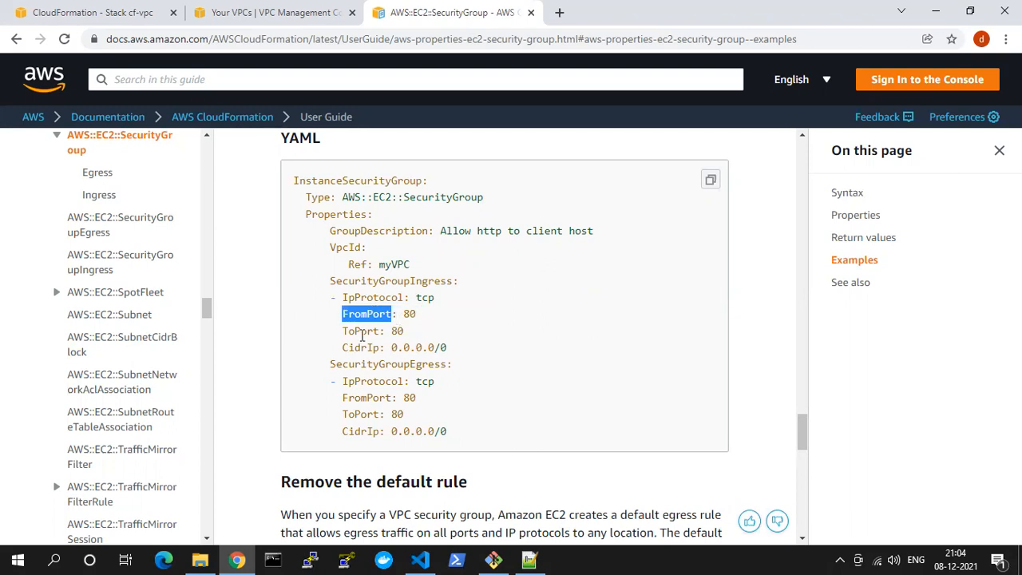
double_click(361, 332)
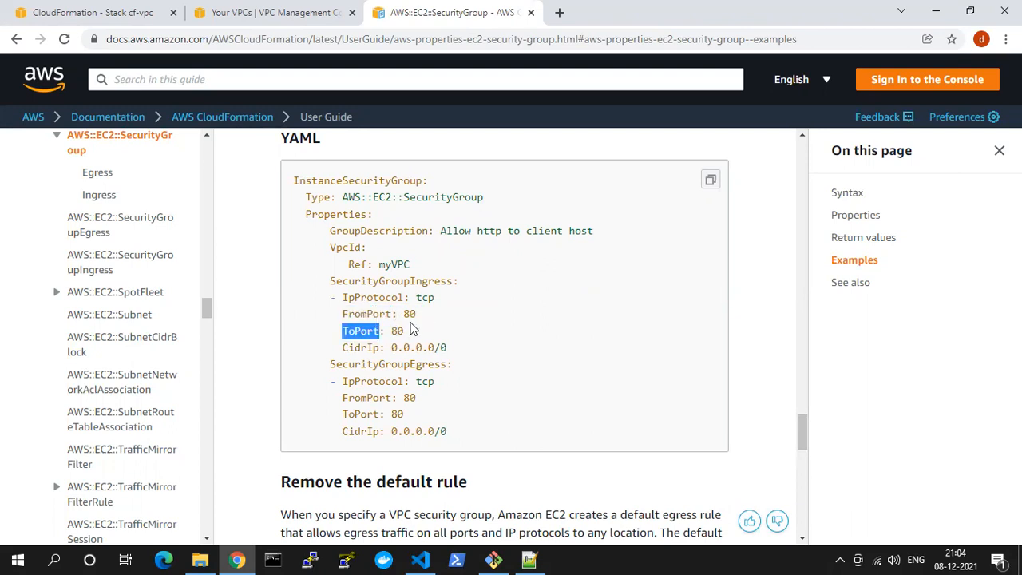
drag(393, 350, 448, 349)
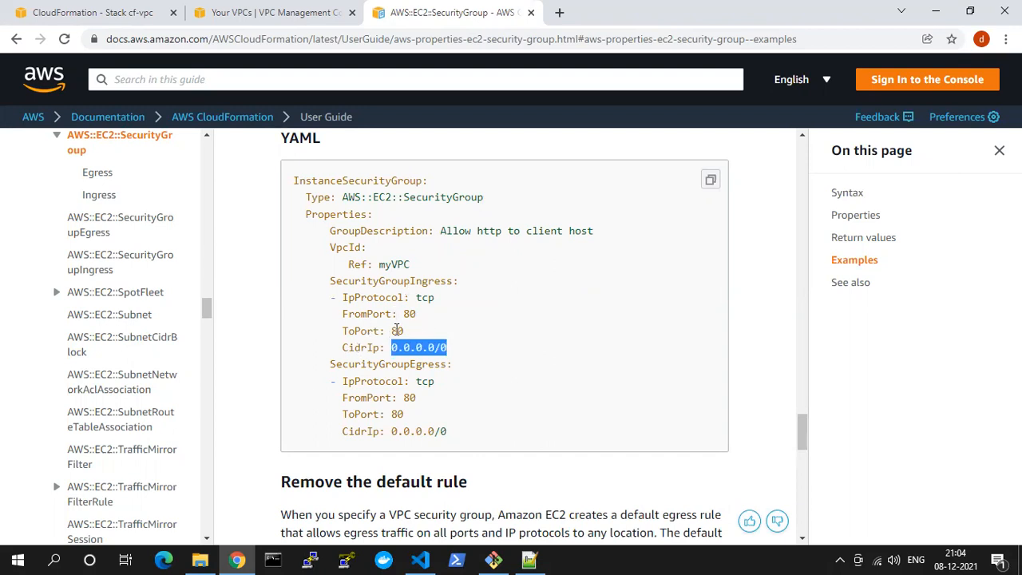
drag(404, 316, 423, 319)
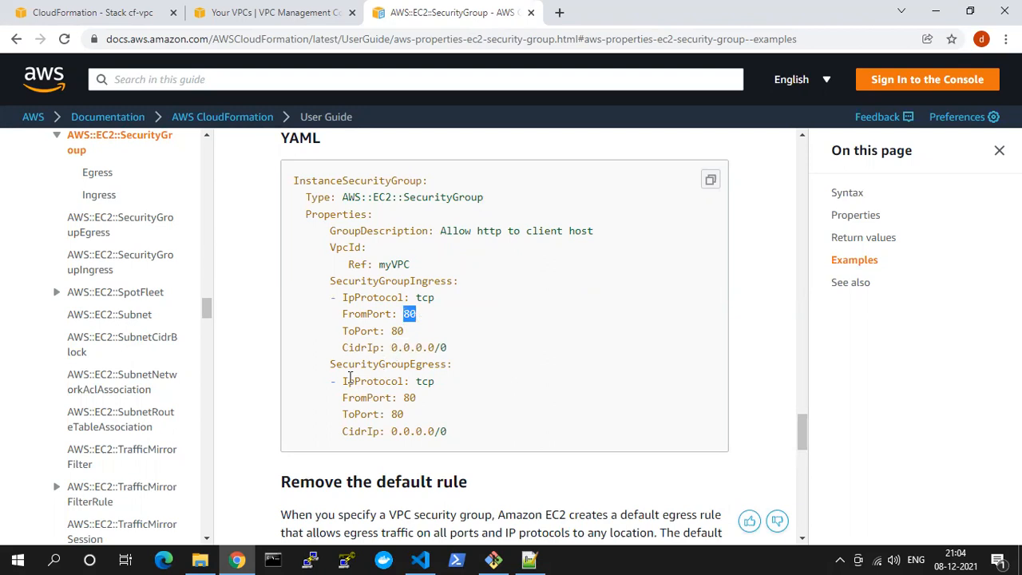
drag(416, 364, 438, 367)
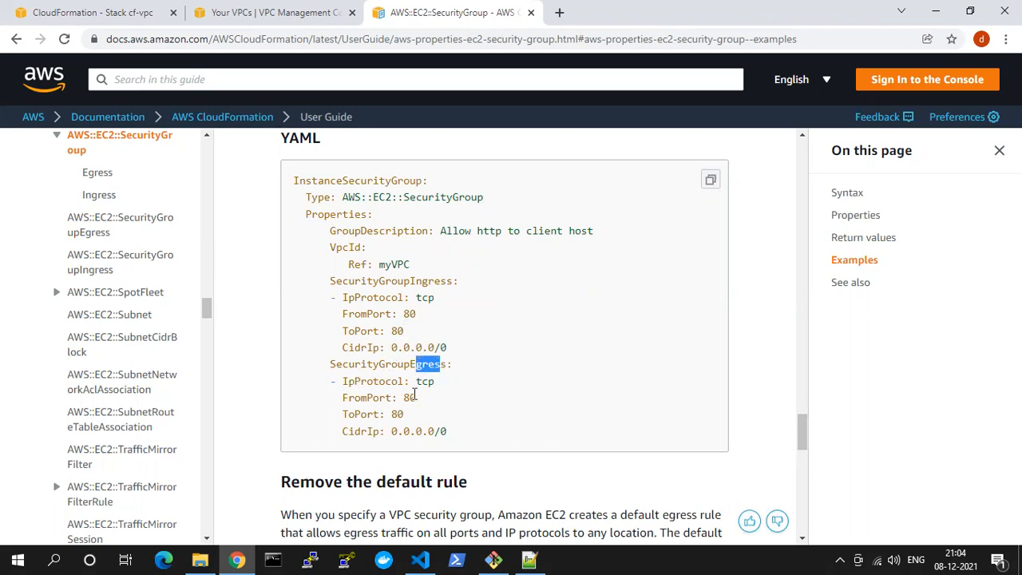
drag(406, 398, 455, 436)
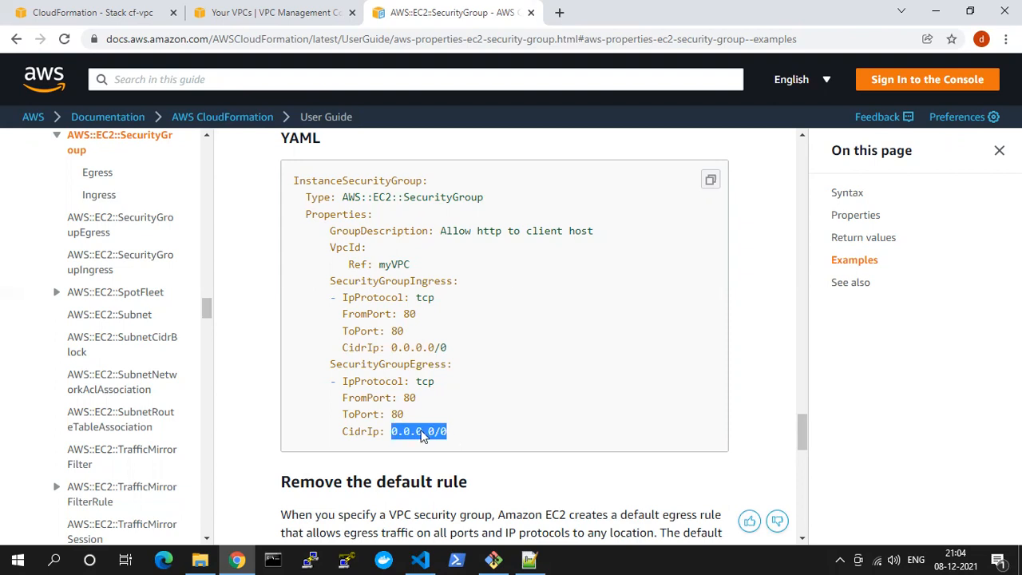
Switch to Visual Studio Code and examine the port 80 and port 22 ingress rules in 2. SG.yaml
click(421, 559)
click(342, 214)
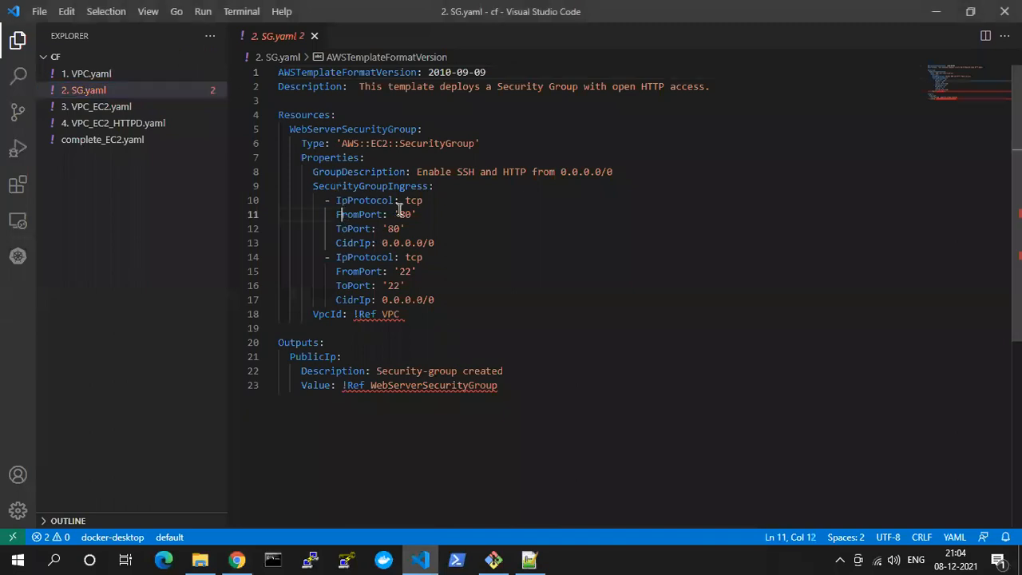
drag(342, 214, 400, 211)
click(384, 231)
click(400, 285)
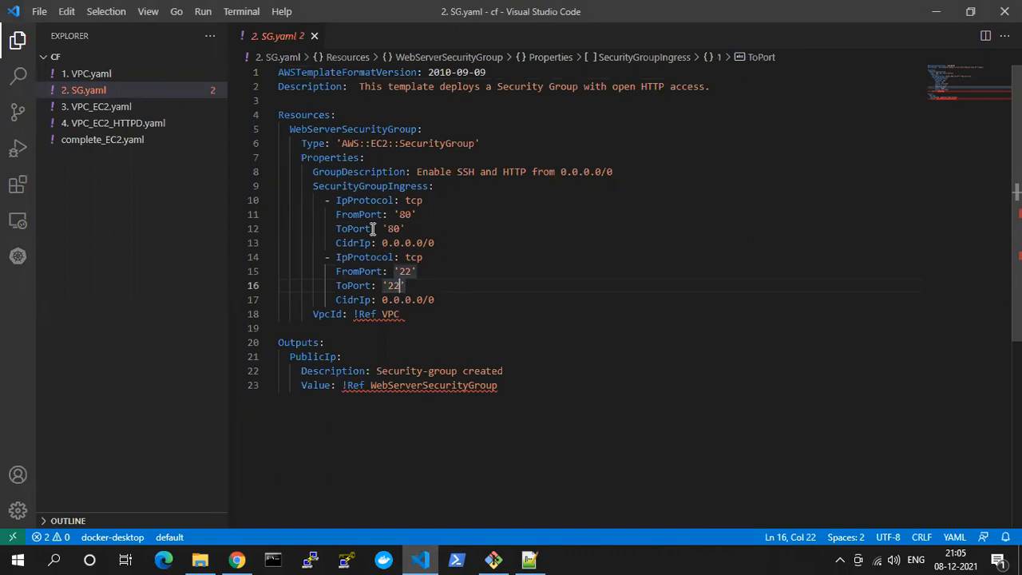
double_click(393, 288)
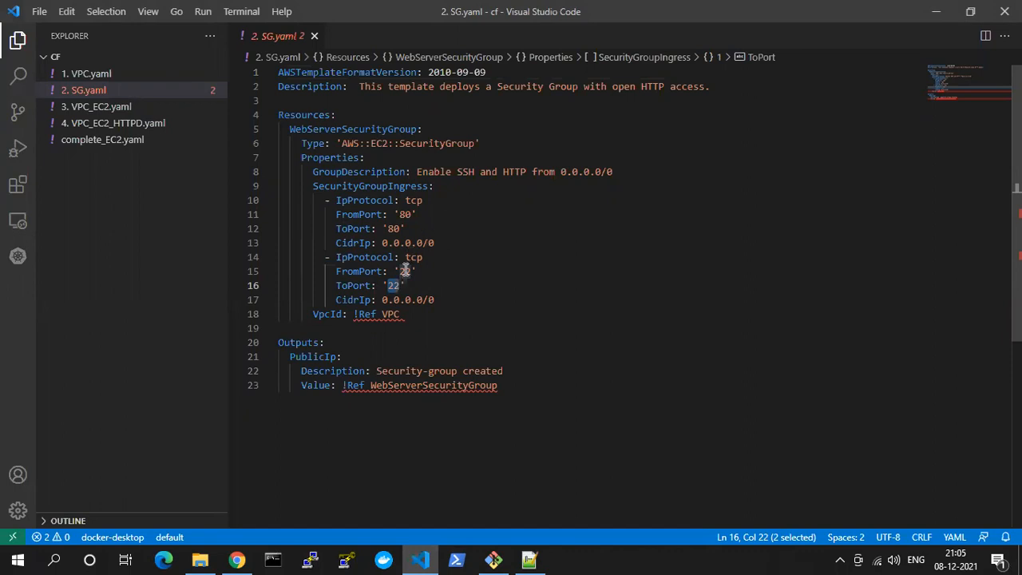
drag(325, 200, 394, 201)
drag(421, 234, 422, 238)
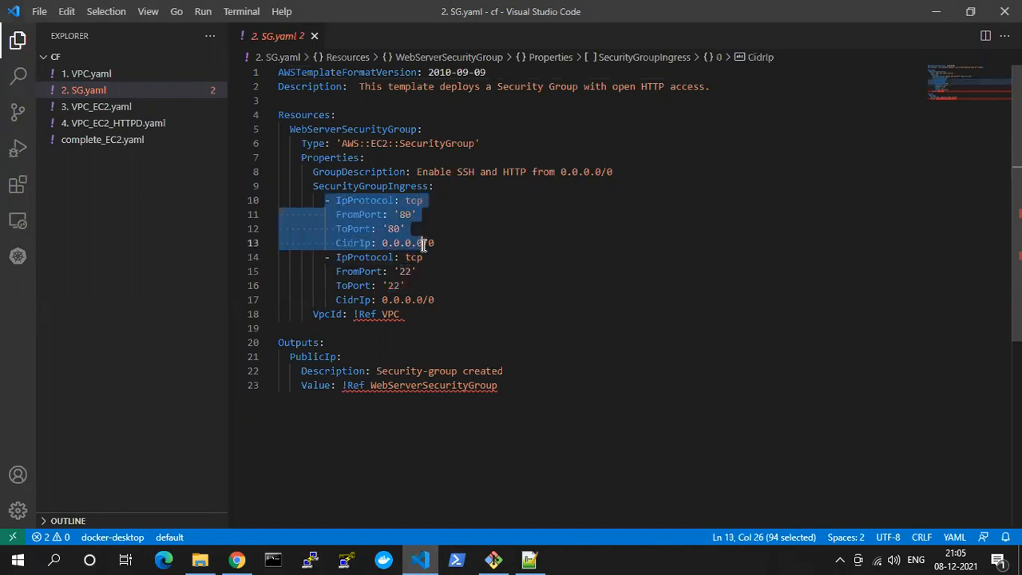
double_click(406, 215)
double_click(407, 272)
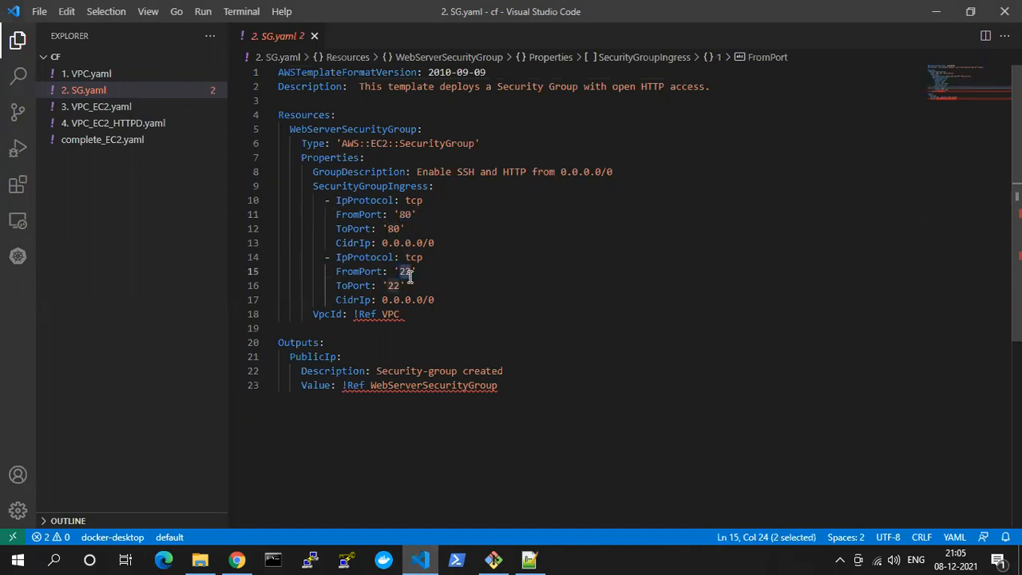
click(393, 228)
click(407, 214)
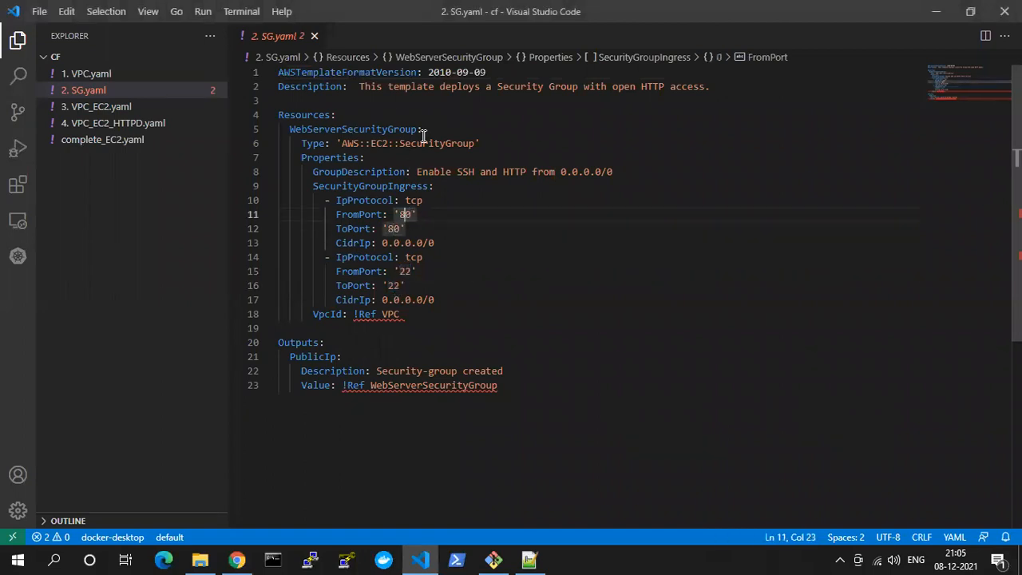
Compare the documentation example's VpcId reference with the one in 2. SG.yaml, and return to Chrome
click(422, 559)
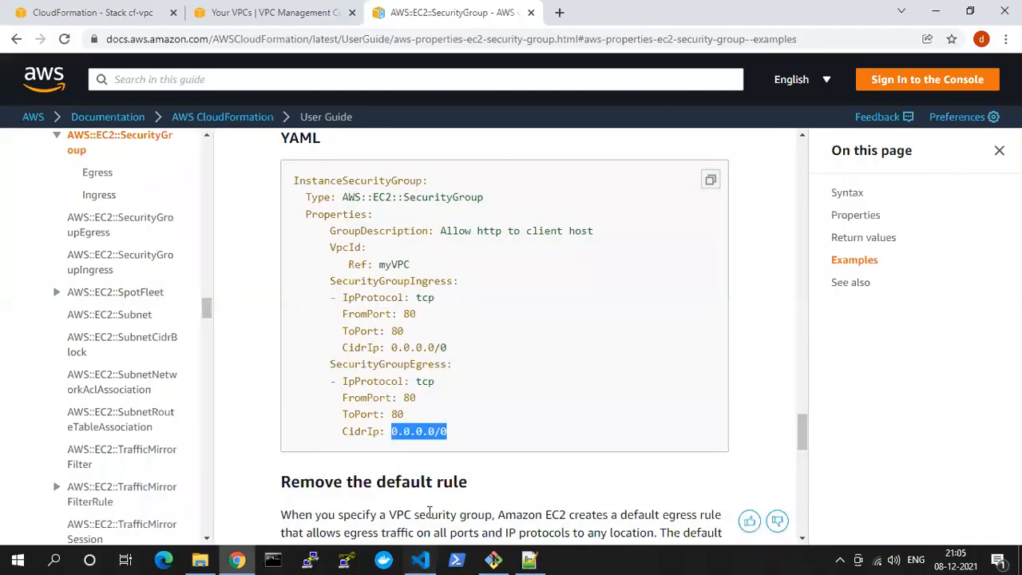
click(420, 559)
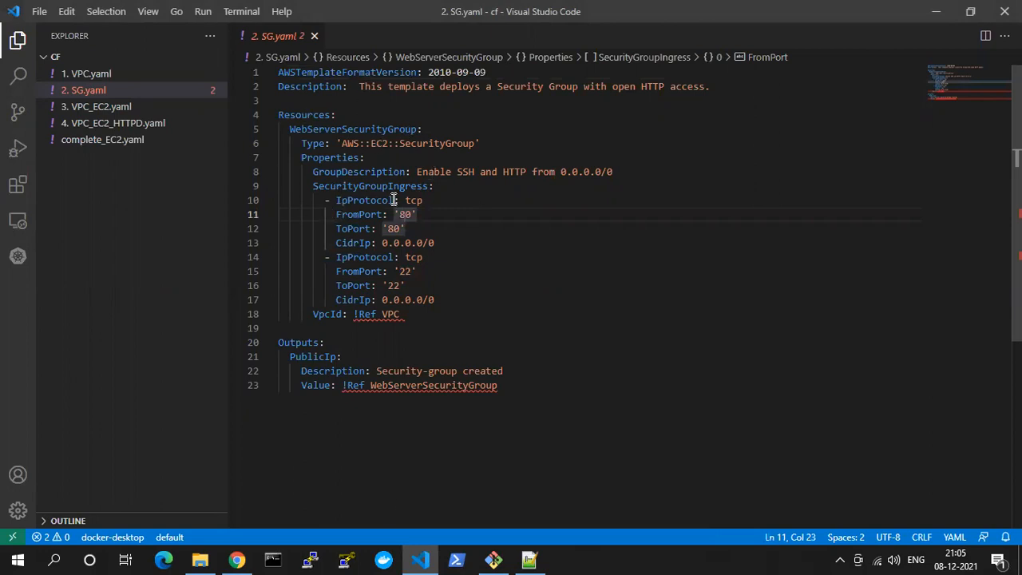
key(alt+Tab)
drag(380, 265, 421, 265)
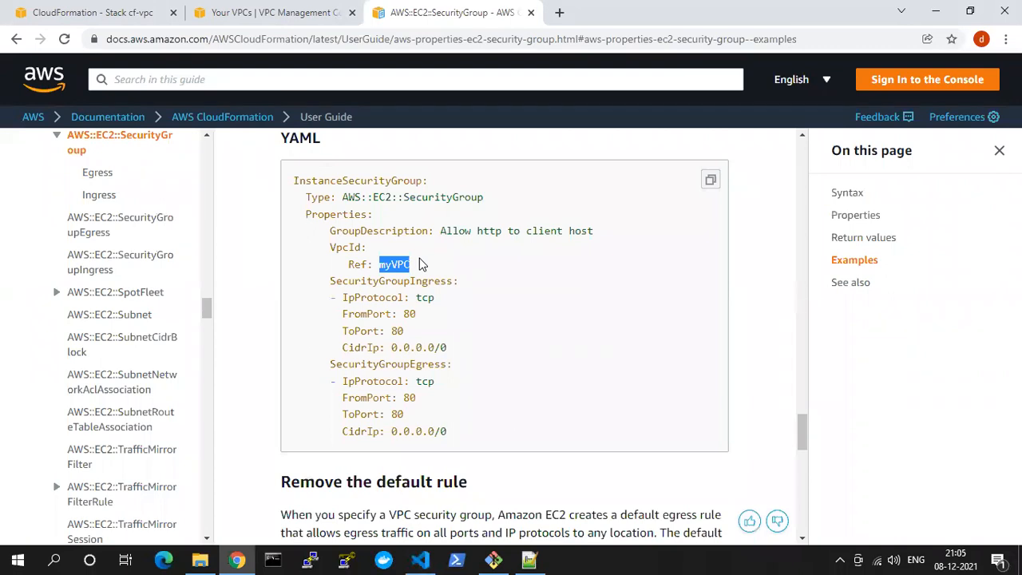
key(alt+Tab)
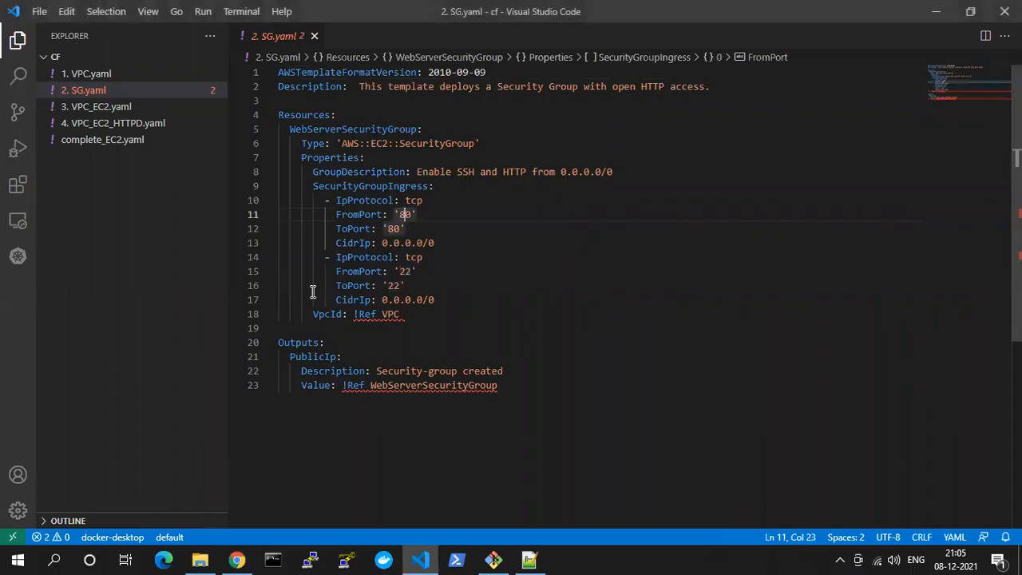
click(238, 560)
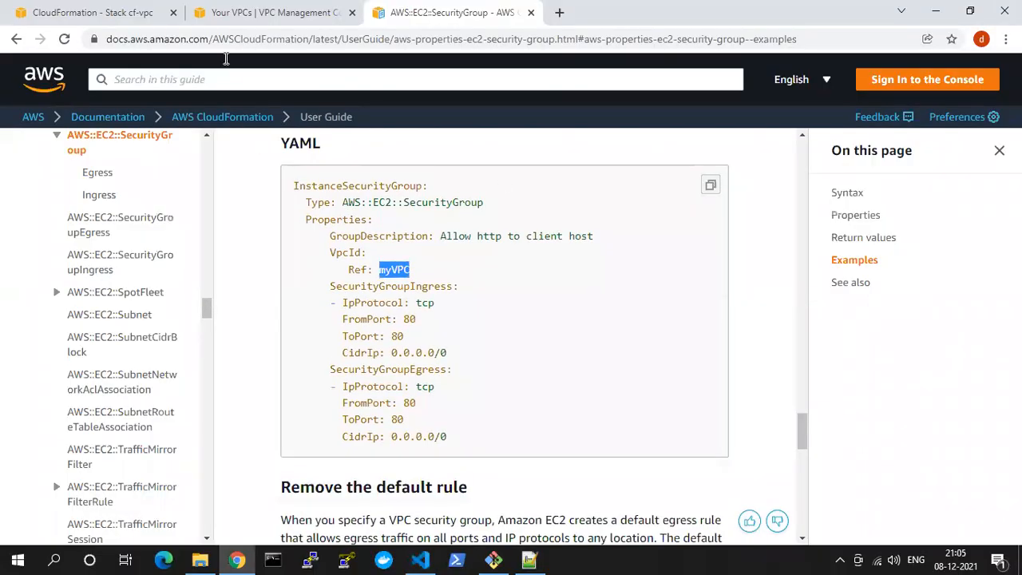
Refresh the CloudFormation stack list to check that cf-vpc is gone, and start creating a new stack
click(231, 10)
click(173, 8)
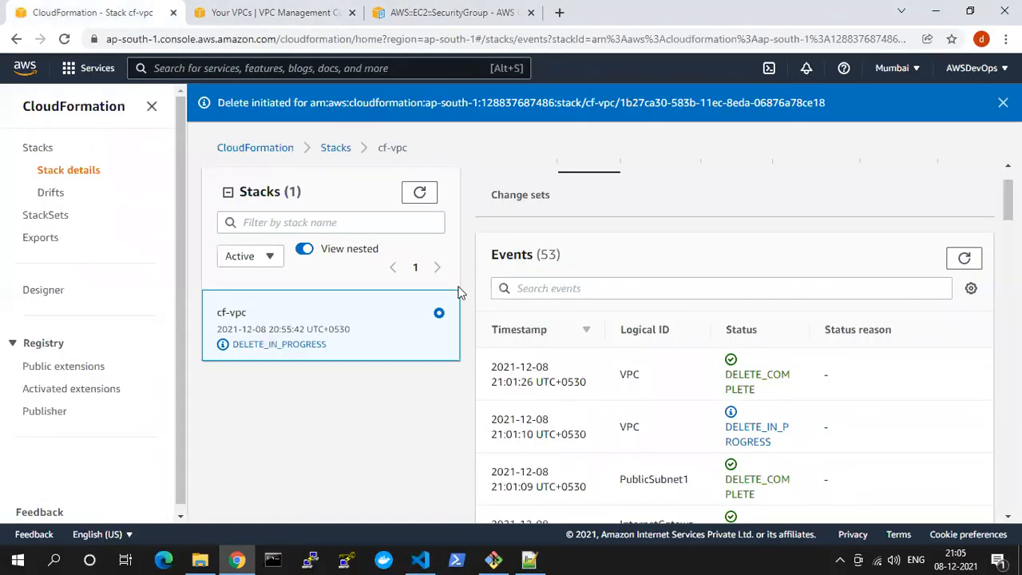
click(419, 192)
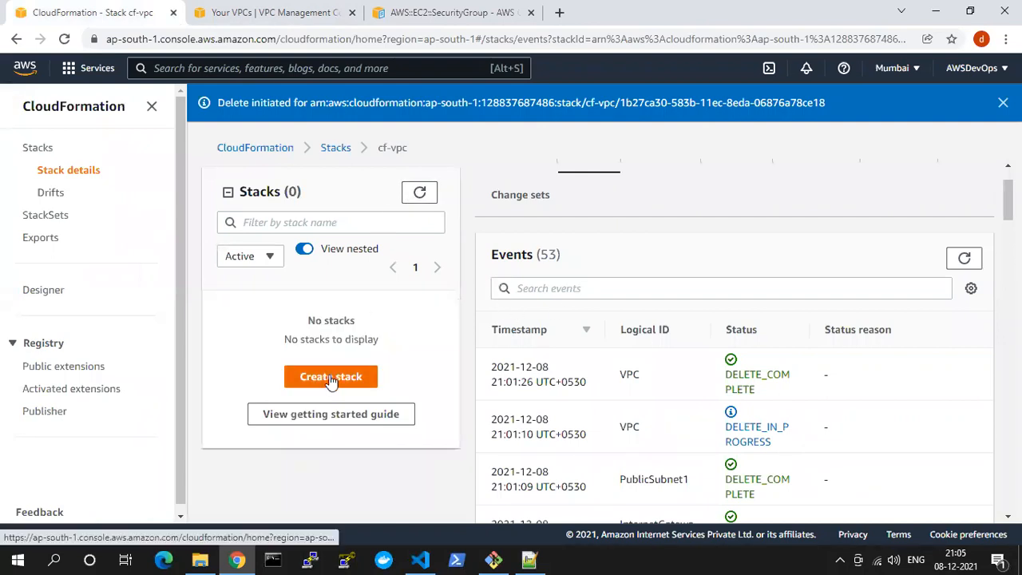
click(151, 106)
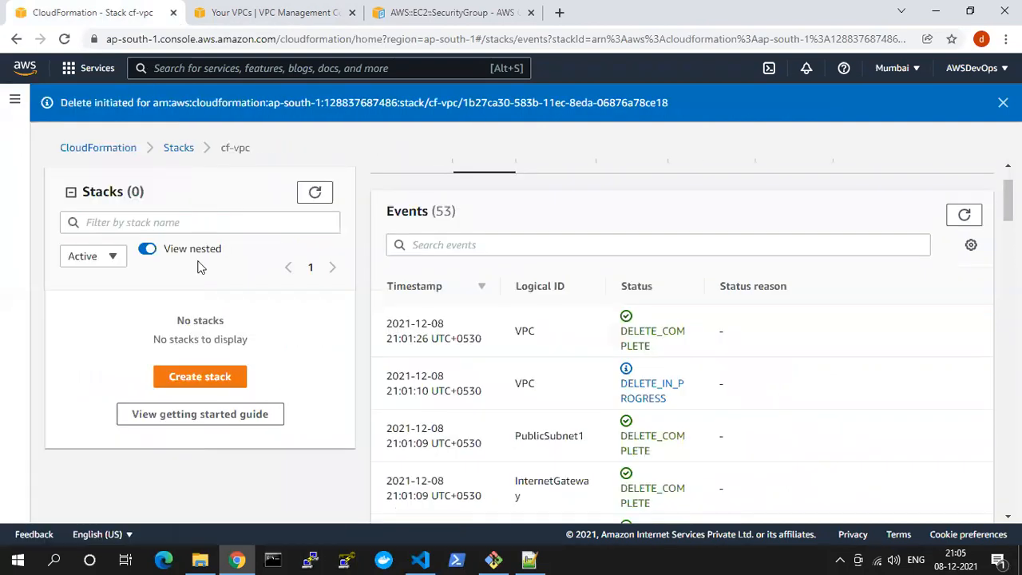
click(199, 376)
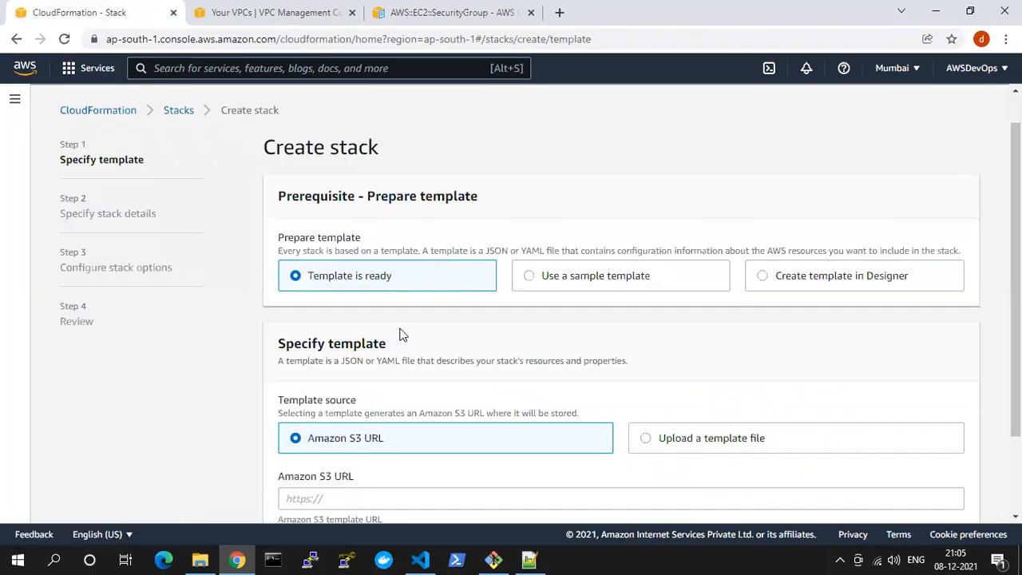
Upload 2. SG.yaml as the stack's template file and try to continue to the stack details
scroll(649, 360, down, 2)
click(668, 336)
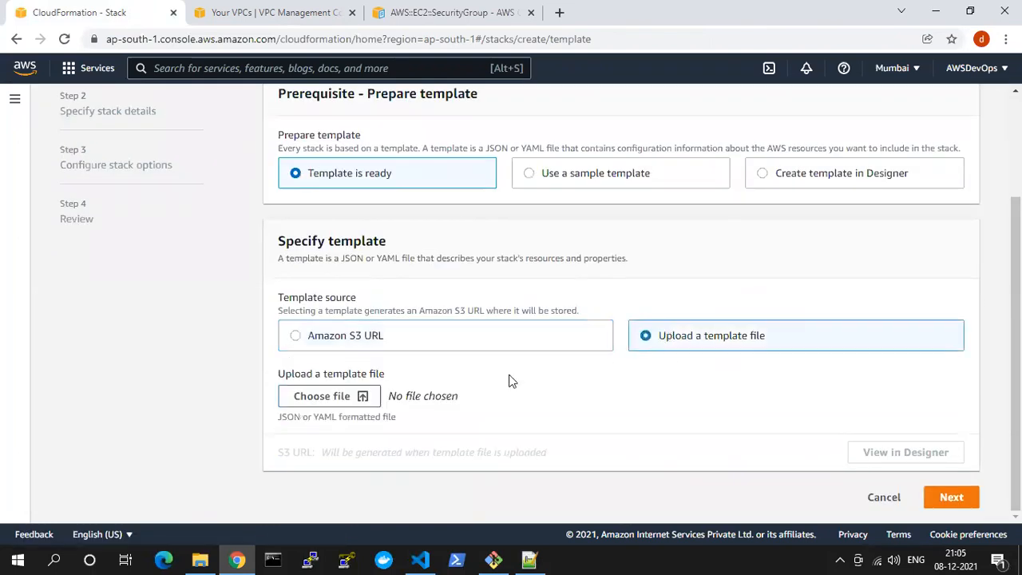
click(360, 397)
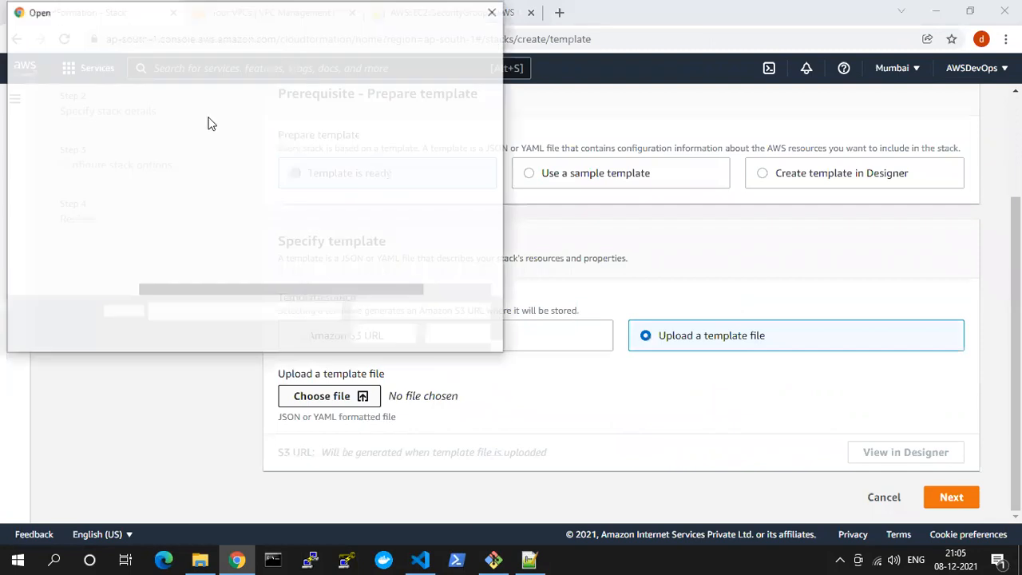
double_click(189, 126)
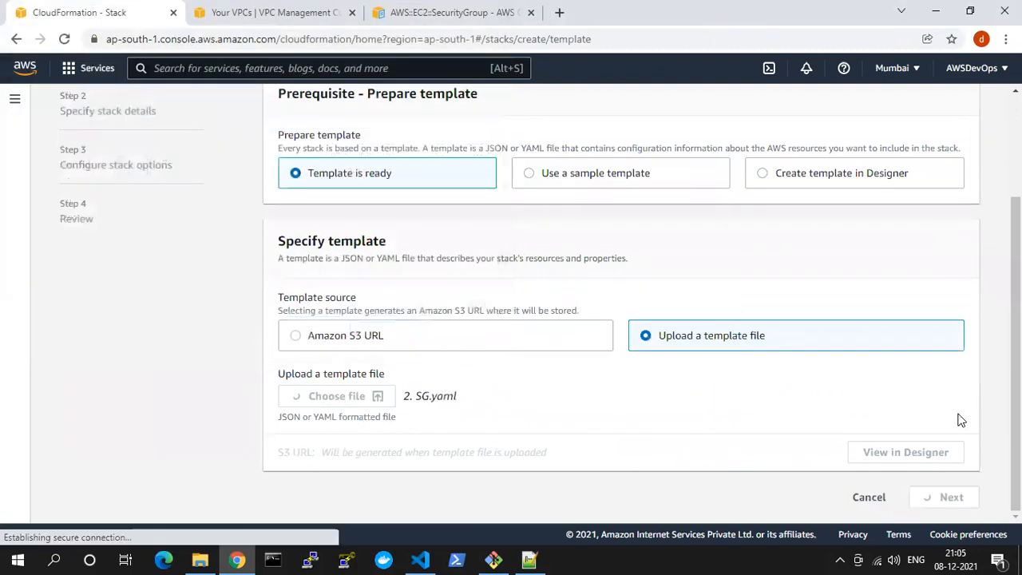
click(947, 498)
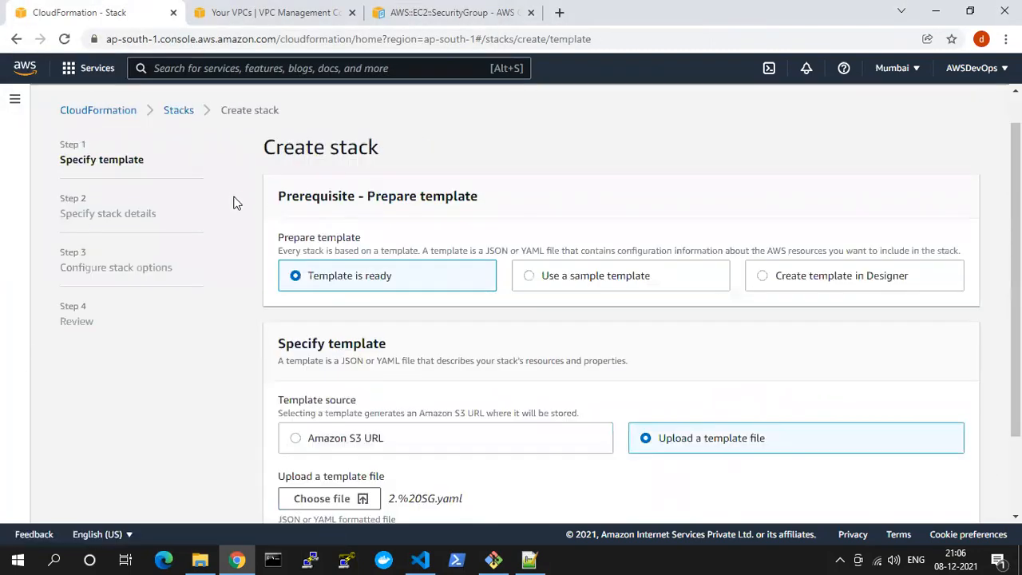
scroll(988, 413, down, 2)
click(952, 498)
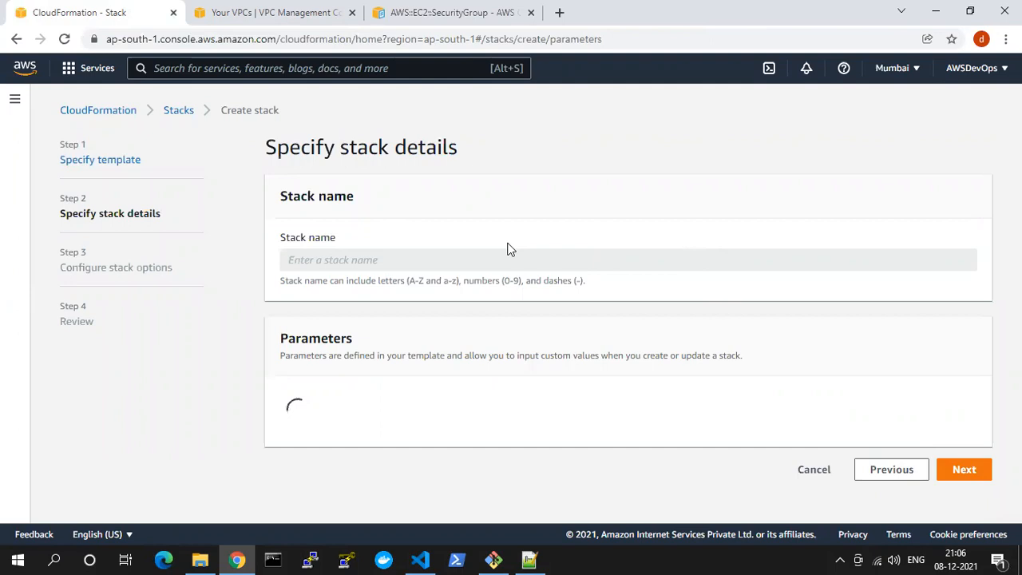
click(871, 477)
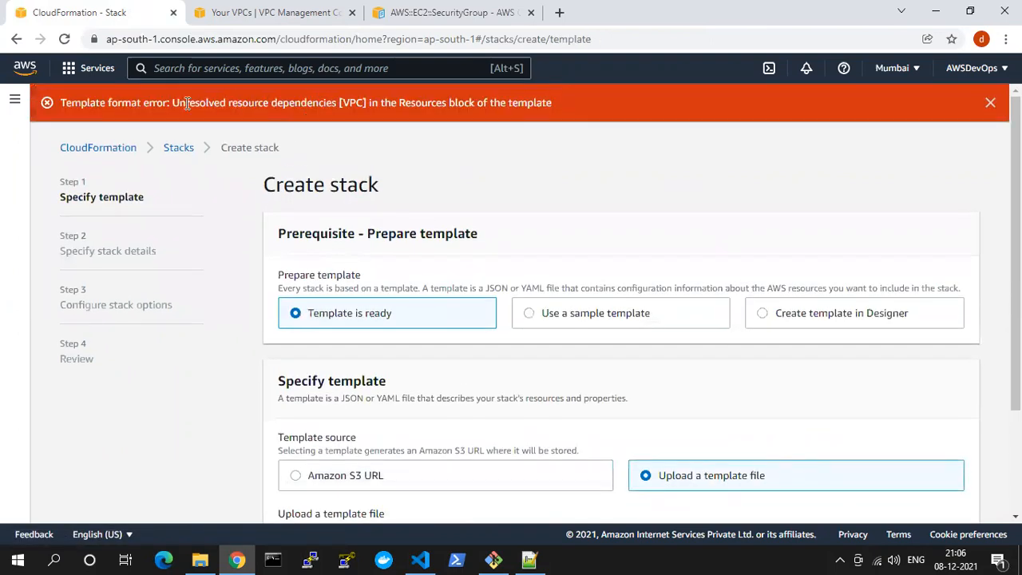
Examine the template format error against 2. SG.yaml in Visual Studio Code, and return to Chrome
drag(181, 103, 508, 119)
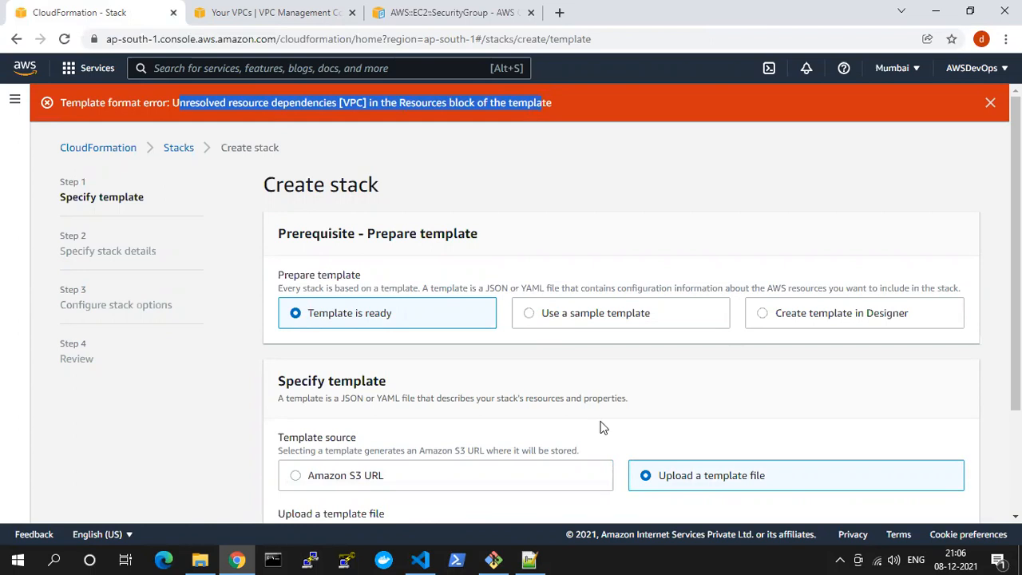
click(409, 557)
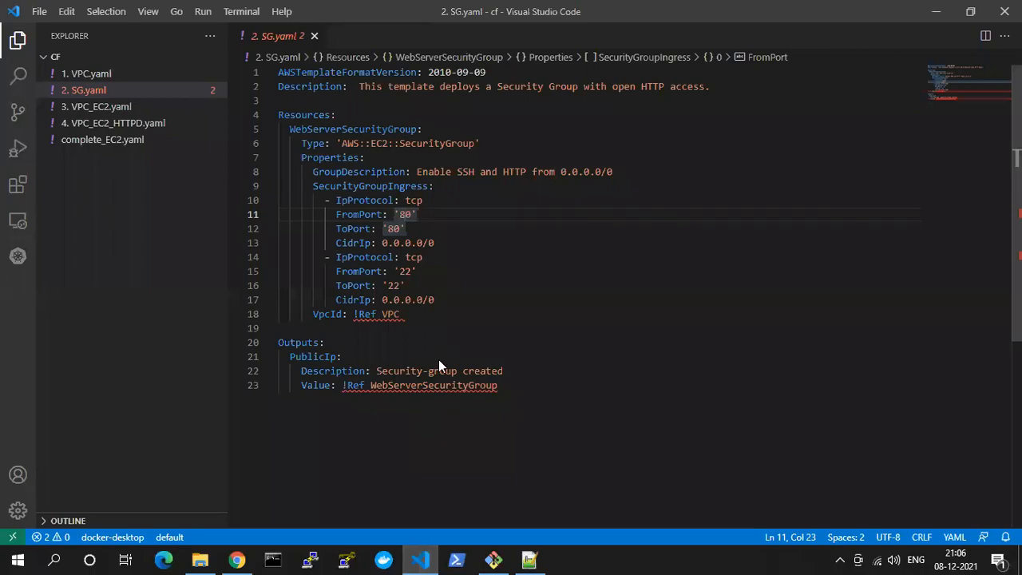
key(alt+Tab)
Examine the VpcId reference in the YAML example of the AWS::EC2::SecurityGroup documentation
click(422, 10)
scroll(433, 352, up, 1)
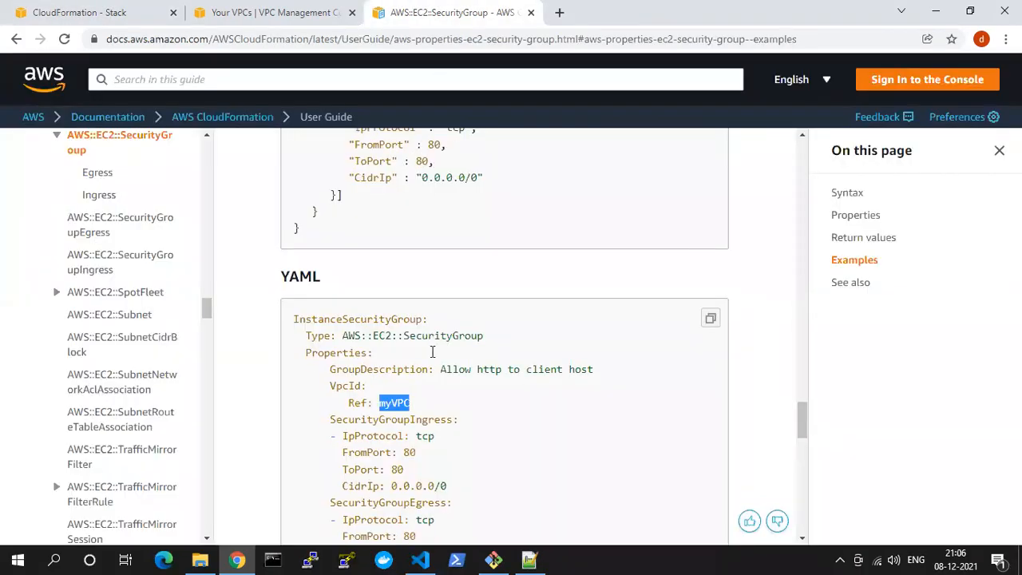
scroll(432, 352, down, 2)
drag(447, 438, 293, 182)
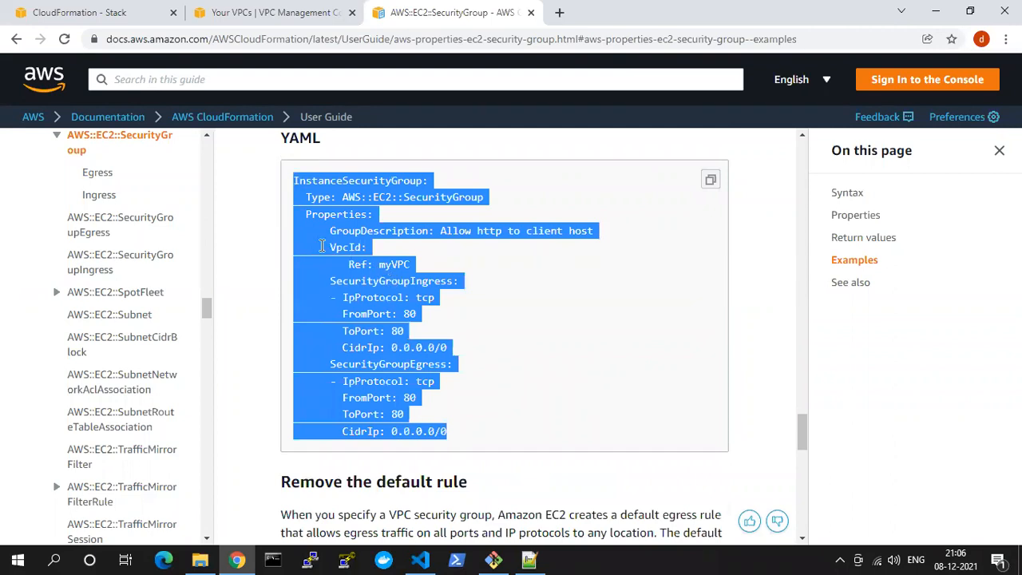
click(317, 243)
drag(369, 252, 438, 267)
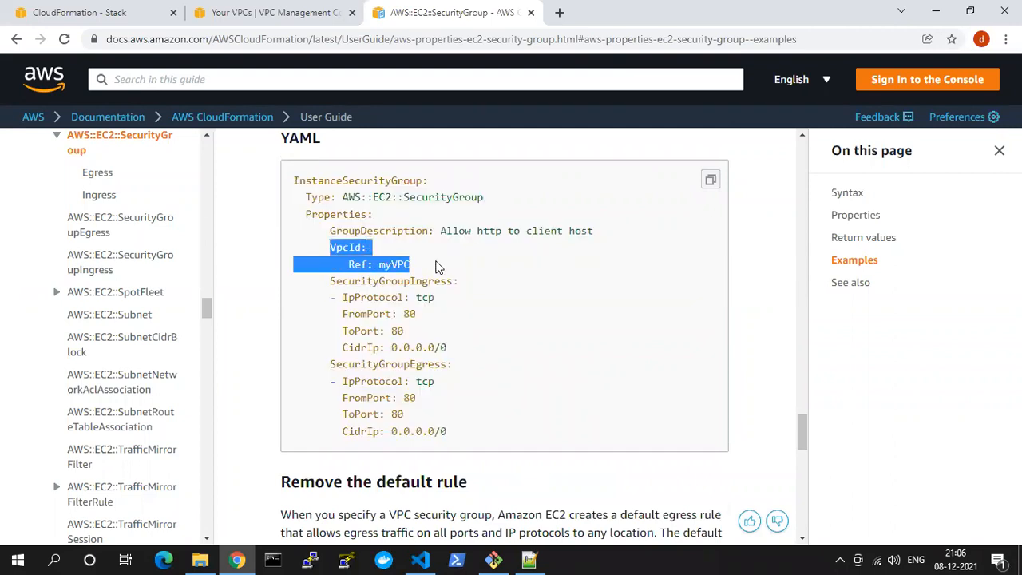
Switch to Visual Studio Code and copy the entire contents of 1. VPC.yaml
key(alt+Tab)
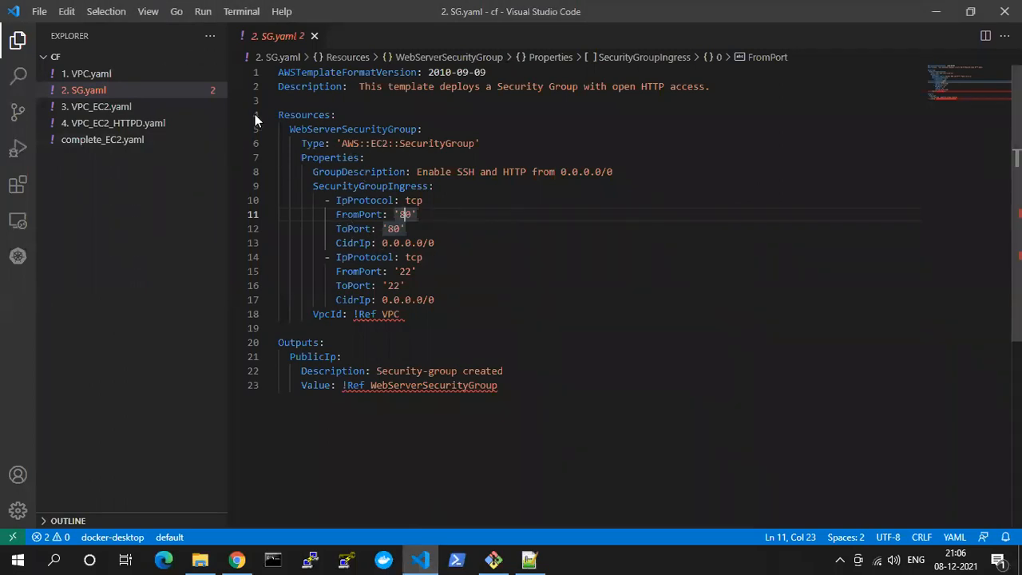
click(84, 75)
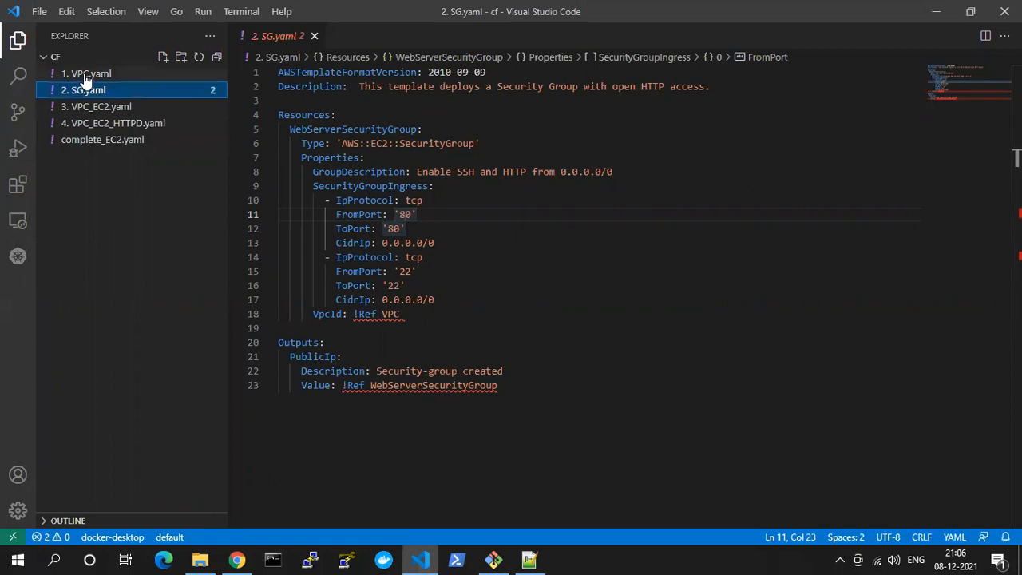
scroll(319, 199, down, 2)
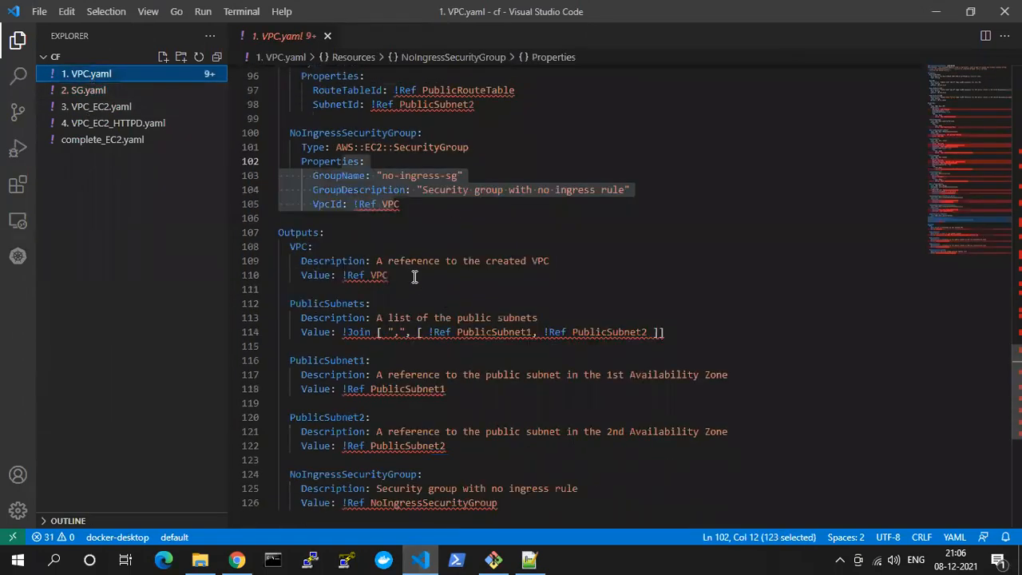
scroll(319, 199, up, 1)
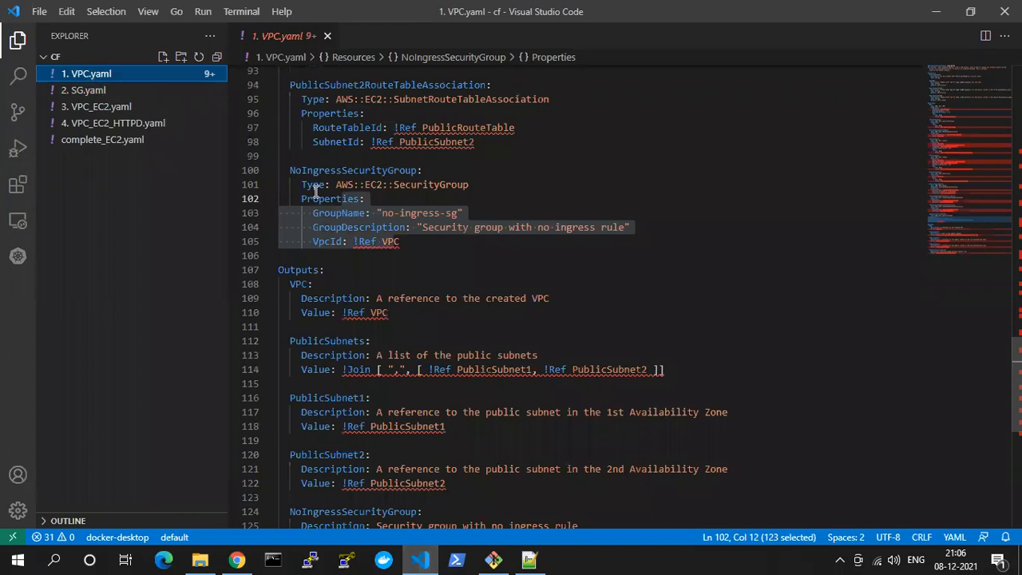
click(564, 213)
key(ctrl+a)
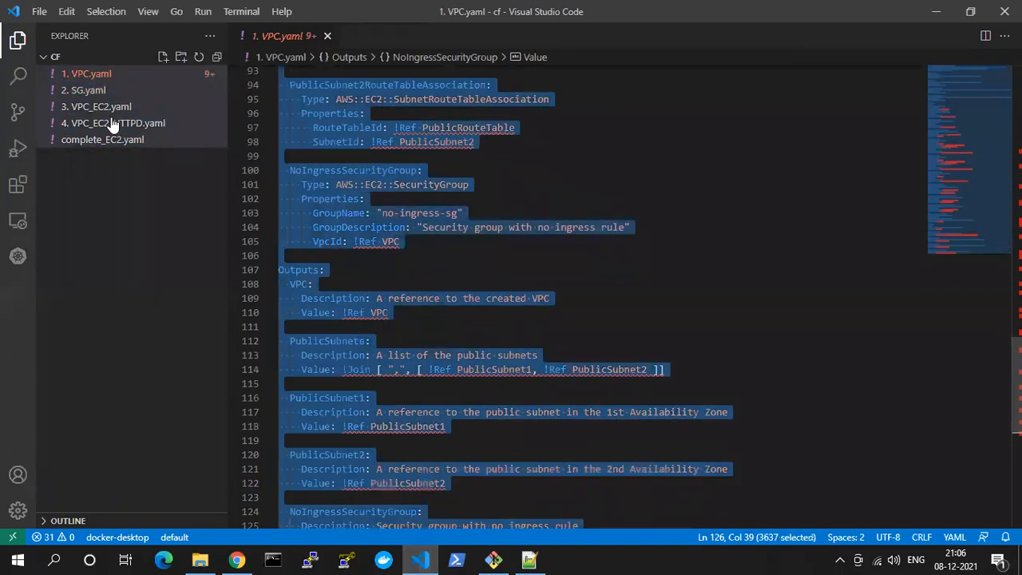
Paste the copied VPC template below the Outputs section at the end of 2. SG.yaml
click(92, 92)
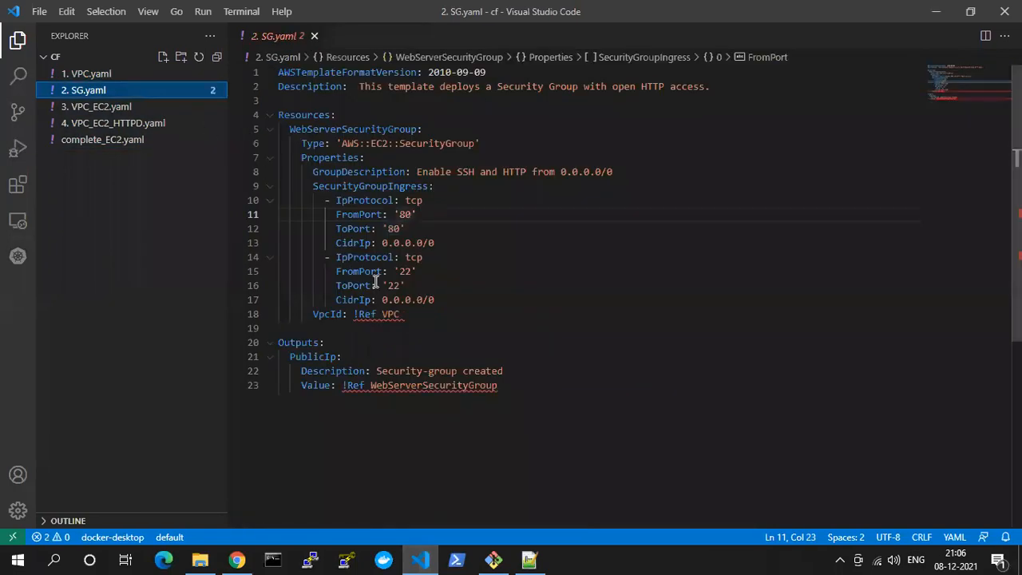
click(518, 390)
key(Return)
key(Return)
key(BackSpace)
key(ctrl+v)
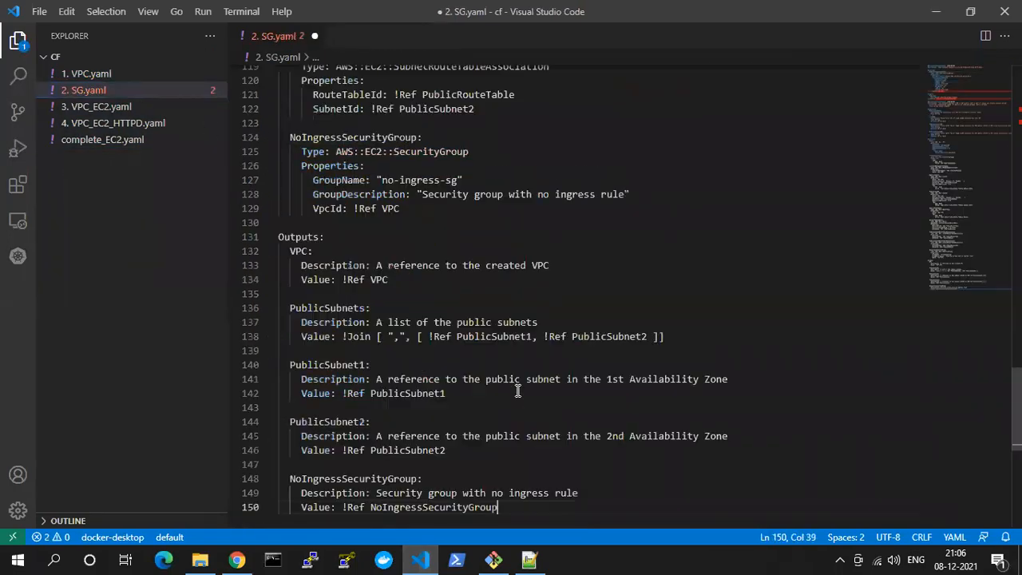
Examine the ingress rules and the VpcId reference of WebServerSecurityGroup at the beginning of 2. SG.yaml
scroll(447, 255, up, 8)
scroll(419, 255, up, 20)
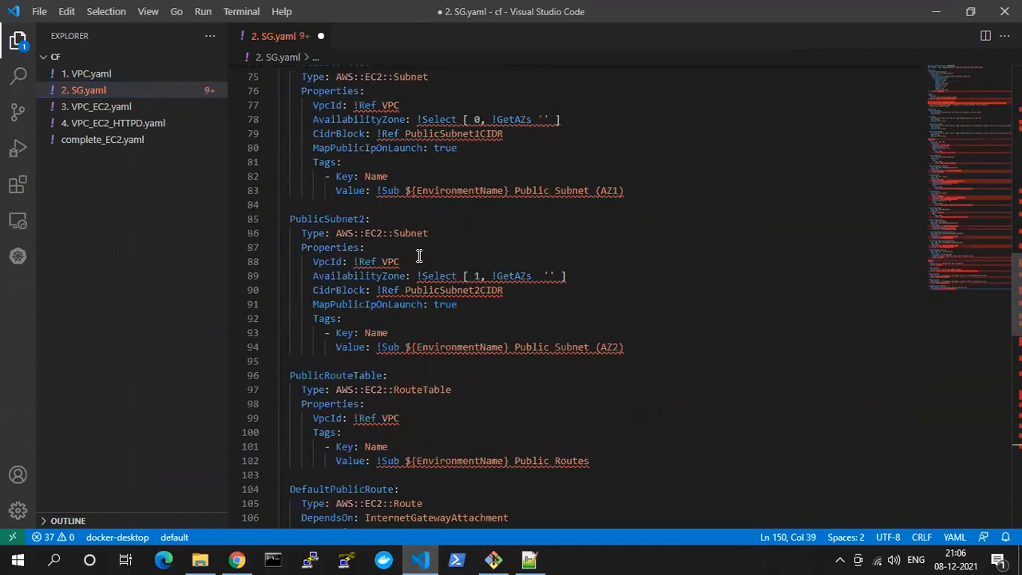
scroll(380, 254, up, 9)
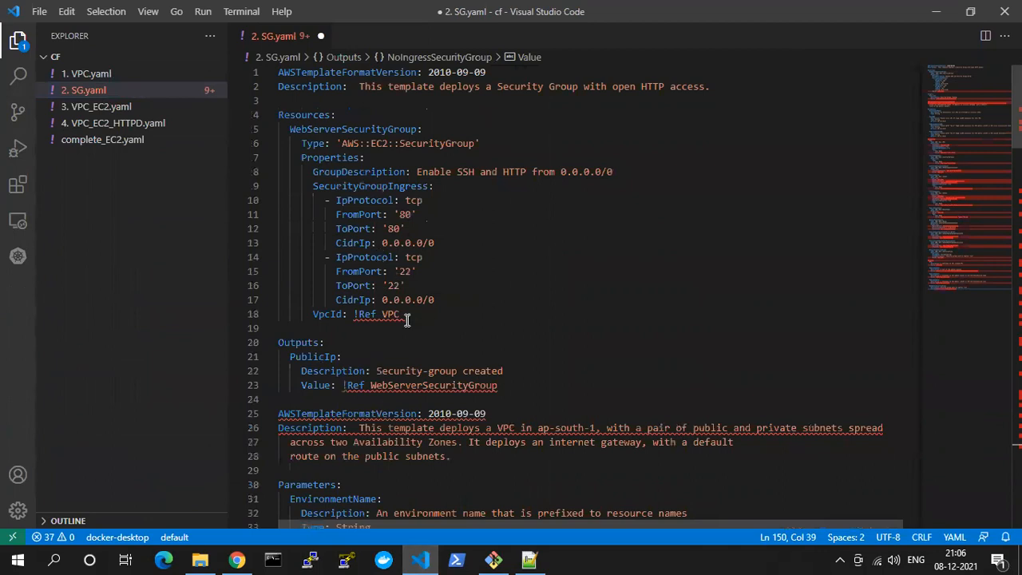
drag(404, 316, 284, 216)
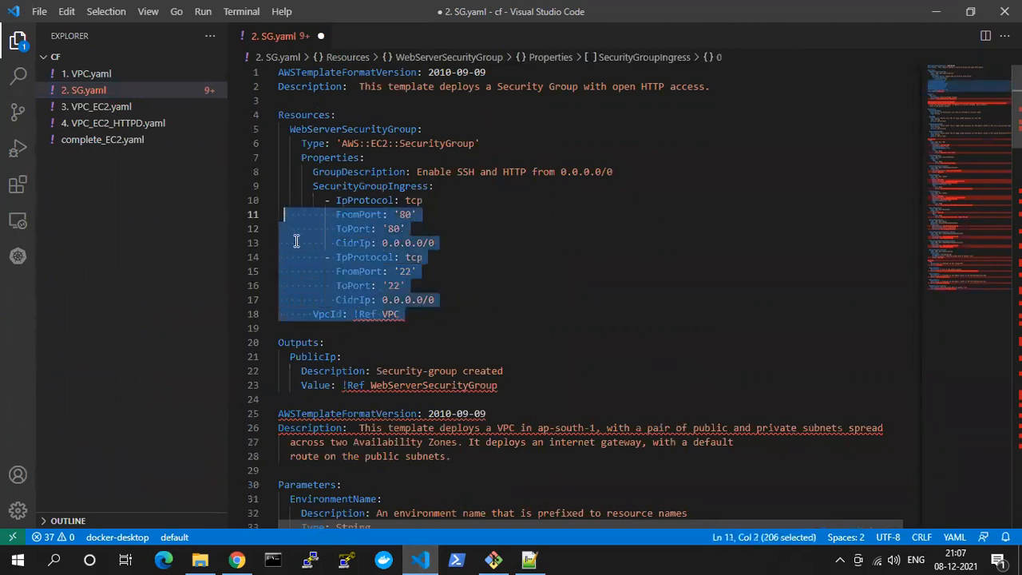
click(323, 314)
drag(360, 315, 379, 315)
click(383, 316)
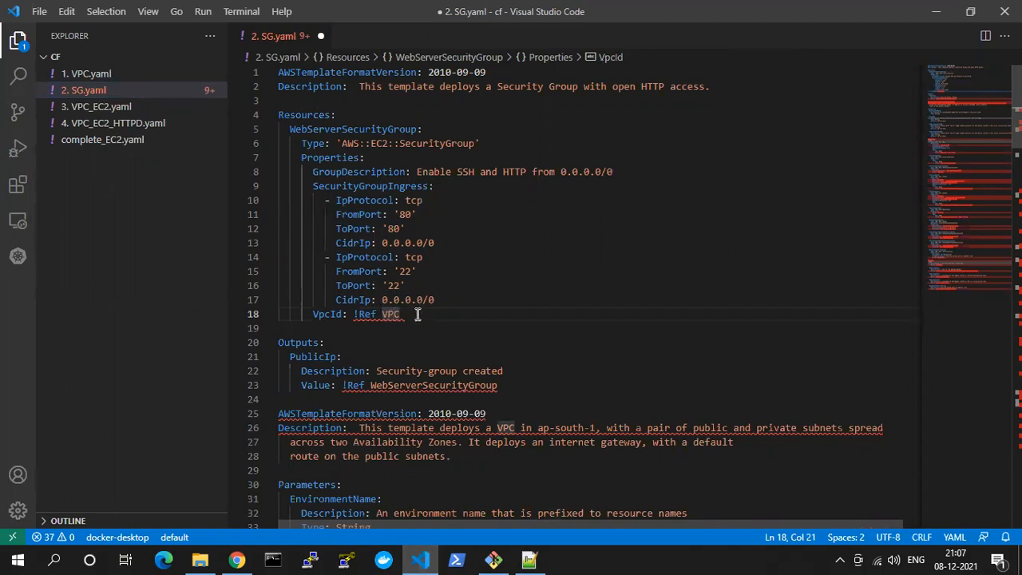
Copy the Type and Properties block of WebServerSecurityGroup over the Type and Properties block of NoIngressSecurityGroup in the pasted VPC template
drag(405, 314, 265, 144)
key(ctrl+c)
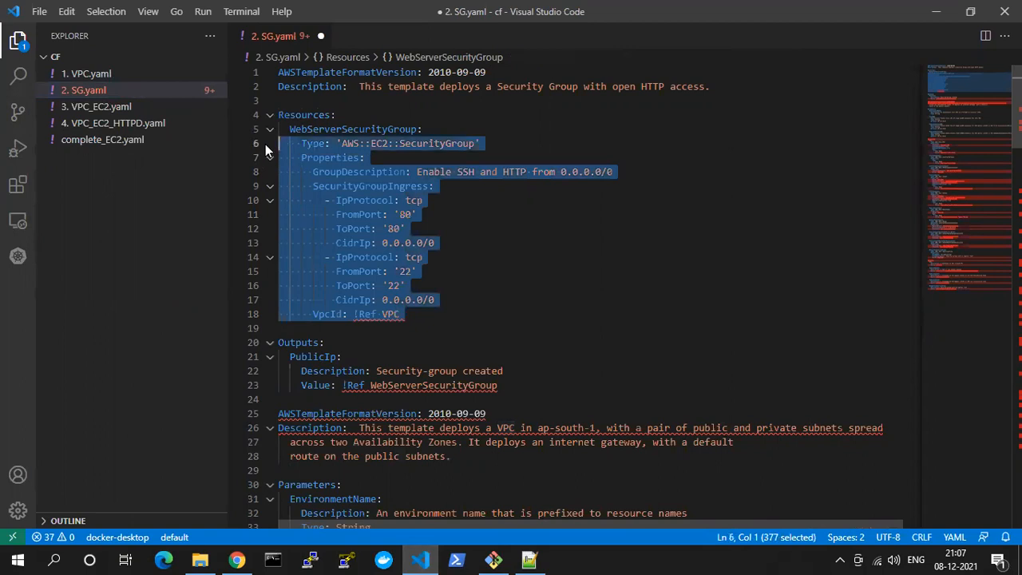
scroll(414, 256, down, 6)
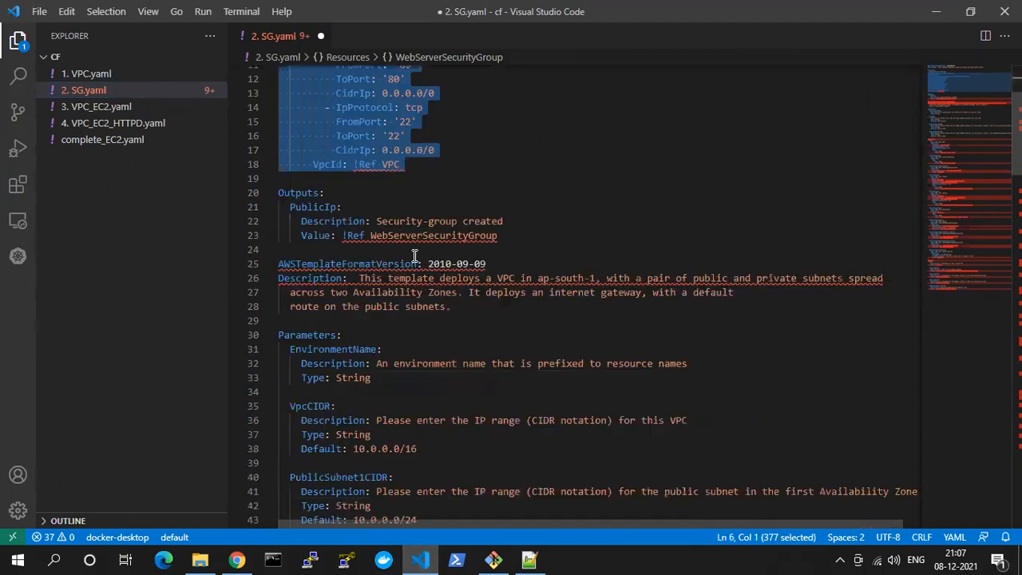
scroll(414, 257, down, 13)
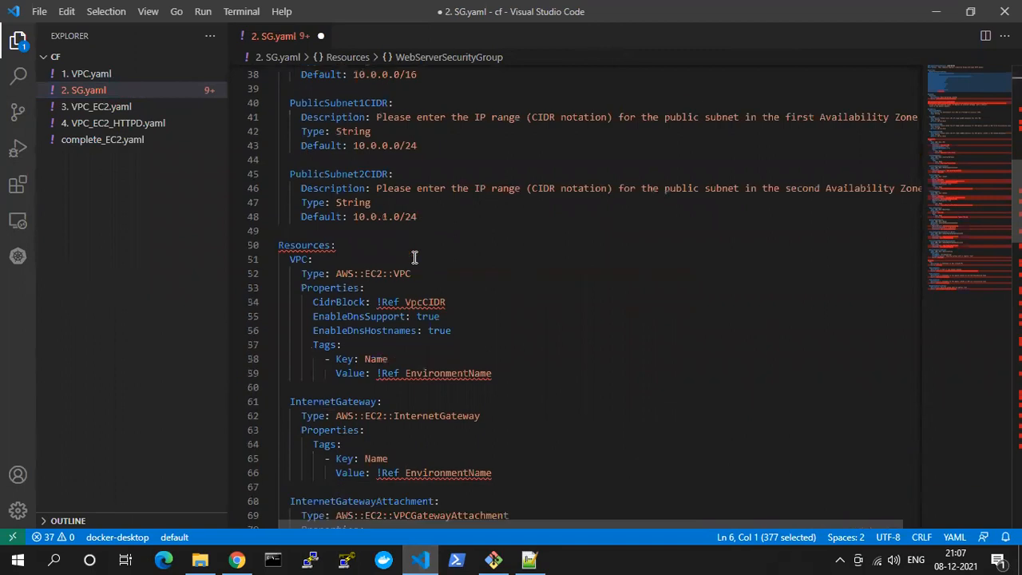
scroll(414, 257, down, 13)
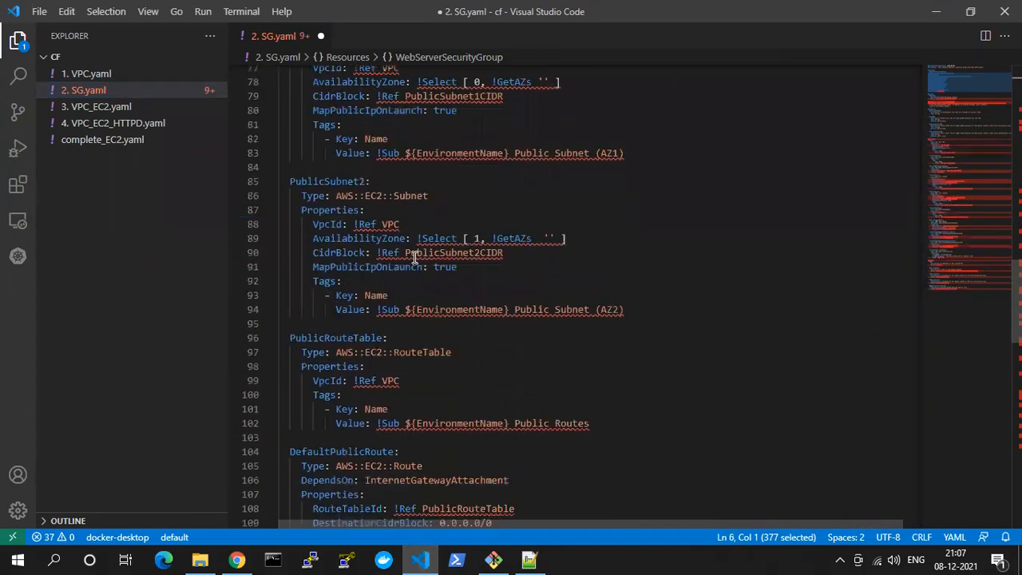
scroll(414, 257, down, 5)
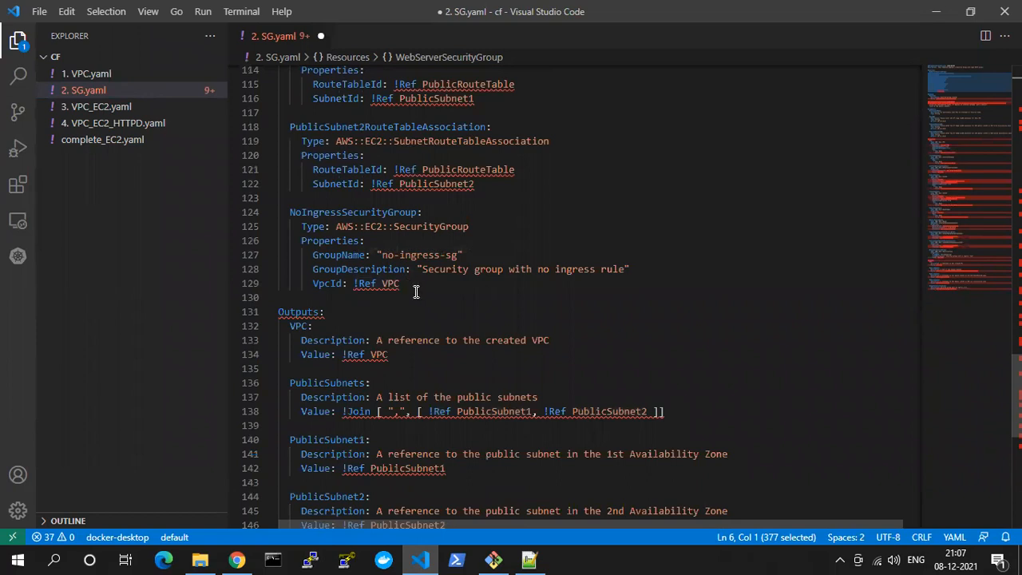
drag(414, 286, 274, 223)
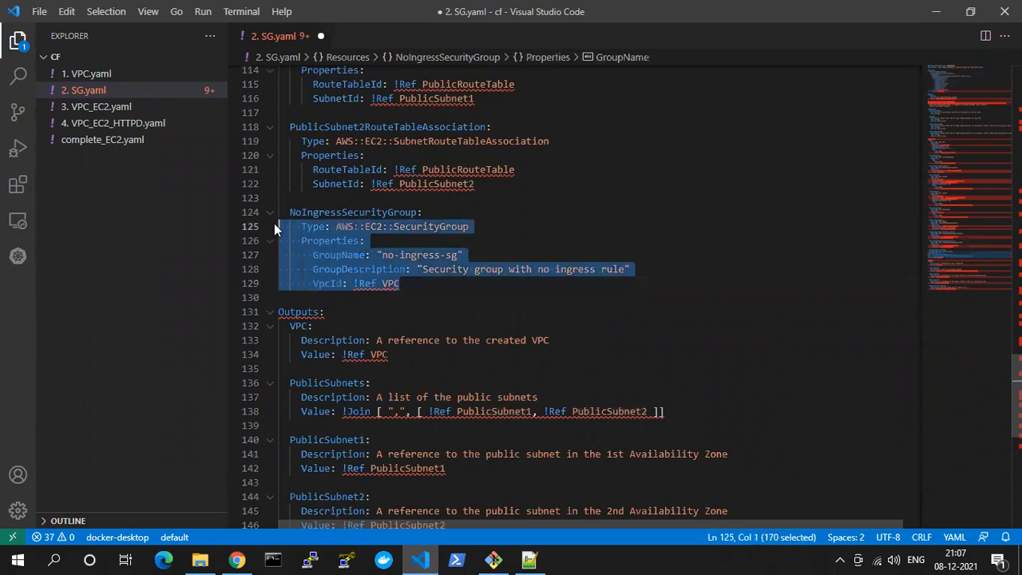
key(ctrl+v)
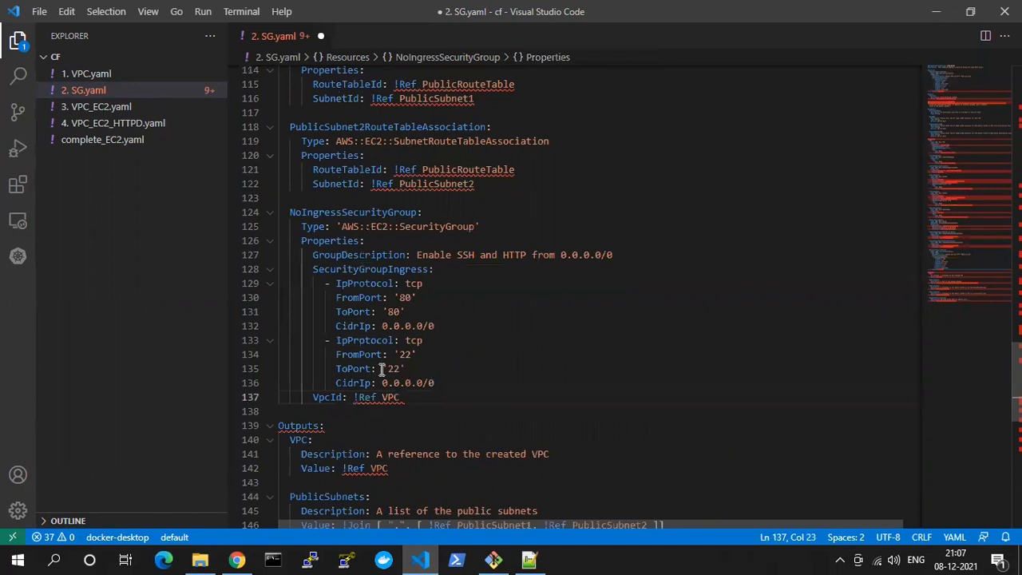
Rename the NoIngressSecurityGroup resource to IngressSecurityGroup and save 2. SG.yaml
double_click(361, 211)
key(Left)
key(Delete)
key(Delete)
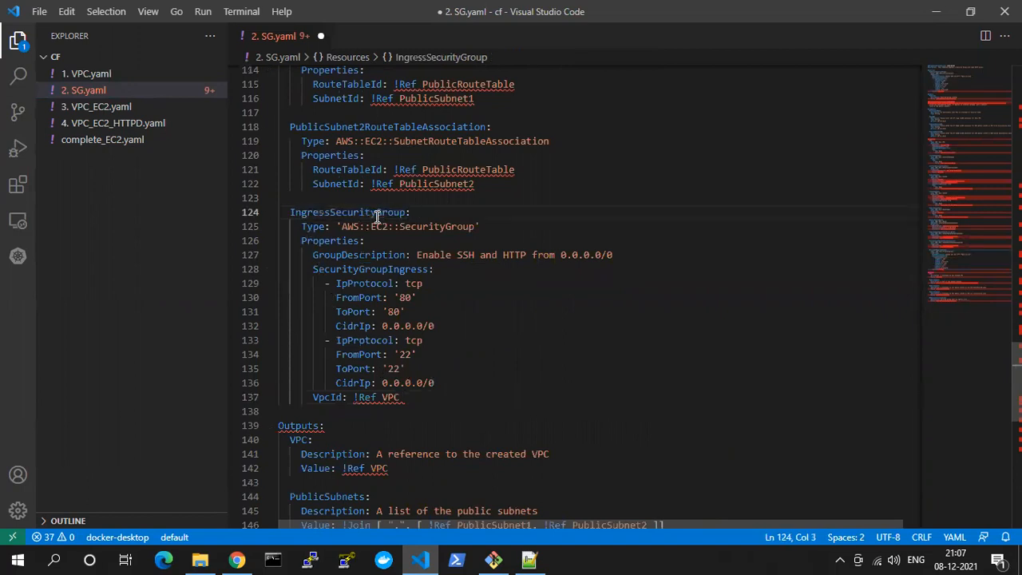
key(ctrl+s)
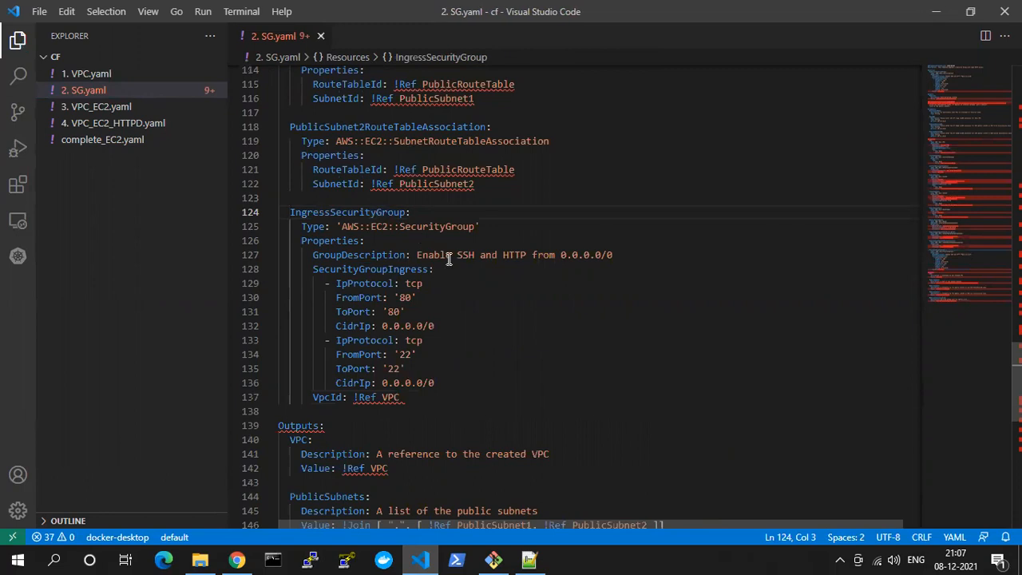
Compare the VpcId reference of IngressSecurityGroup with the VPC resource name and examine the surrounding resources in 2. SG.yaml
double_click(390, 397)
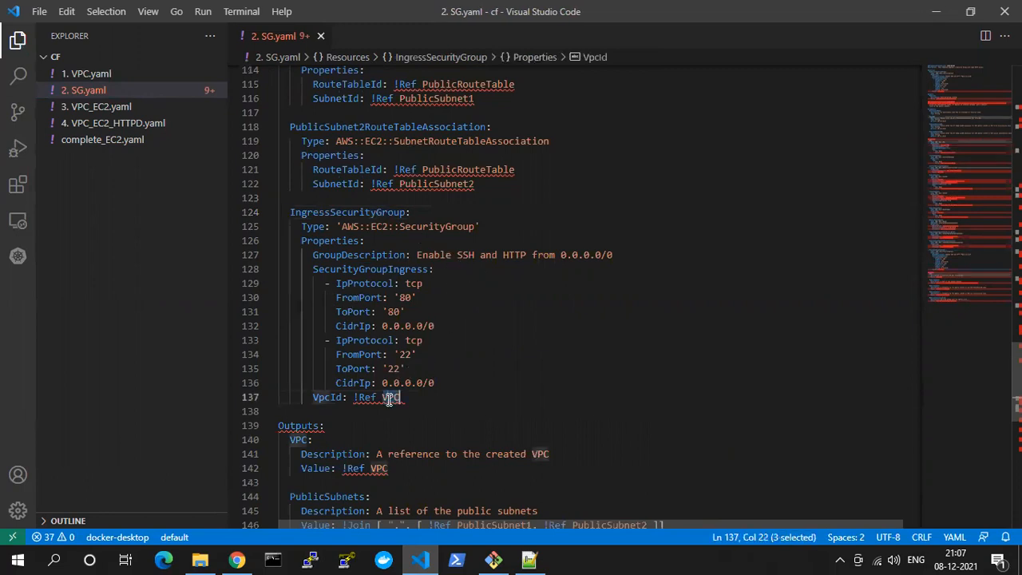
scroll(444, 288, up, 3)
scroll(444, 288, up, 11)
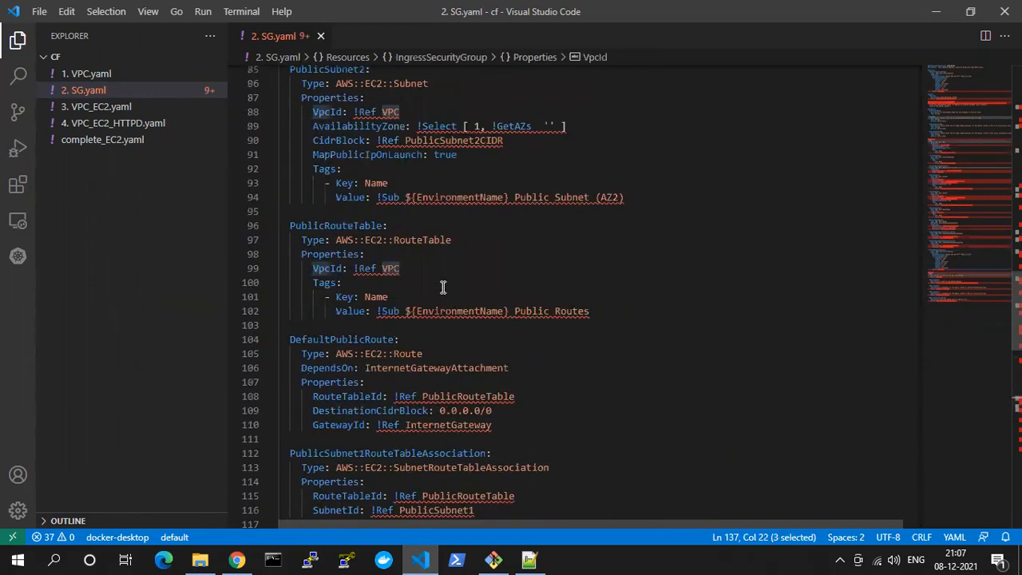
scroll(443, 288, up, 10)
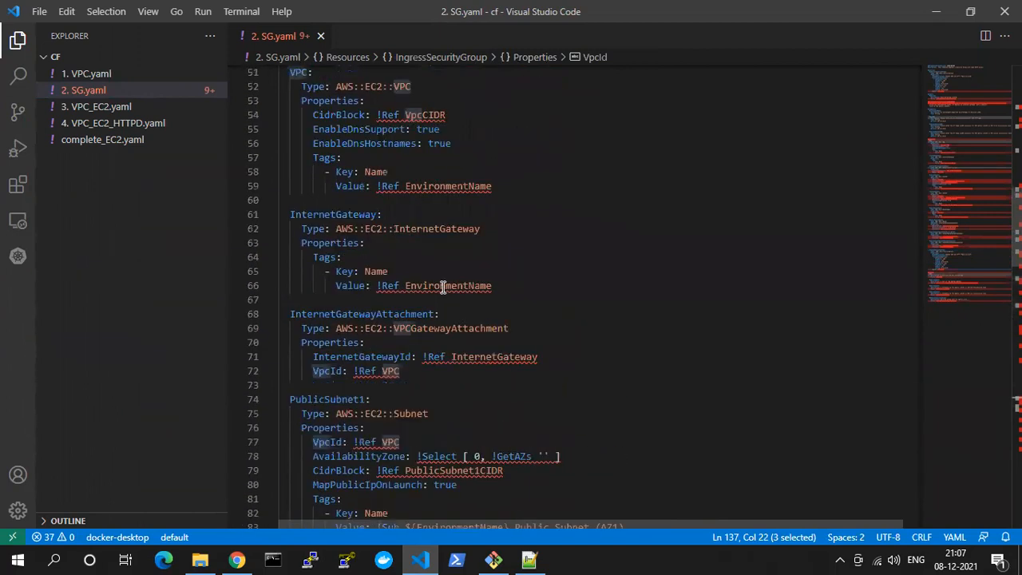
double_click(294, 221)
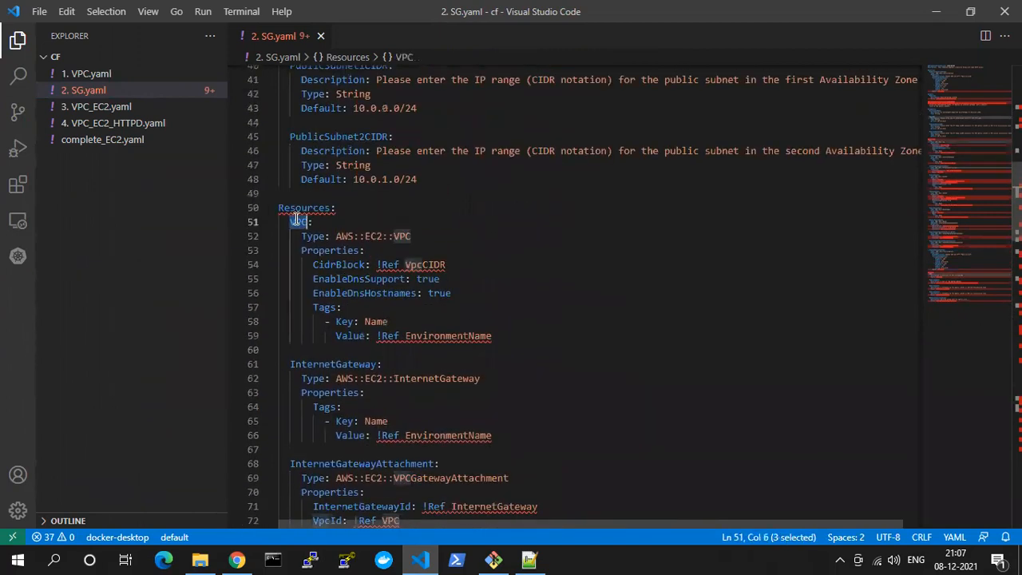
scroll(344, 288, down, 19)
scroll(347, 287, down, 10)
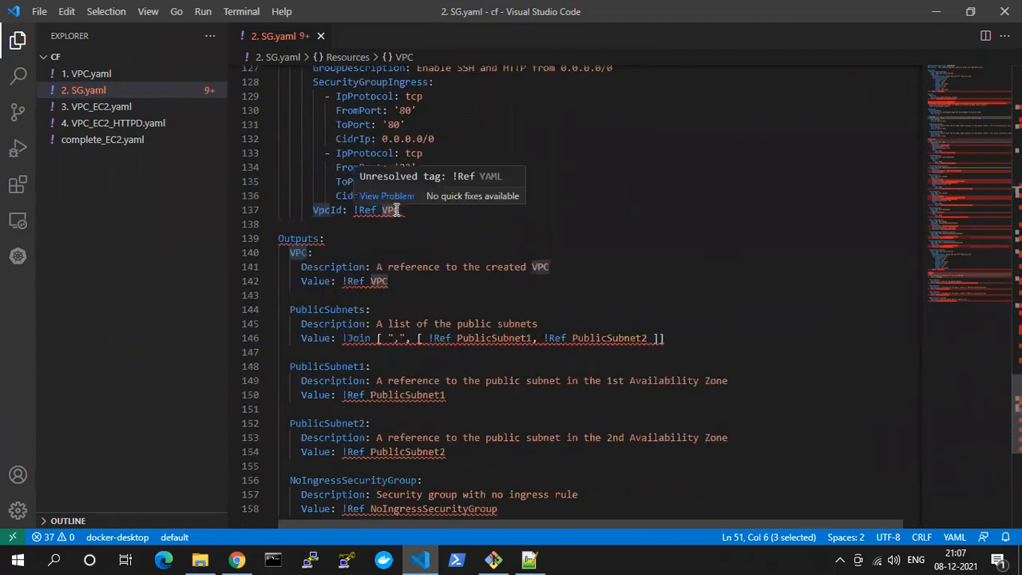
click(396, 210)
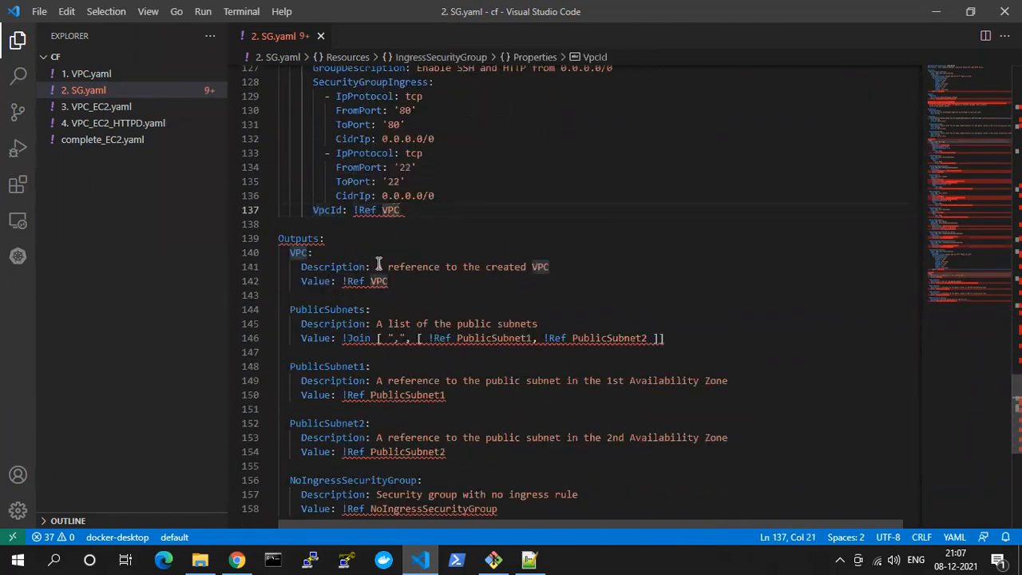
scroll(389, 205, up, 3)
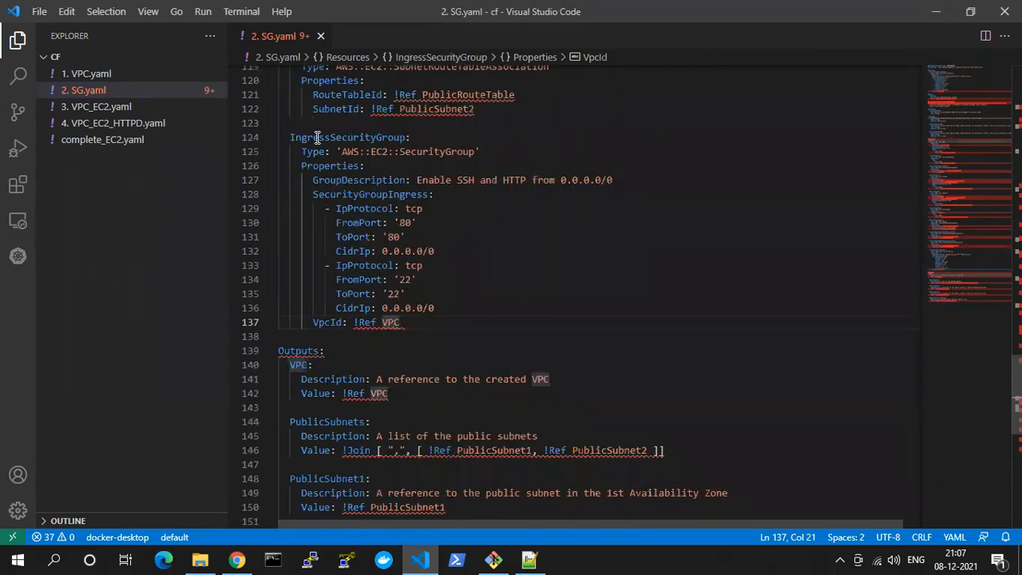
scroll(317, 137, up, 20)
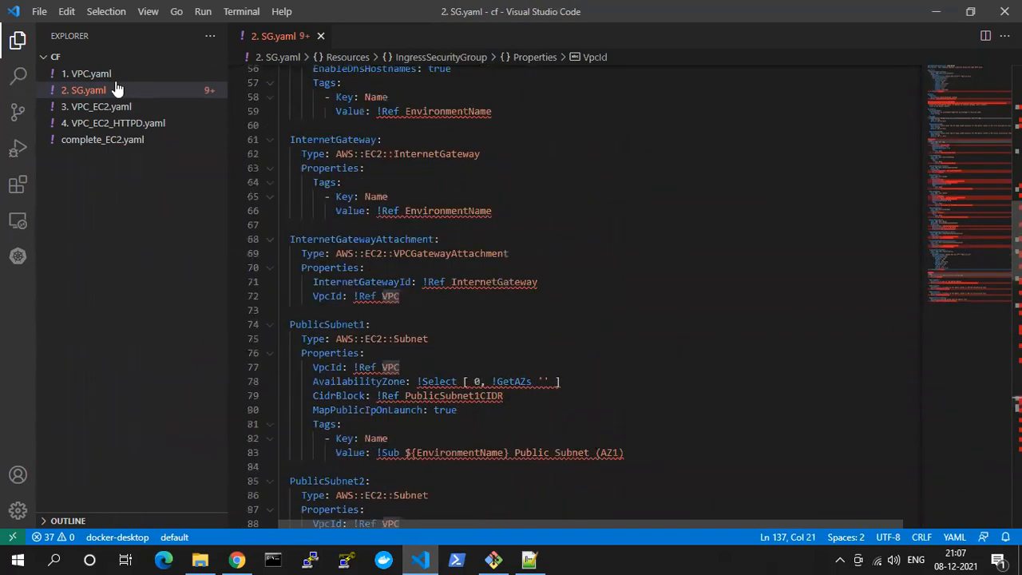
scroll(426, 295, down, 16)
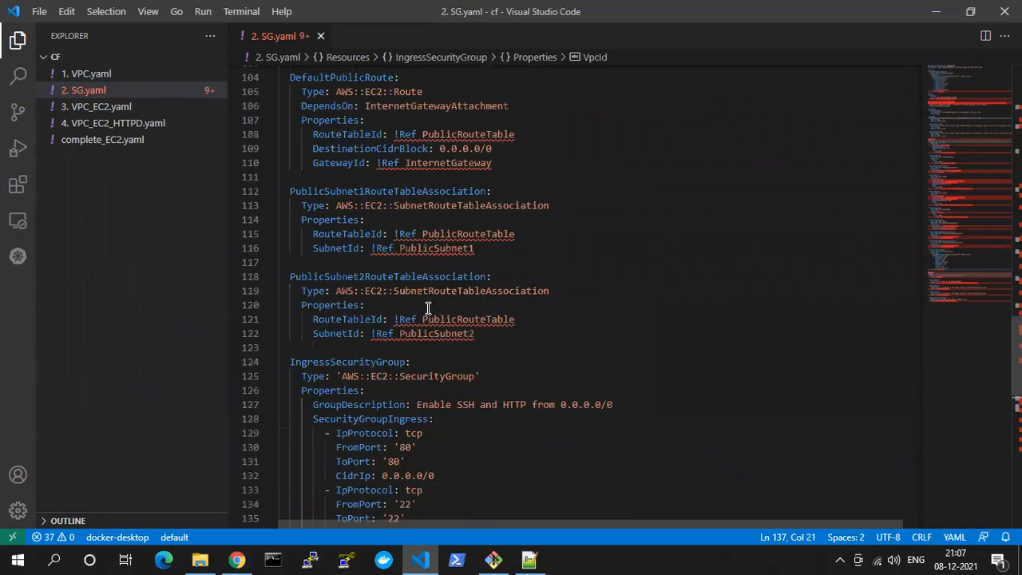
scroll(428, 308, down, 10)
scroll(378, 261, up, 4)
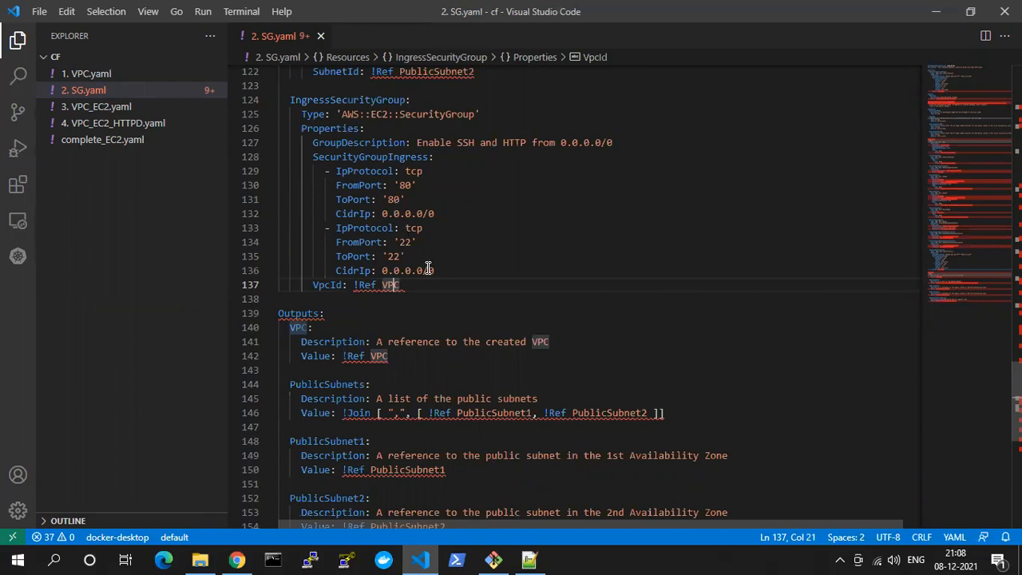
Delete the original security group template, from its format version through its Outputs, above the VPC template and save 2. SG.yaml
scroll(386, 203, up, 1)
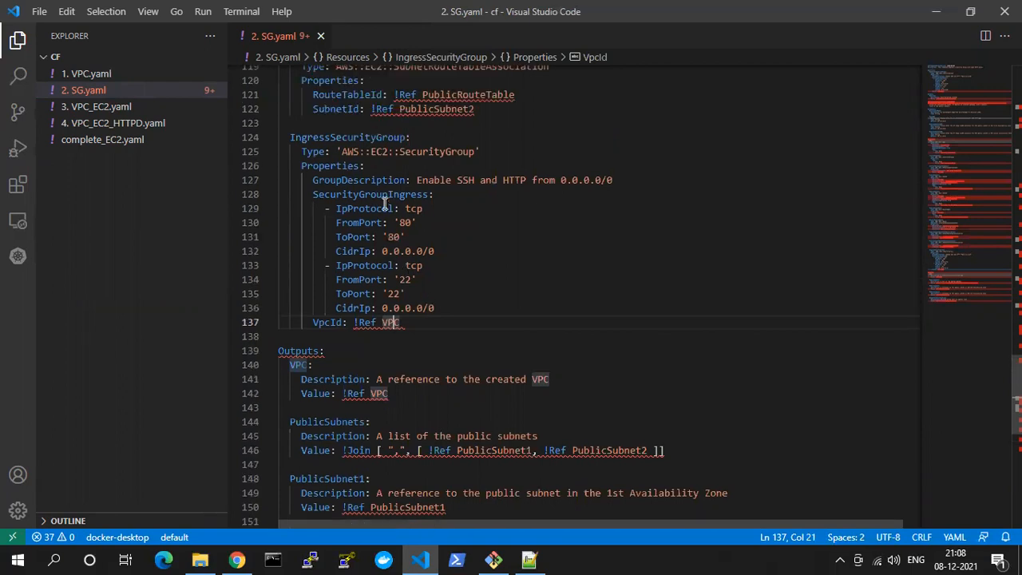
scroll(386, 203, up, 20)
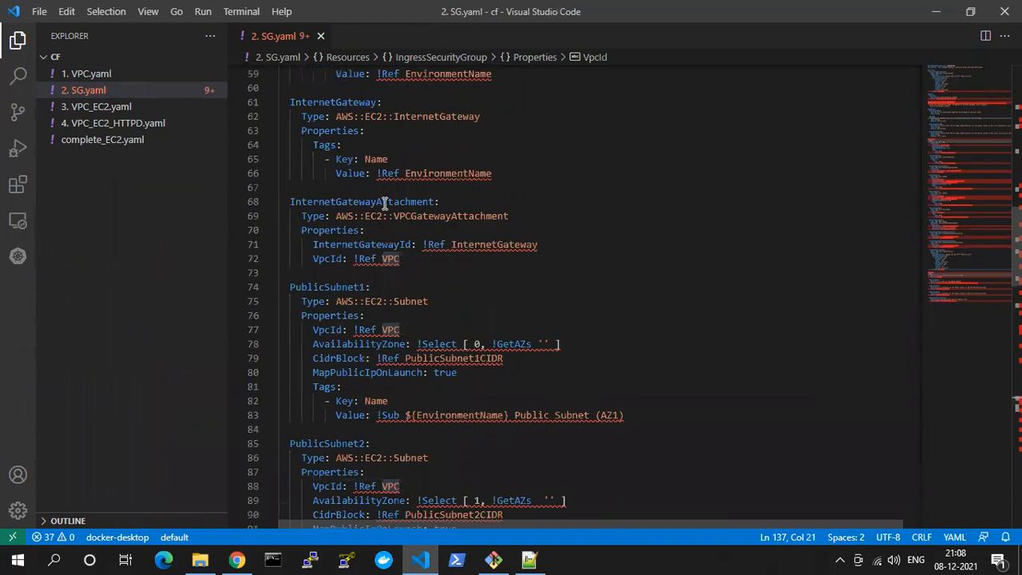
scroll(384, 204, up, 4)
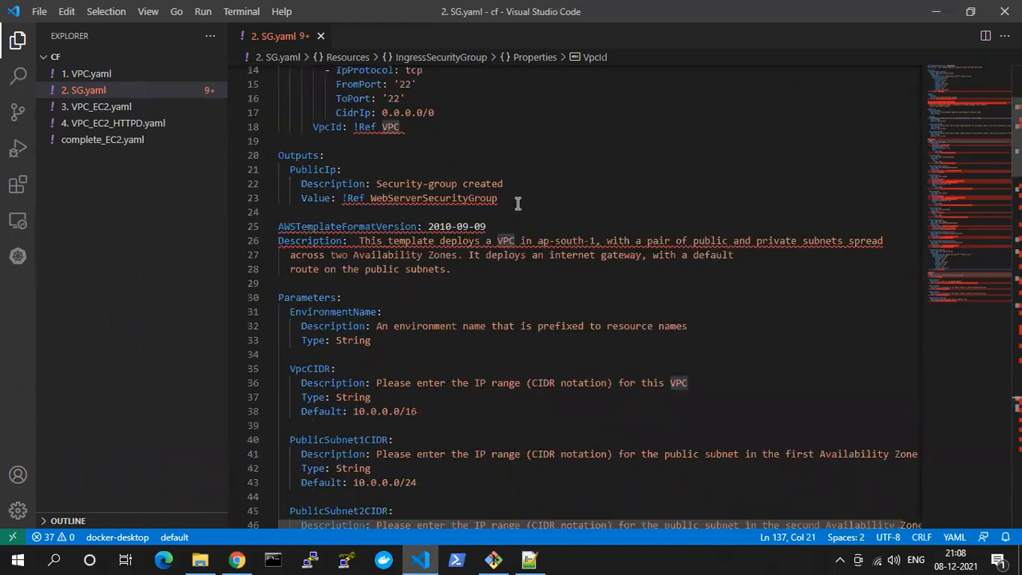
scroll(517, 204, up, 2)
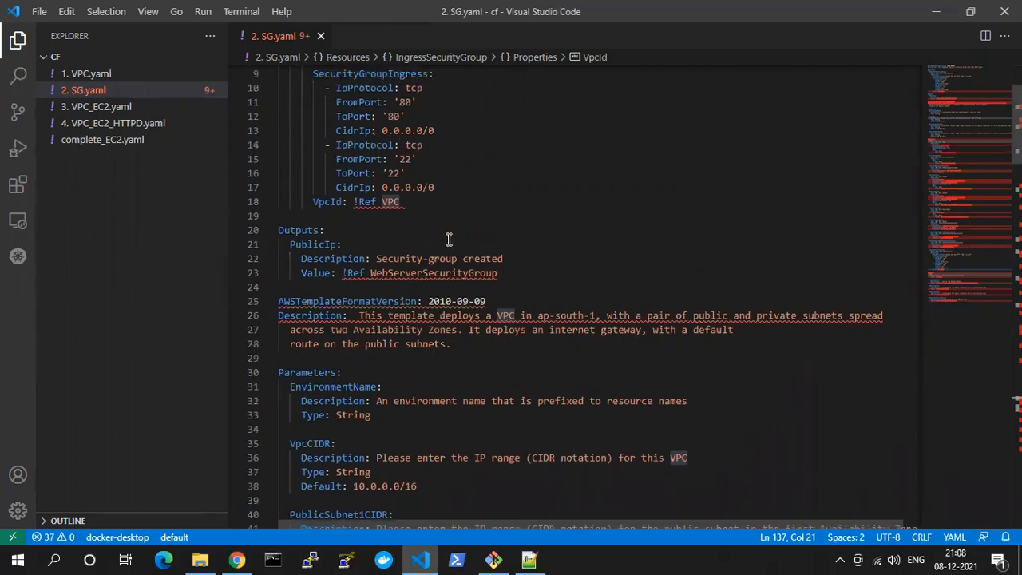
scroll(475, 311, up, 2)
drag(505, 354, 296, 234)
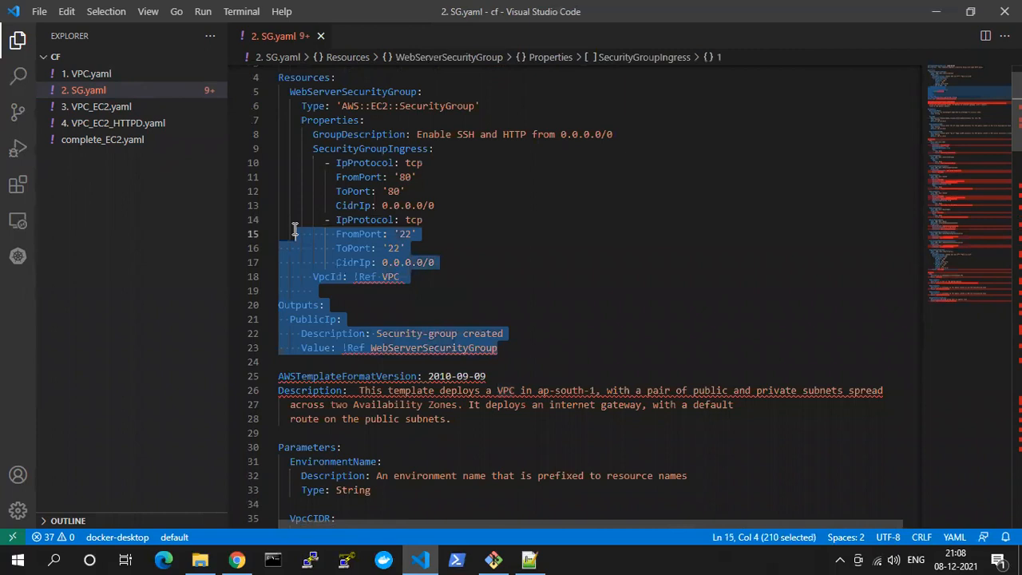
scroll(297, 224, up, 1)
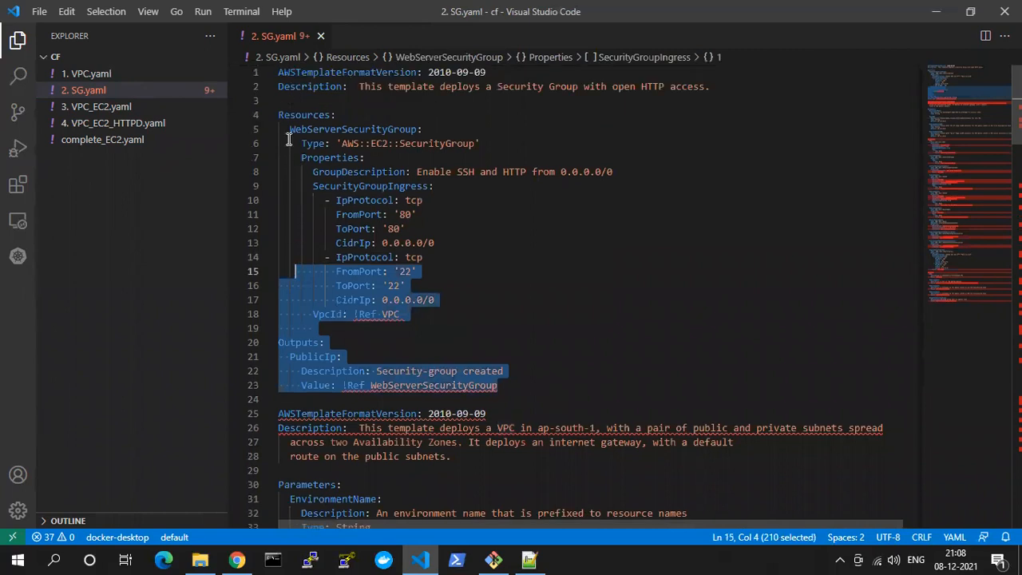
shift+click(283, 72)
key(shift+Home)
key(Delete)
key(Delete)
key(Delete)
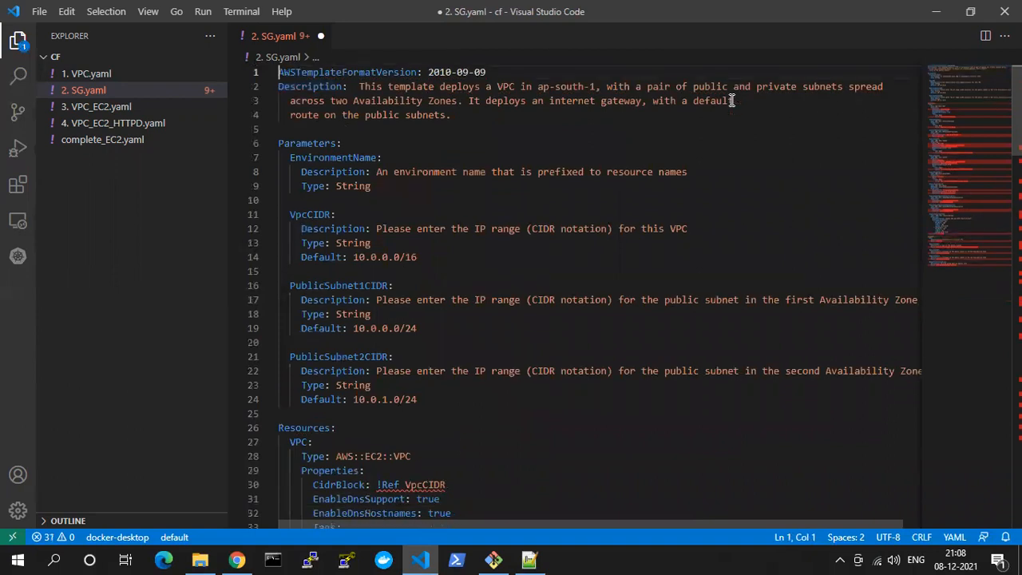
key(ctrl+s)
Switch to the CloudFormation page in Chrome, upload the updated 2. SG.yaml as the stack's template file and submit it
scroll(663, 232, down, 4)
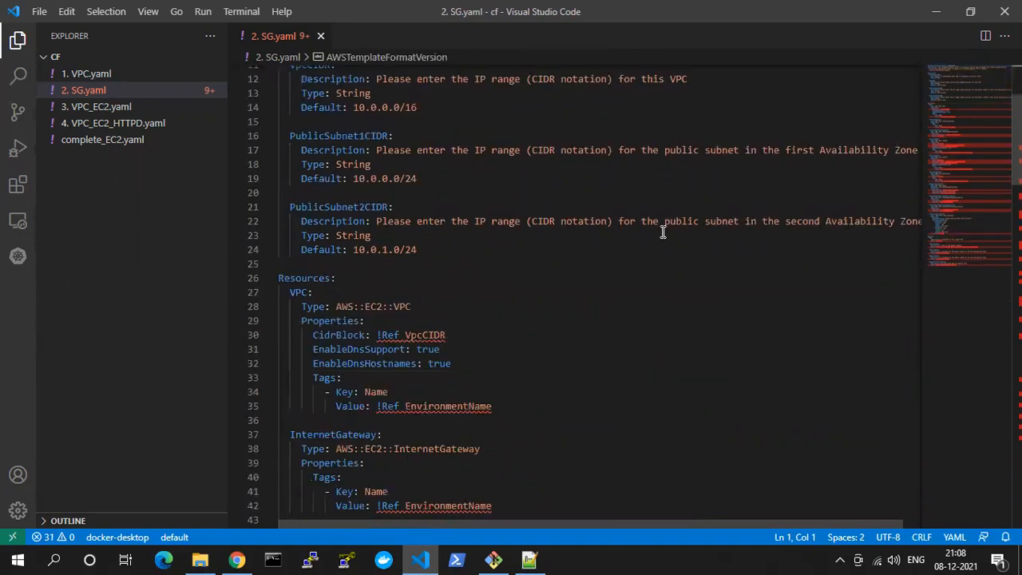
scroll(536, 271, down, 6)
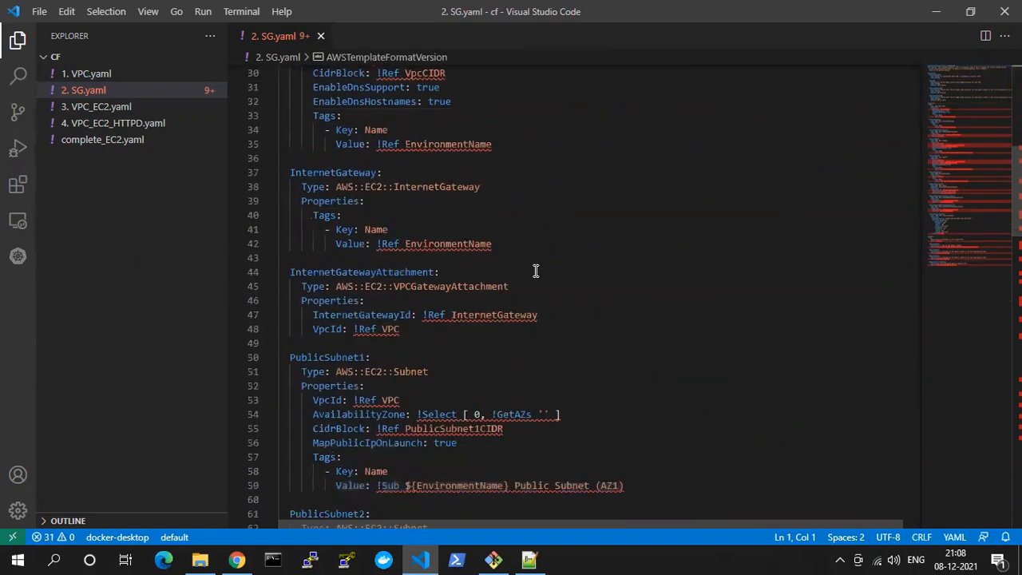
scroll(536, 271, down, 20)
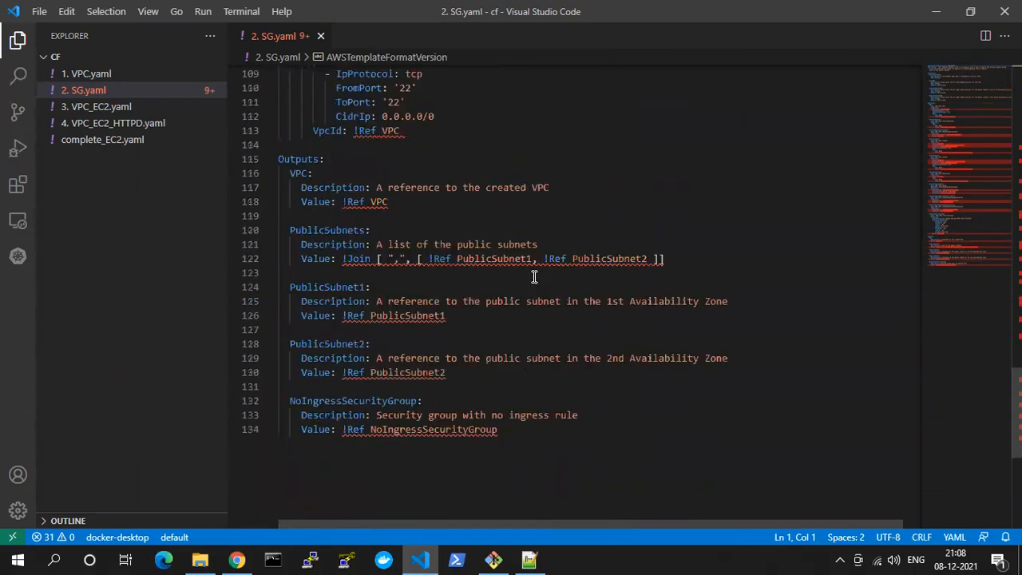
scroll(535, 276, down, 2)
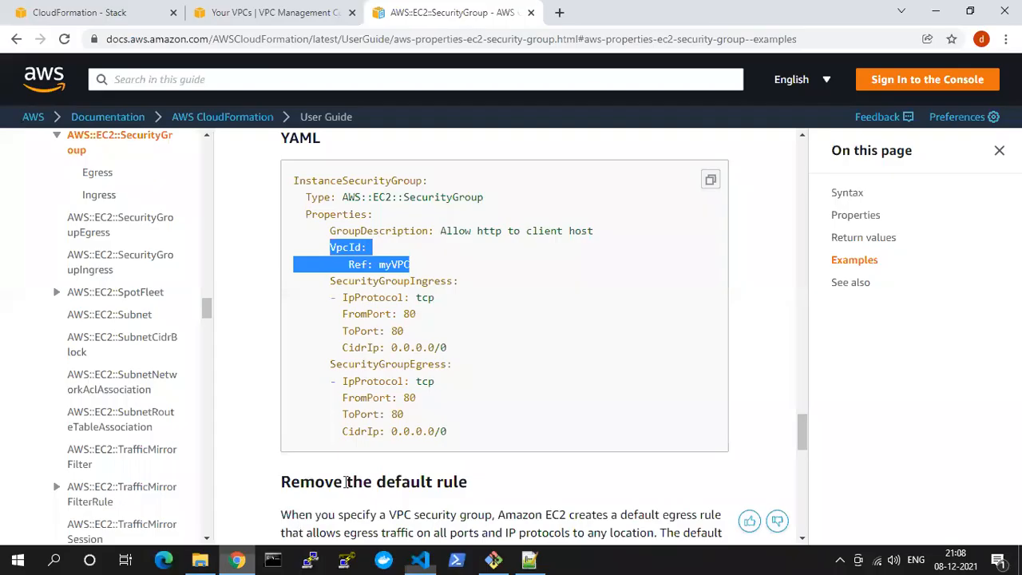
click(236, 559)
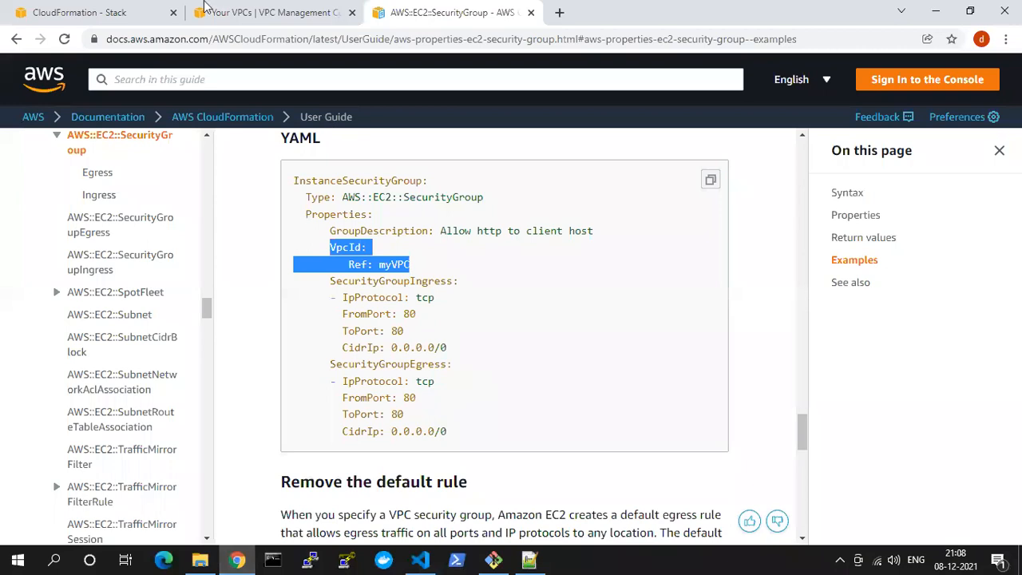
click(96, 12)
scroll(415, 360, down, 2)
click(330, 398)
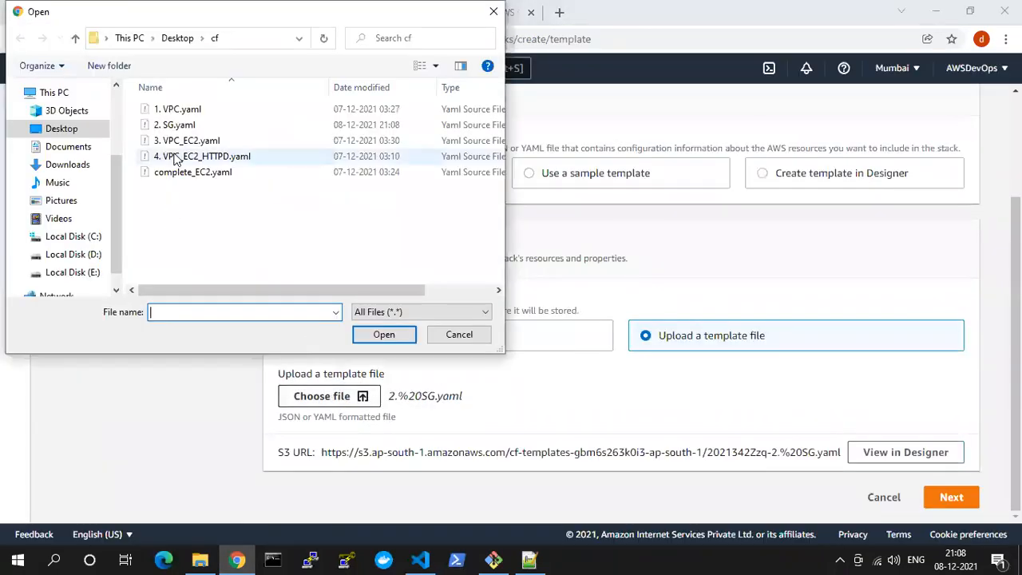
click(239, 125)
click(383, 334)
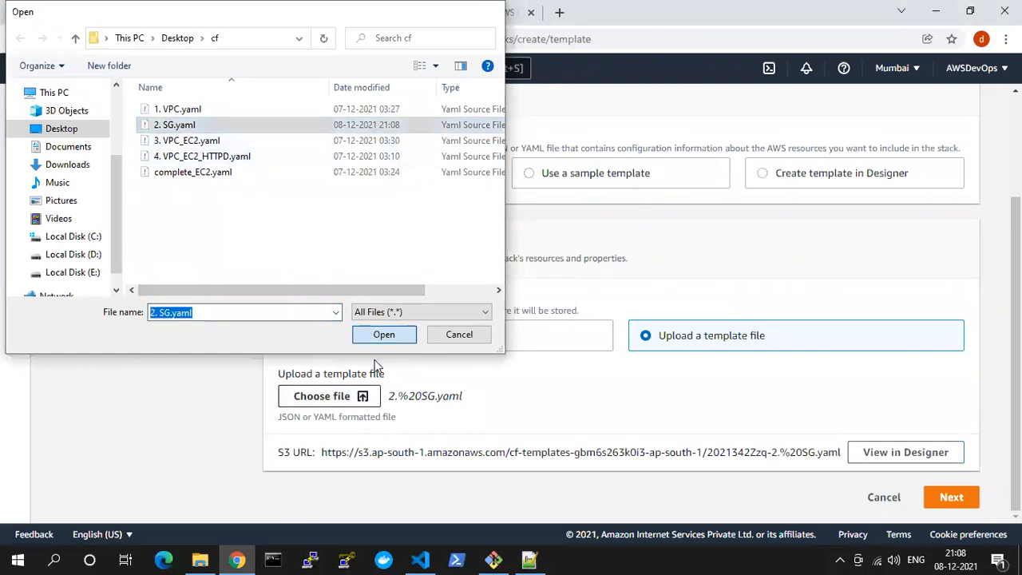
click(947, 495)
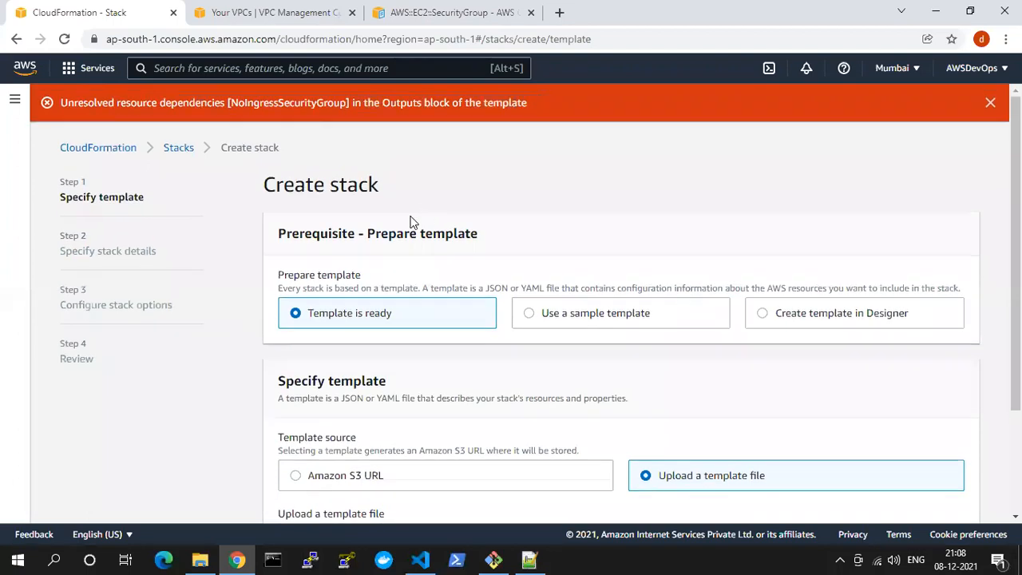
Return to Visual Studio Code and change the NoIngressSecurityGroup output's value in 2. SG.yaml to !Ref IngressSecurityGroup
drag(384, 105, 536, 105)
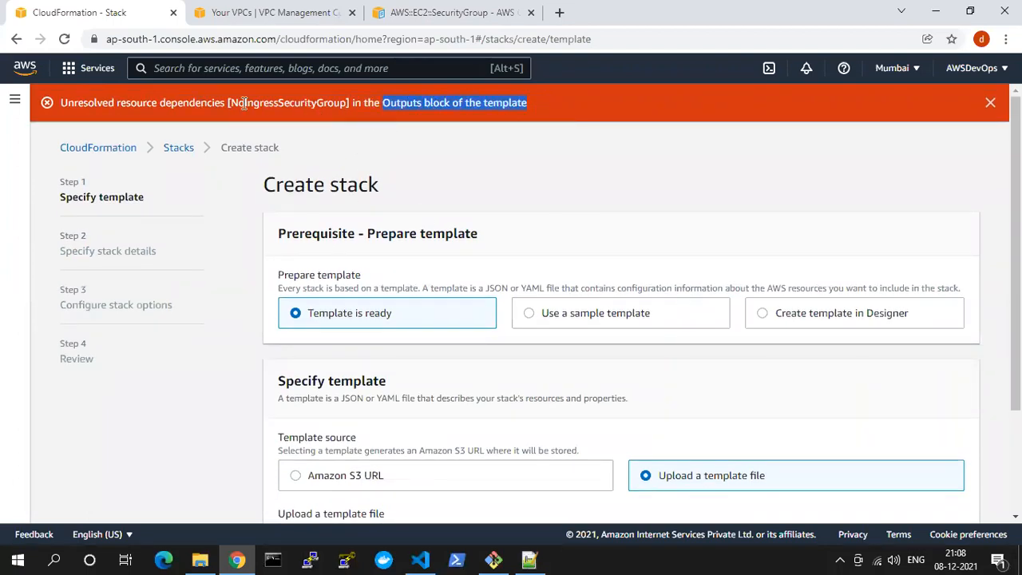
drag(120, 104, 272, 101)
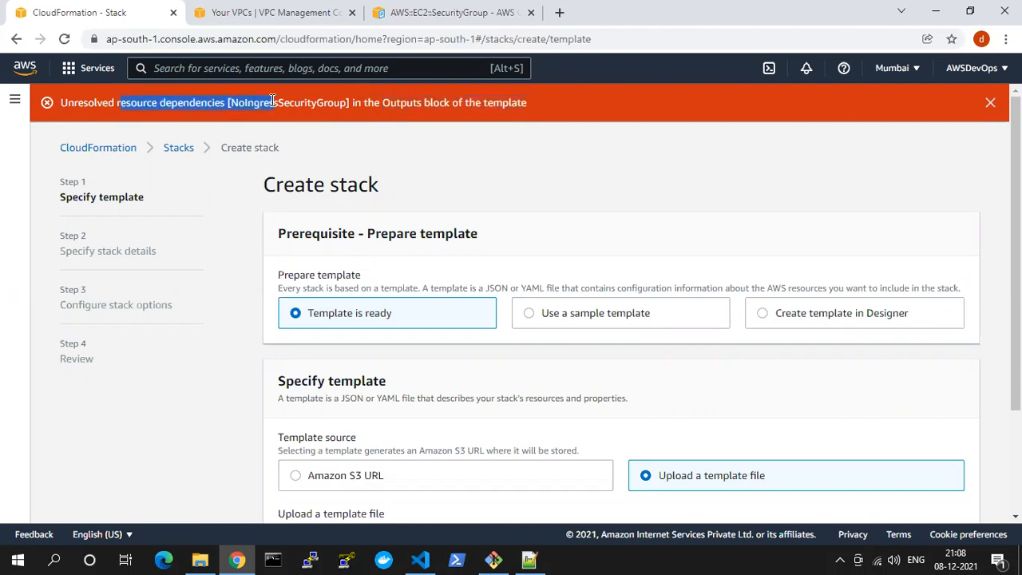
click(420, 559)
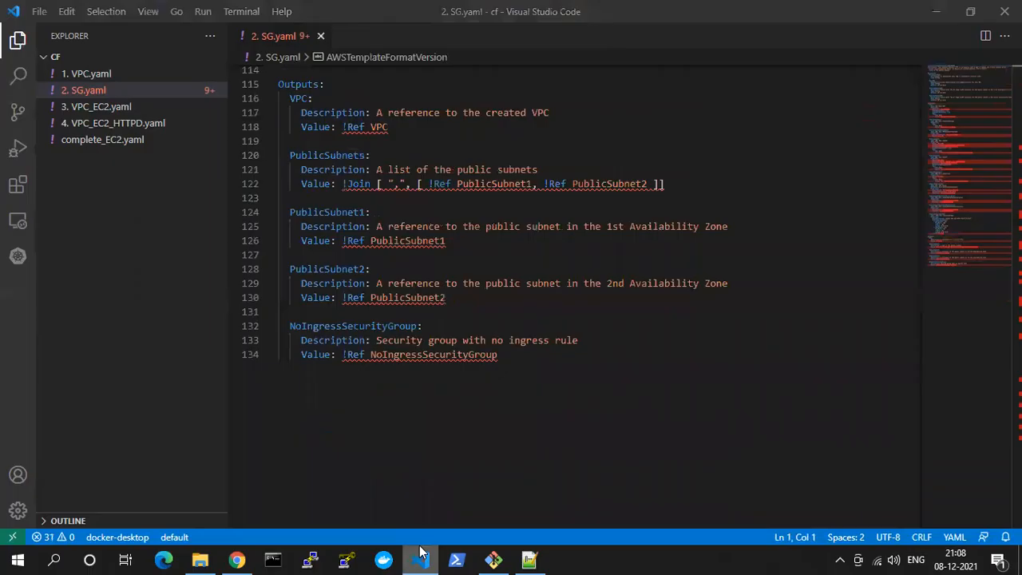
click(383, 353)
key(BackSpace)
key(BackSpace)
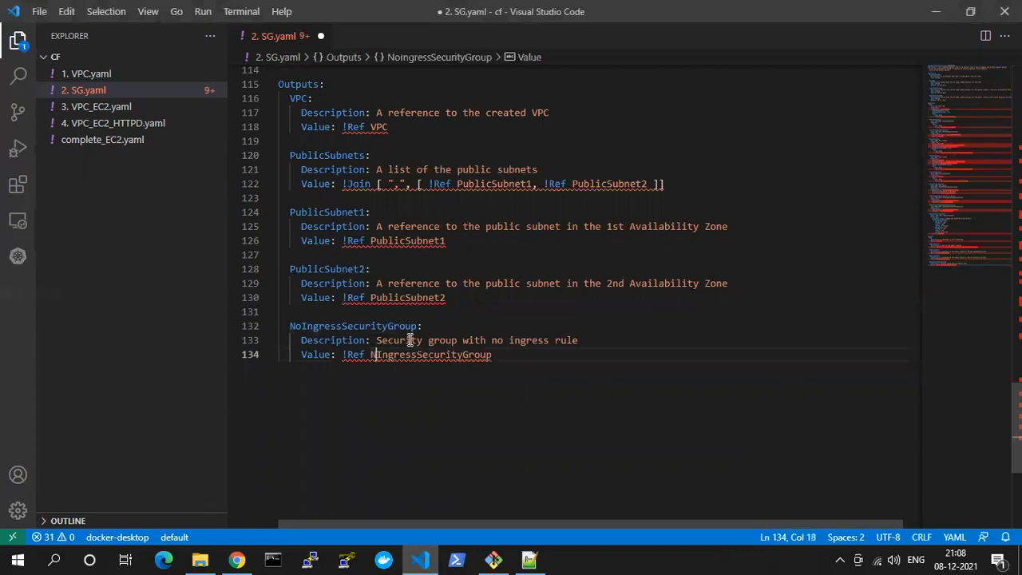
key(alt+Tab)
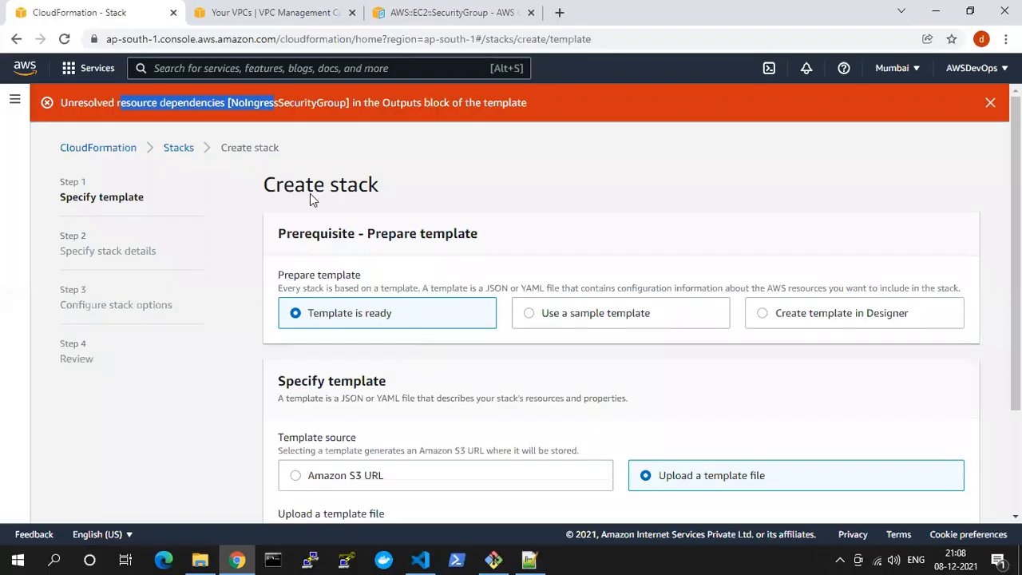
key(alt+Tab)
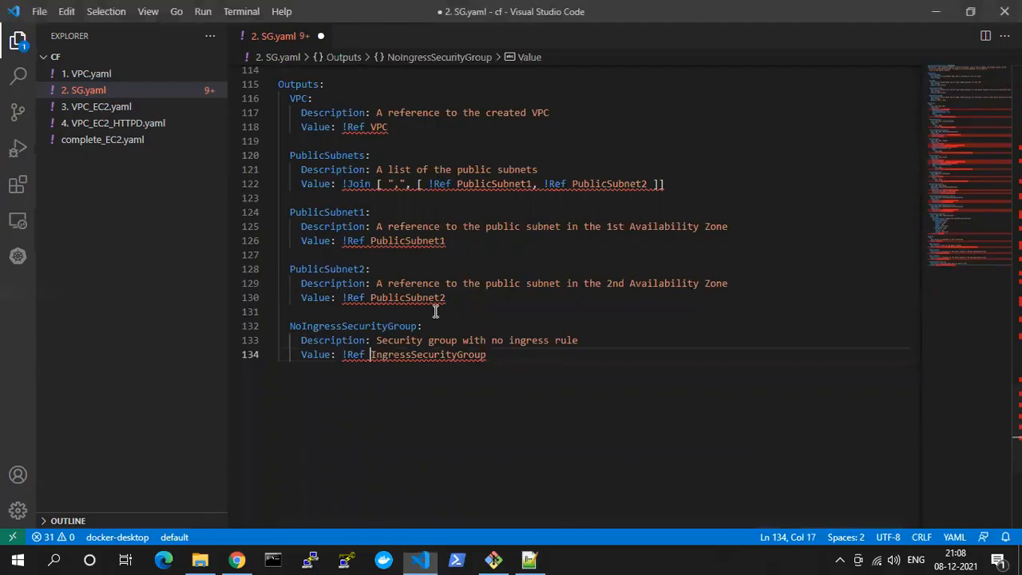
Examine the IngressSecurityGroup resource and search 2. SG.yaml for "No" to find leftover NoIngressSecurityGroup references
scroll(427, 324, up, 9)
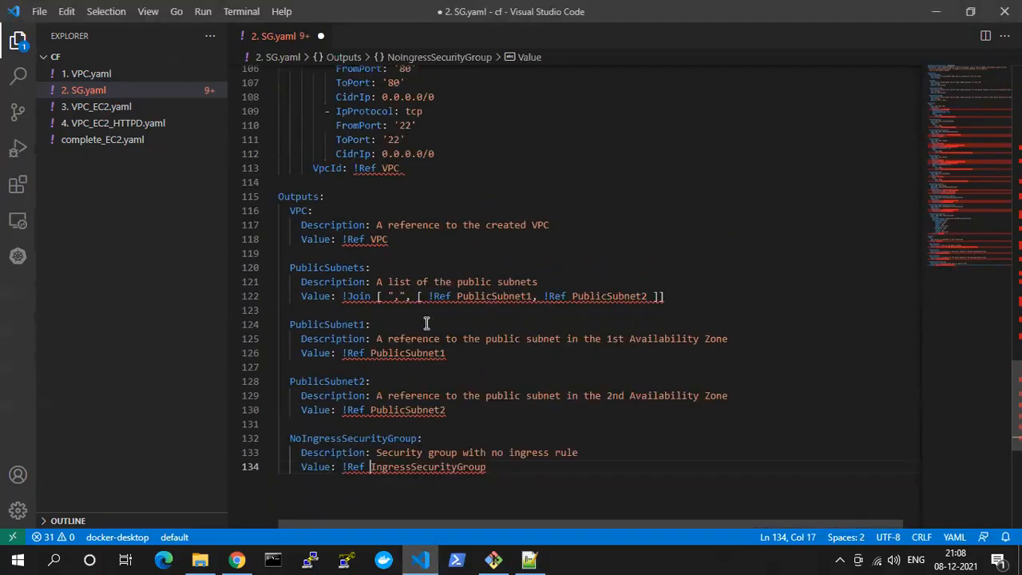
scroll(427, 324, up, 5)
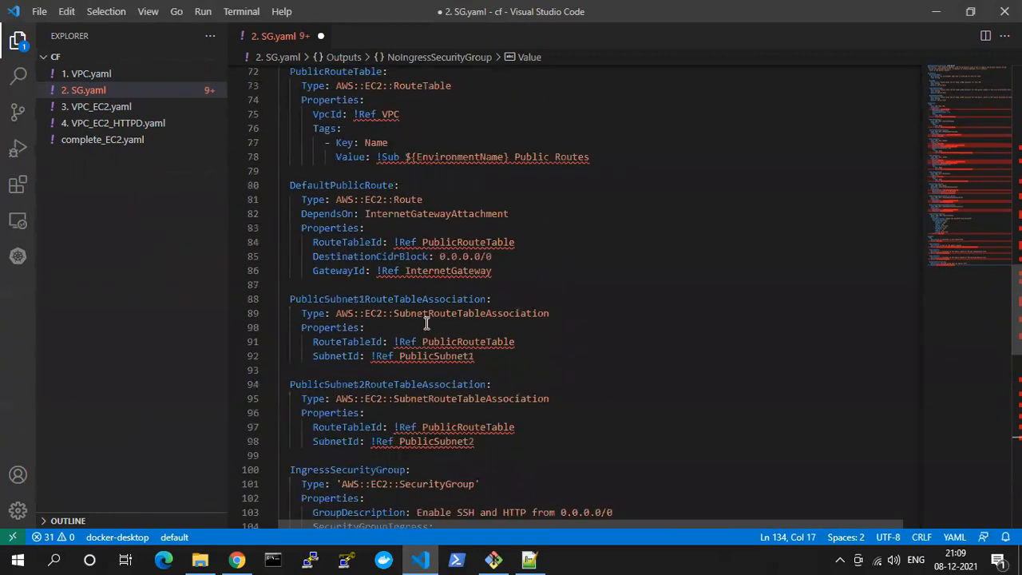
scroll(427, 324, down, 2)
scroll(429, 326, down, 2)
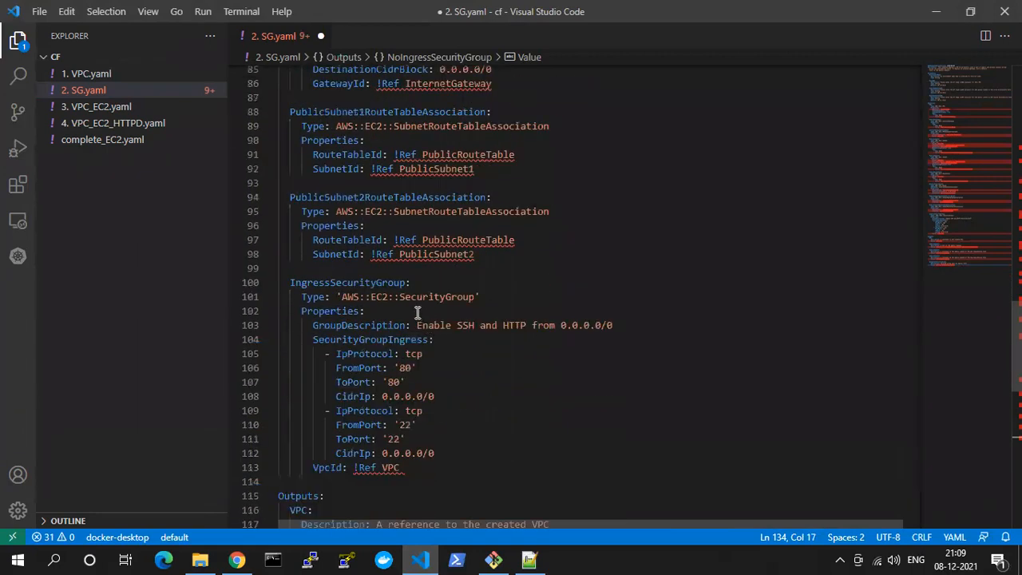
key(ctrl+f)
text(No)
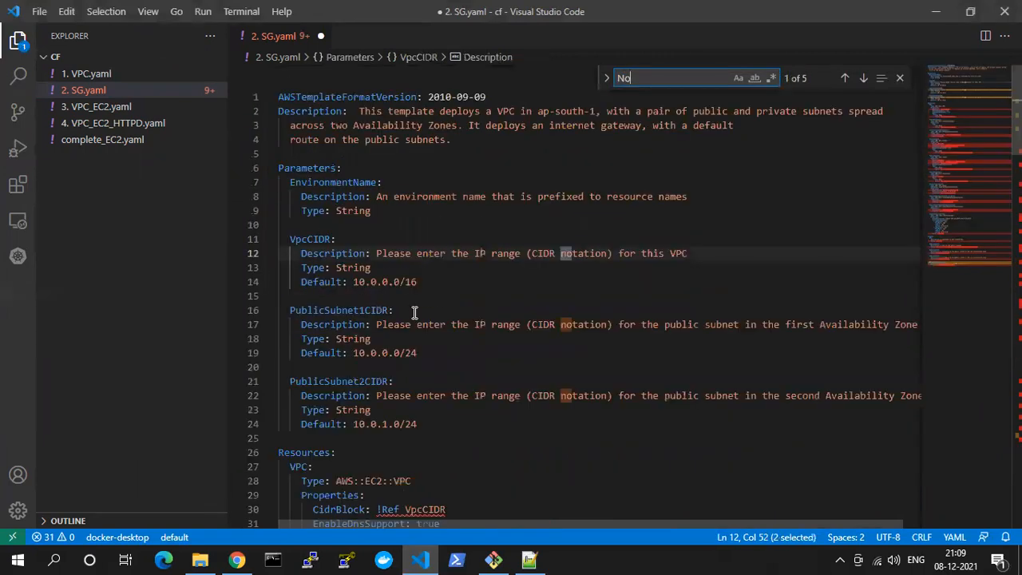
Find the NoIngressSecurityGroup output in 2. SG.yaml, rename its key to IngressSecurityGroup and save the file
key(Return)
key(Return)
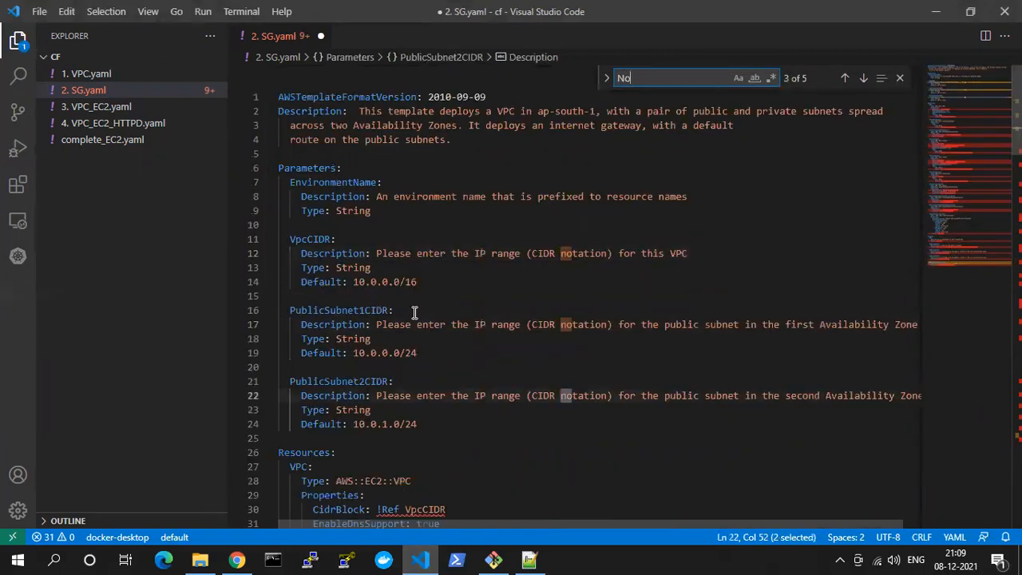
text(I)
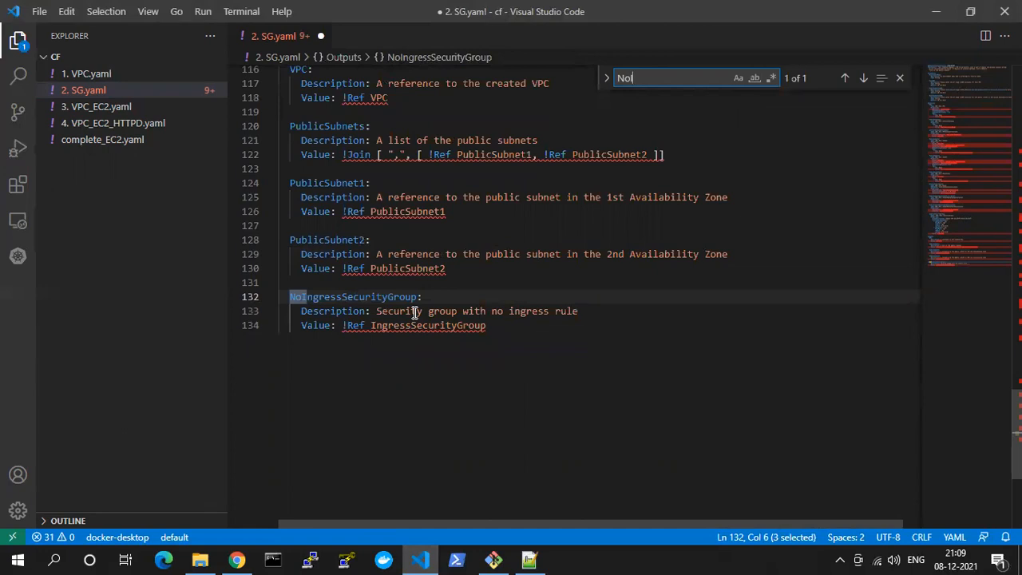
click(287, 296)
key(Delete)
key(Delete)
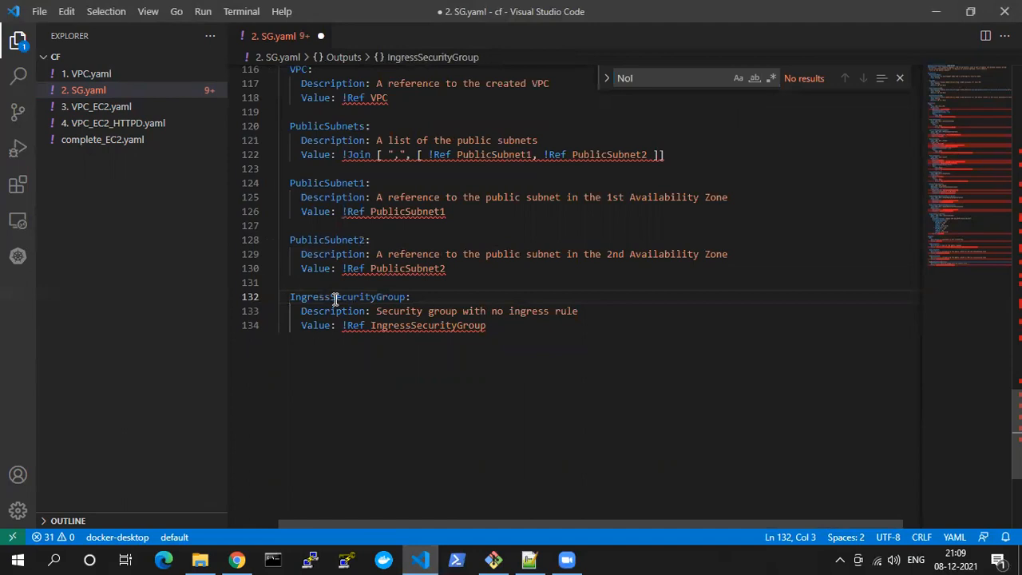
key(ctrl+s)
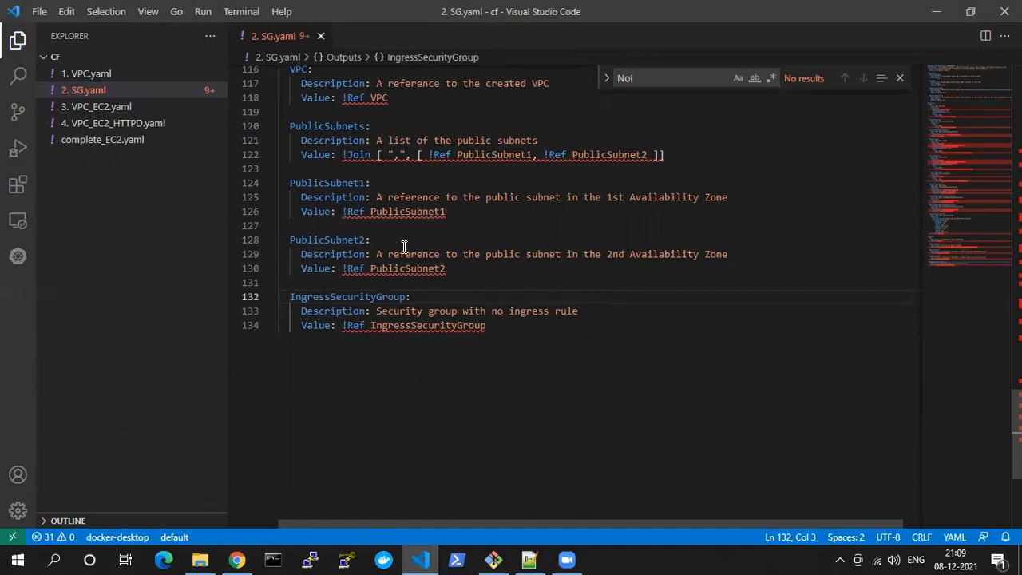
click(424, 225)
scroll(411, 292, up, 8)
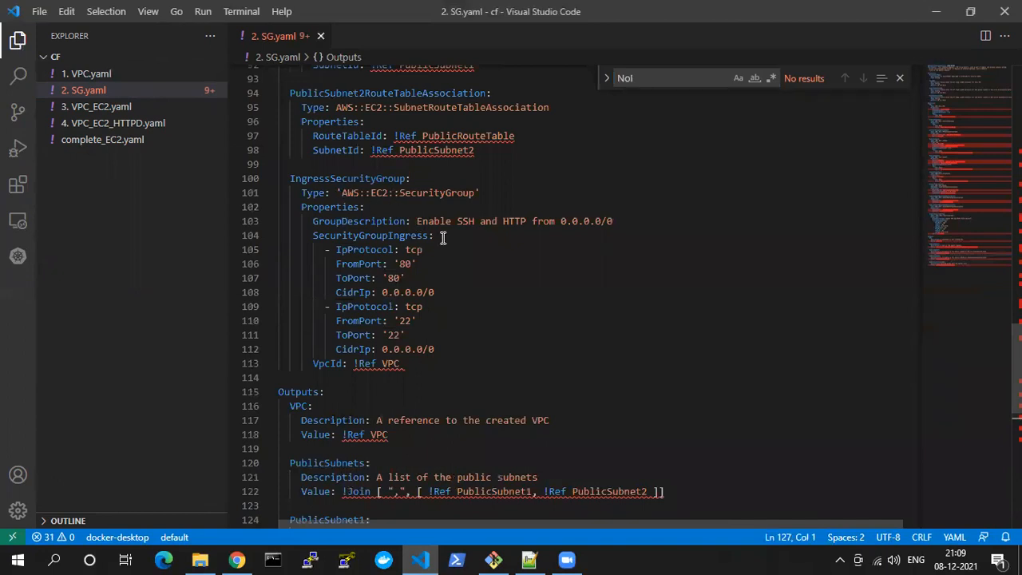
Switch to the CloudFormation page in Chrome, upload the corrected 2. SG.yaml as the template file and proceed to the stack details
click(420, 559)
scroll(365, 504, down, 3)
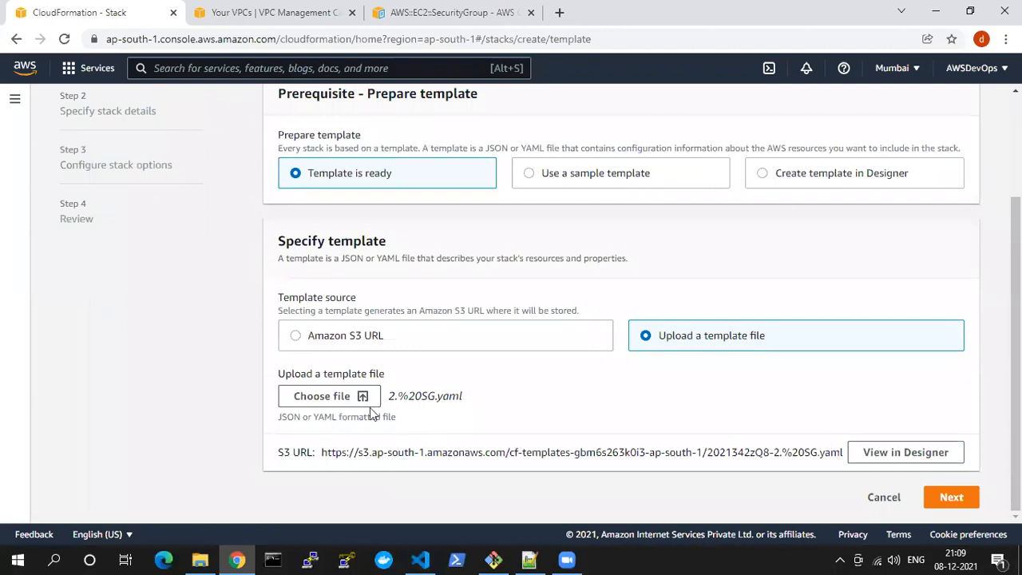
click(347, 396)
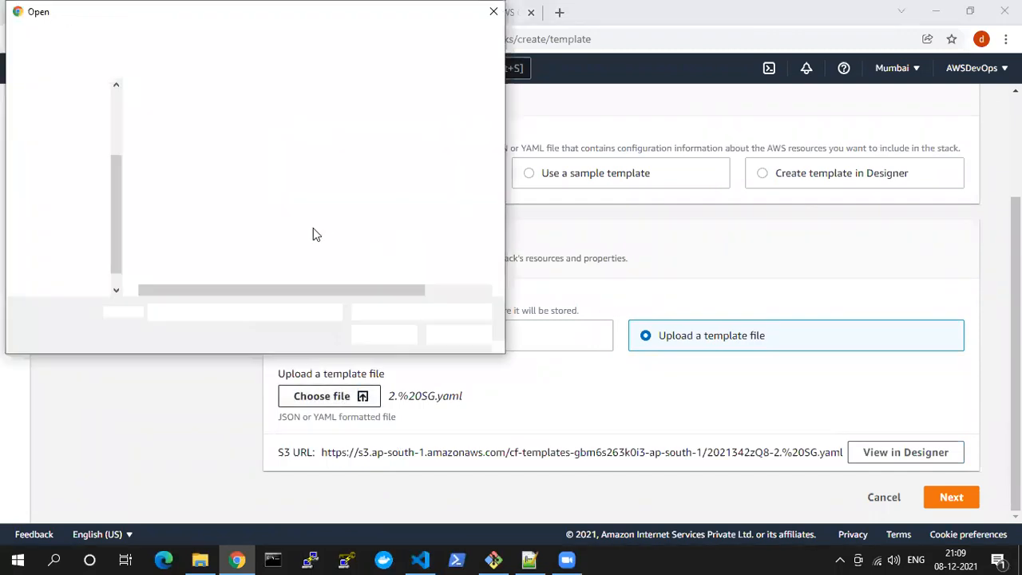
double_click(182, 129)
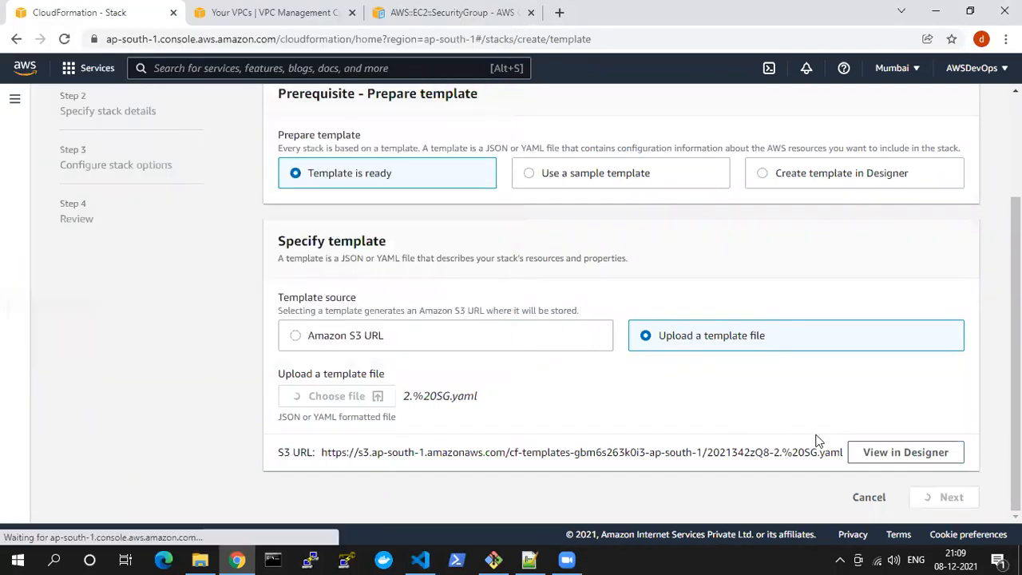
click(954, 499)
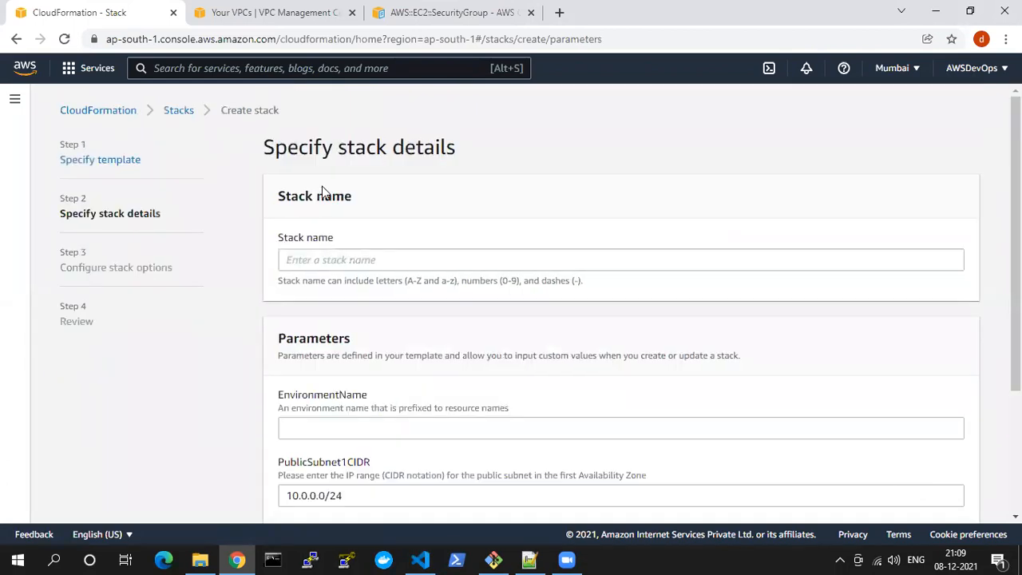
Name the stack cf-vpc-sg, set EnvironmentName to course, keep the default CIDR parameters and proceed to the stack options
click(312, 255)
text(cf-vpcsg)
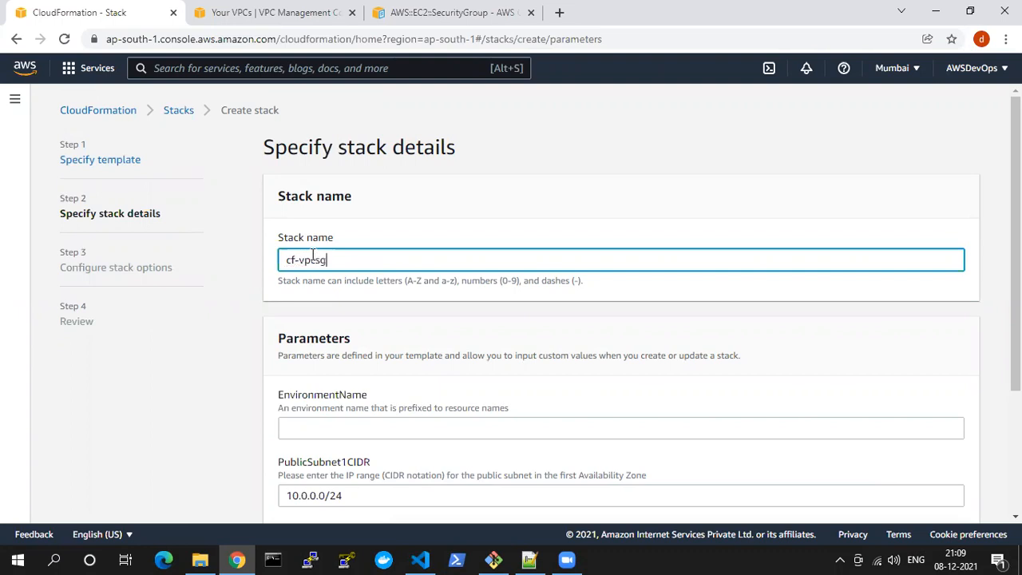
click(313, 260)
text(-)
scroll(503, 248, down, 4)
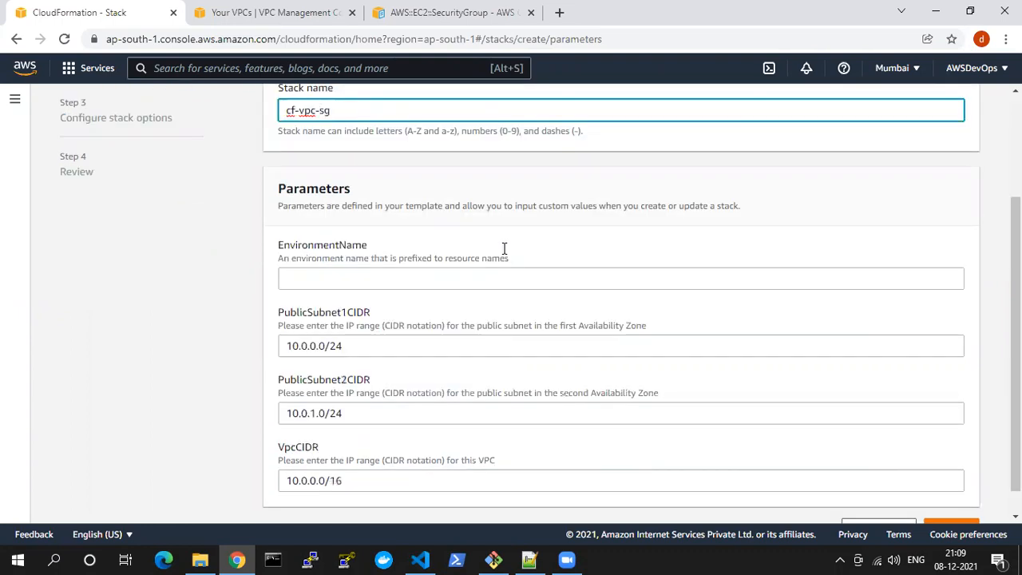
click(381, 246)
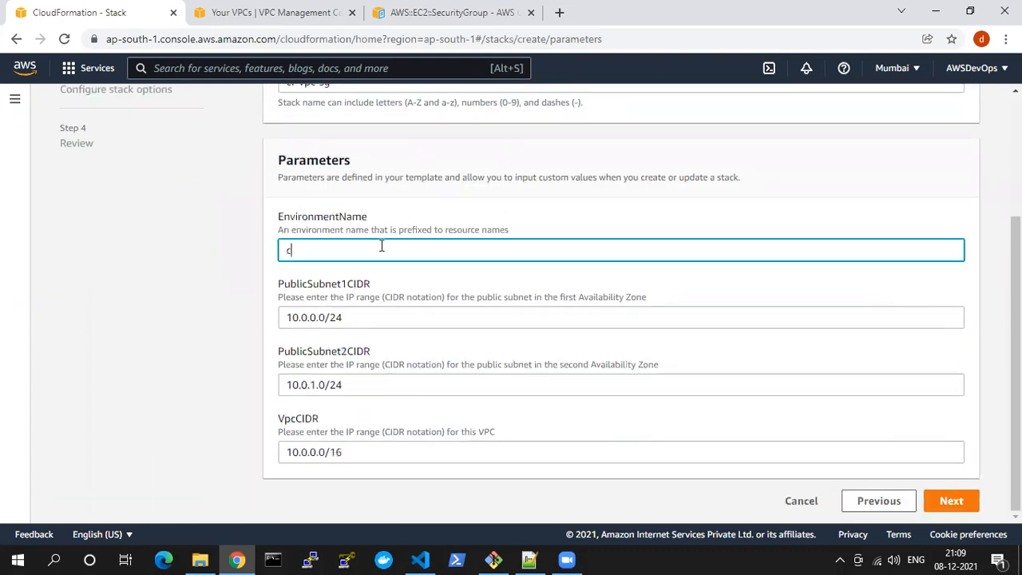
click(232, 345)
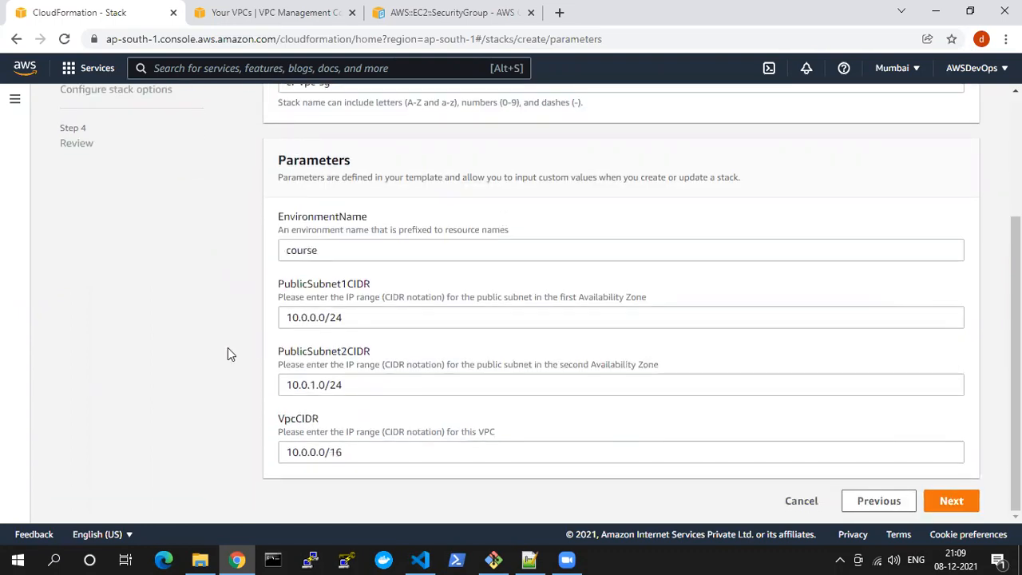
click(943, 501)
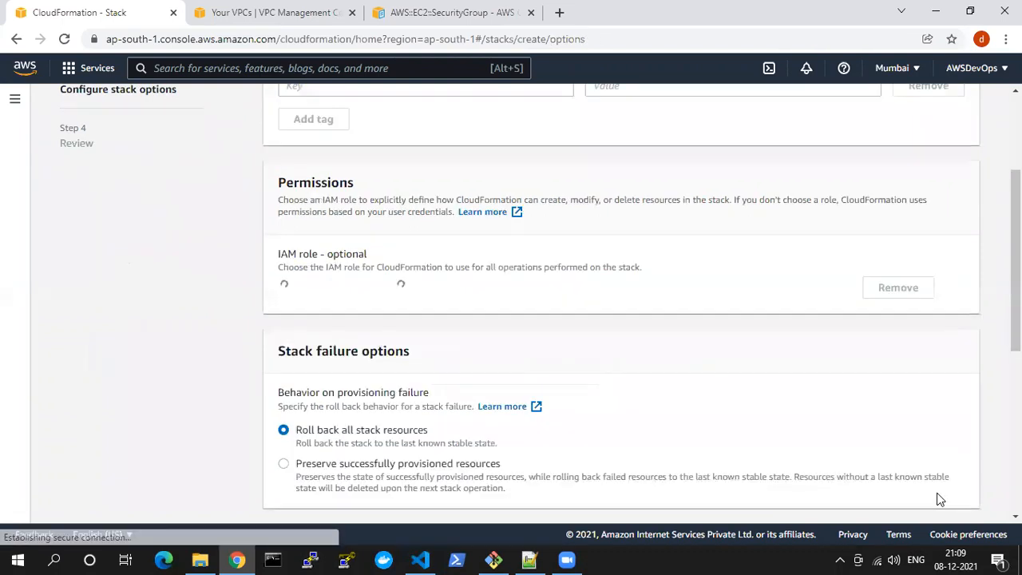
Add a stack tag with key Name and value course, keep the other options at their defaults and proceed to the review
click(312, 263)
text(Name)
key(Tab)
text(c)
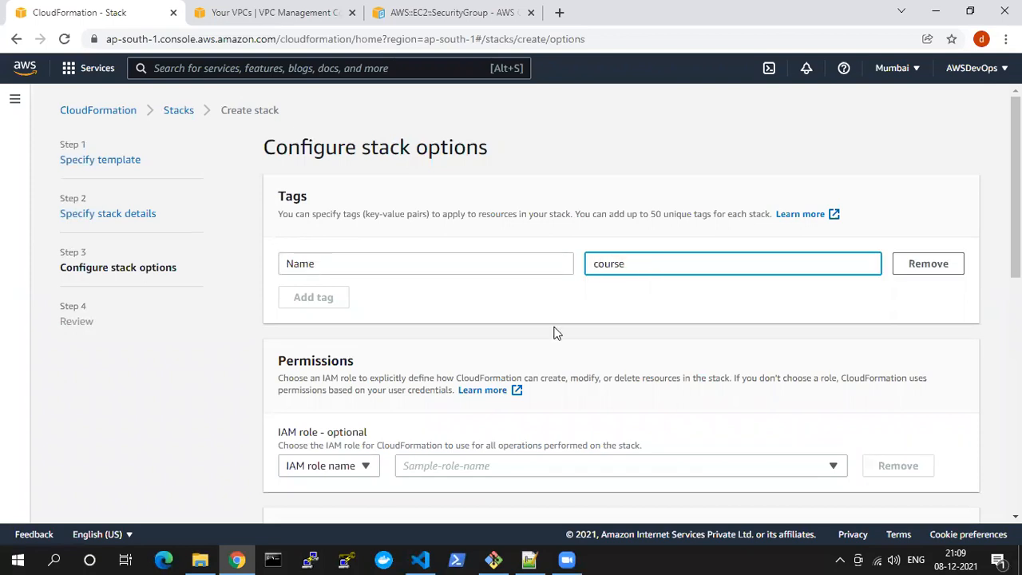
scroll(563, 335, down, 5)
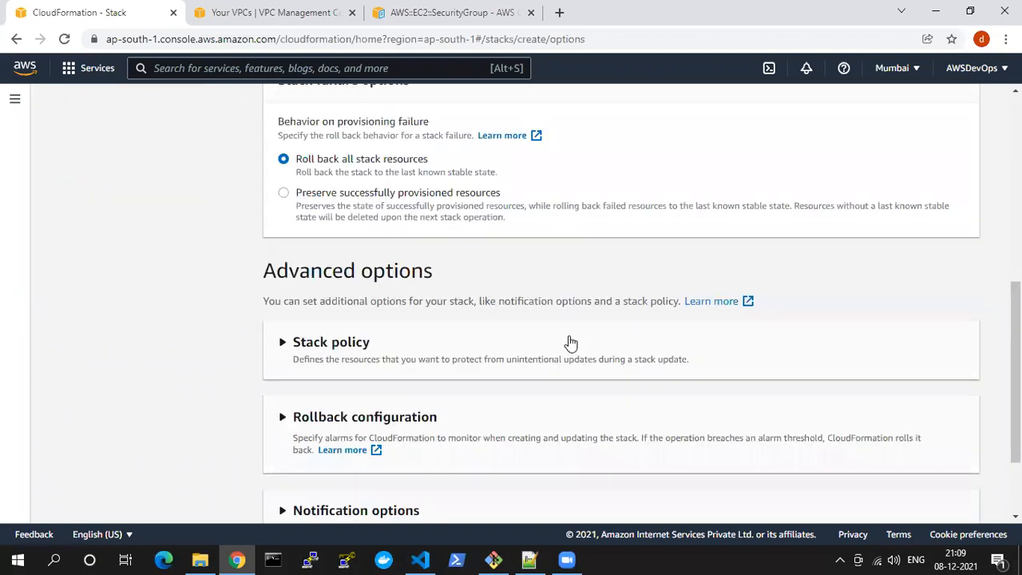
scroll(571, 341, down, 3)
click(956, 501)
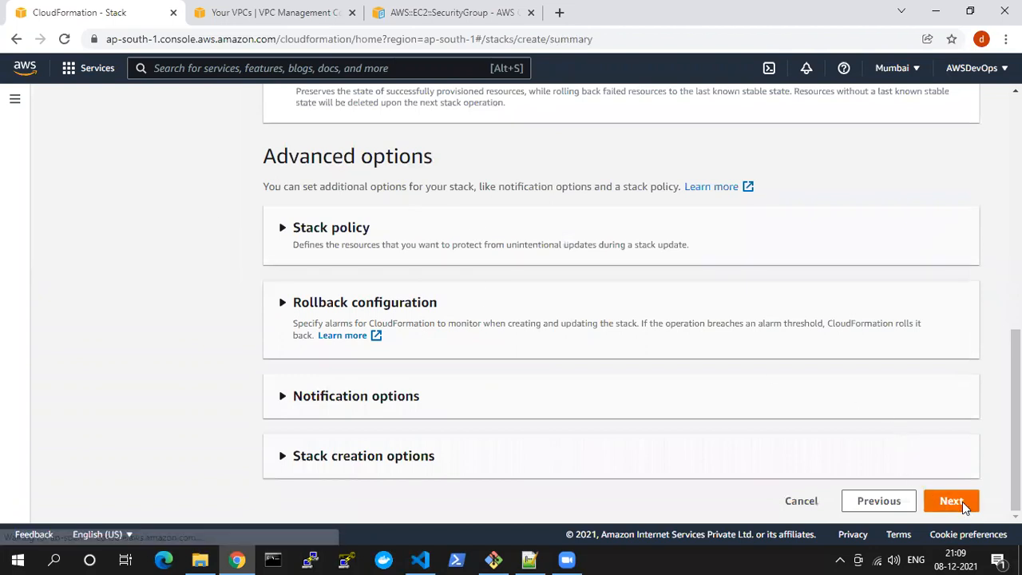
Review the stack settings, acknowledge that the template may contain changes and create the stack
scroll(671, 342, down, 3)
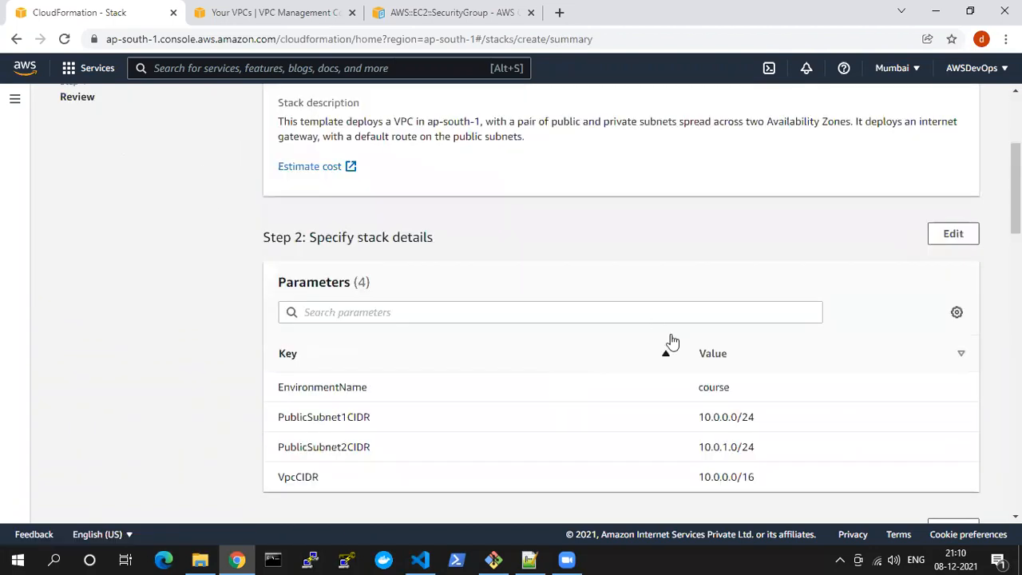
scroll(671, 342, down, 10)
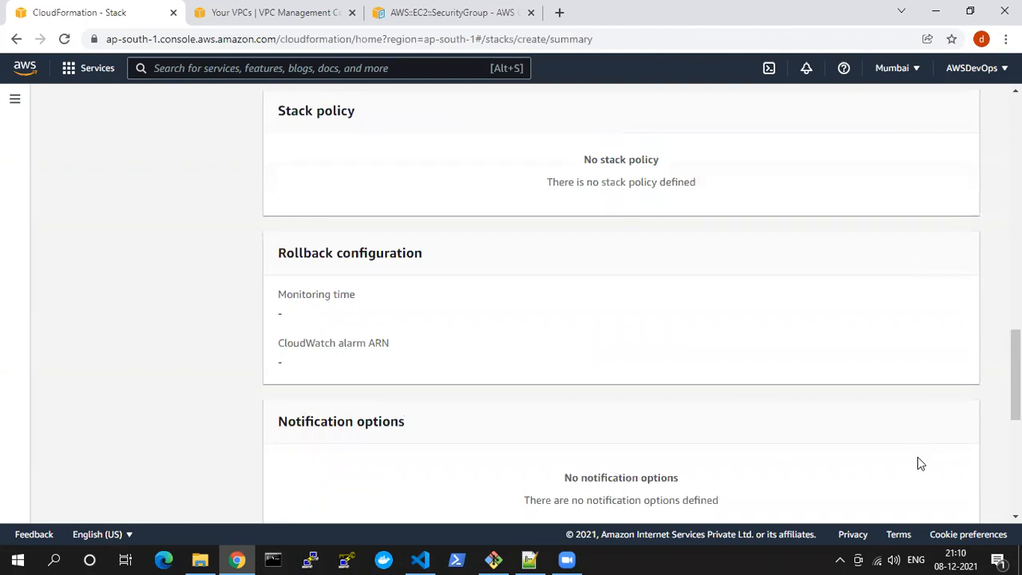
scroll(920, 463, down, 5)
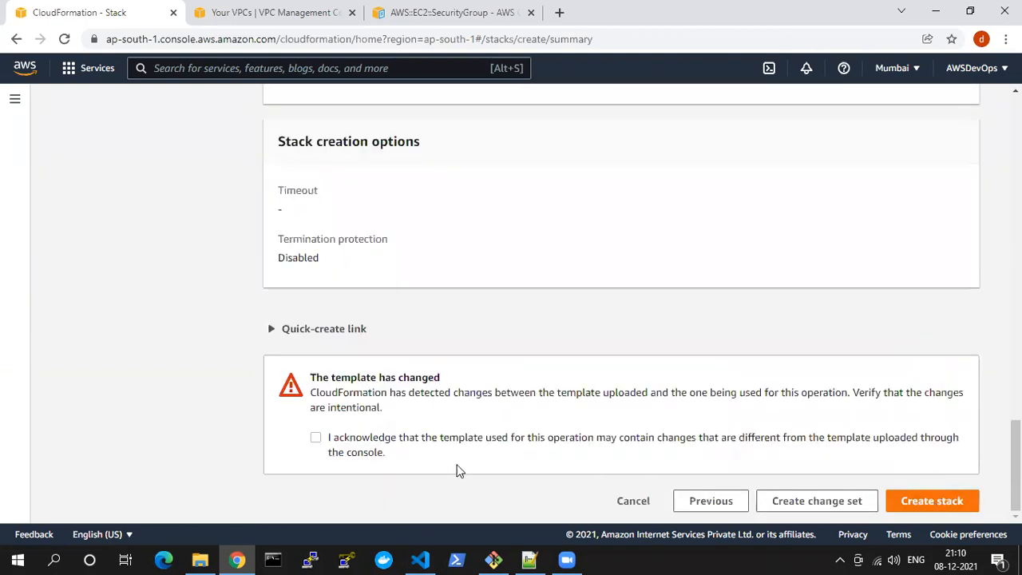
click(315, 439)
click(940, 501)
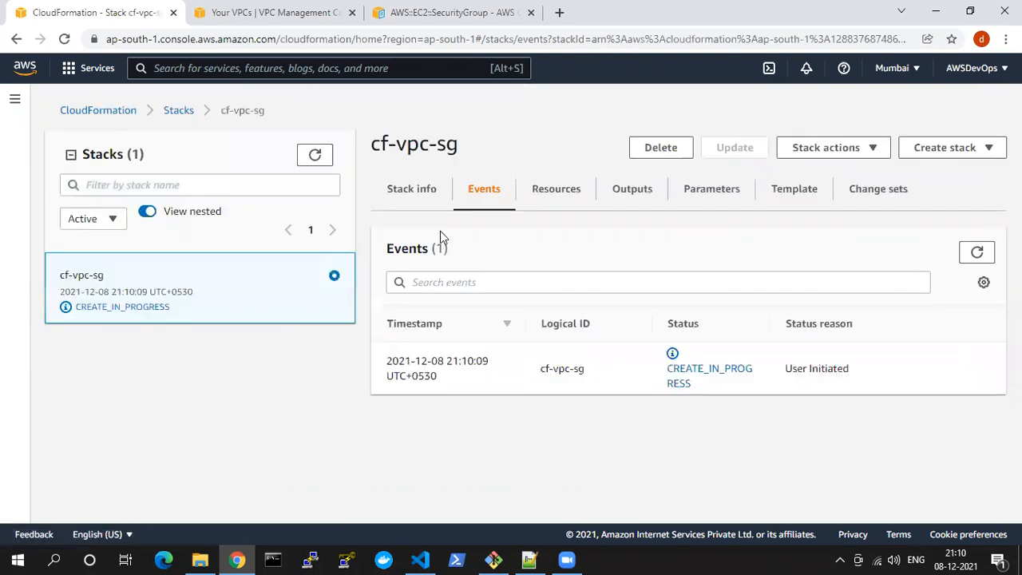
Refresh the cf-vpc-sg stack's events repeatedly and check the creation status of the VPC and InternetGateway resources
click(979, 256)
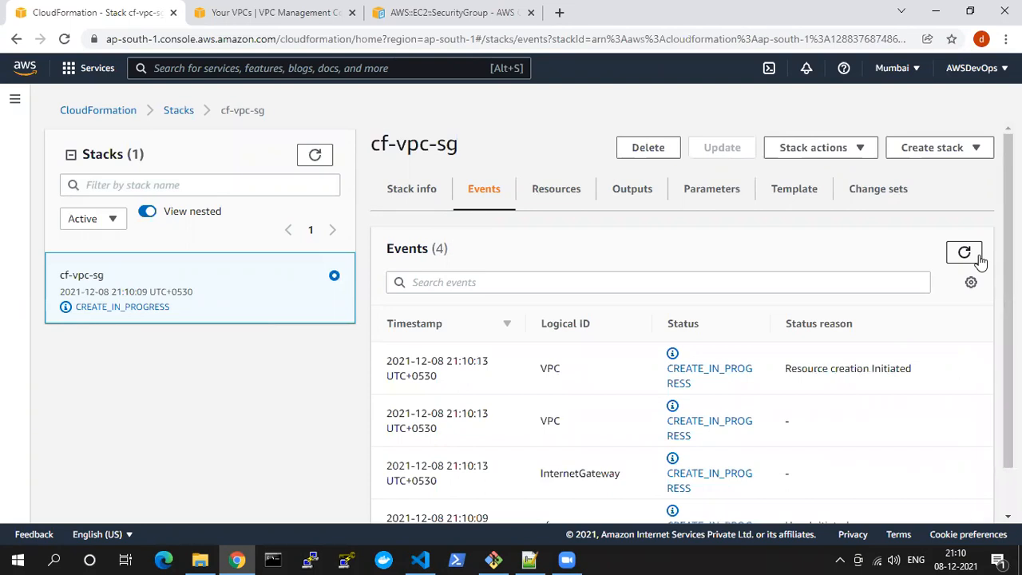
click(956, 250)
click(958, 253)
click(965, 254)
click(965, 254)
click(964, 254)
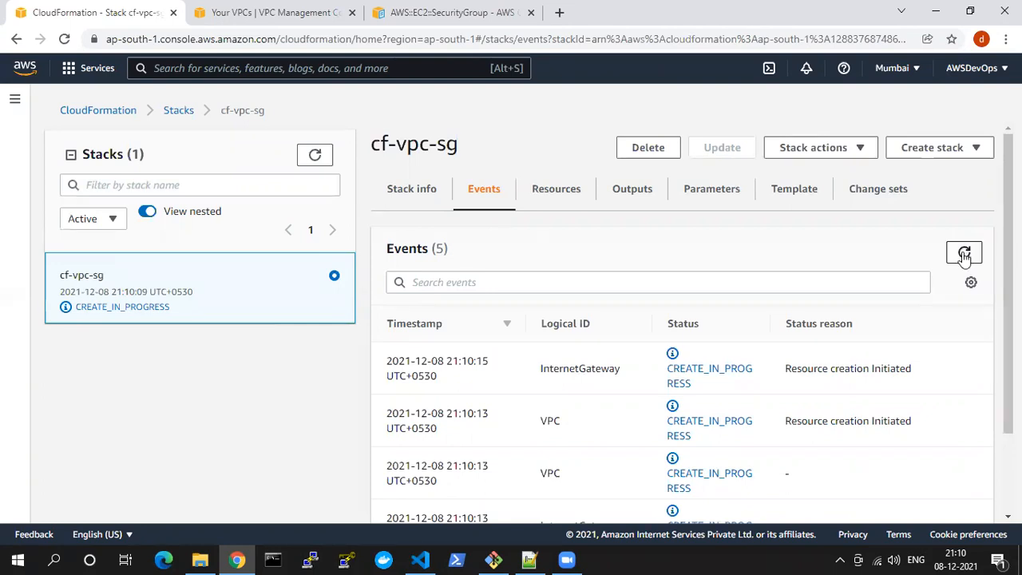
click(964, 254)
scroll(918, 292, down, 2)
scroll(681, 366, up, 3)
scroll(745, 315, down, 3)
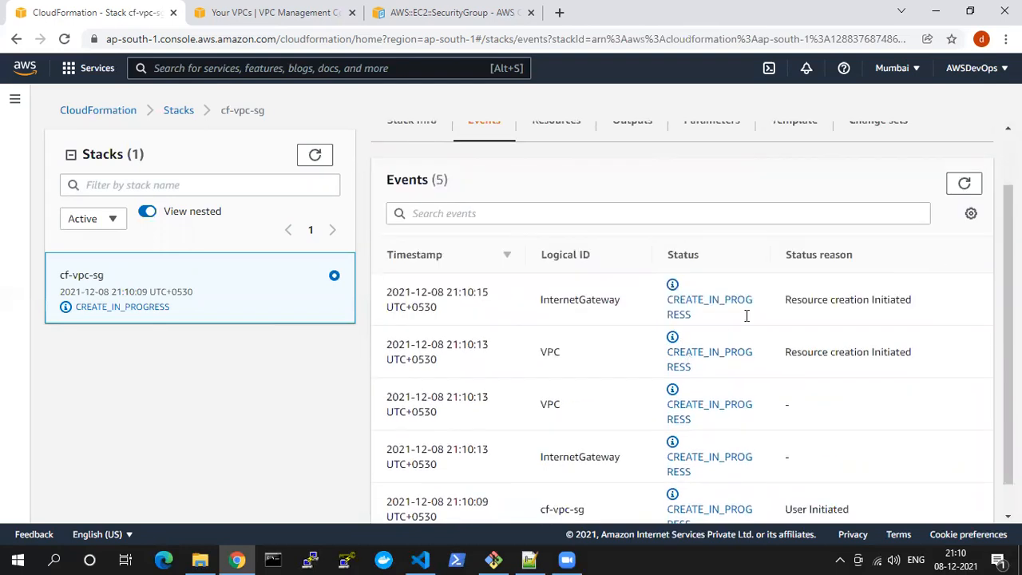
click(966, 152)
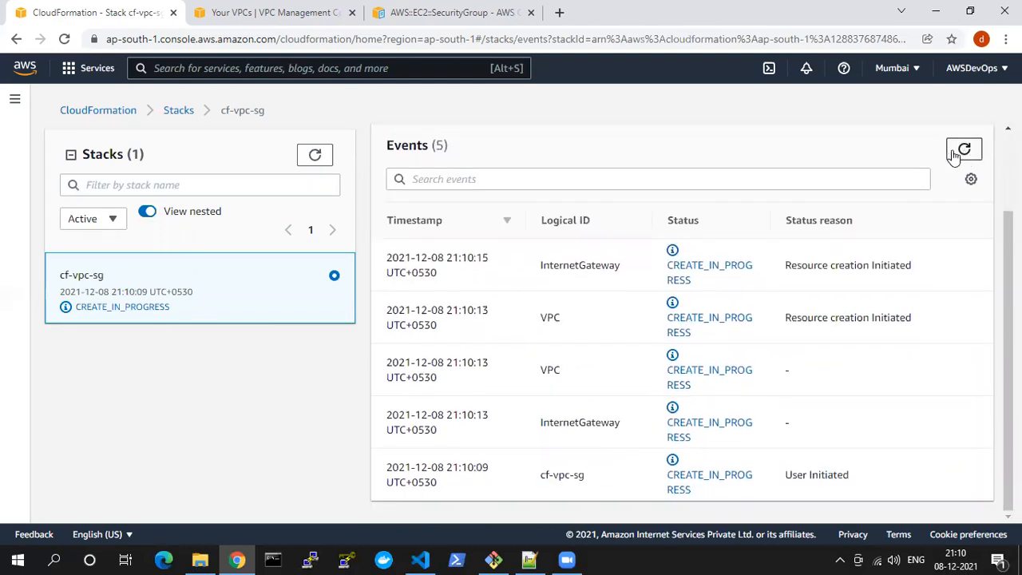
click(953, 151)
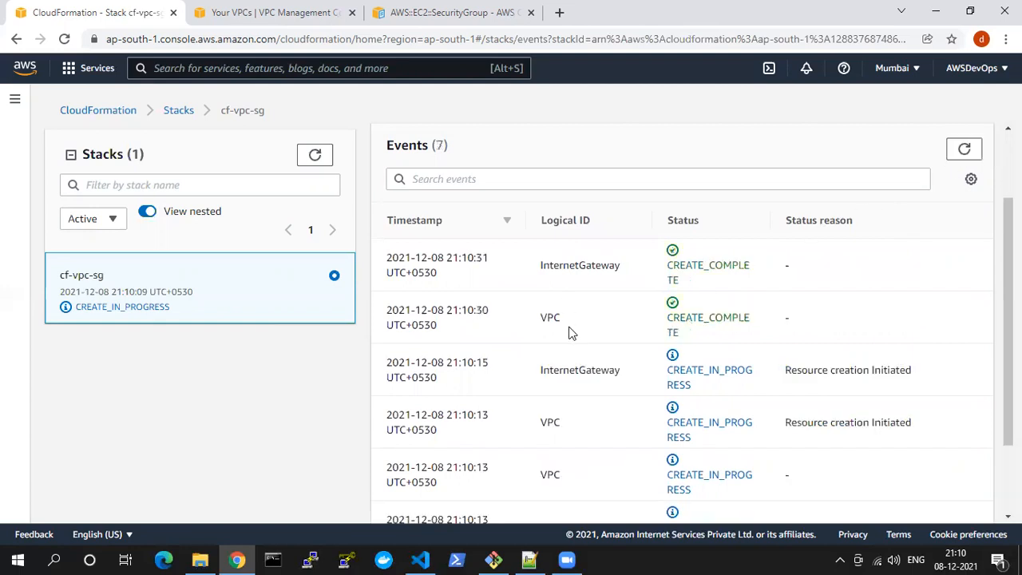
double_click(558, 321)
drag(549, 265, 612, 265)
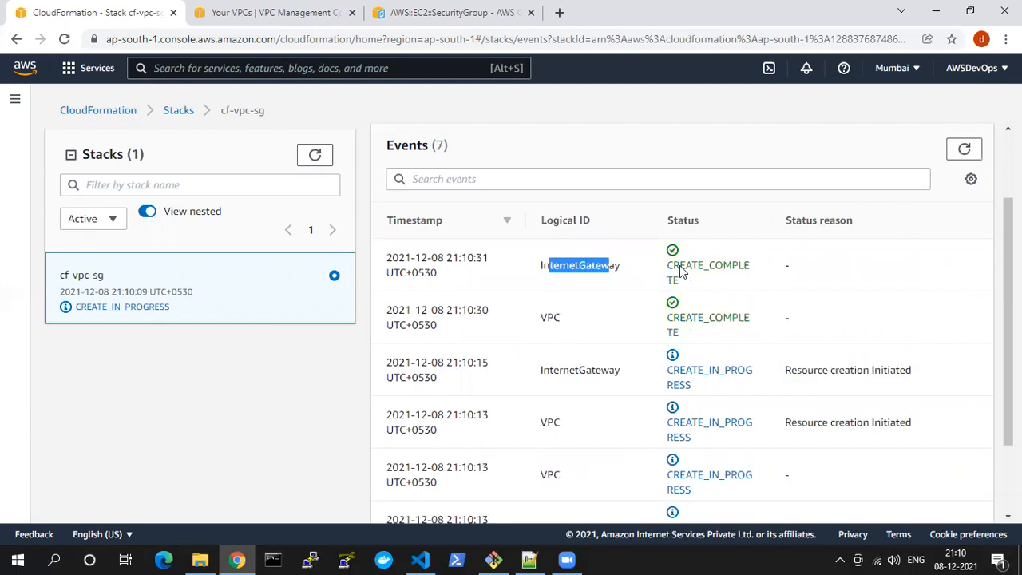
Keep refreshing the stack's events to follow the security group, route table and subnet associations until the cf-vpc-sg stack's creation finishes
click(965, 152)
click(964, 151)
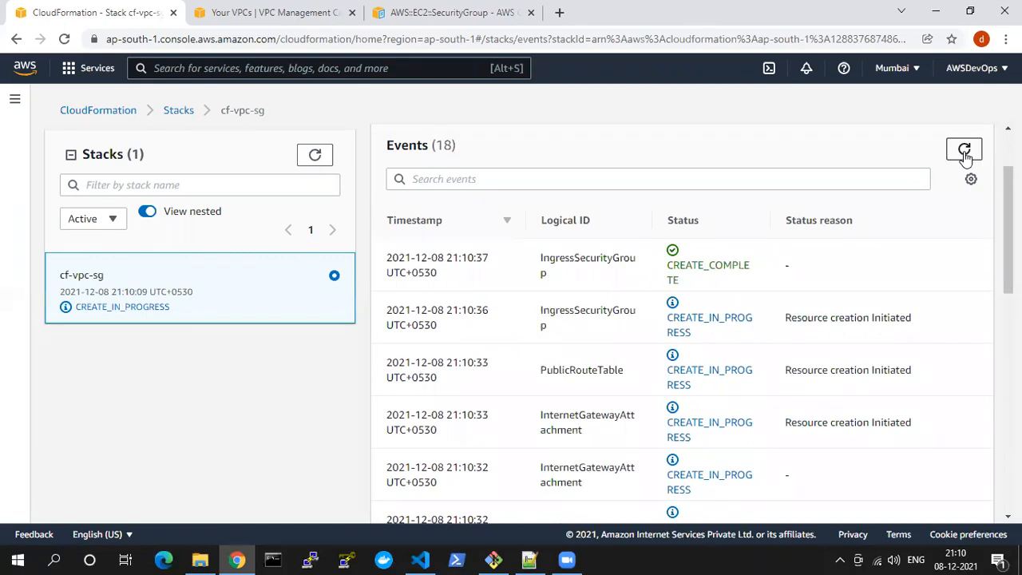
click(965, 151)
click(965, 152)
click(965, 152)
click(965, 153)
click(965, 152)
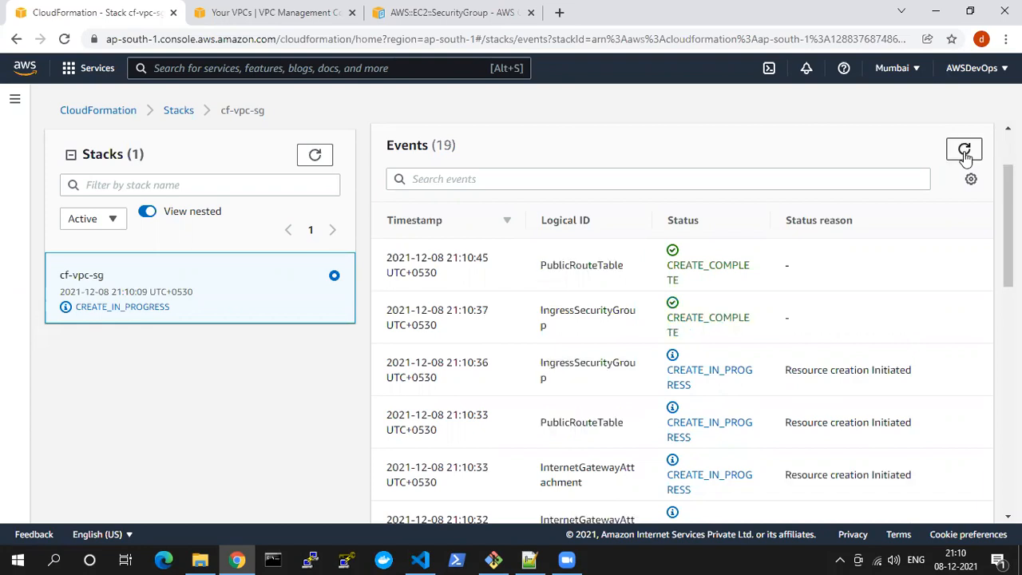
click(965, 152)
click(965, 154)
click(965, 152)
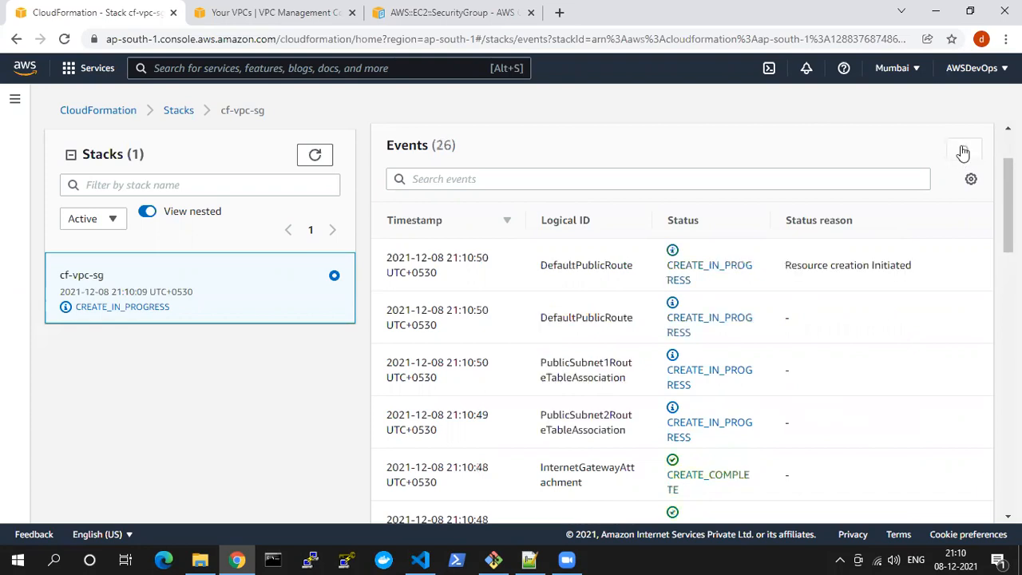
click(965, 152)
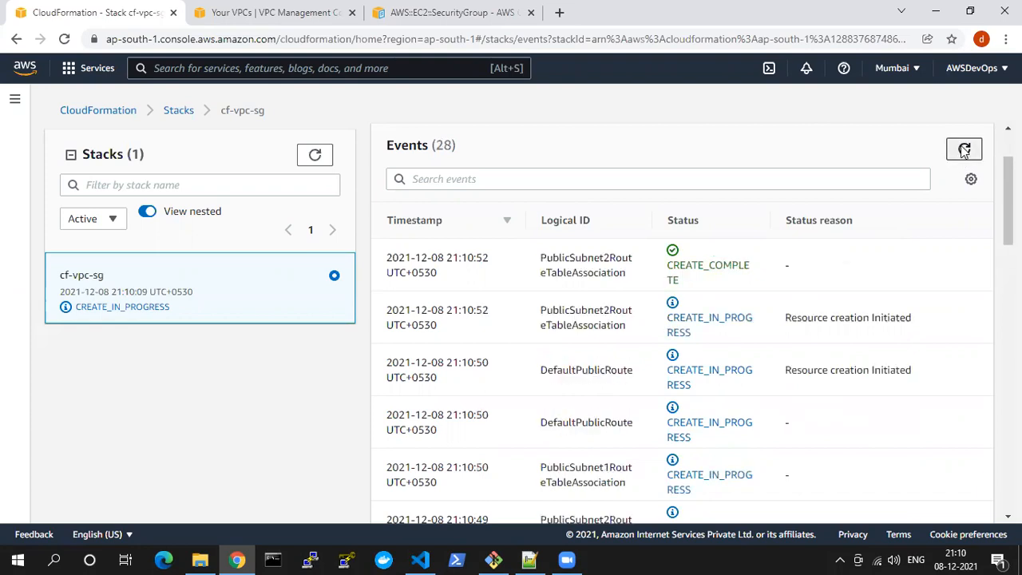
click(965, 151)
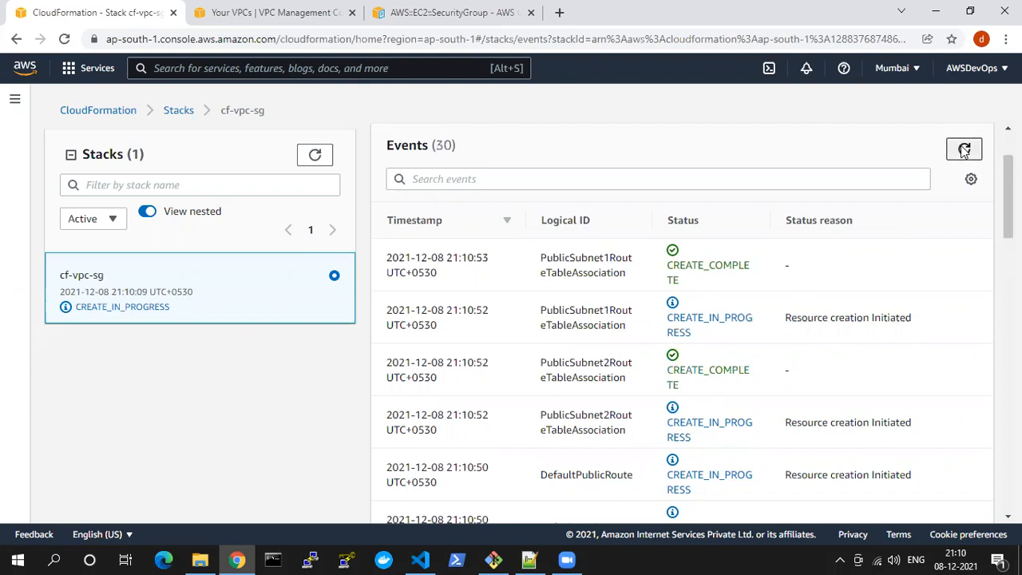
click(965, 152)
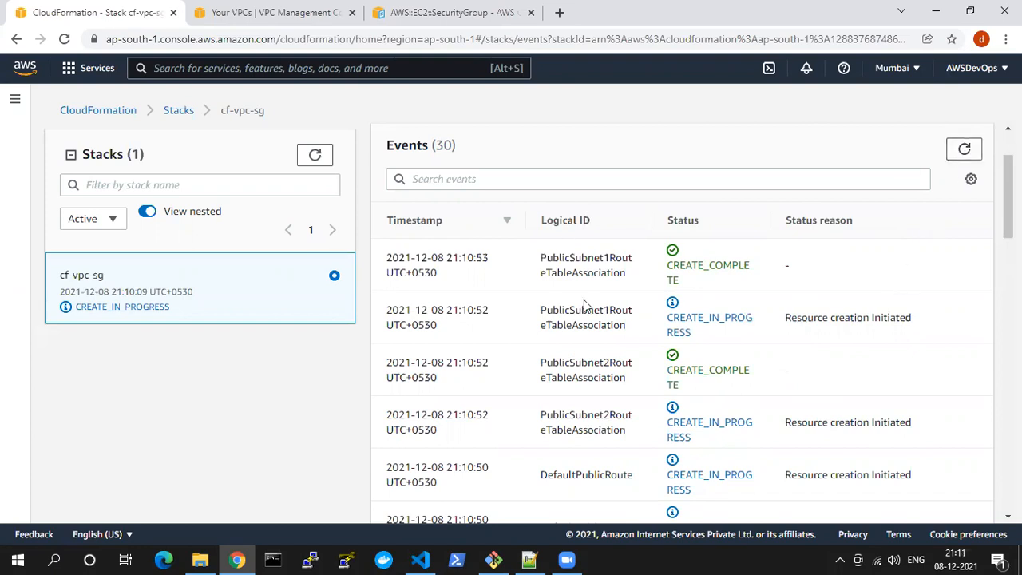
click(962, 152)
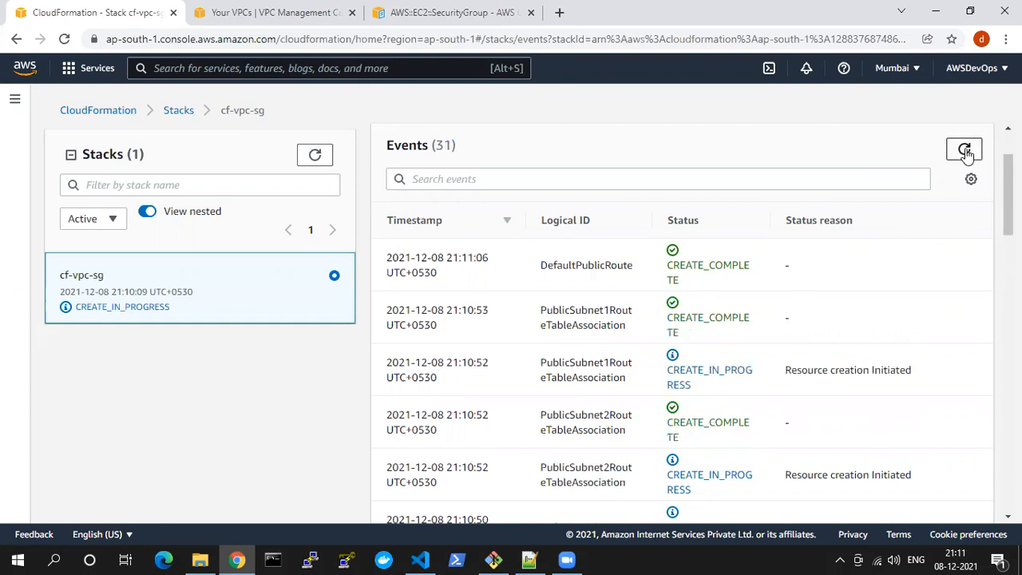
click(961, 152)
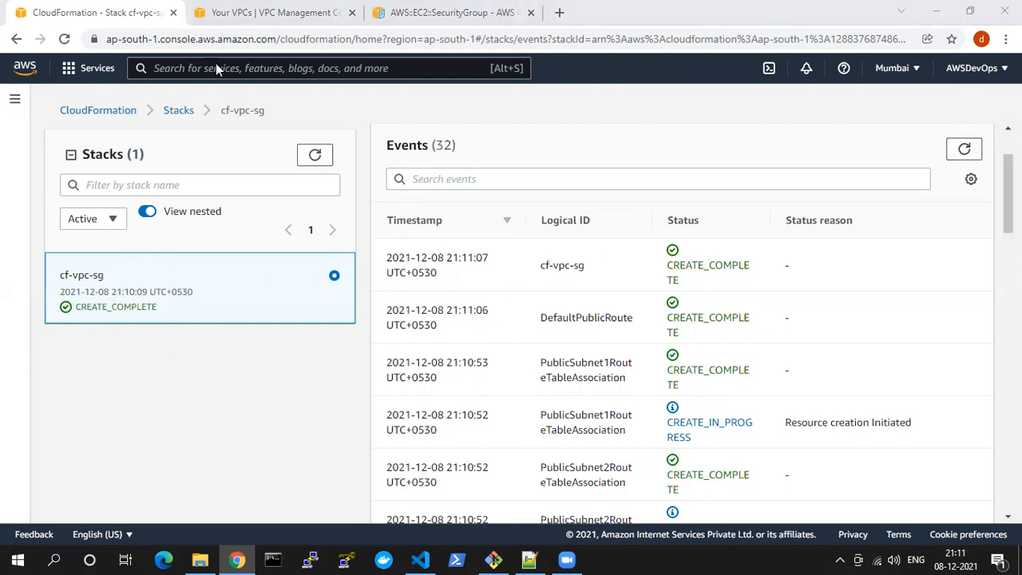
Refresh the VPC list to check for the course VPC, and open and refresh the security group list
key(ctrl+Tab)
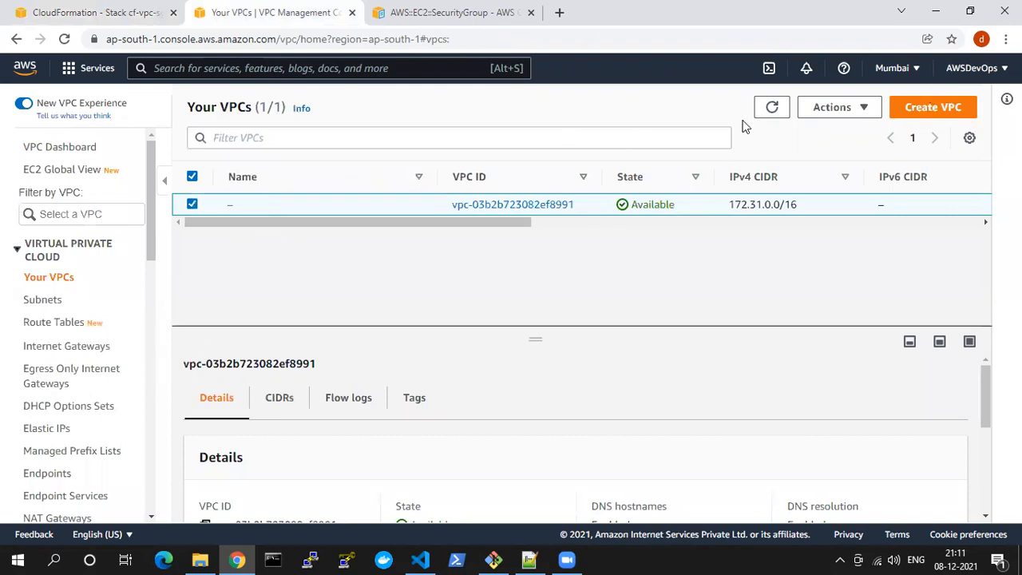
click(772, 107)
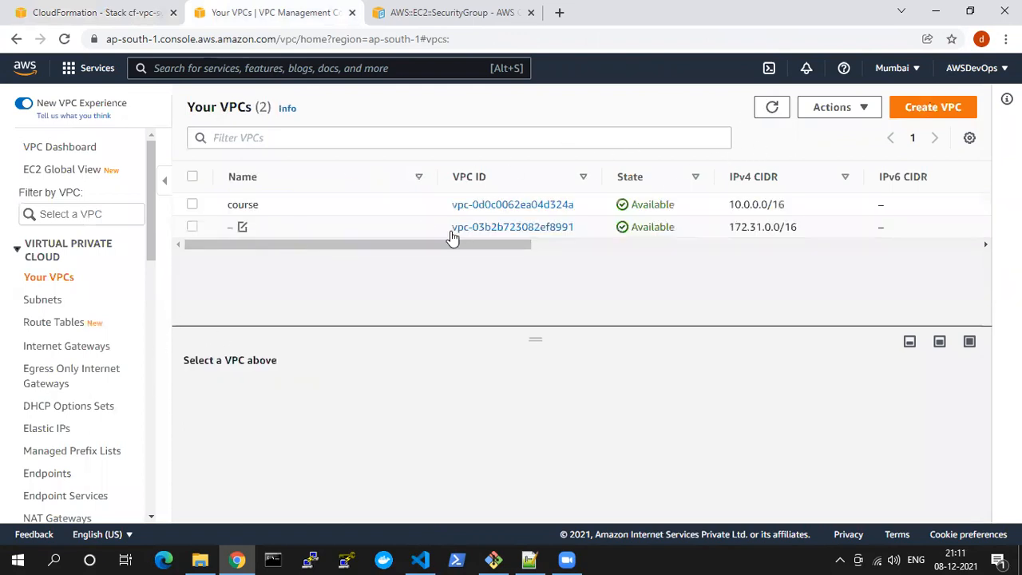
scroll(114, 399, down, 2)
scroll(88, 403, down, 1)
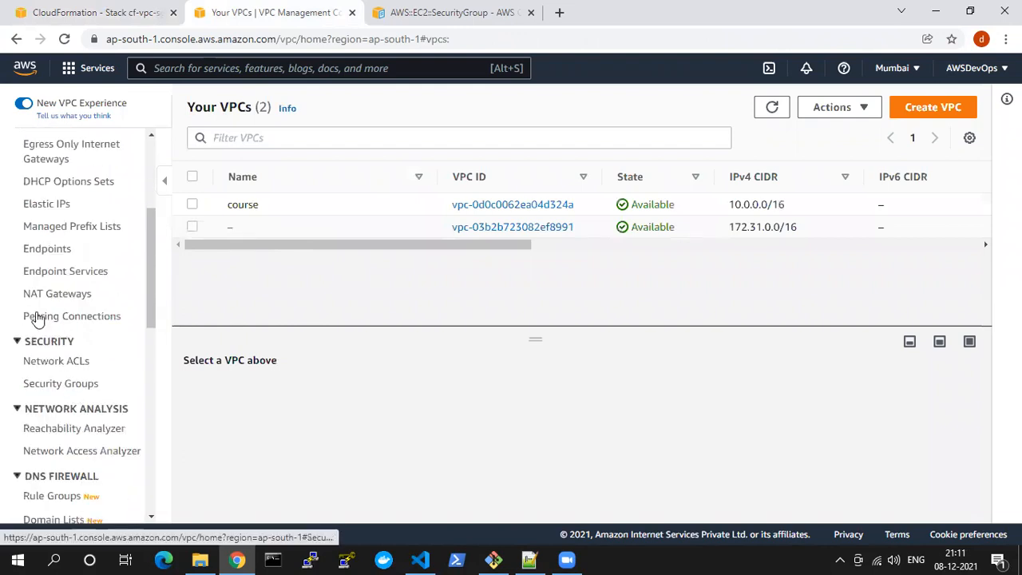
click(50, 386)
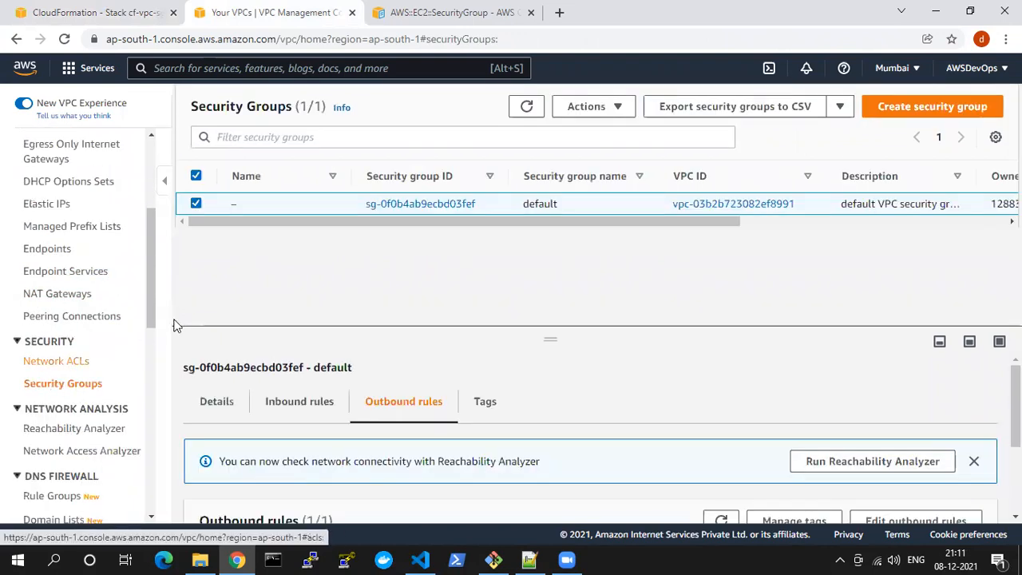
click(528, 109)
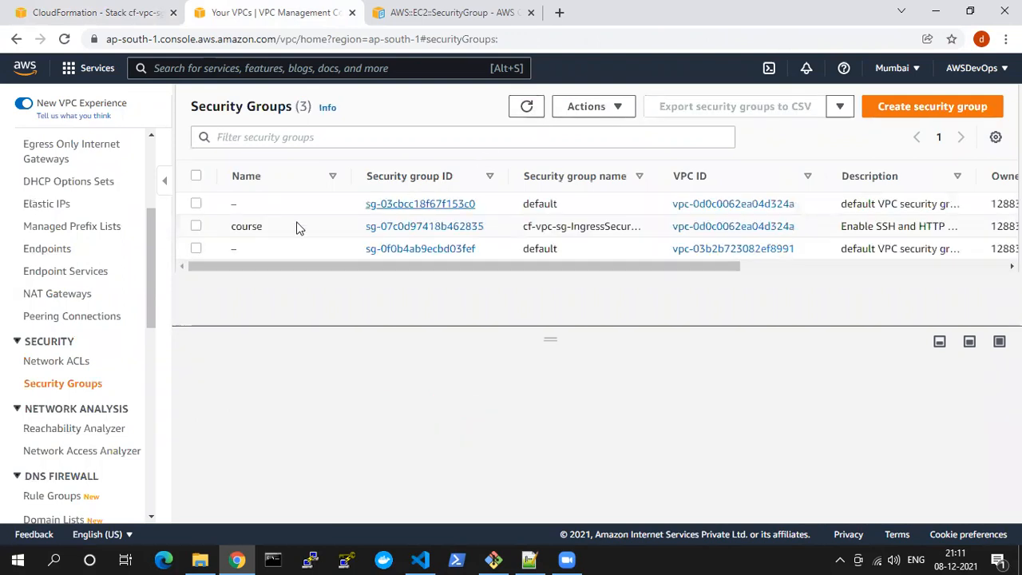
Select the course security group and examine the type, protocol, port range and source of its inbound rules
click(198, 228)
scroll(418, 431, down, 3)
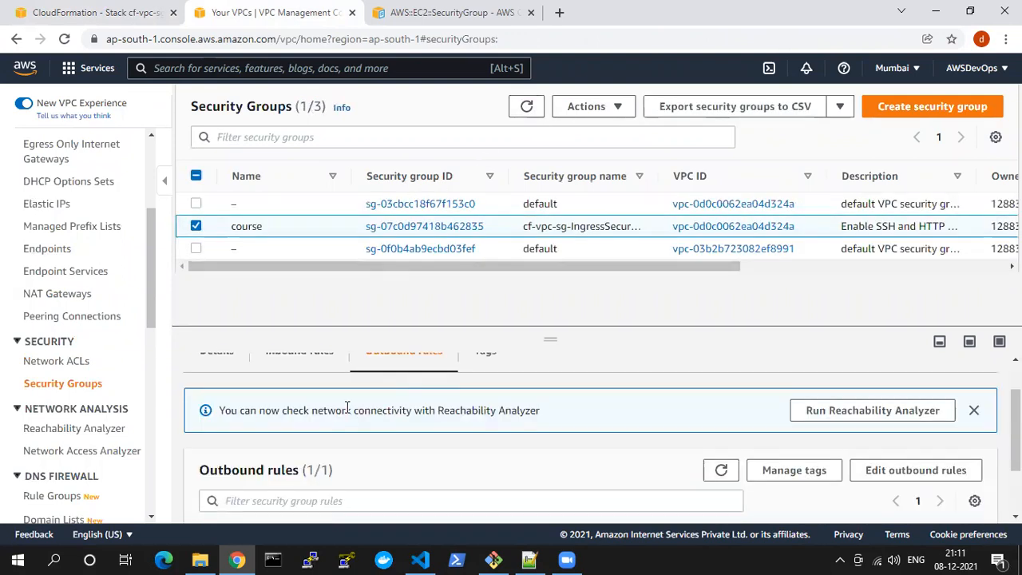
scroll(359, 407, up, 3)
click(326, 407)
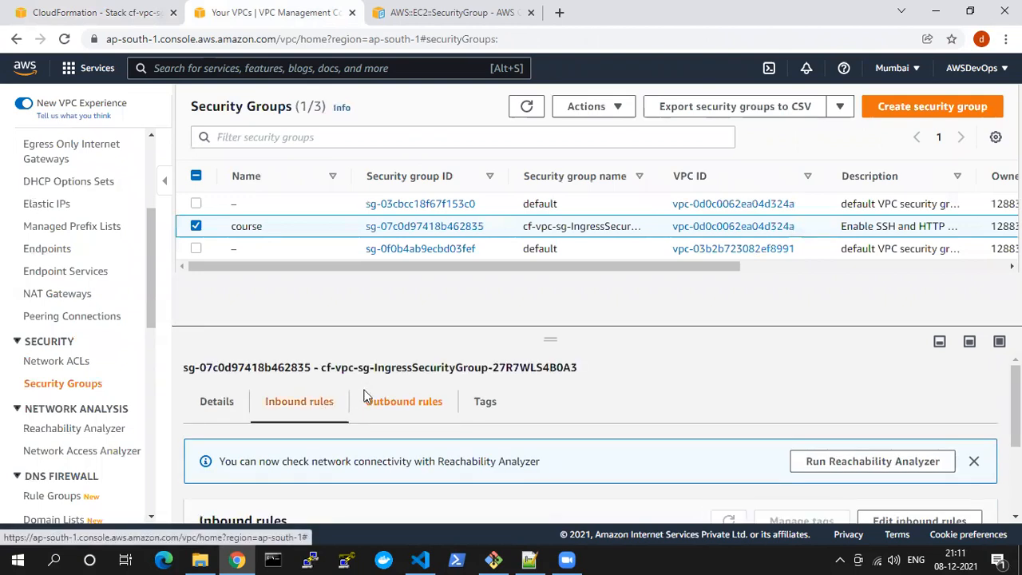
scroll(363, 402, down, 3)
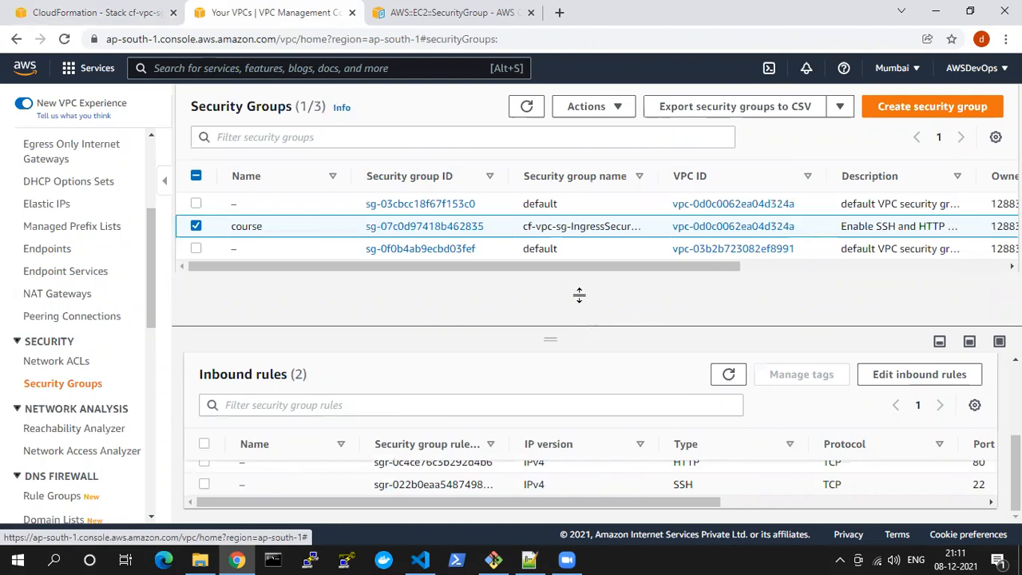
drag(579, 295, 571, 214)
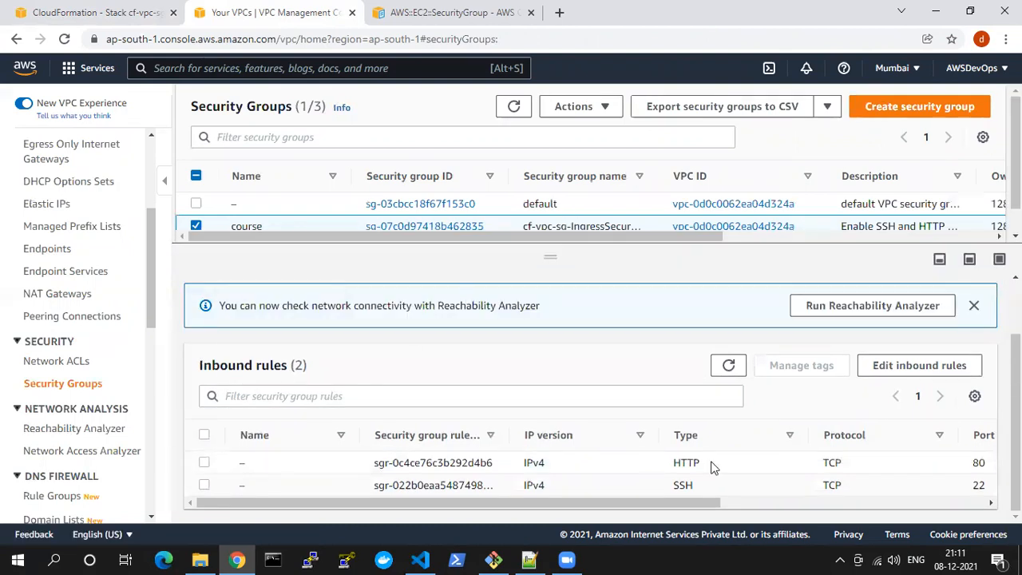
drag(605, 502, 749, 500)
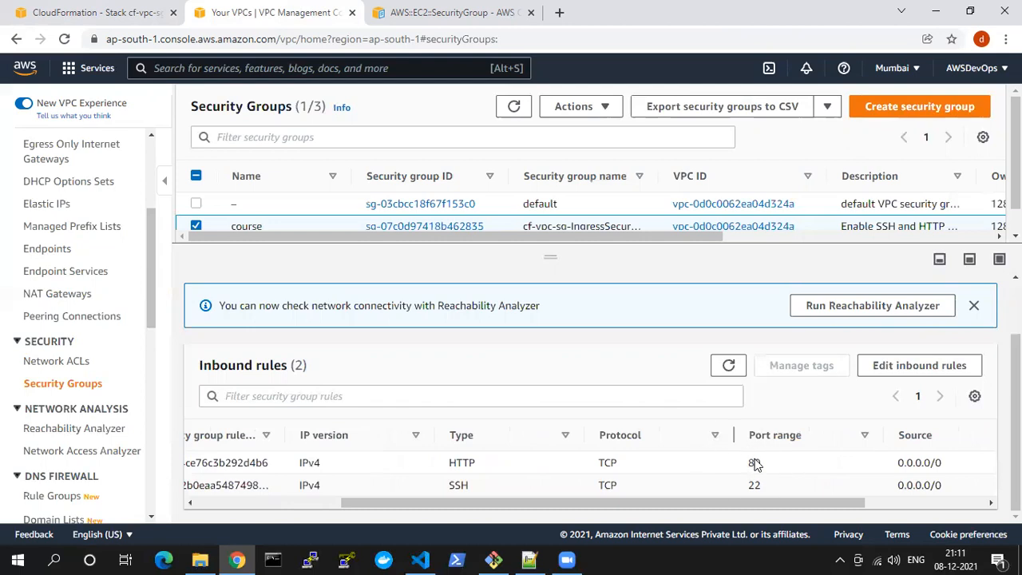
drag(643, 501, 498, 502)
drag(565, 254, 564, 319)
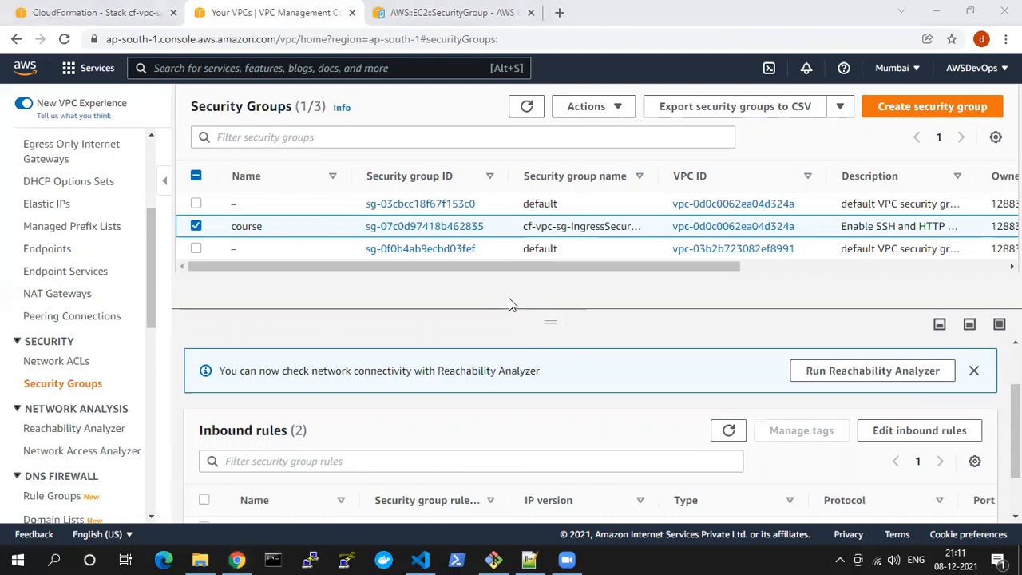
Return to the CloudFormation console and delete the cf-vpc-sg stack
mouse_move(428, 559)
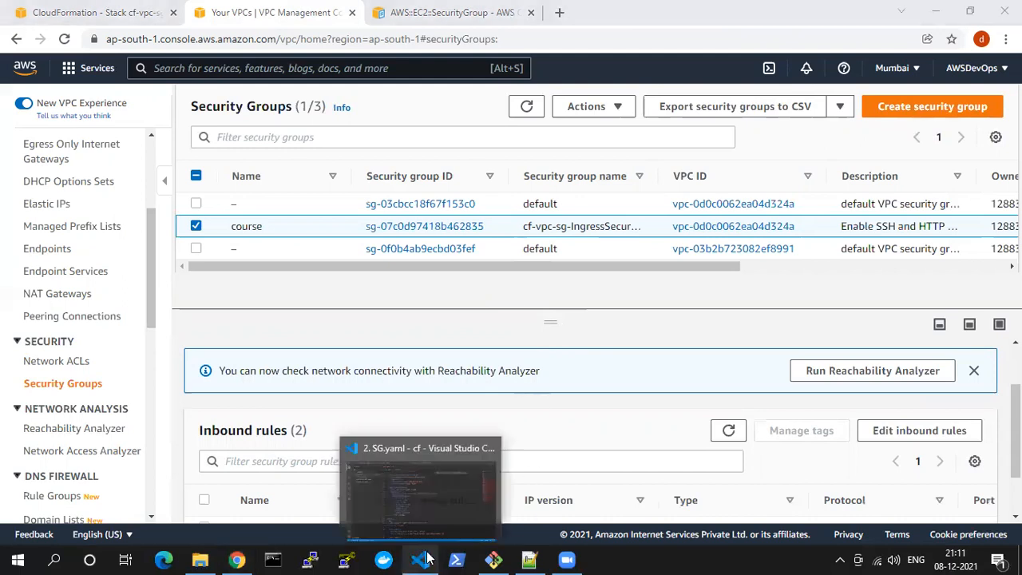
click(94, 8)
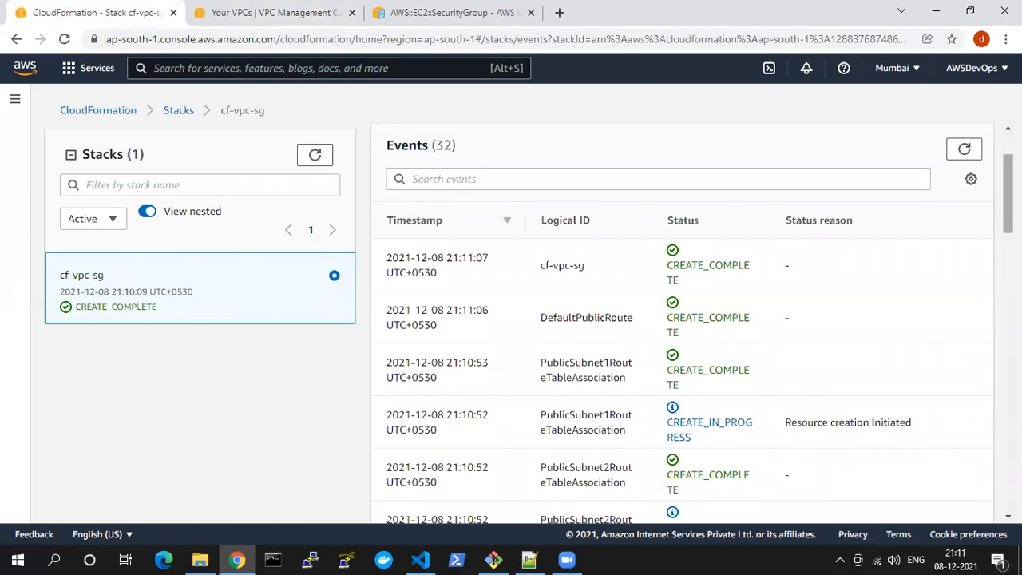
scroll(799, 207, up, 2)
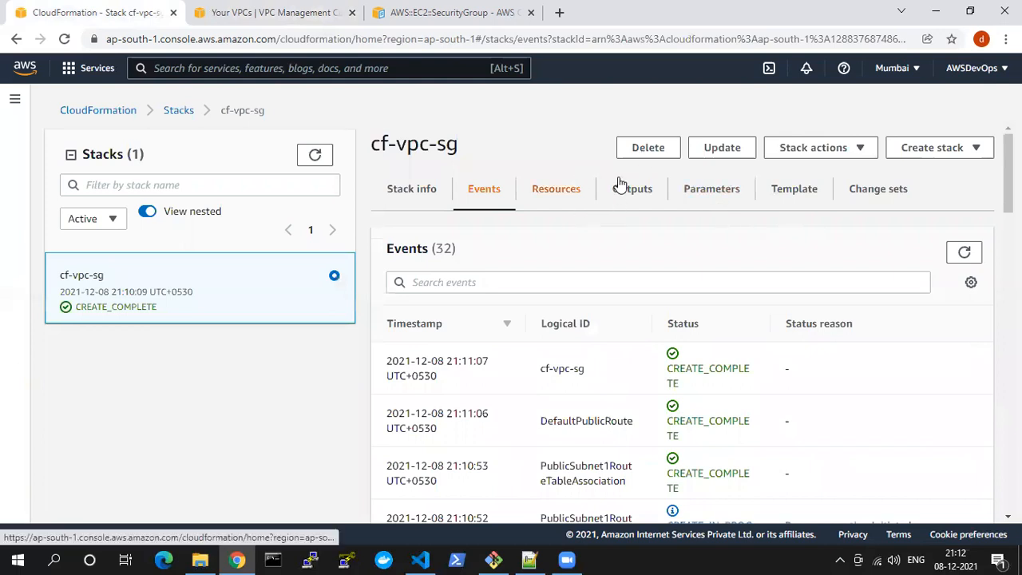
click(648, 150)
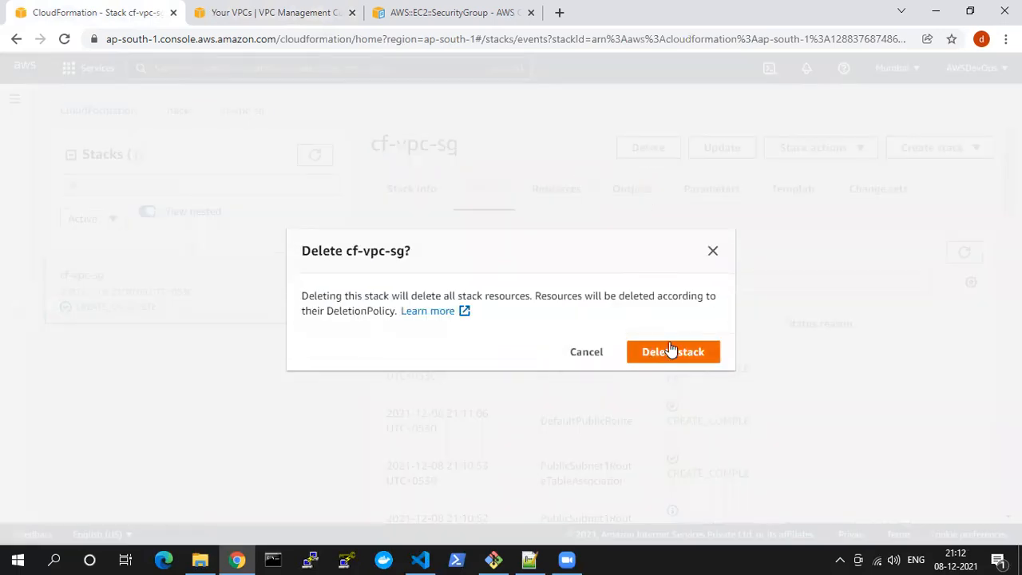
click(671, 351)
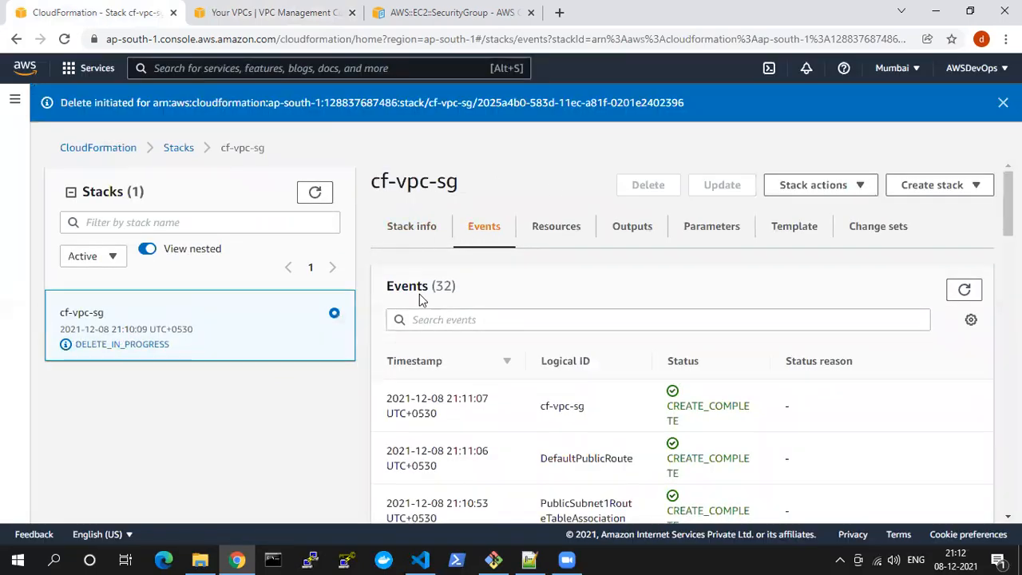
Switch to Visual Studio Code, open 3. VPC_EC2.yaml and add an empty line below the AMI entry in the Mappings section
click(420, 559)
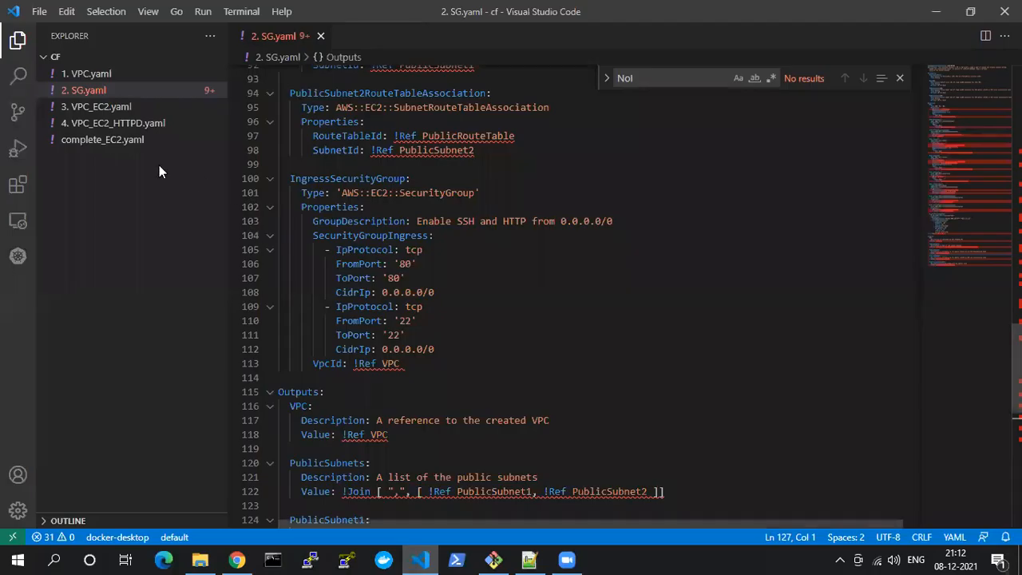
click(91, 109)
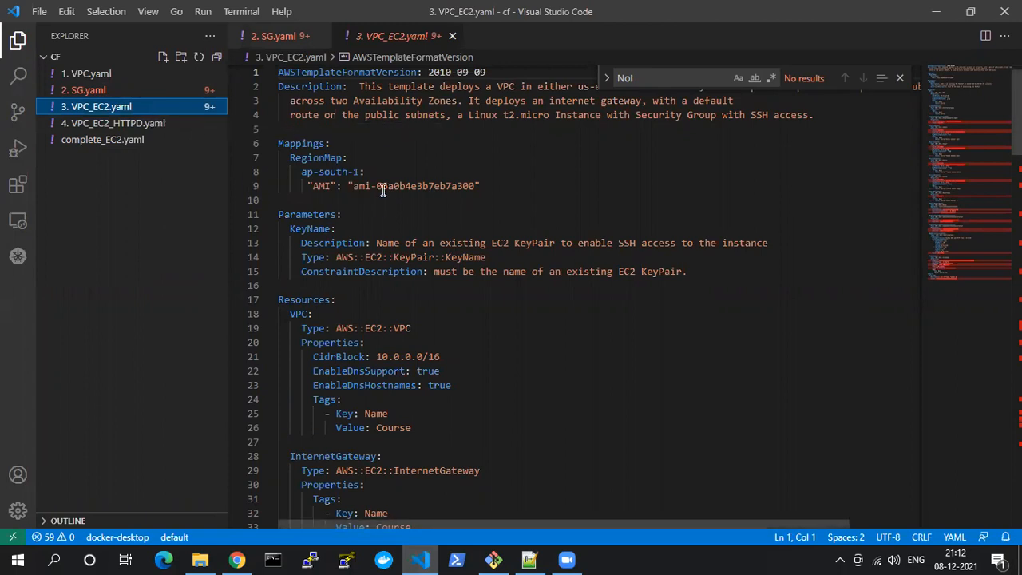
scroll(383, 190, up, 1)
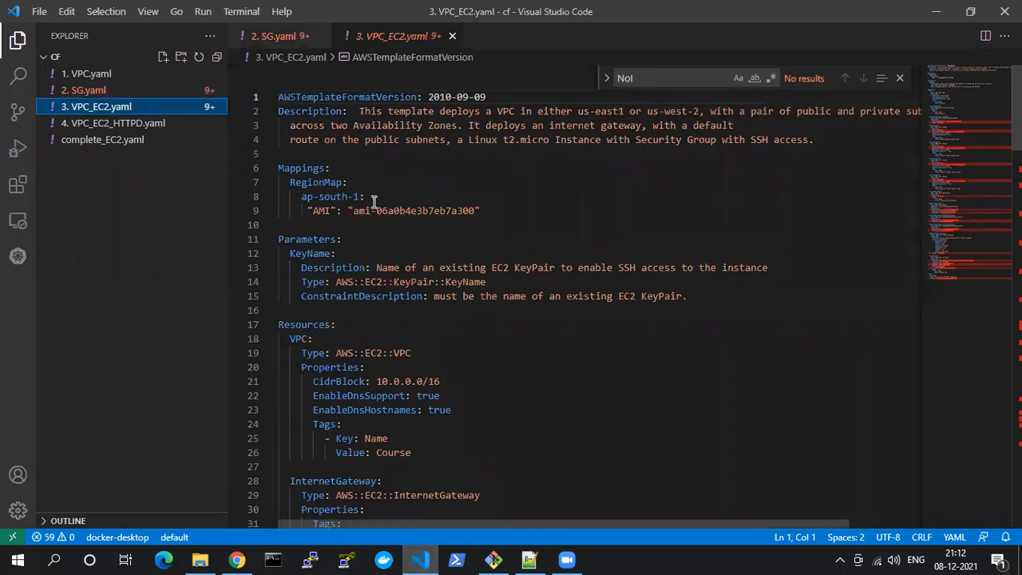
drag(281, 168, 365, 196)
click(367, 196)
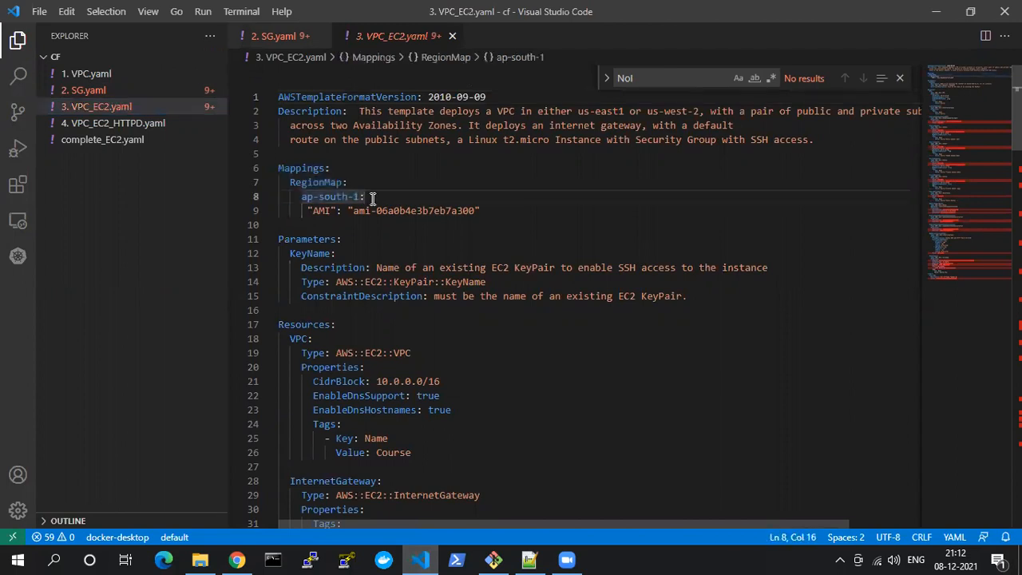
double_click(301, 168)
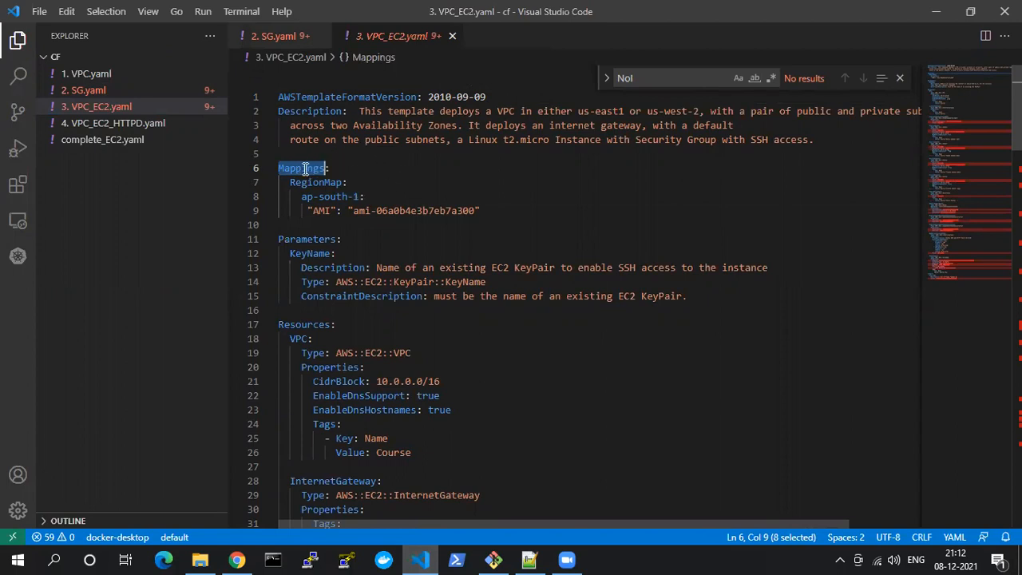
double_click(306, 168)
click(506, 207)
key(Return)
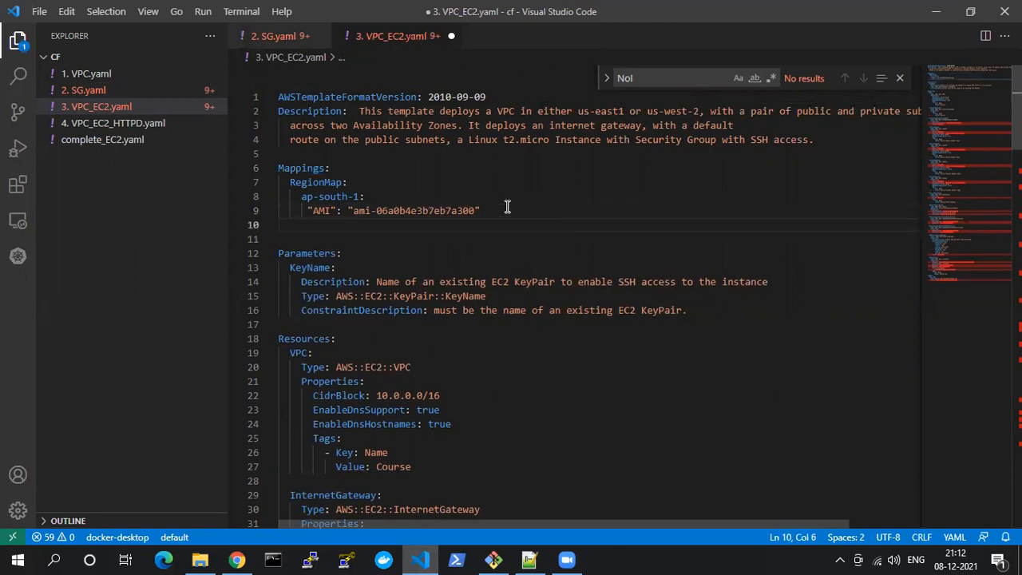
Switch to Chrome and open the US East (N. Virginia) region of the CloudFormation console in a separate tab
key(alt+Tab)
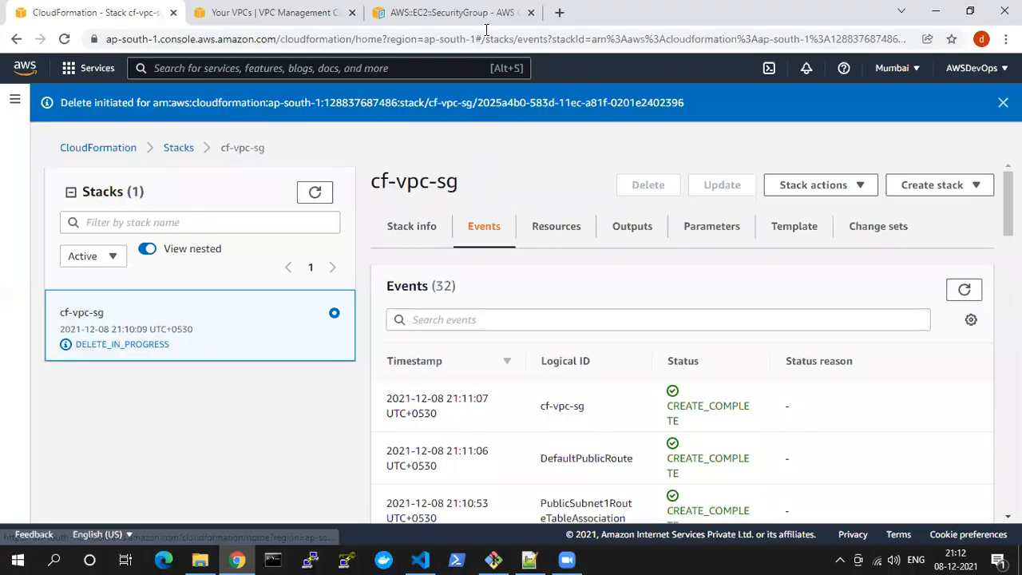
key(alt+Tab)
click(409, 12)
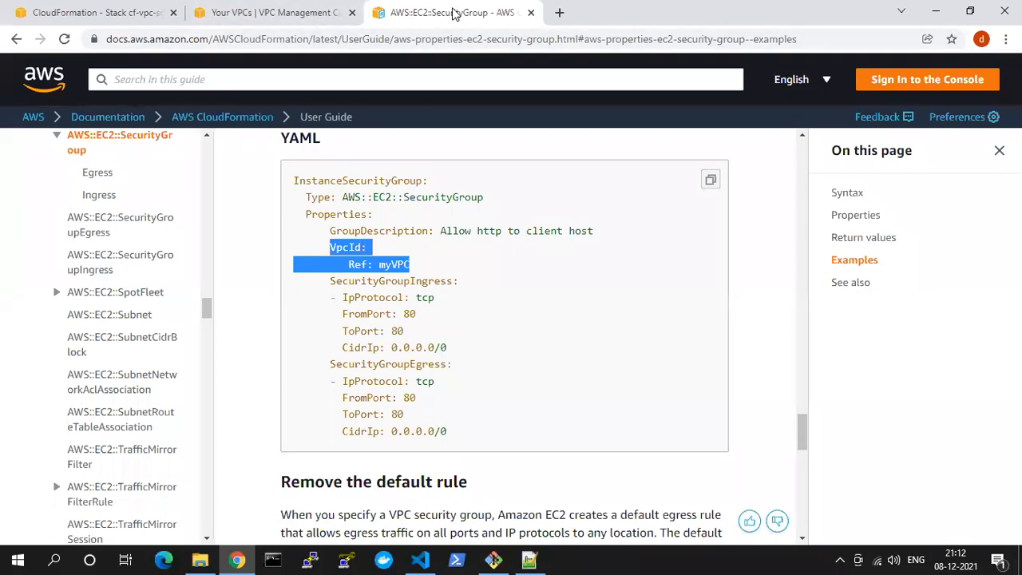
key(ctrl+1)
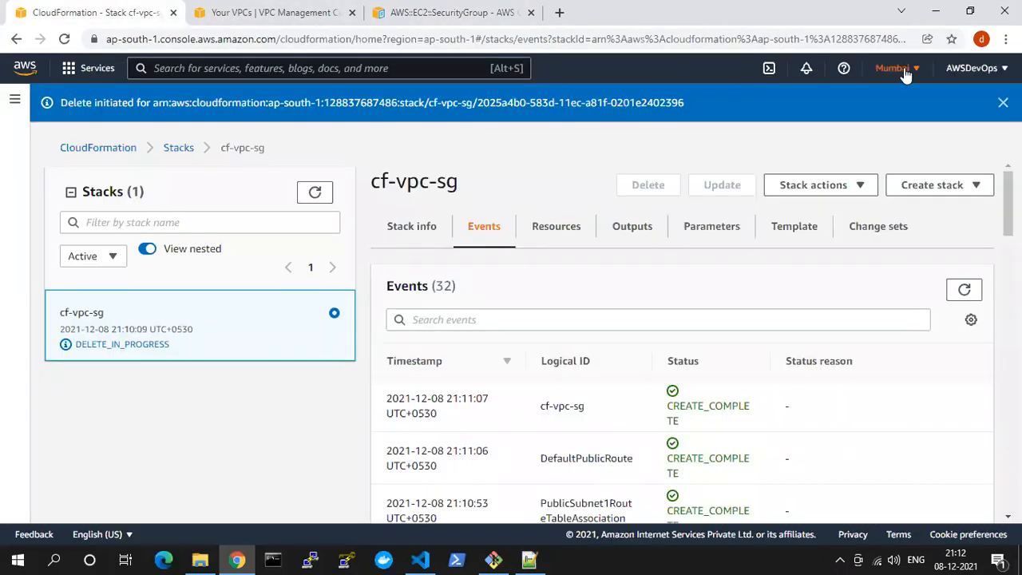
click(905, 72)
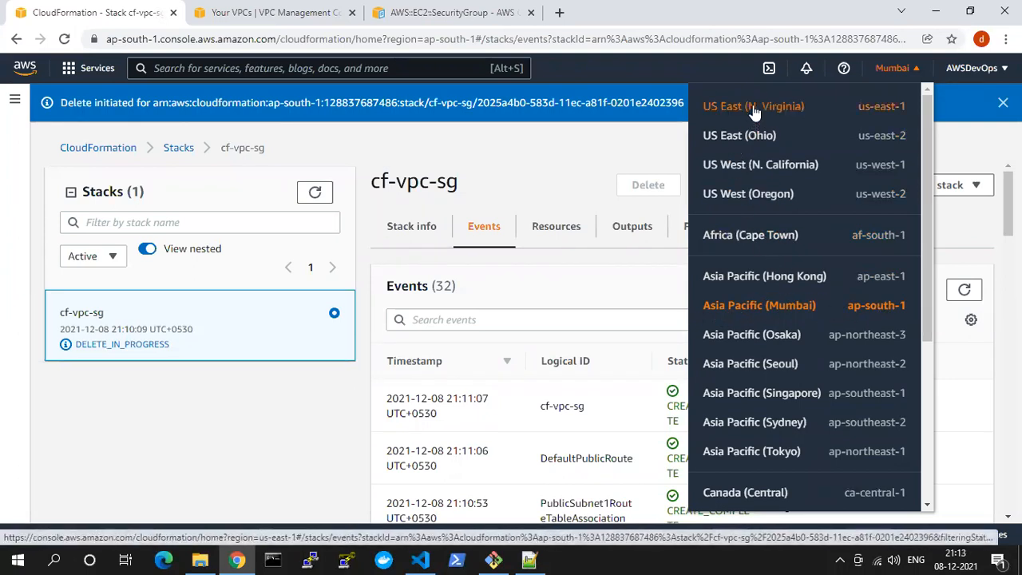
right_click(780, 109)
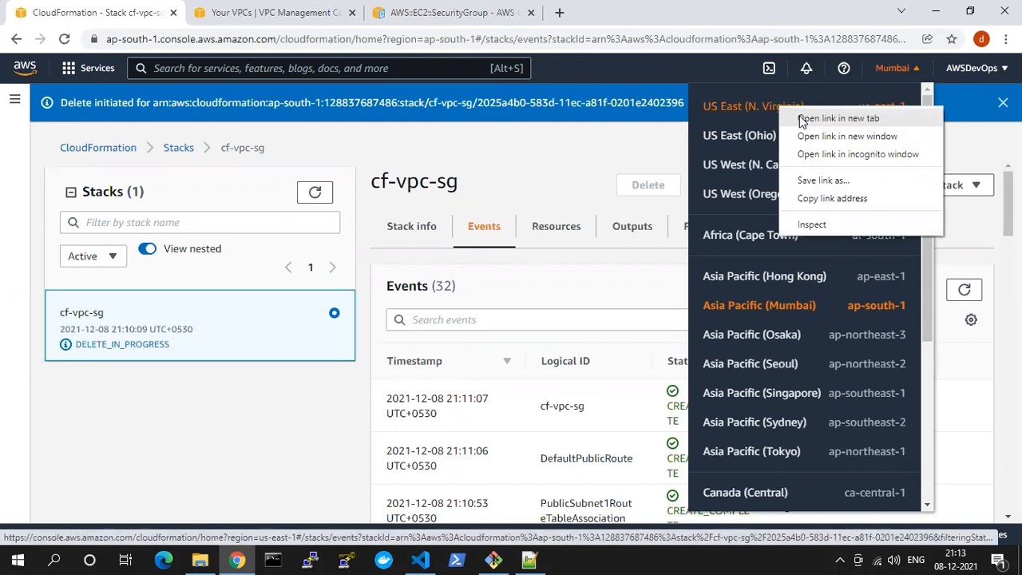
click(831, 114)
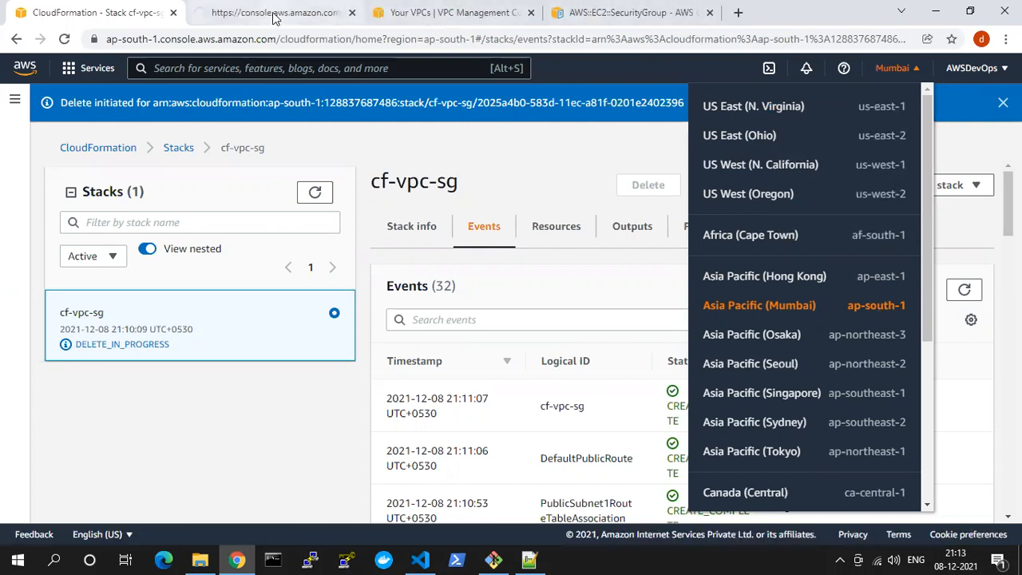
click(302, 21)
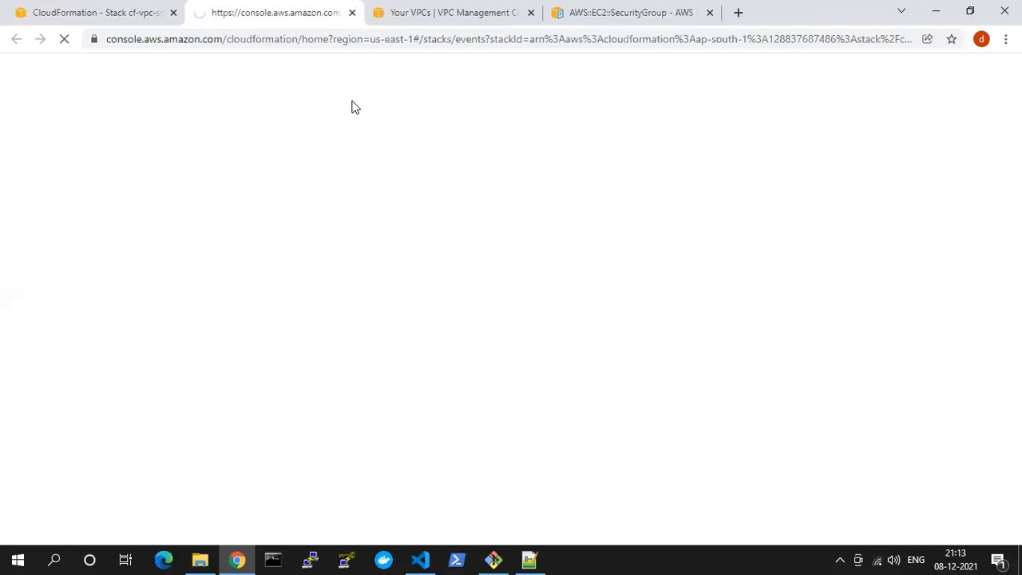
Switch back to Visual Studio Code and add a us-east-1: key to RegionMap below the ap-south-1 mapping
key(alt+Tab)
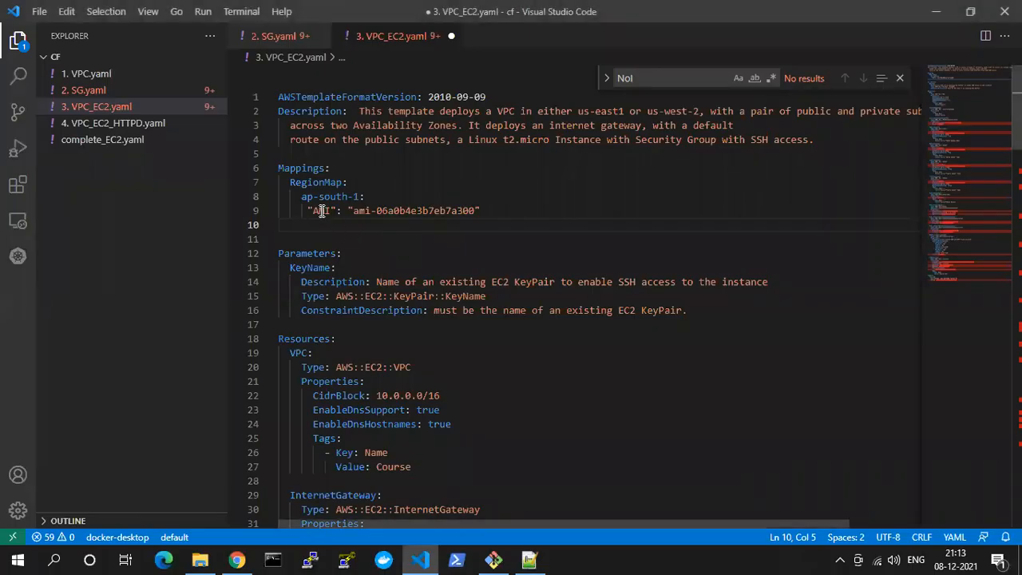
text(us-east)
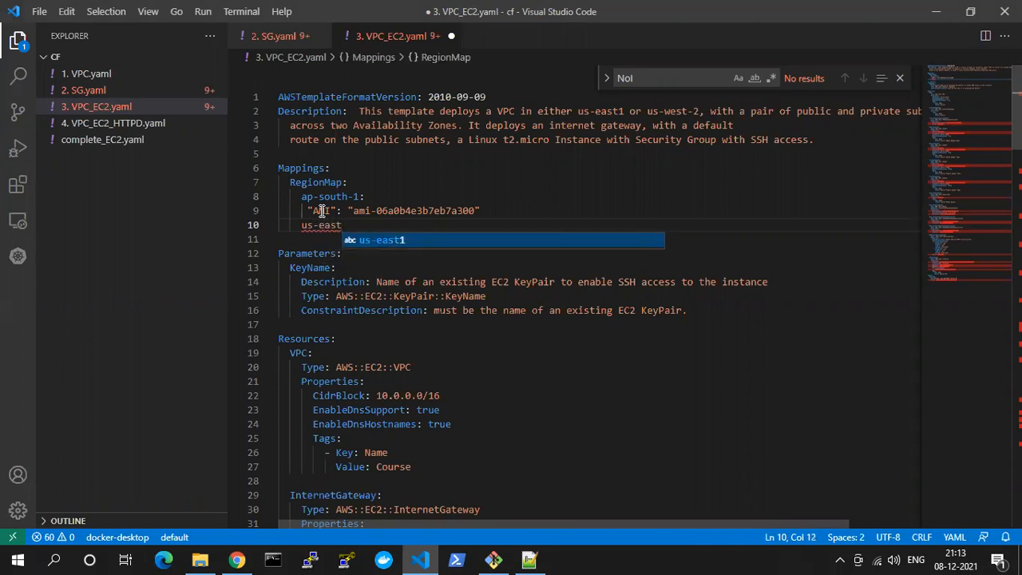
text(-1)
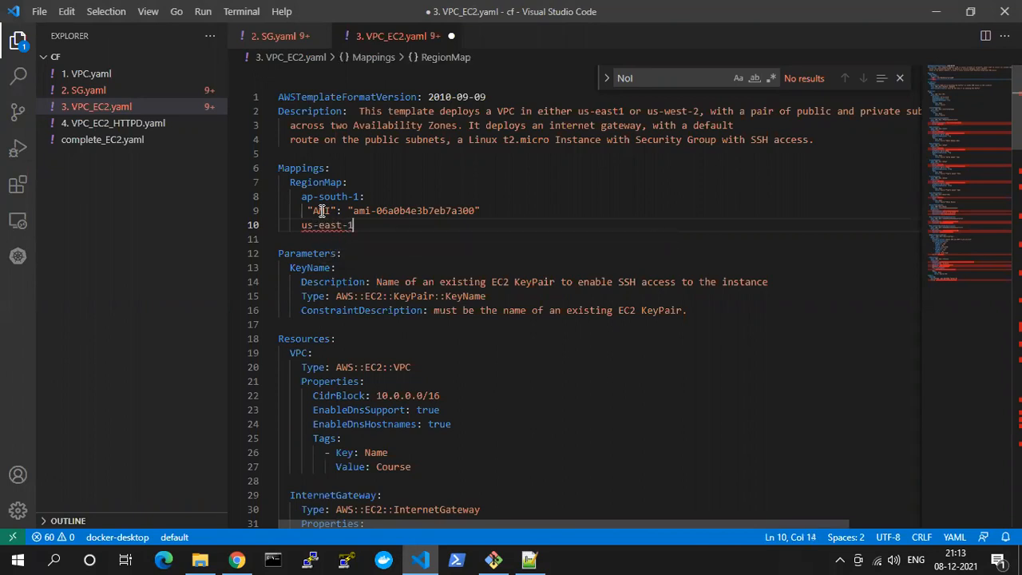
text(:)
key(Return)
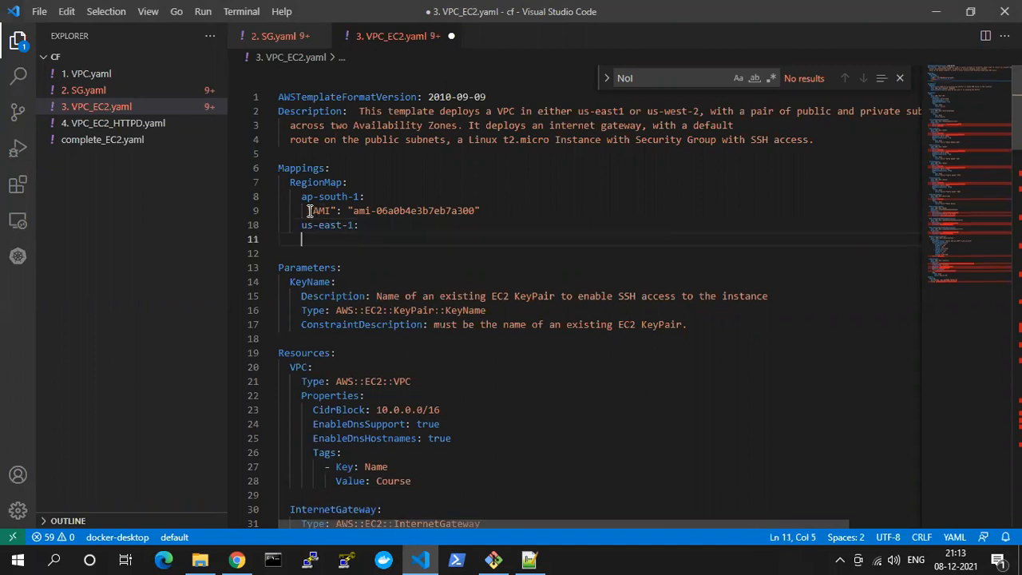
Copy the ap-south-1 AMI entry below the us-east-1: key in RegionMap and save 3. VPC_EC2.yaml
click(309, 211)
key(shift+End)
key(ctrl+c)
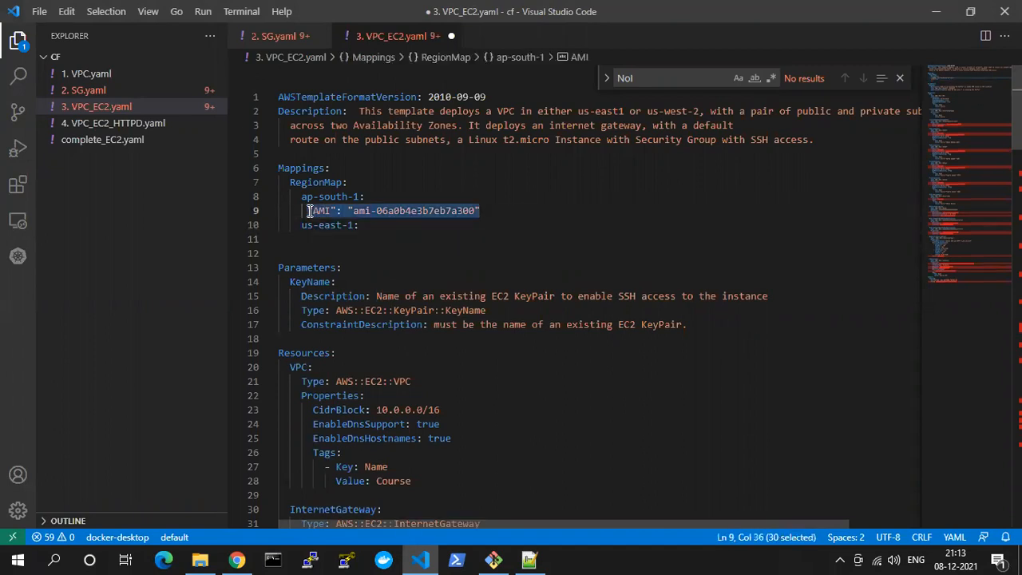
click(367, 229)
key(Return)
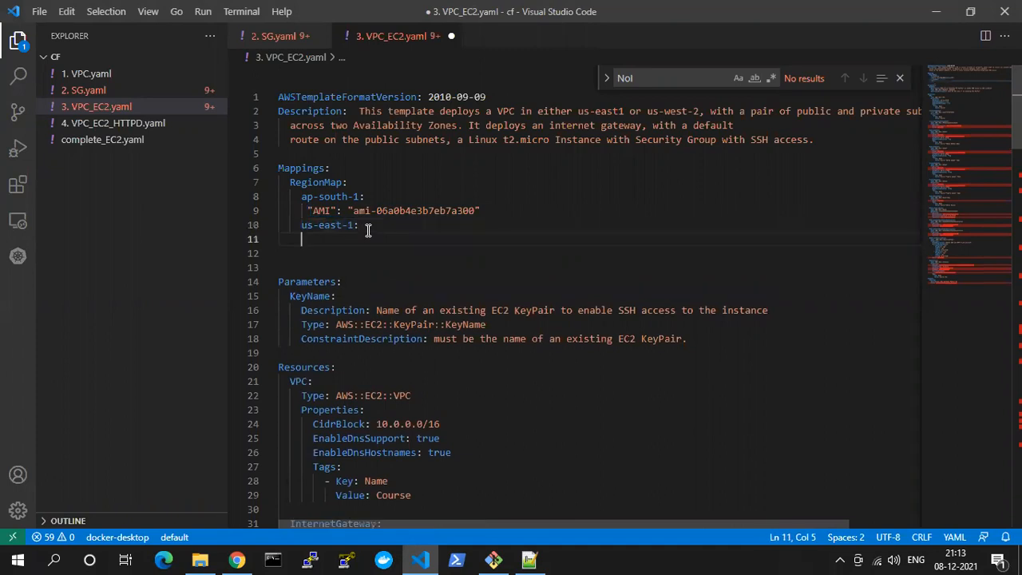
key(ctrl+v)
key(Home)
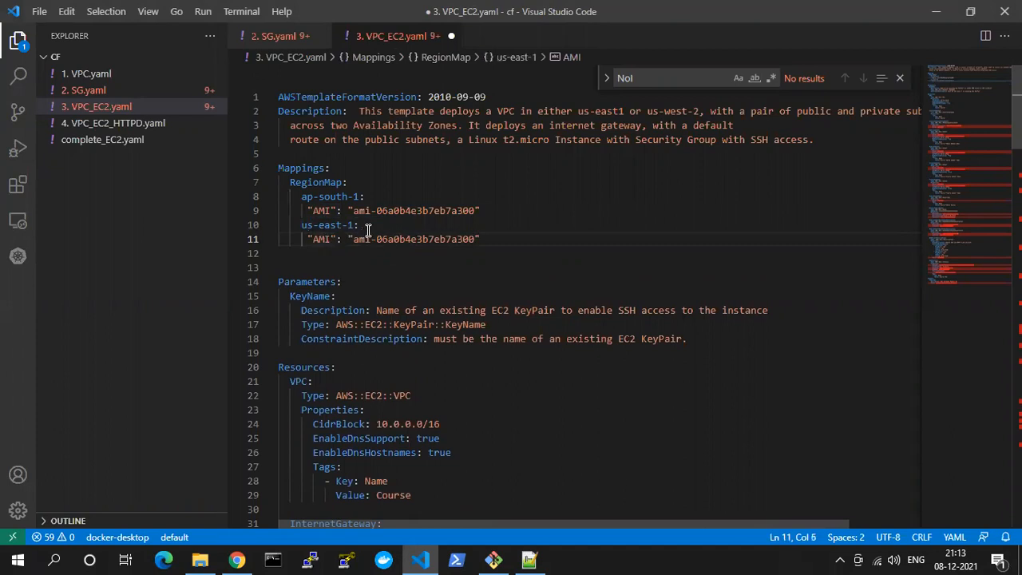
key(ctrl+s)
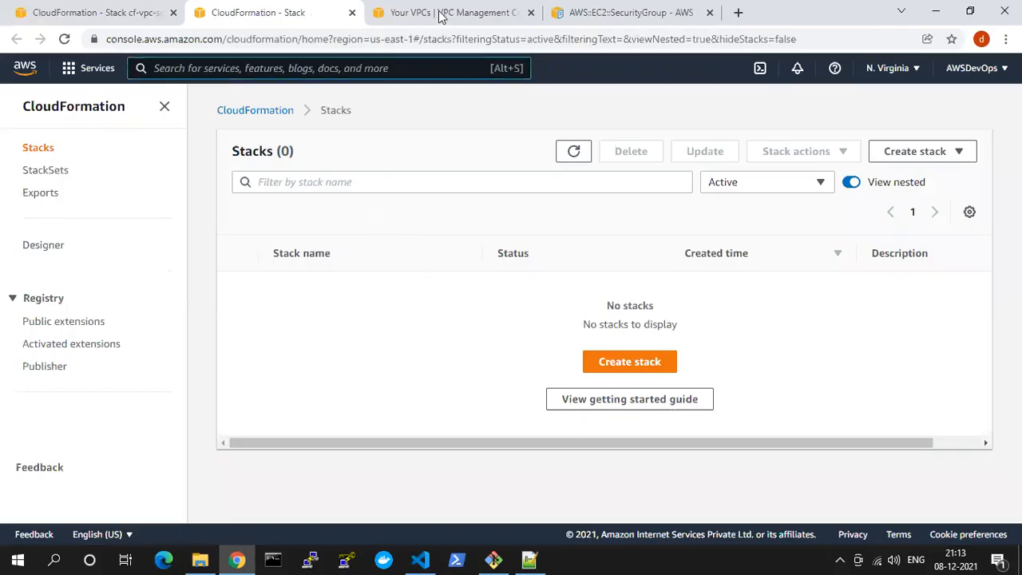
In Chrome, close the AWS::EC2::SecurityGroup documentation page and return to the N. Virginia CloudFormation stacks page
click(637, 9)
click(229, 12)
click(469, 15)
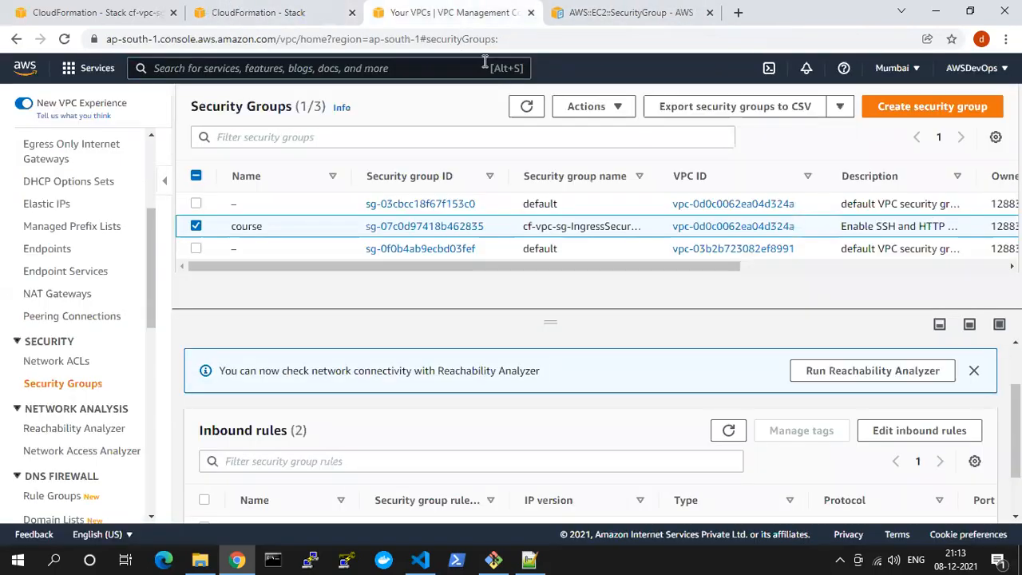
click(615, 18)
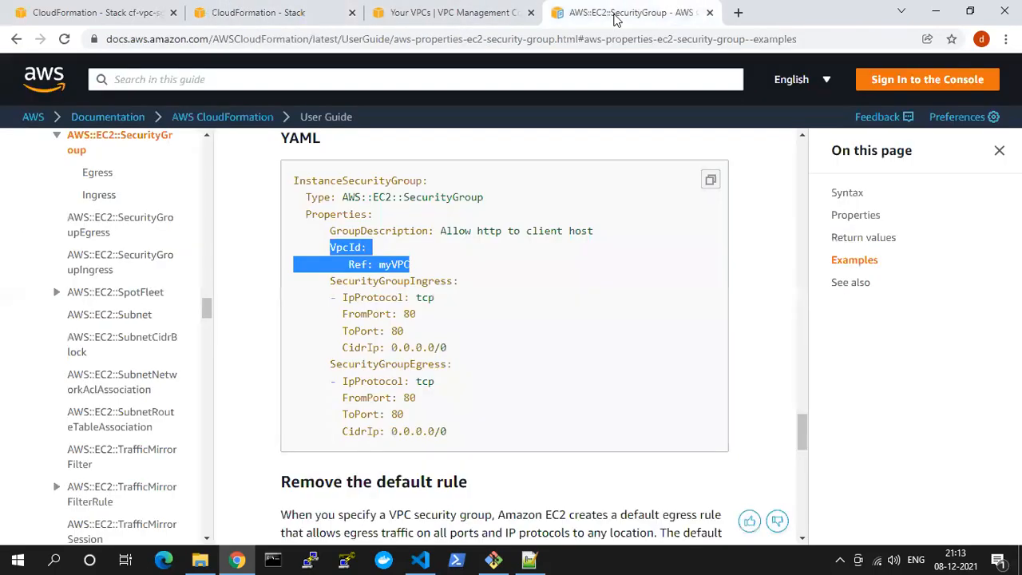
click(710, 13)
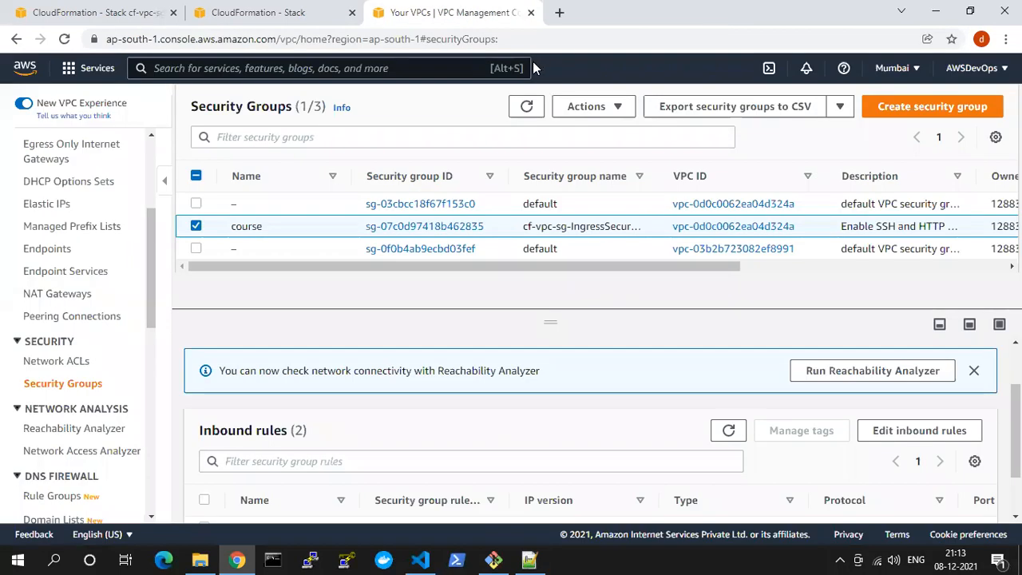
click(289, 16)
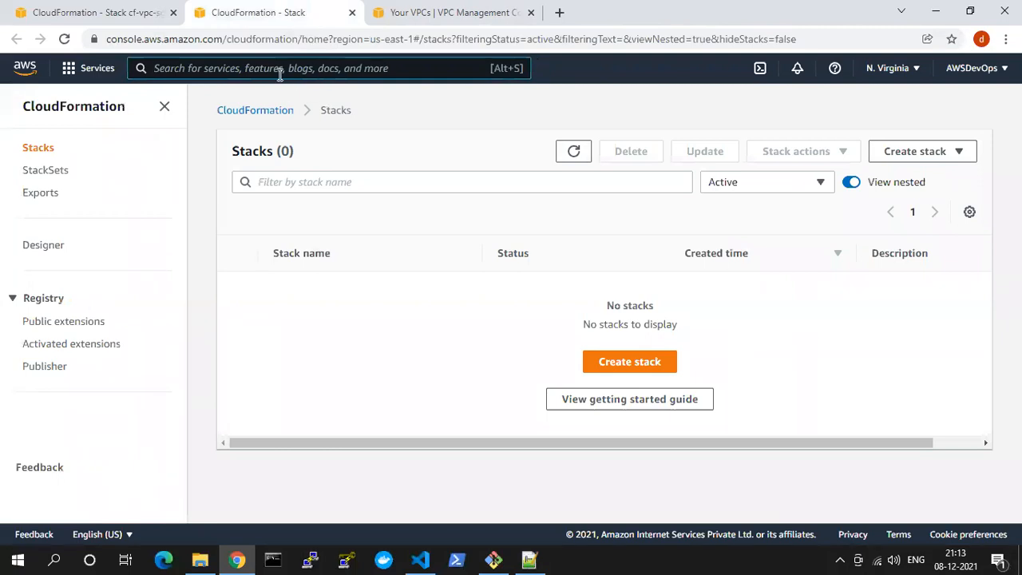
Open the EC2 service in US East (N. Virginia) and show its instances list without the running-state filter
text(ec2)
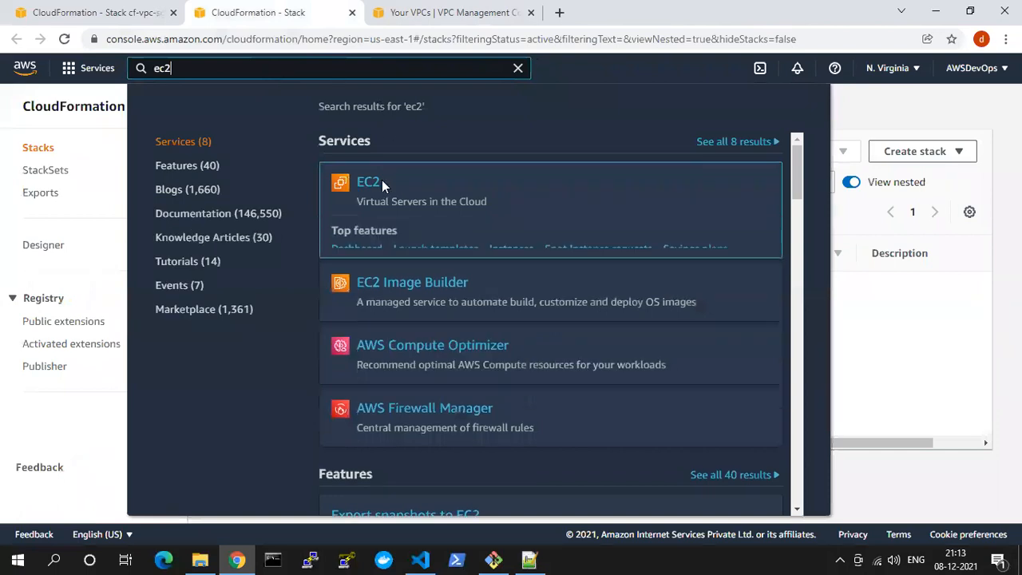
click(367, 185)
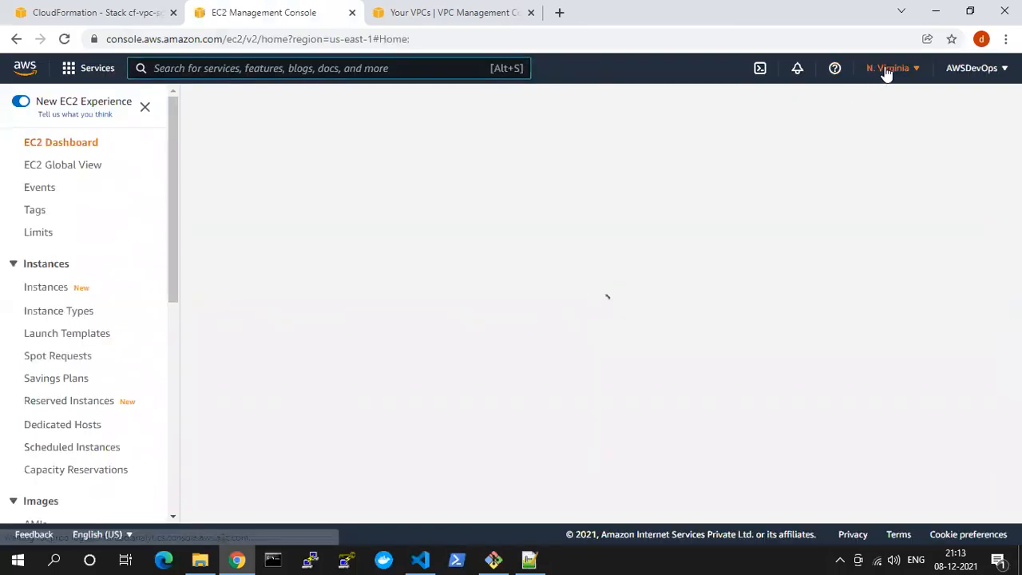
click(885, 70)
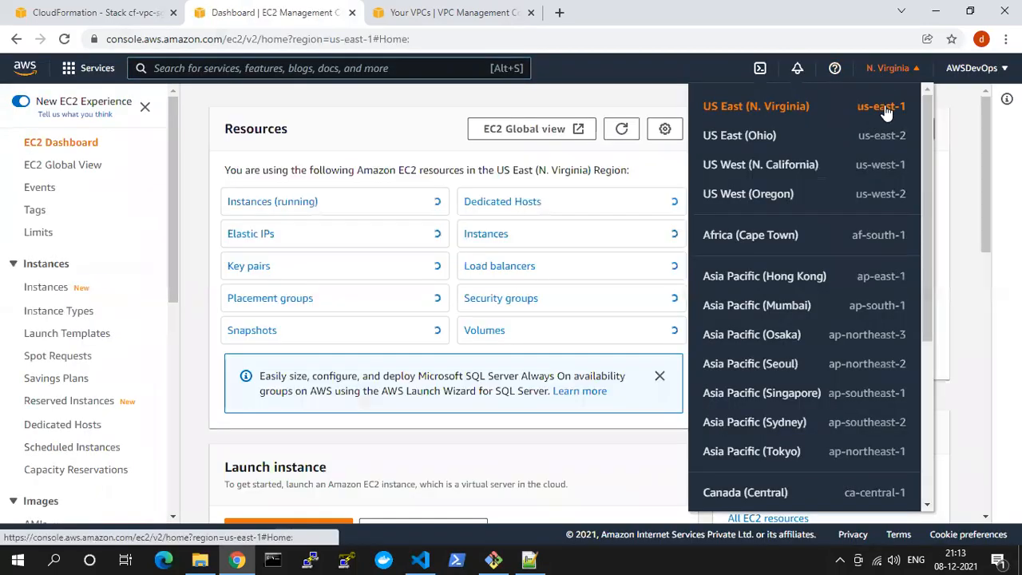
click(245, 203)
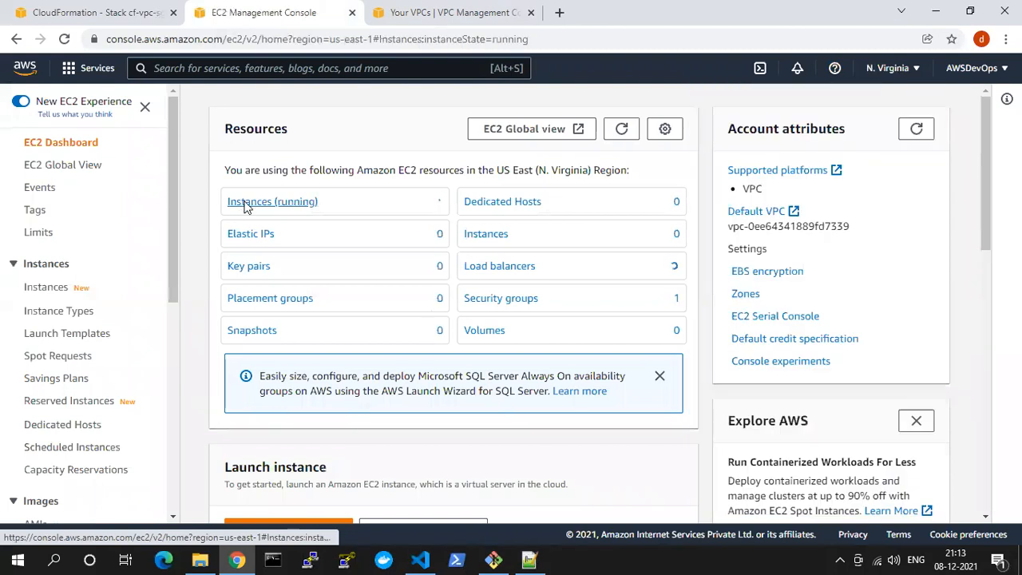
click(345, 131)
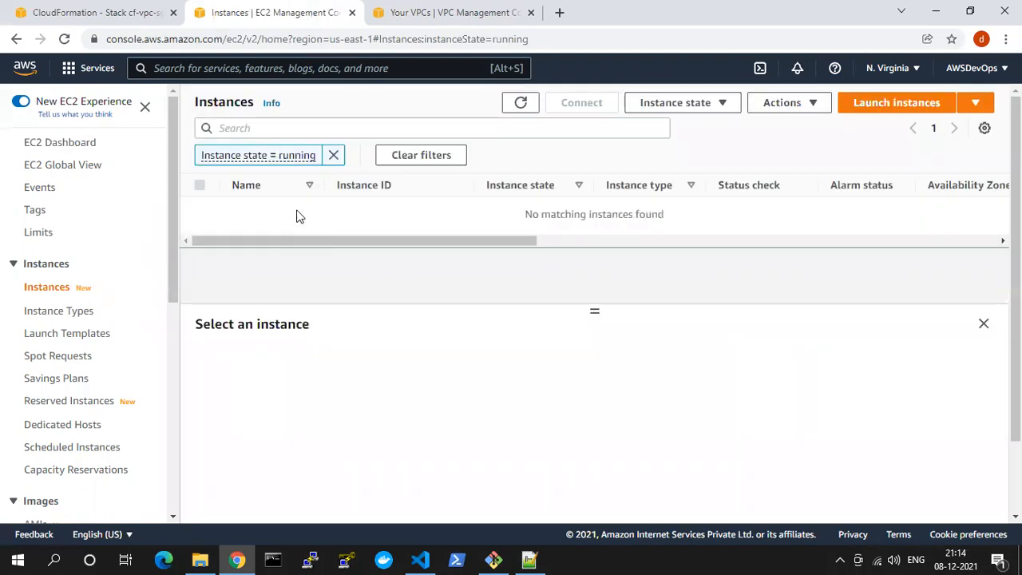
click(334, 155)
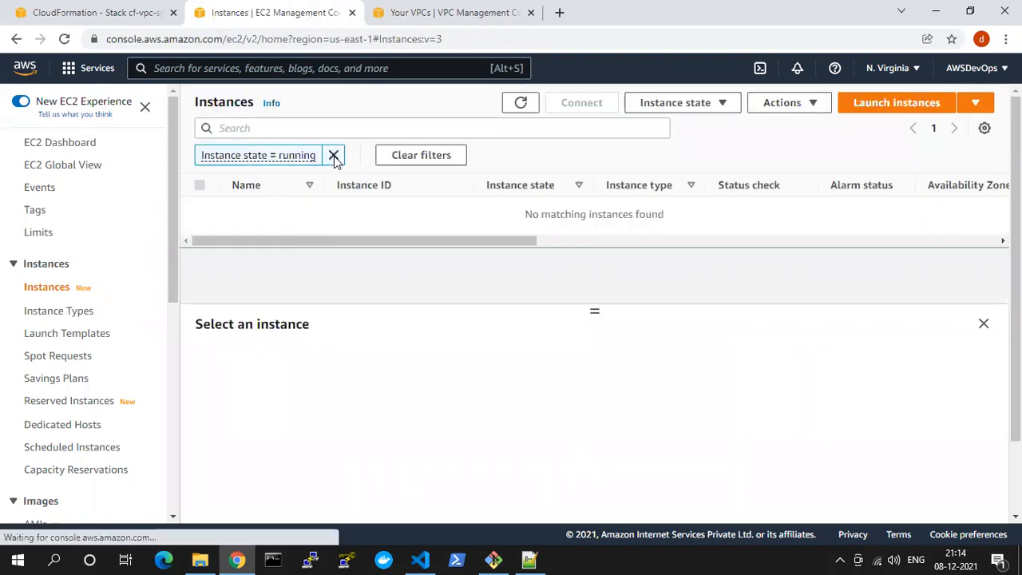
Start launching an instance, limit the AMIs to free tier only, and copy the Red Hat Enterprise Linux 8 64-bit (x86) AMI ID
click(874, 103)
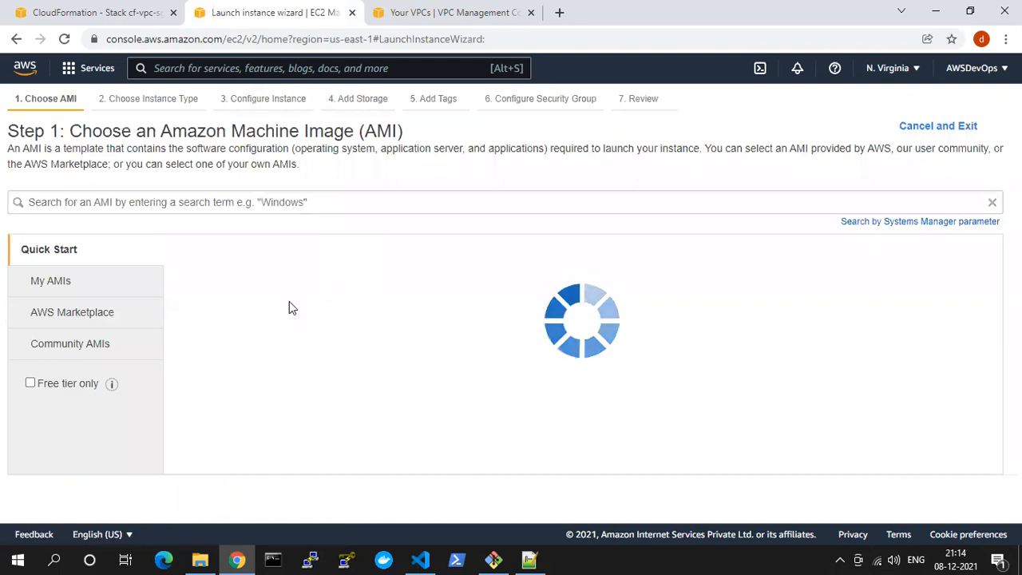
click(48, 383)
scroll(342, 348, down, 3)
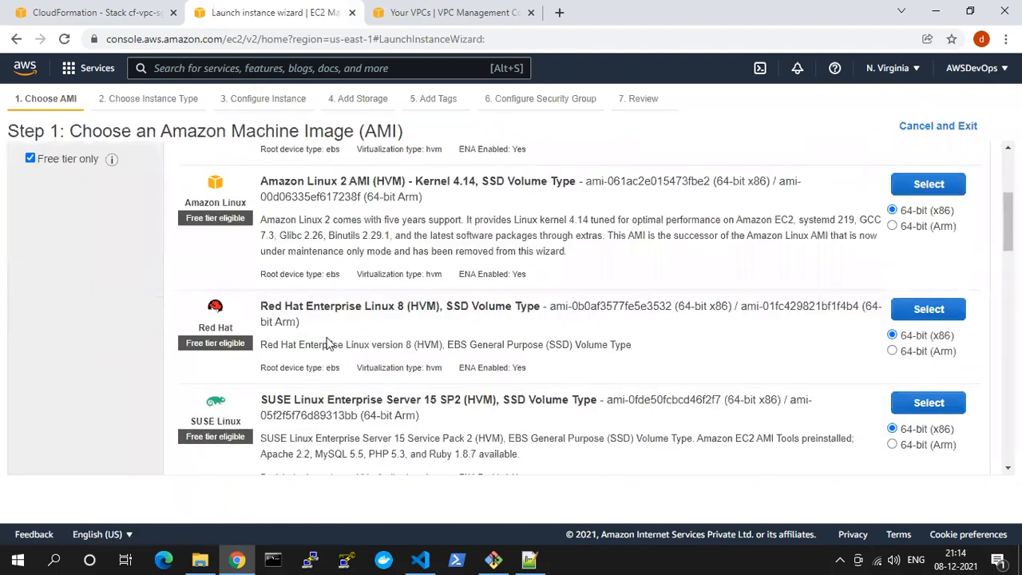
drag(261, 306, 369, 307)
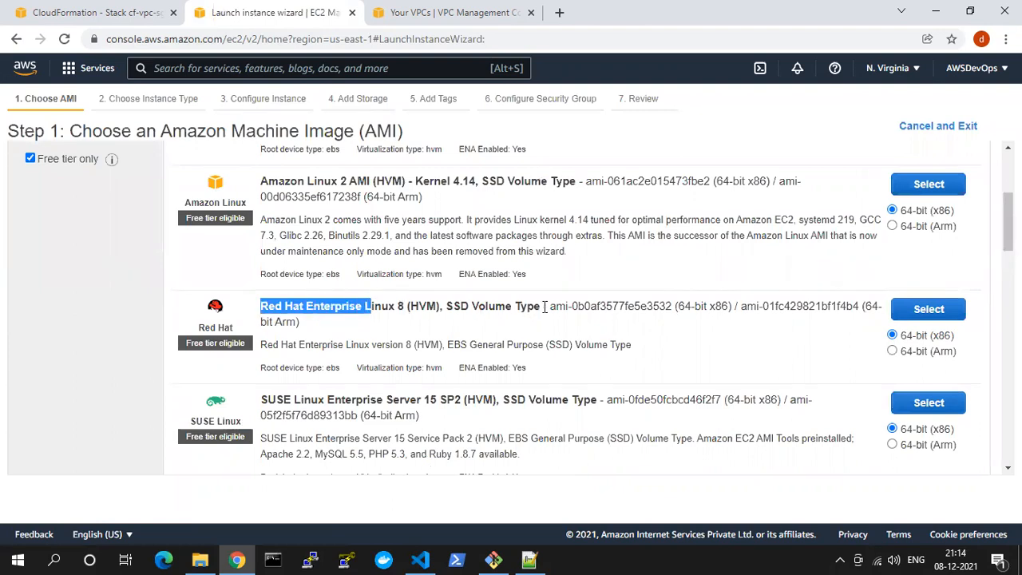
drag(549, 306, 662, 307)
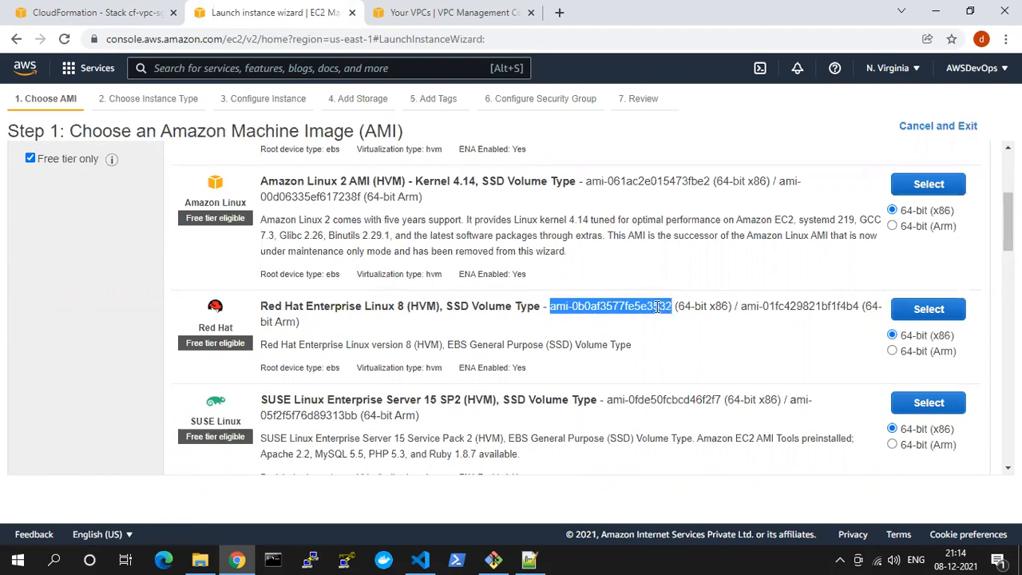
Switch to Visual Studio Code and replace the us-east-1 AMI ID with ami-0b0af3577fe5e3532
key(alt+Tab)
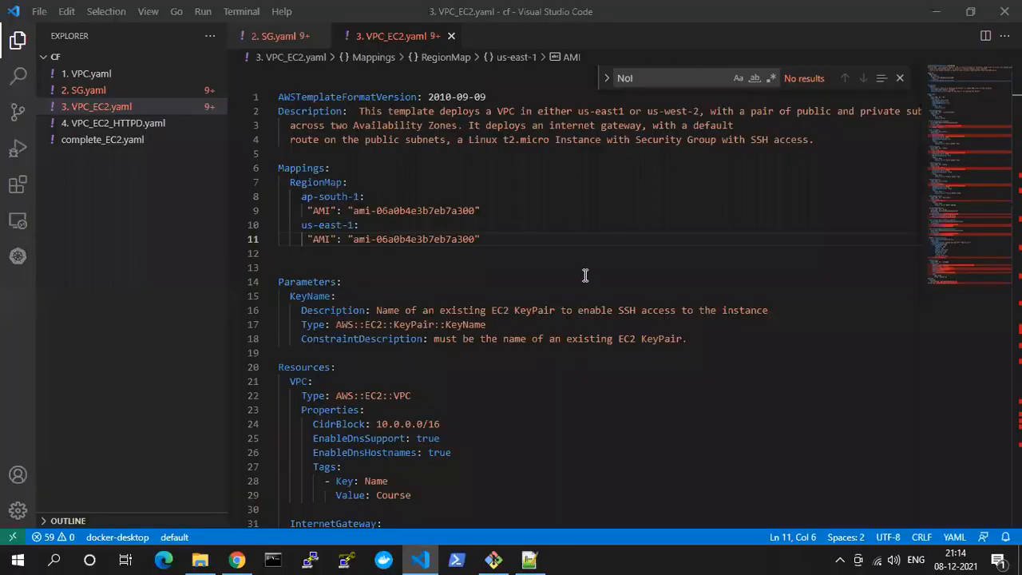
click(360, 239)
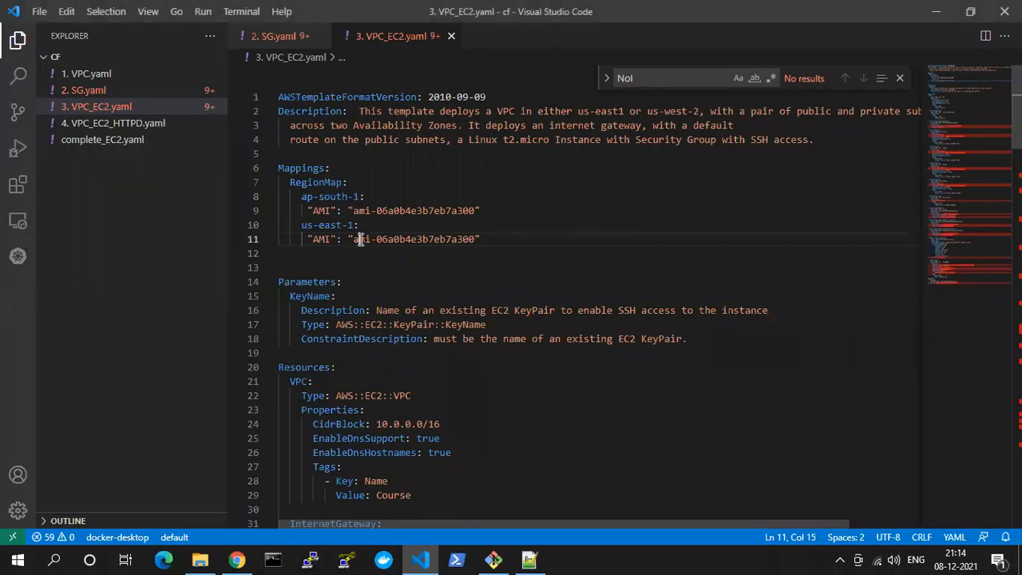
key(shift+Right)
key(shift+Right)
key(shift+Right)
key(shift+Right)
key(shift+Right)
key(shift+Right)
key(shift+Right)
key(shift+Right)
key(shift+Right)
key(shift+Right)
key(shift+Right)
key(shift+Right)
key(shift+Right)
key(shift+Right)
key(shift+Right)
key(shift+Right)
key(shift+Right)
key(shift+Right)
key(shift+Right)
key(shift+Right)
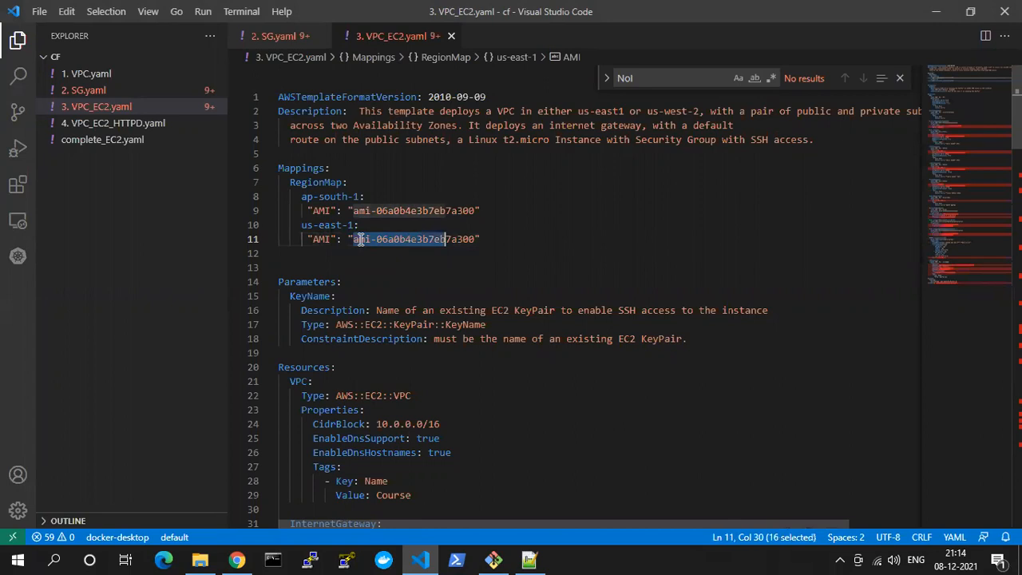
text(ami-0b0af3577fe5e3532)
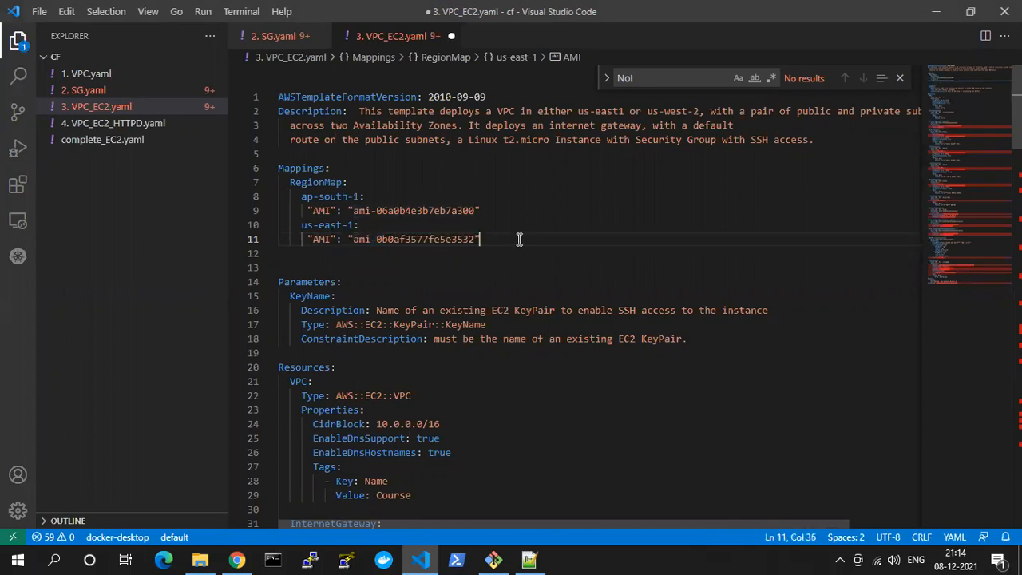
Add a us-east-2: key on a new line below the us-east-1 AMI entry in RegionMap
key(Return)
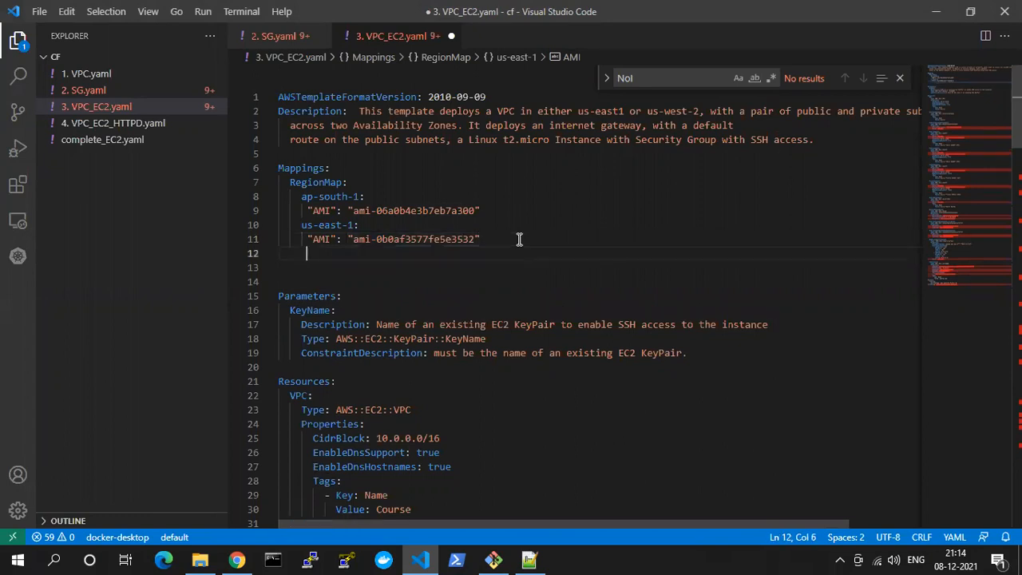
text(us-east-2)
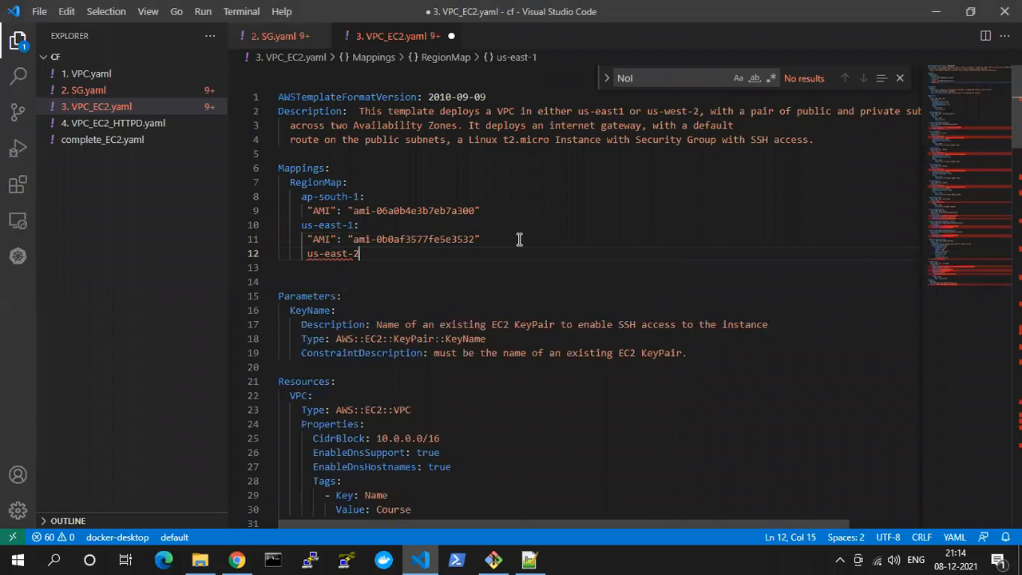
text(:)
key(Return)
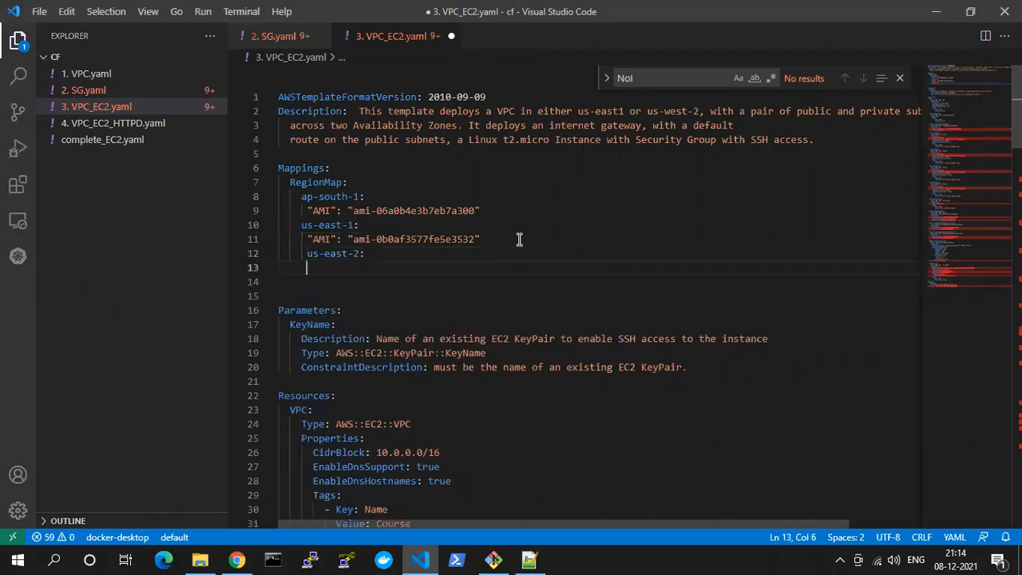
Copy the us-east-1 AMI entry below the us-east-2: key and save 3. VPC_EC2.yaml
click(519, 239)
key(shift+Home)
key(ctrl+c)
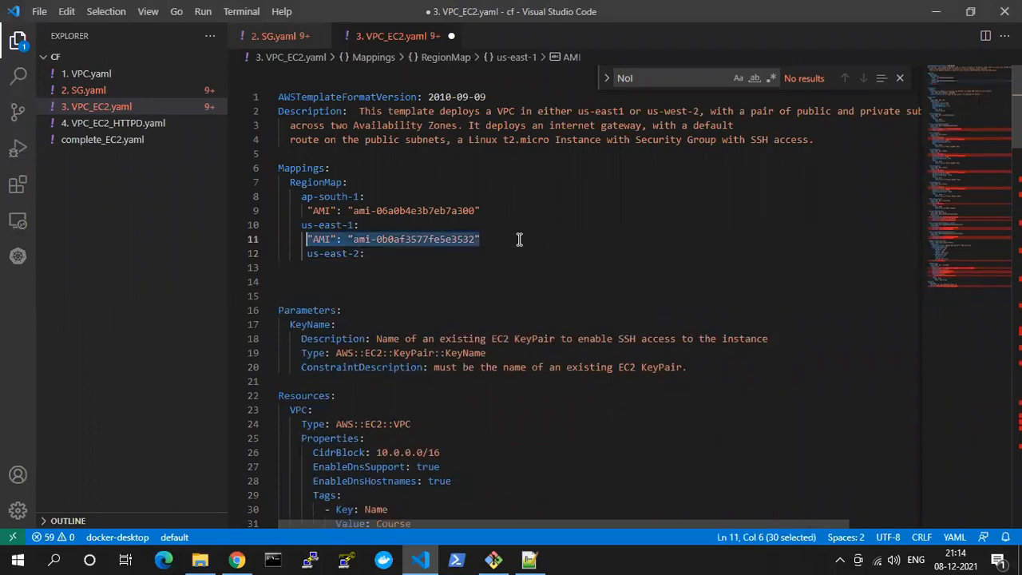
key(Down)
key(Down)
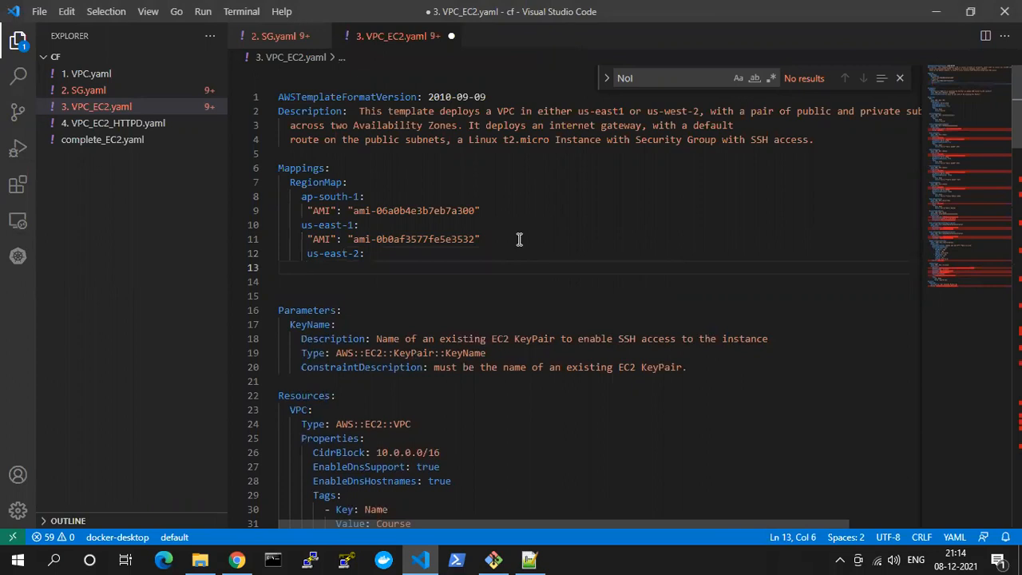
key(ctrl+v)
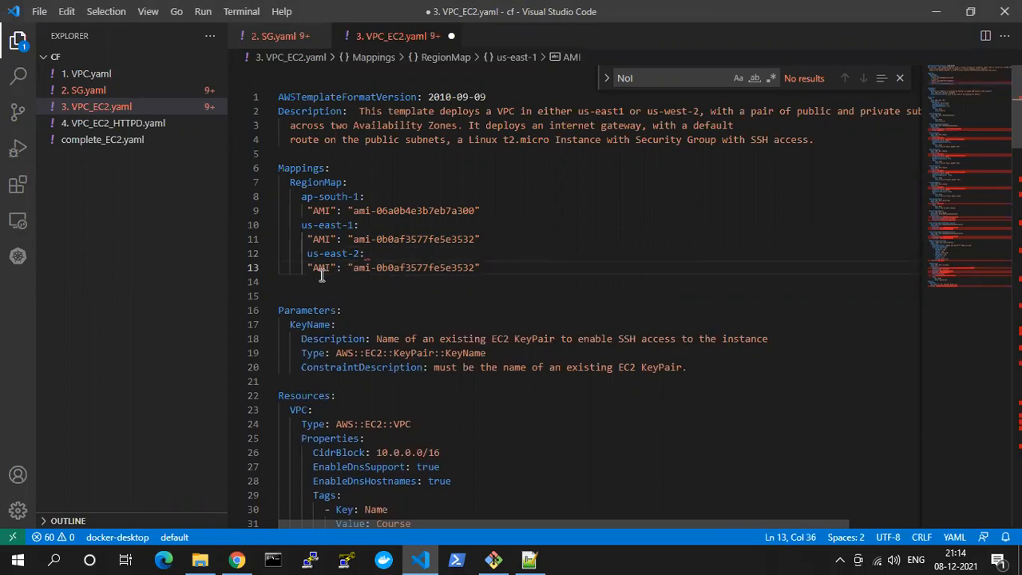
key(ctrl+s)
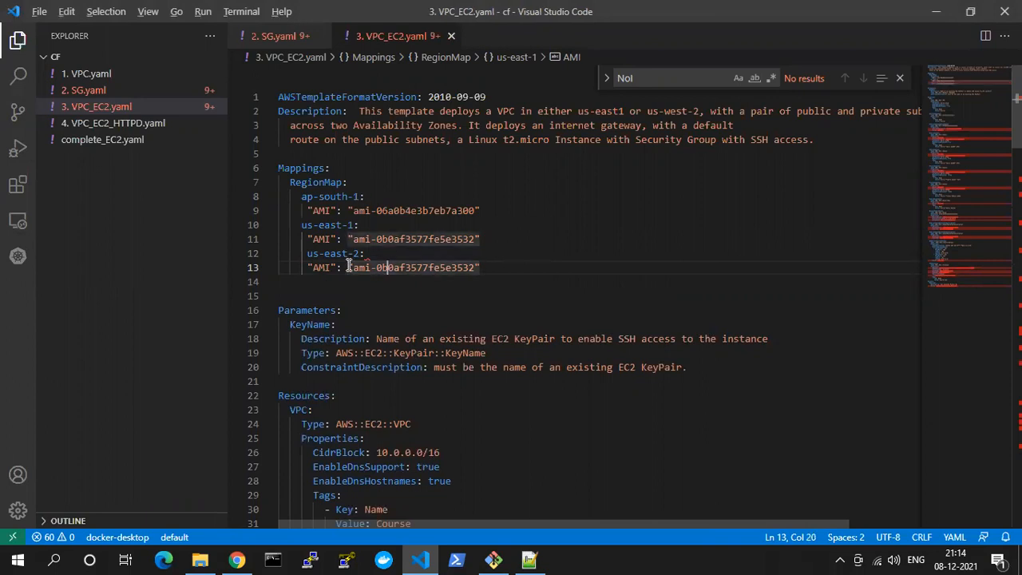
Switch to Chrome, set the launch wizard to US East (Ohio) with free-tier AMIs only, and copy the Red Hat Enterprise Linux 8 64-bit (x86) AMI ID
key(alt+Tab)
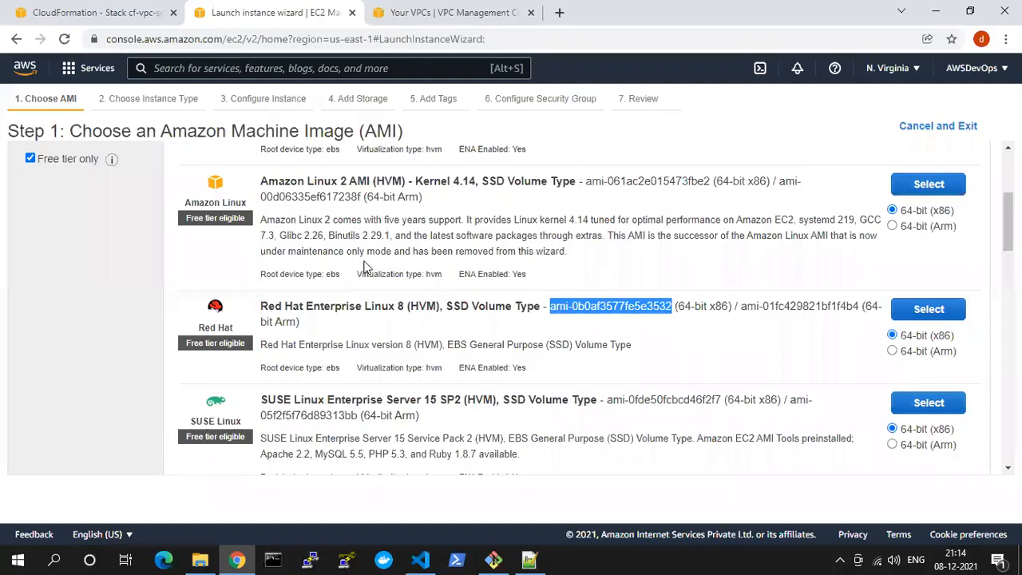
click(901, 70)
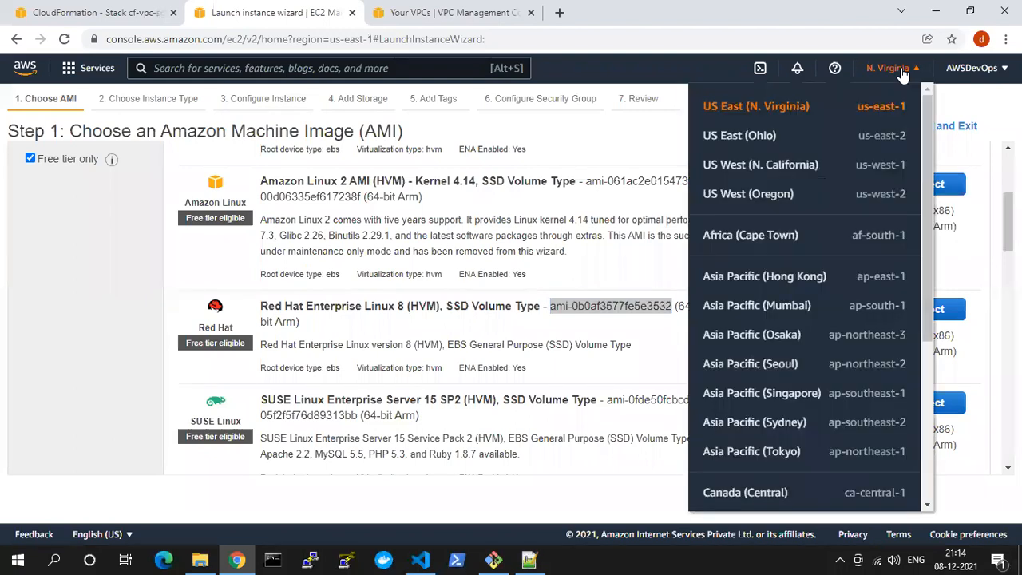
click(873, 143)
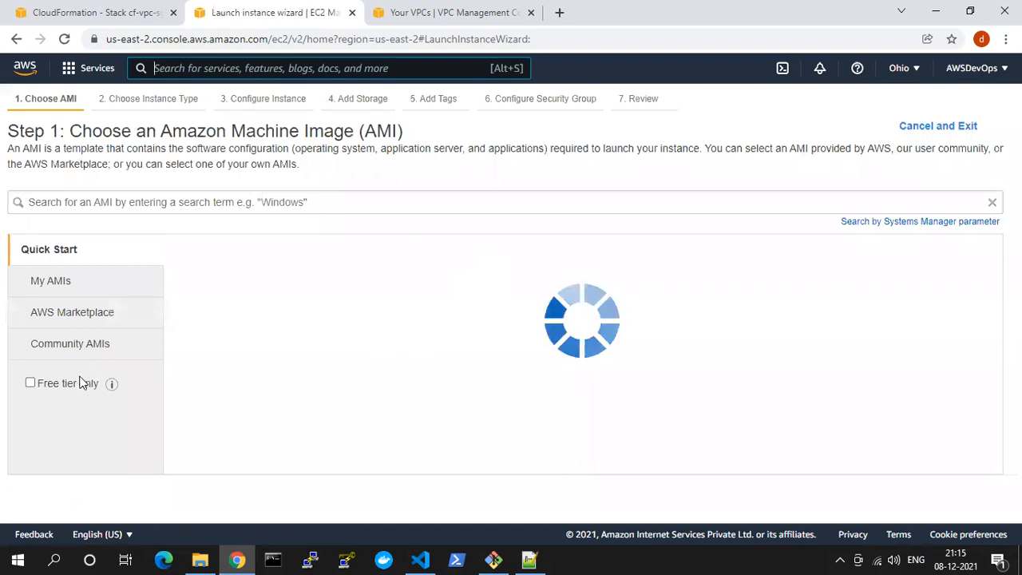
click(78, 386)
scroll(372, 302, down, 2)
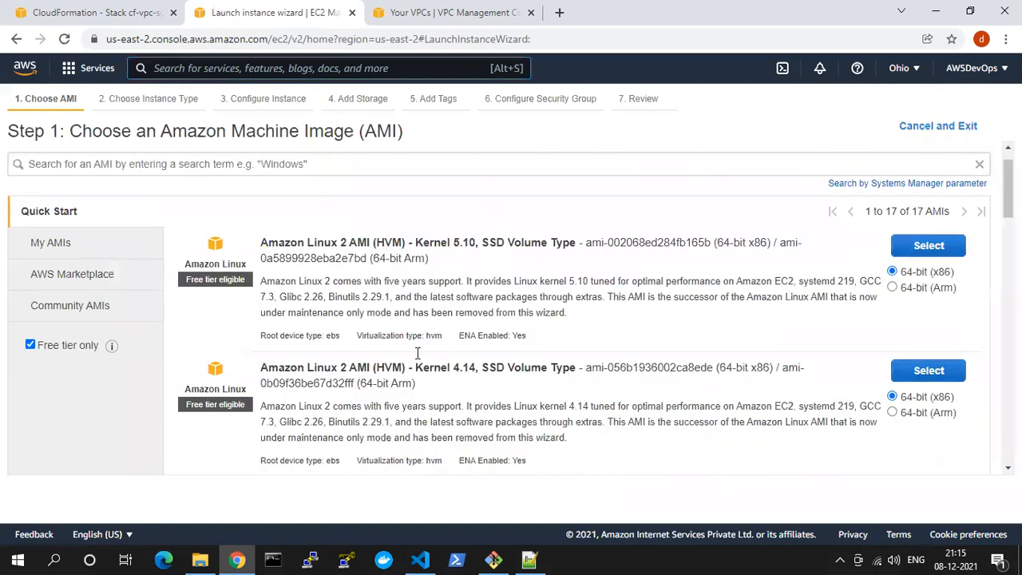
drag(549, 381, 681, 382)
key(ctrl+c)
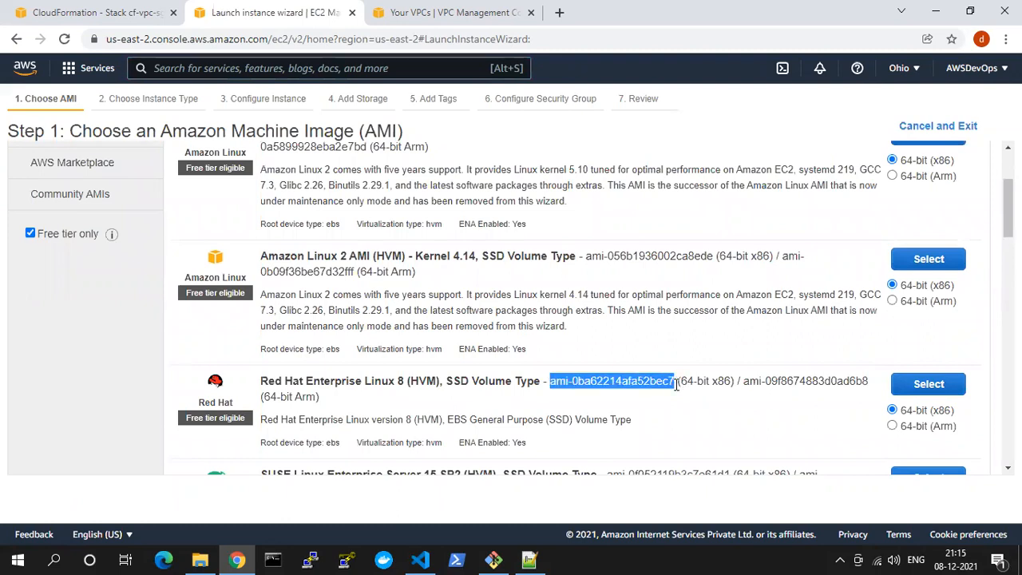
Switch to Visual Studio Code, replace the us-east-2 AMI ID with ami-0ba62214afa52bec7 and save 3. VPC_EC2.yaml
key(alt+Tab)
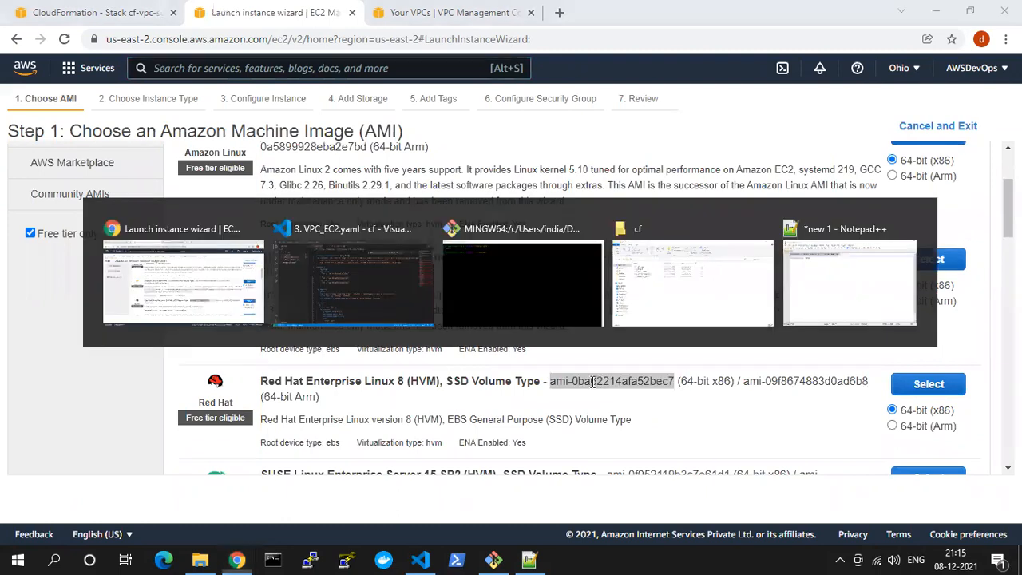
click(372, 268)
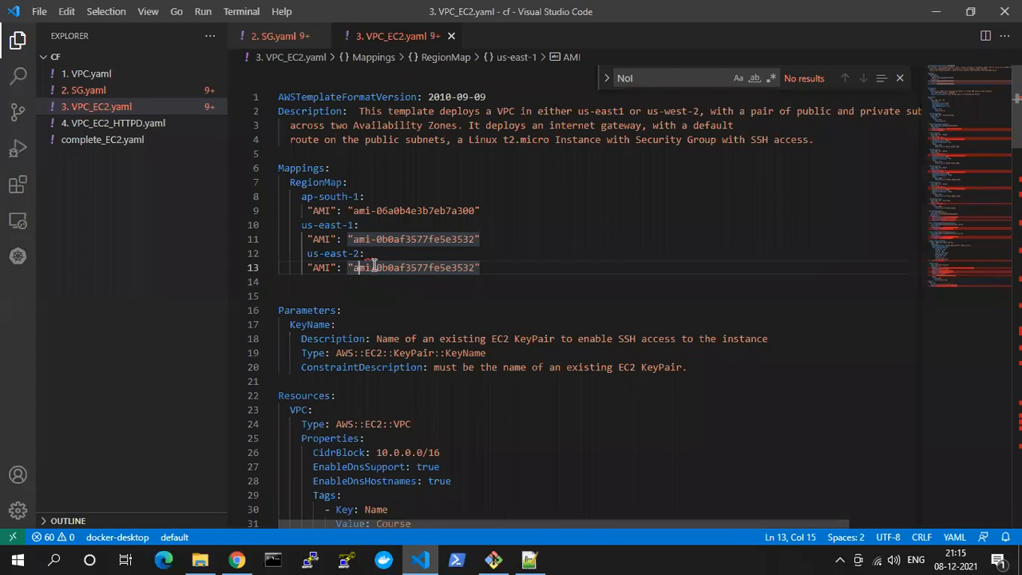
key(ctrl+shift+Right)
key(ctrl+shift+Right)
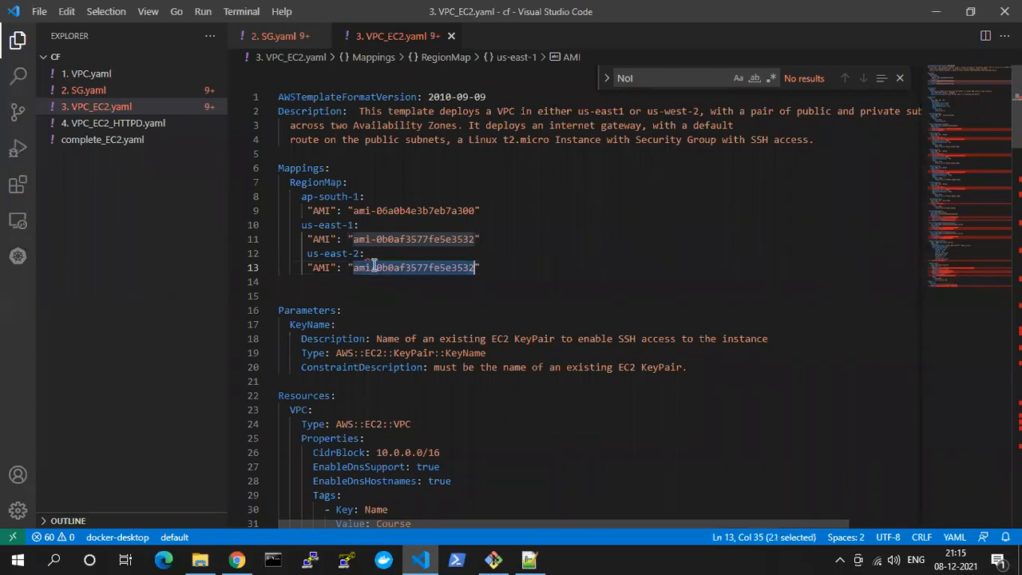
key(ctrl+v)
key(ctrl+s)
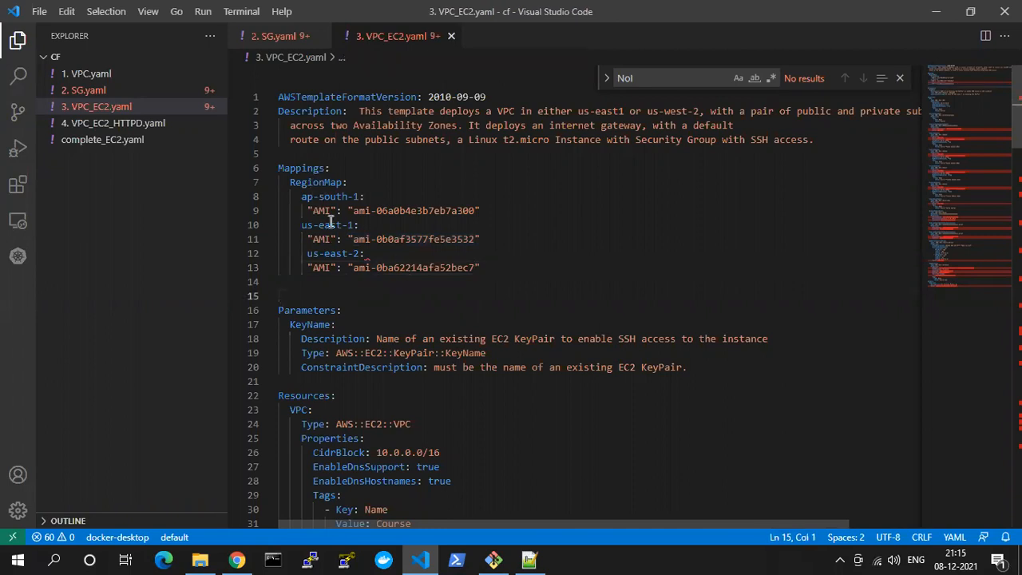
Fix the indentation of the us-east-2: key in RegionMap so it aligns with the us-east-1: key
click(367, 254)
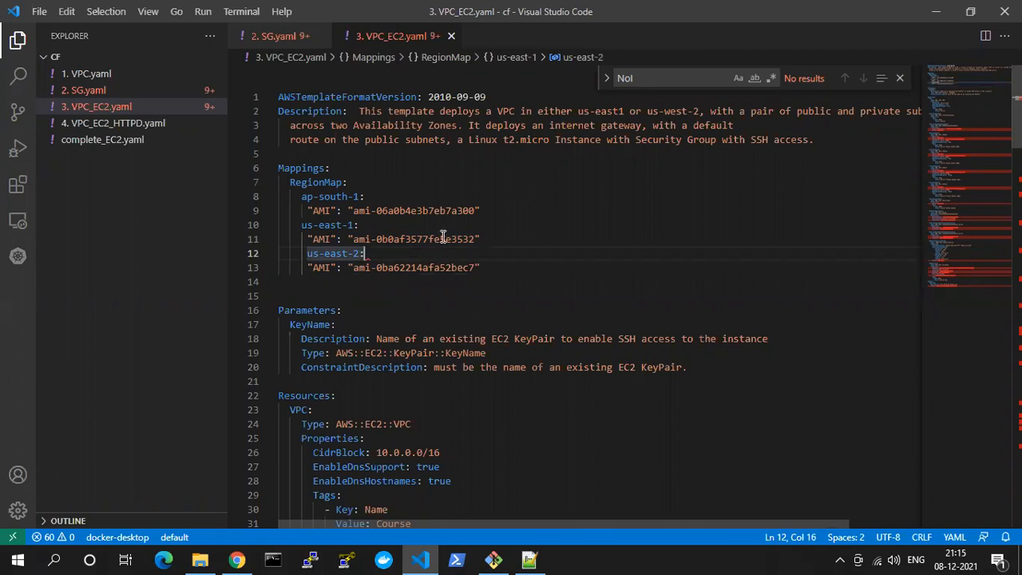
click(422, 267)
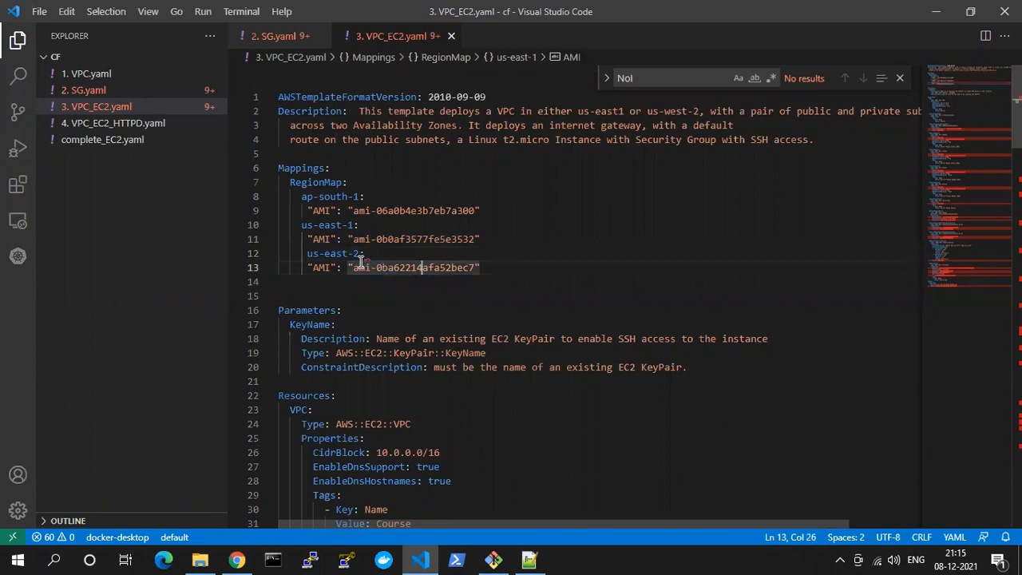
click(369, 254)
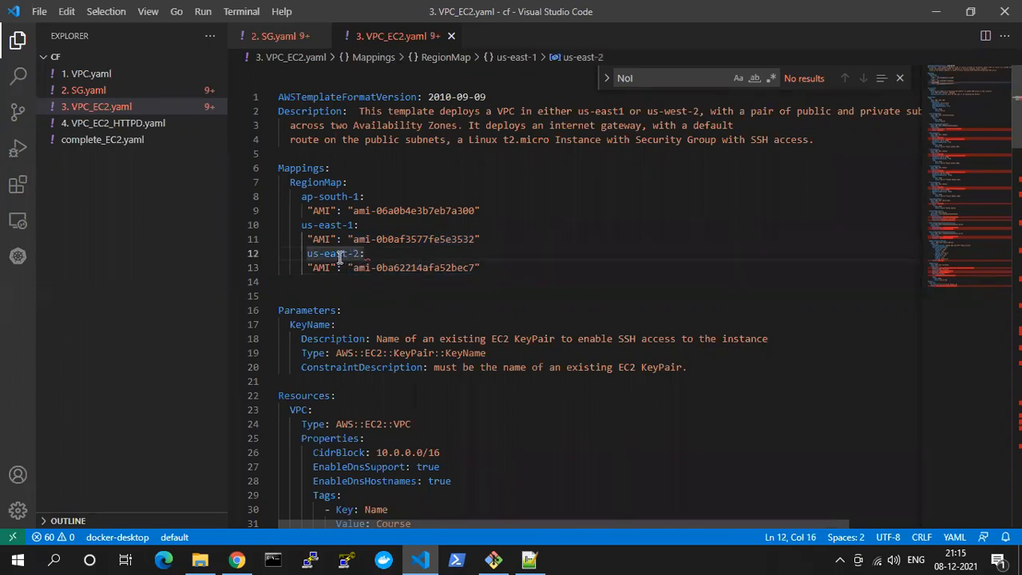
click(284, 256)
key(Delete)
Remove the extra blank line between the RegionMap entries and the Parameters section
scroll(360, 275, down, 2)
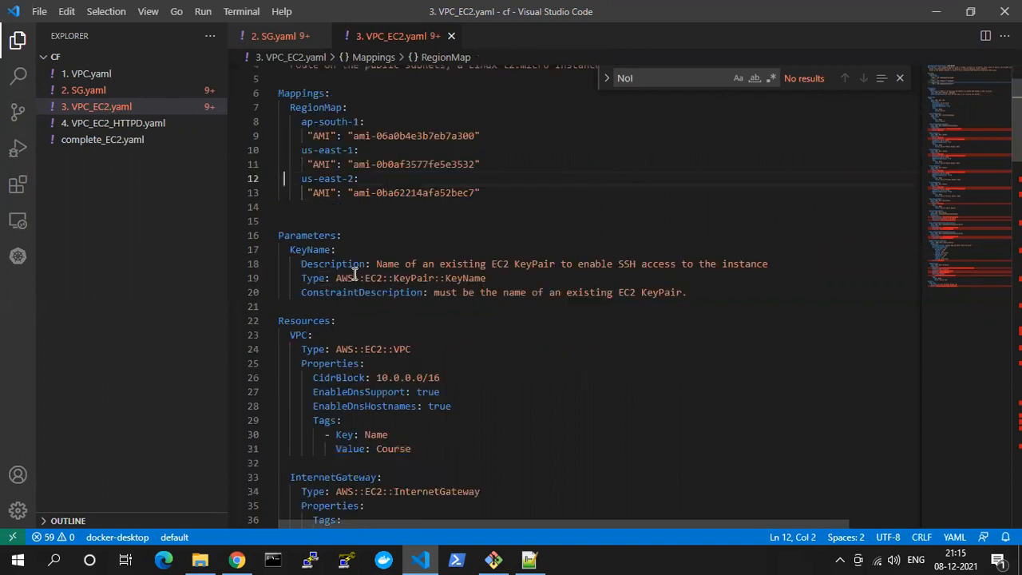
click(283, 219)
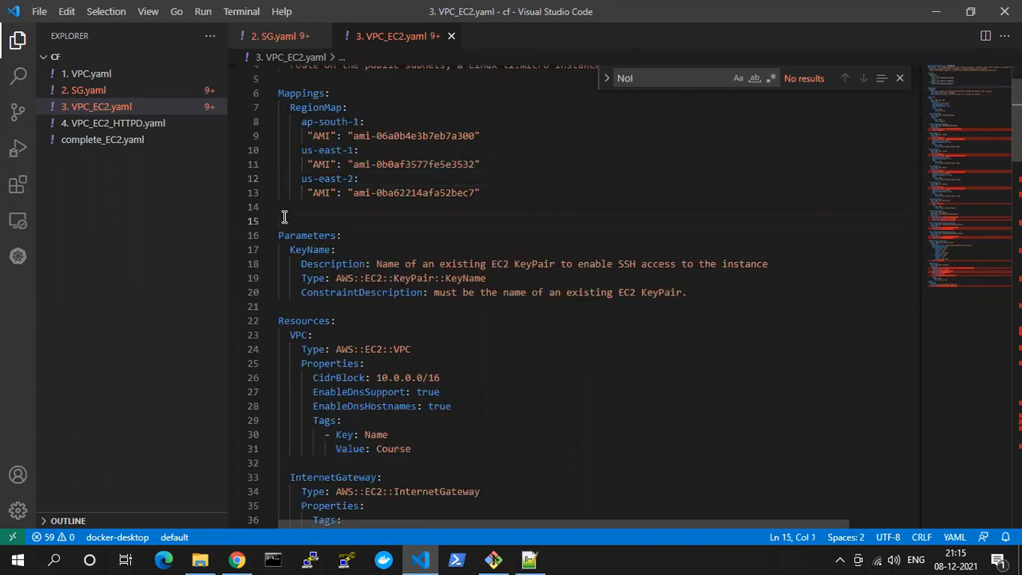
key(BackSpace)
key(Delete)
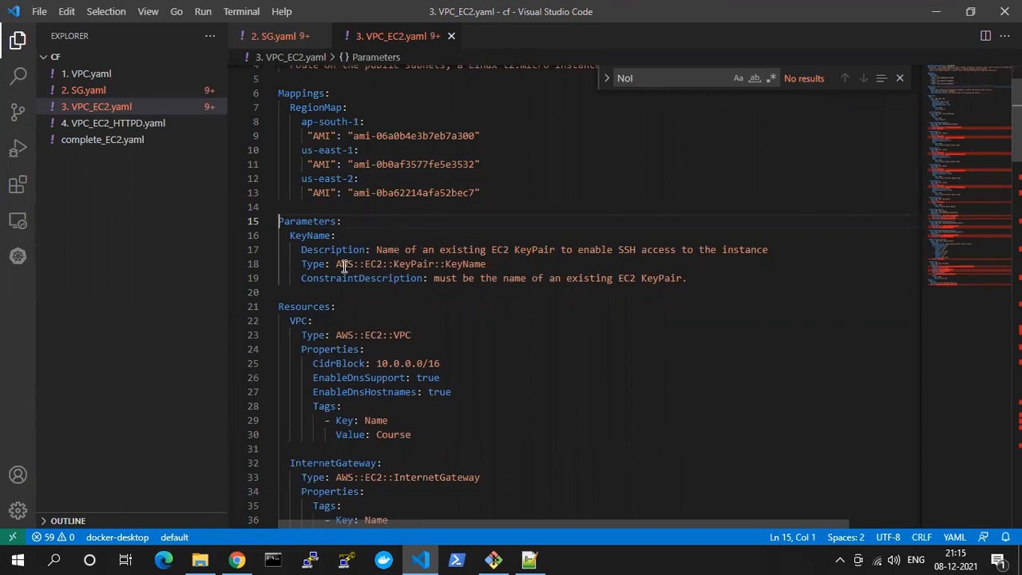
Examine the KeyName parameter's type, AWS::EC2::KeyPair::KeyName, in the Parameters section
drag(335, 264, 429, 264)
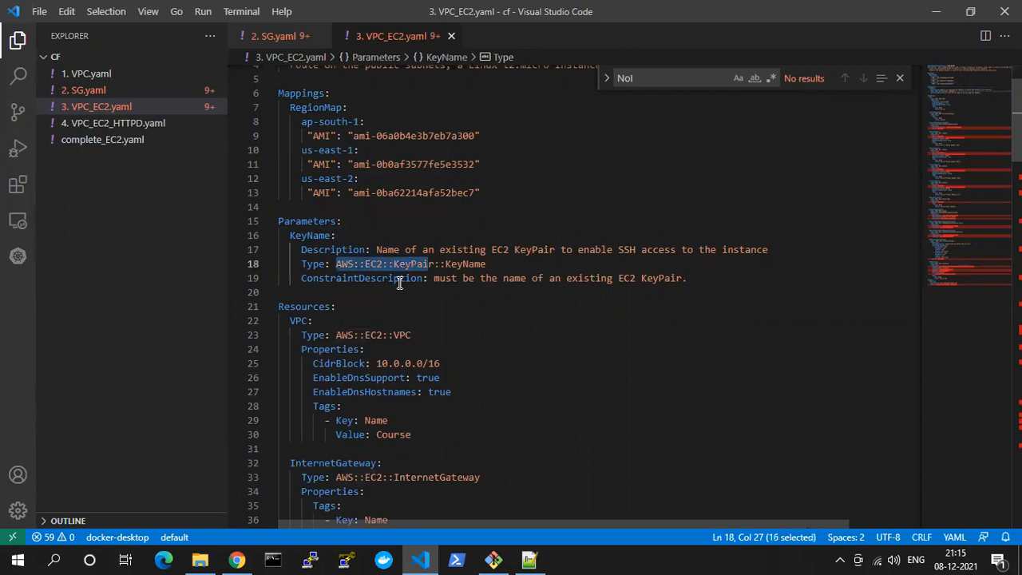
double_click(414, 263)
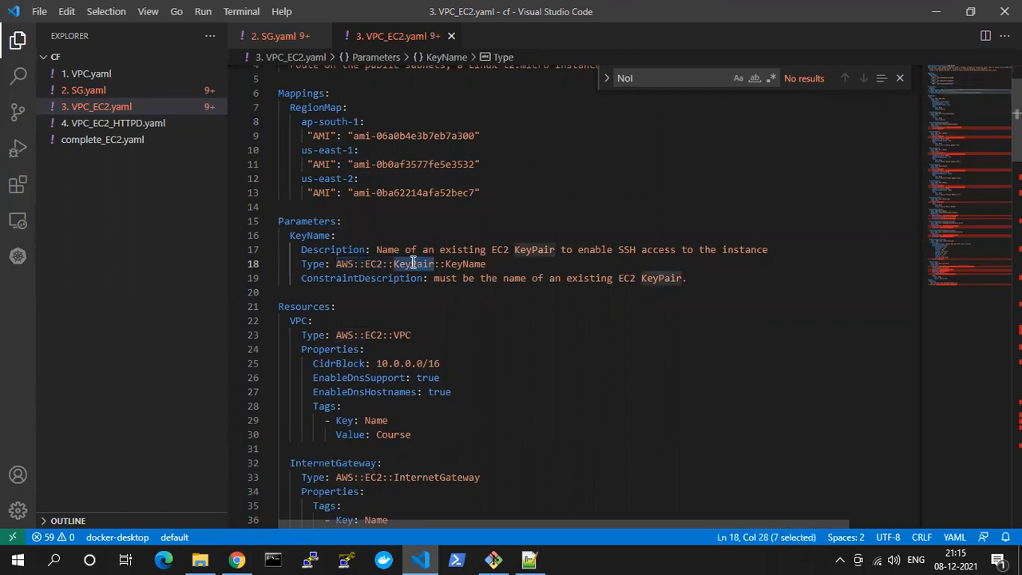
double_click(460, 264)
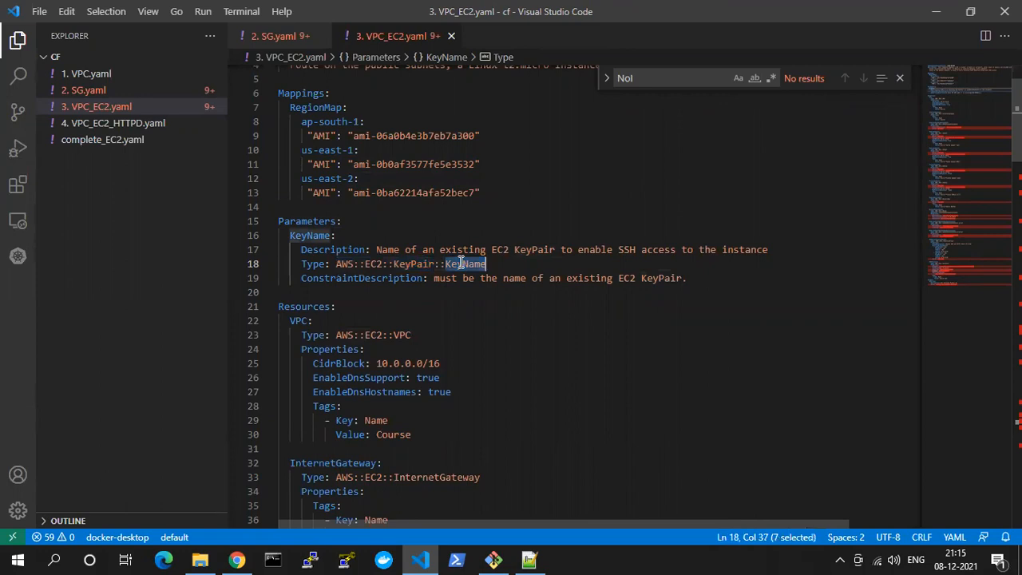
double_click(414, 264)
double_click(467, 263)
double_click(306, 221)
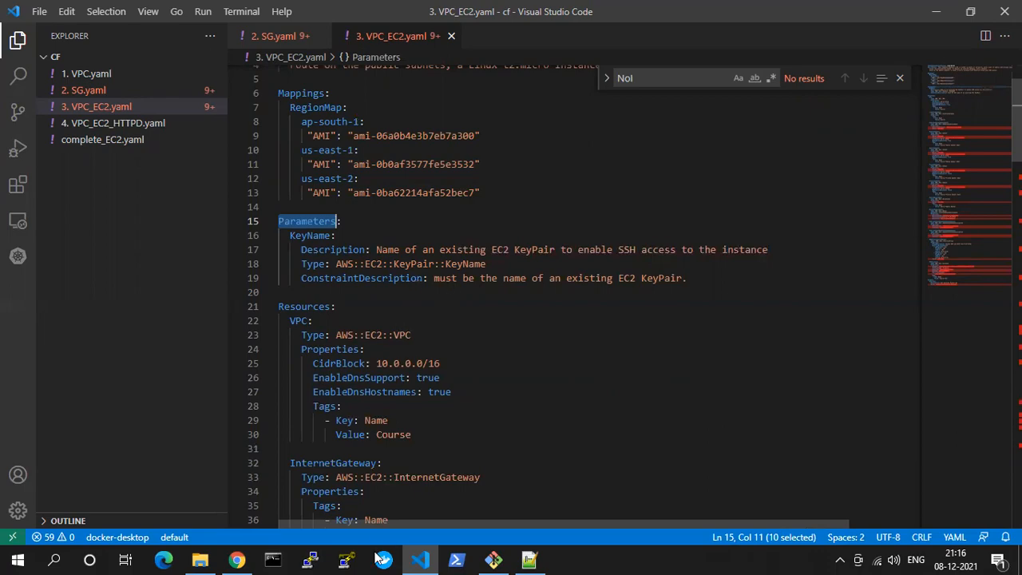
Switch to Chrome and close the EC2 Launch instance wizard tab
click(237, 559)
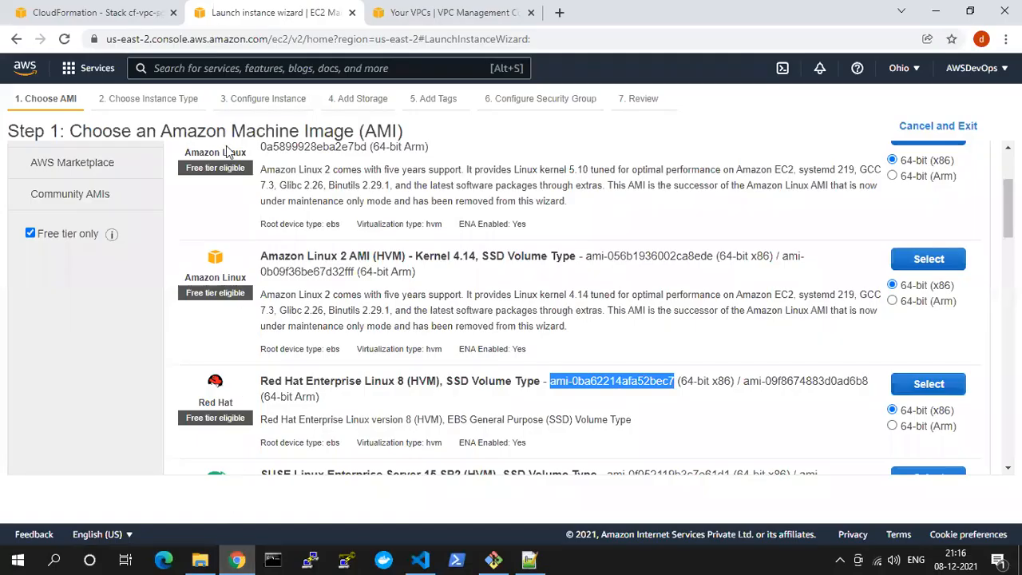
click(901, 68)
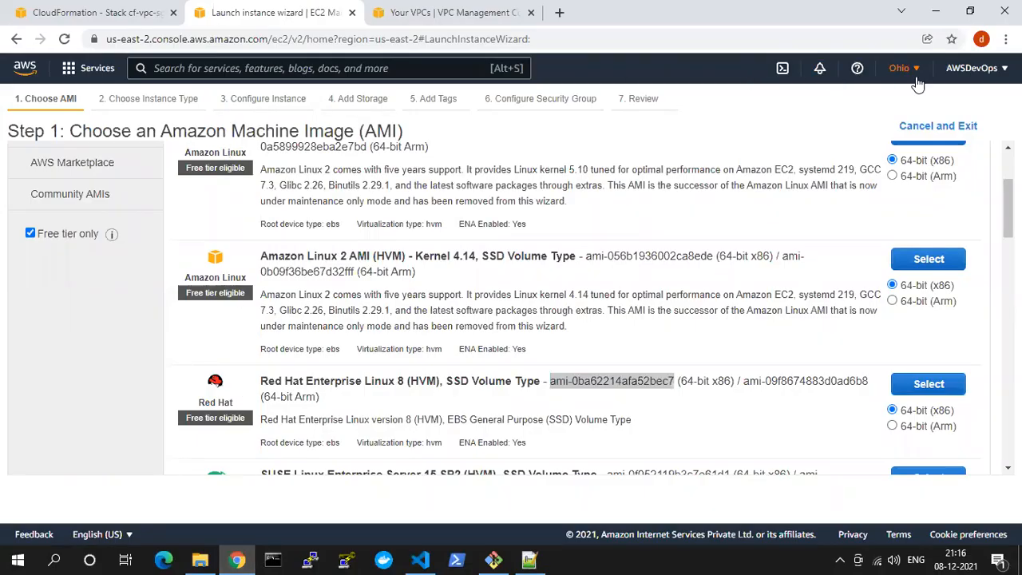
click(350, 13)
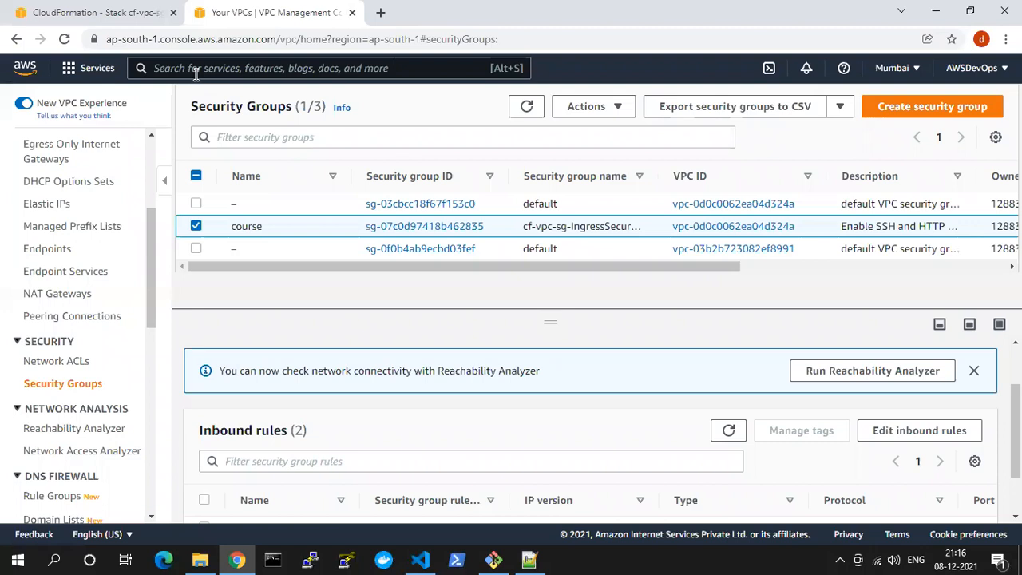
Find the EC2 service in the Mumbai region's console and open its key pairs list
scroll(73, 397, down, 4)
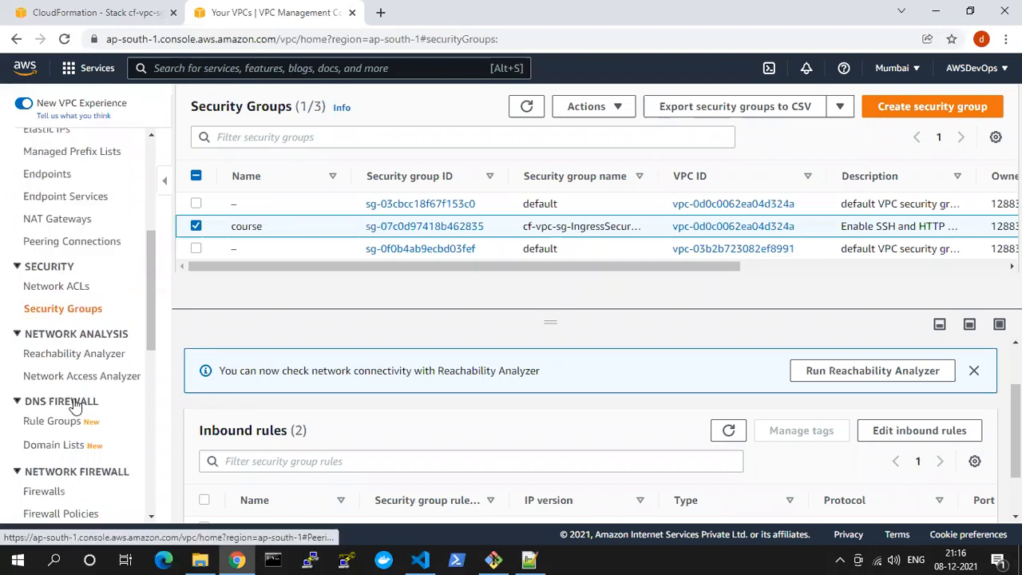
scroll(66, 290, up, 5)
scroll(67, 290, up, 4)
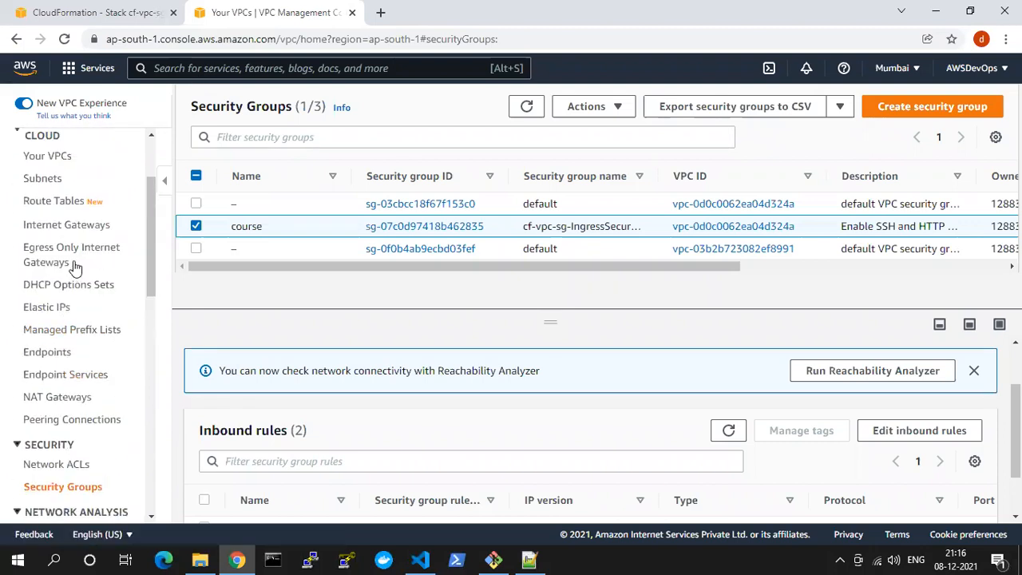
click(199, 68)
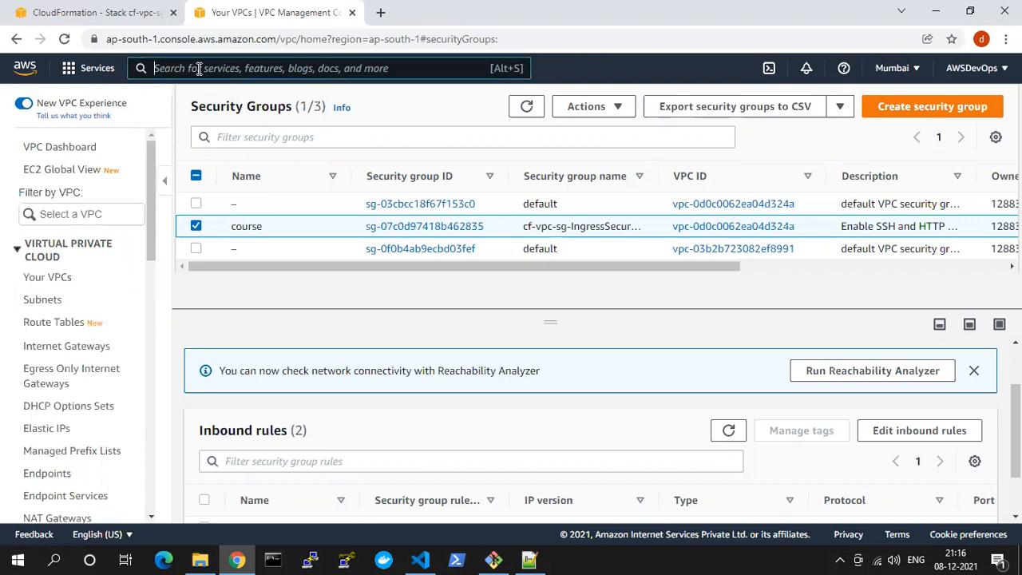
text(ec2)
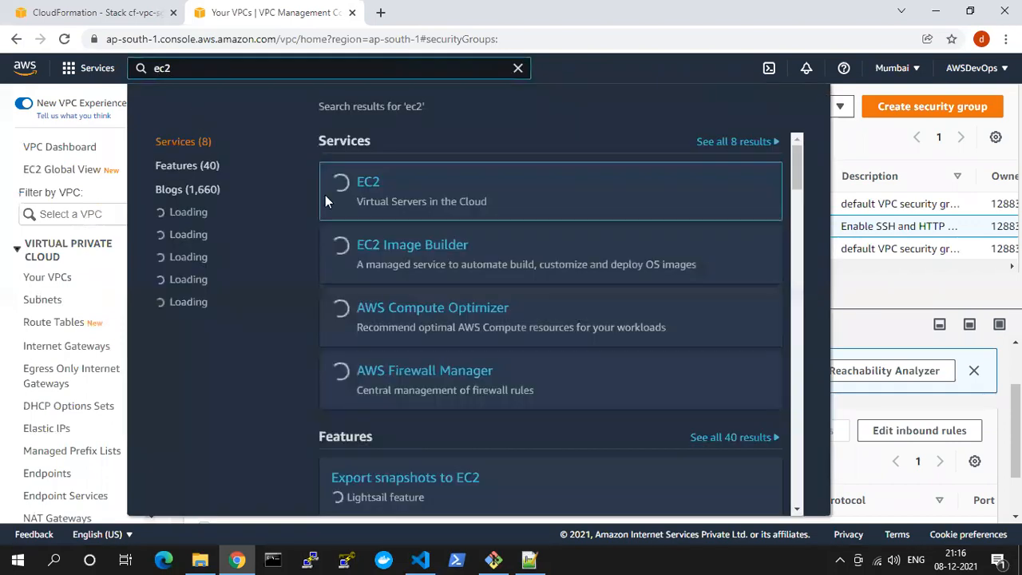
click(369, 185)
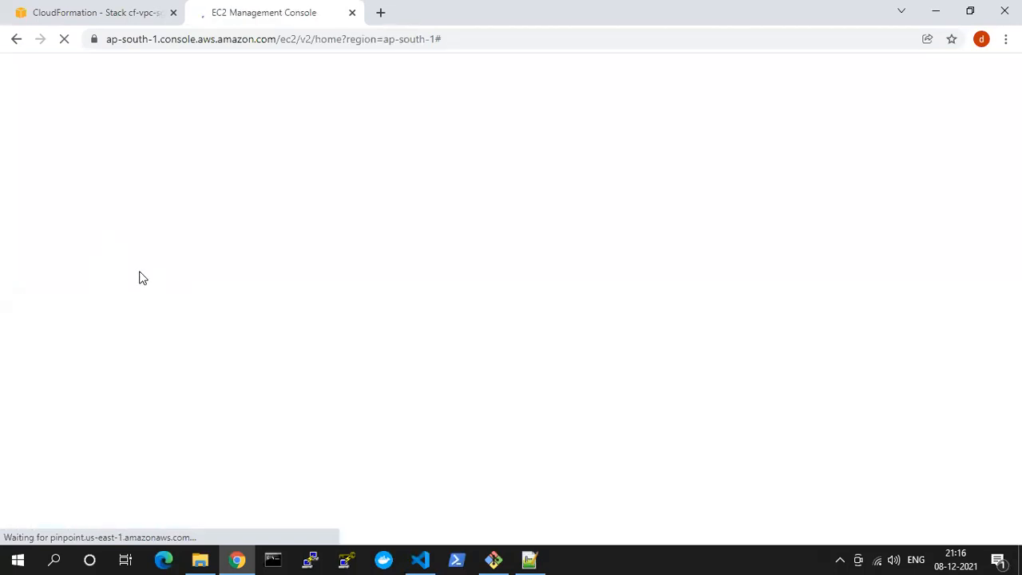
scroll(97, 328, down, 3)
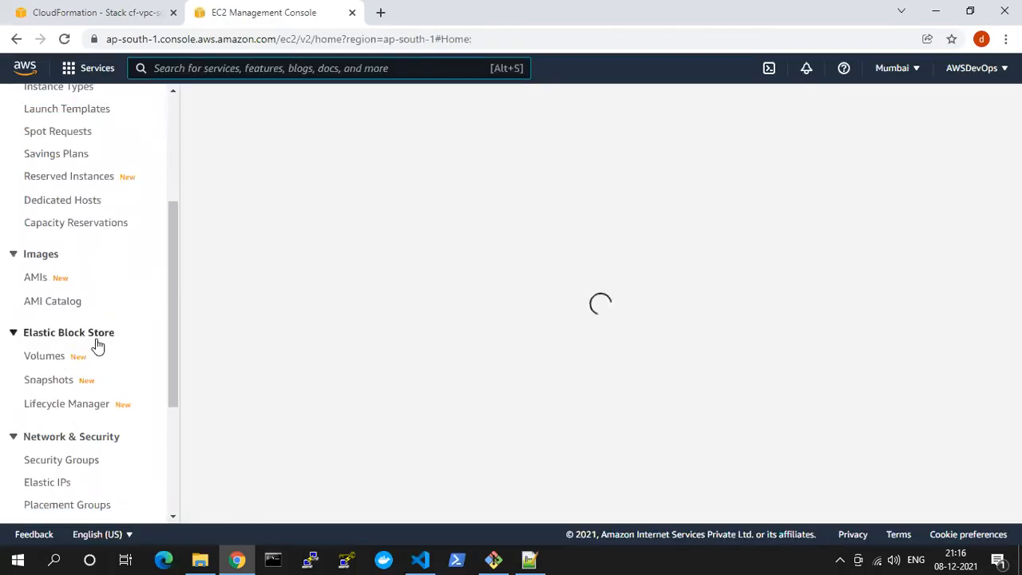
scroll(97, 345, down, 2)
scroll(80, 439, down, 2)
click(48, 380)
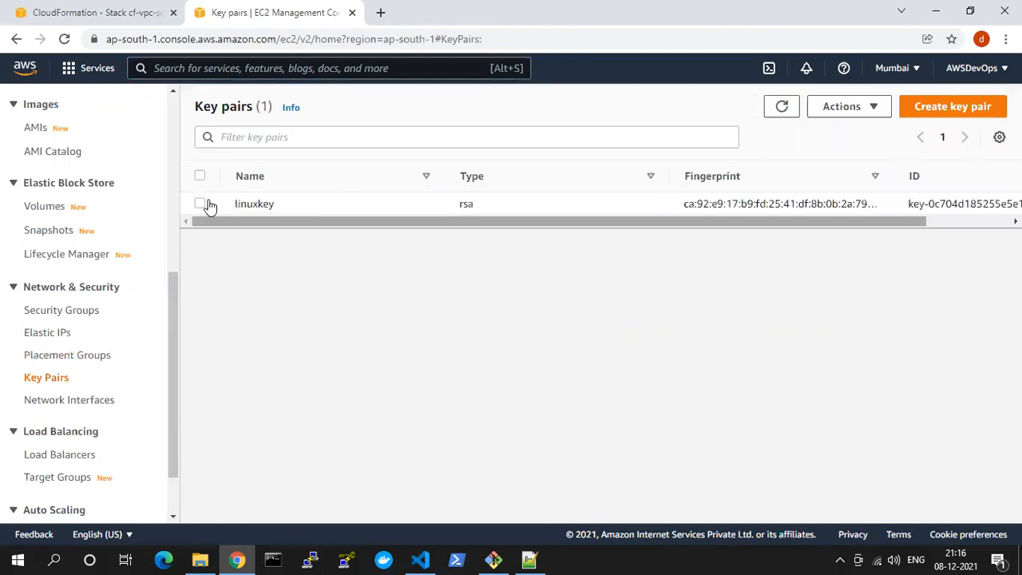
Create an RSA key pair named coursekey with the .pem private key file format
click(947, 112)
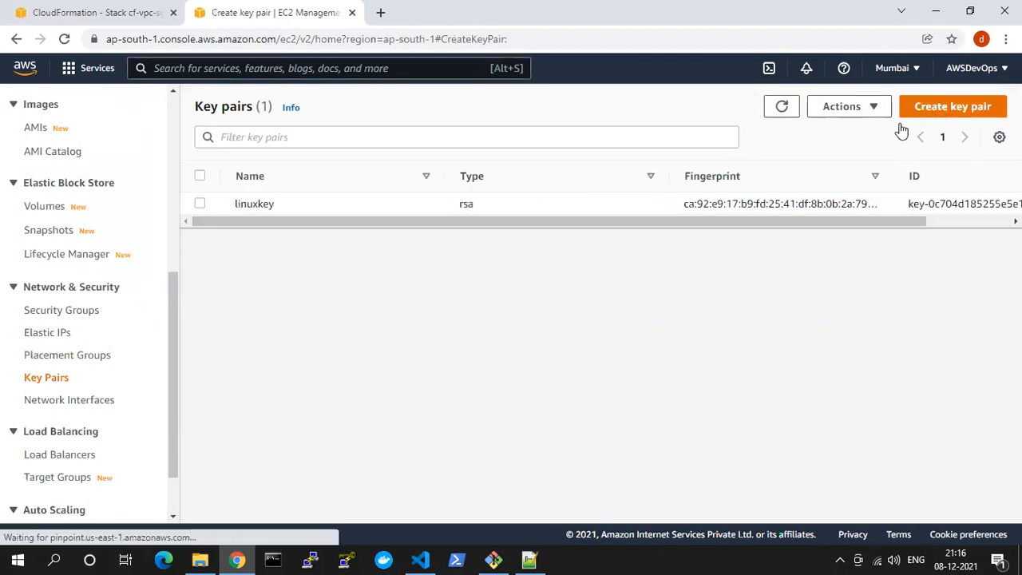
click(103, 293)
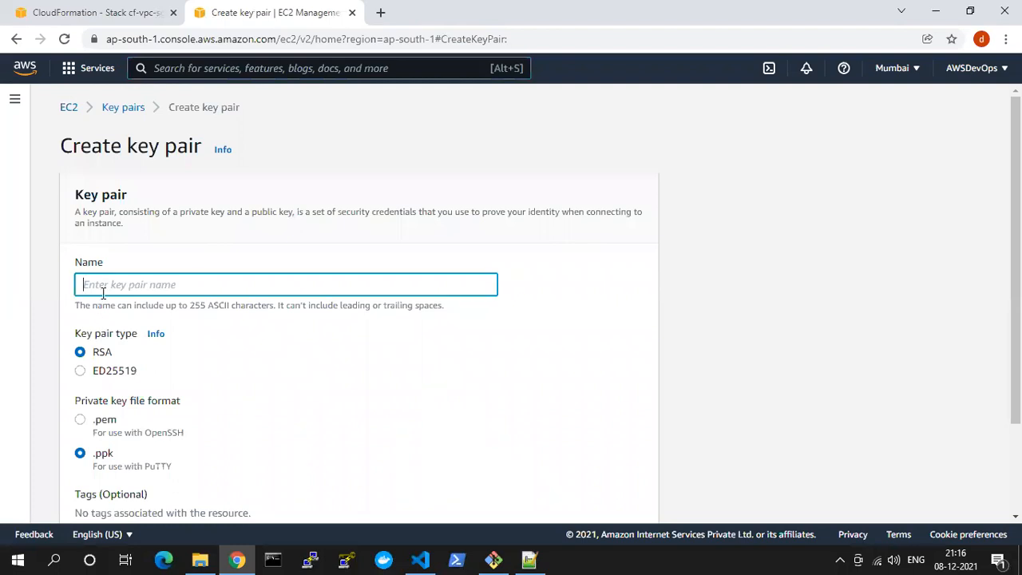
text(coursek)
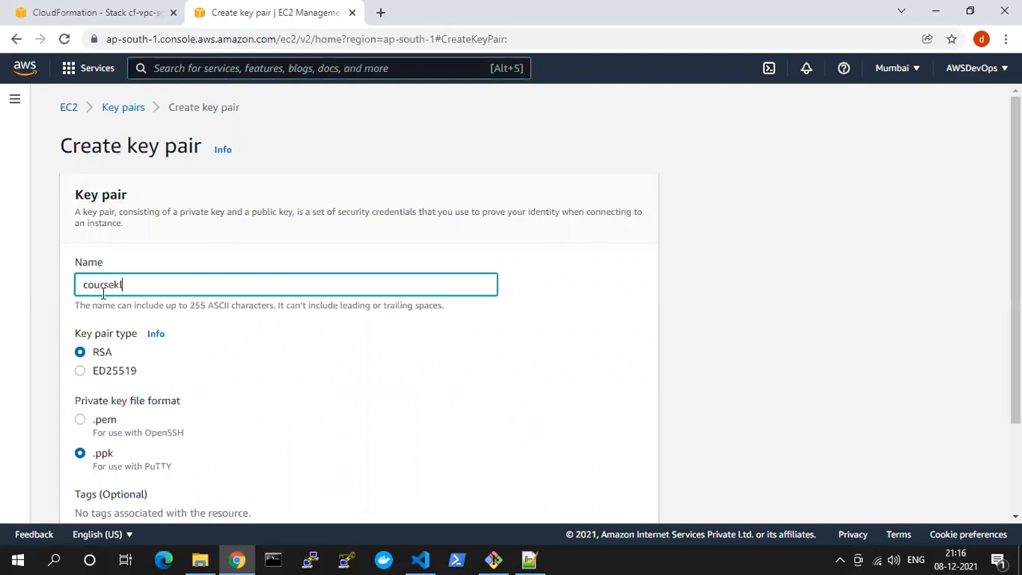
text(ey)
scroll(128, 399, down, 1)
click(80, 345)
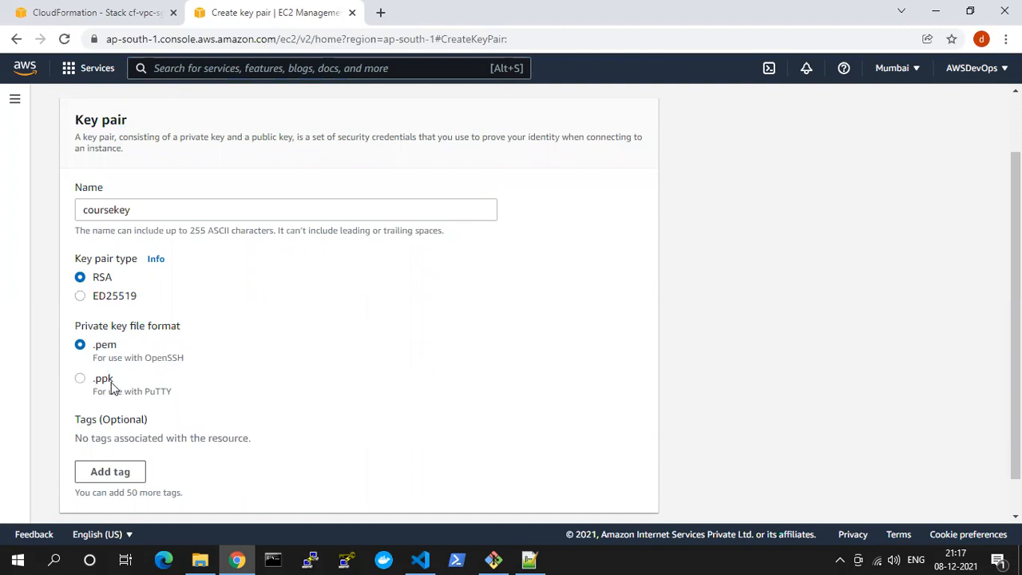
scroll(136, 363, down, 1)
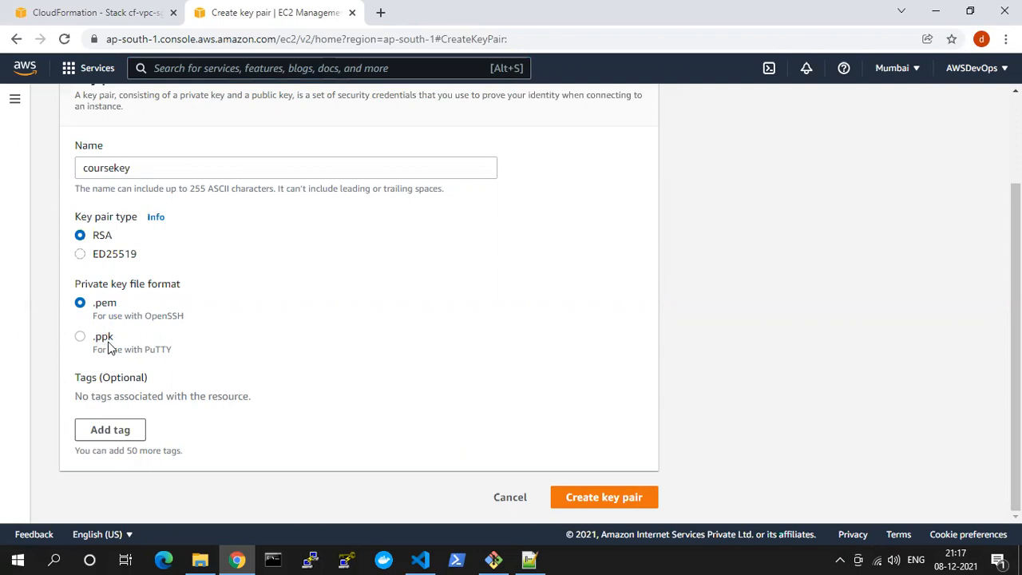
click(607, 498)
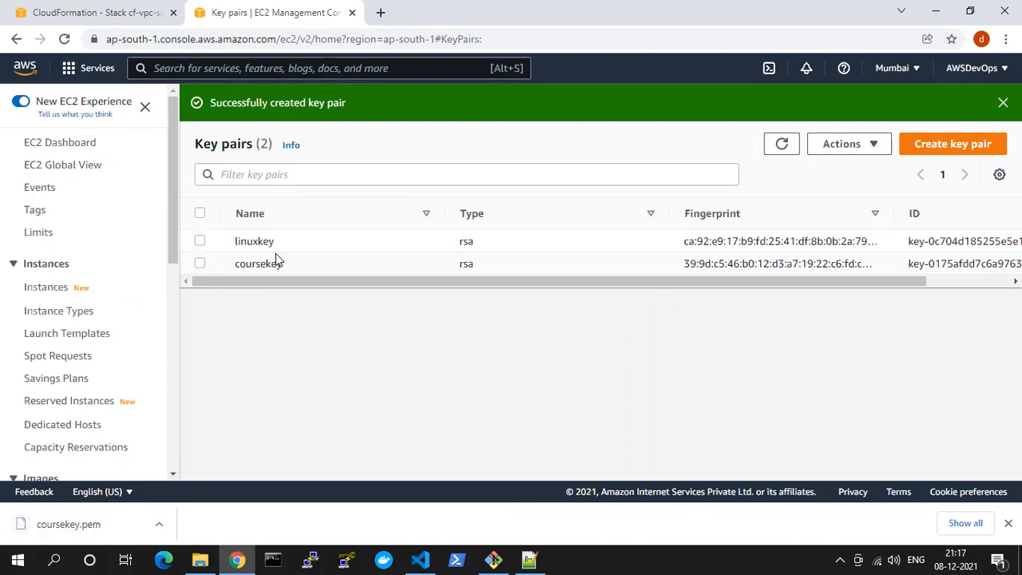
Check the cf-vpc-sg stack's deletion status in CloudFormation and return to the key pairs list
click(102, 12)
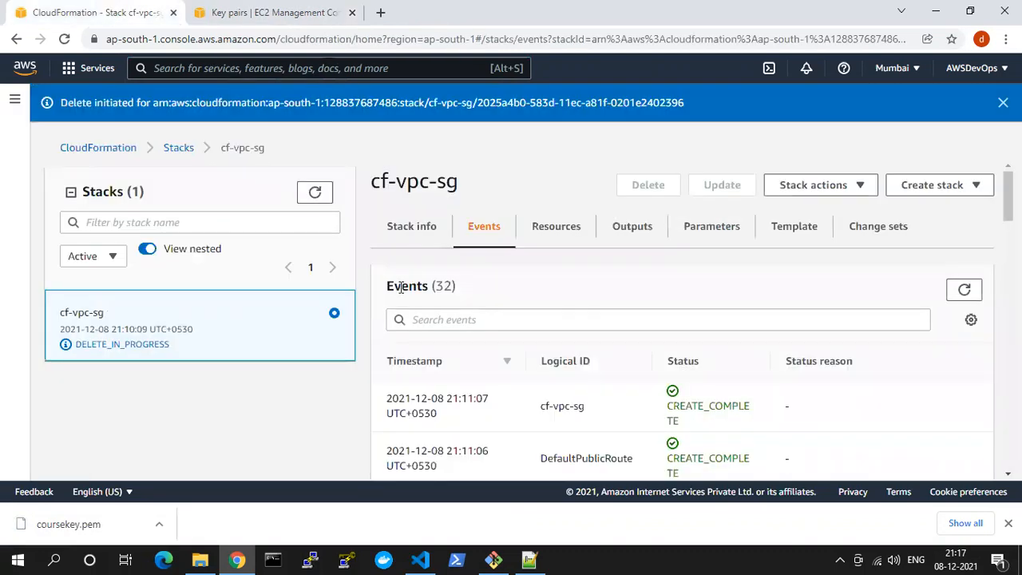
click(228, 10)
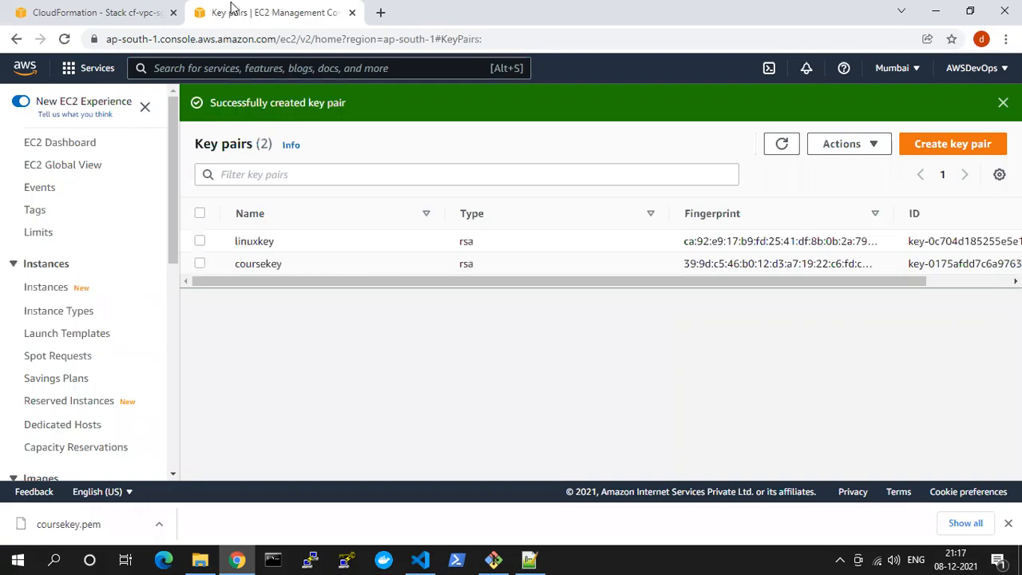
Switch to Visual Studio Code and review the KeyName parameter and the VPC, internet gateway and public subnet resources in 3. VPC_EC2.yaml
click(420, 559)
double_click(472, 264)
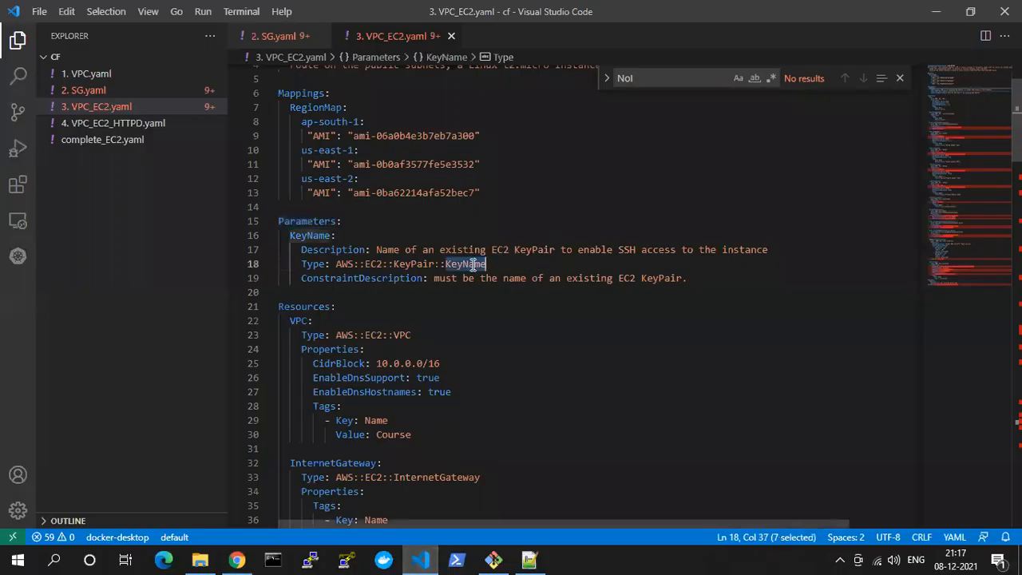
scroll(650, 277, down, 2)
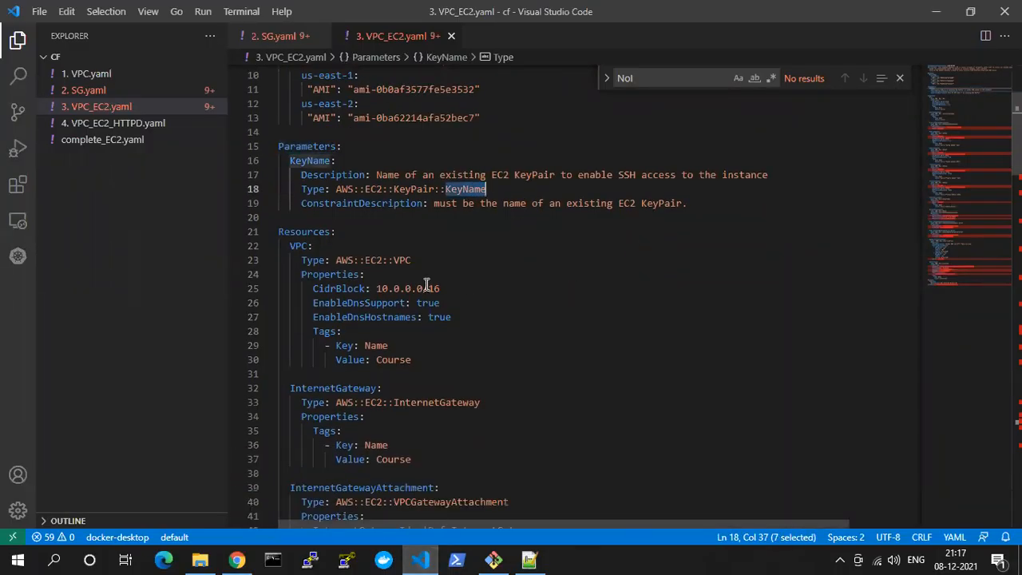
drag(301, 260, 372, 360)
scroll(372, 360, down, 3)
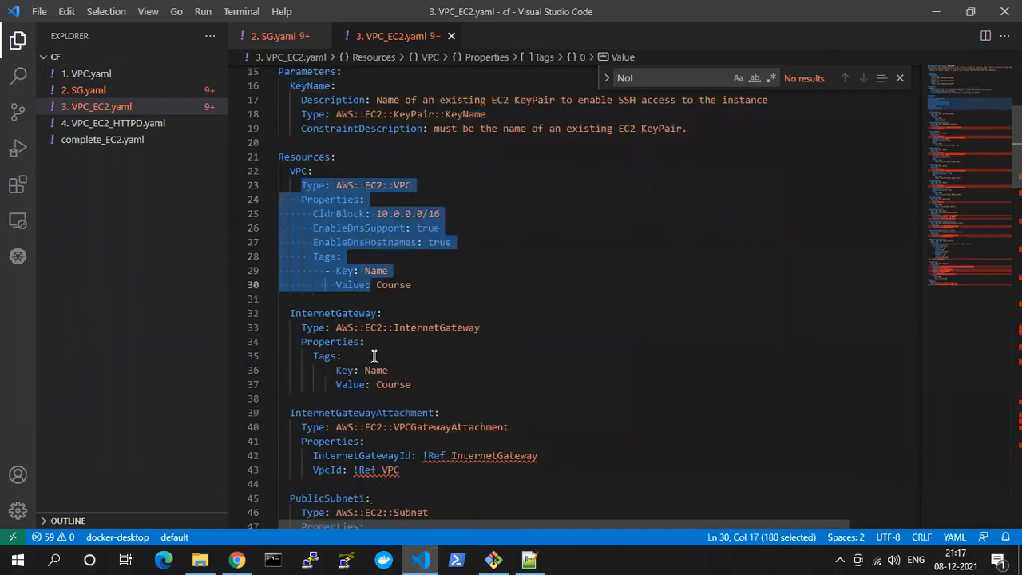
drag(342, 282, 350, 312)
scroll(350, 314, down, 3)
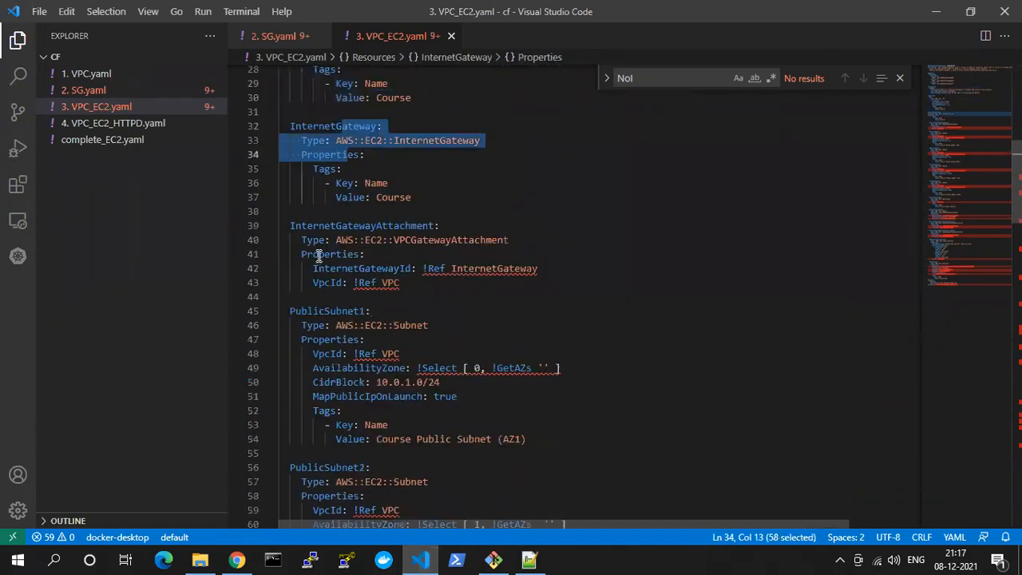
drag(307, 254, 353, 283)
scroll(345, 289, down, 5)
scroll(339, 307, down, 10)
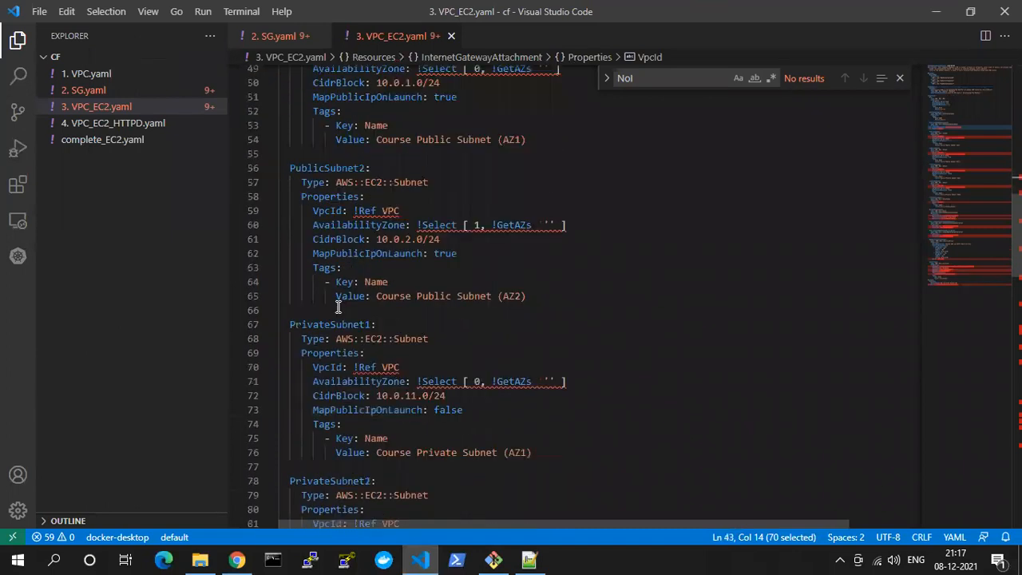
Comment out the PrivateSubnet1 and PrivateSubnet2 resource blocks in 3. VPC_EC2.yaml and save the file
scroll(335, 308, up, 4)
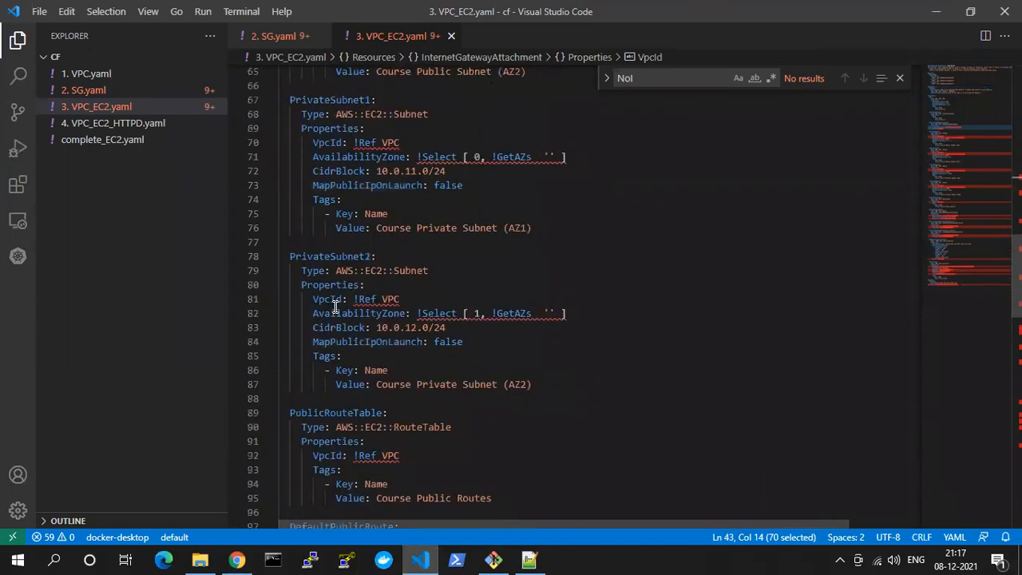
drag(289, 174, 337, 203)
drag(388, 253, 433, 303)
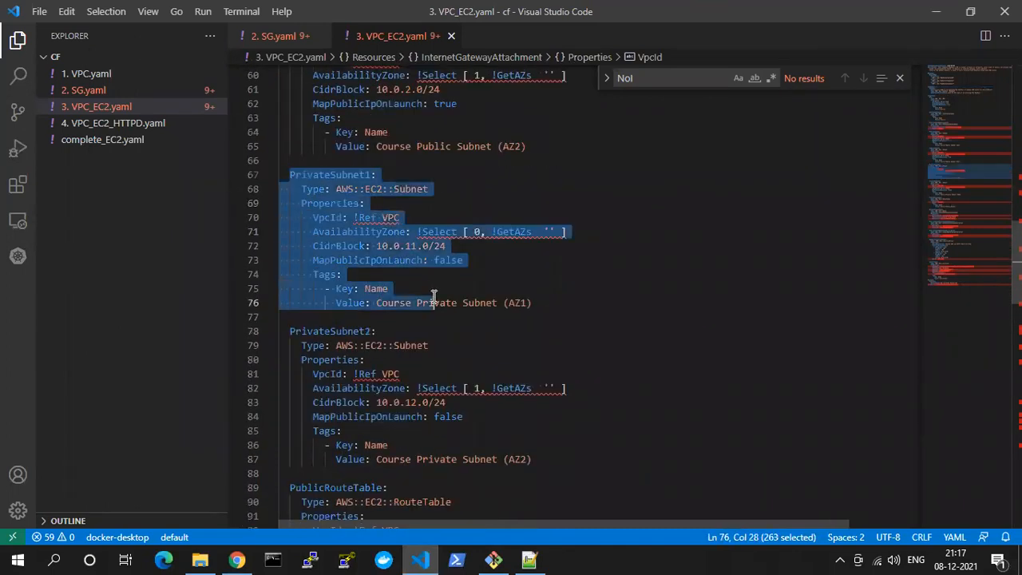
scroll(449, 380, down, 2)
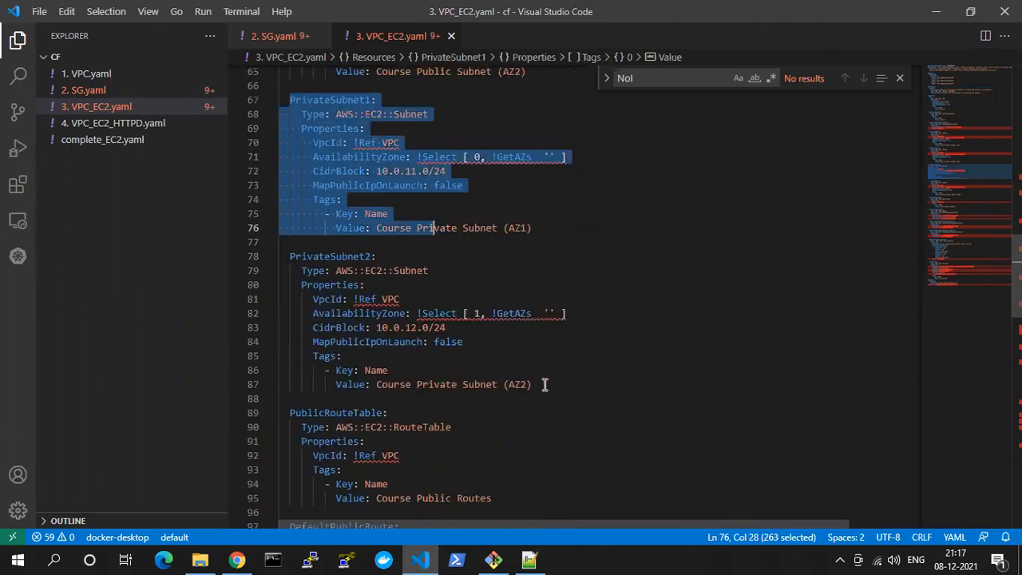
shift+click(542, 384)
scroll(544, 384, up, 4)
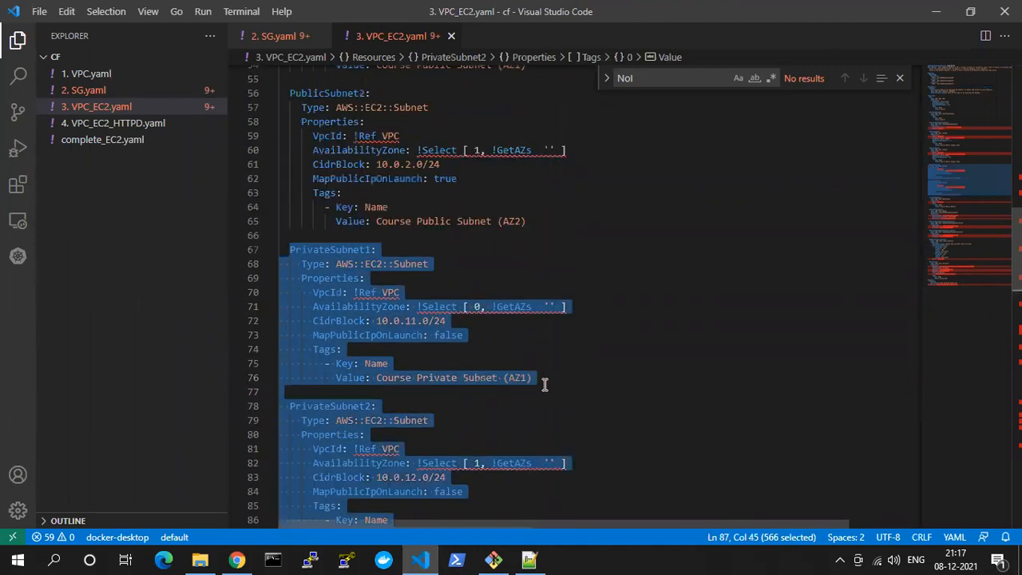
key(ctrl+slash)
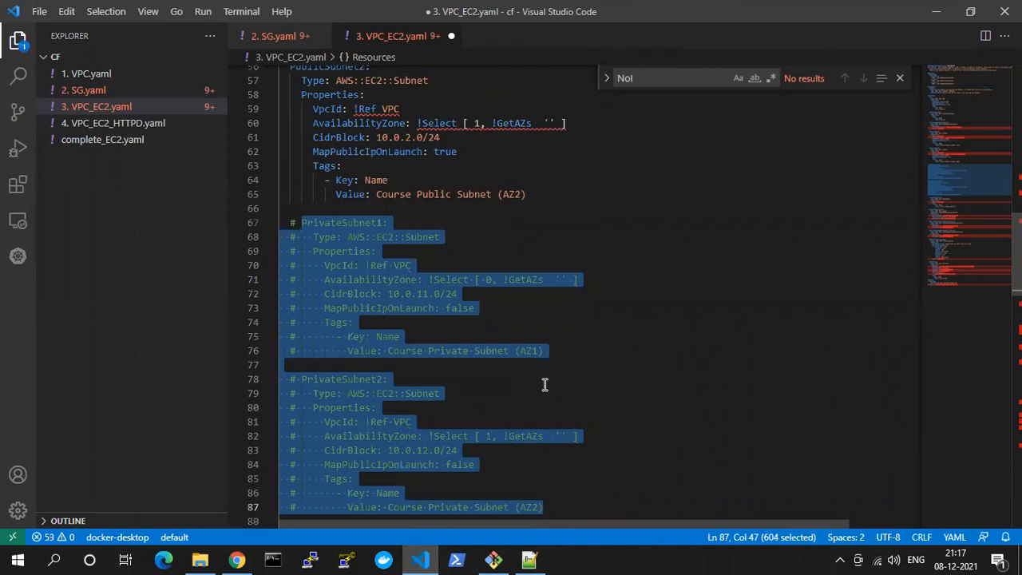
Examine the public route table, subnet associations, WebServerSecurityGroup and EC2Instance resources through the end of the template
scroll(519, 391, down, 3)
scroll(520, 391, down, 8)
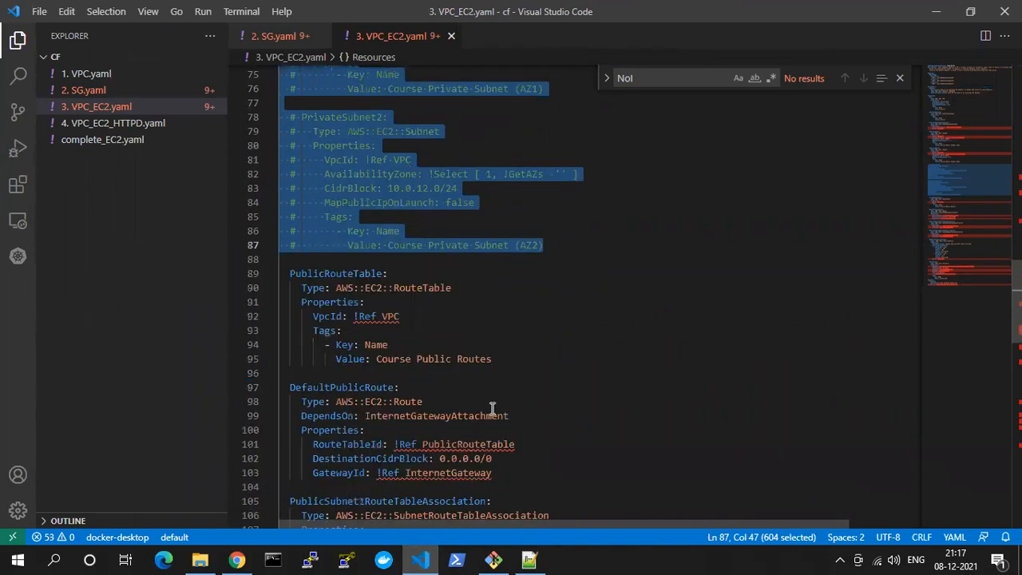
scroll(493, 408, down, 4)
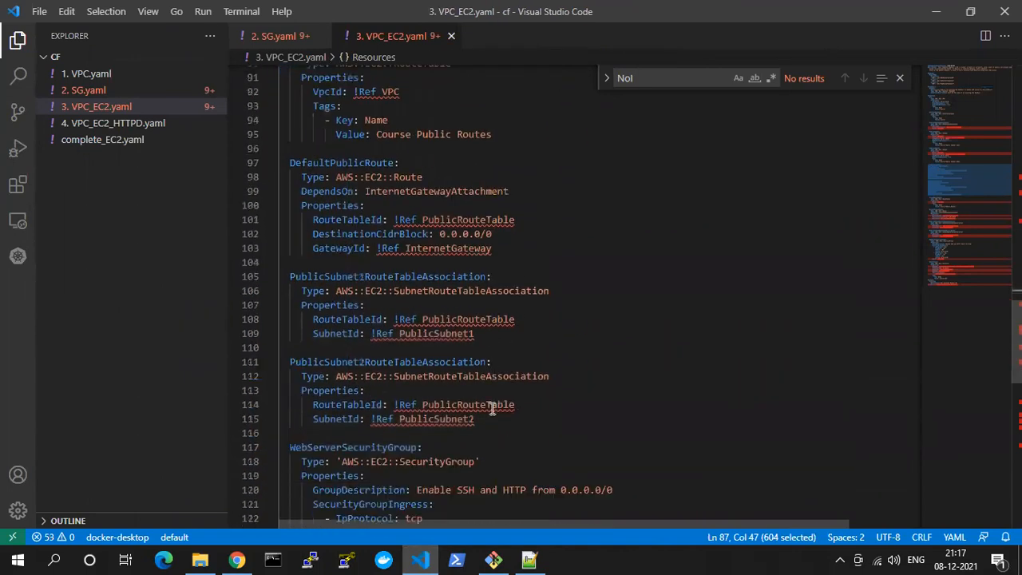
scroll(492, 408, down, 1)
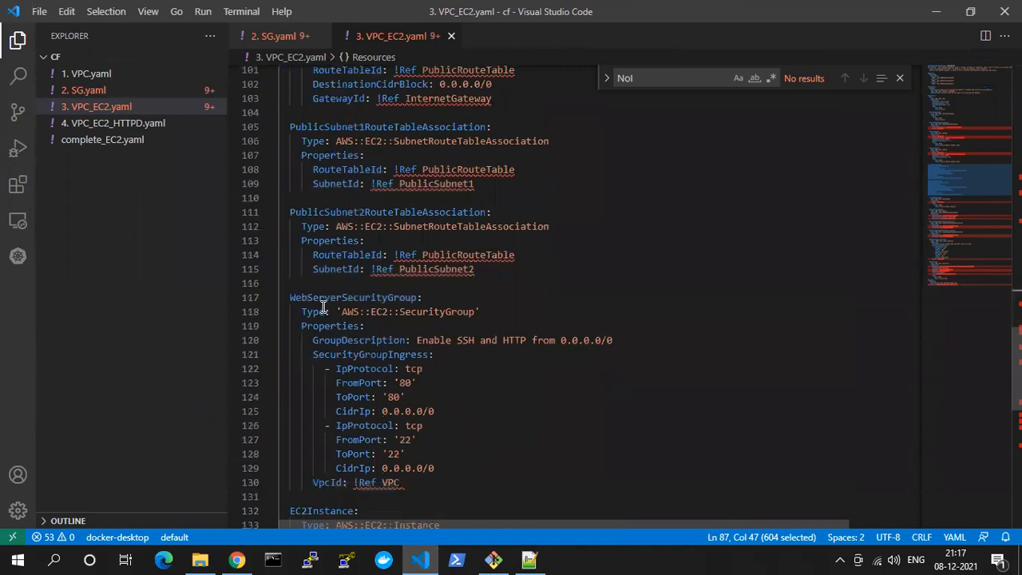
click(301, 298)
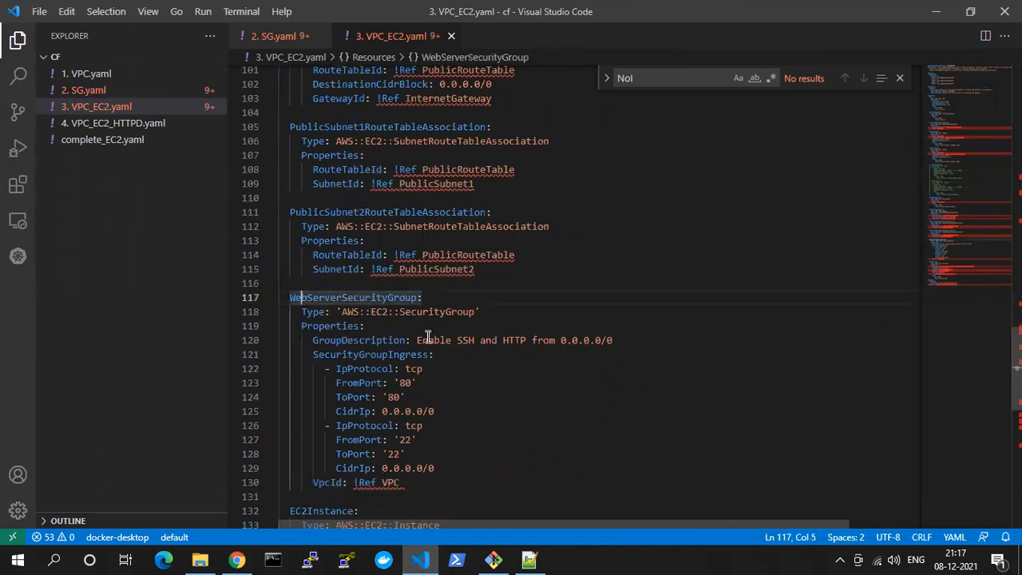
scroll(415, 369, down, 2)
scroll(403, 316, down, 1)
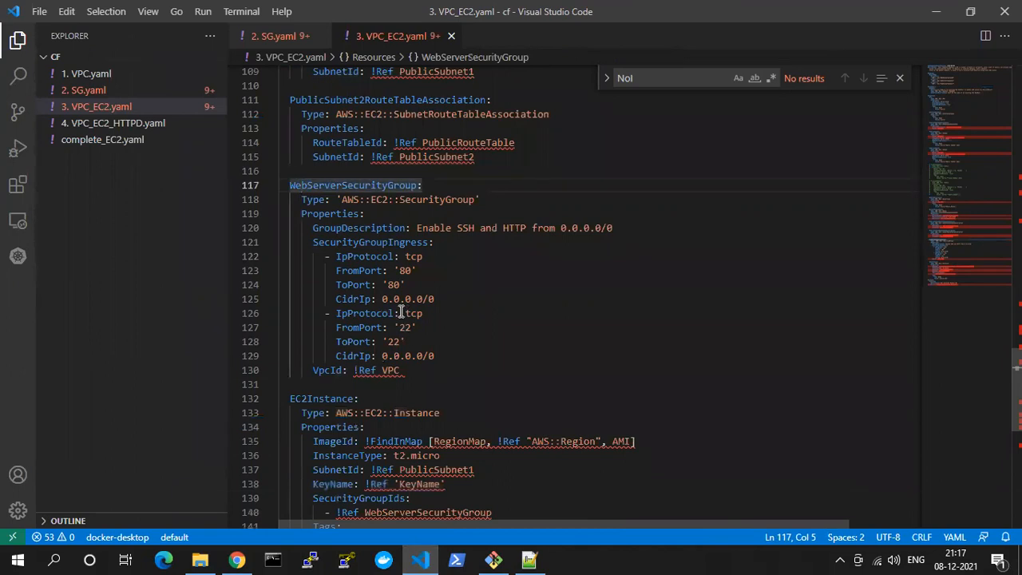
scroll(386, 312, down, 4)
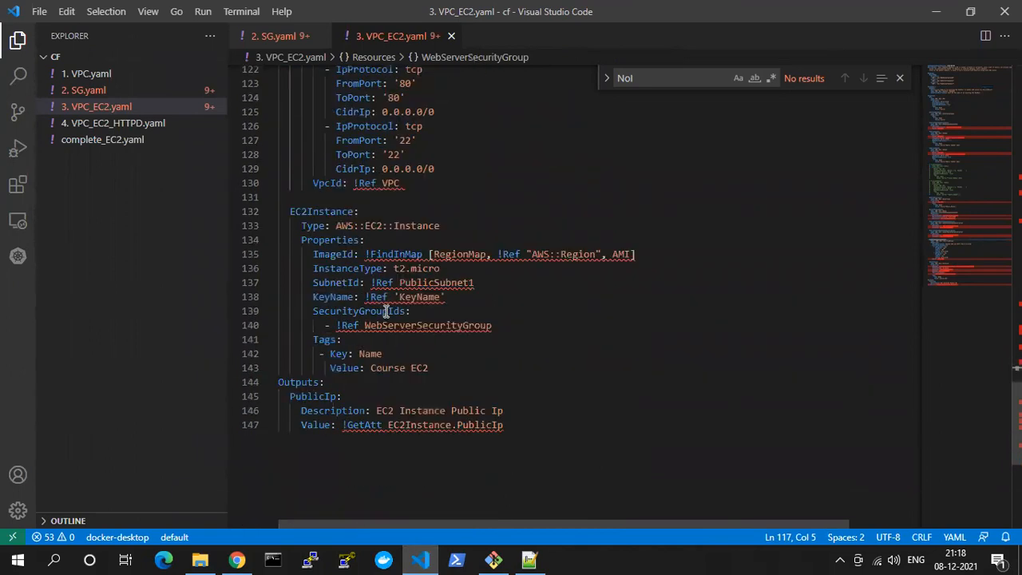
drag(290, 211, 488, 368)
click(519, 309)
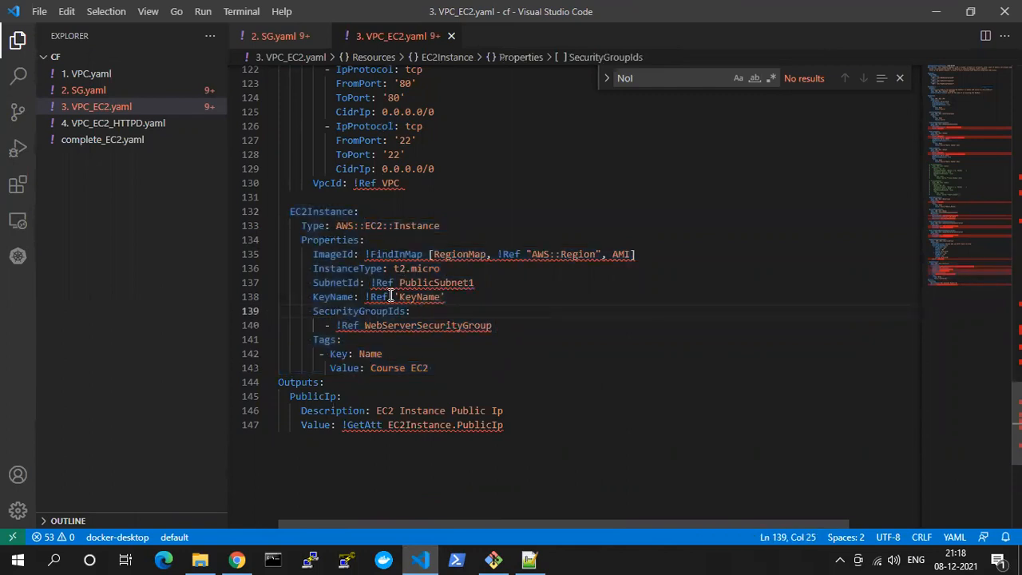
Switch to Chrome, search for "aws ec2 instance cloudformation" in a new tab and open the AWS::EC2::Instance documentation page
click(237, 559)
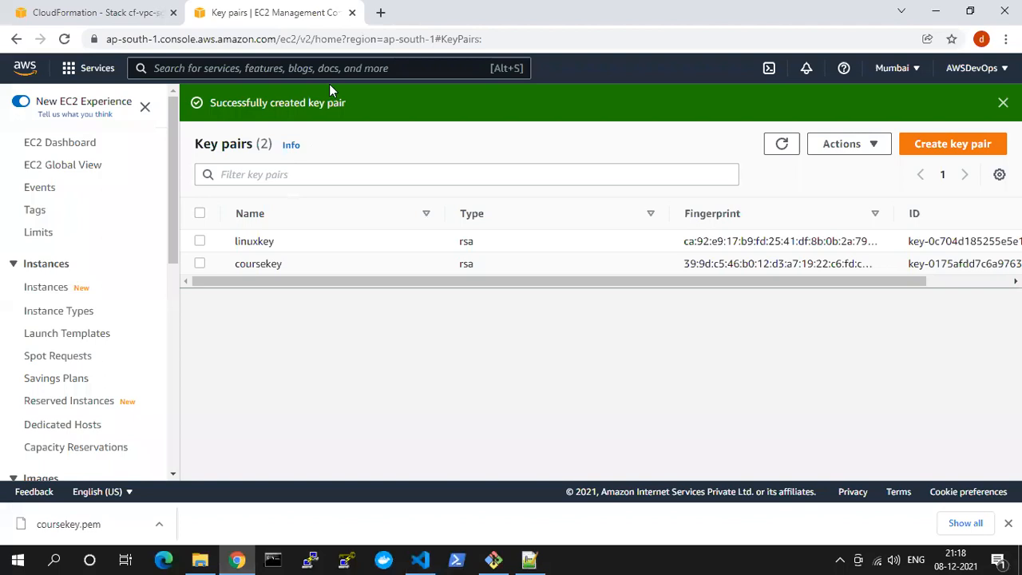
click(373, 9)
text(aws )
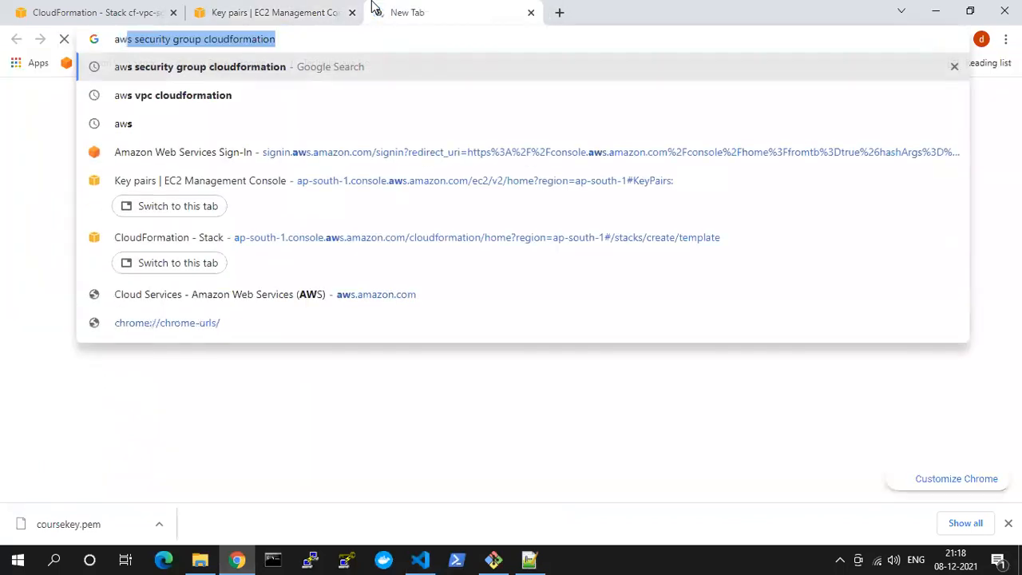
text(ec2)
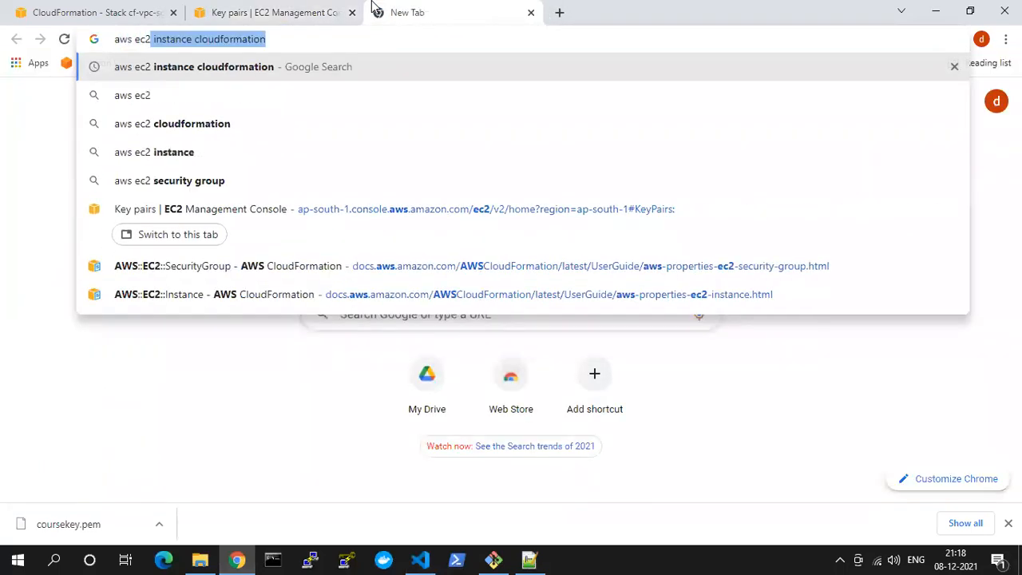
key(Return)
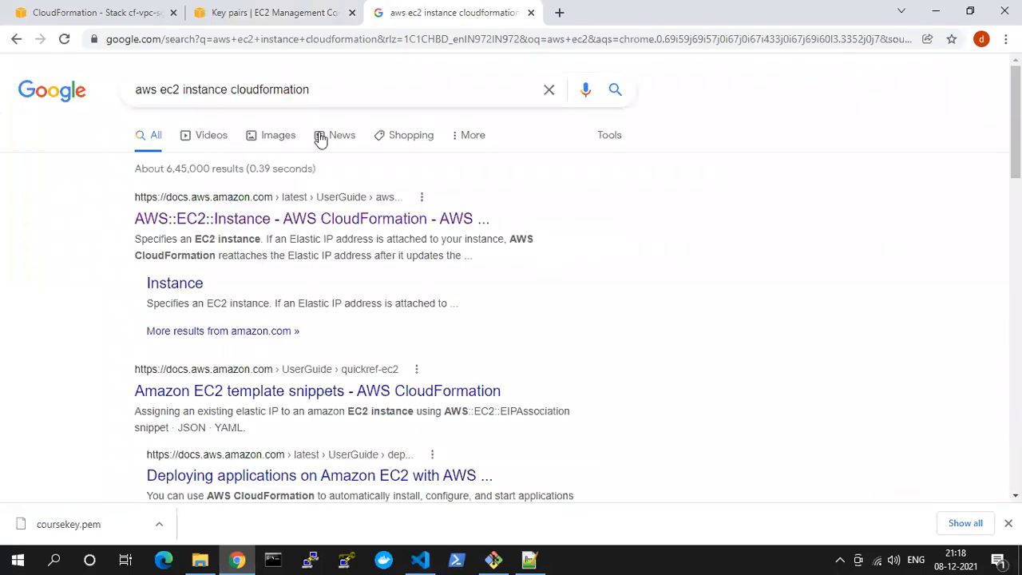
click(317, 208)
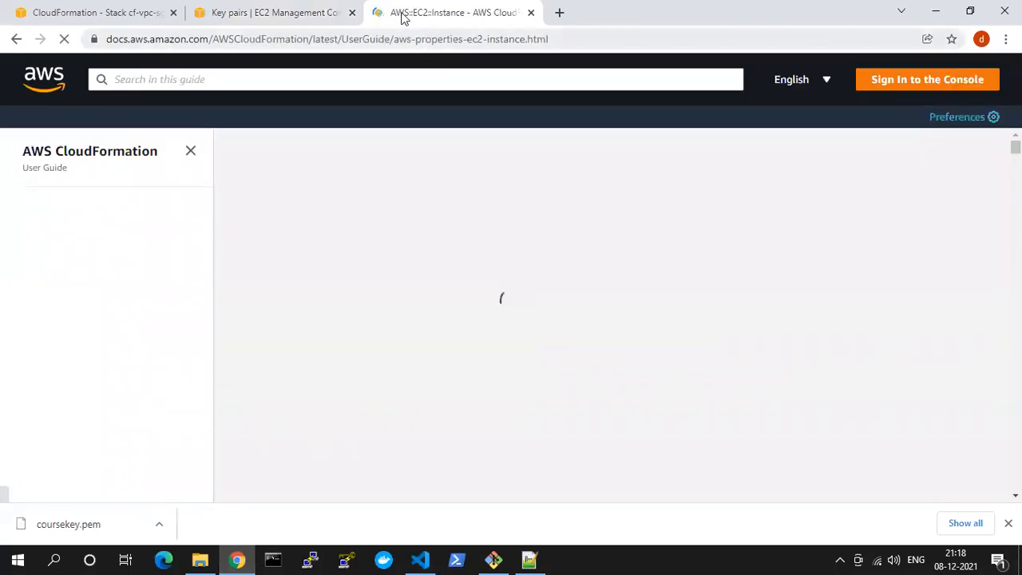
Go to the Examples section of the AWS::EC2::Instance page and find the YAML version of the MyEC2Instance example
scroll(431, 381, down, 2)
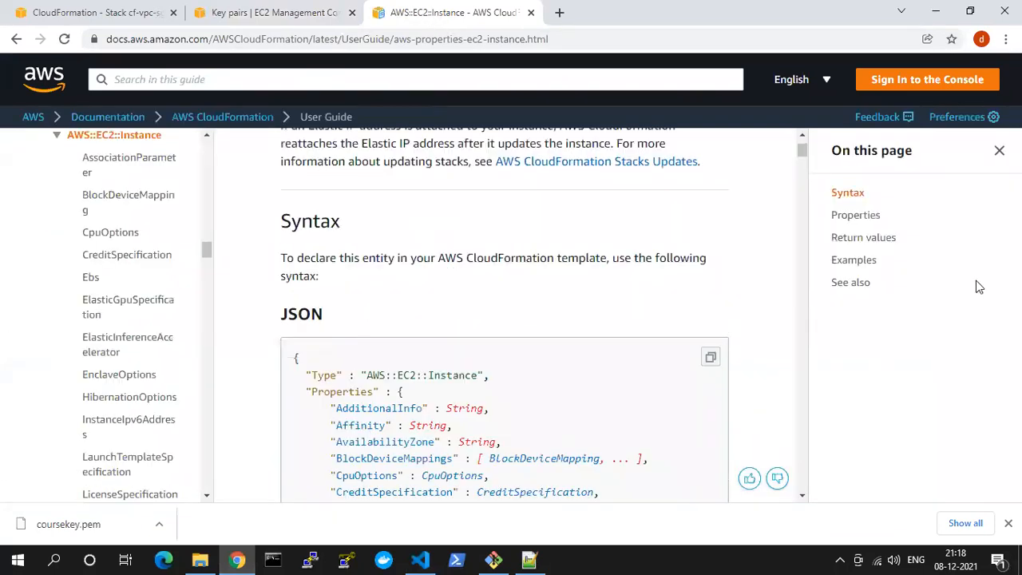
click(834, 270)
scroll(503, 385, down, 3)
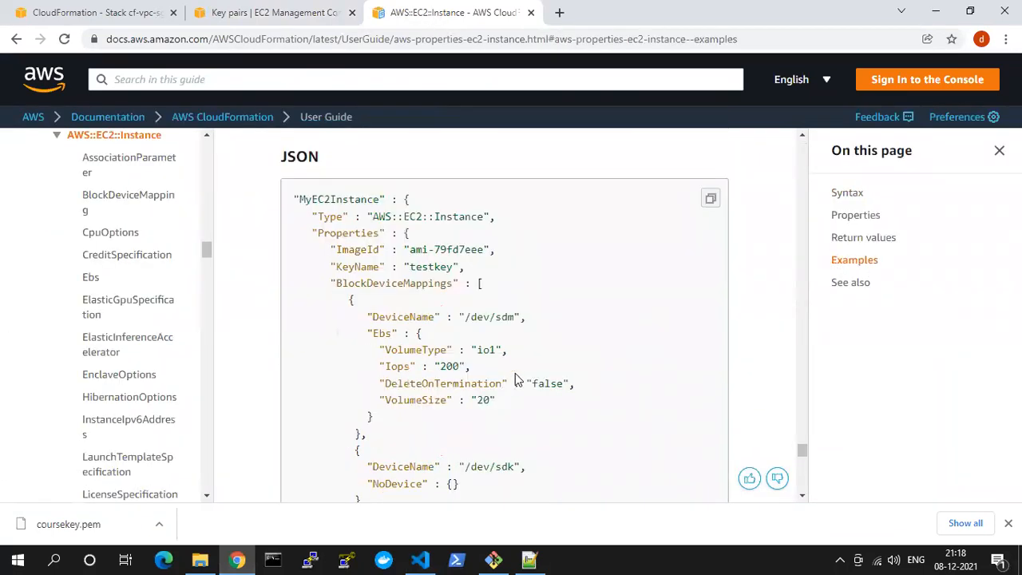
scroll(442, 316, up, 1)
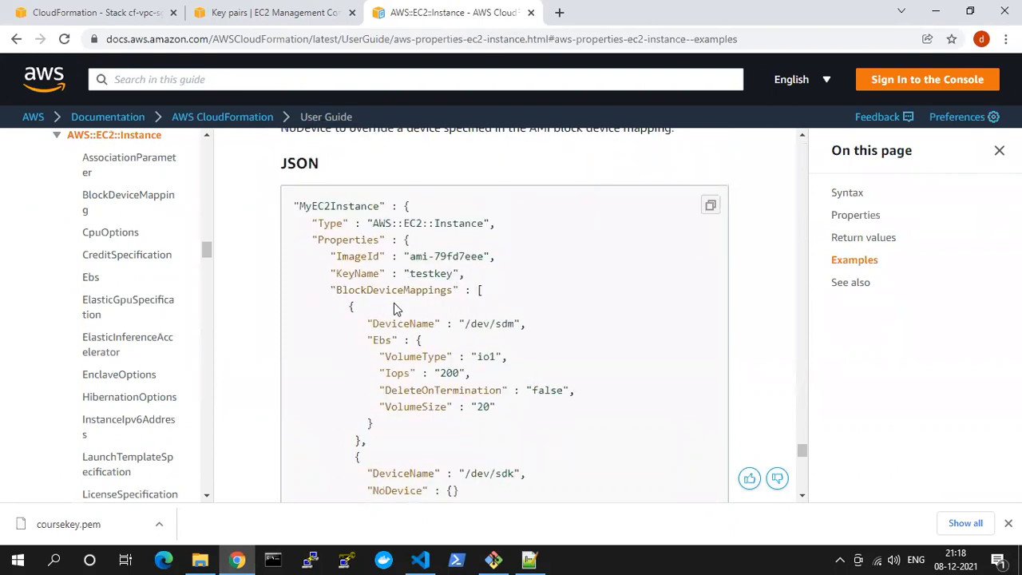
scroll(394, 303, down, 5)
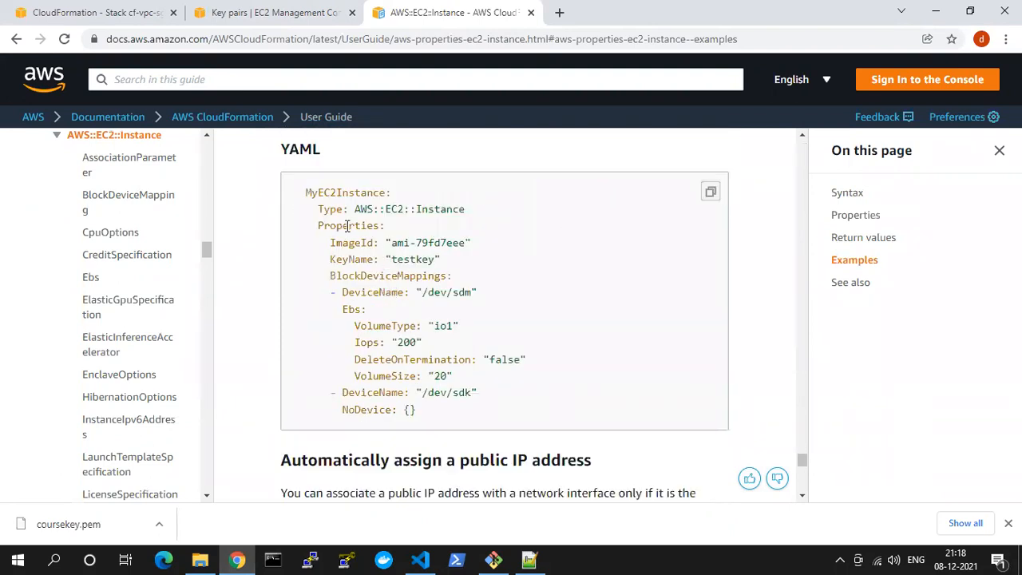
Examine the Type, ImageId and KeyName entries in the MyEC2Instance YAML example
drag(357, 209, 469, 207)
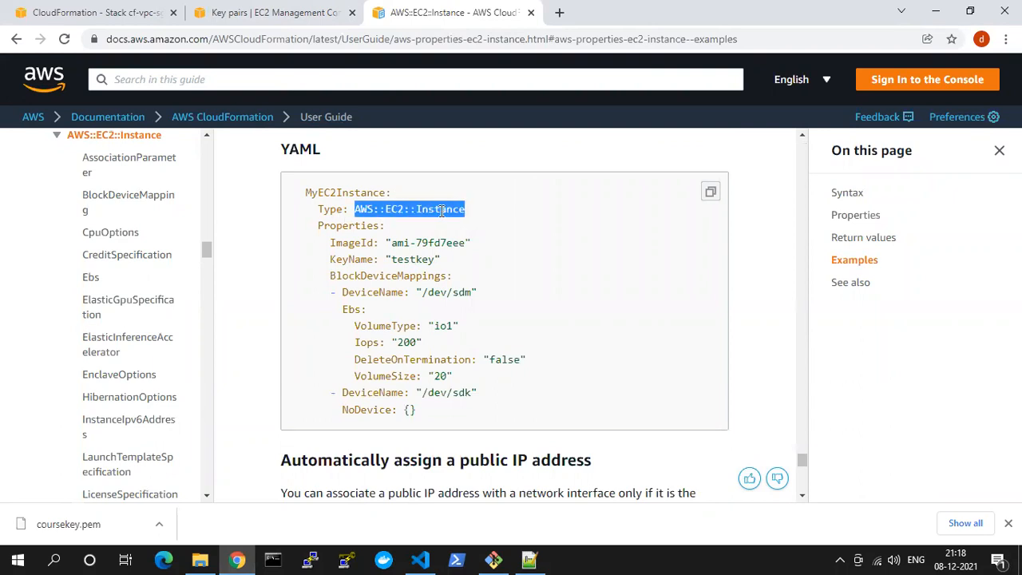
double_click(440, 209)
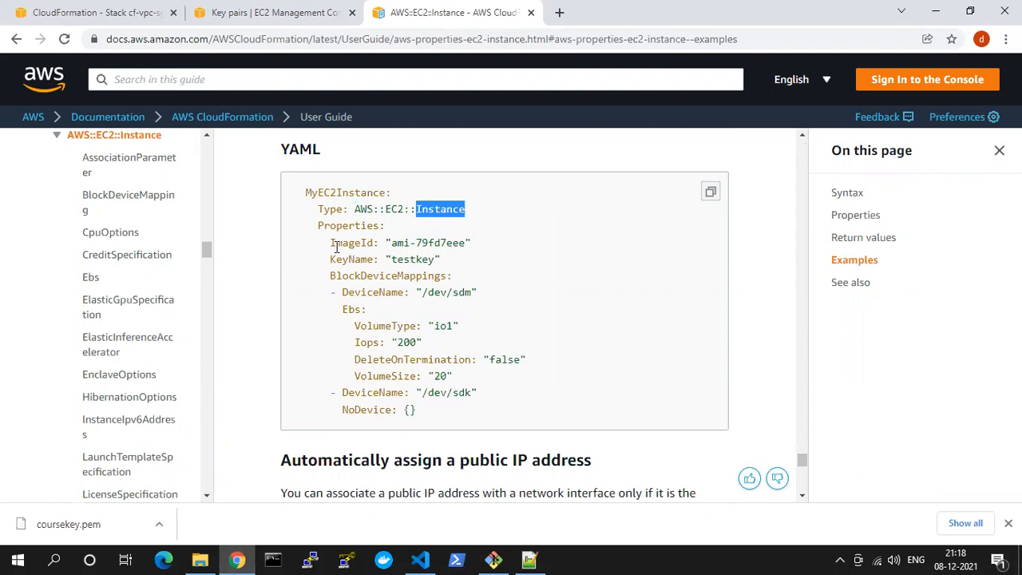
drag(328, 245, 372, 243)
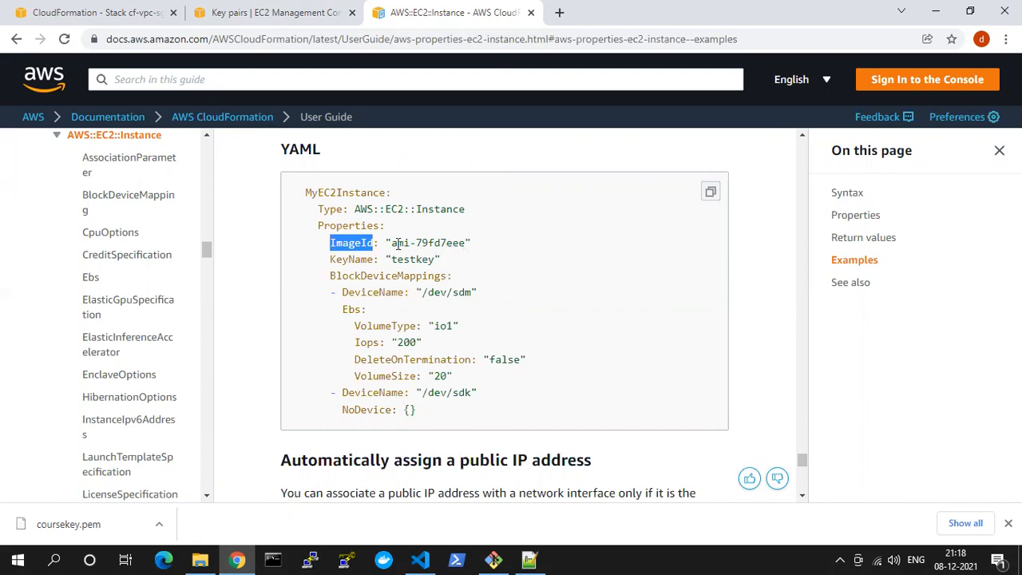
drag(393, 245, 461, 238)
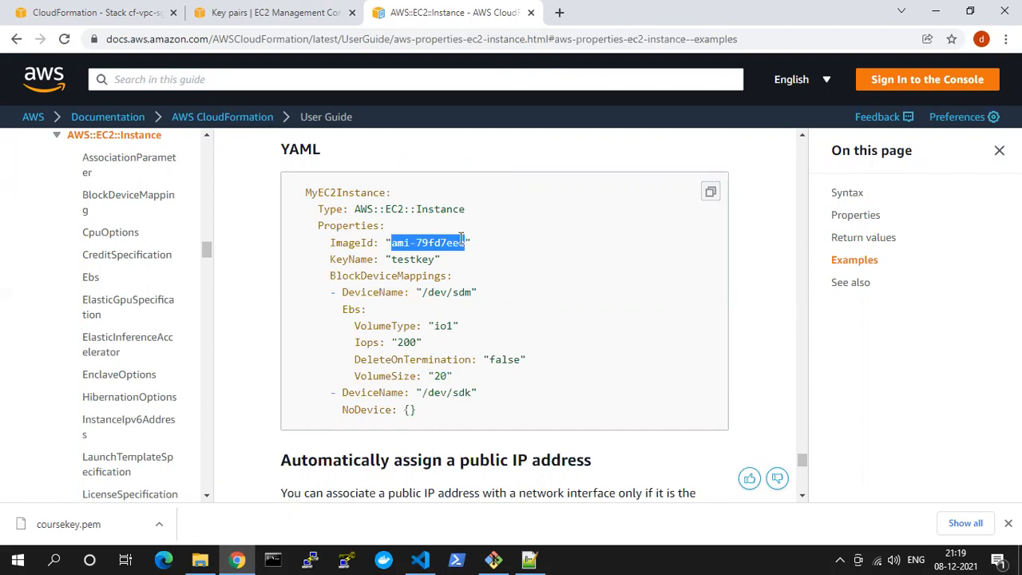
double_click(423, 242)
drag(392, 244, 473, 246)
click(396, 243)
drag(392, 244, 470, 239)
drag(330, 260, 452, 264)
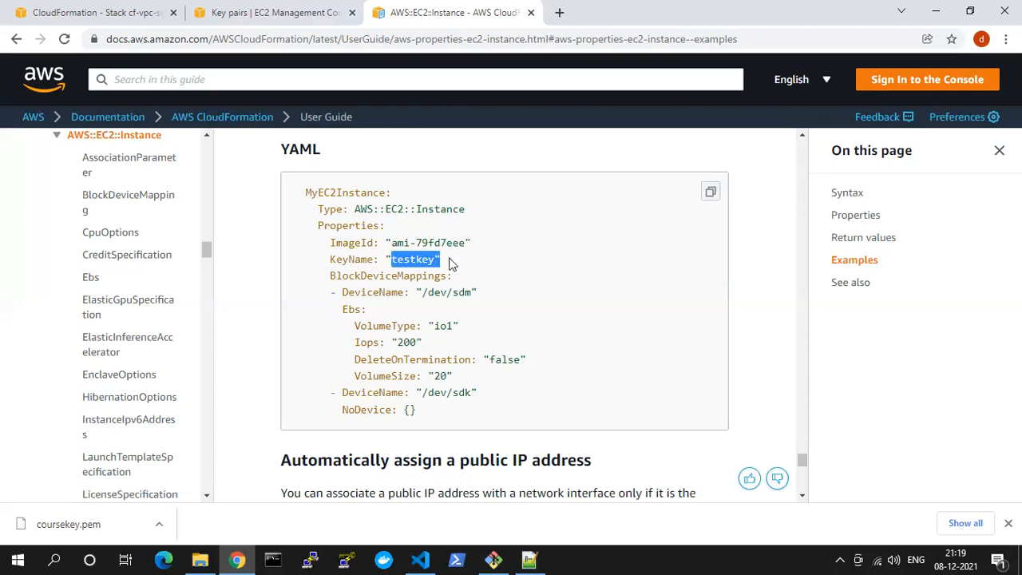
double_click(406, 262)
double_click(349, 243)
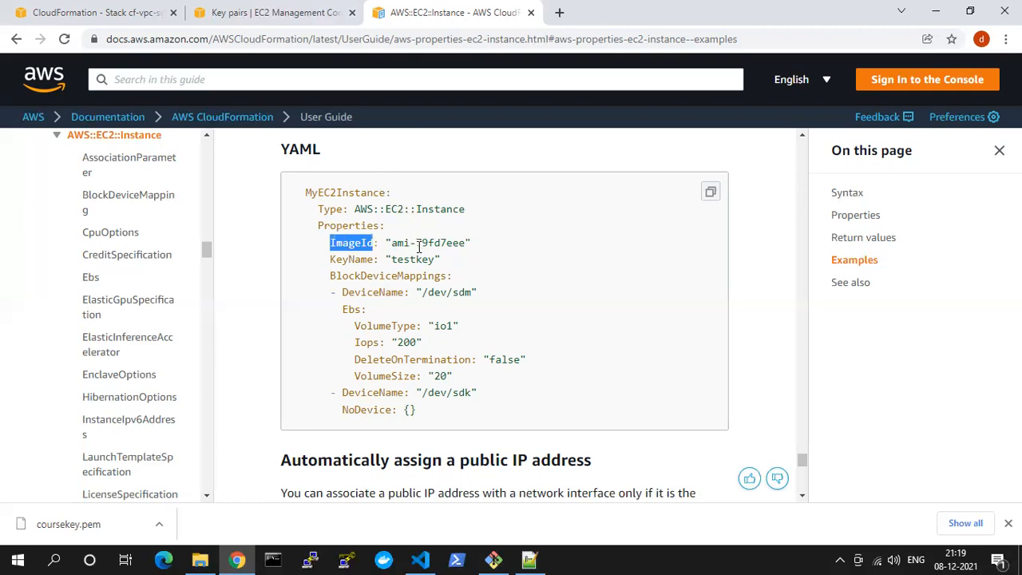
Examine the BlockDeviceMappings block of the YAML example, including the Ebs volume type and DeleteOnTermination settings
scroll(419, 247, down, 1)
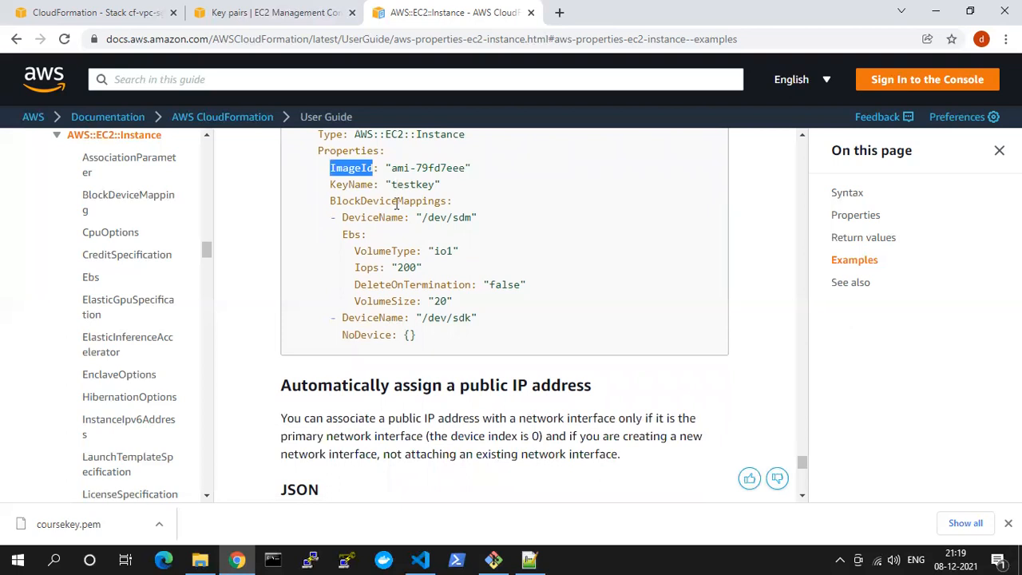
drag(330, 214, 467, 310)
scroll(463, 302, down, 2)
scroll(436, 271, up, 2)
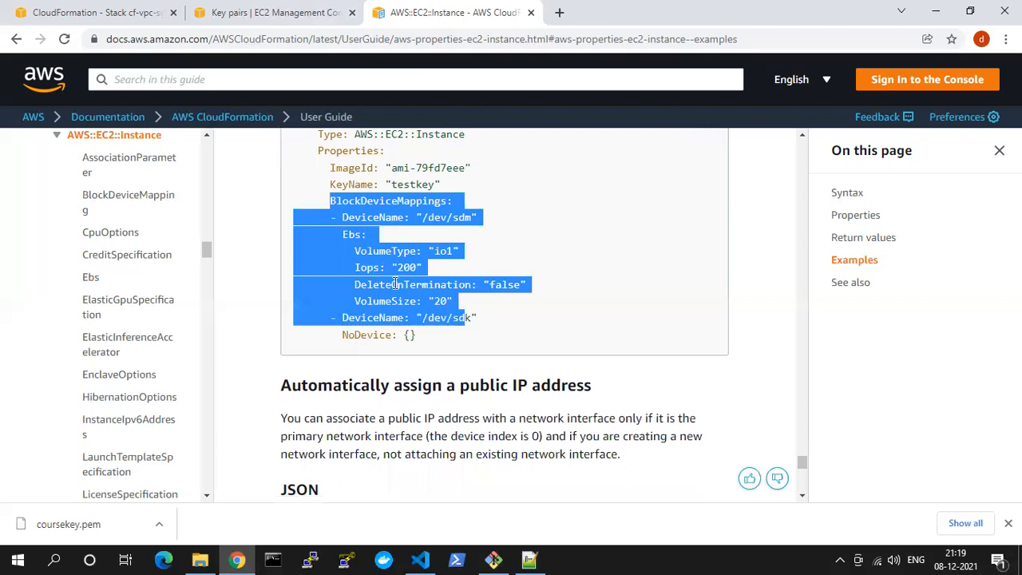
double_click(423, 260)
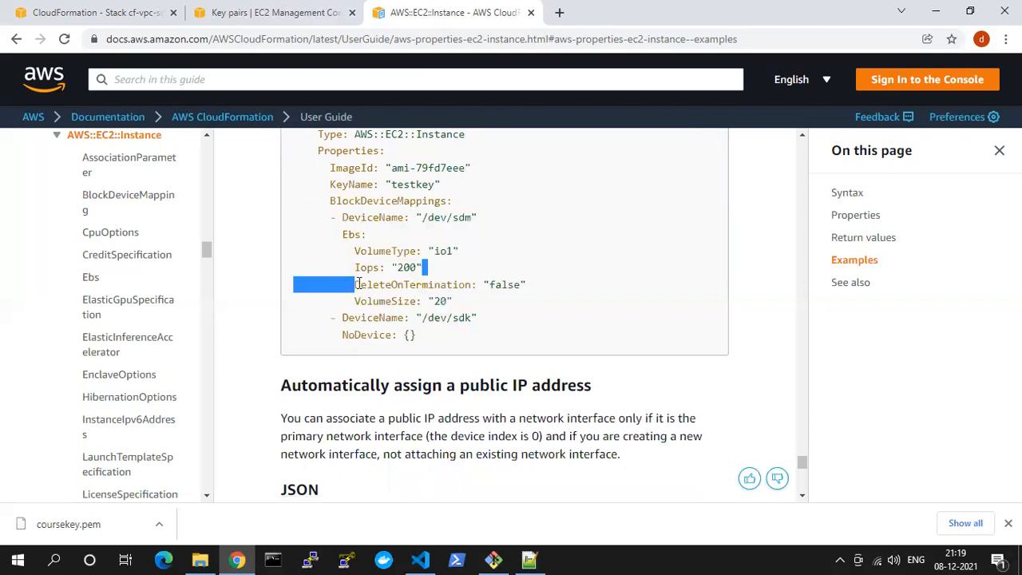
click(359, 284)
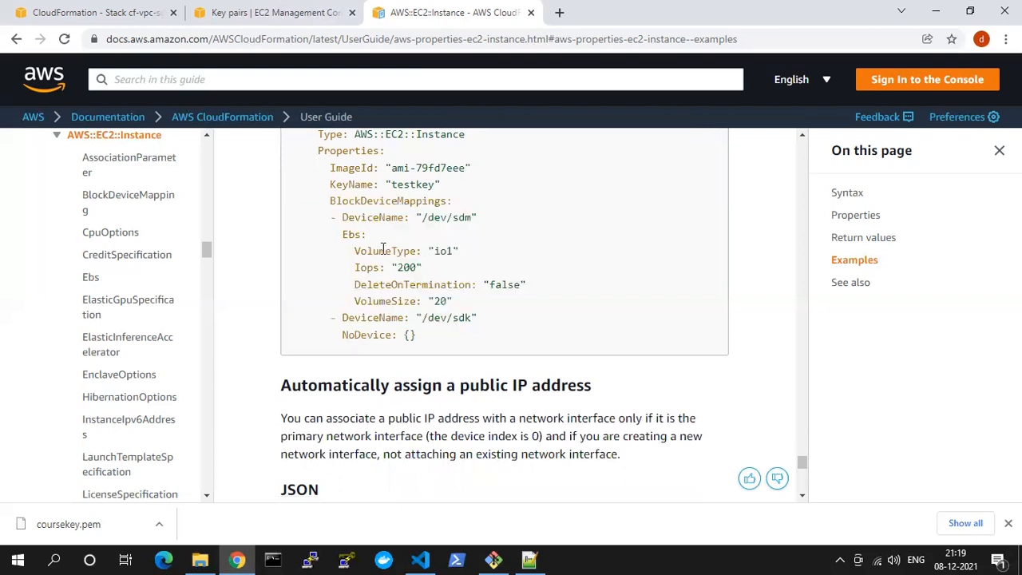
drag(372, 250, 462, 253)
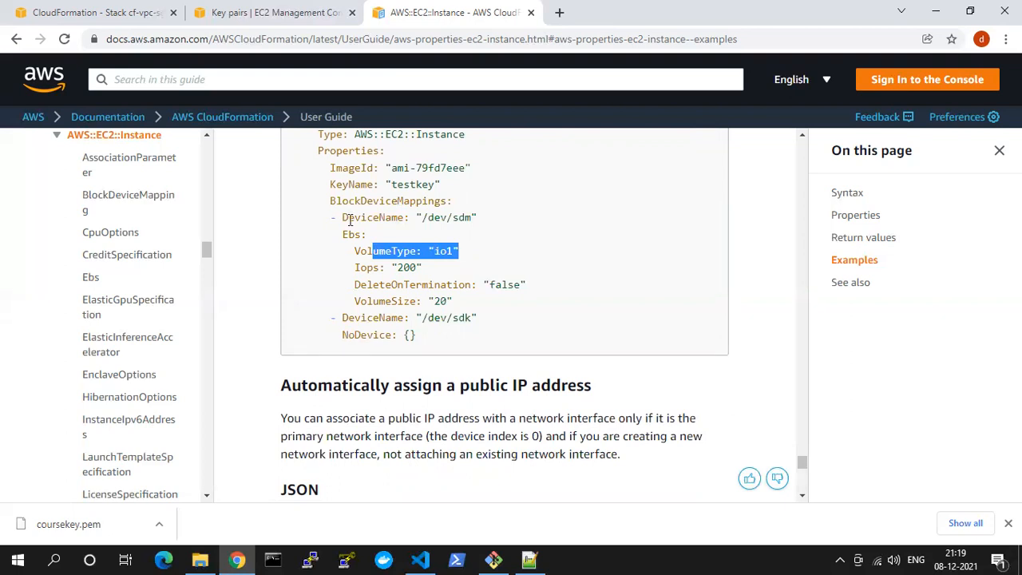
drag(337, 217, 518, 314)
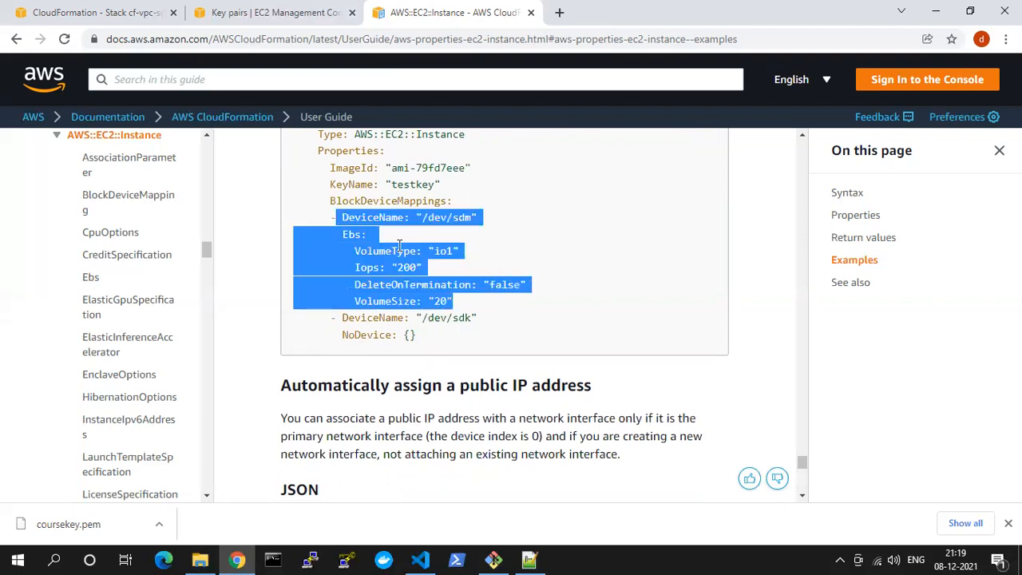
double_click(384, 285)
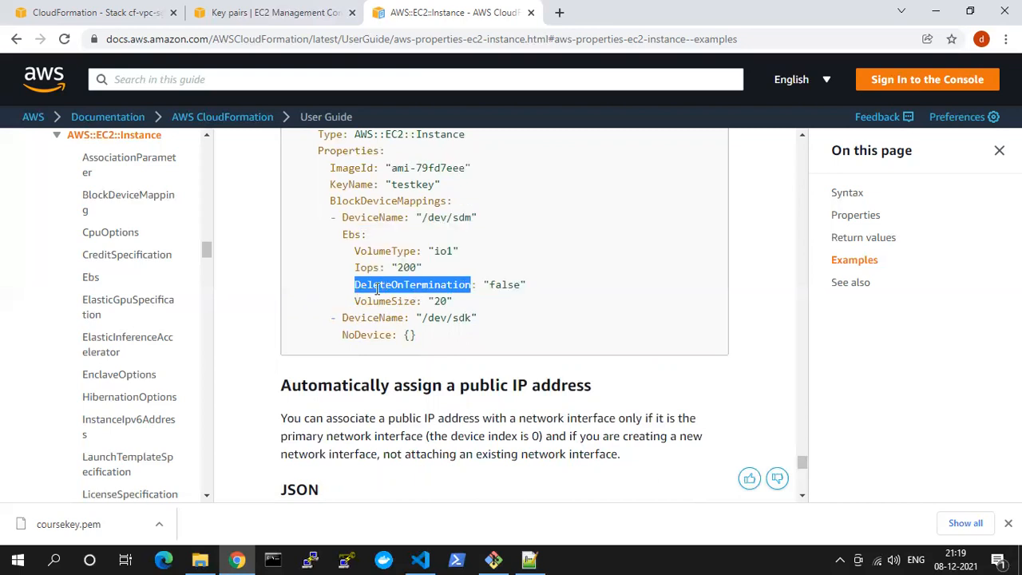
Review the Ec2Instance YAML example for public IP assignment, checking its KeyName, security group and RegionMap lookup references
scroll(377, 288, down, 3)
scroll(376, 289, down, 6)
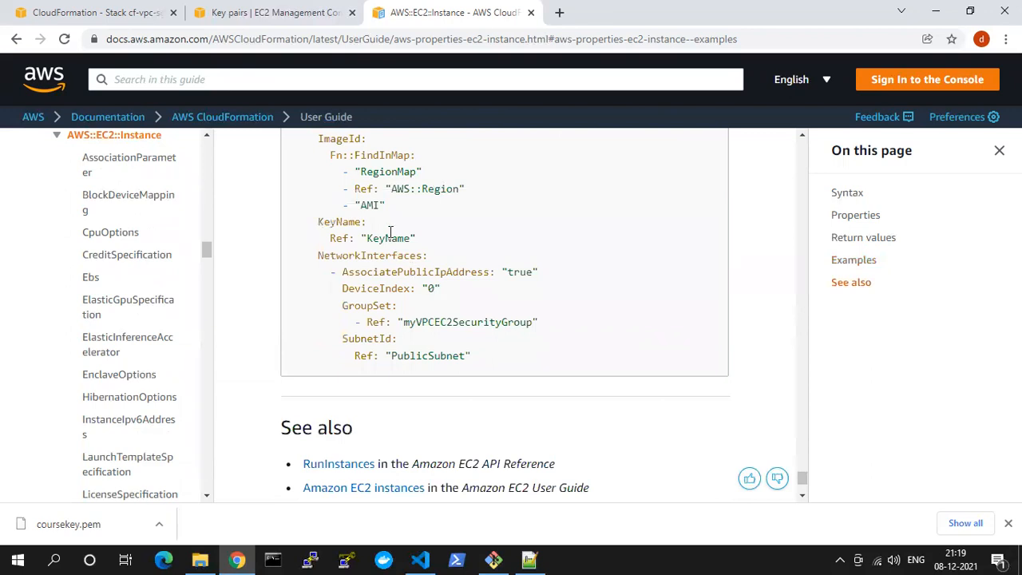
double_click(389, 238)
scroll(477, 340, down, 1)
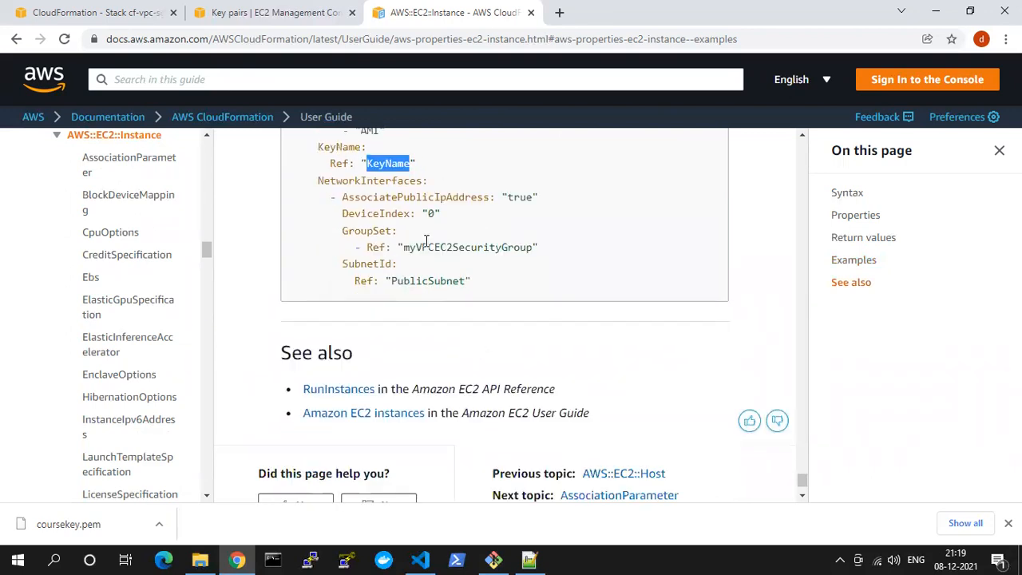
double_click(429, 247)
scroll(435, 281, up, 2)
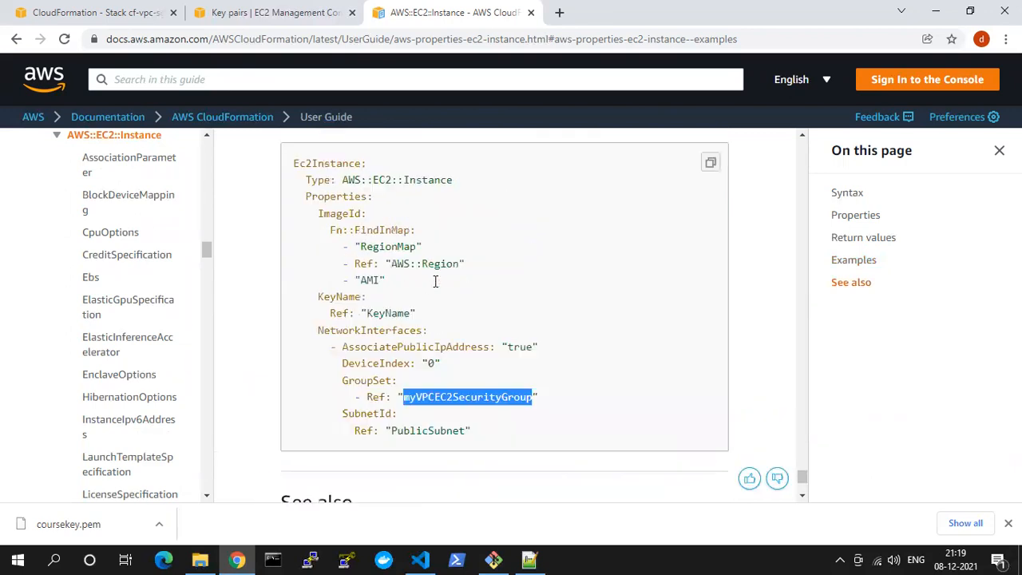
double_click(392, 311)
click(391, 246)
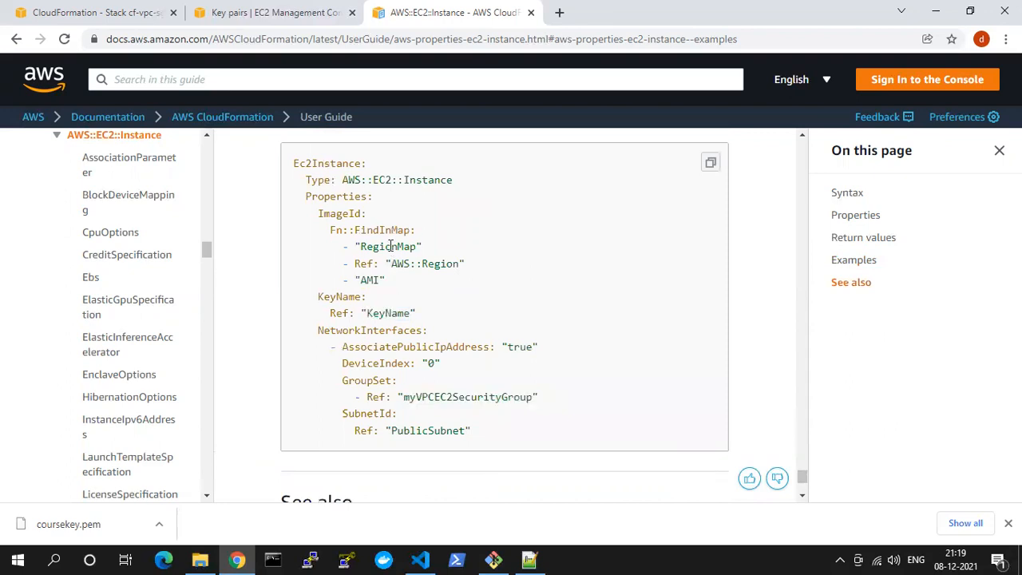
double_click(391, 246)
double_click(452, 262)
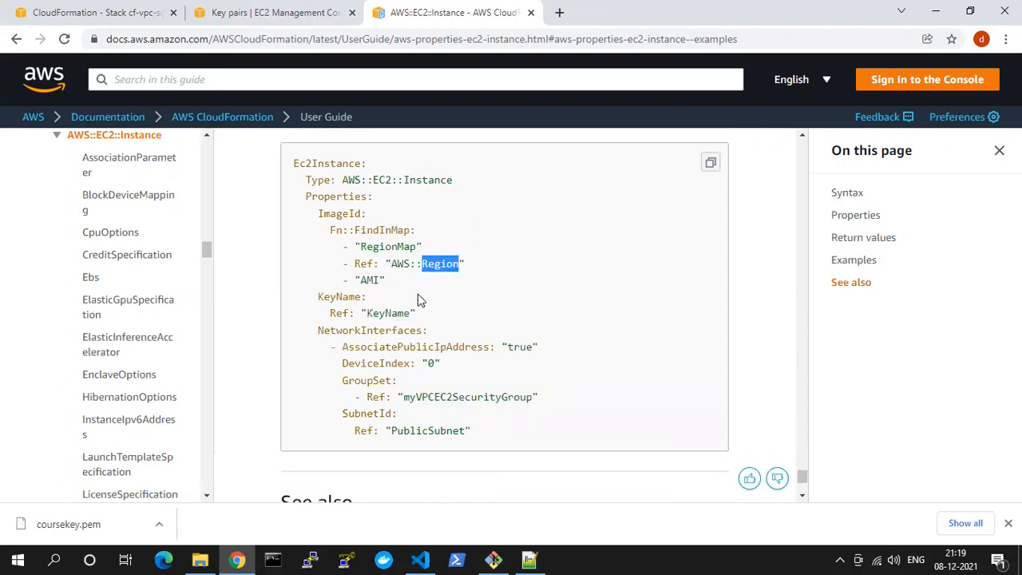
Switch to Visual Studio Code and examine the EC2Instance ImageId's FindInMap expression with its RegionMap, AWS::Region and AMI arguments
key(alt+Tab)
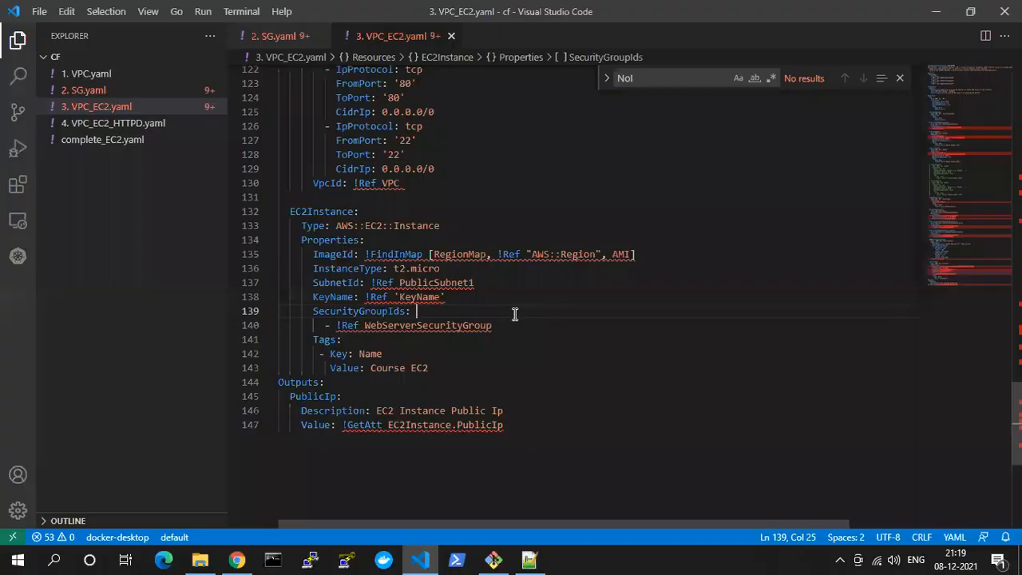
double_click(391, 254)
double_click(344, 254)
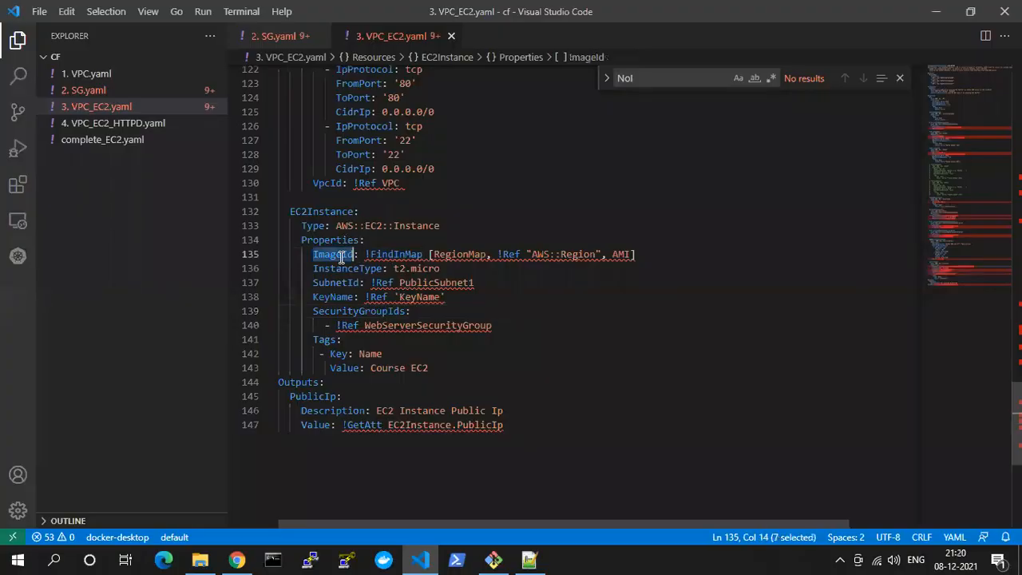
double_click(384, 254)
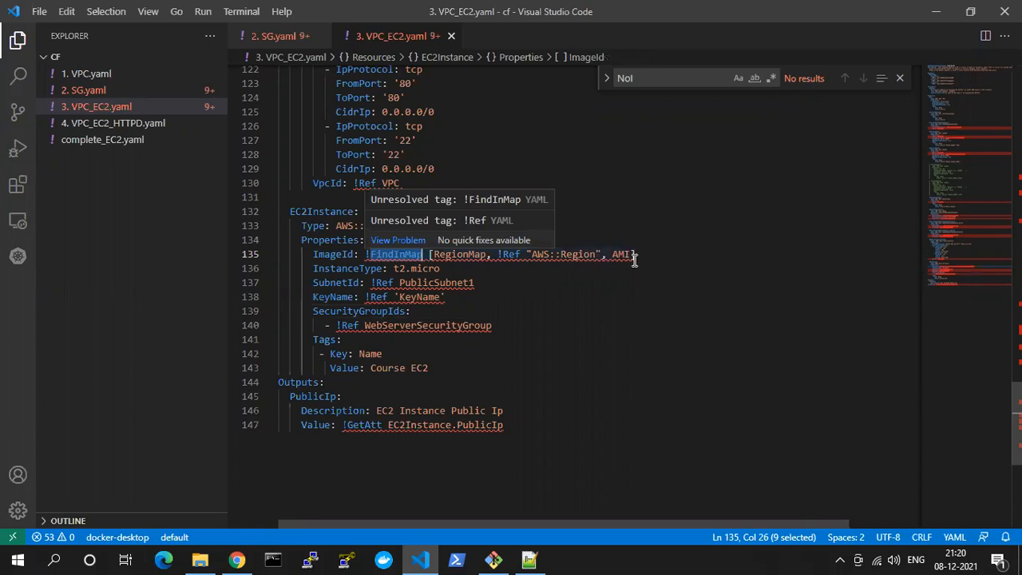
drag(631, 254, 428, 254)
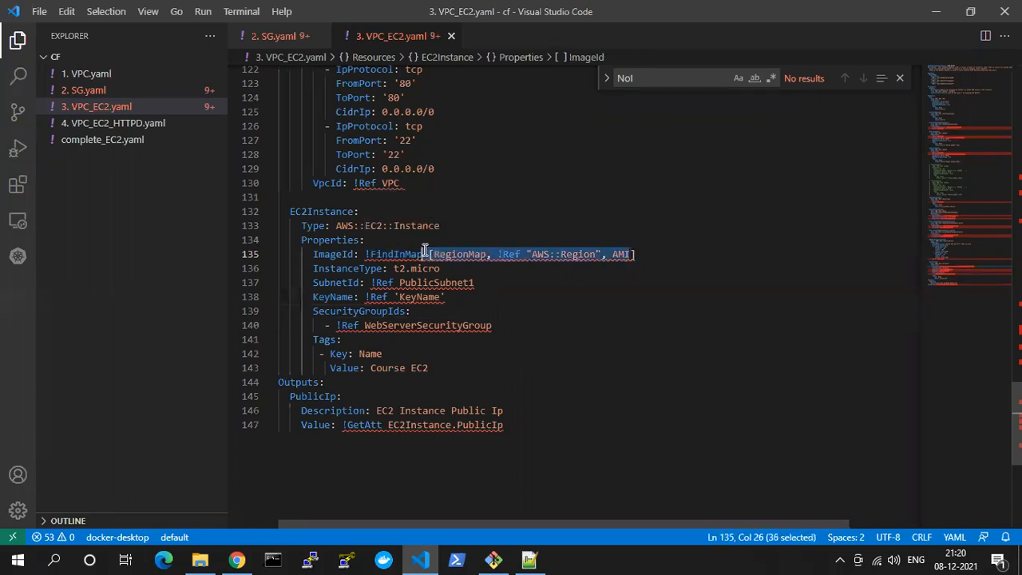
double_click(460, 254)
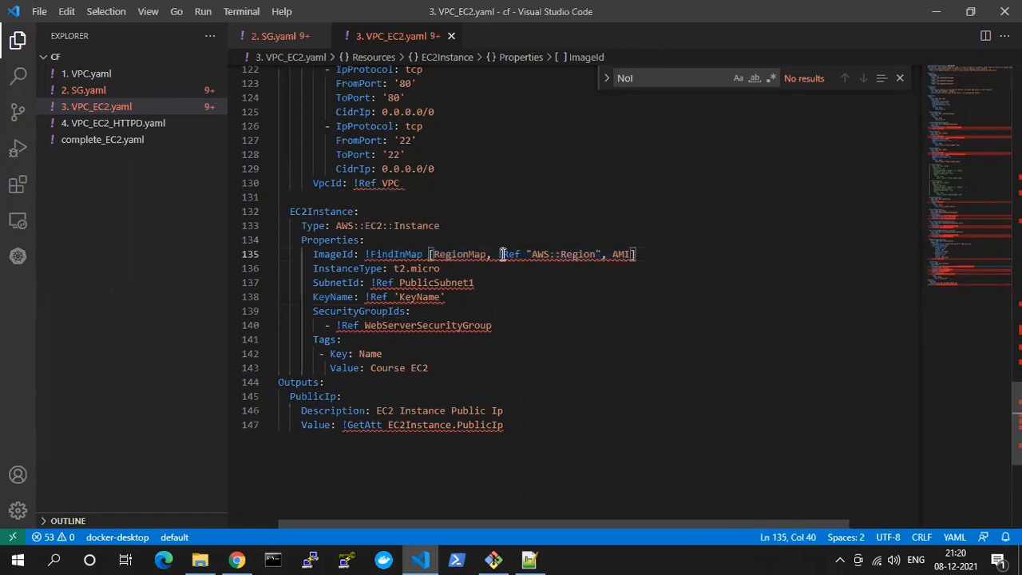
double_click(503, 254)
click(546, 254)
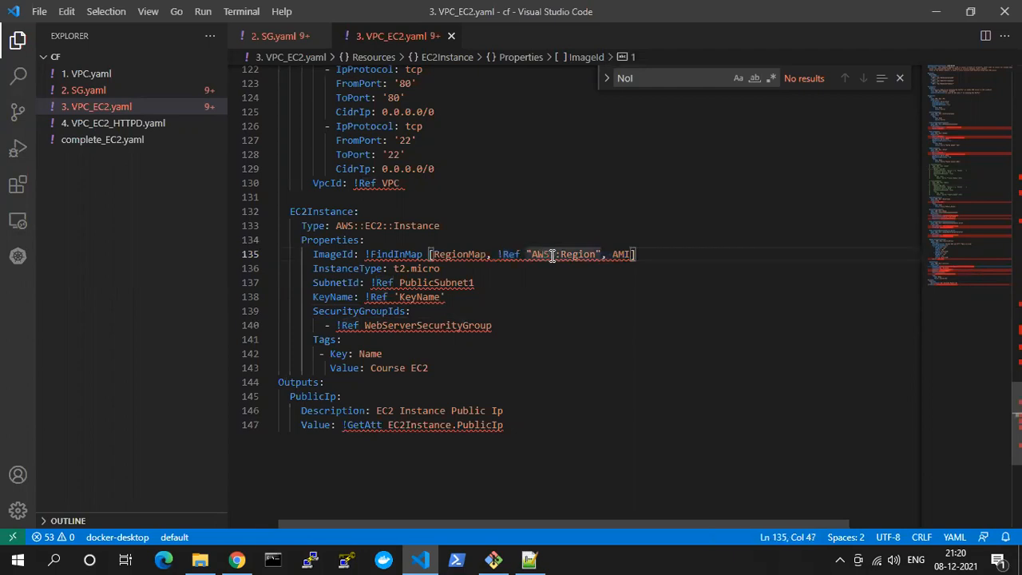
click(614, 253)
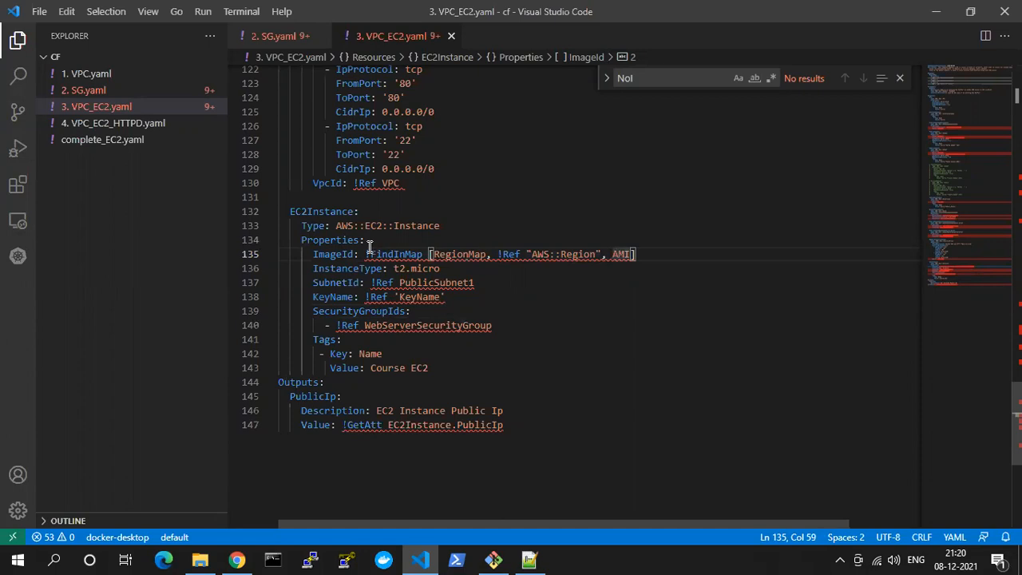
drag(361, 254, 628, 255)
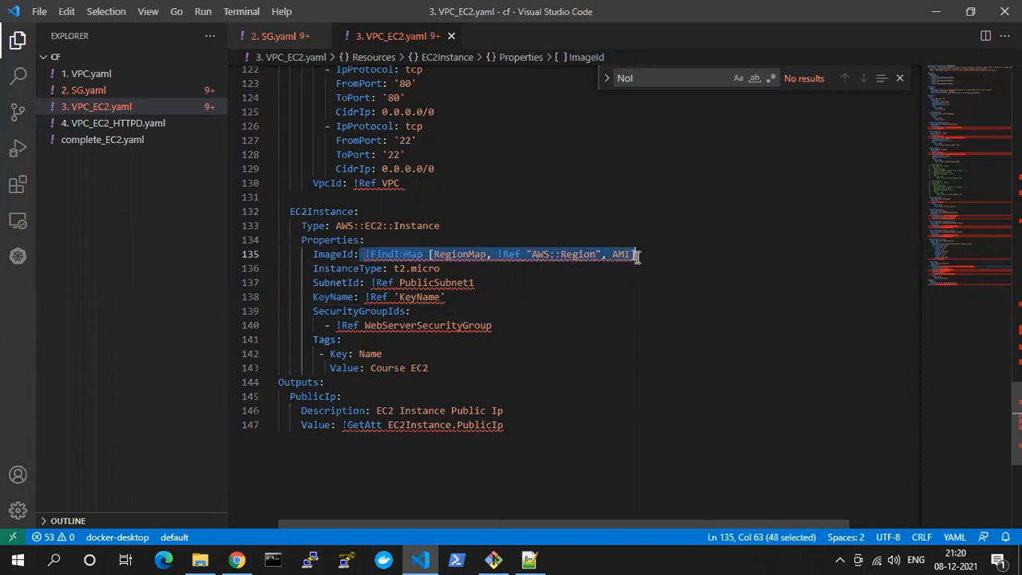
Examine the RegionMap argument of the EC2Instance ImageId and the t2.micro InstanceType setting
click(436, 258)
double_click(436, 255)
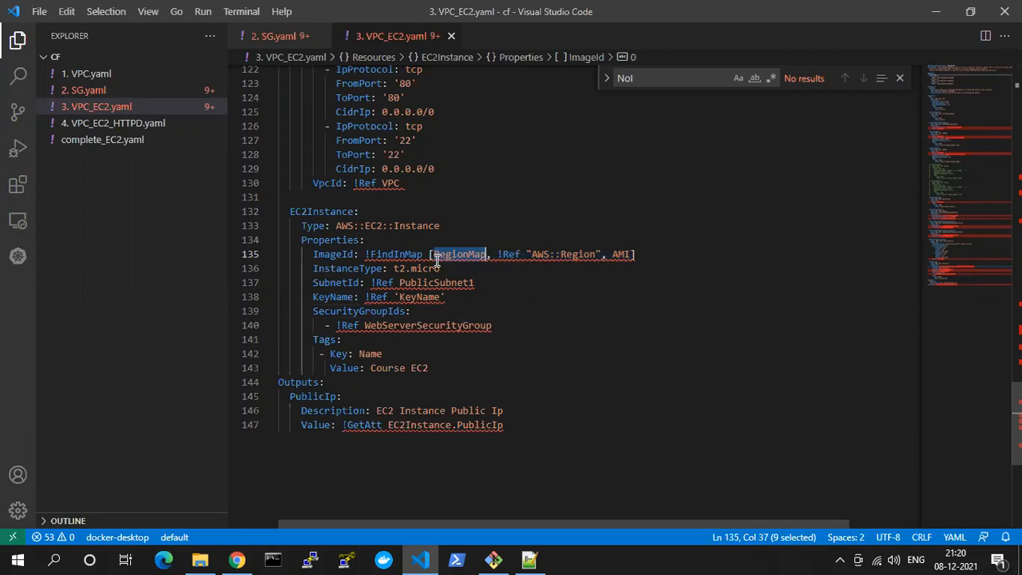
drag(308, 269, 390, 268)
double_click(415, 269)
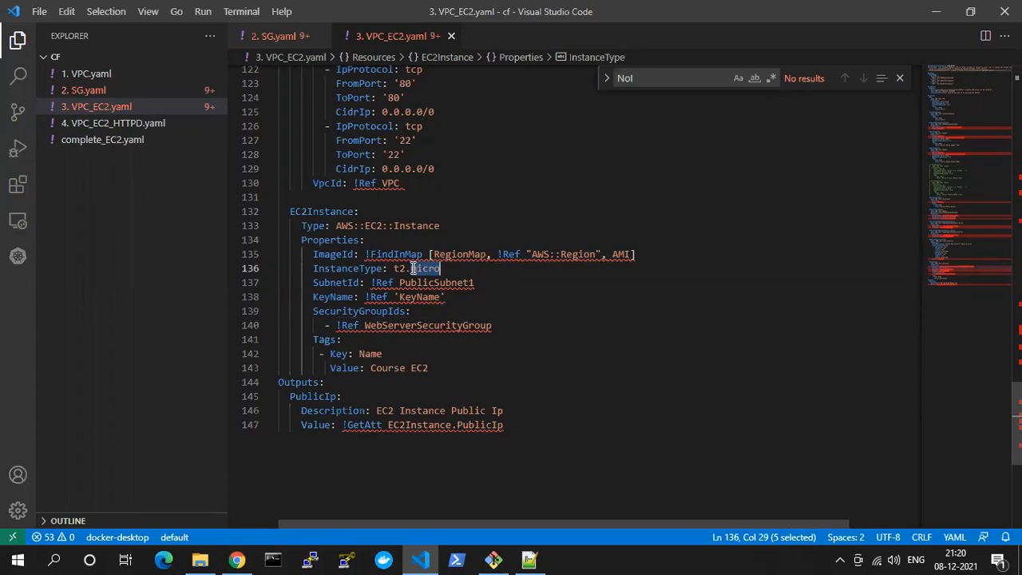
drag(399, 269, 441, 269)
click(438, 356)
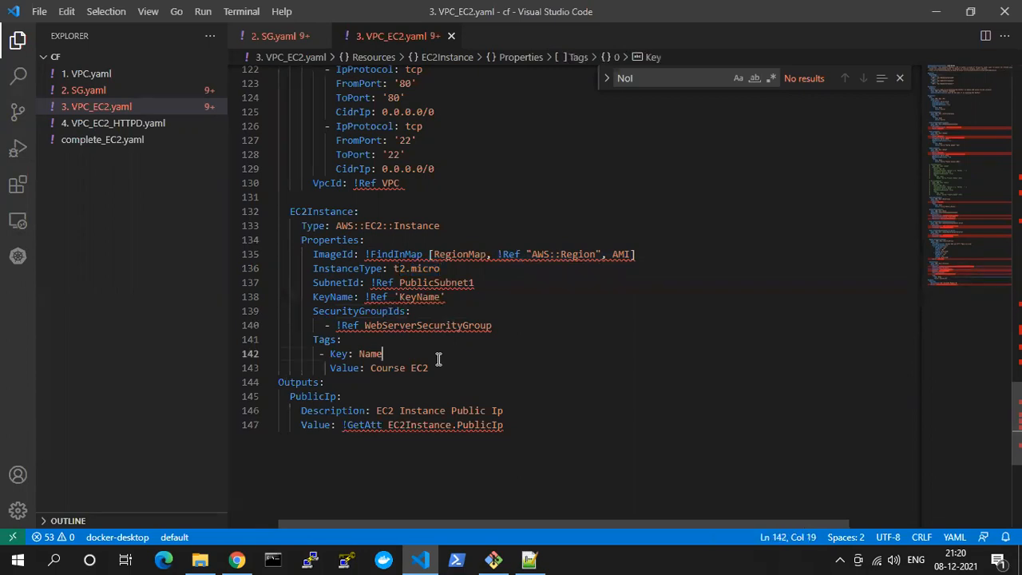
Trace the EC2Instance SubnetId reference to the PublicSubnet1 resource definition, and return to the EC2Instance block
drag(307, 283, 366, 283)
click(427, 283)
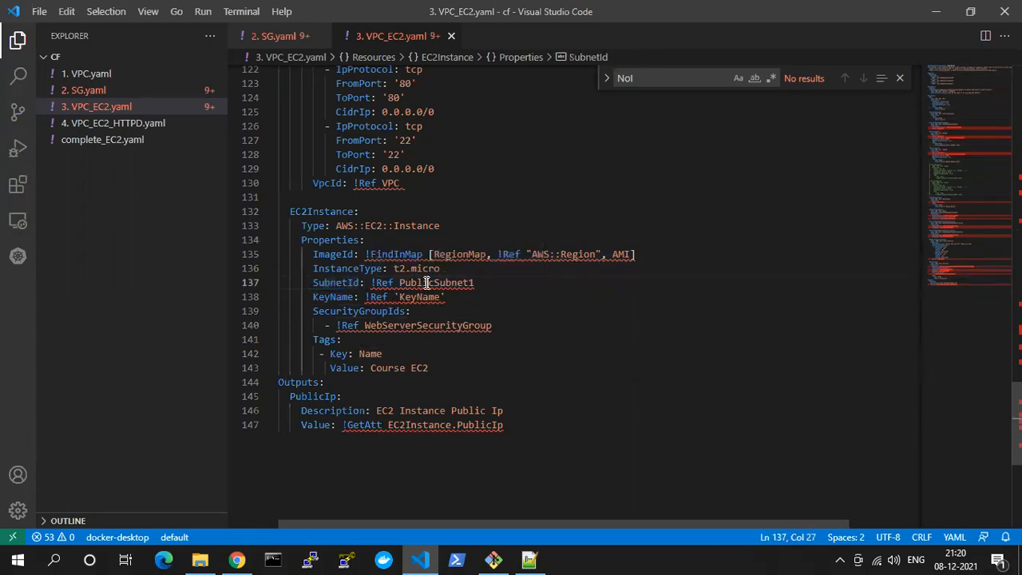
double_click(427, 283)
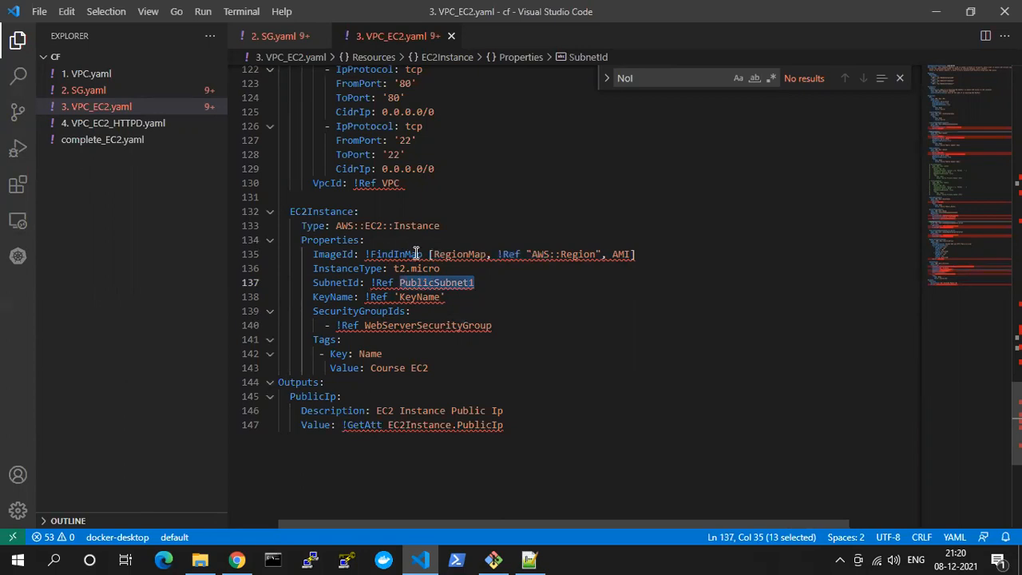
scroll(419, 286, up, 15)
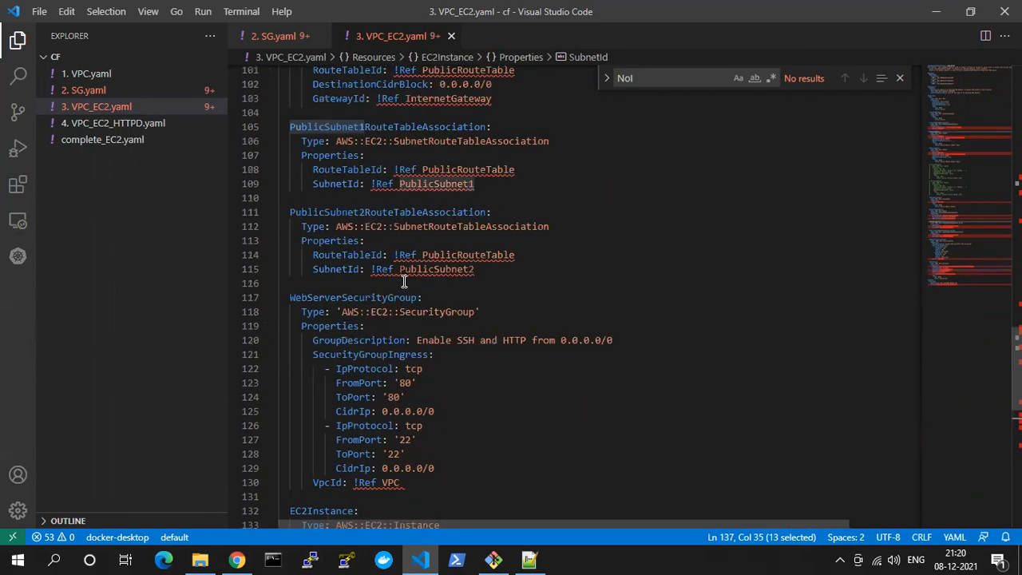
scroll(404, 281, up, 12)
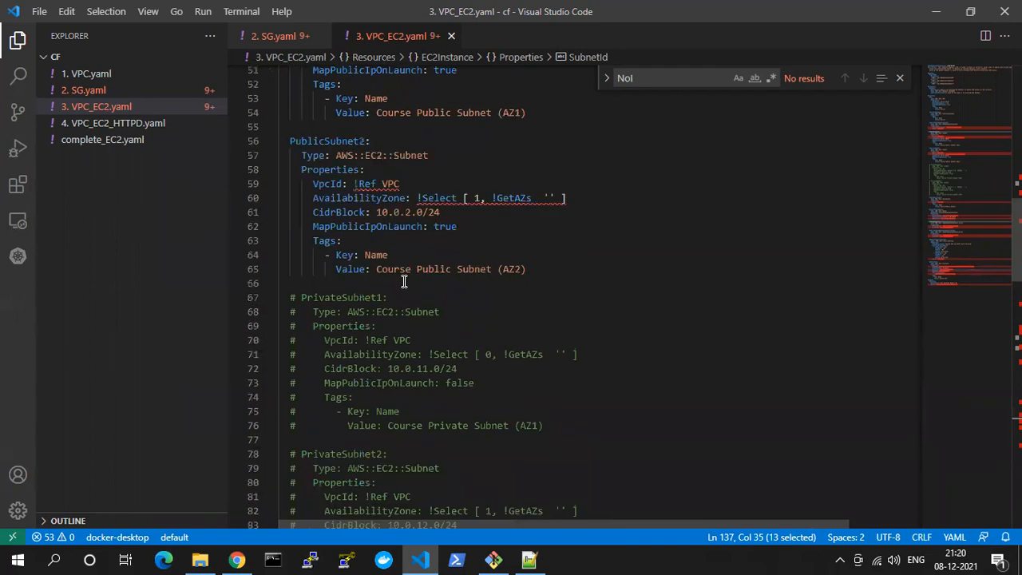
double_click(317, 172)
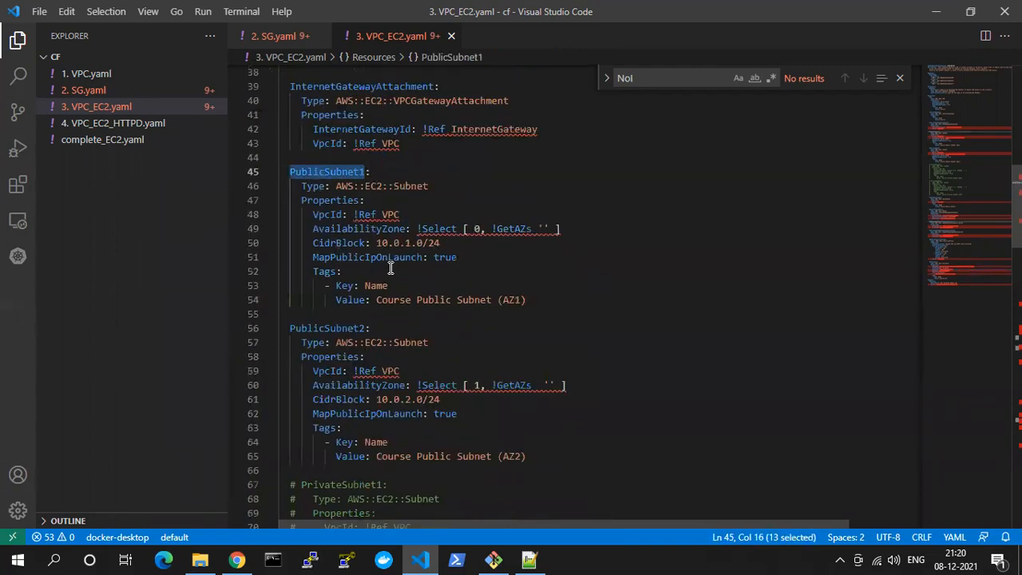
scroll(390, 268, down, 19)
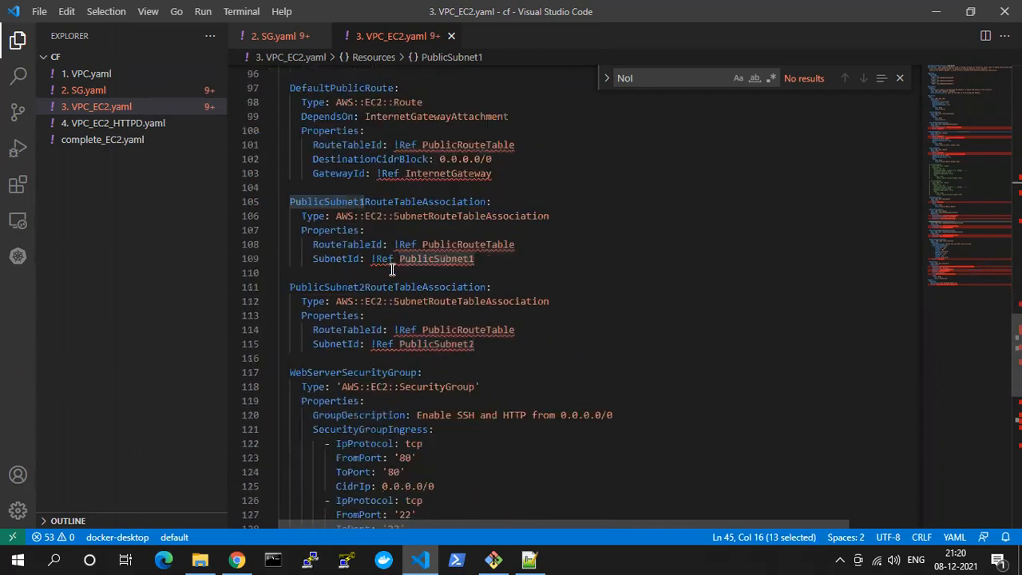
scroll(392, 270, down, 2)
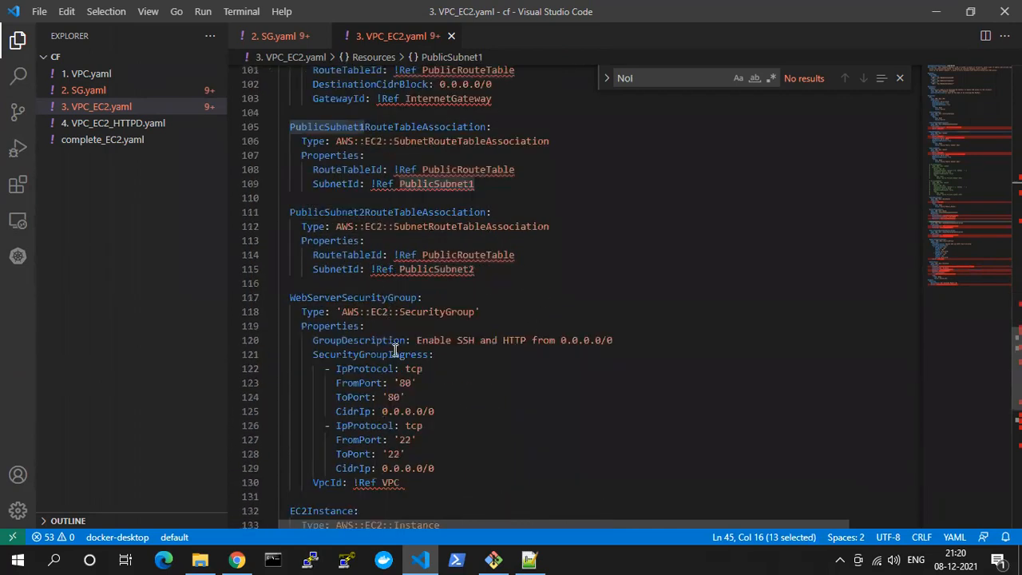
scroll(395, 352, down, 7)
Examine the EC2Instance KeyName reference and the SecurityGroupIds entry that refers to WebServerSecurityGroup
double_click(331, 296)
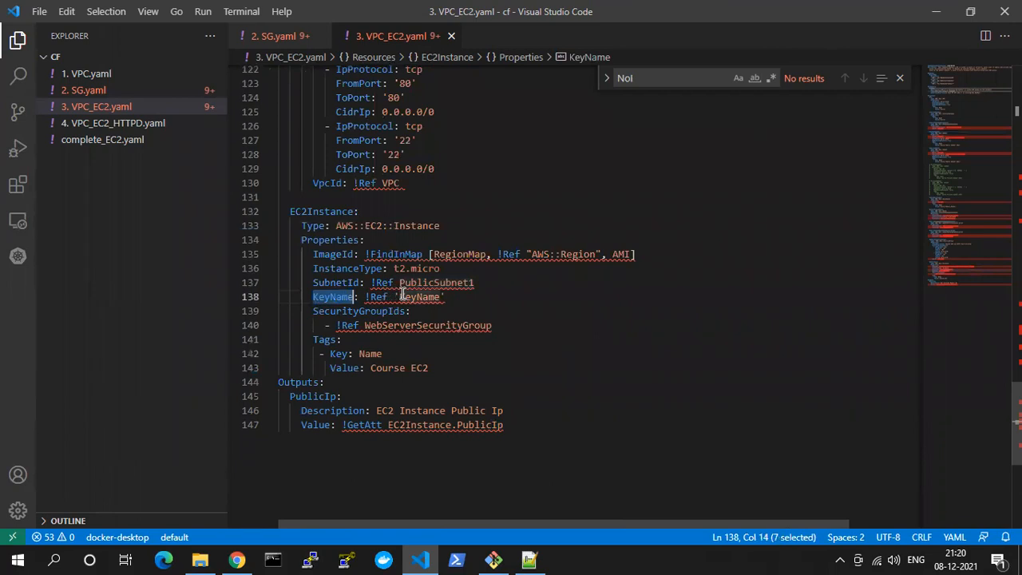
double_click(415, 297)
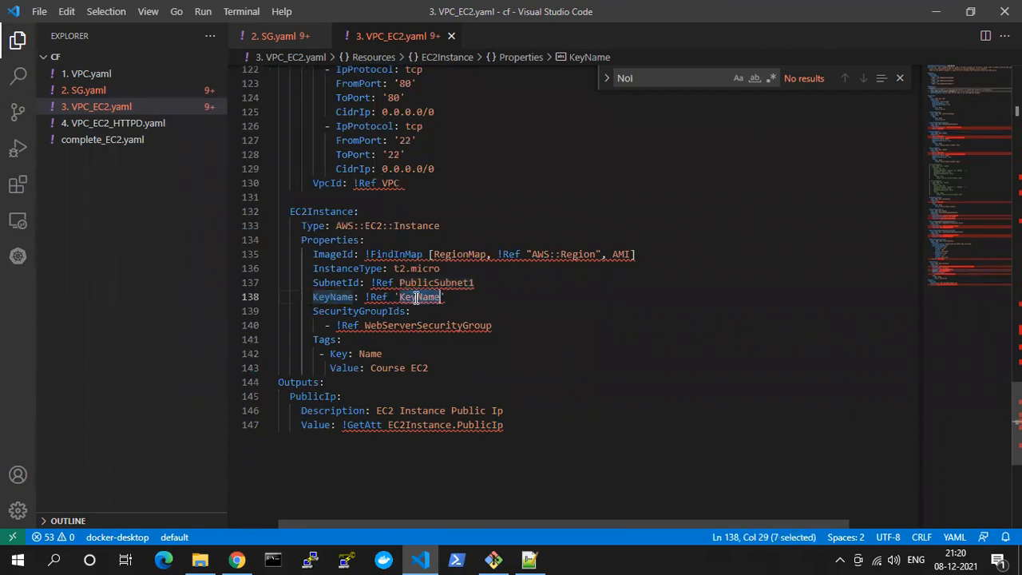
double_click(385, 311)
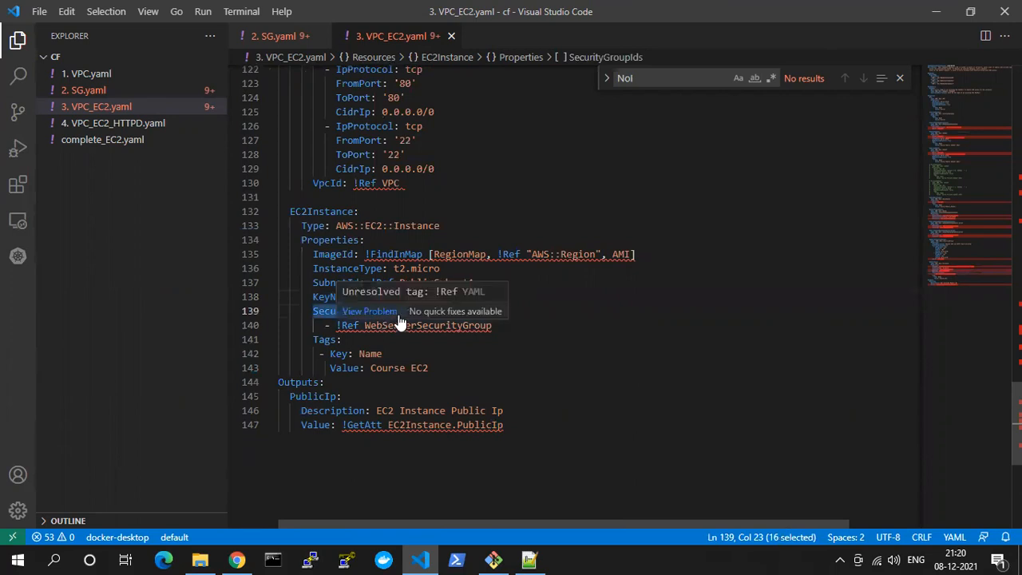
double_click(411, 328)
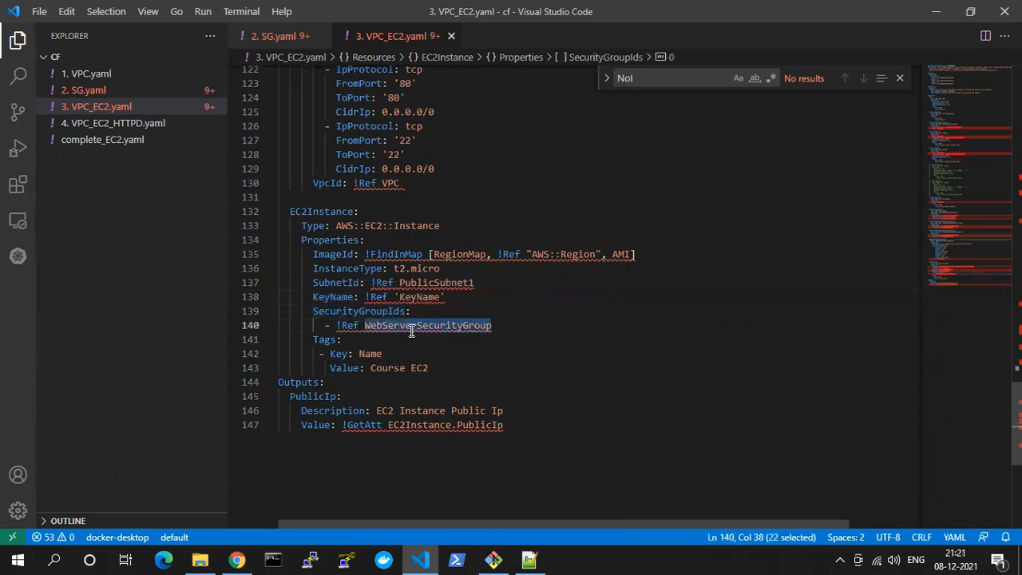
scroll(384, 319, up, 4)
scroll(385, 325, down, 3)
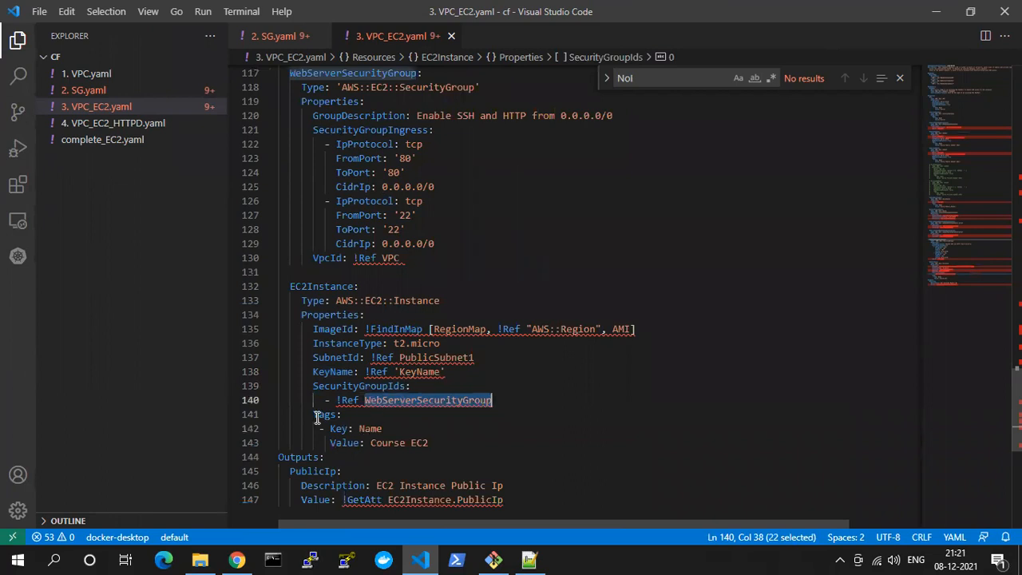
Examine the EC2Instance Tags block with its Name key and Course EC2 value
double_click(323, 415)
double_click(369, 429)
double_click(354, 443)
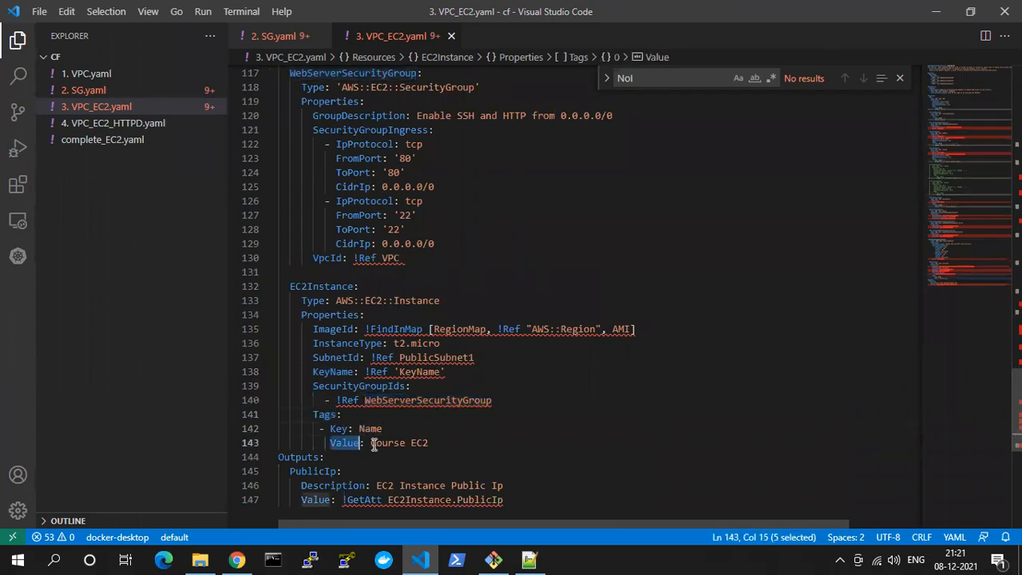
drag(337, 423, 418, 440)
double_click(419, 443)
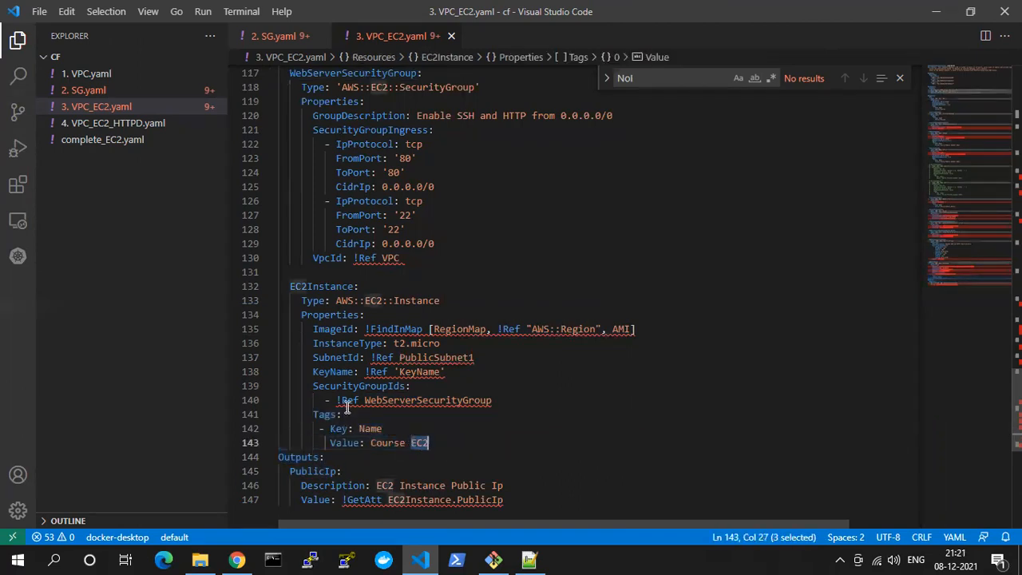
Review the Outputs section's PublicIp entry and its GetAtt EC2Instance.PublicIp value, and return to the template's Mappings and Parameters
scroll(347, 408, down, 2)
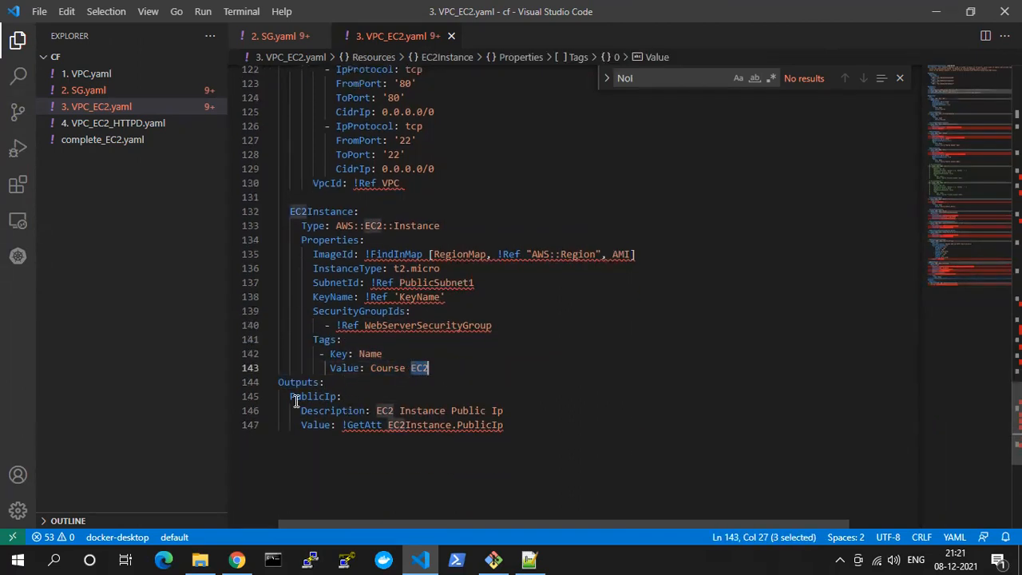
drag(280, 382, 516, 434)
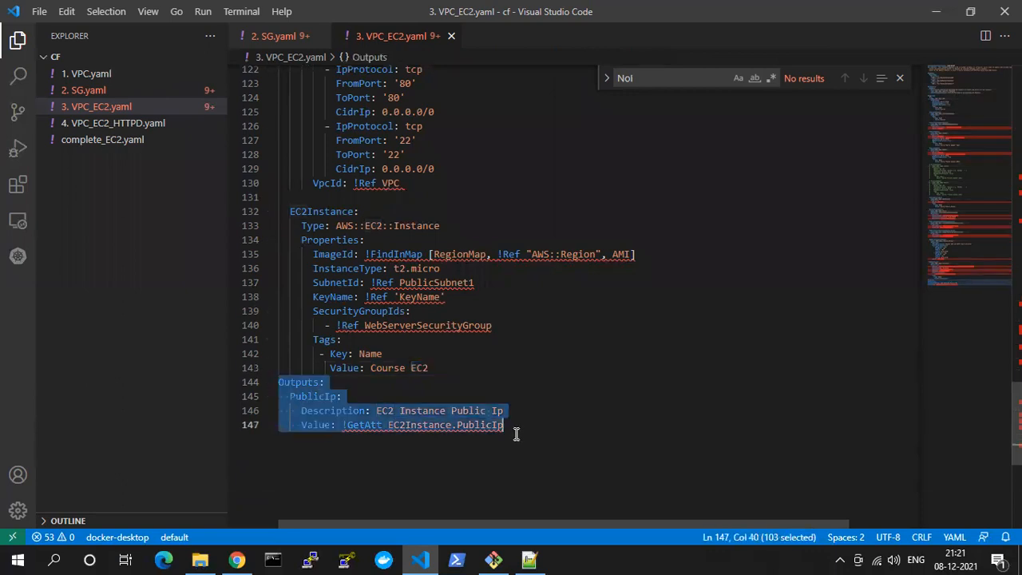
double_click(400, 425)
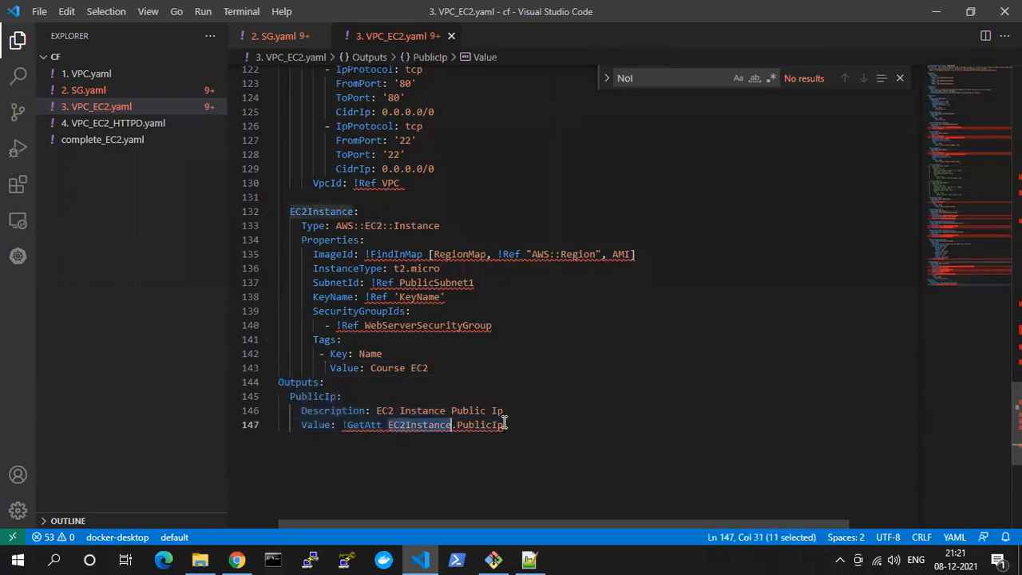
click(504, 425)
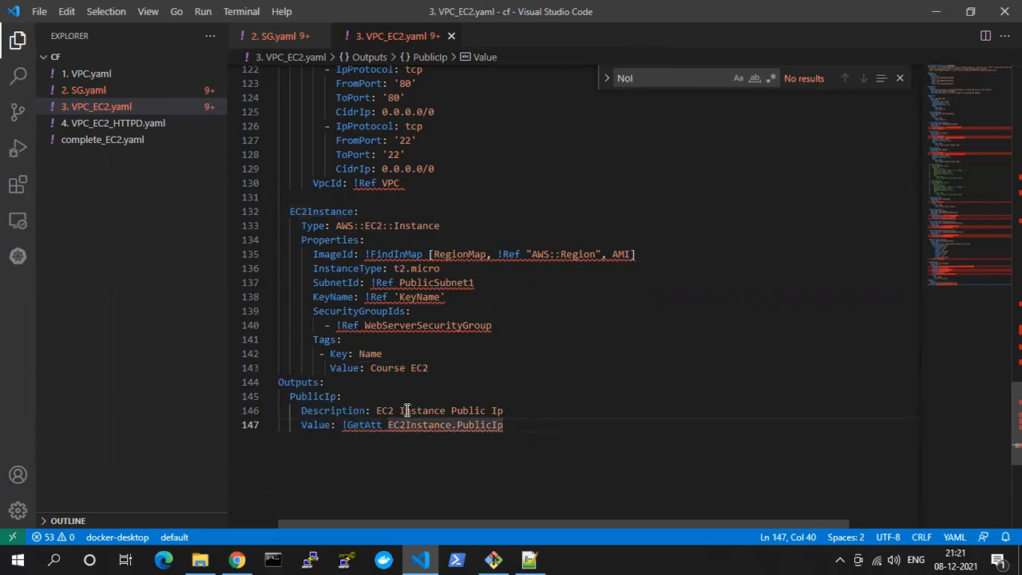
scroll(381, 354, up, 20)
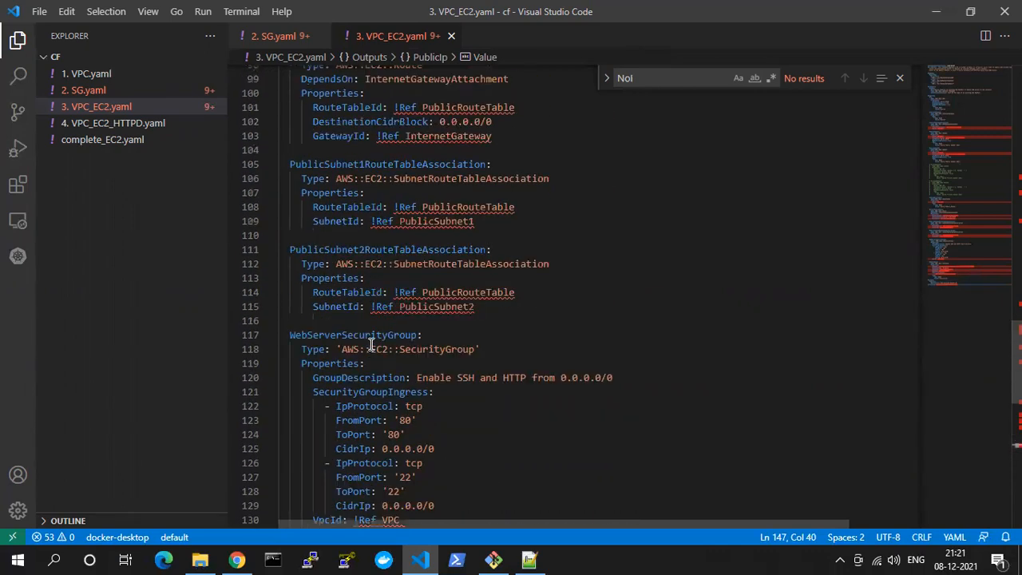
scroll(371, 345, up, 18)
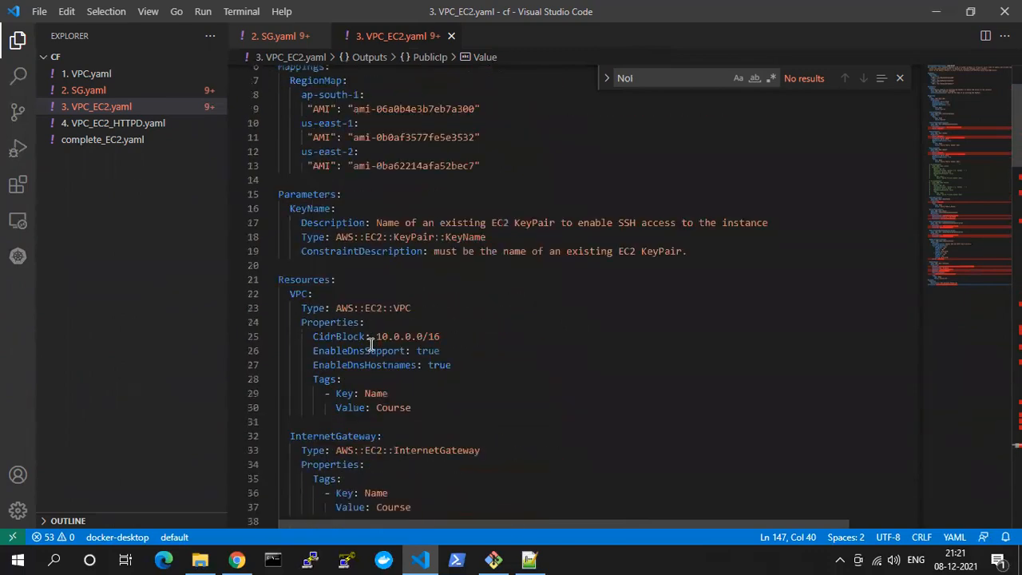
Switch to Chrome, close the AWS documentation page, refresh the CloudFormation stack list and start creating a new stack
key(alt+Tab)
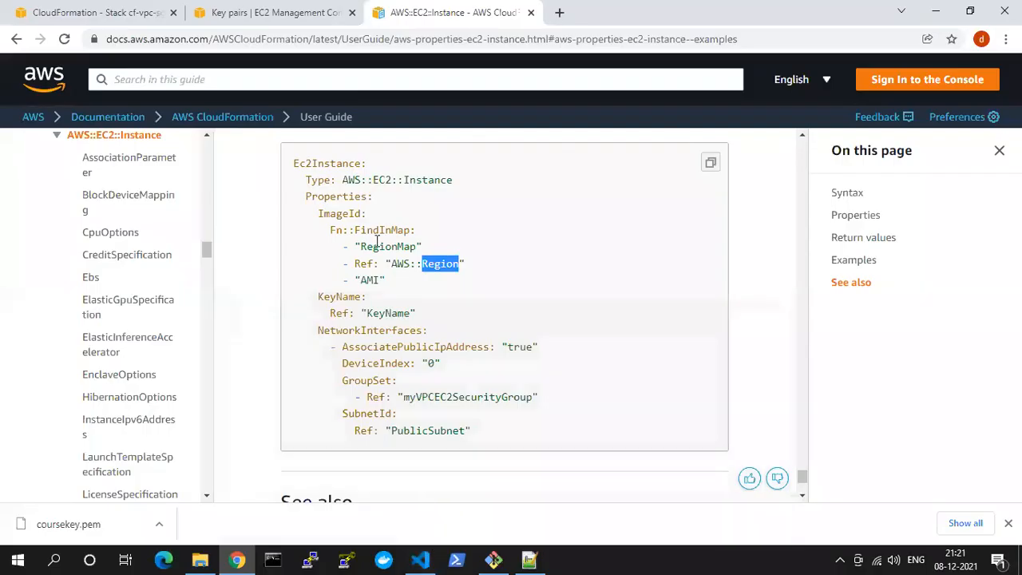
scroll(396, 173, up, 4)
click(279, 12)
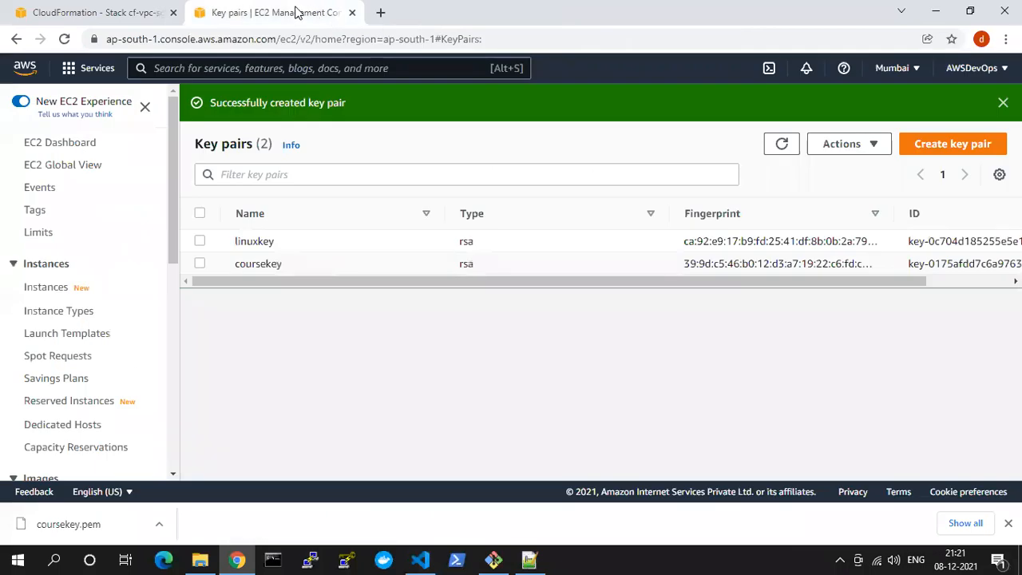
click(96, 12)
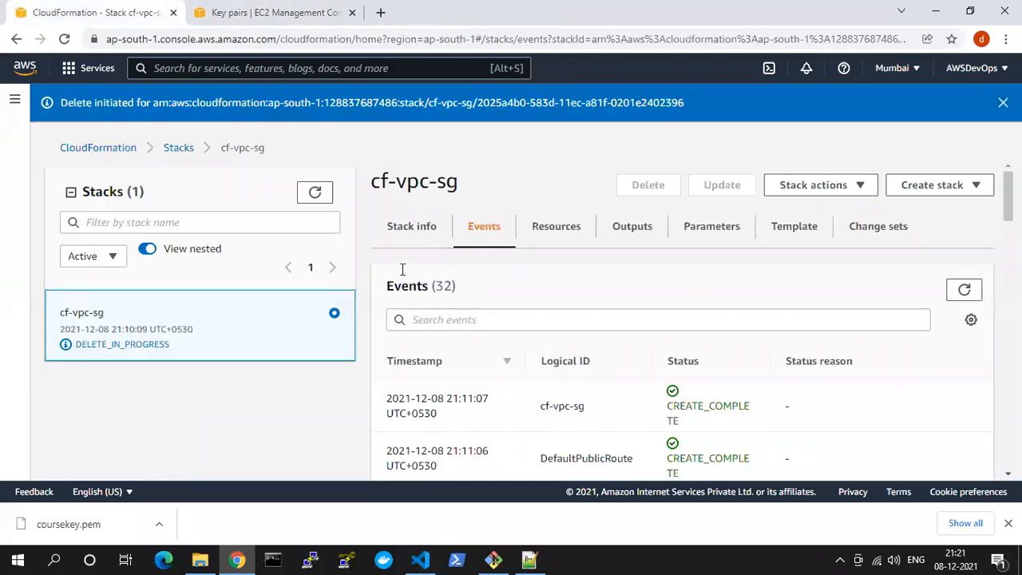
click(316, 195)
click(203, 376)
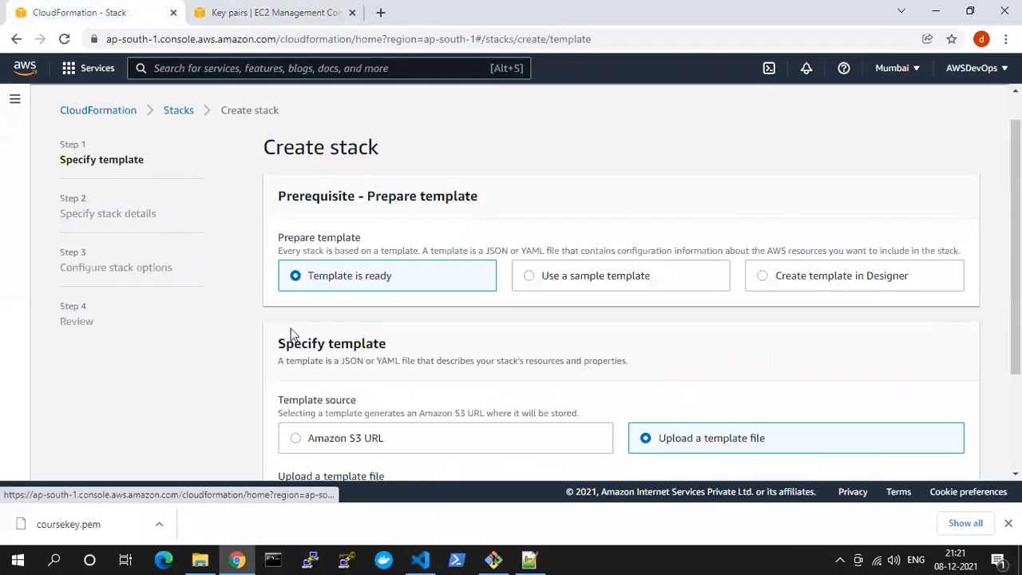
Upload 3. VPC_EC2.yaml from the cf folder as the new stack's template file
scroll(402, 447, down, 2)
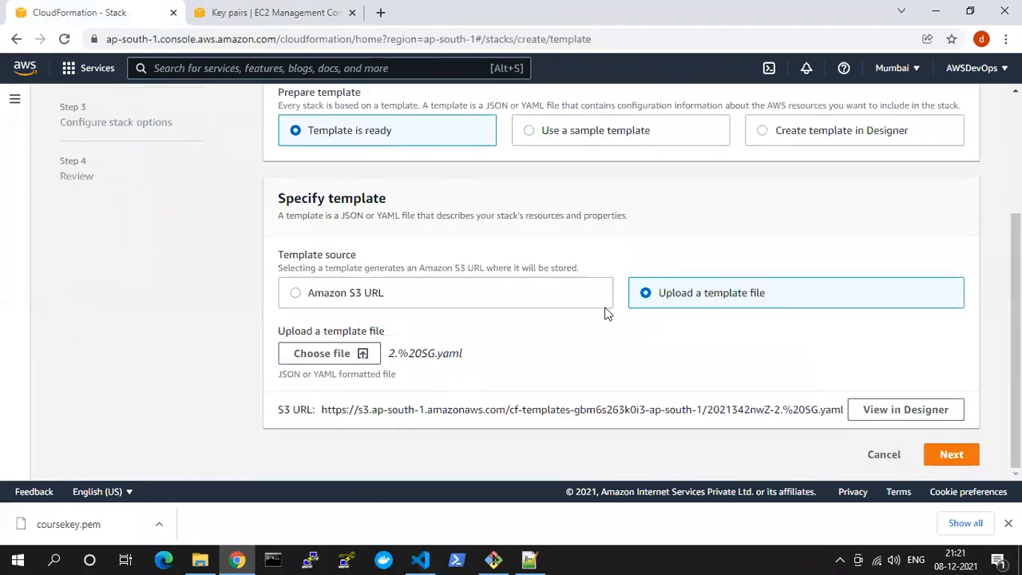
click(340, 353)
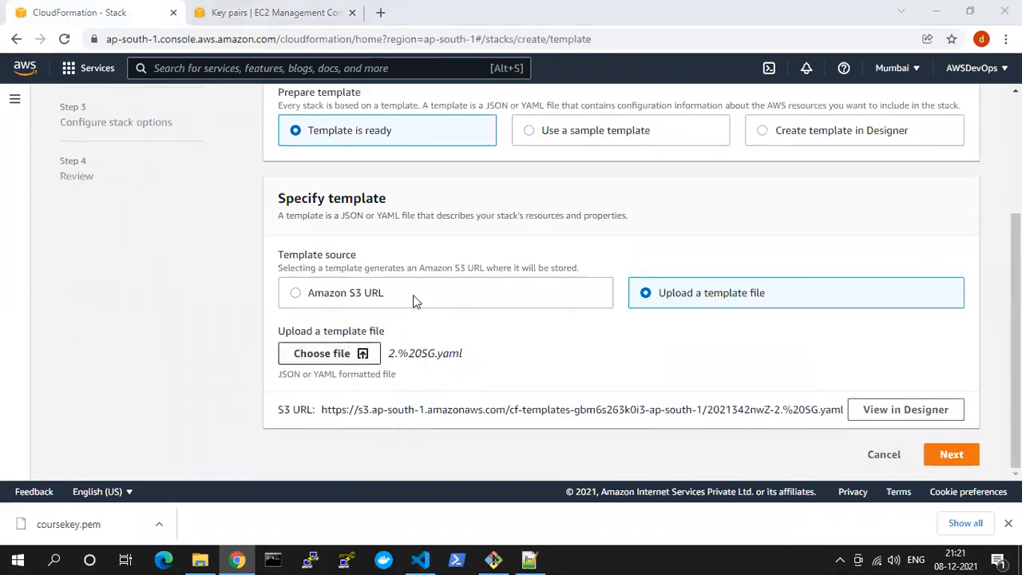
click(200, 141)
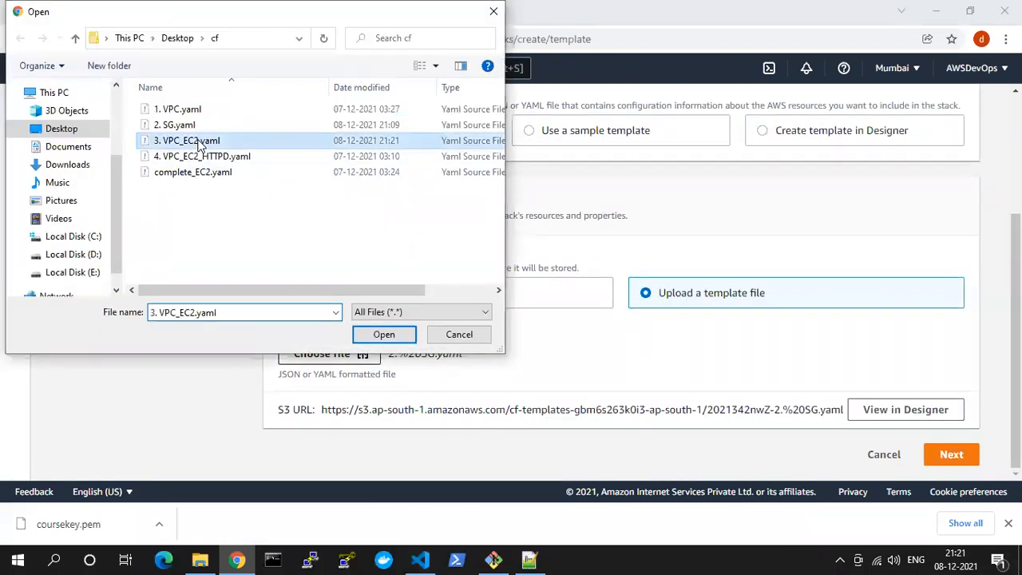
click(380, 332)
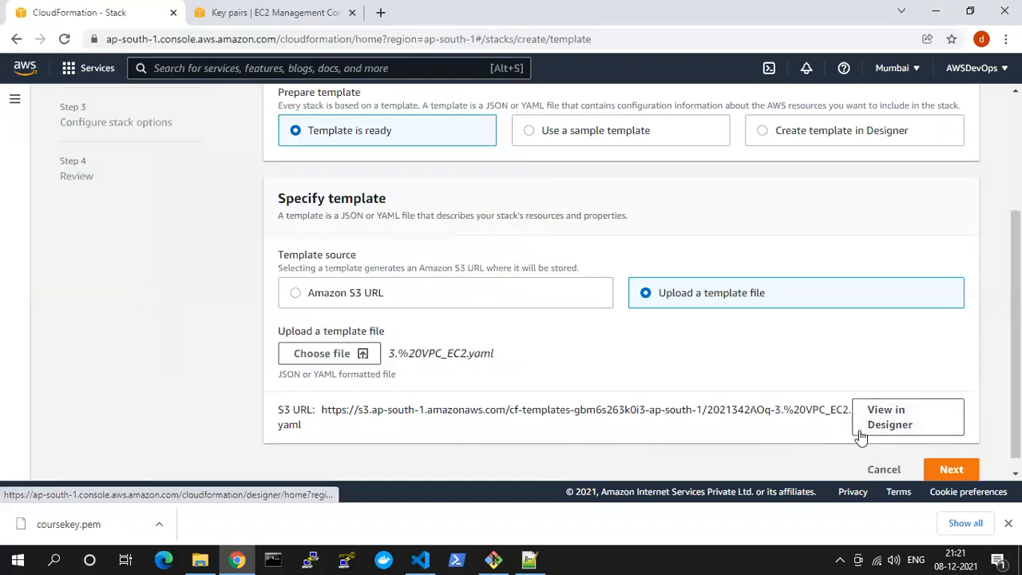
Continue to the stack details and name the stack cf-ec2
click(947, 471)
click(320, 264)
text(cf-ec2)
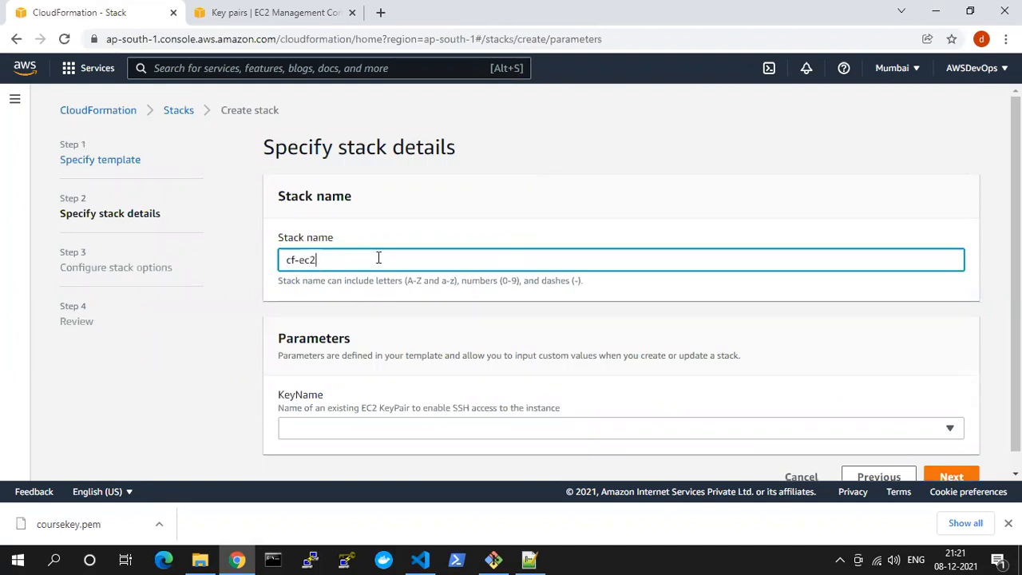
Compare the KeyName parameter with its definition in the 3. VPC_EC2.yaml template and select coursekey as its value
scroll(380, 272, down, 1)
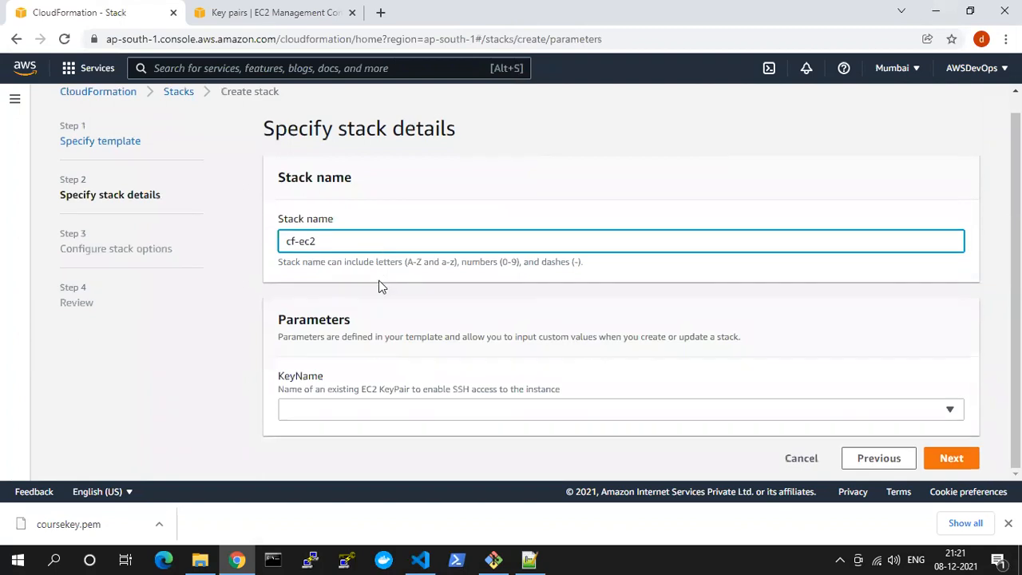
double_click(367, 337)
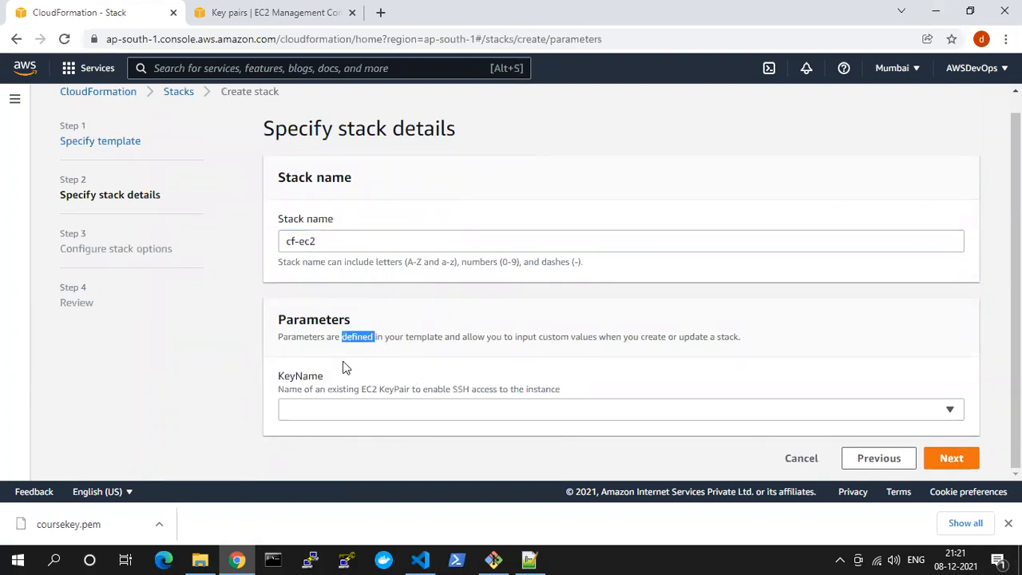
click(420, 559)
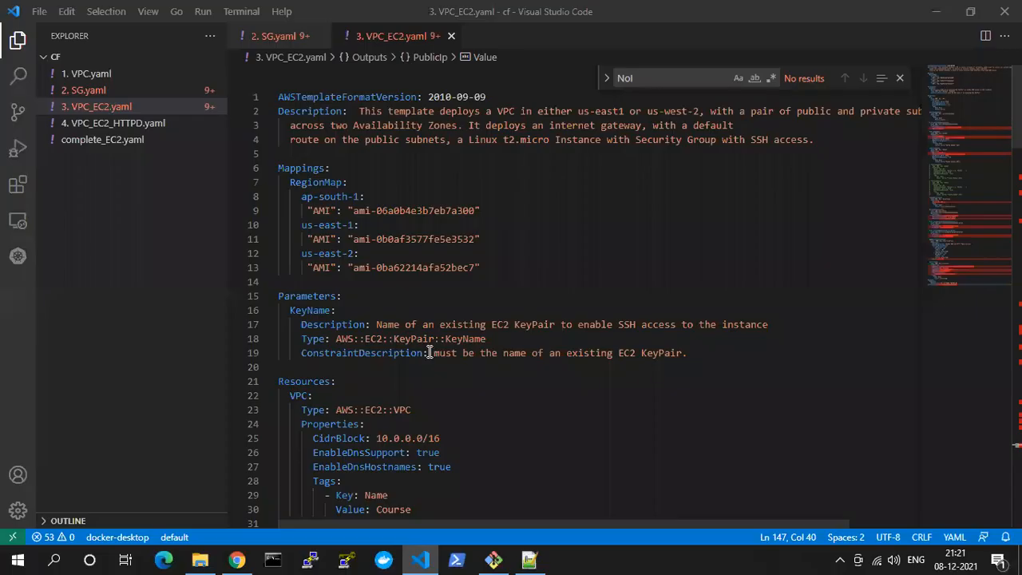
scroll(429, 352, down, 2)
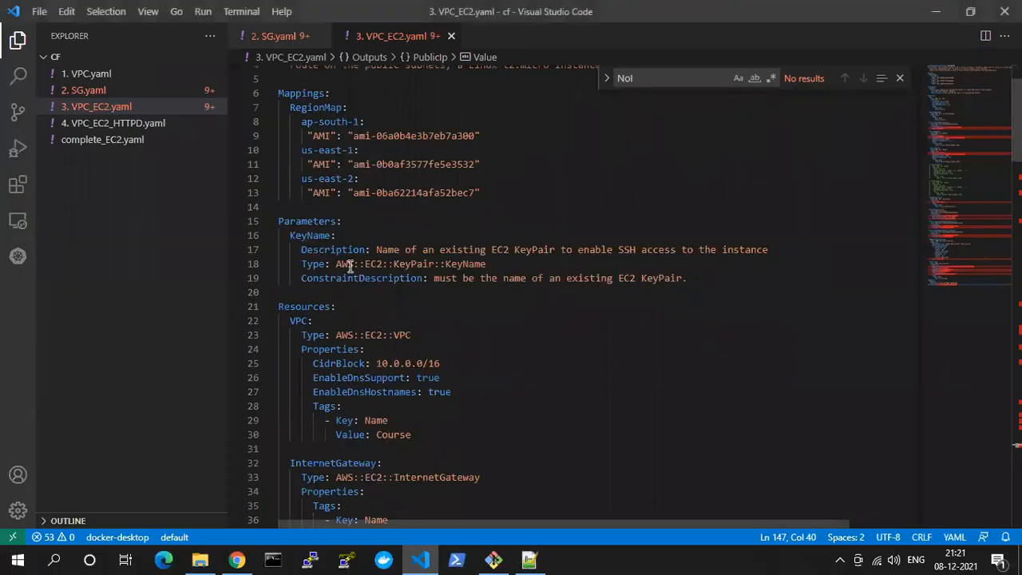
drag(302, 237, 382, 278)
key(alt+Tab)
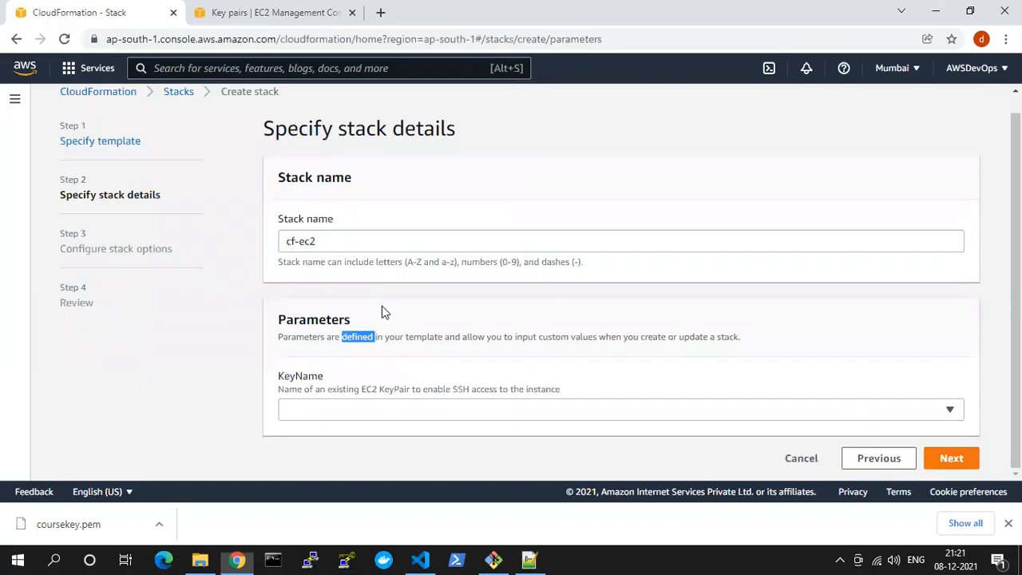
click(356, 413)
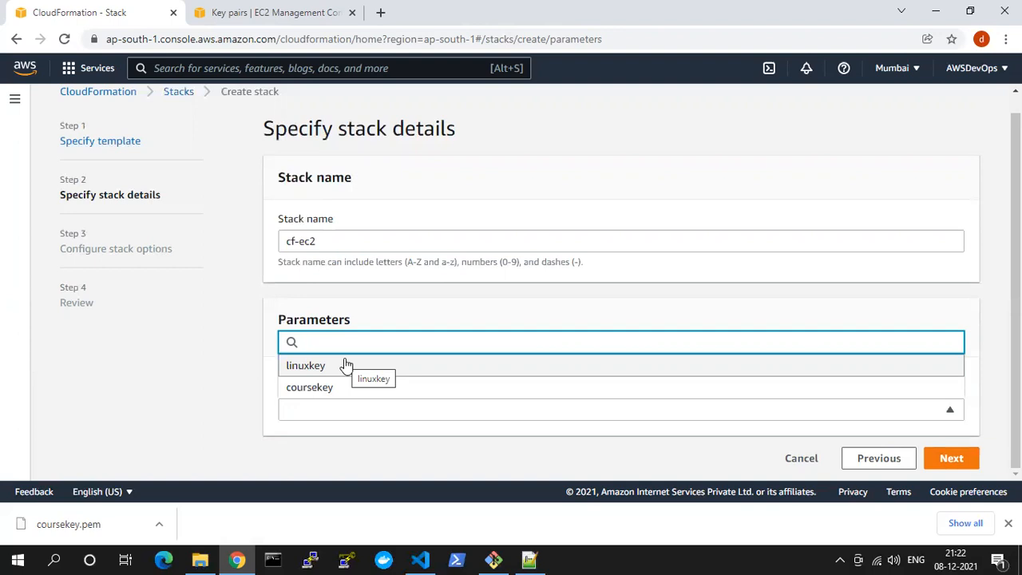
click(320, 387)
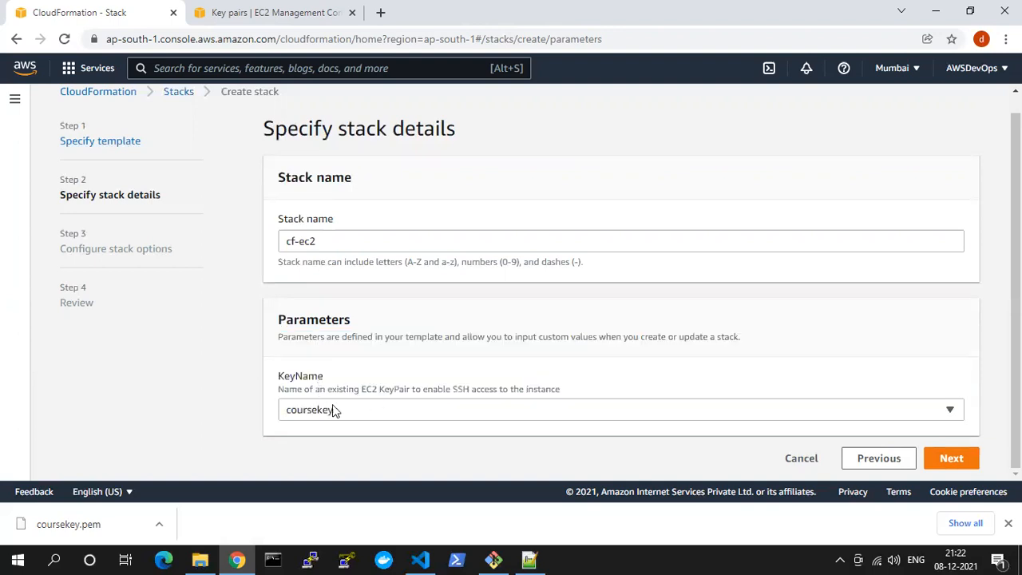
Continue to the stack options, add a tag with key Name and value Course, and proceed to the review
click(939, 458)
click(326, 264)
text(Name)
key(Tab)
text(Course)
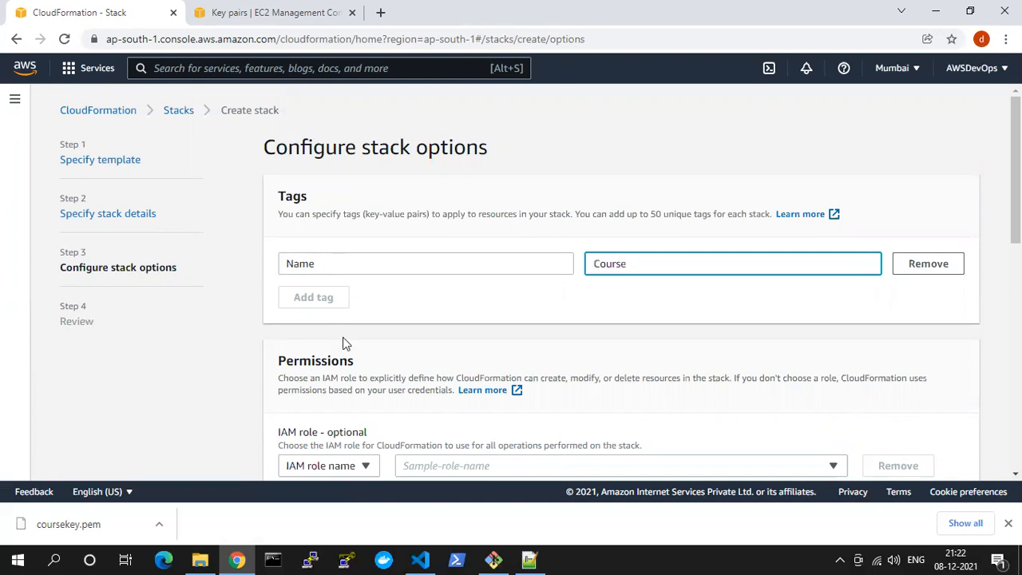
scroll(463, 335, down, 10)
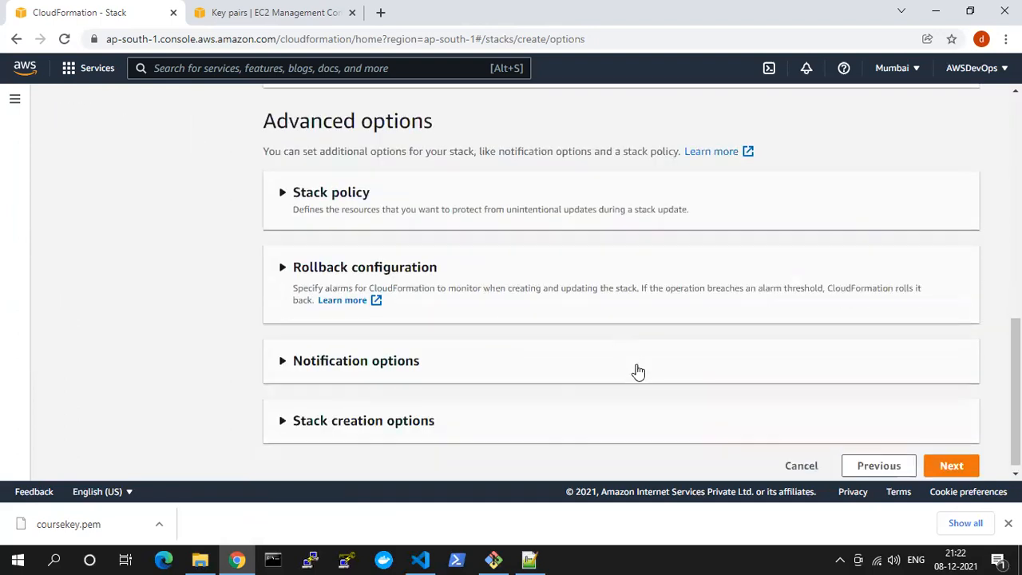
click(970, 463)
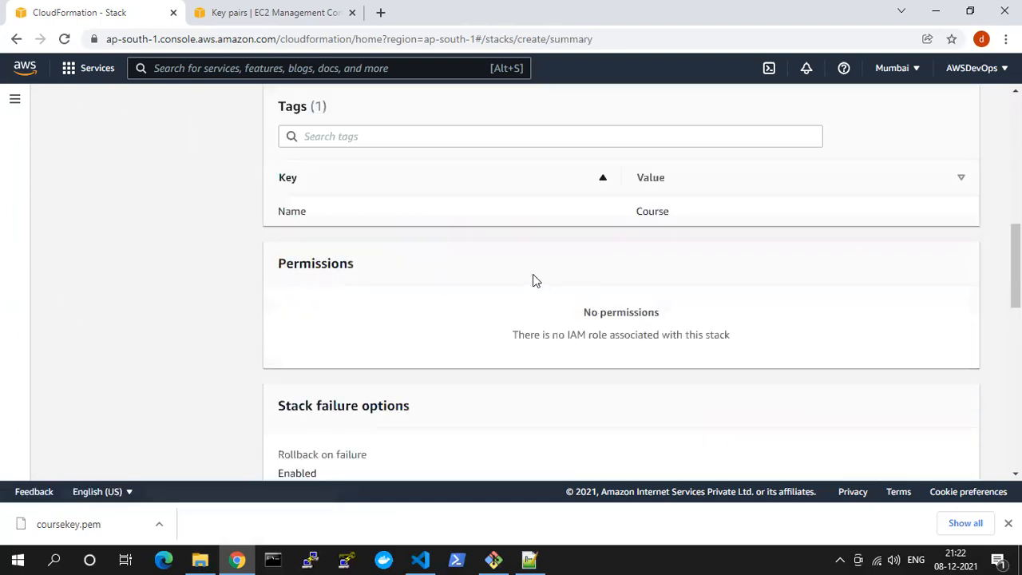
Review the summary of the cf-ec2 stack's parameters, tags and options, and create the stack
scroll(532, 279, down, 10)
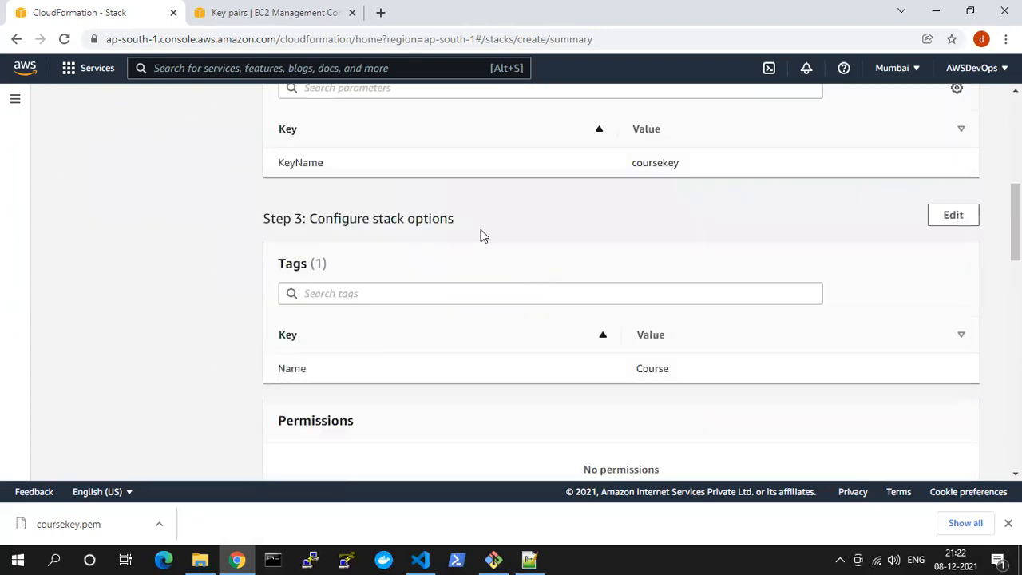
scroll(411, 283, down, 6)
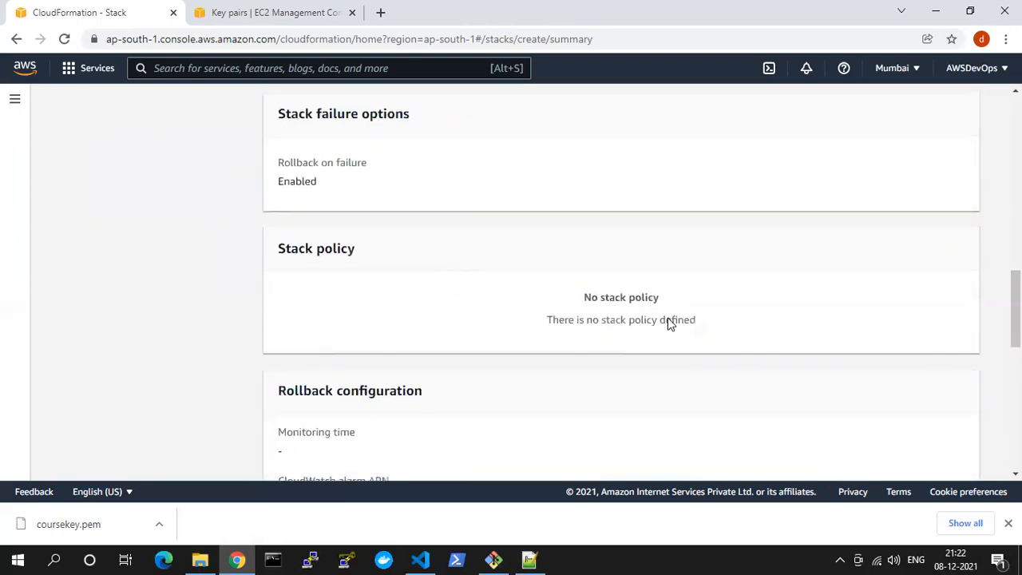
scroll(892, 442, down, 8)
click(339, 399)
click(929, 456)
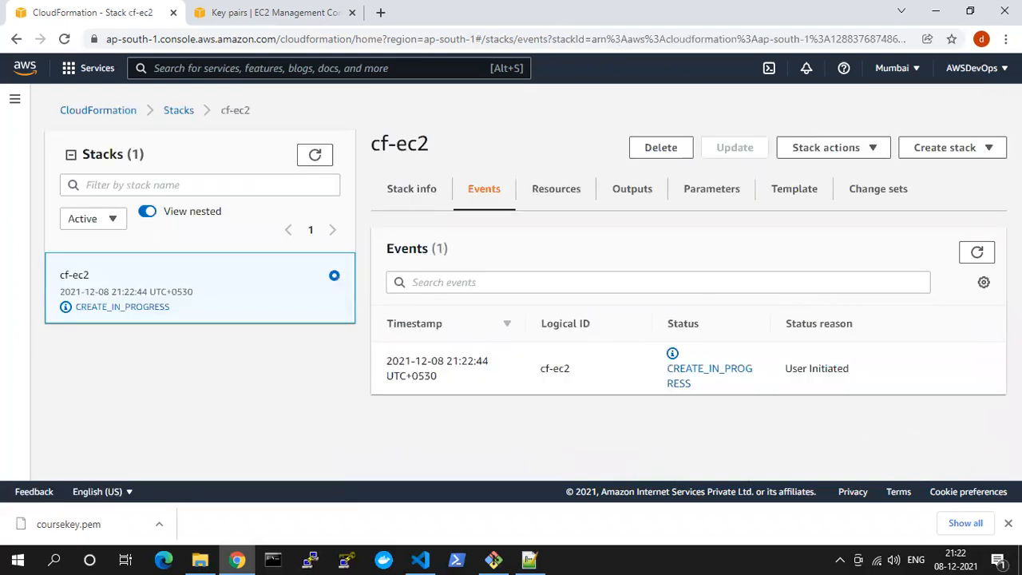
Refresh the cf-ec2 stack's event list to check the first resource creation events
click(976, 254)
click(976, 254)
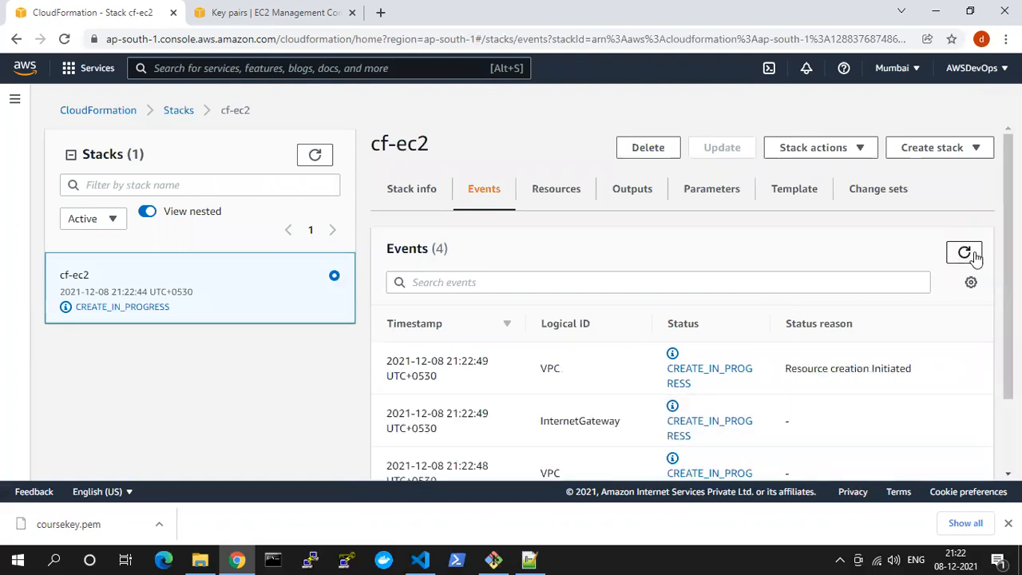
click(954, 258)
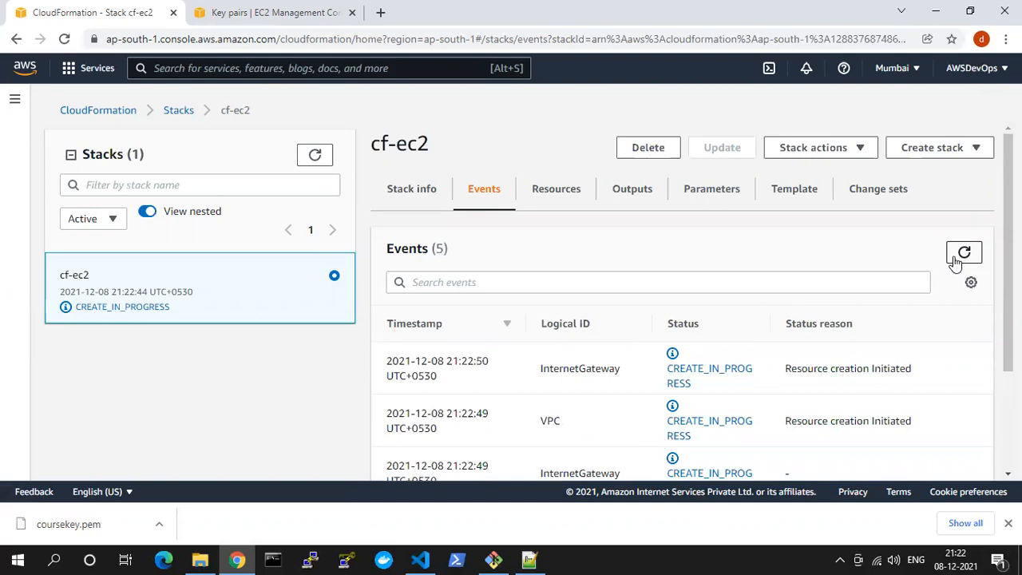
click(236, 559)
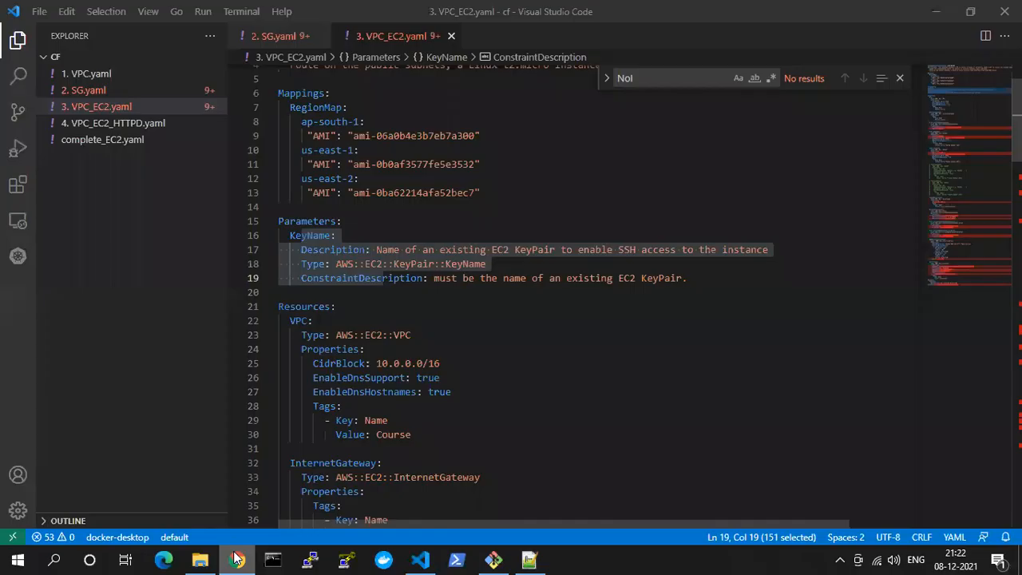
click(237, 559)
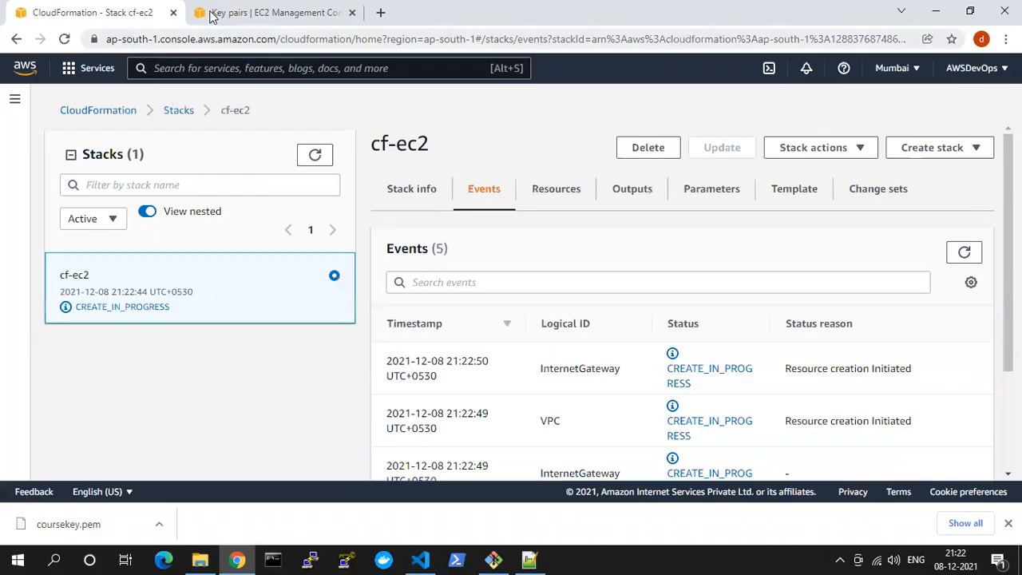
Open the EC2 Instances list, turn off the New EC2 Experience and dismiss the notification about the console replacement
click(212, 14)
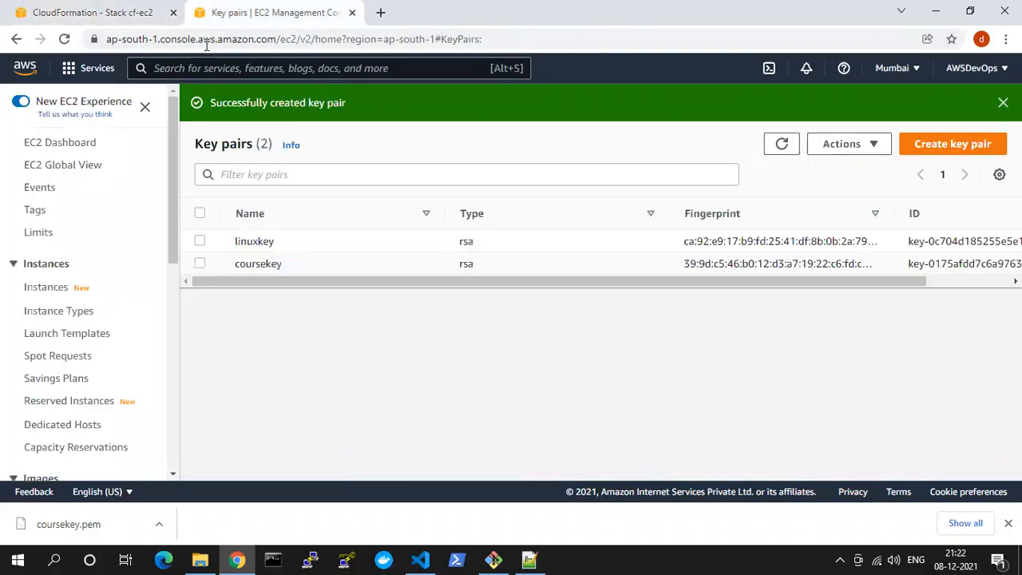
click(52, 288)
click(528, 105)
double_click(531, 105)
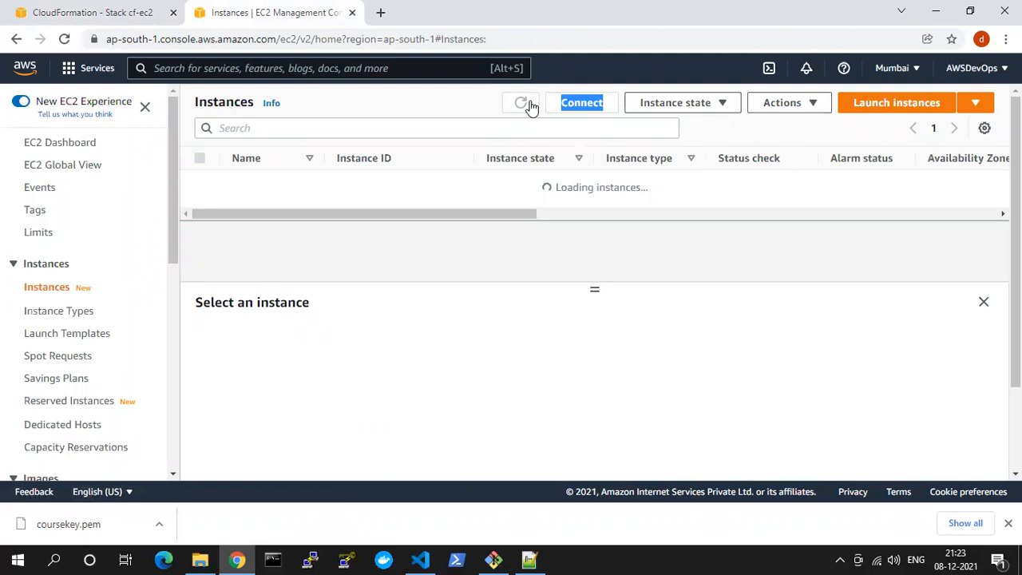
click(24, 102)
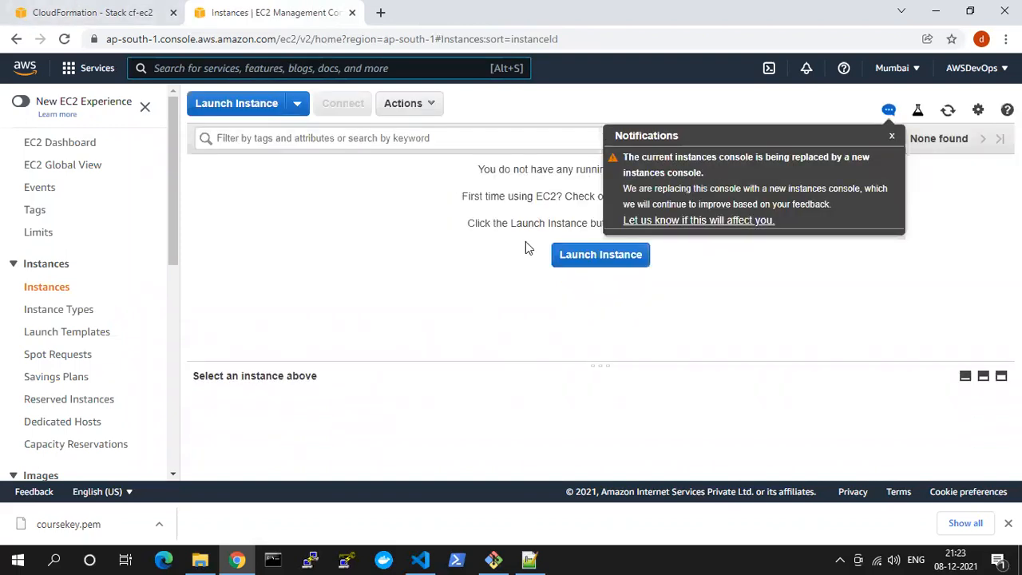
click(896, 137)
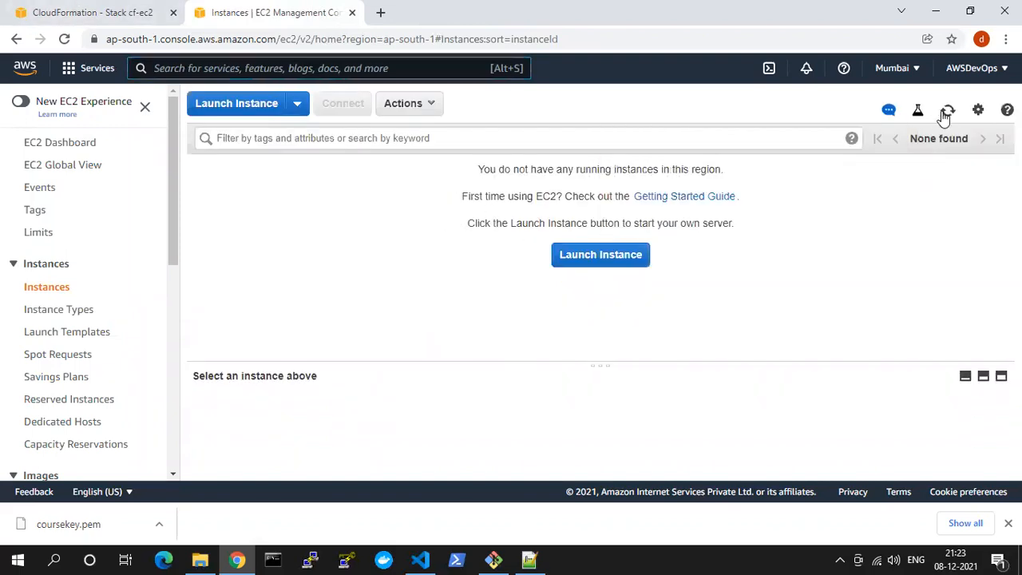
Return to the cf-ec2 stack and refresh its events repeatedly to follow the creation of its routes, subnet associations and EC2 instance
click(62, 8)
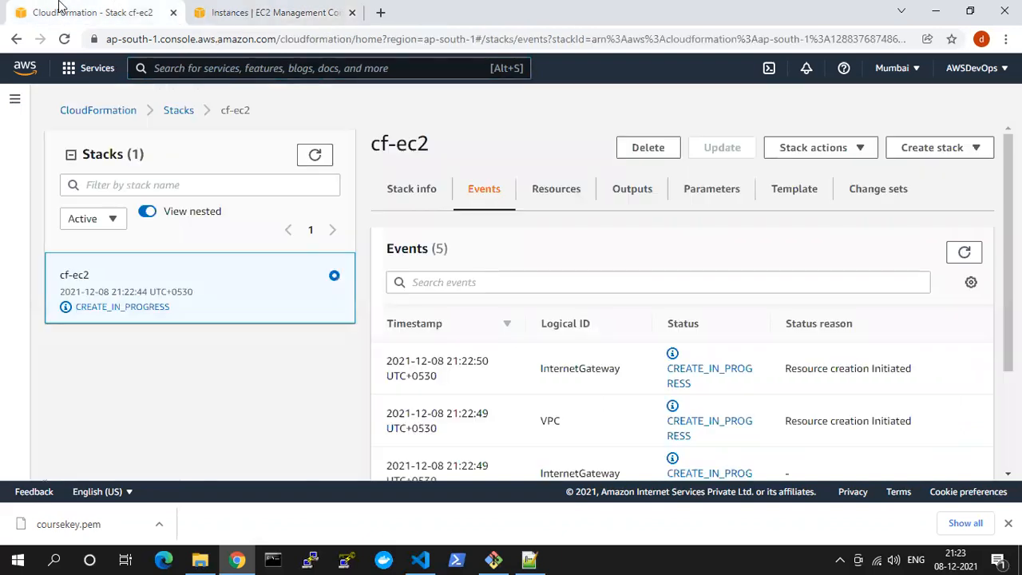
click(964, 253)
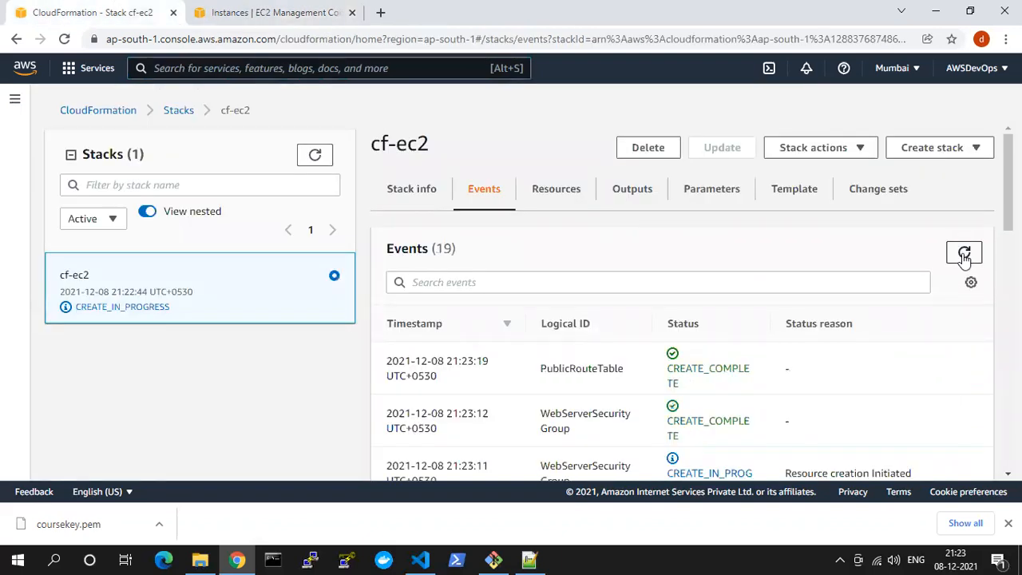
click(964, 253)
click(964, 252)
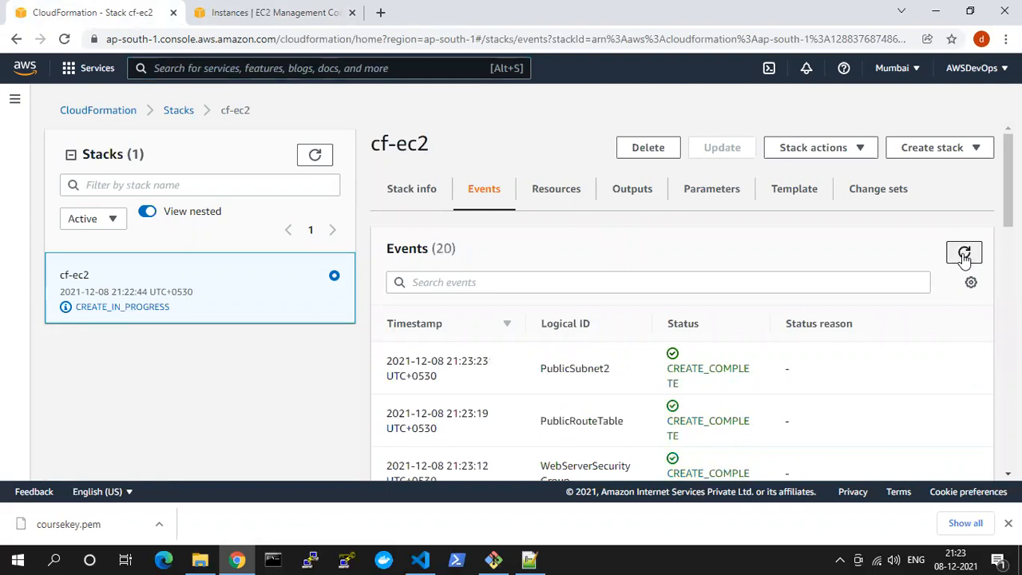
click(964, 253)
click(964, 253)
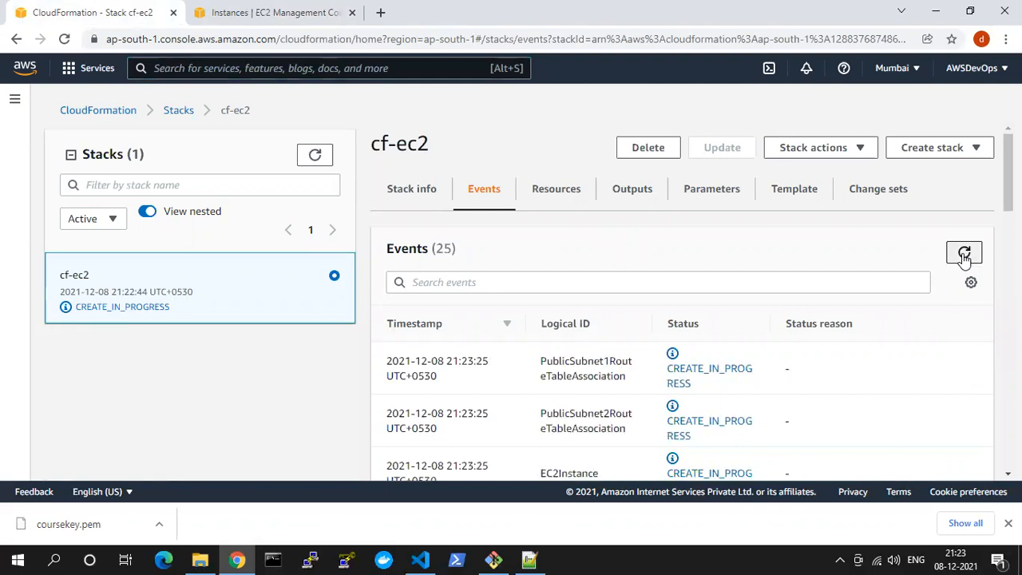
click(964, 254)
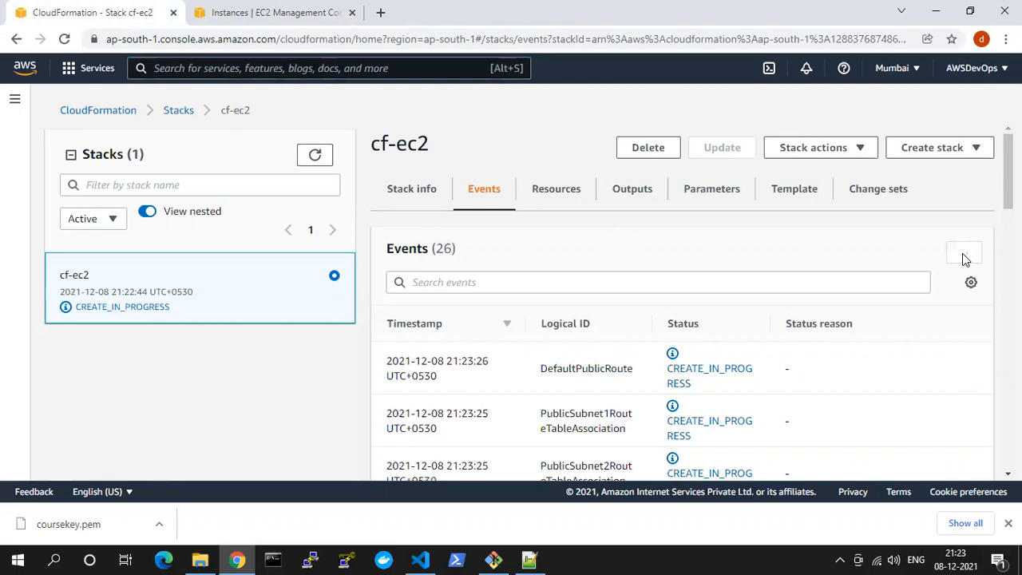
click(965, 255)
click(964, 256)
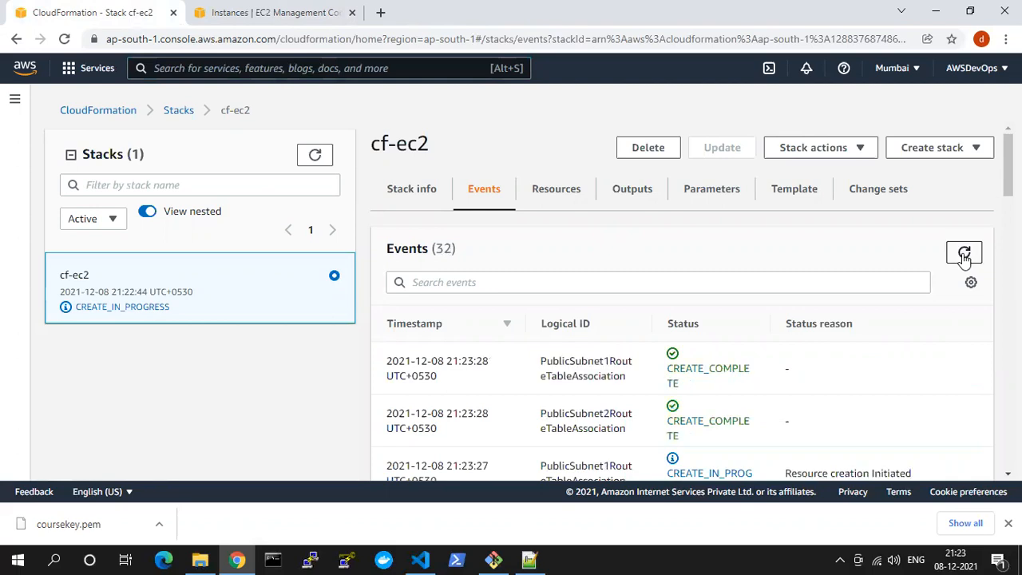
click(964, 254)
click(964, 253)
click(964, 254)
click(964, 254)
scroll(878, 336, down, 3)
scroll(878, 320, up, 3)
click(965, 254)
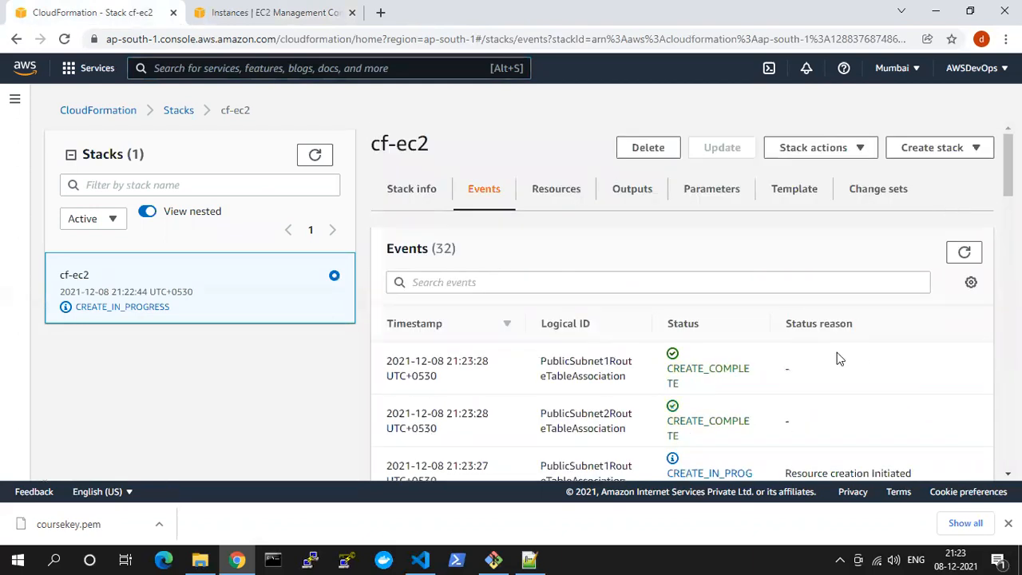
click(963, 257)
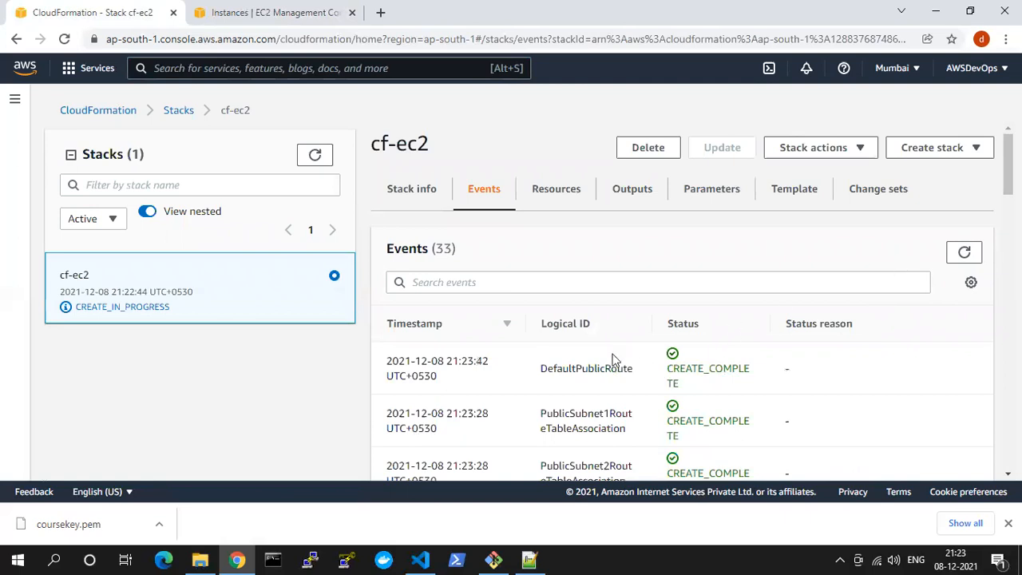
drag(572, 367, 631, 369)
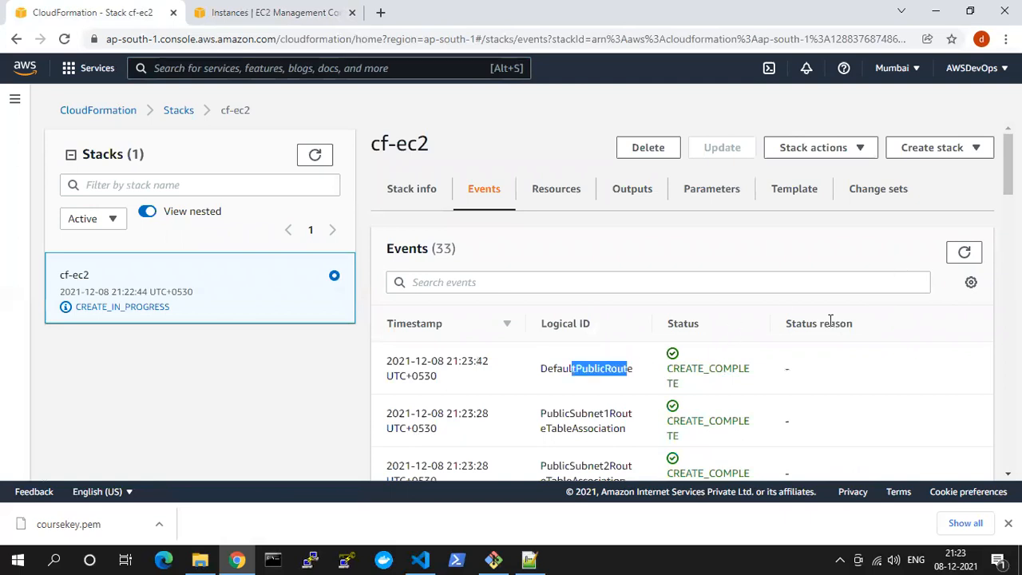
click(966, 253)
click(967, 252)
click(966, 253)
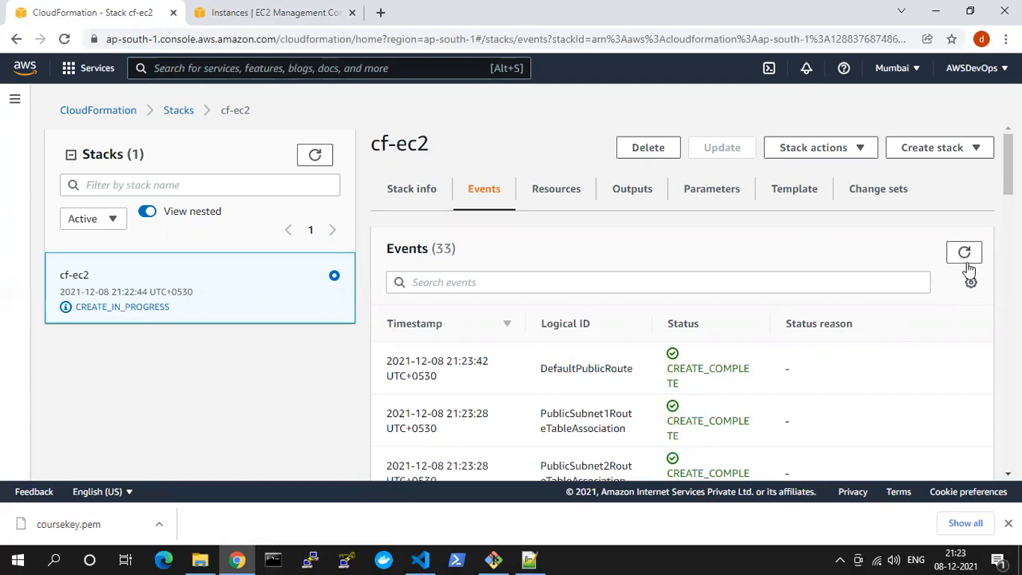
click(967, 254)
click(963, 260)
click(964, 262)
scroll(941, 275, down, 2)
scroll(929, 312, up, 2)
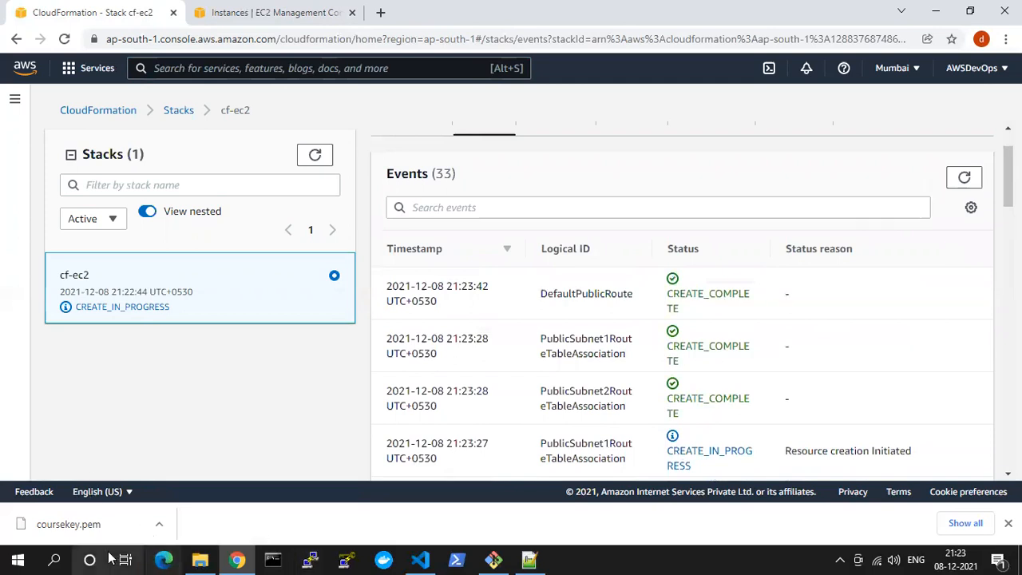
In PuTTY Key Generator, load the private key coursekey.pem from the Downloads folder, listing all file types
click(342, 560)
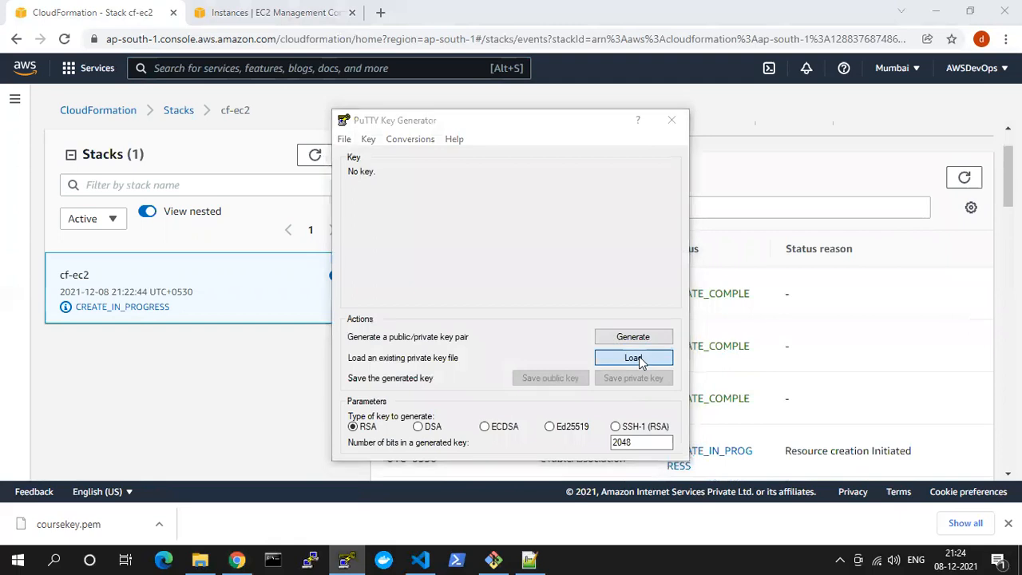
click(639, 356)
click(391, 313)
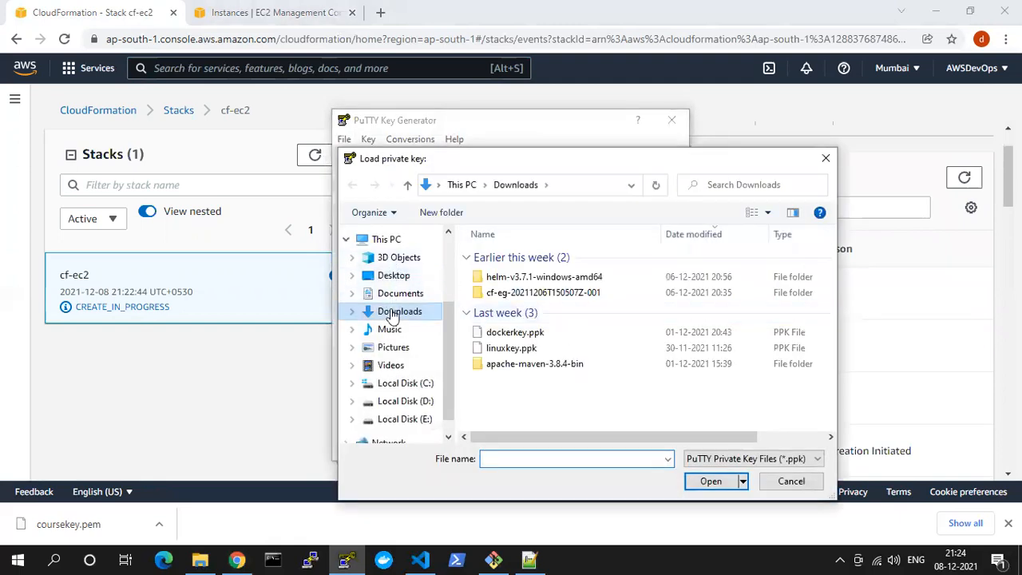
click(741, 460)
click(719, 486)
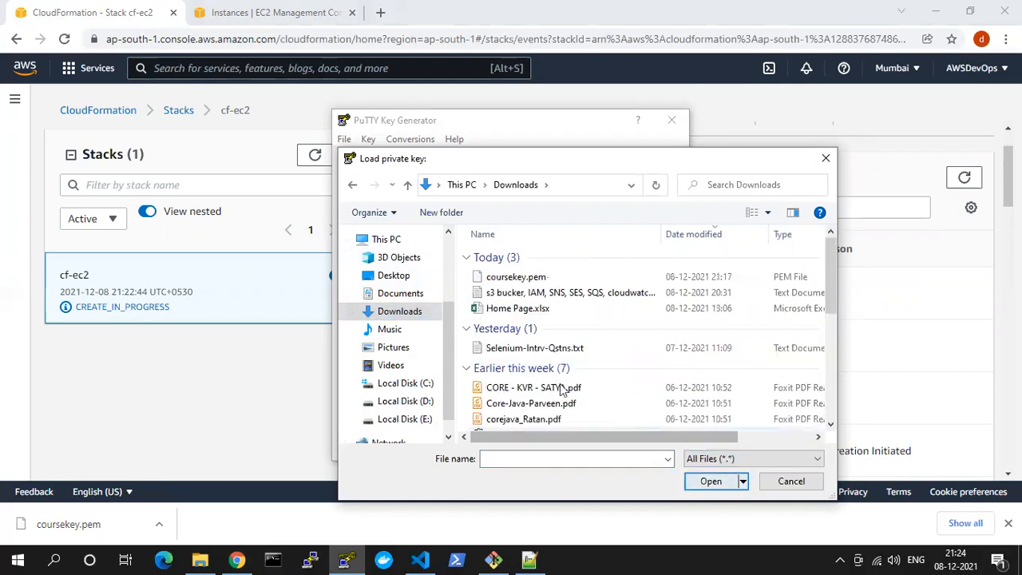
click(530, 280)
click(708, 482)
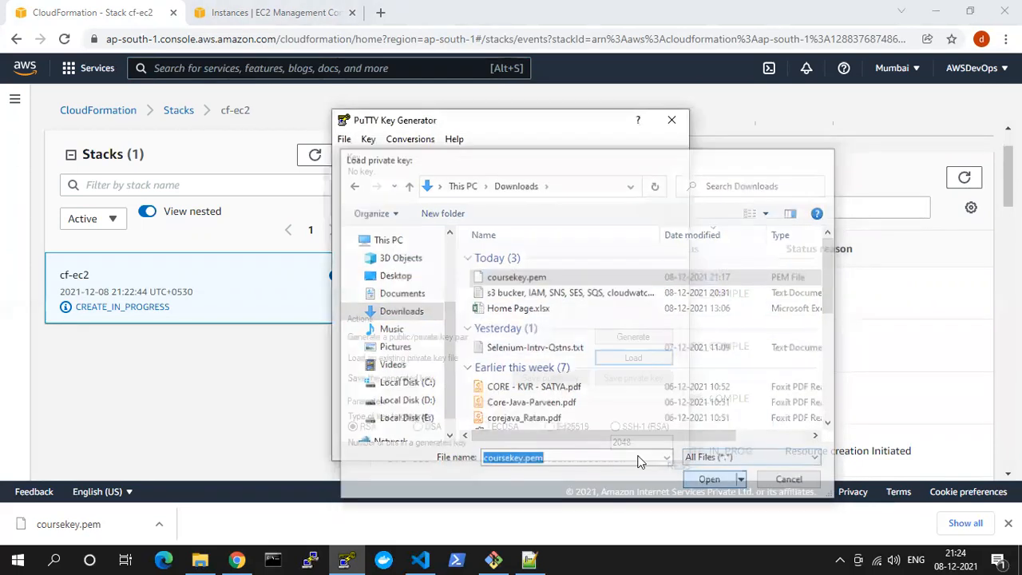
click(599, 346)
Save the loaded key without a passphrase as a PuTTY private key named coursekey in Downloads, and close the key generator
click(633, 378)
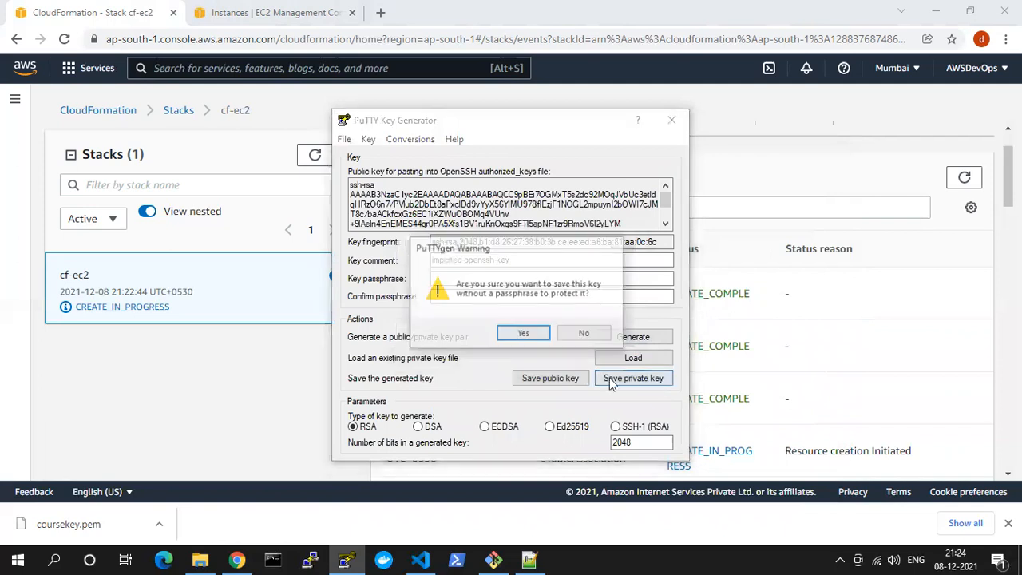
click(524, 336)
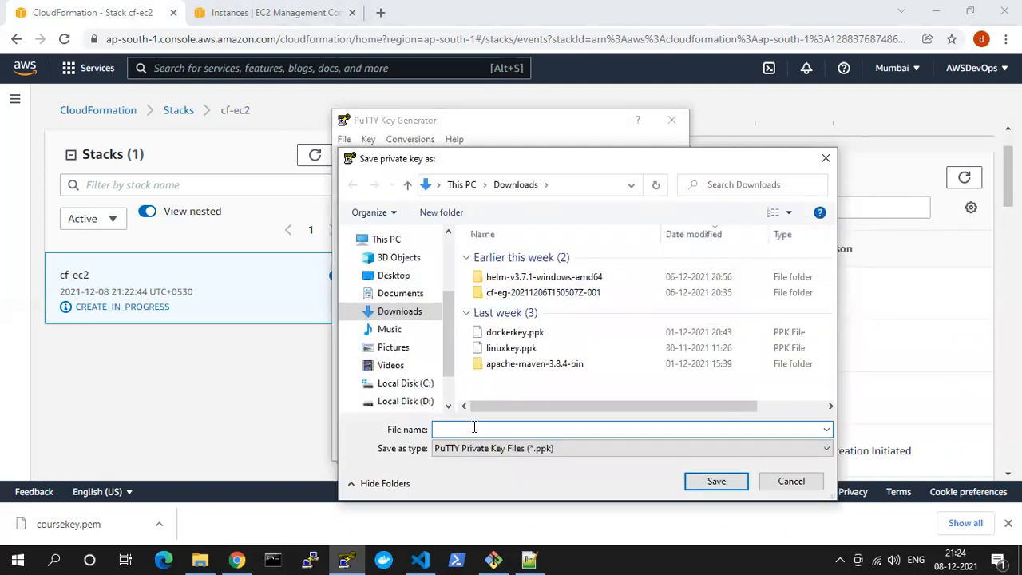
text(cour)
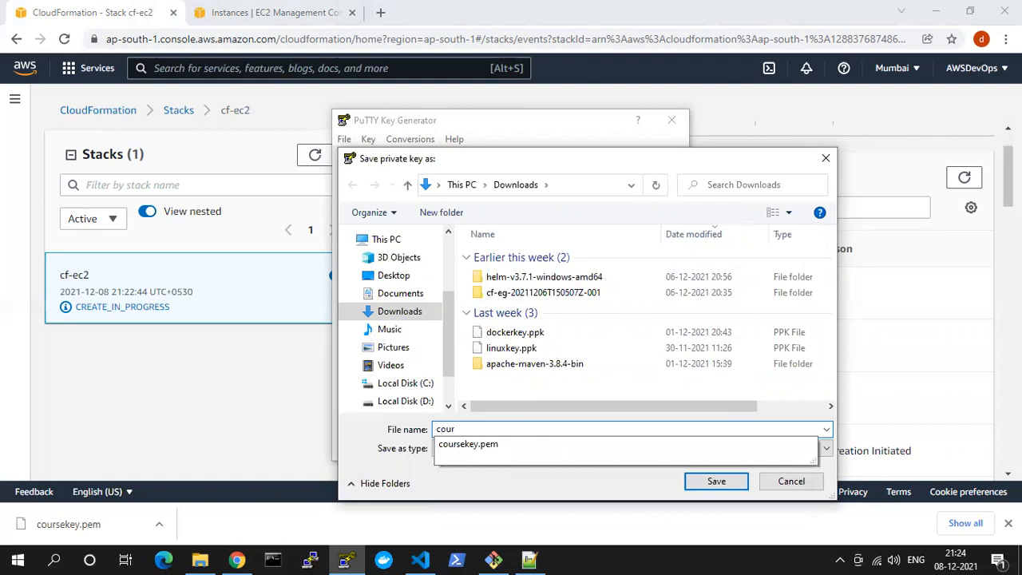
key(Down)
key(BackSpace)
key(Return)
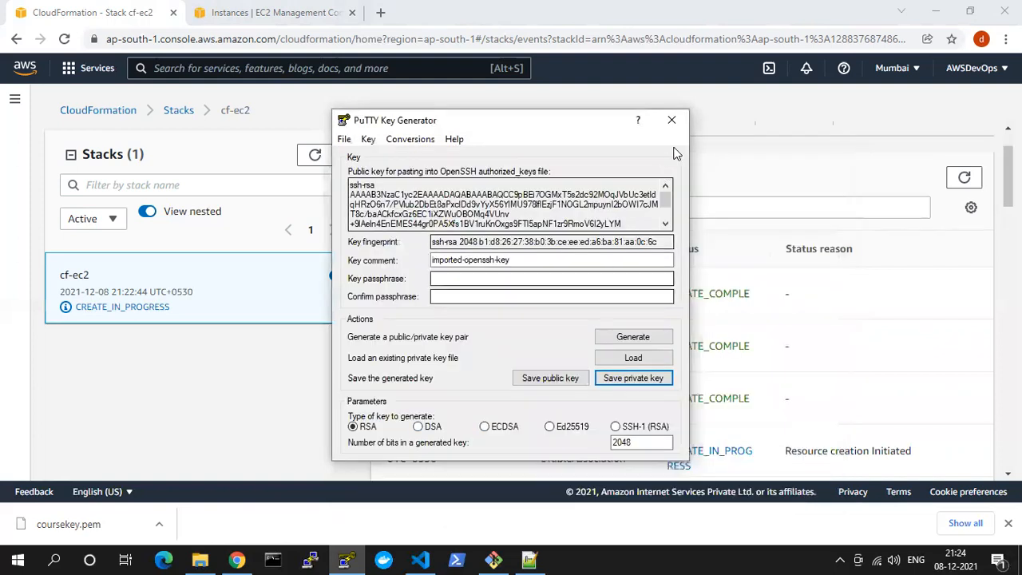
click(677, 119)
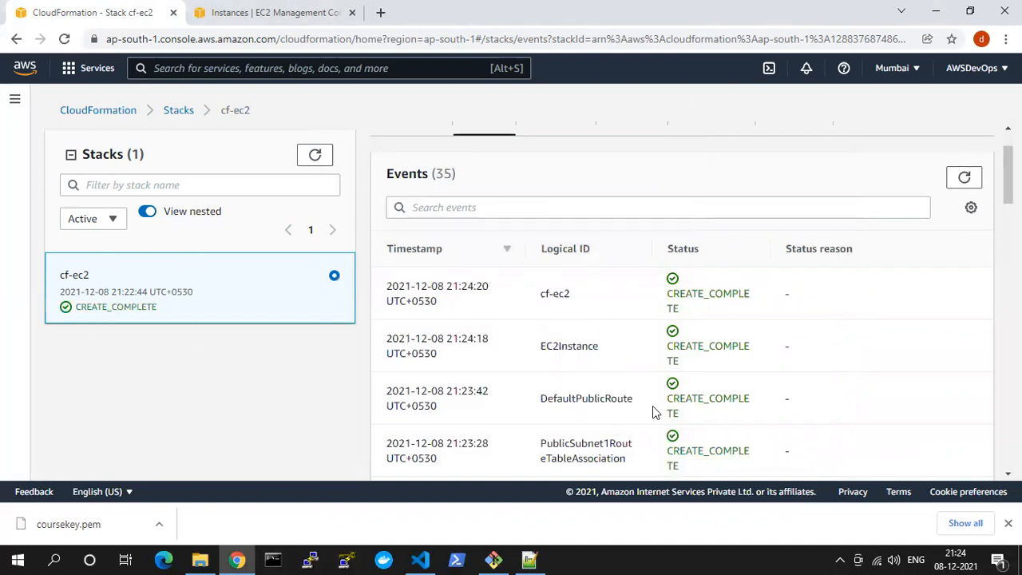
Check the EC2Instance creation event of the cf-ec2 stack and refresh the EC2 Instances list to find the new instance
double_click(592, 345)
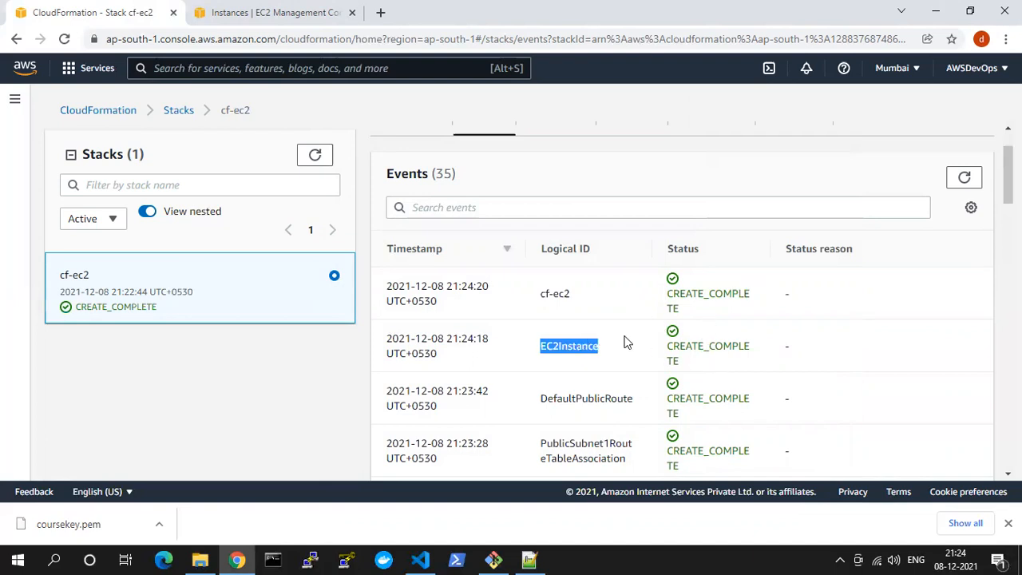
click(232, 10)
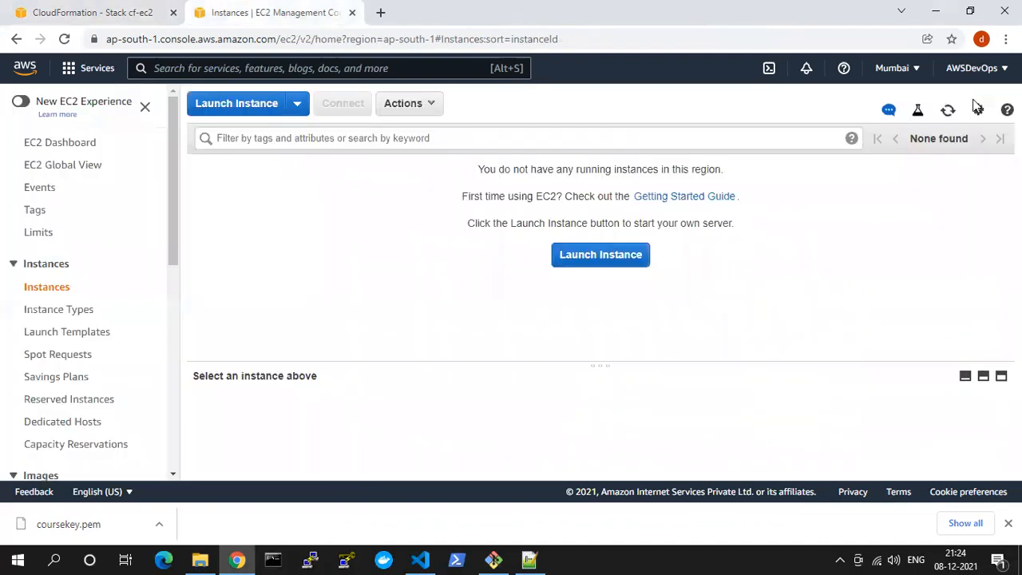
click(948, 109)
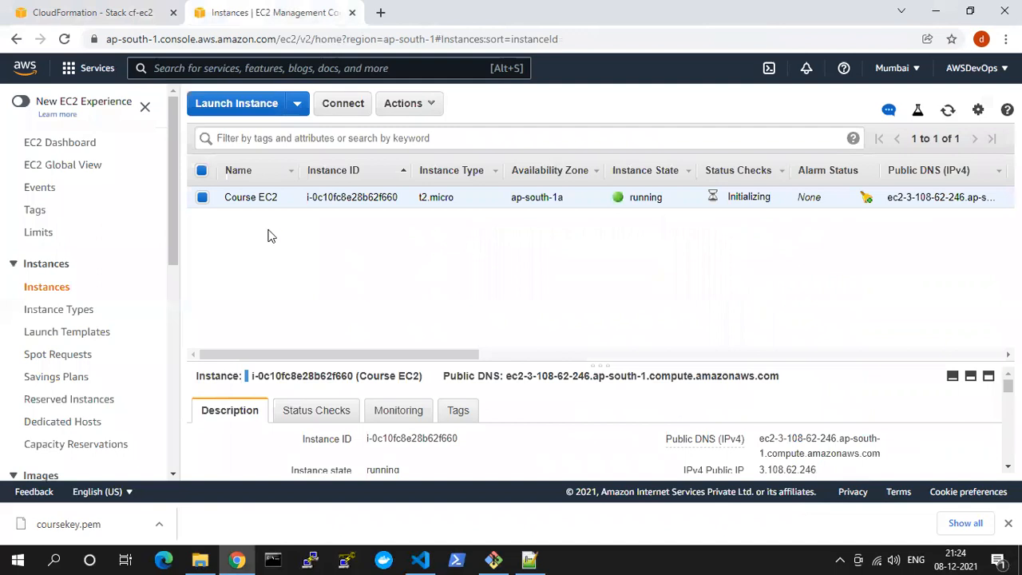
mouse_move(227, 203)
click(948, 109)
Examine the Course EC2 instance's list columns and full description, including its public IP, security group, VPC, subnet and key pair
scroll(88, 395, down, 3)
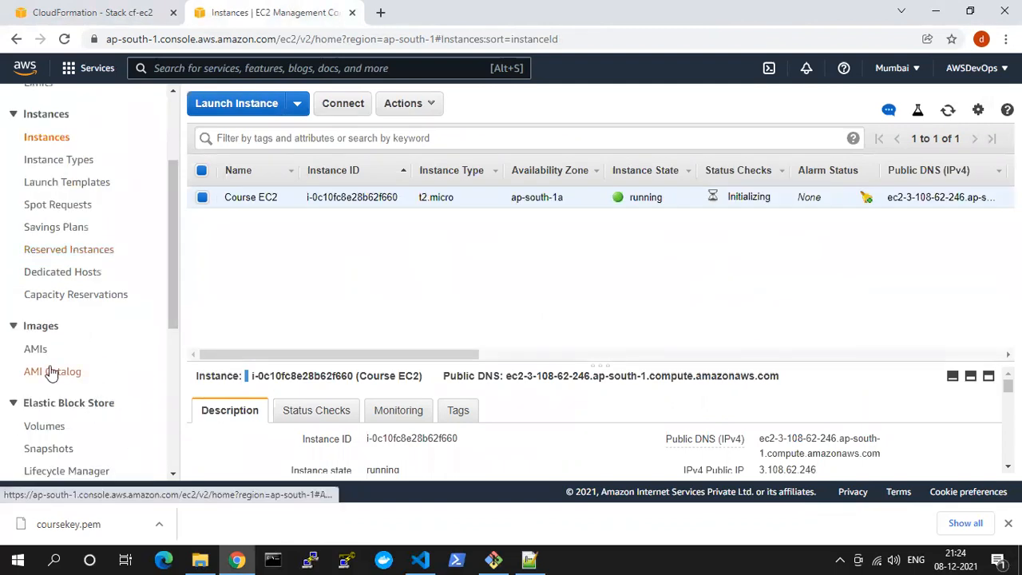
drag(372, 354, 570, 344)
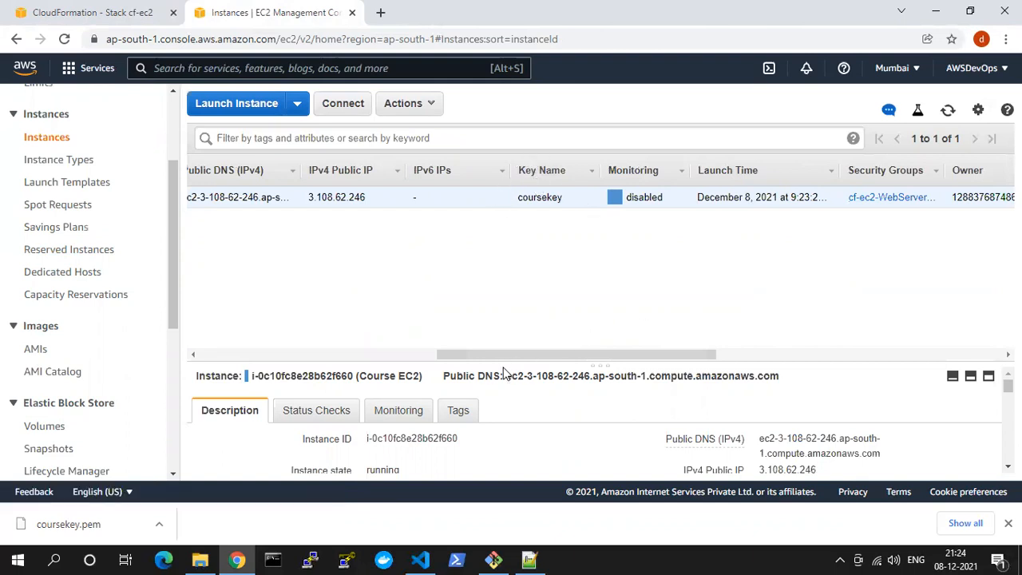
drag(507, 353, 232, 352)
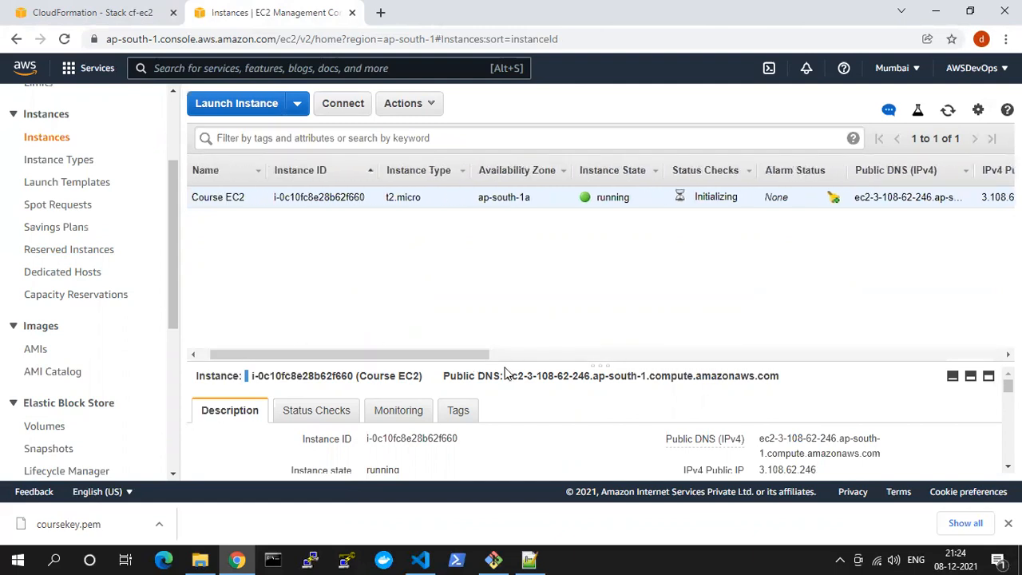
drag(509, 367, 498, 231)
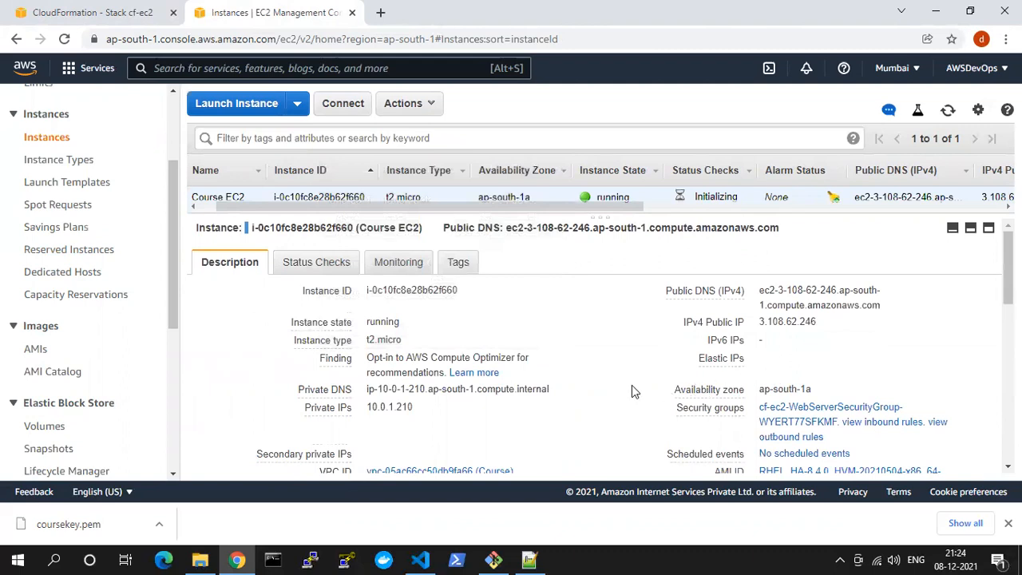
scroll(623, 389, down, 3)
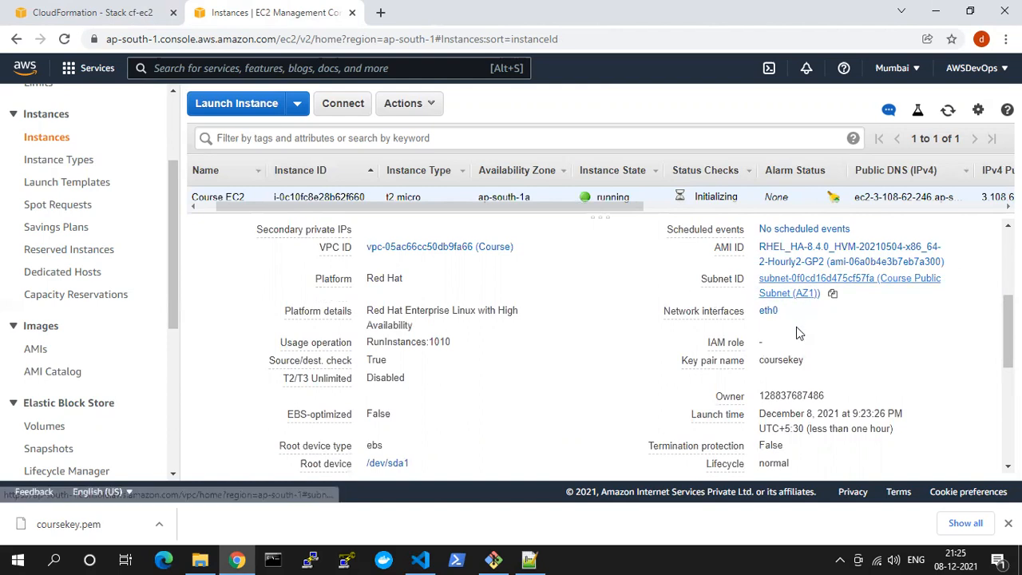
scroll(799, 349, down, 5)
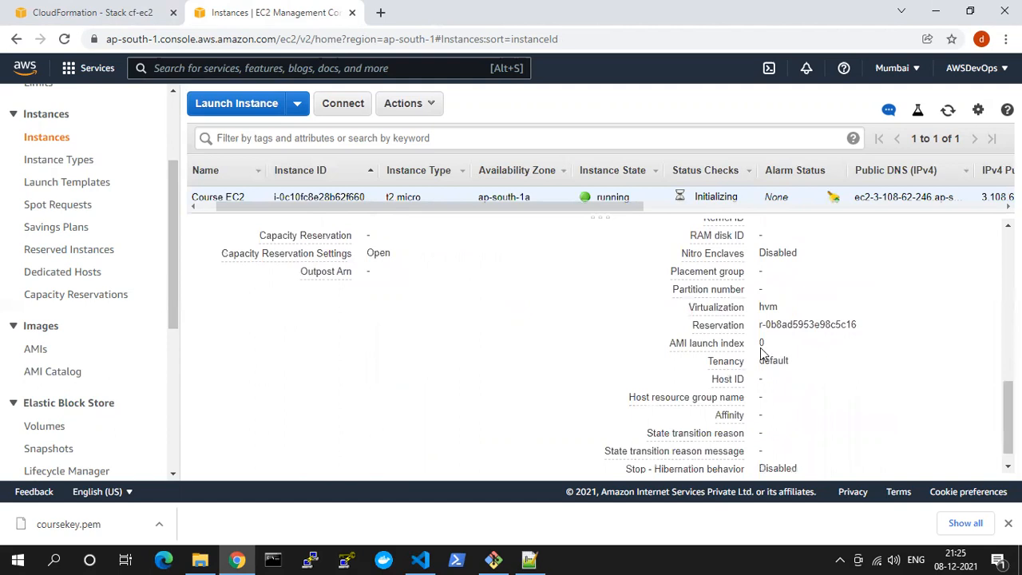
scroll(559, 348, up, 3)
scroll(539, 305, up, 4)
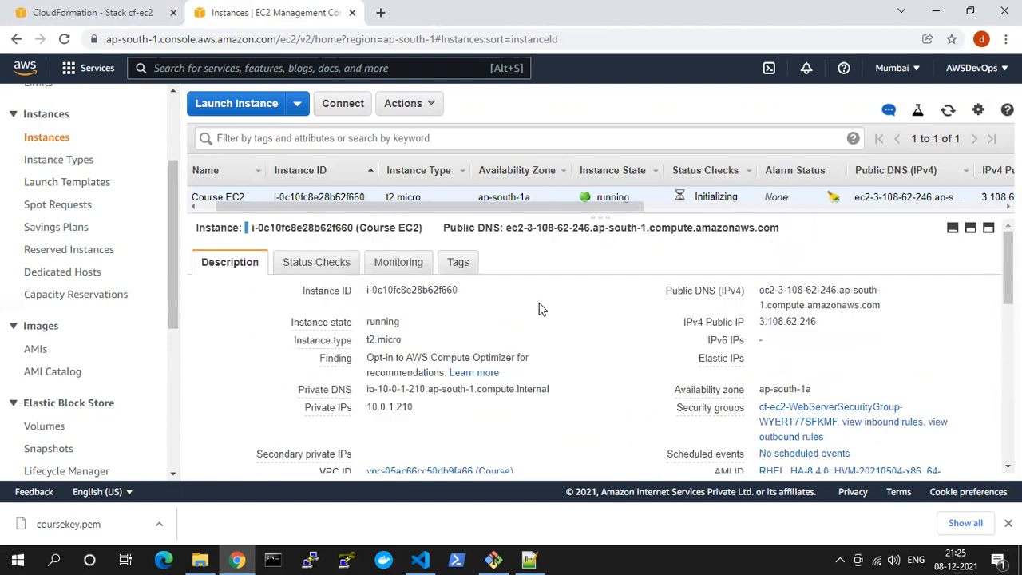
drag(564, 216, 564, 253)
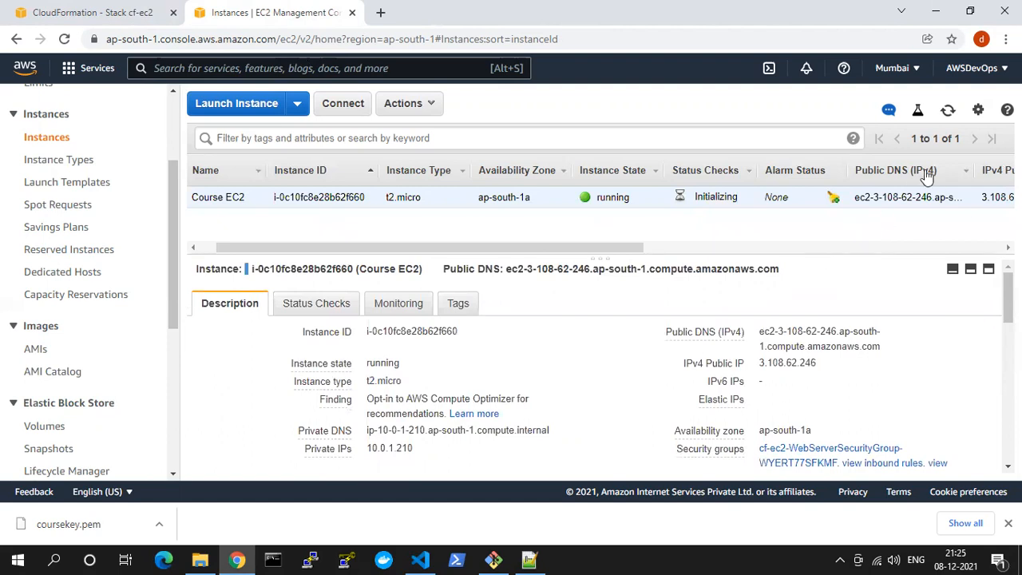
Refresh the instance's status, copy its IPv4 public IP and enter 3.108.62.246 as the host name of a new PuTTY session
click(948, 109)
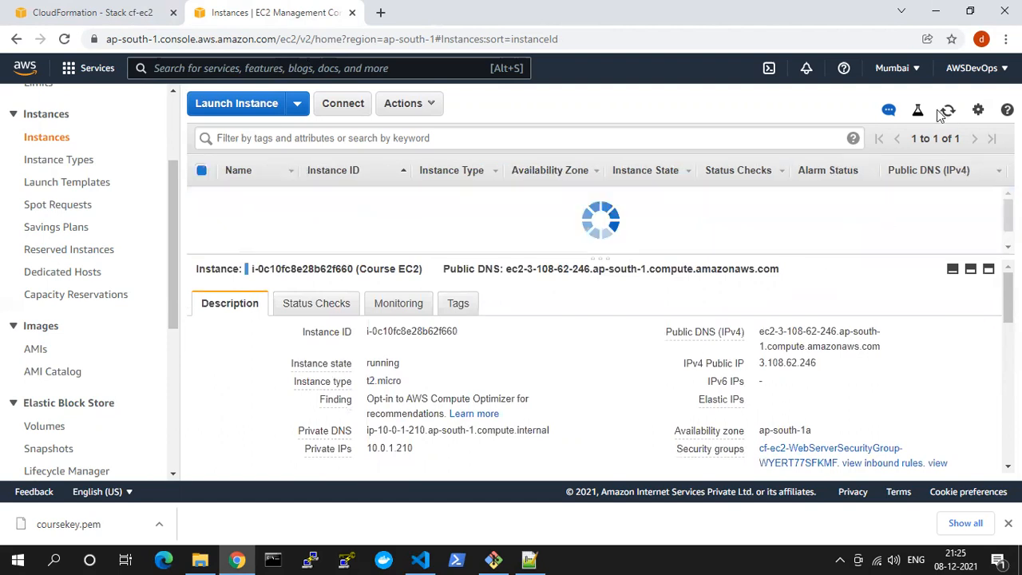
click(828, 363)
click(310, 559)
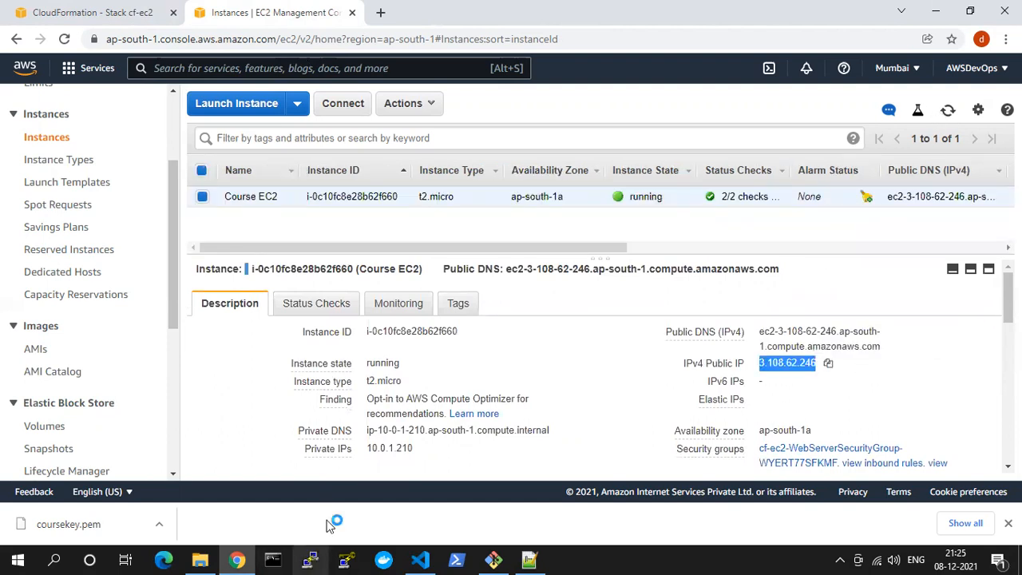
click(505, 302)
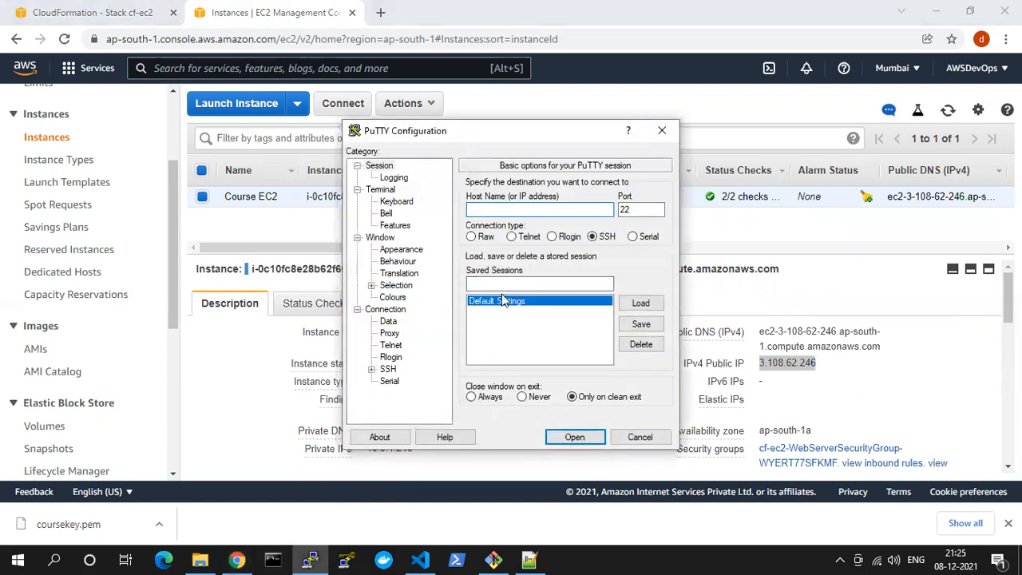
click(493, 210)
key(ctrl+v)
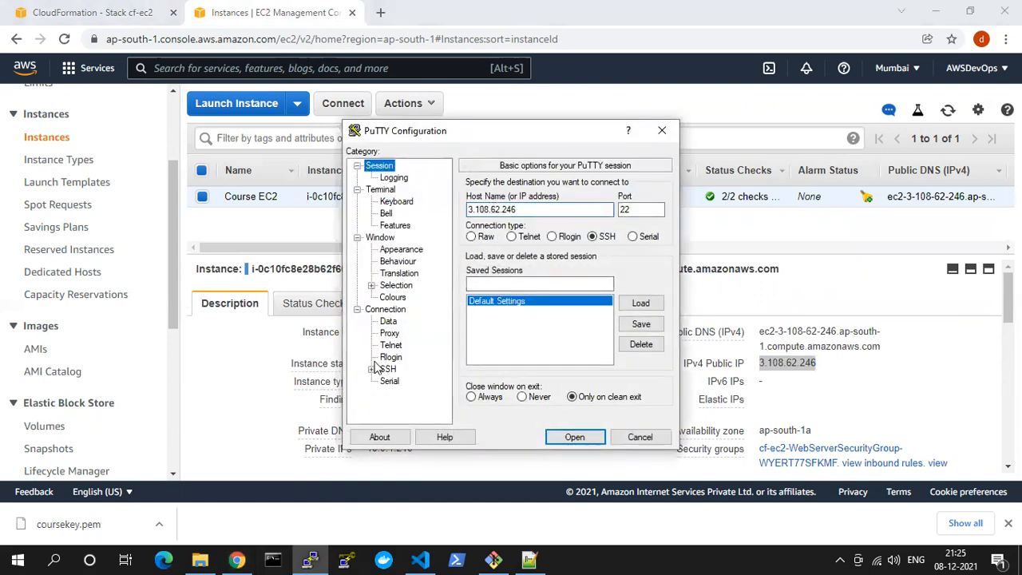
Select the converted coursekey file as the private key for the session's SSH authentication
double_click(388, 369)
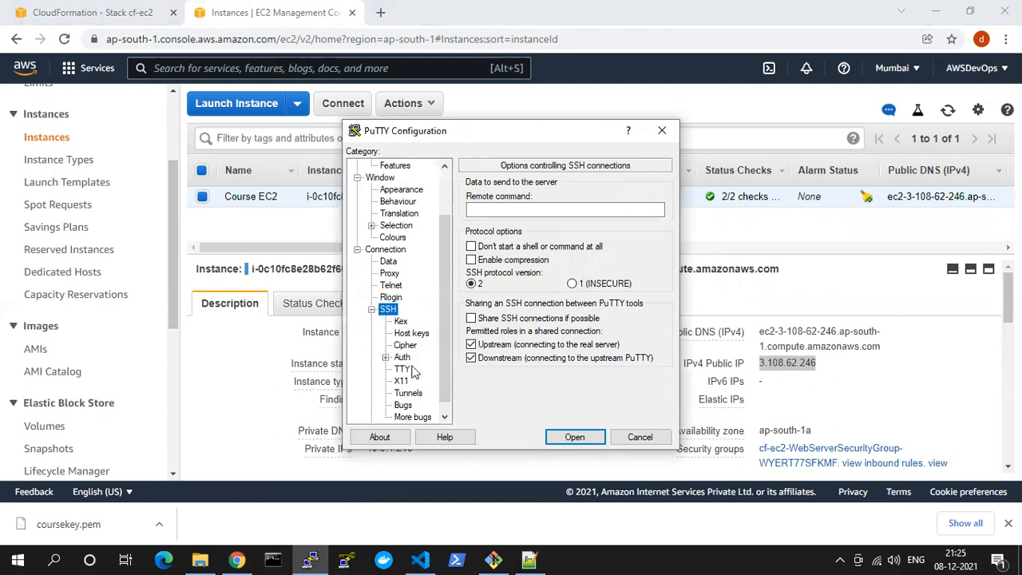
click(403, 357)
click(641, 336)
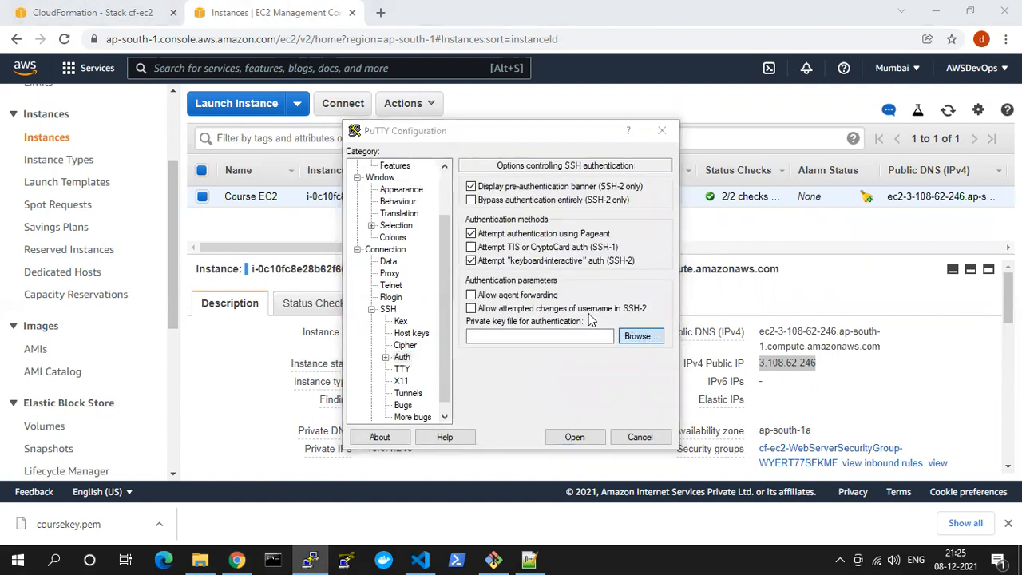
double_click(527, 273)
Open the SSH session to the instance, accept its host key and log in as ec2-user
click(573, 430)
click(436, 379)
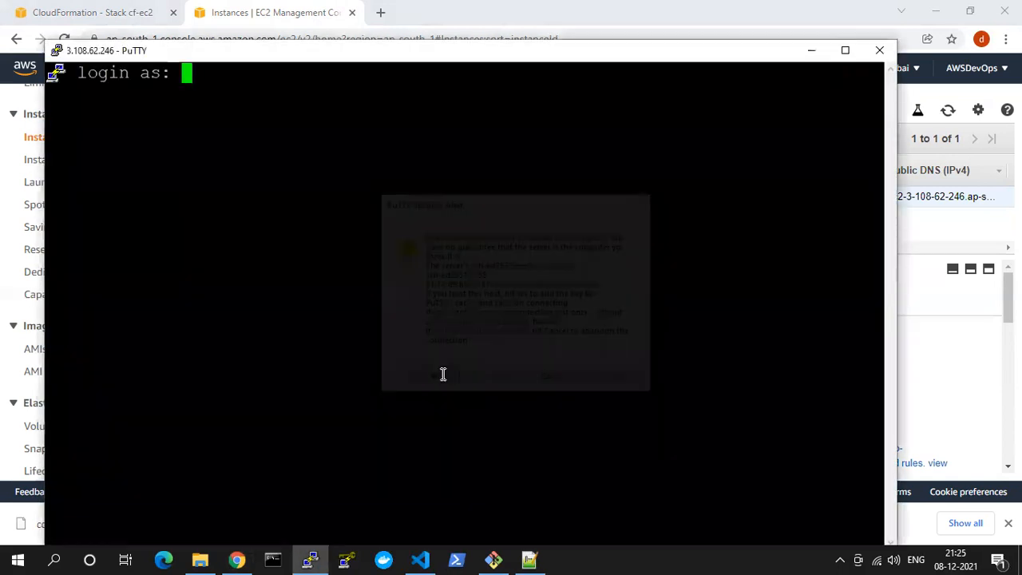
text(ec2-user)
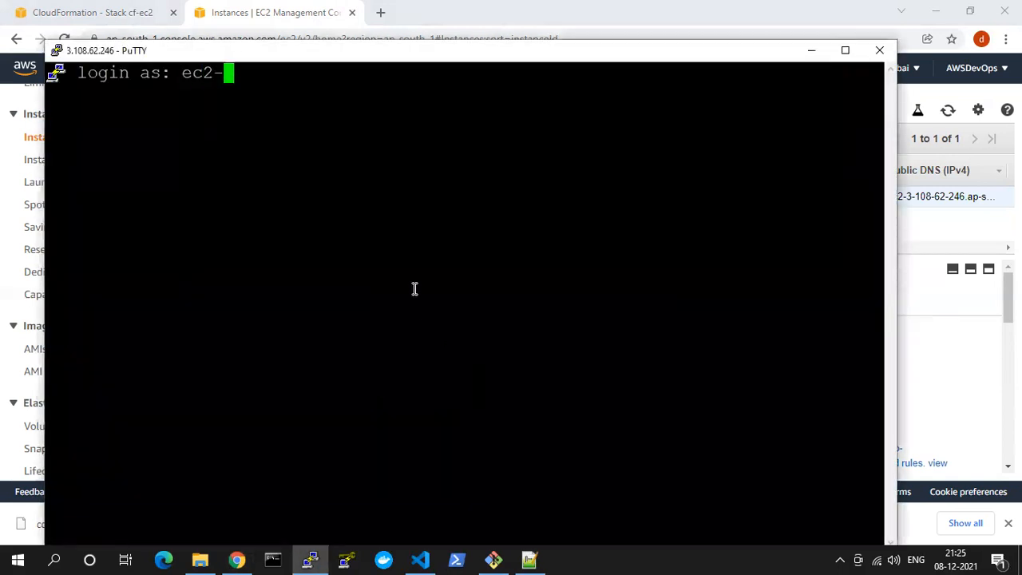
key(Return)
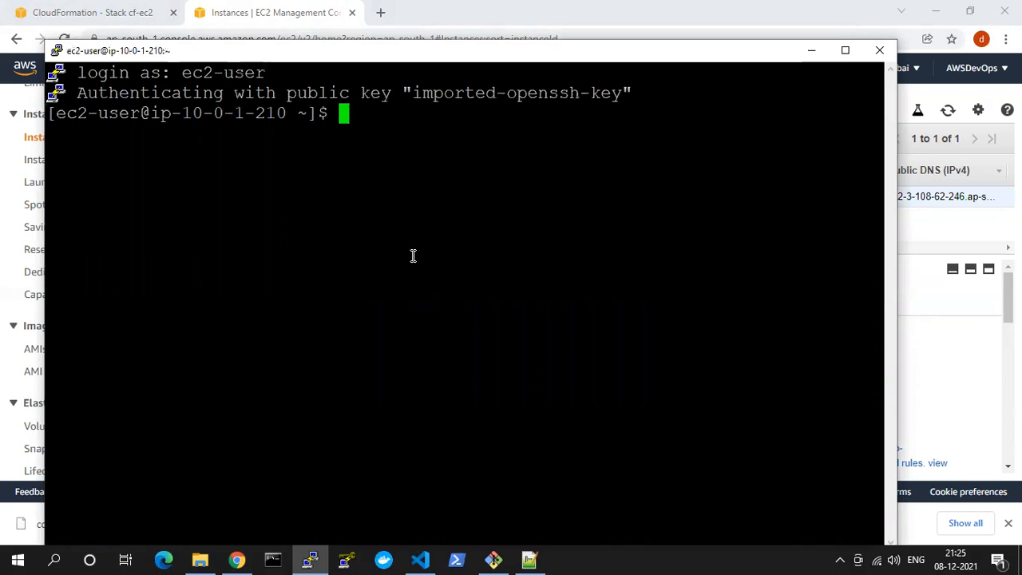
Test the instance's shell prompt with a few empty commands and close the PuTTY session
key(Return)
key(Return)
key(Return)
key(Return)
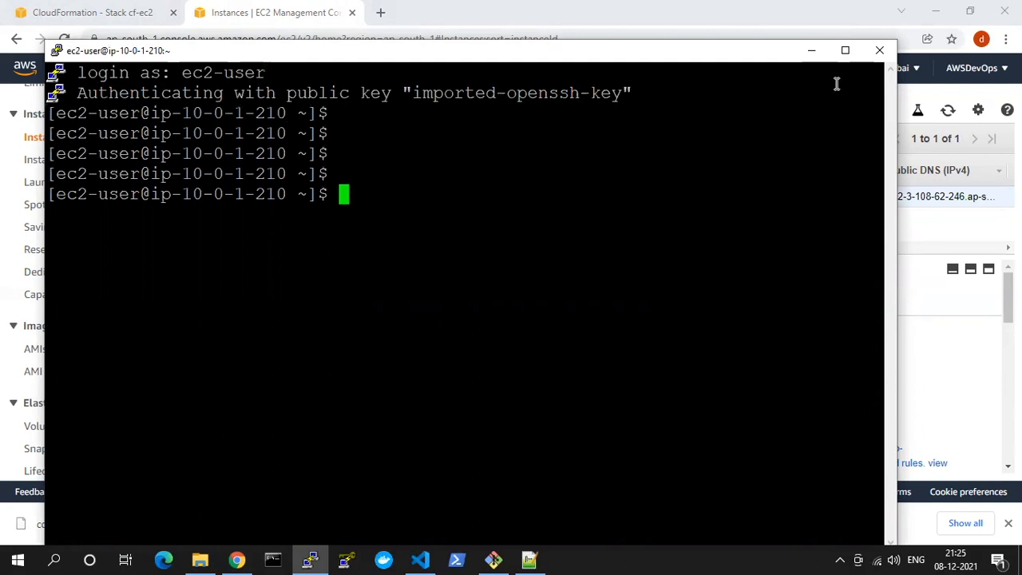
click(879, 51)
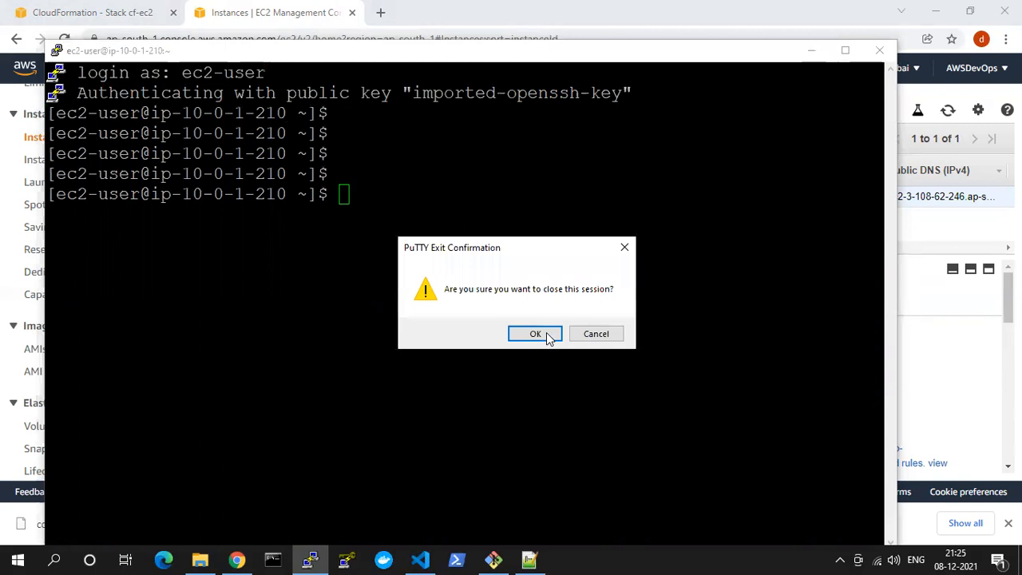
click(547, 334)
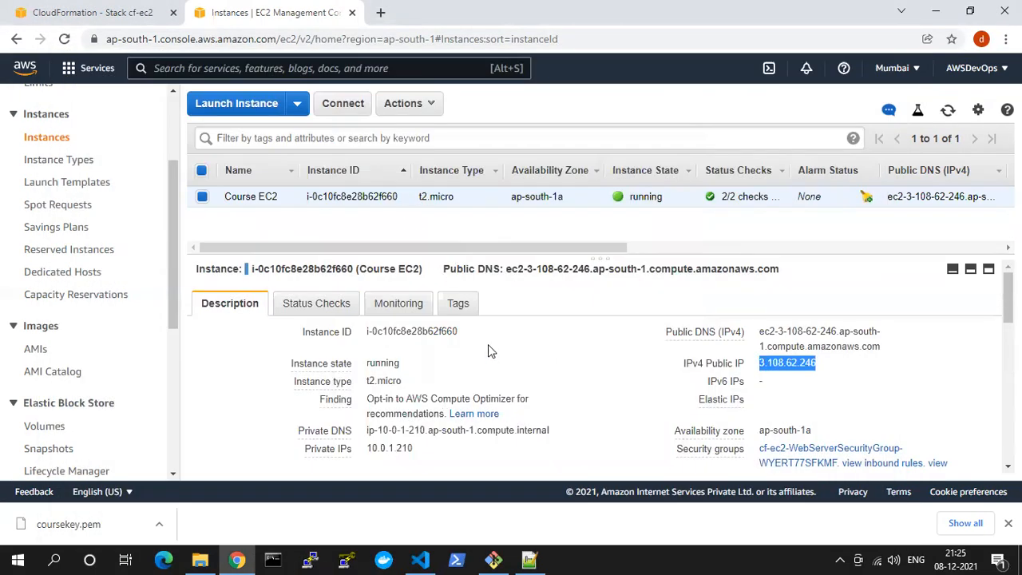
Return from the EC2 Instances page to the cf-ec2 stack's event list and its stack actions in CloudFormation
scroll(488, 348, down, 5)
scroll(488, 348, up, 5)
scroll(488, 344, up, 1)
click(92, 12)
click(228, 12)
click(118, 11)
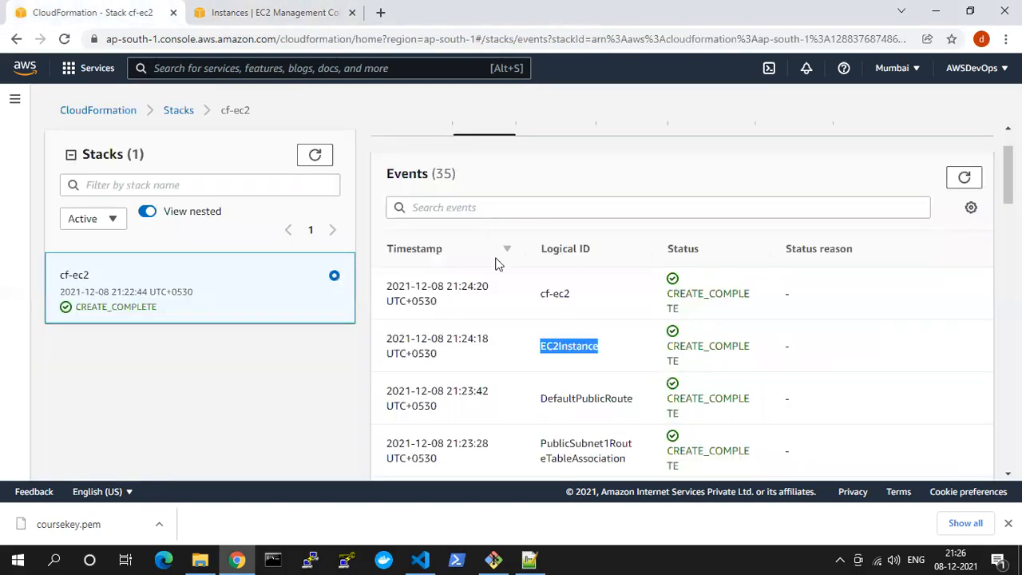
scroll(761, 335, up, 1)
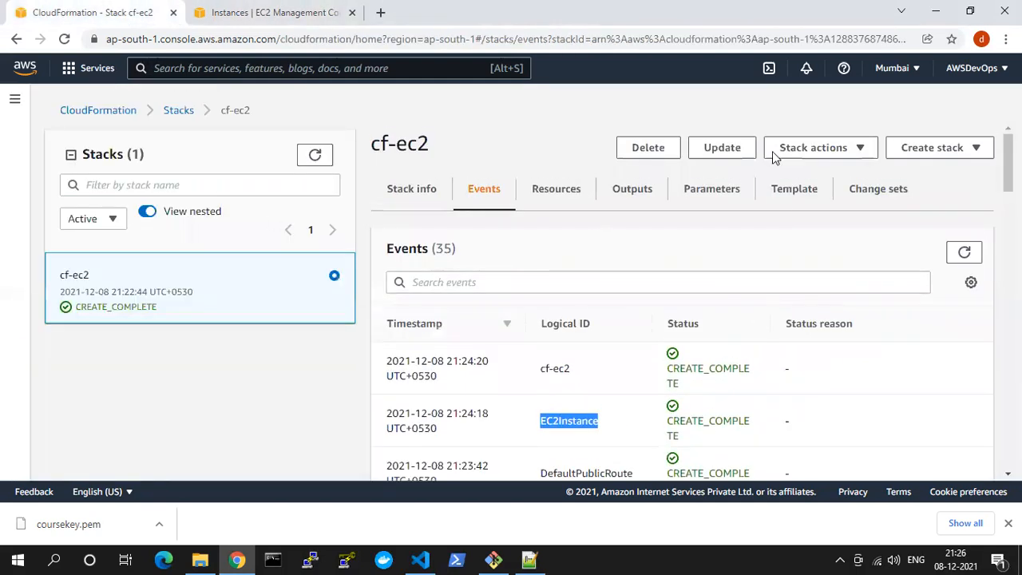
Review the cf-ec2 stack's events, PublicIp output and stack info in CloudFormation
scroll(594, 333, down, 3)
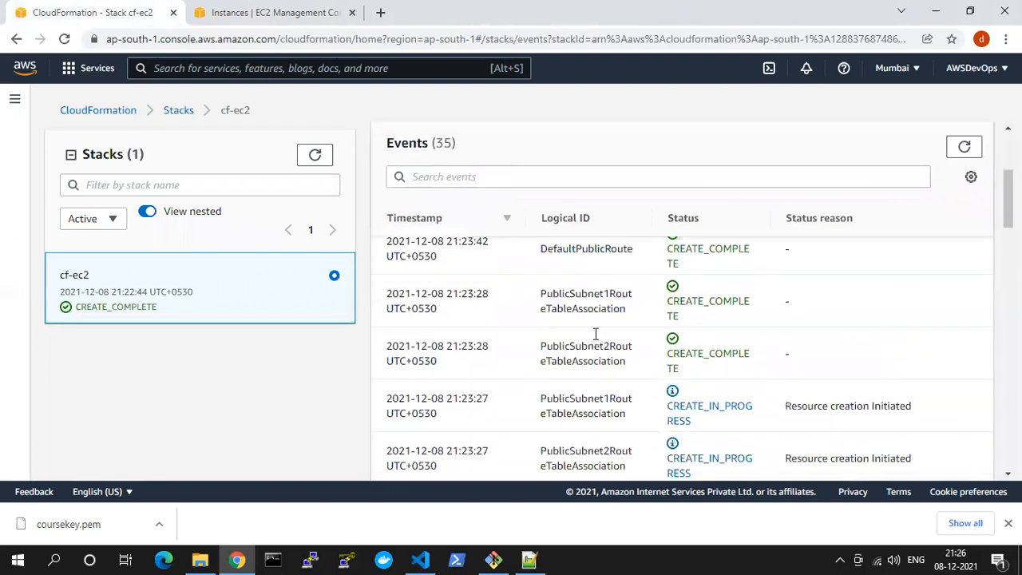
scroll(594, 334, up, 3)
click(630, 191)
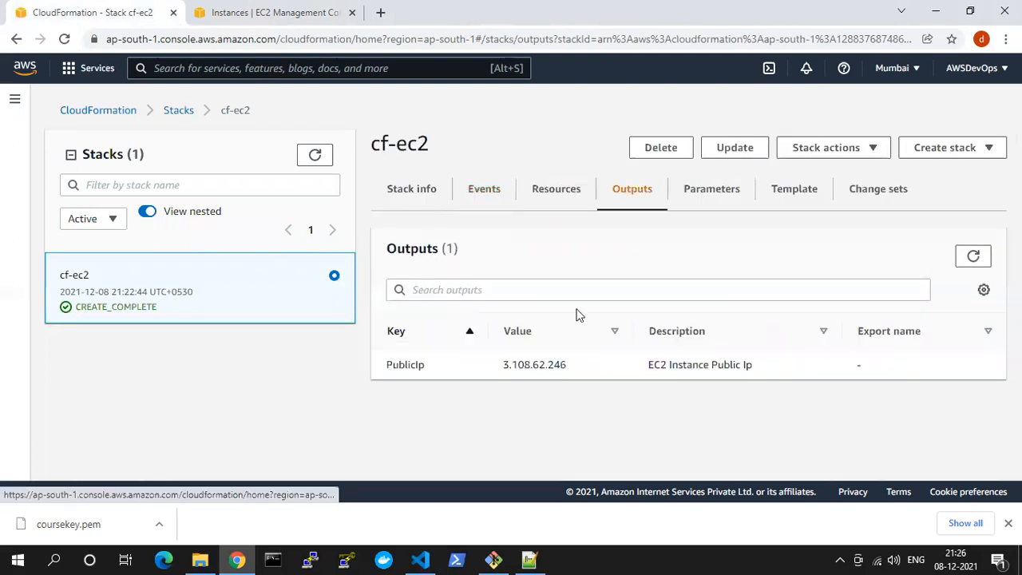
drag(505, 366, 562, 363)
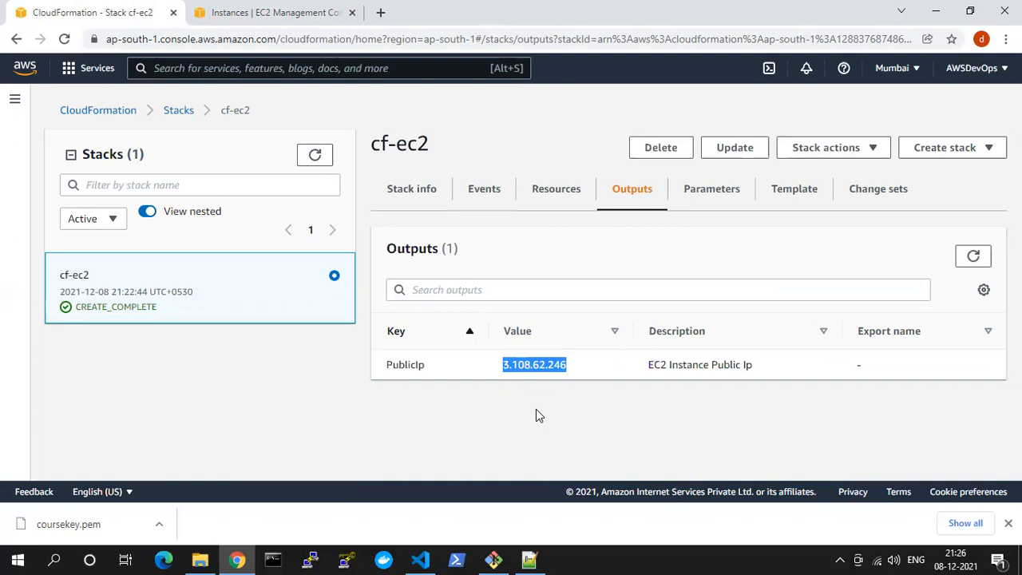
triple_click(647, 365)
double_click(527, 364)
click(409, 191)
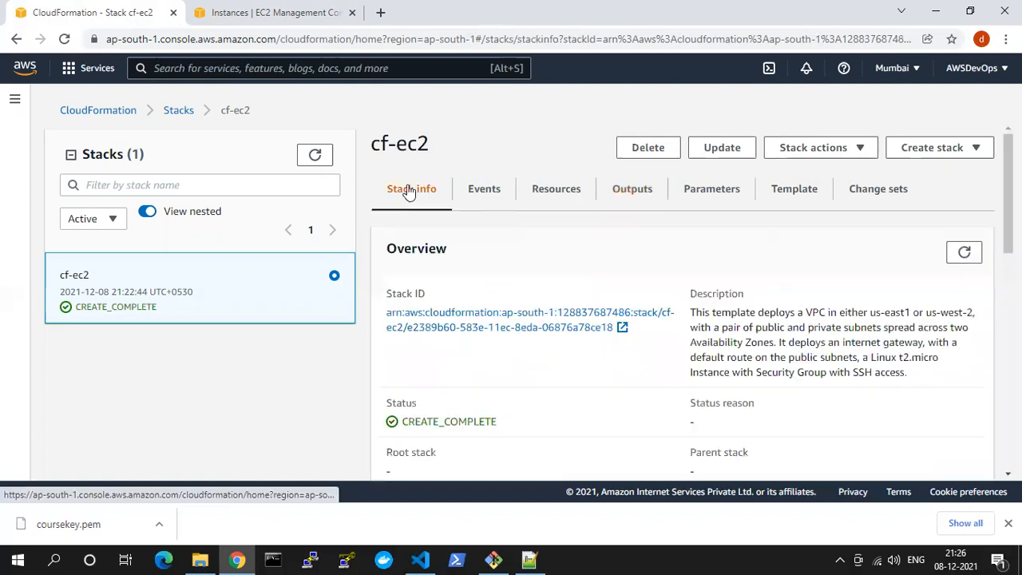
click(477, 189)
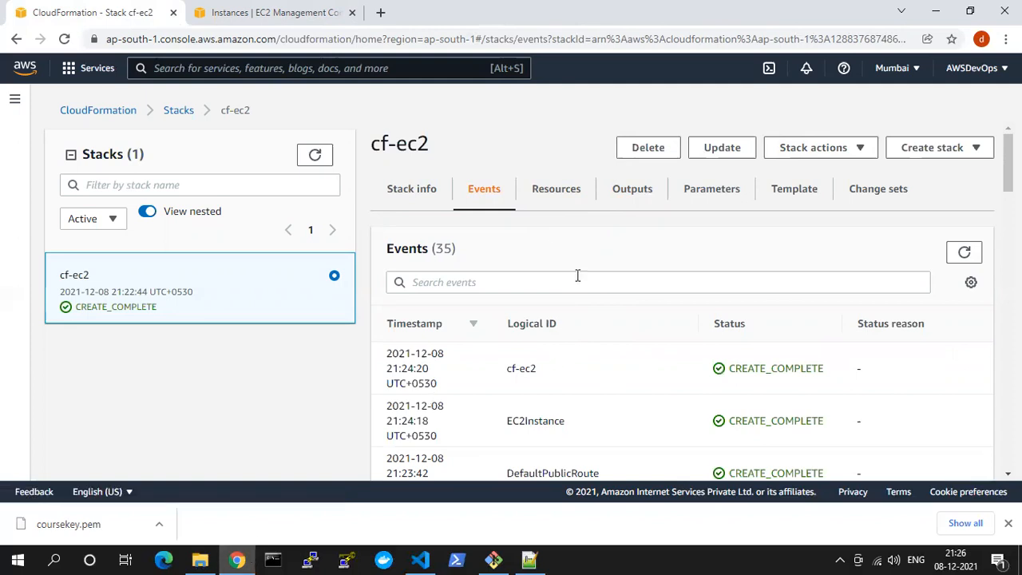
Switch to Visual Studio Code and open 4. VPC_EC2_HTTPD.yaml at the EC2Instance resource's UserData section
click(236, 561)
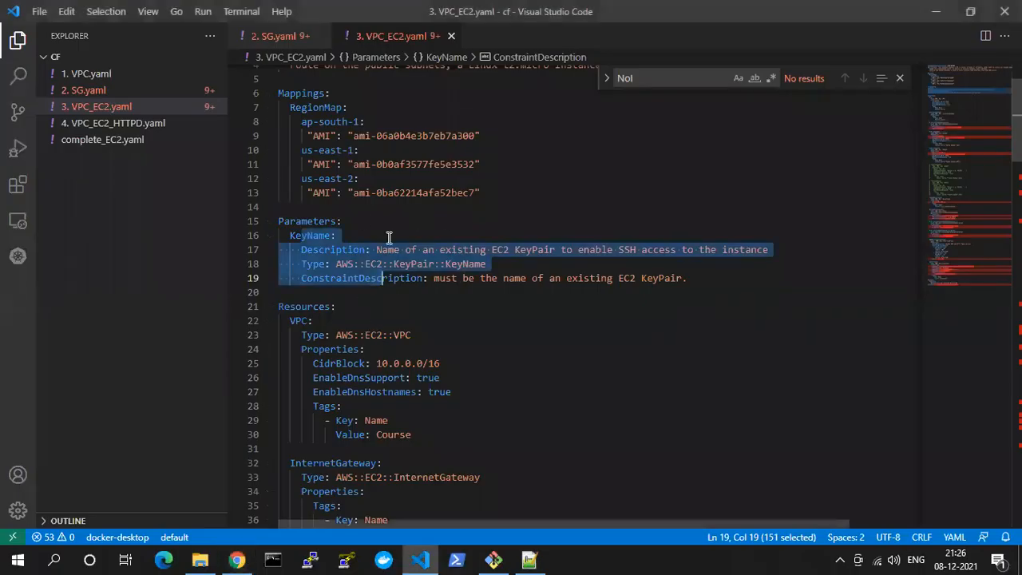
click(381, 294)
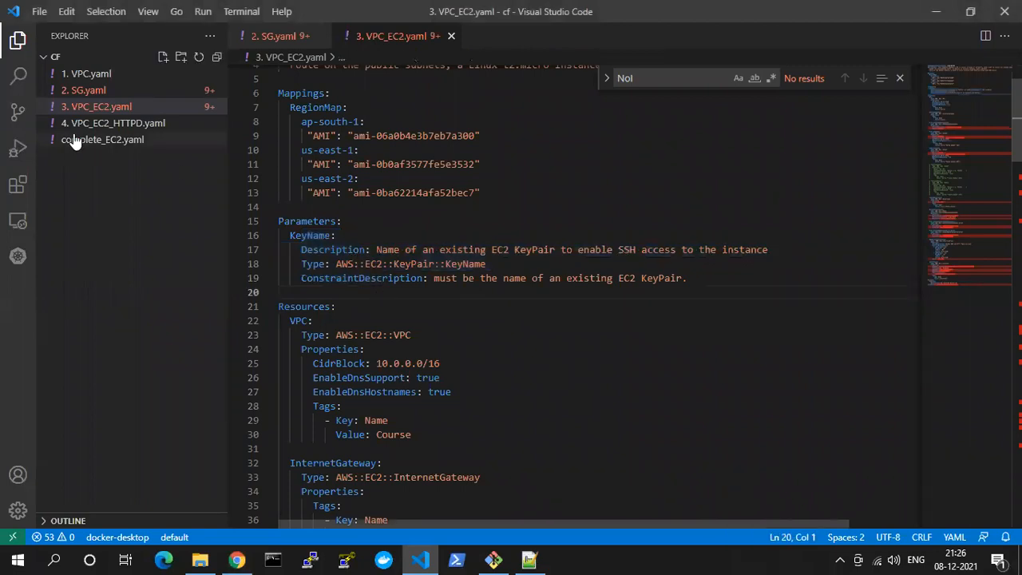
click(124, 124)
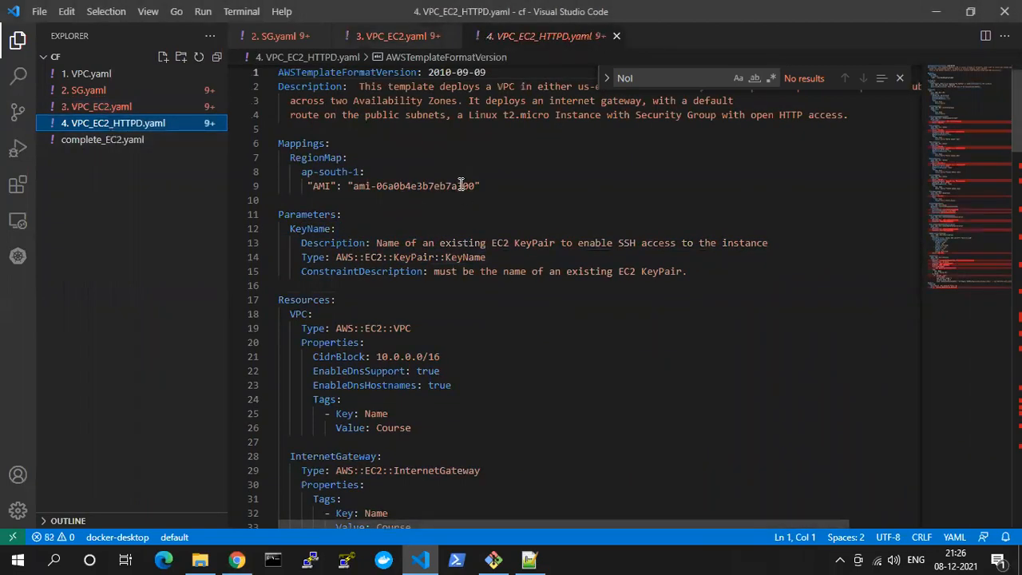
scroll(431, 271, down, 14)
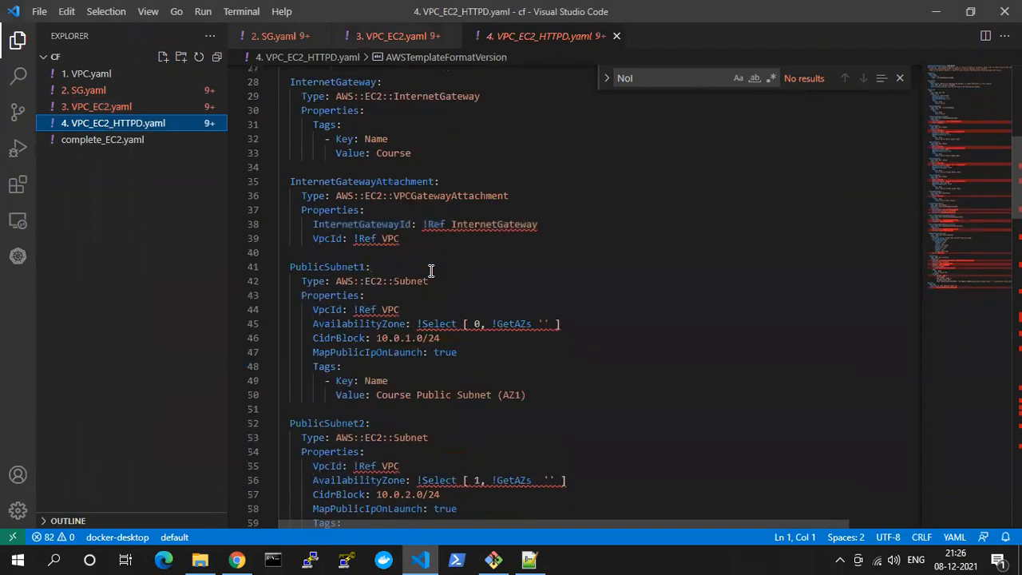
scroll(430, 271, down, 7)
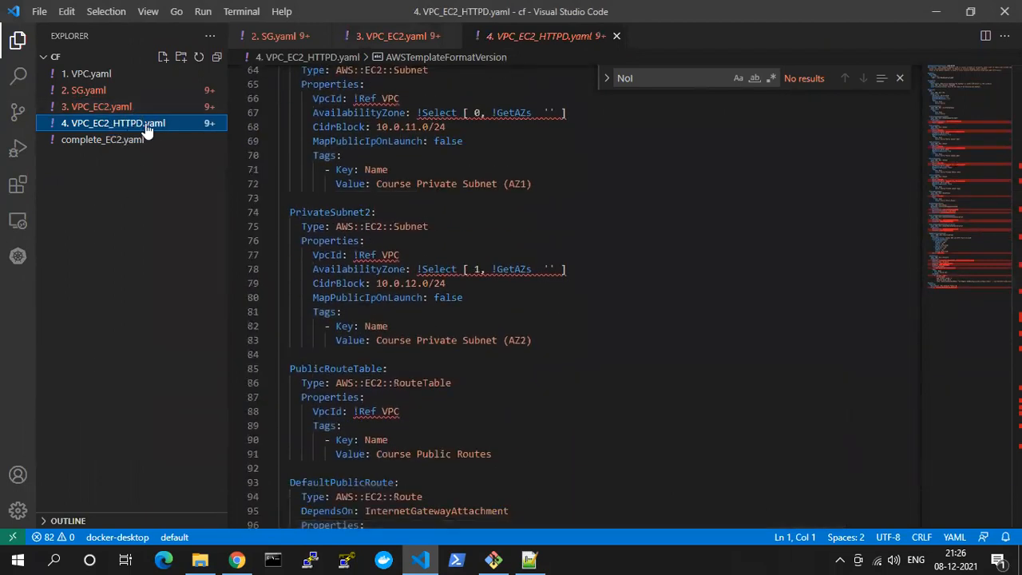
scroll(453, 297, down, 4)
scroll(453, 299, down, 12)
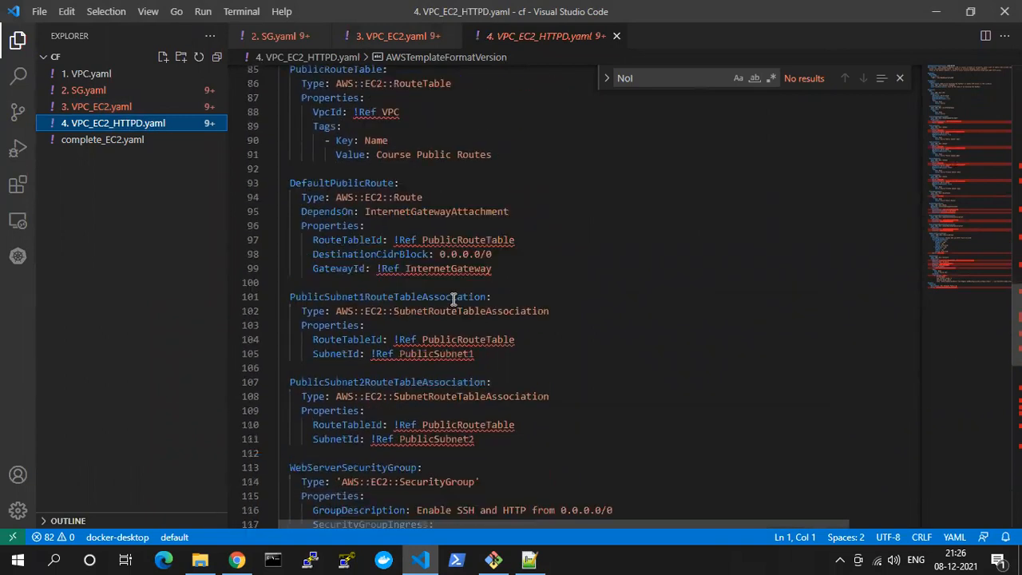
scroll(453, 299, down, 4)
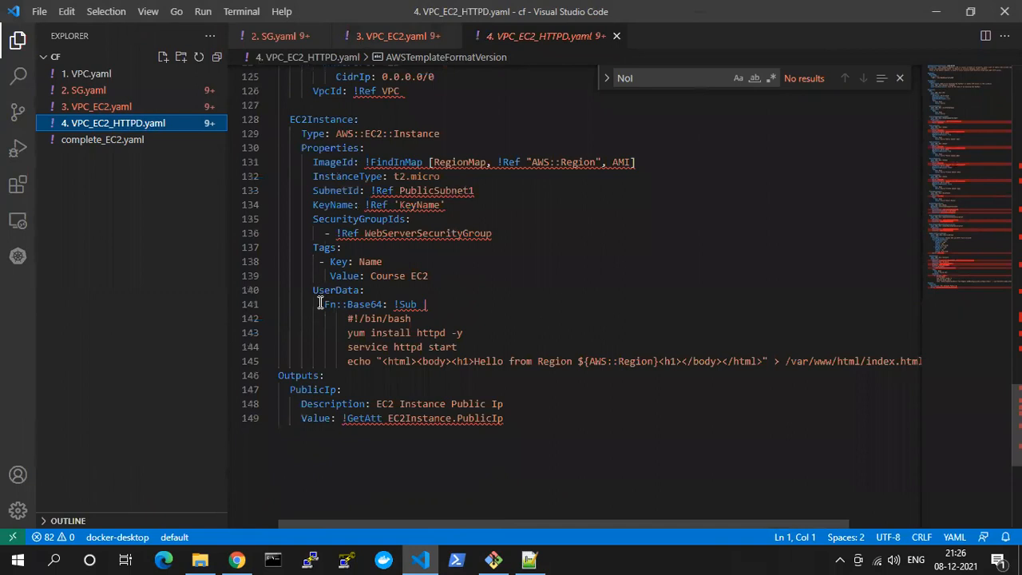
Highlight the full UserData block of EC2Instance, from the UserData line through the echo line writing index.html
drag(310, 290, 927, 360)
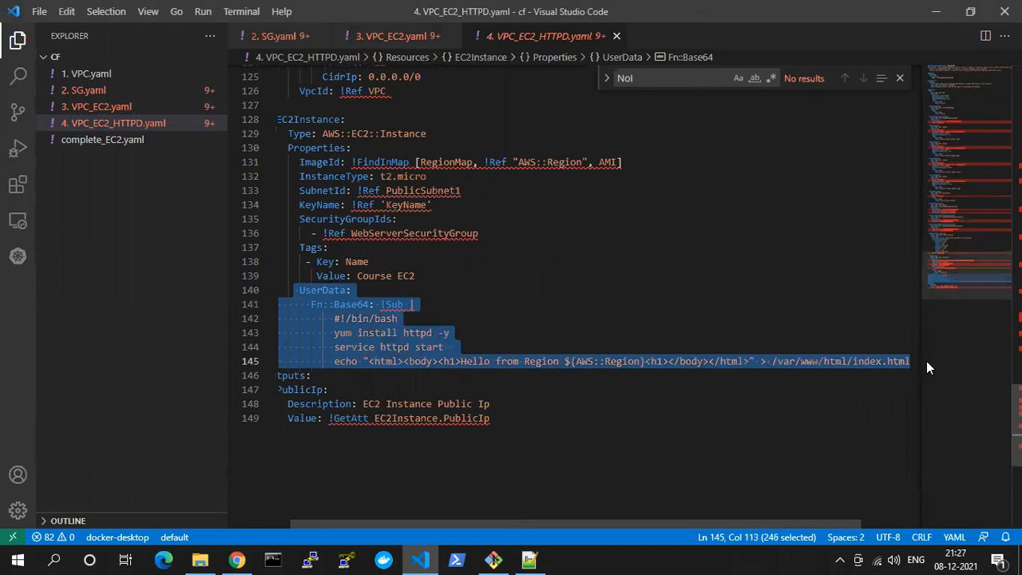
click(290, 289)
key(Home)
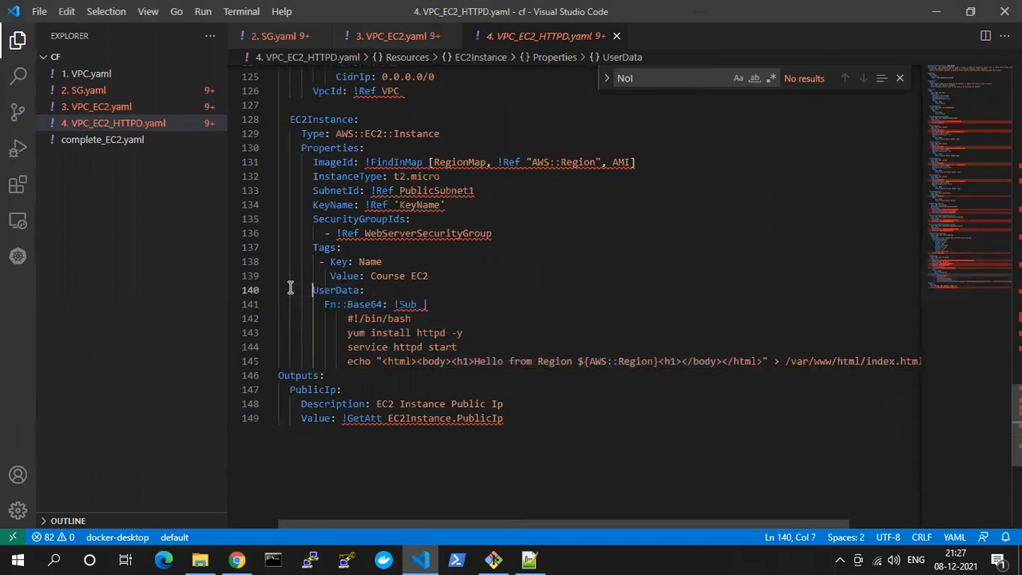
key(Left)
key(Left)
key(shift+Down)
key(shift+Down)
key(shift+Down)
key(shift+Down)
key(shift+Down)
key(shift+Down)
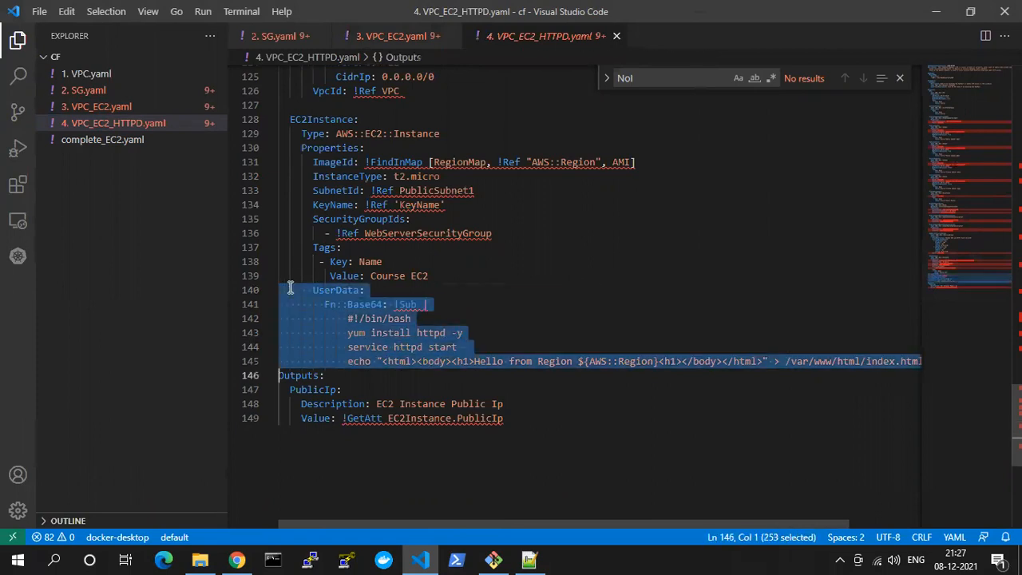
key(shift+Left)
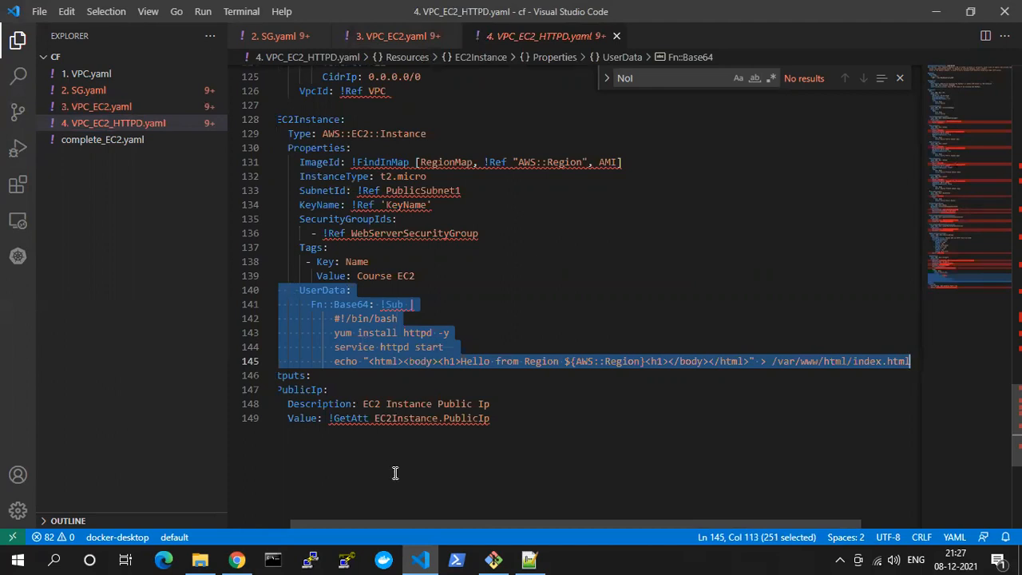
drag(357, 524, 346, 524)
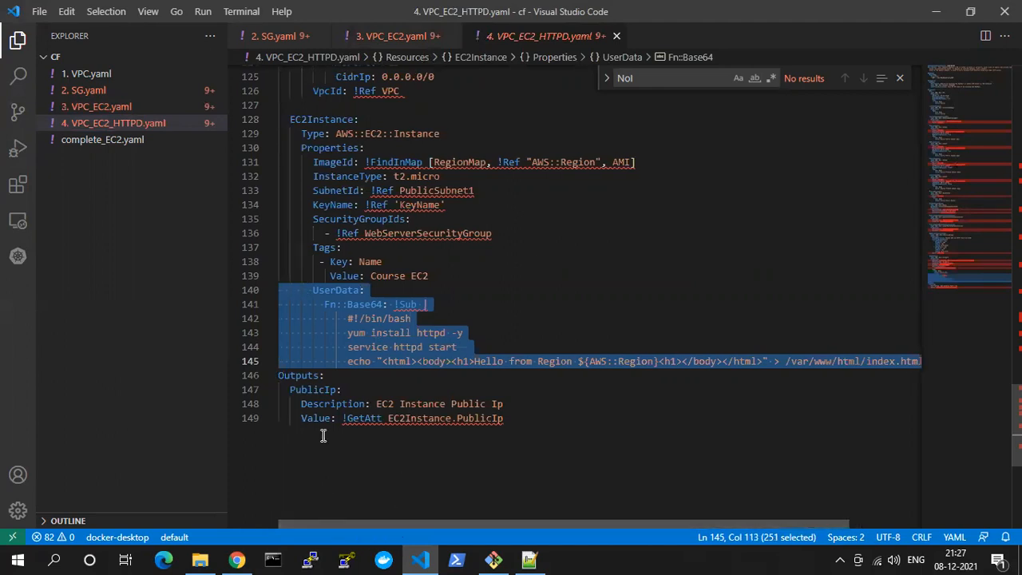
Examine the UserData script piece by piece: Fn::Base64 with !Sub, the bash header, httpd install, service start and echo line
click(381, 330)
double_click(329, 290)
click(329, 303)
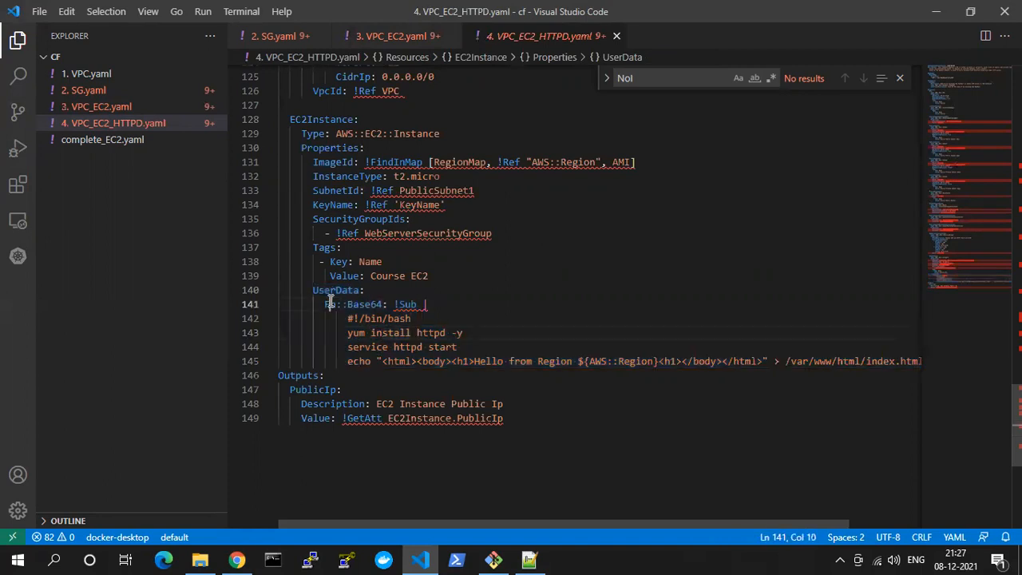
double_click(367, 305)
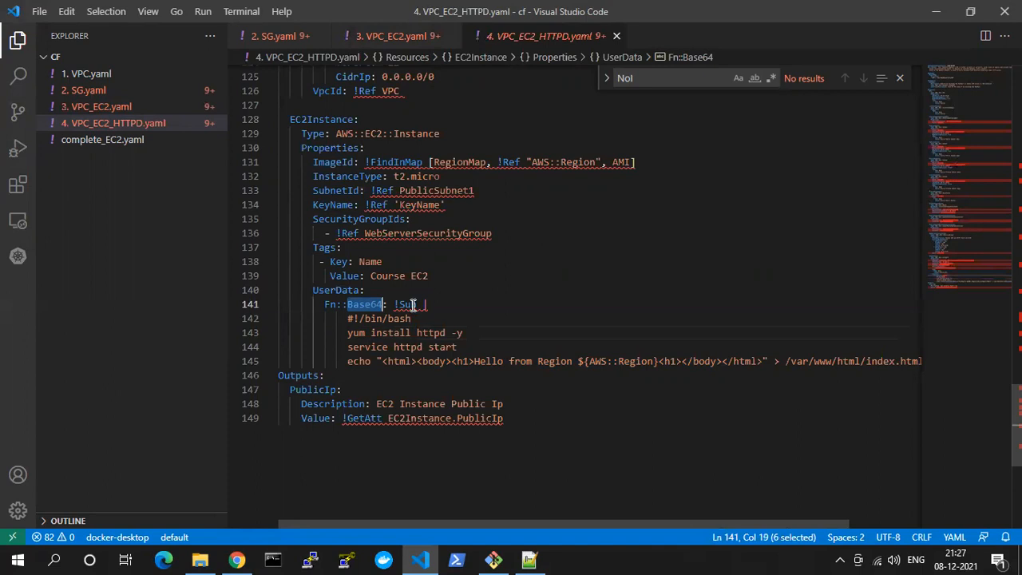
double_click(408, 304)
drag(431, 303, 387, 361)
double_click(384, 327)
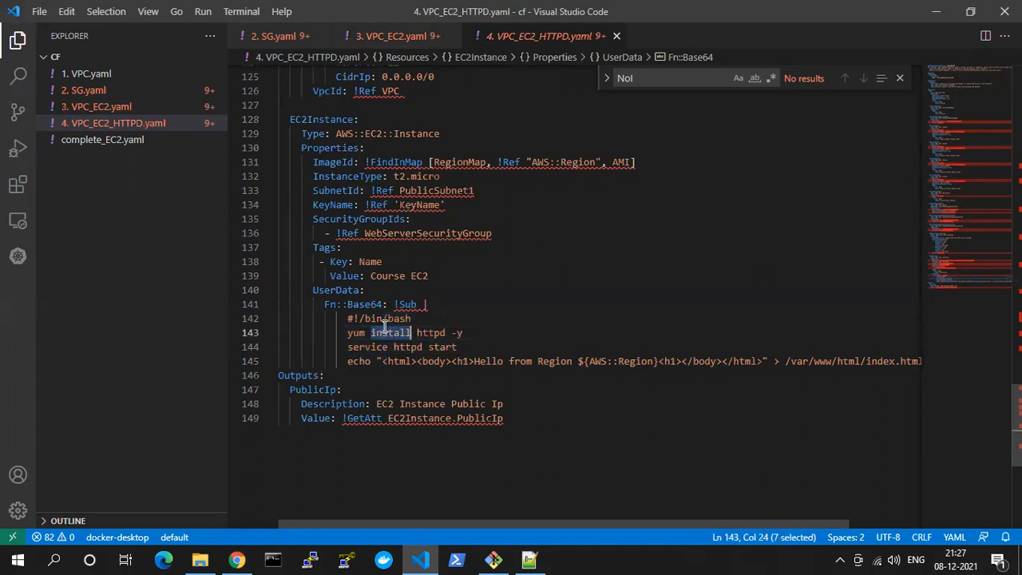
drag(348, 318, 412, 319)
drag(348, 333, 469, 335)
drag(352, 349, 457, 349)
drag(351, 361, 846, 361)
click(547, 359)
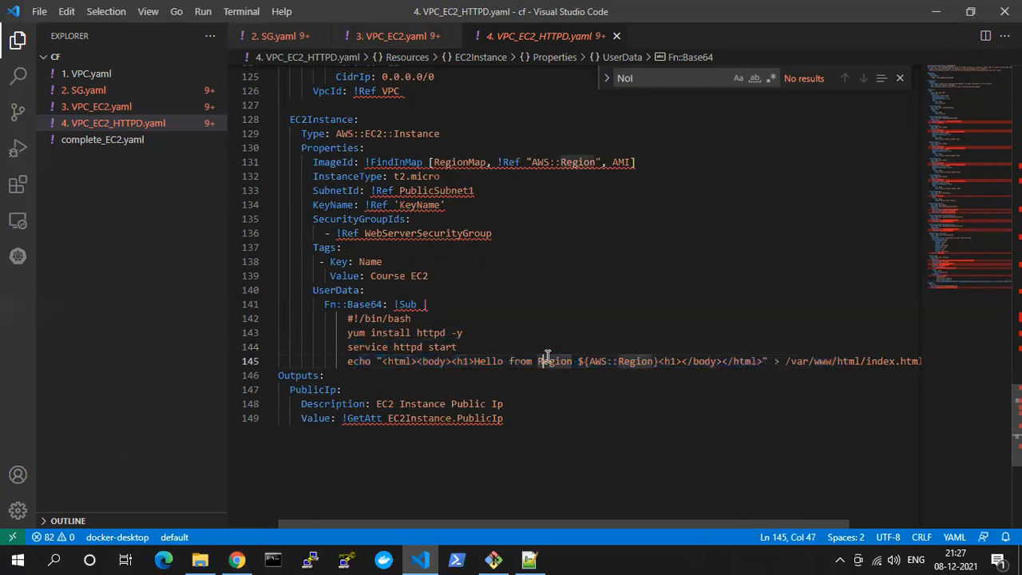
Replace the web page heading in the echo line with "Weclome to Cloud Formation Classes"
drag(477, 361, 661, 363)
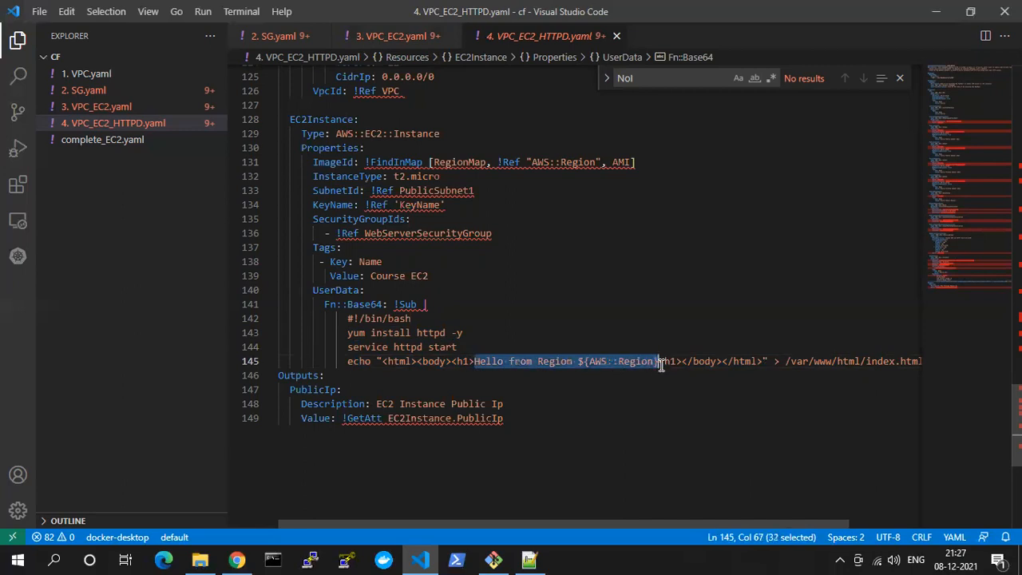
text(Weclo)
text(me to C)
text(loc)
key(BackSpace)
text(ud F)
text(ormation Cla)
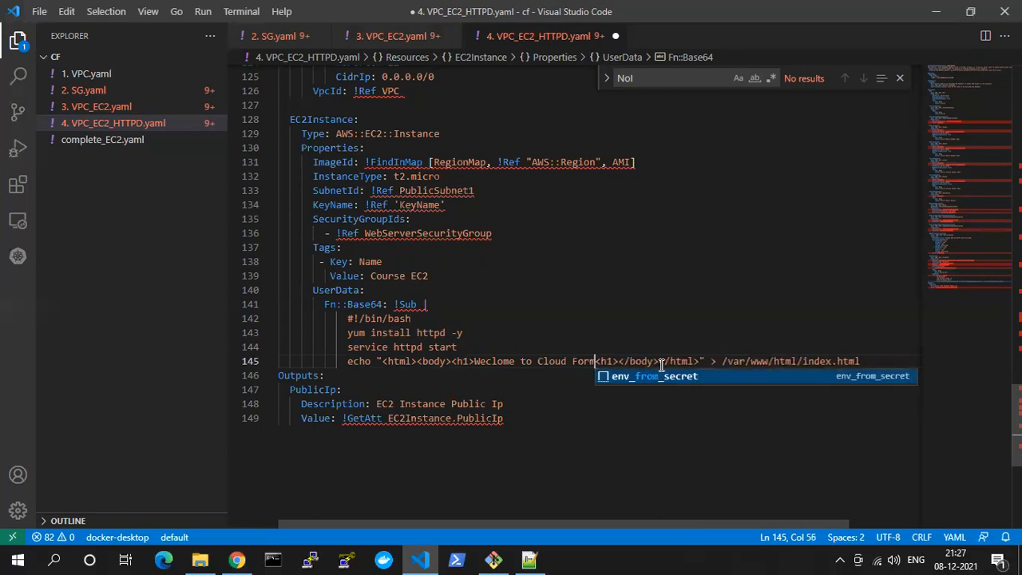
text(sses)
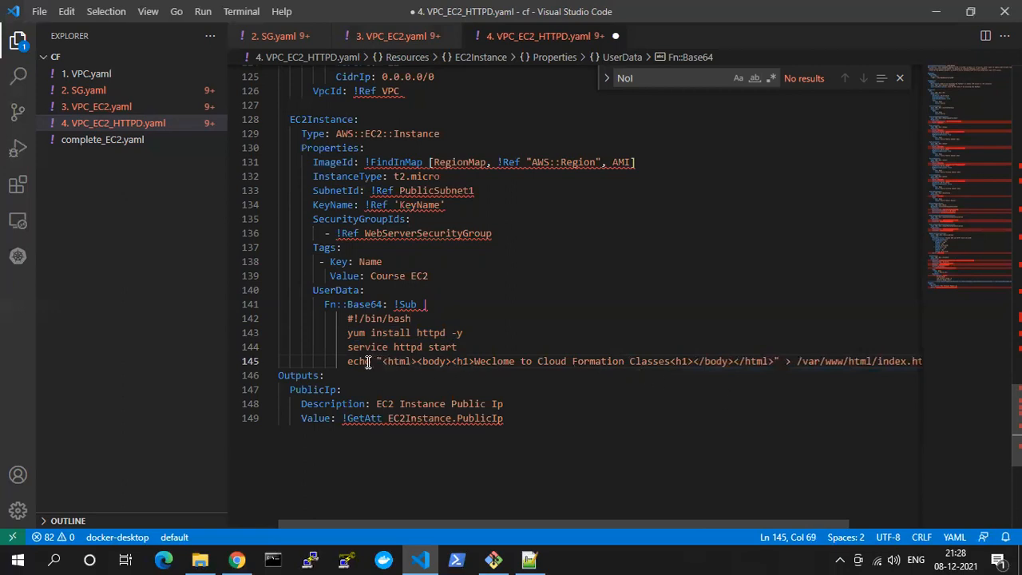
Check the echo line's HTML markup and index.html target path, and save the HTTPD template
drag(378, 361, 410, 361)
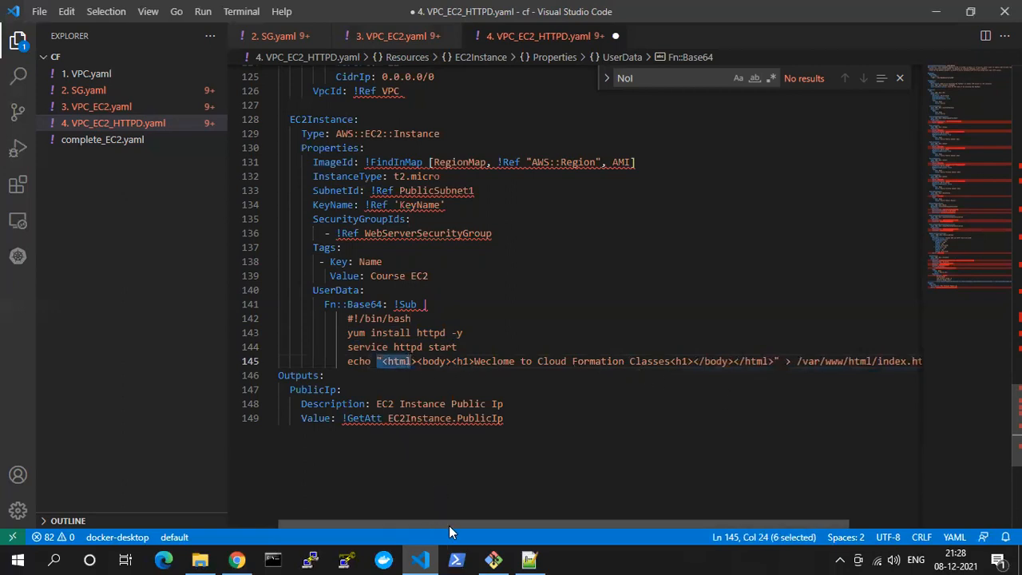
drag(448, 526, 523, 515)
drag(794, 361, 839, 361)
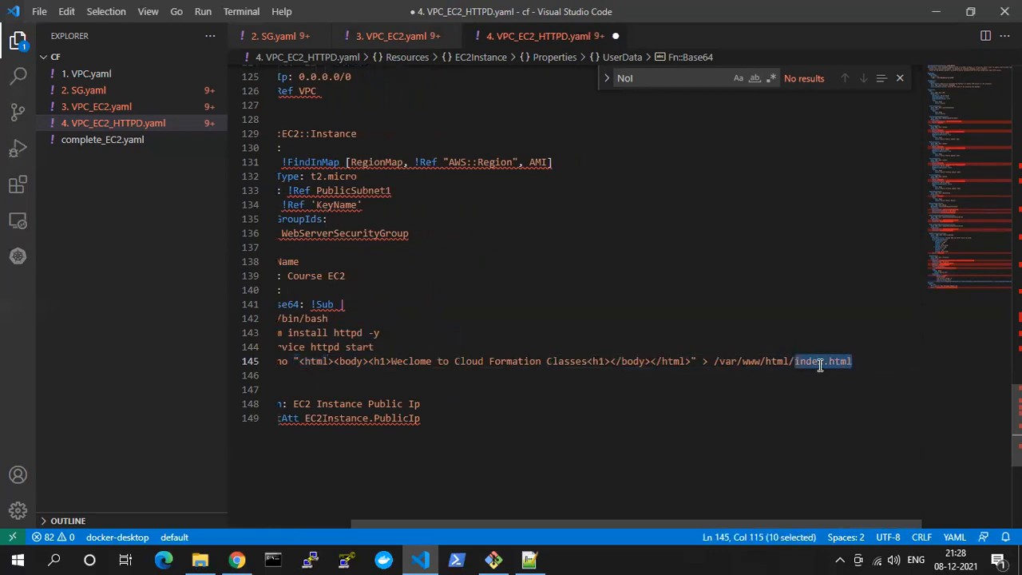
double_click(820, 361)
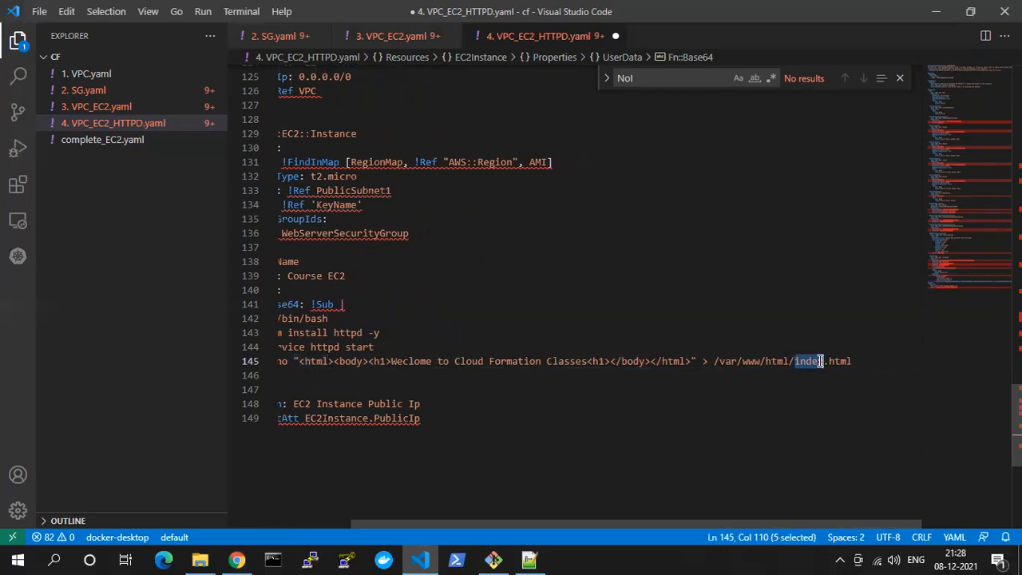
drag(637, 520, 563, 520)
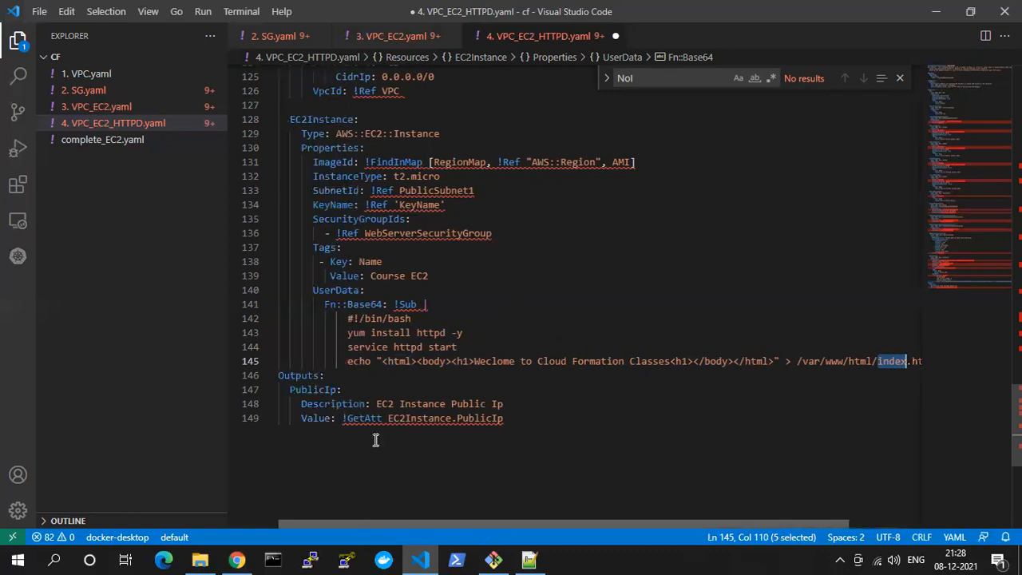
key(ctrl+s)
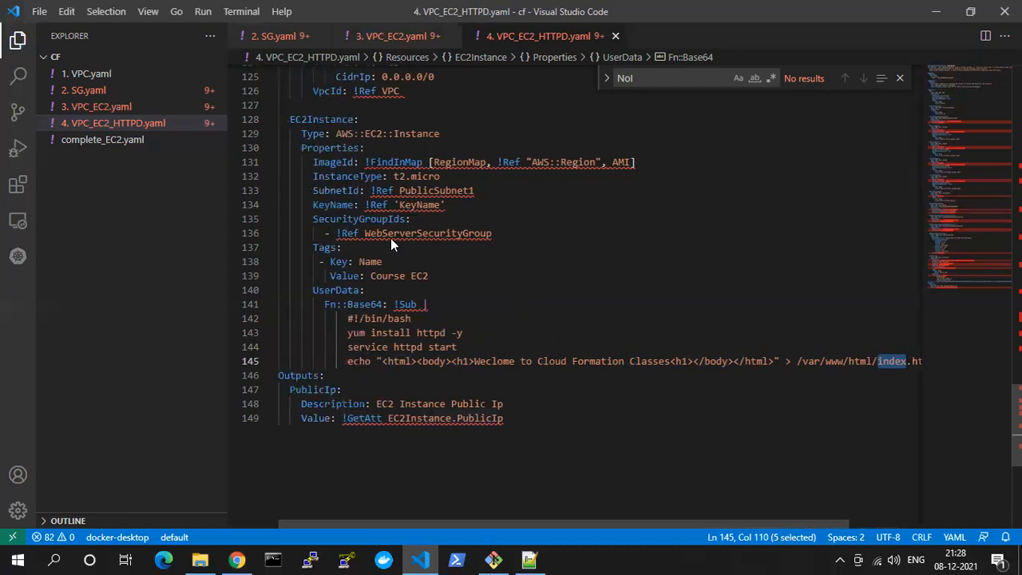
Select the UserData block in the HTTPD template exactly through the end of the index.html echo line
click(324, 290)
drag(313, 290, 923, 372)
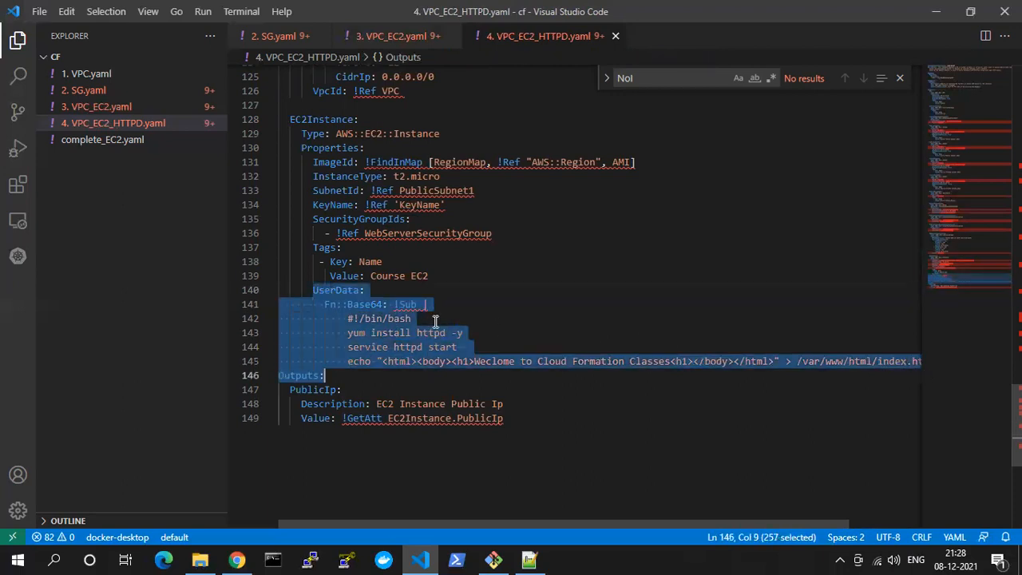
key(shift+Up)
key(shift+End)
key(ctrl+c)
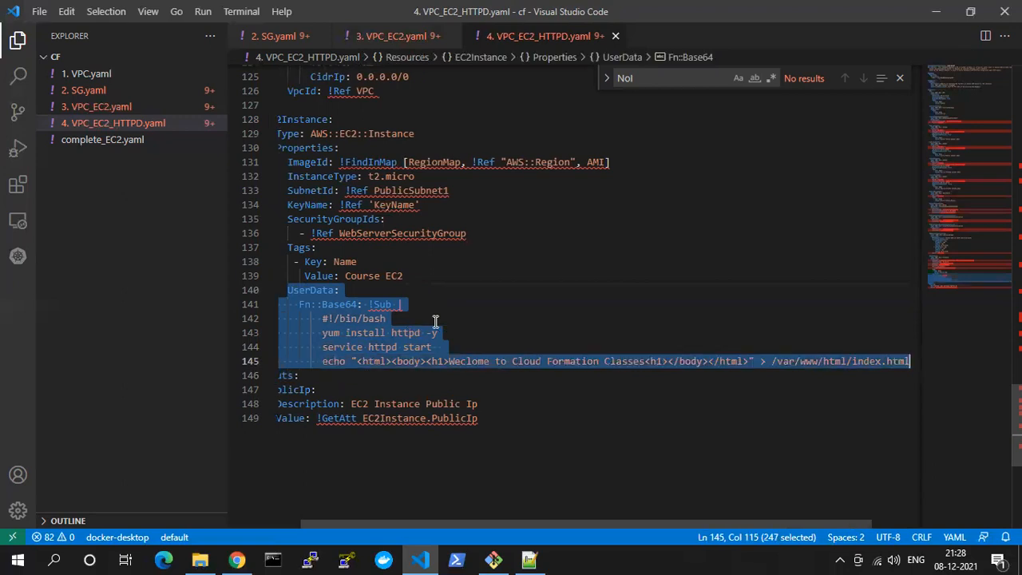
Open 3. VPC_EC2.yaml and add a new line after the EC2Instance's Course EC2 tag value, just above Outputs
click(397, 37)
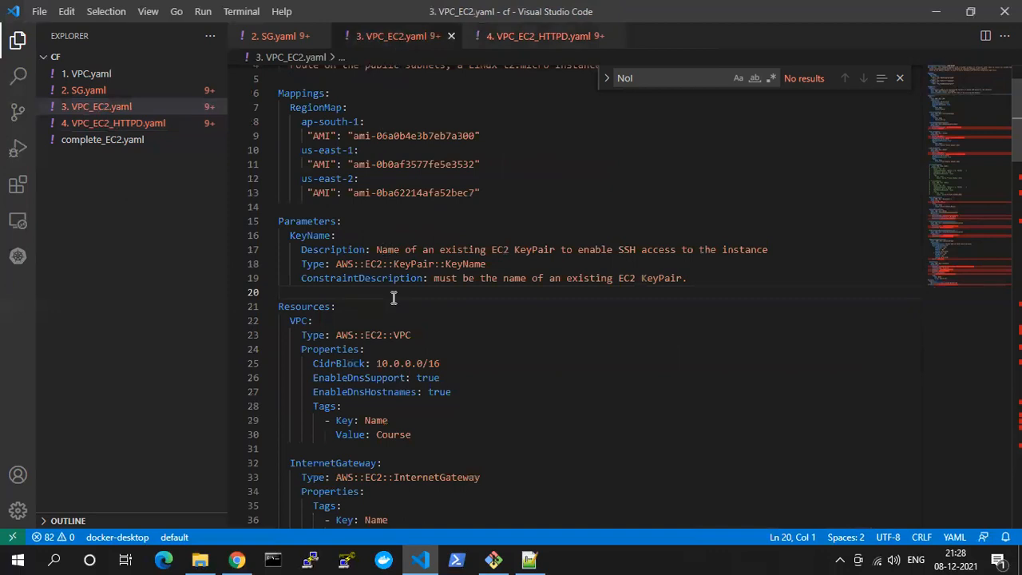
scroll(394, 298, down, 20)
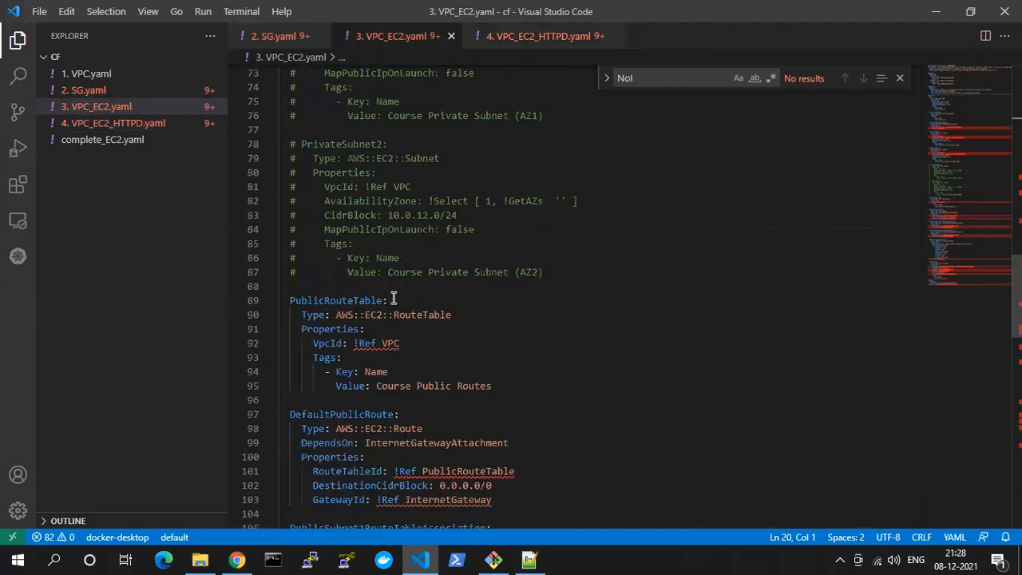
scroll(394, 299, down, 15)
click(448, 277)
key(BackSpace)
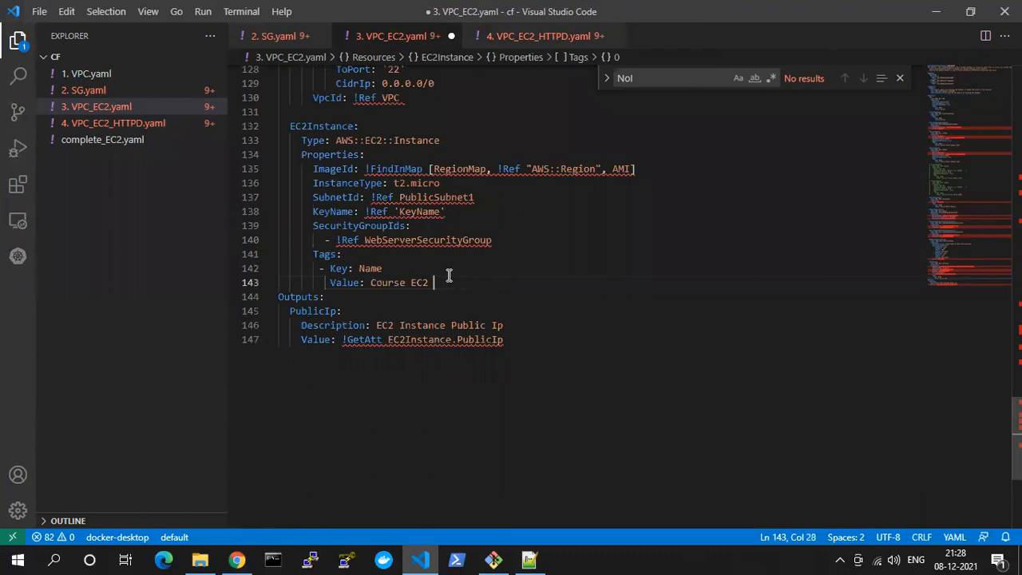
key(Return)
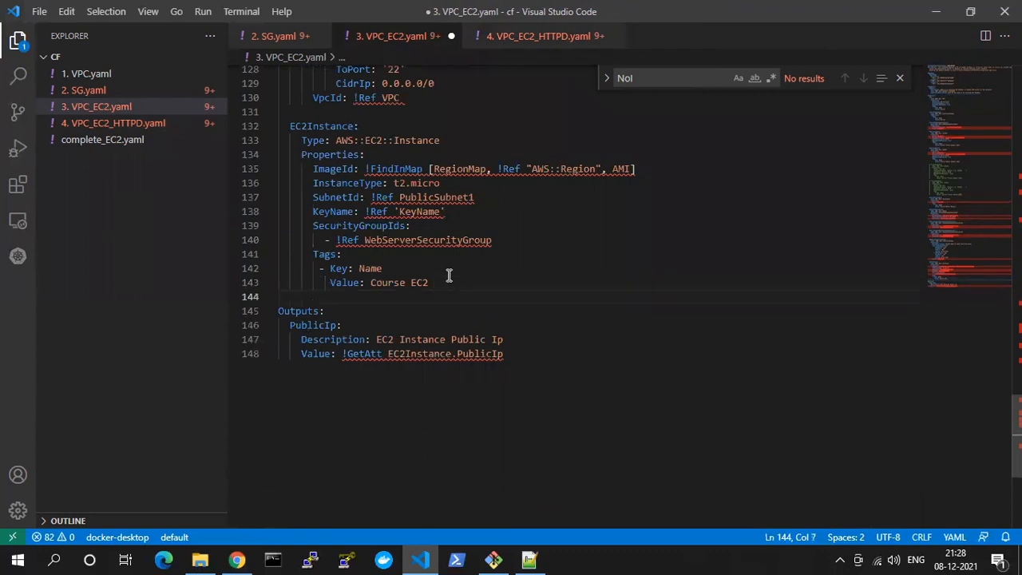
key(ctrl+v)
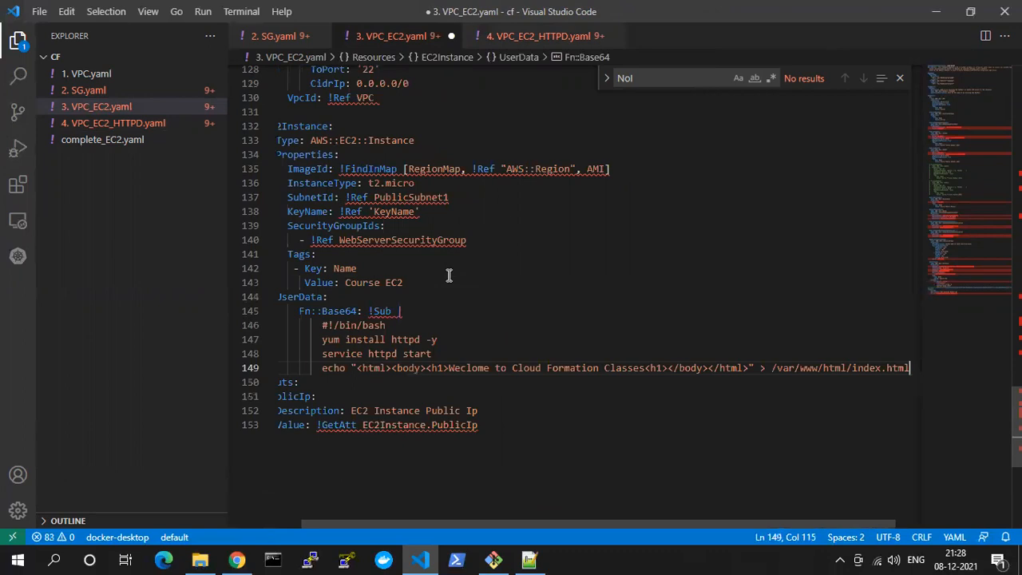
click(557, 45)
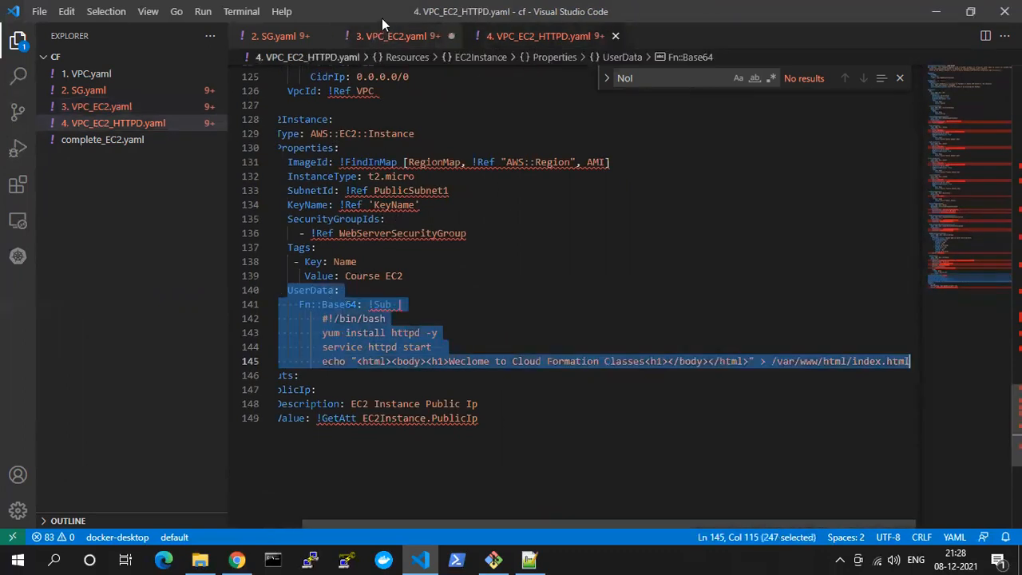
click(384, 40)
key(ctrl+z)
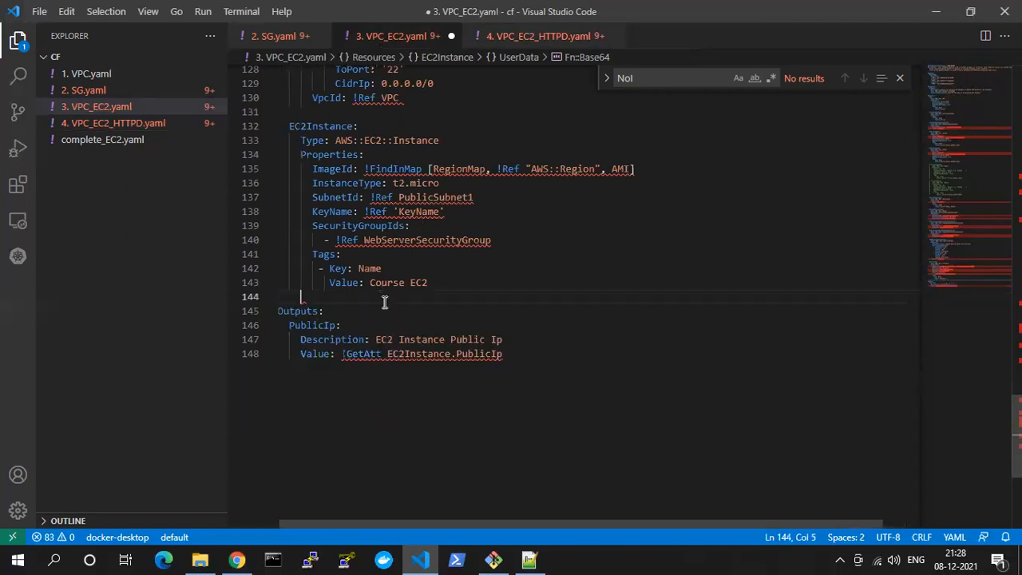
Paste the copied UserData block under the Course EC2 tag value, aligned with Tags in the EC2Instance properties, and save 3. VPC_EC2.yaml
click(434, 288)
key(Return)
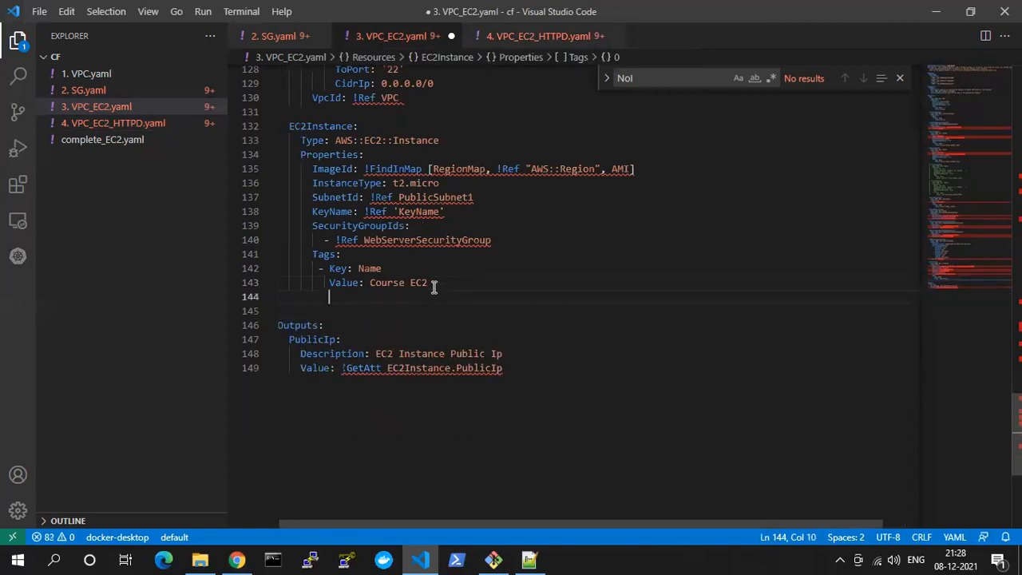
key(BackSpace)
key(ctrl+v)
key(ctrl+s)
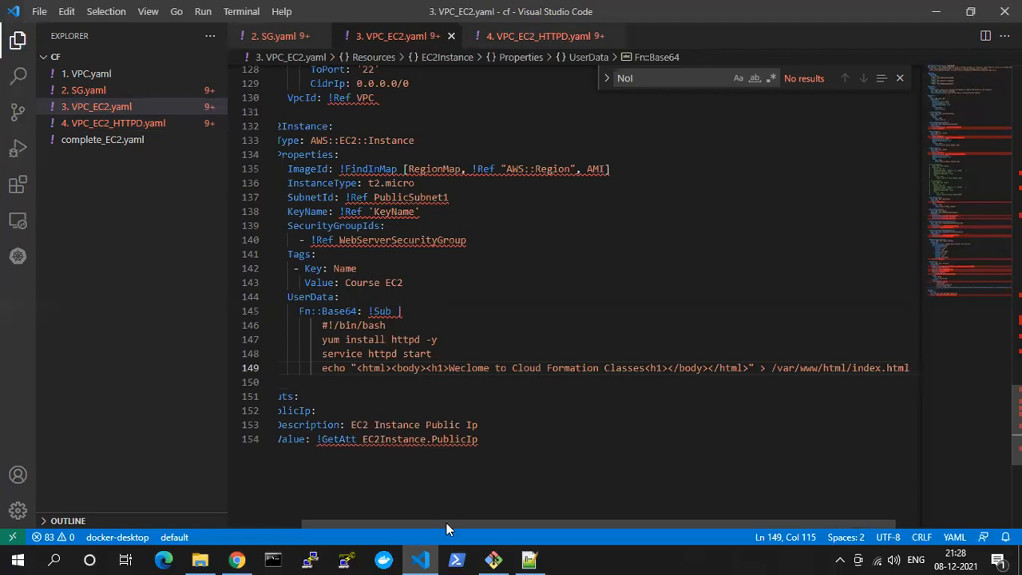
drag(446, 523, 332, 523)
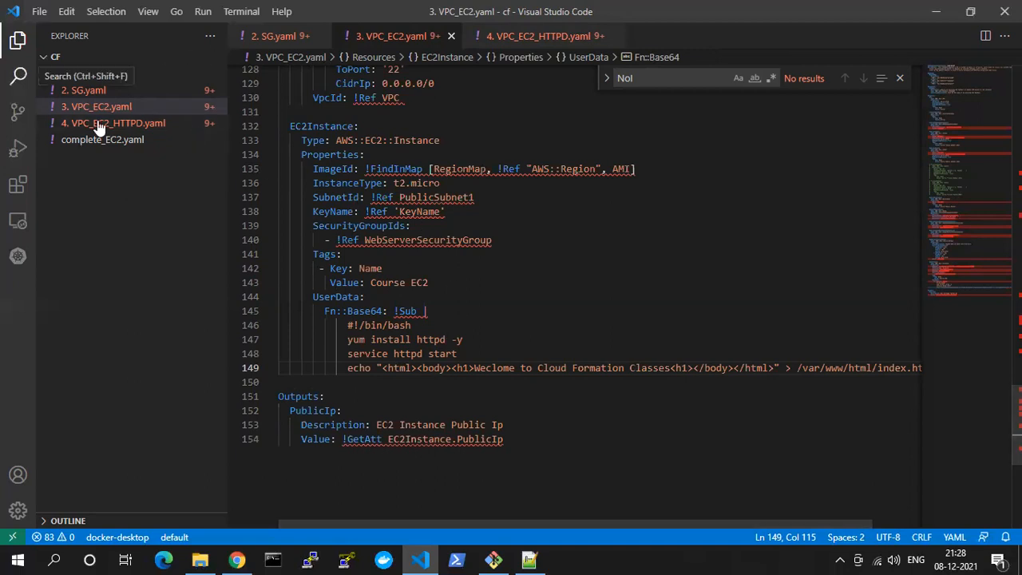
Switch to the CloudFormation console in Chrome and start an update of the cf-ec2 stack
click(421, 559)
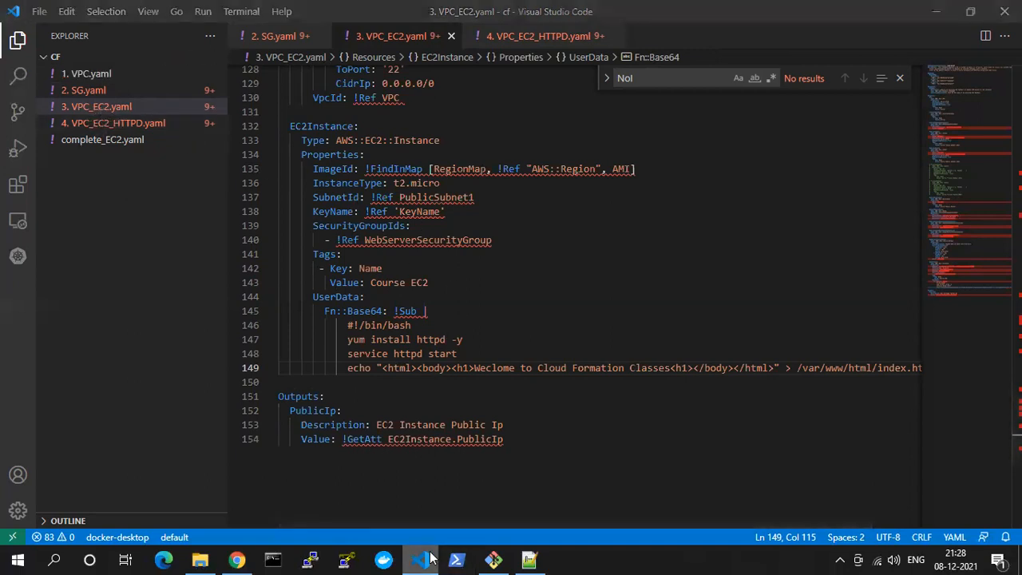
click(237, 559)
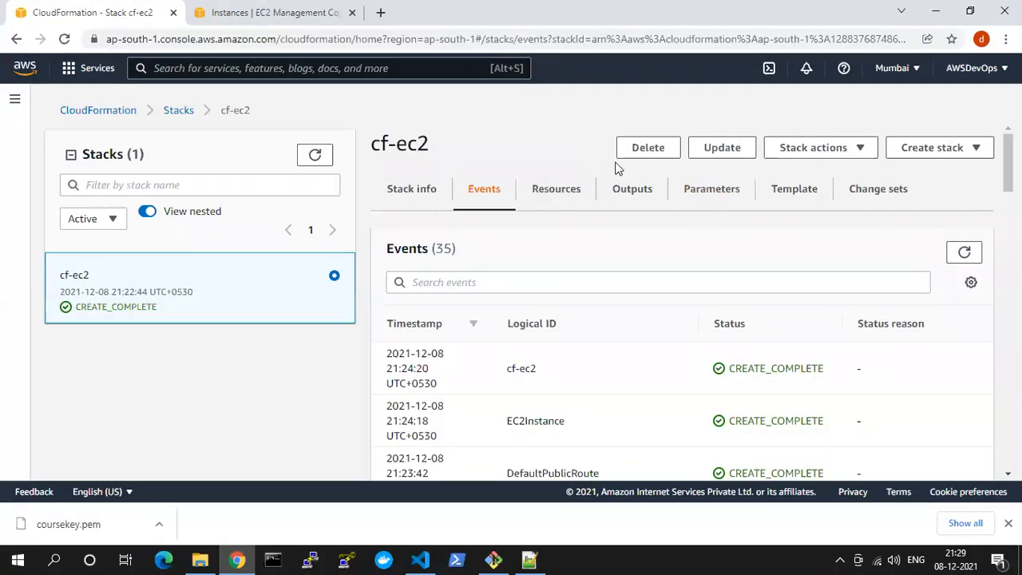
click(721, 150)
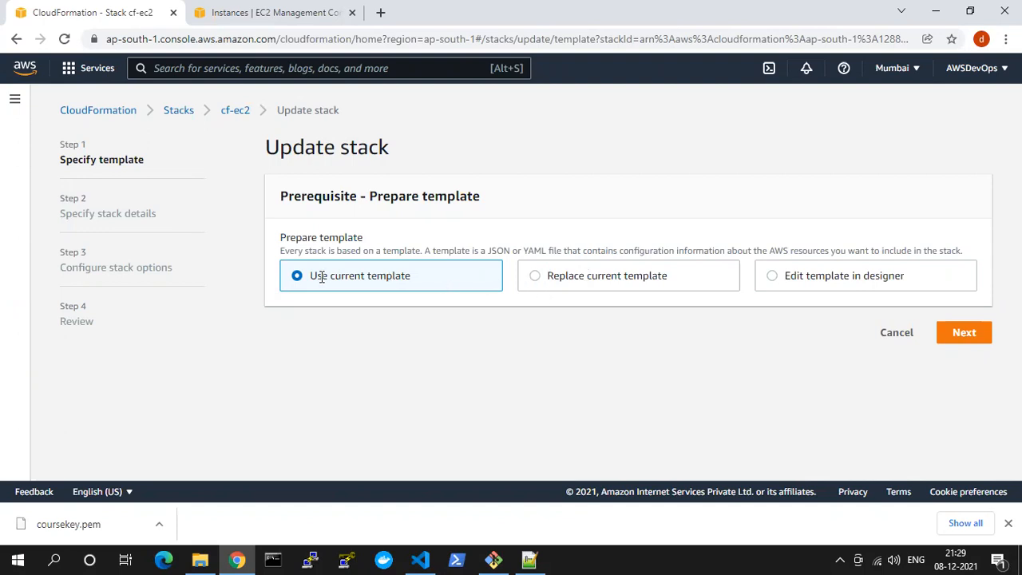
Replace the current template with an uploaded template file, 3. VPC_EC2.yaml from the cf folder, and continue to the stack details
click(944, 339)
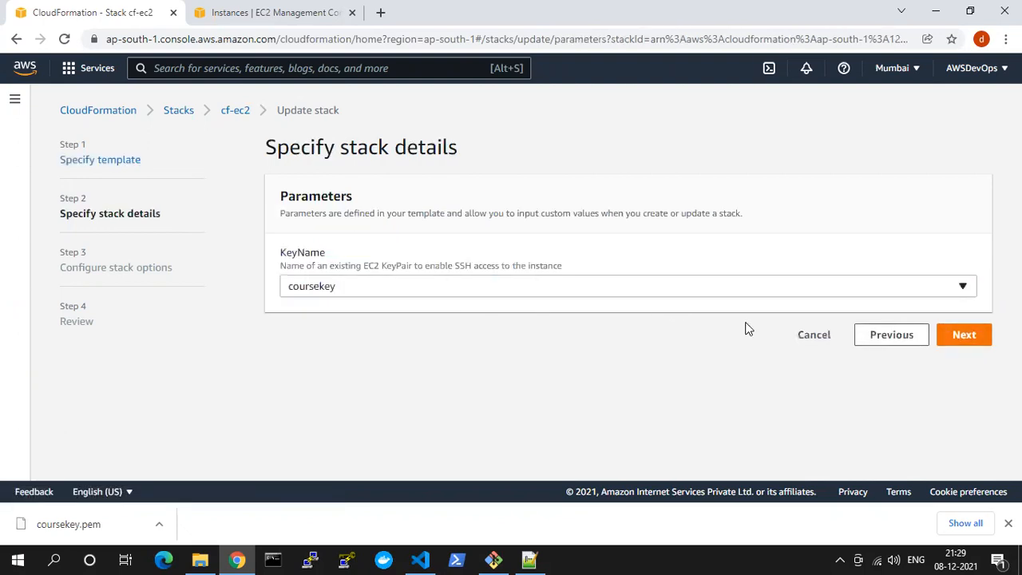
click(884, 339)
click(551, 276)
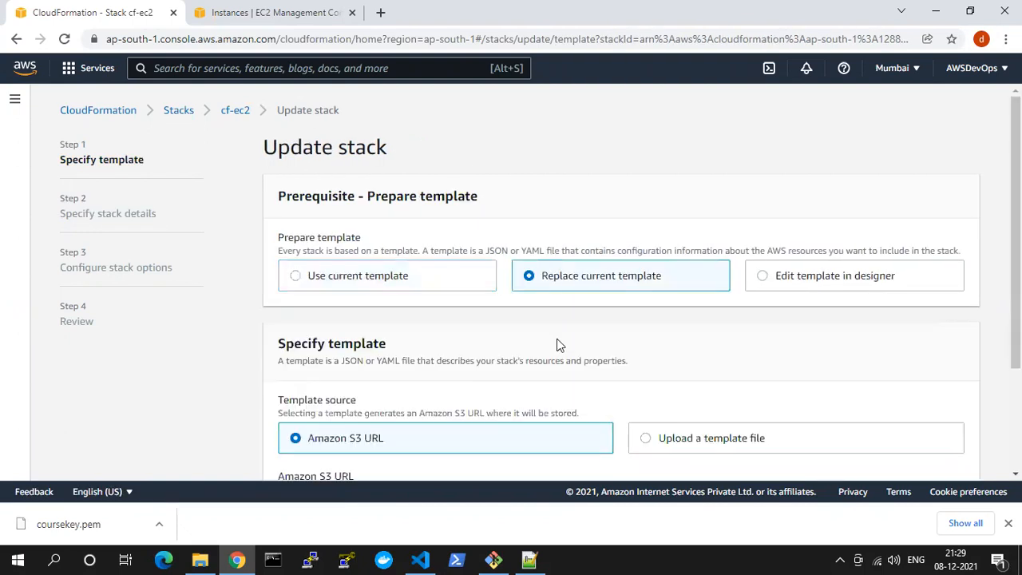
scroll(555, 360, down, 2)
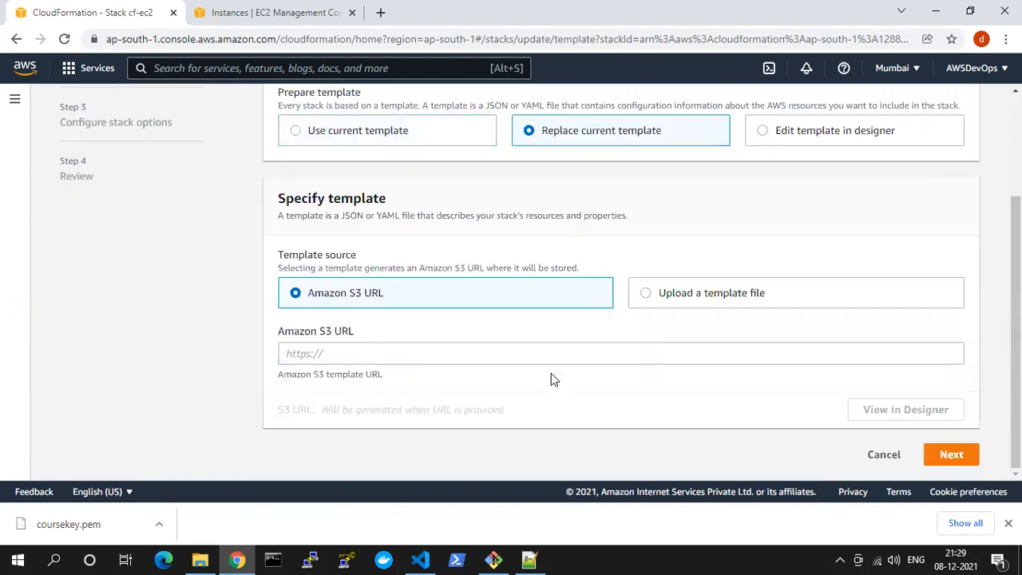
click(689, 293)
click(442, 351)
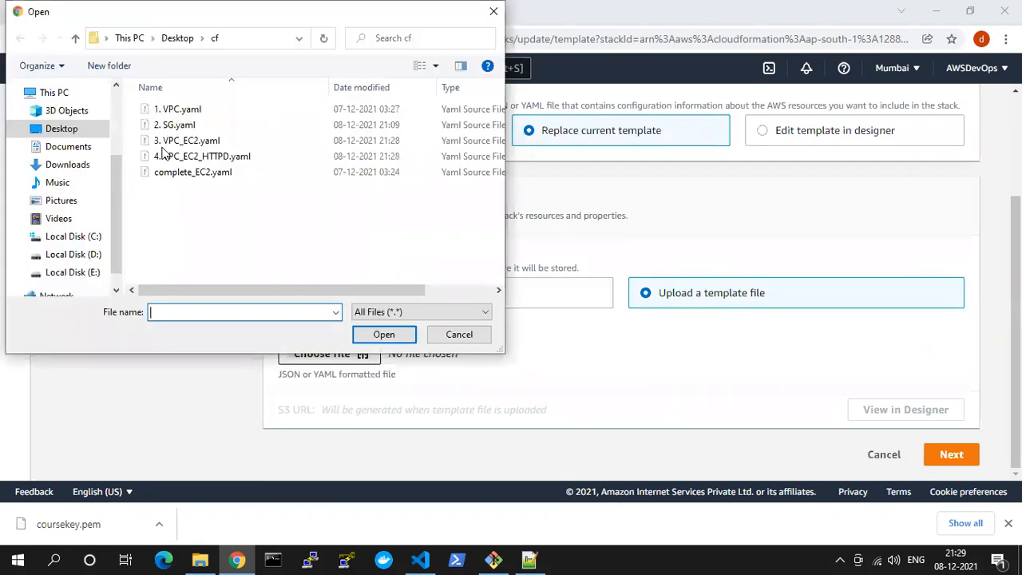
click(164, 141)
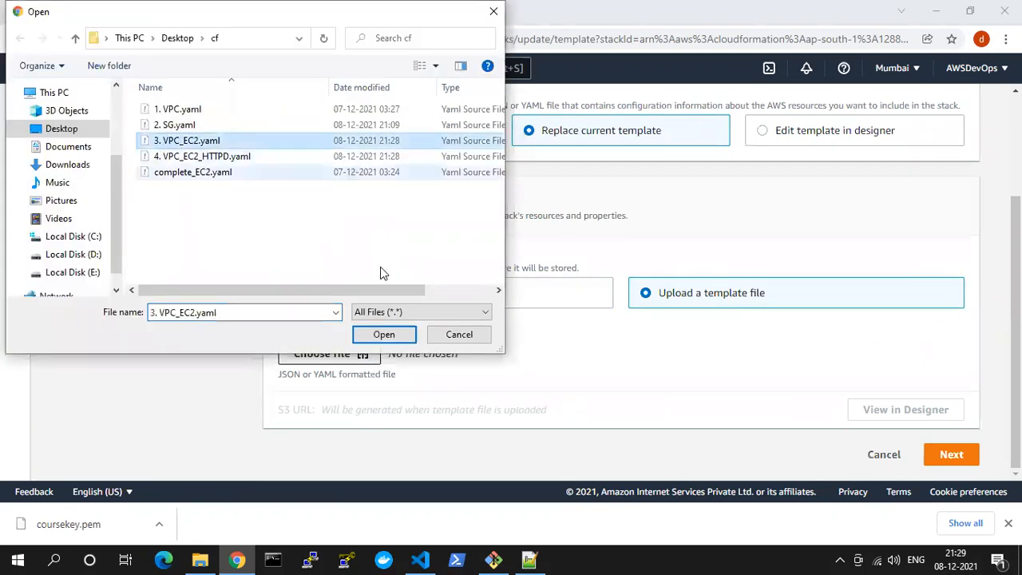
click(383, 335)
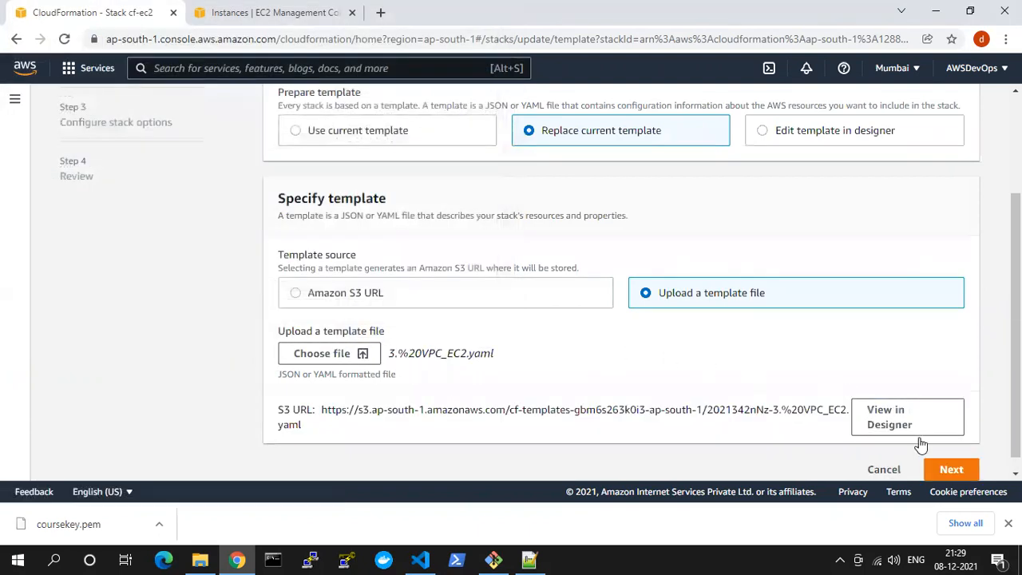
click(950, 469)
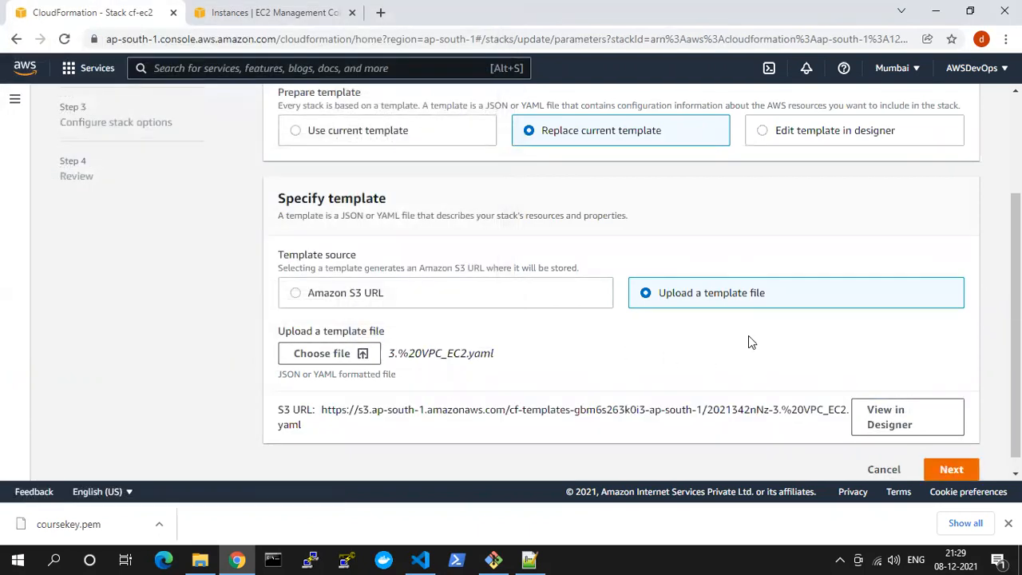
Keep coursekey as the KeyName, accept the existing stack options, and proceed to the review of the update
click(958, 339)
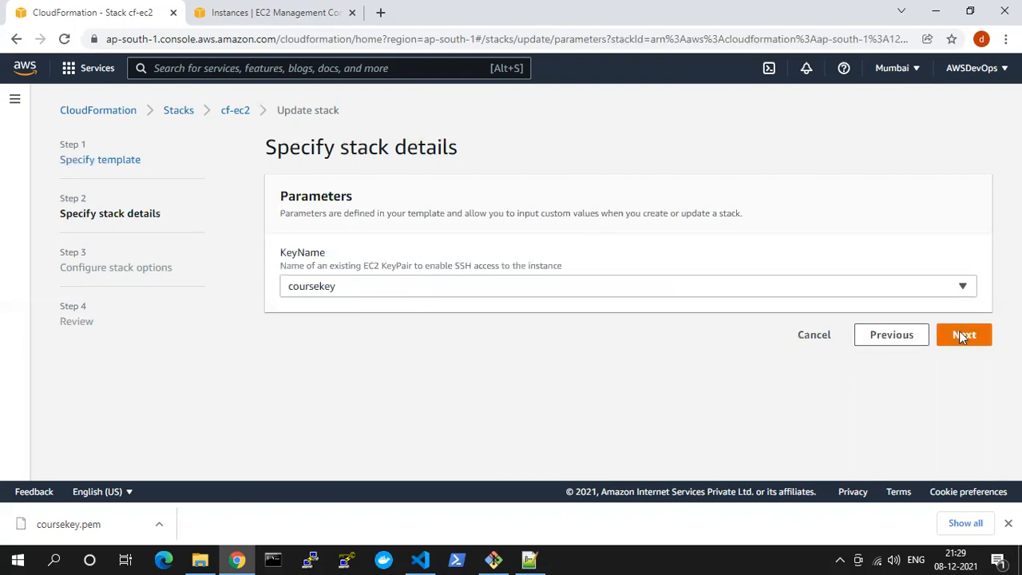
scroll(387, 250, down, 1)
scroll(387, 250, down, 6)
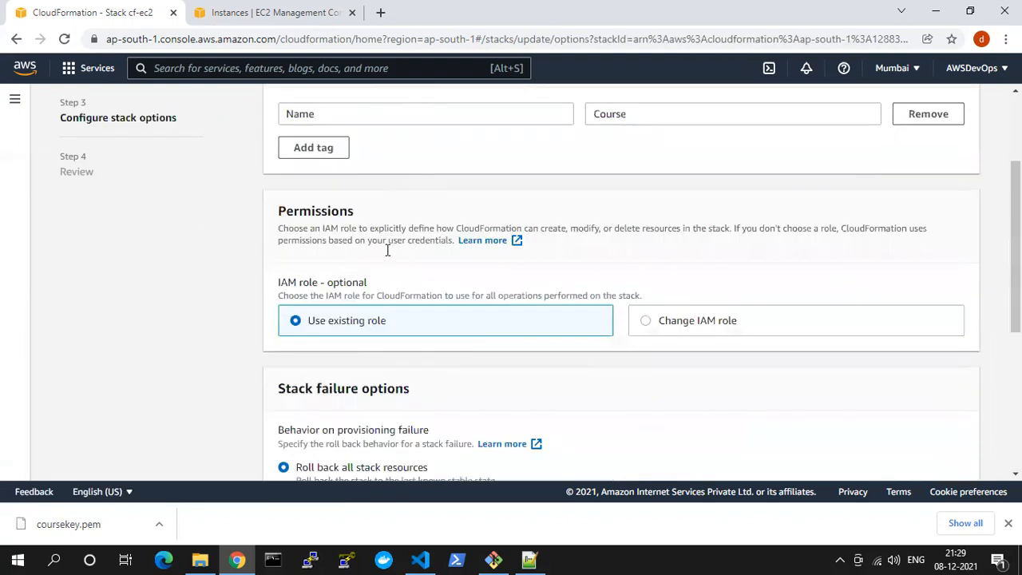
scroll(388, 253, up, 5)
scroll(661, 381, down, 4)
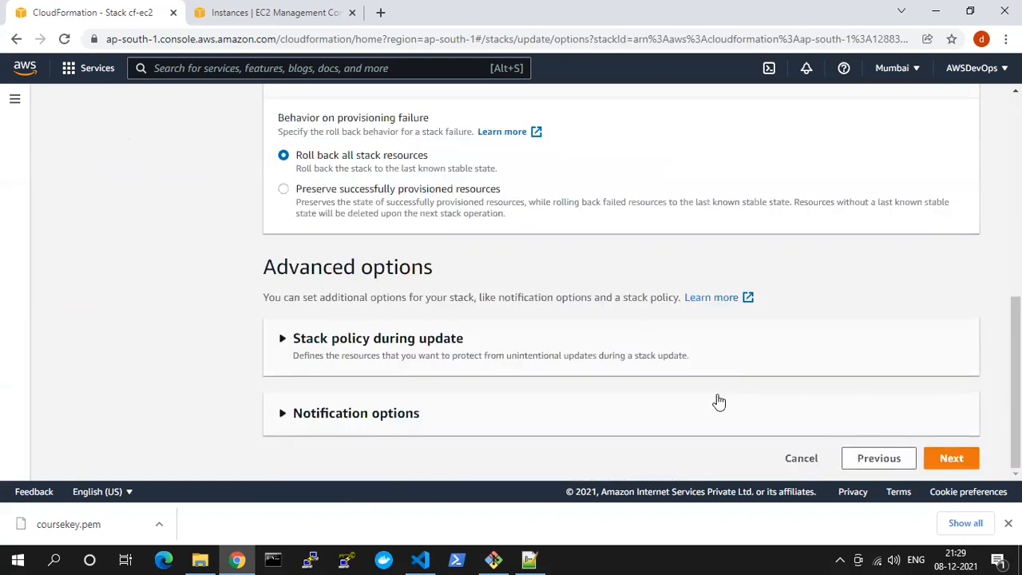
click(952, 458)
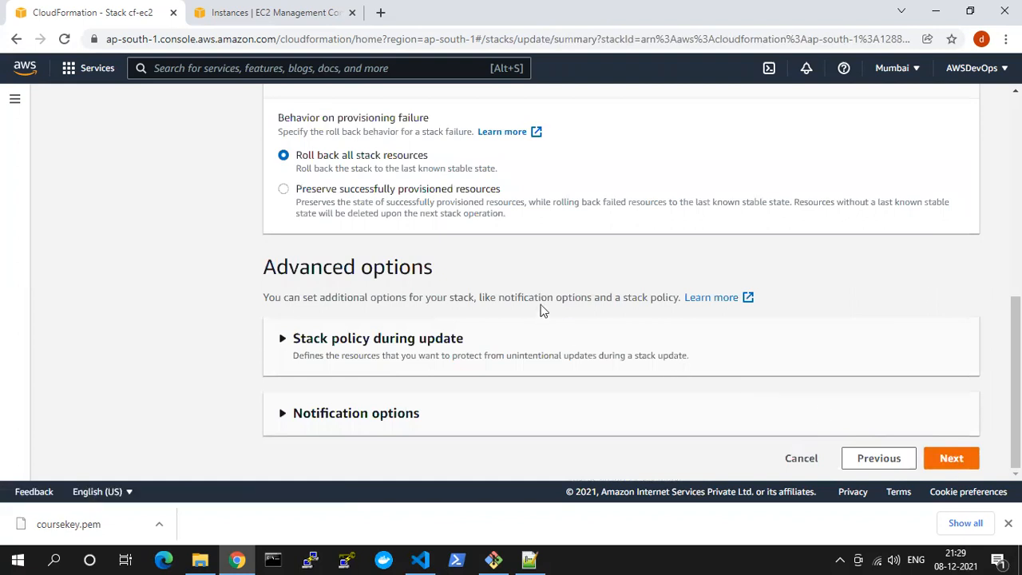
Acknowledge that the template may contain changes in the review of the cf-ec2 update, and submit the stack update
scroll(810, 381, down, 15)
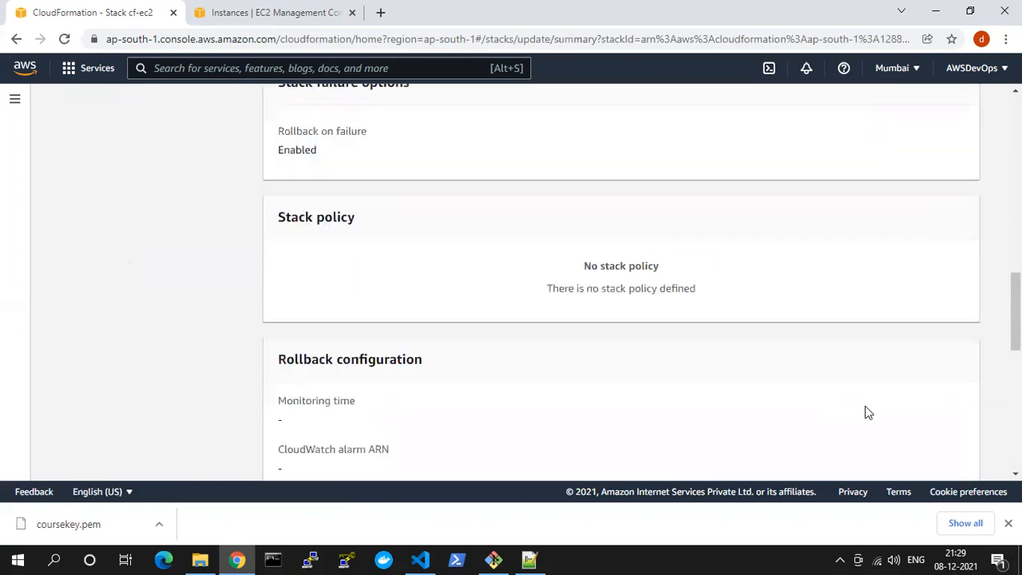
click(323, 395)
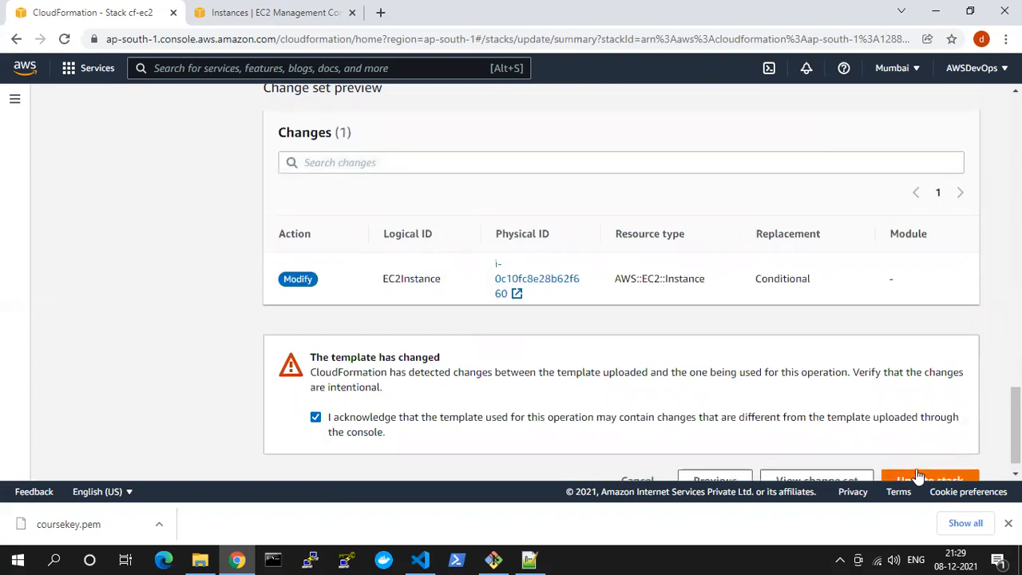
scroll(922, 463, down, 1)
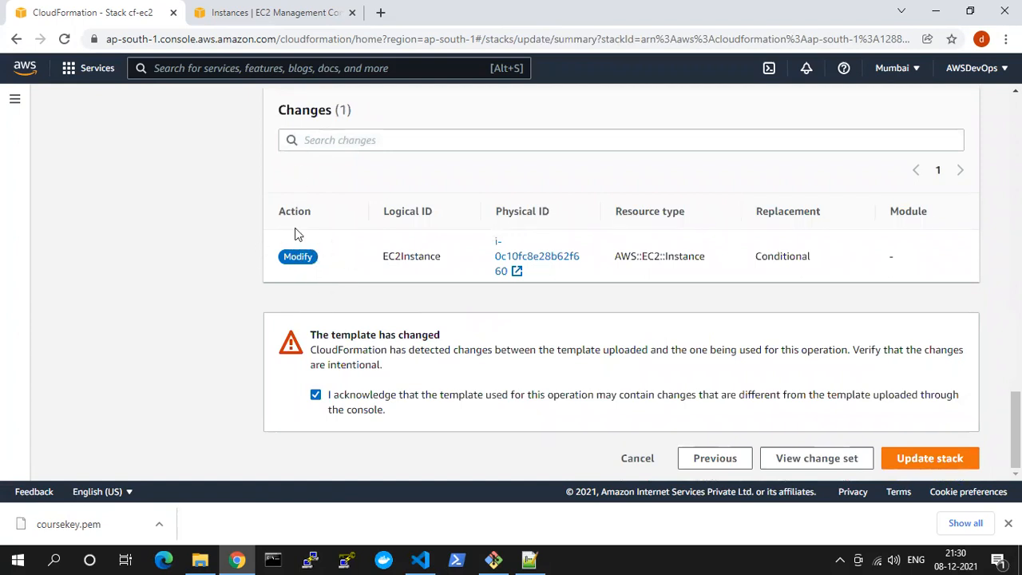
click(920, 459)
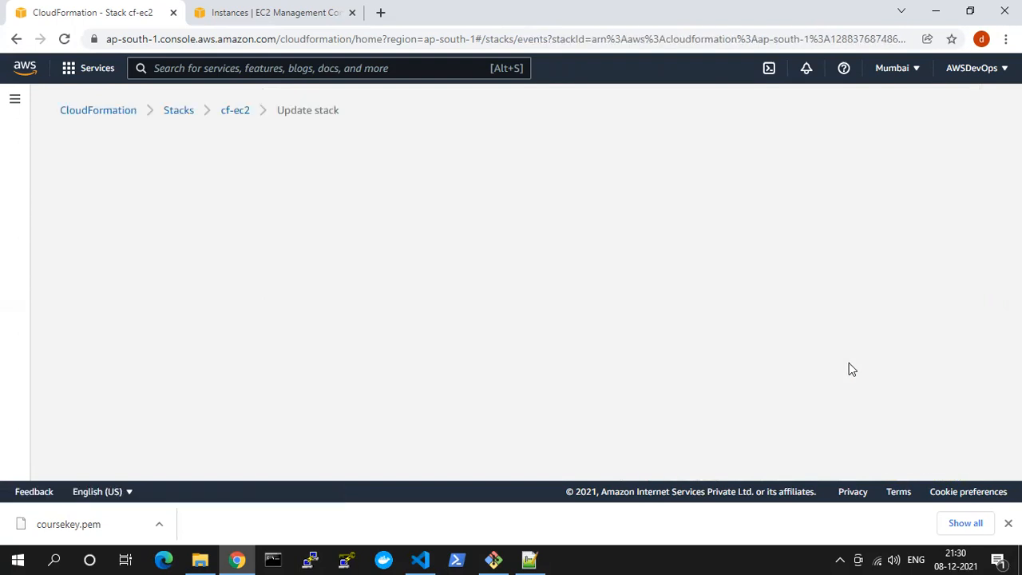
Refresh the cf-ec2 stack events repeatedly to follow the progress of the EC2Instance update
scroll(575, 417, down, 1)
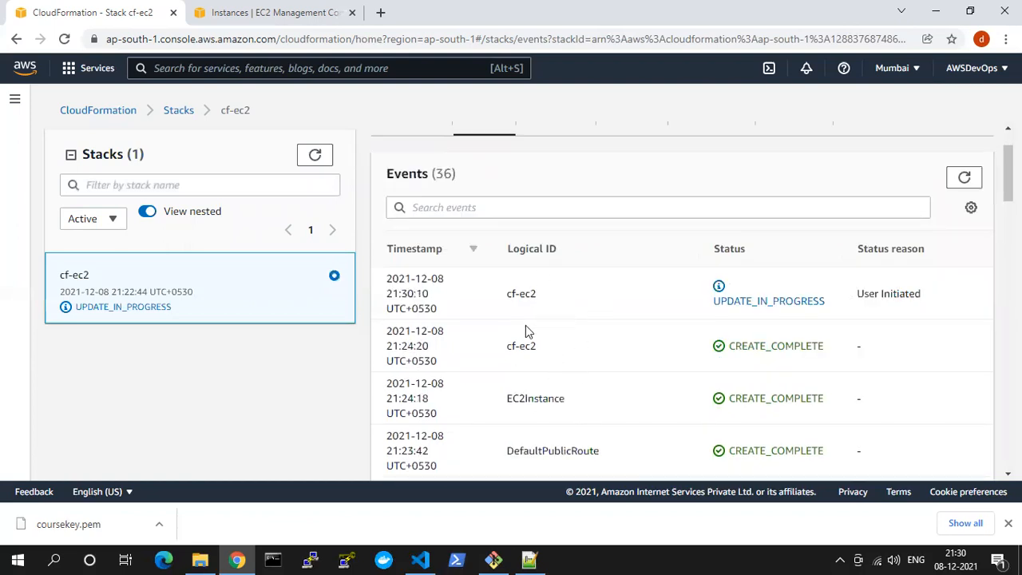
mouse_move(547, 290)
mouse_down()
mouse_move(487, 292)
mouse_move(539, 298)
mouse_up()
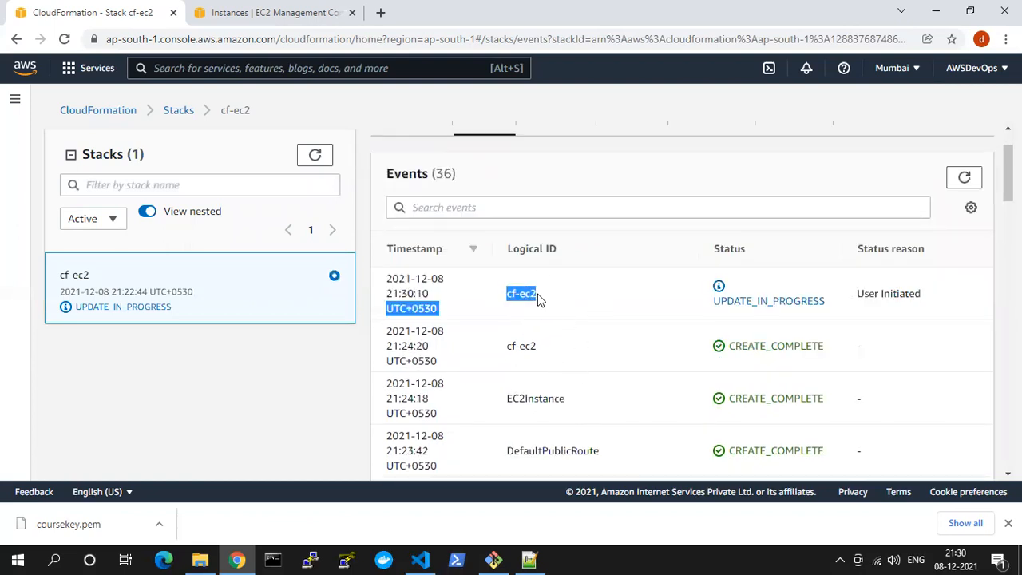
click(539, 298)
click(962, 179)
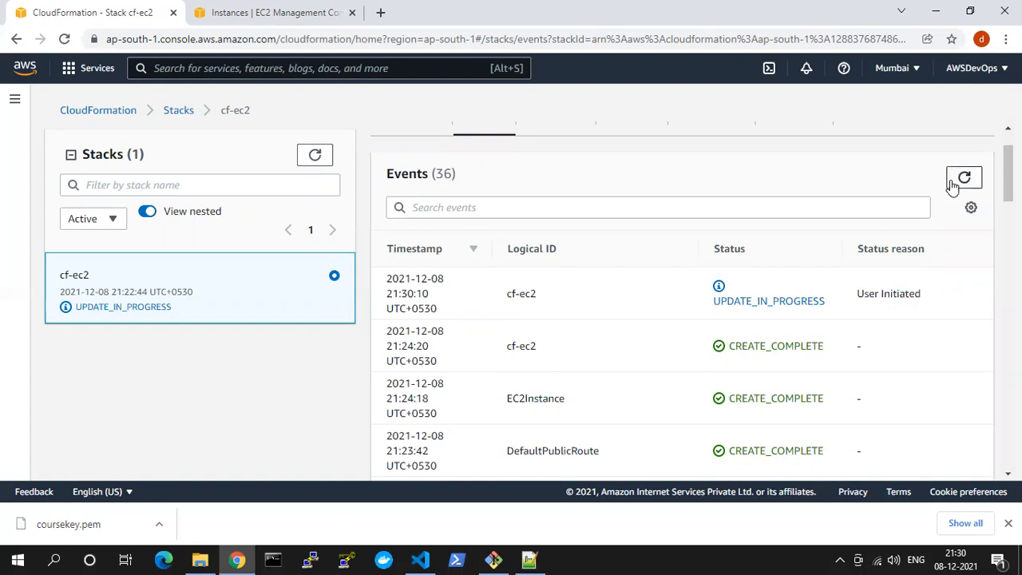
click(962, 182)
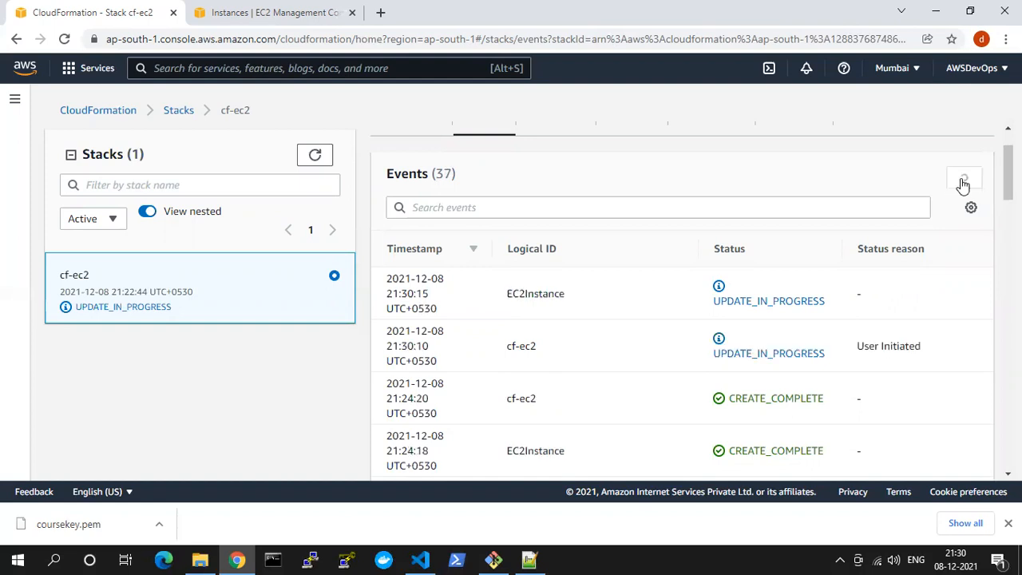
click(963, 184)
click(963, 182)
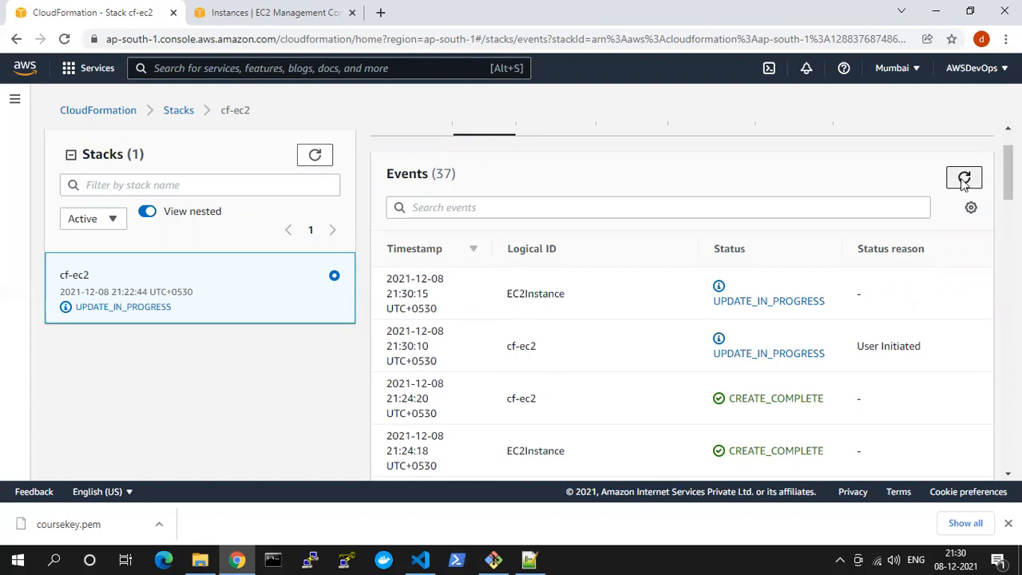
click(964, 183)
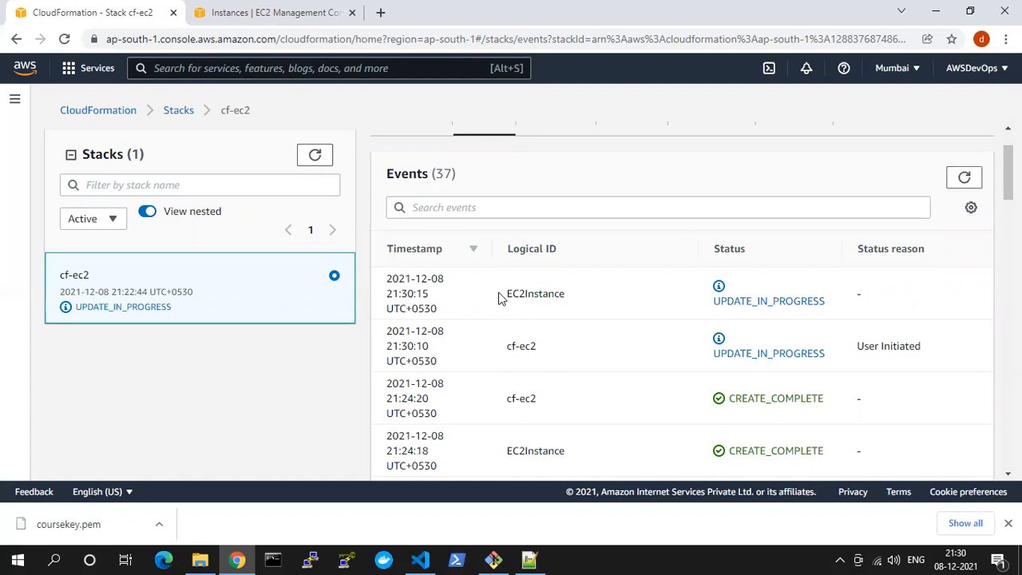
drag(503, 293, 564, 293)
click(630, 301)
click(964, 179)
click(962, 180)
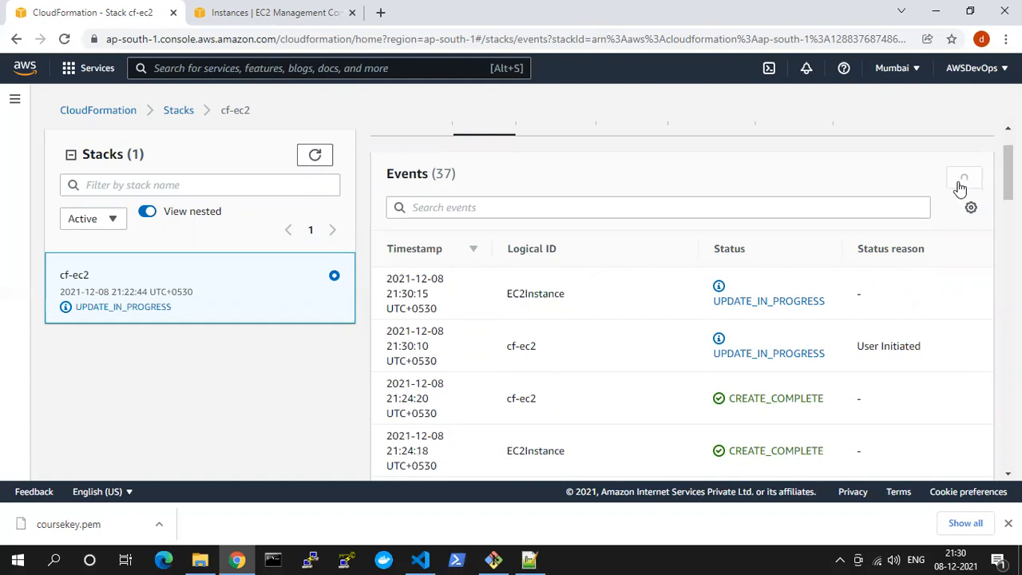
click(961, 182)
click(961, 185)
click(961, 185)
click(961, 185)
click(961, 186)
click(961, 186)
click(961, 185)
click(961, 187)
click(960, 185)
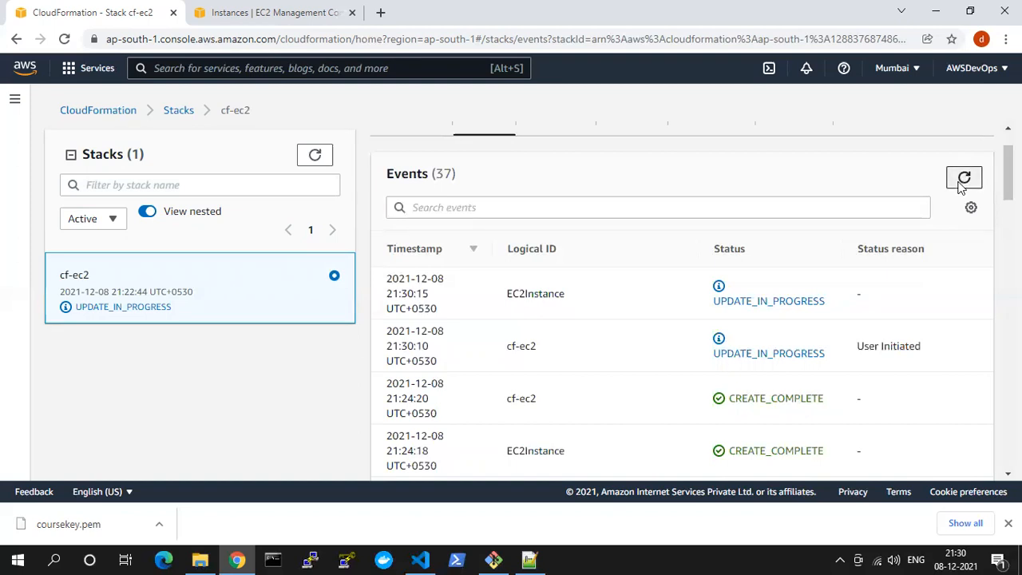
Copy the Course EC2 instance's IPv4 public IP from the EC2 console and load it in a new browser tab
click(272, 12)
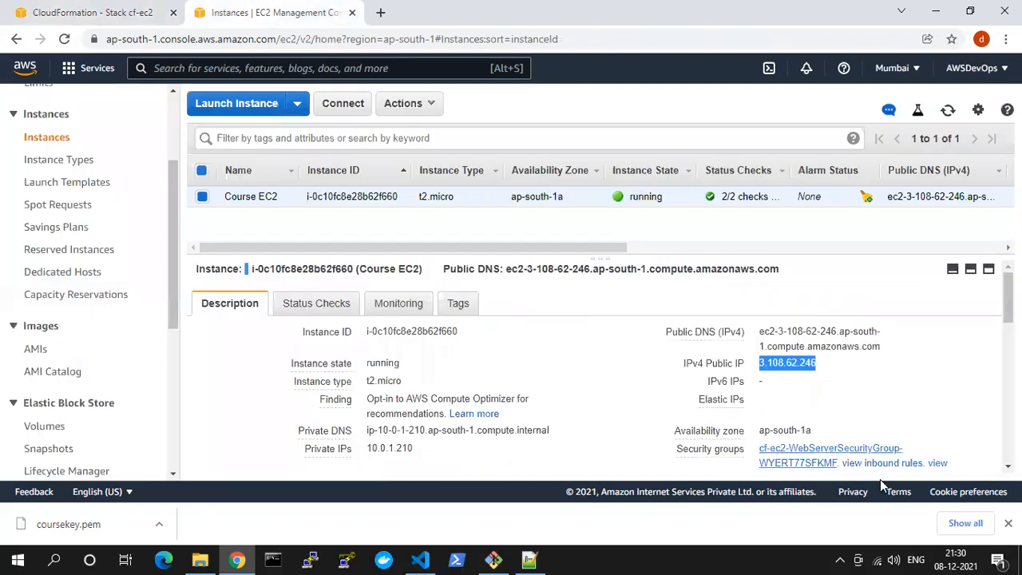
click(829, 363)
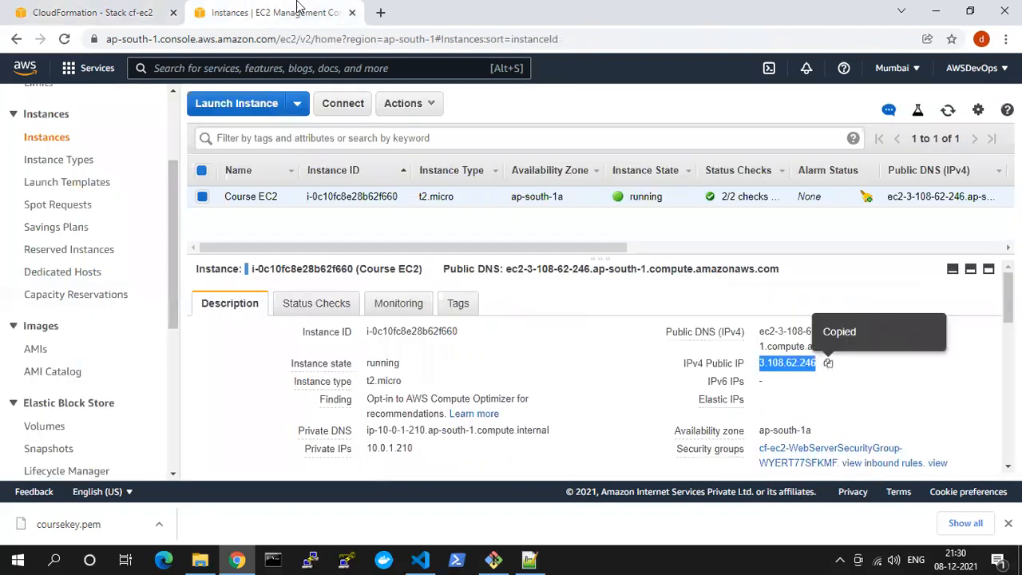
click(380, 12)
key(ctrl+v)
key(Return)
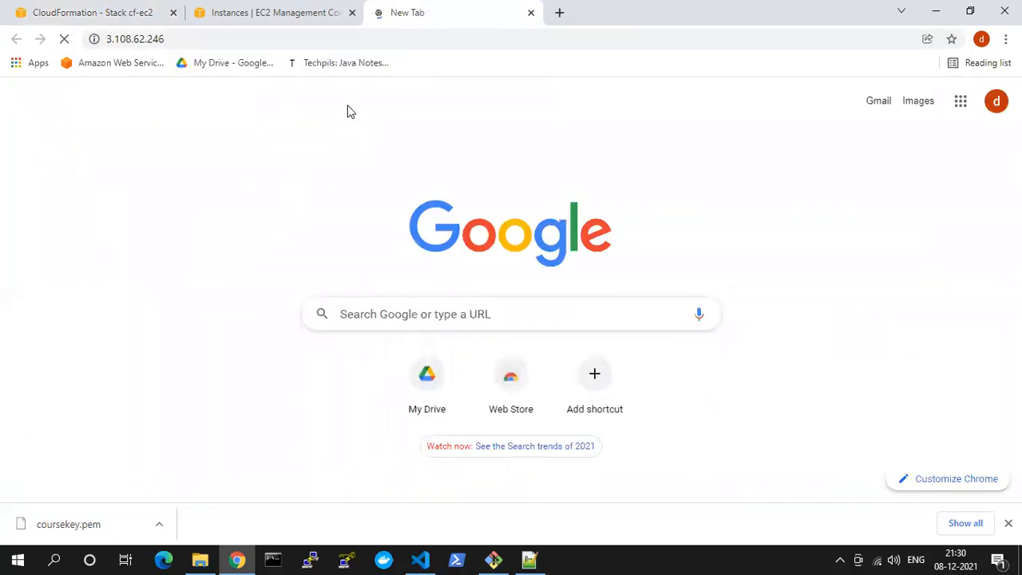
Return to the cf-ec2 stack's events and keep refreshing them to follow the EC2Instance update
click(137, 8)
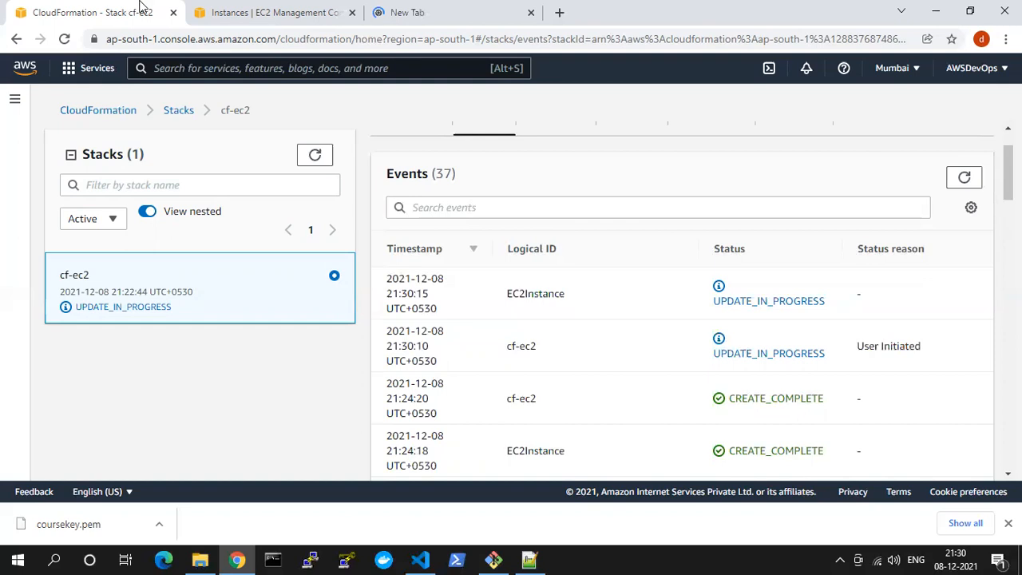
click(961, 182)
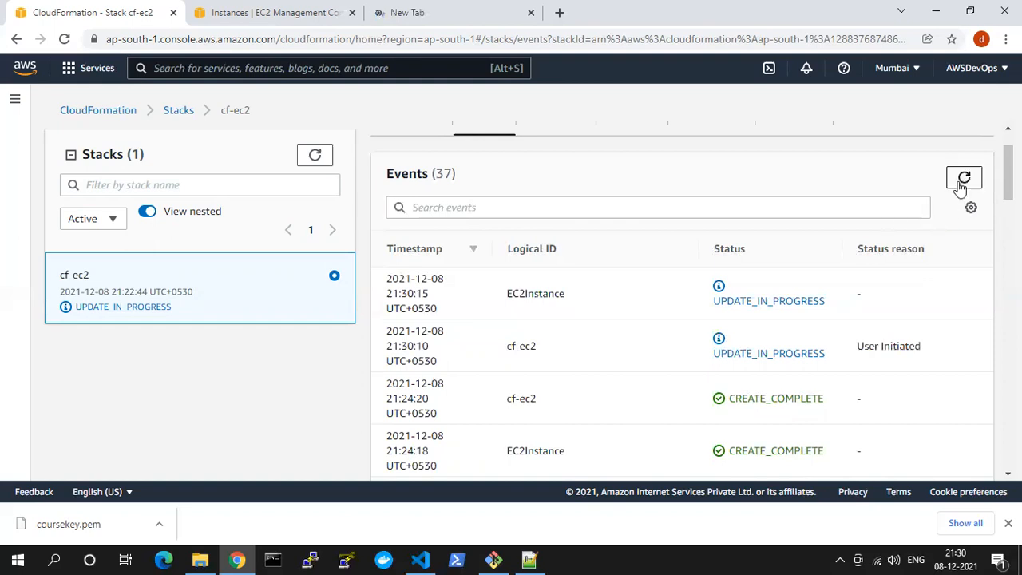
click(961, 184)
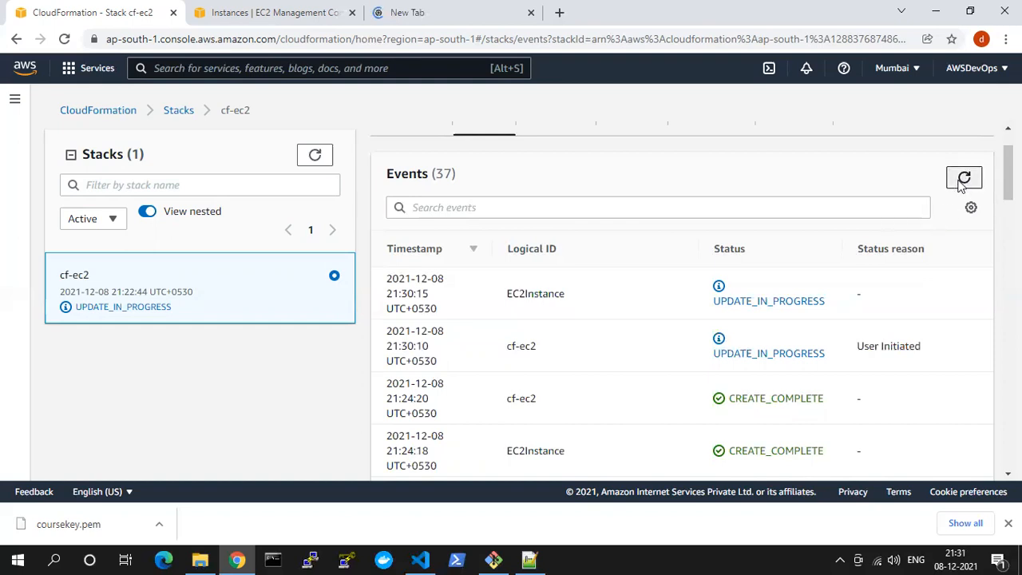
click(960, 183)
click(1008, 523)
click(963, 177)
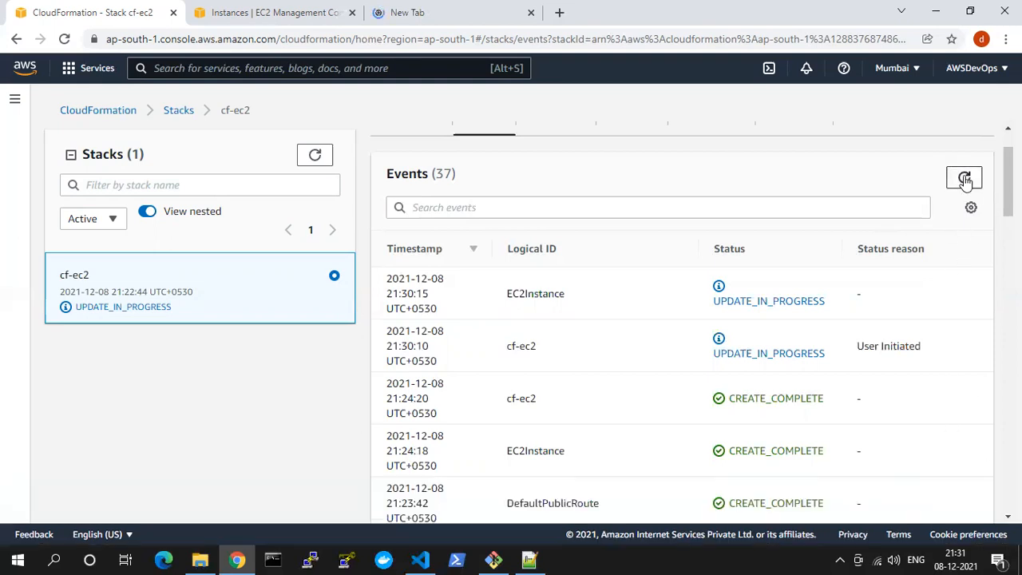
click(957, 178)
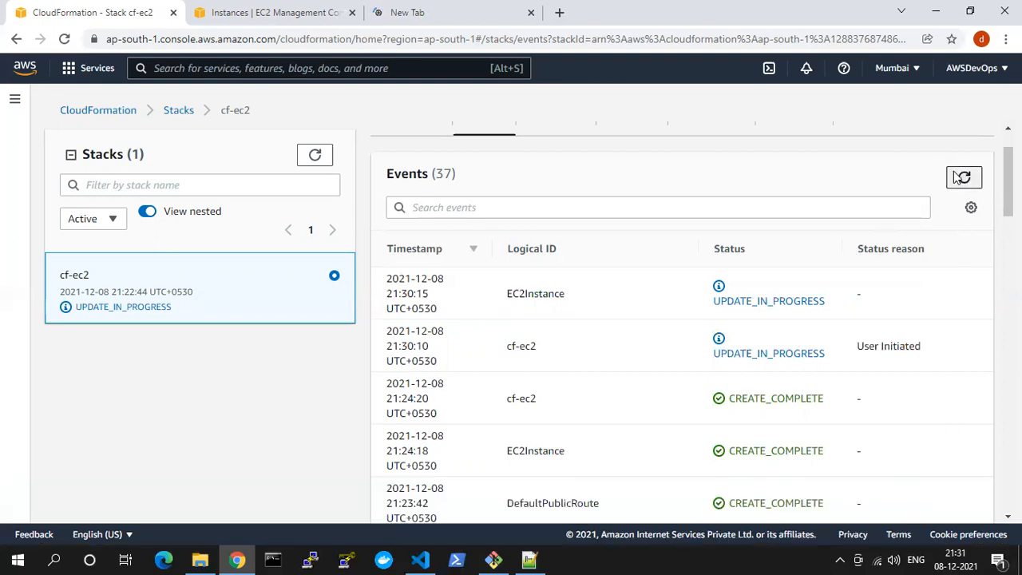
click(959, 181)
click(959, 181)
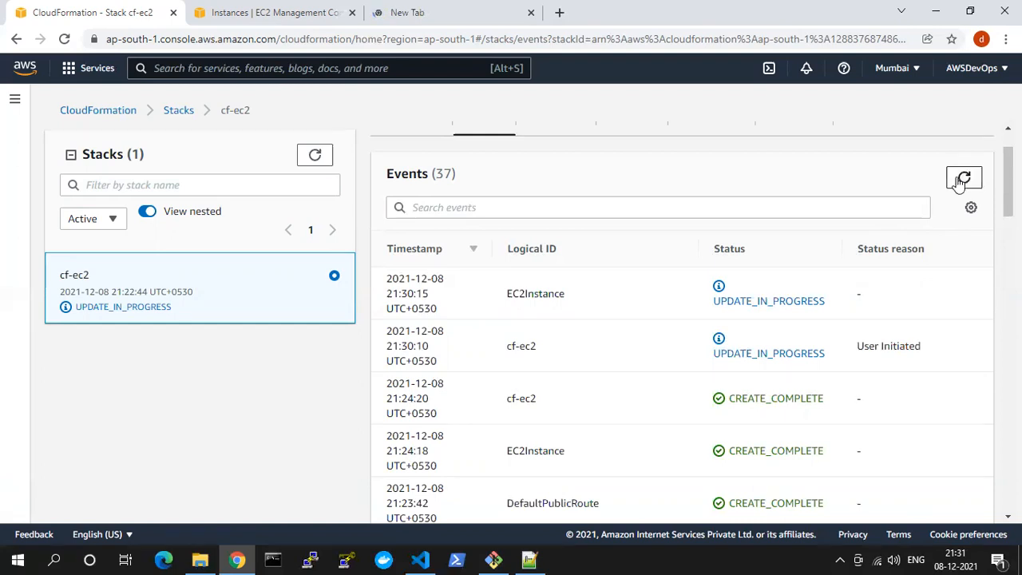
click(965, 178)
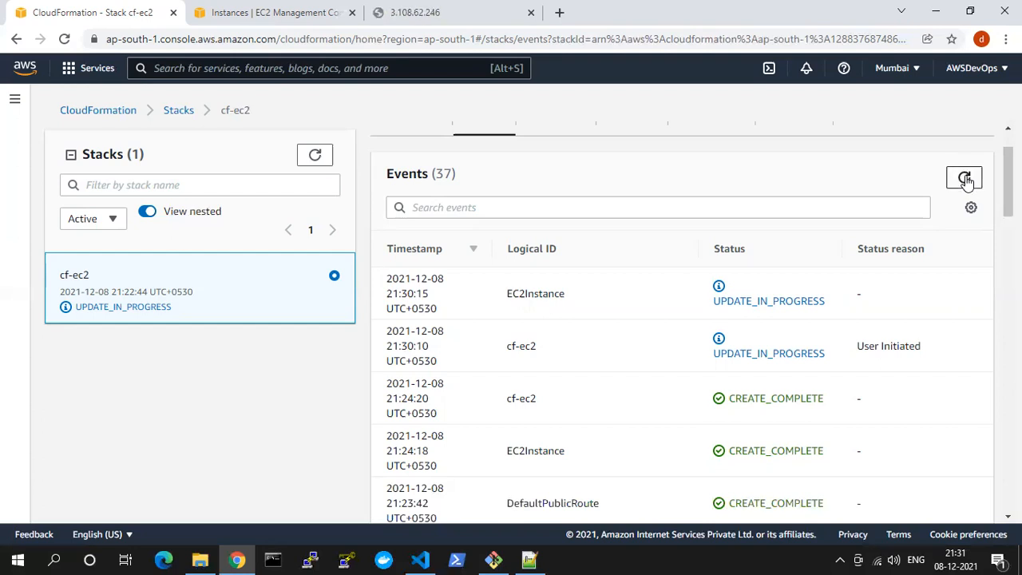
click(965, 180)
click(964, 179)
click(965, 179)
Refresh the stacks list, look through the cf-ec2 event list, and refresh it repeatedly for the latest EC2Instance status
click(317, 155)
click(966, 181)
scroll(831, 229, down, 5)
scroll(830, 240, up, 2)
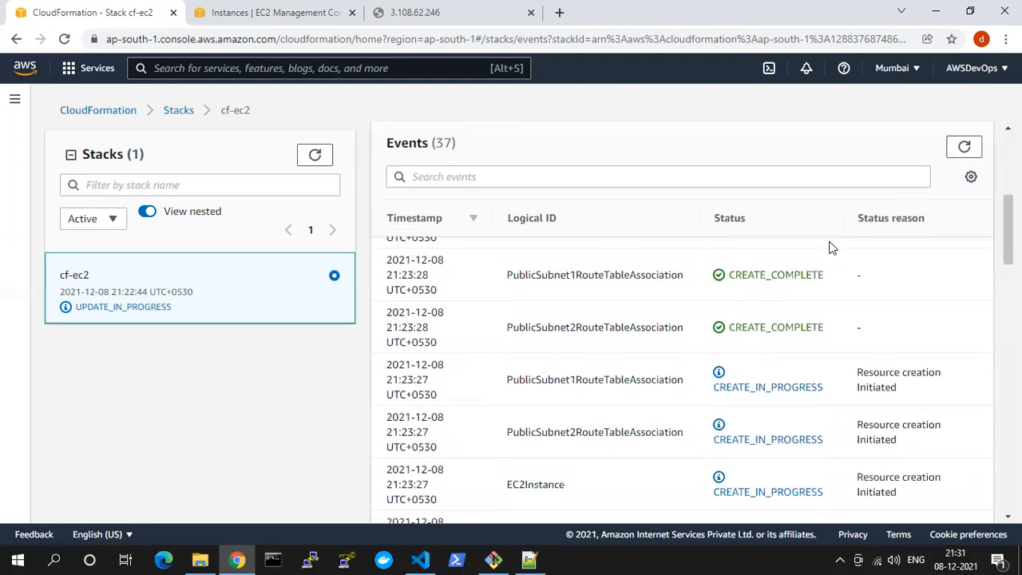
scroll(831, 248, up, 5)
click(964, 253)
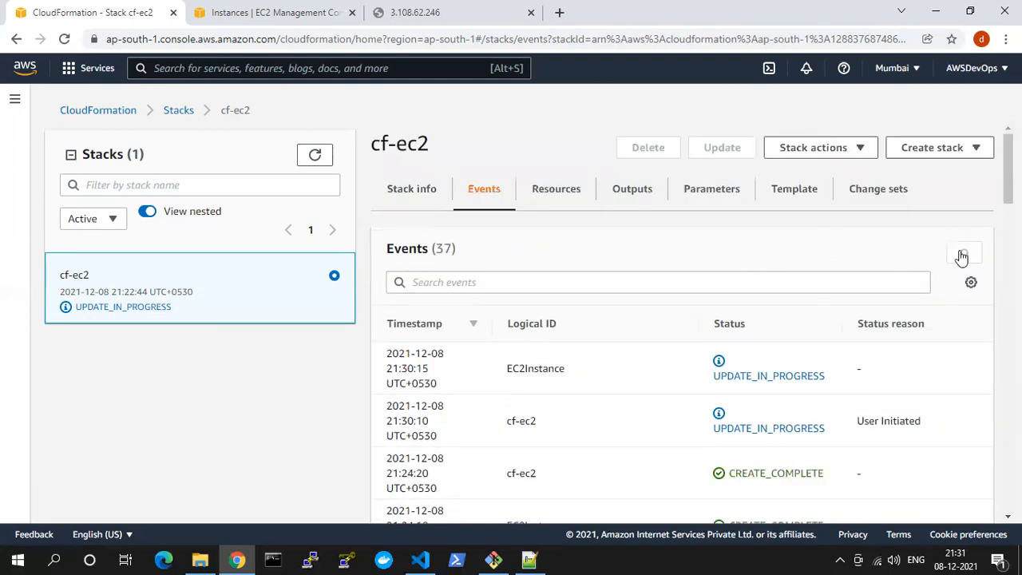
scroll(983, 200, down, 3)
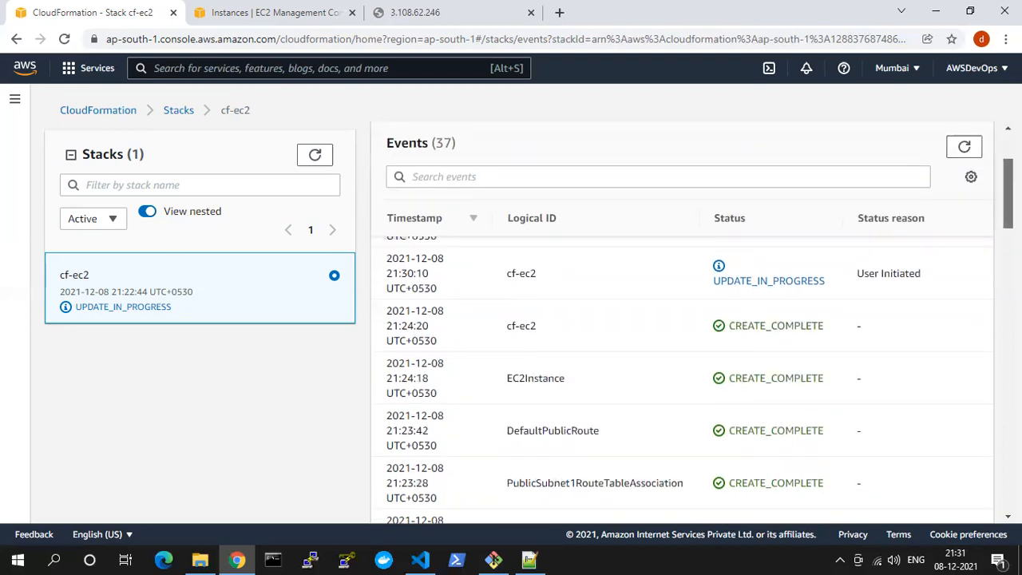
scroll(985, 194, up, 2)
click(967, 216)
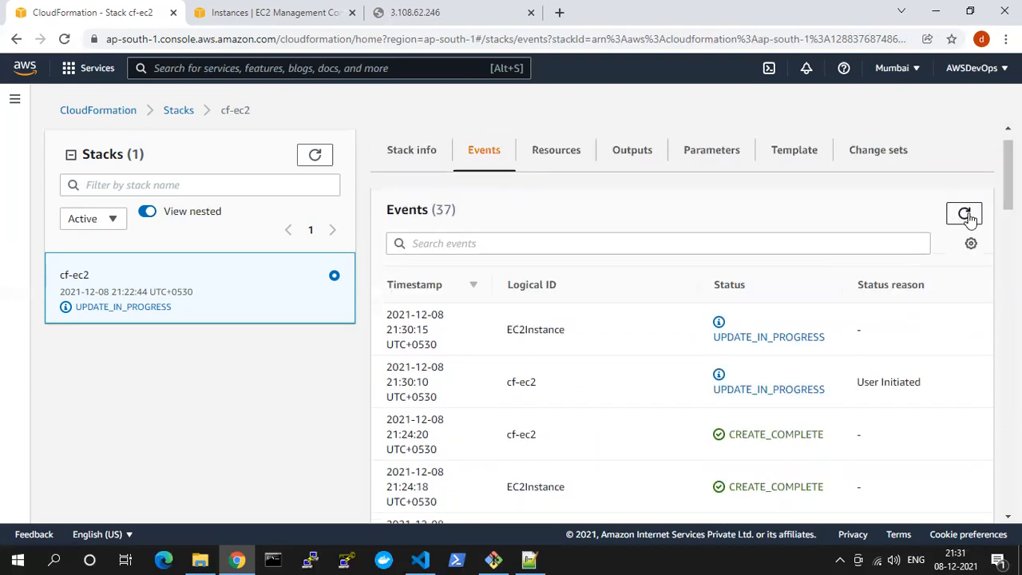
click(967, 216)
click(967, 216)
click(967, 216)
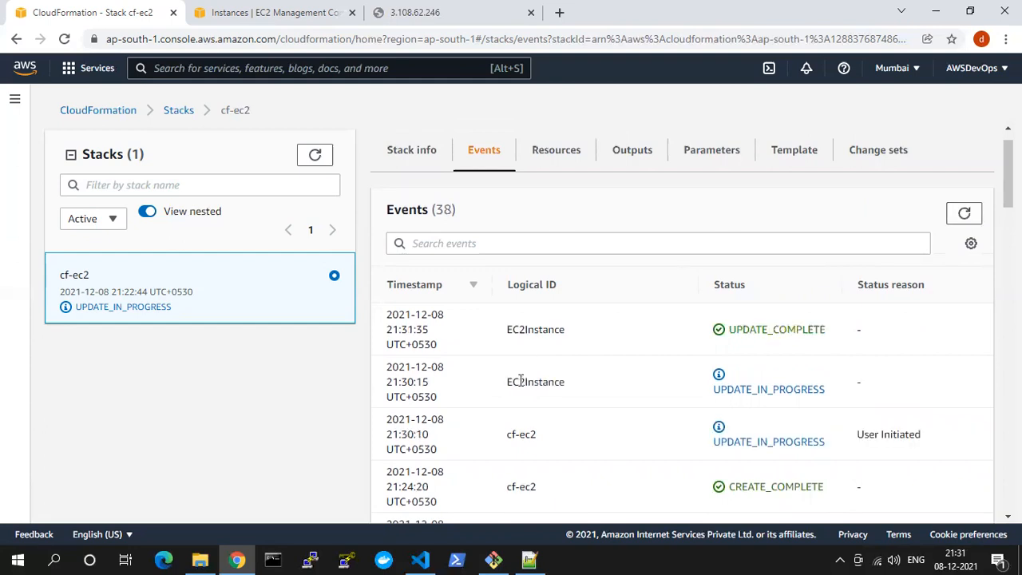
drag(569, 332, 508, 330)
Reload the instance's web page at 3.108.62.246
click(445, 10)
click(388, 40)
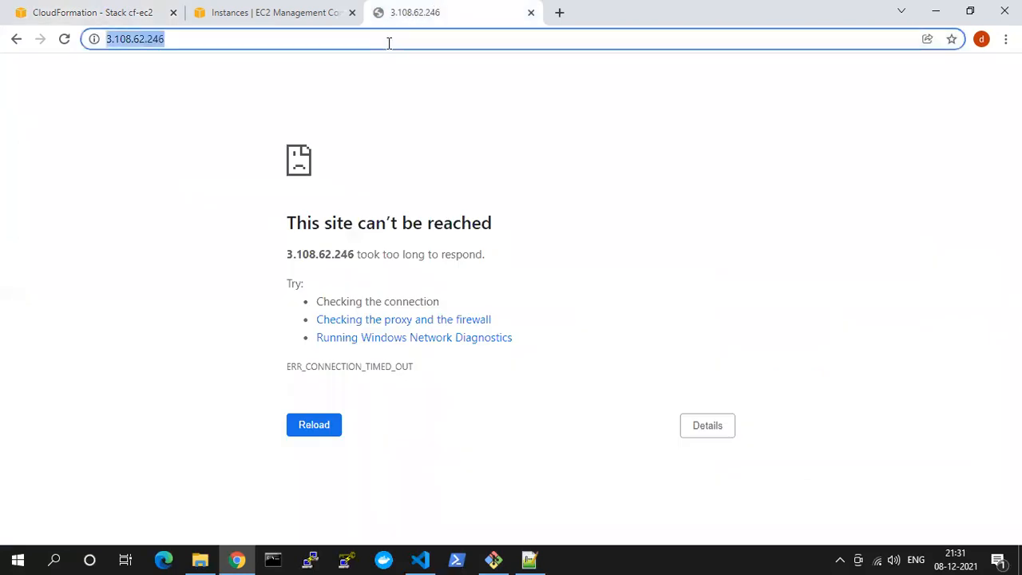
key(Return)
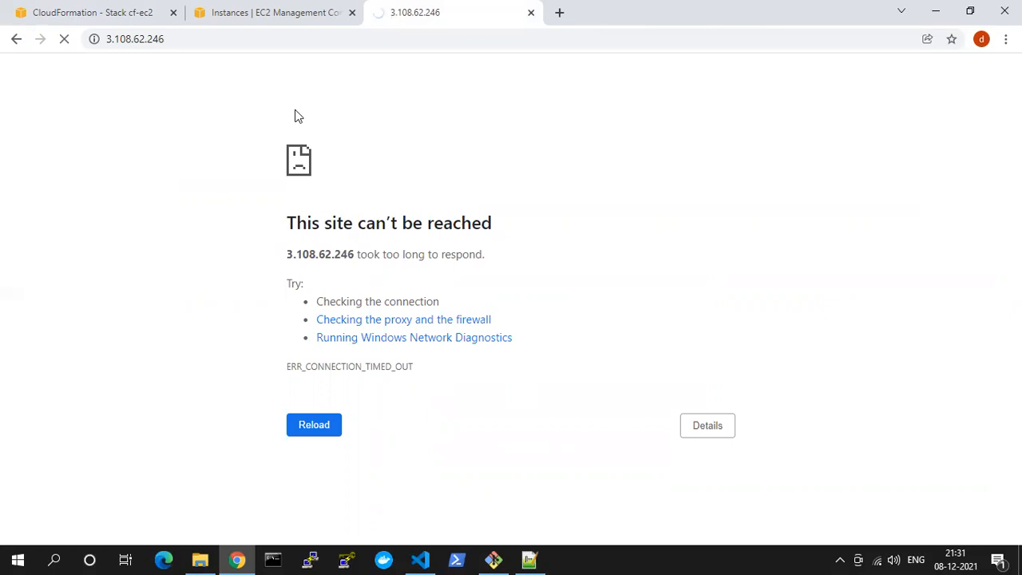
Copy the Course EC2 instance's IPv4 public IP from the EC2 console again and load it in the web page tab
click(262, 13)
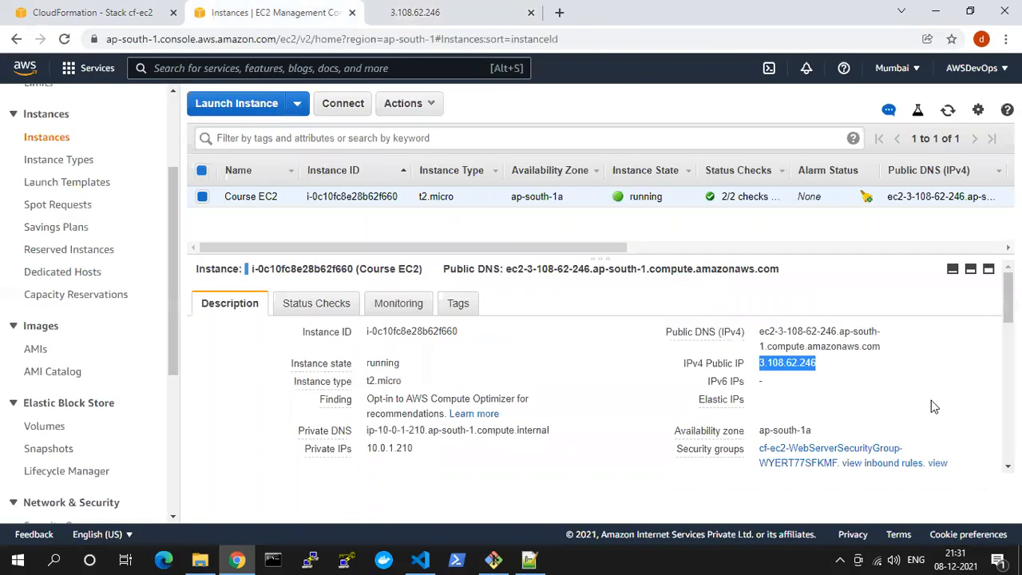
click(827, 364)
click(437, 16)
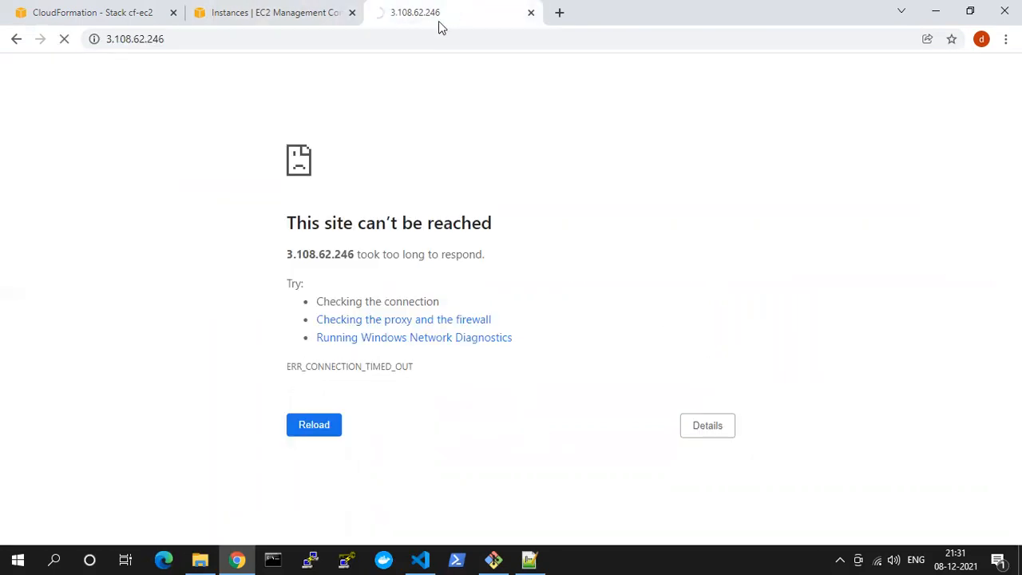
click(425, 40)
key(ctrl+v)
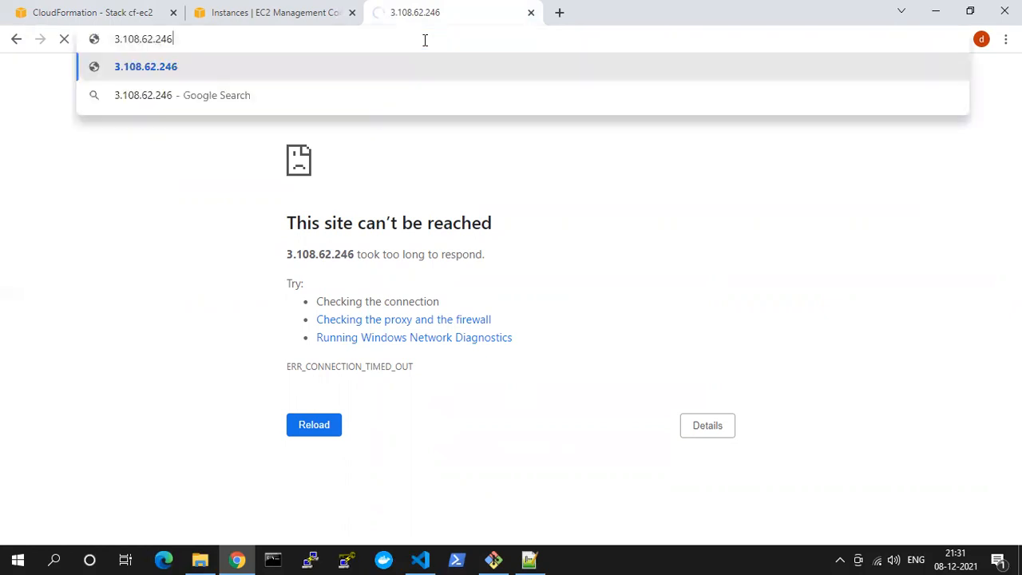
key(Return)
Request 3.108.62.246/index.html in the browser, and retry the same address
click(424, 40)
click(425, 40)
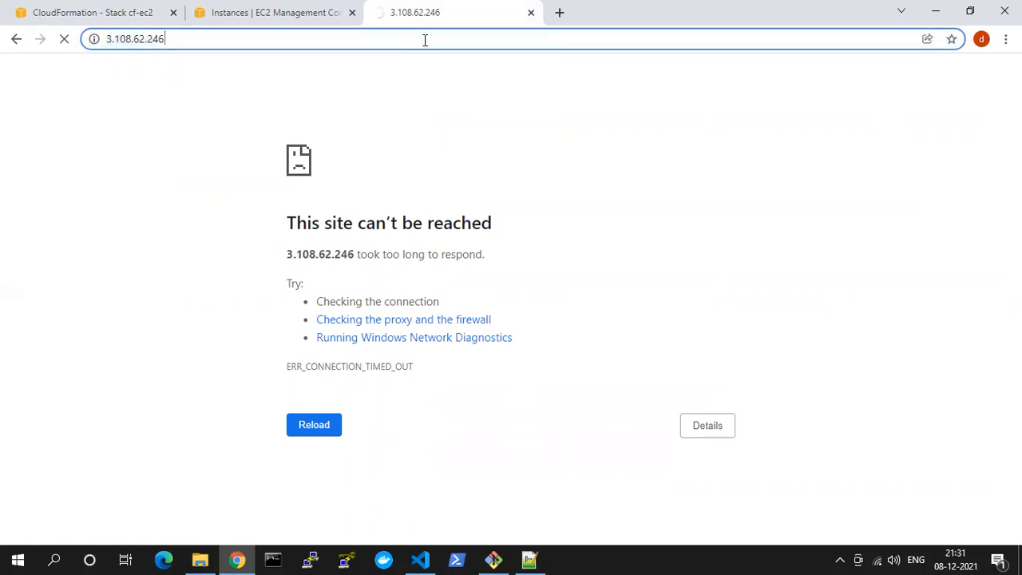
text(/inde)
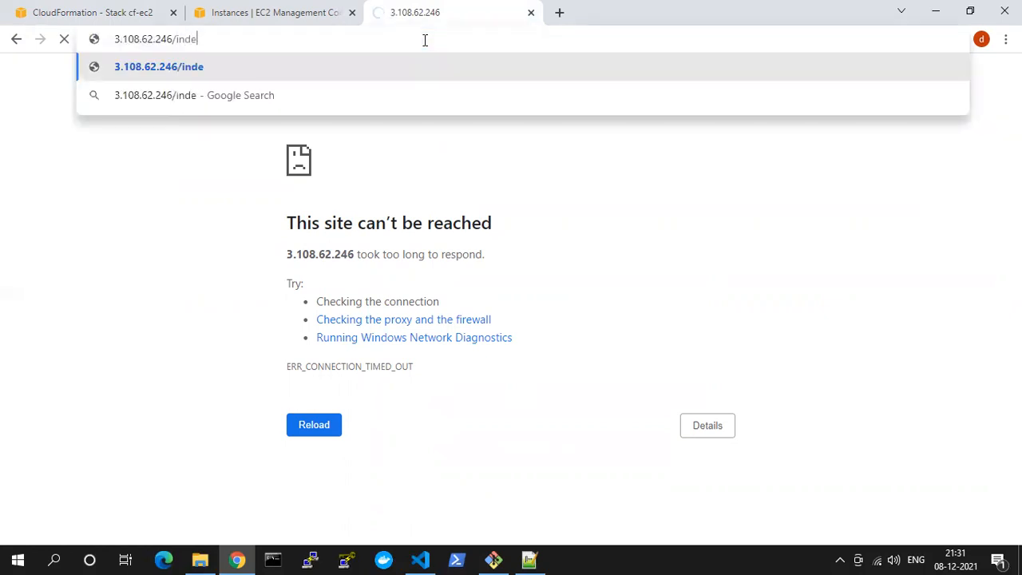
text(x.html)
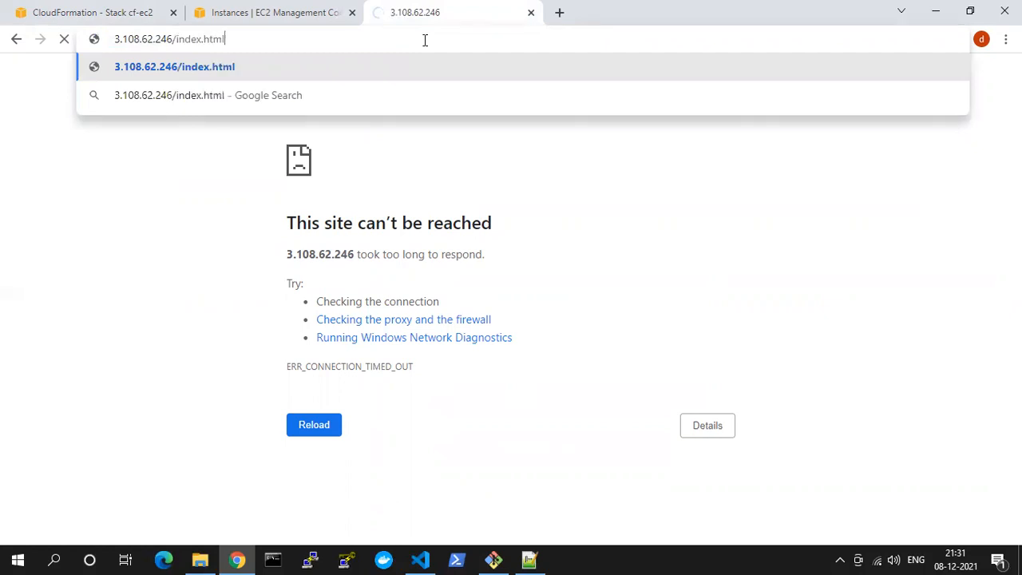
key(Return)
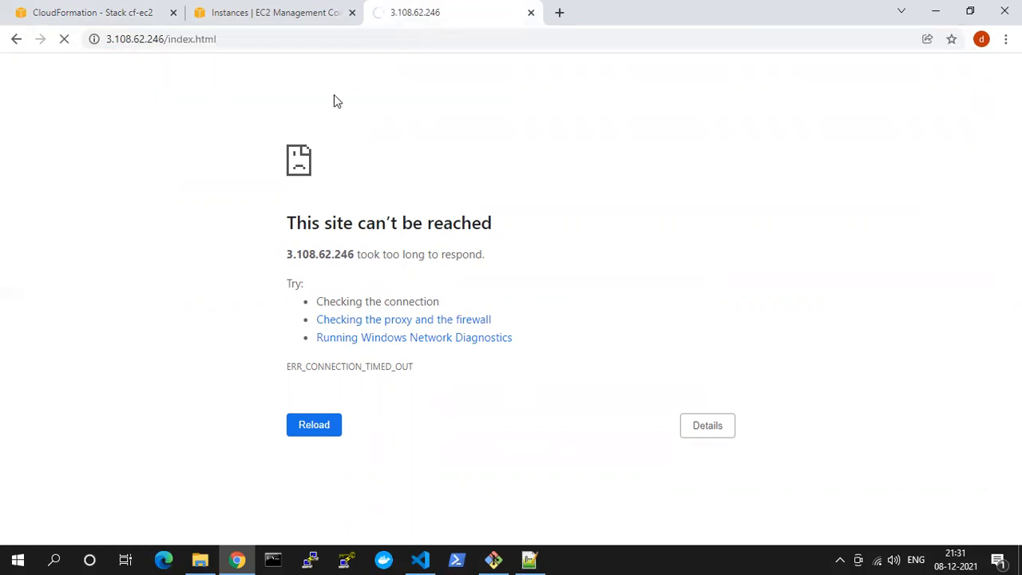
click(289, 8)
click(400, 12)
click(255, 33)
key(Return)
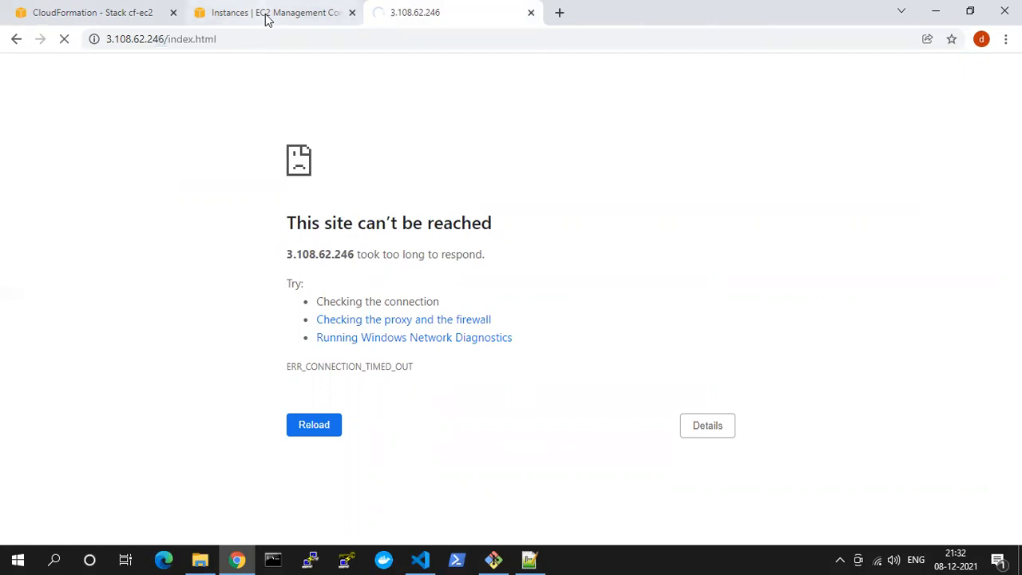
Open the WebServerSecurityGroup linked in the Course EC2 instance's description
click(268, 15)
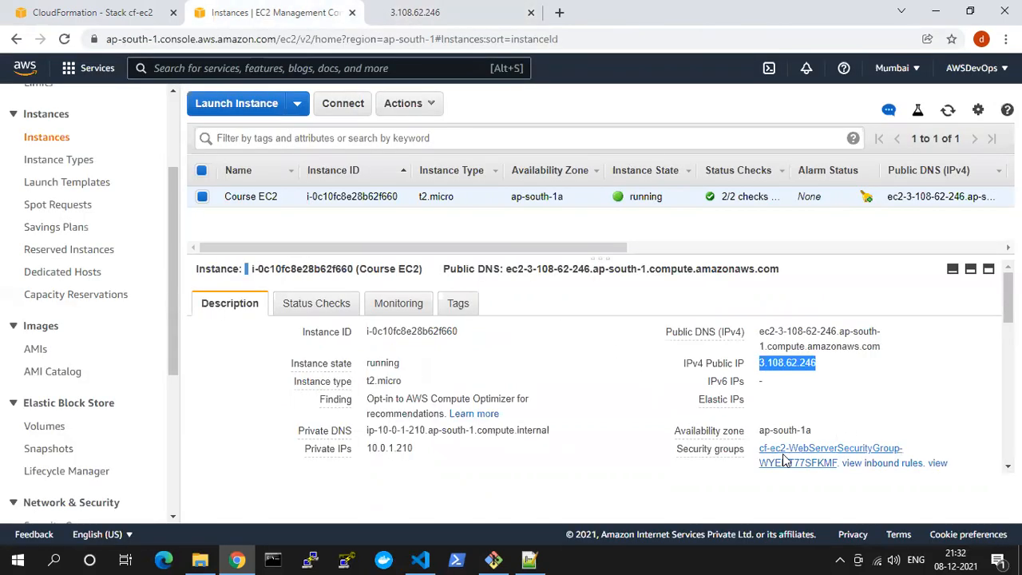
scroll(784, 459, down, 1)
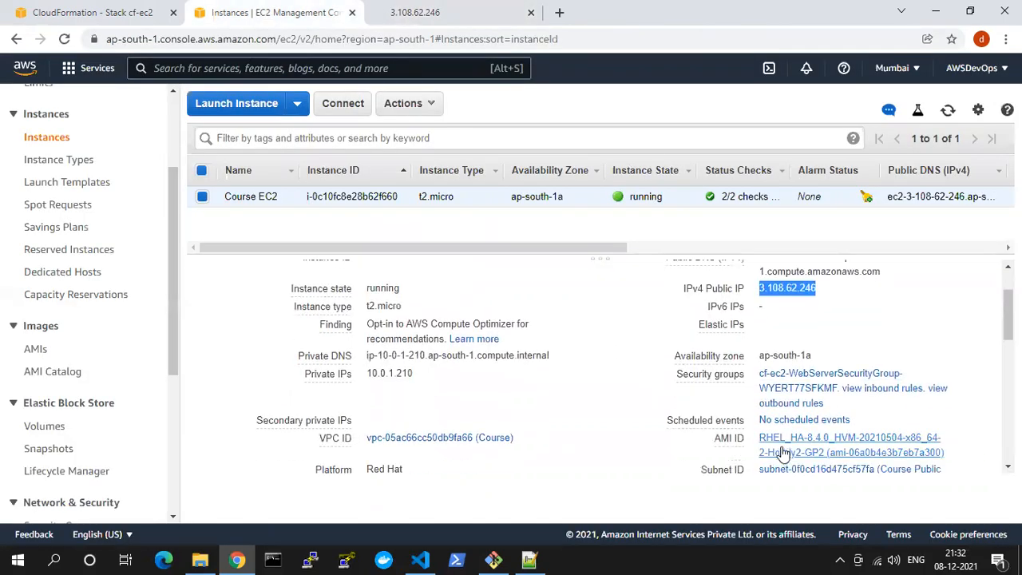
click(787, 379)
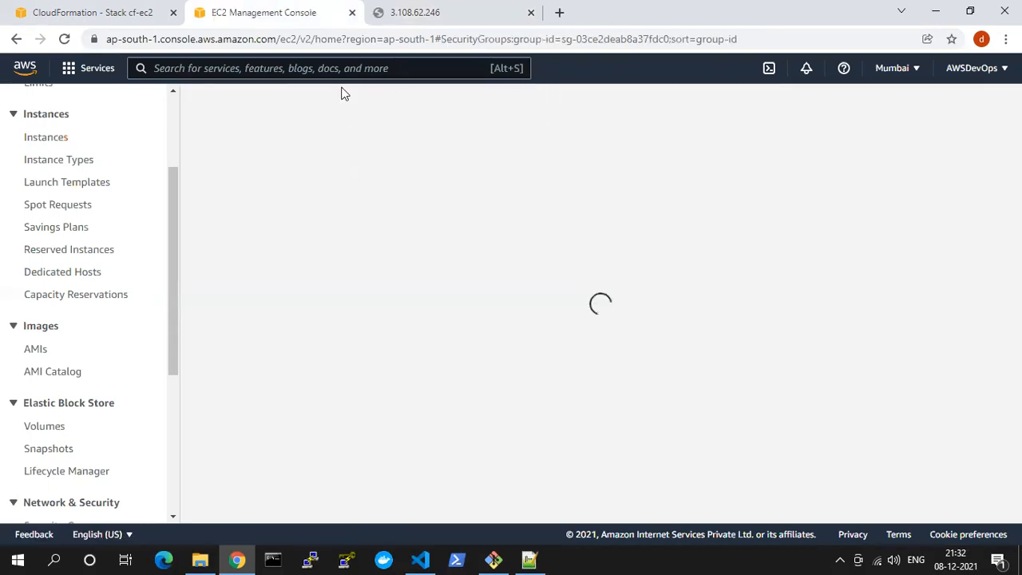
Go back to the 3.108.62.246/index.html tab and try loading the page again
click(409, 14)
click(238, 45)
key(Return)
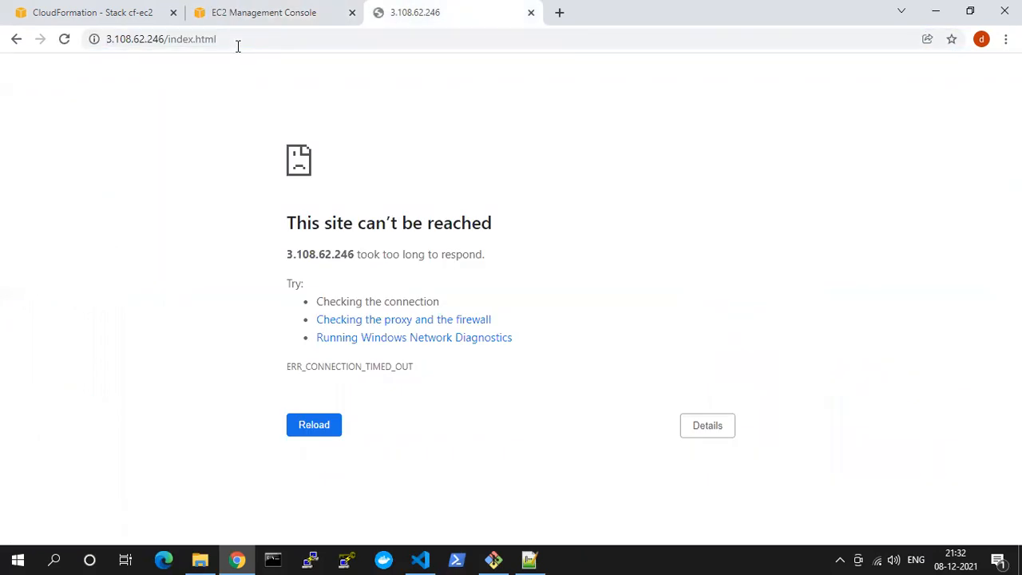
click(63, 46)
Enlarge the security group's detail pane and examine the type, port range and source of its inbound rules
click(250, 12)
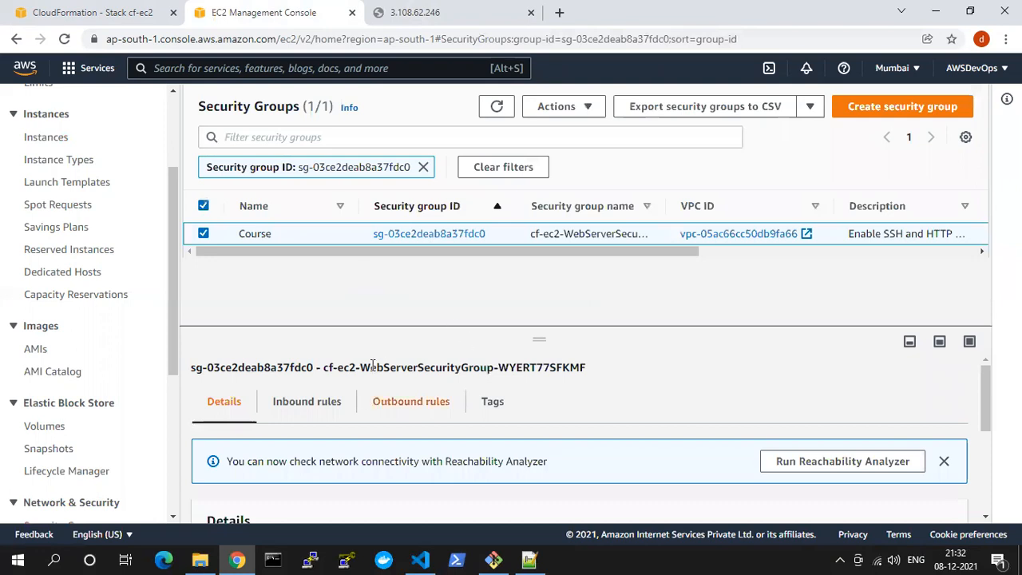
drag(415, 305, 418, 192)
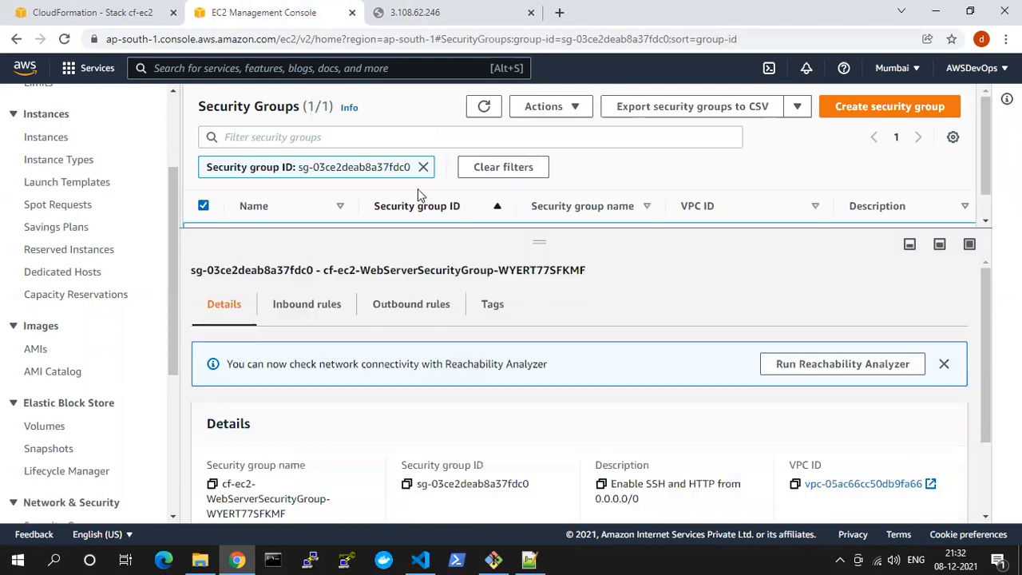
click(323, 314)
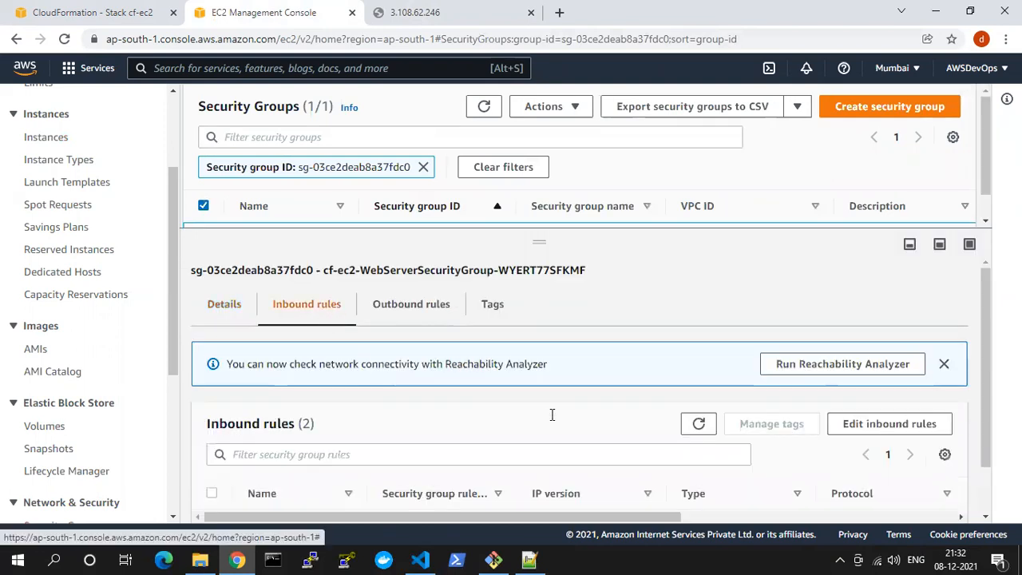
scroll(599, 432, down, 1)
drag(570, 503, 826, 507)
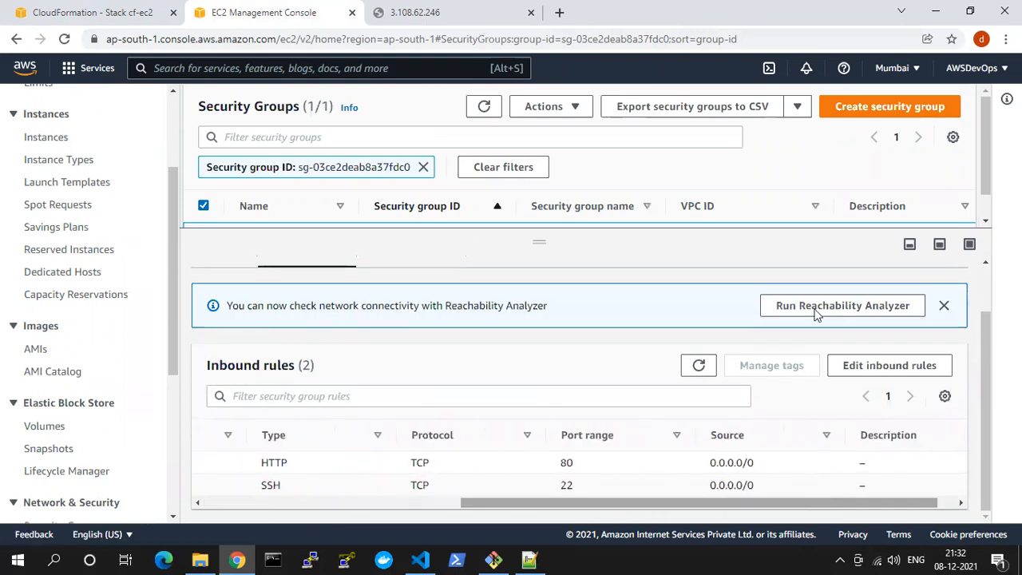
Reload the instance's index.html page once more and return to the security group in the EC2 console
click(447, 12)
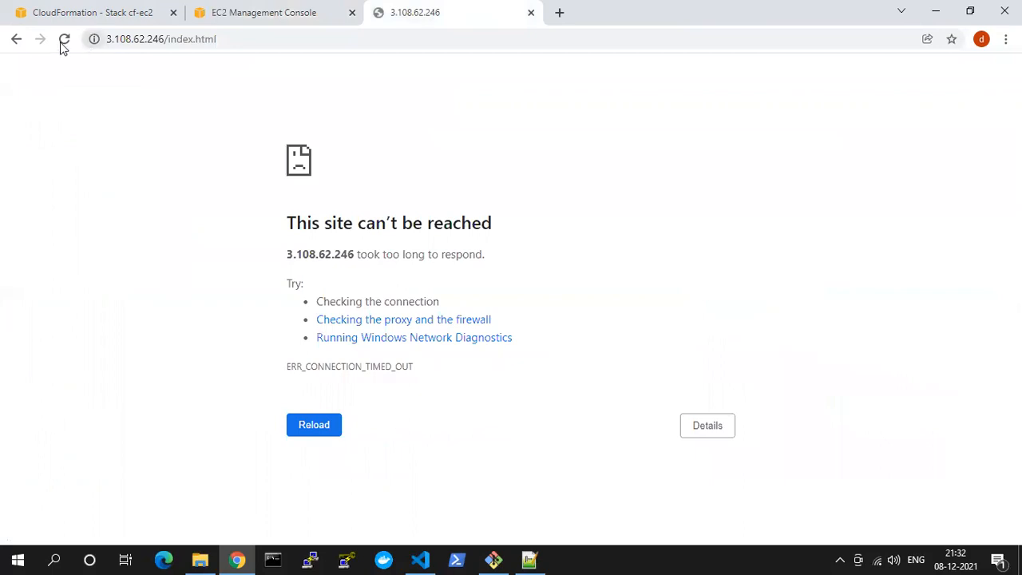
click(64, 46)
click(269, 10)
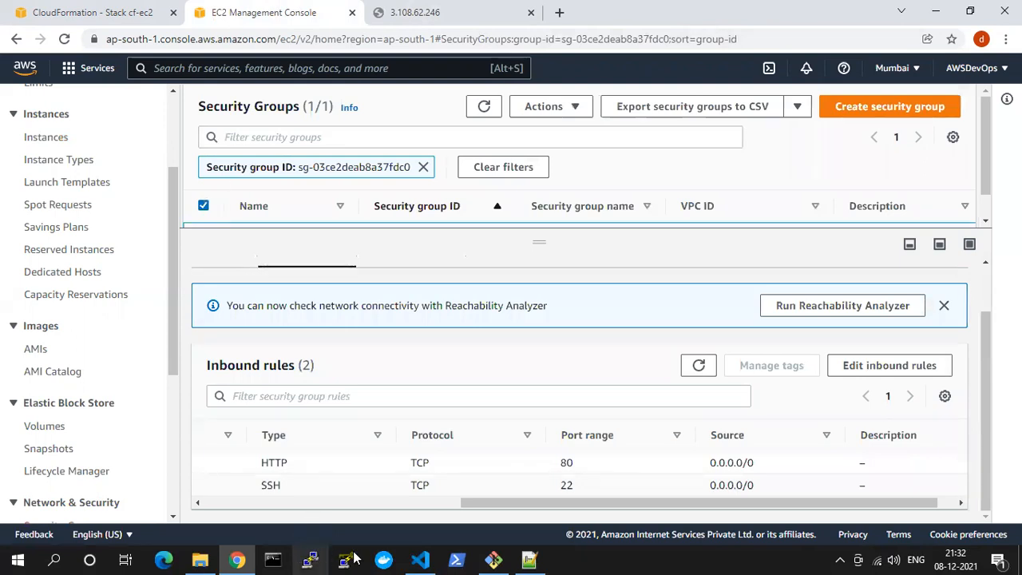
Open the instances list in the EC2 console and copy the Course EC2 instance's public IP
click(92, 9)
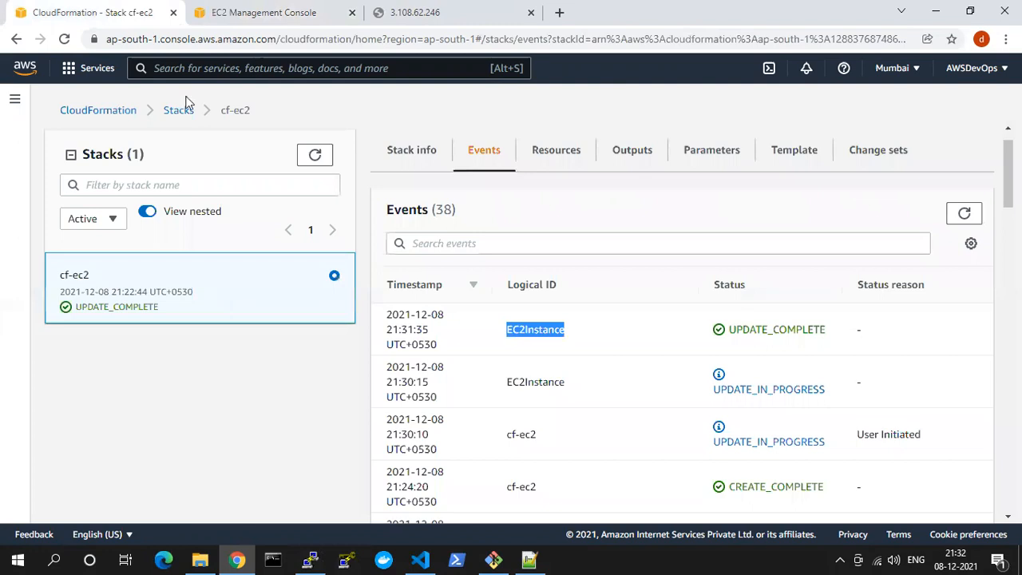
click(277, 10)
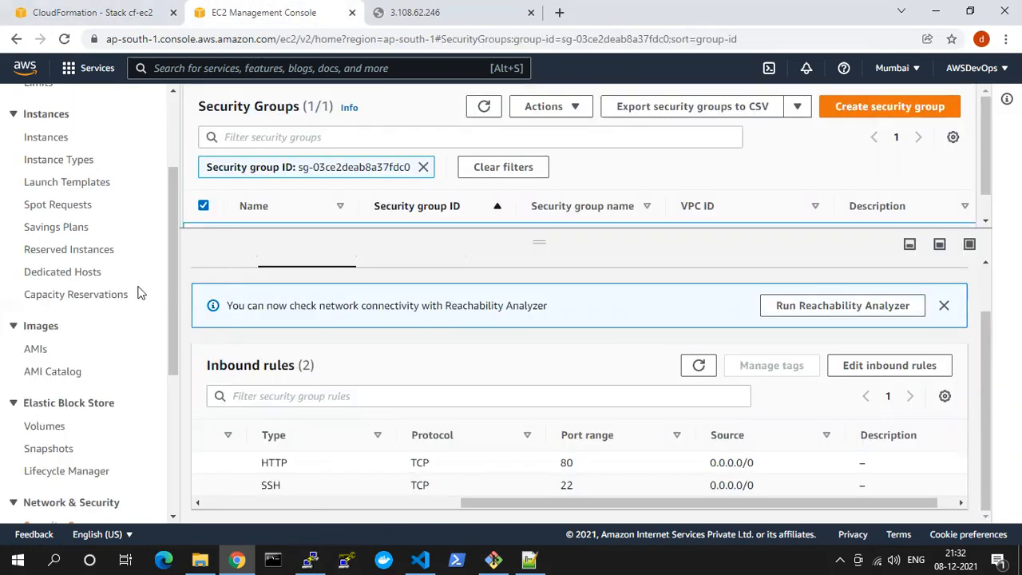
click(52, 148)
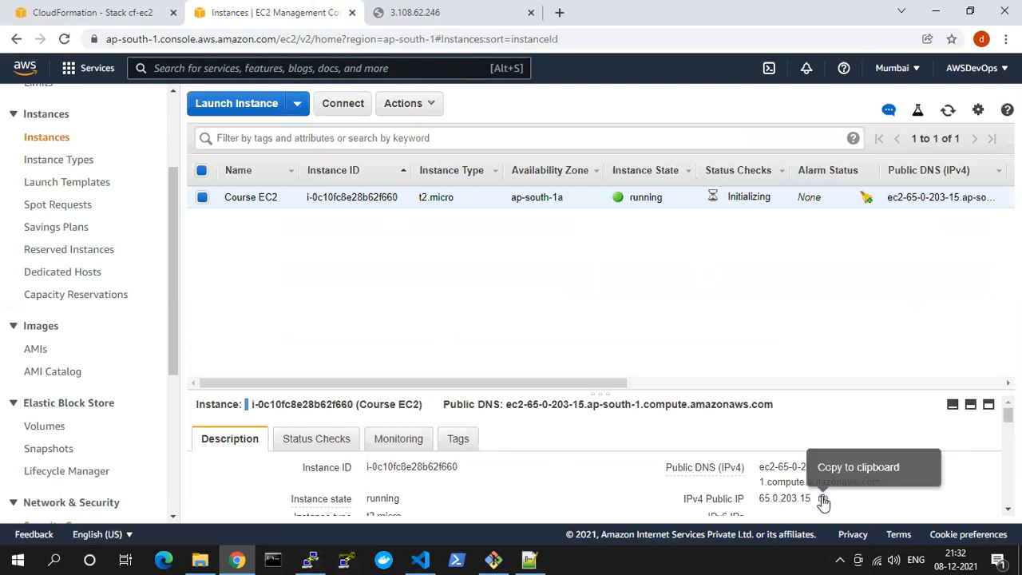
click(823, 498)
click(310, 559)
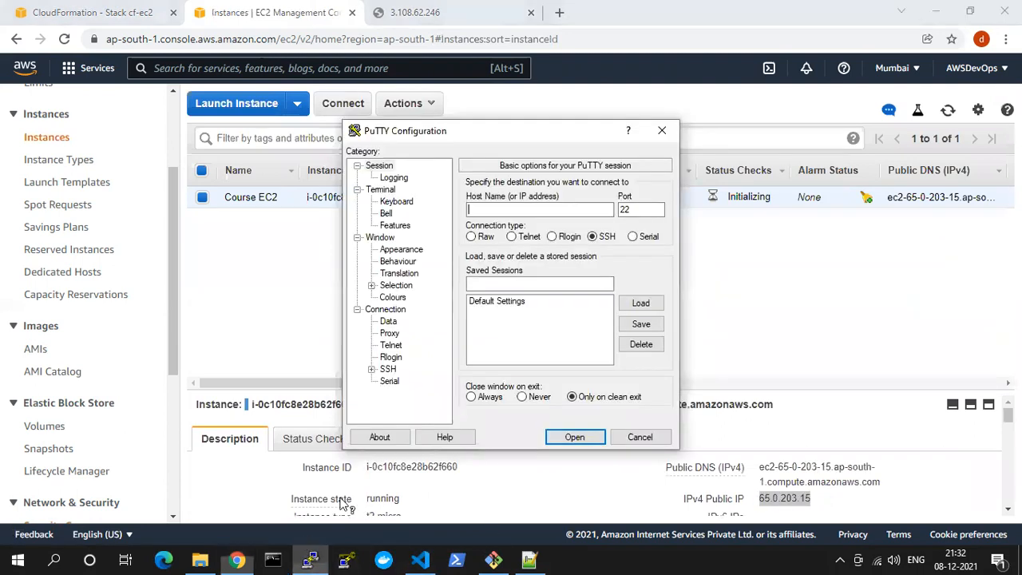
key(ctrl+v)
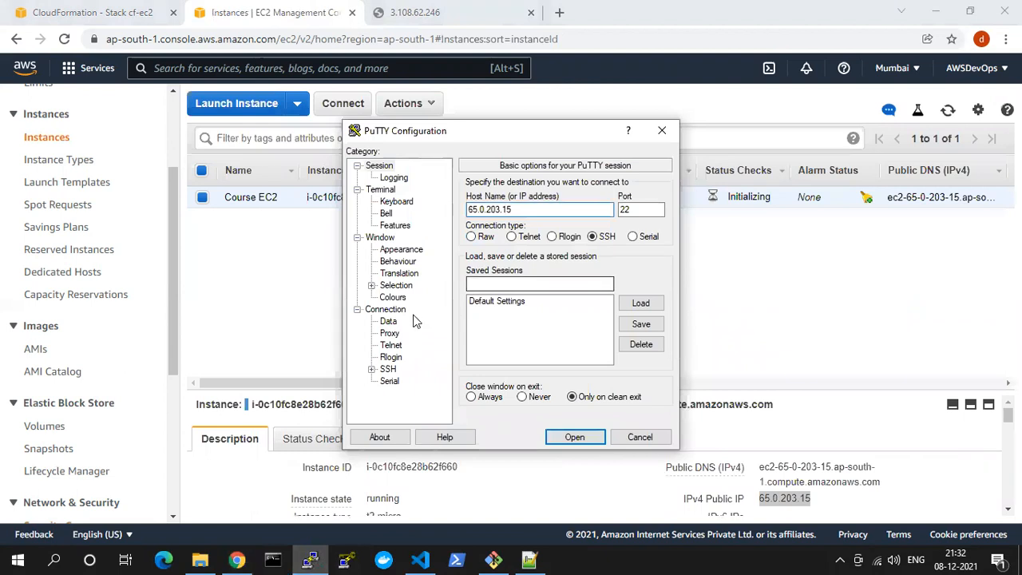
click(387, 370)
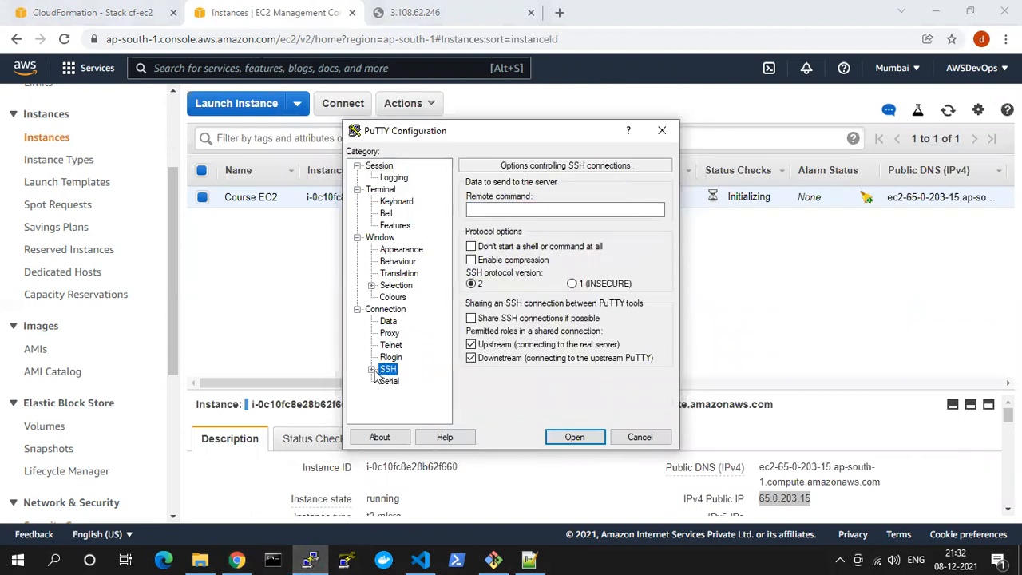
click(371, 370)
click(402, 357)
click(641, 336)
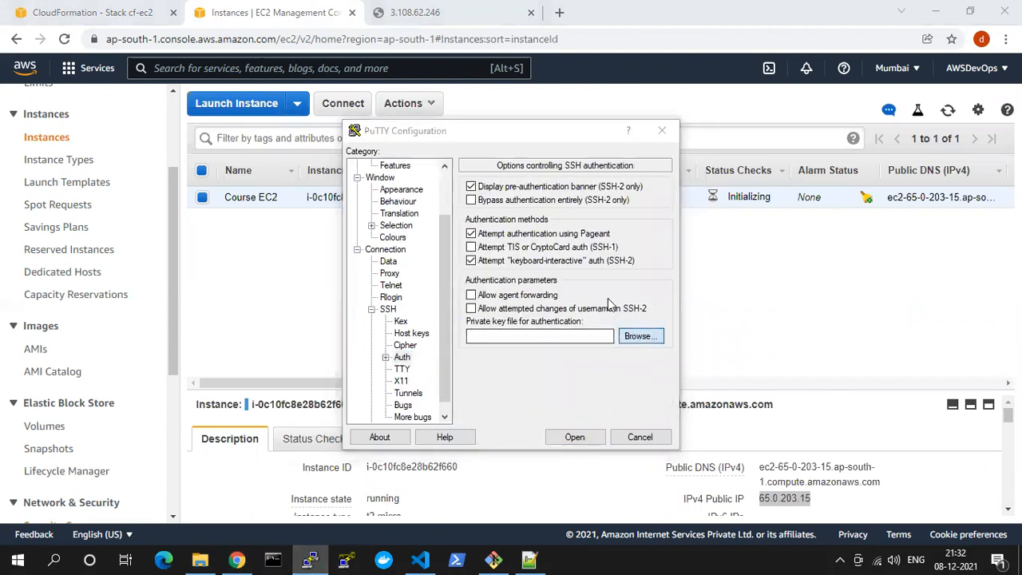
double_click(550, 276)
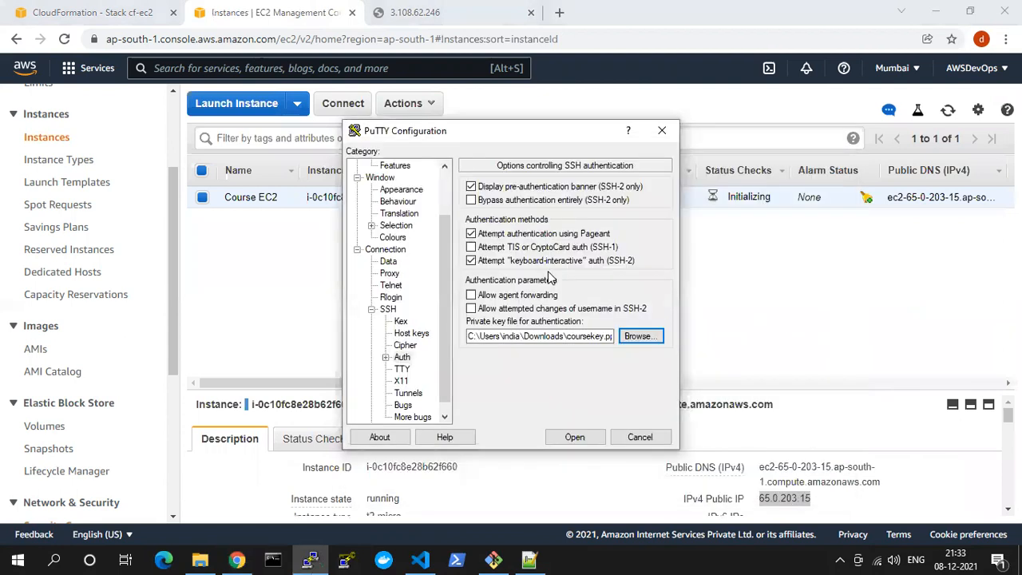
drag(513, 138, 353, 206)
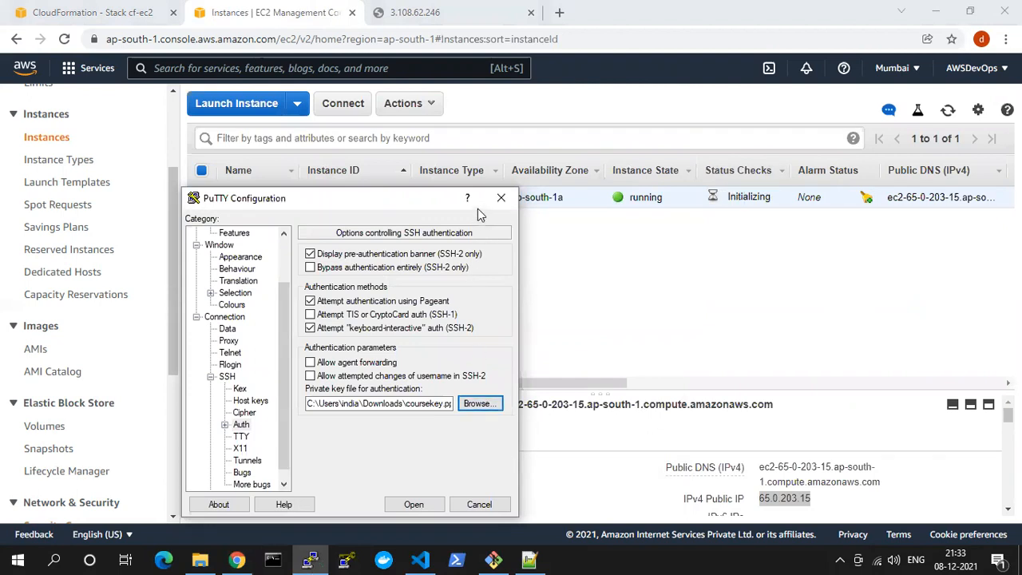
click(501, 197)
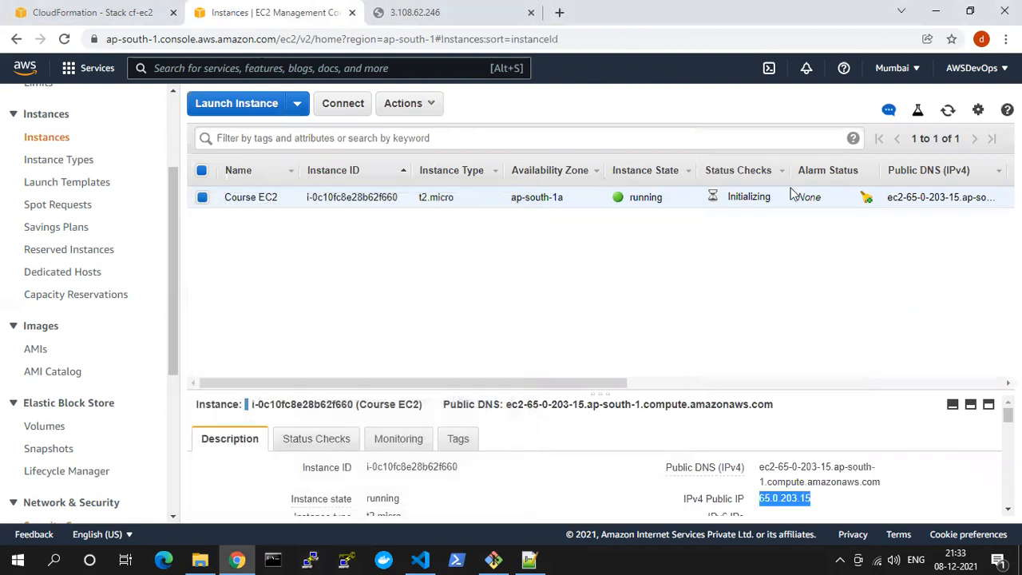
Refresh the instances list and copy the Course EC2 instance's IPv4 public IP again
click(948, 112)
click(948, 112)
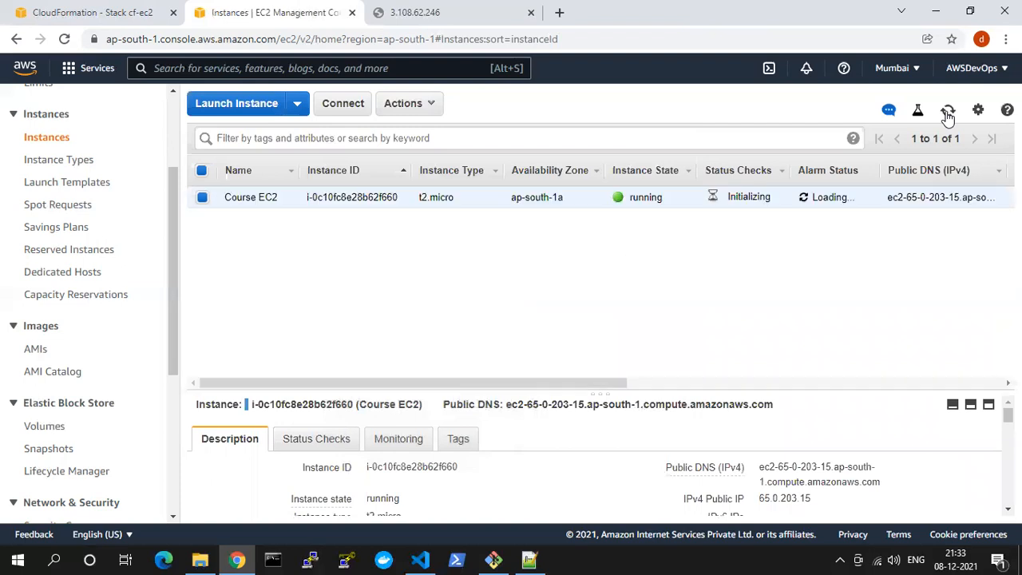
click(948, 112)
click(822, 499)
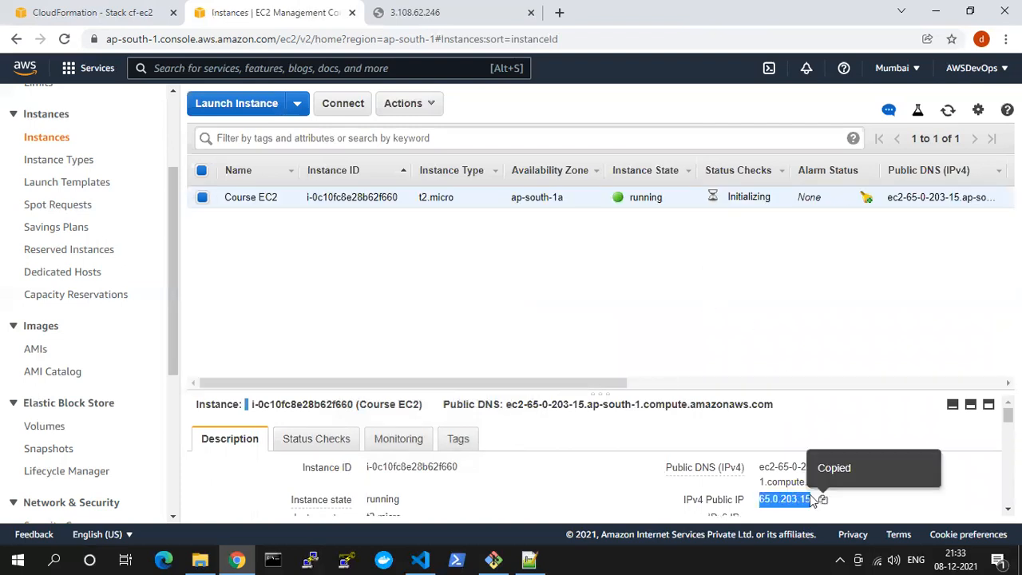
Replace the IP address in the open index.html tab with 65.0.203.15 and try loading the page
click(433, 11)
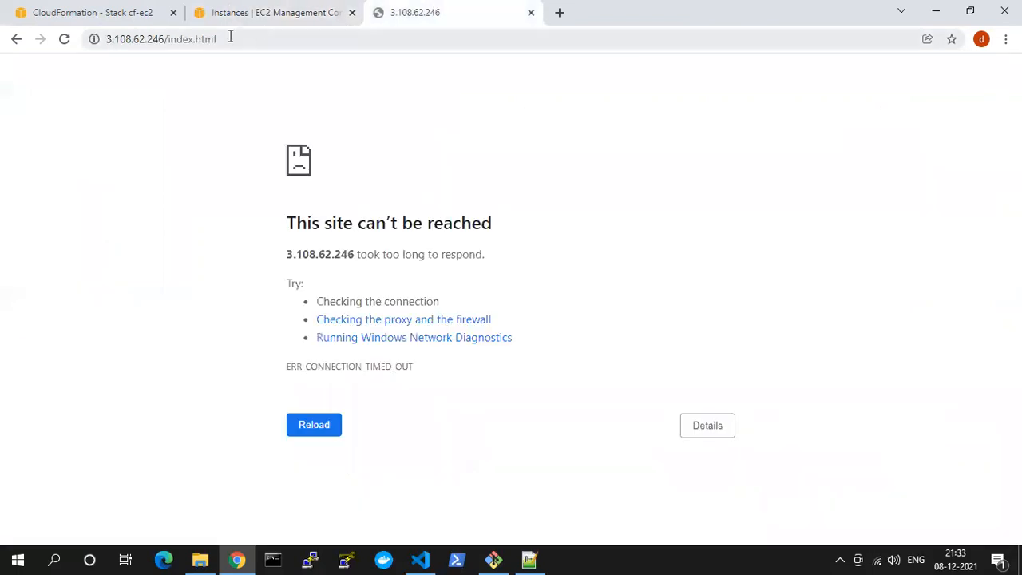
click(137, 40)
click(139, 38)
drag(159, 36, 62, 40)
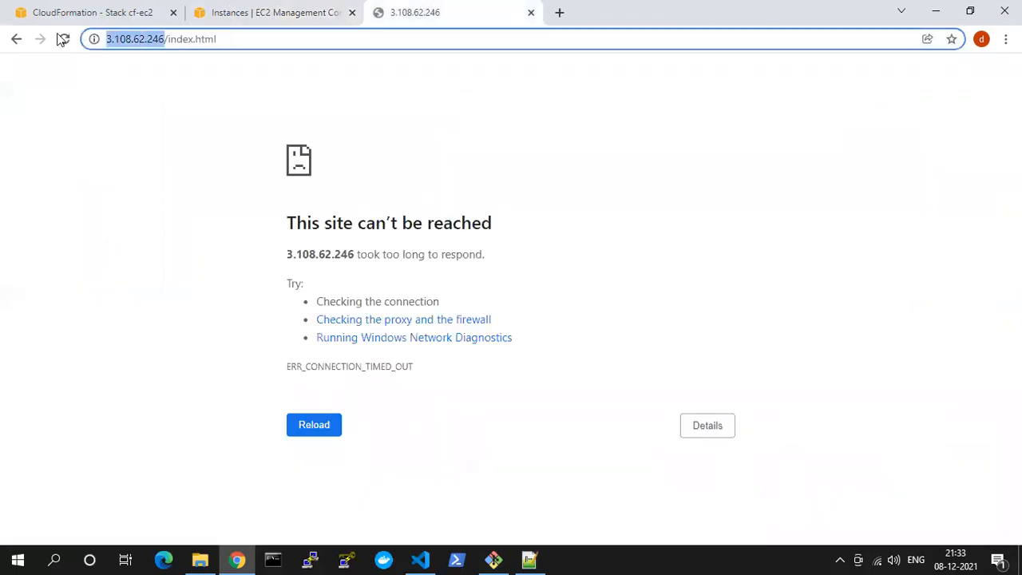
key(ctrl+v)
key(Return)
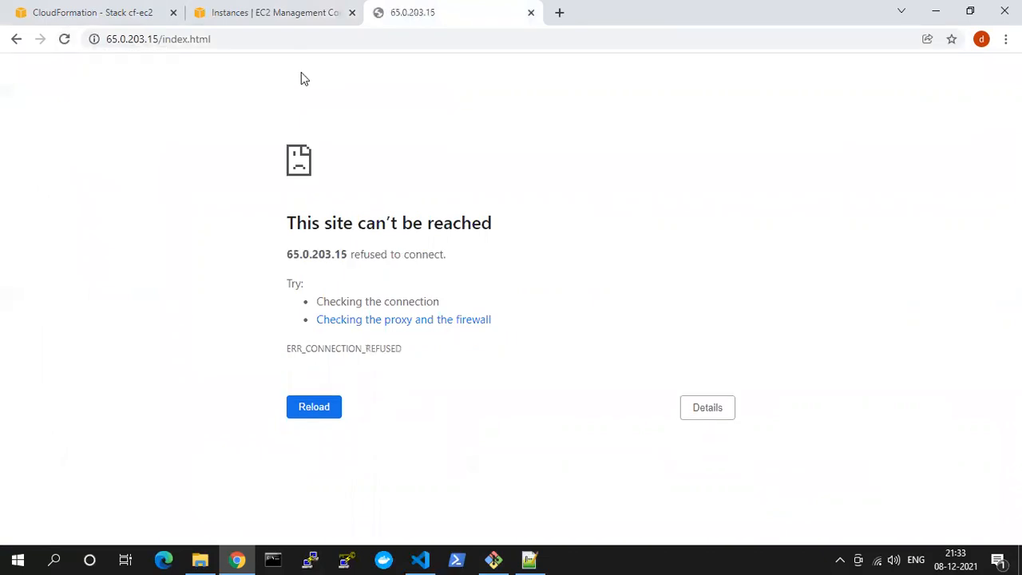
click(279, 39)
Refresh the status of the Course EC2 instance and retry loading 65.0.203.15/index.html
click(269, 12)
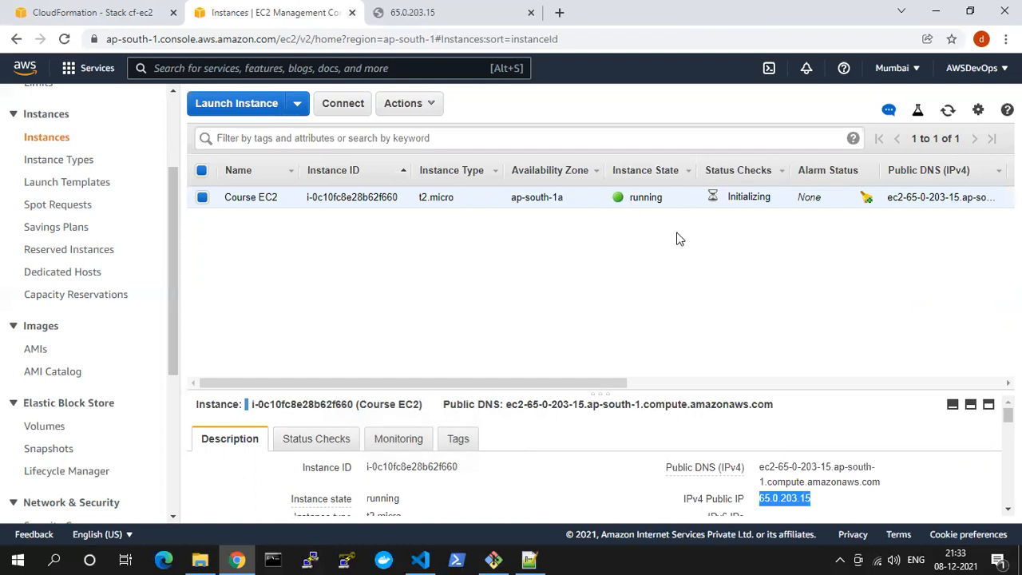
click(950, 110)
click(947, 111)
click(423, 12)
click(413, 34)
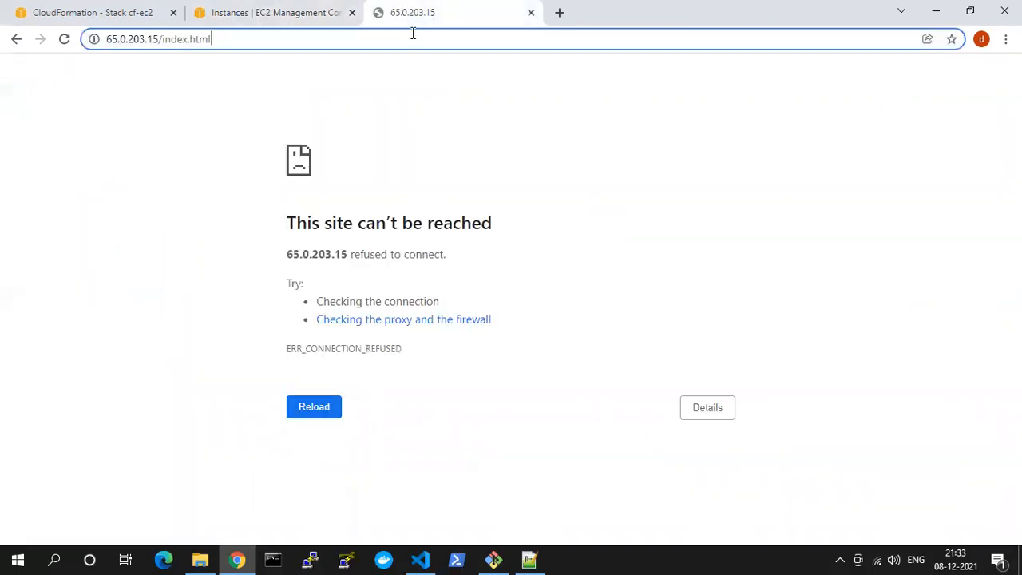
key(Return)
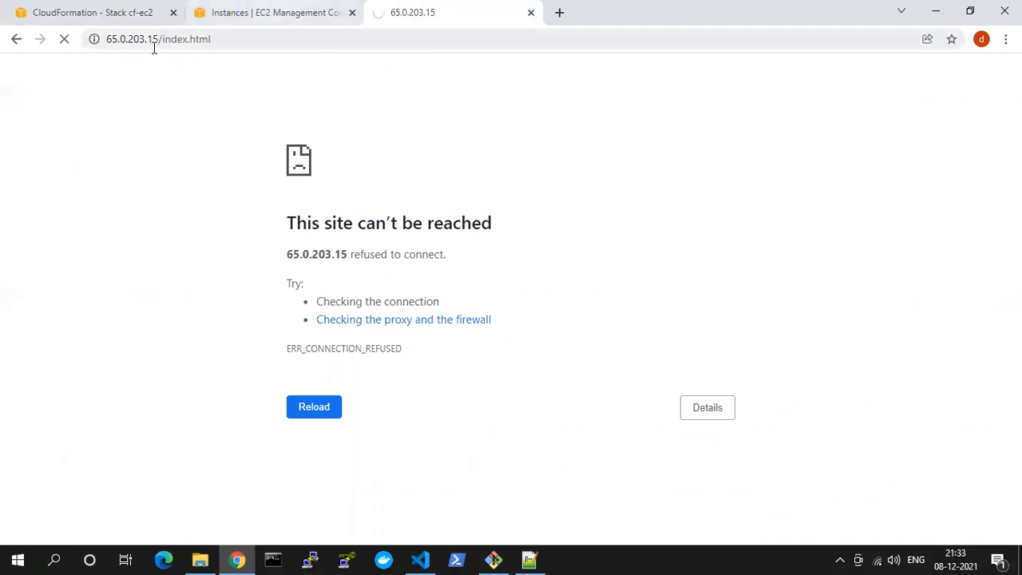
Remove index.html from the address and try loading the site root at 65.0.203.15
click(202, 42)
shift+click(301, 40)
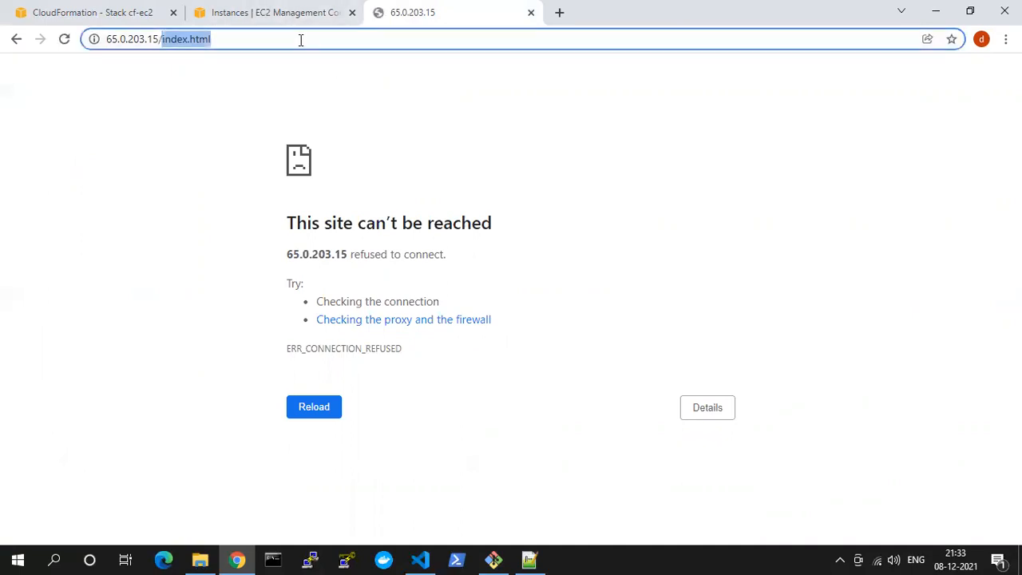
key(BackSpace)
key(Return)
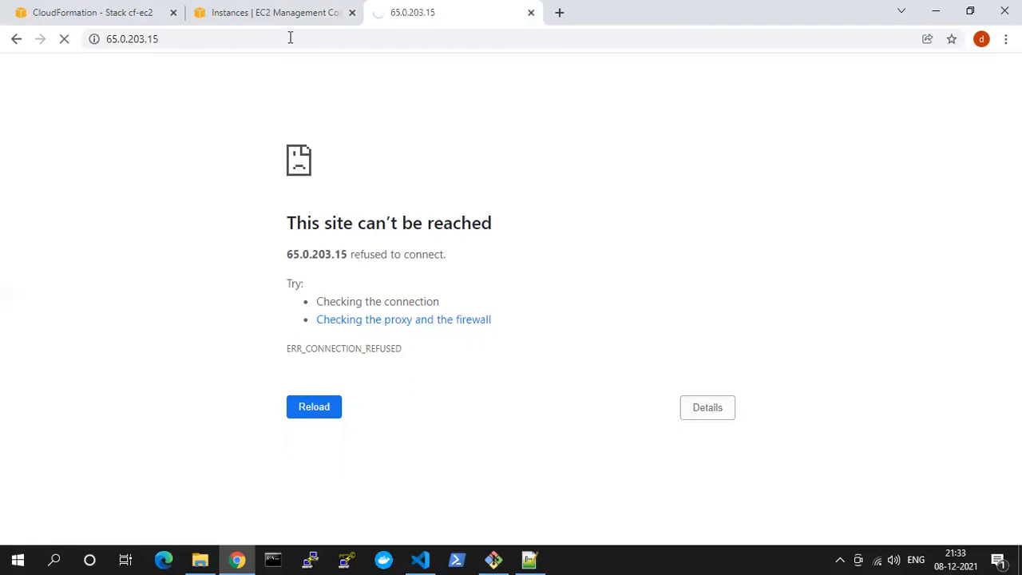
Copy the Course EC2 instance's public IP and set it as the host name of a new PuTTY session
click(279, 23)
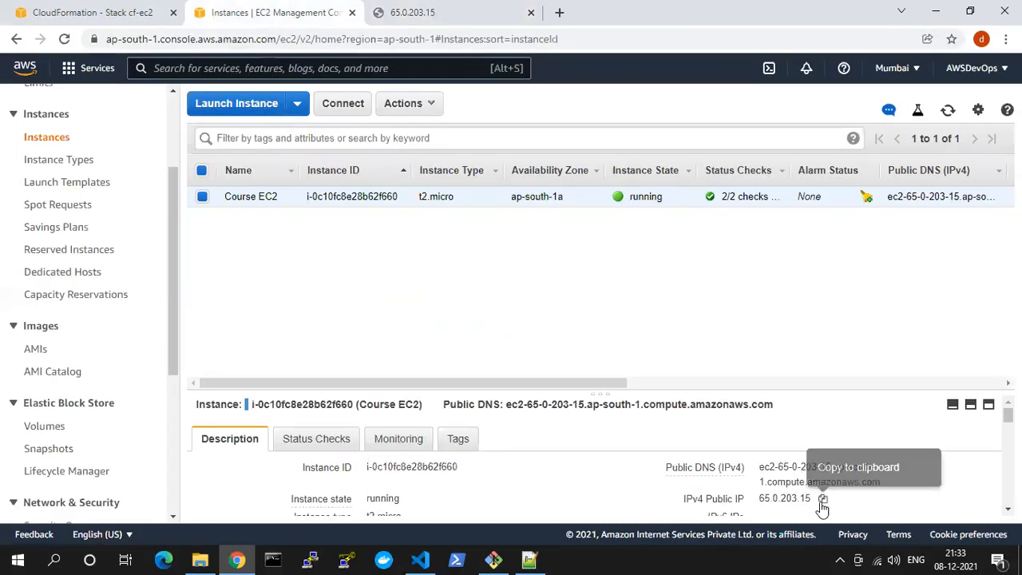
click(823, 499)
click(313, 559)
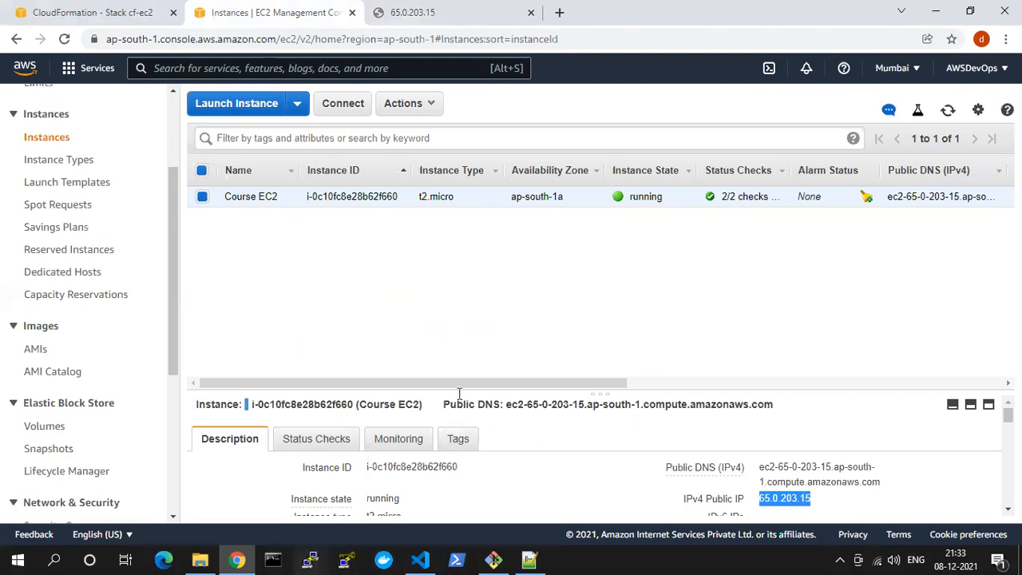
click(492, 308)
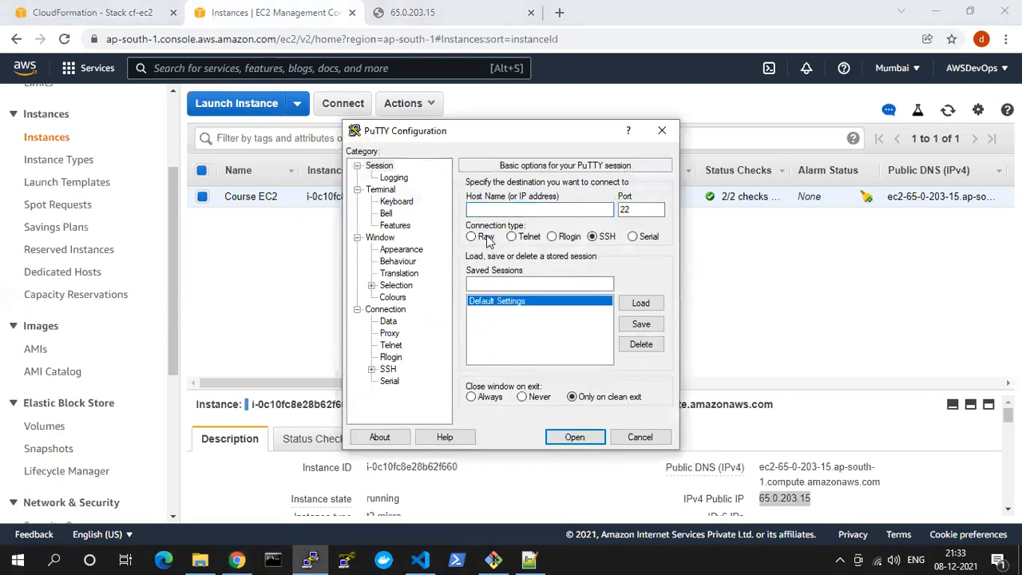
click(498, 210)
key(ctrl+v)
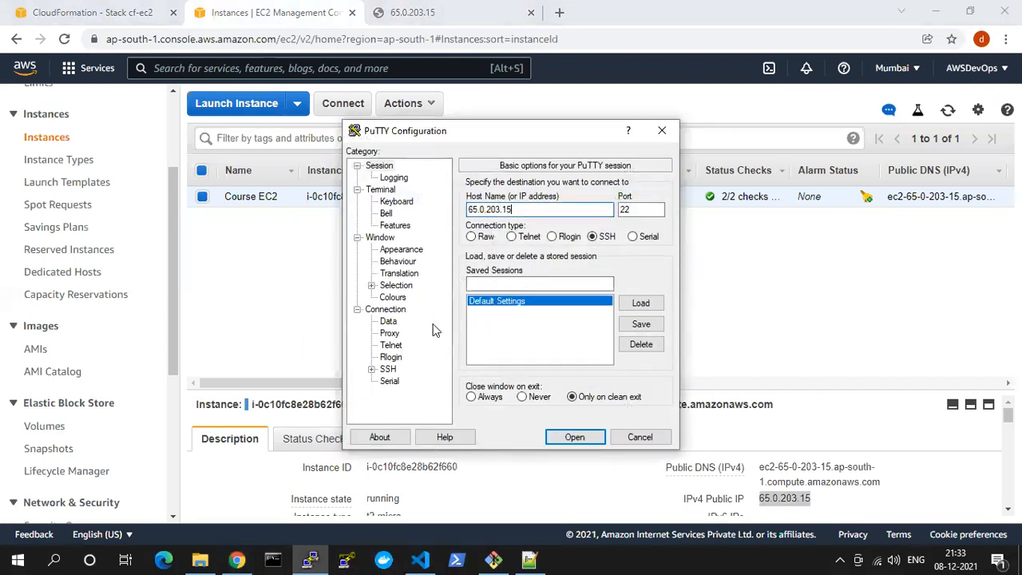
Choose coursekey.ppk from Downloads as the SSH authentication key and open the connection
click(372, 369)
click(401, 357)
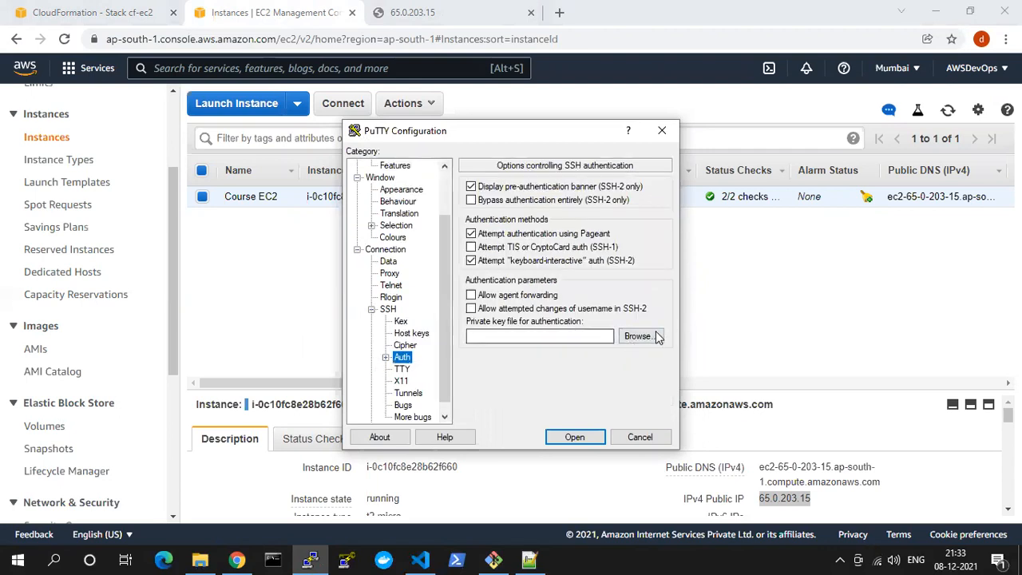
click(655, 336)
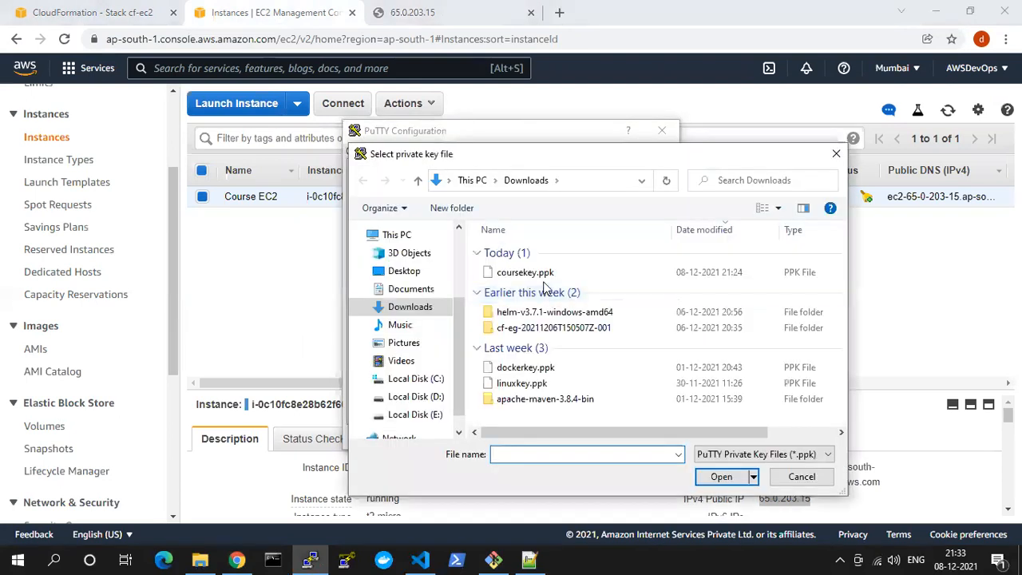
double_click(529, 273)
click(576, 438)
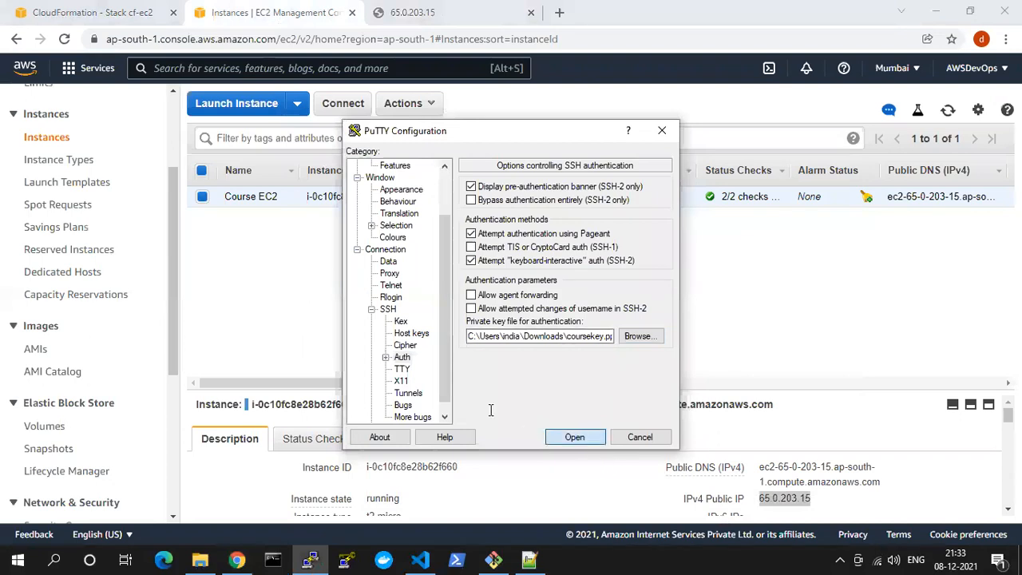
Log in to the instance as ec2-user
click(440, 377)
text(ec2-user)
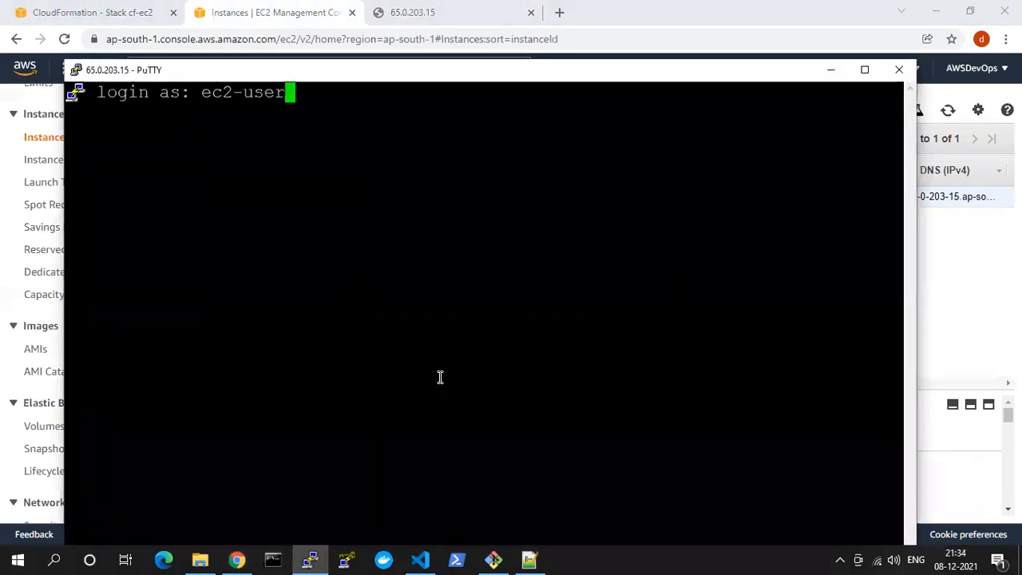
key(Return)
key(Return)
key(Return)
Check the web server's state on the instance with sudo service httpd status
text(sudo servo)
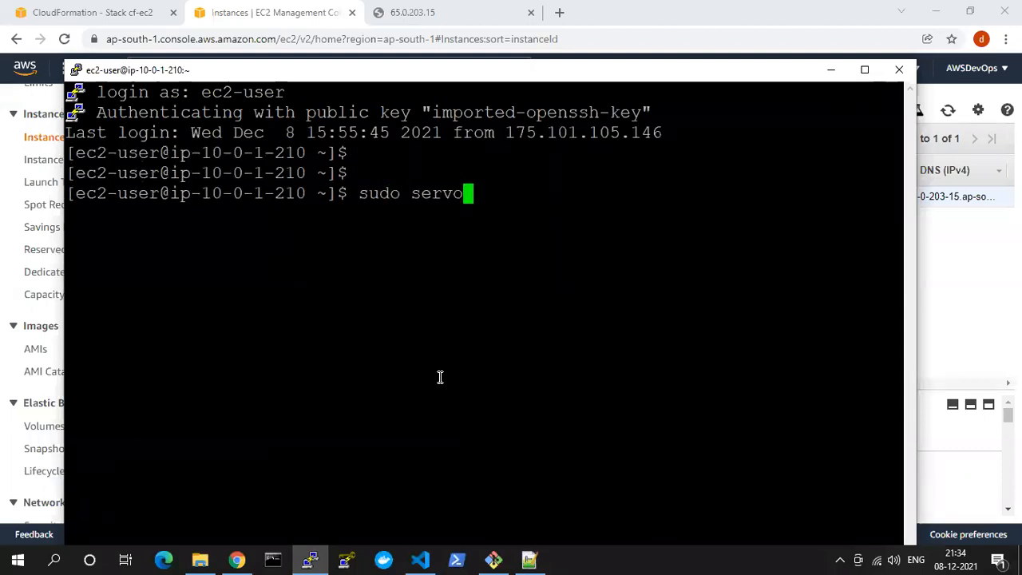
key(BackSpace)
text(ice )
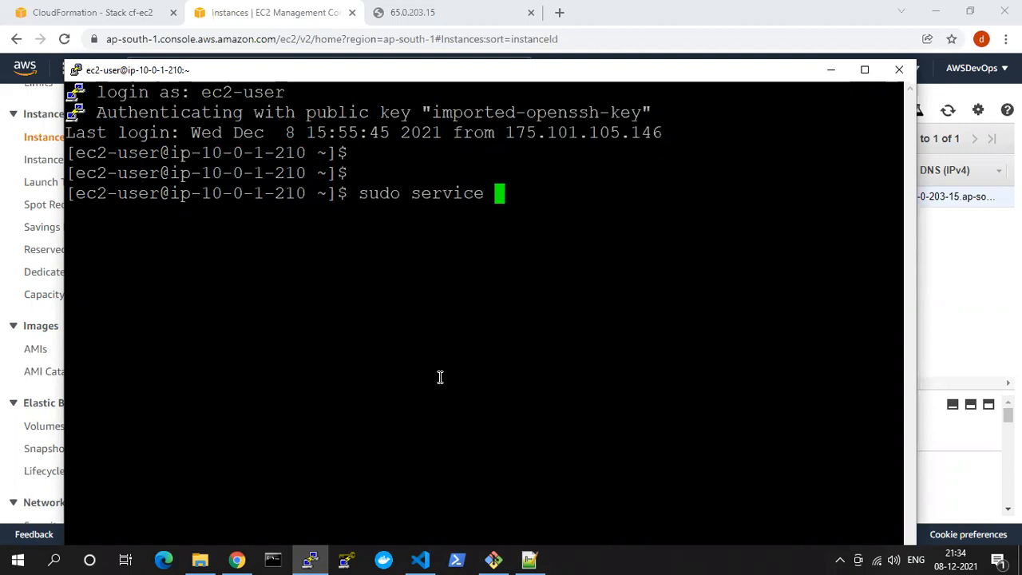
text(httpd status)
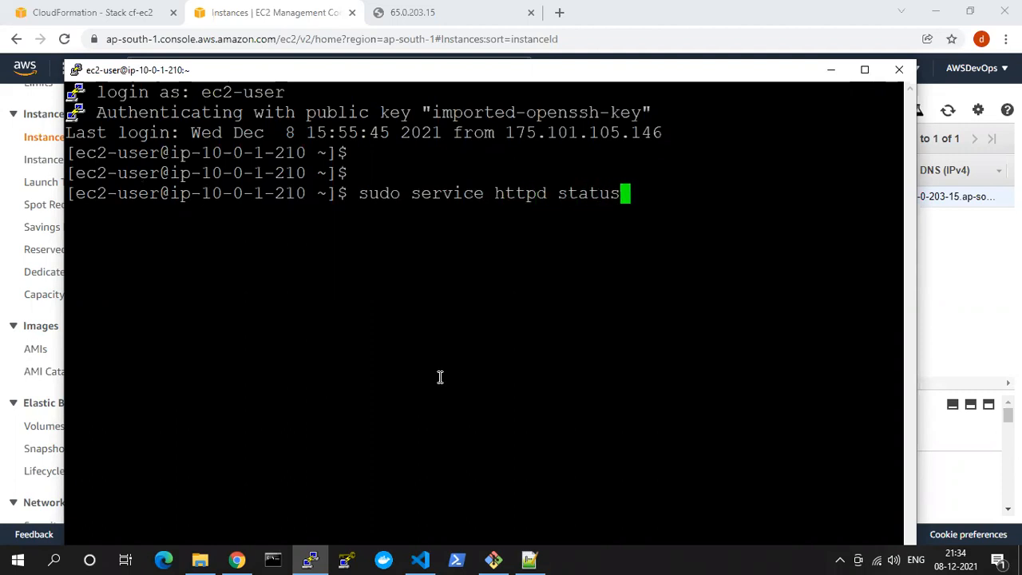
key(Return)
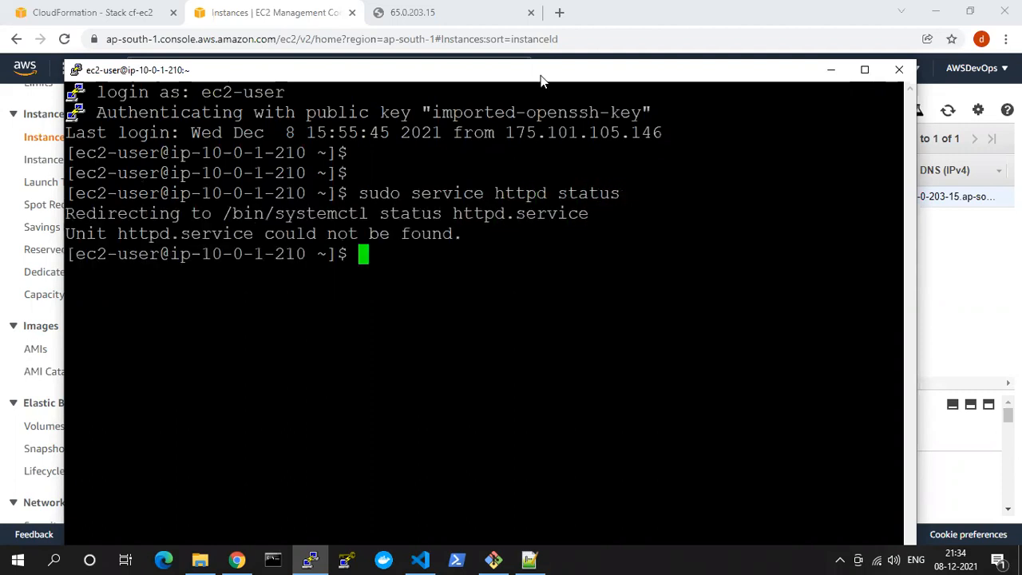
Return to the cf-ec2 stack's events in CloudFormation and refresh the stack list
click(434, 4)
click(292, 4)
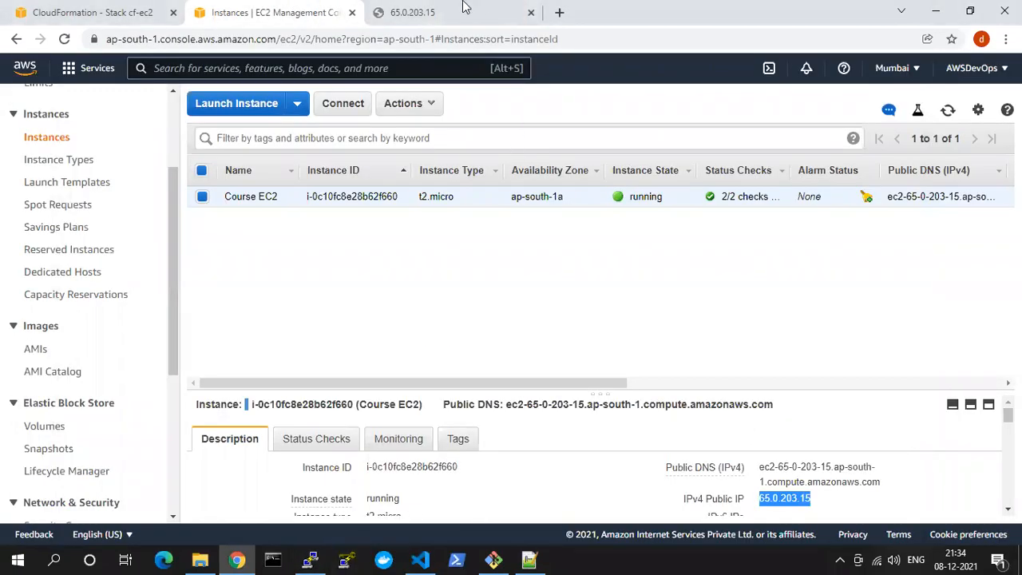
click(436, 11)
click(91, 10)
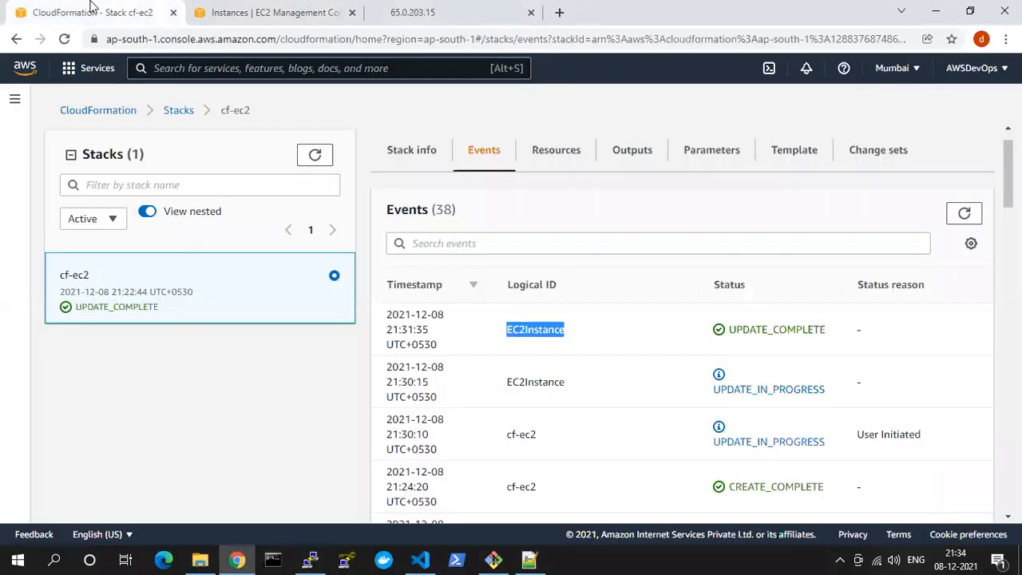
click(549, 343)
click(318, 158)
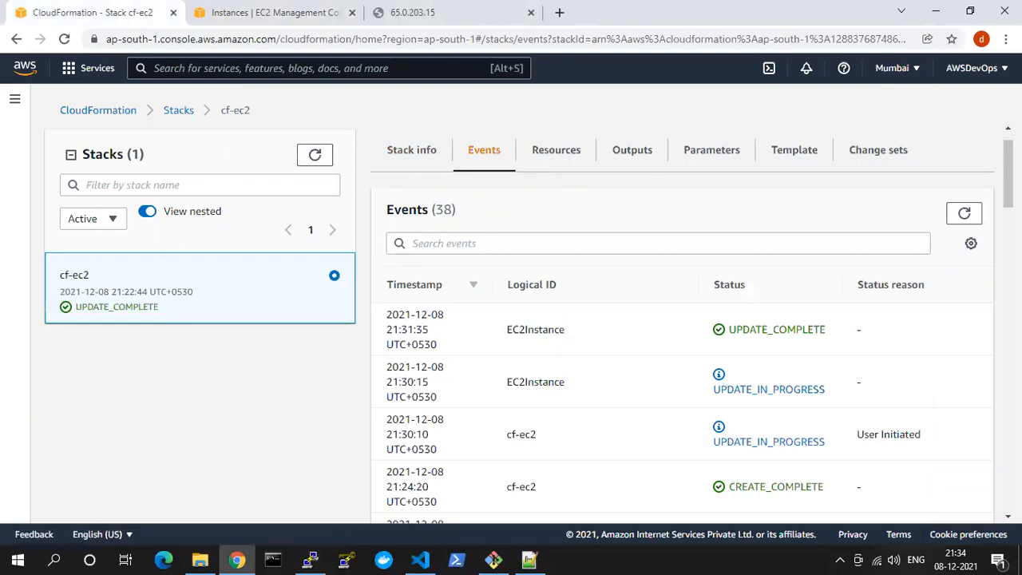
Start updating the cf-ec2 stack, replacing its current template with the uploaded file 4. VPC_EC2_HTTPD.yaml
click(964, 214)
click(722, 147)
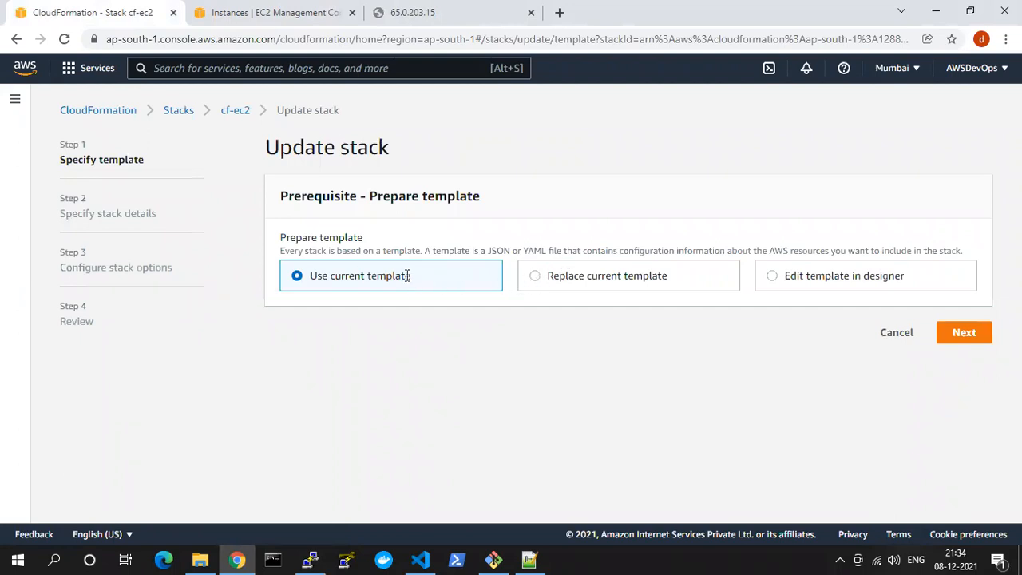
click(530, 276)
scroll(447, 392, down, 1)
click(332, 399)
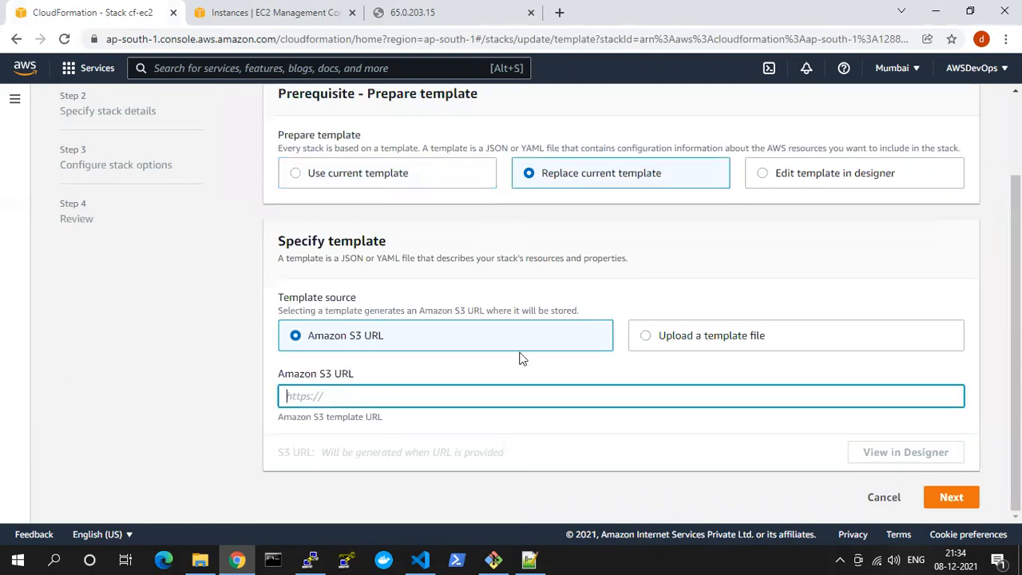
click(683, 337)
click(344, 395)
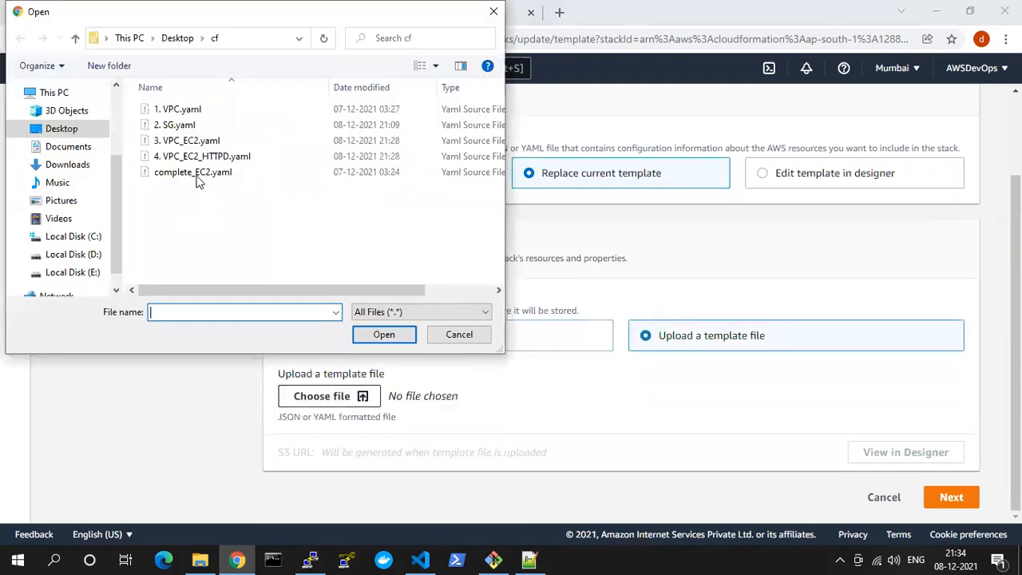
click(204, 156)
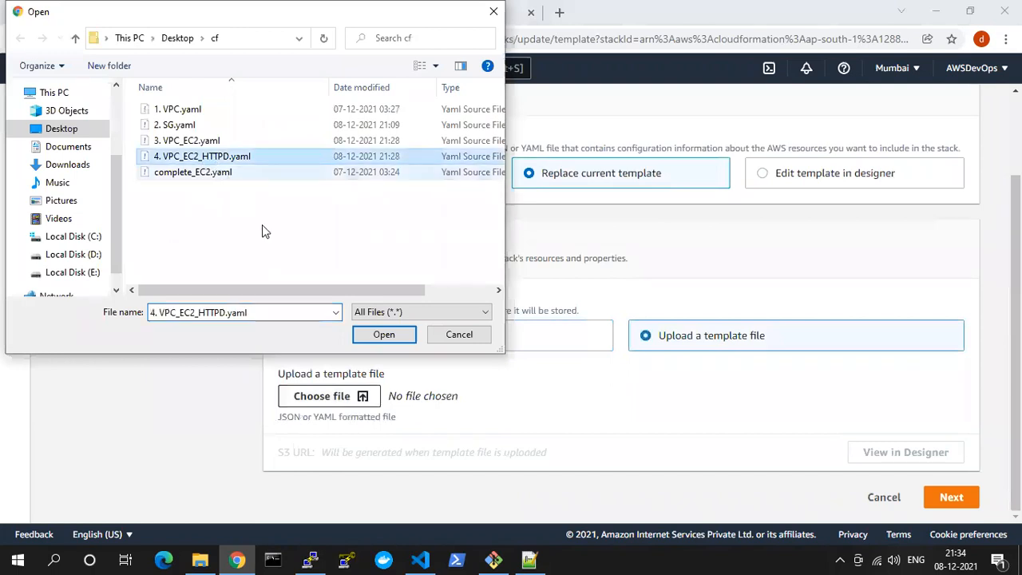
click(383, 337)
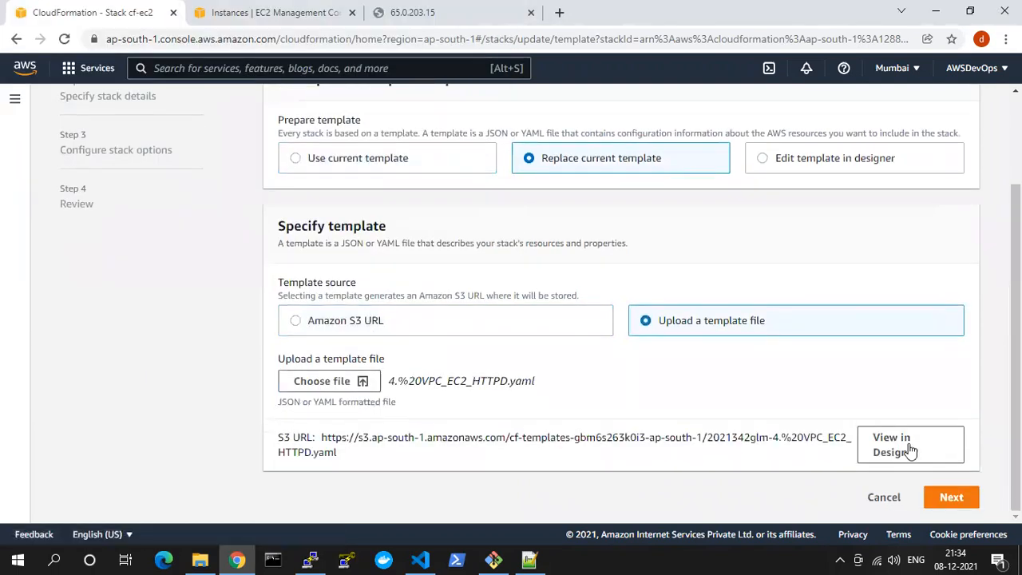
Keep the coursekey key pair and the existing stack options, then review and submit the cf-ec2 update
click(950, 498)
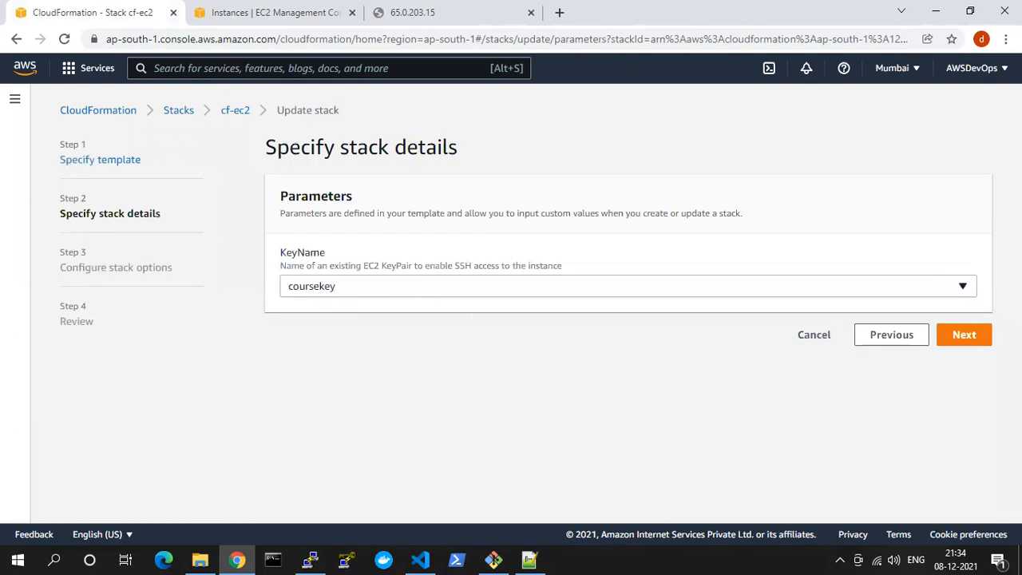
click(964, 334)
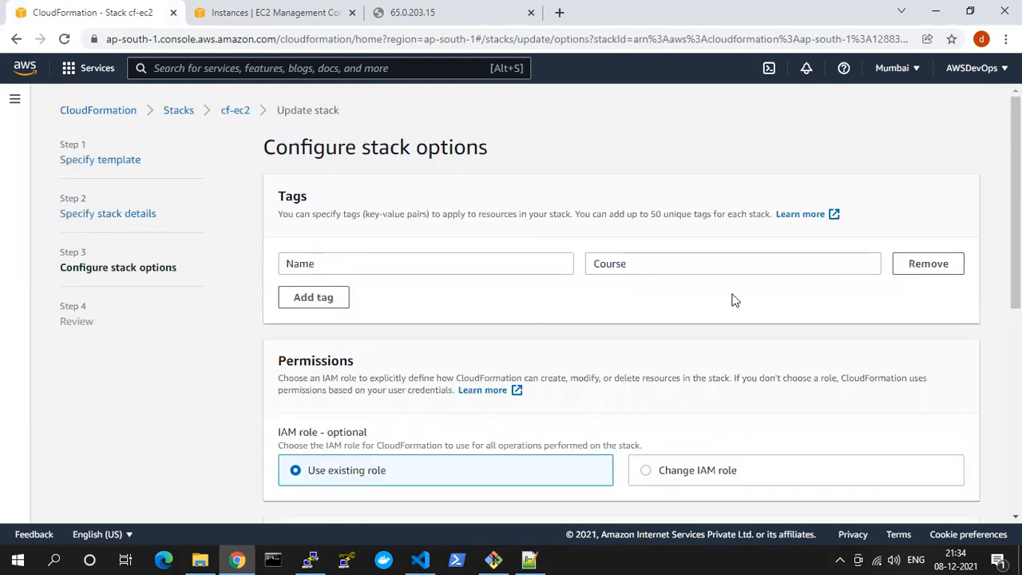
scroll(736, 299, down, 5)
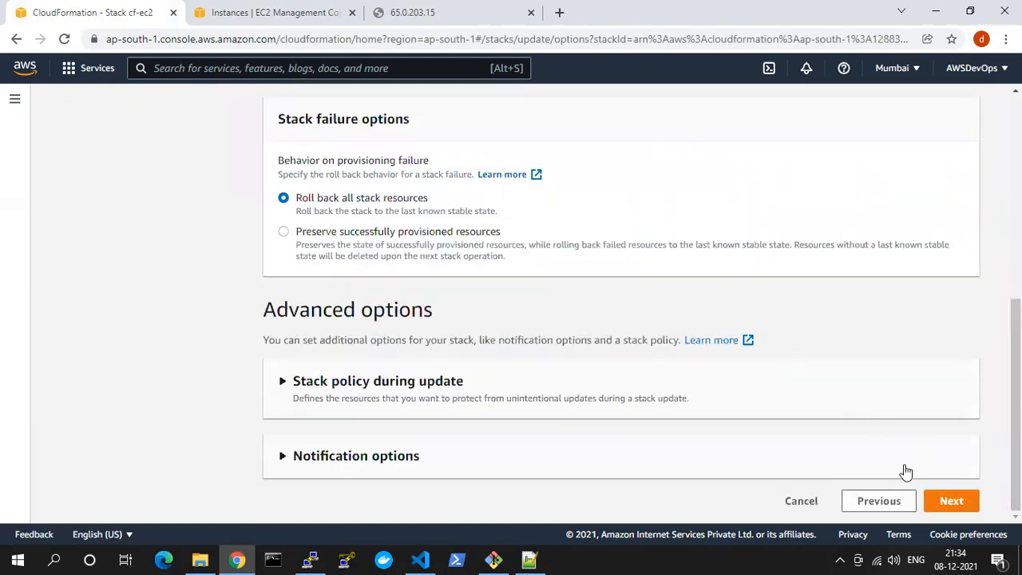
click(950, 498)
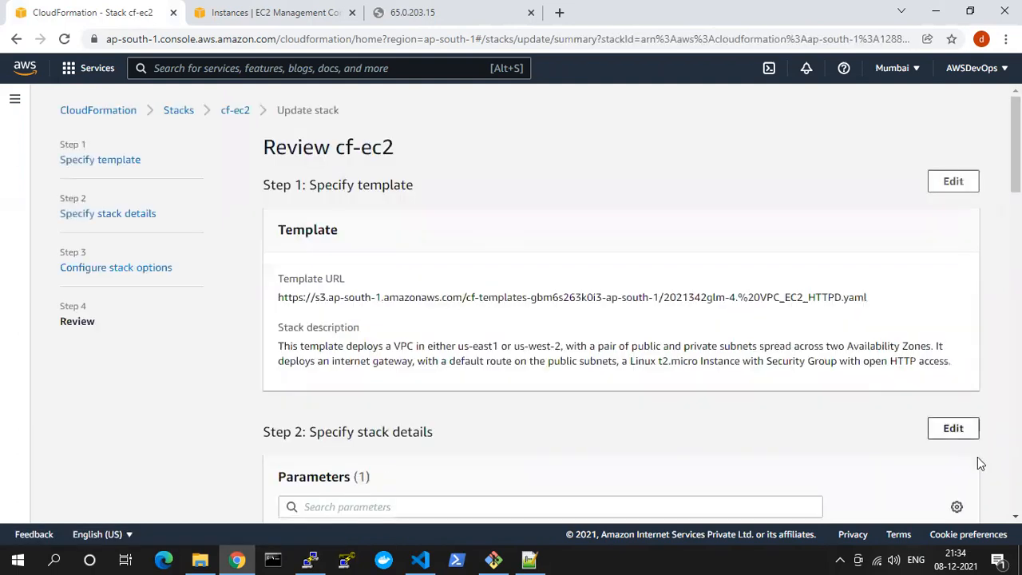
scroll(966, 457, down, 15)
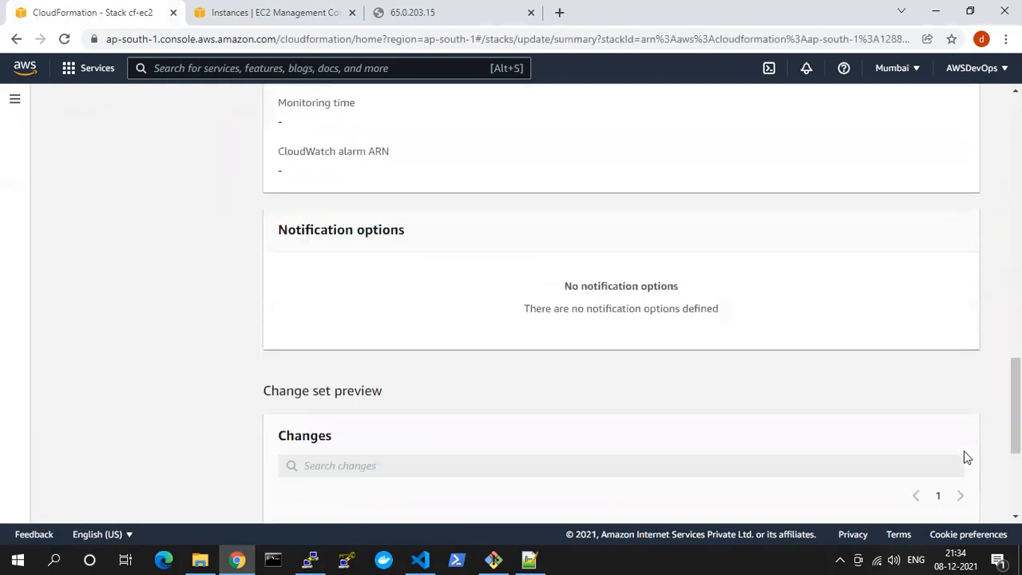
scroll(967, 458, down, 3)
click(334, 447)
click(931, 500)
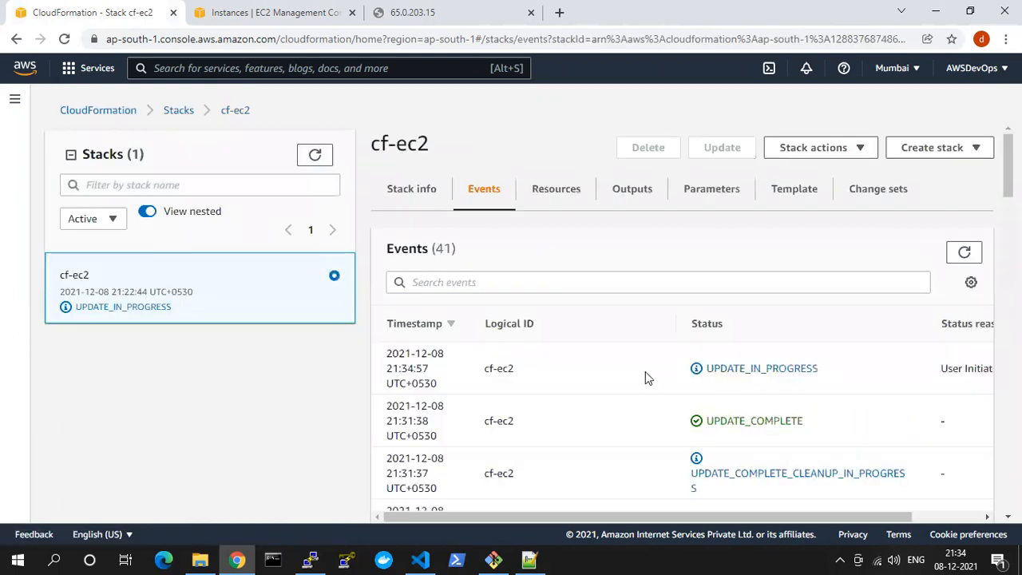
Refresh the stack's events, reload the instance page at 65.0.203.15 and close its tab
click(965, 252)
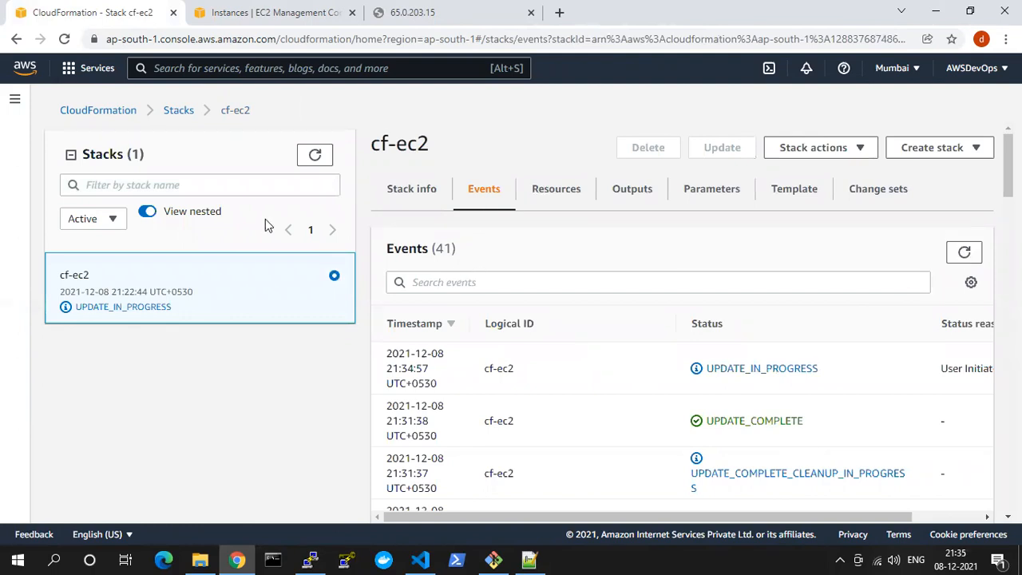
click(272, 10)
click(112, 10)
click(395, 10)
key(F5)
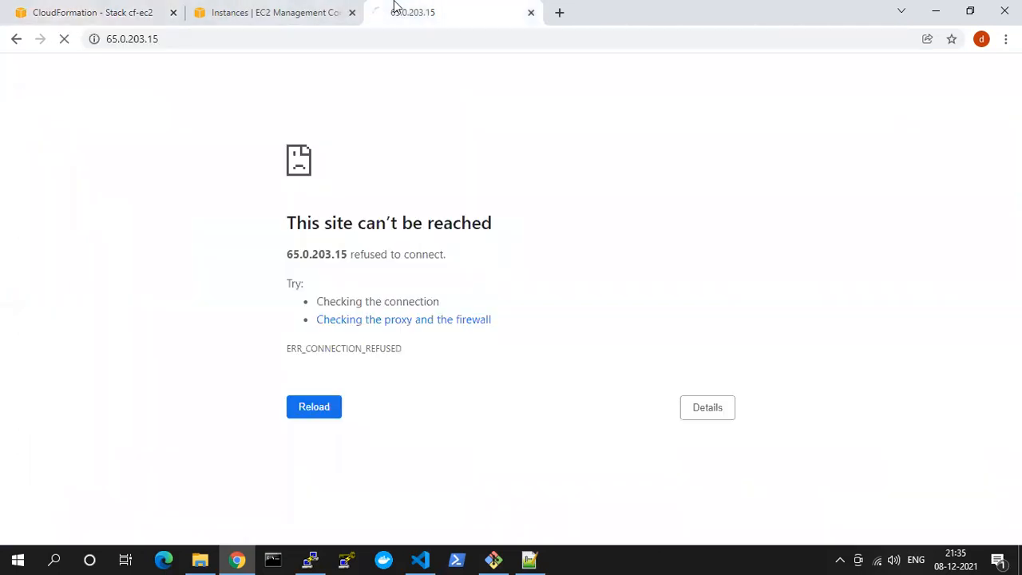
click(531, 13)
Follow the cf-ec2 update in its events list, refreshing until the update has finished
click(68, 8)
click(259, 8)
click(128, 8)
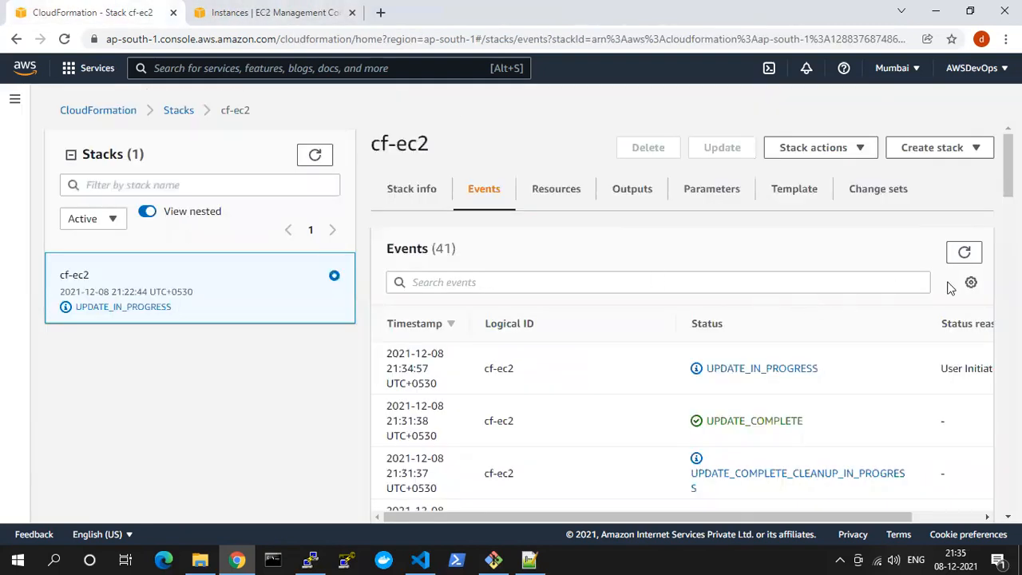
click(965, 253)
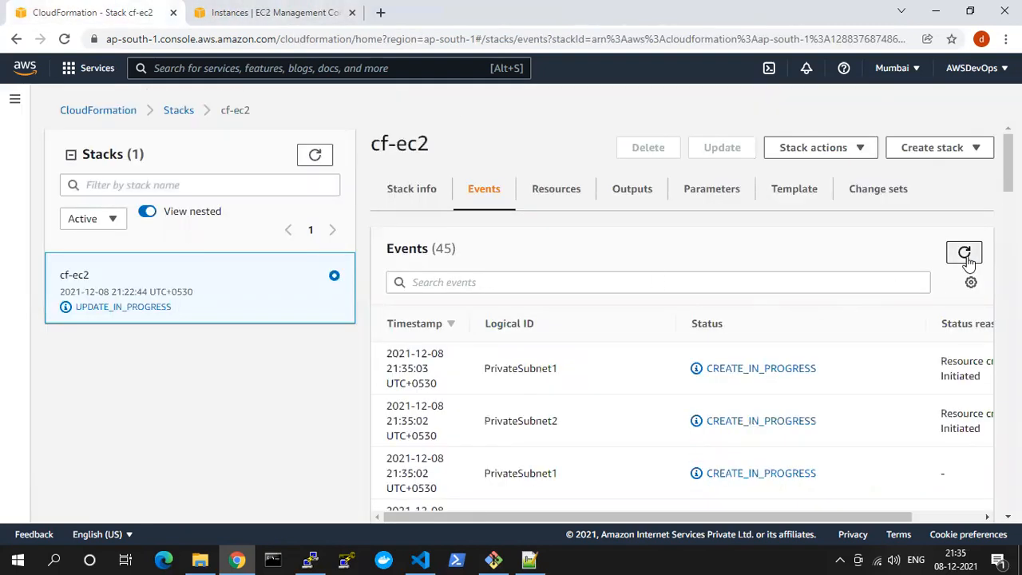
scroll(566, 370, down, 2)
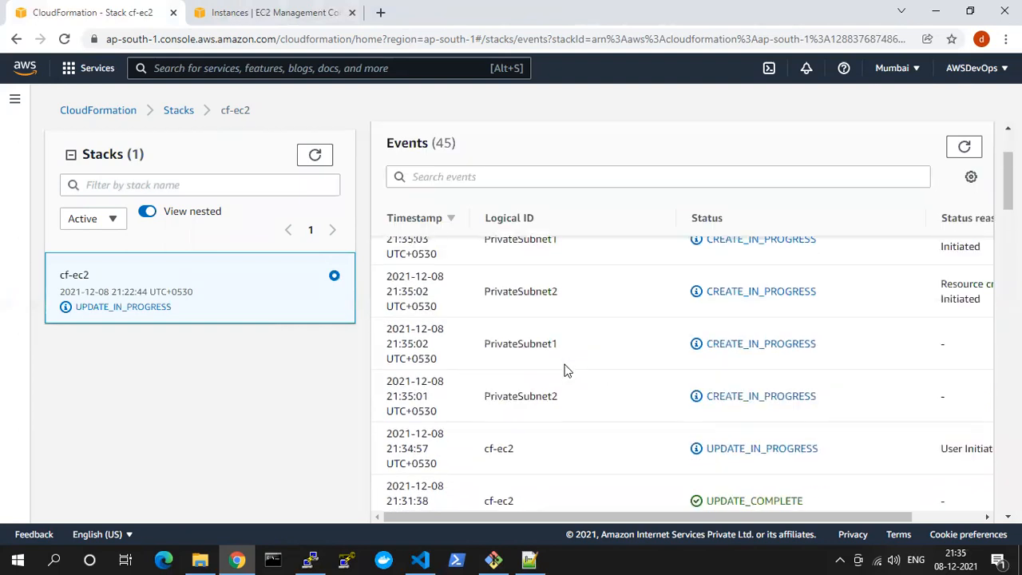
scroll(564, 370, up, 2)
scroll(535, 380, down, 2)
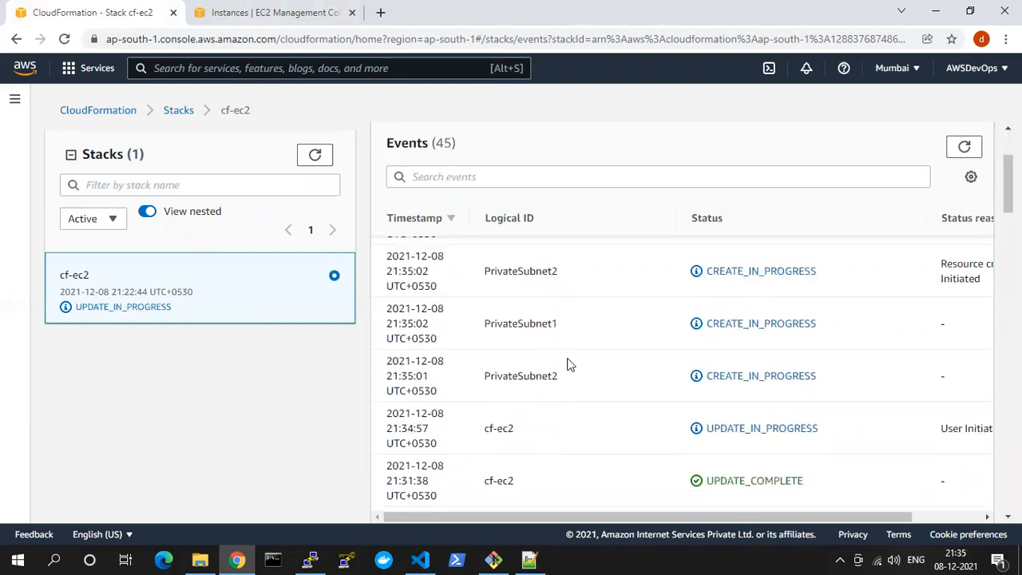
click(961, 148)
click(957, 152)
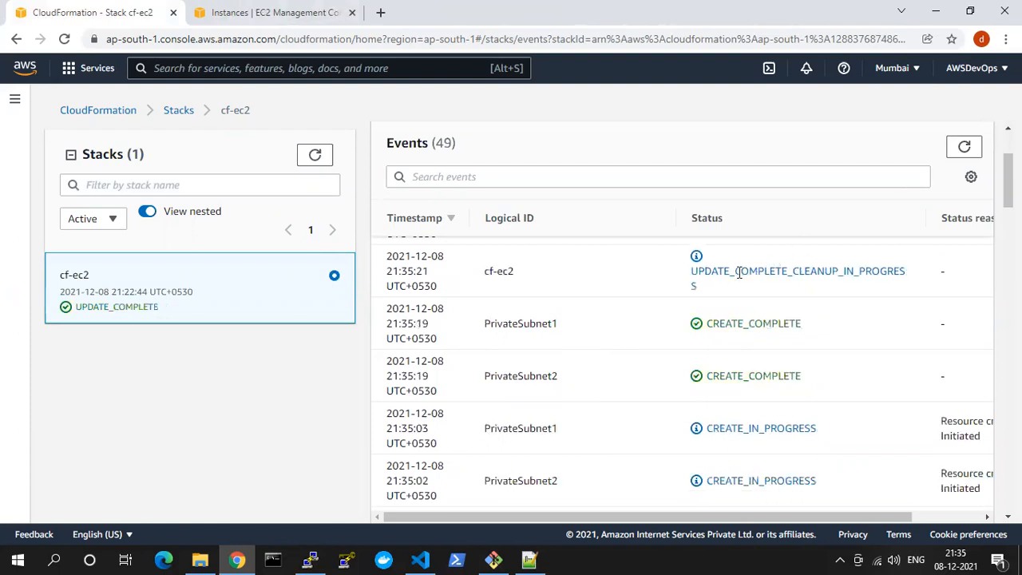
click(965, 147)
scroll(658, 283, up, 2)
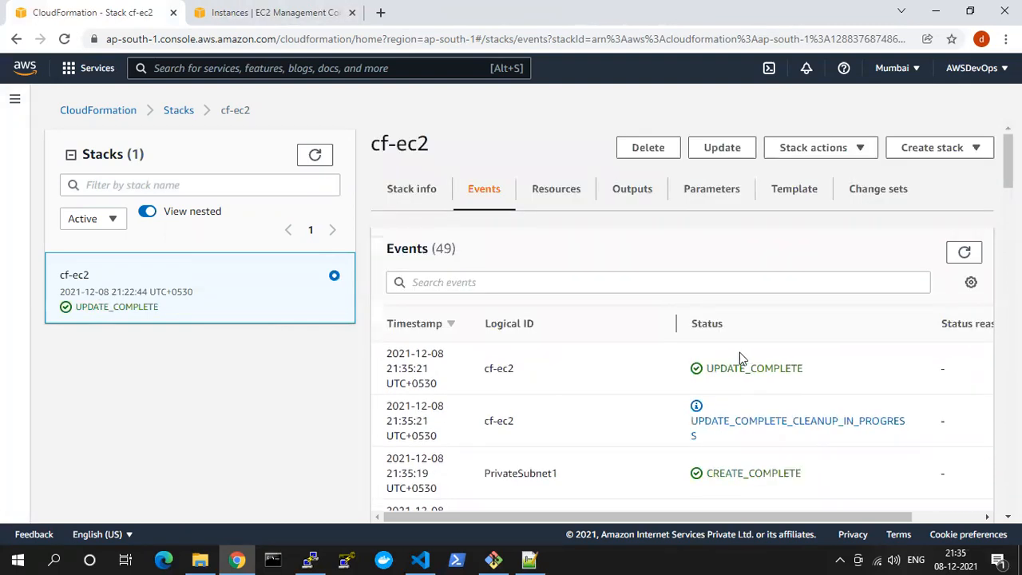
Refresh the EC2 instance list, copy Course EC2's public IPv4 address and load it in a new tab, retrying the request
click(272, 10)
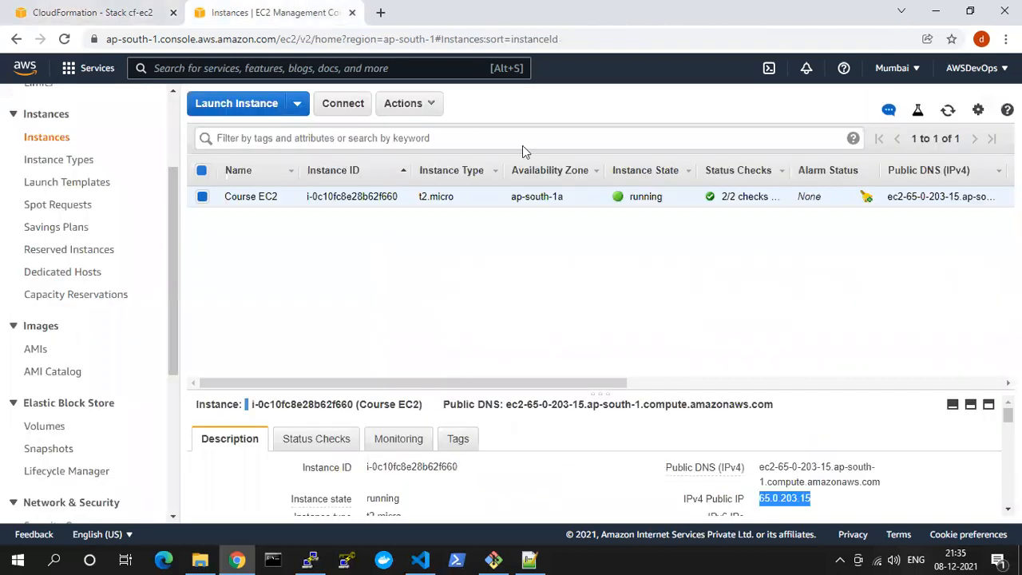
click(948, 109)
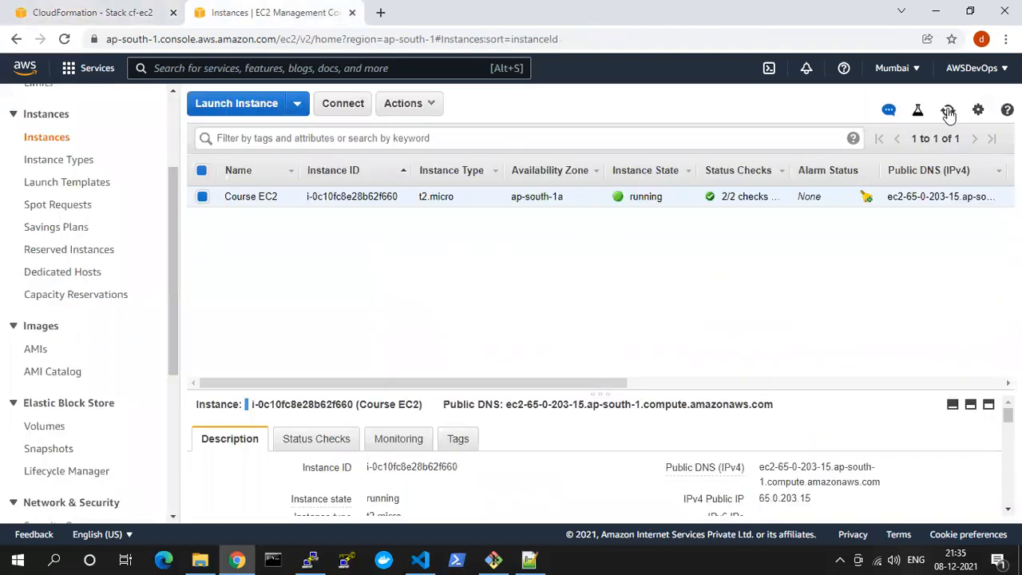
click(822, 498)
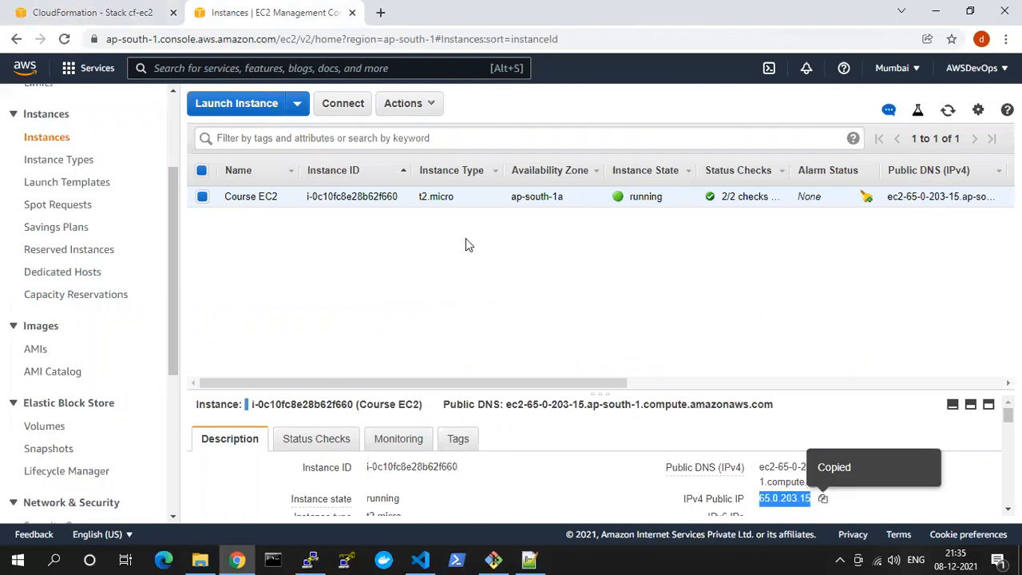
click(381, 15)
key(ctrl+v)
key(Return)
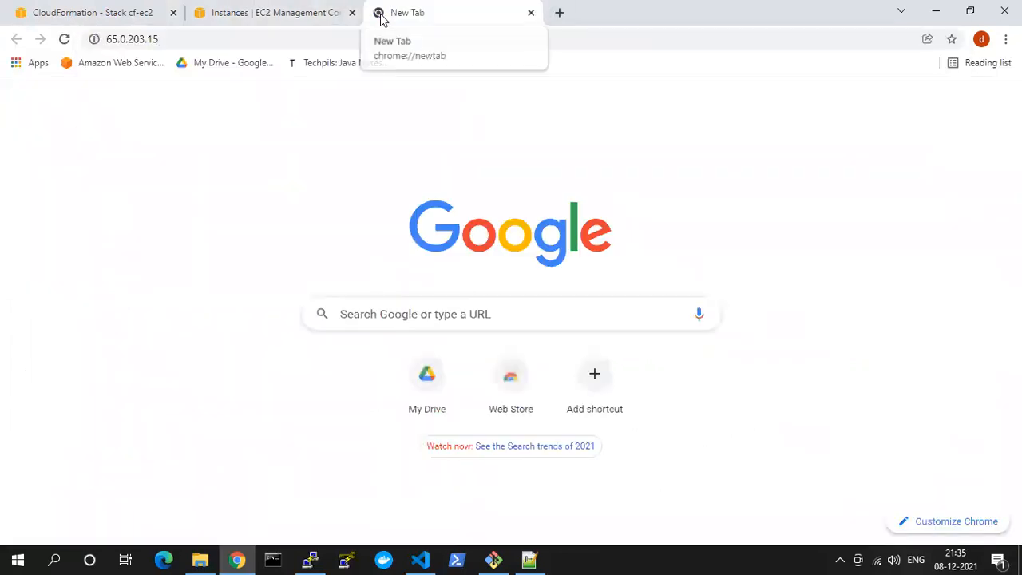
click(315, 35)
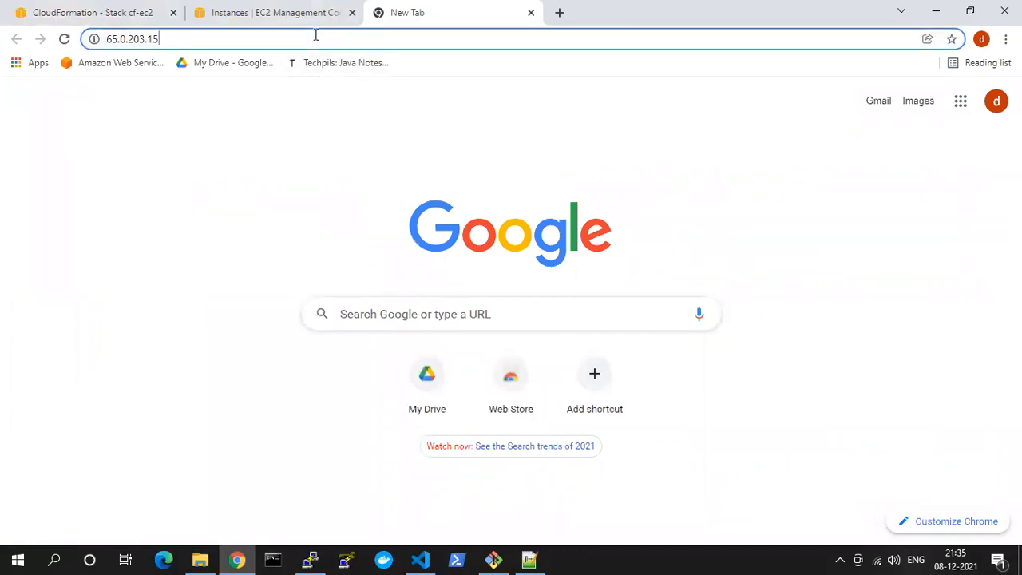
key(Return)
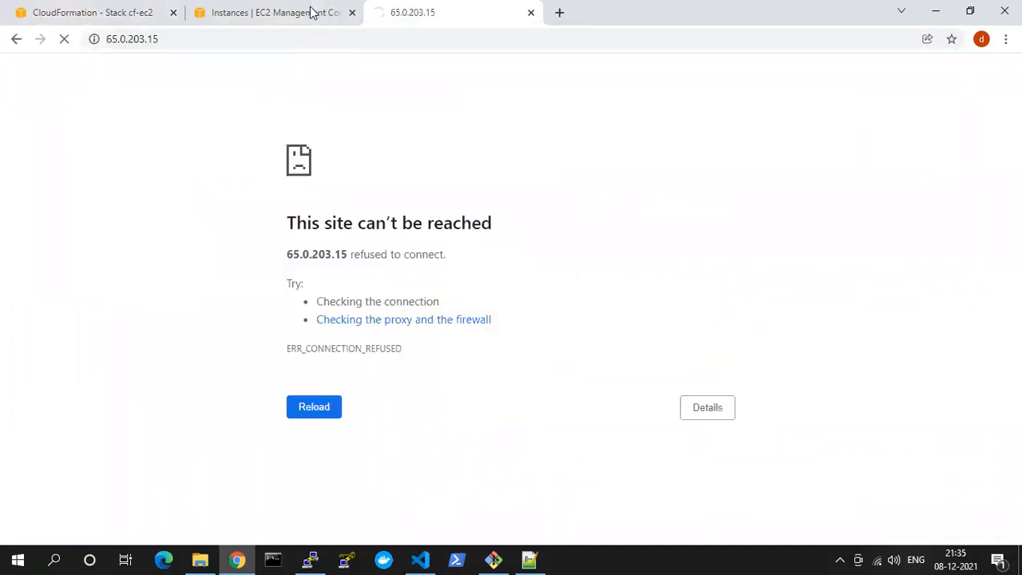
click(297, 10)
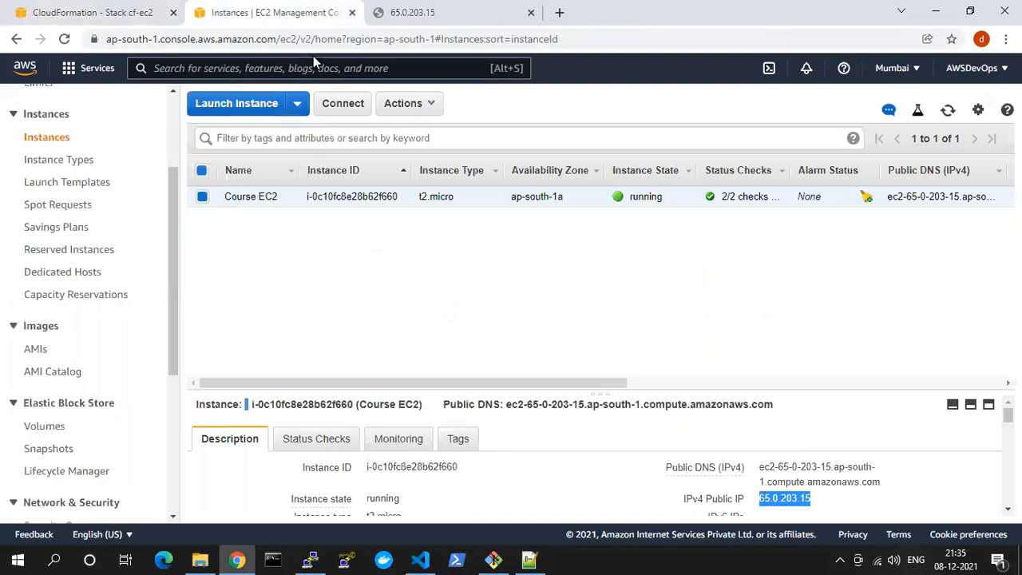
click(391, 11)
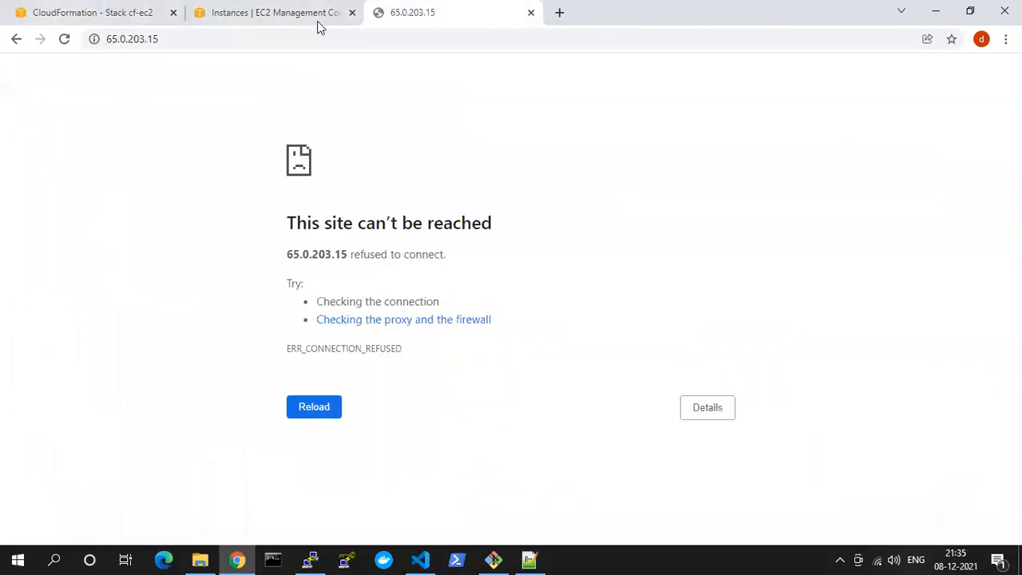
click(301, 36)
key(Return)
Switch to PuTTY and close the SSH session with the instance
key(alt+Tab)
click(898, 71)
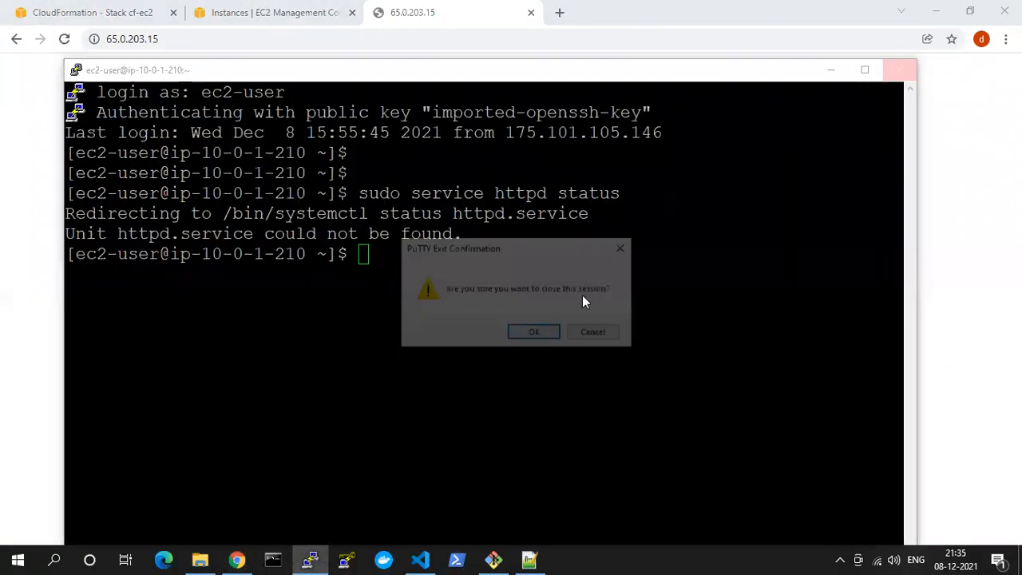
click(534, 334)
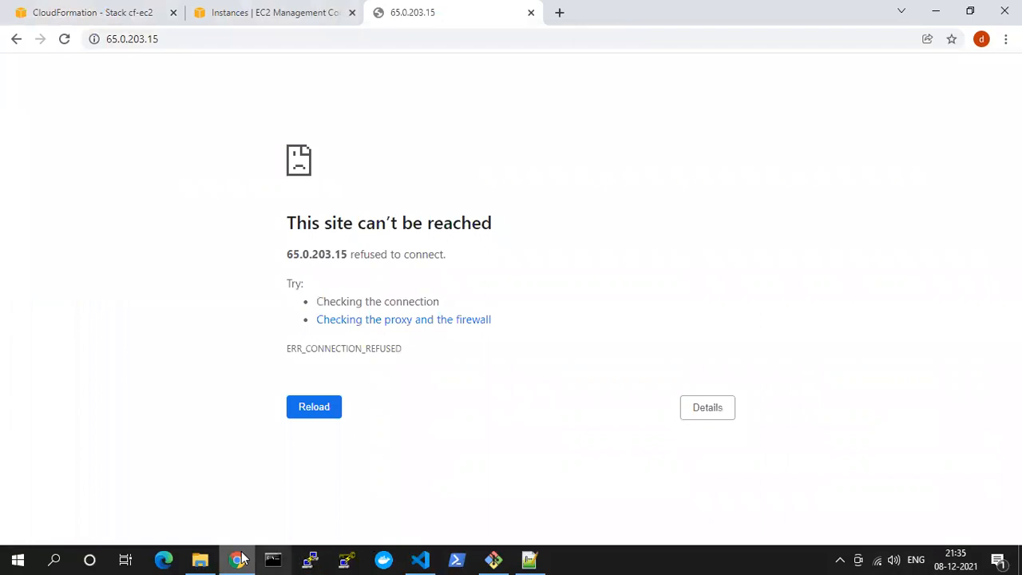
Delete the cf-ec2 stack in CloudFormation
click(61, 9)
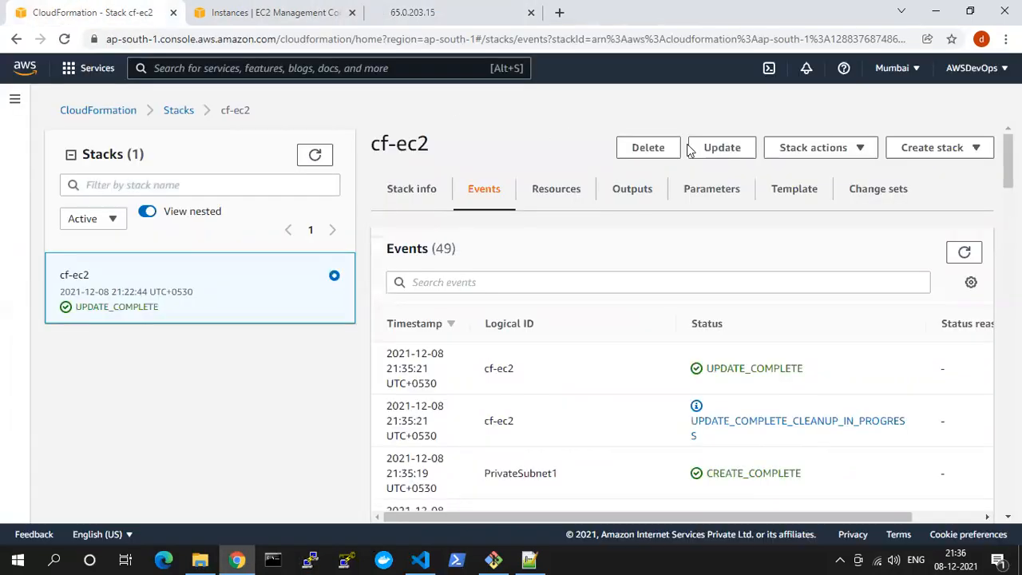
click(635, 148)
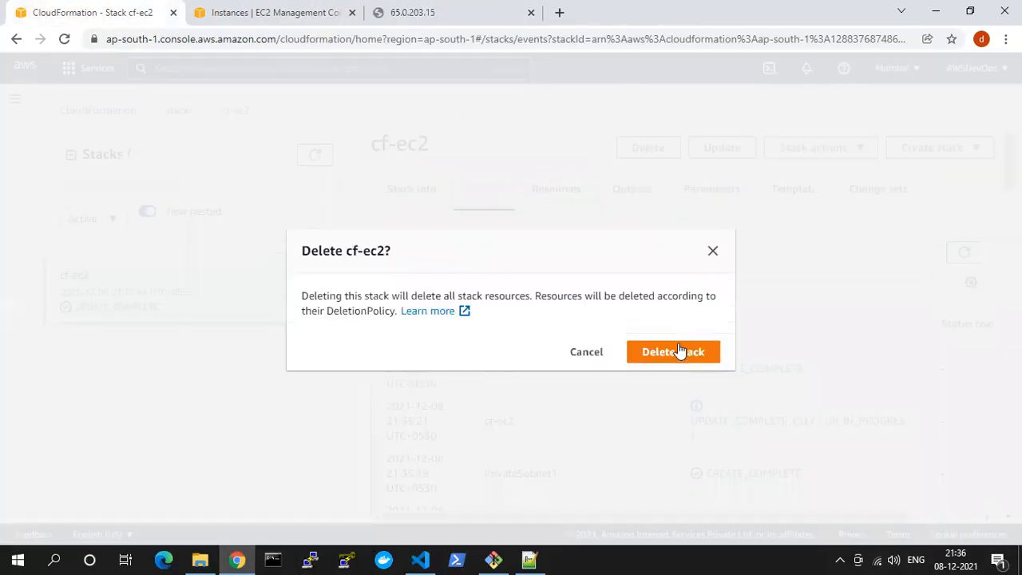
click(673, 351)
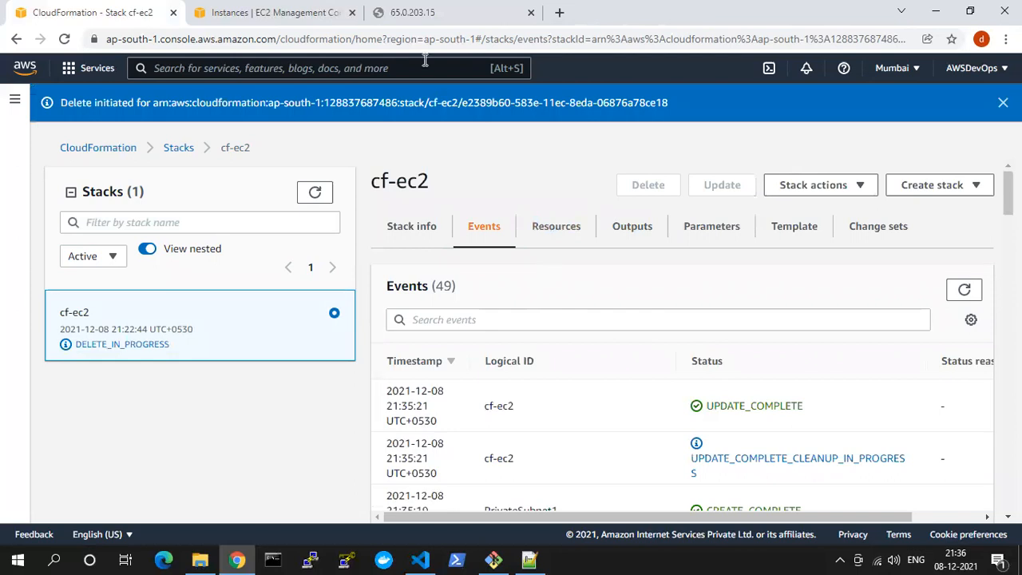
click(442, 10)
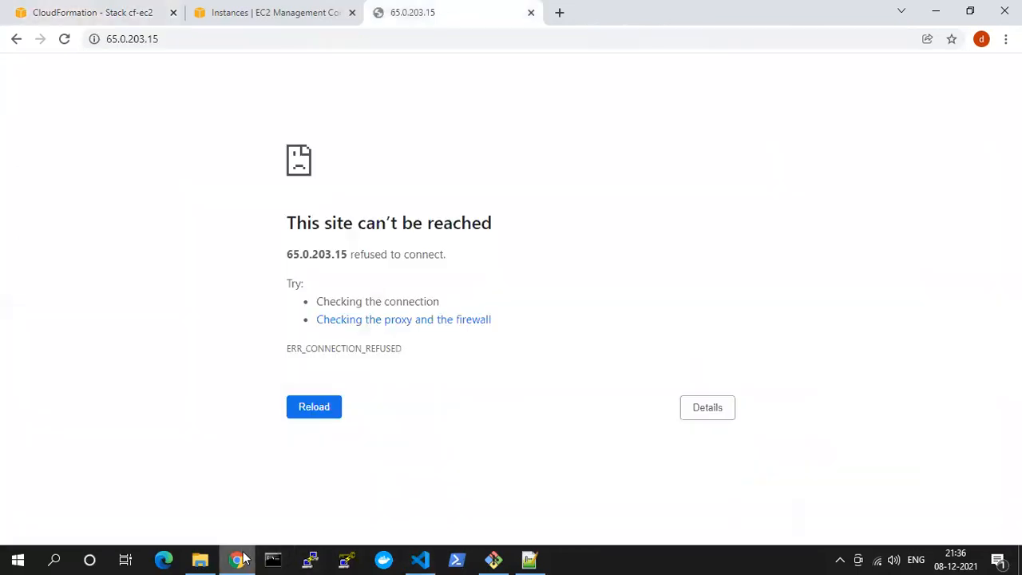
click(302, 8)
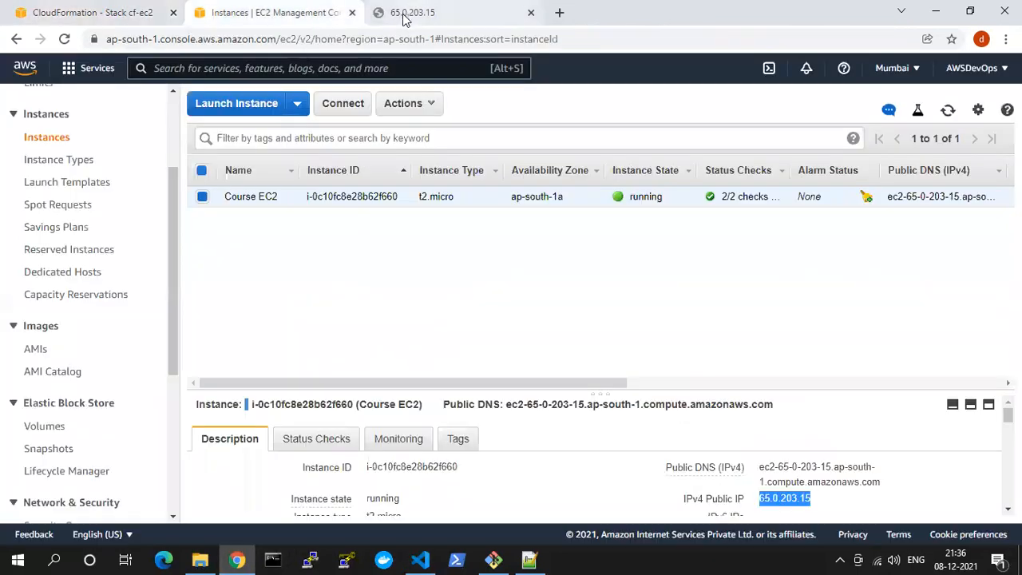
click(439, 9)
click(281, 15)
click(431, 8)
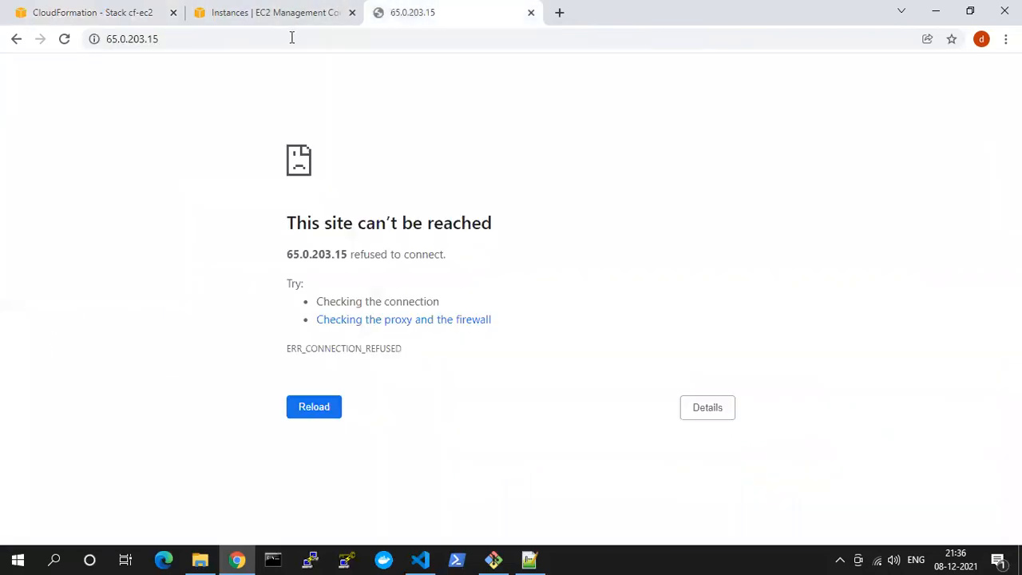
click(559, 13)
text(aws)
key(BackSpace)
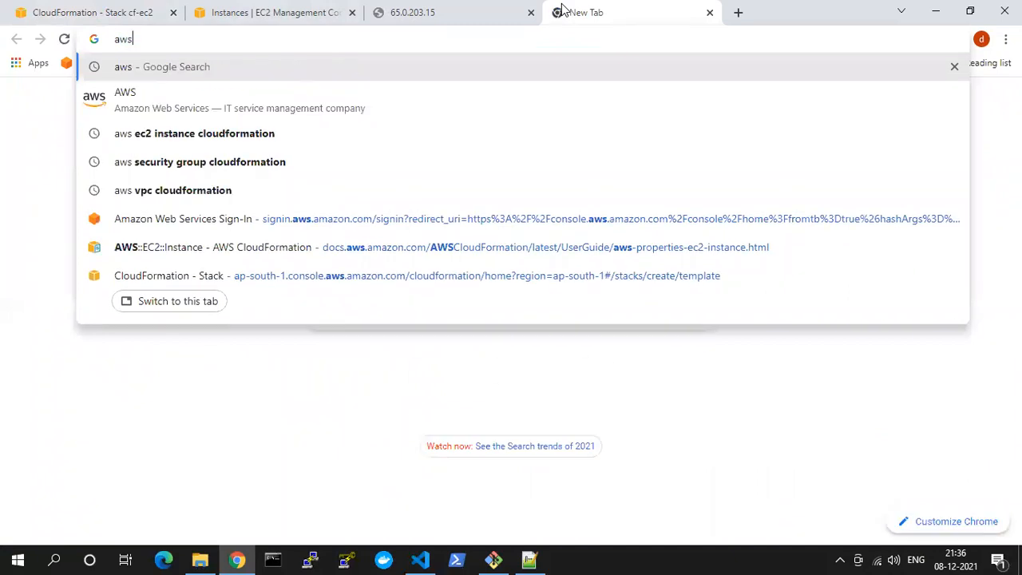
key(Return)
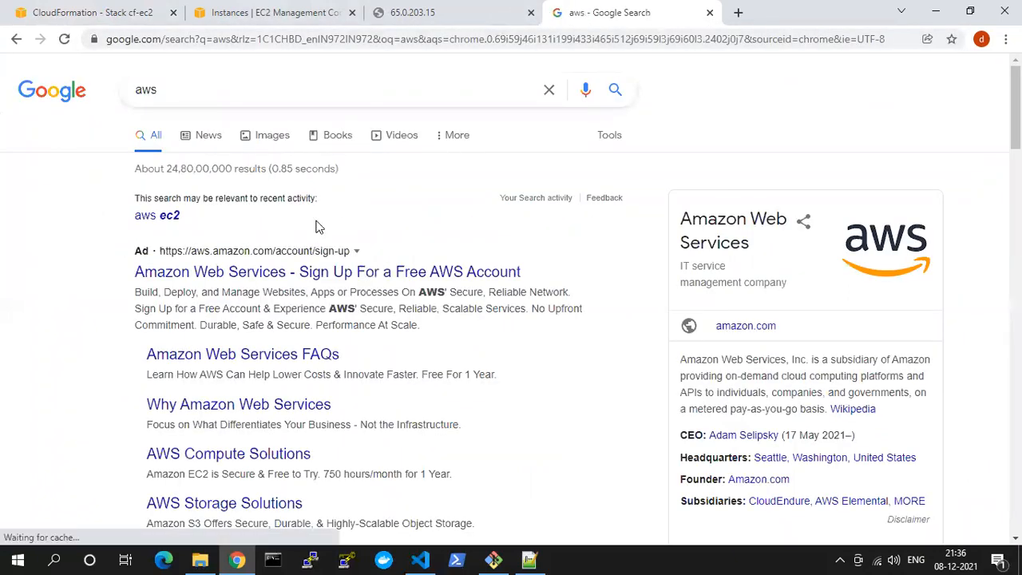
click(709, 12)
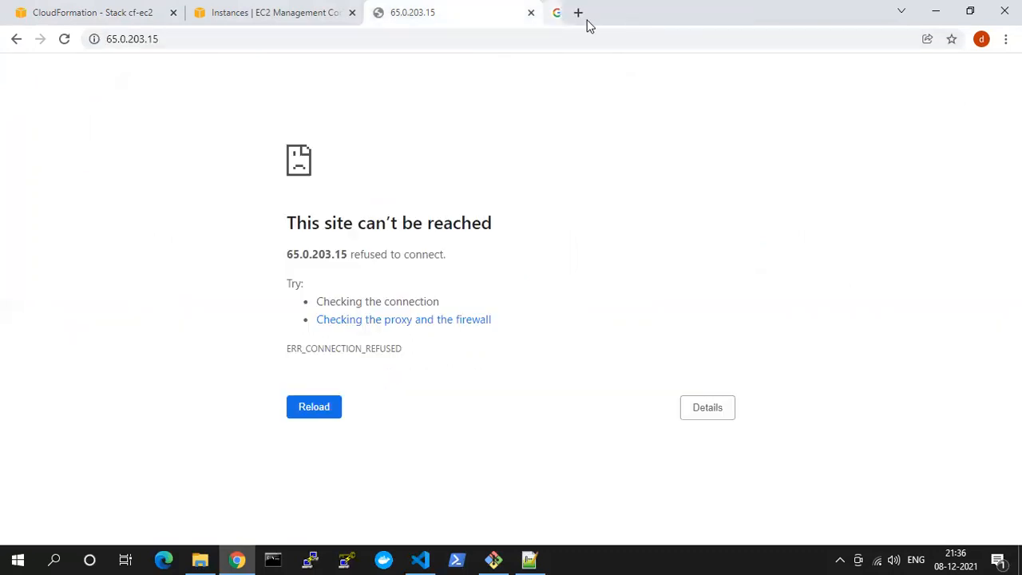
Open the AWS sign-in page in a new tab and sign in as root user with the account email, security-check characters and password
click(562, 13)
click(86, 62)
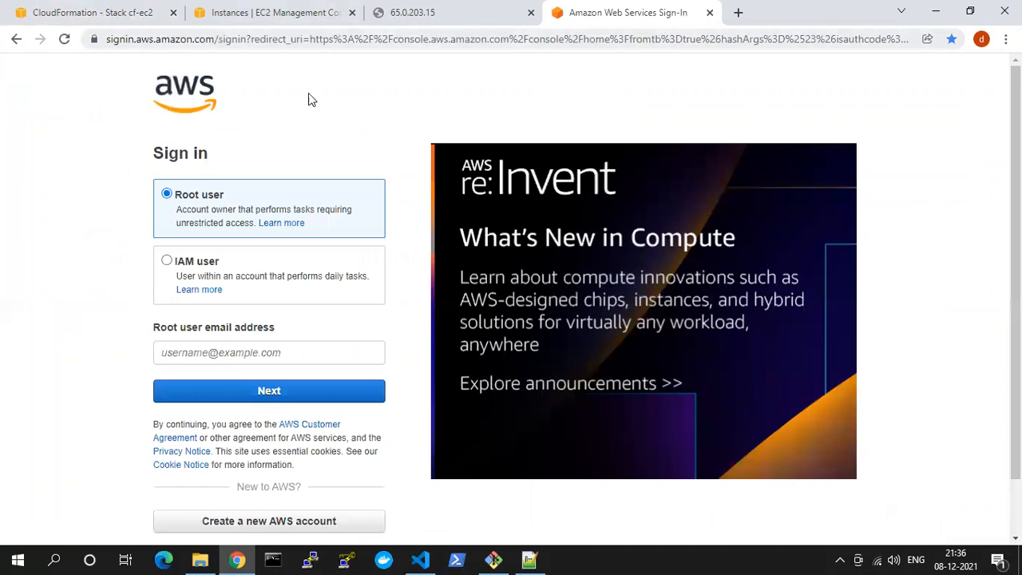
click(233, 355)
click(212, 385)
click(217, 391)
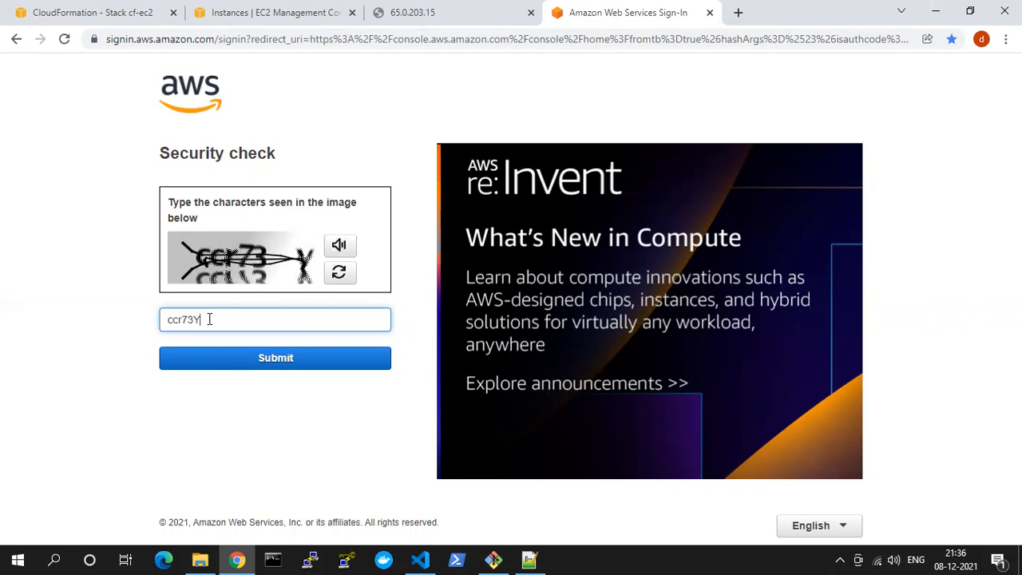
click(235, 365)
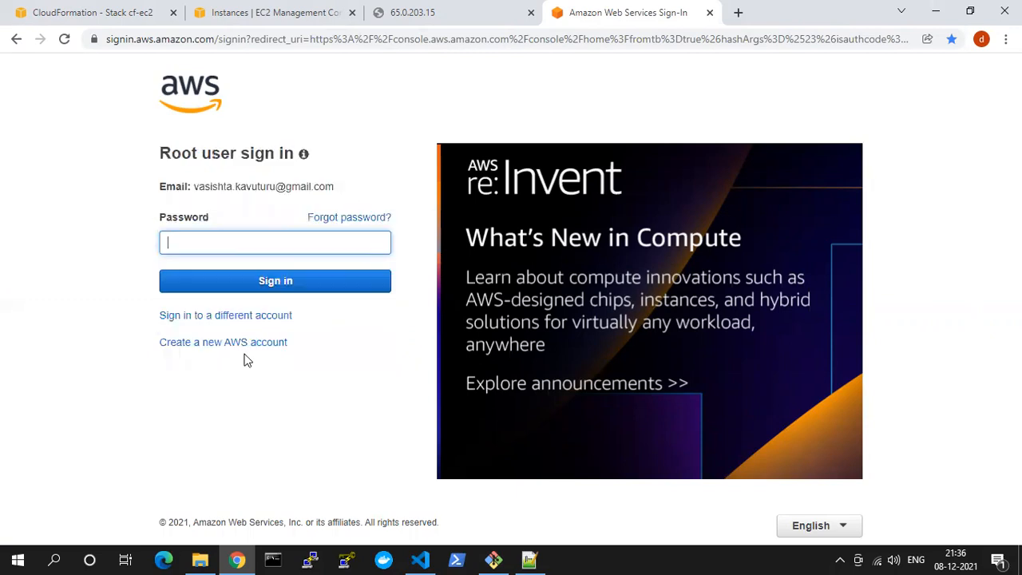
click(264, 280)
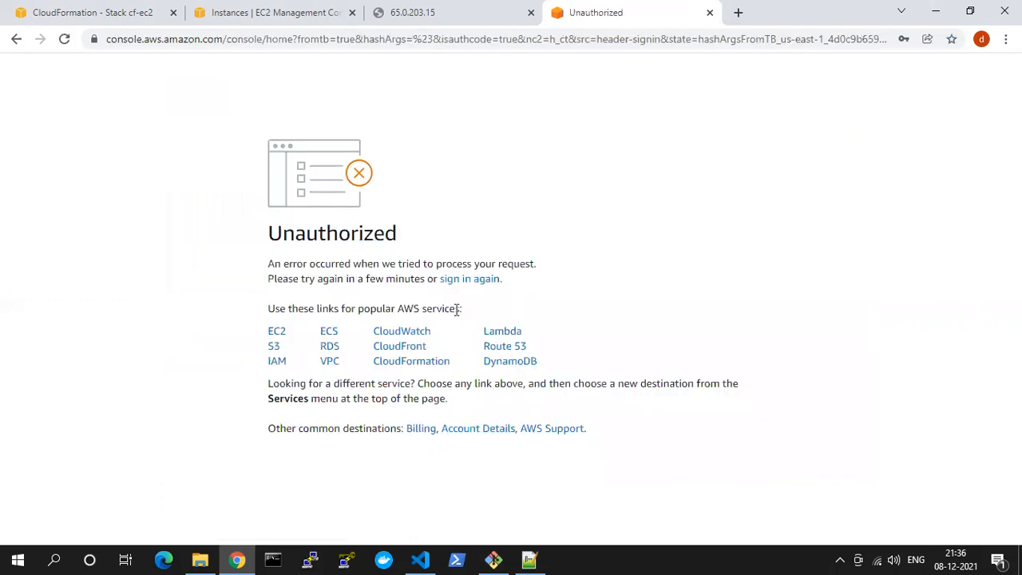
click(470, 279)
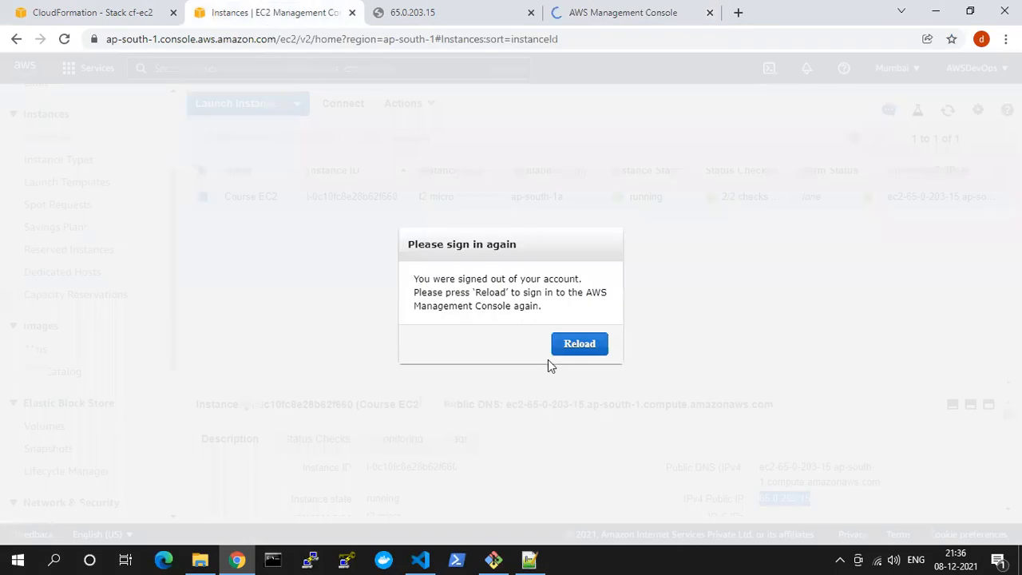
Reload the signed-out EC2 console and open the S3 service from the AWS Management Console tab
click(569, 345)
click(609, 16)
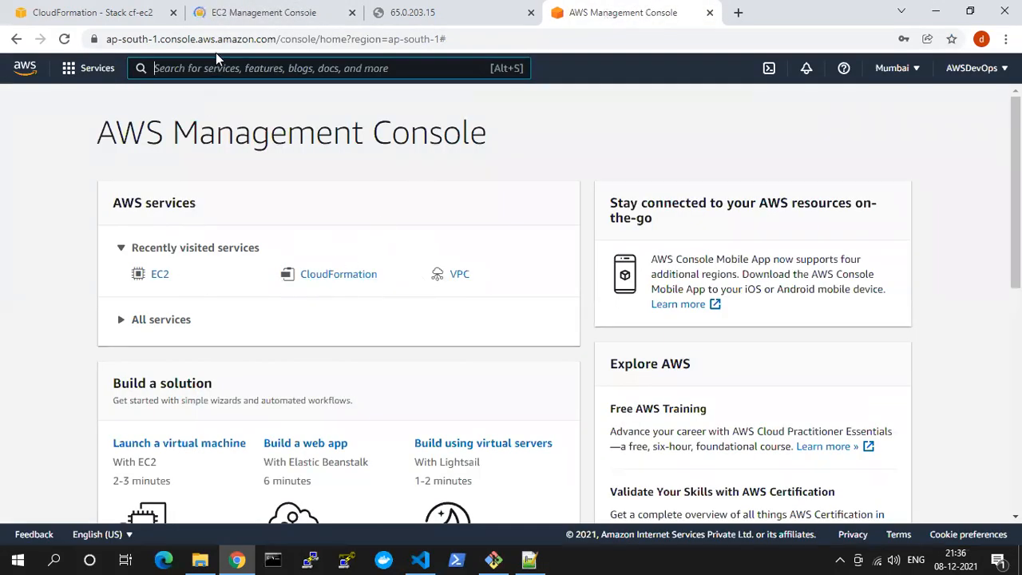
click(200, 70)
text(S3)
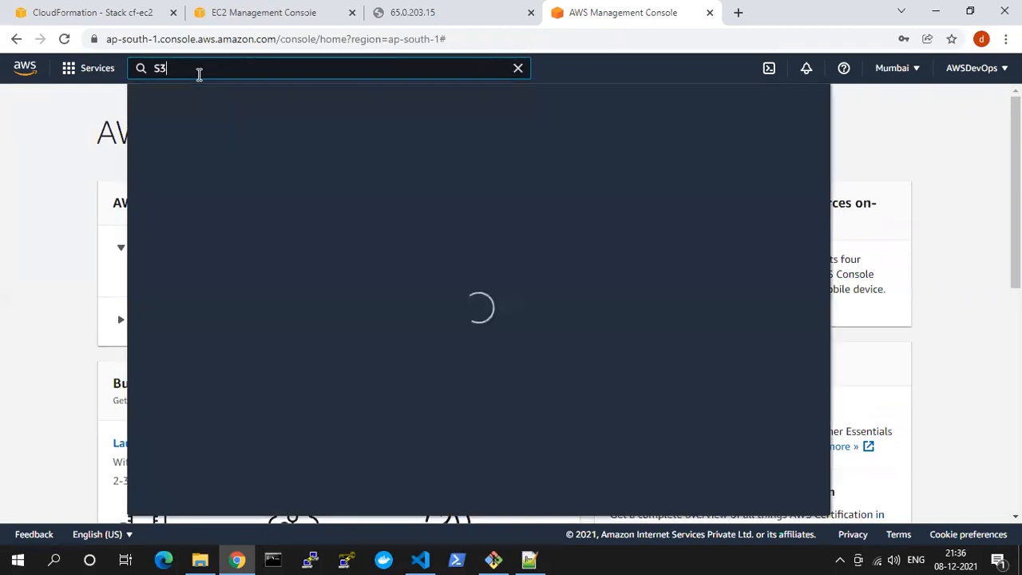
click(359, 183)
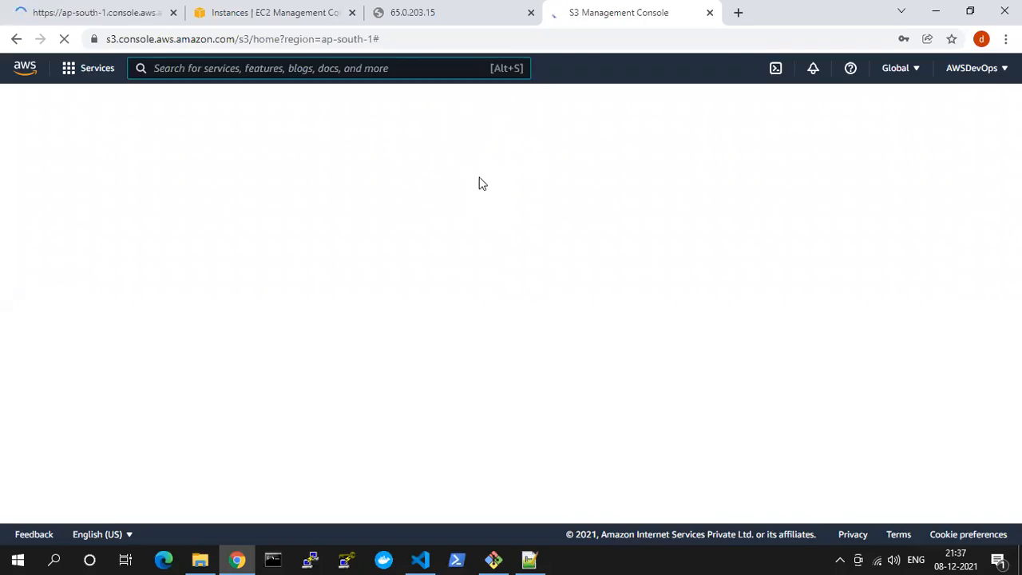
Refresh the EC2 instance list to check Course EC2's state, and look at the instance's web page tab
click(313, 10)
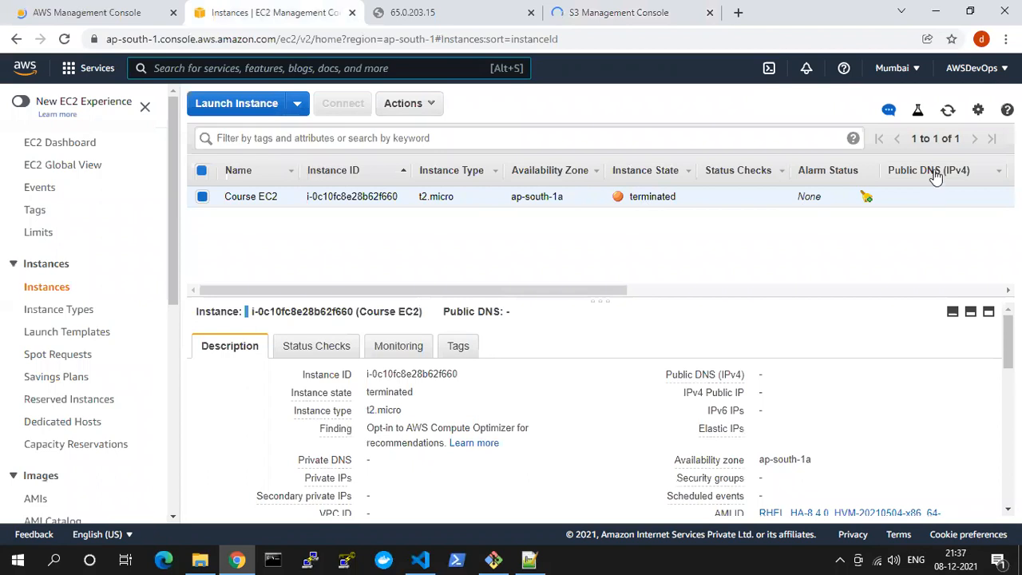
click(948, 111)
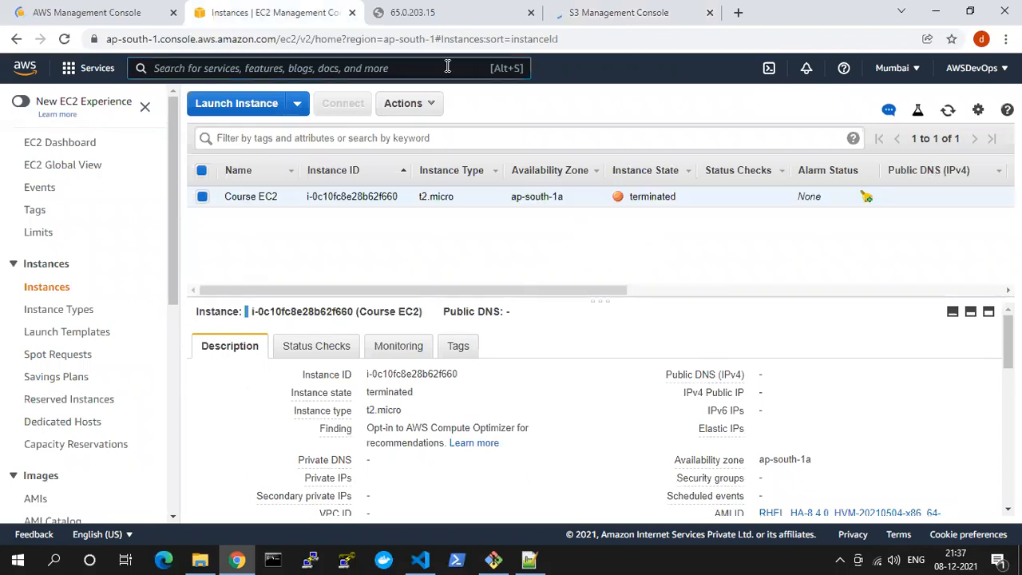
click(447, 9)
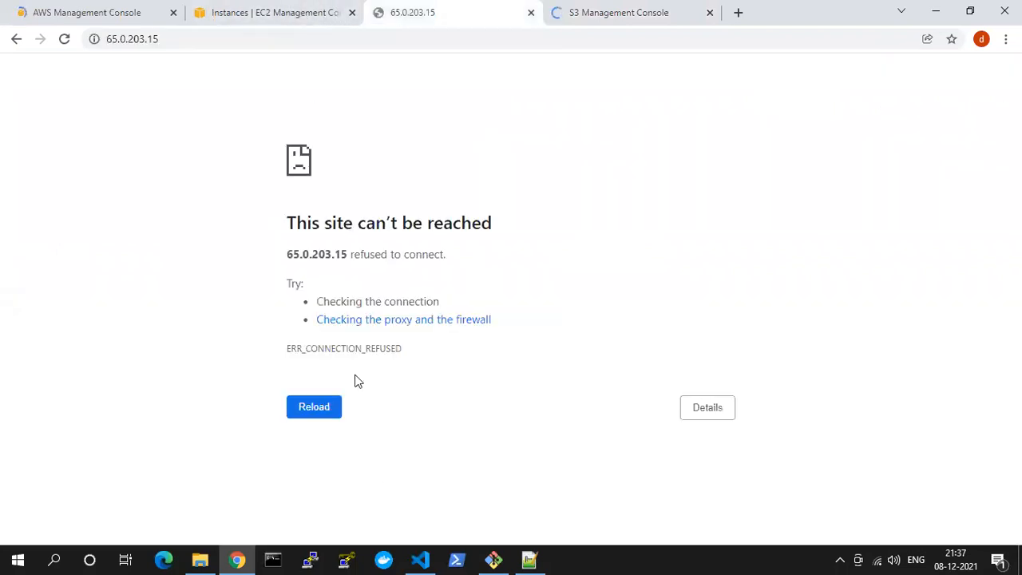
Start a new CloudFormation stack and upload 4. VPC_EC2_HTTPD.yaml as its template file
click(67, 10)
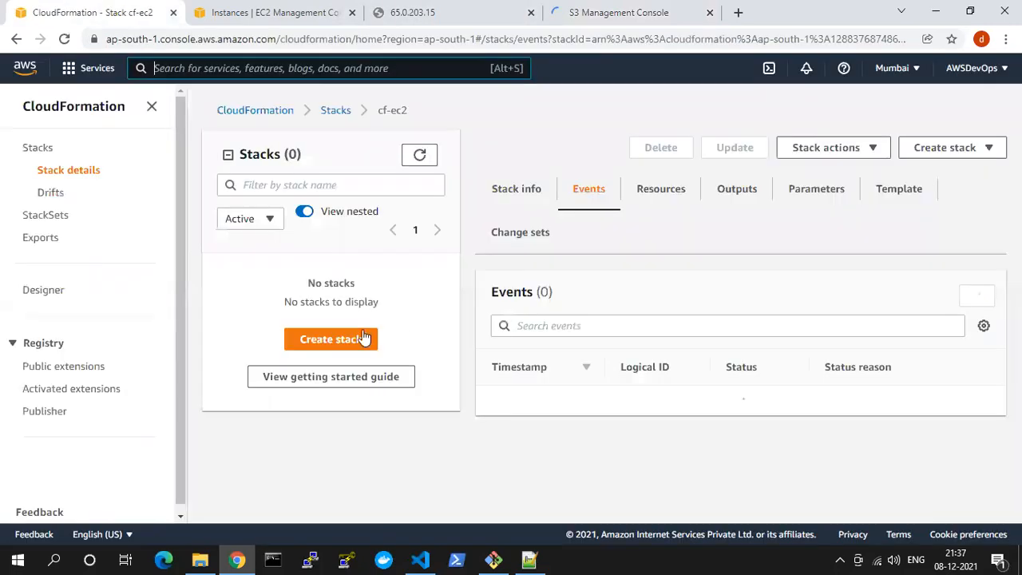
click(359, 339)
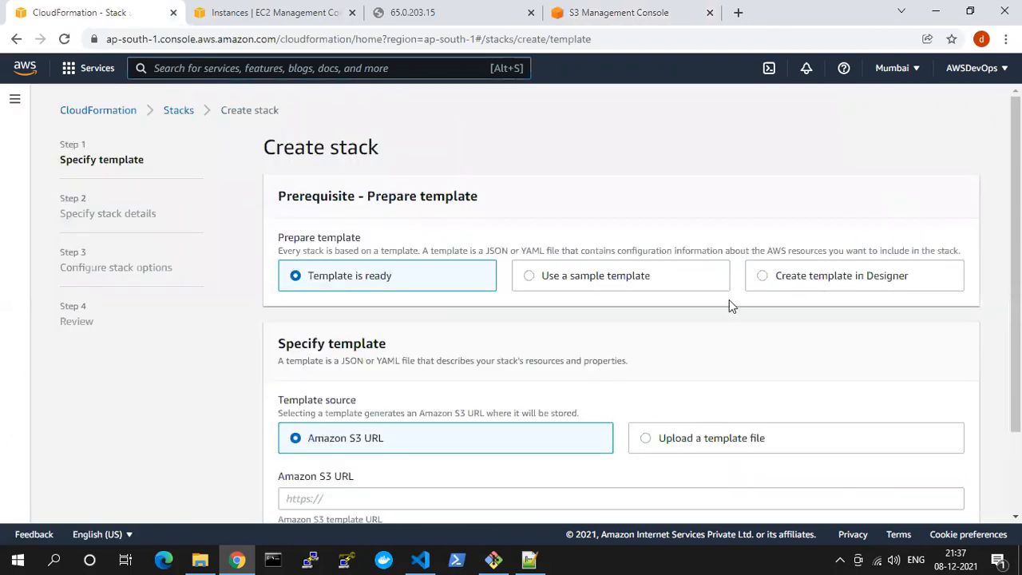
scroll(639, 343, down, 2)
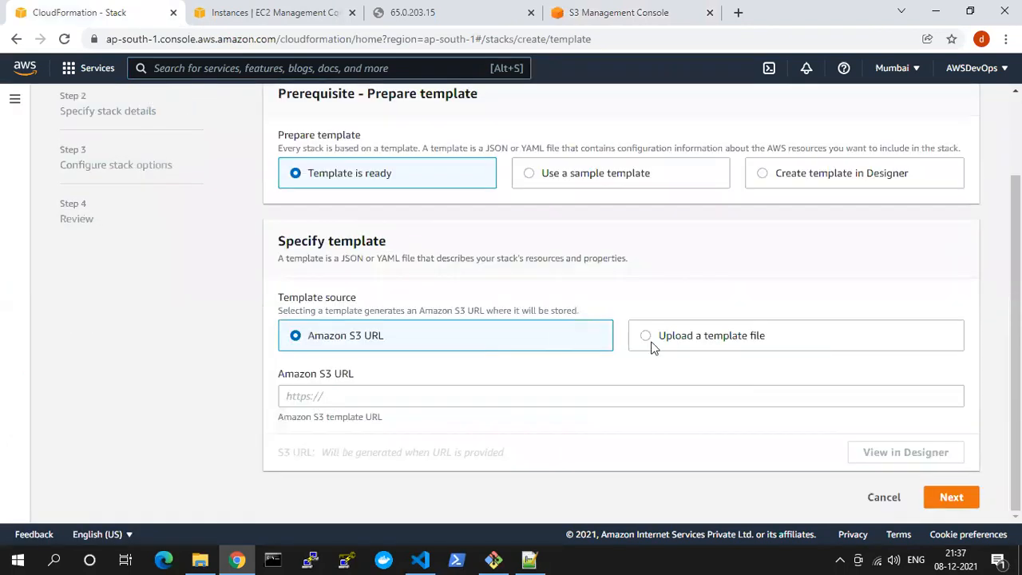
click(350, 398)
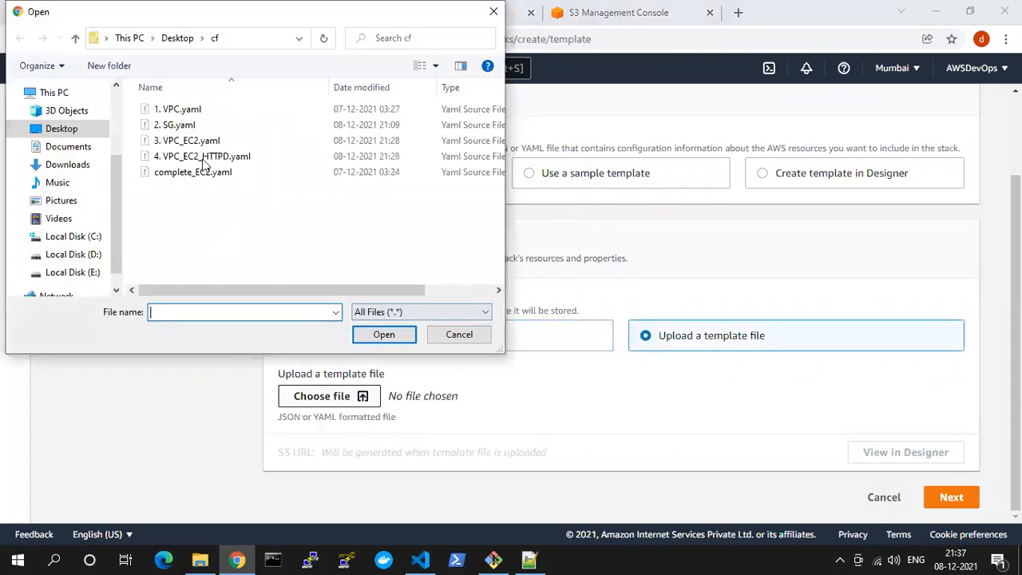
double_click(204, 158)
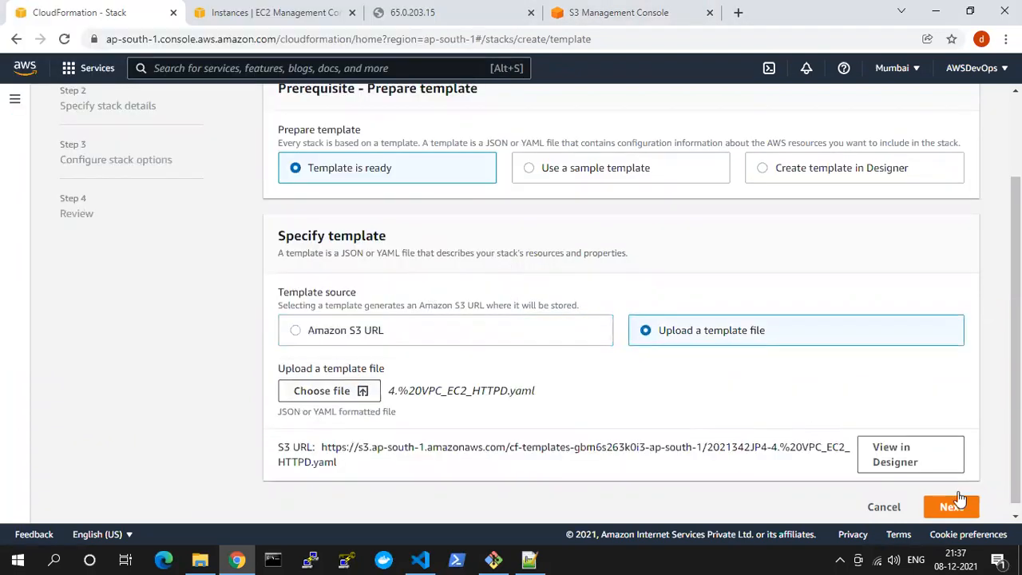
click(956, 502)
Name the stack cf-httpd and choose coursekey as its KeyName parameter
click(329, 261)
text(cf-httpd)
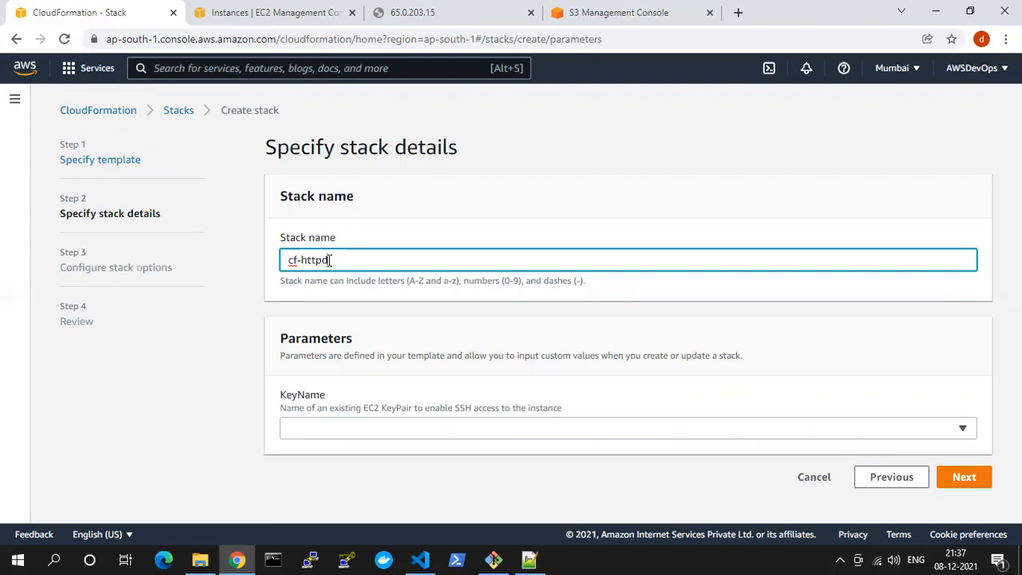
click(583, 420)
click(418, 405)
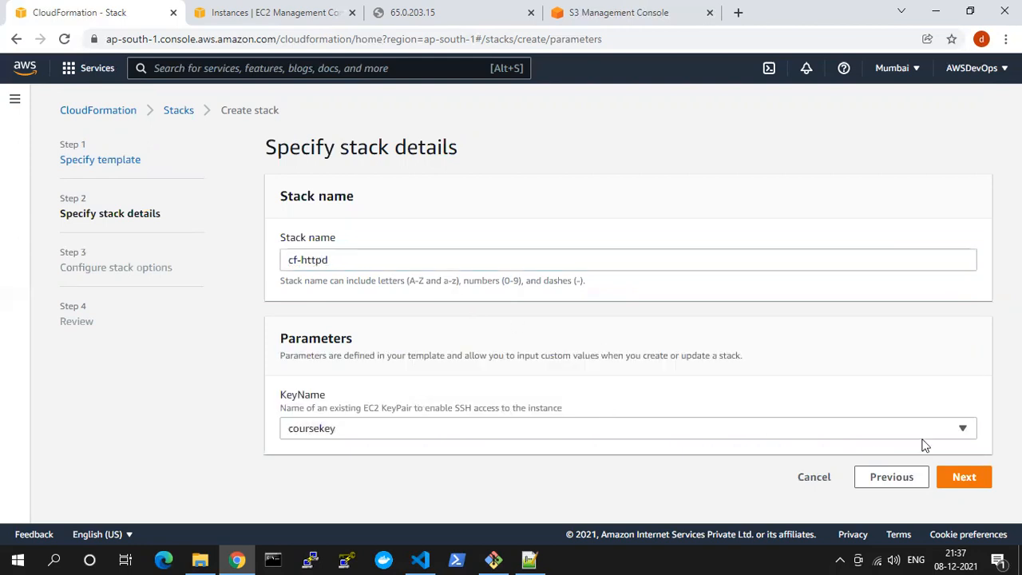
click(962, 477)
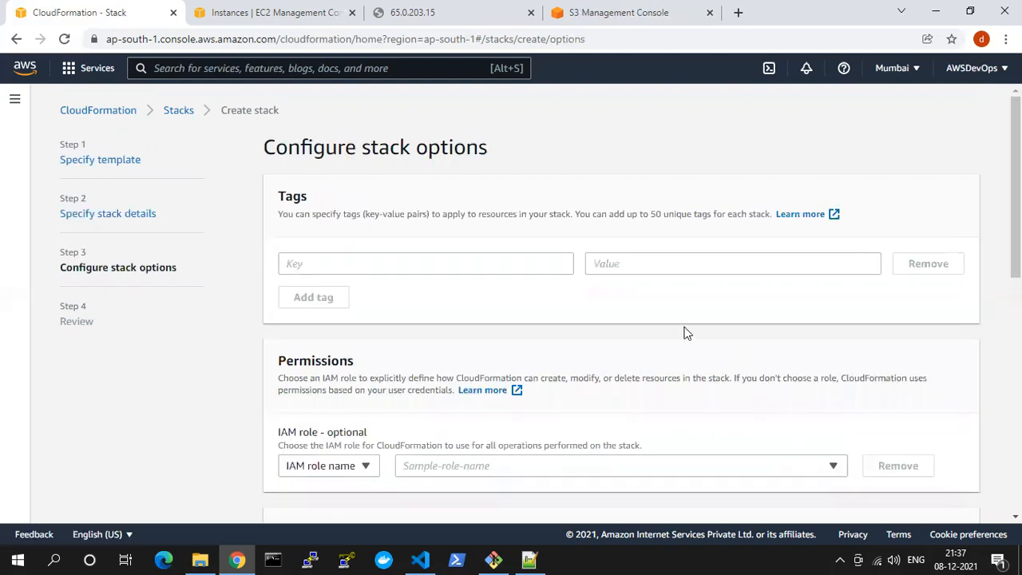
Add a stack tag with key name and value course, and continue to the review
click(547, 267)
text(name)
key(Tab)
text(cours)
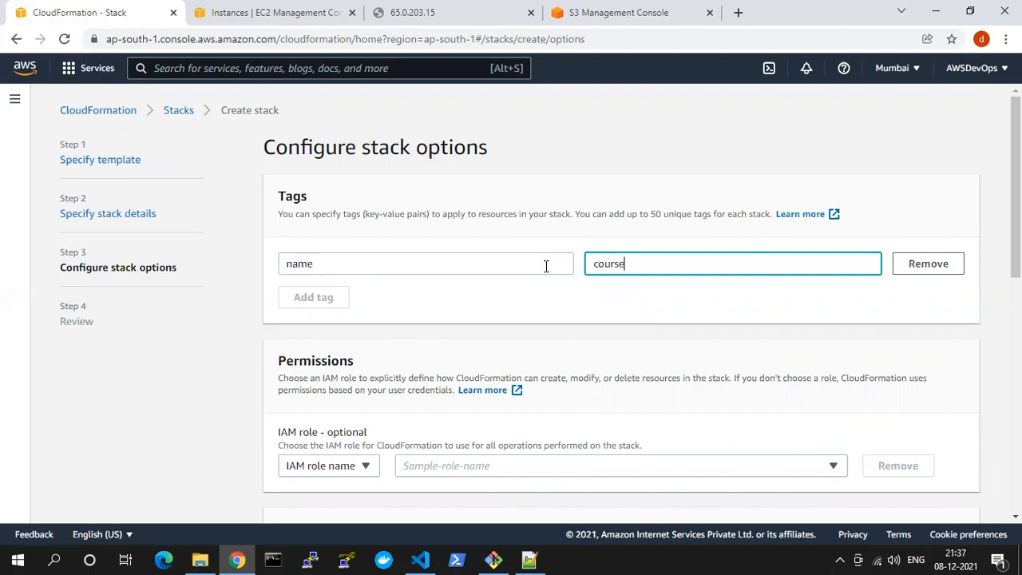
scroll(625, 347, down, 7)
click(949, 500)
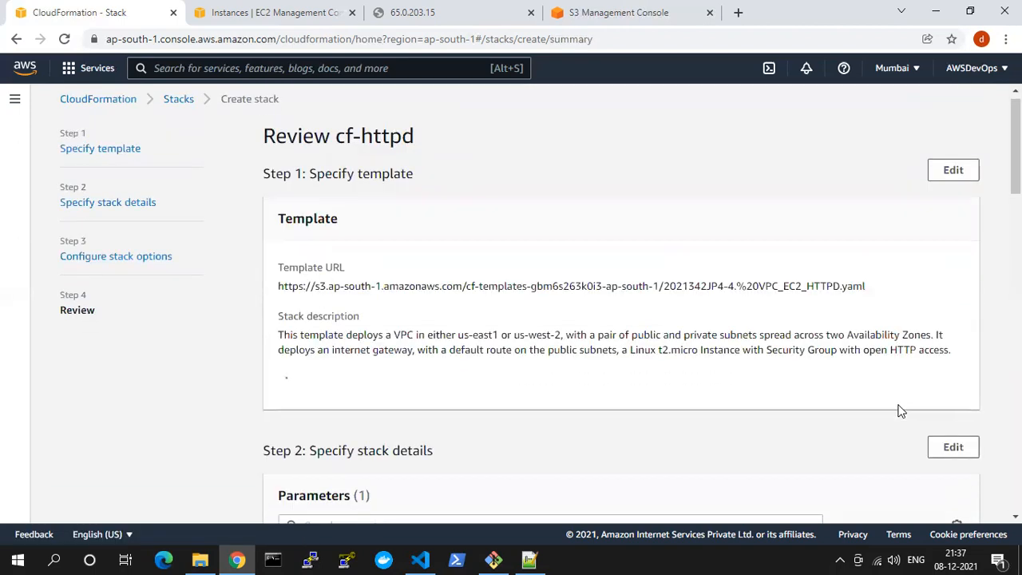
Acknowledge the template changes, create the cf-httpd stack and refresh its events list
scroll(901, 410, down, 15)
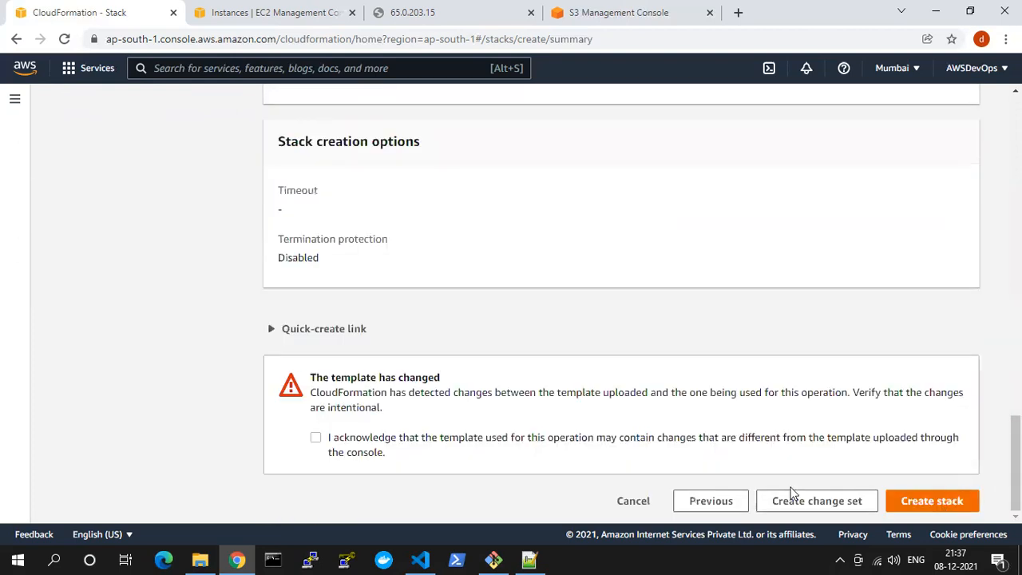
click(317, 440)
click(906, 498)
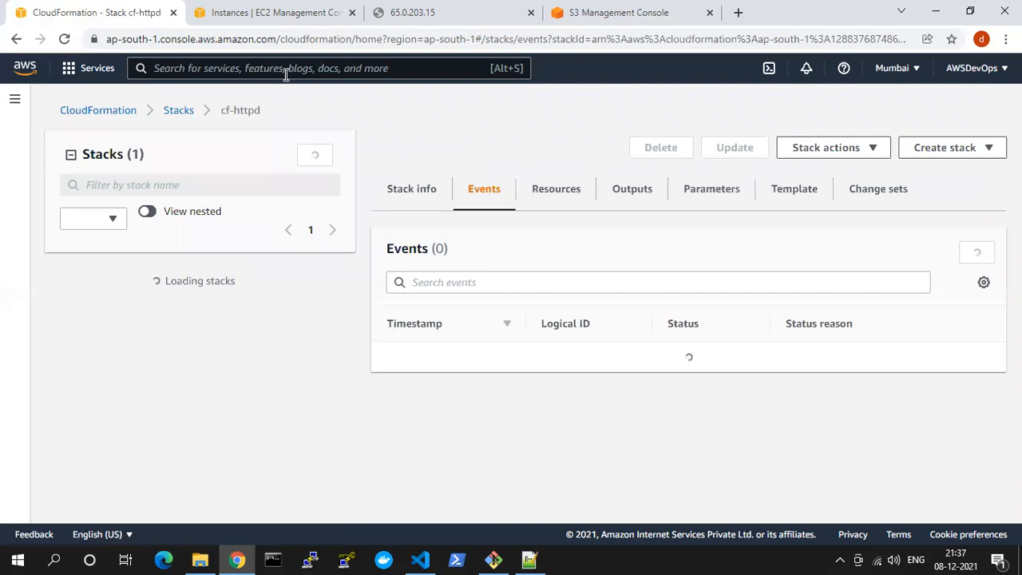
click(977, 252)
Dismiss the S3 console notices, examine the template files in the cf-templates bucket and return to the bucket list
click(599, 12)
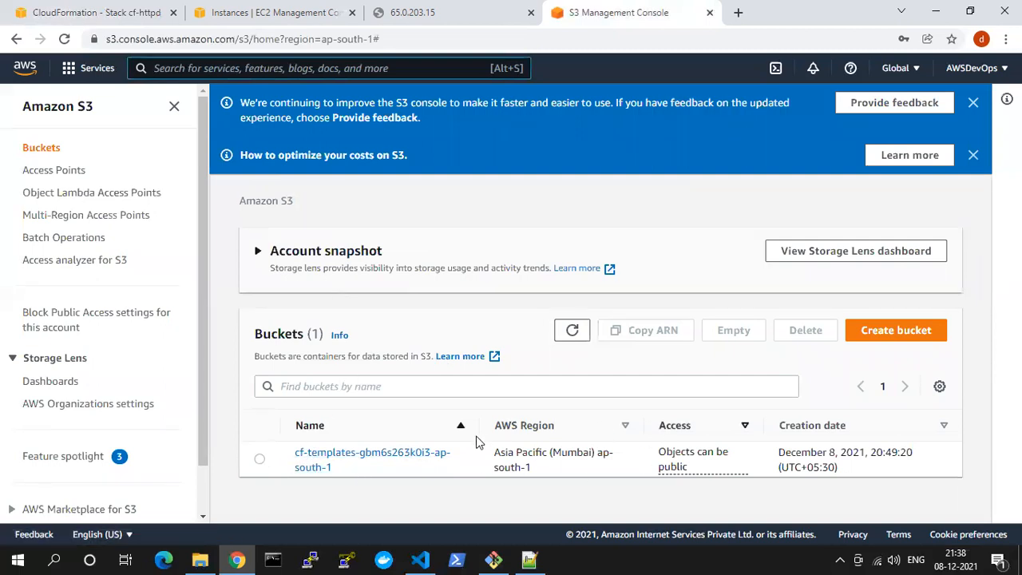
click(974, 155)
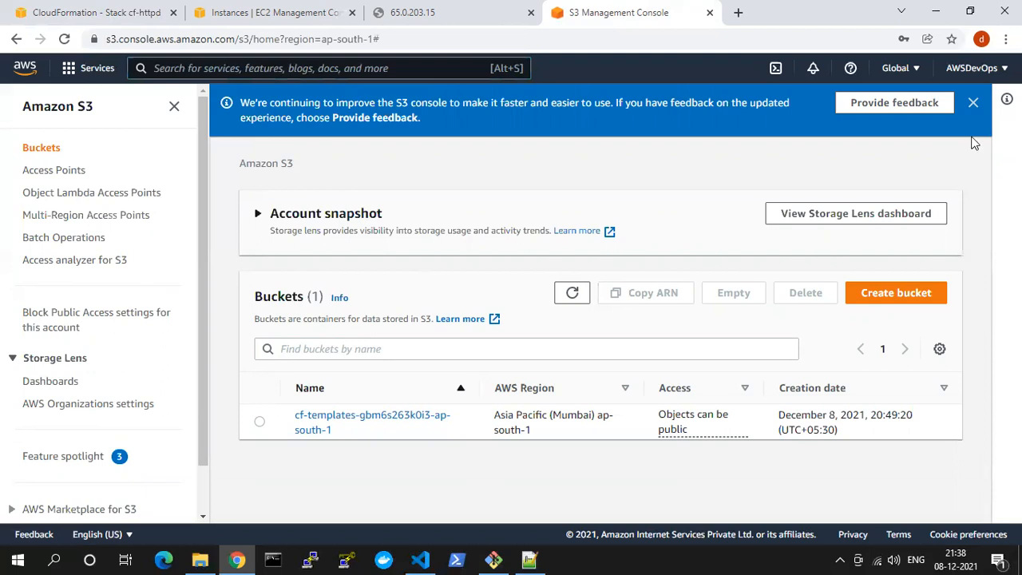
click(973, 104)
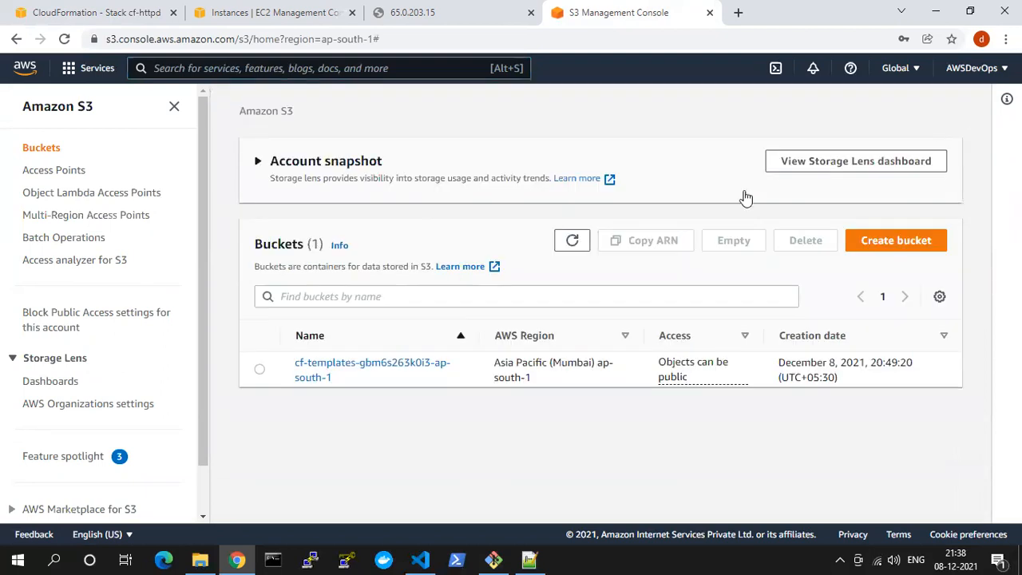
click(325, 367)
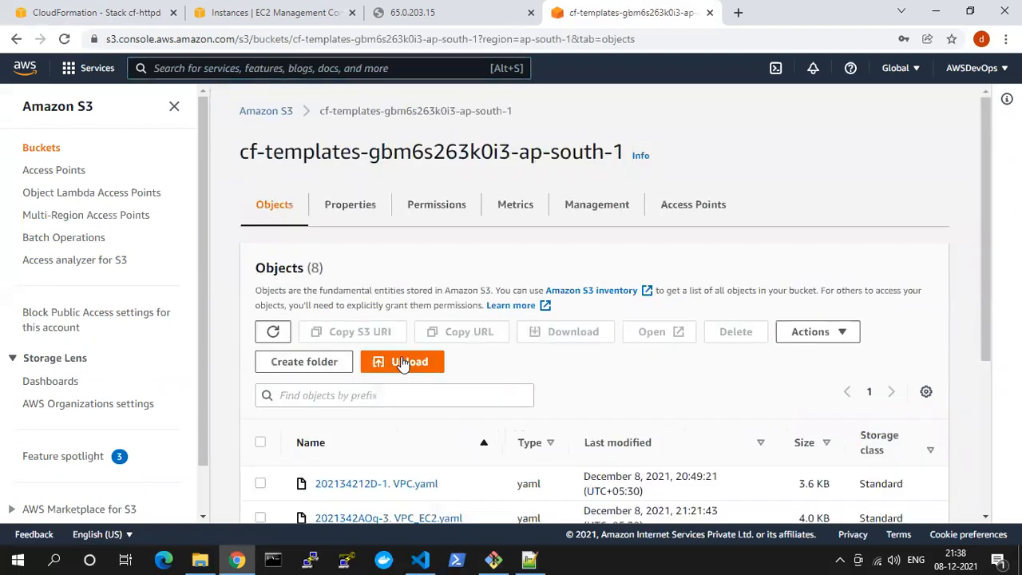
scroll(408, 367, down, 2)
scroll(408, 412, down, 2)
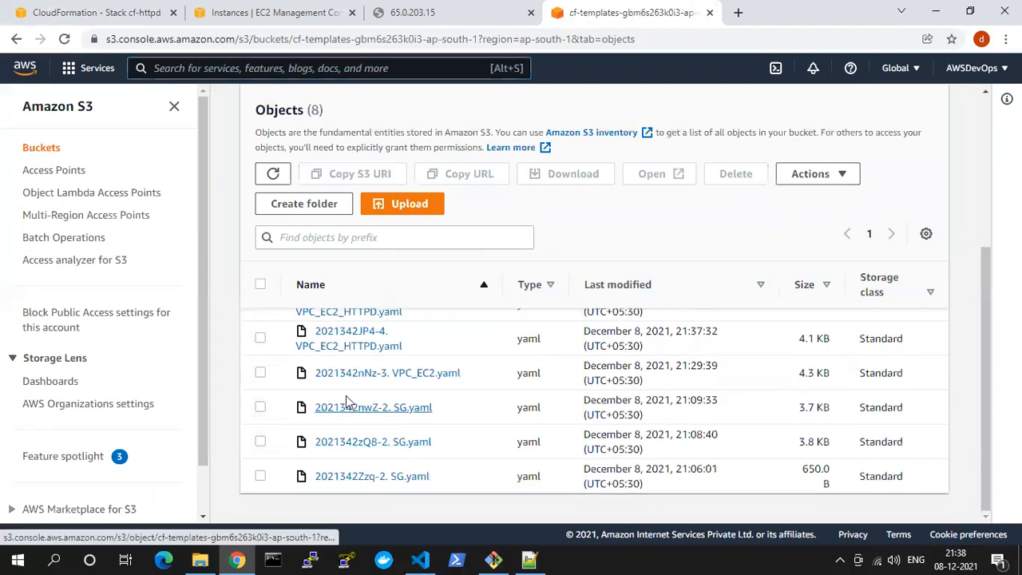
scroll(344, 389, up, 5)
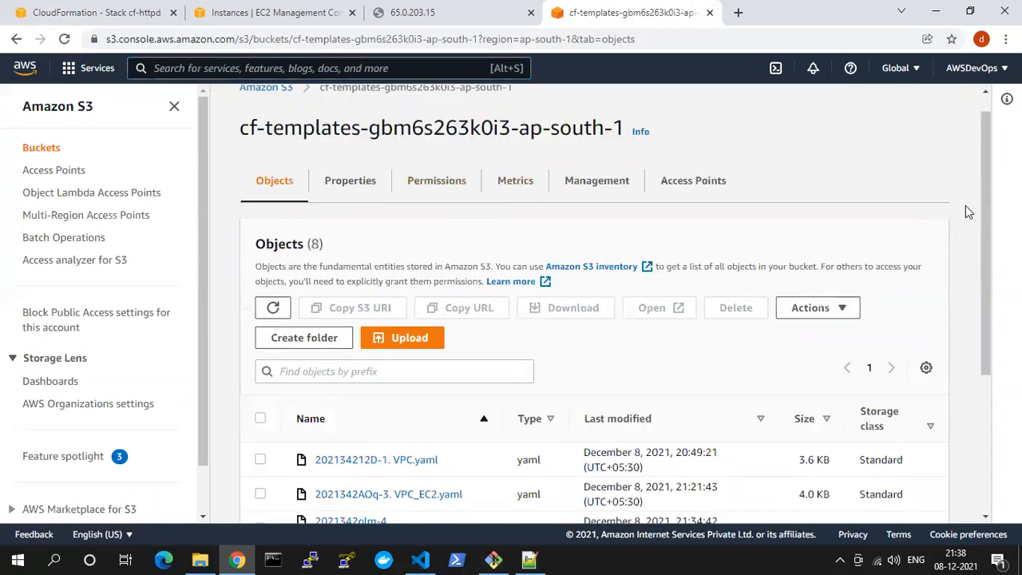
click(270, 90)
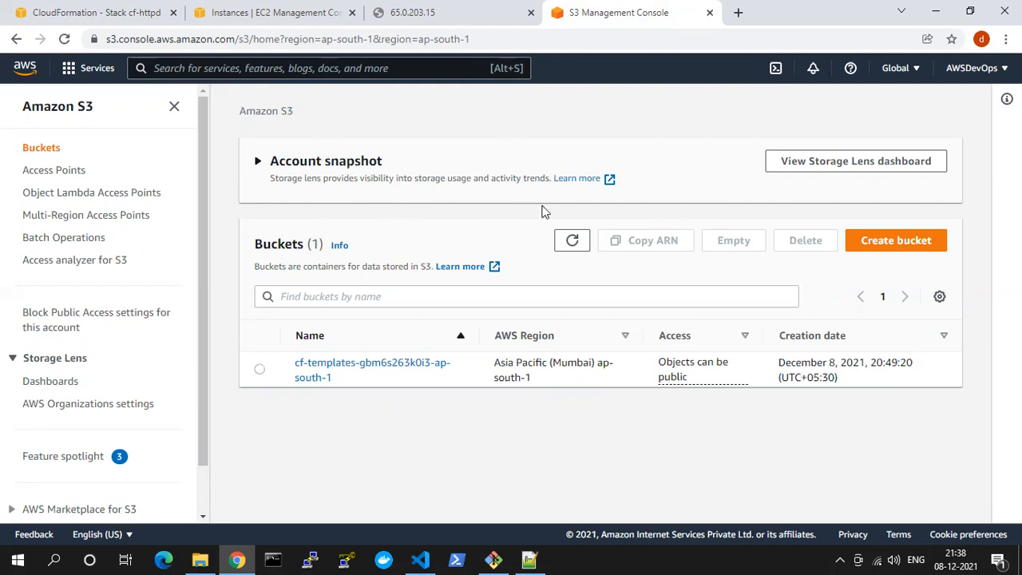
Start a new S3 bucket, check the bucket naming rule and name the bucket course
click(888, 241)
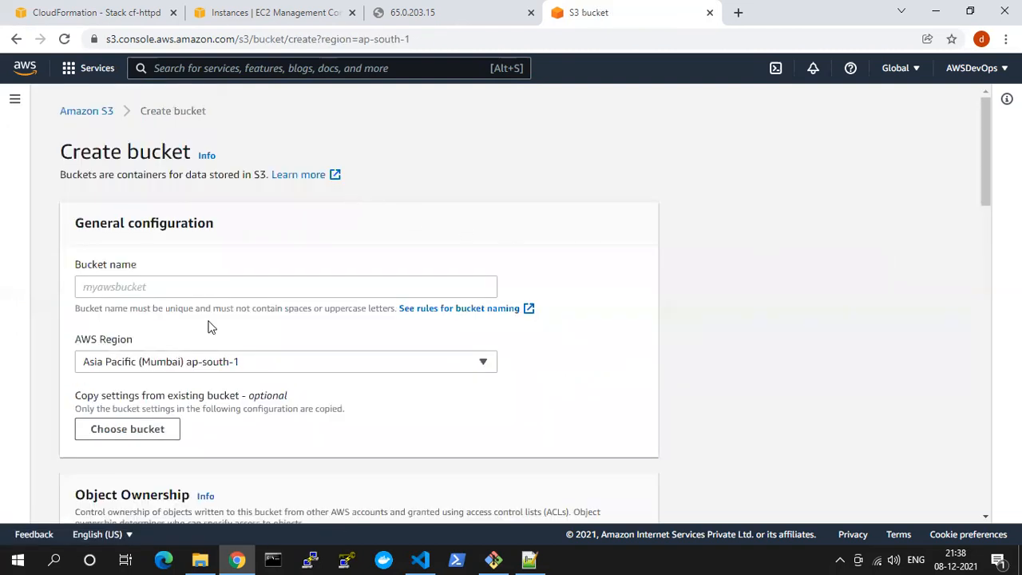
scroll(206, 315, down, 1)
click(89, 211)
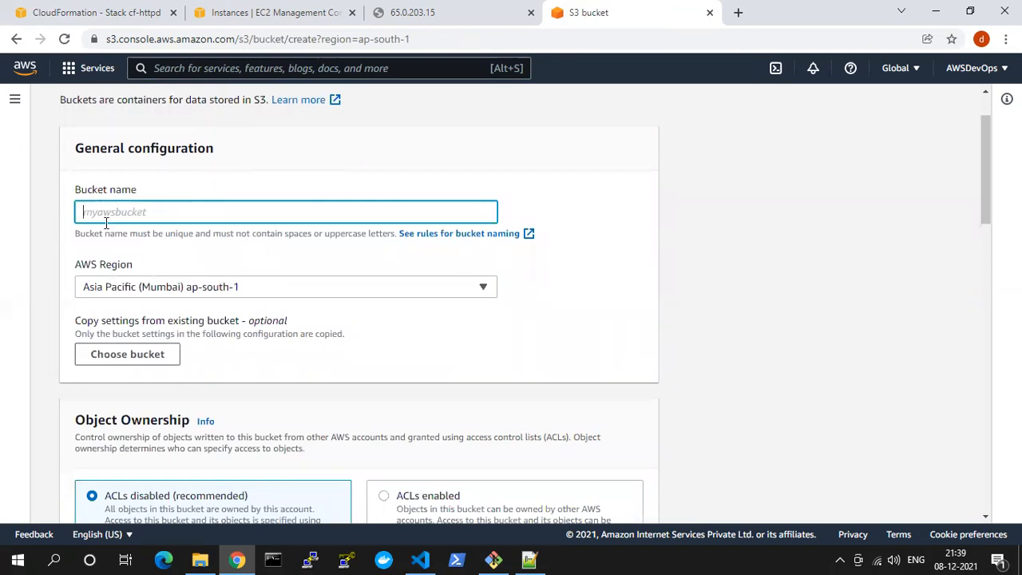
drag(75, 234, 202, 251)
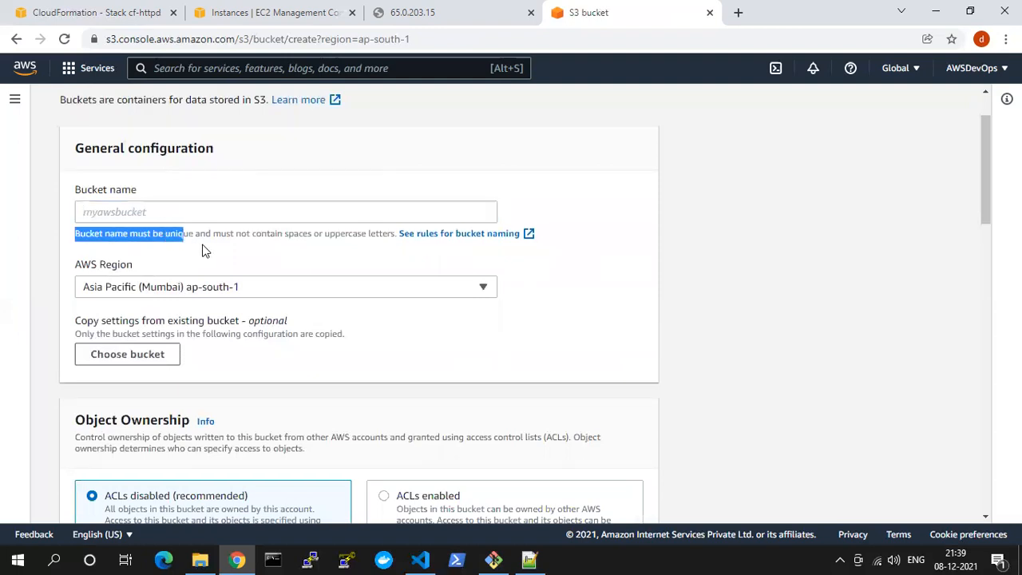
drag(287, 248, 396, 236)
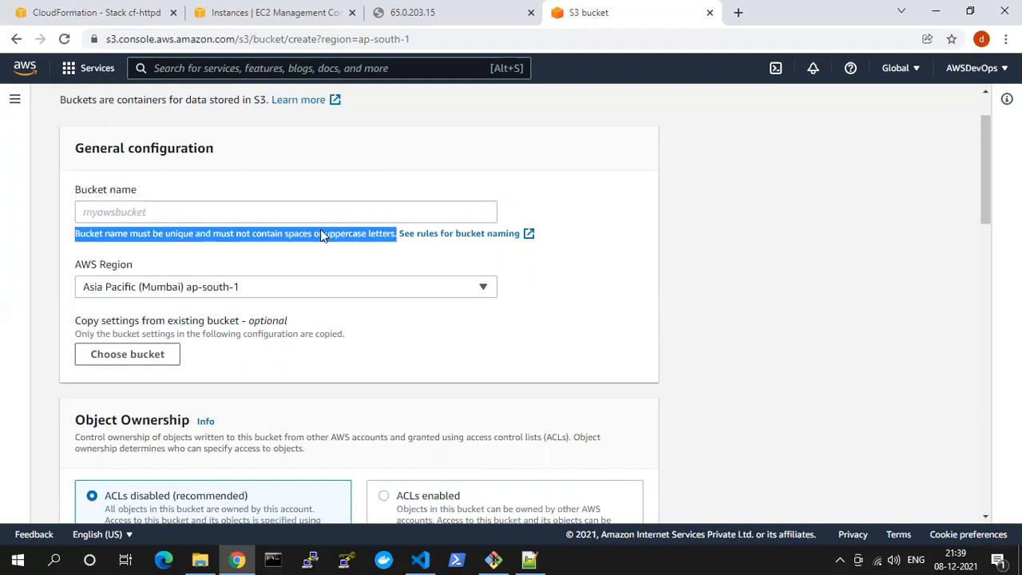
click(304, 210)
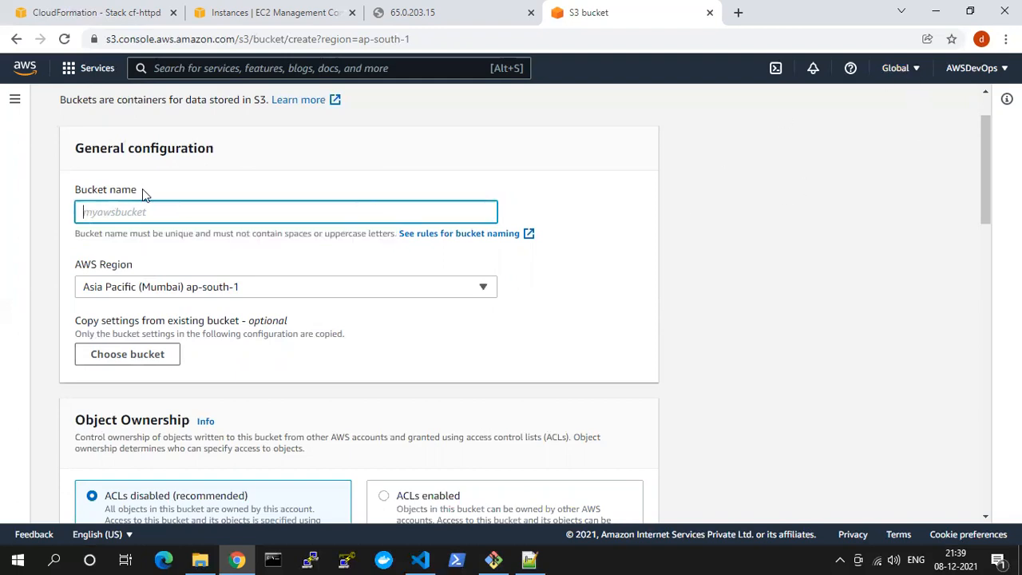
text(course)
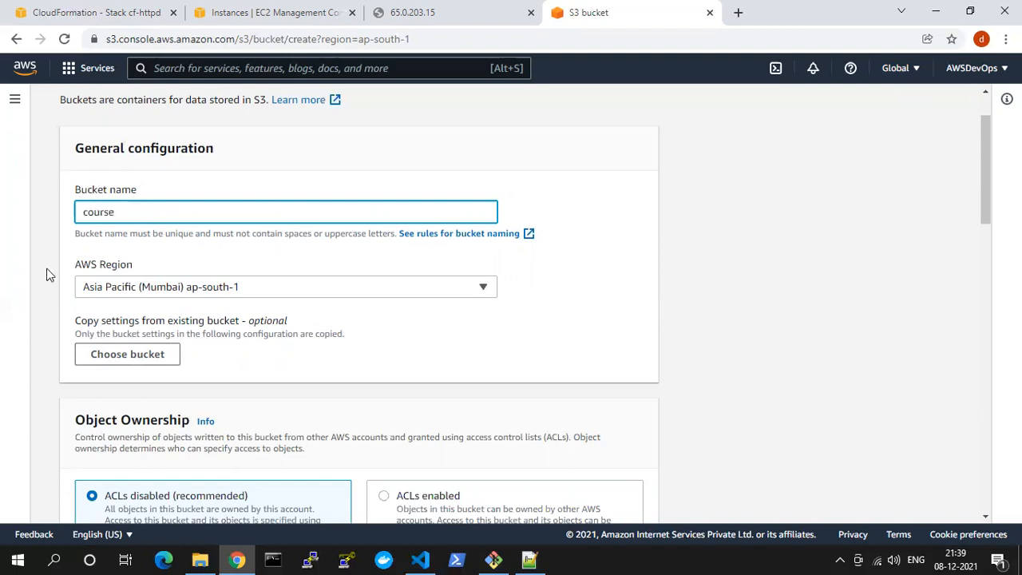
click(45, 275)
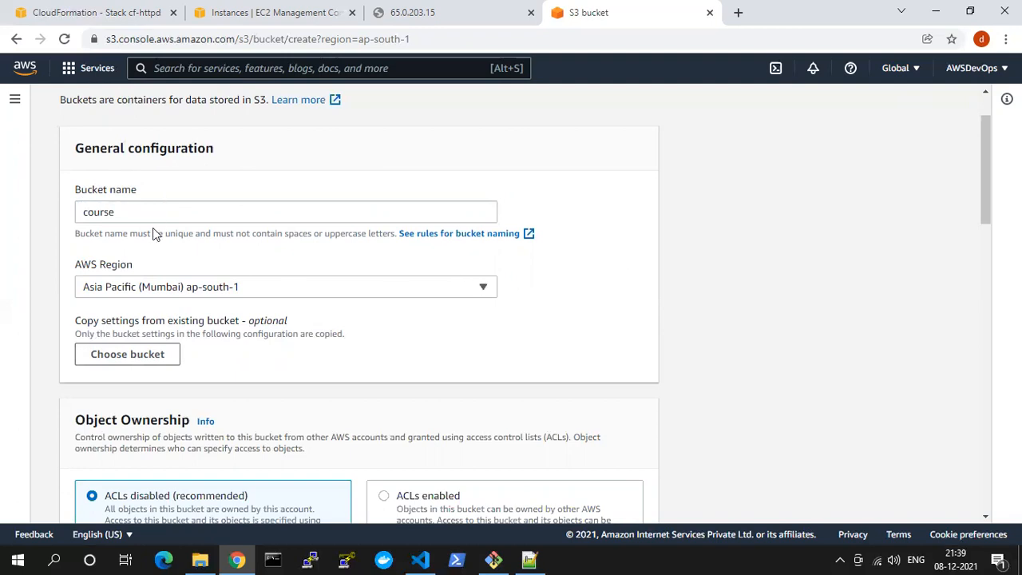
Choose Asia Pacific (Mumbai) ap-south-1 as the bucket's AWS Region
drag(76, 266, 117, 313)
click(135, 285)
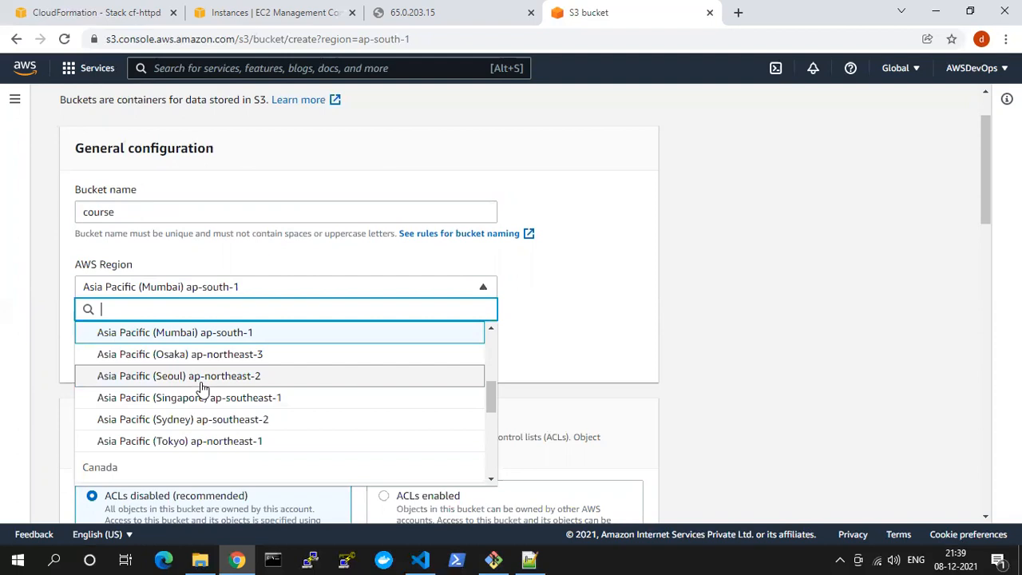
click(182, 342)
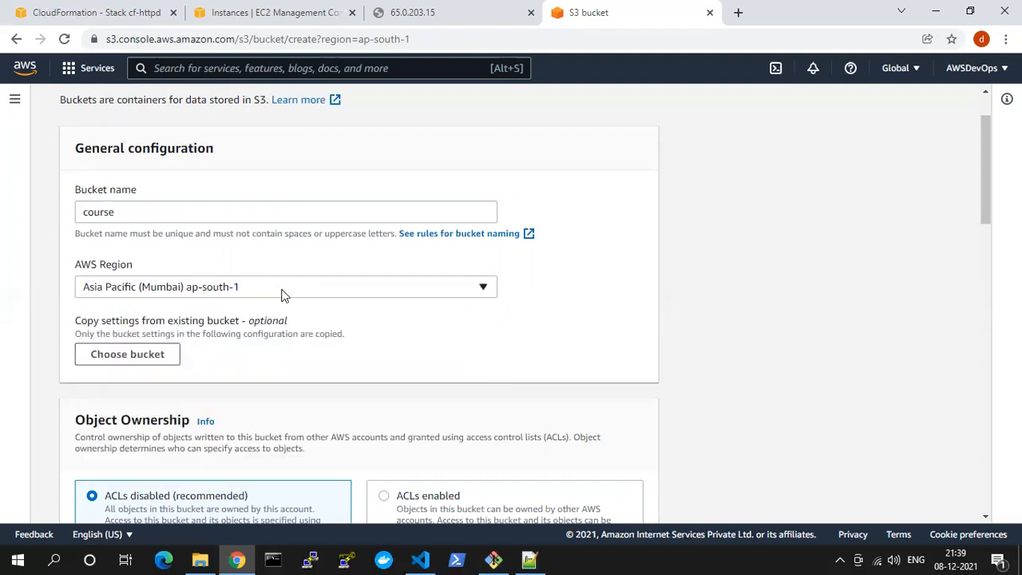
Examine the Object Ownership section, comparing the descriptions of the ACLs disabled and ACLs enabled options
scroll(285, 302, down, 2)
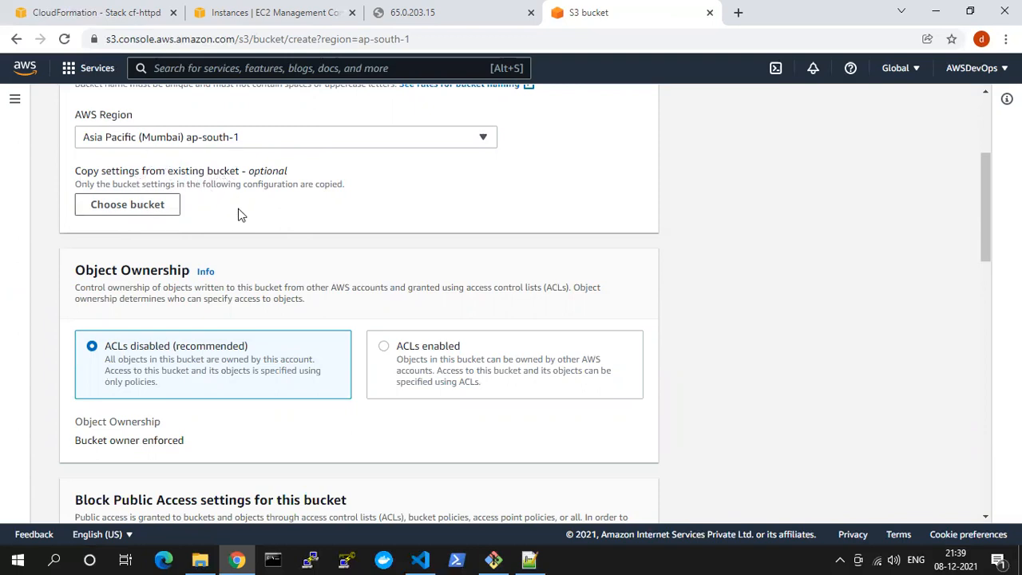
scroll(242, 216, down, 2)
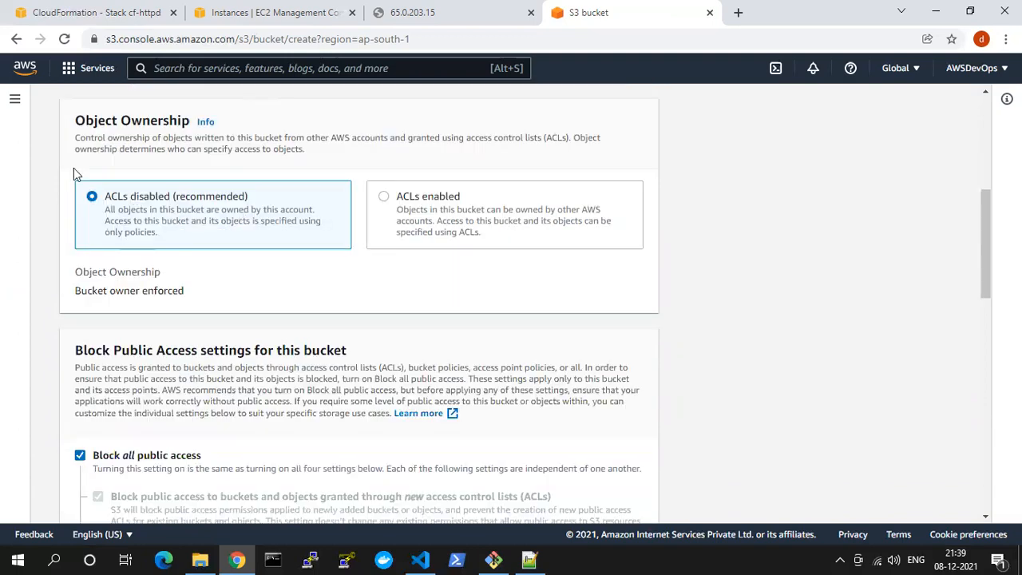
drag(76, 120, 192, 139)
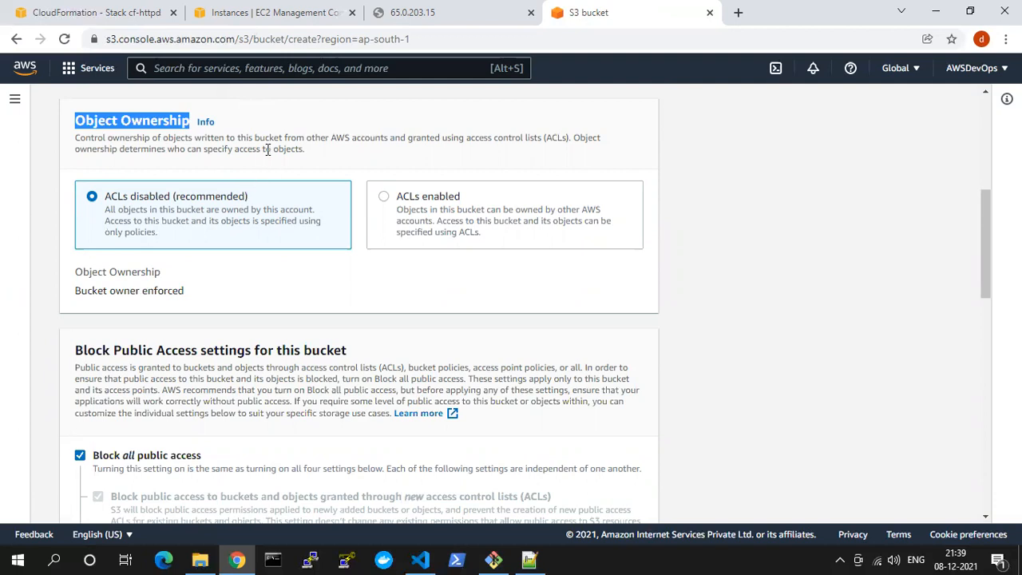
double_click(88, 120)
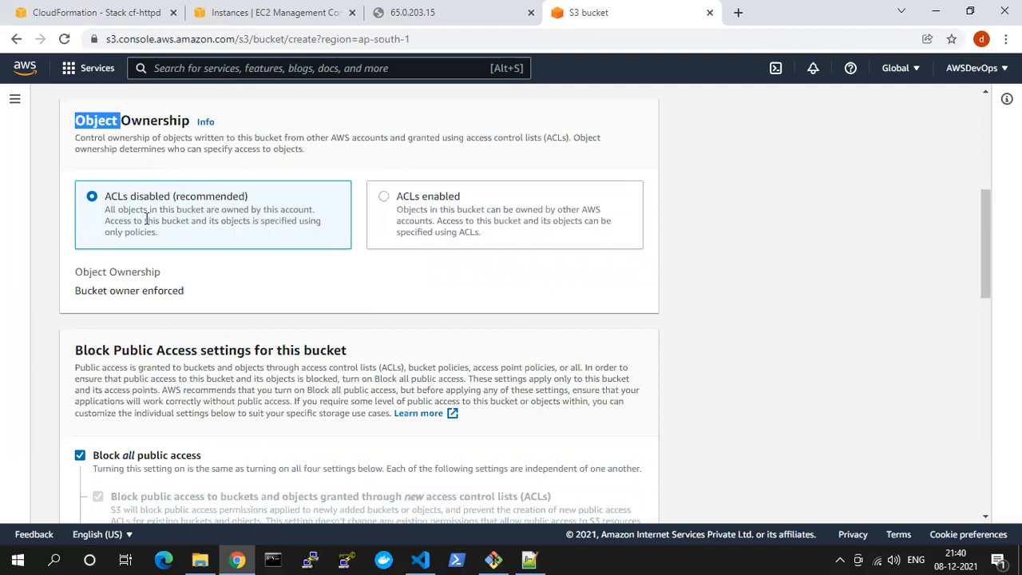
drag(107, 193, 162, 194)
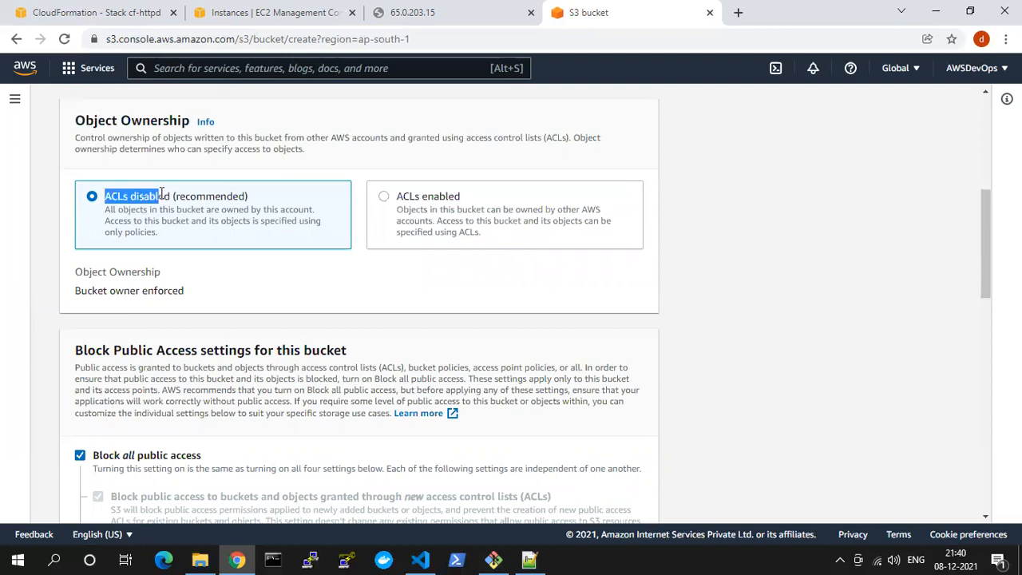
drag(466, 199, 394, 201)
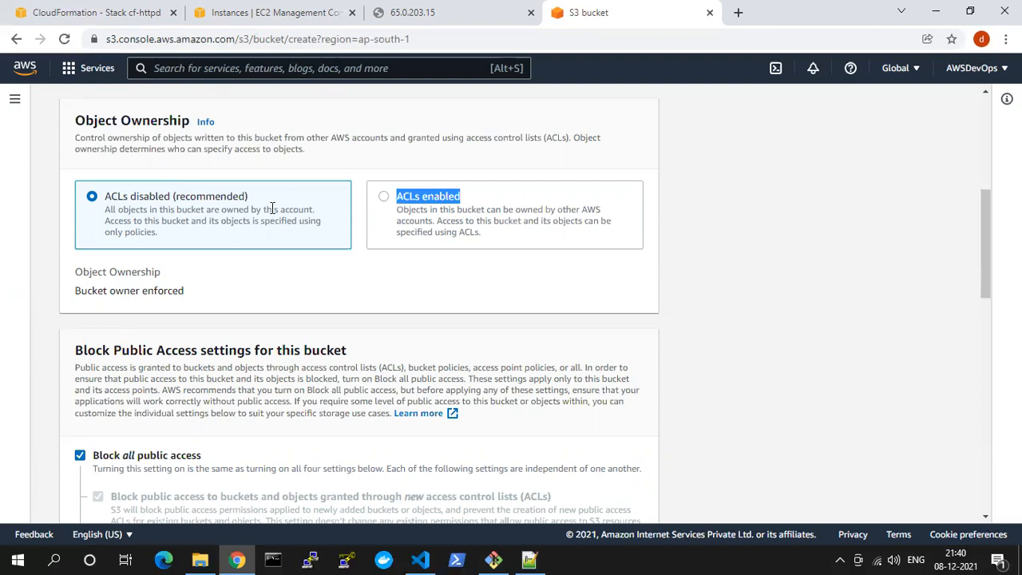
drag(468, 138, 535, 150)
click(463, 141)
drag(465, 139, 543, 141)
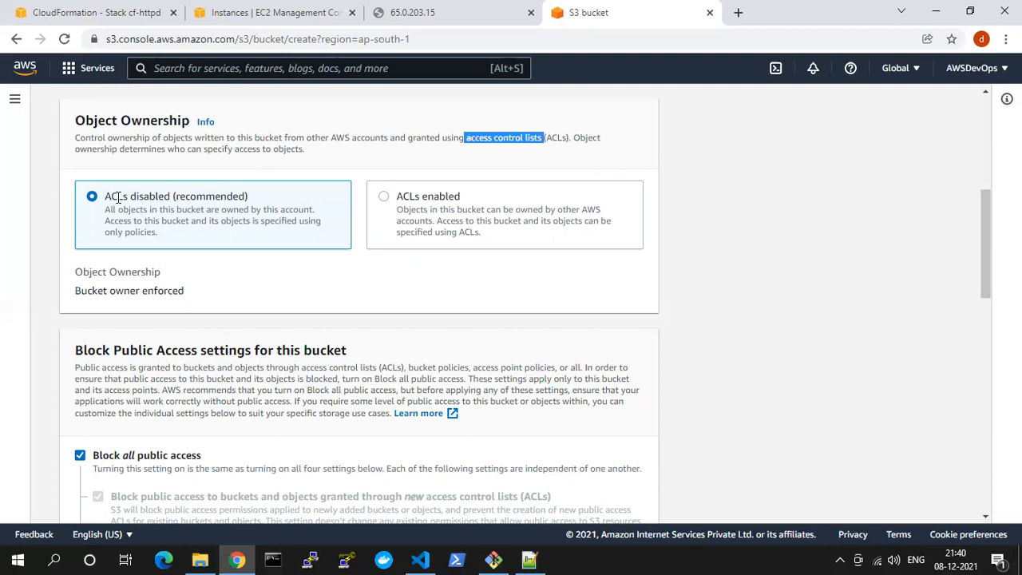
drag(117, 197, 171, 195)
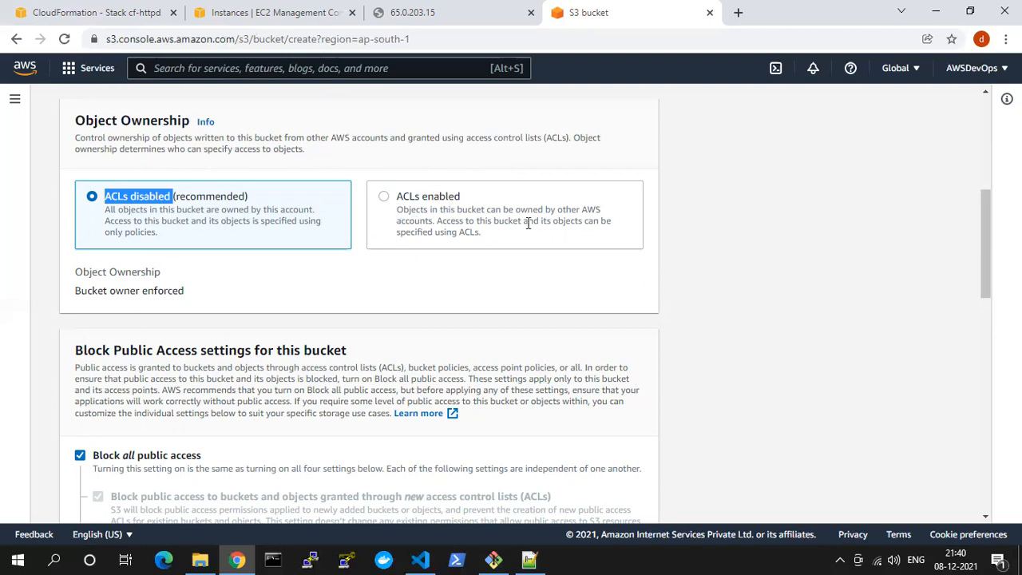
mouse_move(447, 221)
mouse_down()
mouse_move(600, 222)
mouse_move(532, 233)
mouse_move(490, 229)
mouse_move(548, 211)
mouse_move(607, 211)
mouse_move(436, 225)
mouse_up()
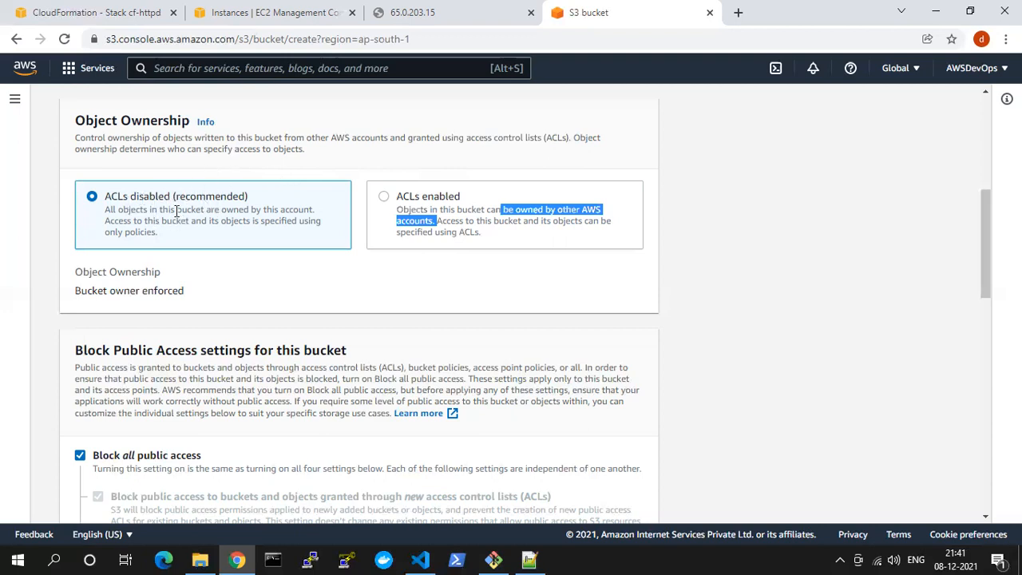
scroll(177, 211, down, 2)
scroll(177, 211, up, 2)
drag(123, 196, 228, 197)
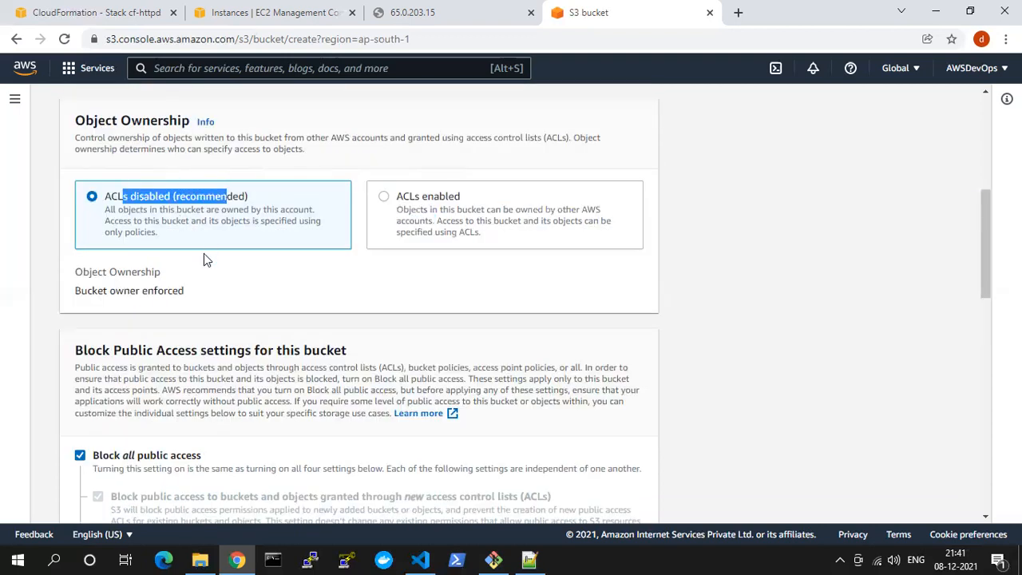
Turn off Block all public access for the bucket and read through the individual block settings
scroll(206, 268, down, 3)
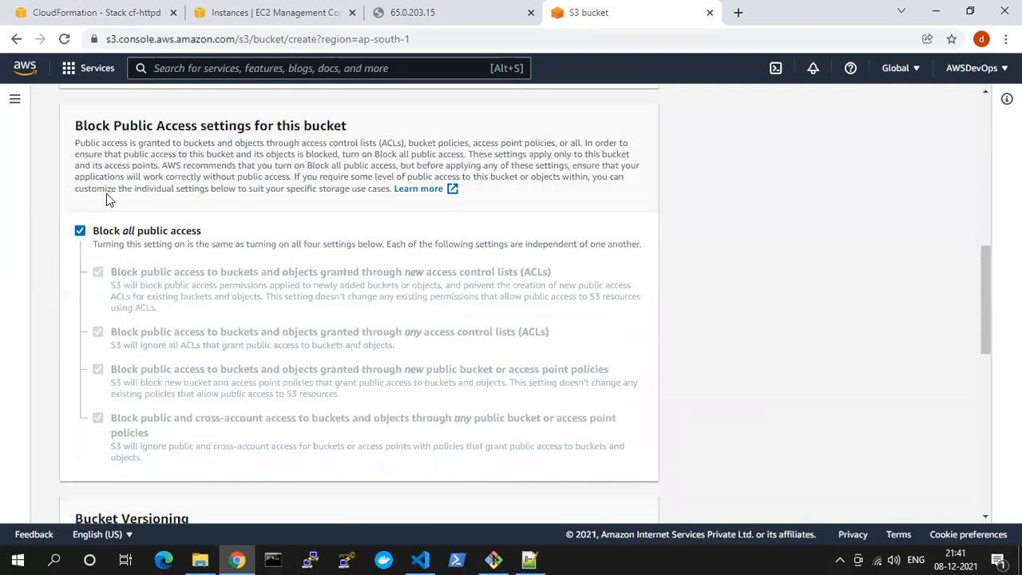
drag(94, 238, 204, 231)
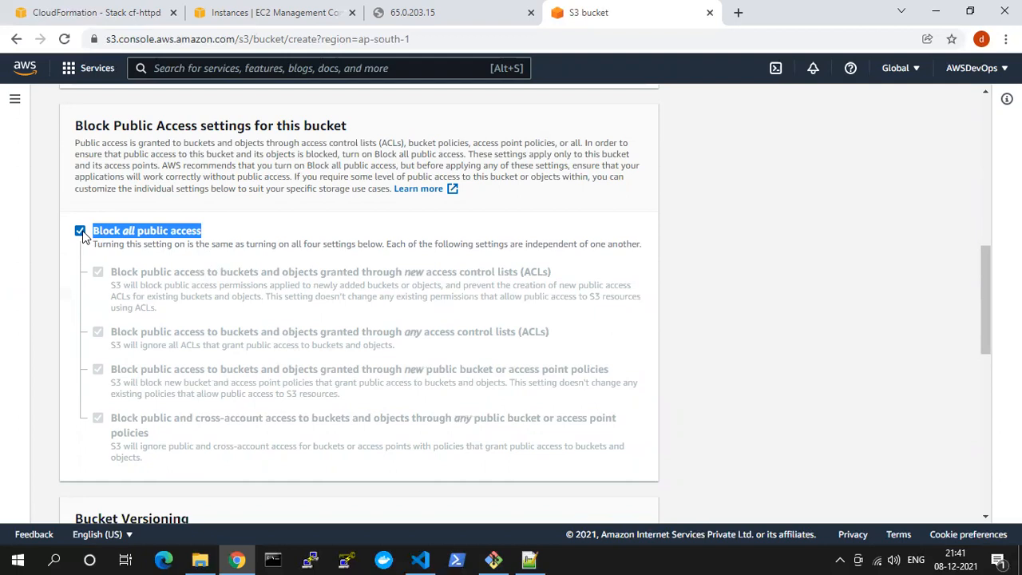
click(150, 233)
click(150, 233)
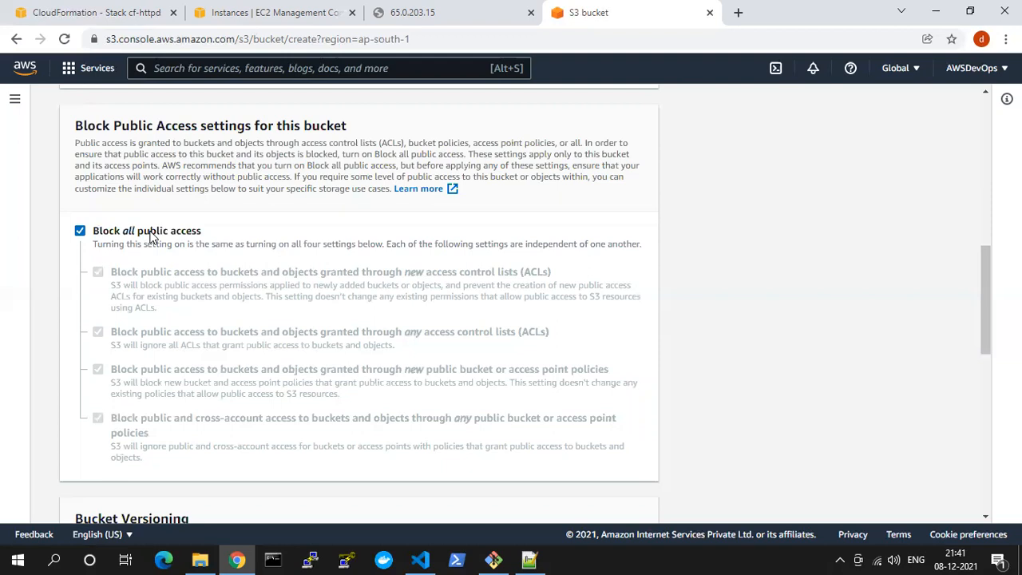
click(150, 234)
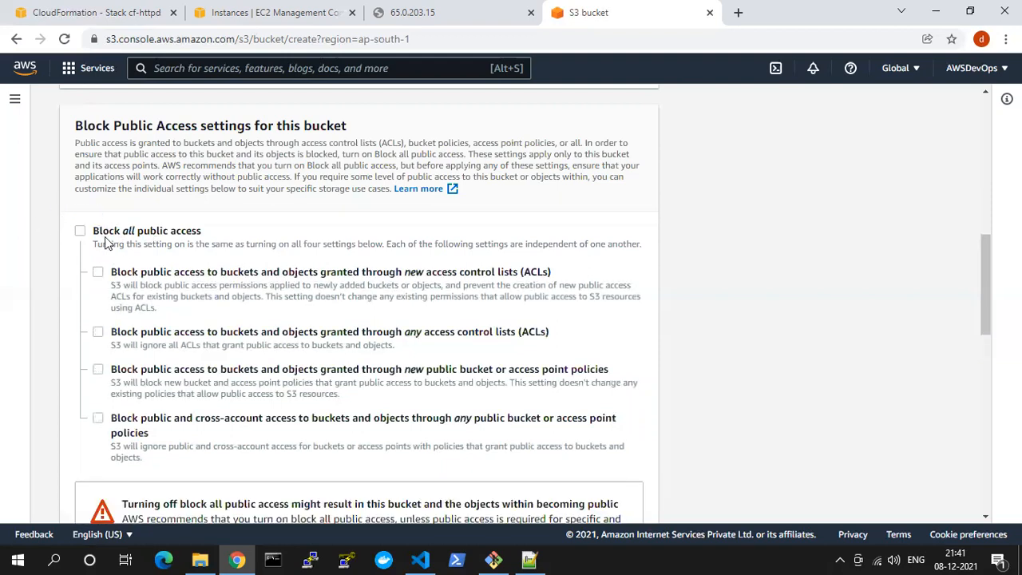
drag(110, 278, 388, 286)
click(162, 278)
click(121, 275)
Acknowledge that the current settings might result in the bucket and its objects becoming public
scroll(114, 230, down, 4)
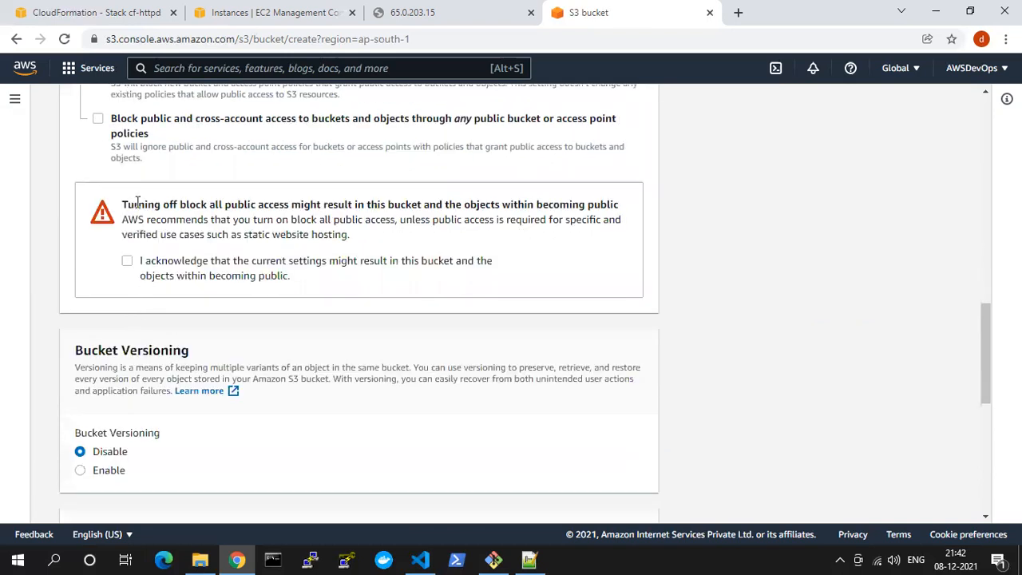
drag(137, 204, 228, 220)
click(128, 264)
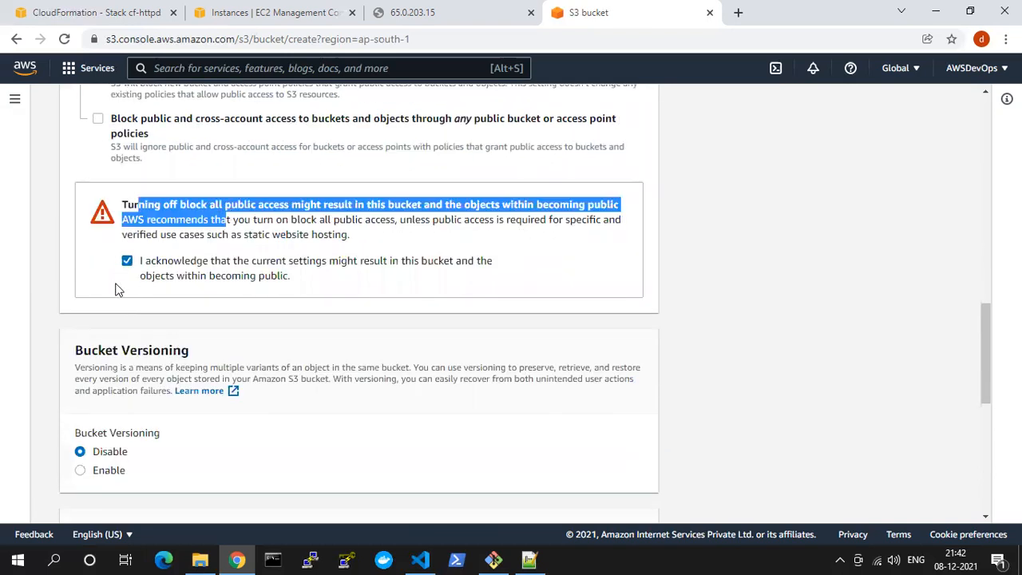
click(87, 252)
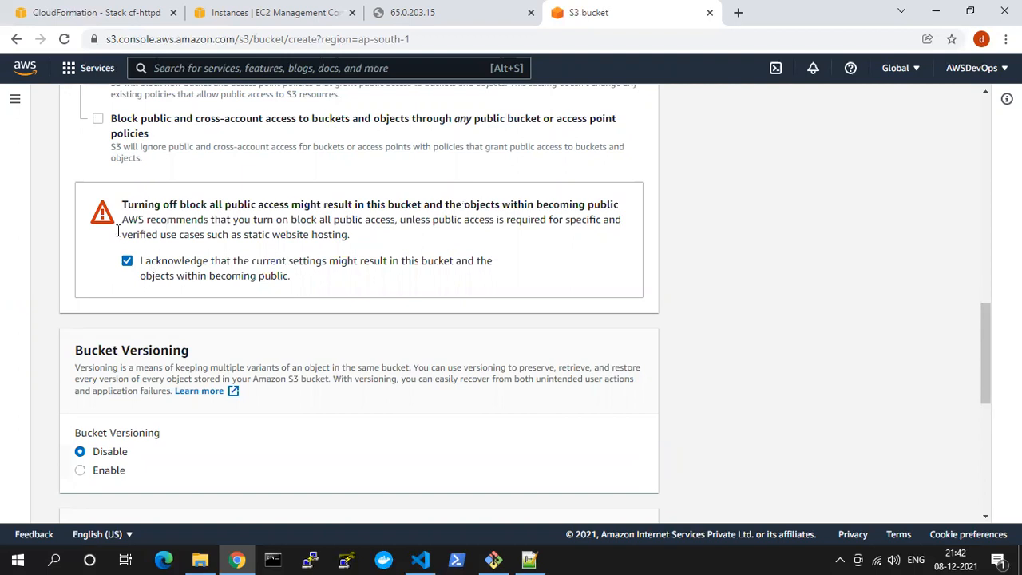
scroll(118, 248, up, 2)
scroll(125, 235, down, 4)
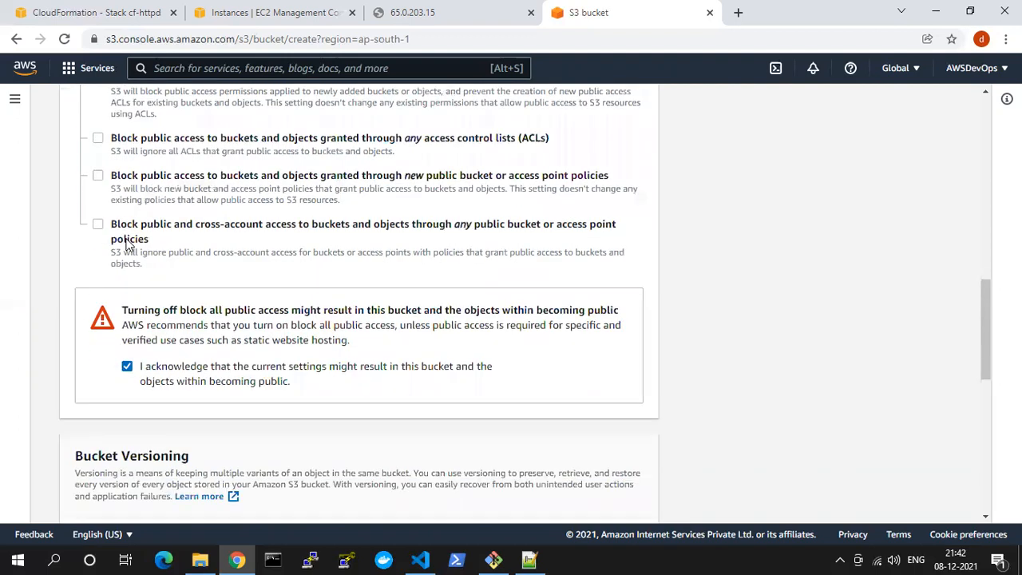
Enable Bucket Versioning for the new bucket
drag(86, 200, 200, 202)
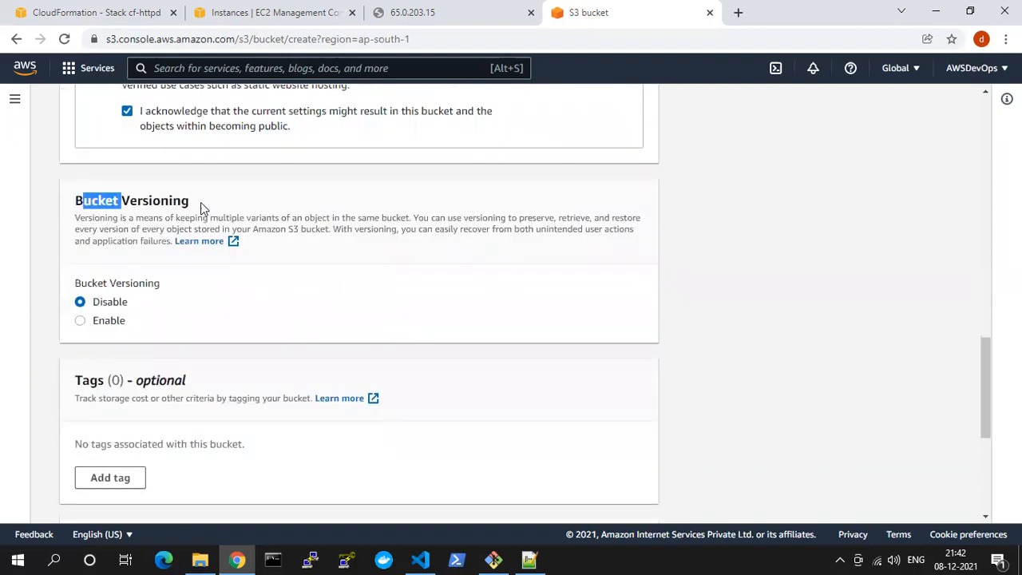
drag(83, 285, 173, 289)
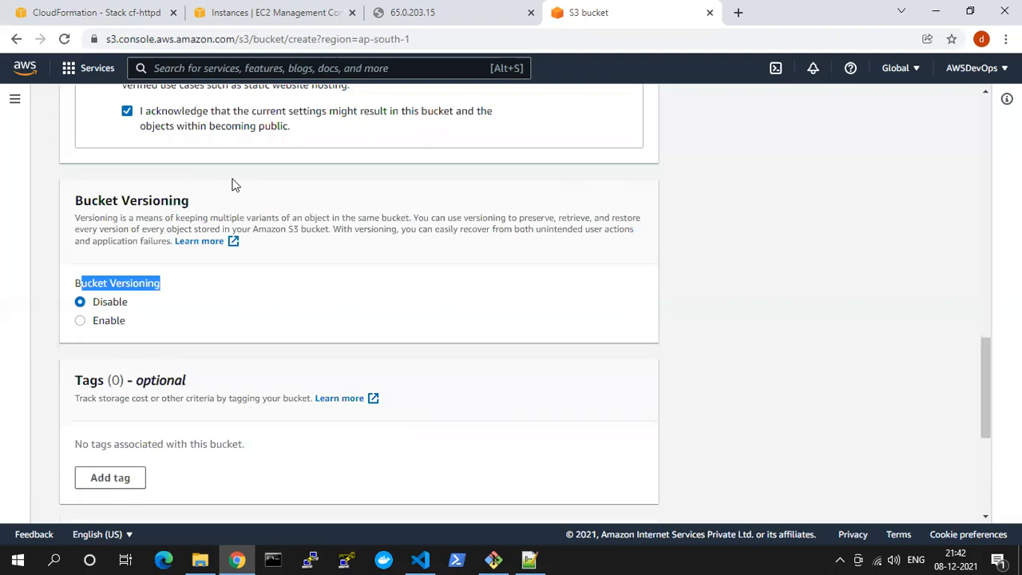
click(100, 323)
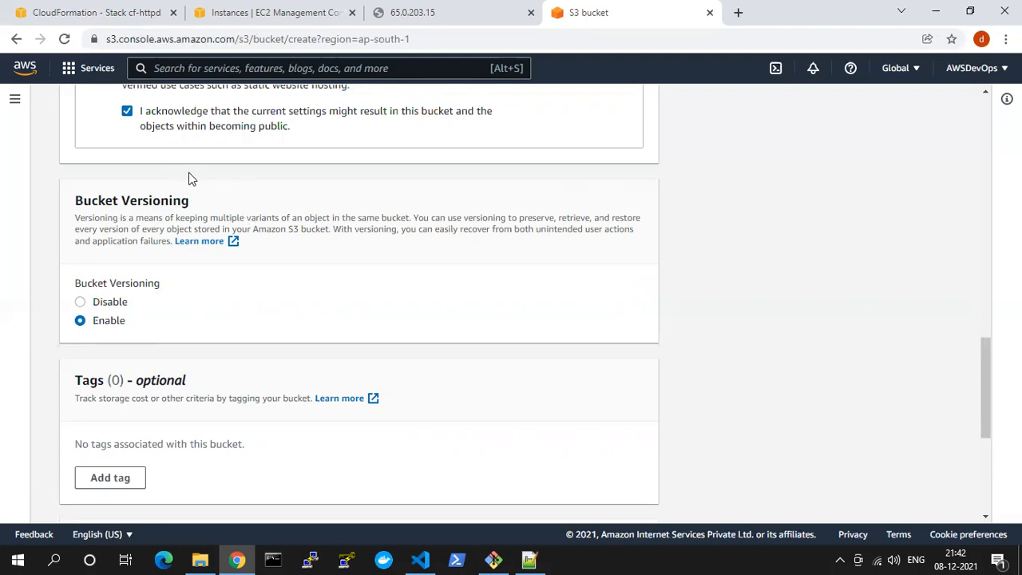
Switch to File Explorer to view the YAML templates in the cf folder, and return to the bucket form in Chrome
mouse_move(200, 560)
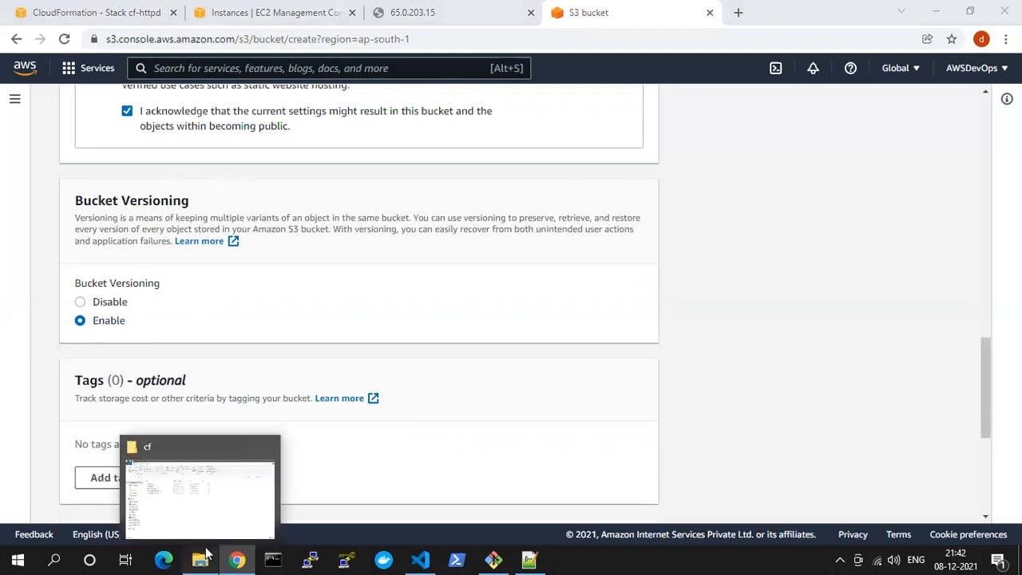
click(217, 479)
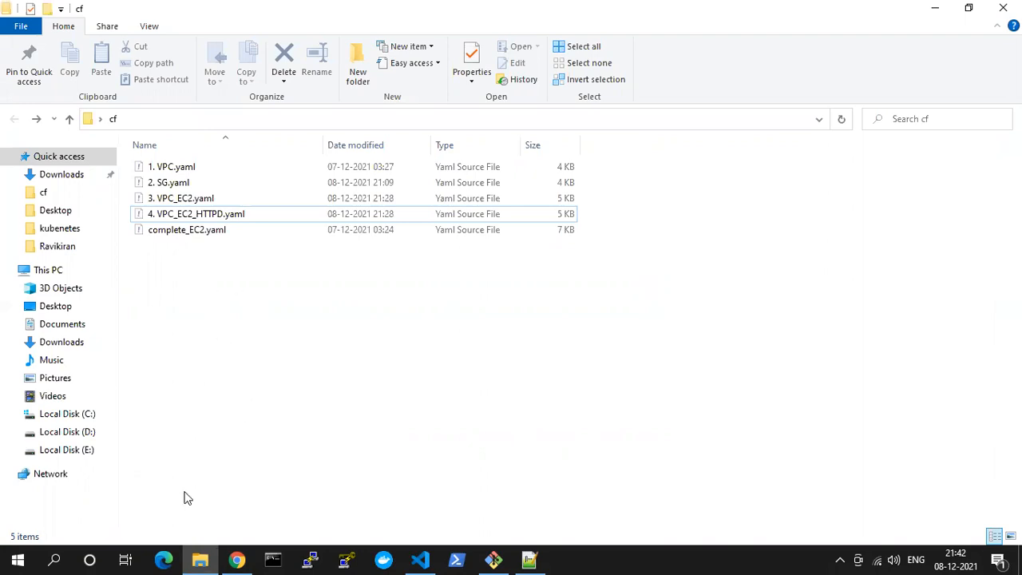
click(236, 560)
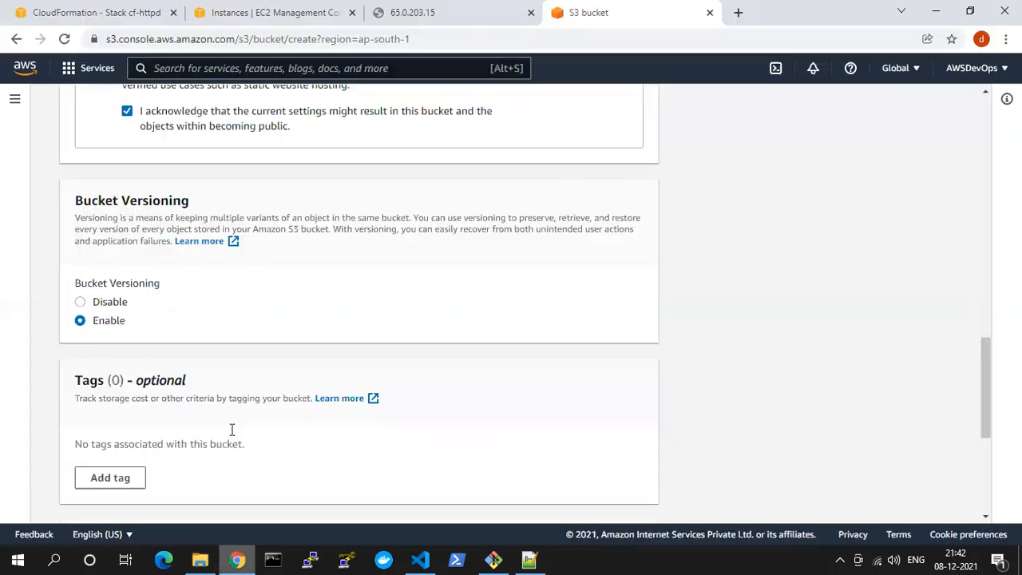
Switch Bucket Versioning between Disable and Enable twice, ending on Enable
click(106, 302)
click(106, 324)
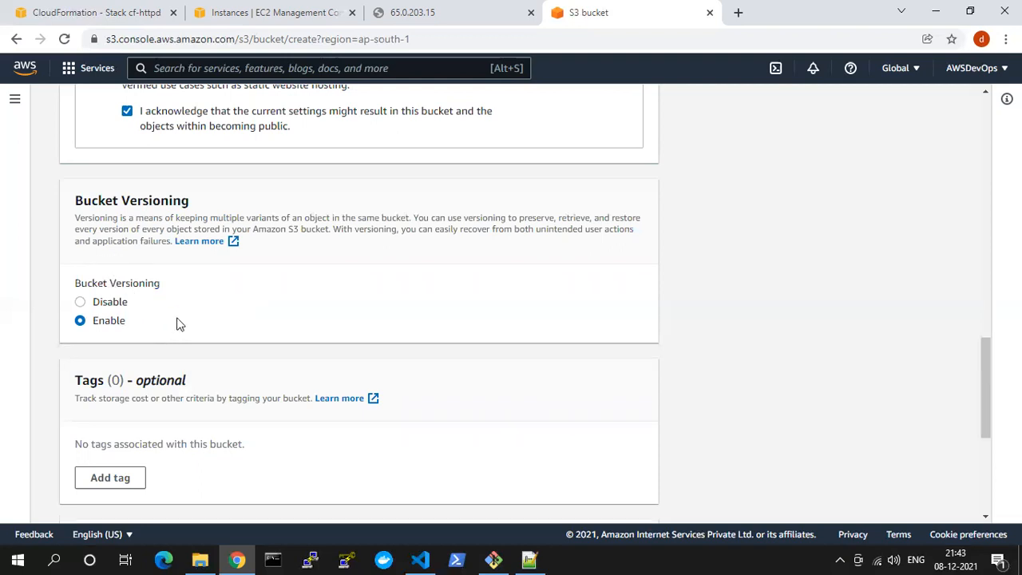
click(112, 303)
click(103, 321)
Try to create the bucket under the name course, keeping server-side encryption disabled and adding no tags
scroll(178, 301, down, 2)
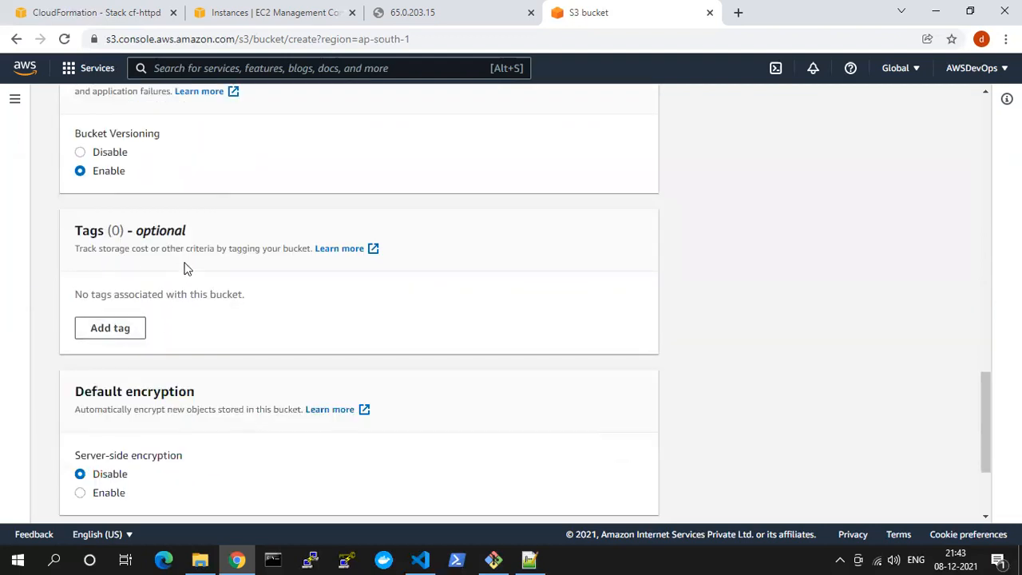
scroll(183, 266, down, 2)
drag(91, 242, 189, 243)
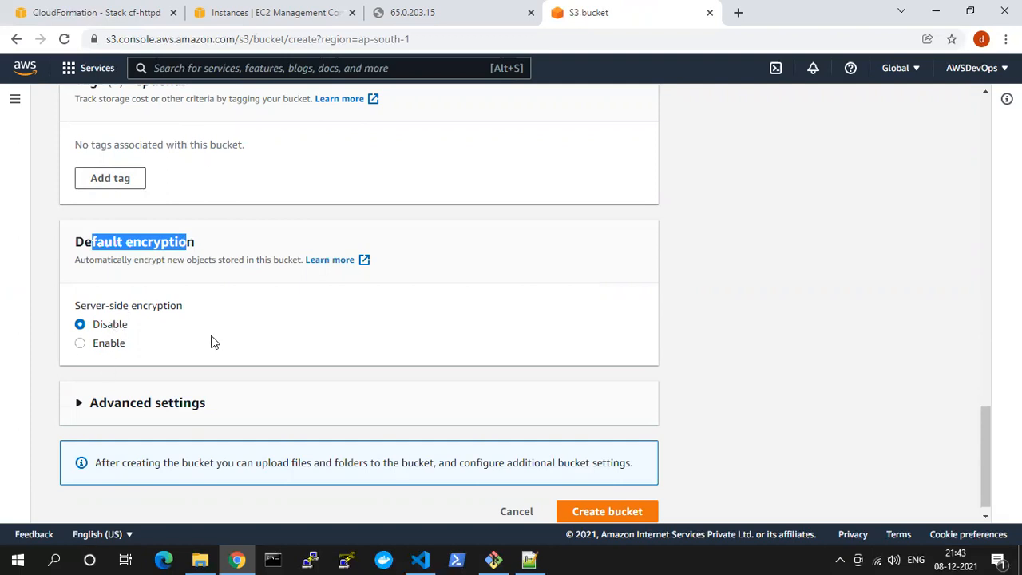
scroll(613, 420, down, 1)
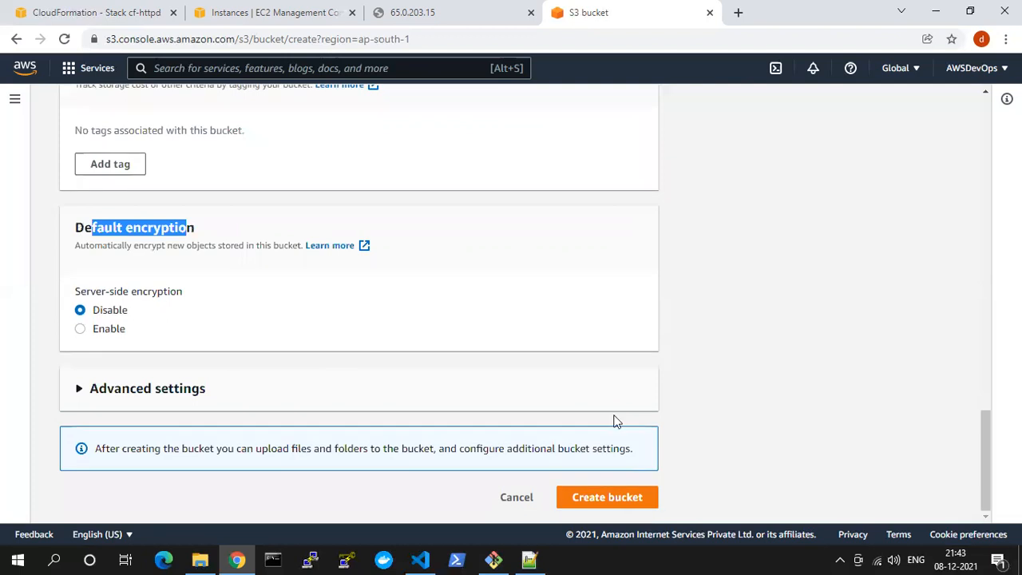
click(605, 498)
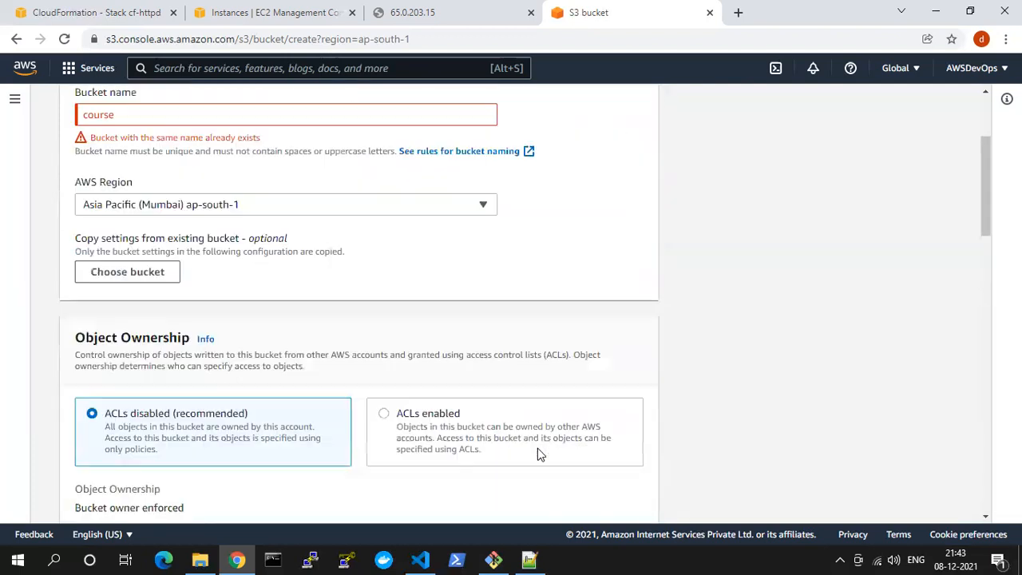
Extend the bucket name with a hyphen and random letters to read course-ajkdfhdskjfhdsjkfhdsjkfhdskfds
scroll(255, 249, up, 2)
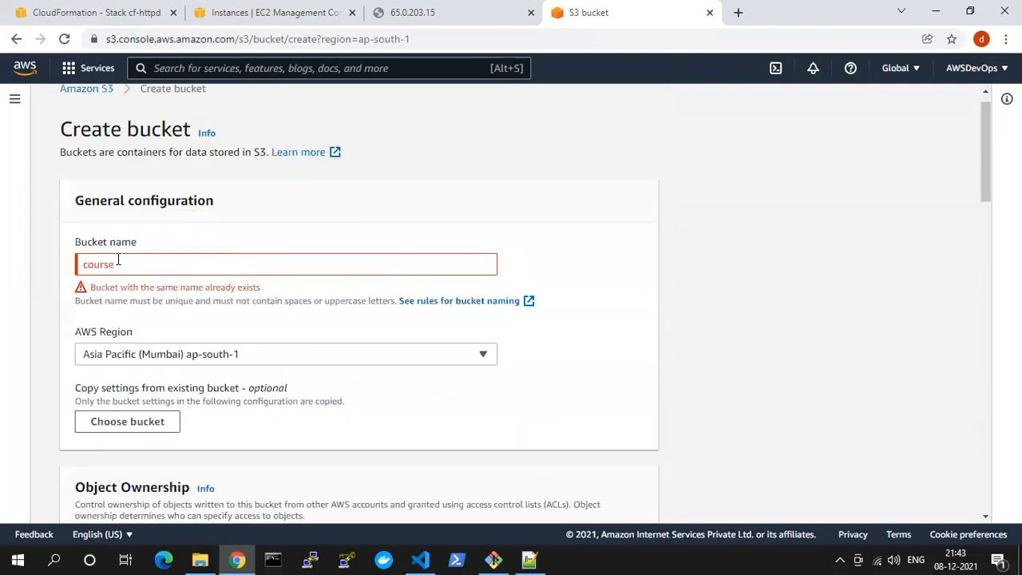
drag(79, 267, 147, 266)
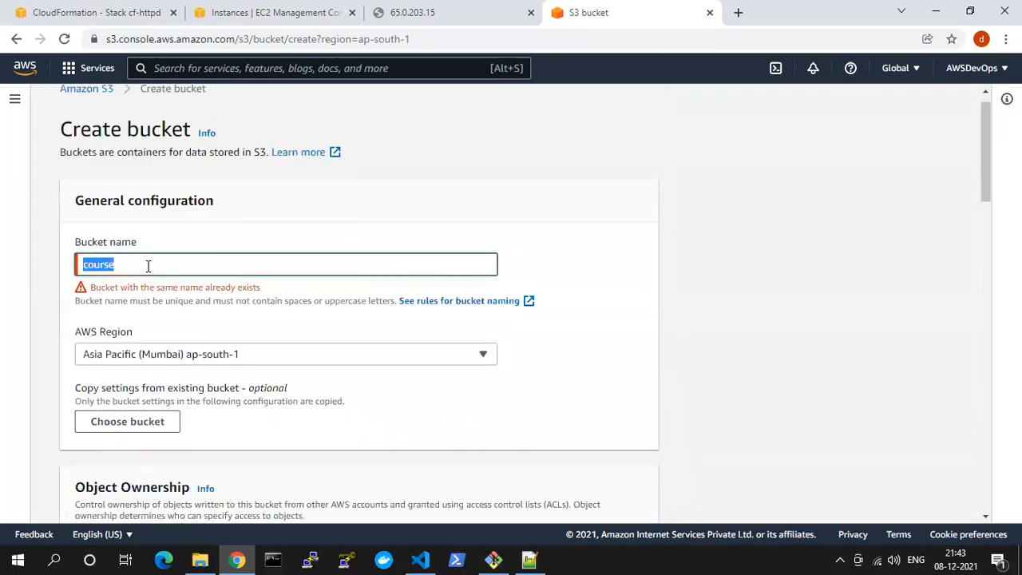
drag(91, 287, 268, 289)
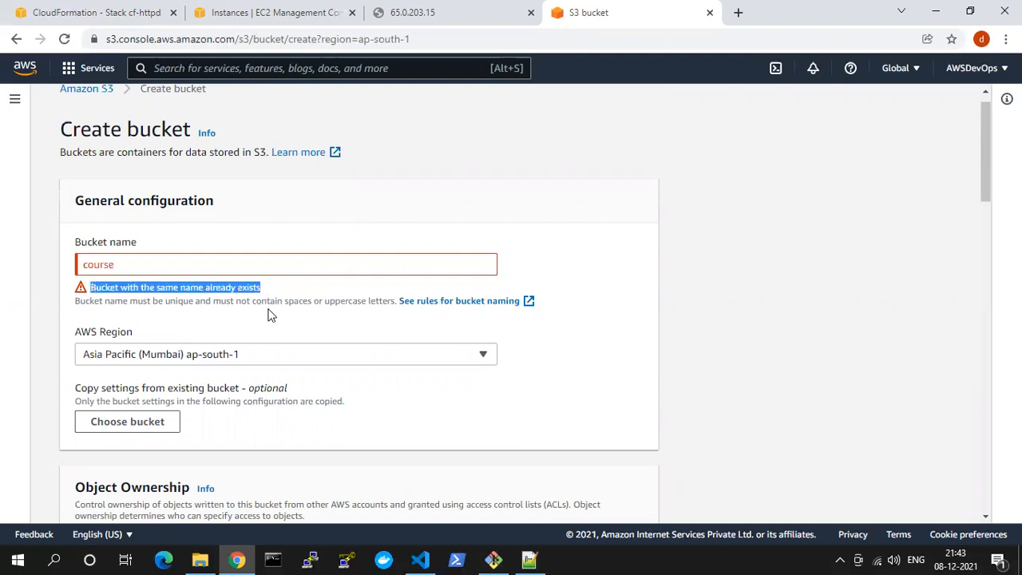
click(130, 268)
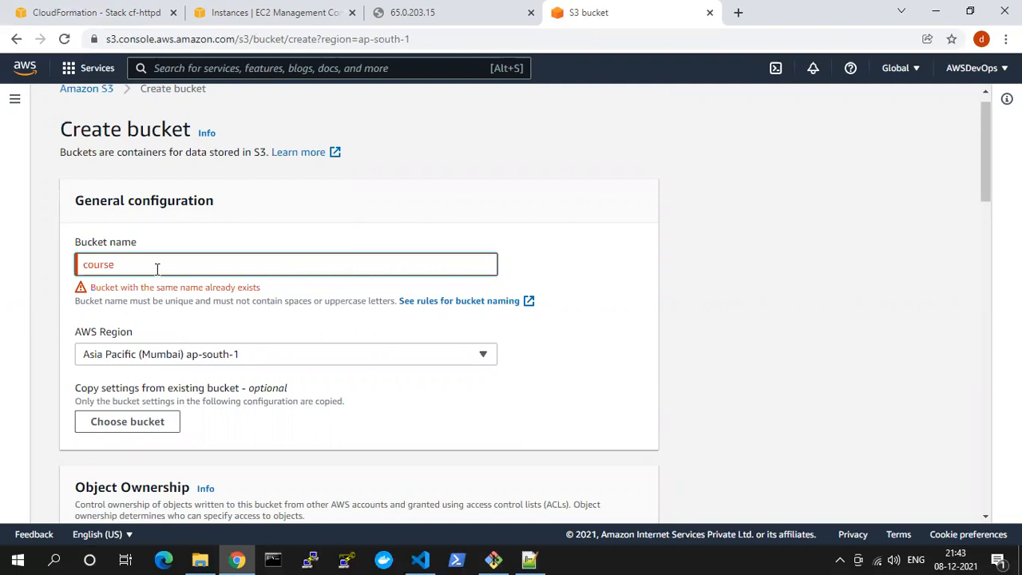
text(-ajkdfhdskjfhdsjkfhdsjkfhdskfds)
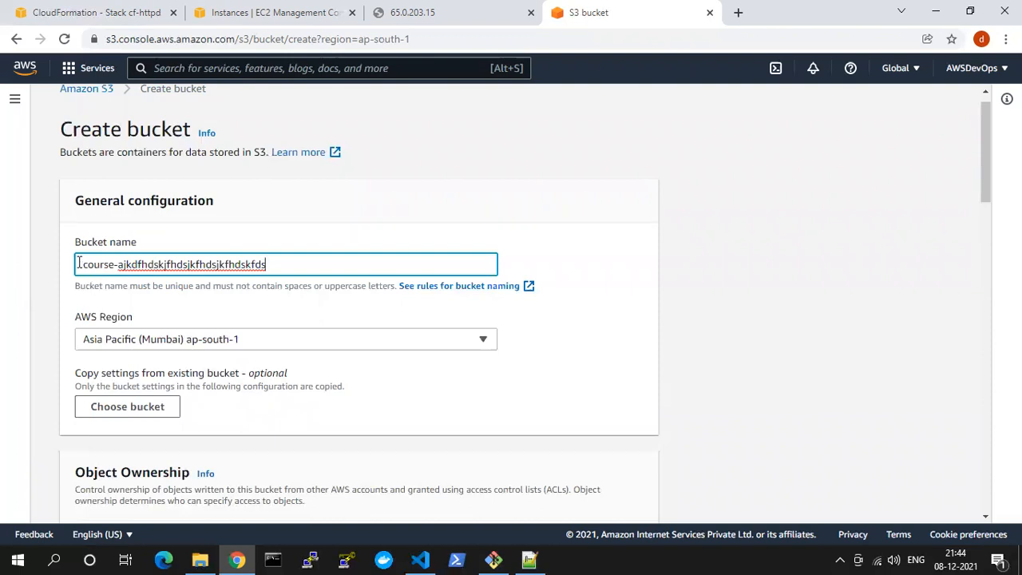
Shorten the bucket name to course-ajk by removing the rest of the random letters
drag(86, 264, 279, 274)
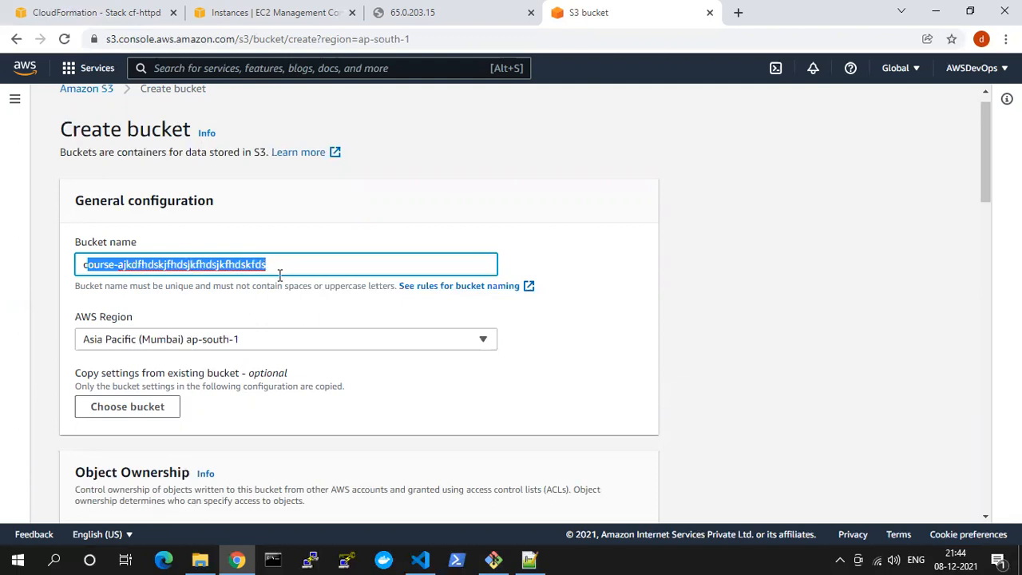
drag(131, 264, 308, 269)
key(BackSpace)
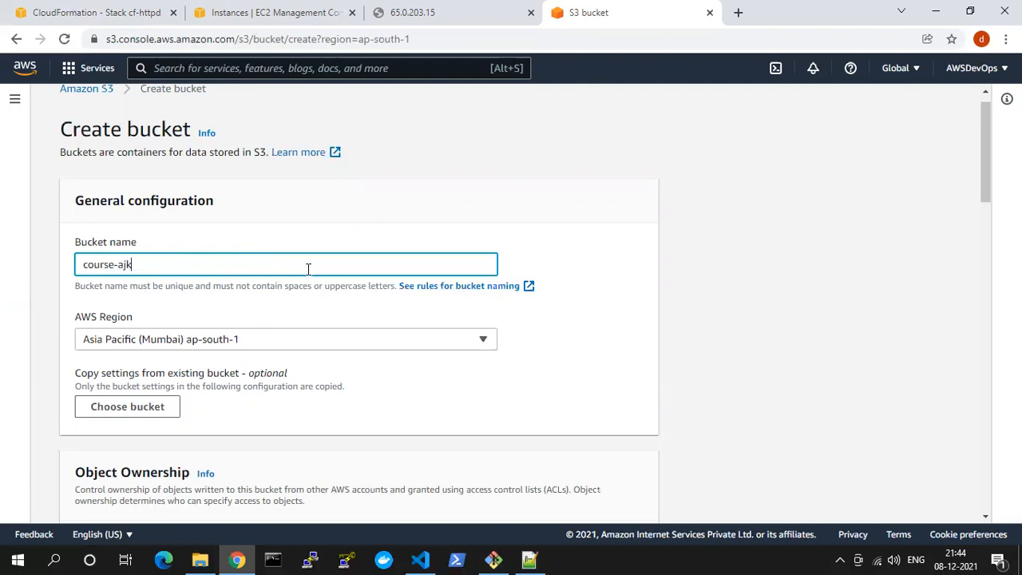
click(320, 238)
Create the course-ajk bucket with the chosen settings and select it in the bucket list
scroll(323, 236, down, 10)
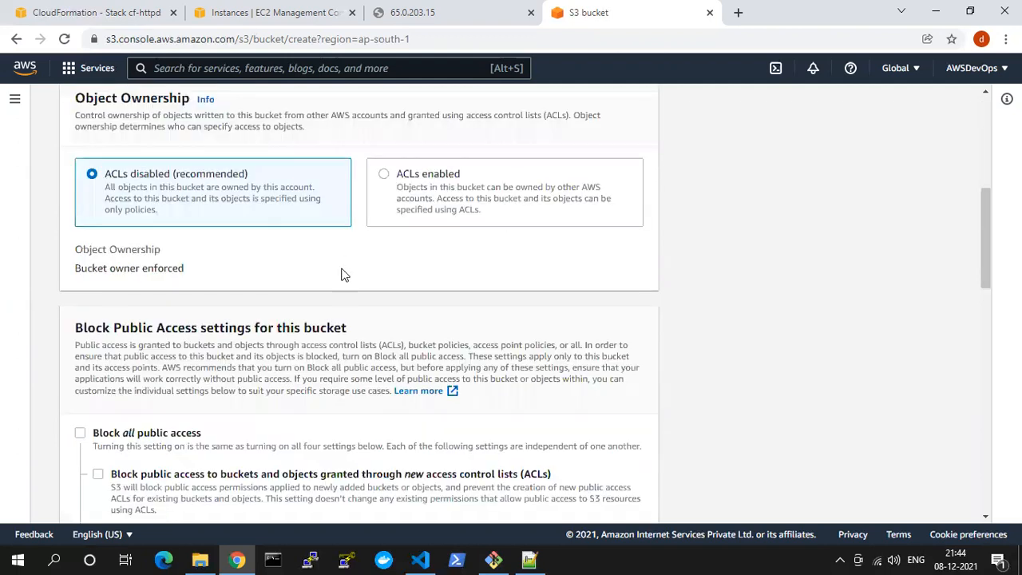
scroll(356, 363, down, 5)
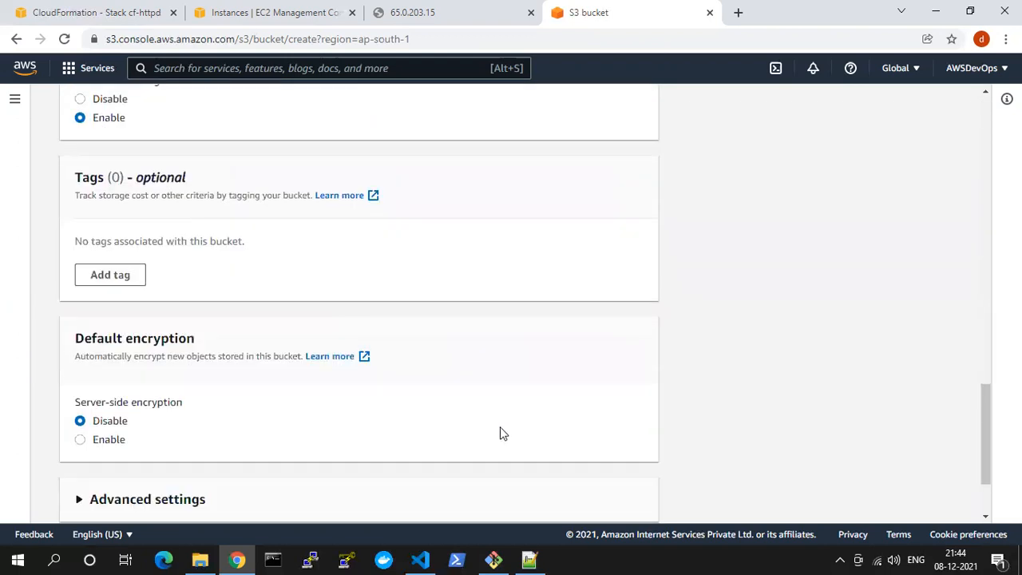
click(591, 497)
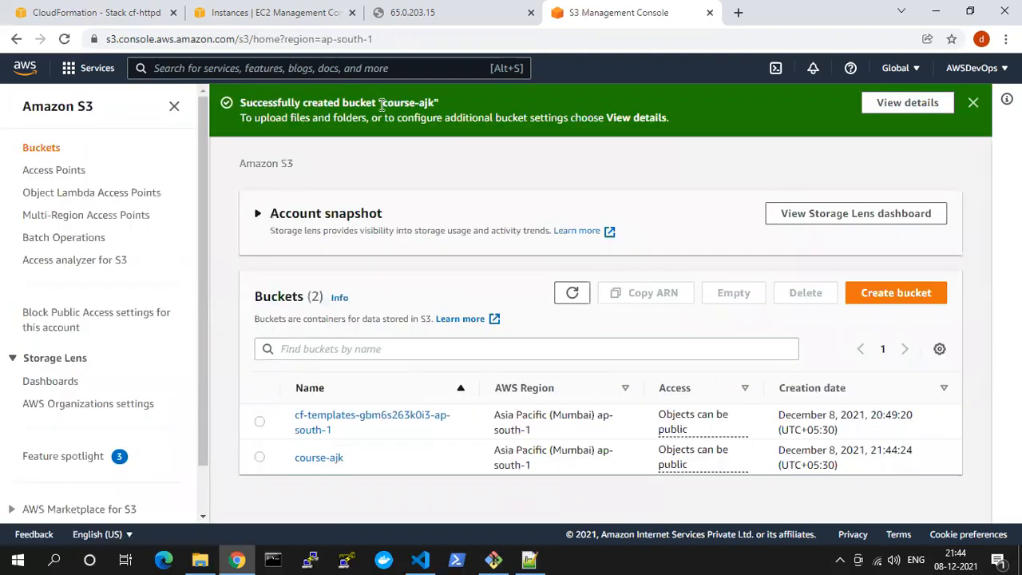
click(259, 458)
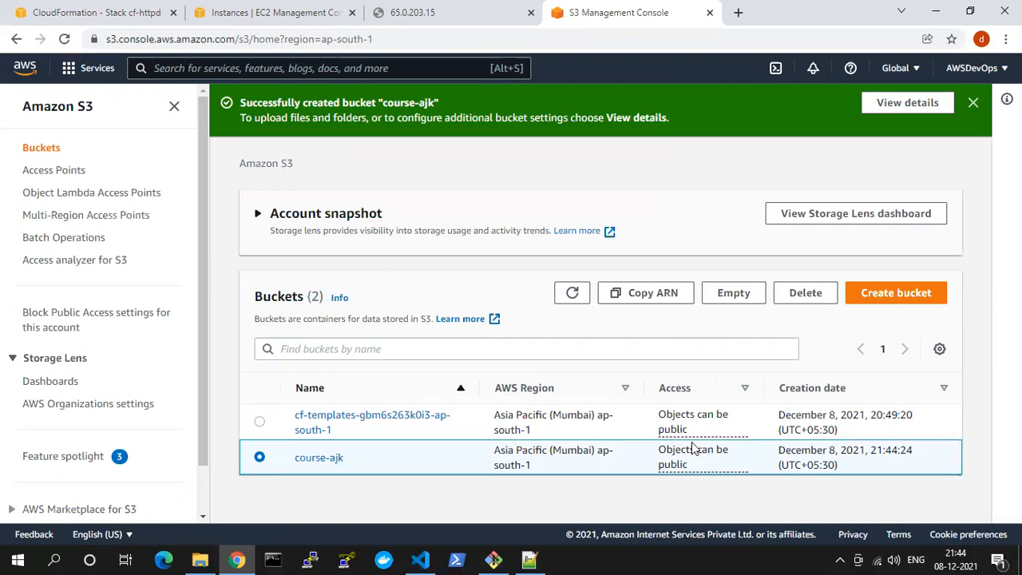
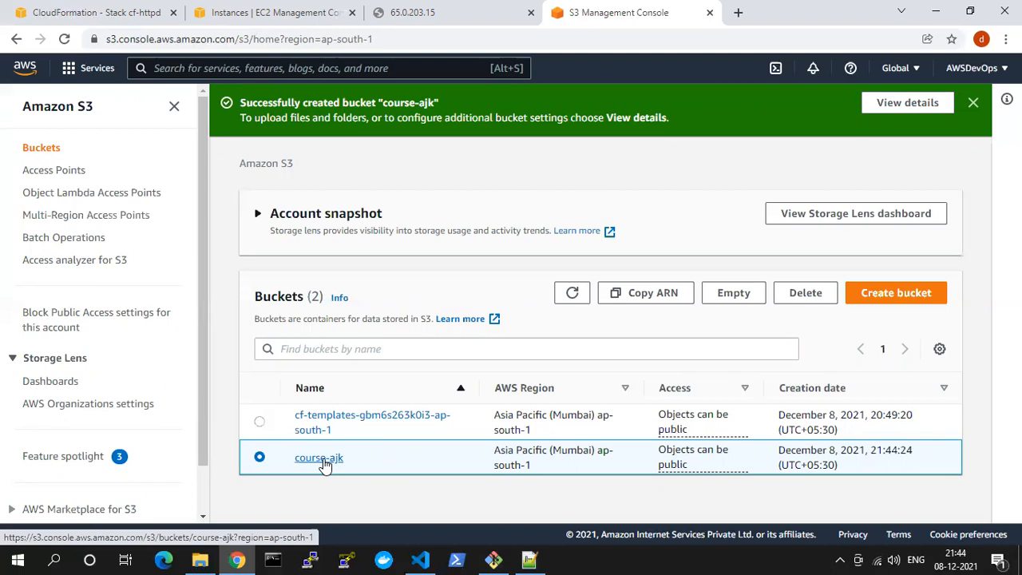
Open the course-ajk bucket's object list, and minimize the cf folder window to reach the desktop
click(324, 463)
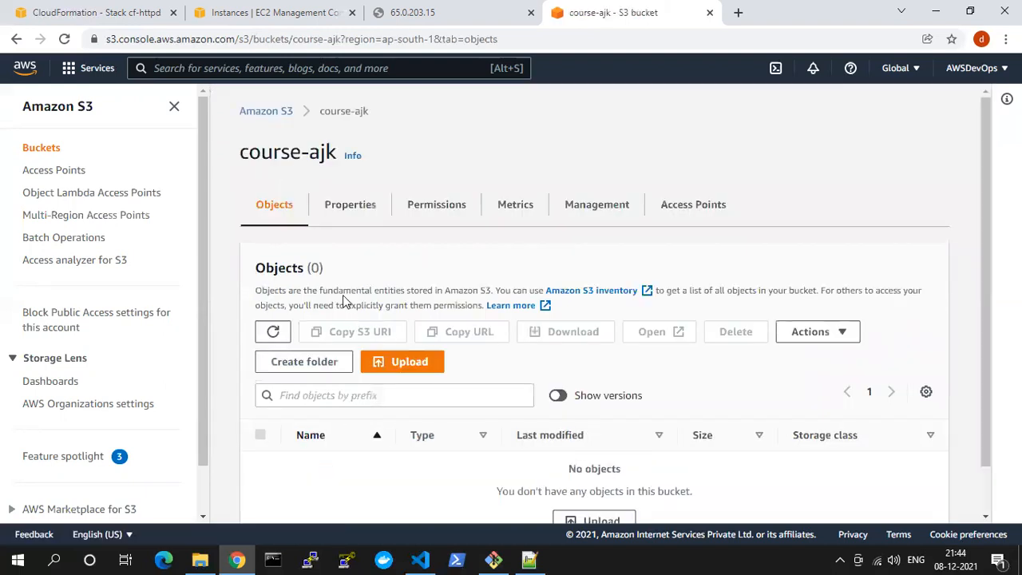
scroll(343, 295, down, 1)
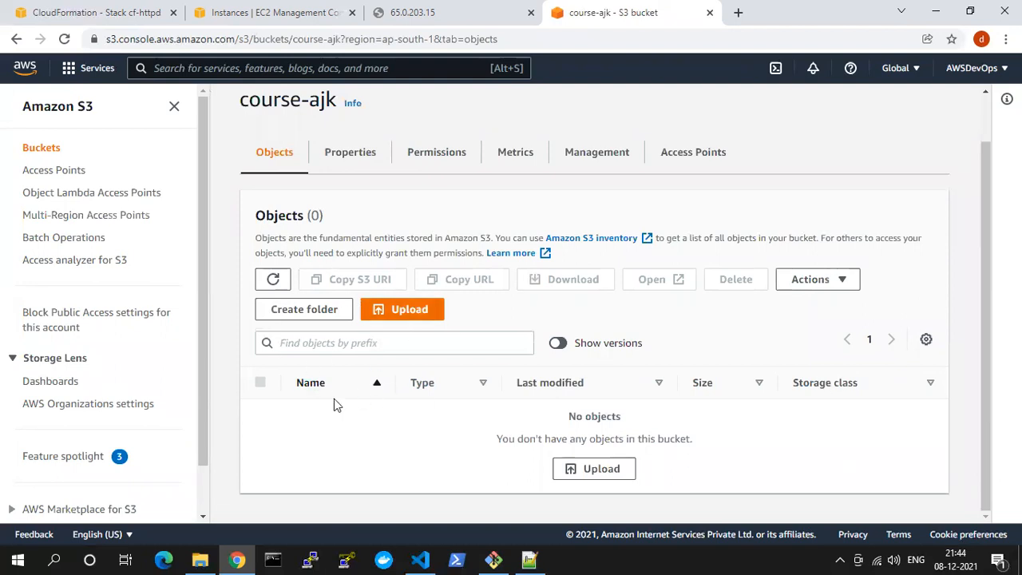
click(199, 560)
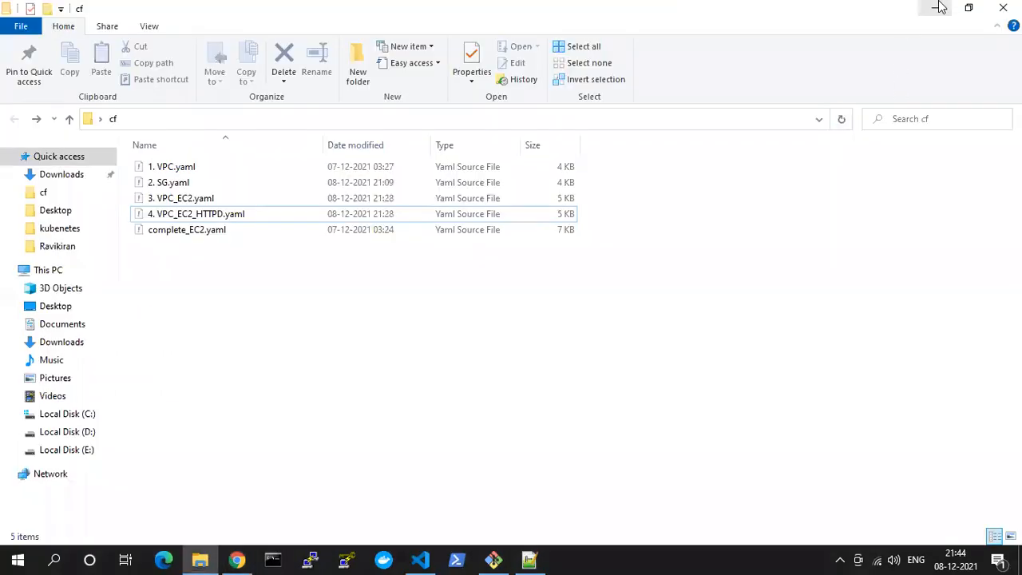
click(937, 8)
click(939, 8)
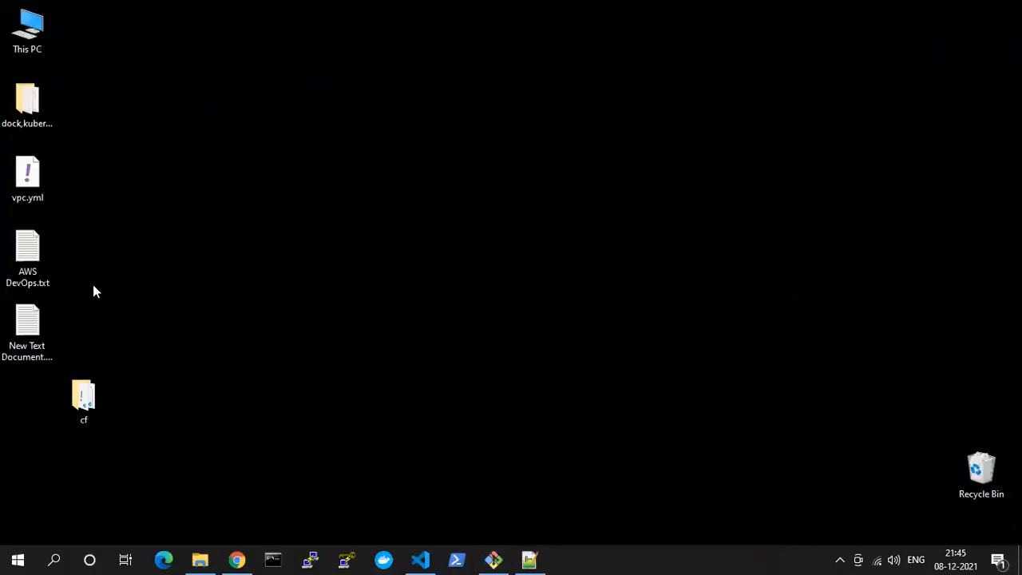
Add course.html from the docker\volume subfolder of the dock,kuber,helm desktop folder to the course-ajk bucket's upload list
double_click(32, 120)
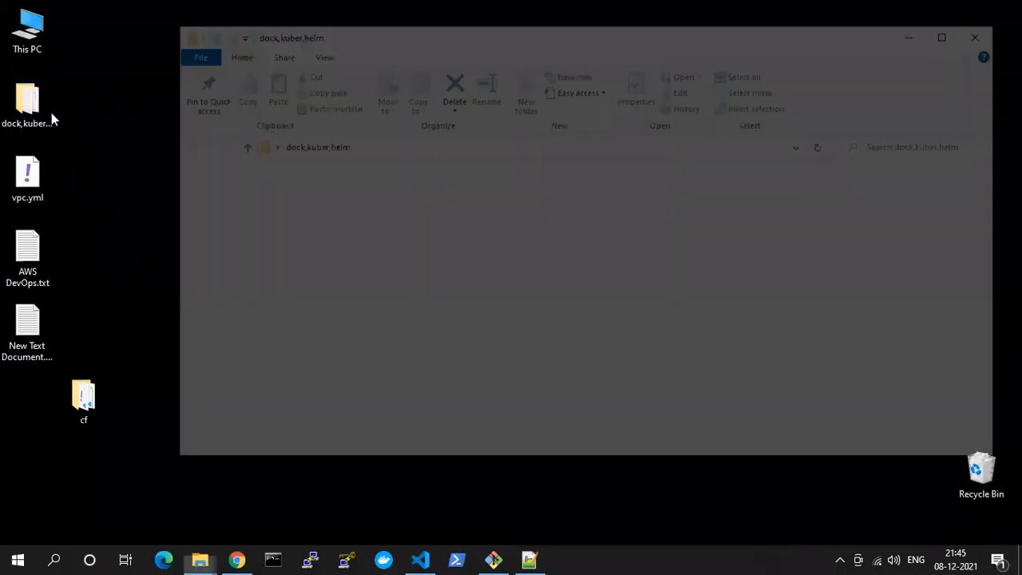
double_click(333, 196)
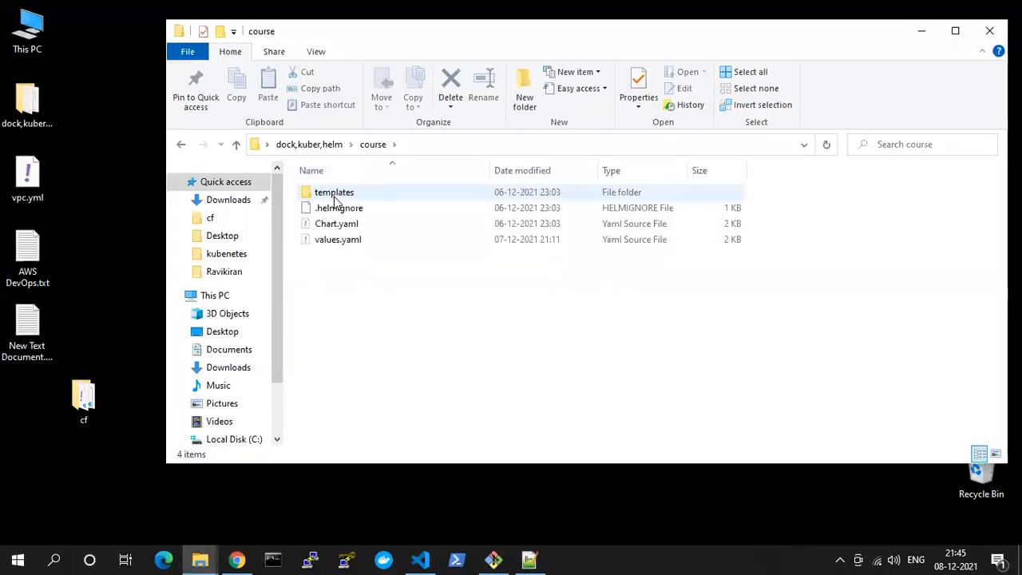
click(321, 150)
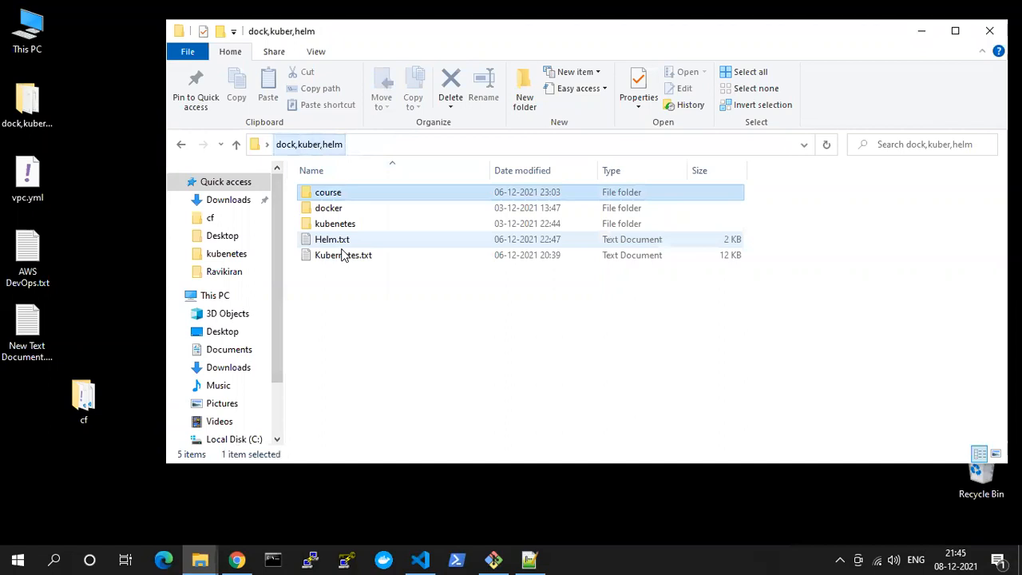
double_click(339, 207)
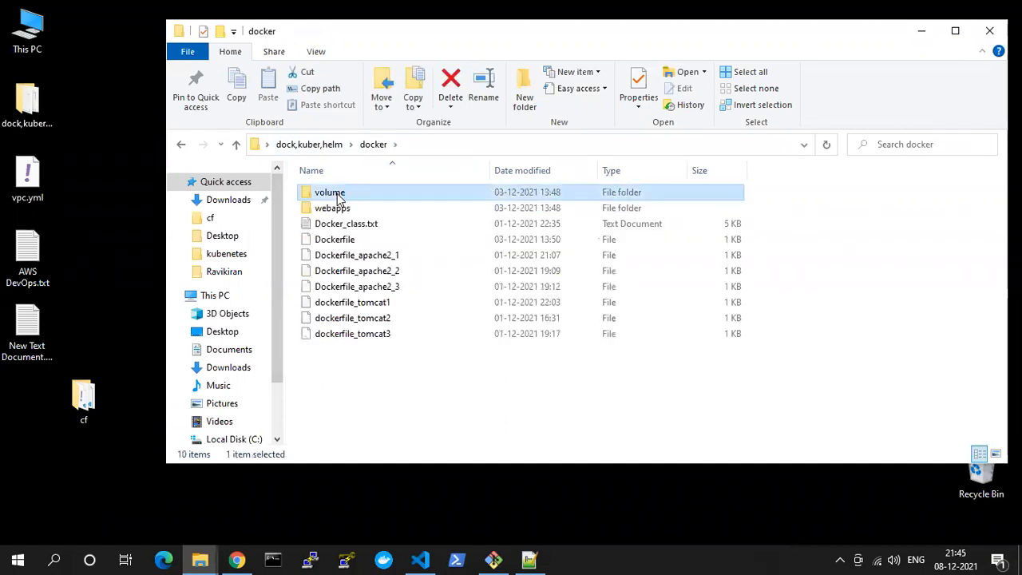
double_click(335, 194)
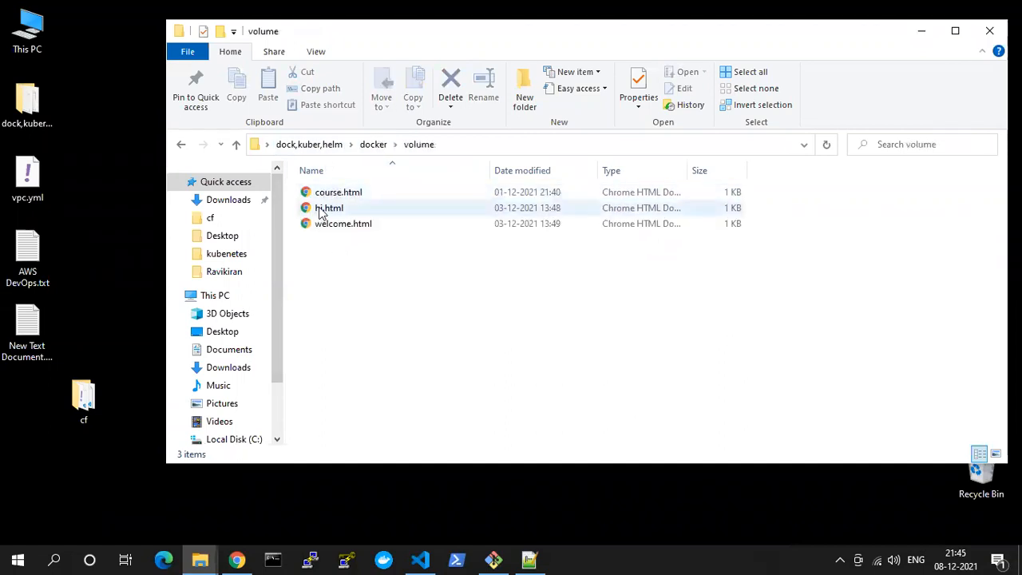
drag(332, 198, 536, 409)
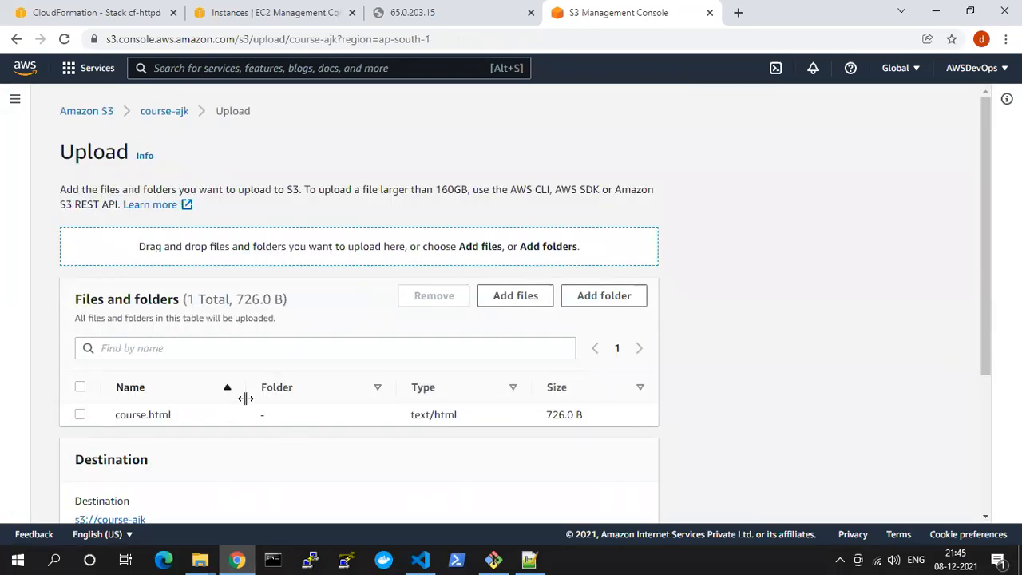
Examine the pending upload's file list, destination, Permissions section and the storage classes under Properties
drag(70, 153, 109, 165)
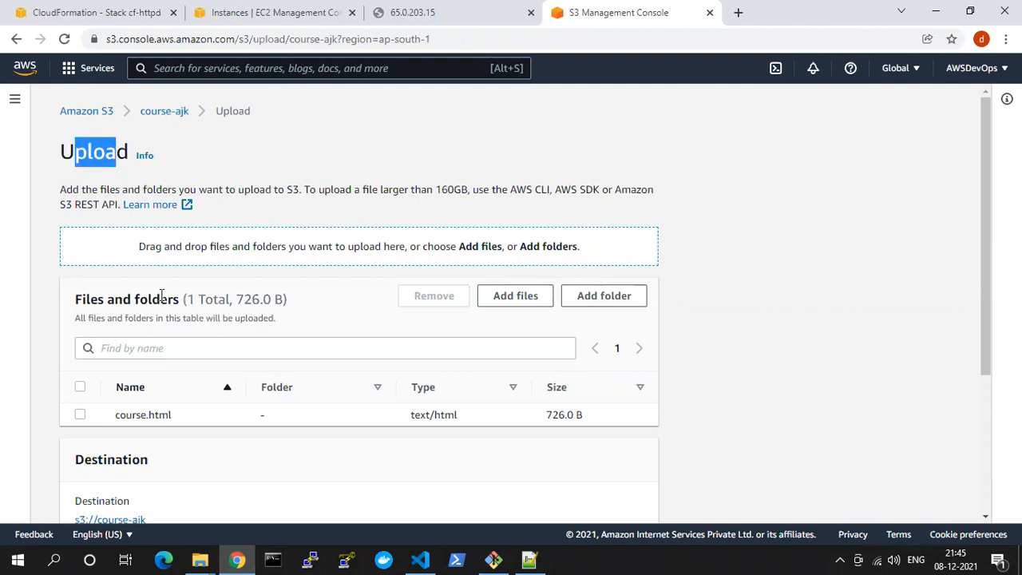
drag(86, 298, 182, 296)
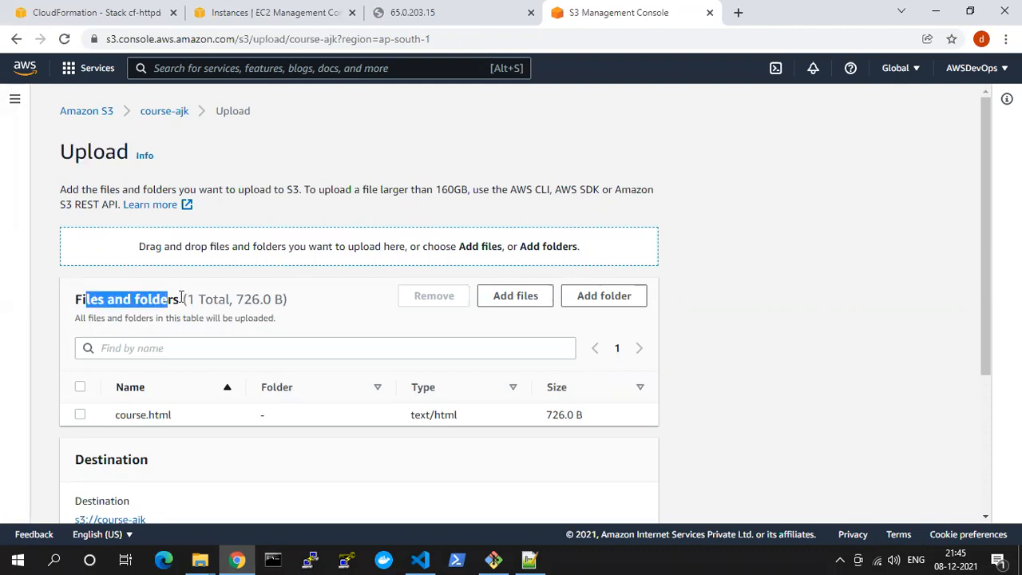
click(231, 301)
scroll(178, 333, down, 1)
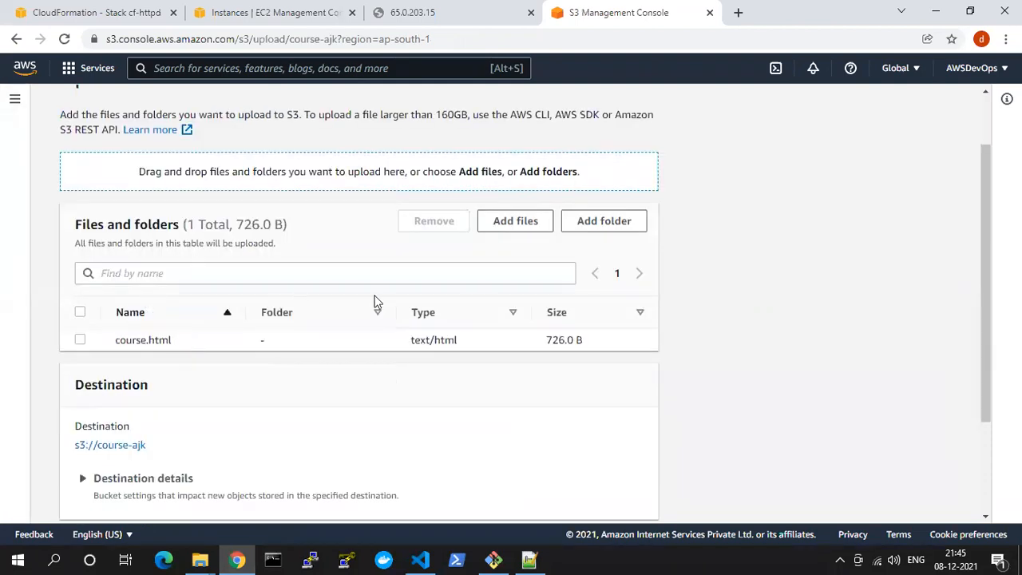
scroll(376, 303, down, 2)
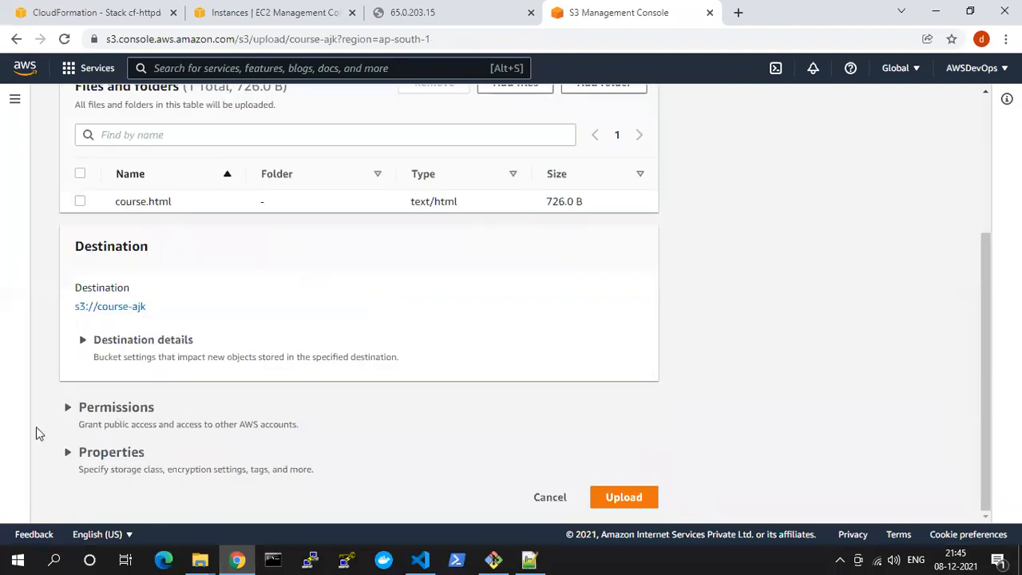
click(109, 413)
scroll(226, 366, down, 1)
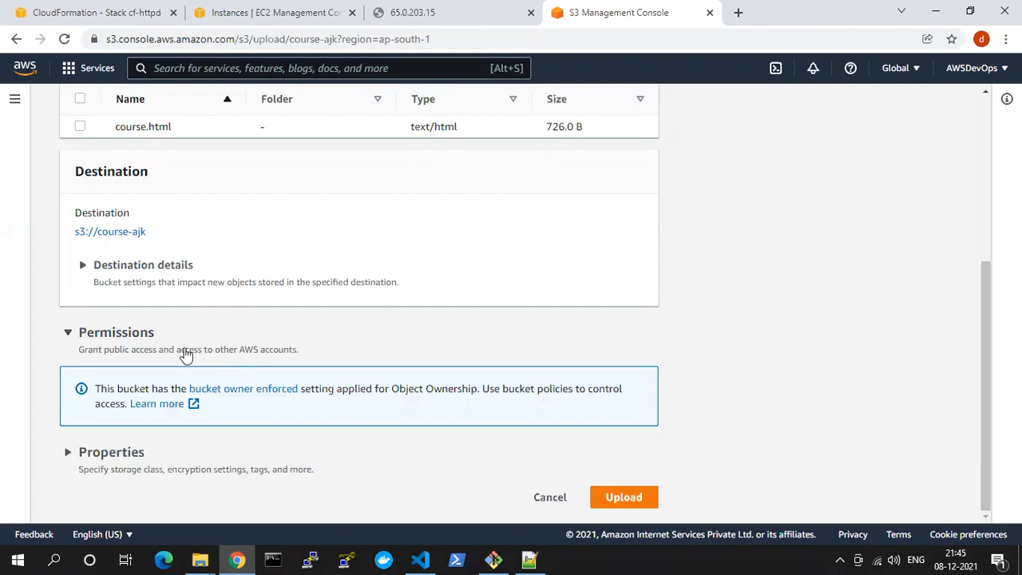
drag(89, 351, 278, 353)
click(228, 332)
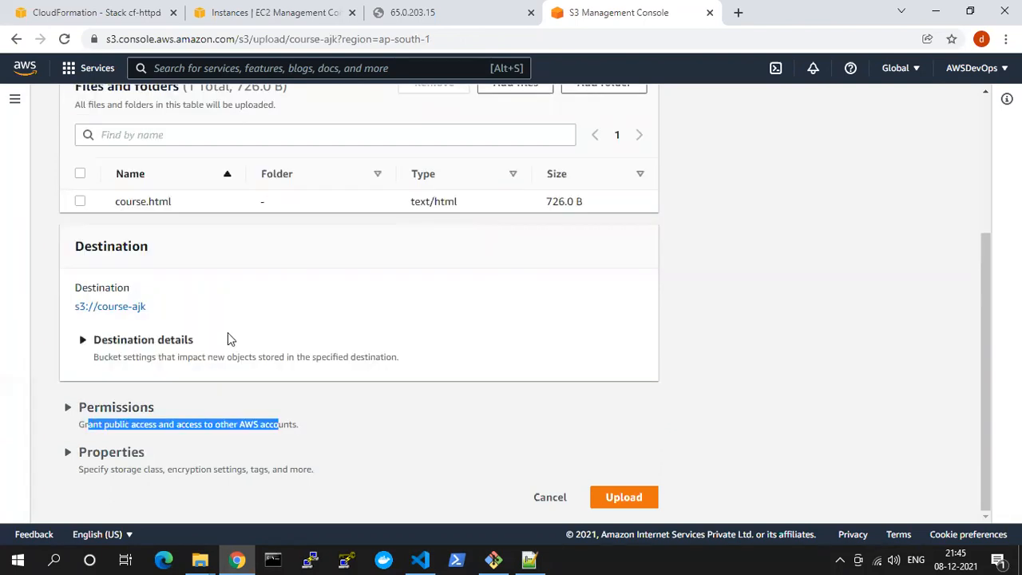
click(180, 415)
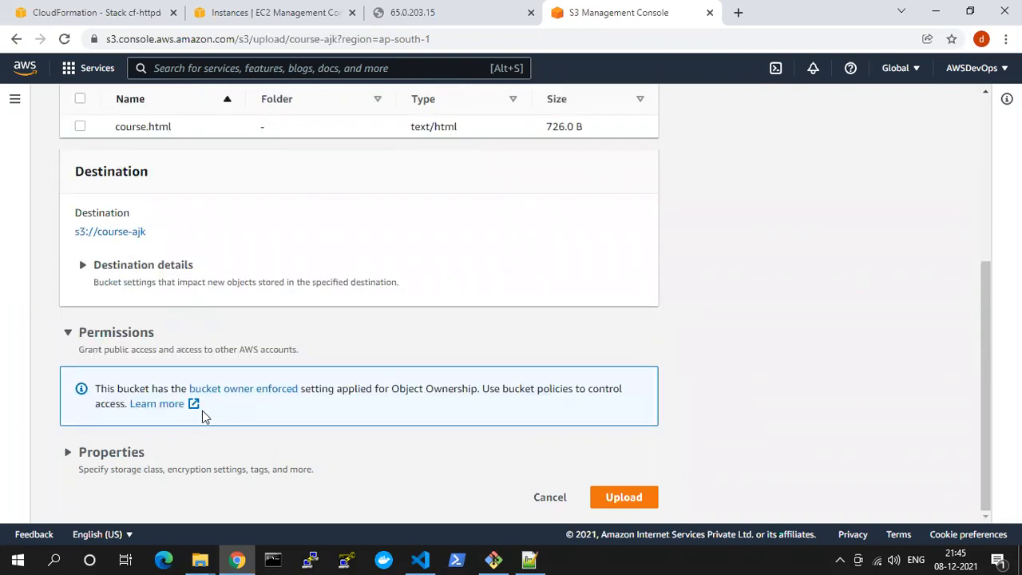
click(113, 454)
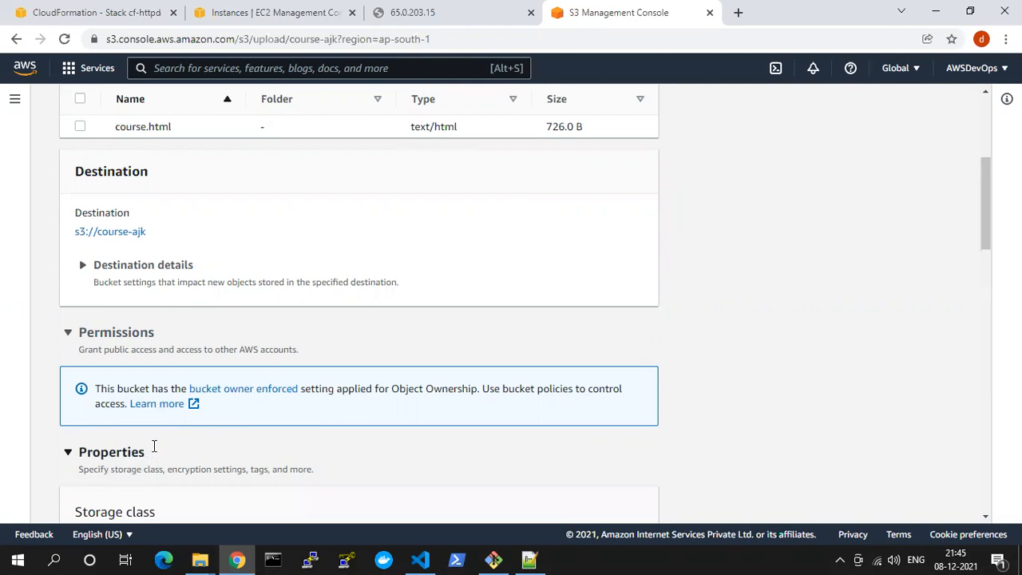
scroll(153, 445, down, 3)
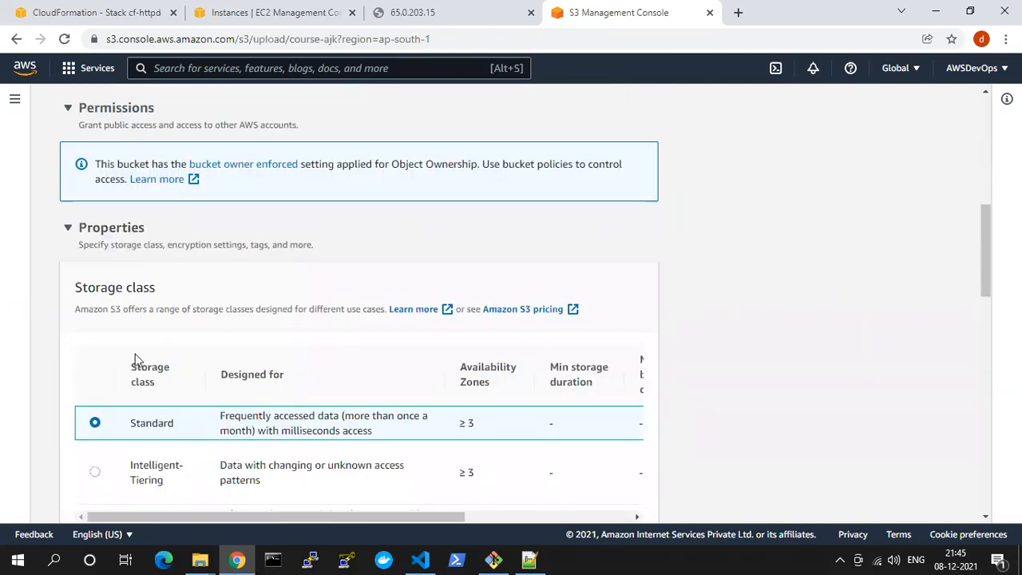
click(126, 228)
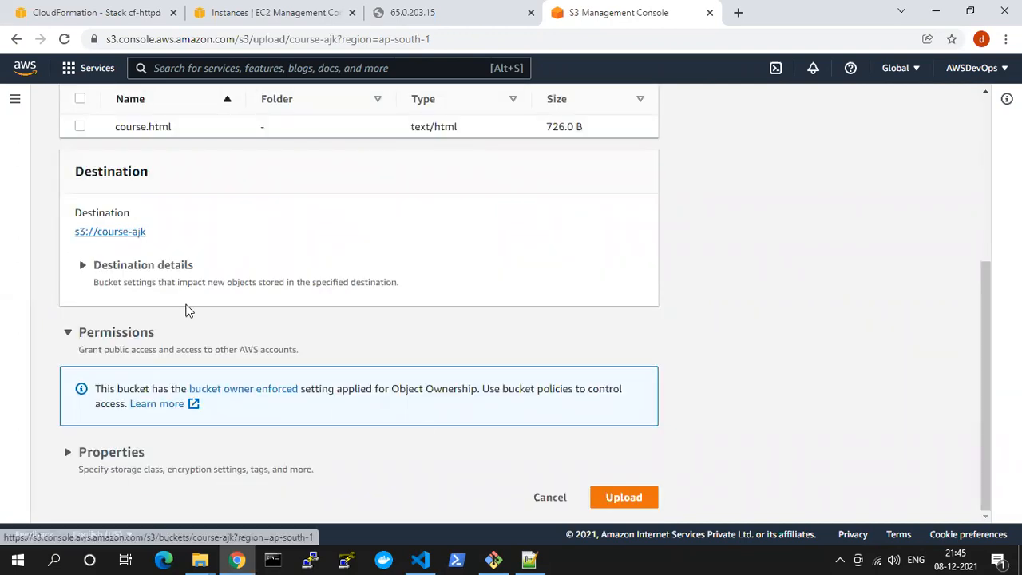
Upload course.html to the course-ajk bucket, check the upload summary and close the status page
click(631, 496)
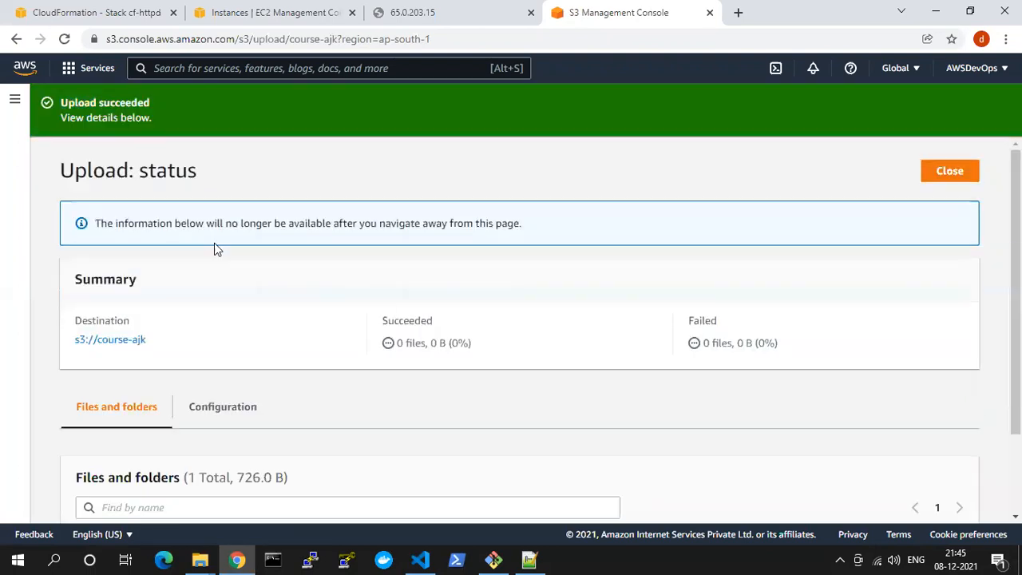
scroll(256, 384, down, 3)
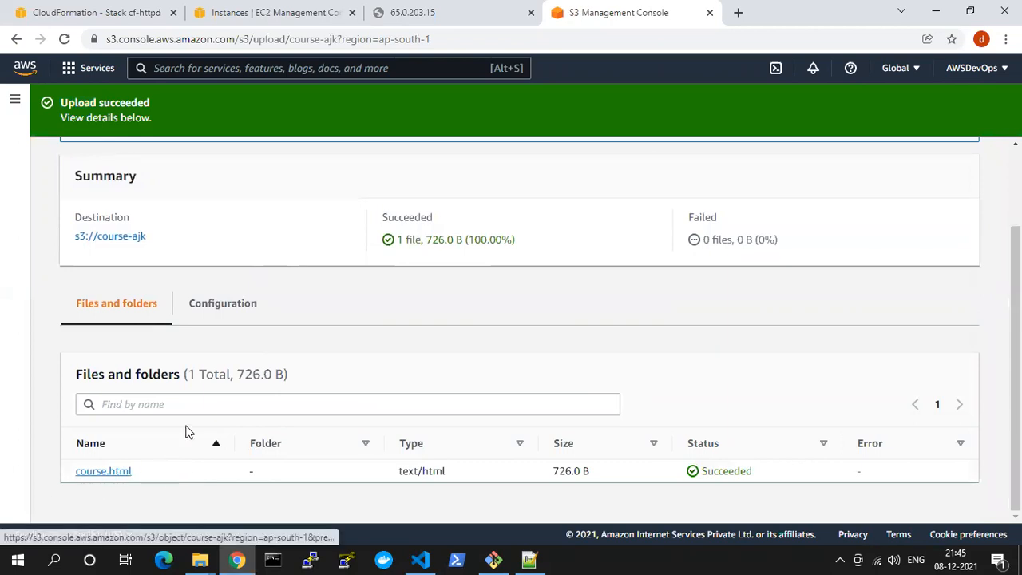
scroll(143, 336, up, 3)
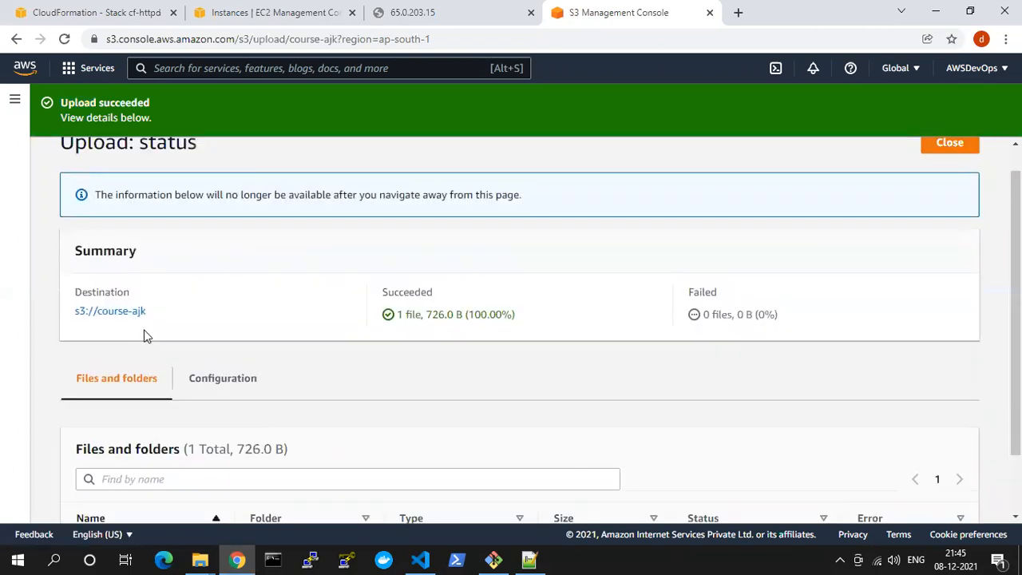
click(938, 177)
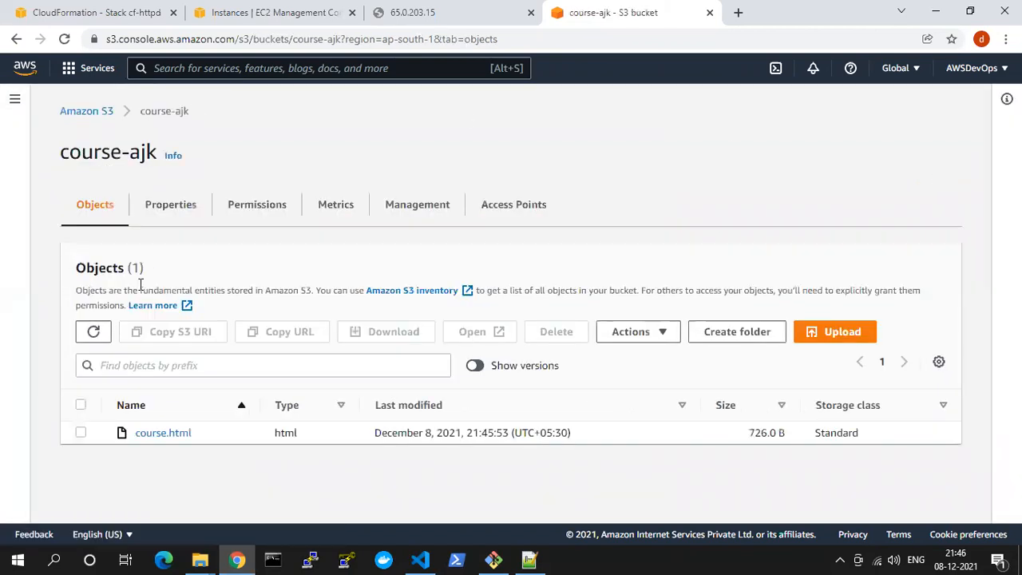
Reopen course-ajk from the bucket list and view its properties and Bucket Versioning edit options without saving
click(85, 112)
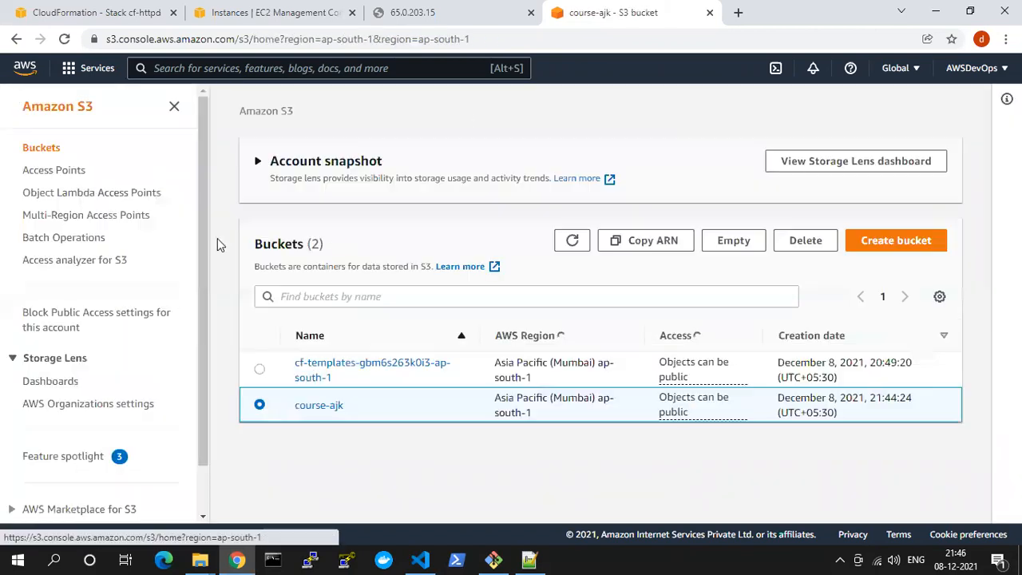
click(316, 406)
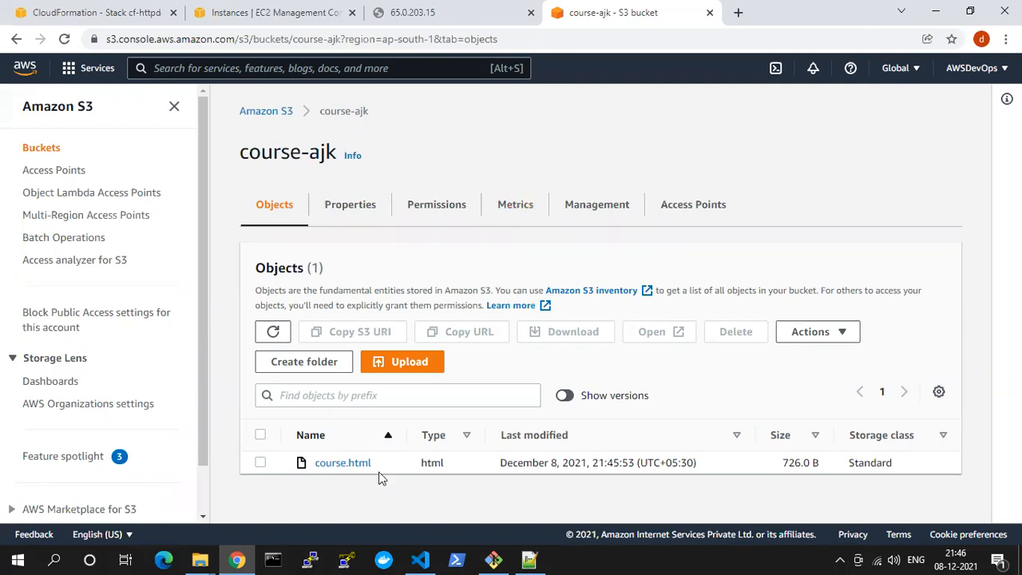
click(343, 212)
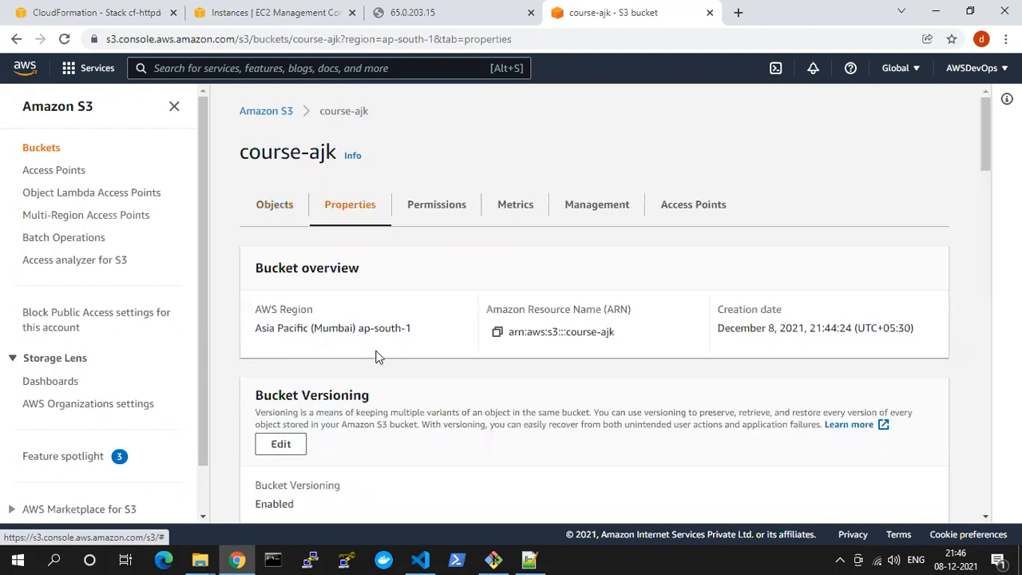
scroll(337, 303, down, 2)
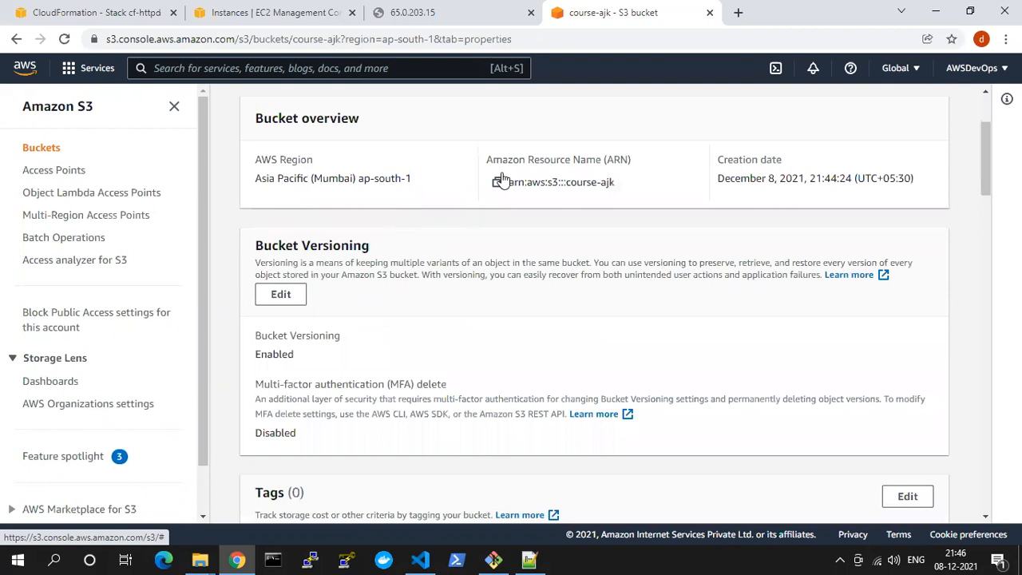
drag(373, 165, 271, 160)
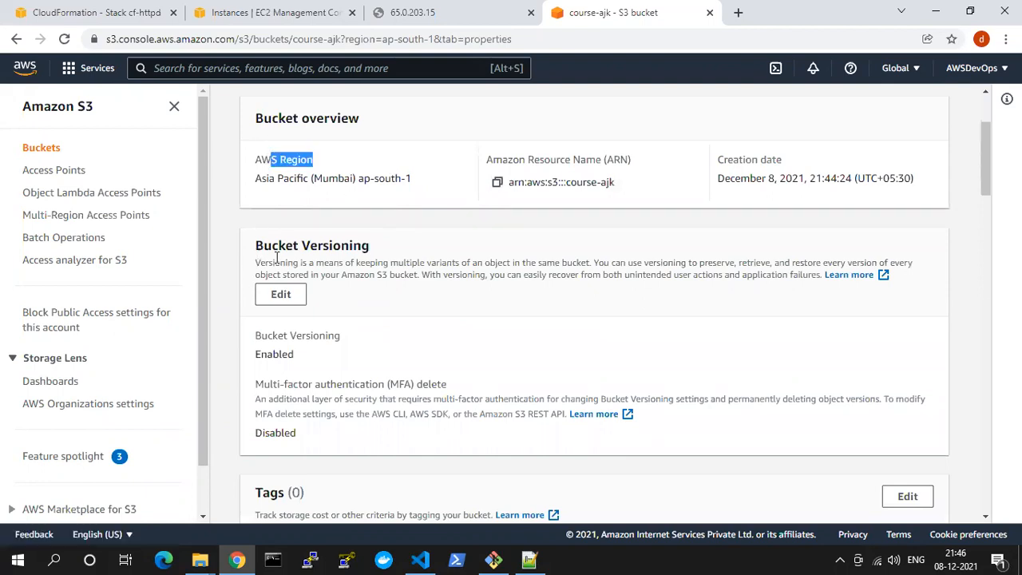
click(288, 295)
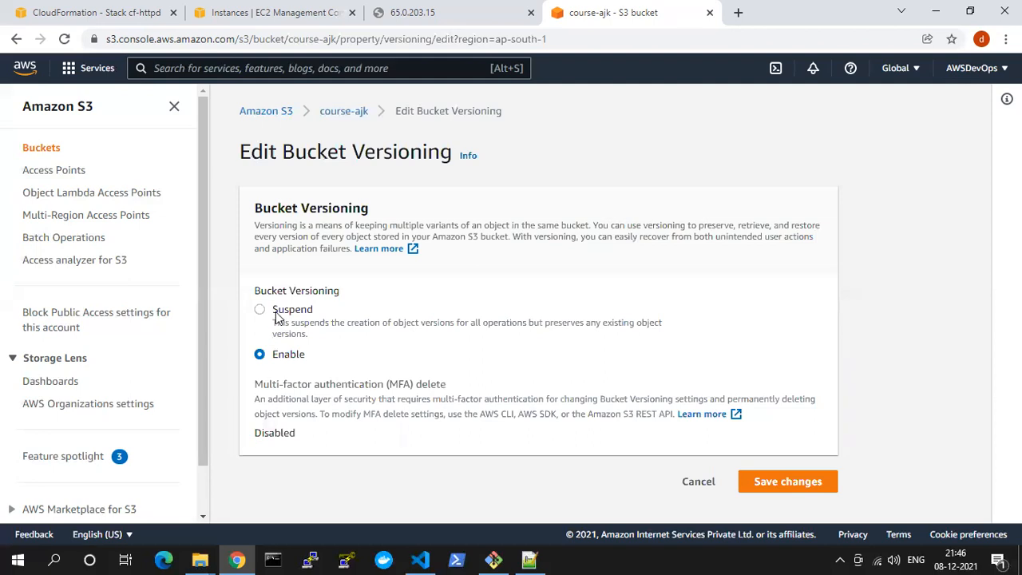
click(698, 481)
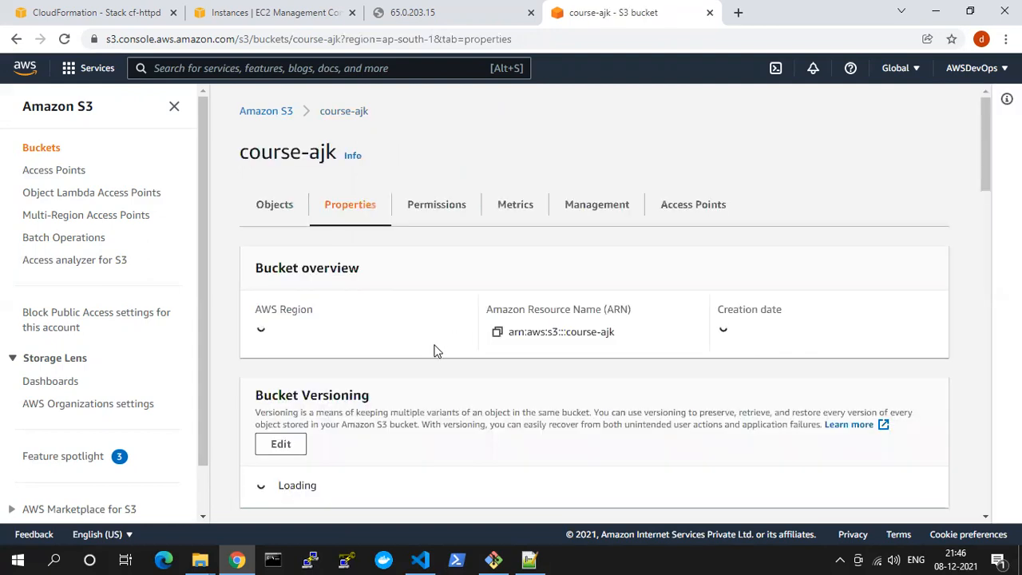
Examine the bucket's versioning, tags, default encryption, Intelligent-Tiering, server access logging, CloudTrail and event notification settings
scroll(429, 351, down, 3)
scroll(428, 351, down, 2)
scroll(376, 325, up, 2)
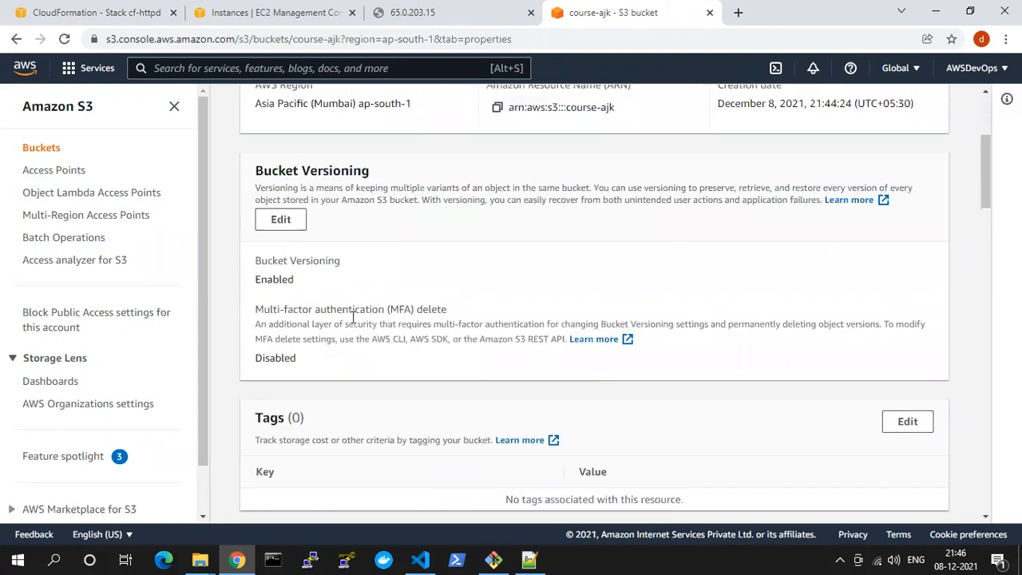
scroll(348, 341, down, 5)
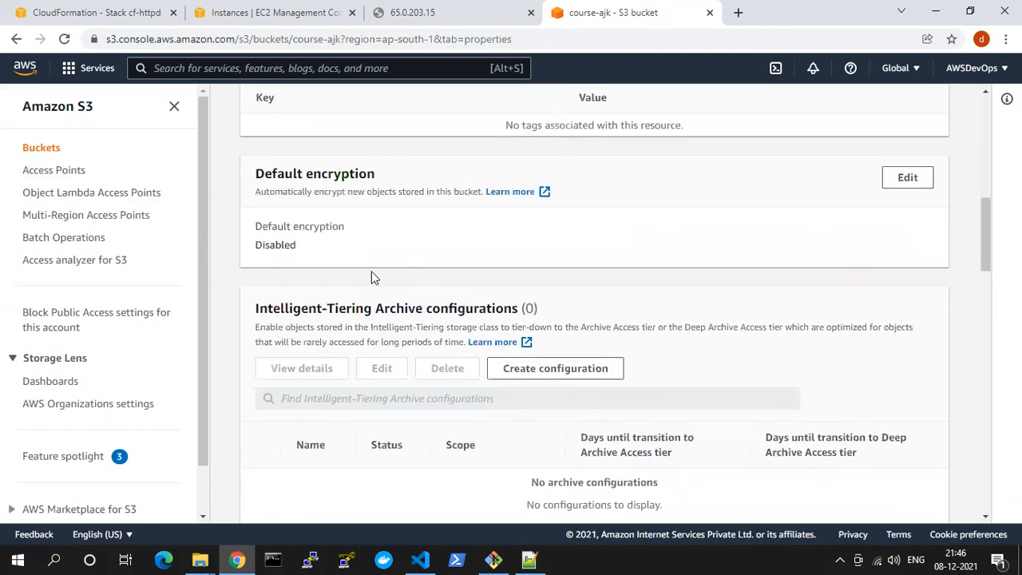
scroll(379, 280, down, 3)
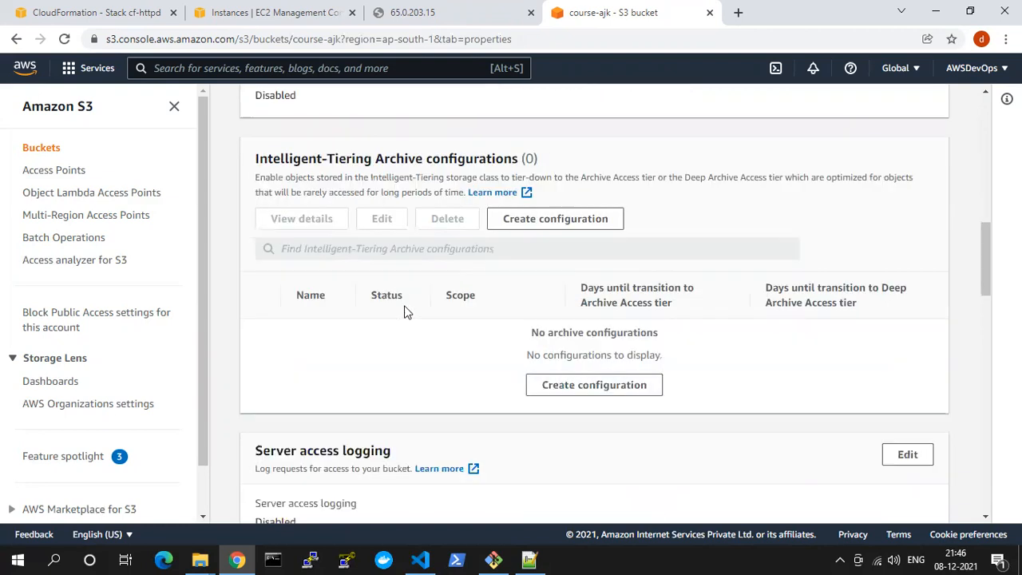
scroll(415, 312, down, 3)
scroll(424, 315, down, 2)
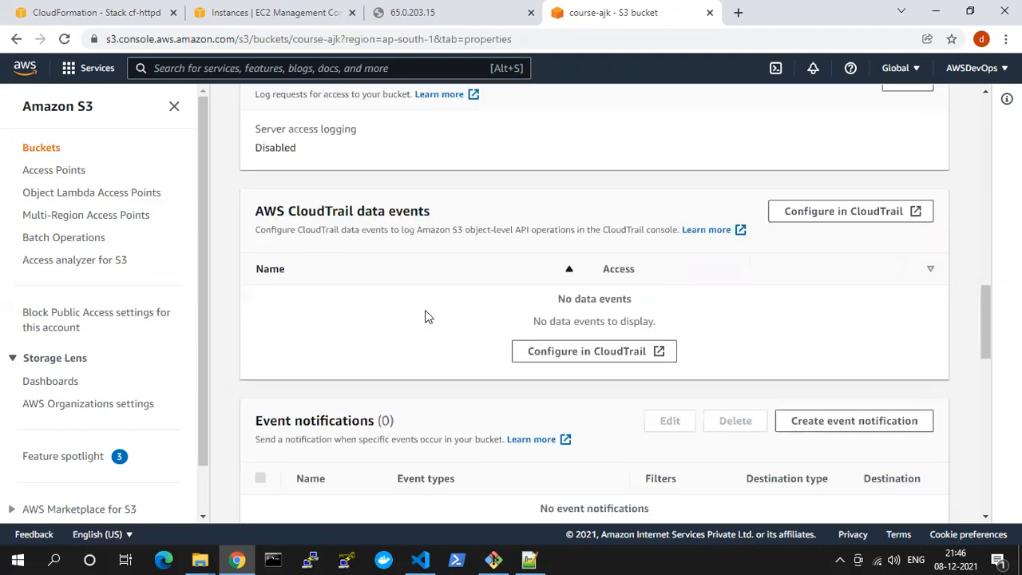
Examine the bucket's event notifications, EventBridge, transfer acceleration, Object Lock and Requester pays settings
scroll(421, 335, down, 3)
drag(277, 206, 382, 202)
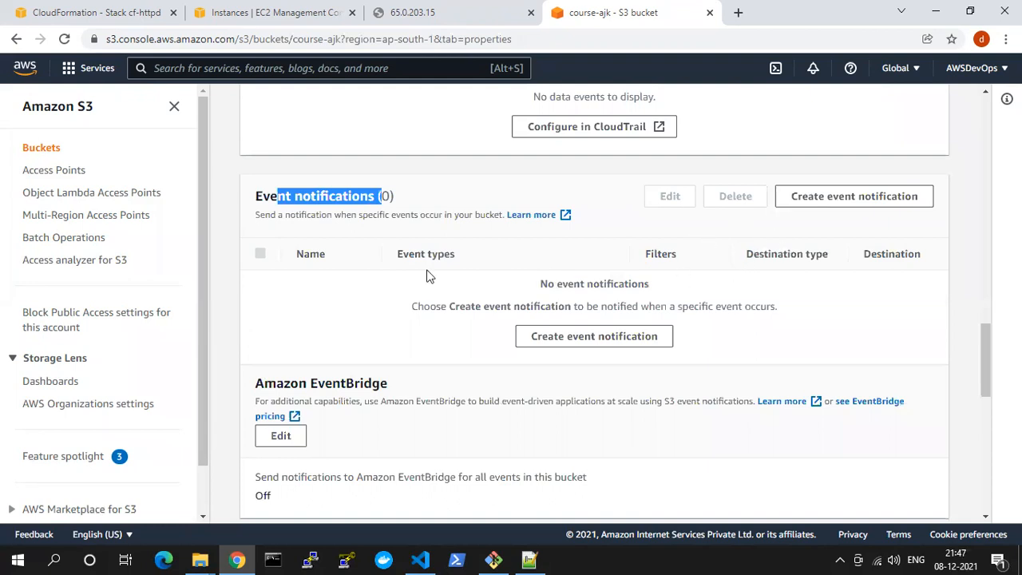
scroll(426, 275, down, 3)
scroll(340, 250, down, 2)
drag(274, 235, 423, 241)
scroll(426, 246, down, 3)
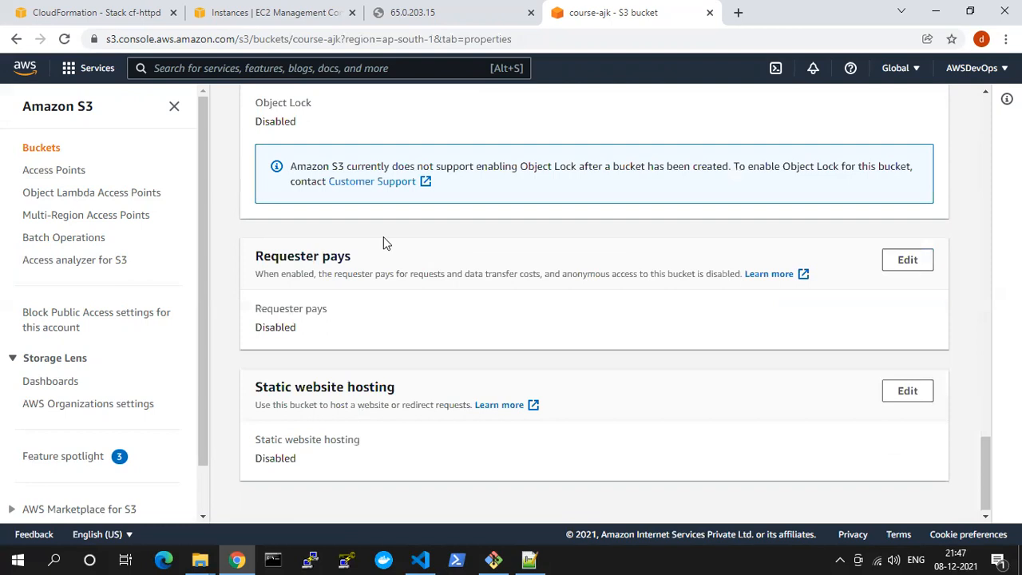
scroll(384, 243, up, 3)
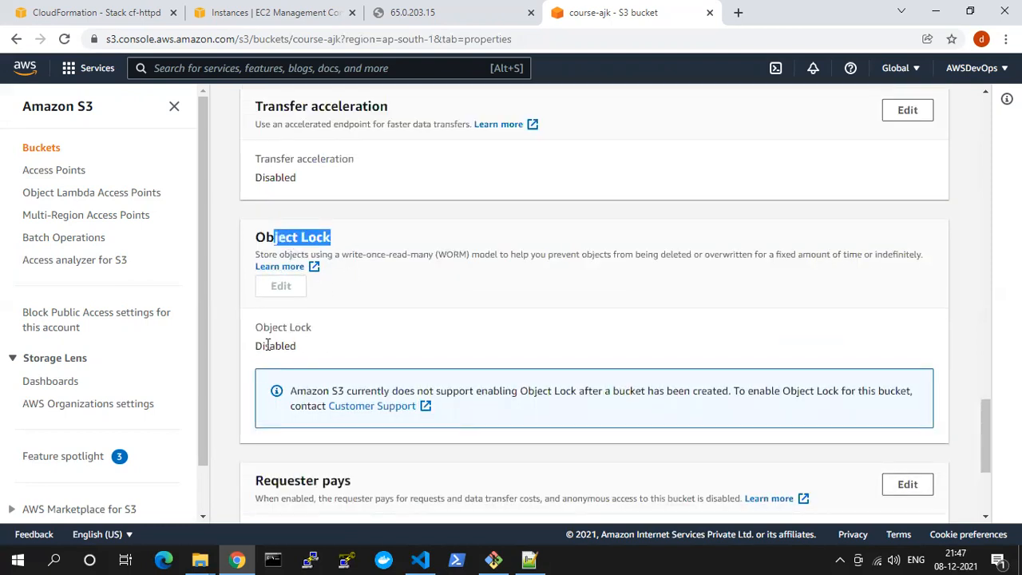
drag(262, 346, 316, 349)
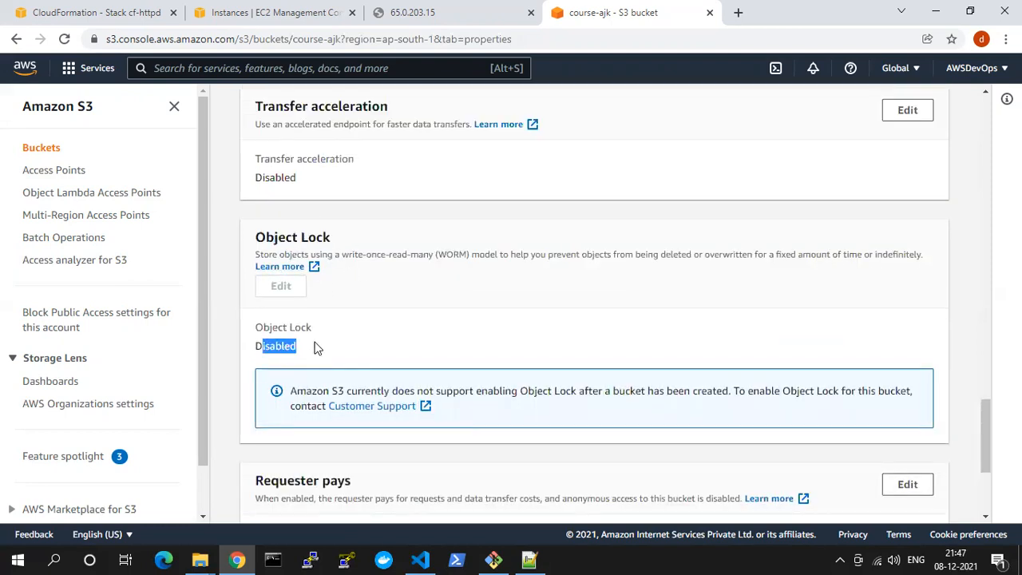
scroll(316, 349, down, 2)
scroll(316, 349, down, 1)
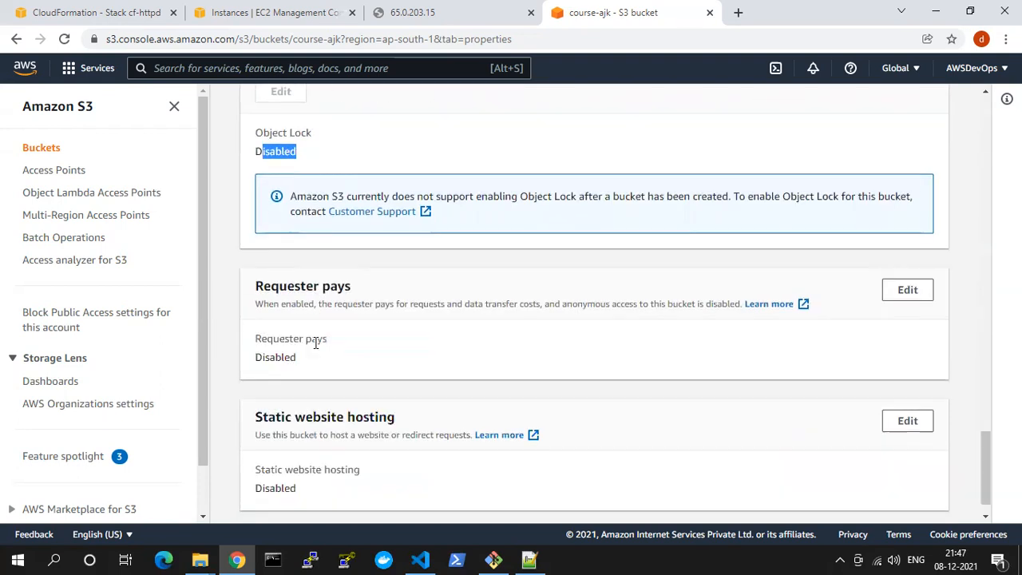
Review the bucket's server access logging setting again and look through the remaining properties
scroll(316, 349, up, 8)
scroll(317, 349, up, 8)
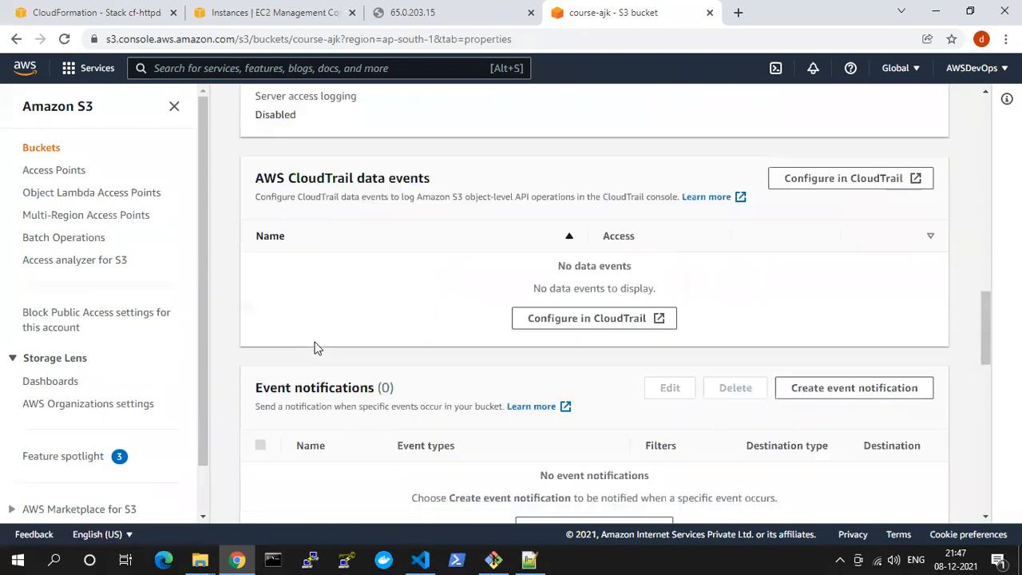
drag(256, 373, 391, 376)
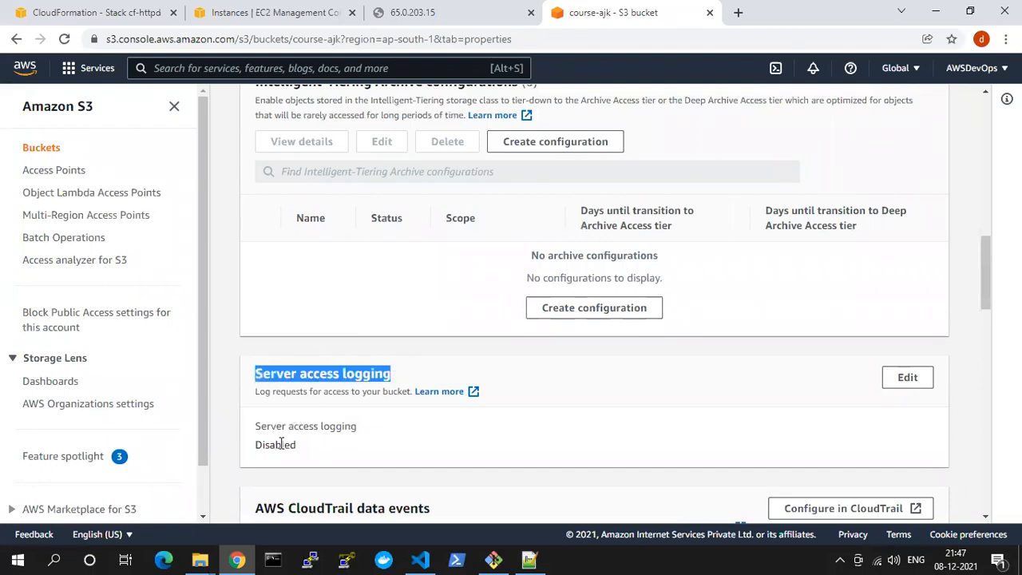
double_click(281, 444)
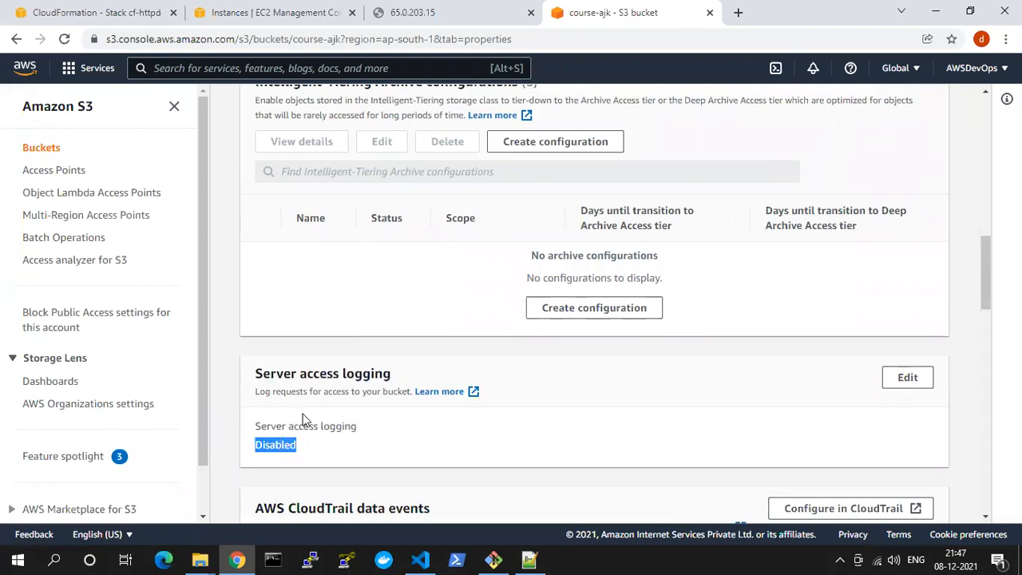
scroll(304, 405, down, 8)
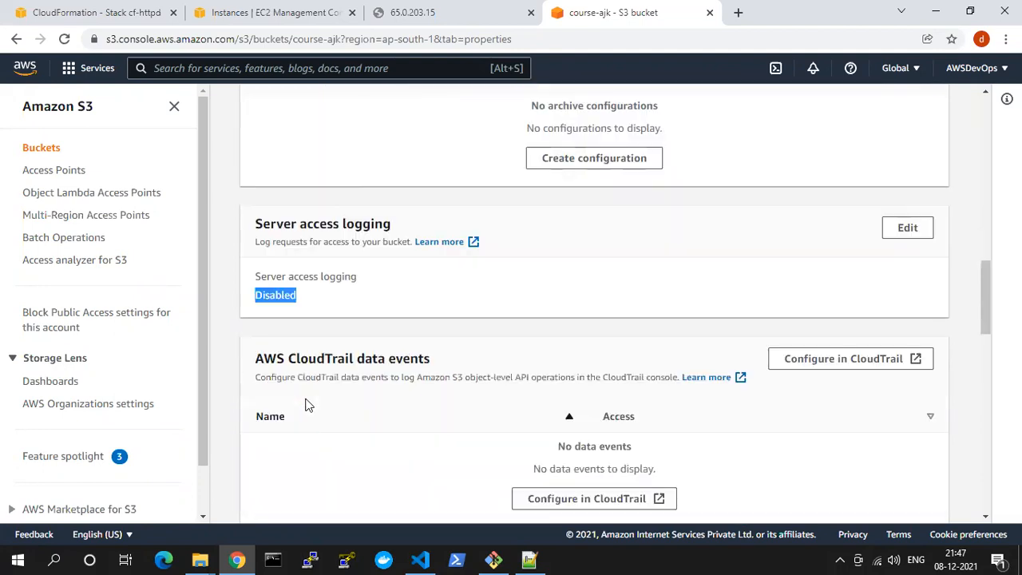
scroll(308, 404, down, 5)
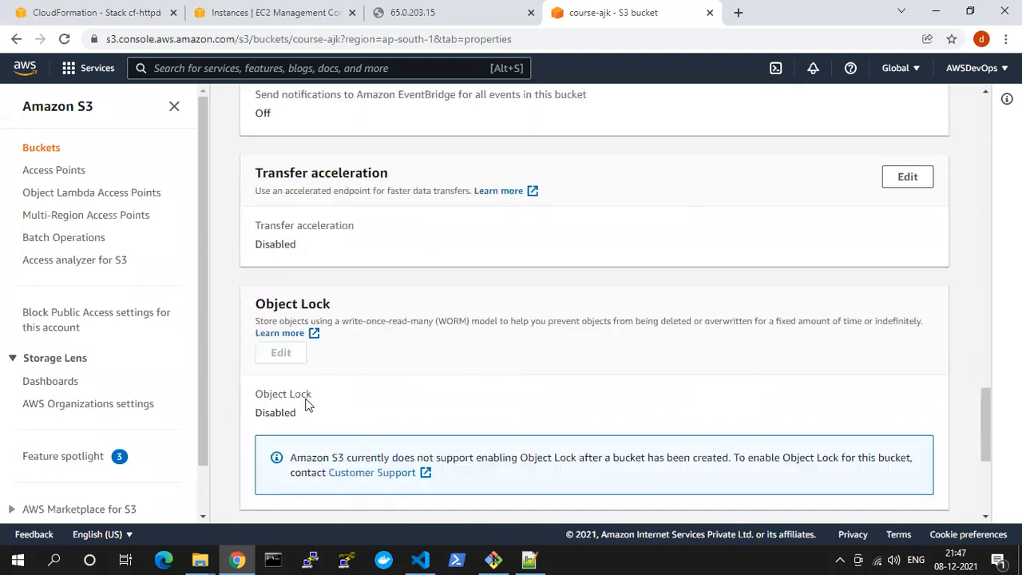
Open the bucket's static website hosting settings for editing and enable hosting with the Host a static website type
drag(265, 386, 391, 384)
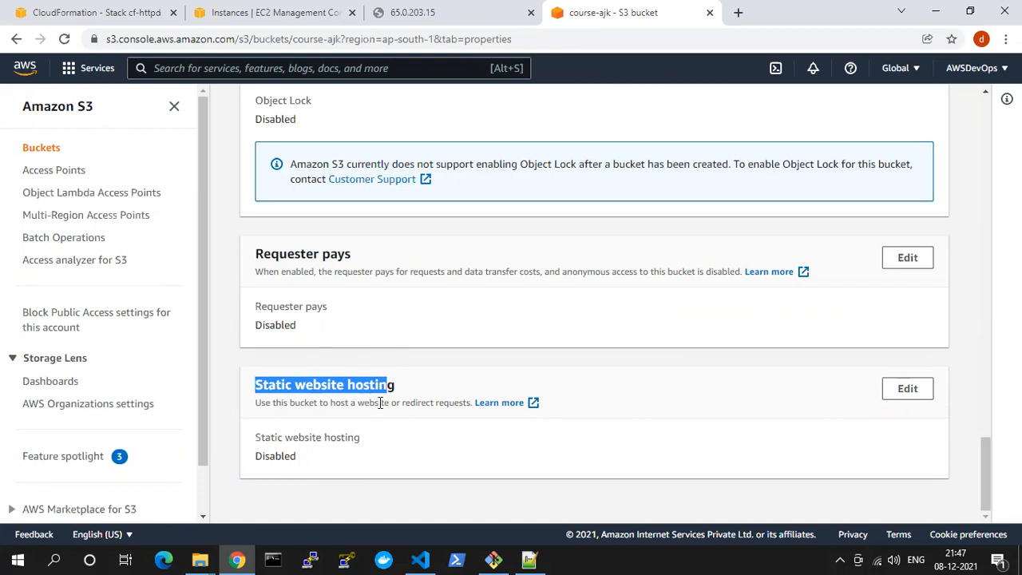
click(892, 388)
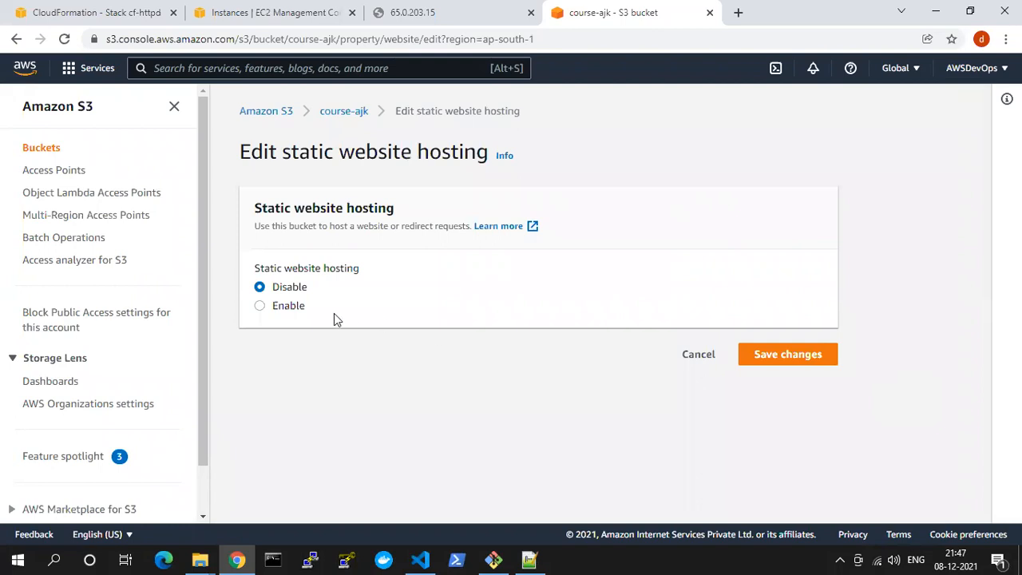
click(287, 310)
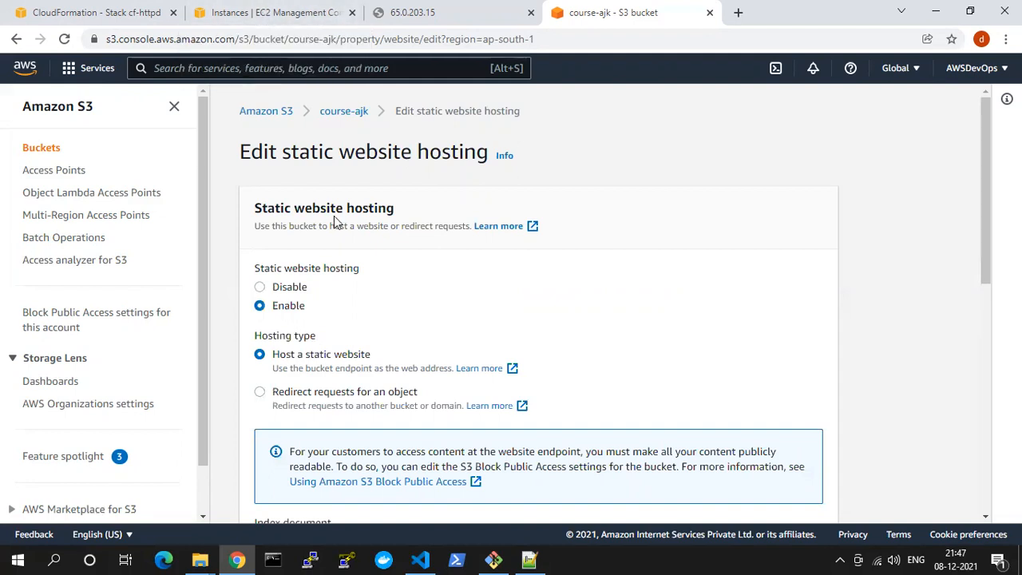
scroll(337, 213, down, 1)
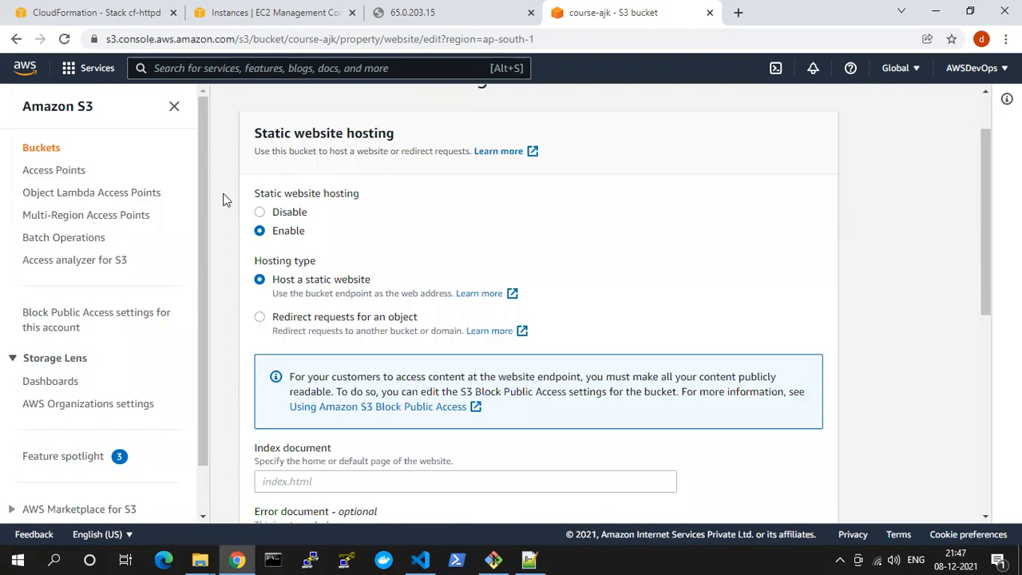
drag(280, 279, 385, 283)
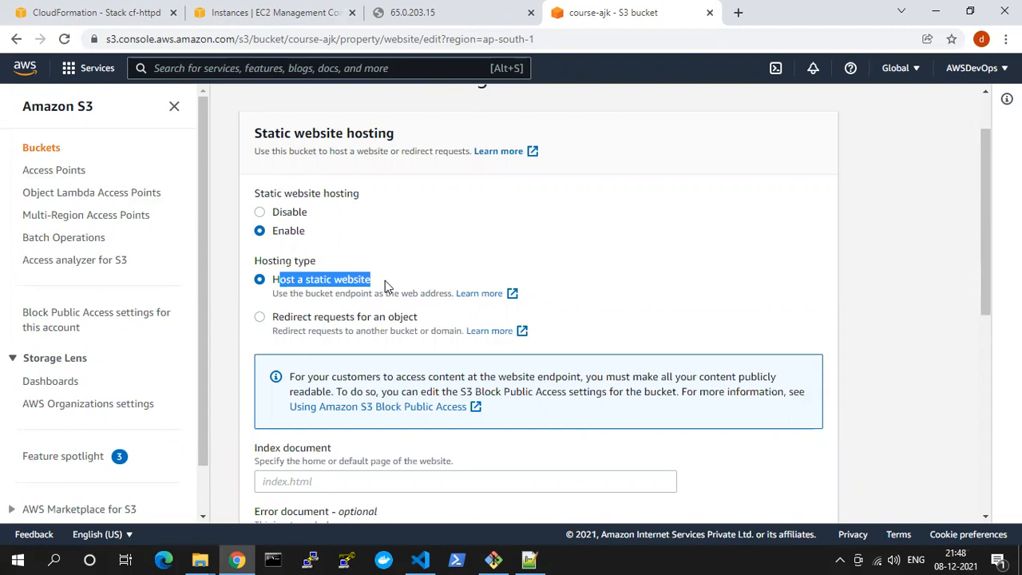
scroll(375, 271, down, 2)
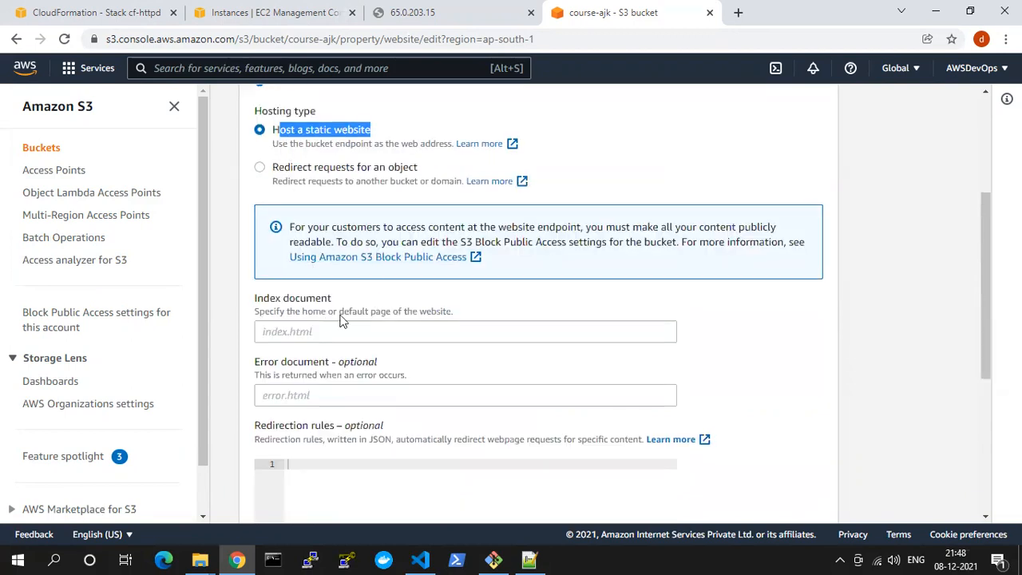
Set the index document to course.html, leave the error document and redirection rules empty, and save the hosting changes
click(317, 338)
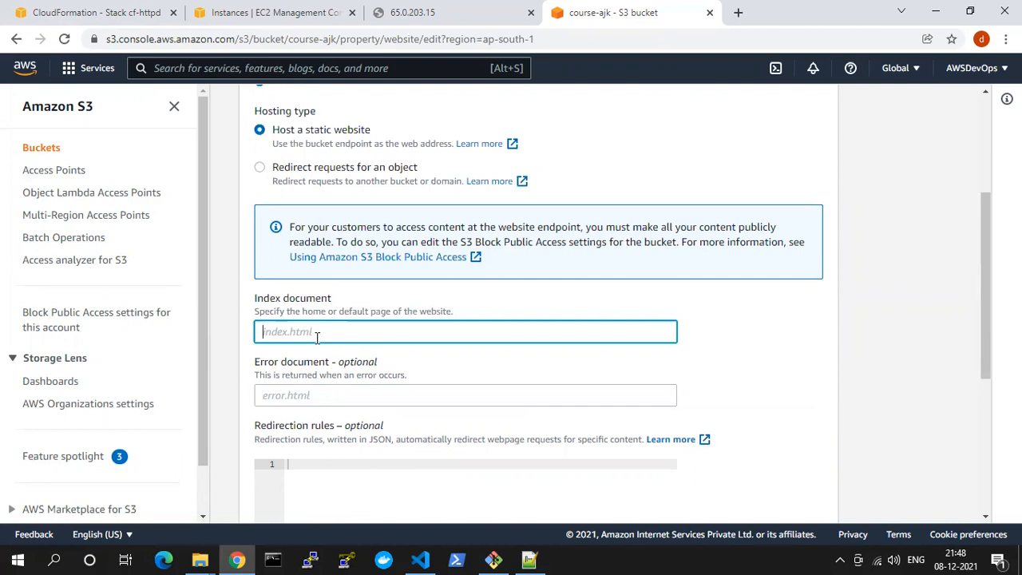
text(course.html)
click(729, 348)
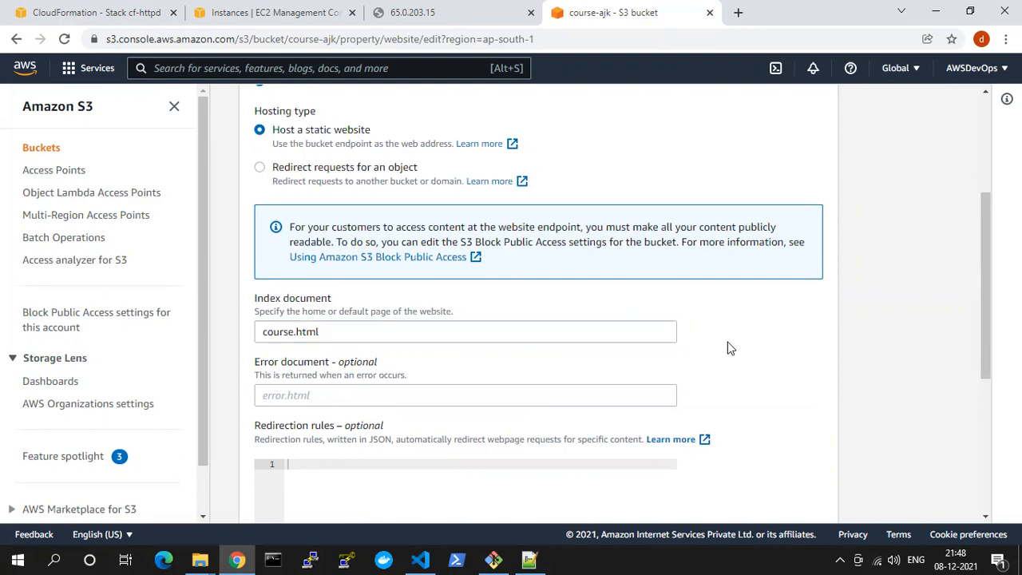
scroll(716, 340, down, 1)
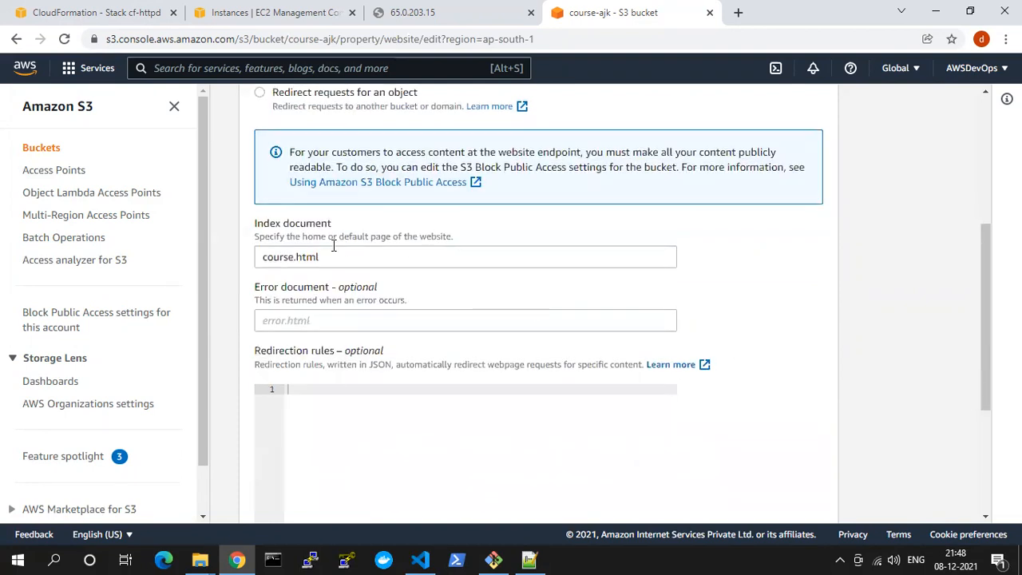
click(305, 323)
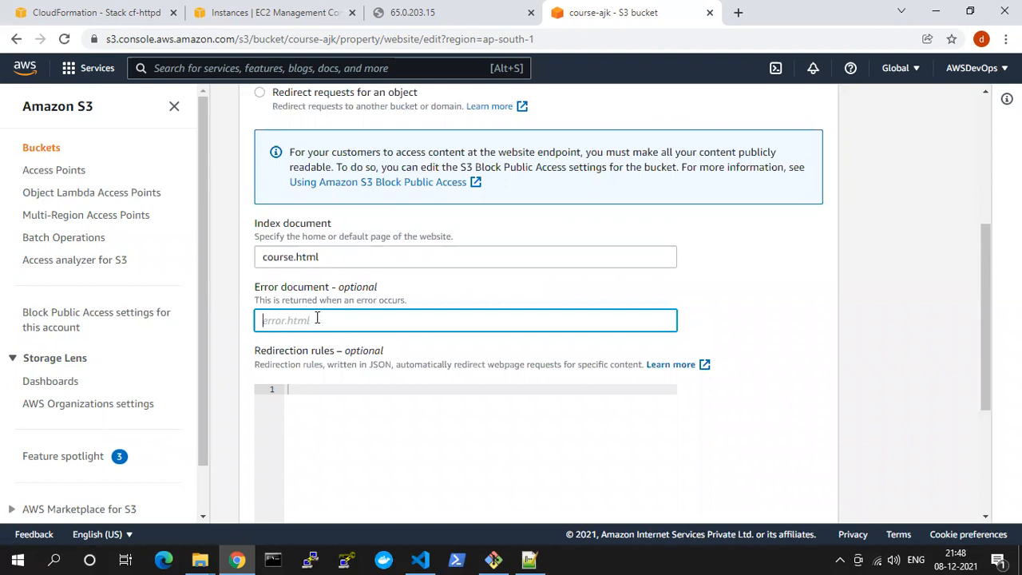
scroll(322, 339, down, 2)
scroll(429, 336, down, 1)
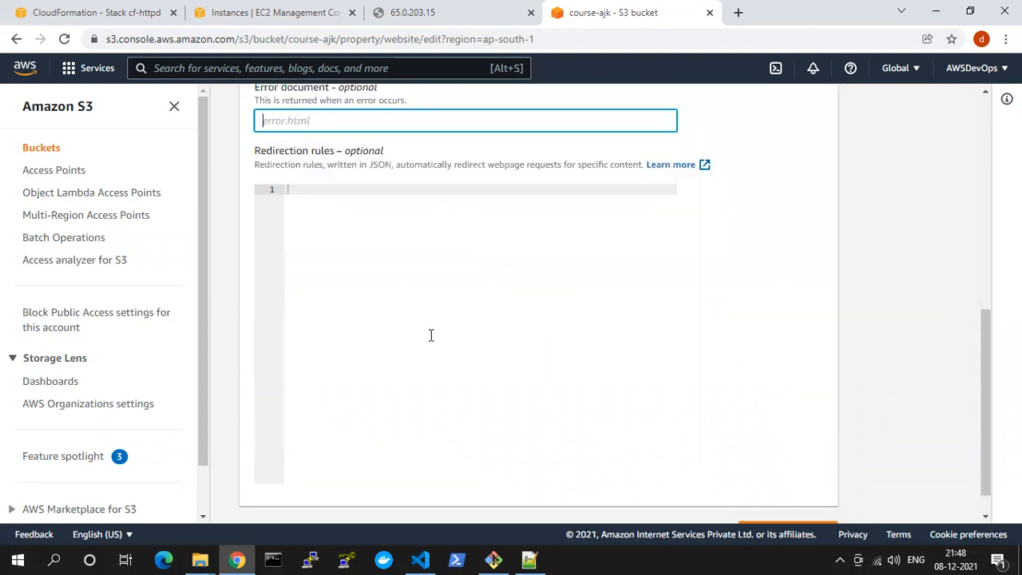
drag(346, 105, 375, 117)
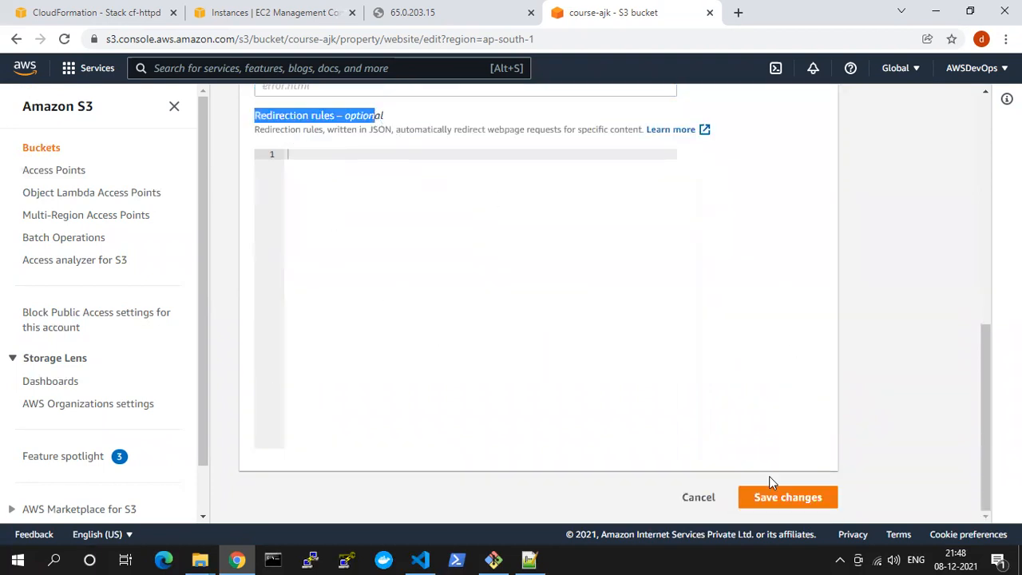
click(772, 496)
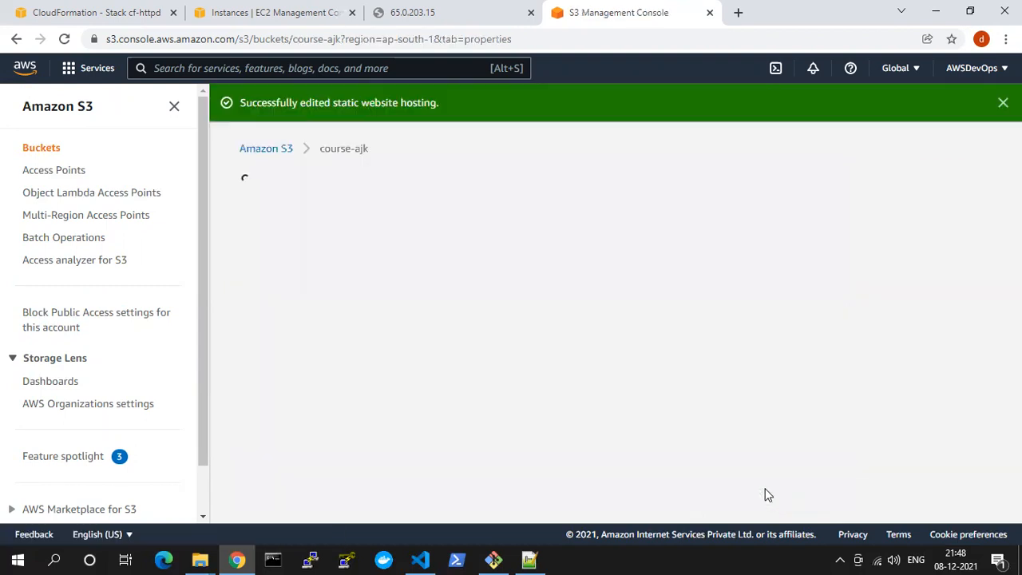
Test the bucket website endpoint from the static website hosting section in the browser, twice, and close the opened pages
scroll(421, 330, down, 2)
scroll(422, 334, down, 20)
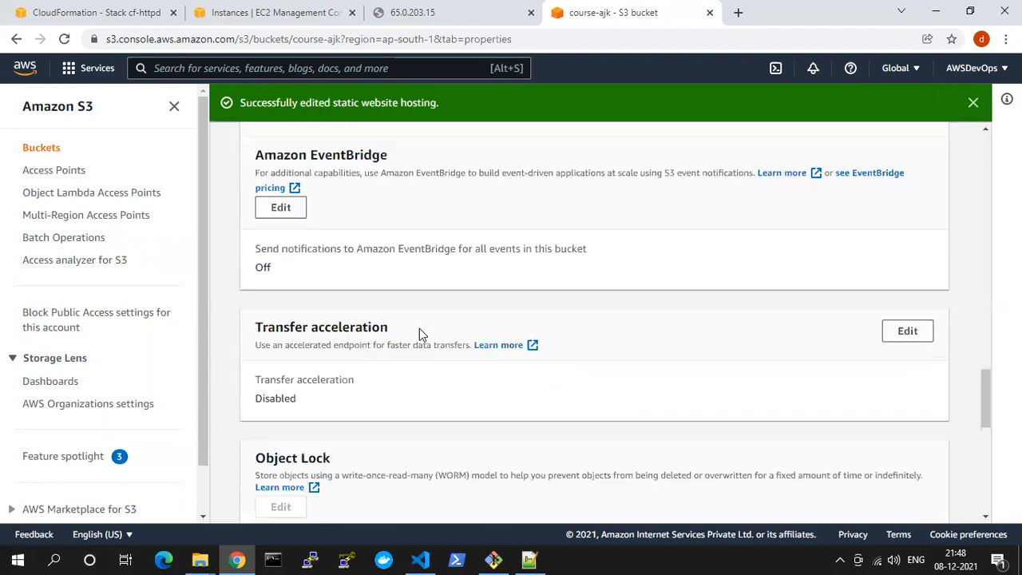
scroll(419, 328, down, 6)
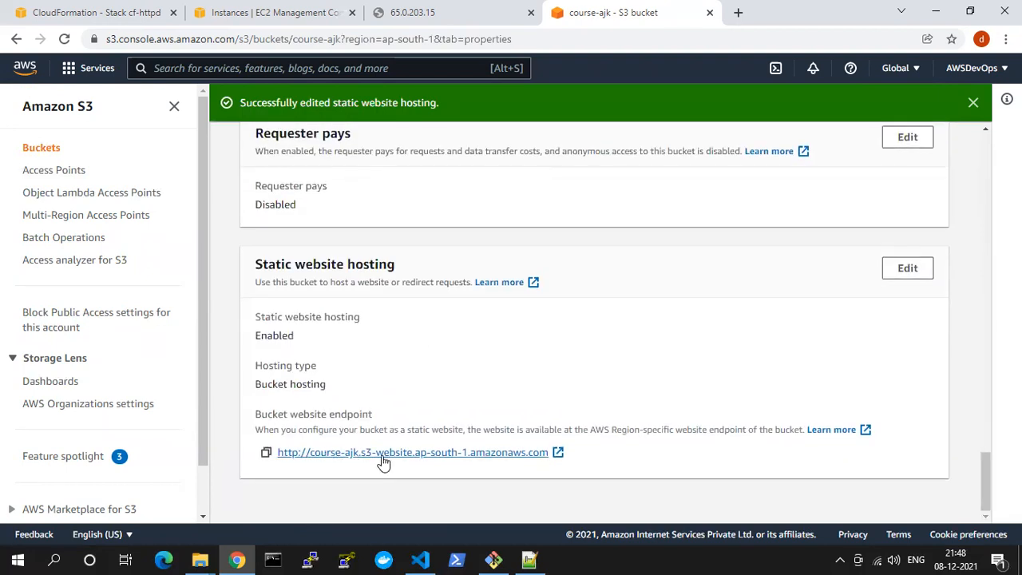
double_click(331, 413)
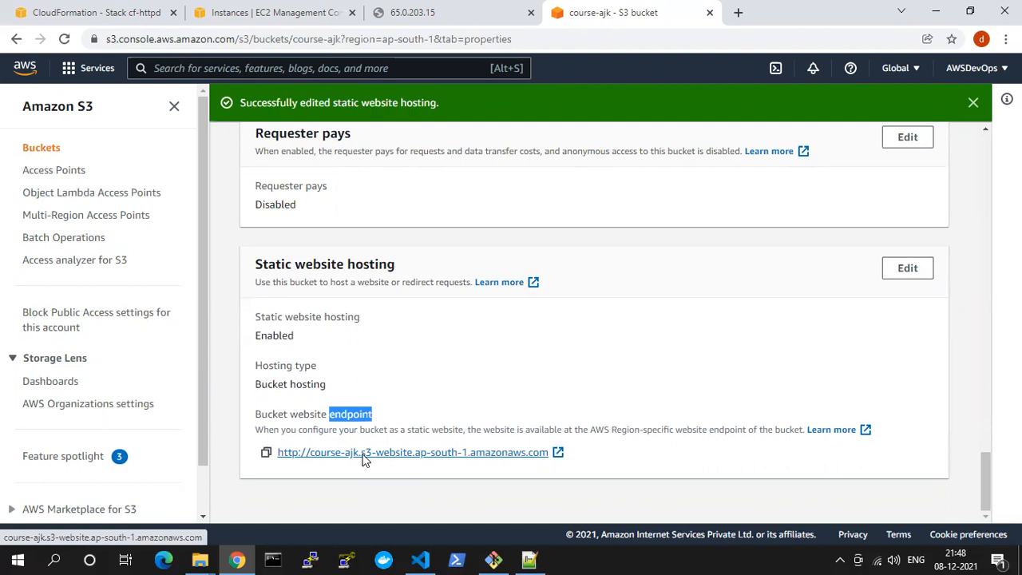
click(360, 453)
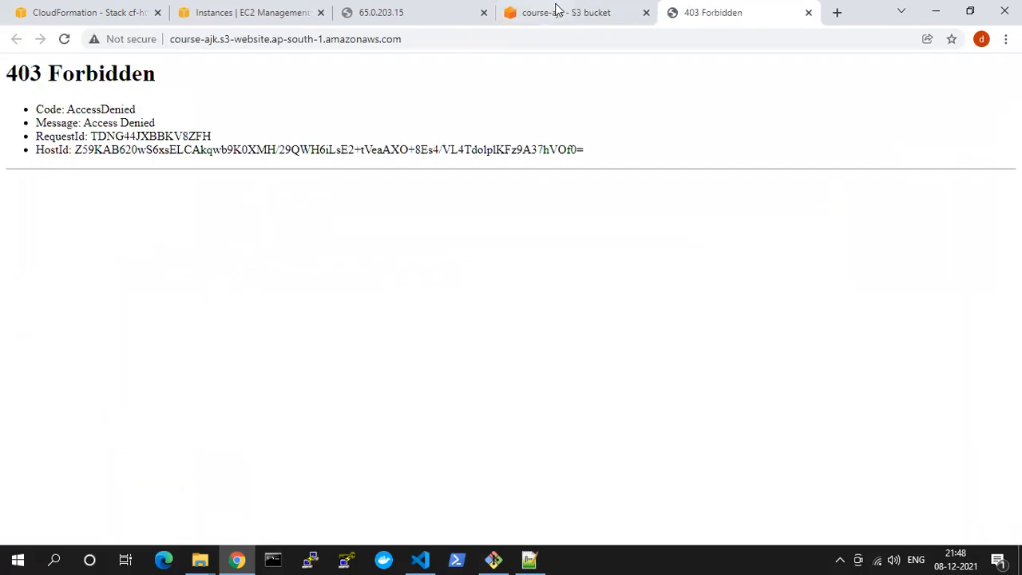
click(557, 11)
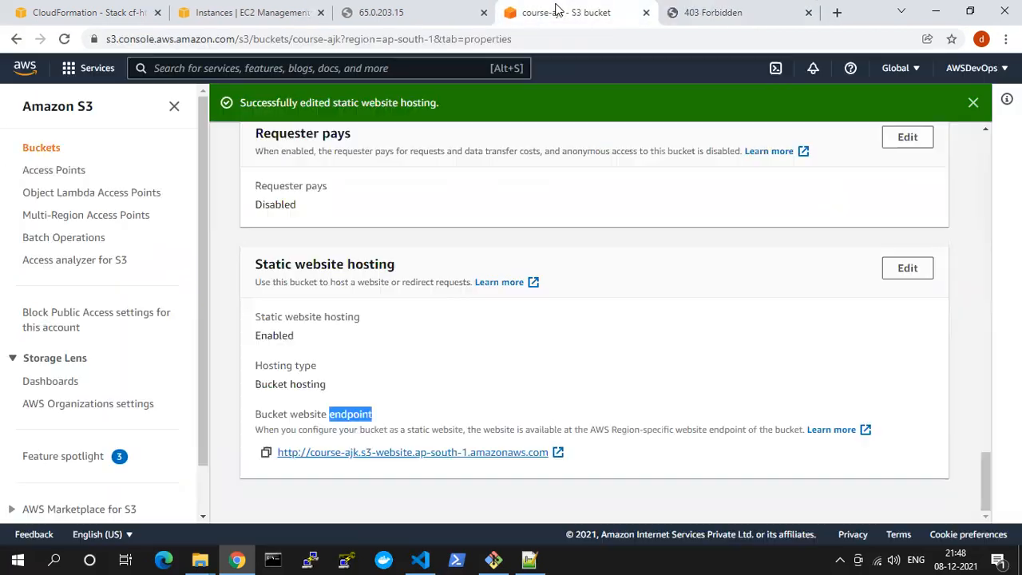
click(415, 453)
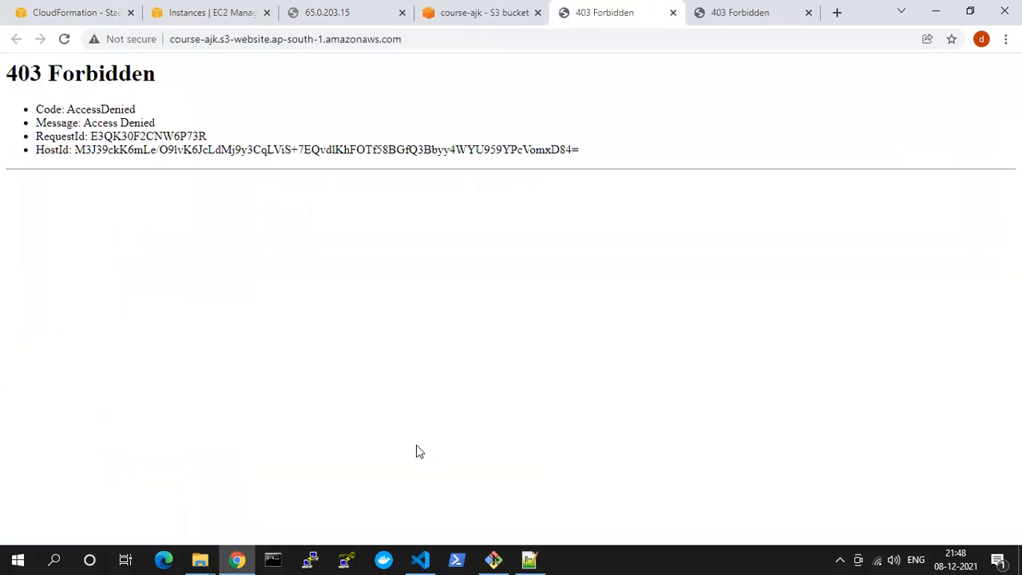
click(674, 13)
click(673, 12)
Select course.html among the bucket's objects and examine its available actions, including Make public via ACL
scroll(325, 341, up, 4)
scroll(325, 341, up, 13)
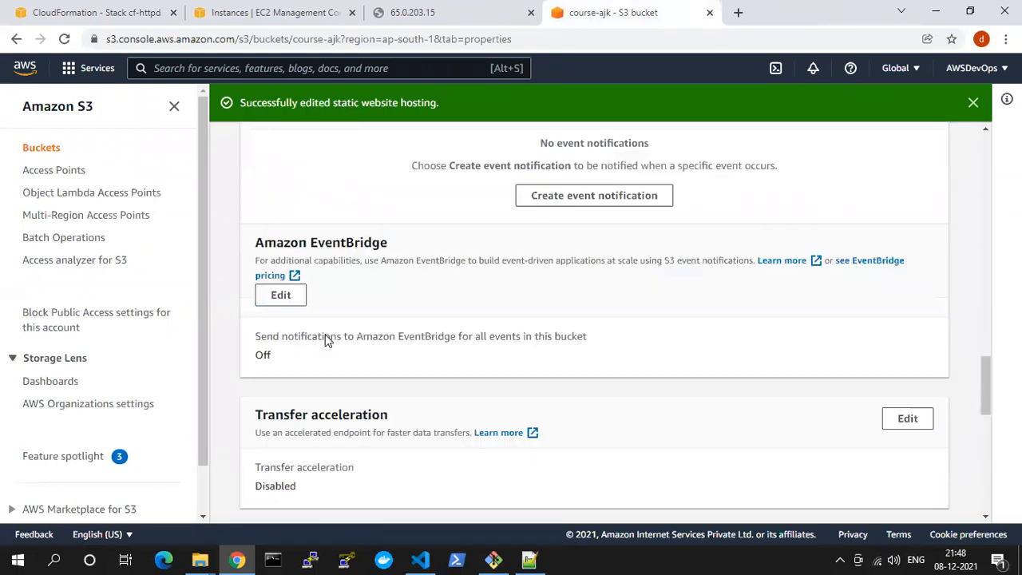
scroll(326, 336, up, 11)
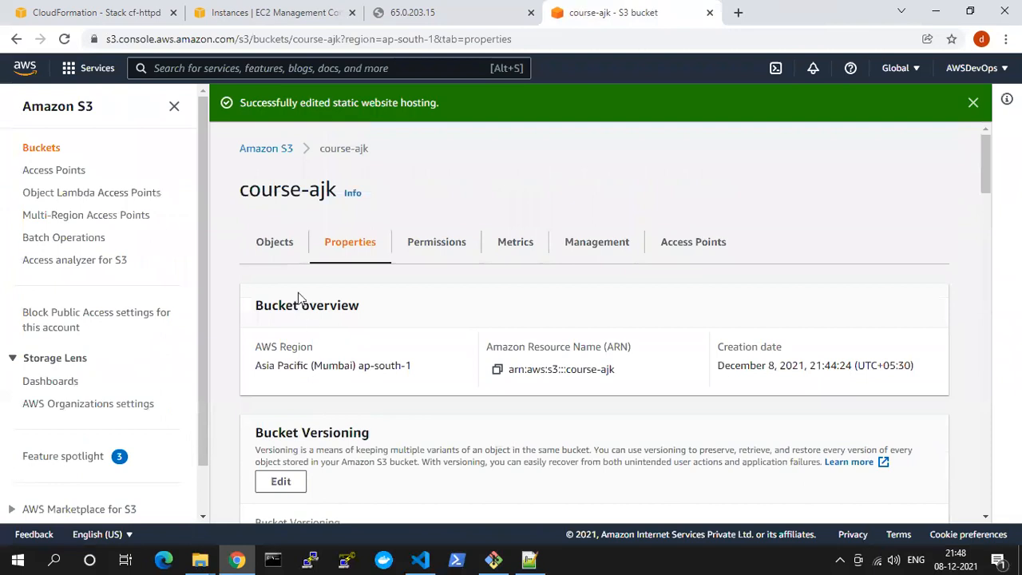
click(284, 250)
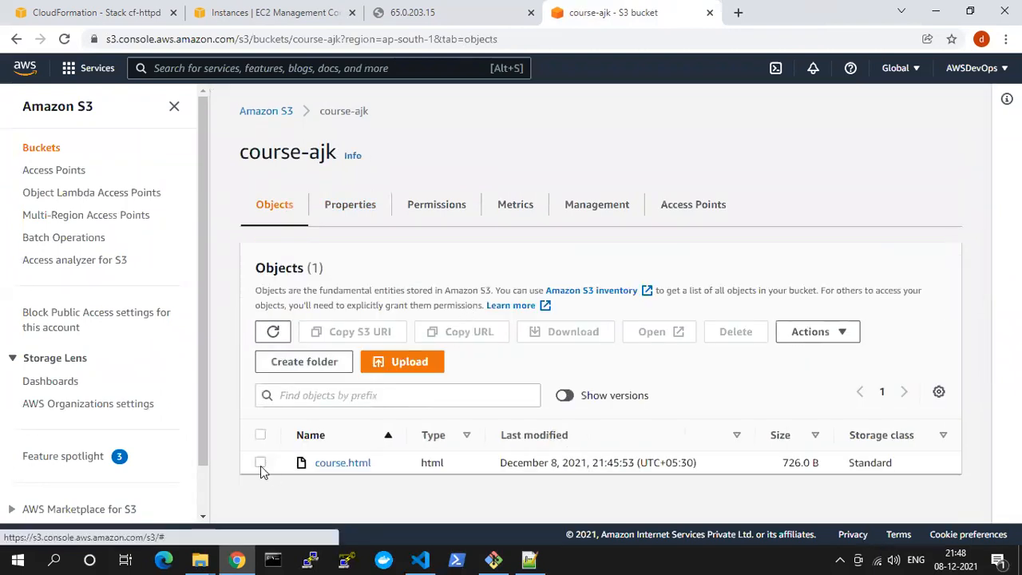
click(260, 462)
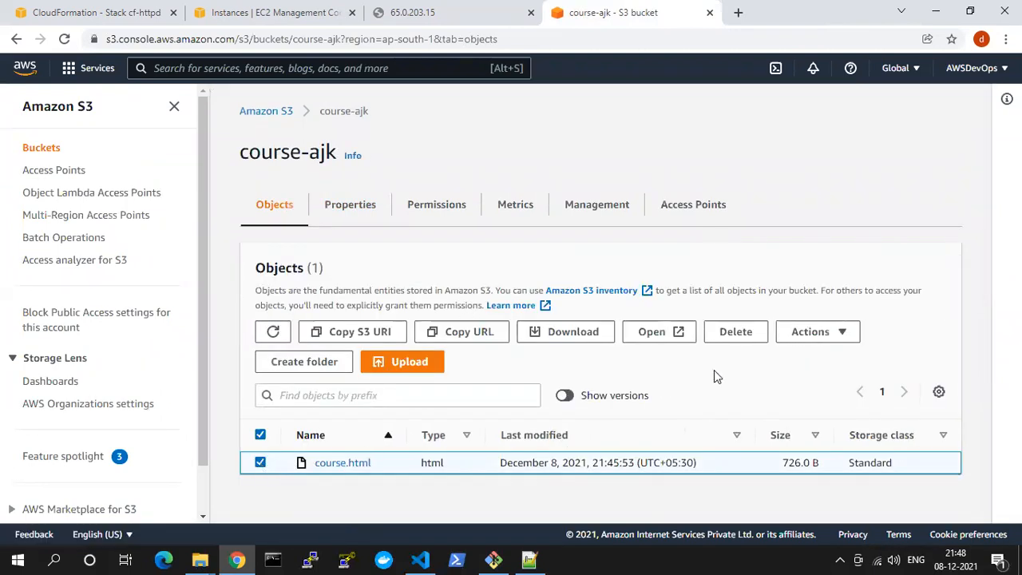
click(811, 333)
scroll(851, 210, down, 2)
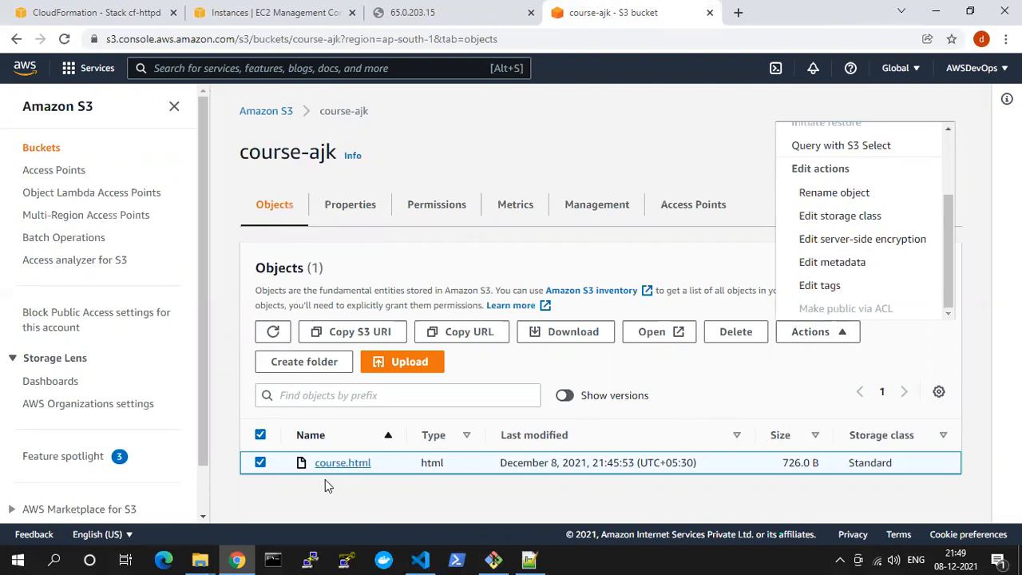
Preview the local course.html from the volume folder in the browser and close the preview
click(238, 559)
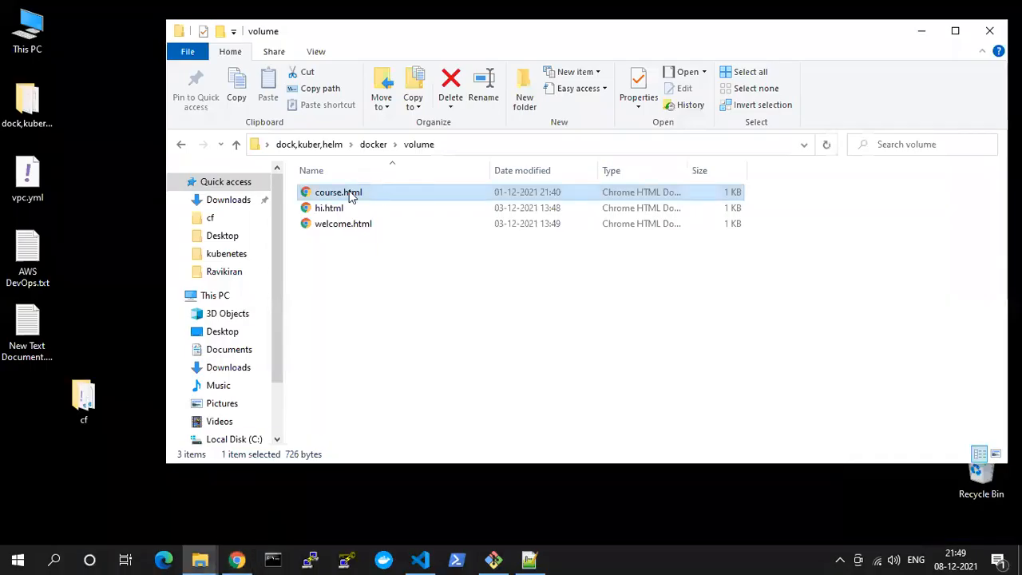
right_click(349, 191)
click(375, 205)
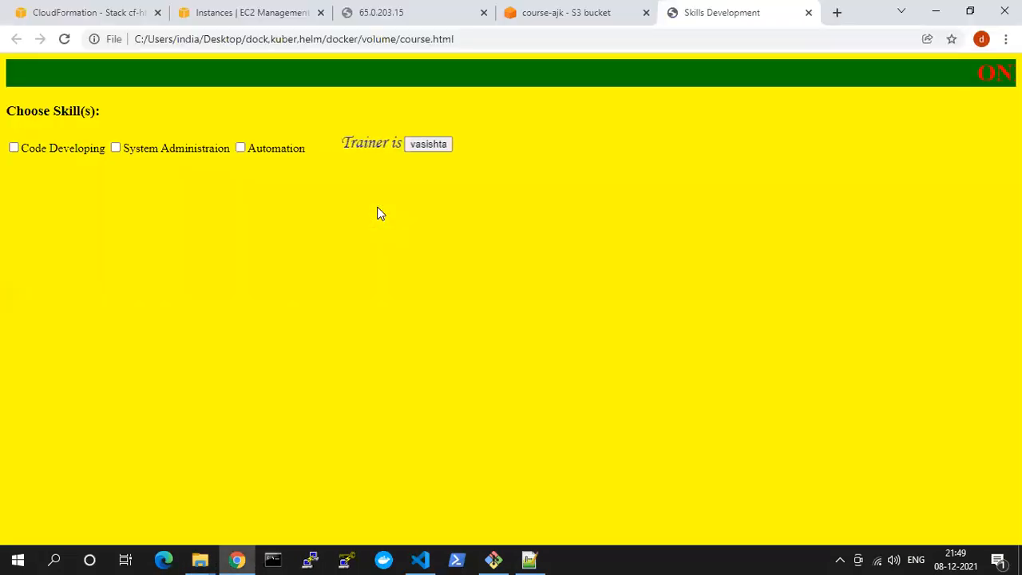
key(ctrl+w)
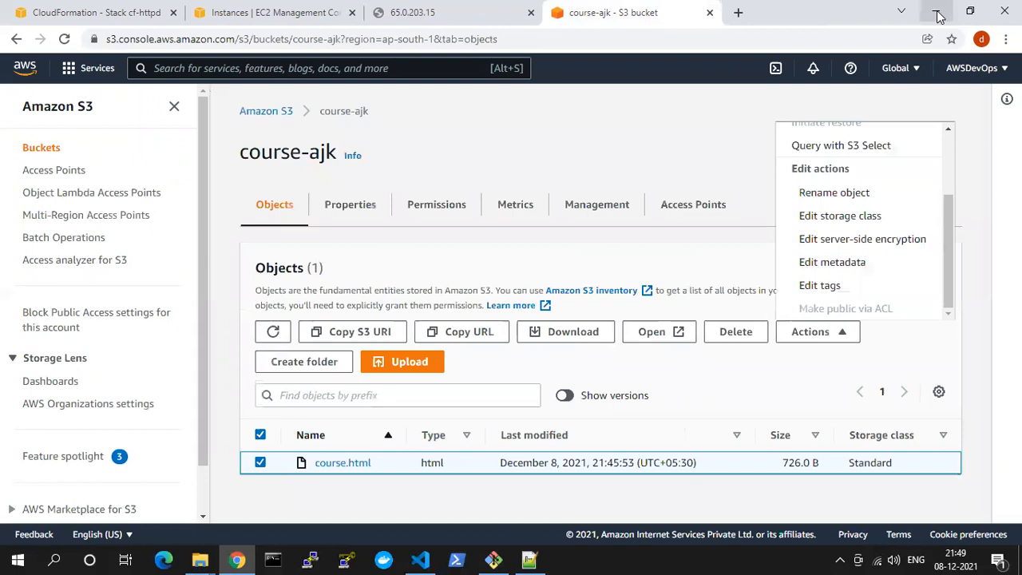
Check the course-ajk bucket's Block all public access setting in its permissions and open the bucket policy for editing
click(360, 209)
click(439, 212)
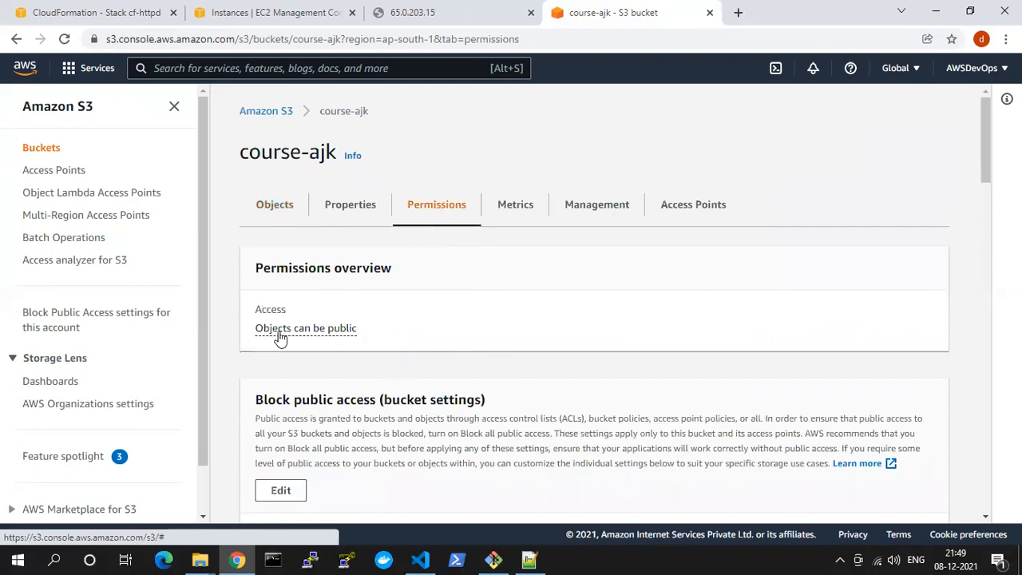
scroll(369, 325, down, 3)
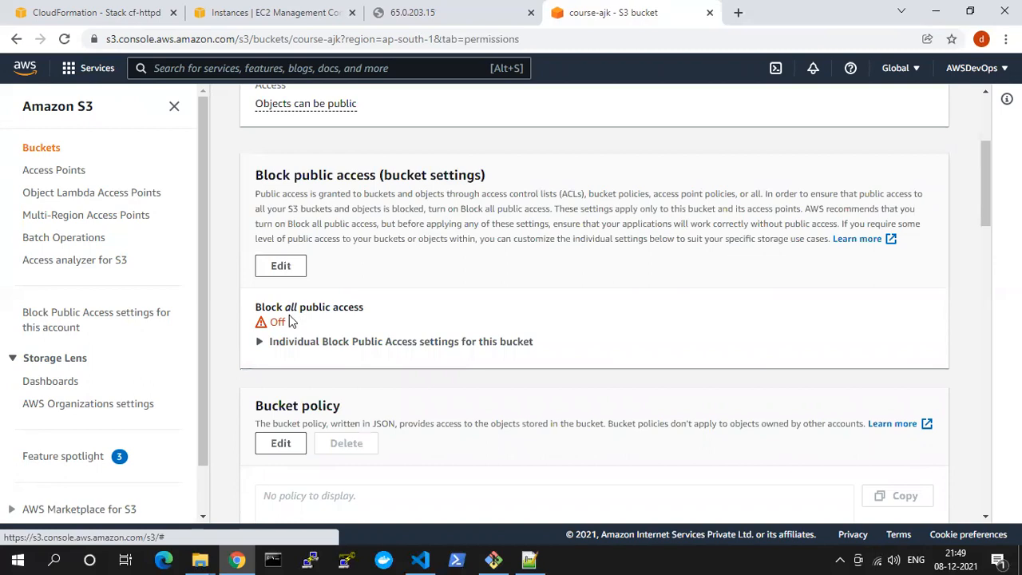
drag(285, 313, 372, 313)
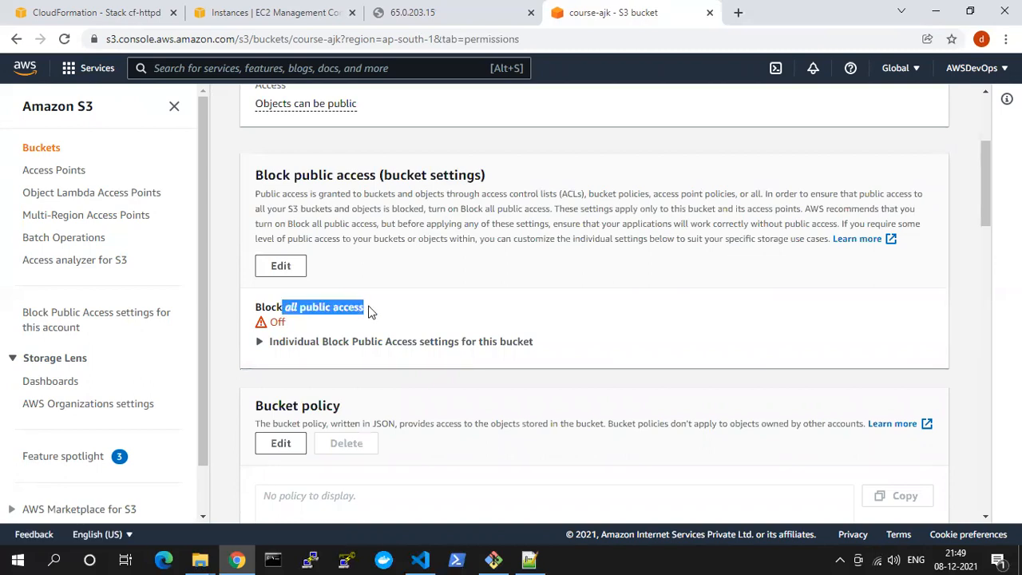
scroll(368, 311, down, 2)
click(281, 294)
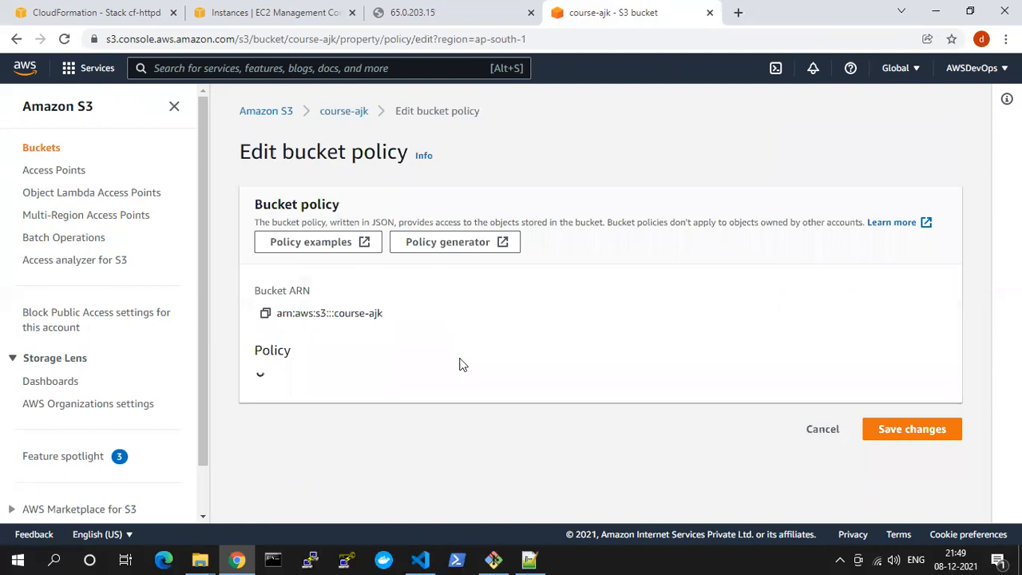
scroll(464, 387, down, 2)
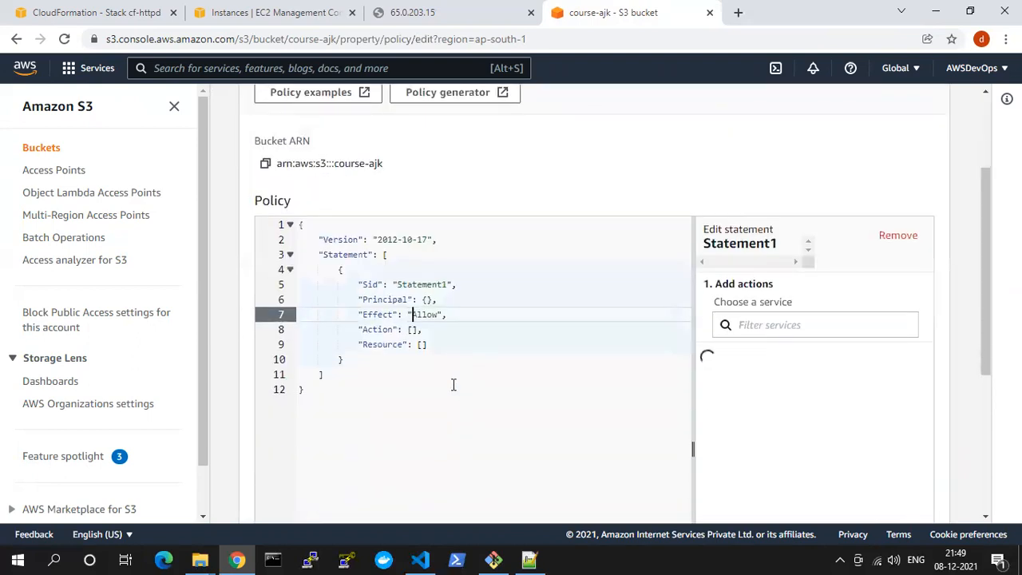
Search the web for "aws bucket policy for static website" and open the AWS documentation page Setting permissions for website access
click(738, 12)
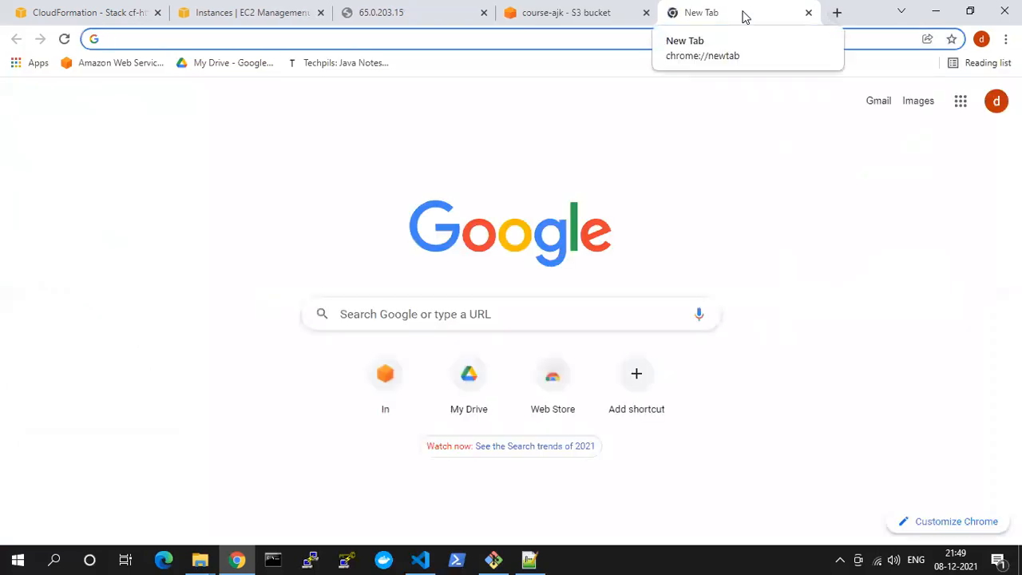
text(aws)
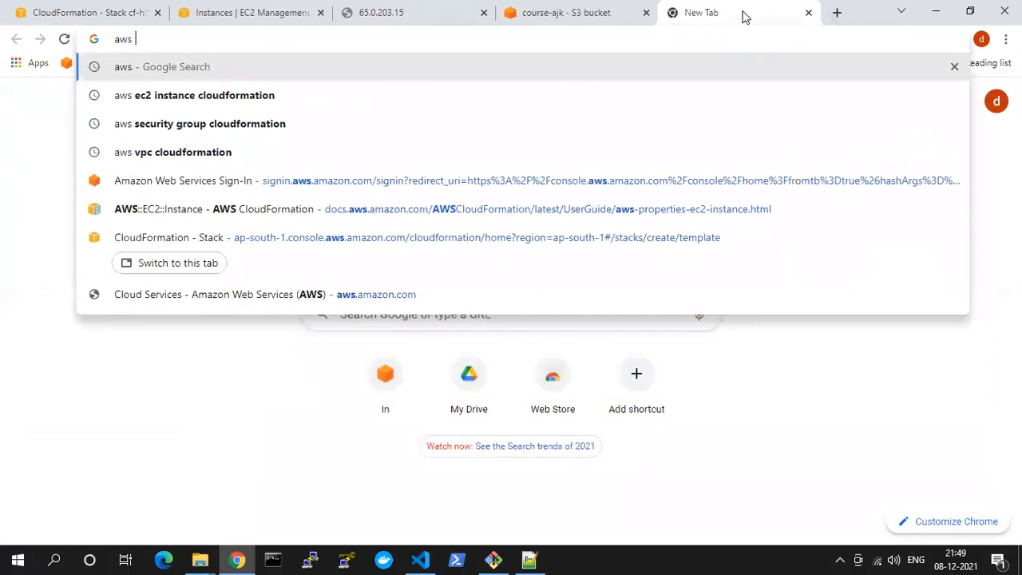
text( buc)
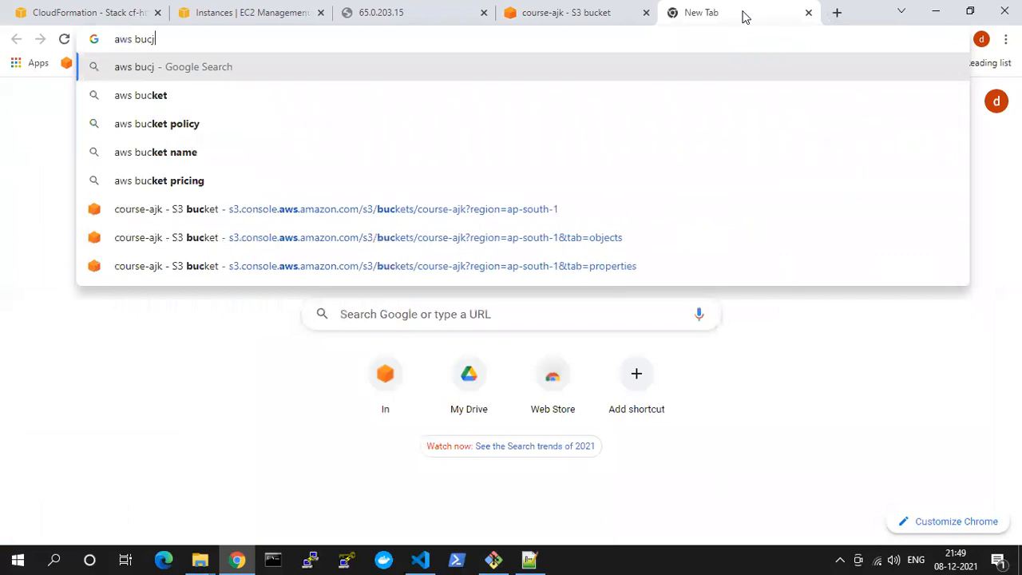
text(ket)
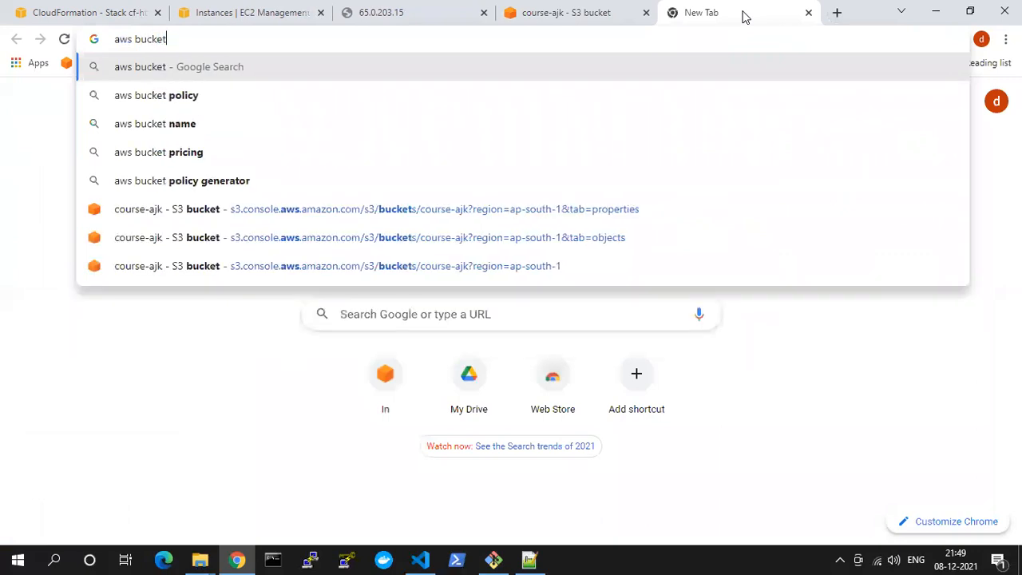
text( policy f)
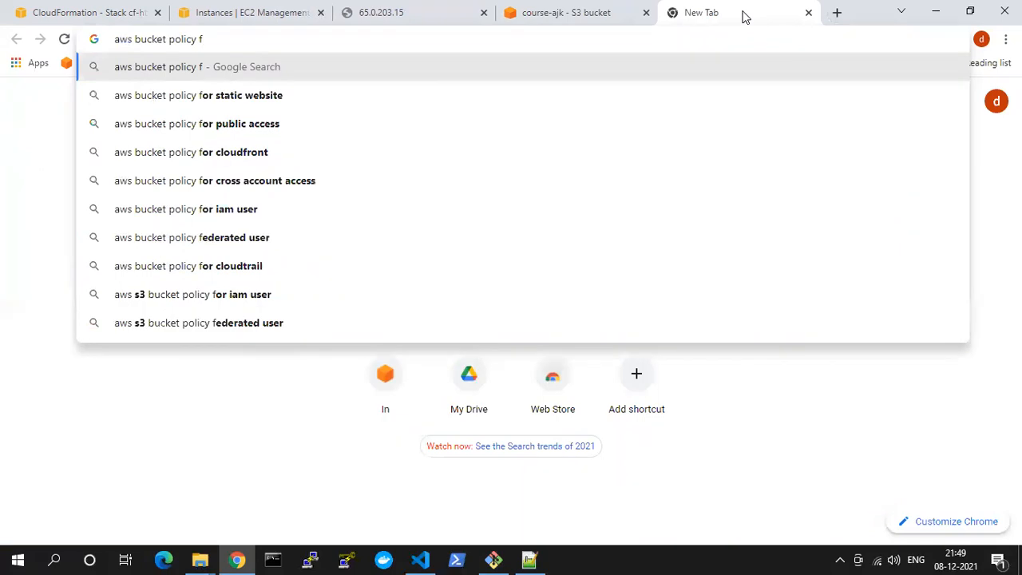
key(Down)
key(Return)
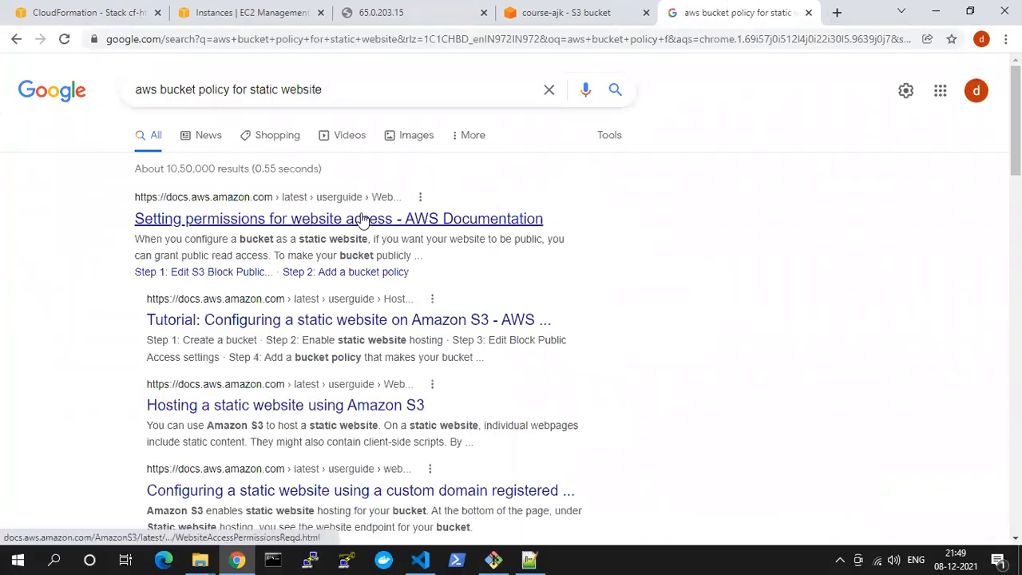
click(390, 220)
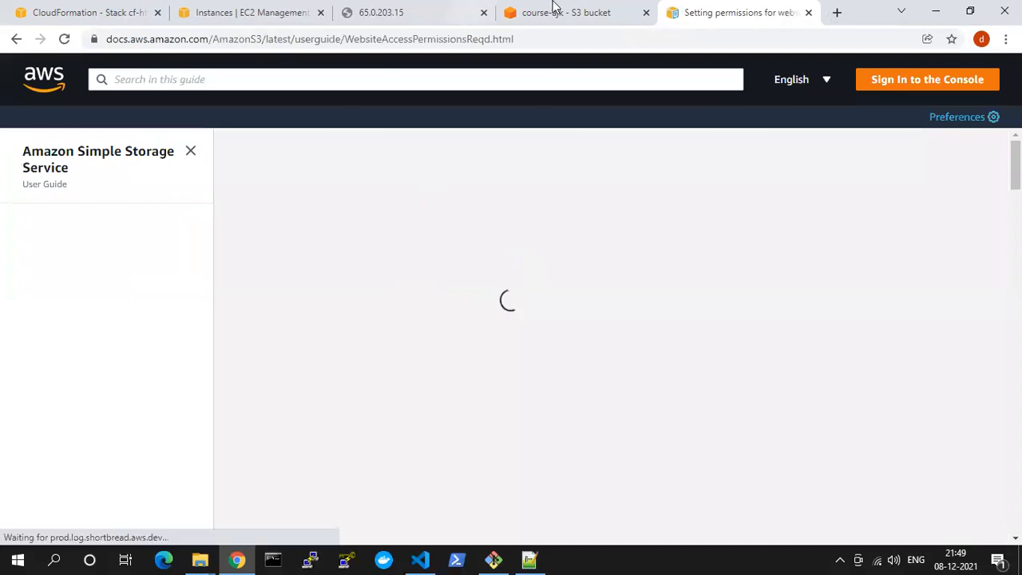
Close the 65.0.203.15 page in the browser
click(553, 7)
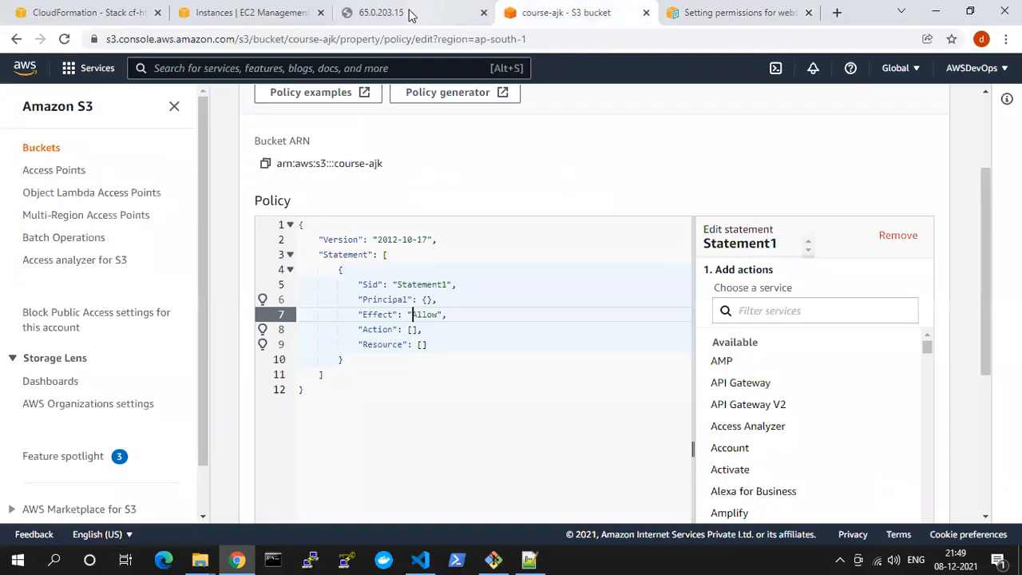
click(400, 14)
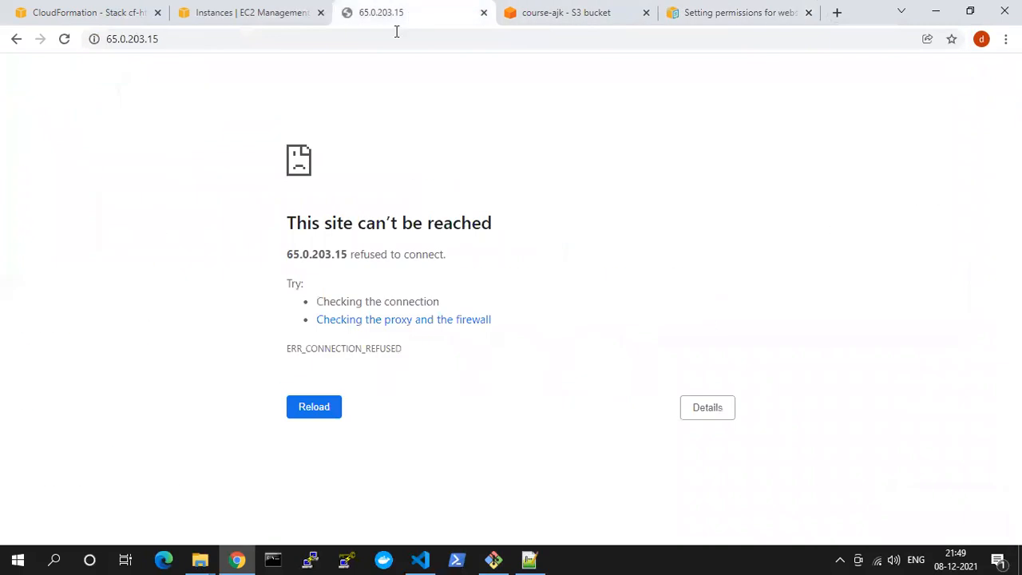
click(483, 12)
Find the PublicReadGetObject sample policy under Add a bucket policy in the AWS documentation and copy it
click(674, 8)
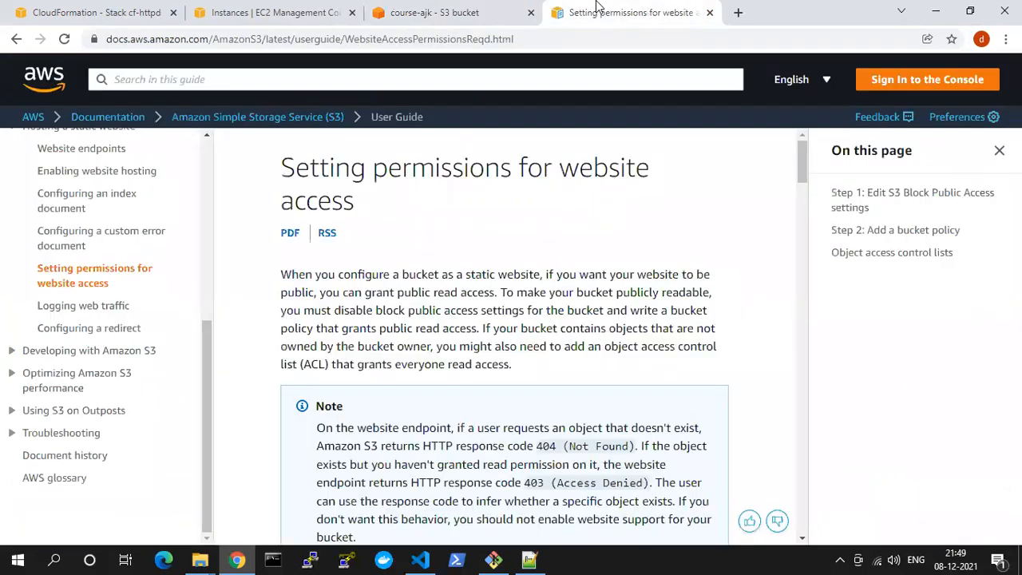
scroll(509, 376, down, 7)
scroll(509, 376, down, 13)
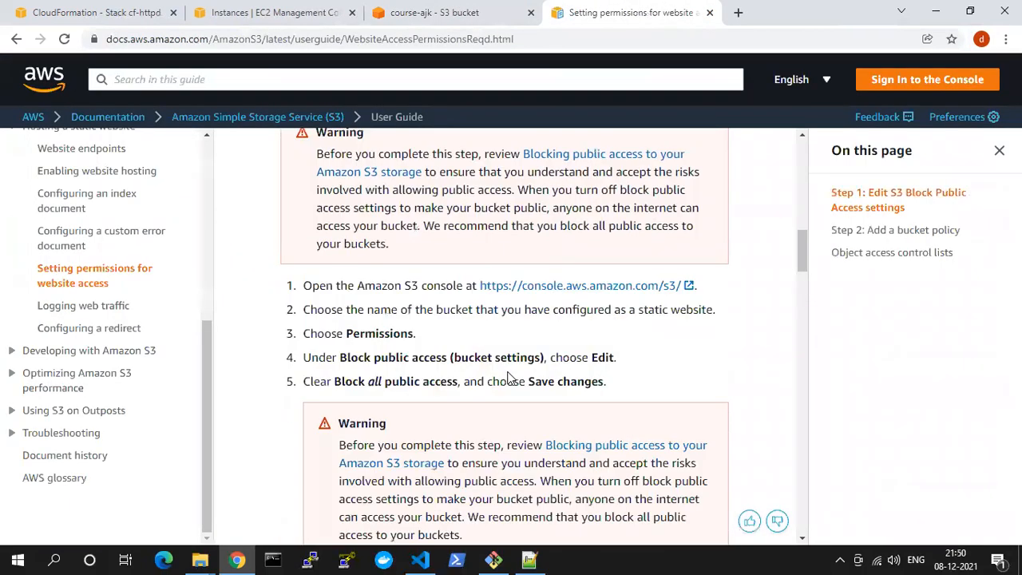
scroll(511, 375, down, 10)
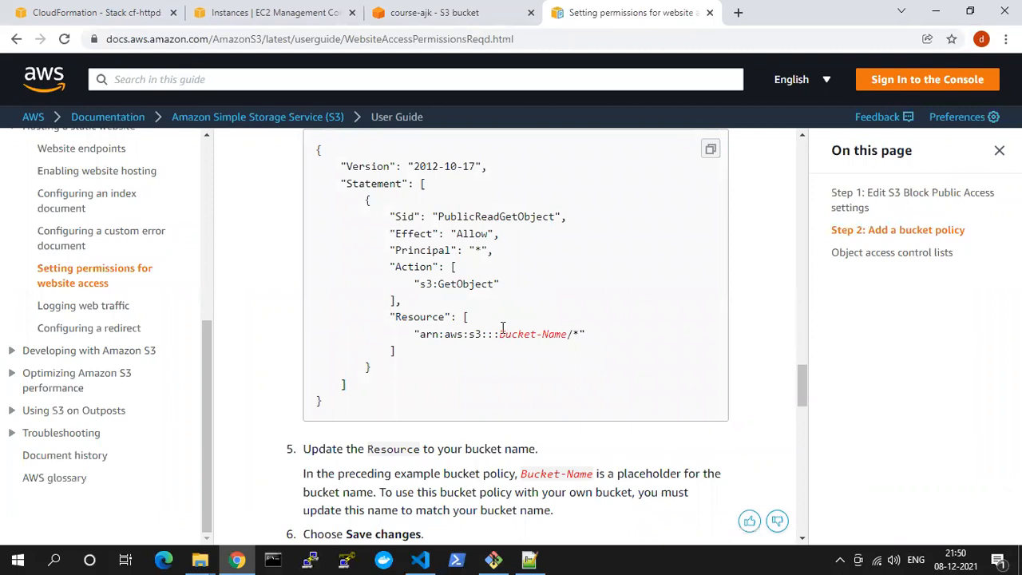
drag(499, 335, 532, 335)
drag(572, 333, 573, 334)
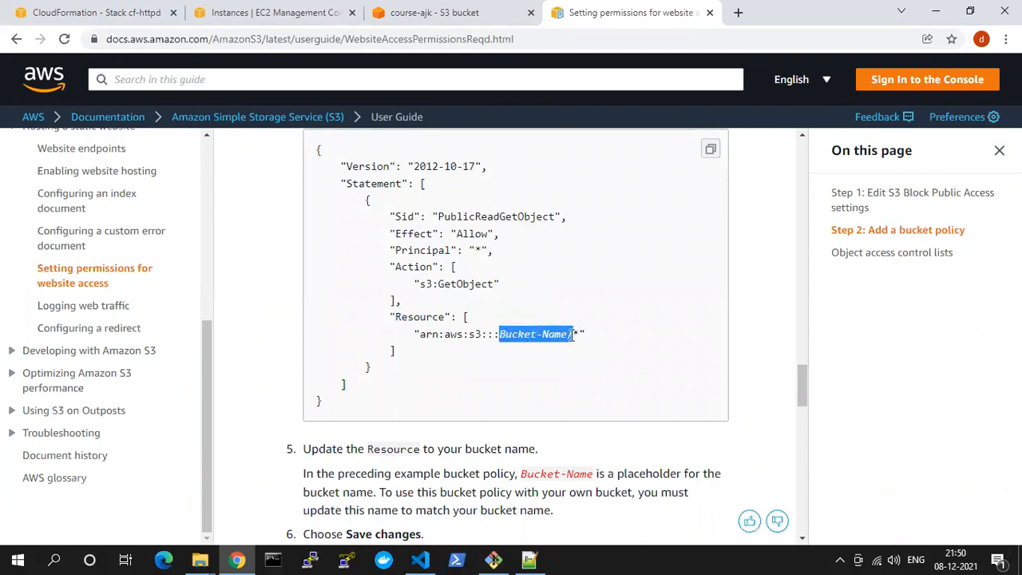
click(710, 150)
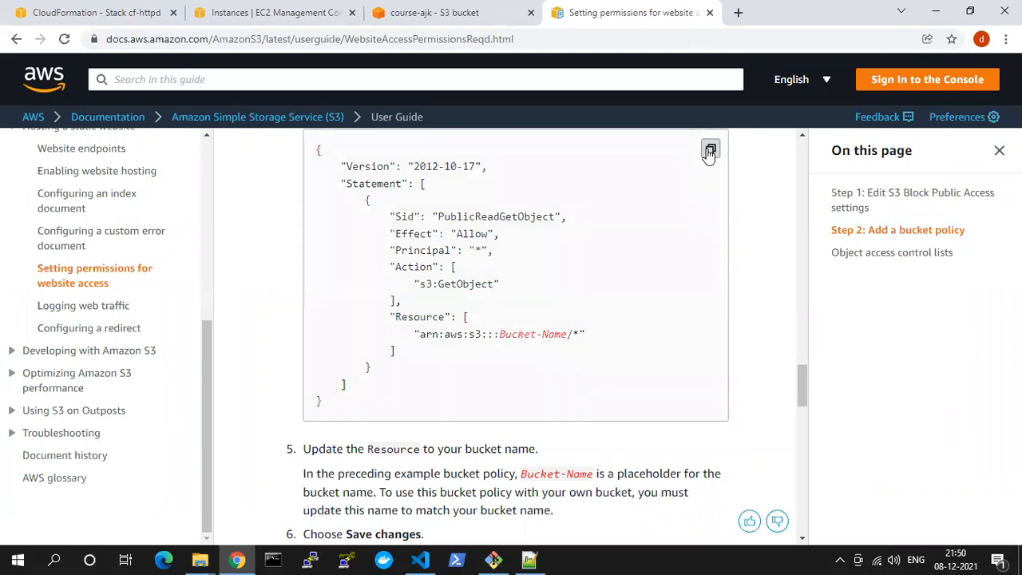
Replace the entire default policy in the course-ajk bucket policy editor with the copied sample policy
click(446, 11)
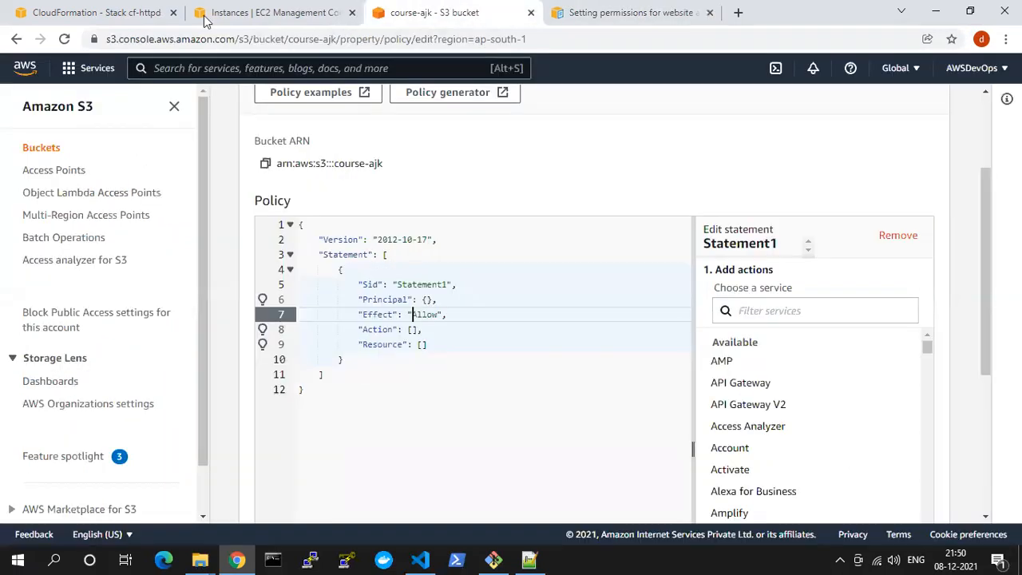
click(358, 389)
key(ctrl+a)
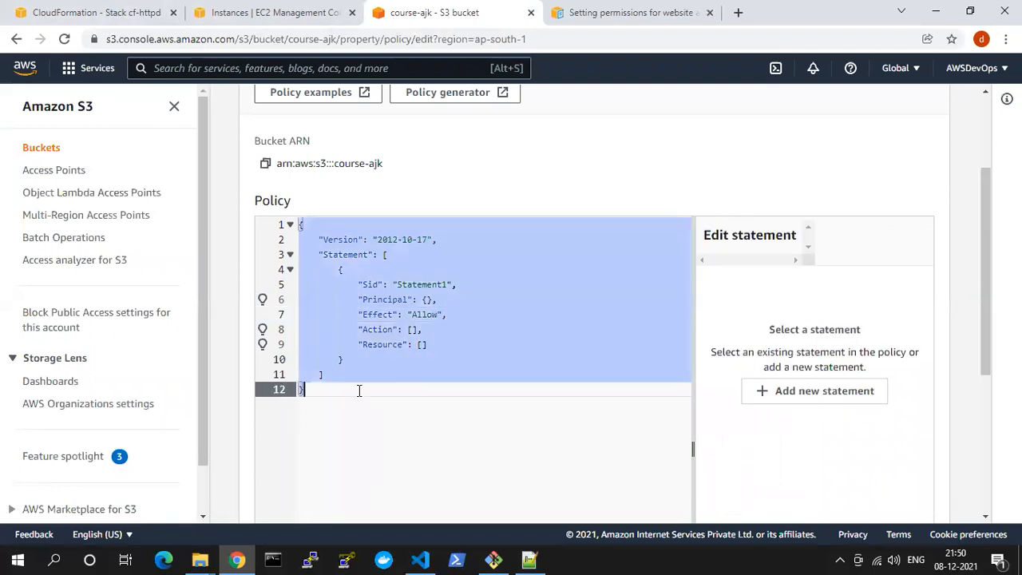
key(ctrl+v)
Replace the Bucket-Name placeholder in the policy's resource ARN with course-ajk, save the policy, and check the bucket's access status
drag(447, 391, 502, 389)
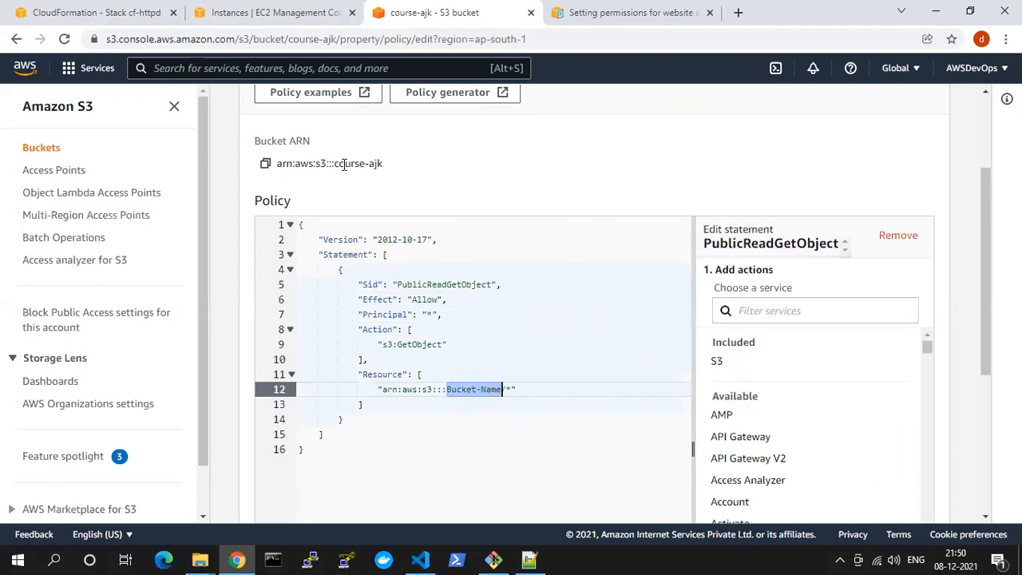
text(course-aj)
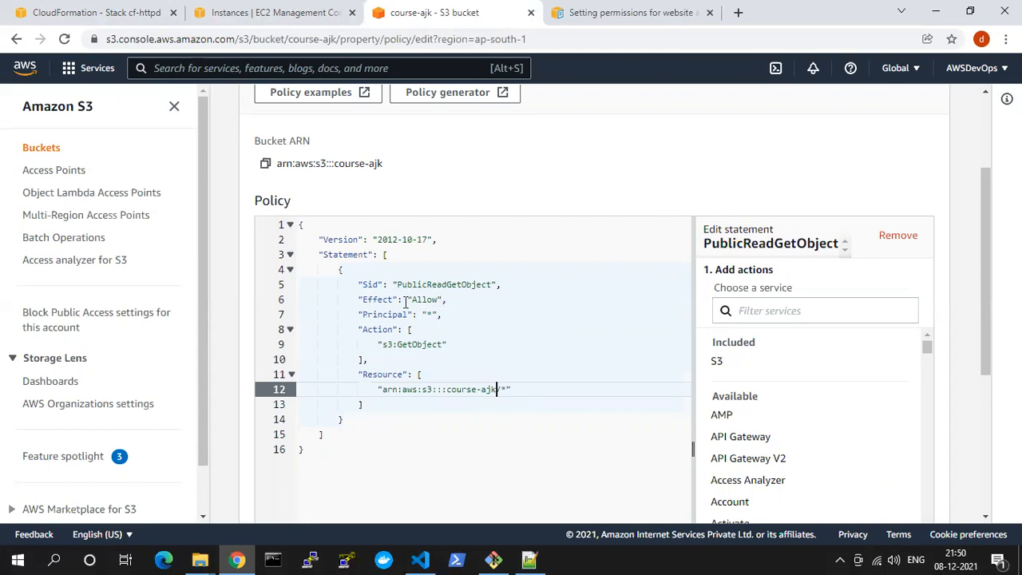
scroll(490, 195, down, 4)
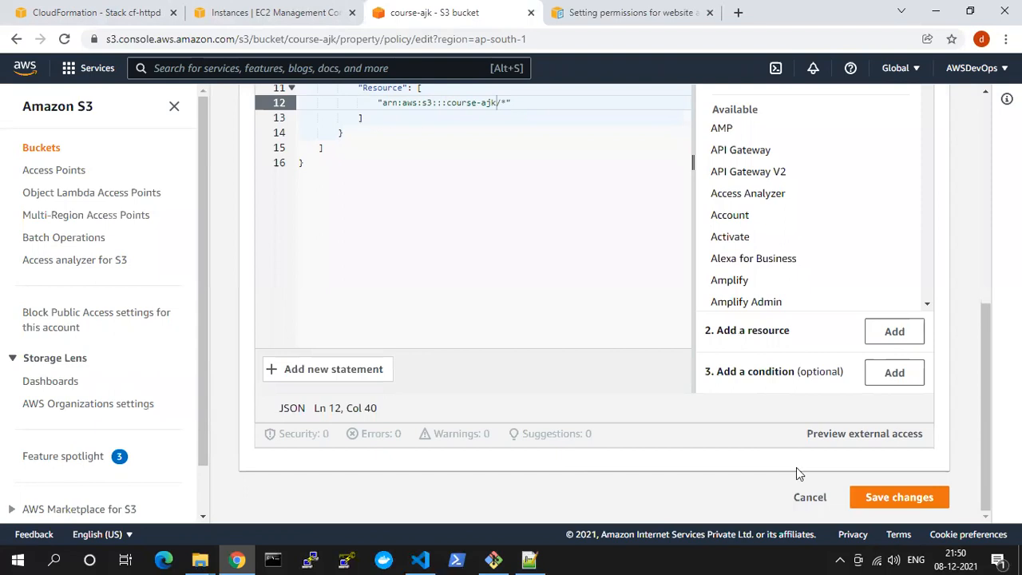
click(899, 497)
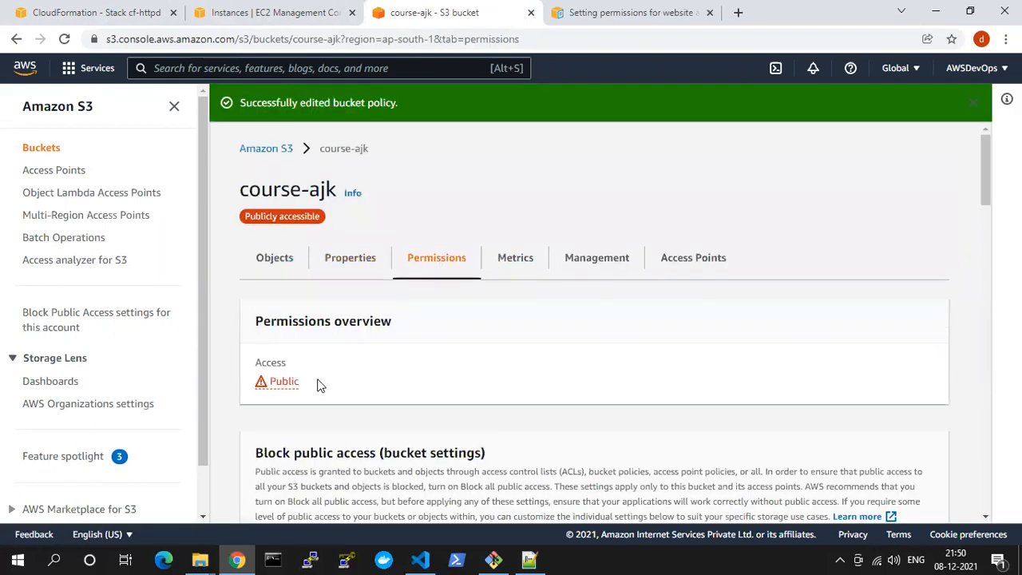
drag(255, 350, 303, 404)
click(305, 385)
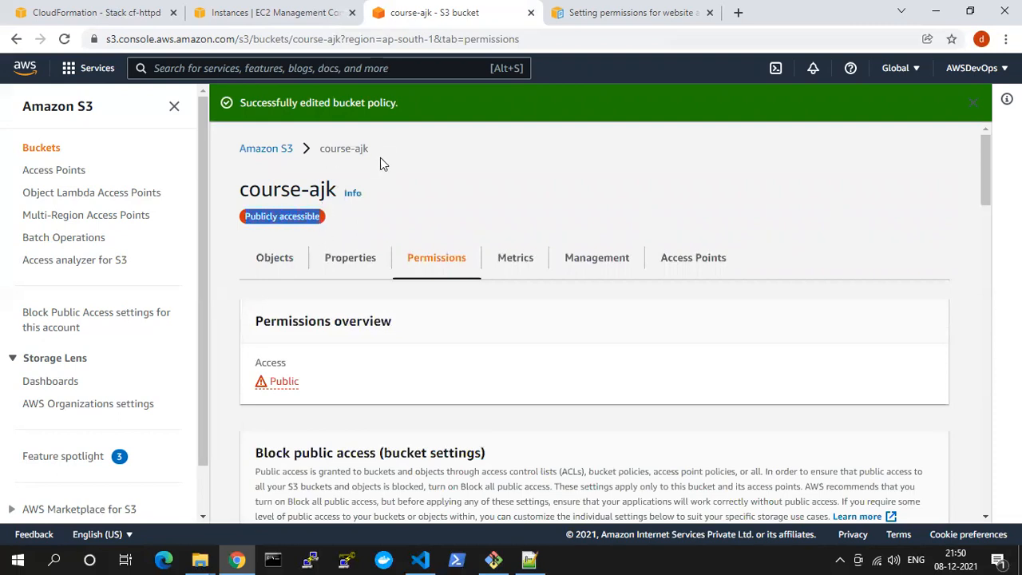
Open the bucket website endpoint from the static website hosting section of the bucket's properties to test the hosted page
click(337, 262)
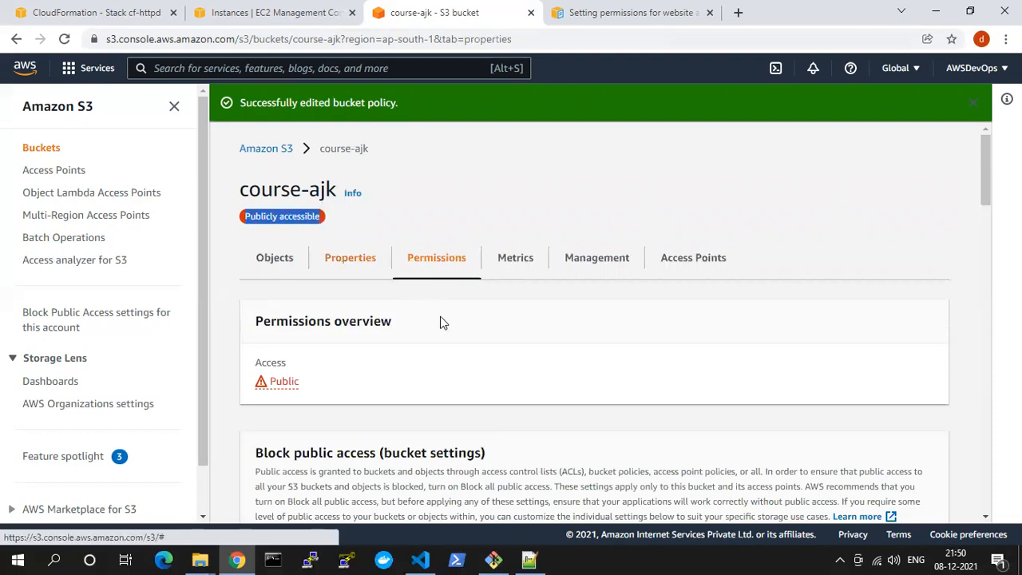
scroll(413, 296, down, 5)
scroll(413, 300, down, 20)
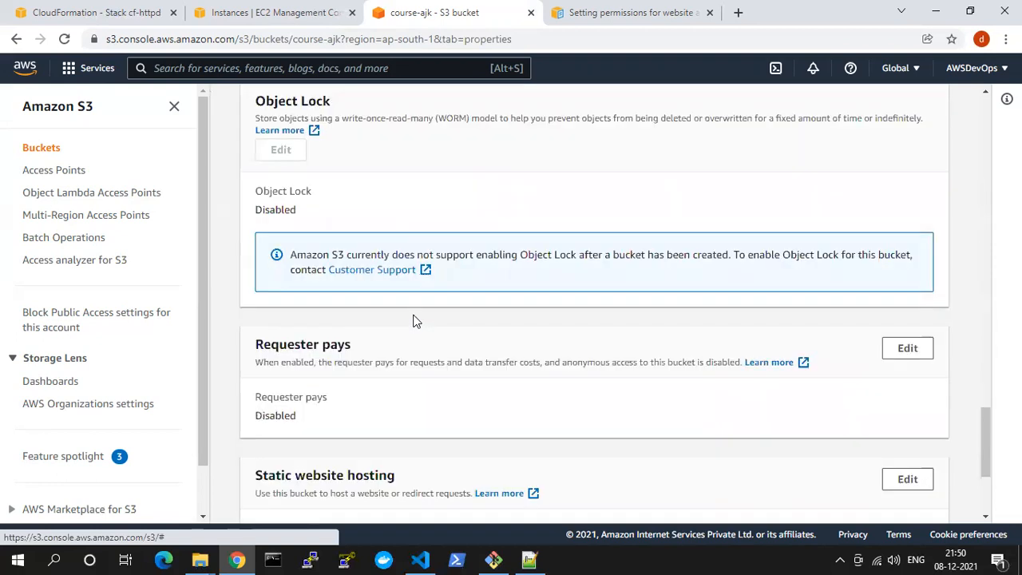
click(420, 452)
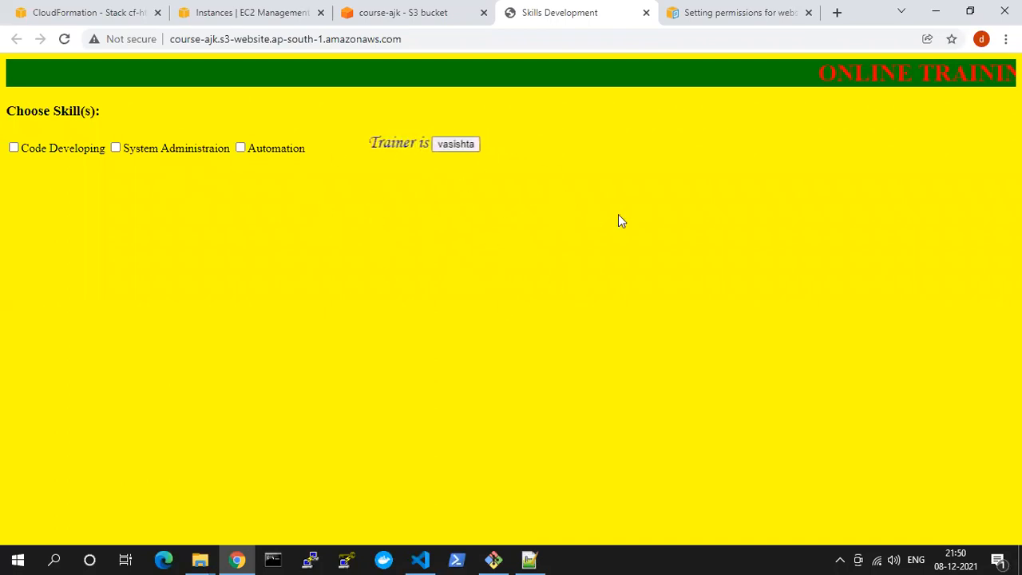
Return to the S3 bucket list, start creating a new bucket, and name it course-bjk
click(404, 9)
scroll(459, 333, up, 15)
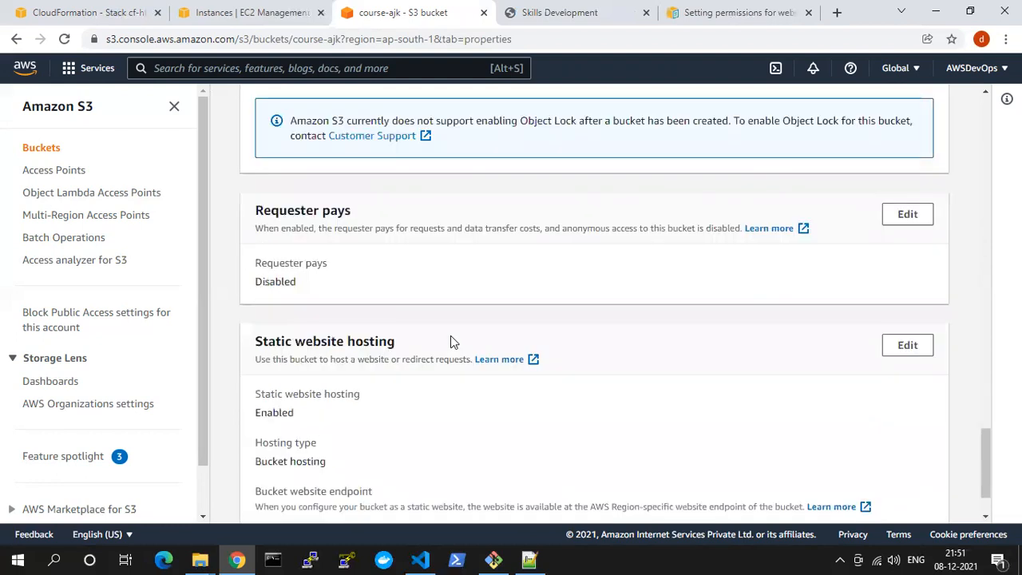
scroll(391, 252, up, 15)
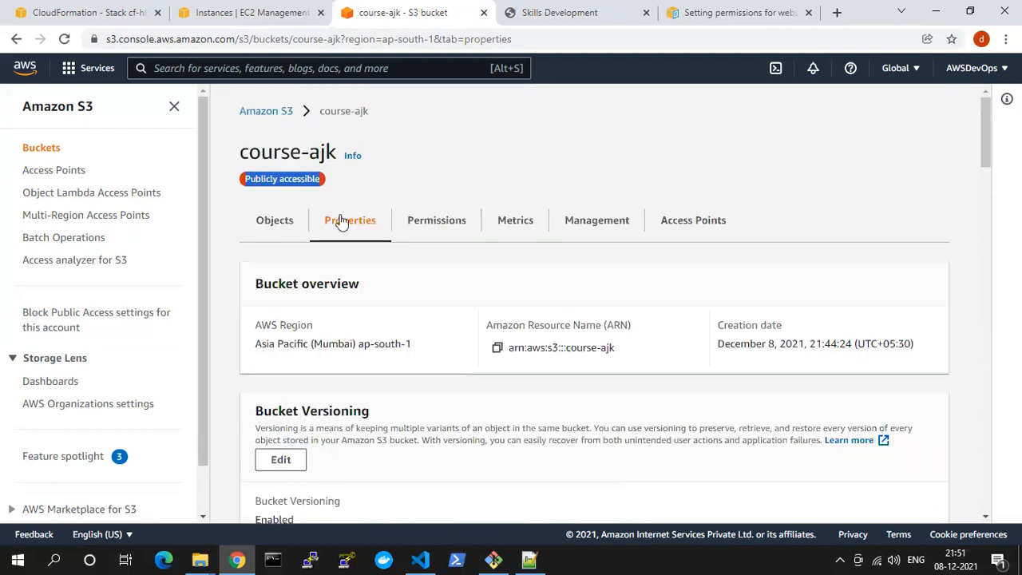
click(264, 109)
click(263, 417)
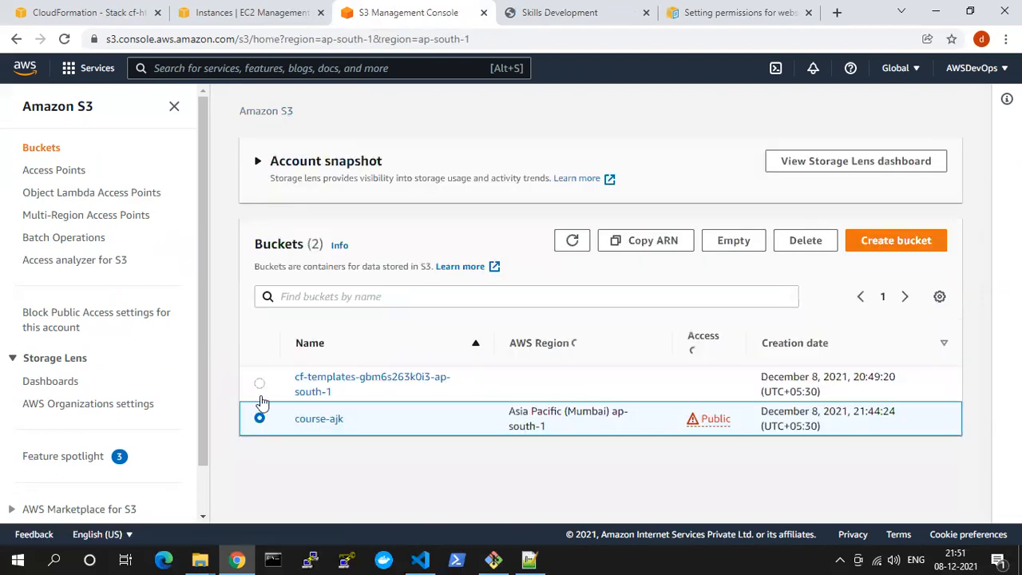
click(901, 242)
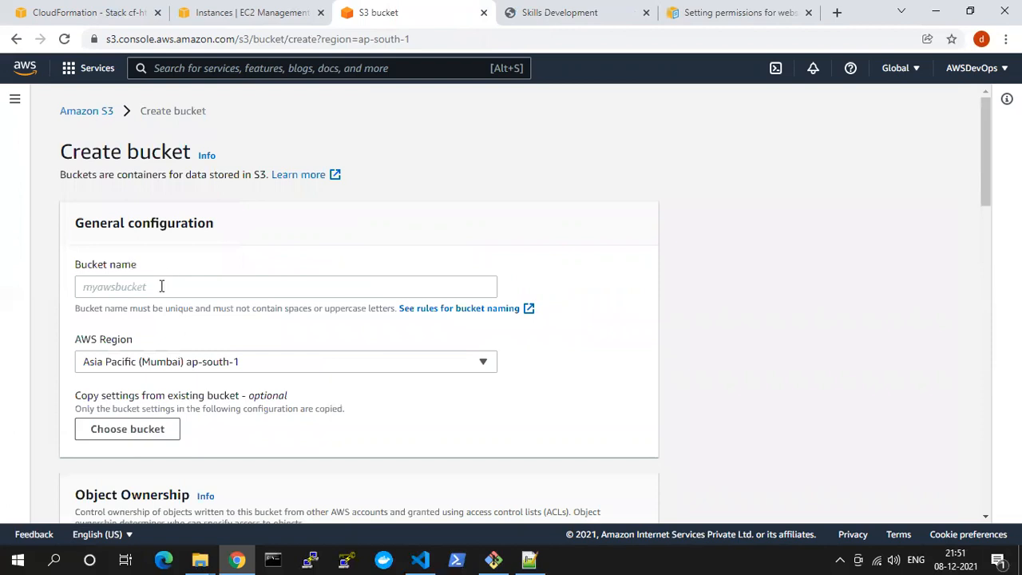
click(161, 286)
text(cour)
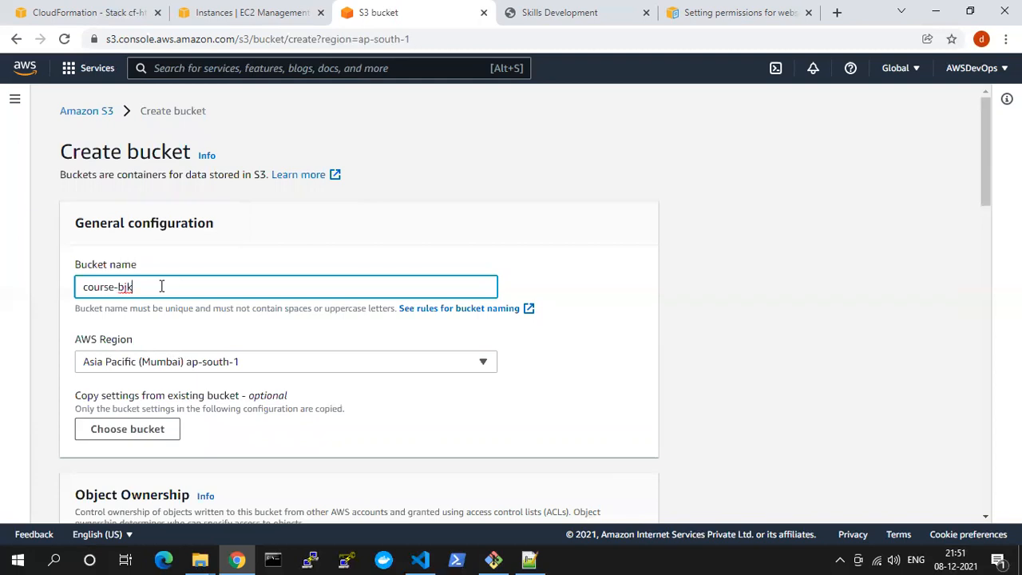
text(se-bjk)
Enable versioning for course-bjk, leave Block all public access on, and create the bucket
scroll(161, 287, down, 2)
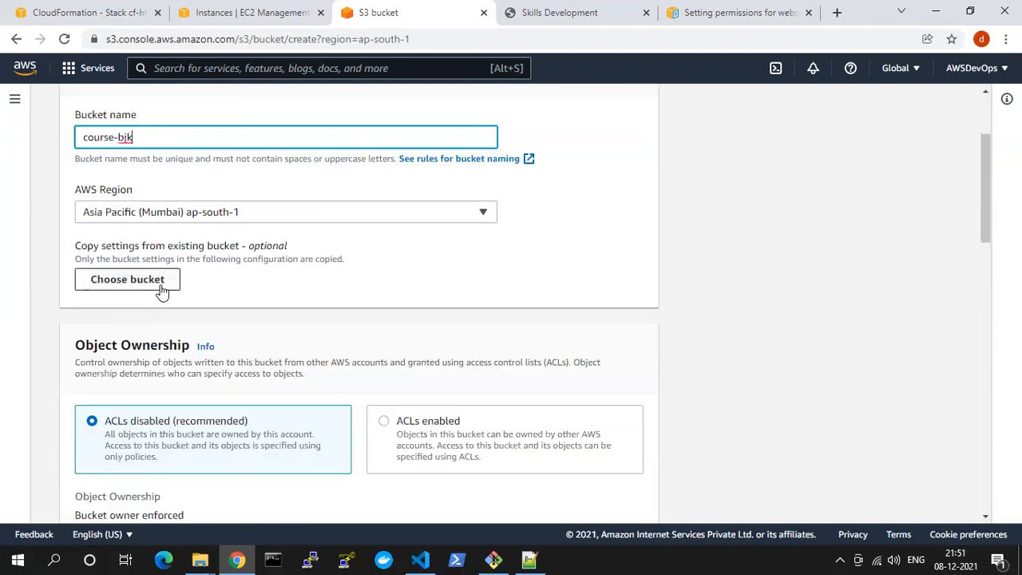
scroll(188, 303, down, 1)
scroll(188, 310, down, 1)
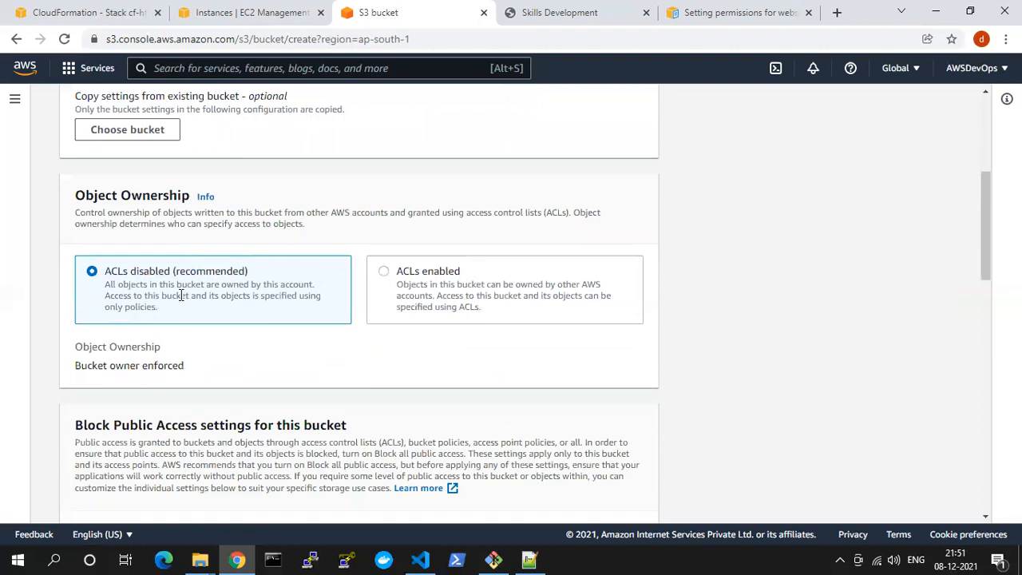
scroll(182, 296, down, 4)
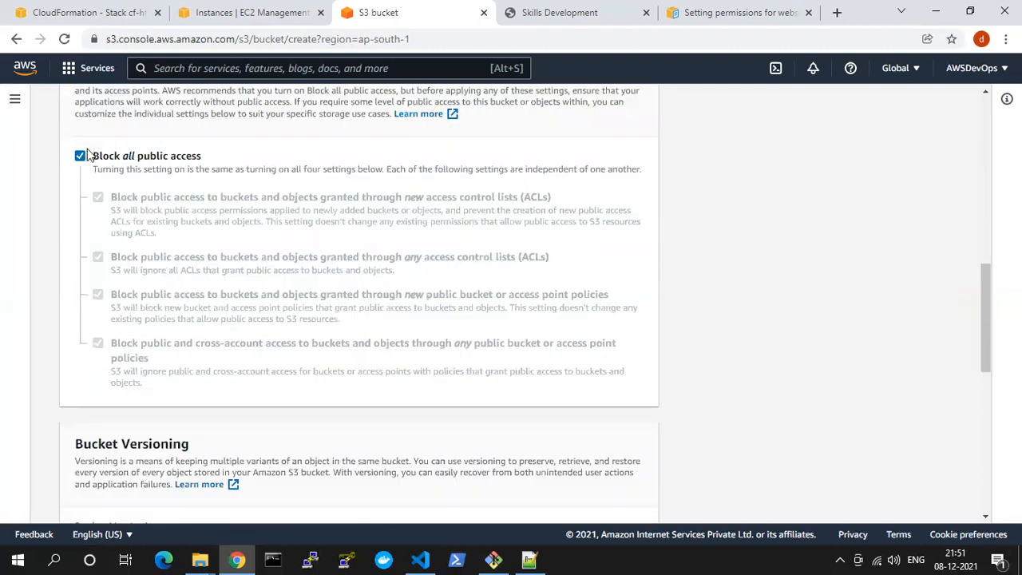
scroll(251, 461, down, 3)
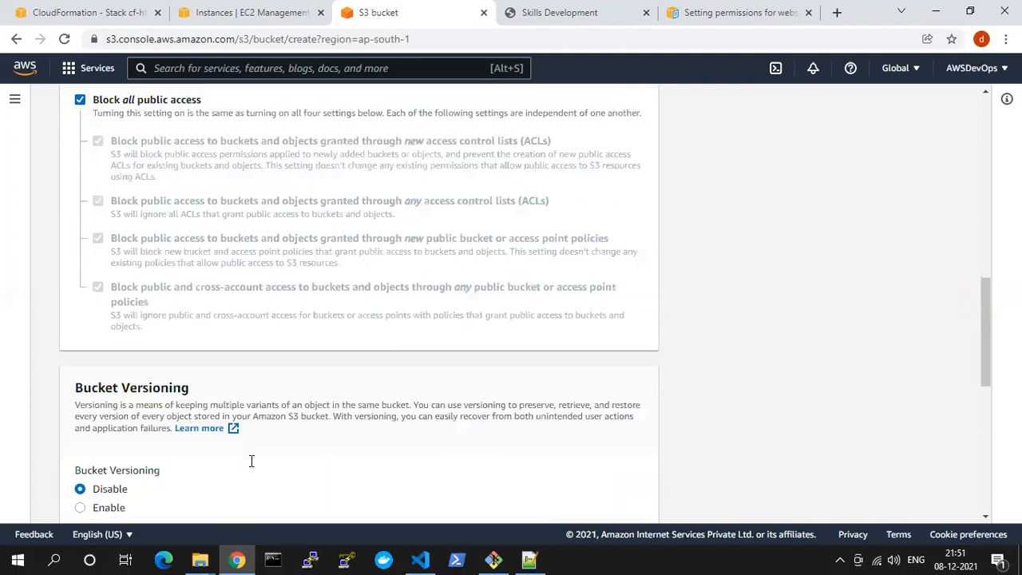
click(81, 339)
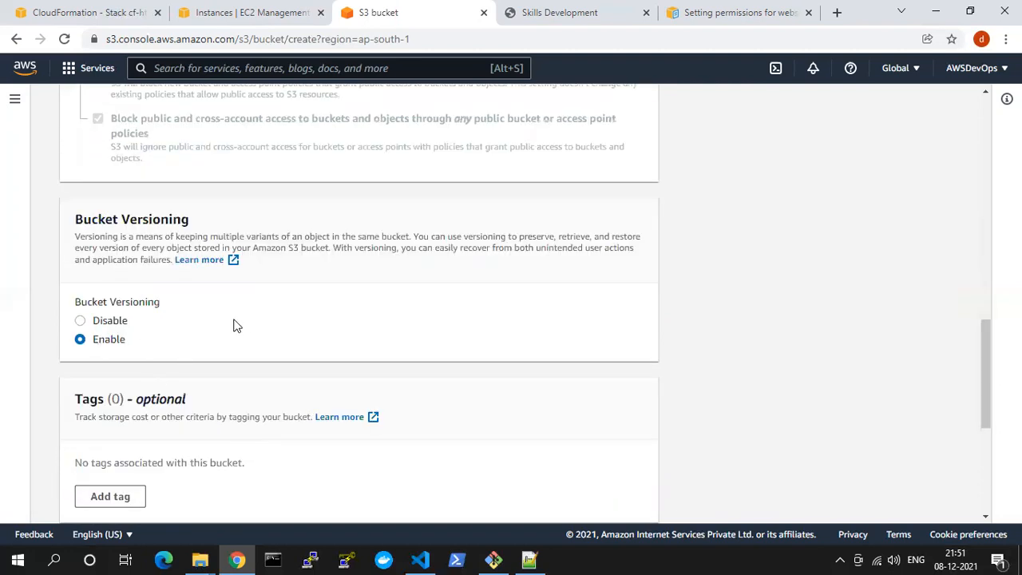
scroll(240, 326, down, 3)
scroll(198, 411, down, 1)
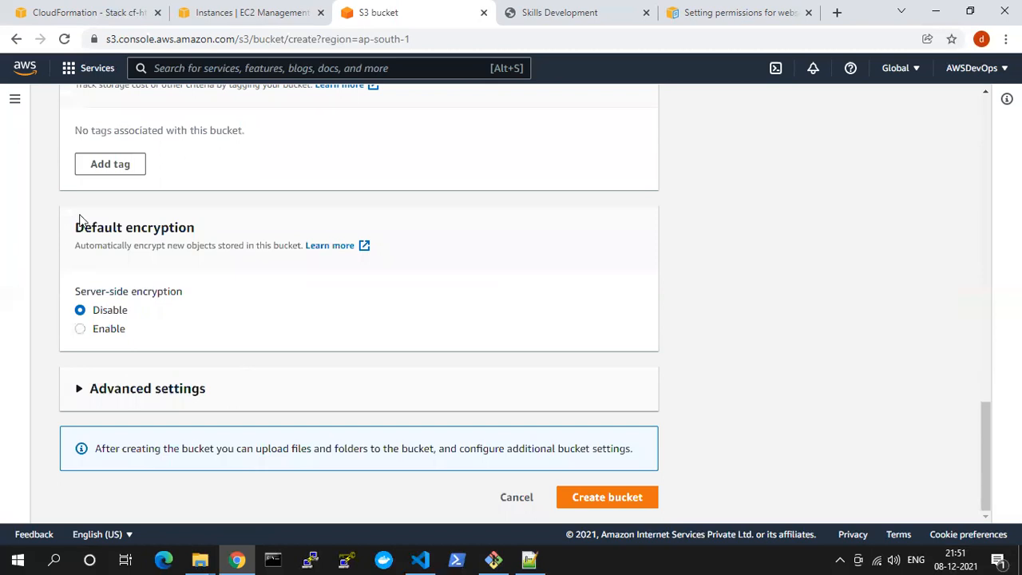
click(627, 500)
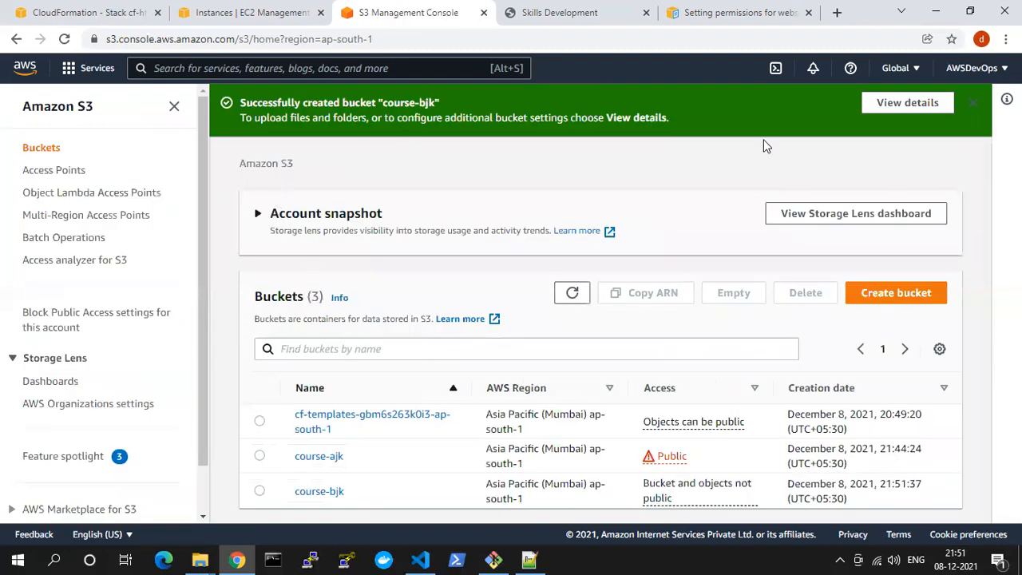
Dismiss the creation notice and compare the access status of course-ajk and course-bjk in the bucket list
click(972, 103)
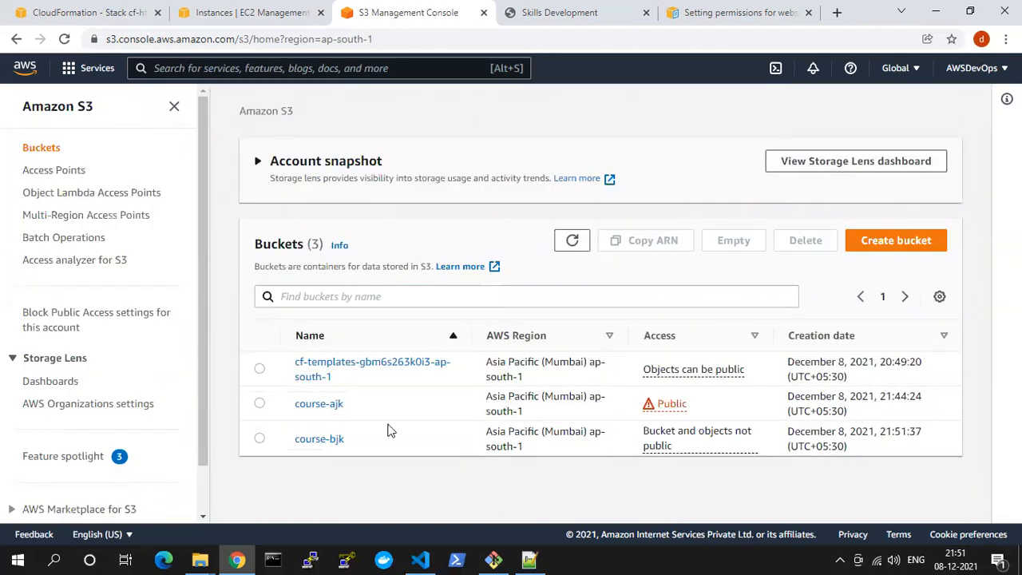
drag(290, 407, 348, 407)
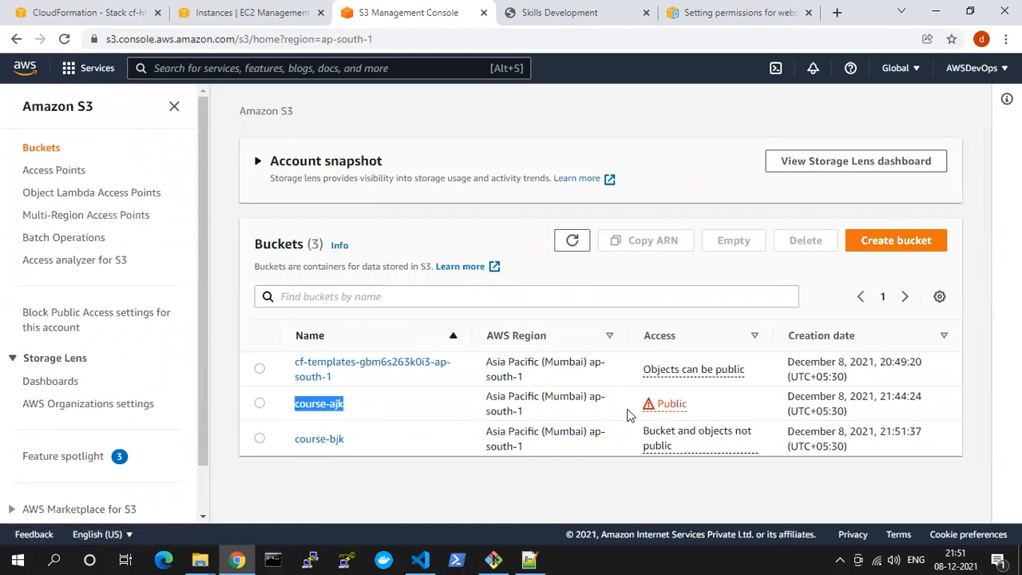
drag(704, 400, 647, 407)
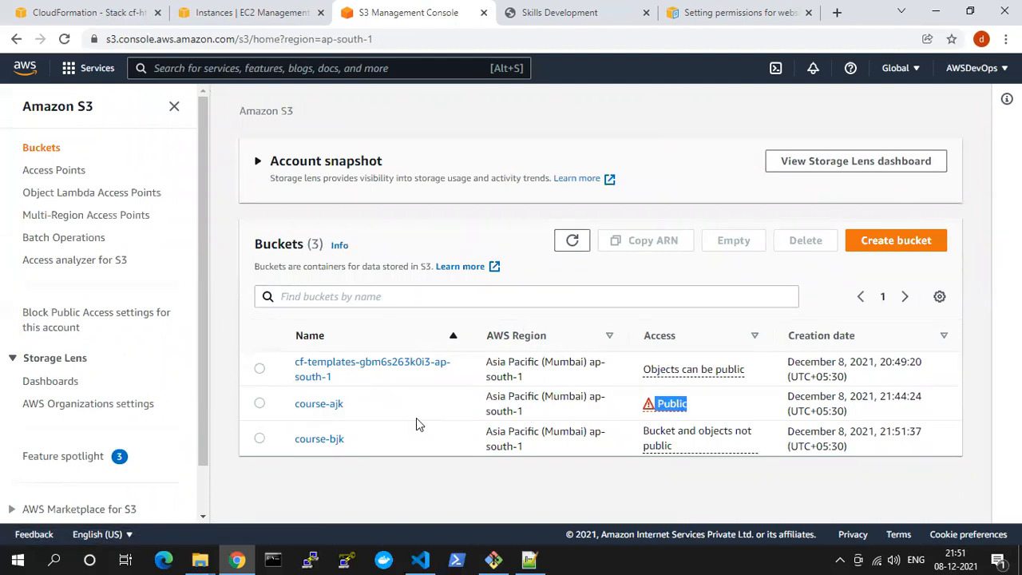
drag(346, 441, 273, 447)
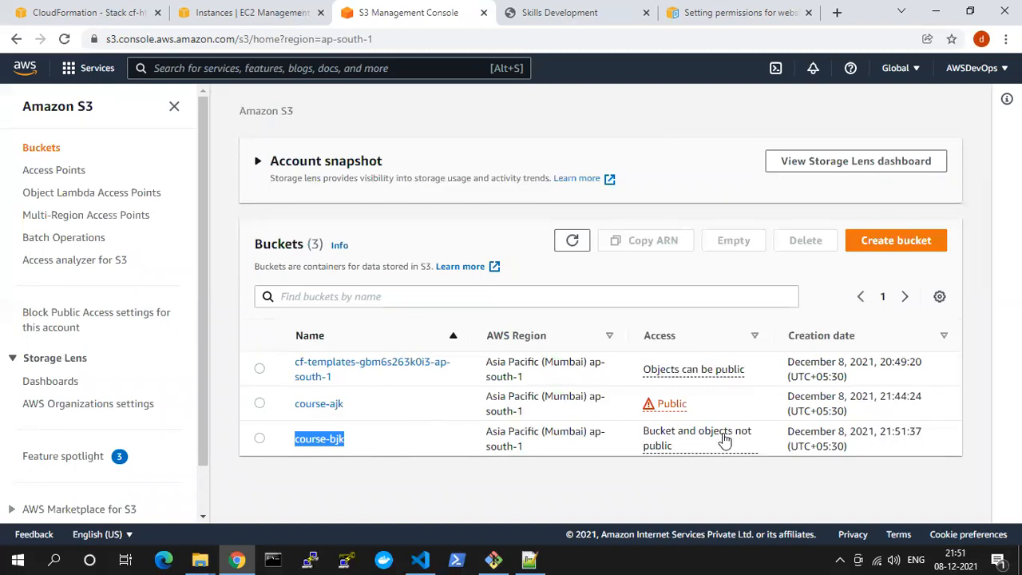
click(653, 443)
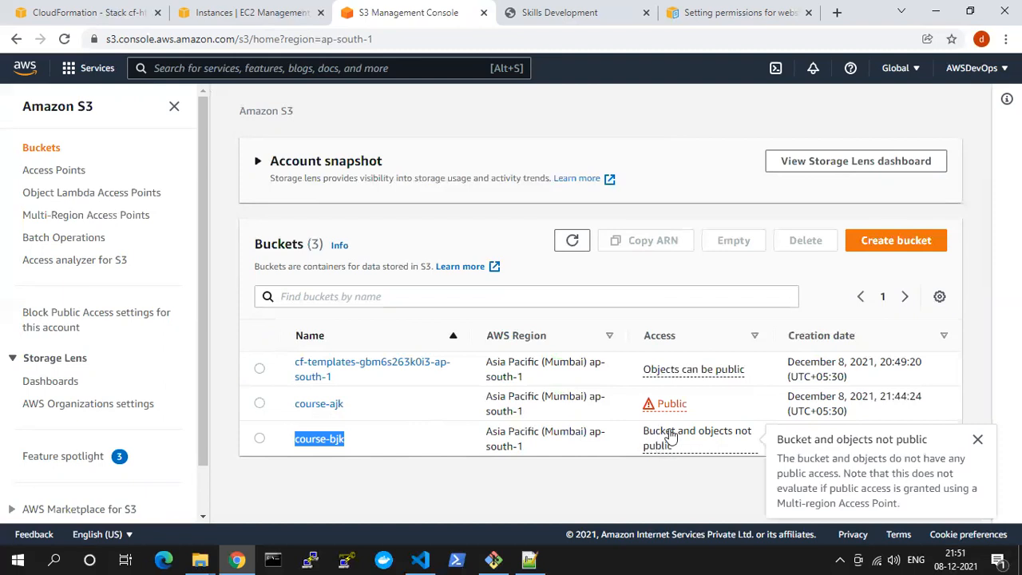
Open the course-bjk bucket and add welcome.html from the local volume folder to its upload list
click(332, 440)
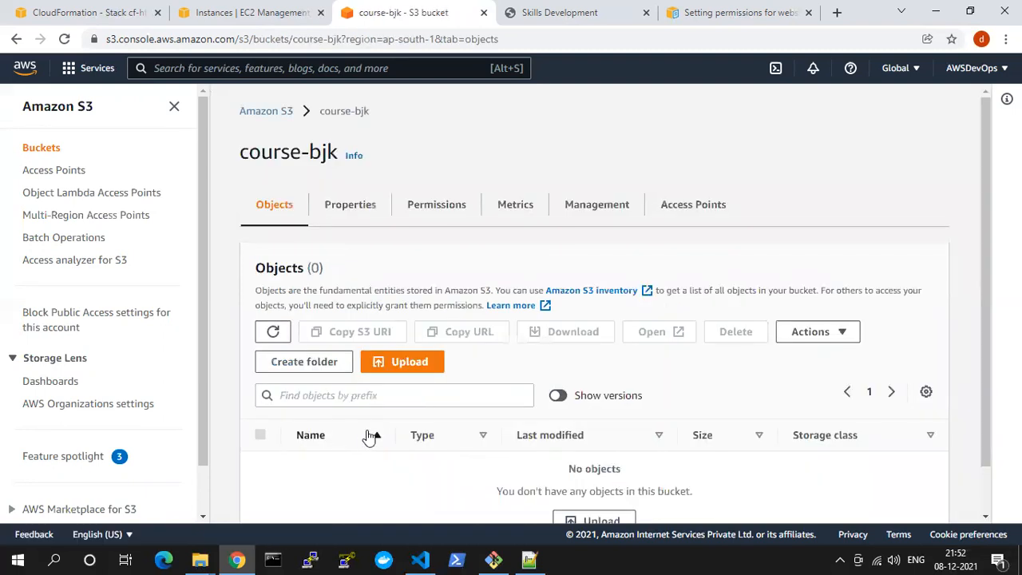
click(237, 559)
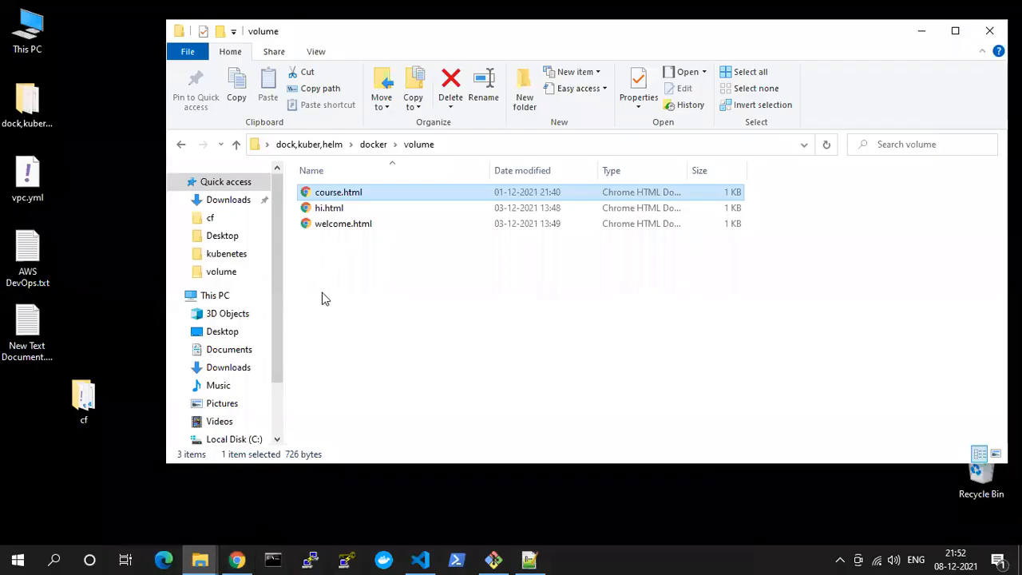
click(336, 227)
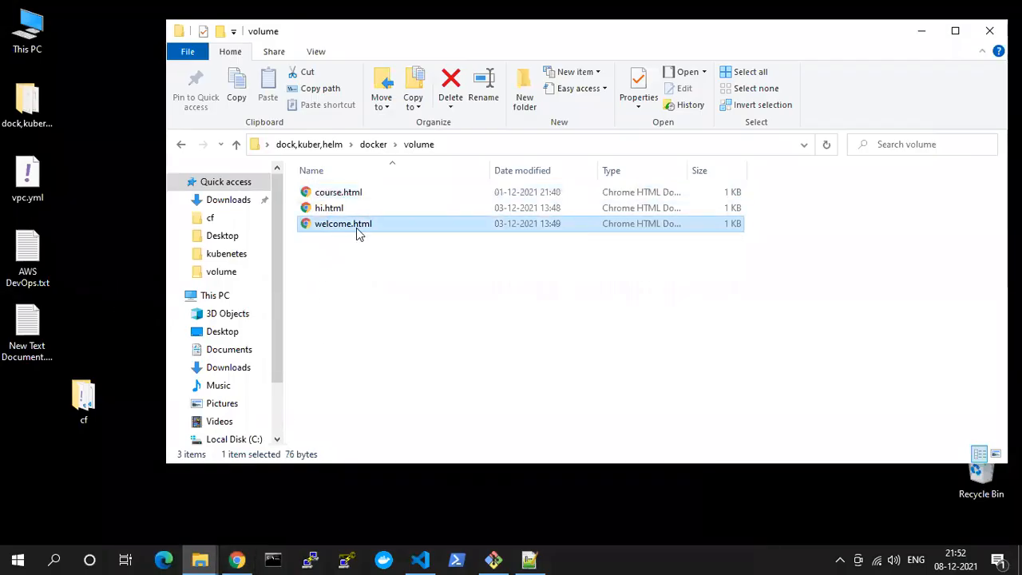
drag(324, 229, 424, 441)
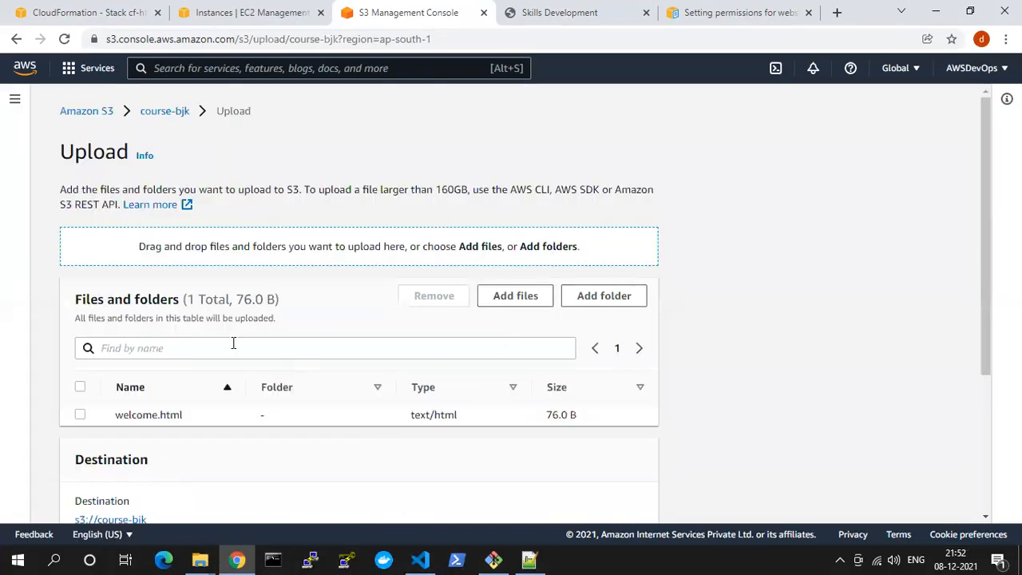
Check the upload's permissions section, upload welcome.html to course-bjk, and close the upload status page
scroll(236, 367, down, 3)
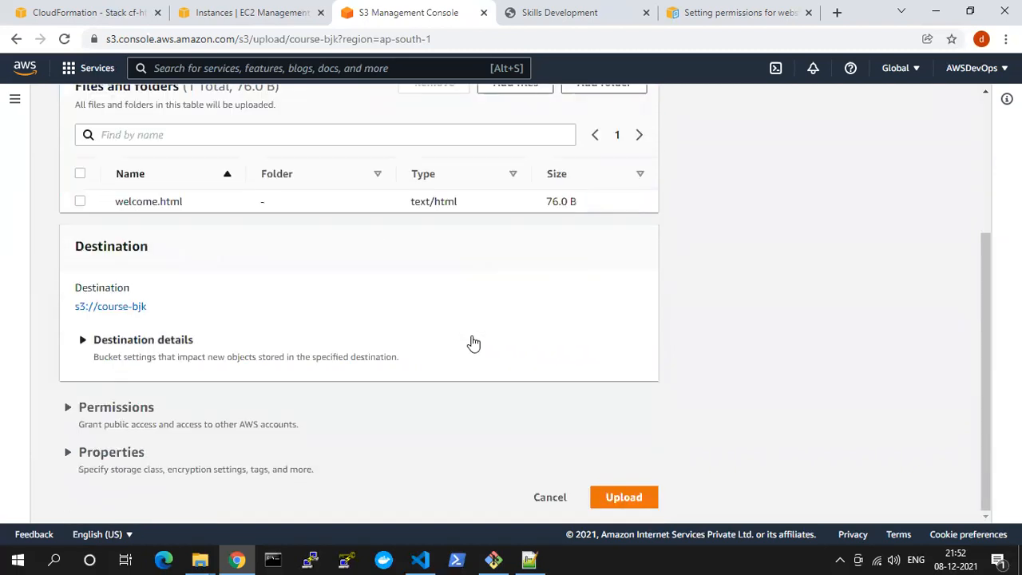
click(112, 409)
scroll(331, 420, down, 2)
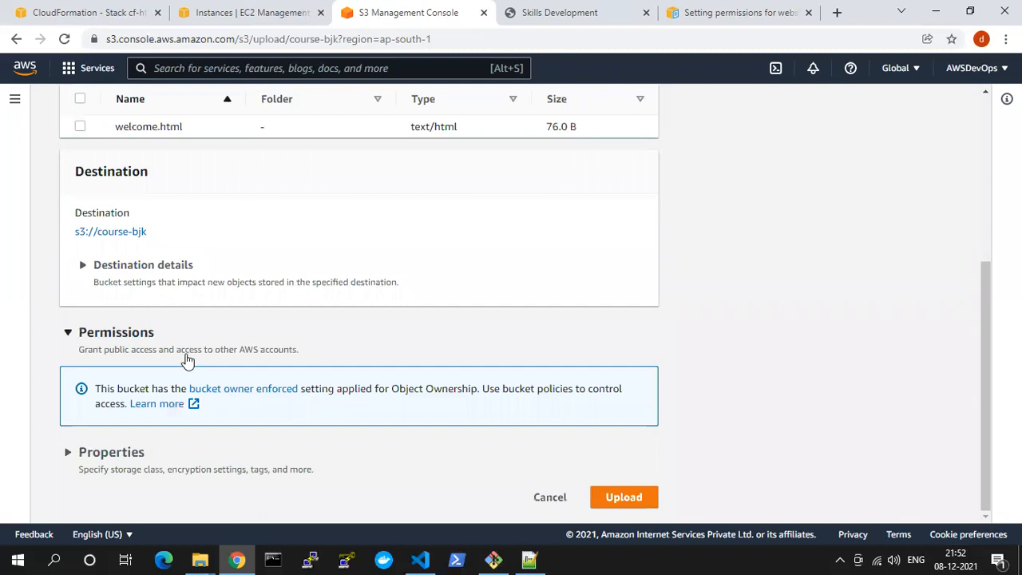
click(624, 496)
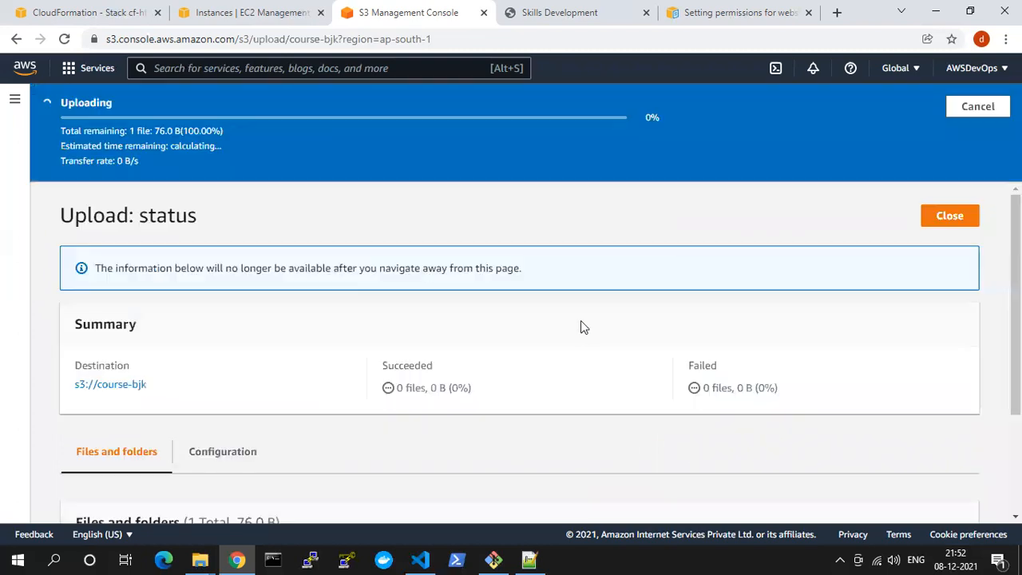
scroll(363, 410, down, 2)
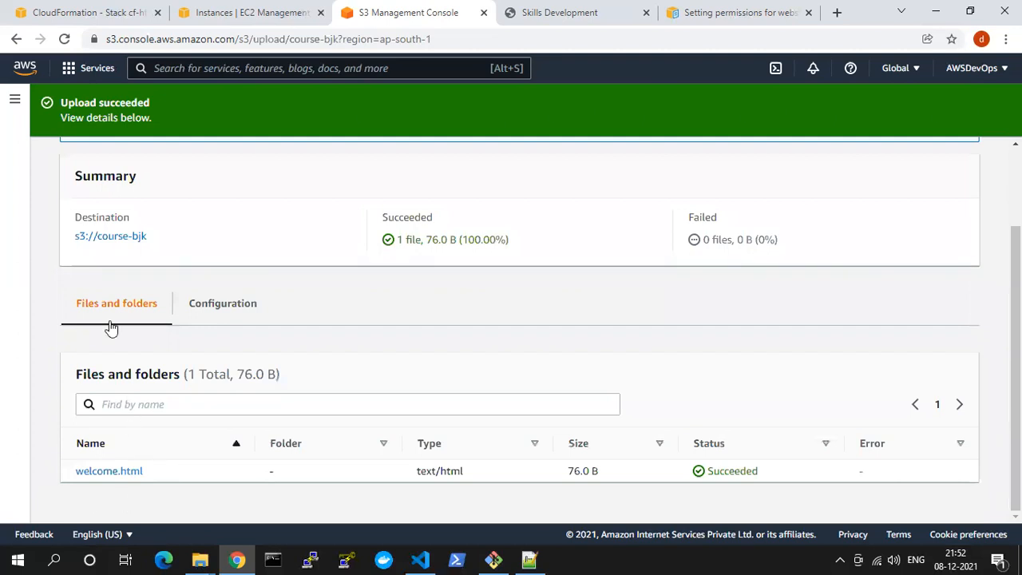
scroll(547, 235, up, 2)
click(935, 171)
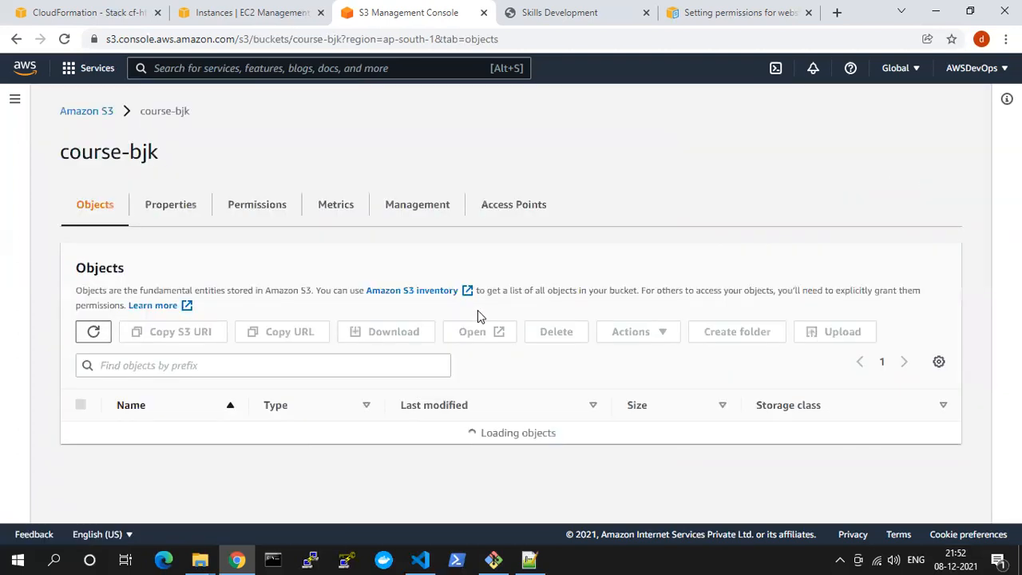
Edit the static website hosting settings in the course-bjk bucket's properties and enable hosting
click(169, 204)
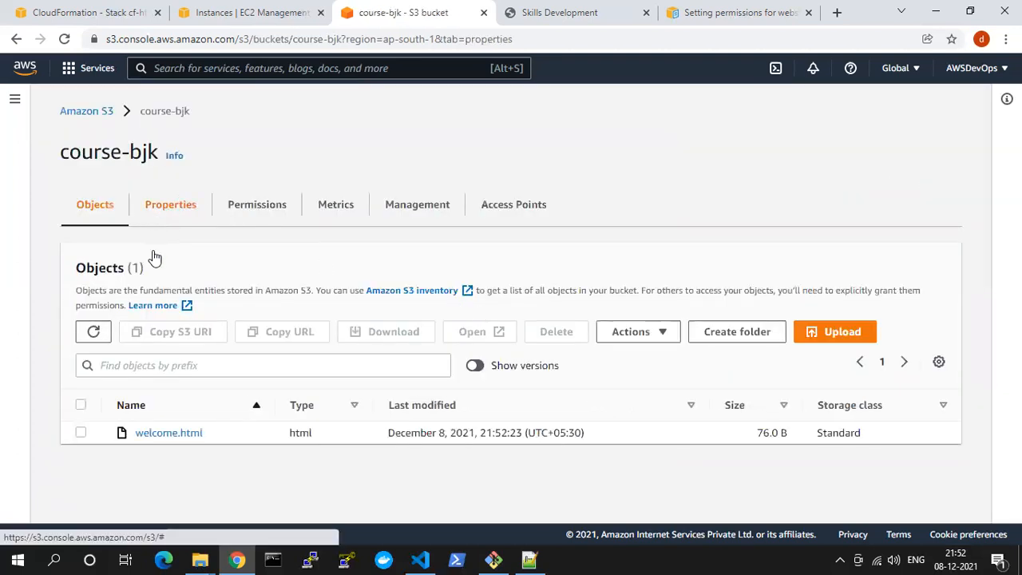
scroll(280, 328, down, 15)
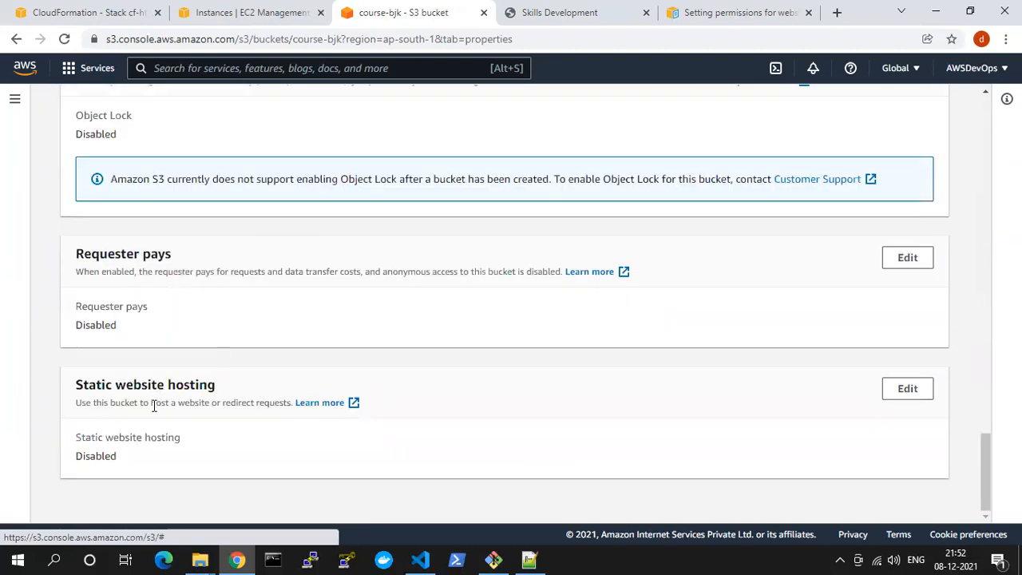
drag(229, 392, 116, 388)
click(898, 387)
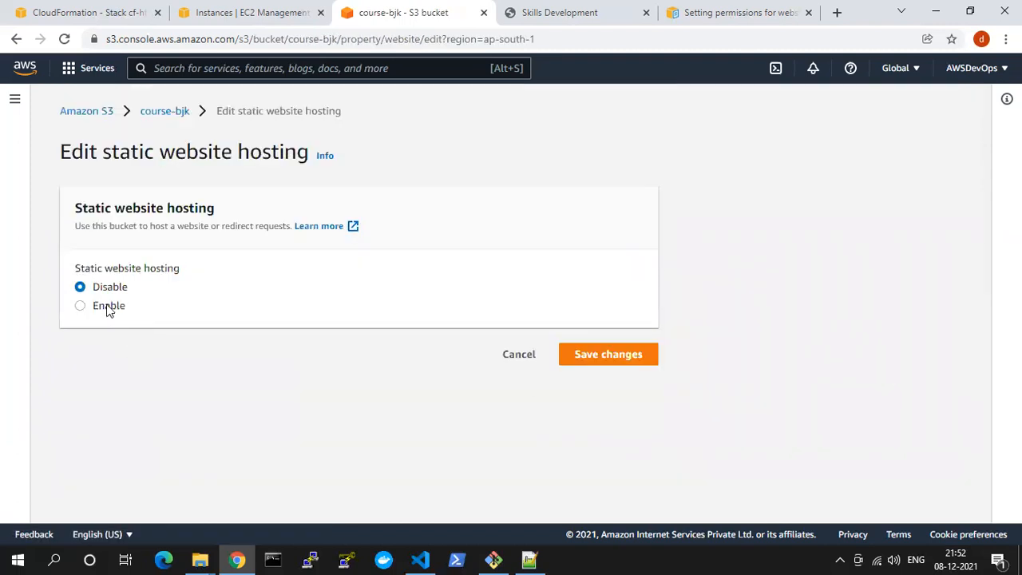
click(111, 309)
Set the index document to welcome.html, save the hosting changes, and locate the bucket website endpoint in the properties
scroll(191, 360, down, 3)
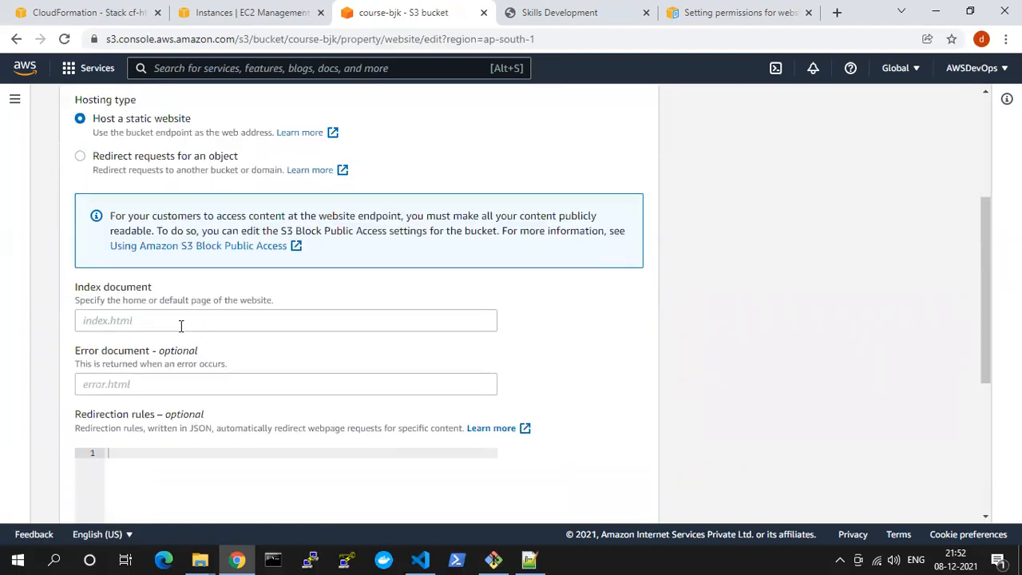
scroll(181, 326, down, 2)
click(106, 182)
text(welcome.html)
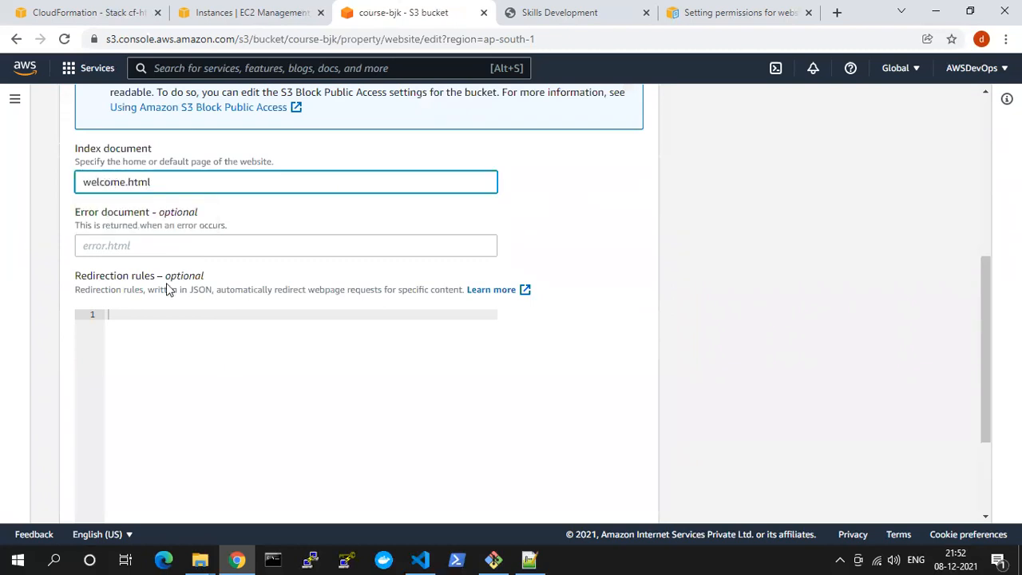
scroll(195, 341, down, 2)
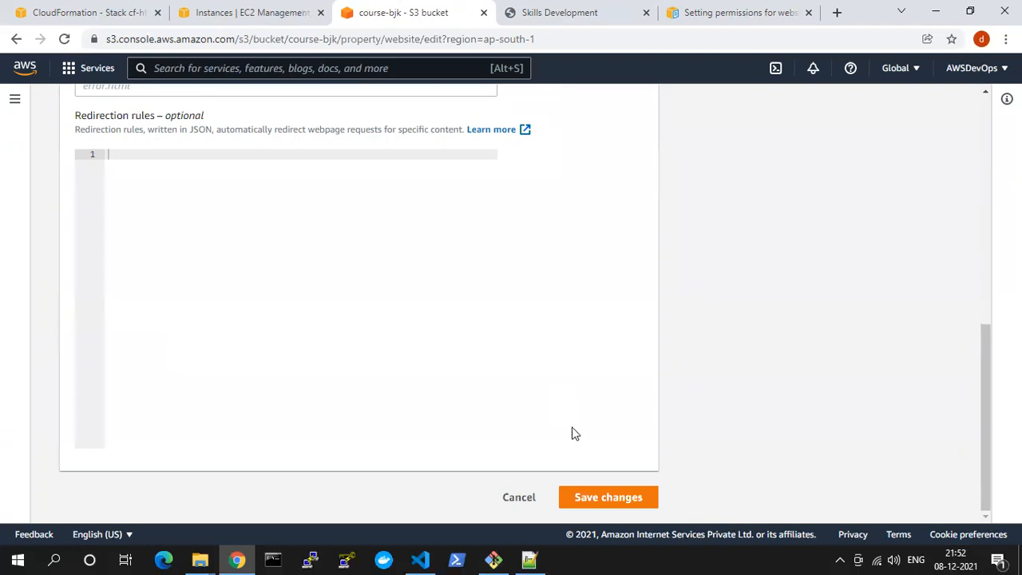
click(601, 497)
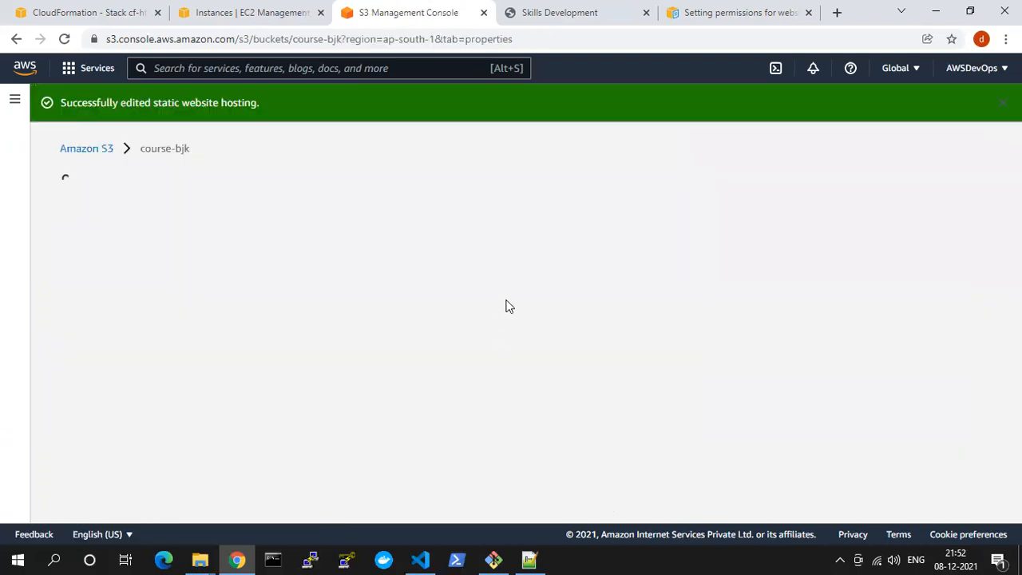
scroll(454, 302, down, 15)
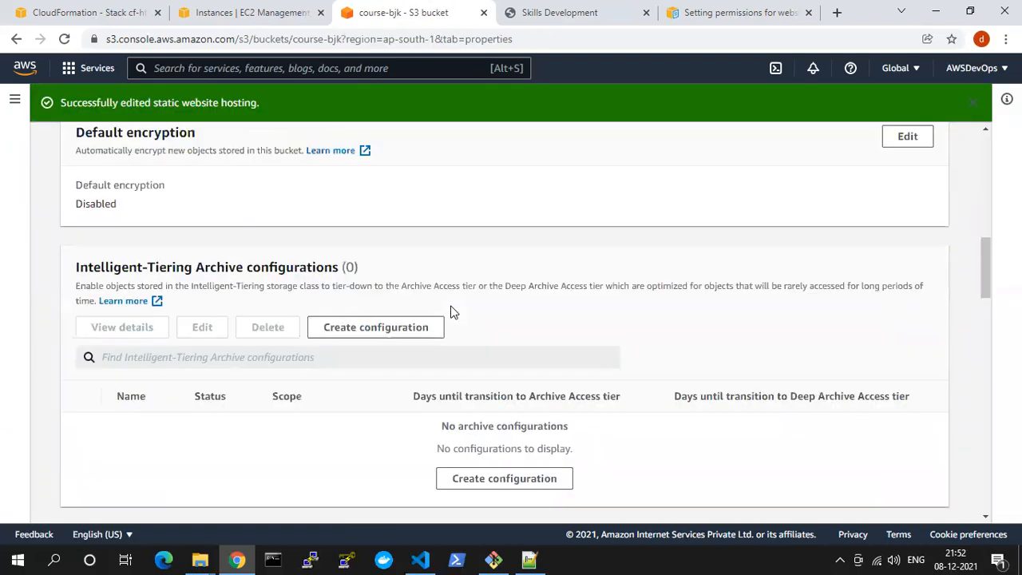
scroll(454, 311, down, 10)
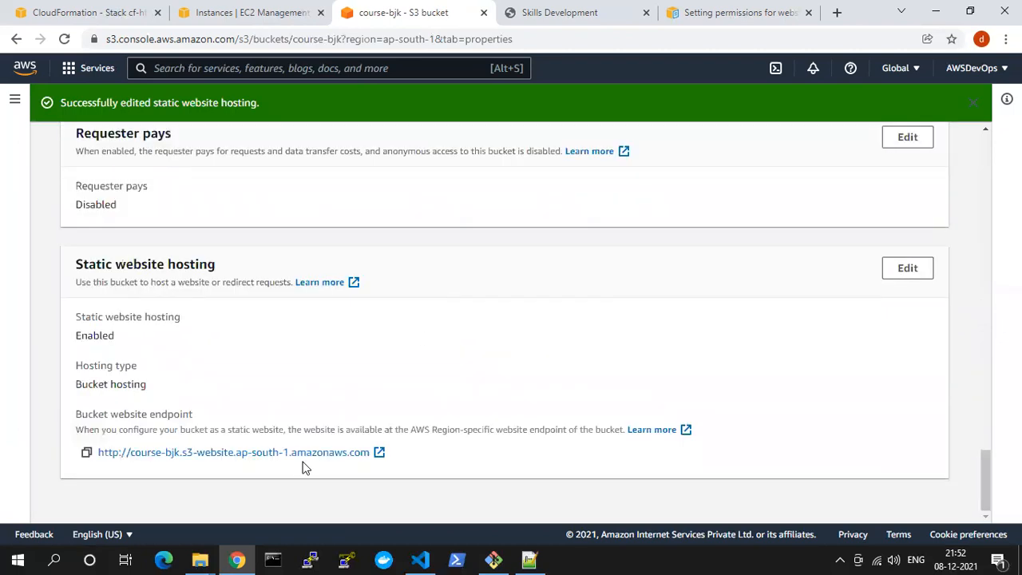
Open the course-bjk bucket website endpoint, read the response page, and return to the S3 bucket list
click(300, 454)
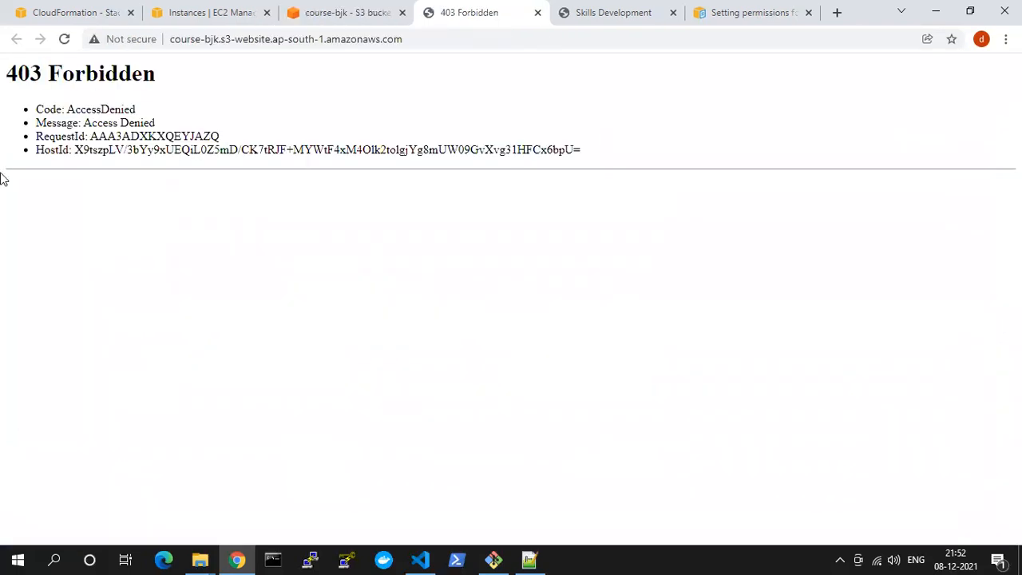
drag(8, 71, 323, 165)
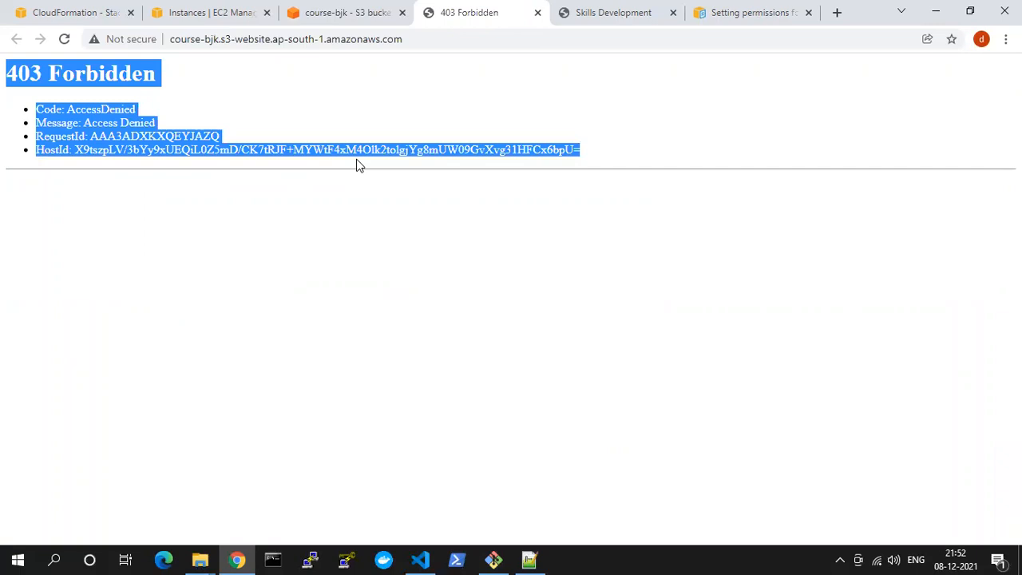
click(356, 13)
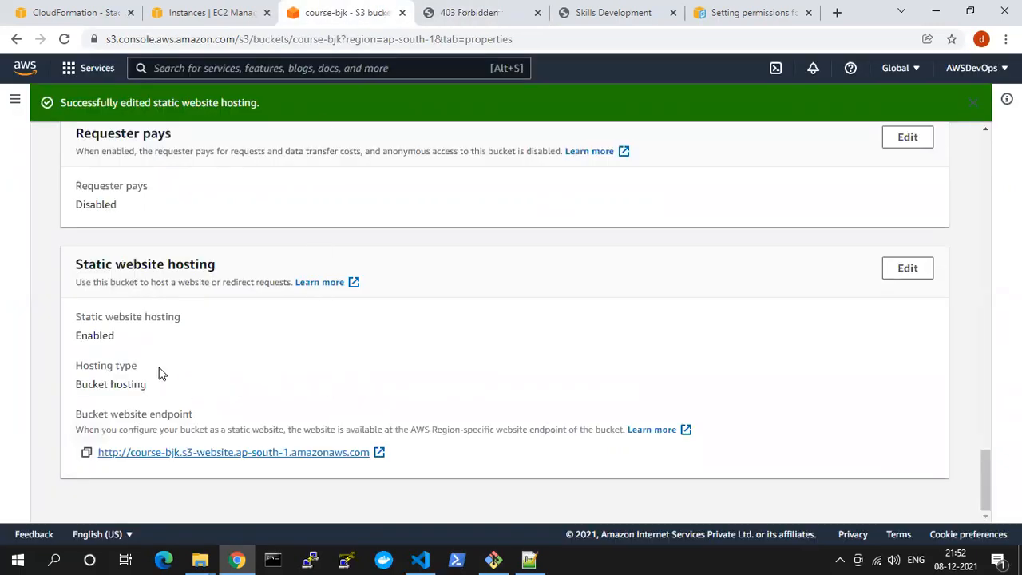
scroll(158, 373, up, 15)
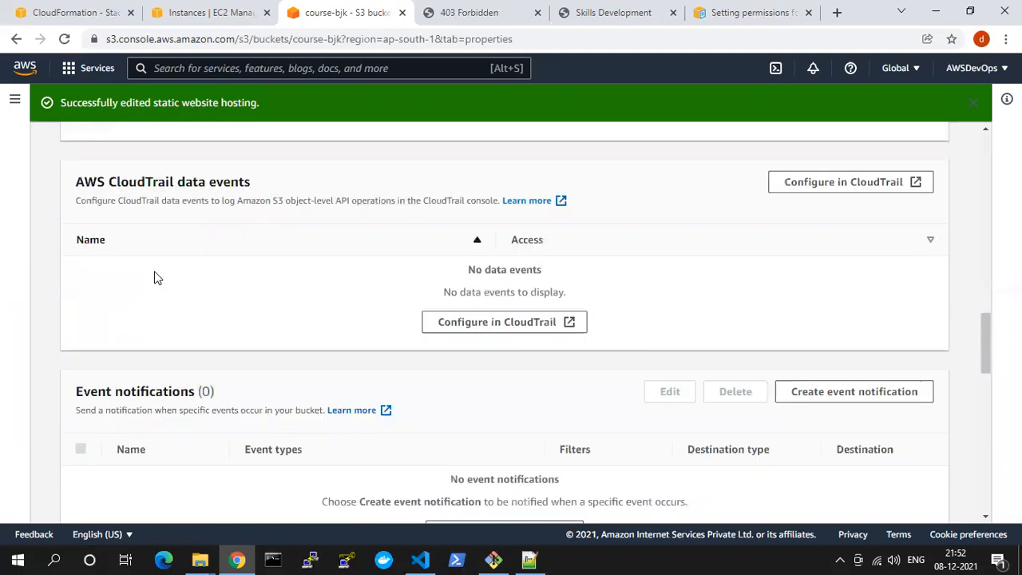
scroll(157, 277, up, 10)
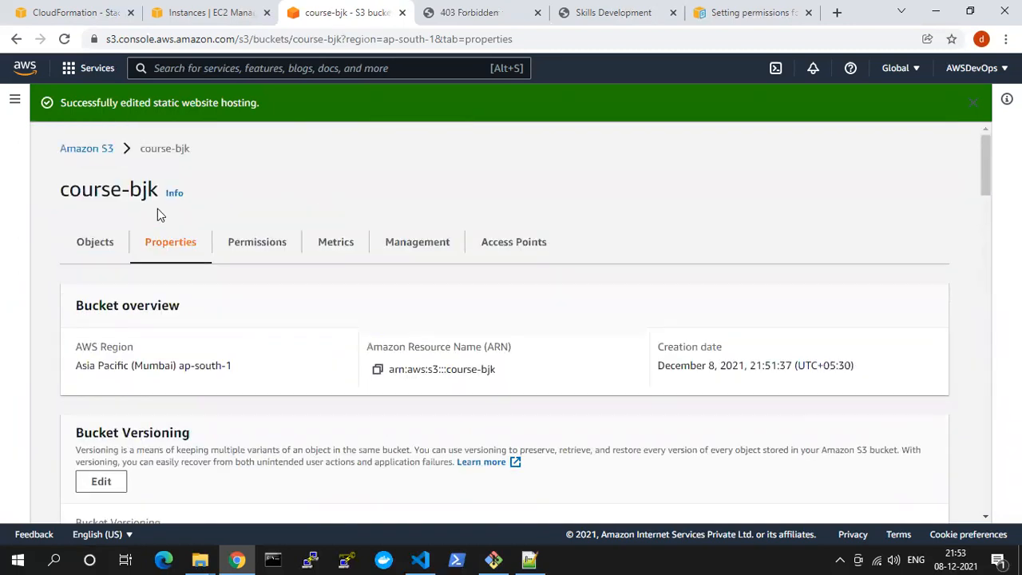
click(89, 149)
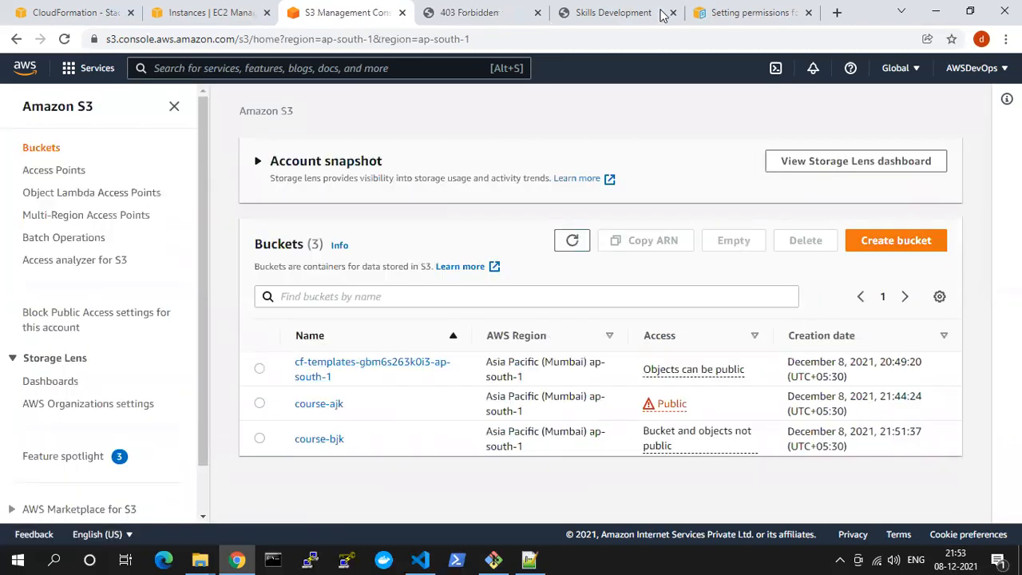
Review the sample public-read bucket policy in the S3 website permissions documentation and return to the bucket list
click(750, 12)
scroll(457, 367, up, 2)
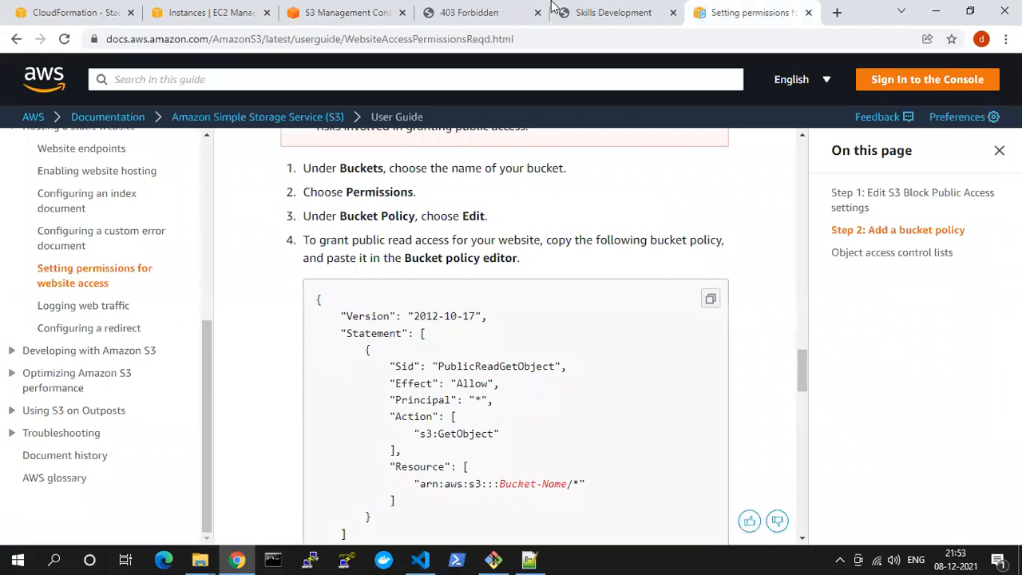
click(471, 12)
click(345, 8)
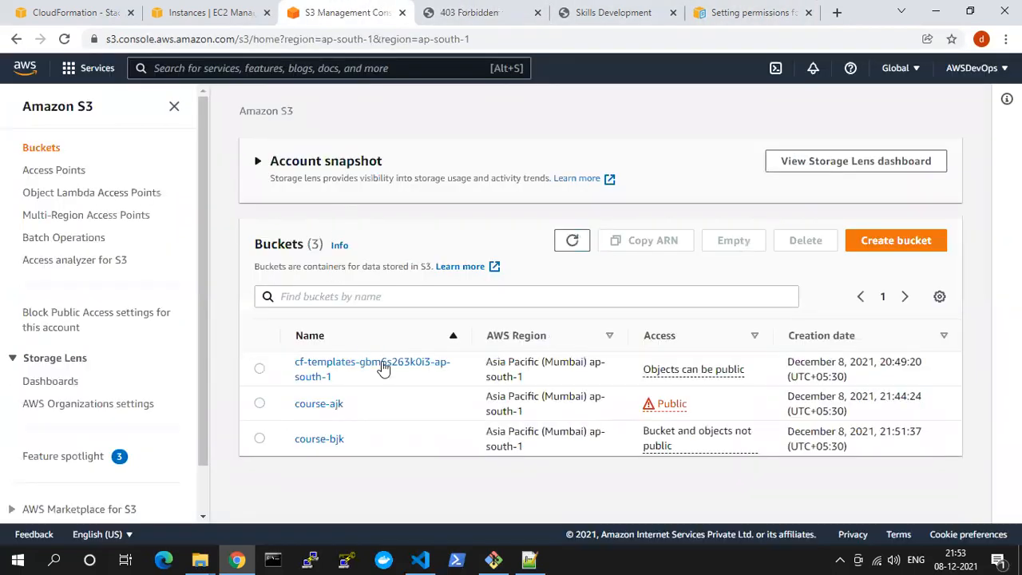
Select welcome.html in the course-bjk bucket and check its available actions for making the object public
click(318, 442)
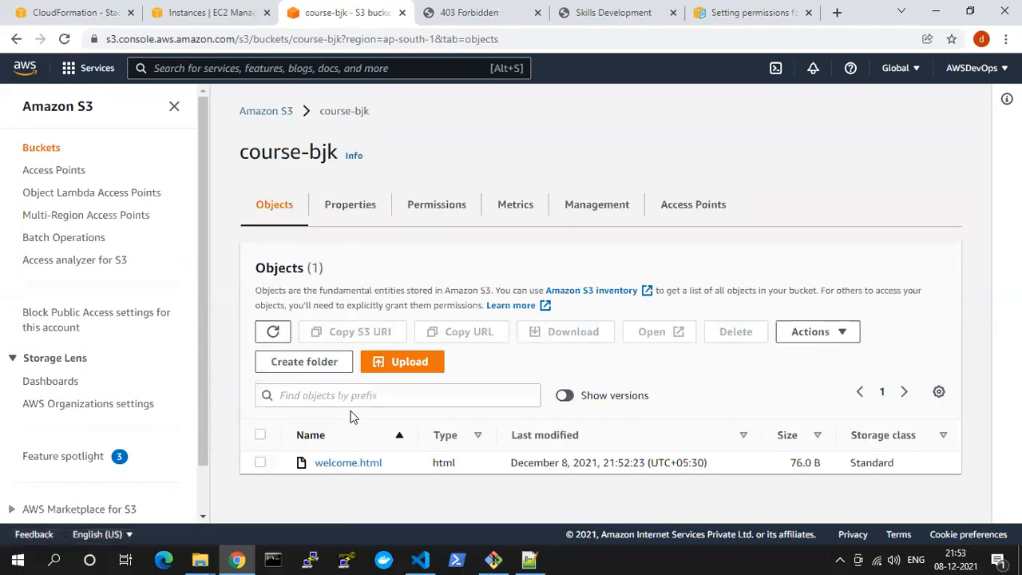
click(262, 463)
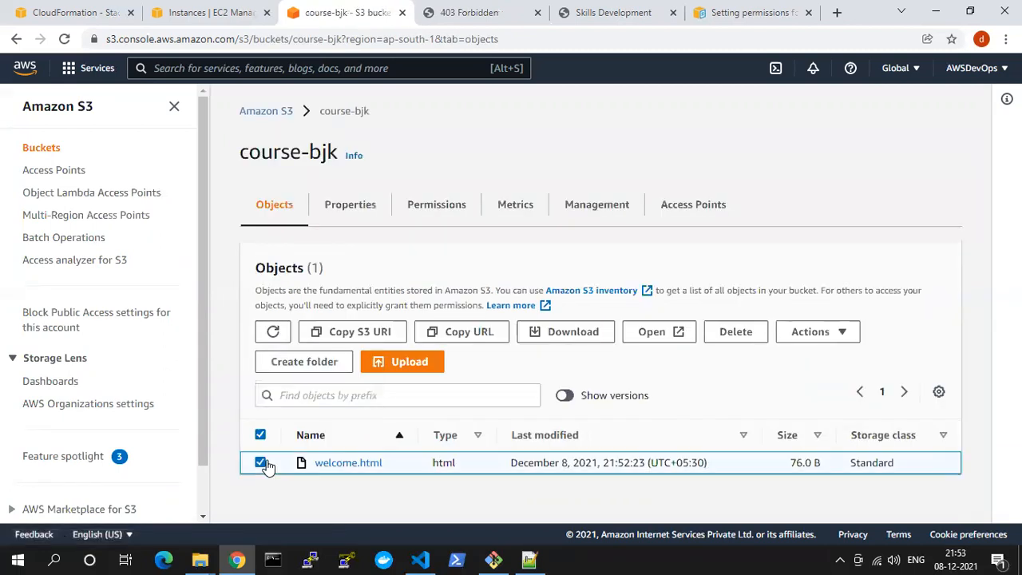
click(845, 334)
scroll(858, 260, down, 2)
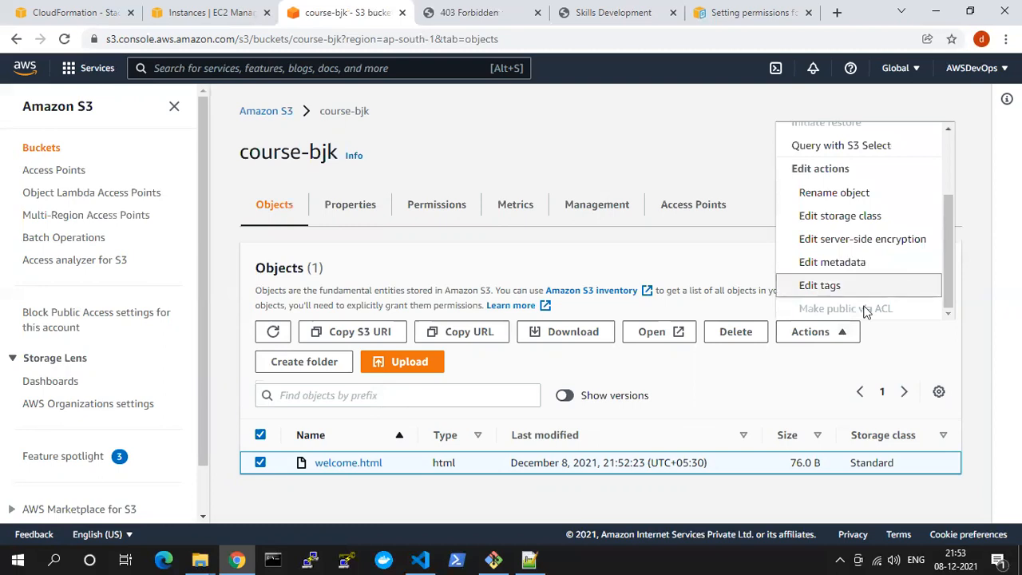
scroll(835, 246, up, 2)
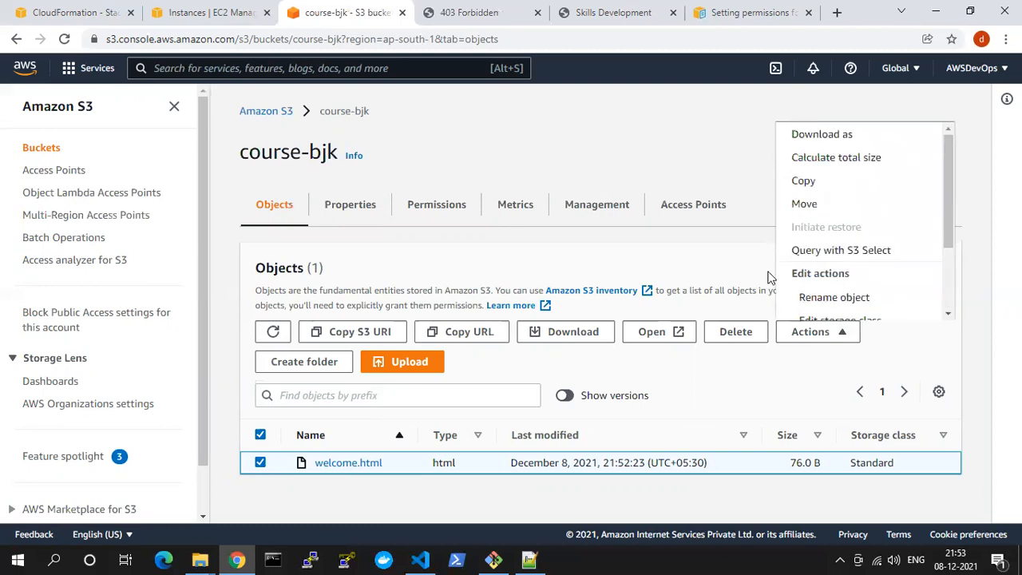
Open welcome.html's details and examine its properties and access control list permissions
click(337, 464)
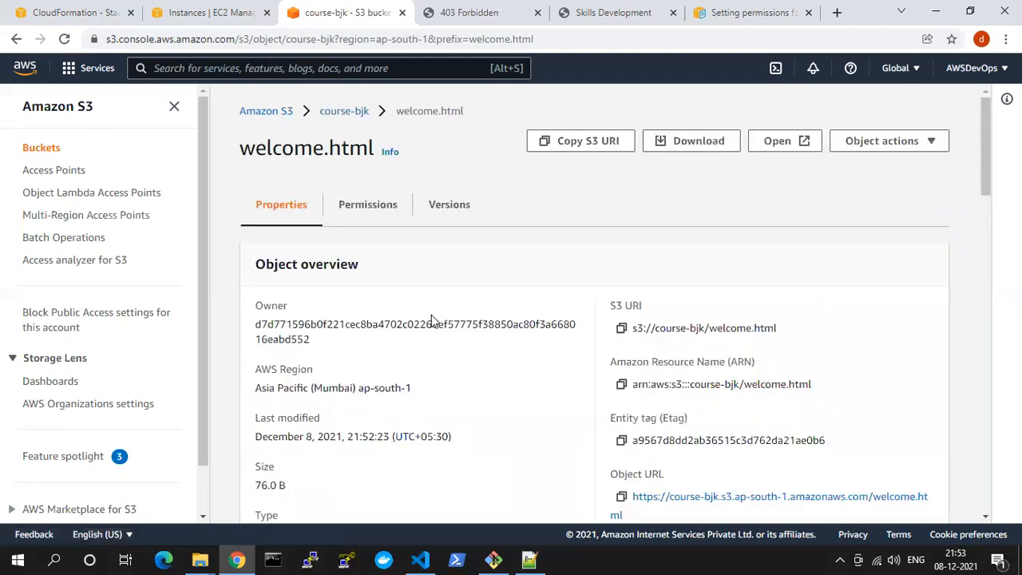
scroll(432, 319, down, 3)
scroll(375, 282, up, 3)
click(359, 209)
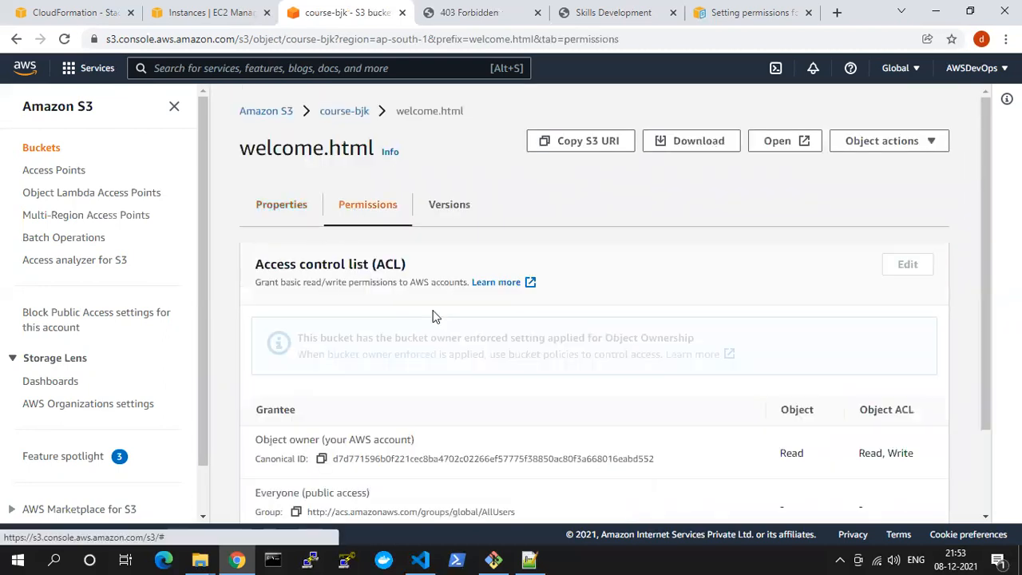
scroll(570, 392, down, 2)
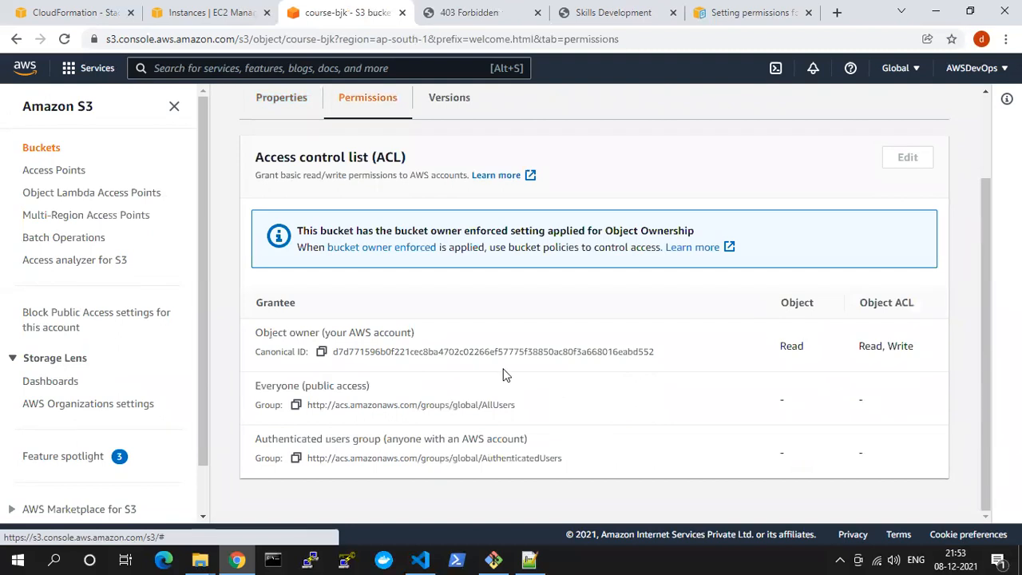
scroll(459, 335, up, 2)
click(444, 208)
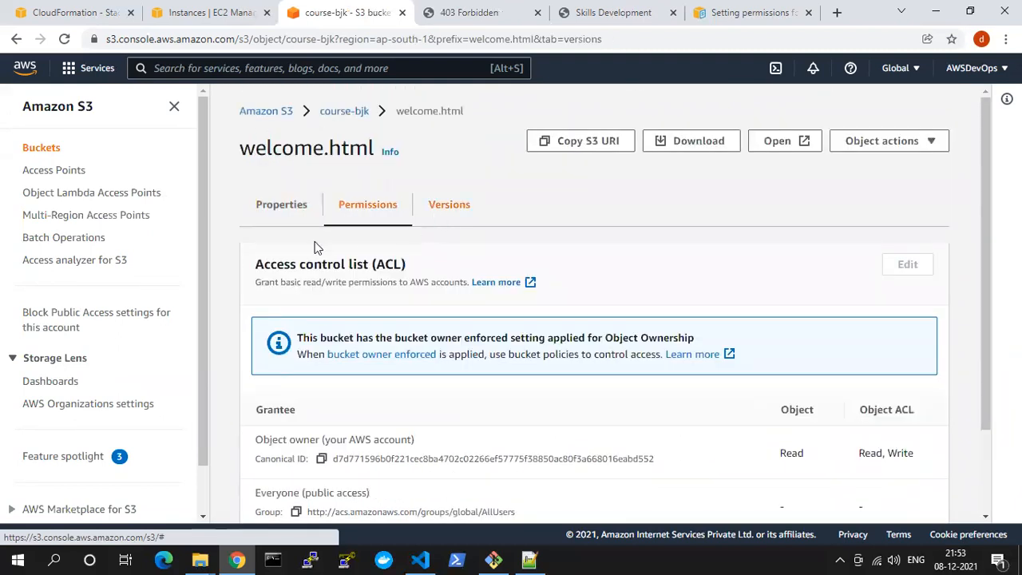
Turn off Block all public access in the course-bjk bucket's permissions and submit the changes
click(344, 111)
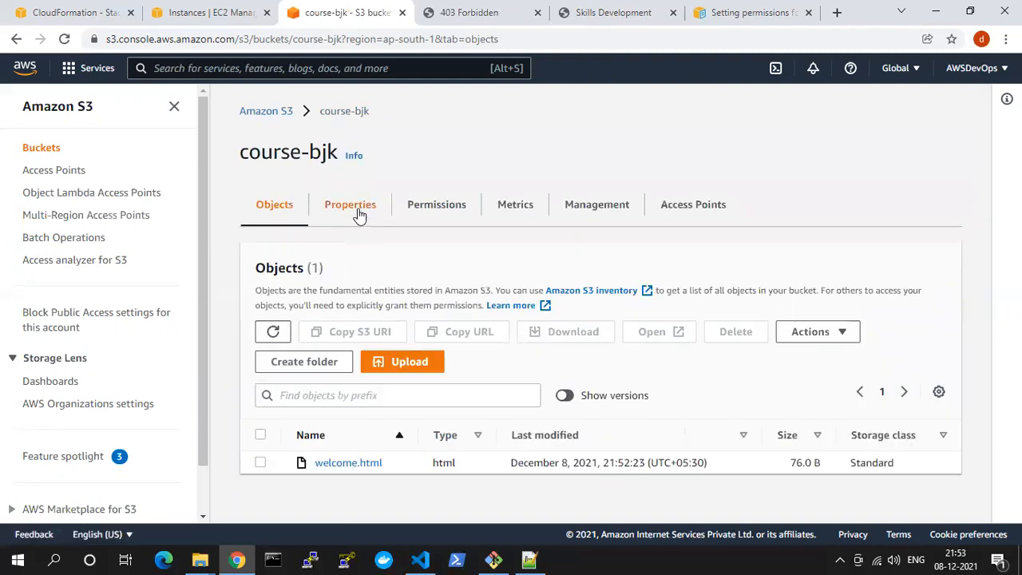
click(422, 206)
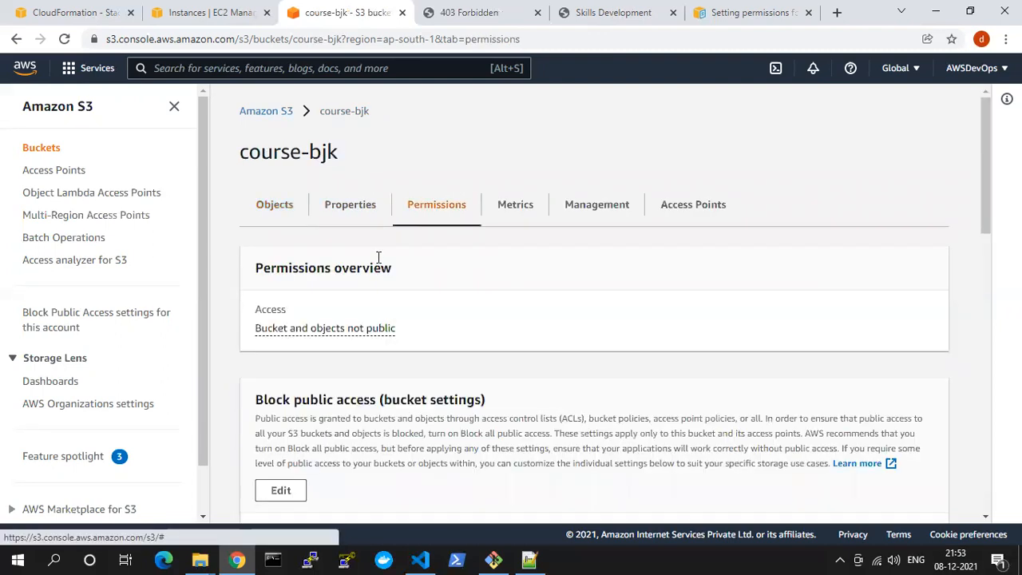
scroll(413, 343, down, 3)
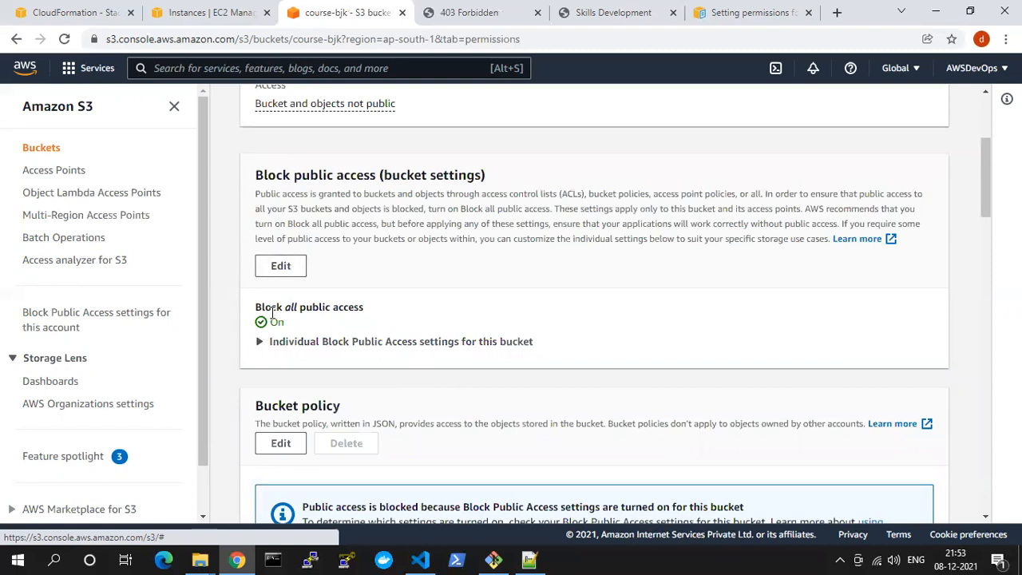
drag(272, 307, 376, 305)
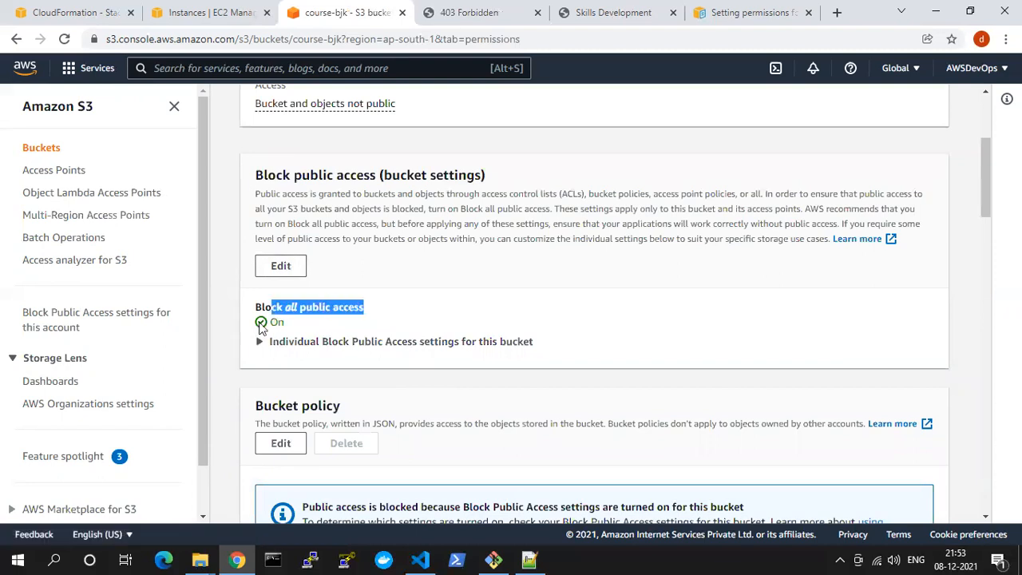
click(283, 270)
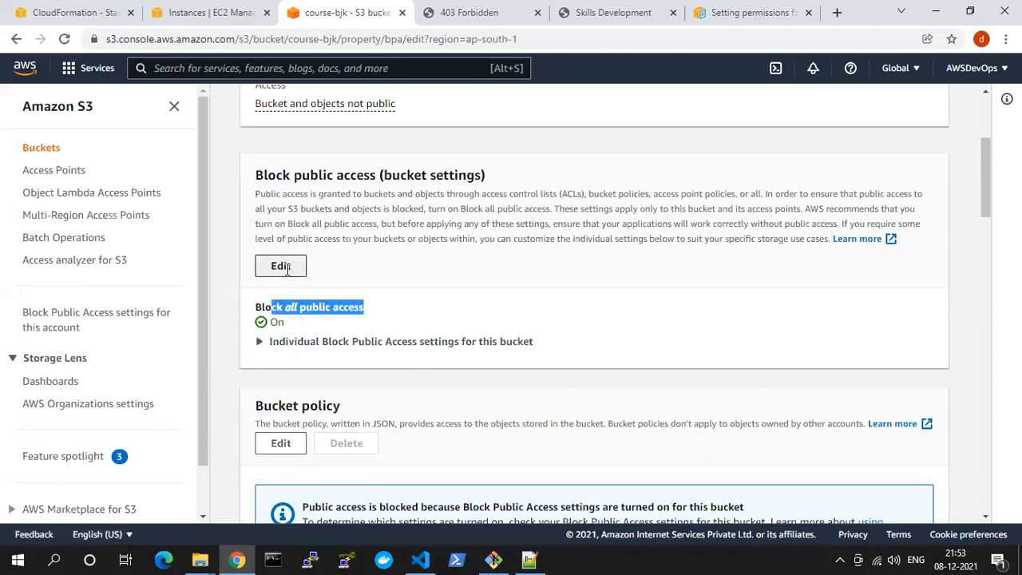
click(259, 329)
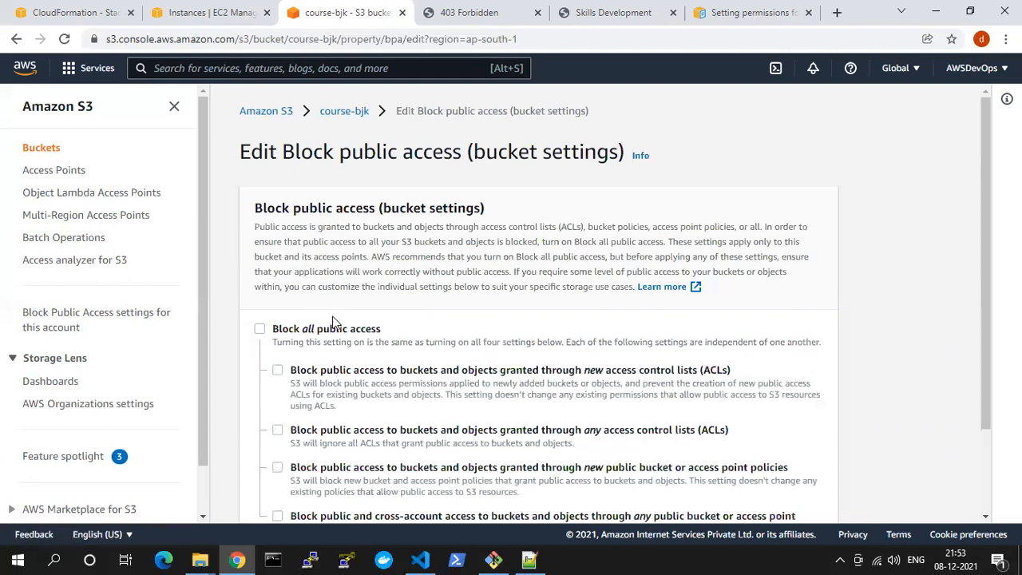
scroll(332, 316, down, 3)
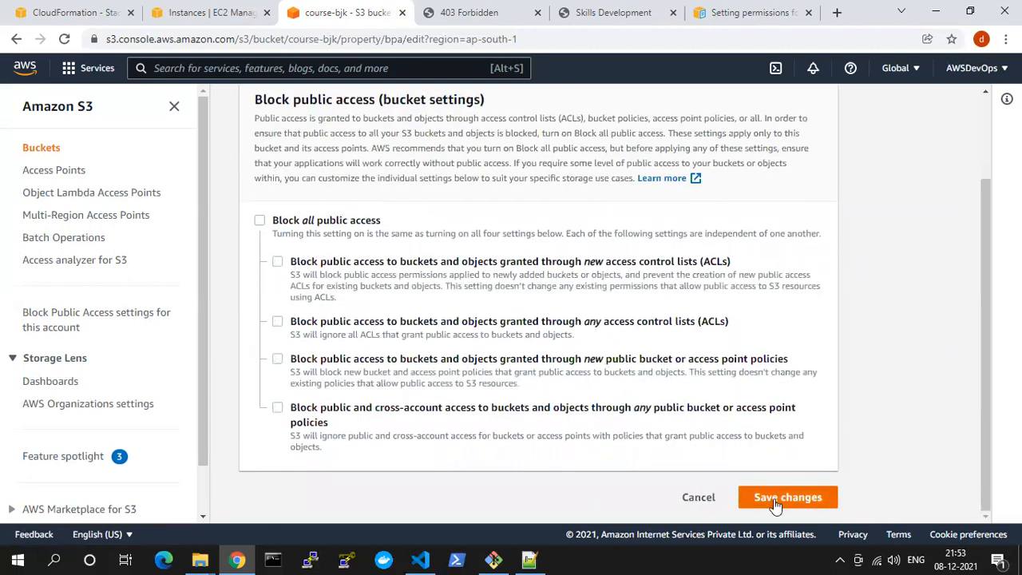
click(769, 493)
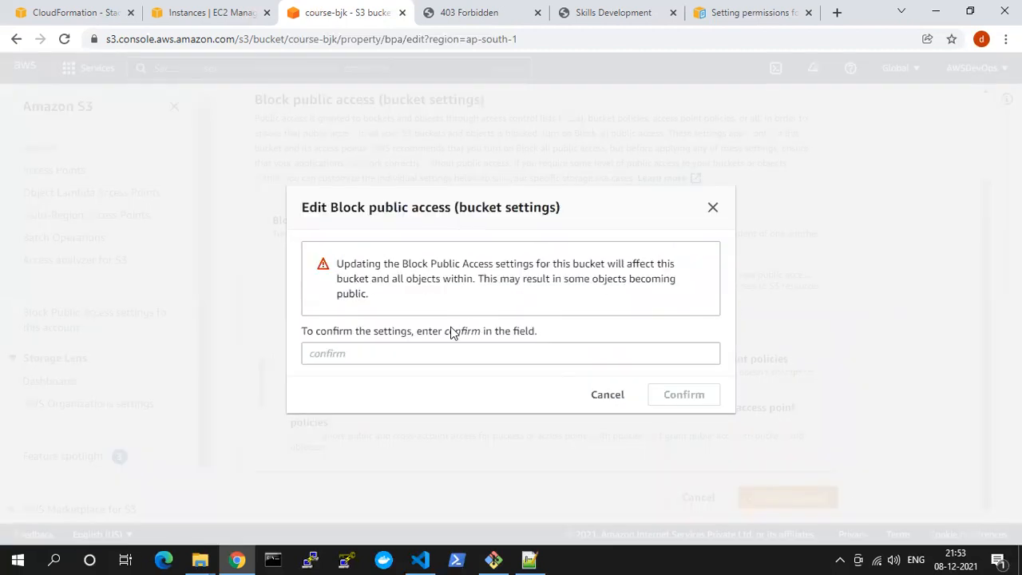
Enter confirm to approve the course-bjk bucket's Block public access change
click(385, 346)
key(ctrl+v)
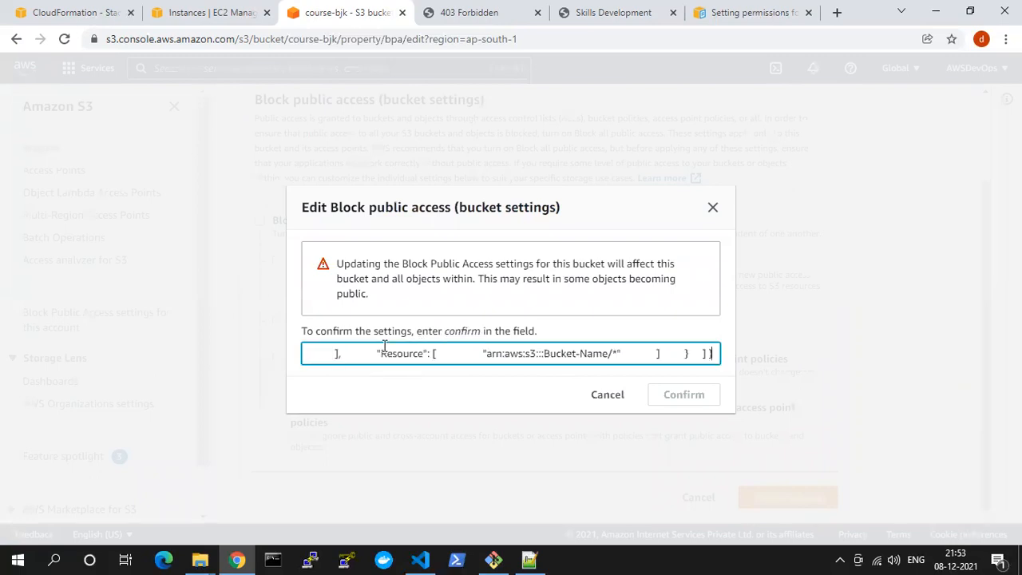
key(ctrl+z)
double_click(457, 335)
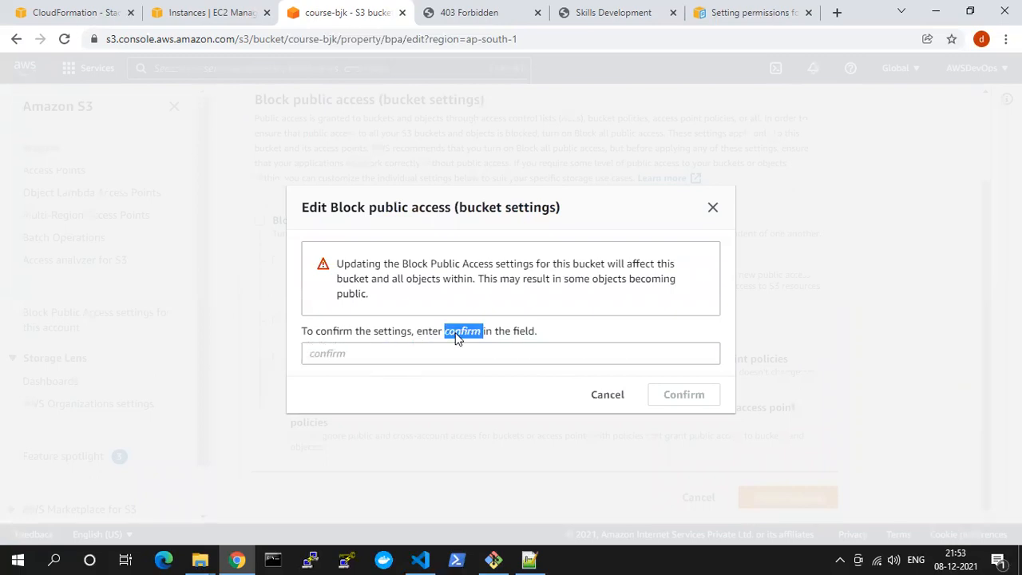
click(367, 352)
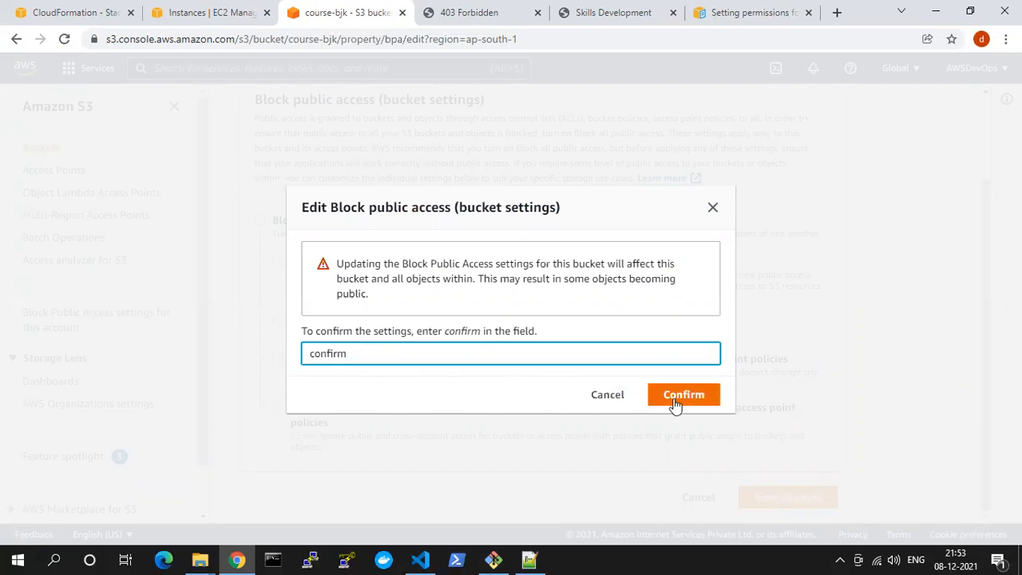
click(675, 398)
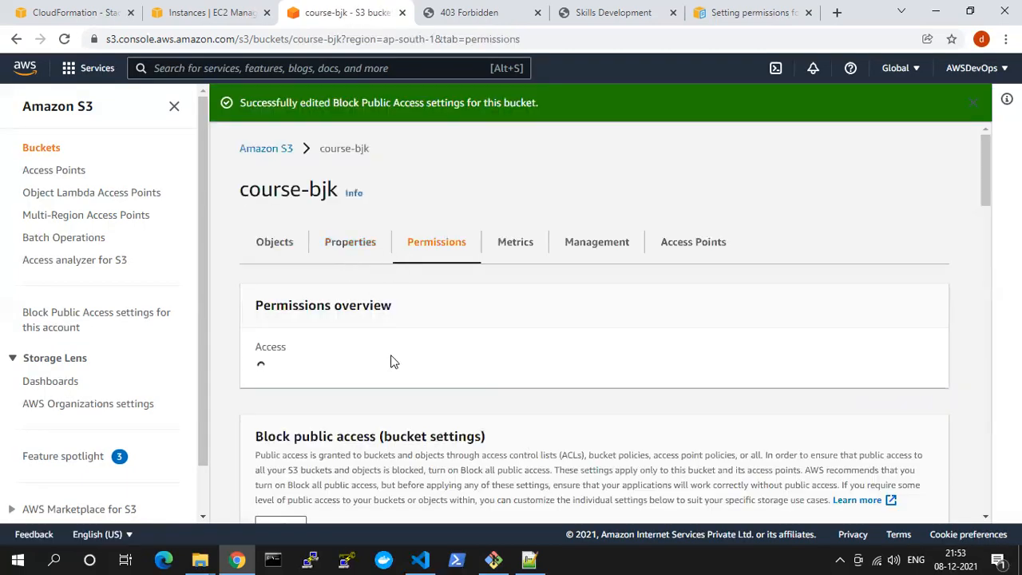
Replace the whole default text of the course-bjk bucket policy with the PublicReadGetObject sample copied from the S3 website permissions documentation
scroll(390, 361, down, 1)
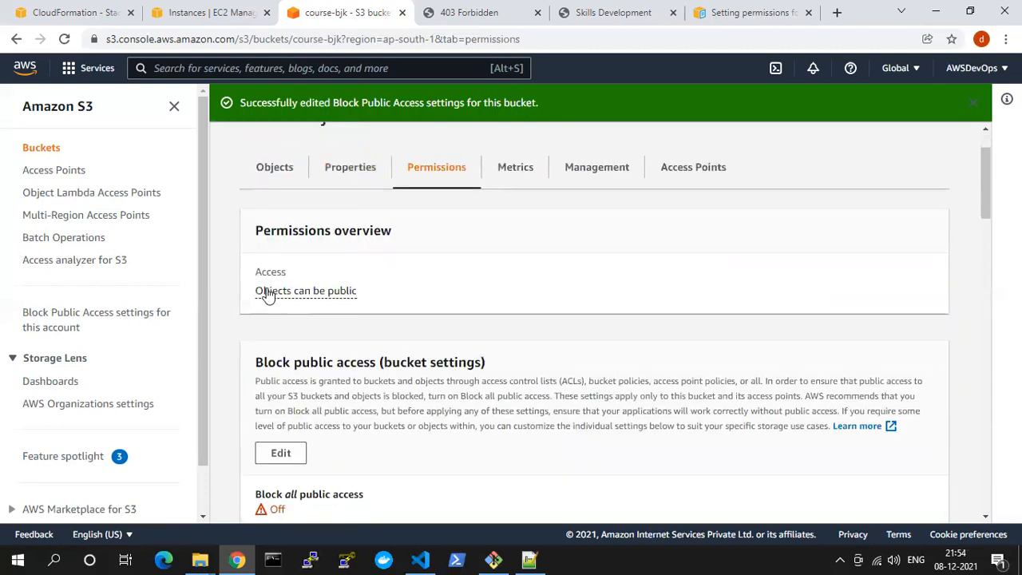
drag(250, 290, 381, 307)
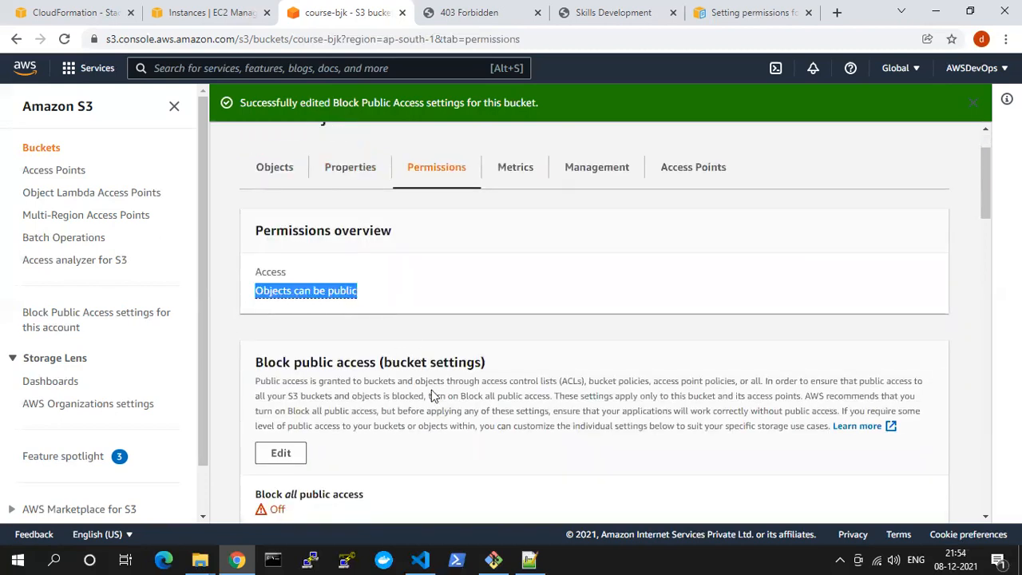
scroll(418, 325, down, 4)
click(293, 341)
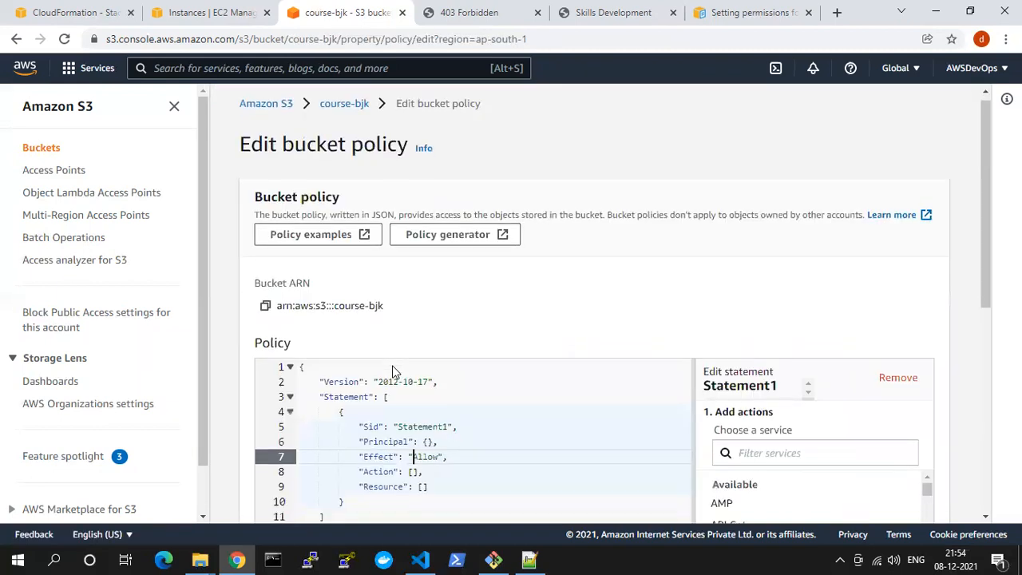
scroll(392, 371, down, 3)
click(426, 285)
key(ctrl+a)
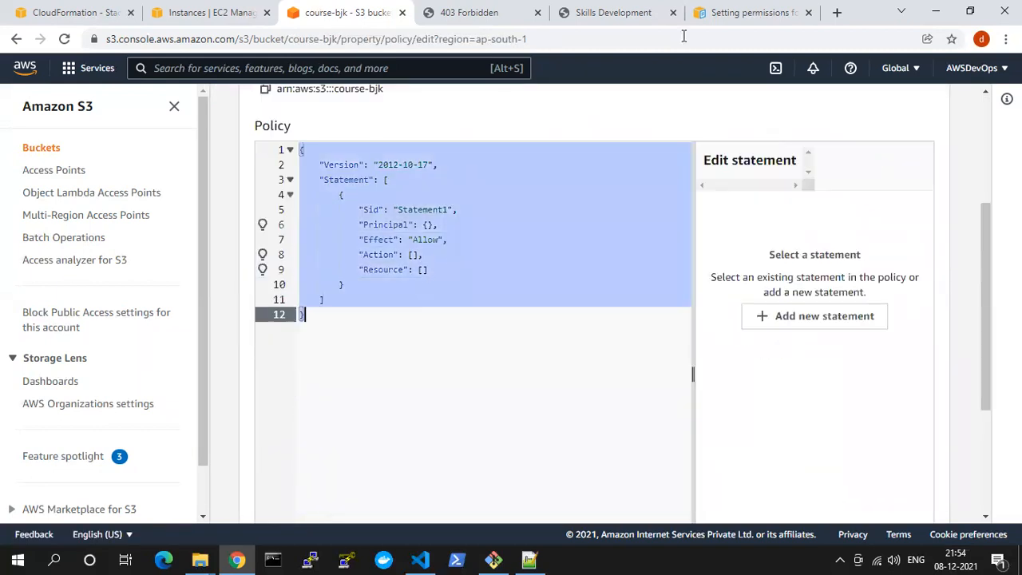
click(701, 17)
click(711, 298)
click(468, 13)
click(347, 13)
key(ctrl+v)
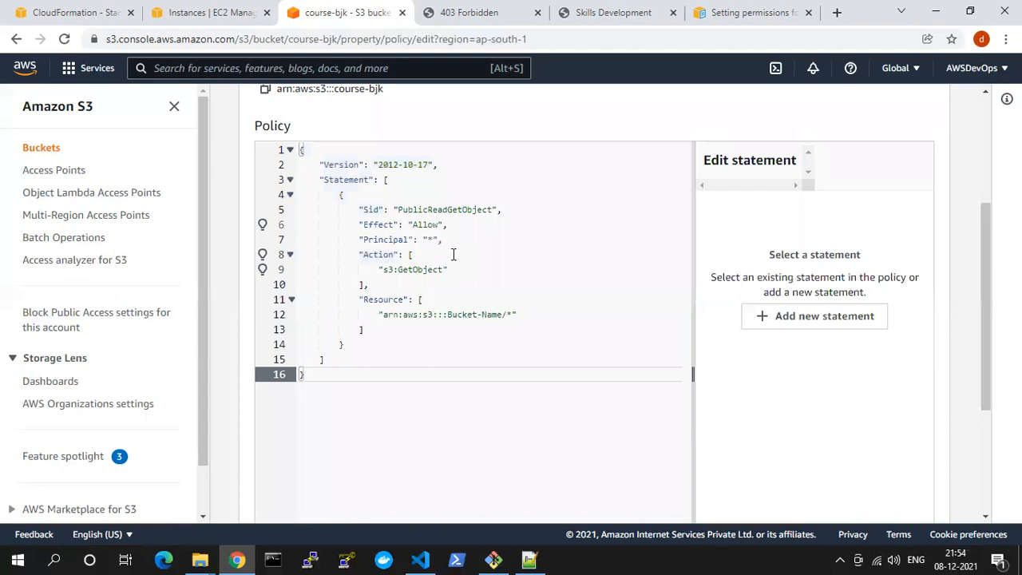
Set the policy's resource to arn:aws:s3:::course-bjk/* and save the bucket policy
drag(451, 314, 503, 314)
text(course-bj)
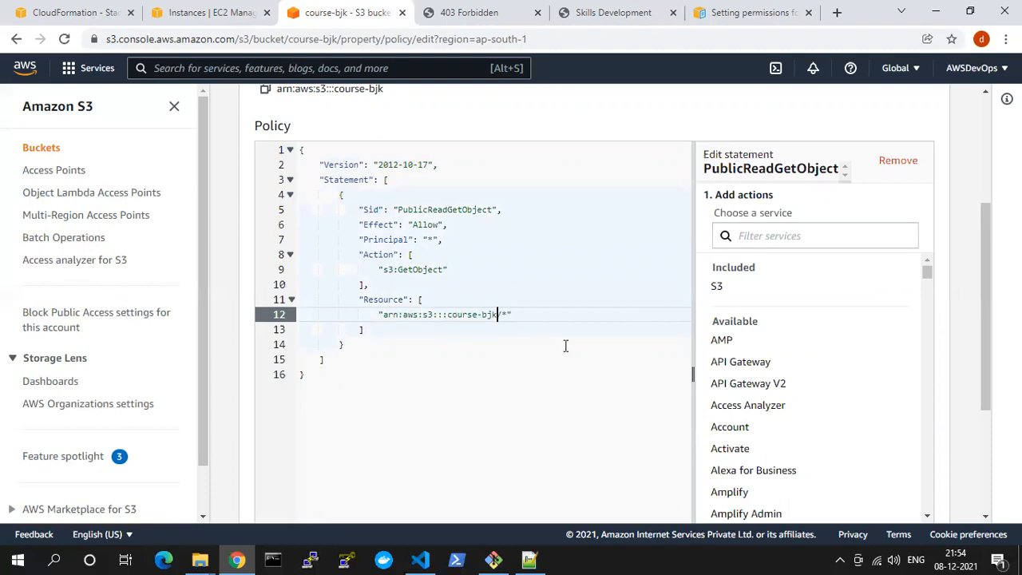
scroll(566, 345, down, 3)
click(899, 497)
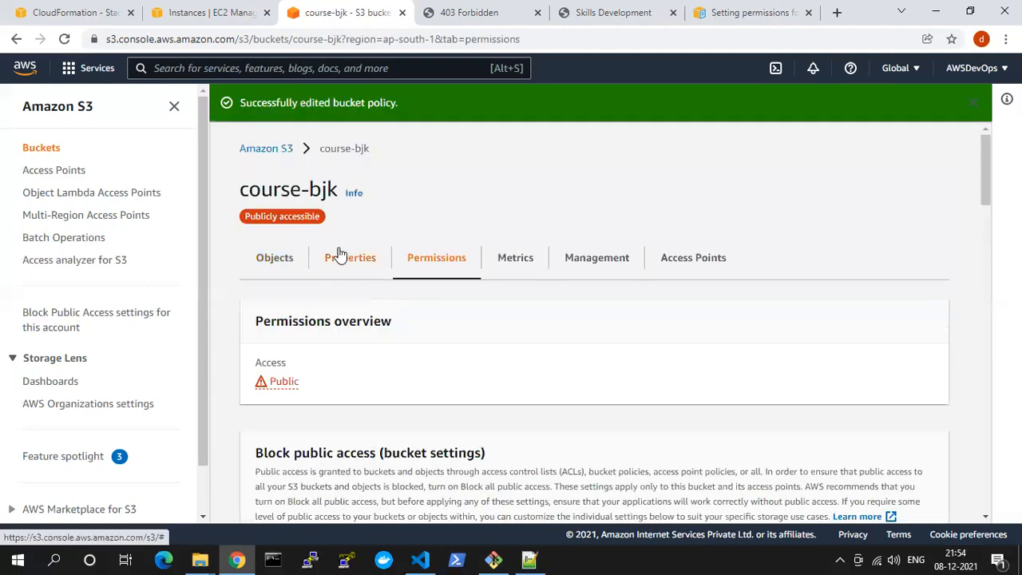
Open the website endpoint from the course-bjk bucket's static website hosting properties to check the served page, and return to the bucket
drag(244, 216, 312, 216)
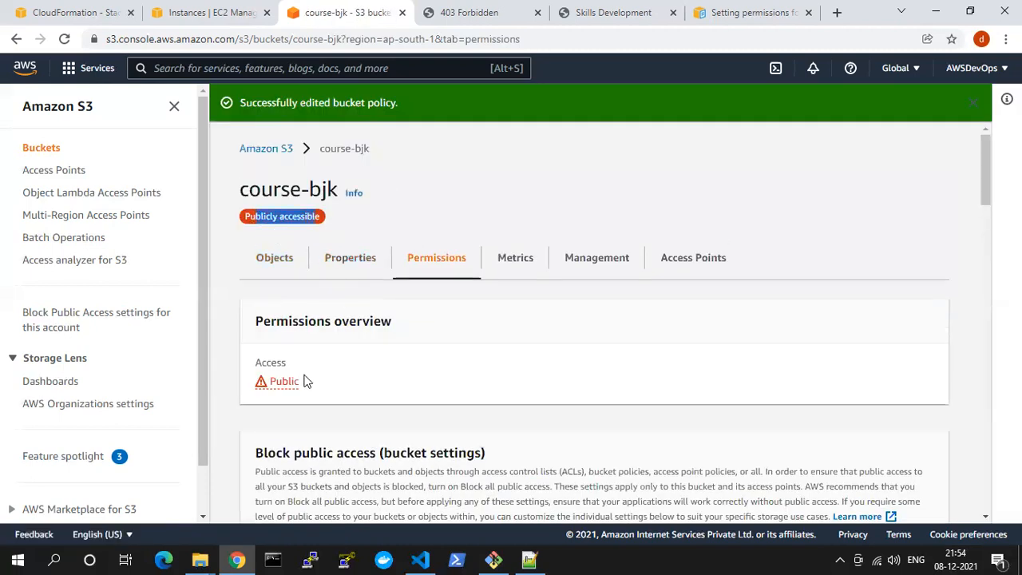
drag(306, 381, 258, 384)
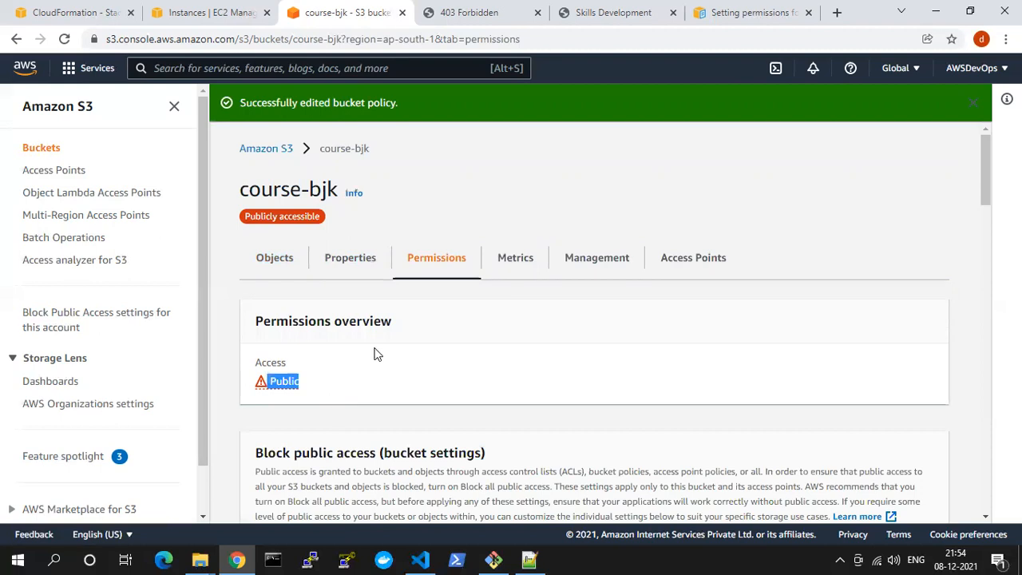
click(351, 258)
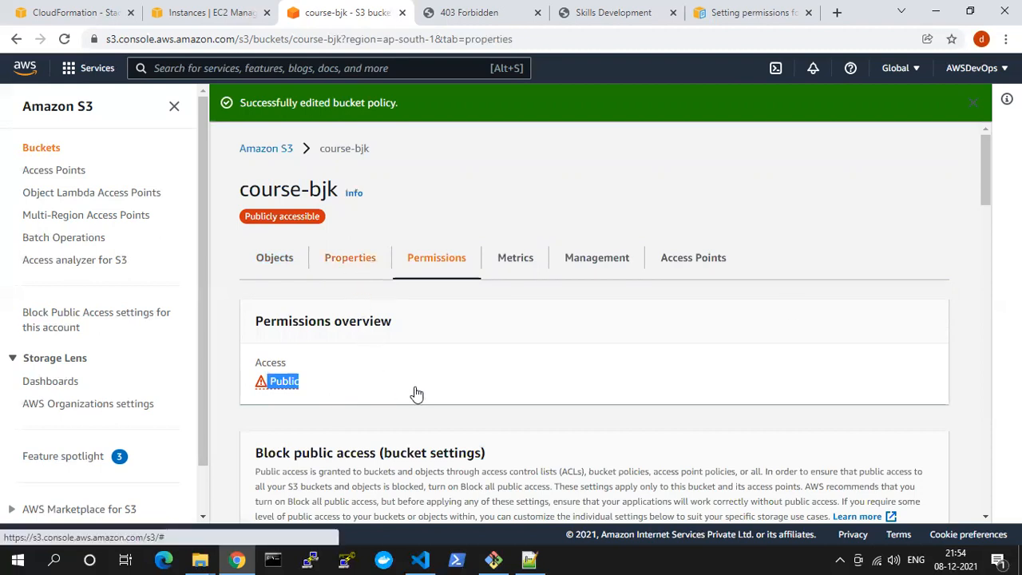
scroll(825, 282, down, 20)
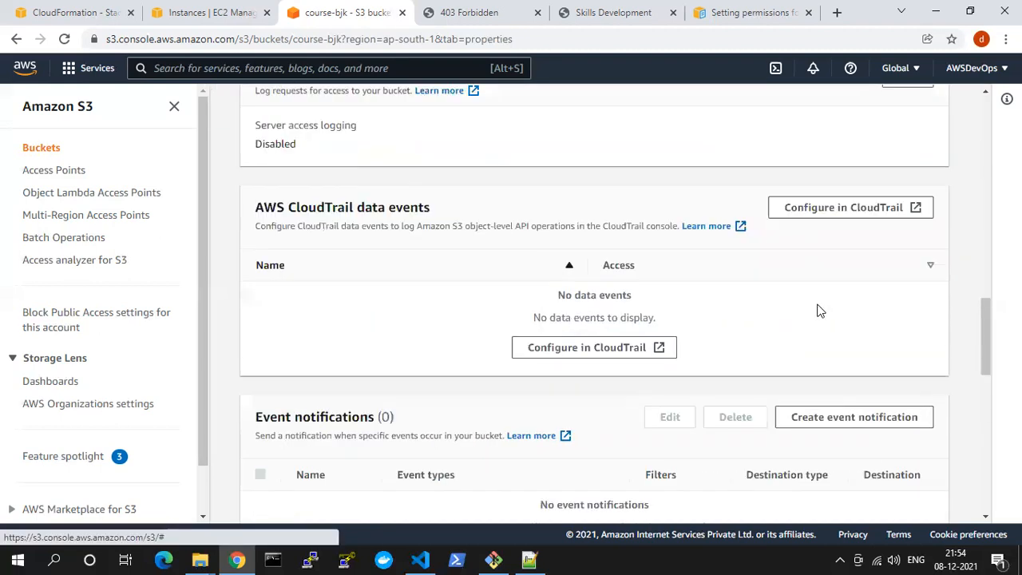
click(479, 452)
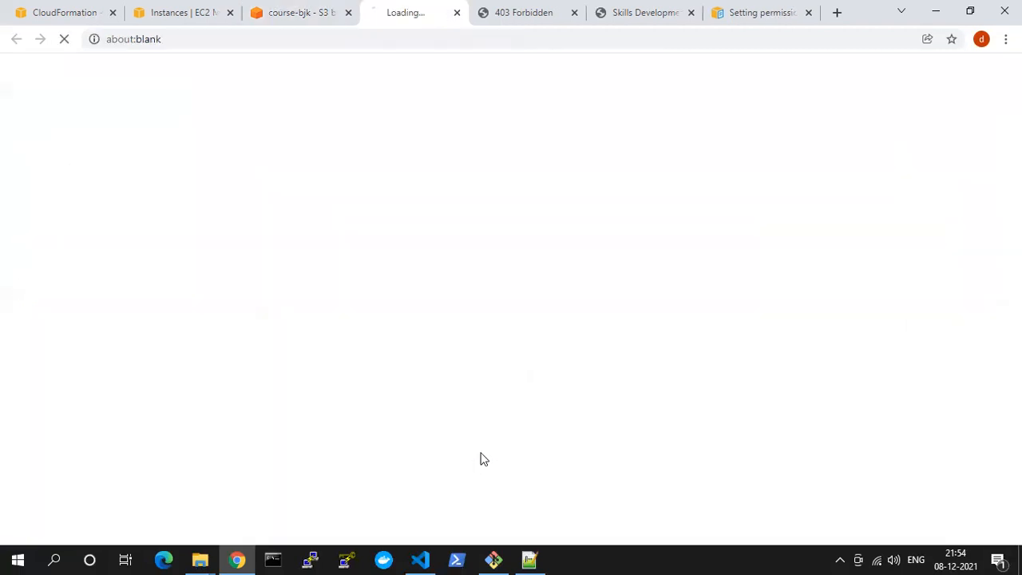
drag(13, 76, 203, 94)
click(204, 94)
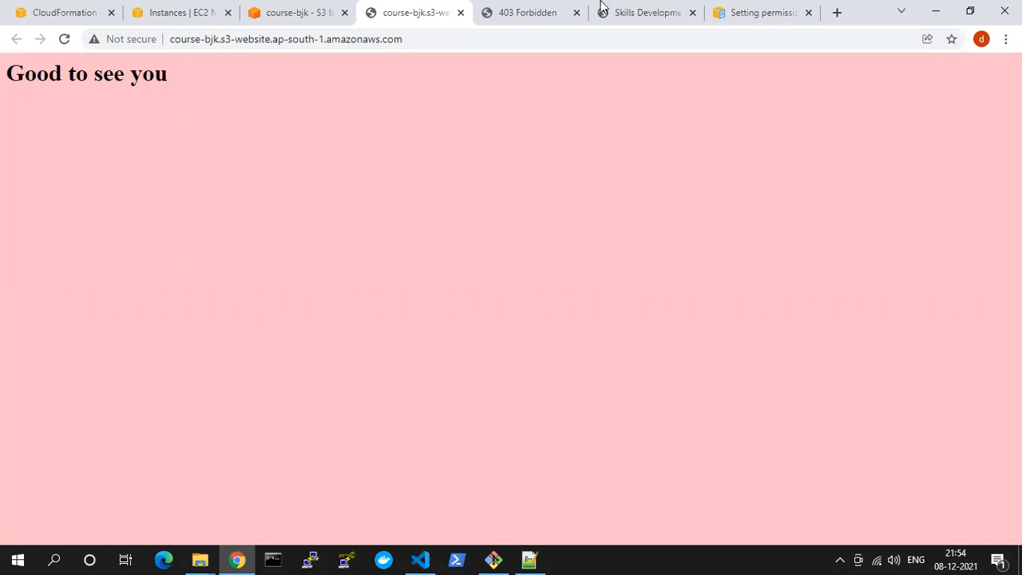
click(280, 10)
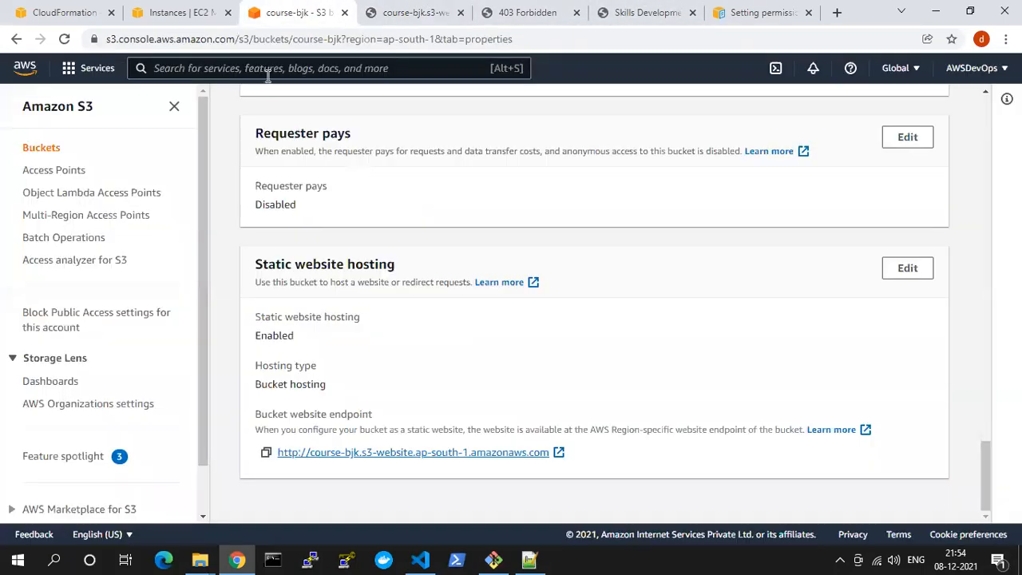
scroll(310, 248, up, 4)
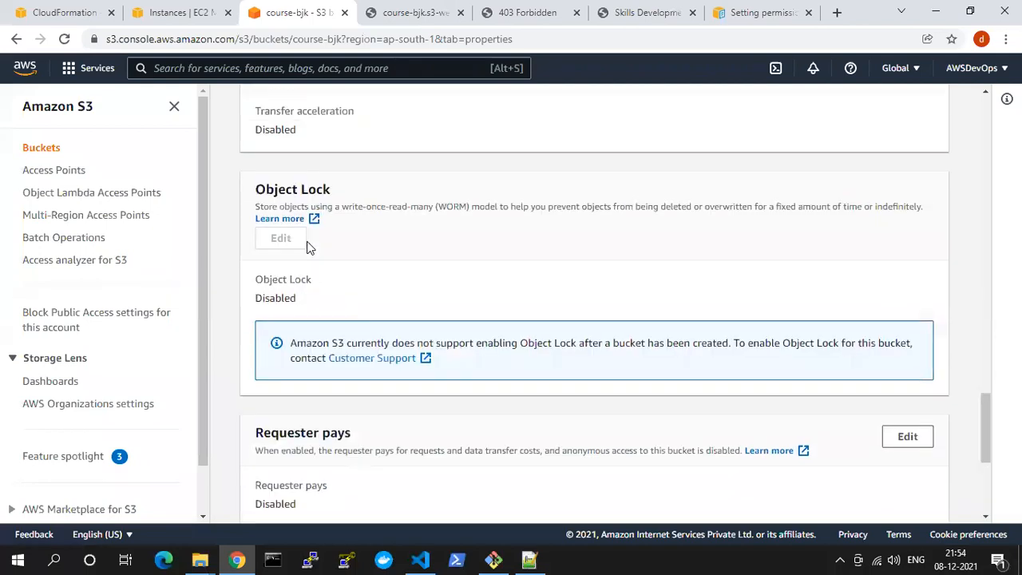
scroll(314, 254, up, 9)
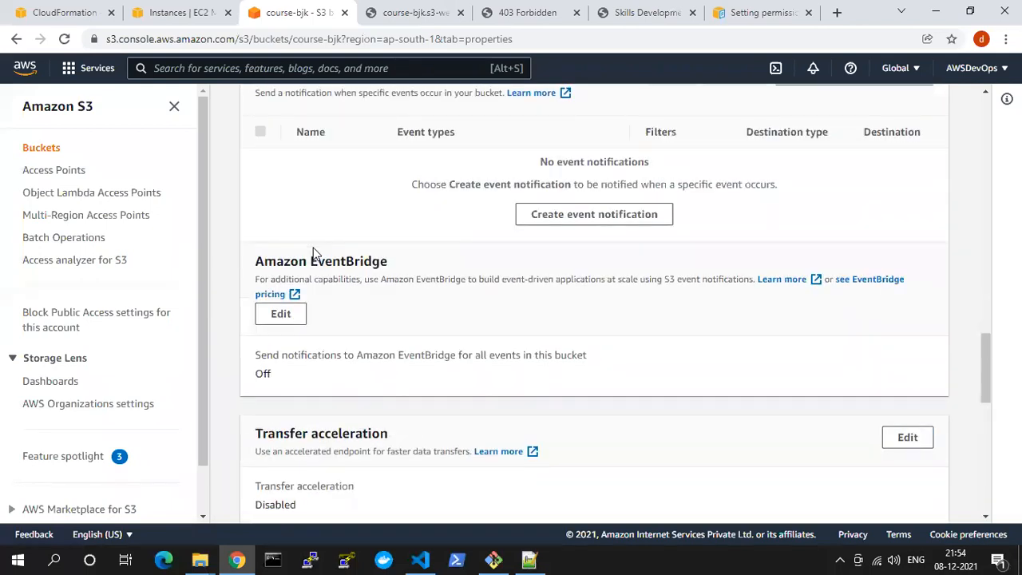
scroll(314, 254, up, 8)
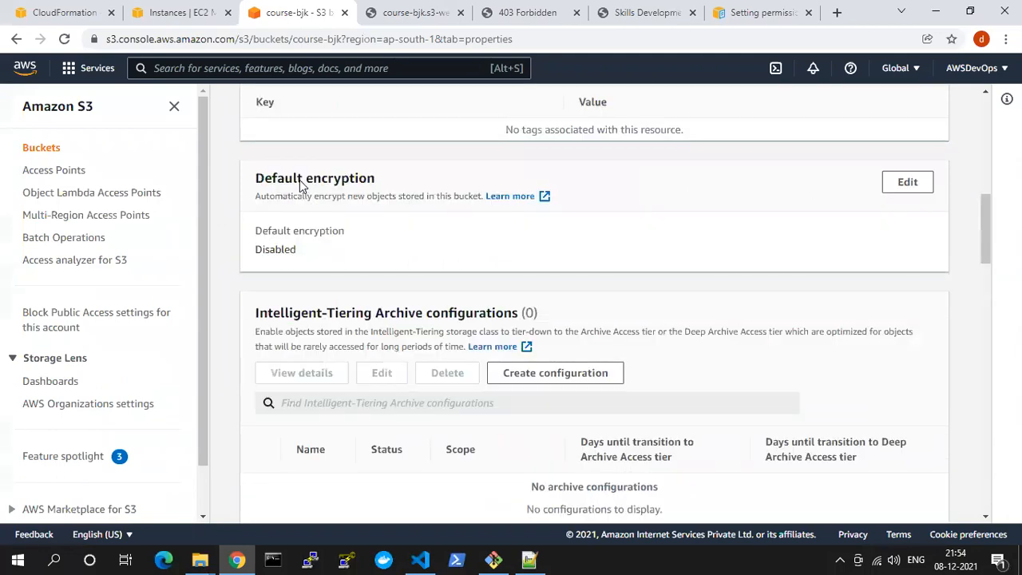
click(420, 560)
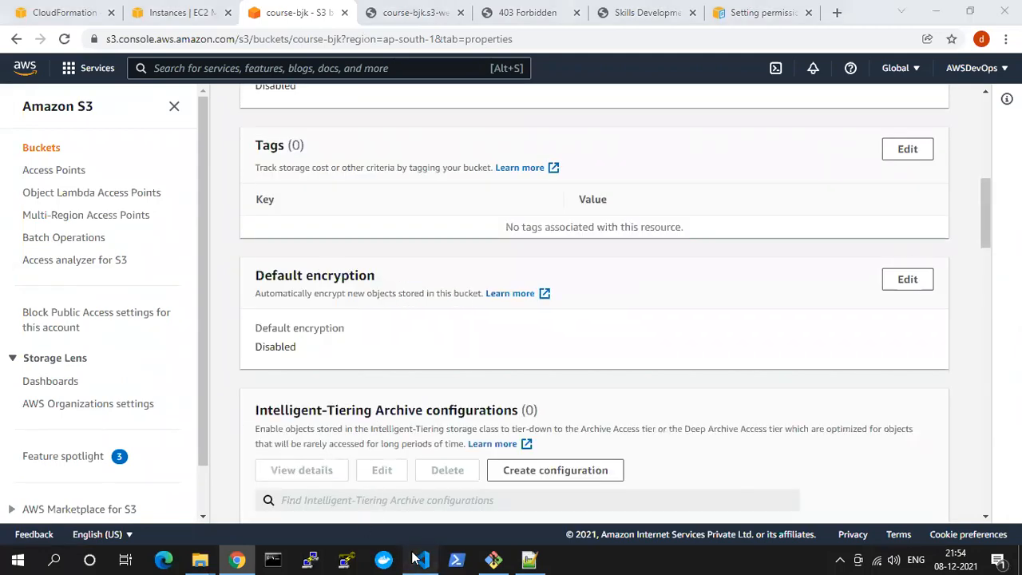
scroll(349, 290, up, 3)
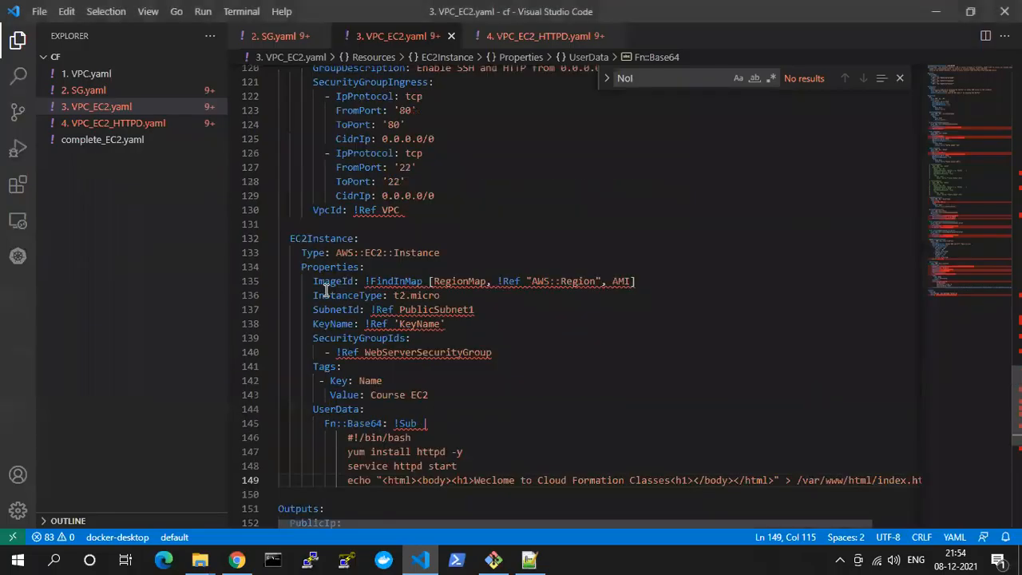
click(935, 12)
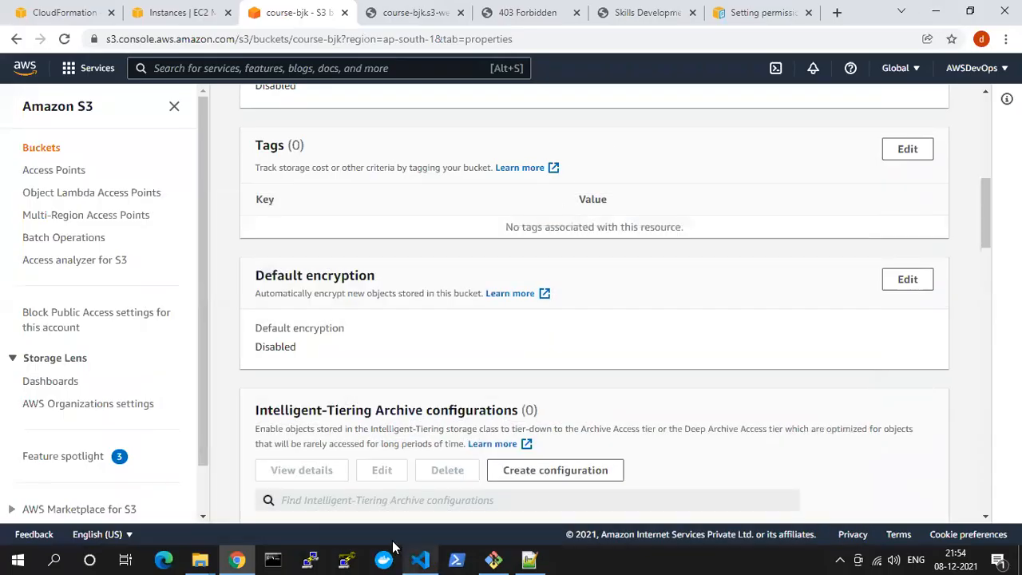
Add the file 4. VPC_EC2_HTTPD.yaml from the local folder to the upload list of the course-bjk bucket
scroll(354, 416, up, 4)
scroll(354, 395, up, 3)
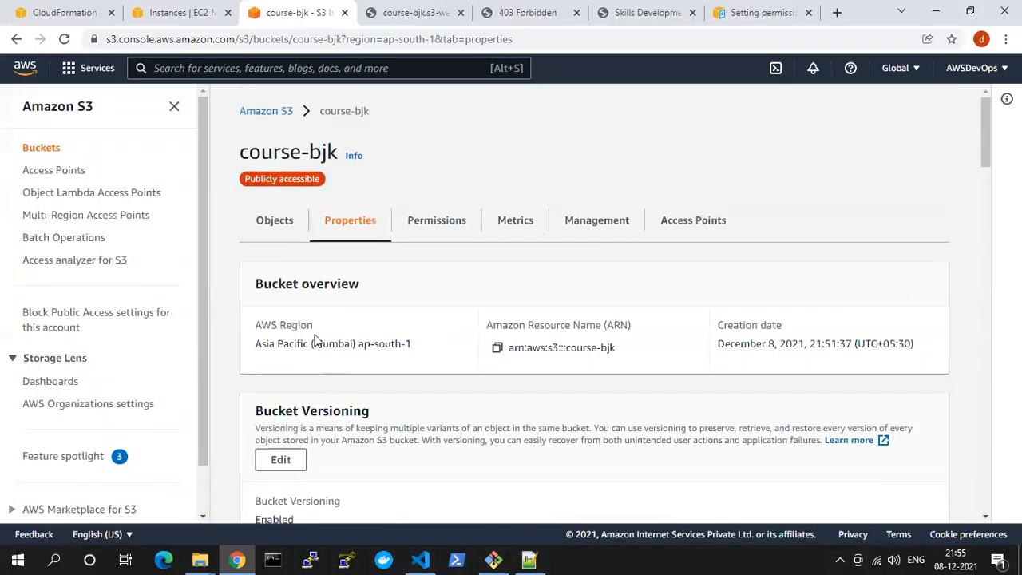
click(274, 221)
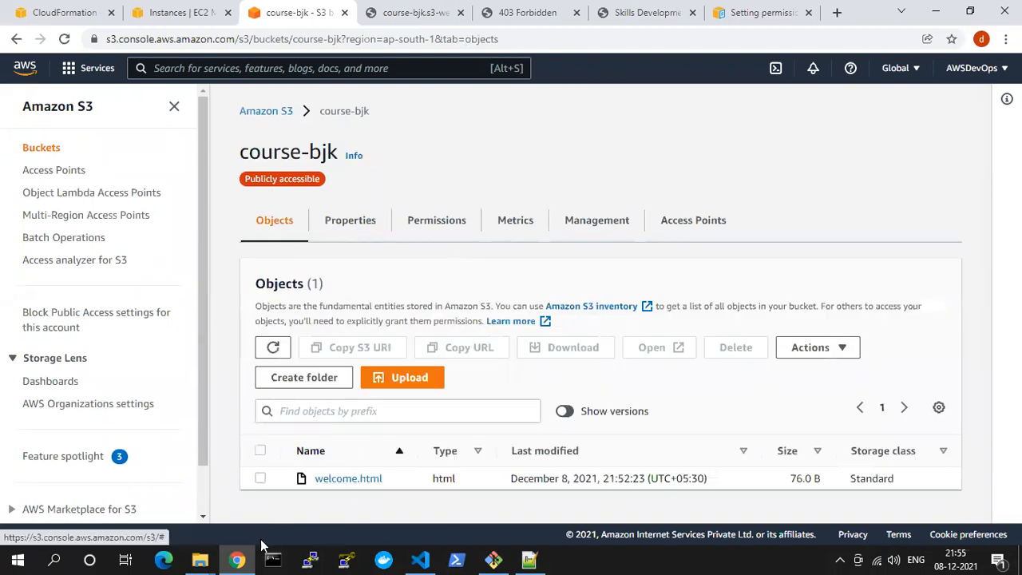
mouse_move(199, 559)
click(172, 452)
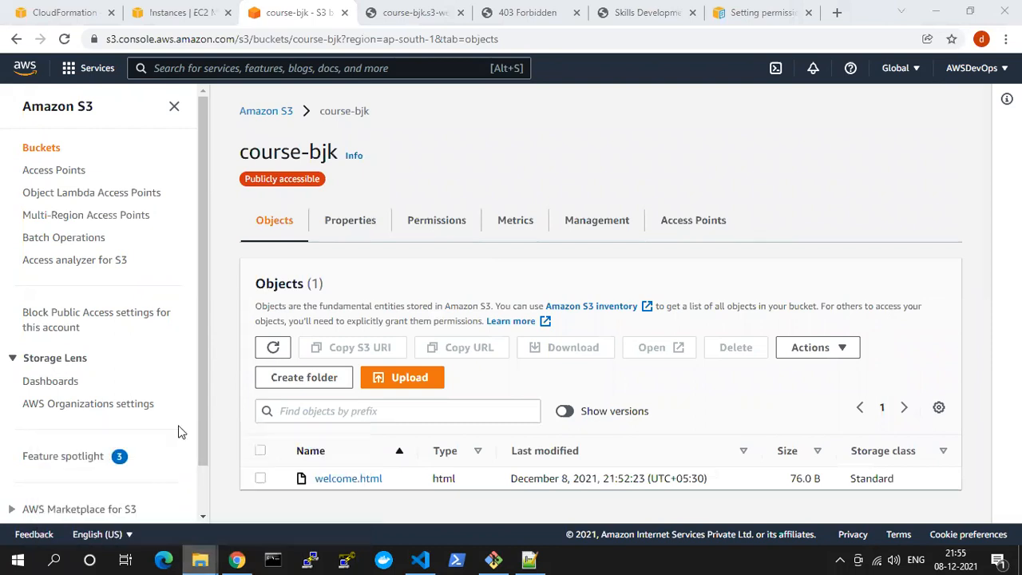
drag(202, 424, 367, 444)
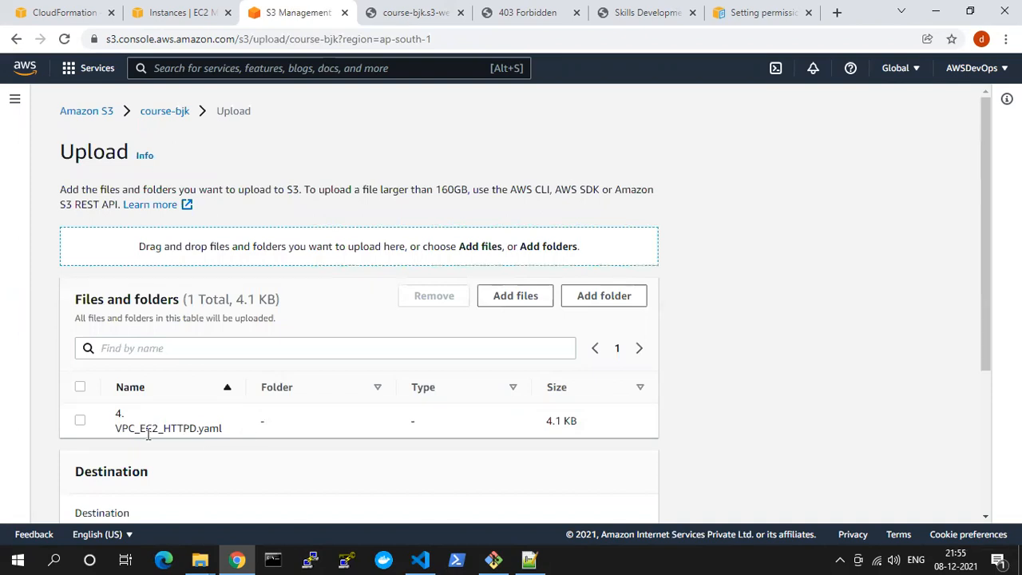
Delete the cf-httpd stack in CloudFormation and approve the deletion
click(182, 13)
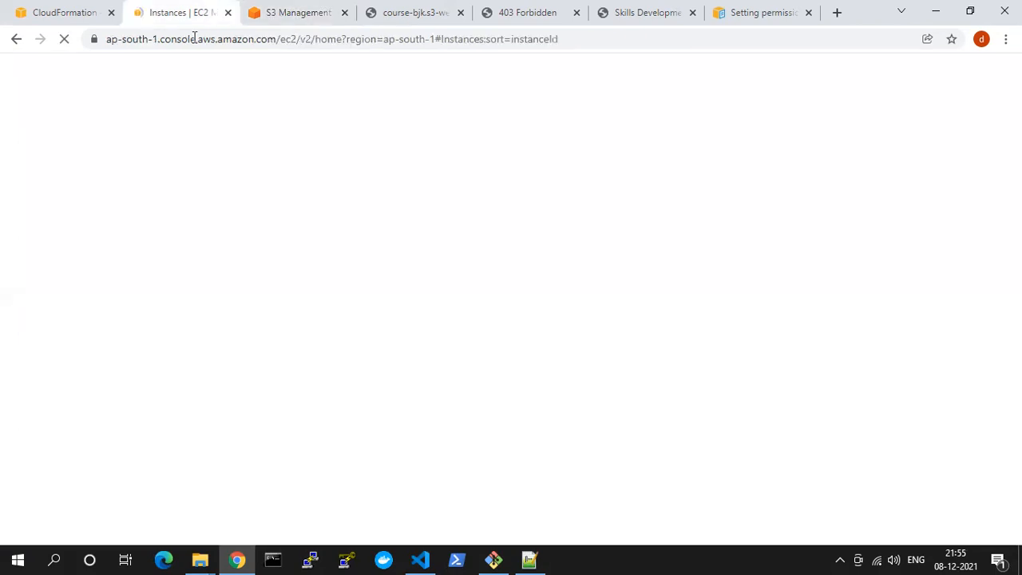
click(88, 13)
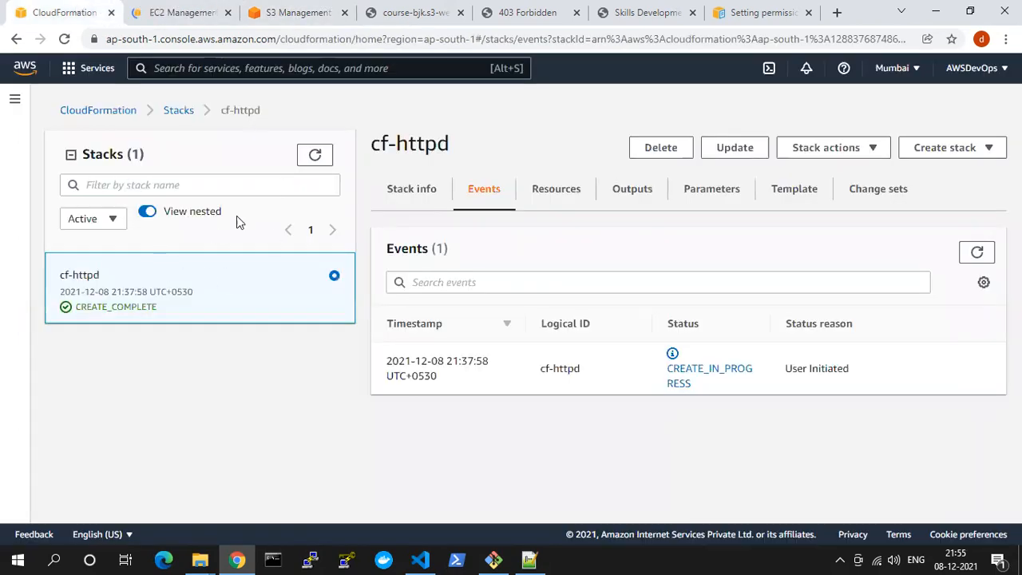
click(312, 157)
click(673, 156)
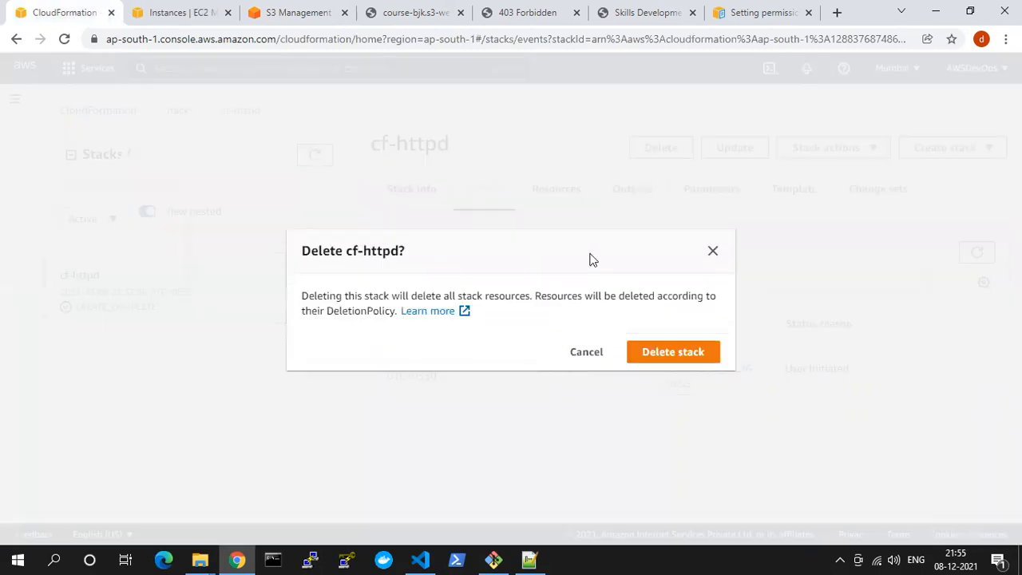
click(647, 351)
Refresh the stack list and the cf-httpd events to follow the stack's deletion
click(314, 194)
click(314, 194)
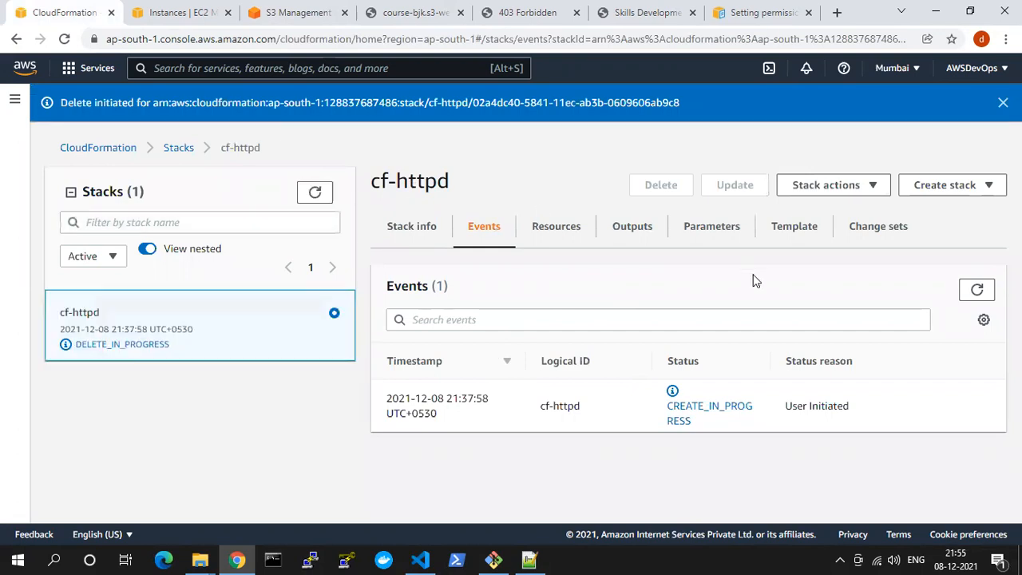
click(977, 290)
click(973, 290)
click(972, 290)
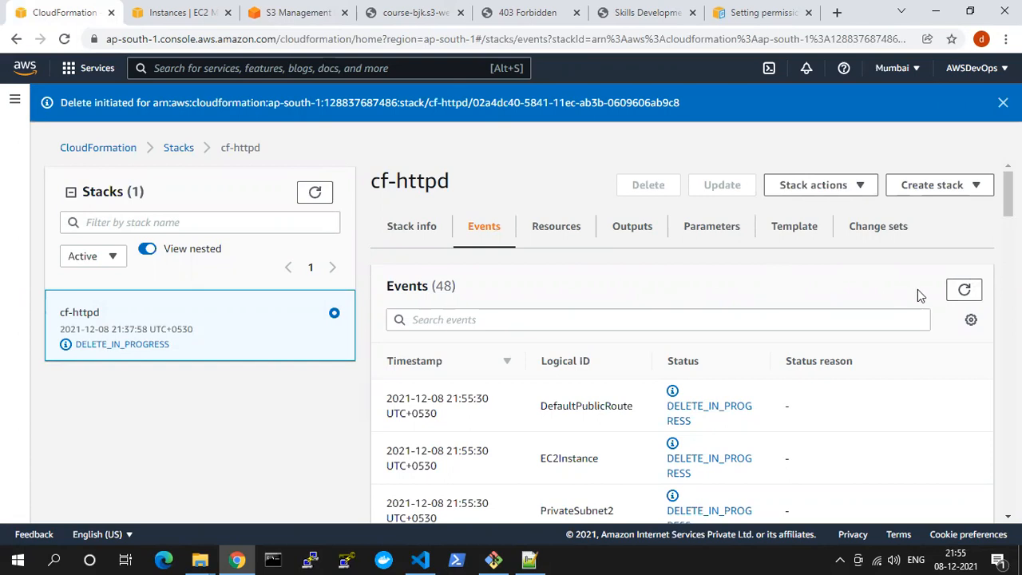
click(964, 291)
click(965, 291)
Close the browser tabs of the course-bjk website, the 403 Forbidden page, the Skills Development site and the S3 permissions documentation
click(184, 13)
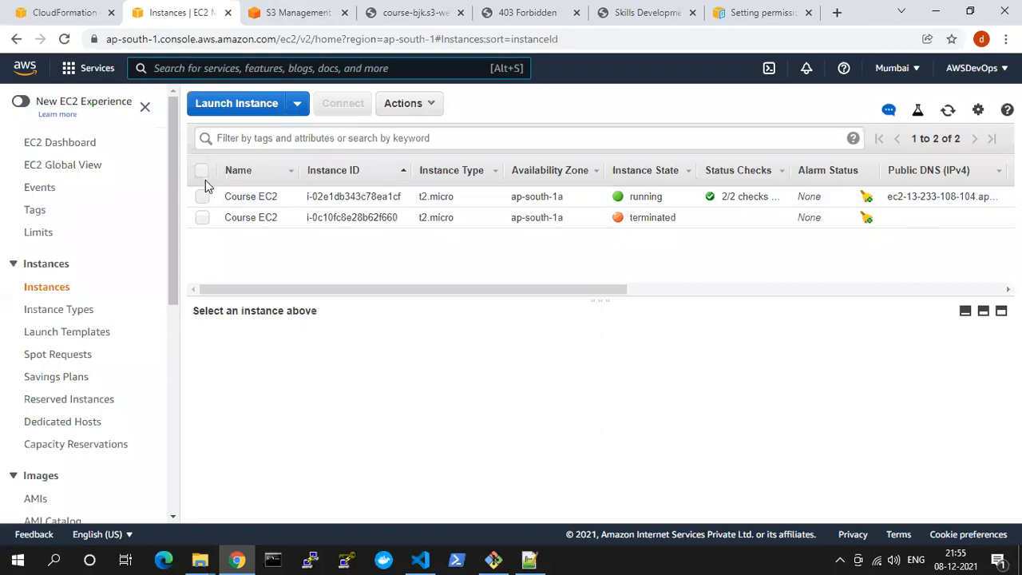
click(321, 9)
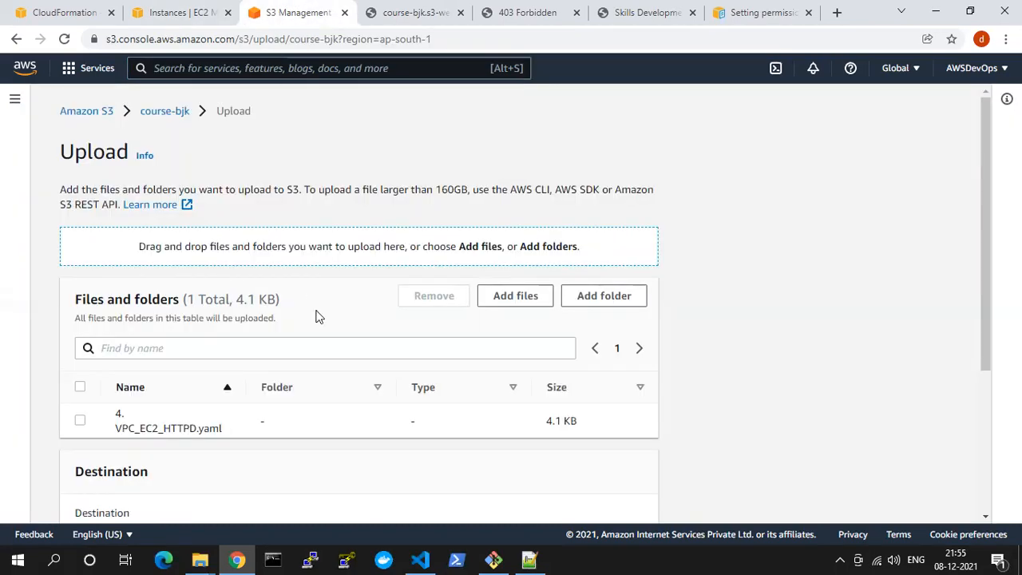
click(416, 9)
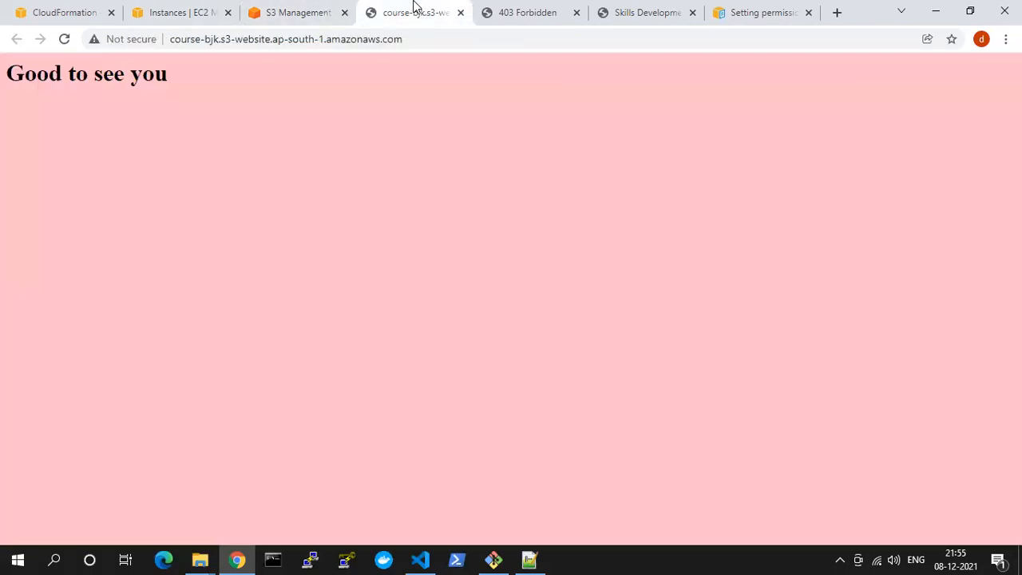
click(461, 14)
click(454, 14)
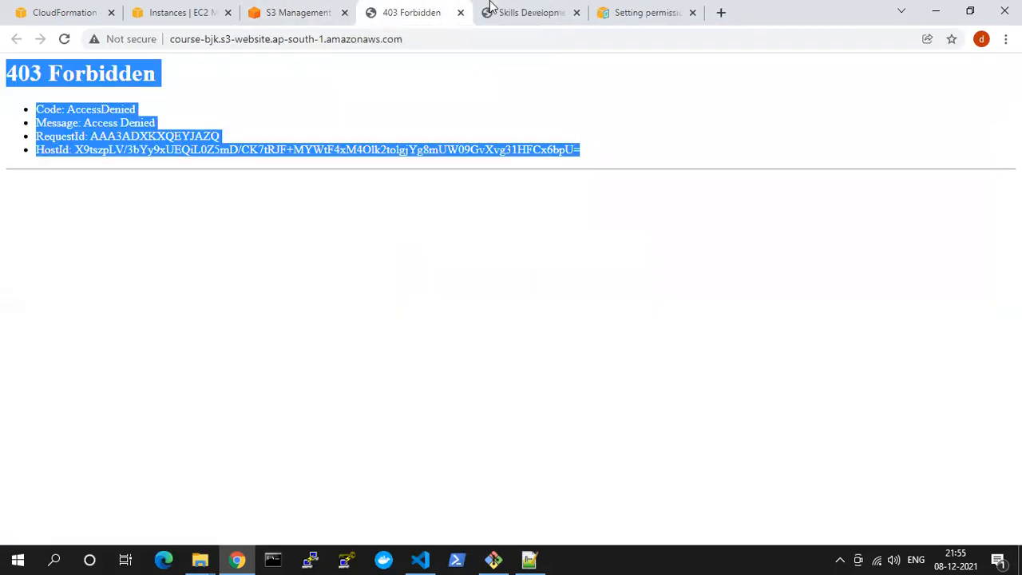
click(459, 14)
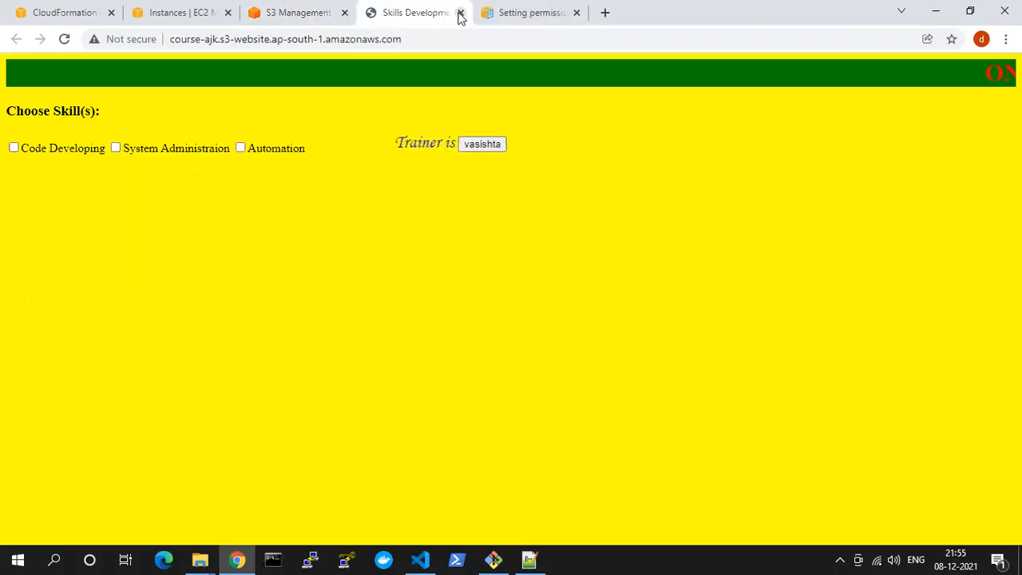
click(459, 14)
click(460, 13)
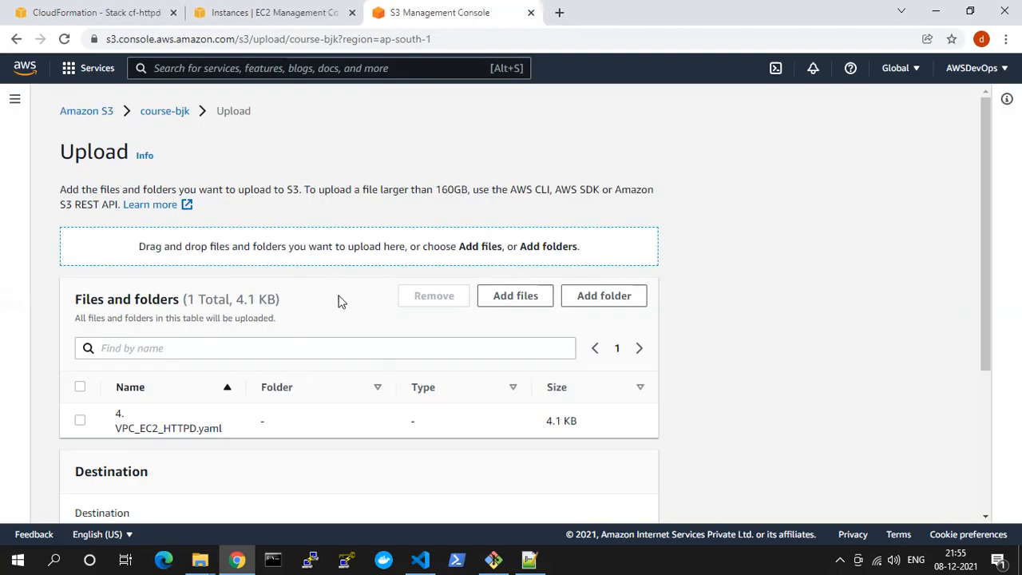
scroll(335, 287, down, 3)
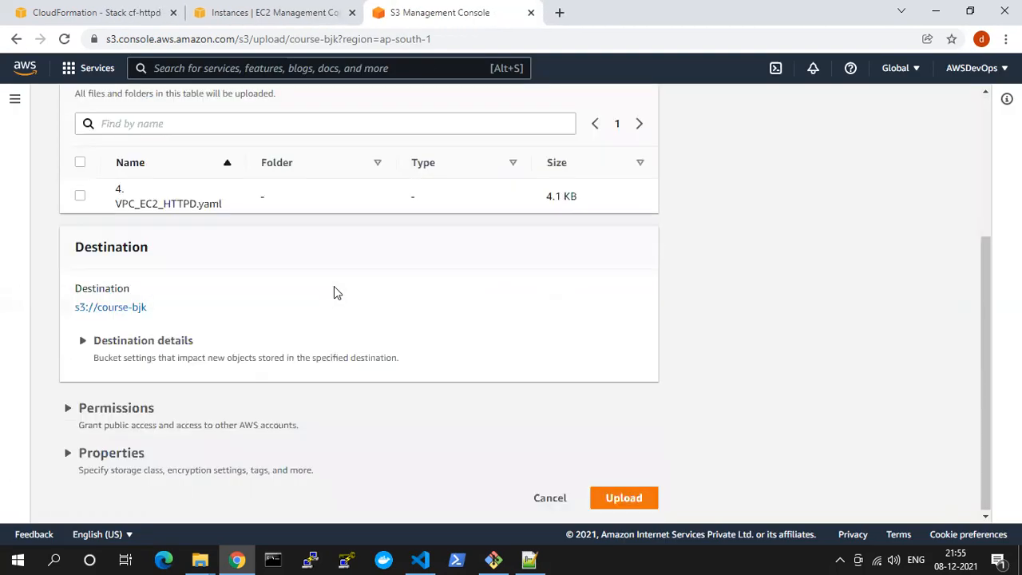
scroll(334, 292, up, 5)
click(309, 9)
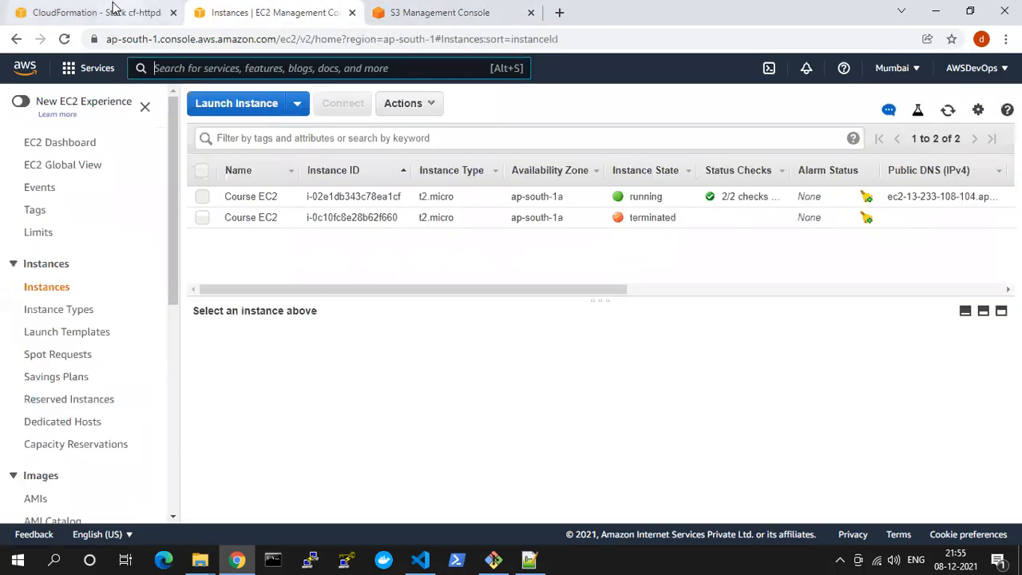
Refresh the CloudFormation stack list and start creating a stack with new resources (standard)
click(115, 10)
click(317, 198)
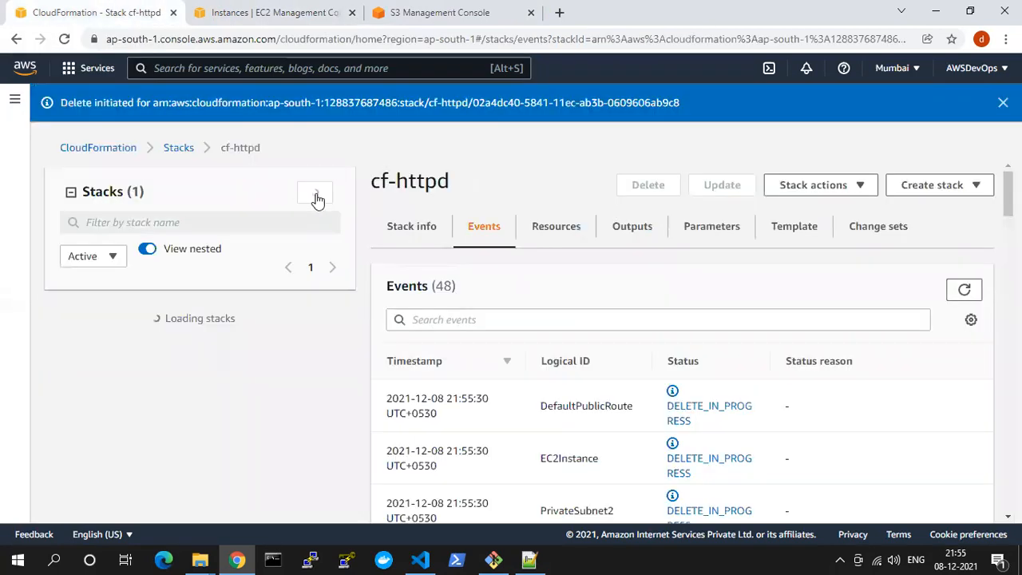
click(920, 185)
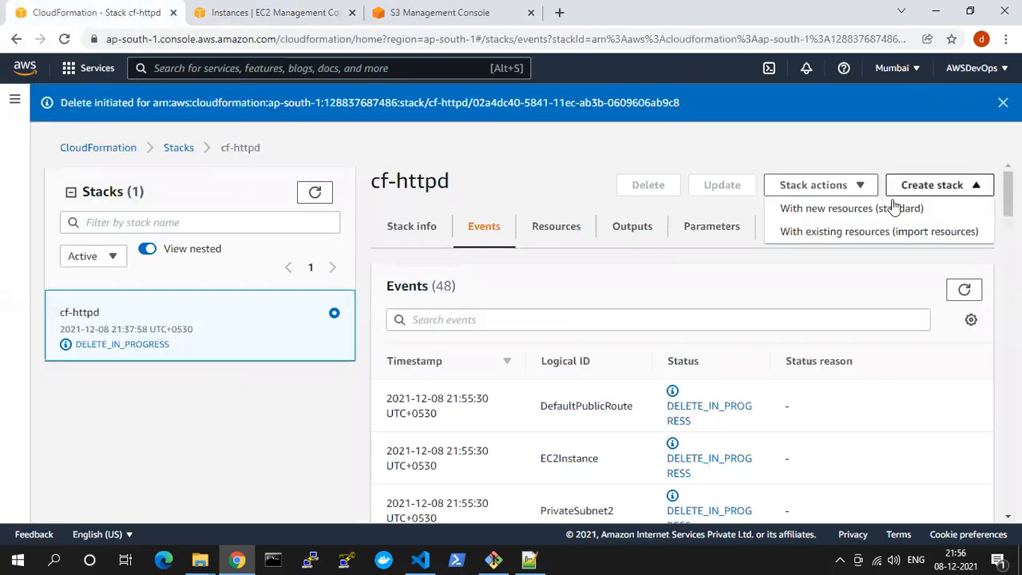
click(894, 208)
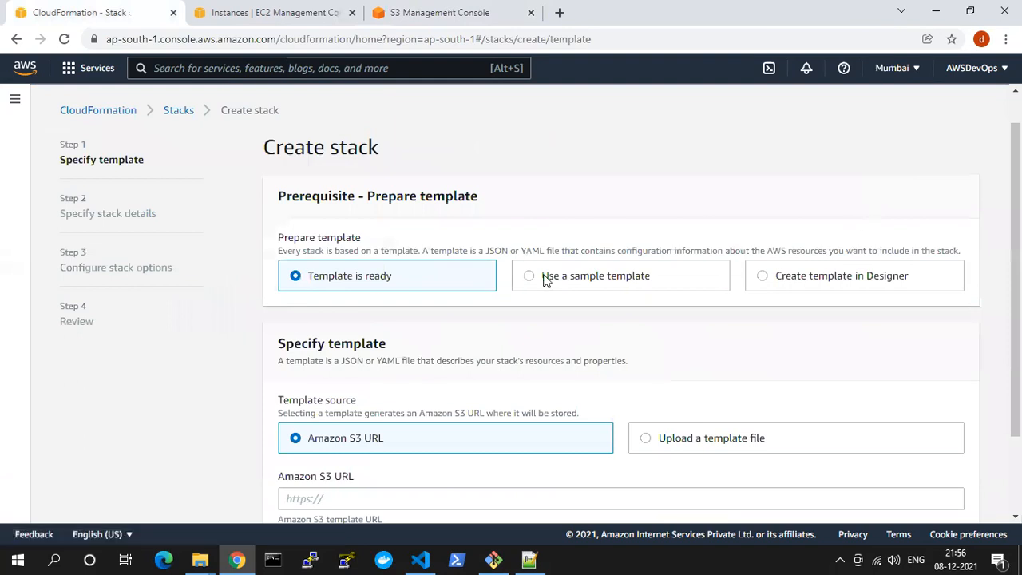
scroll(758, 323, down, 3)
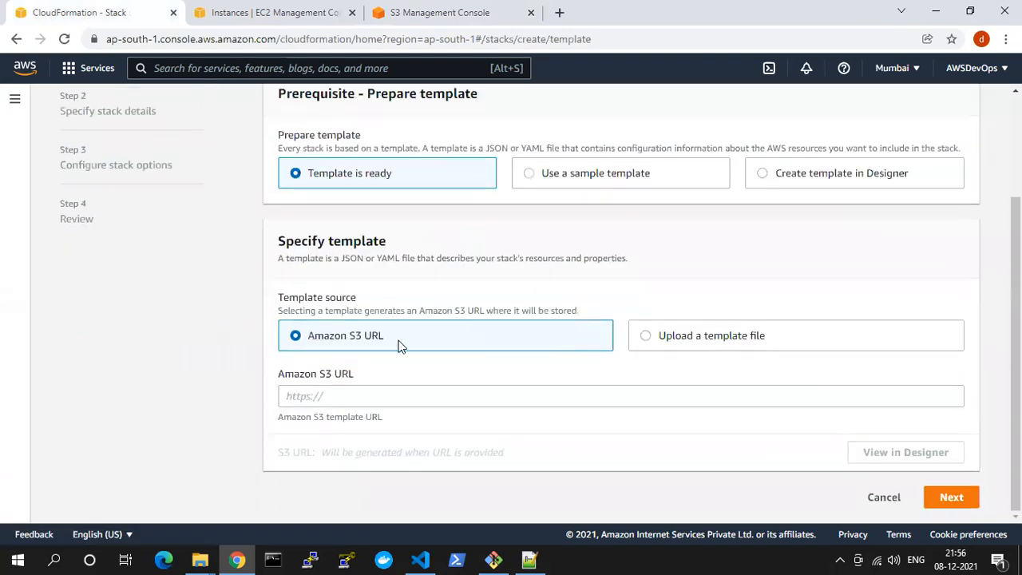
Upload 4. VPC_EC2_HTTPD.yaml to the course-bjk bucket in S3
triple_click(331, 337)
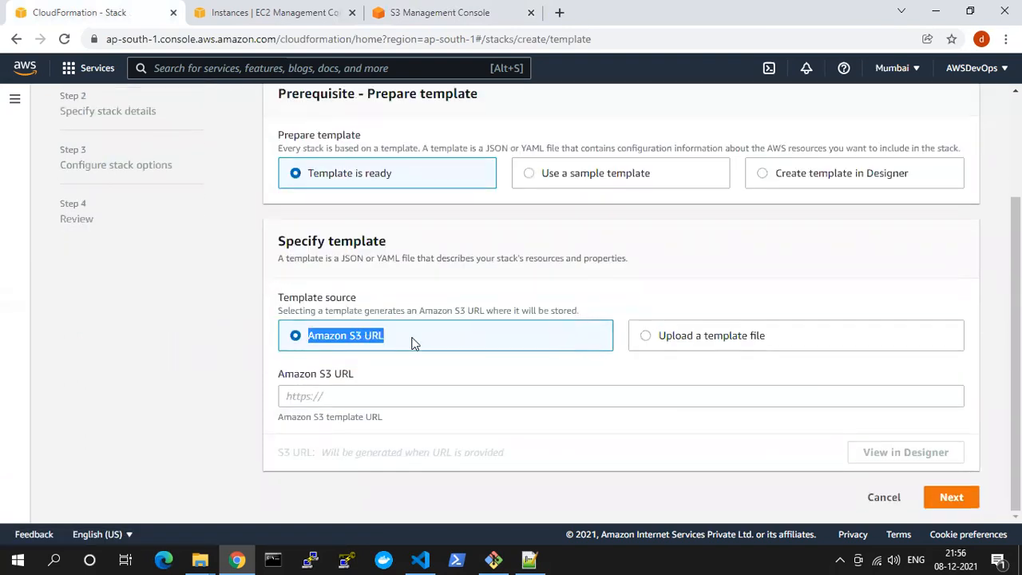
click(422, 396)
click(276, 10)
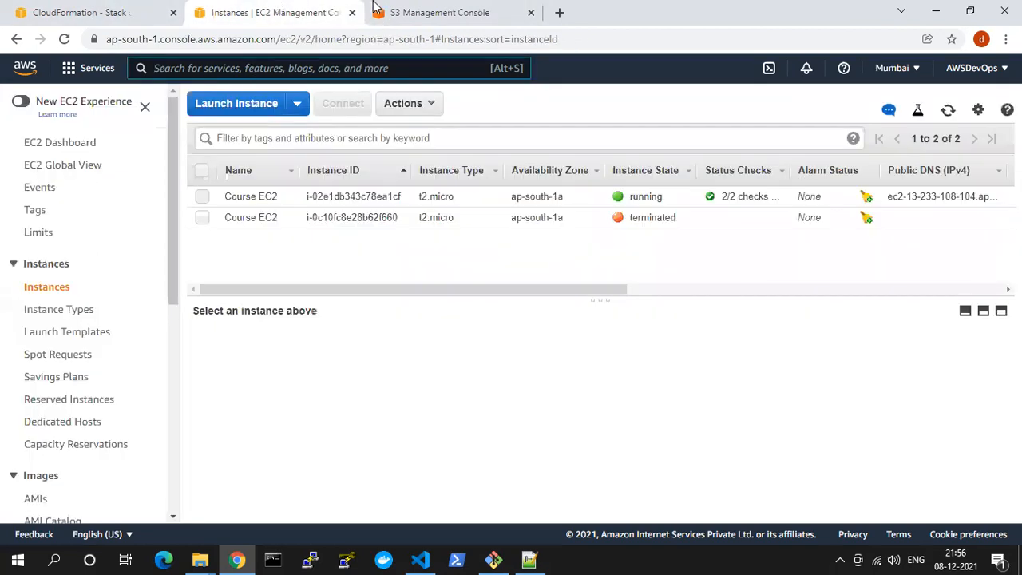
click(423, 12)
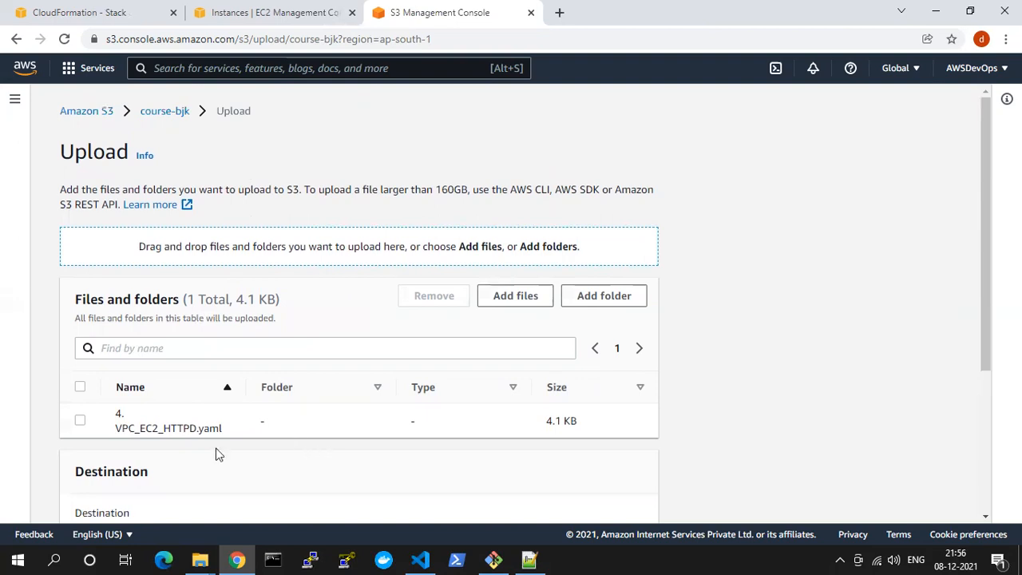
click(80, 420)
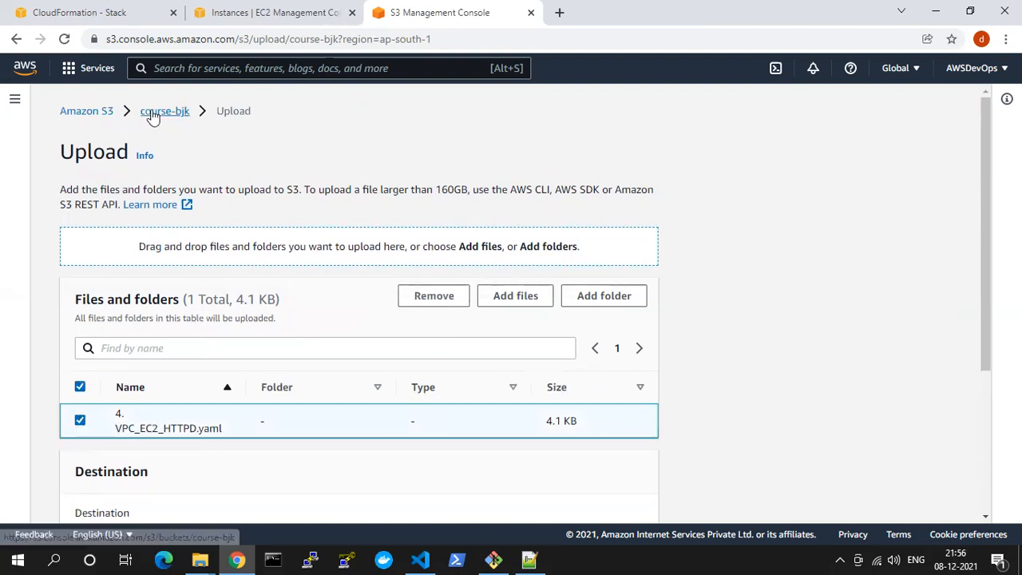
scroll(488, 443, down, 3)
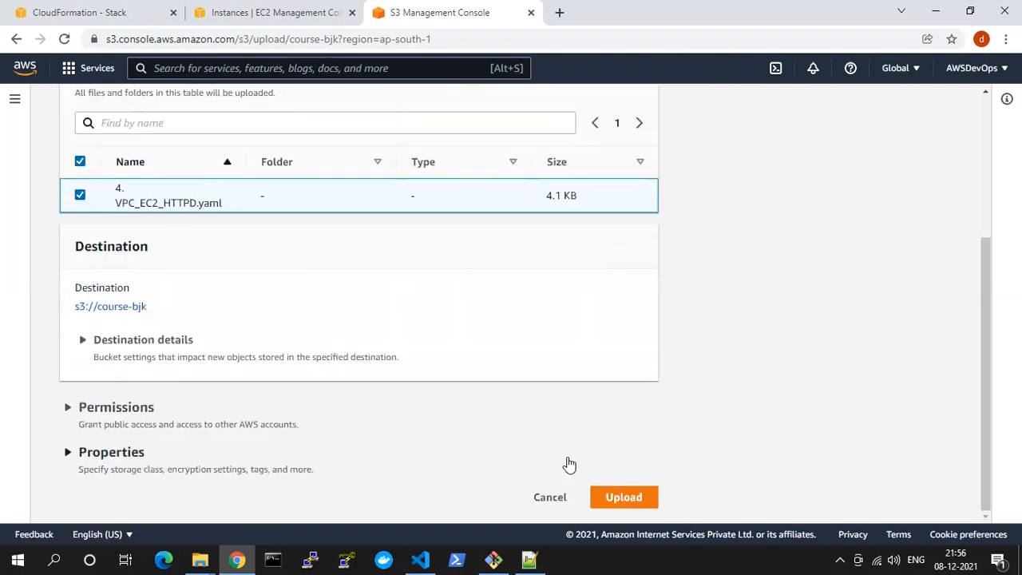
click(623, 496)
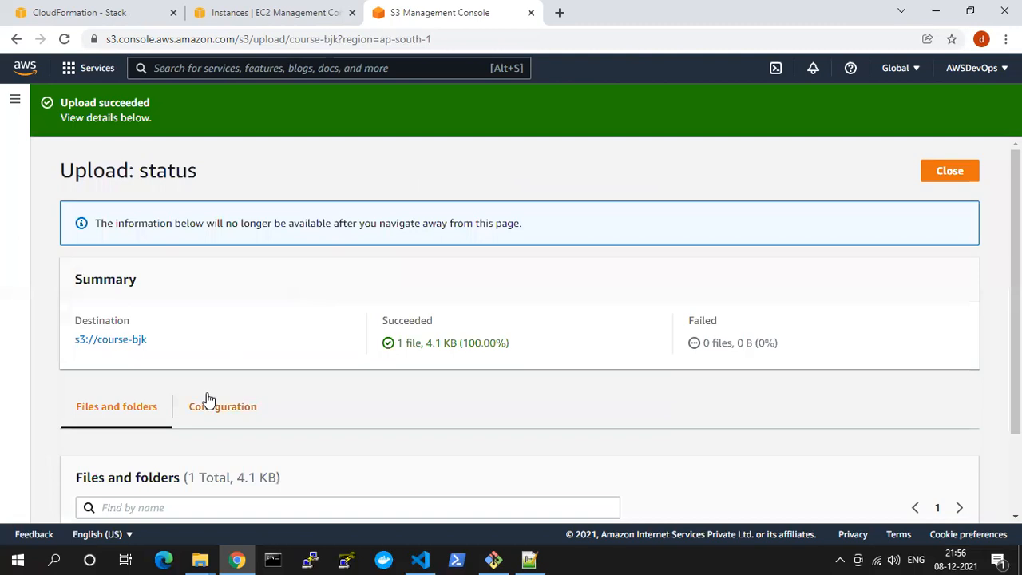
Open the uploaded 4. VPC_EC2_HTTPD.yaml object from the upload results and copy its S3 URI
scroll(289, 395, down, 2)
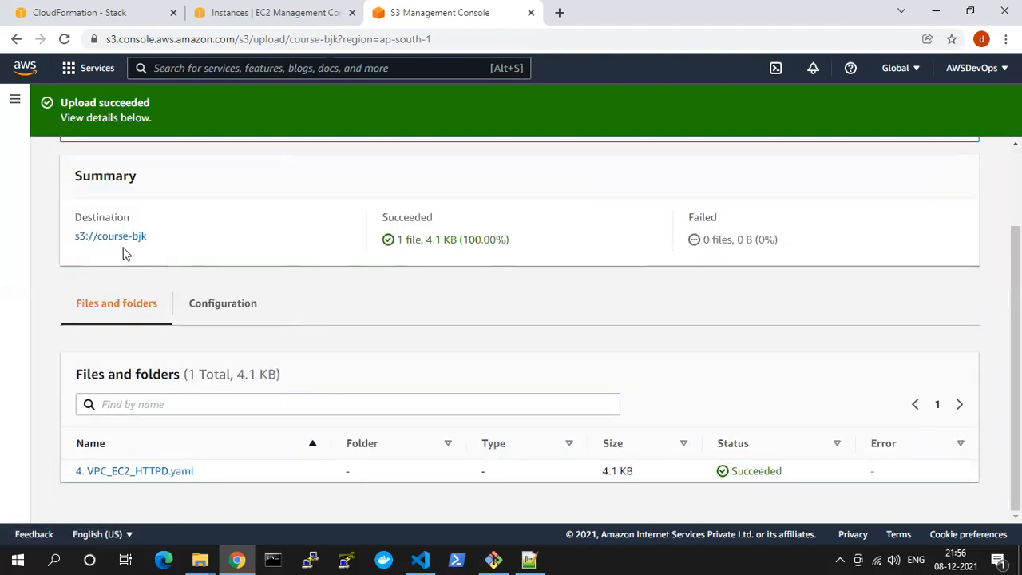
click(128, 471)
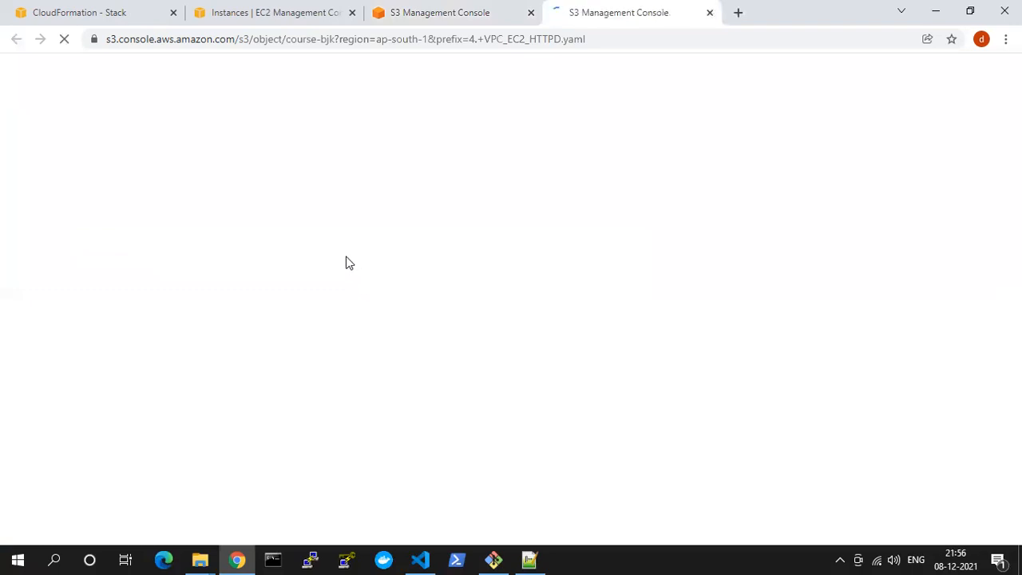
click(498, 41)
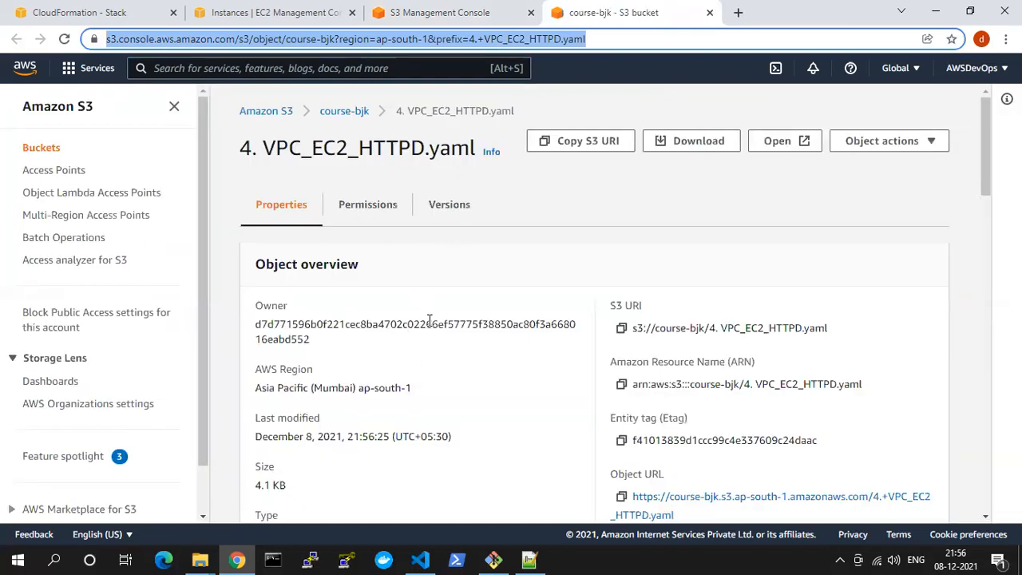
click(551, 149)
Try to continue the stack creation with s3://course-bjk/4. VPC_EC2_HTTPD.yaml as the Amazon S3 template URL
click(294, 12)
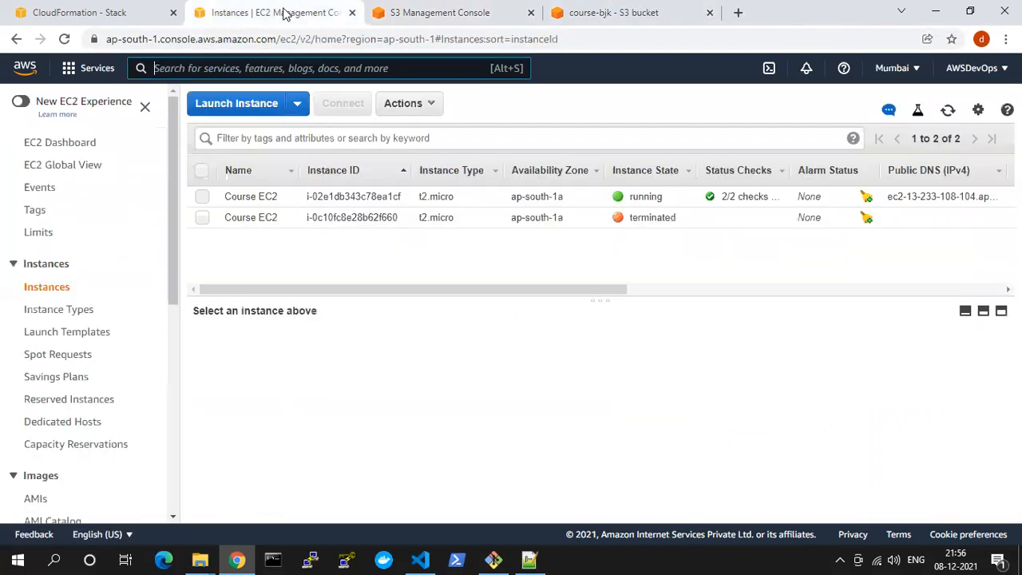
click(102, 12)
key(ctrl+v)
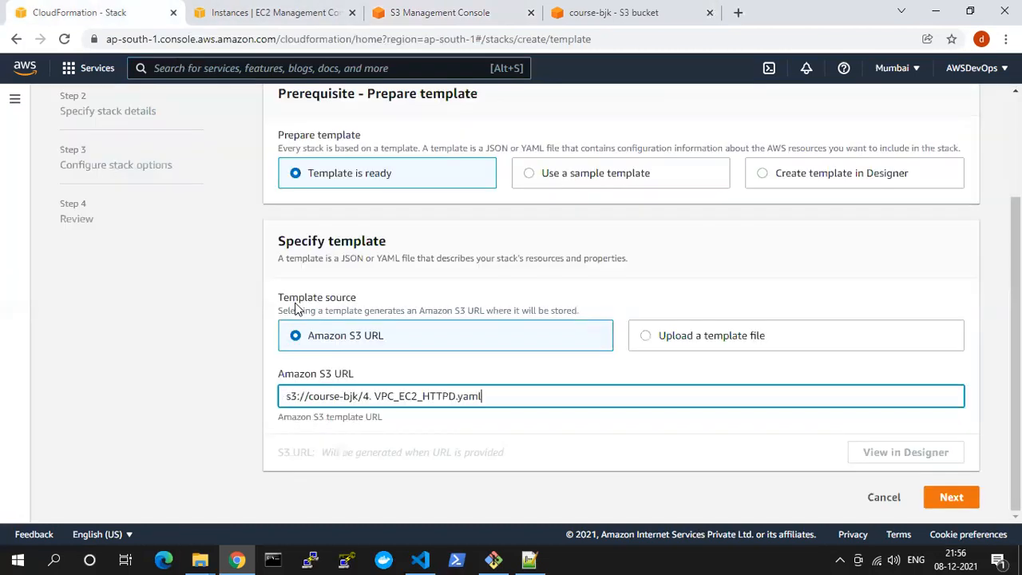
click(338, 447)
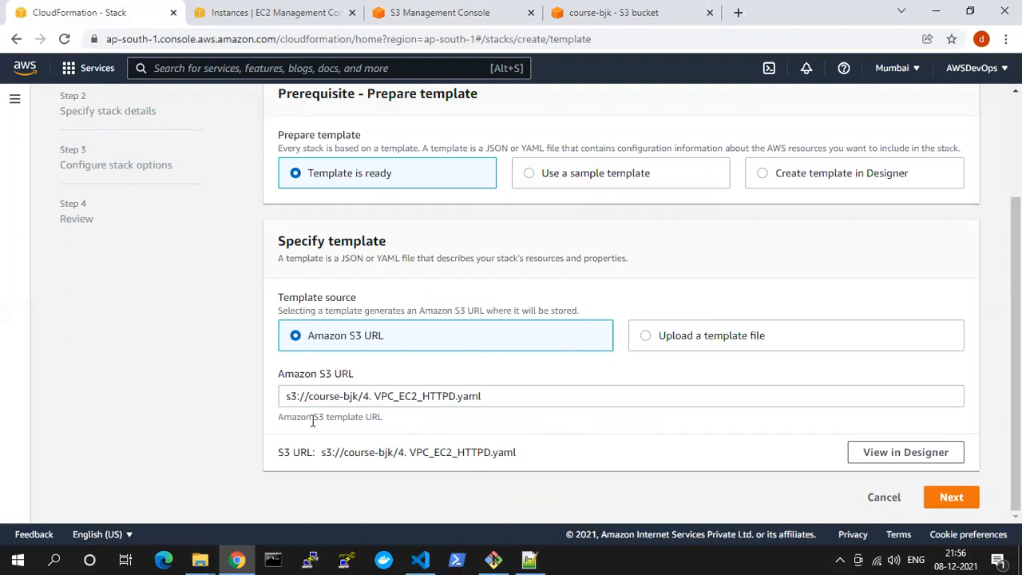
drag(291, 417, 404, 428)
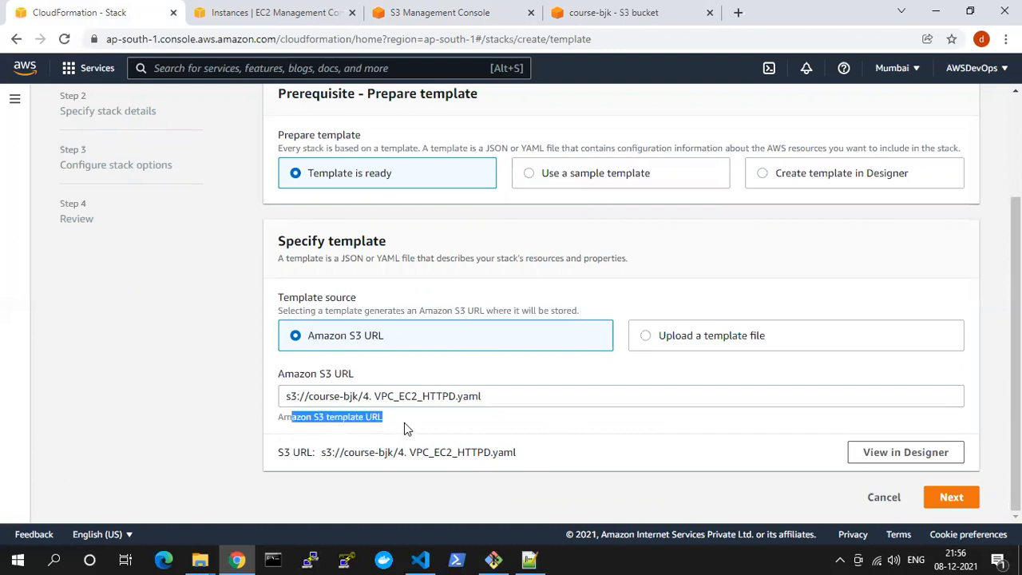
click(950, 496)
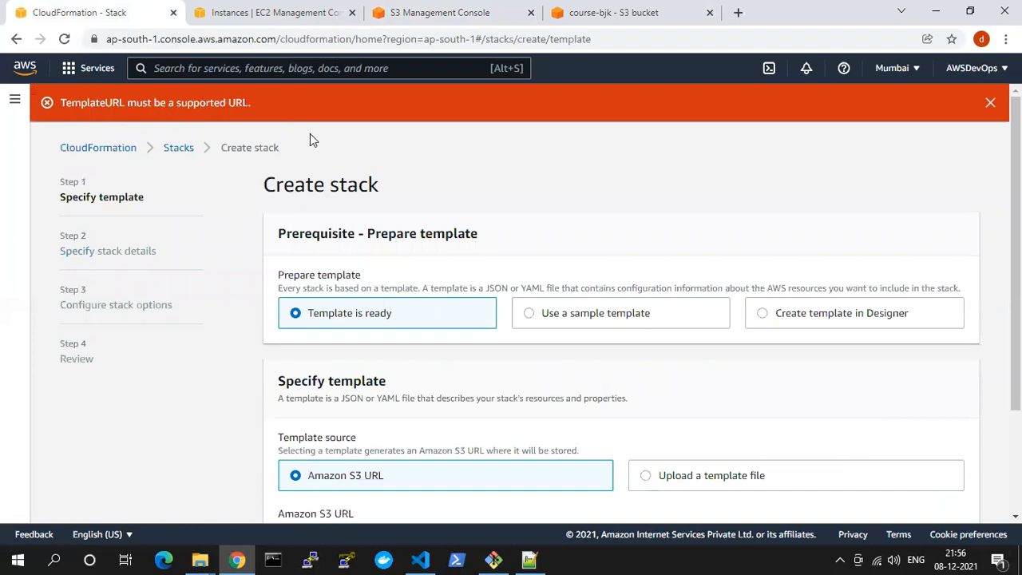
Copy the browser address of the S3 console page for the 4. VPC_EC2_HTTPD.yaml object
click(477, 10)
click(264, 10)
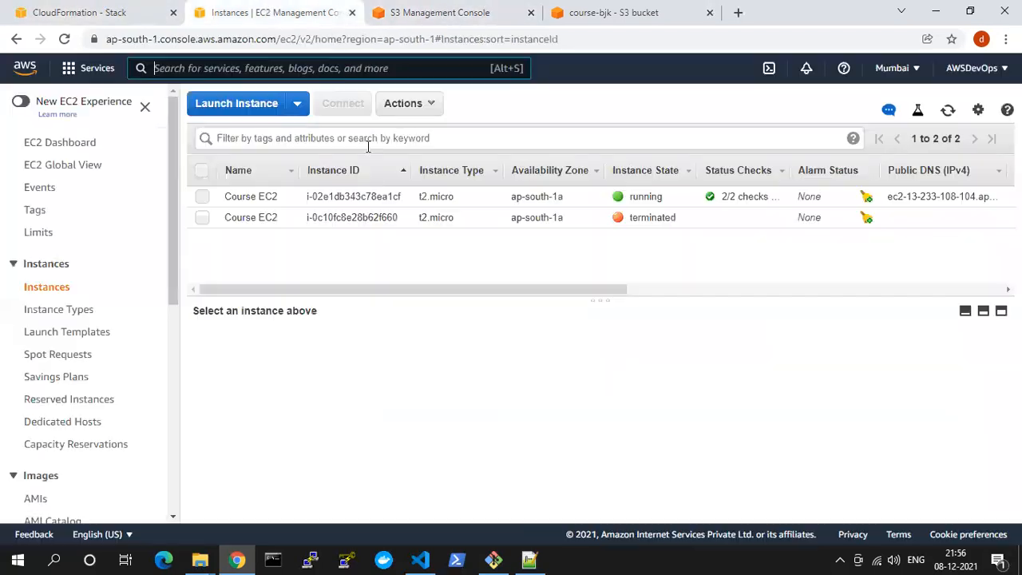
click(48, 11)
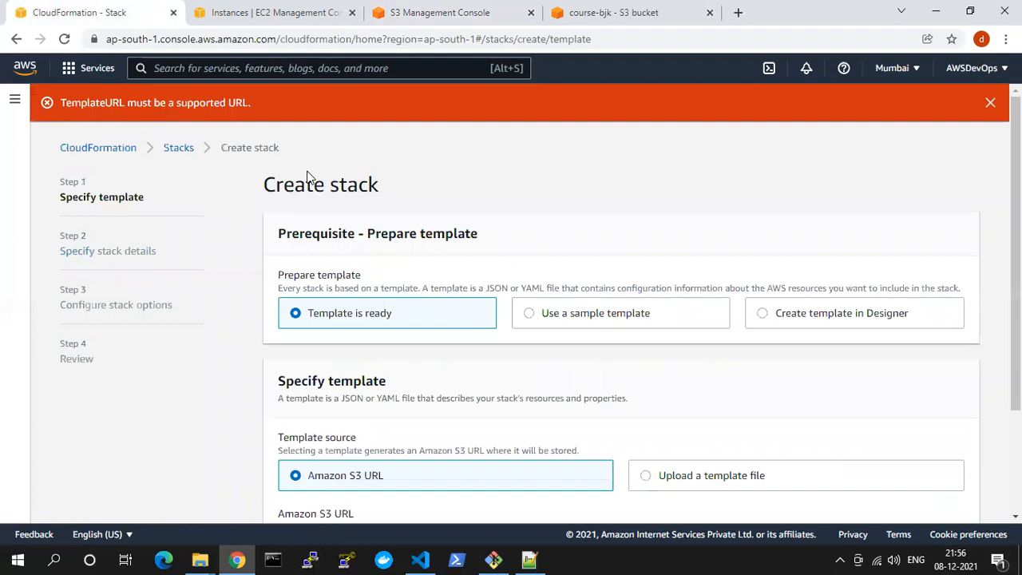
click(415, 8)
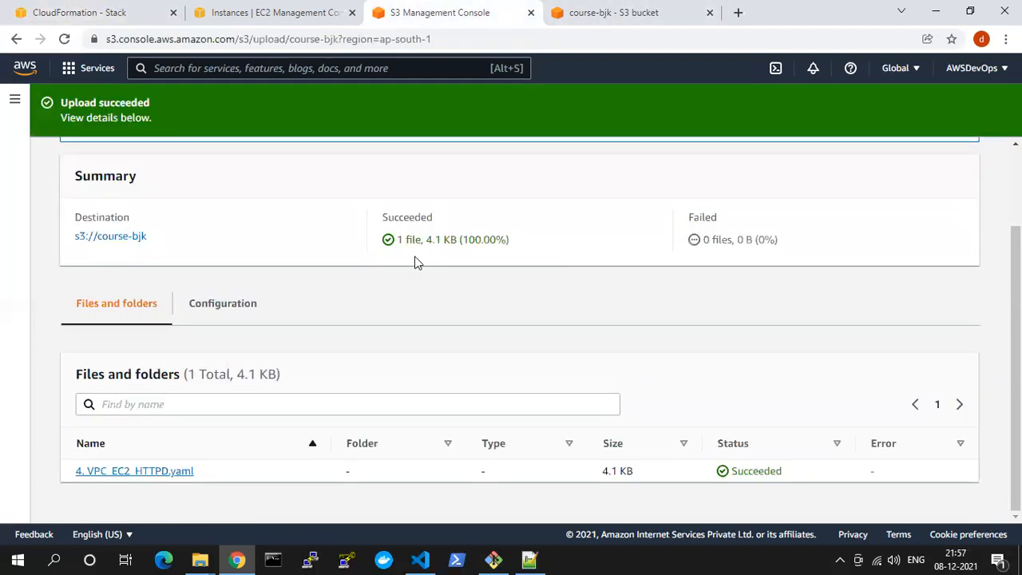
scroll(416, 262, up, 3)
click(595, 10)
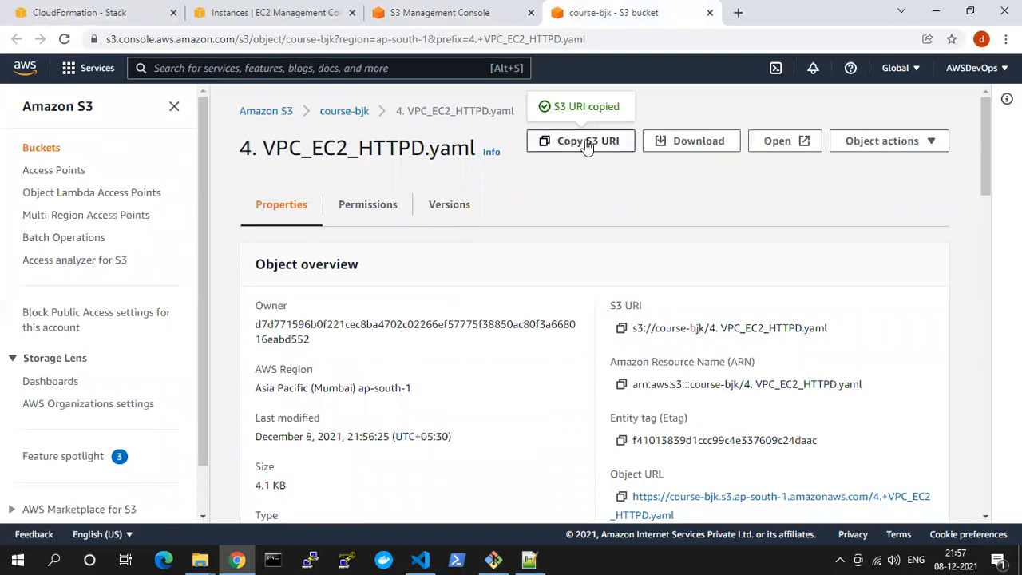
click(599, 42)
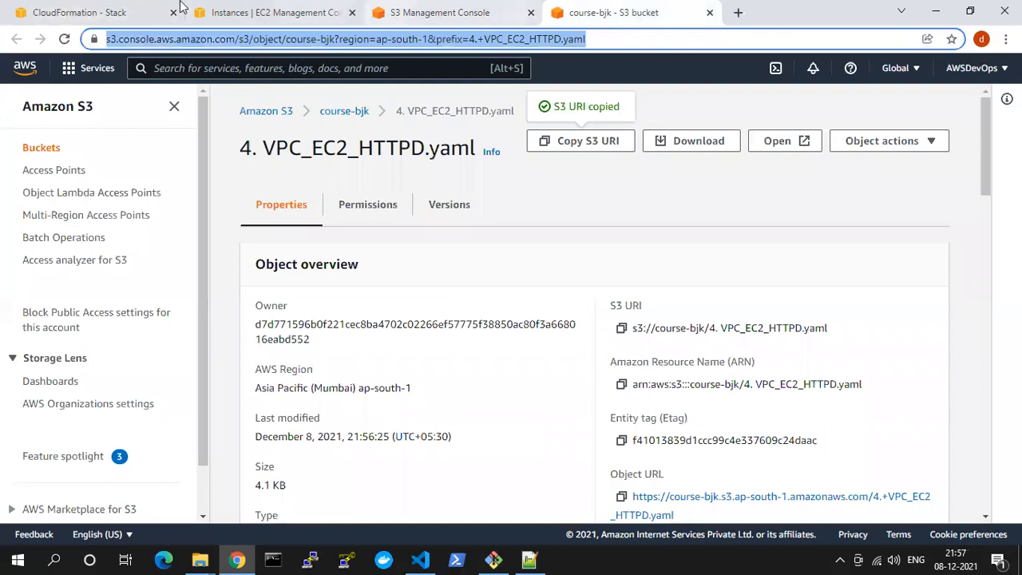
Try to continue the stack creation with the object's S3 console page address as the template URL and read the response
click(88, 12)
scroll(421, 411, down, 2)
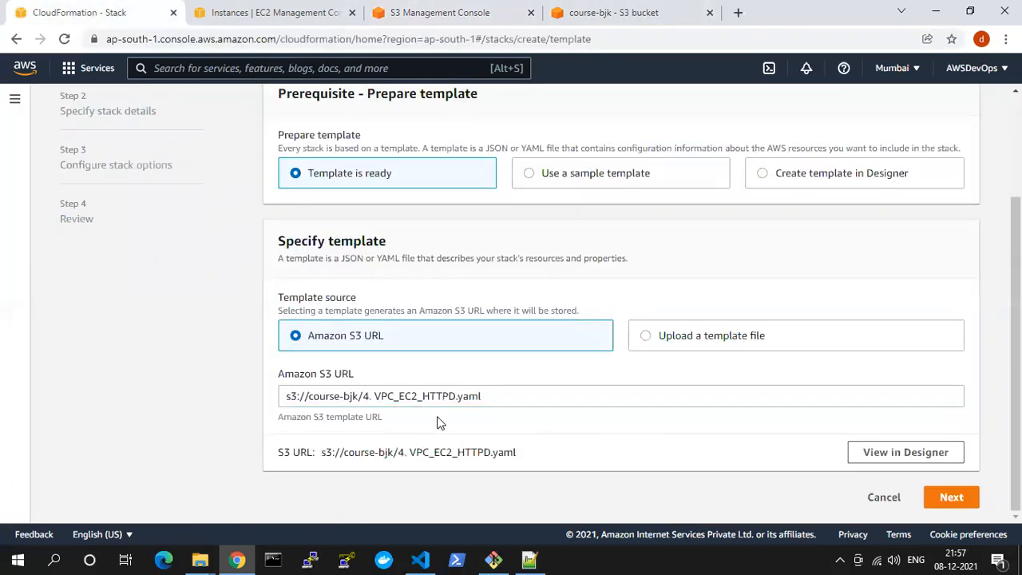
drag(491, 394, 183, 395)
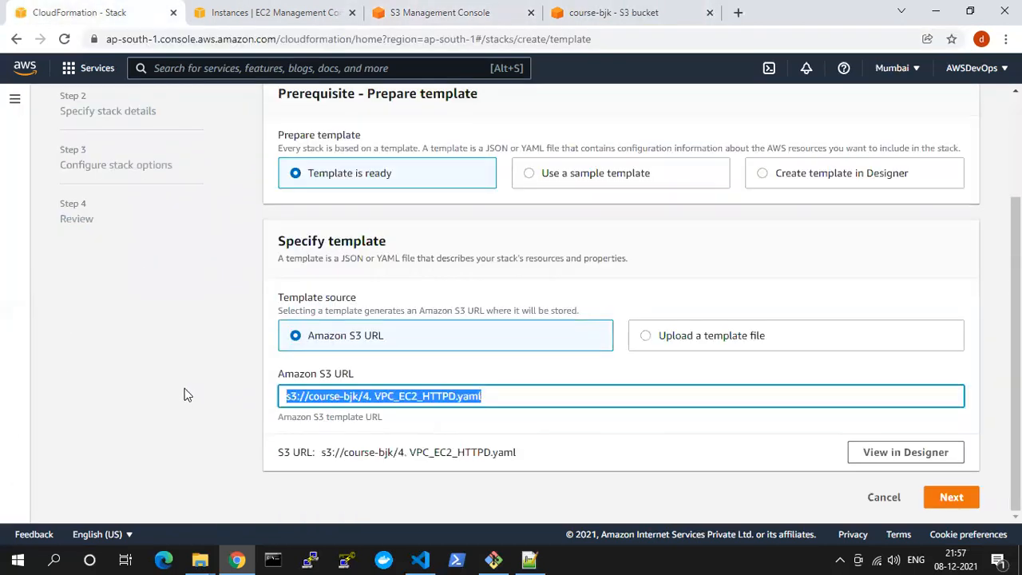
key(ctrl+v)
click(592, 428)
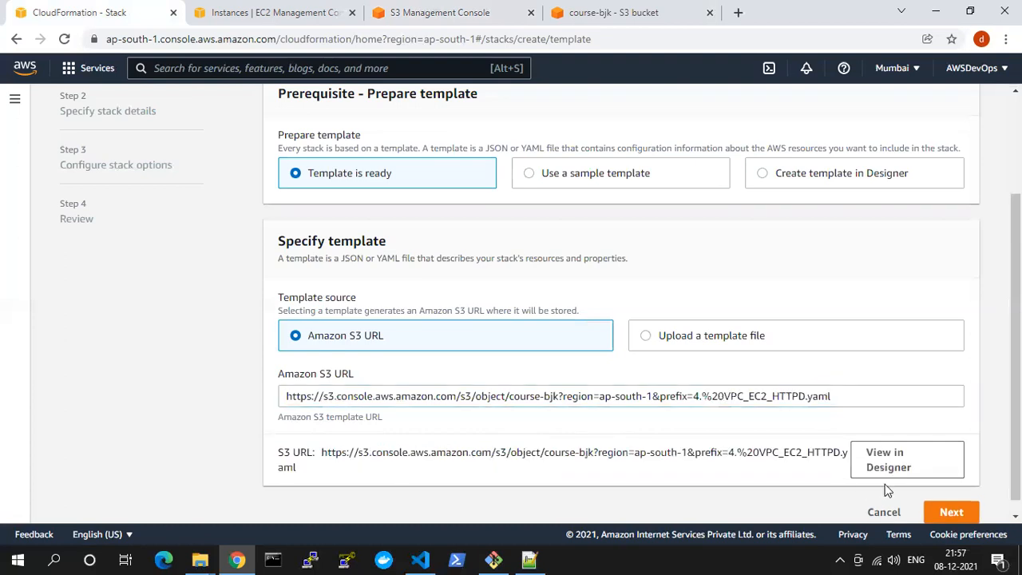
click(950, 513)
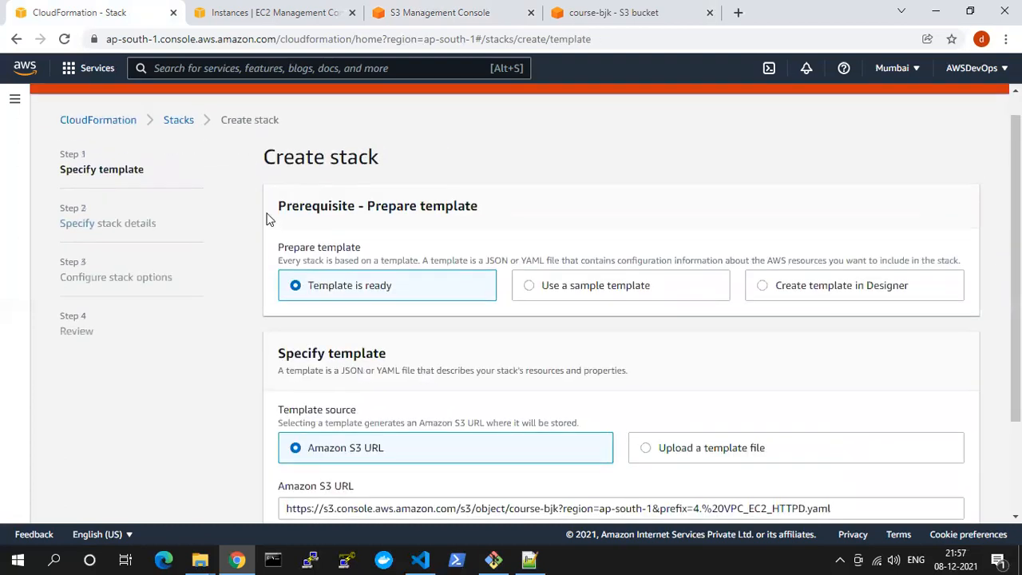
drag(107, 102, 188, 106)
drag(308, 105, 453, 102)
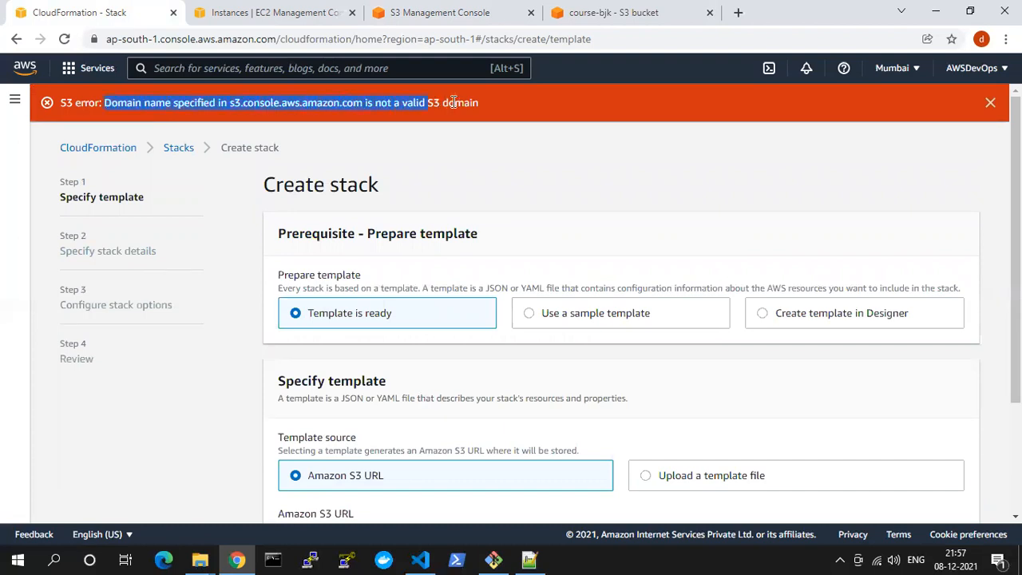
Close the upload status, open 4. VPC_EC2_HTTPD.yaml in the course-bjk bucket and copy its object URL
click(292, 8)
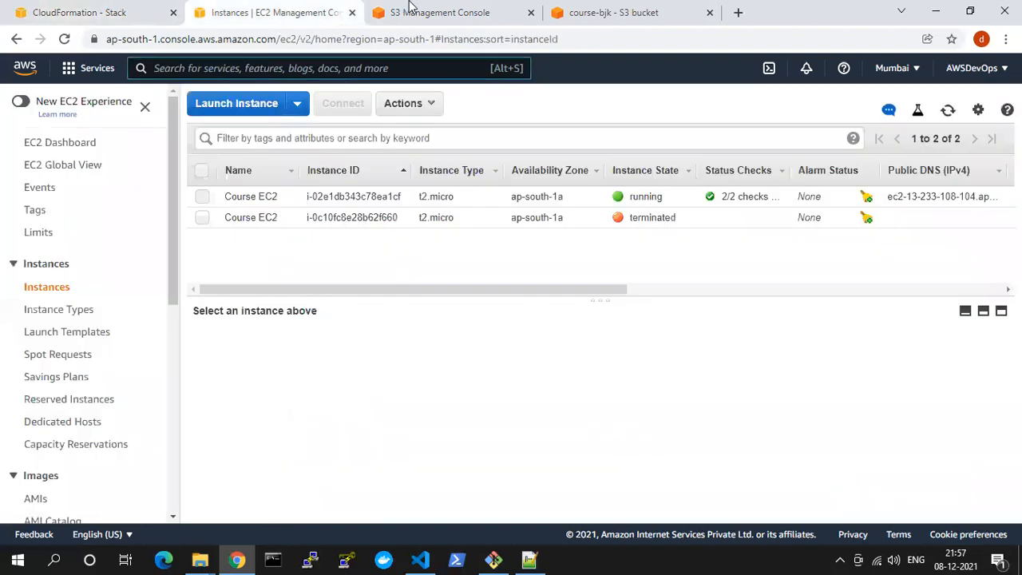
click(411, 10)
scroll(284, 303, down, 2)
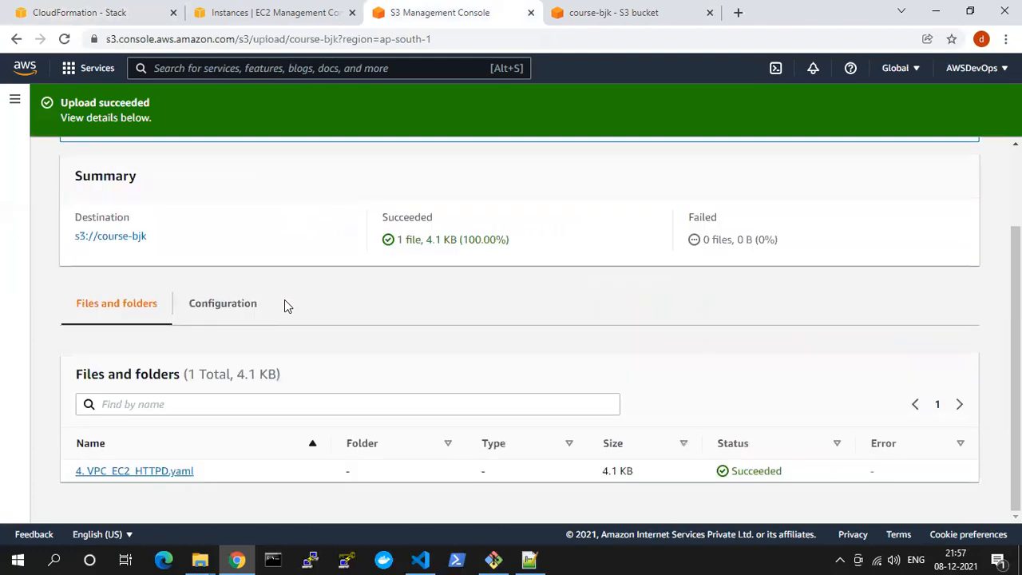
scroll(285, 303, up, 2)
click(936, 177)
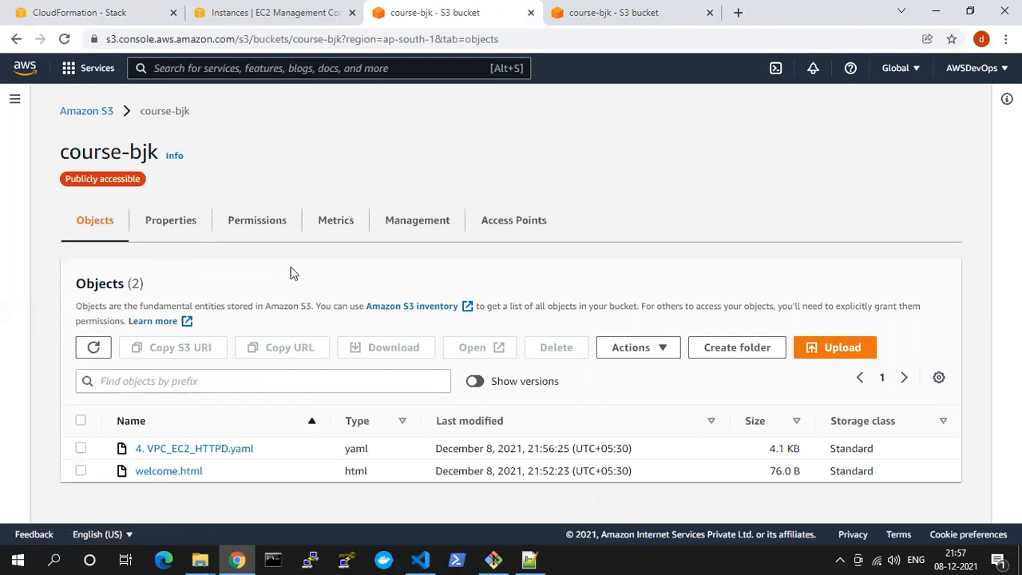
click(171, 452)
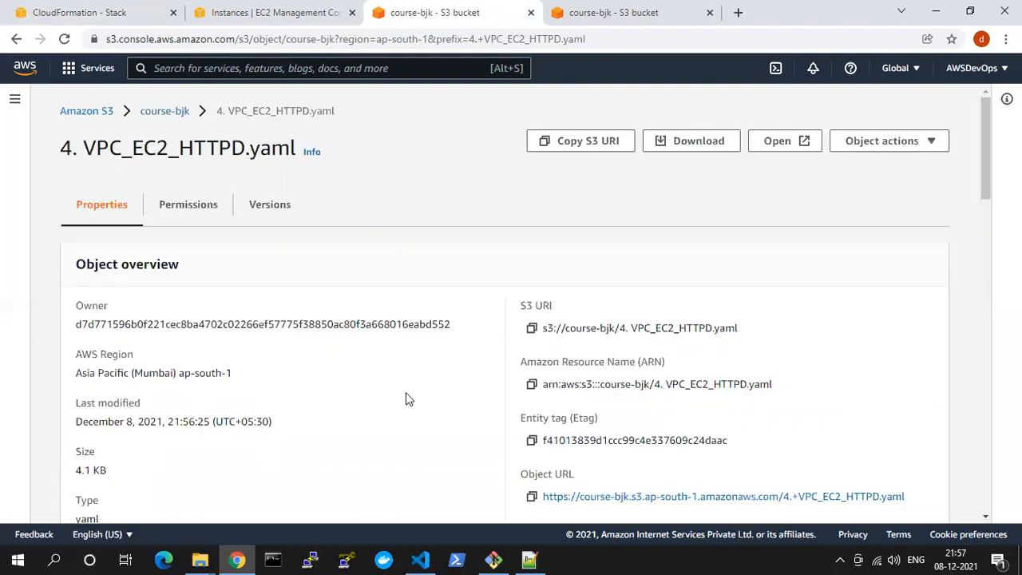
scroll(629, 213, down, 1)
scroll(628, 213, up, 1)
scroll(628, 213, down, 2)
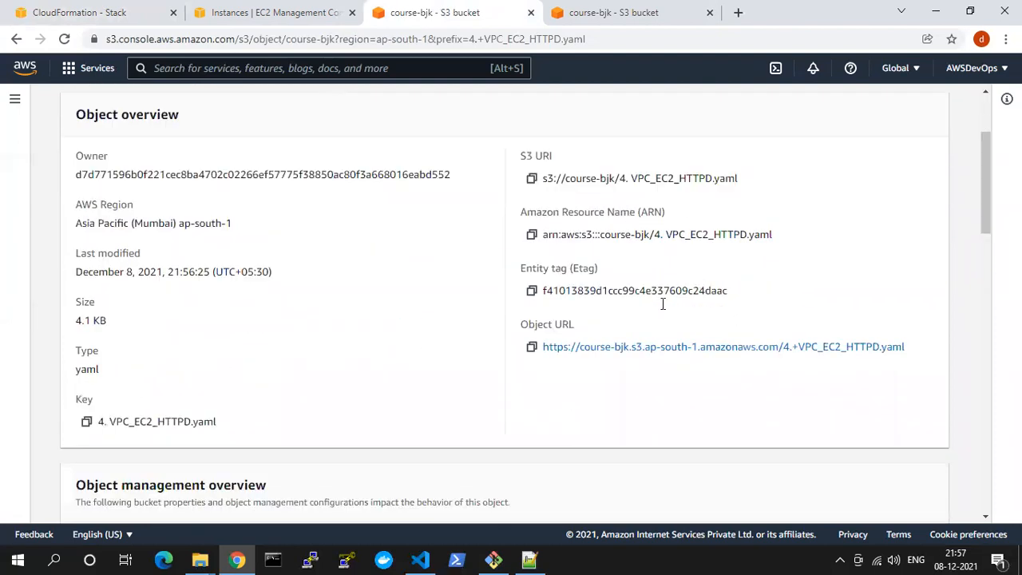
click(532, 348)
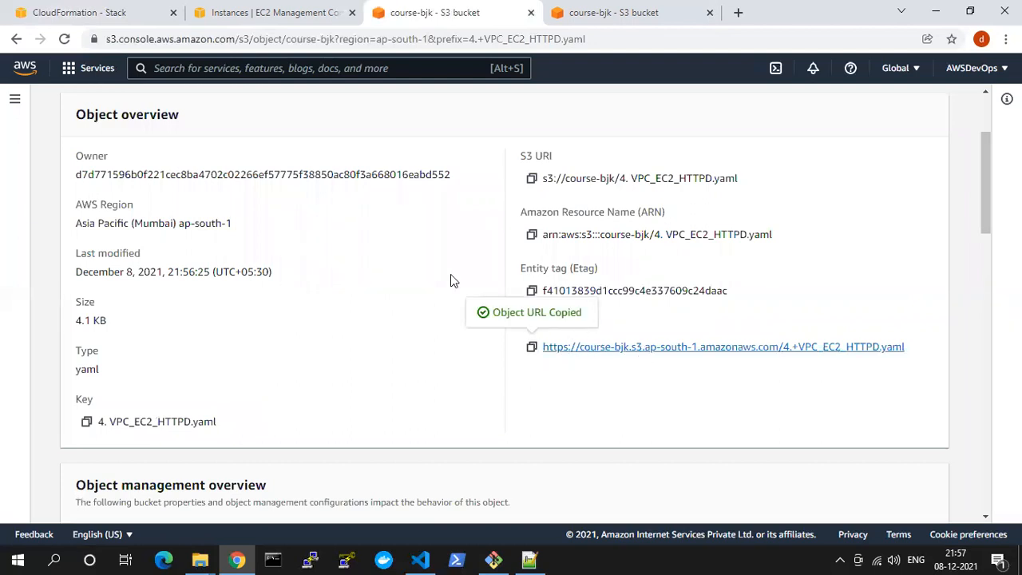
click(275, 12)
click(141, 11)
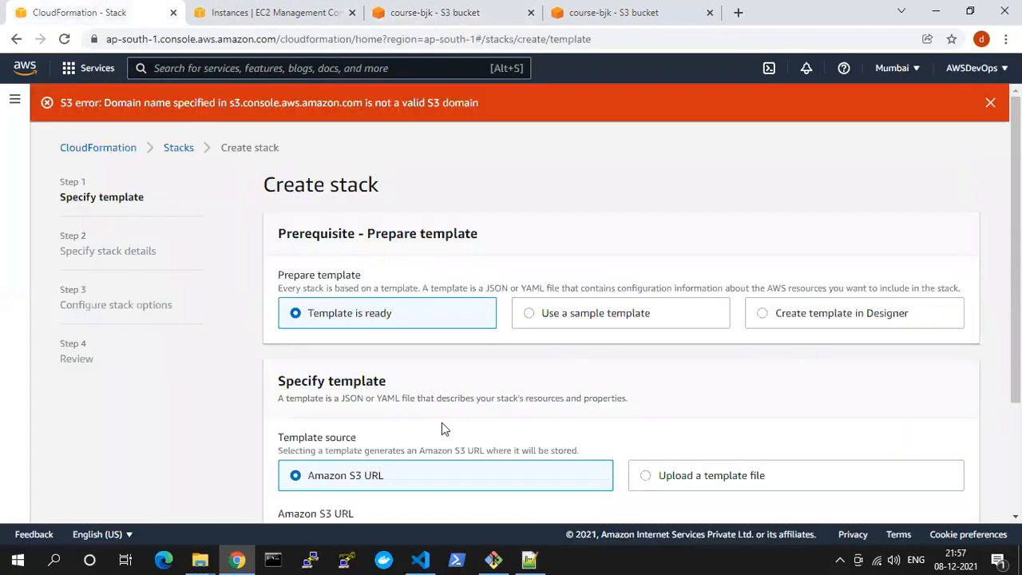
scroll(442, 429, down, 2)
click(422, 381)
key(ctrl+a)
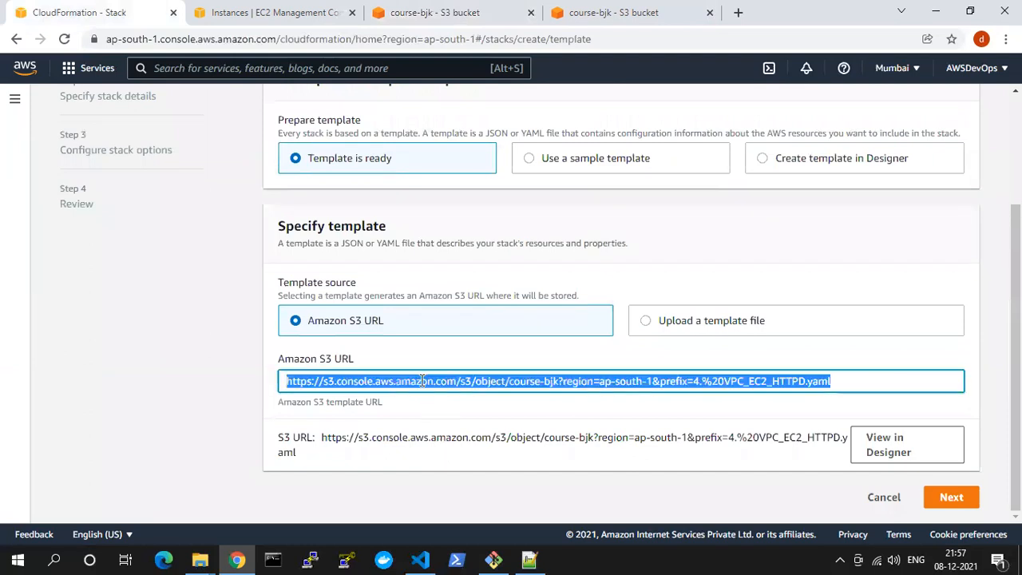
key(ctrl+v)
click(432, 412)
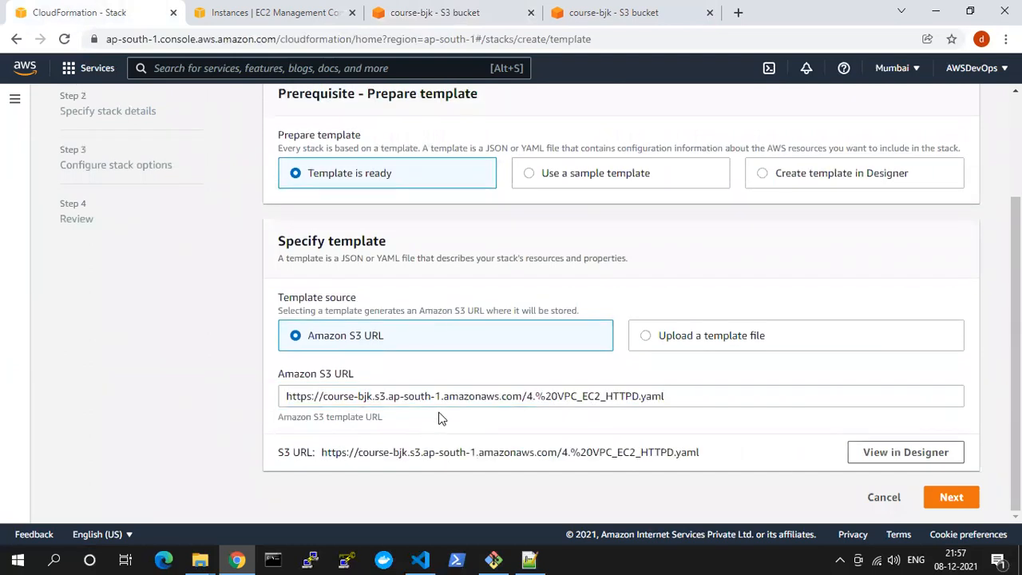
click(949, 498)
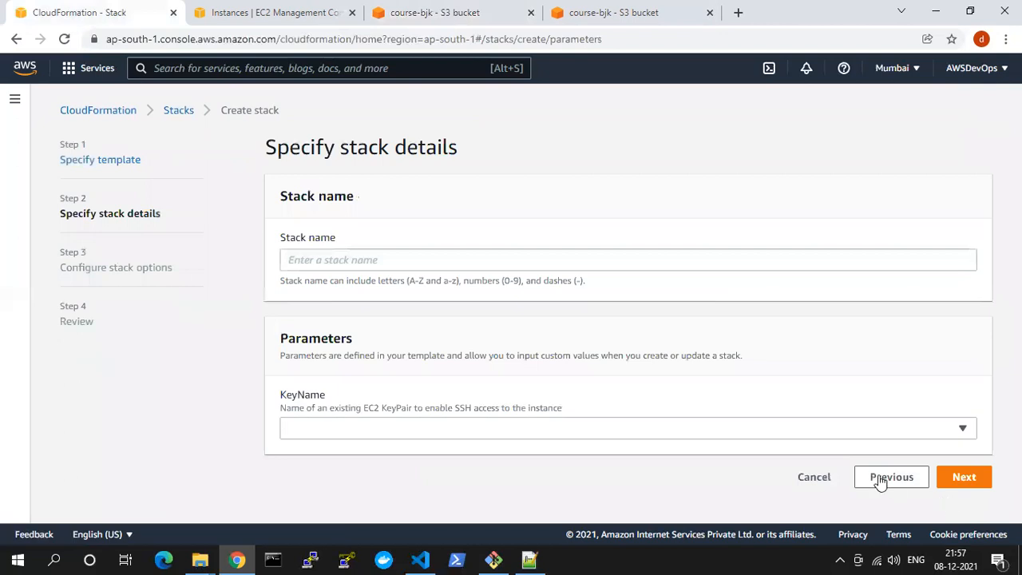
Check the object URL in the S3 properties of 4. VPC_EC2_HTTPD.yaml and return to the stack creation form
click(623, 11)
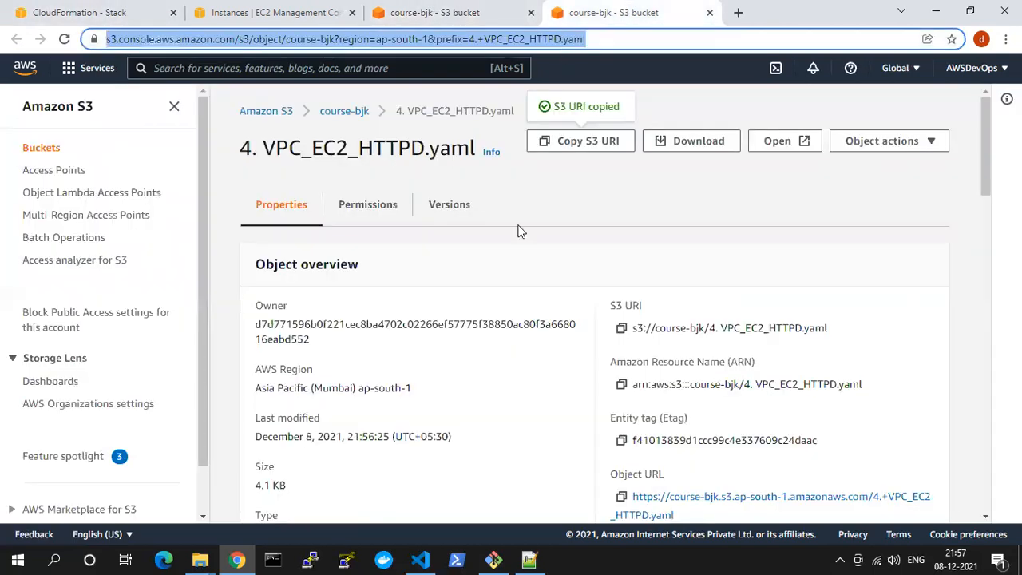
scroll(564, 322, down, 3)
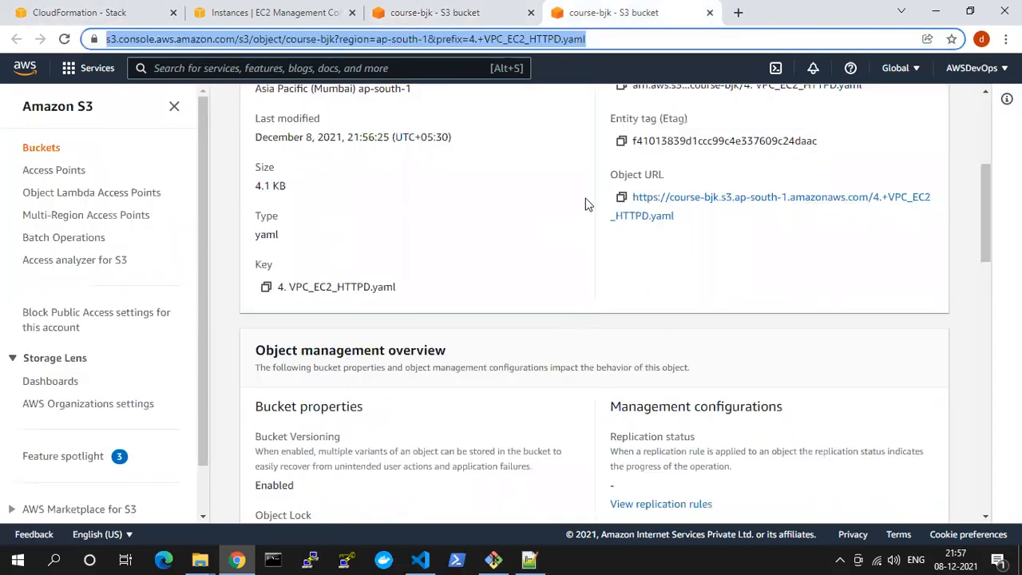
click(96, 12)
Name the stack cf-httpd, choose coursekey as its KeyName parameter and proceed to the stack options
click(352, 254)
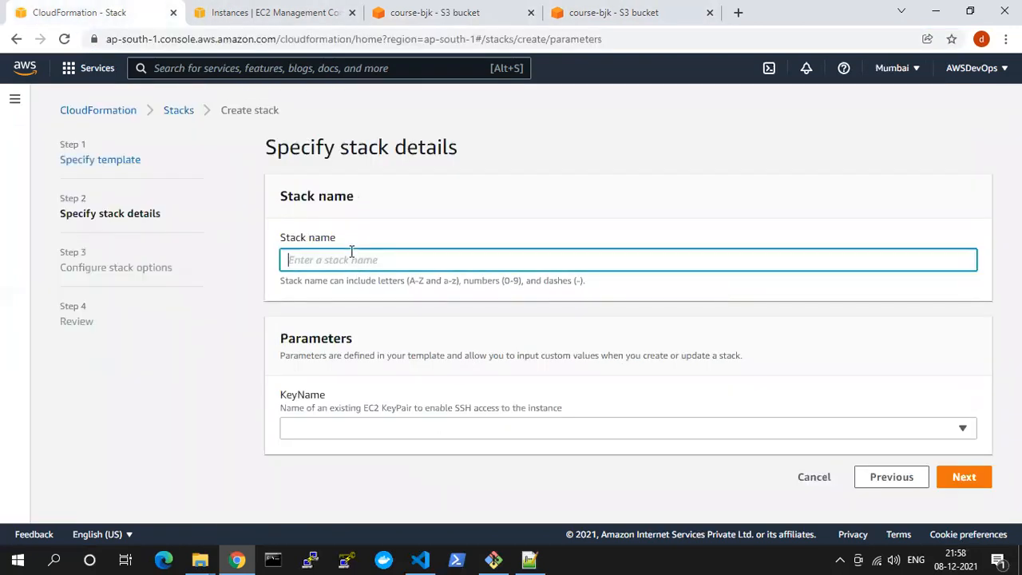
text(cf-httpd)
click(566, 431)
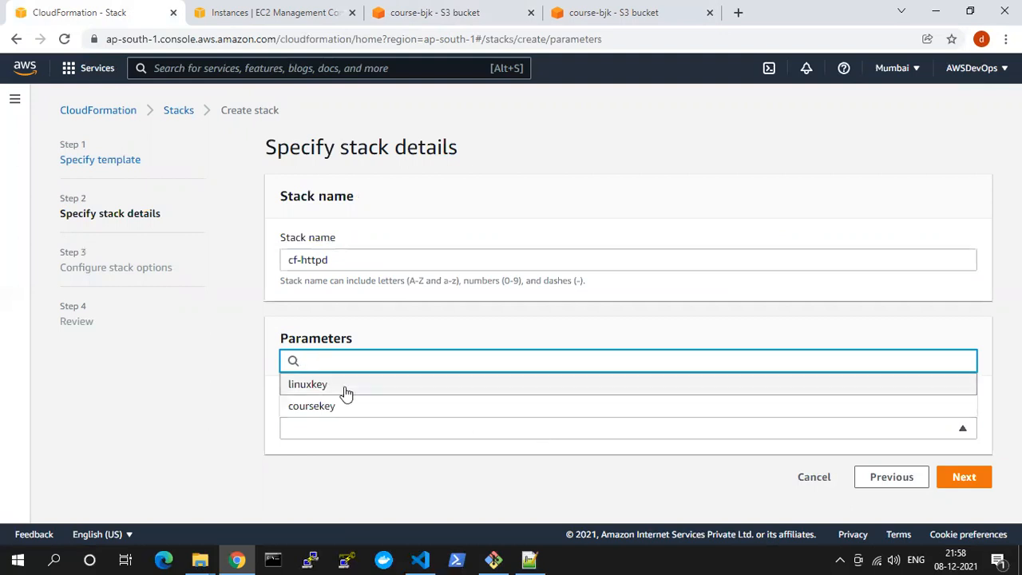
click(335, 406)
click(962, 477)
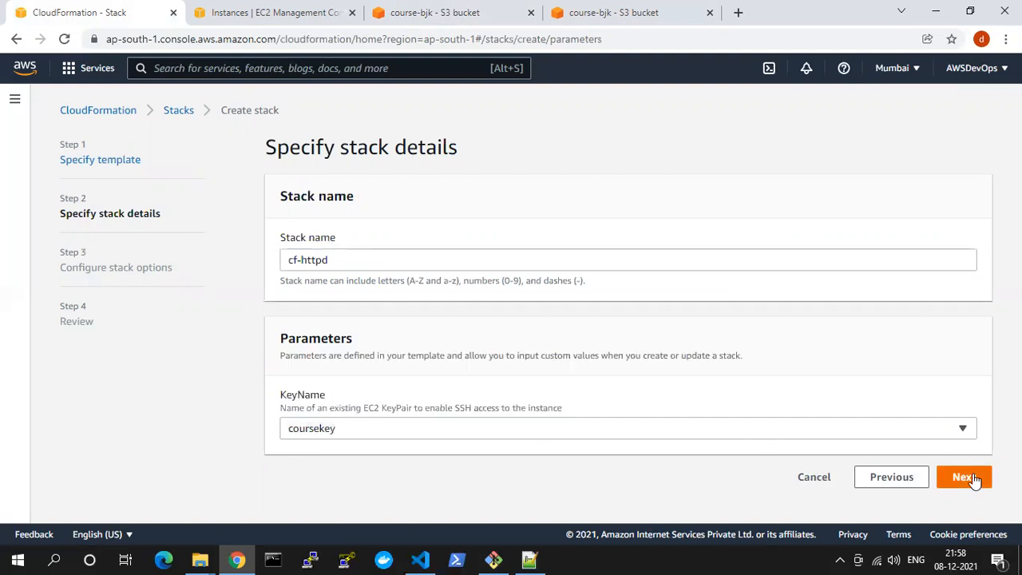
Add a stack tag with key Name and value course, keep the other options and proceed to the review
click(479, 266)
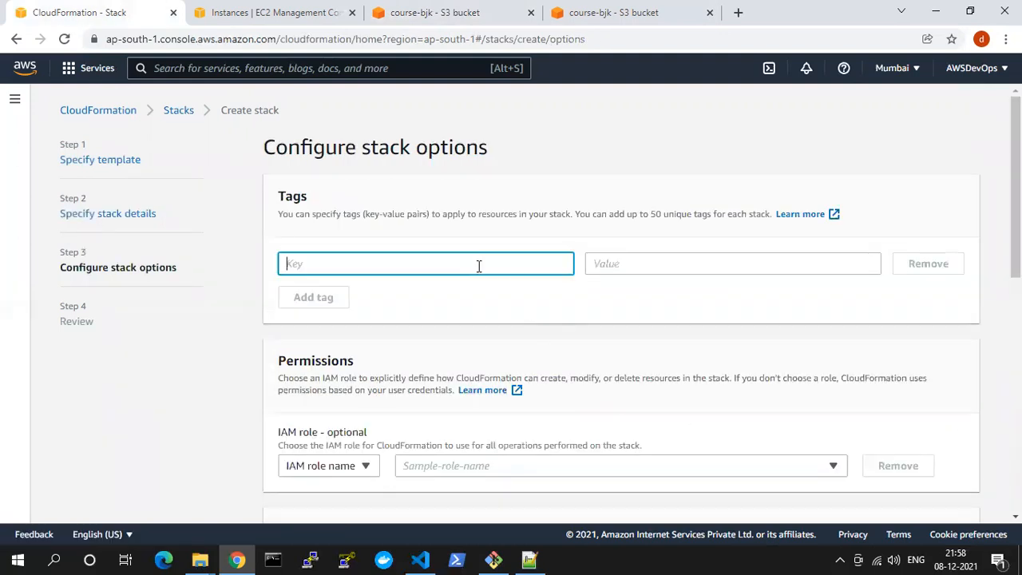
key(Tab)
text(co)
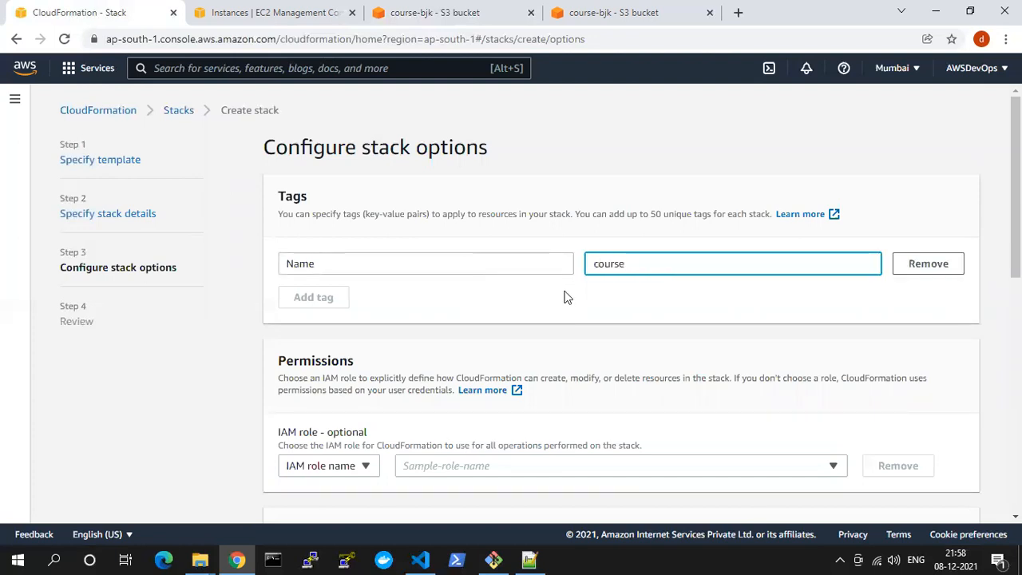
scroll(565, 297, down, 3)
scroll(805, 338, down, 5)
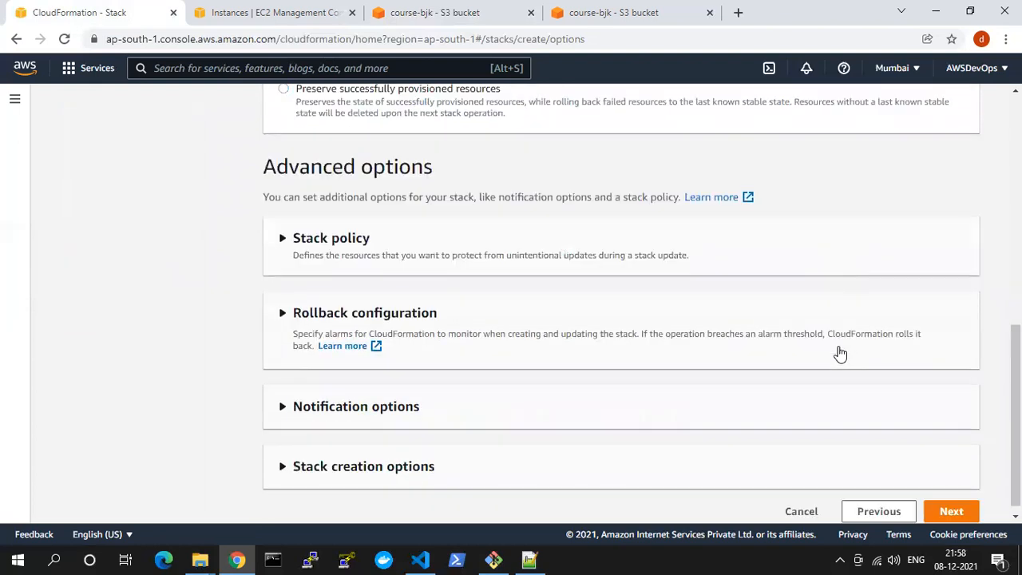
click(948, 502)
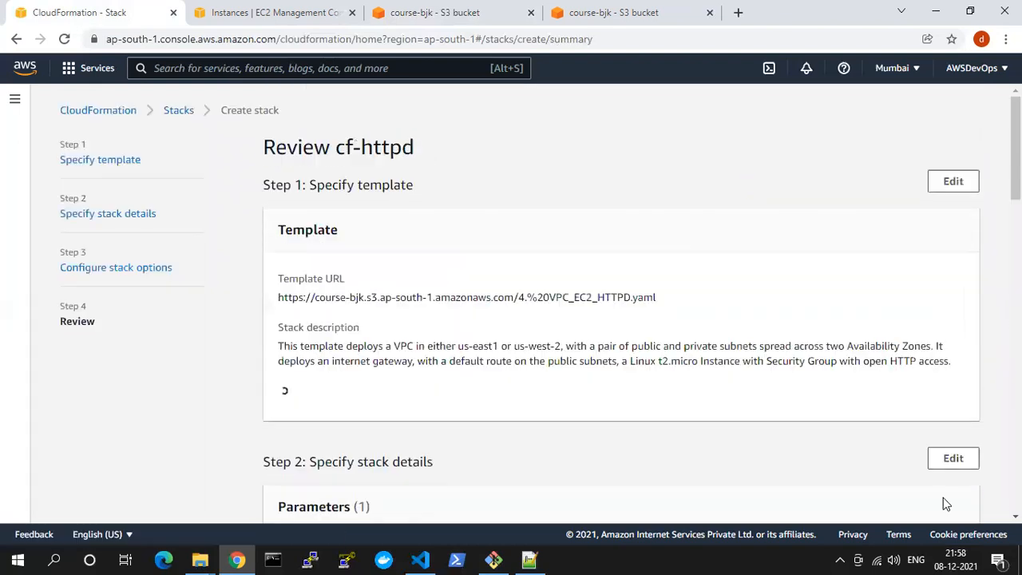
Review the cf-httpd stack configuration and create the stack
scroll(769, 452, down, 10)
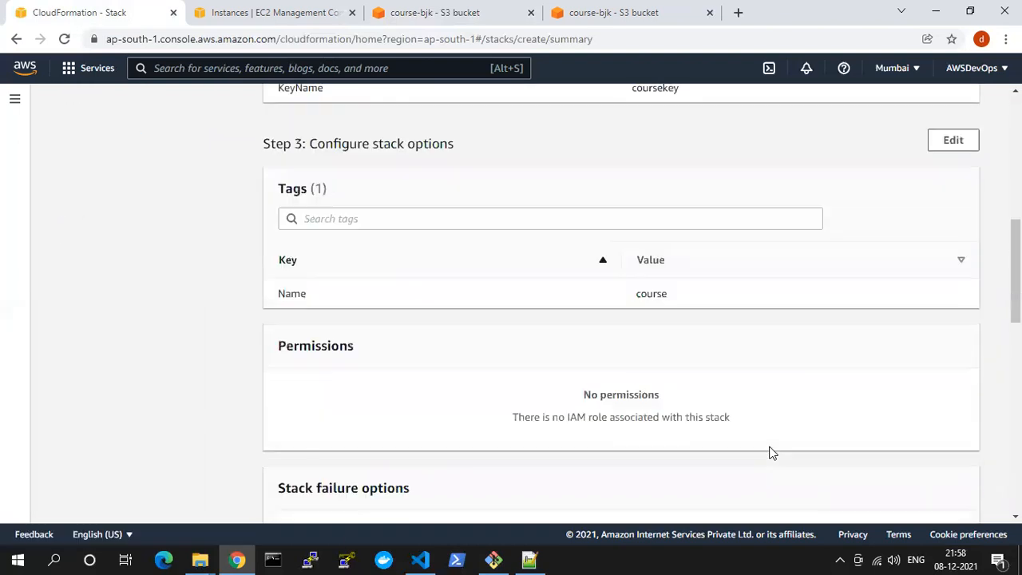
scroll(703, 407, down, 7)
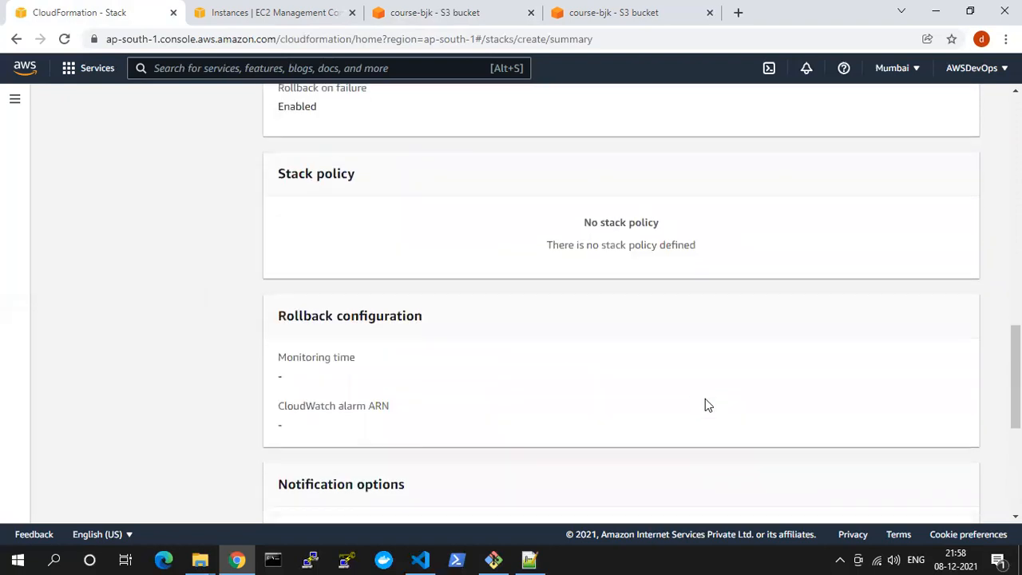
click(951, 491)
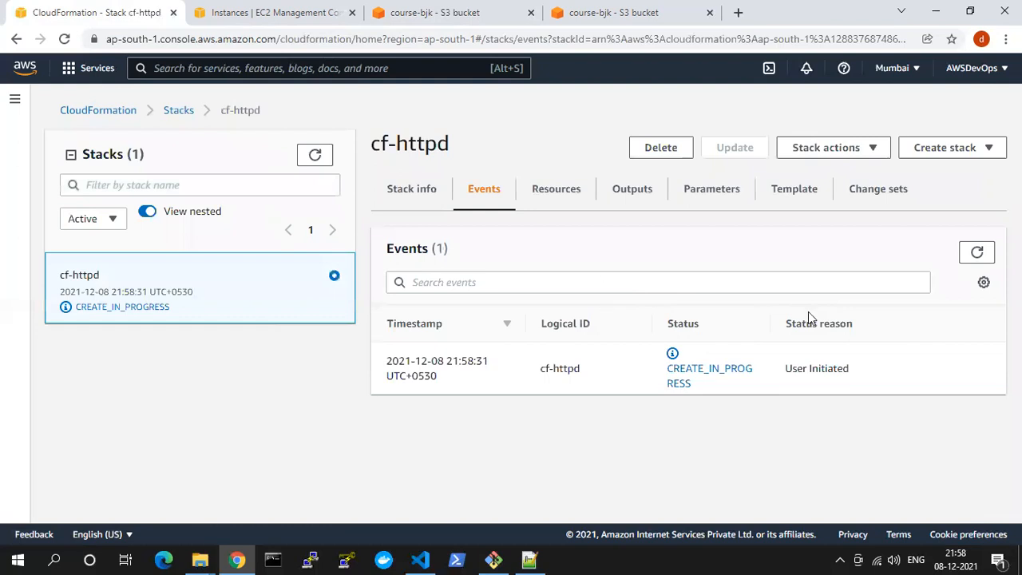
Refresh the cf-httpd stack's events repeatedly to follow its resource creation
click(973, 257)
click(974, 255)
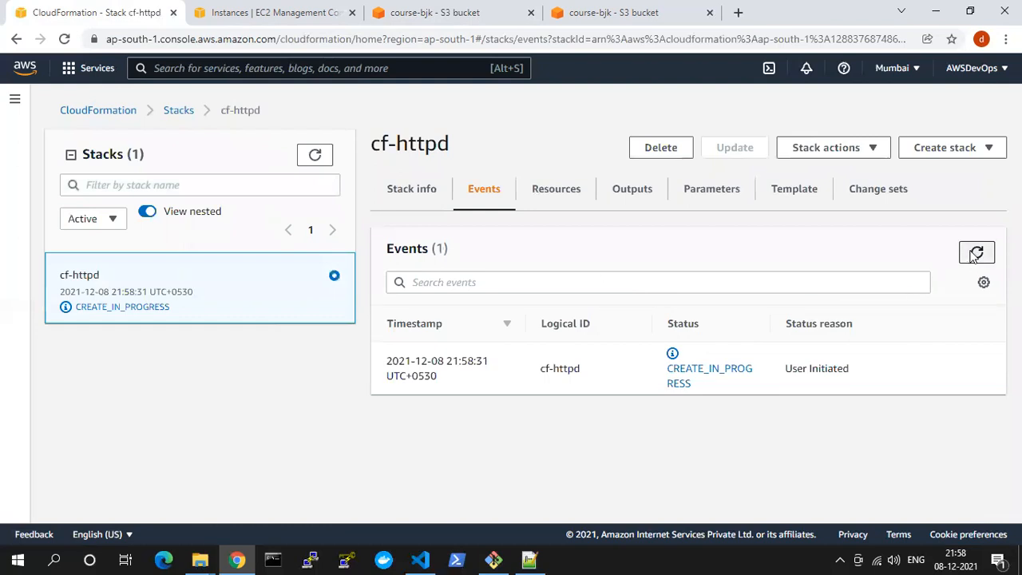
click(973, 255)
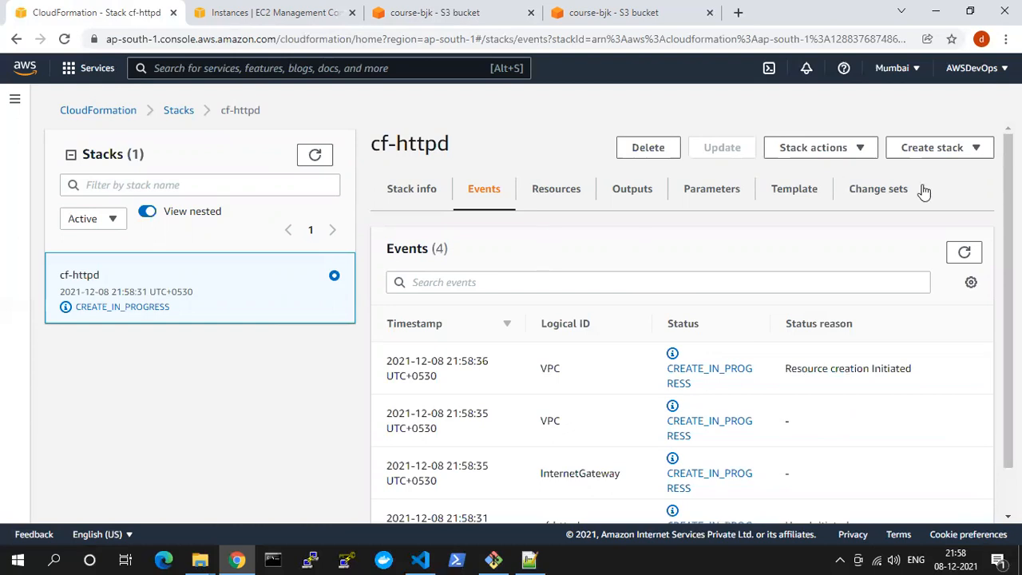
click(963, 251)
Return to the S3 console and go from the 4. VPC_EC2_HTTPD.yaml object to the list of all buckets
click(639, 13)
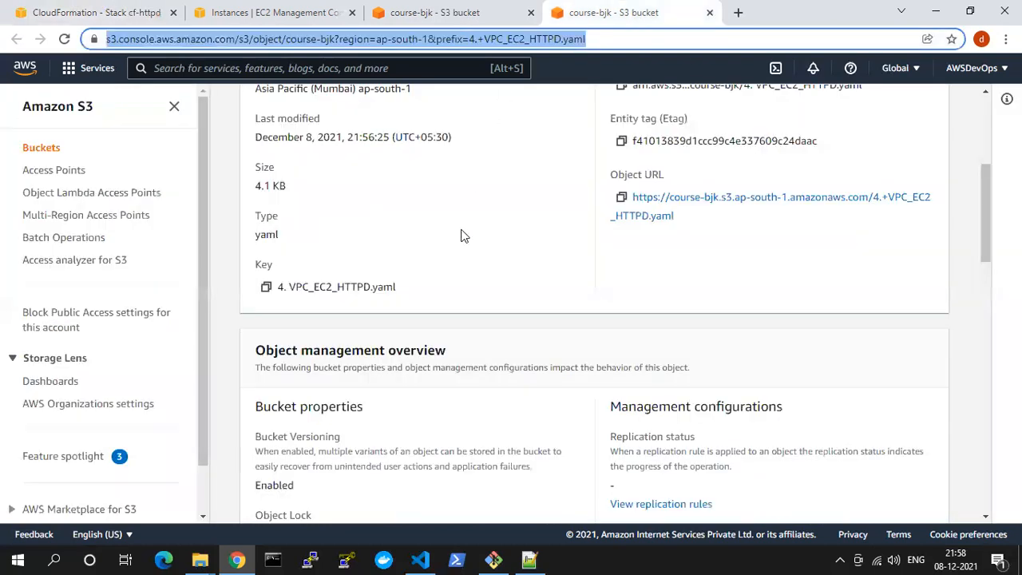
click(437, 12)
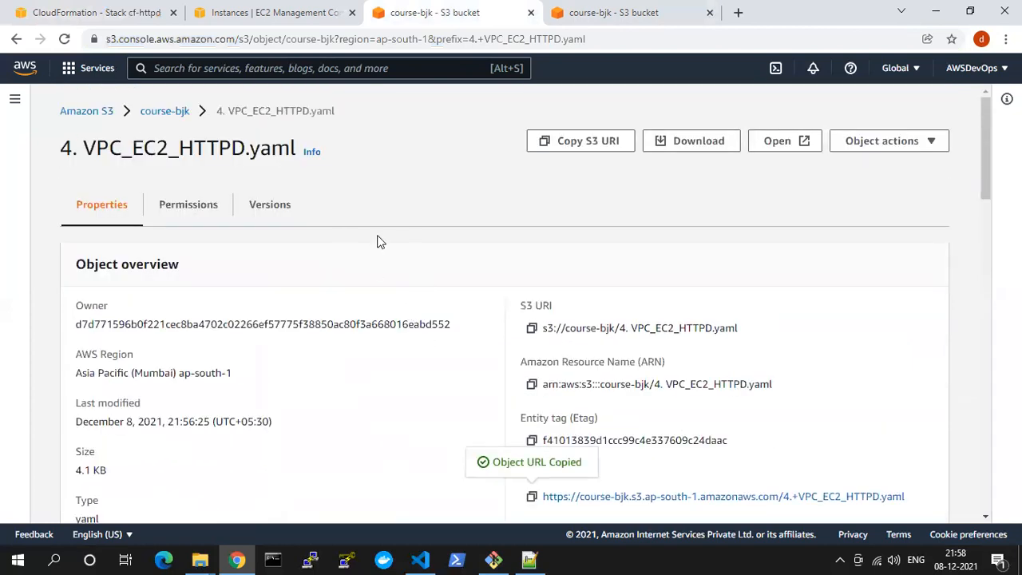
click(78, 116)
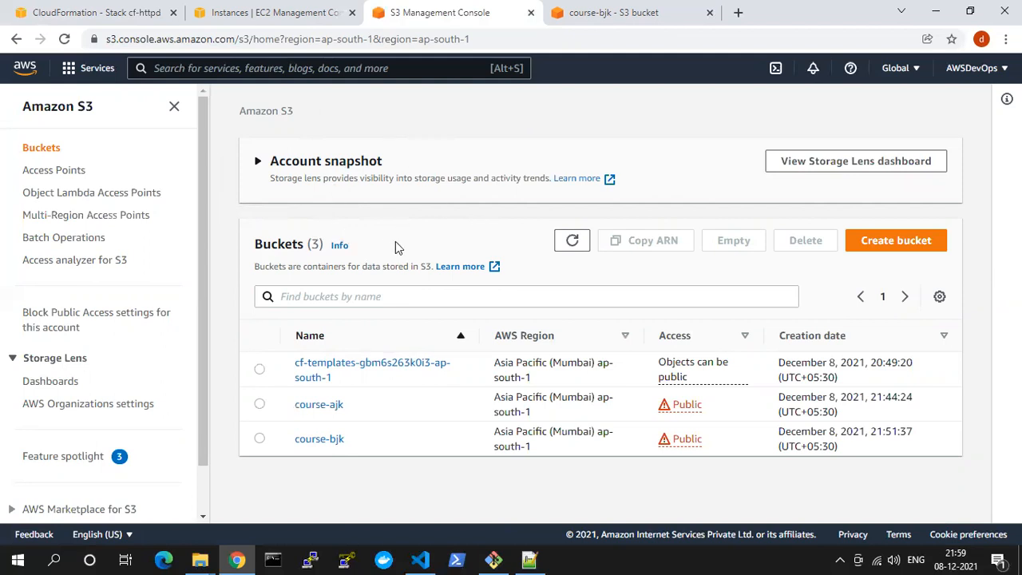
Search the web in a new browser tab for "aws cli download for windows"
click(606, 20)
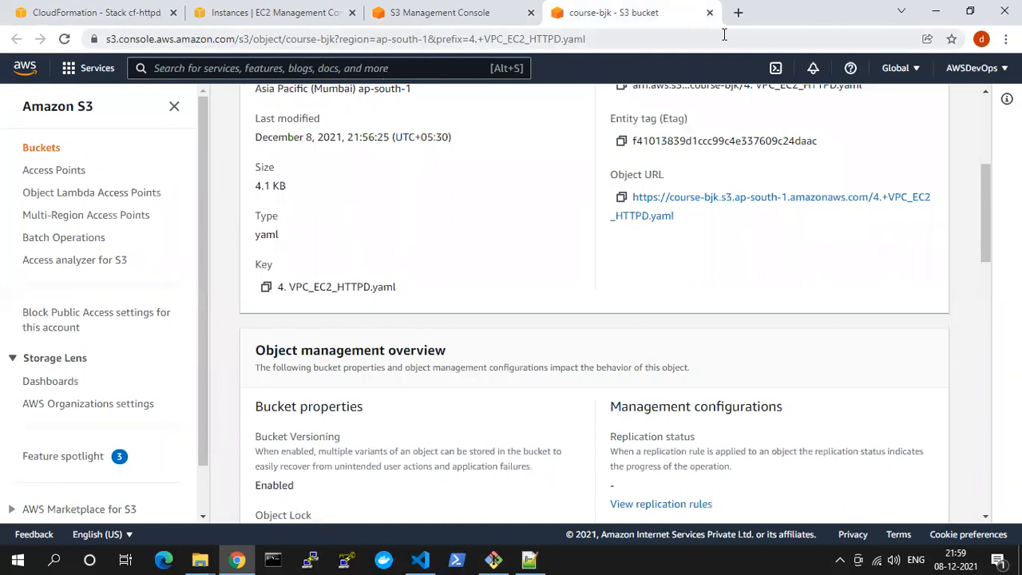
click(739, 12)
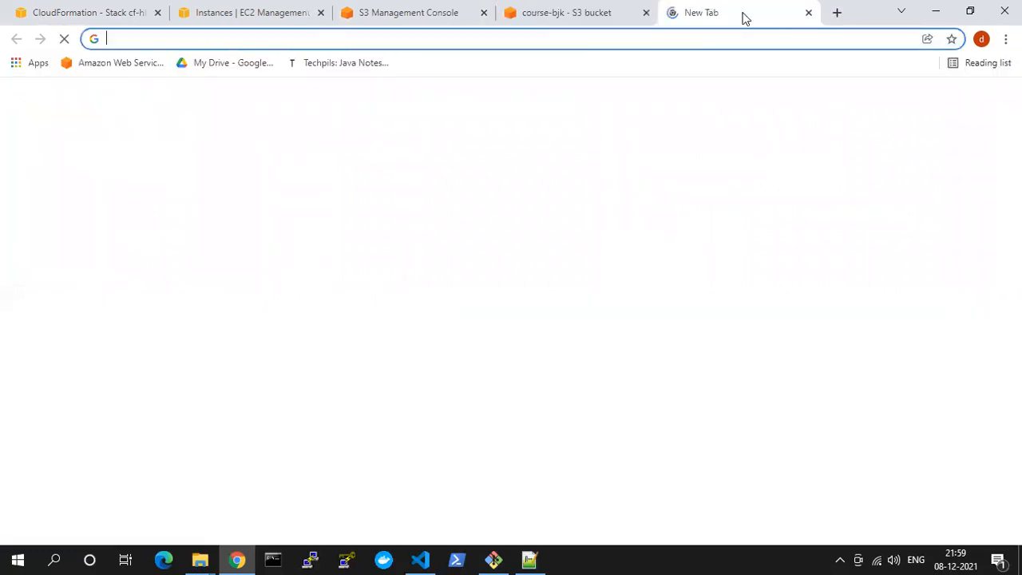
text(aws cli)
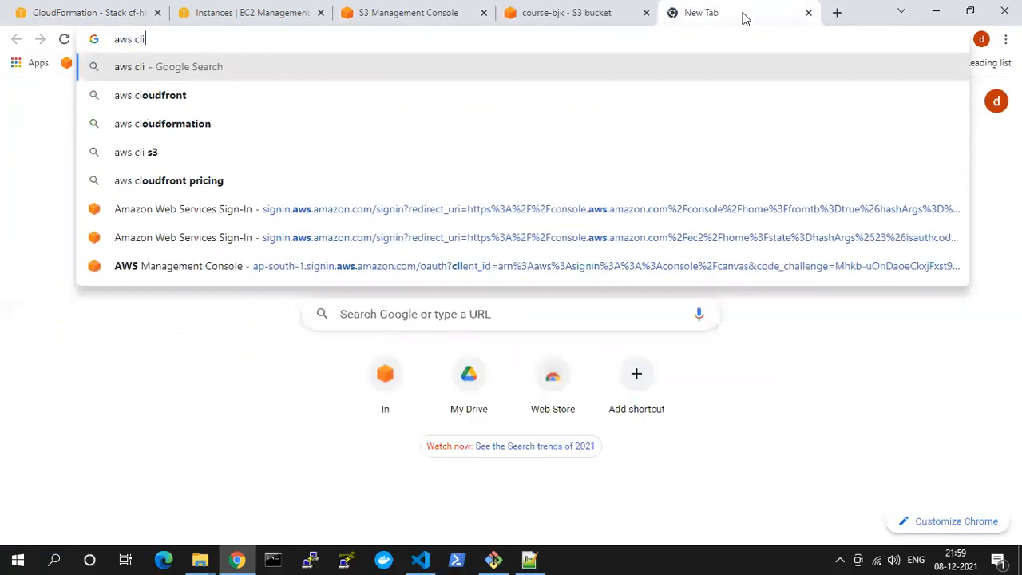
key(Return)
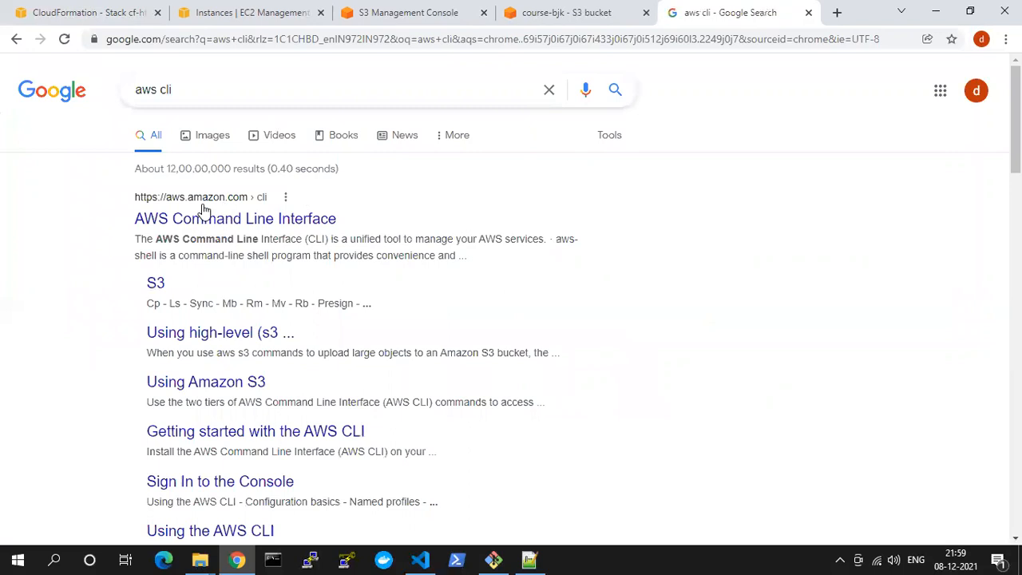
click(205, 89)
text(dow)
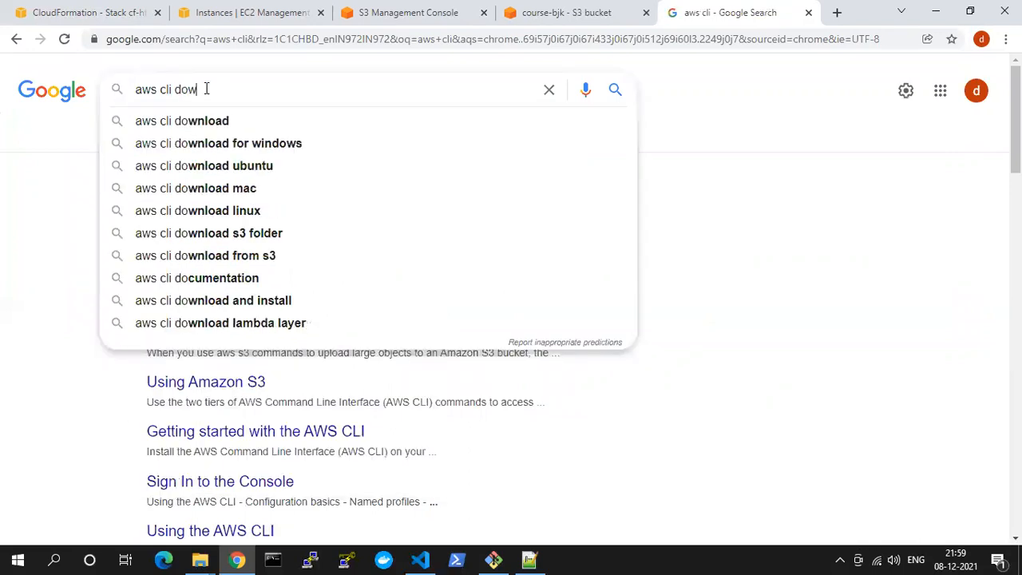
key(Down)
key(Down)
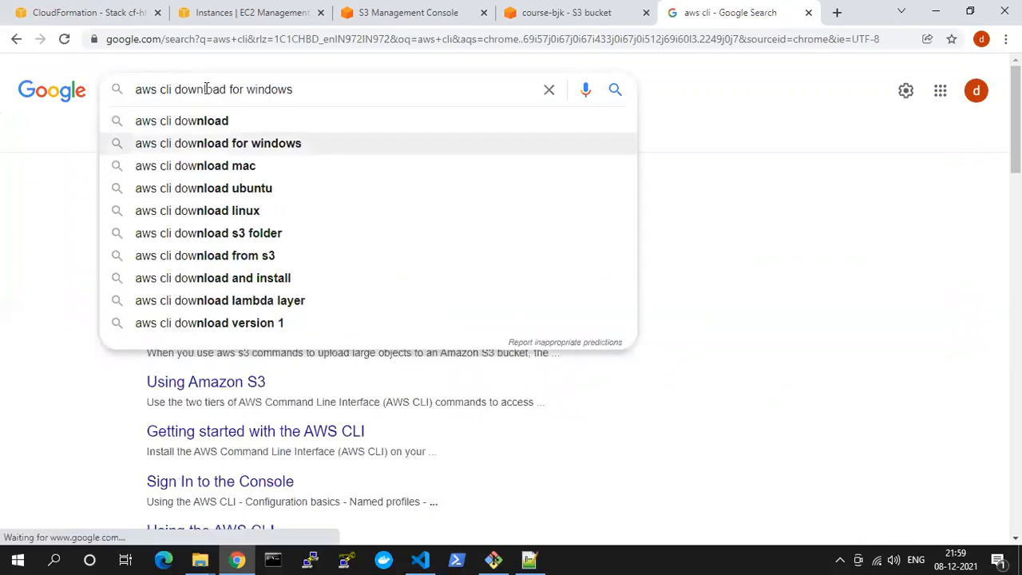
key(Return)
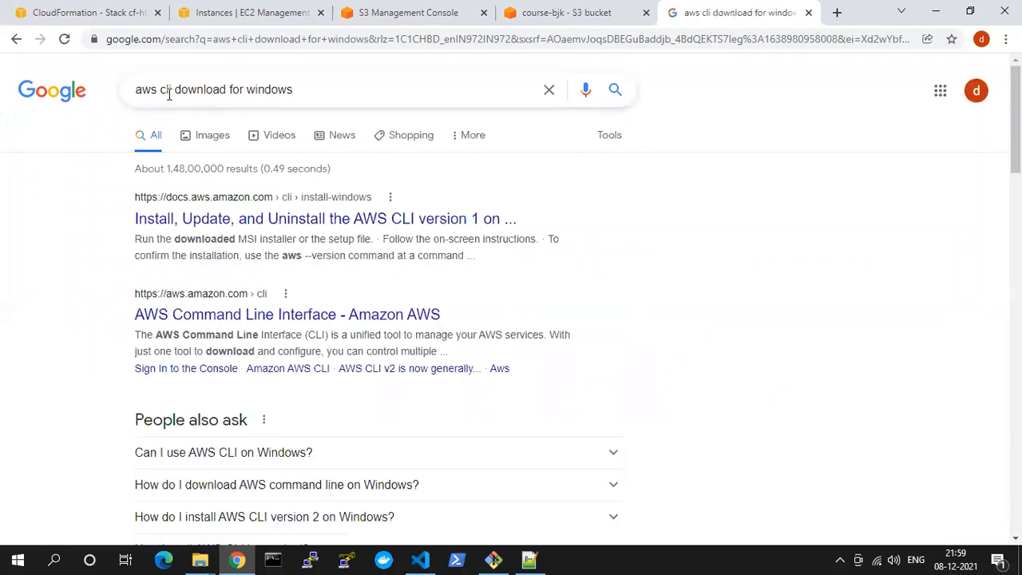
Open the AWS CLI version 1 install guide for Windows and download the 64-bit installer AWSCLI64PY3.msi
click(264, 222)
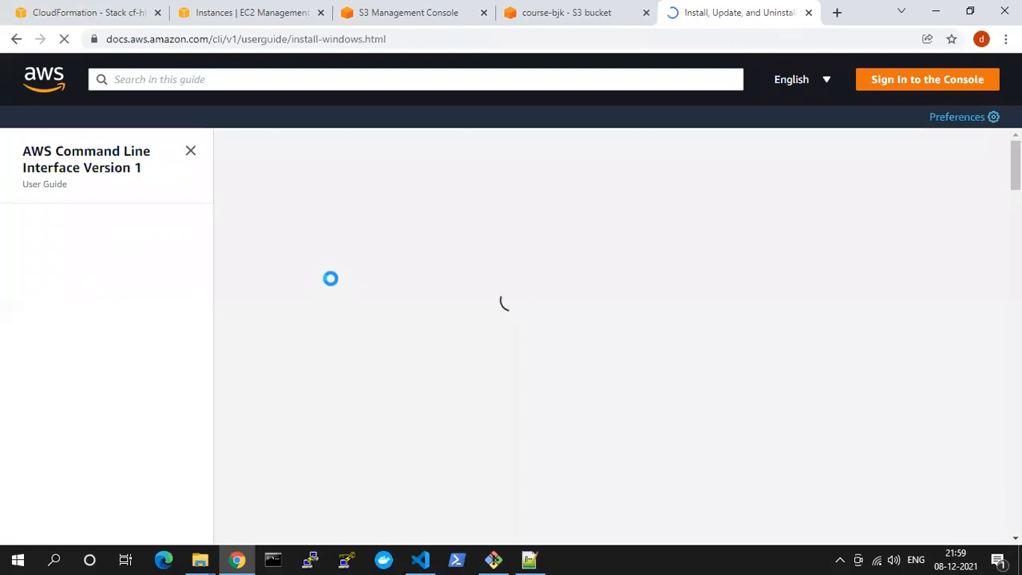
scroll(372, 369, down, 2)
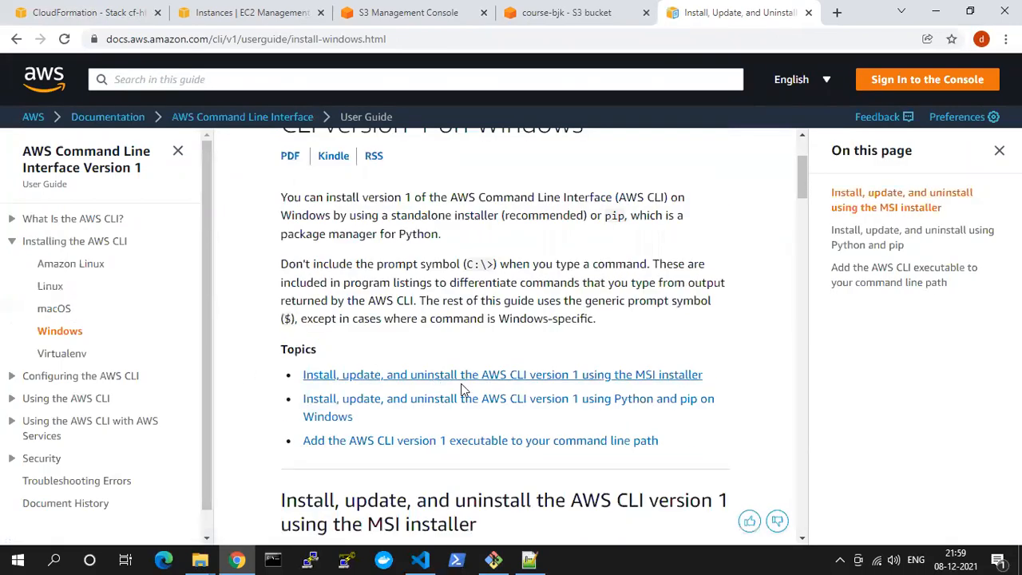
scroll(461, 388, down, 6)
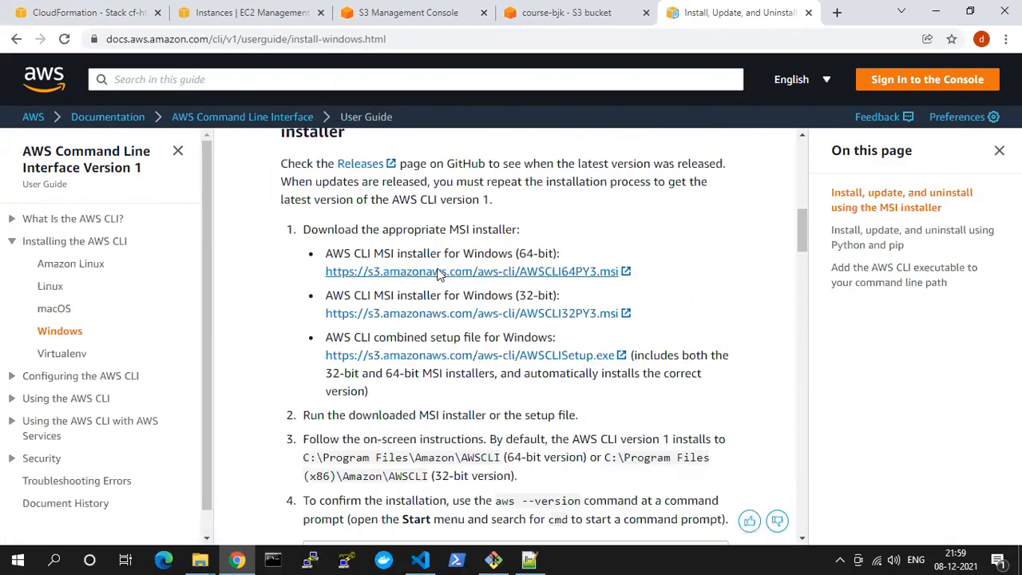
click(438, 272)
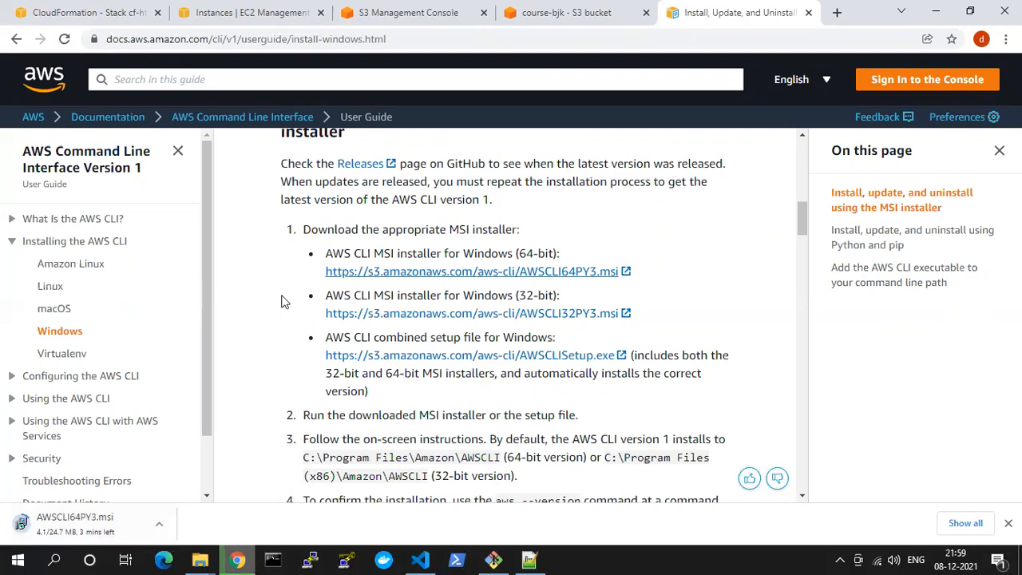
Return to the cf-httpd stack in CloudFormation and refresh its events to check the creation progress
click(515, 12)
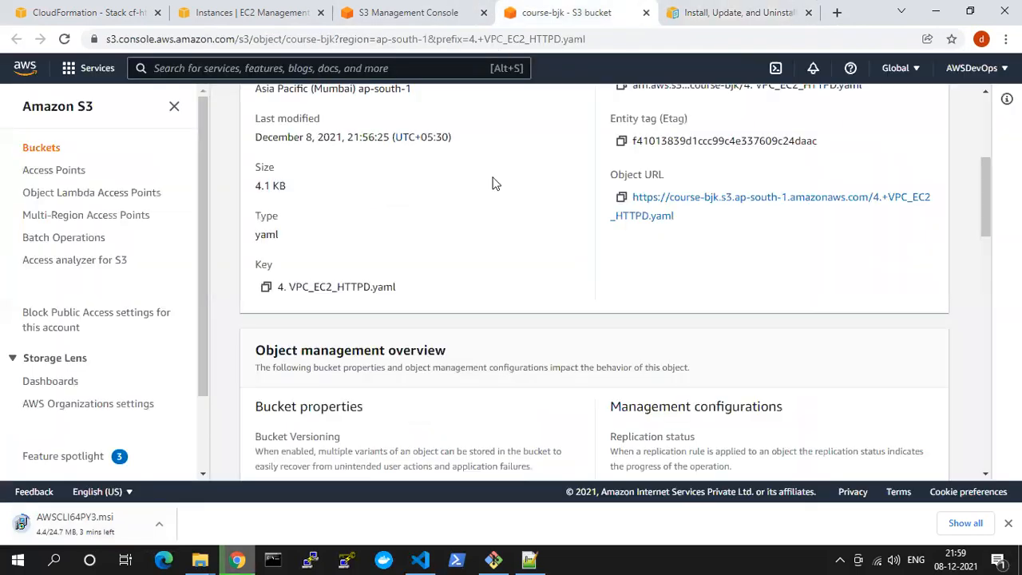
click(431, 12)
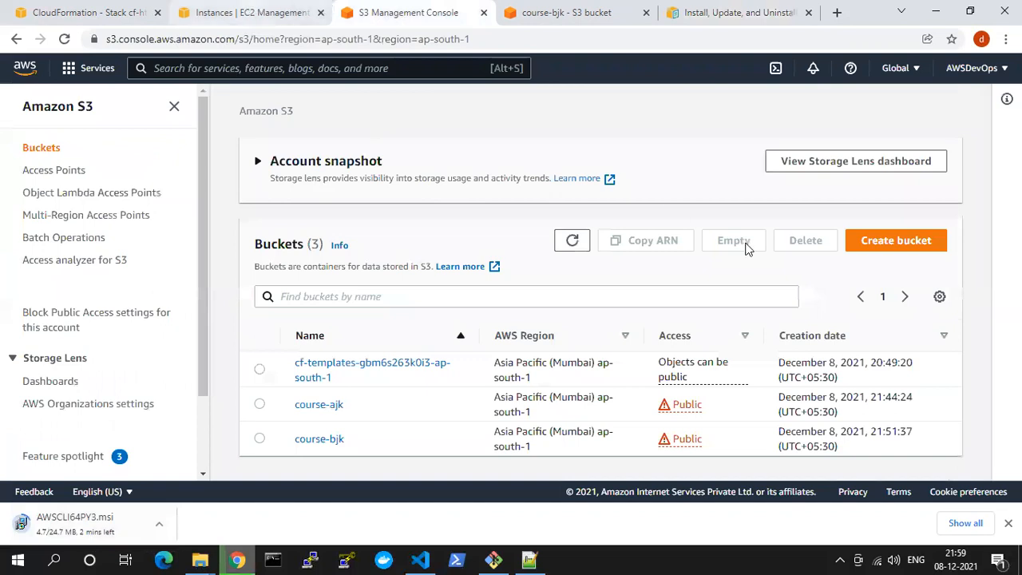
click(71, 12)
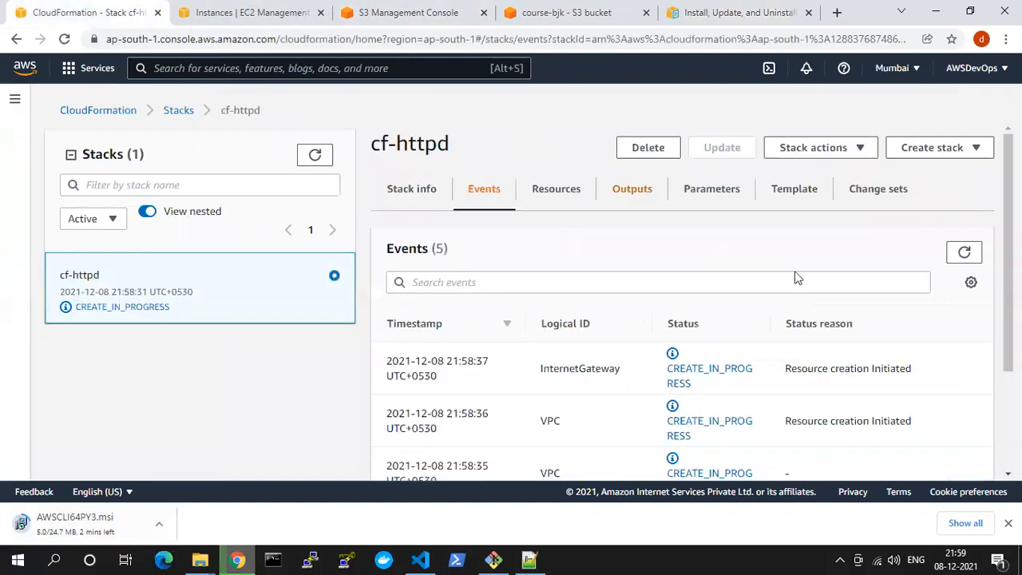
click(964, 253)
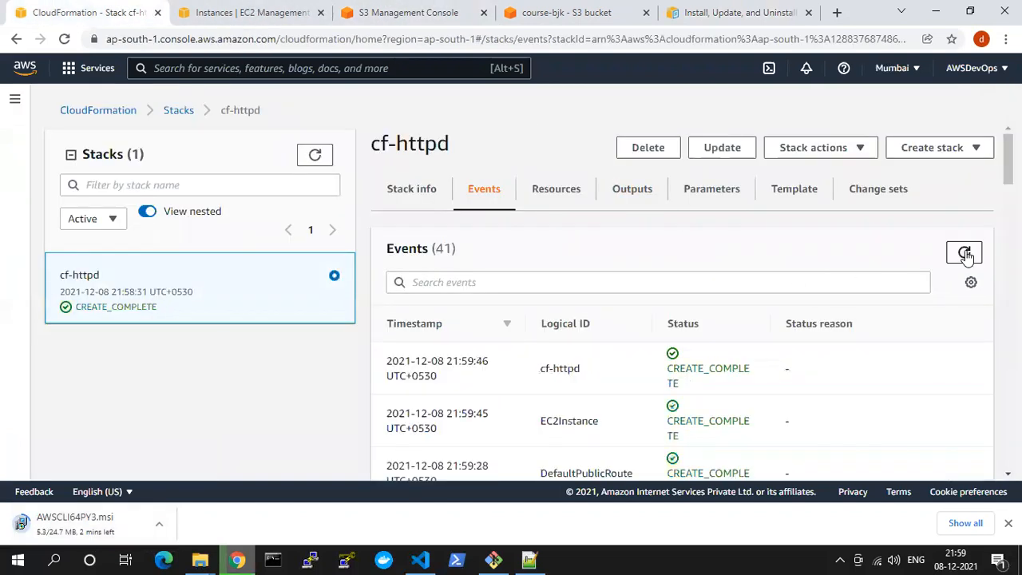
Refresh the EC2 instances list, select the running Course EC2 instance and copy its IPv4 public IP
click(268, 13)
click(948, 111)
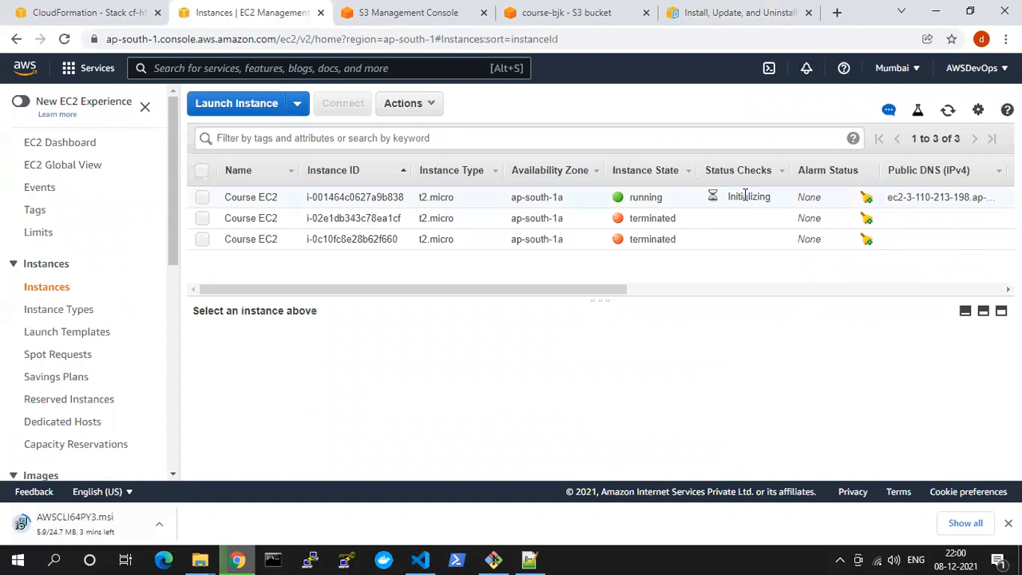
click(834, 197)
click(948, 111)
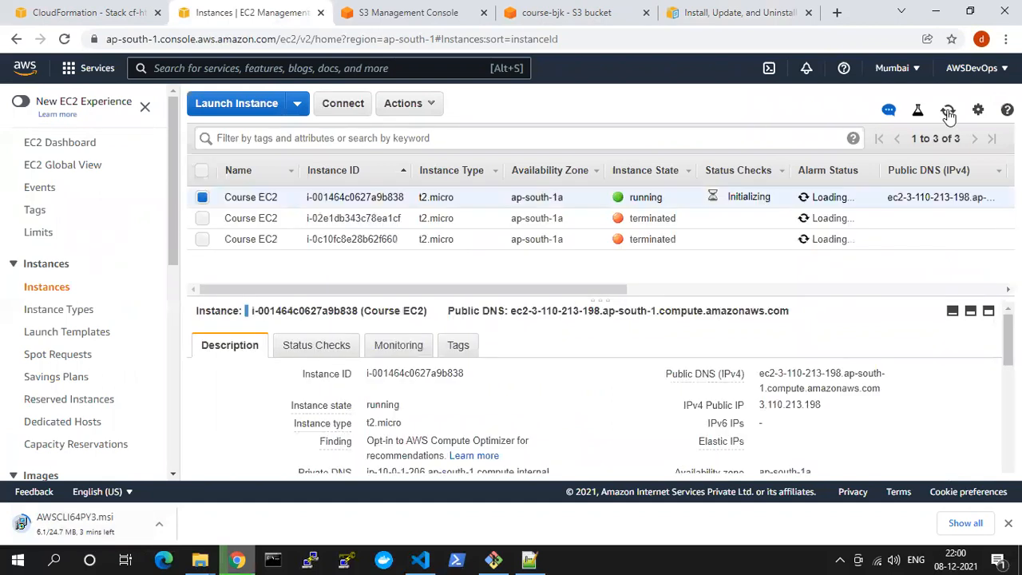
click(948, 112)
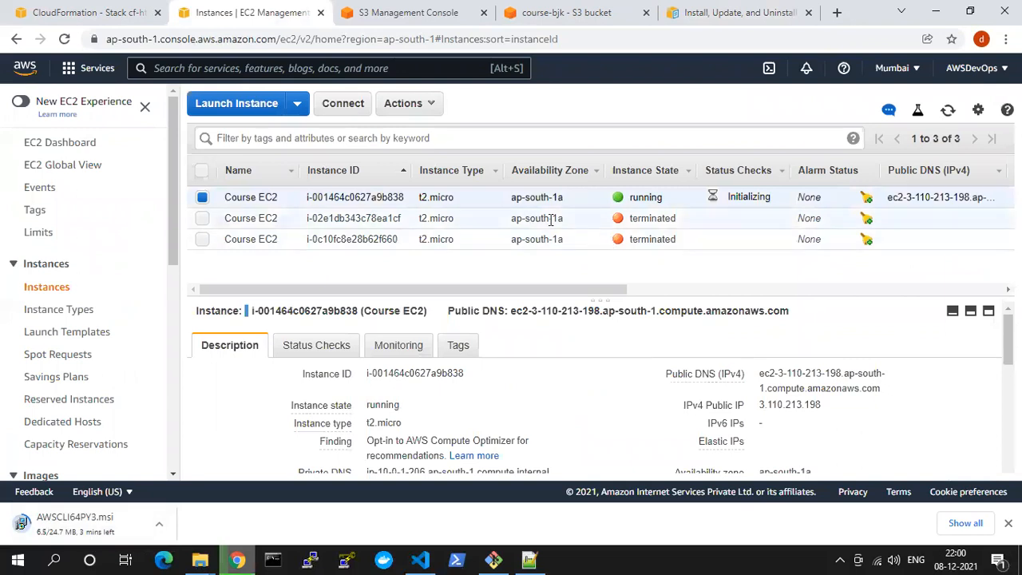
click(834, 408)
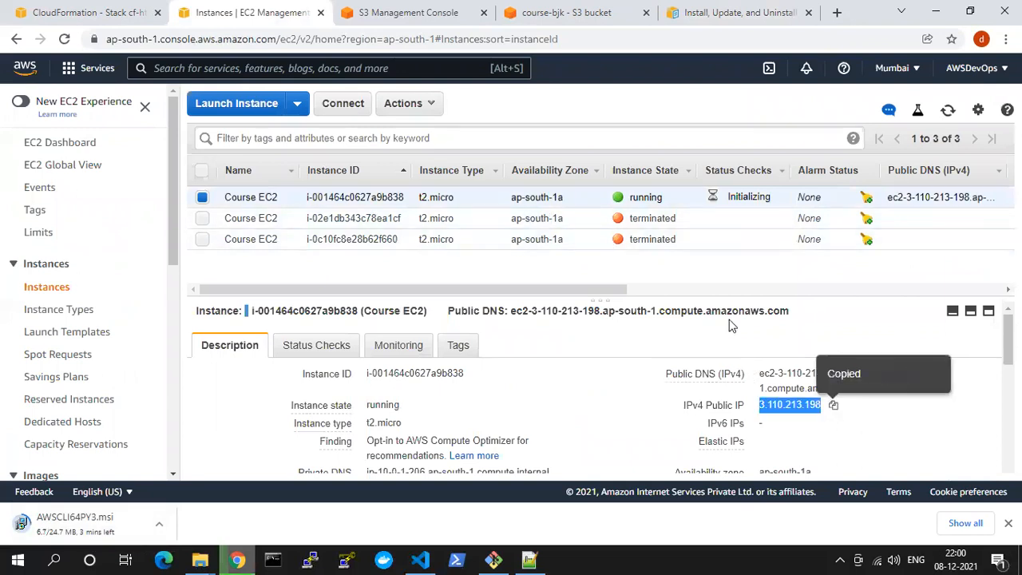
Open the instance's web page at 3.110.213.198 in place of the course-bjk object page
click(442, 11)
click(405, 38)
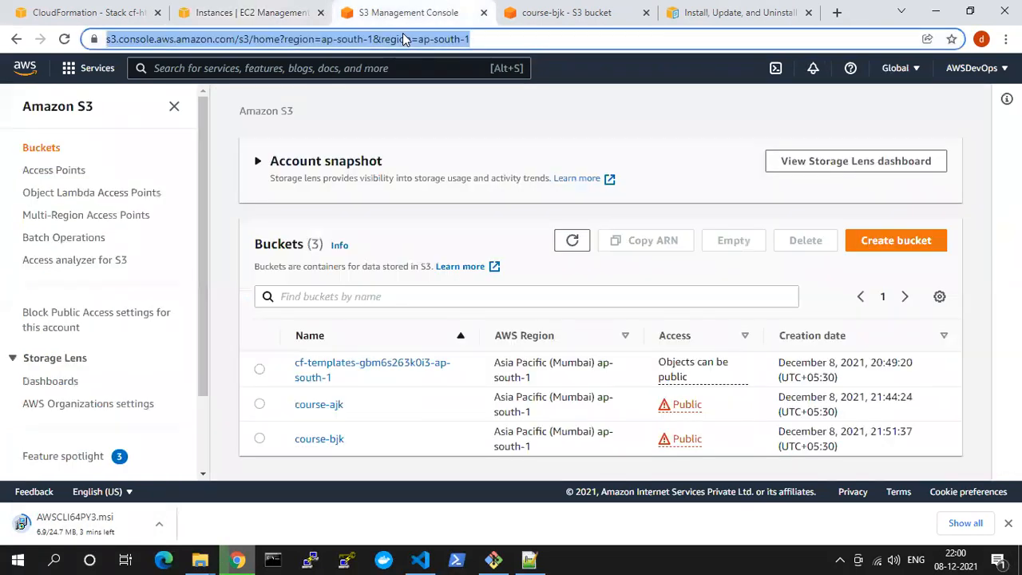
key(ctrl+v)
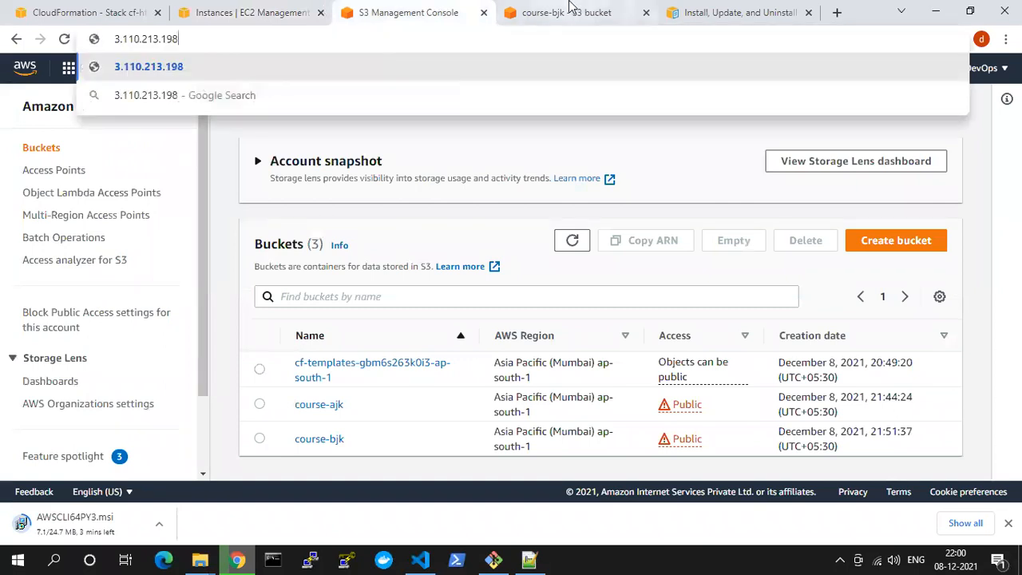
click(570, 11)
click(558, 32)
key(ctrl+v)
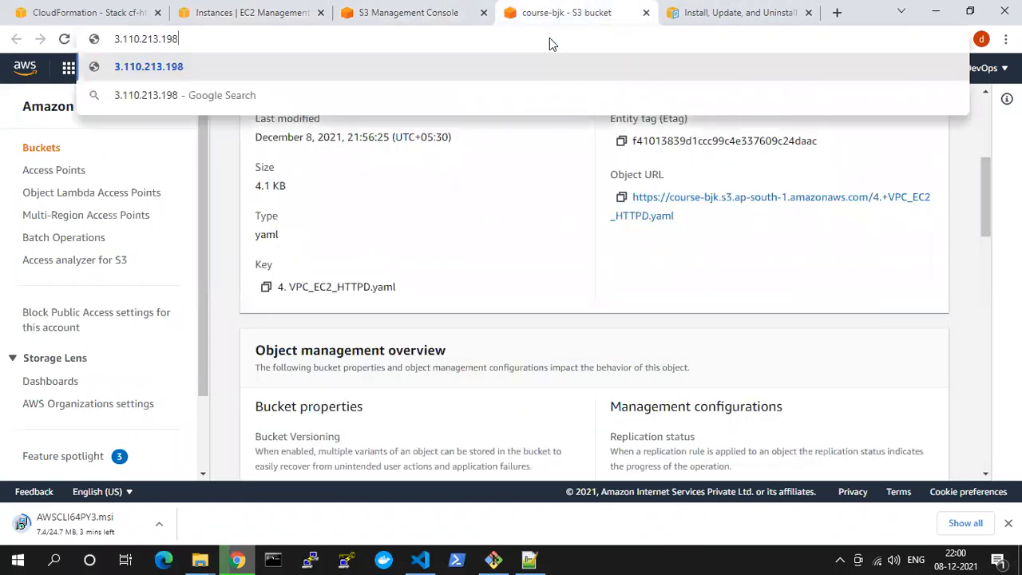
key(Return)
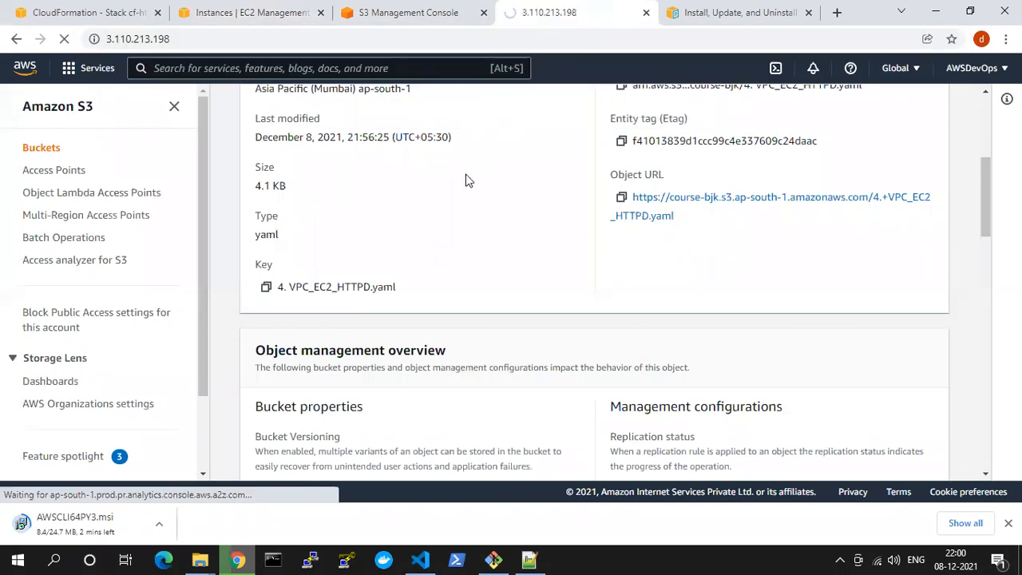
click(219, 38)
key(Return)
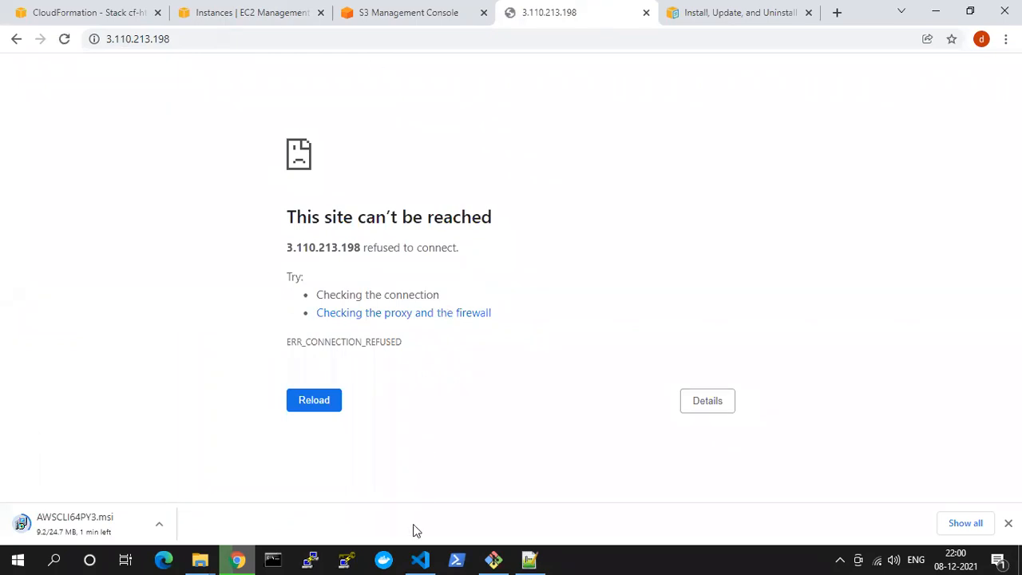
Switch to Visual Studio Code and open 4. VPC_EC2_HTTPD.yaml at the echo line of the UserData script
click(236, 559)
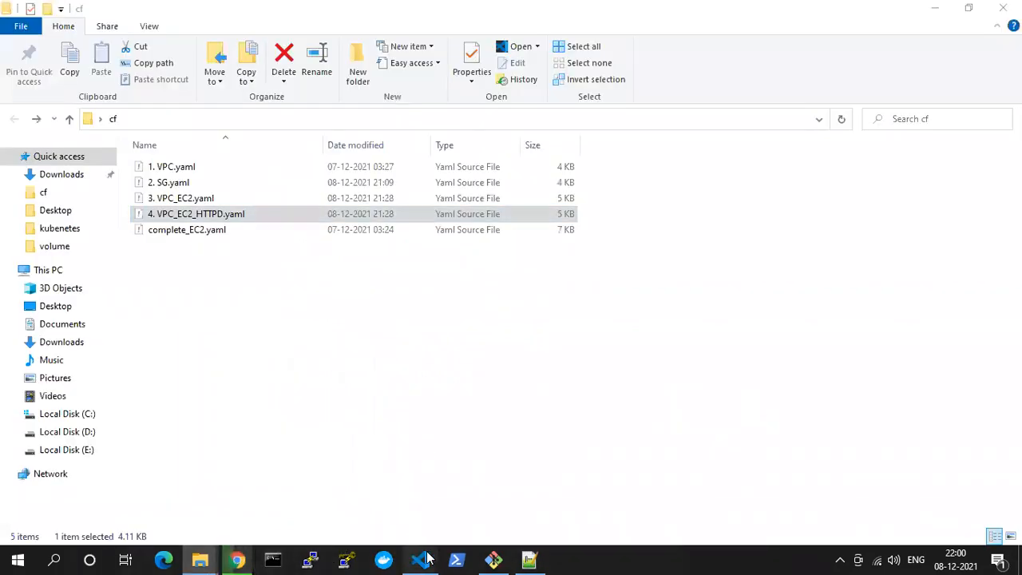
click(420, 559)
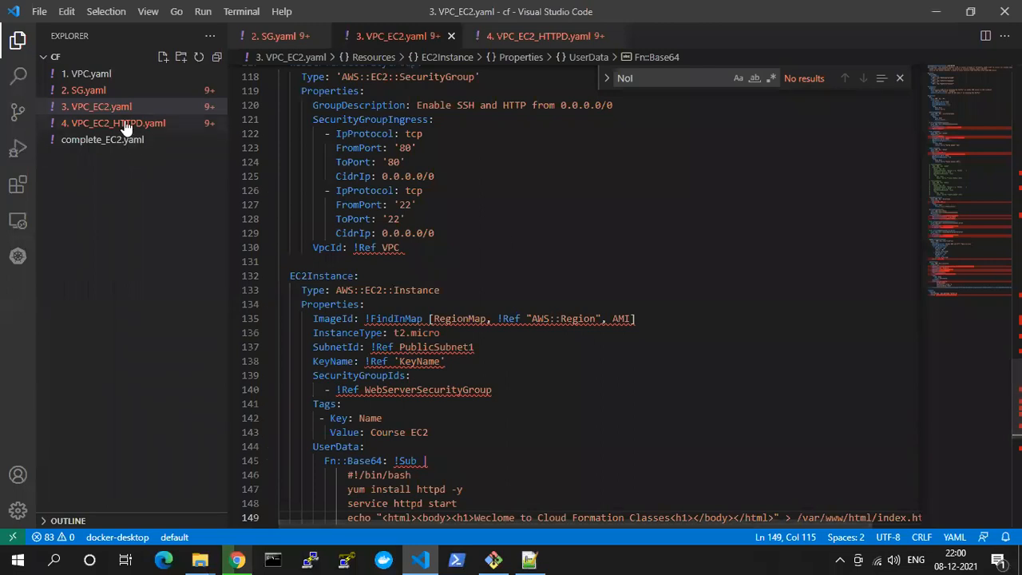
click(120, 123)
click(455, 314)
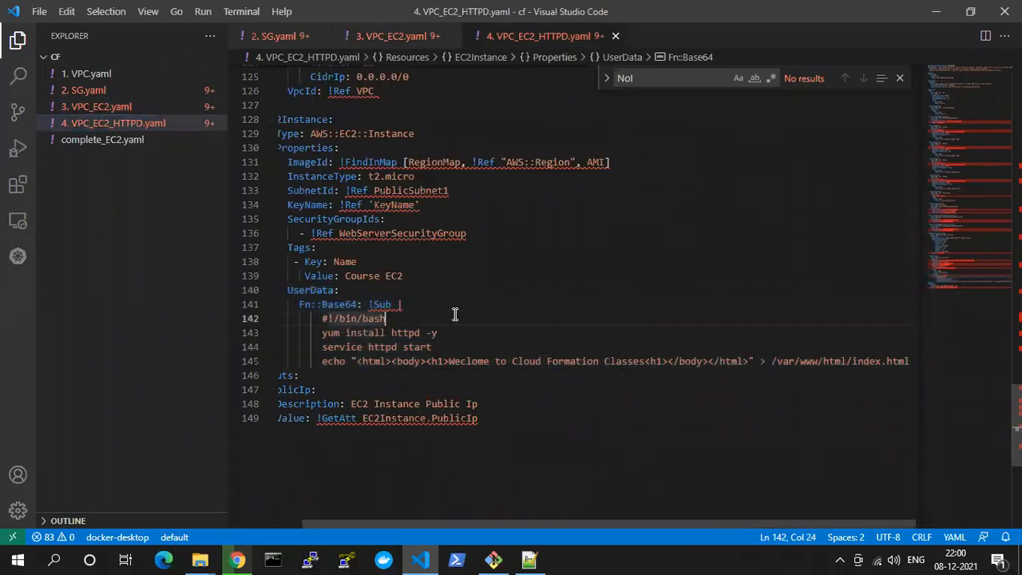
drag(362, 361, 570, 376)
click(555, 361)
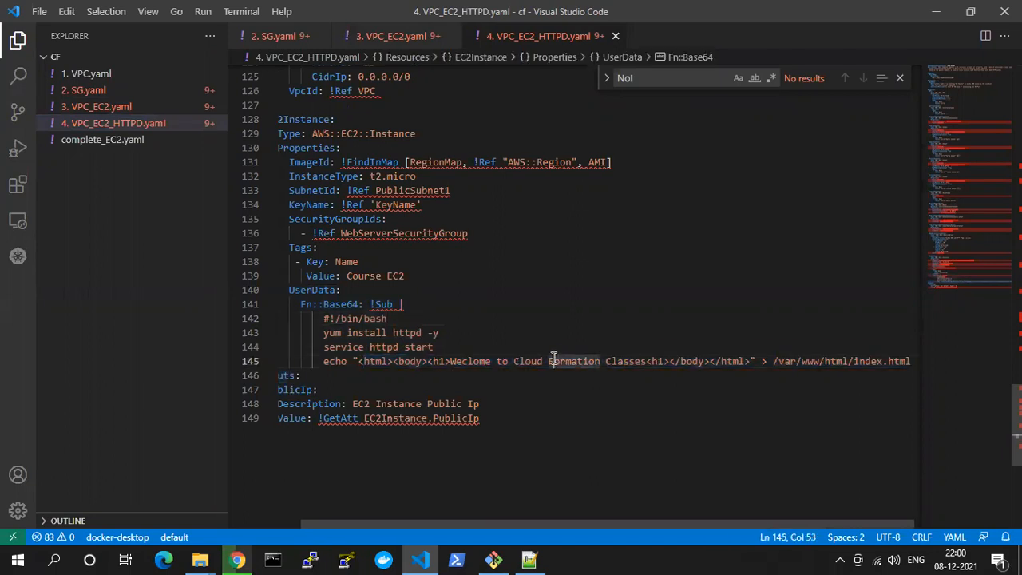
Restore the echo line's heading text to "Hello from Region ${AWS::Region}" using undo, save the template and leave the editor
key(Delete)
key(Delete)
key(Delete)
key(Delete)
key(Delete)
key(Delete)
key(Delete)
key(Delete)
key(Delete)
key(Delete)
key(Delete)
key(Delete)
key(Delete)
key(Delete)
key(Delete)
key(Delete)
key(BackSpace)
key(BackSpace)
key(BackSpace)
key(BackSpace)
key(BackSpace)
key(BackSpace)
key(BackSpace)
key(BackSpace)
key(BackSpace)
key(BackSpace)
key(BackSpace)
key(BackSpace)
key(BackSpace)
key(BackSpace)
key(BackSpace)
key(BackSpace)
key(BackSpace)
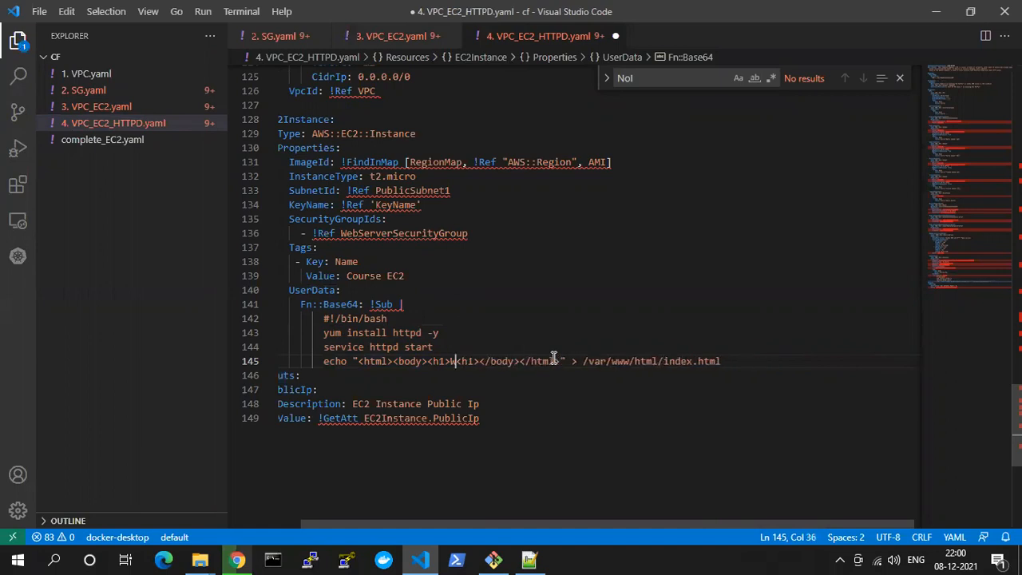
key(ctrl+z)
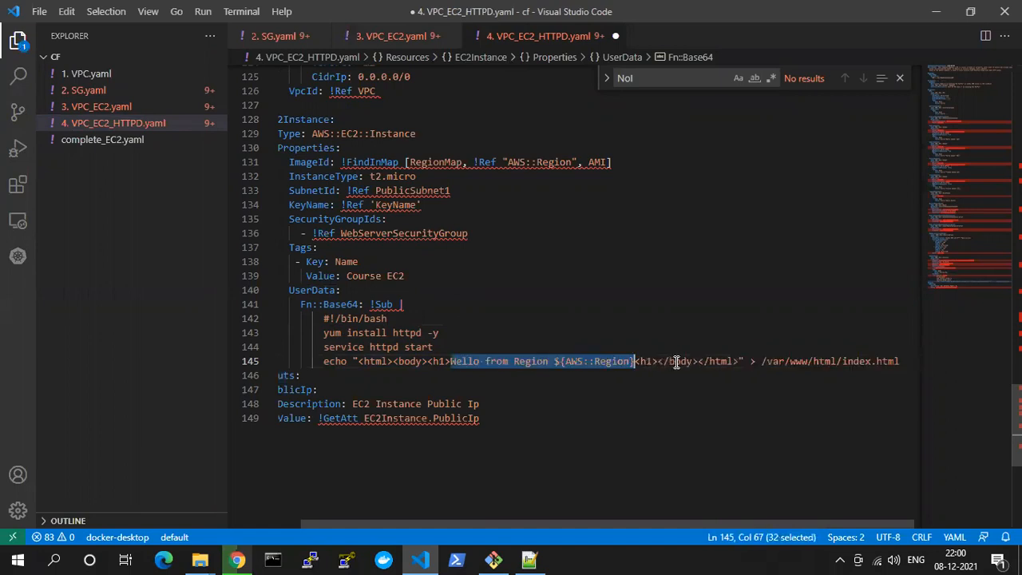
key(ctrl+s)
click(420, 560)
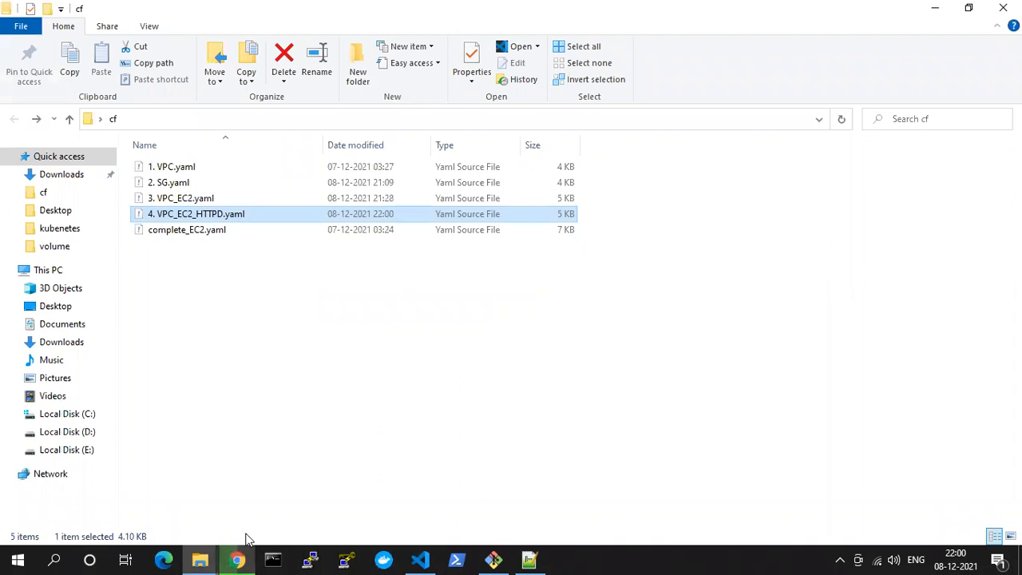
Switch back to Chrome and refresh the EC2 instances list repeatedly to check the Course EC2 instance's status checks
click(237, 560)
click(213, 8)
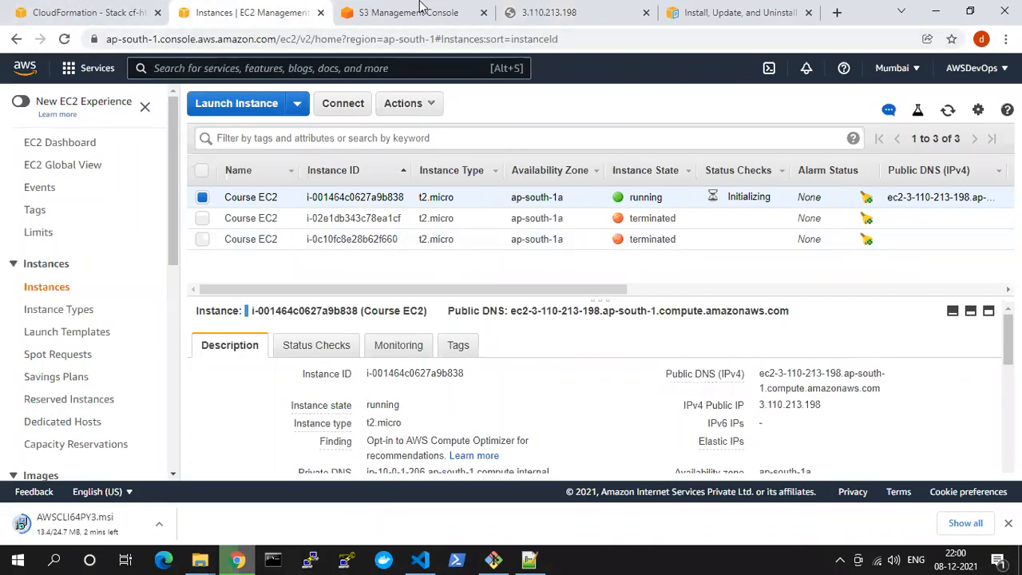
click(110, 6)
click(217, 8)
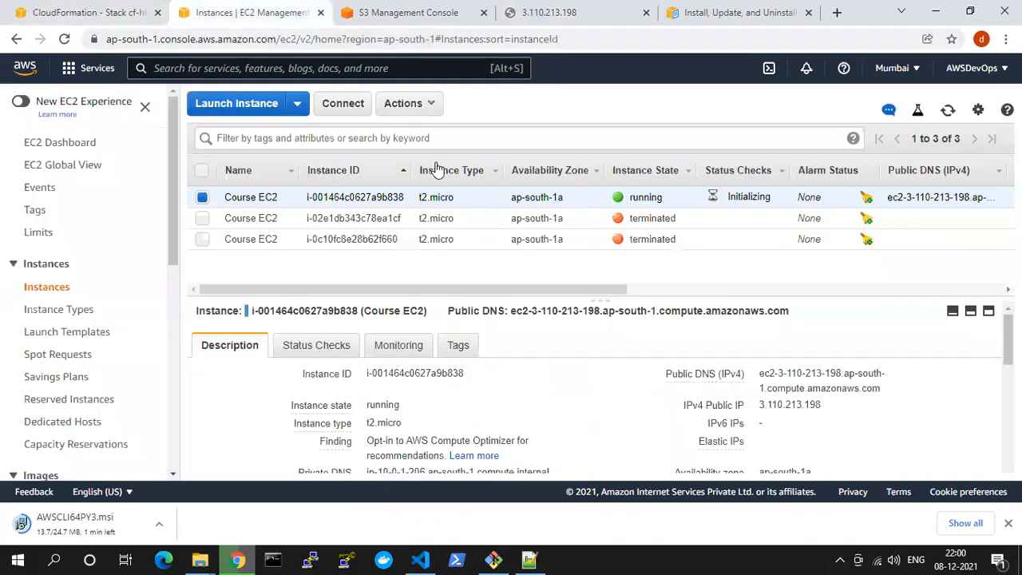
click(946, 113)
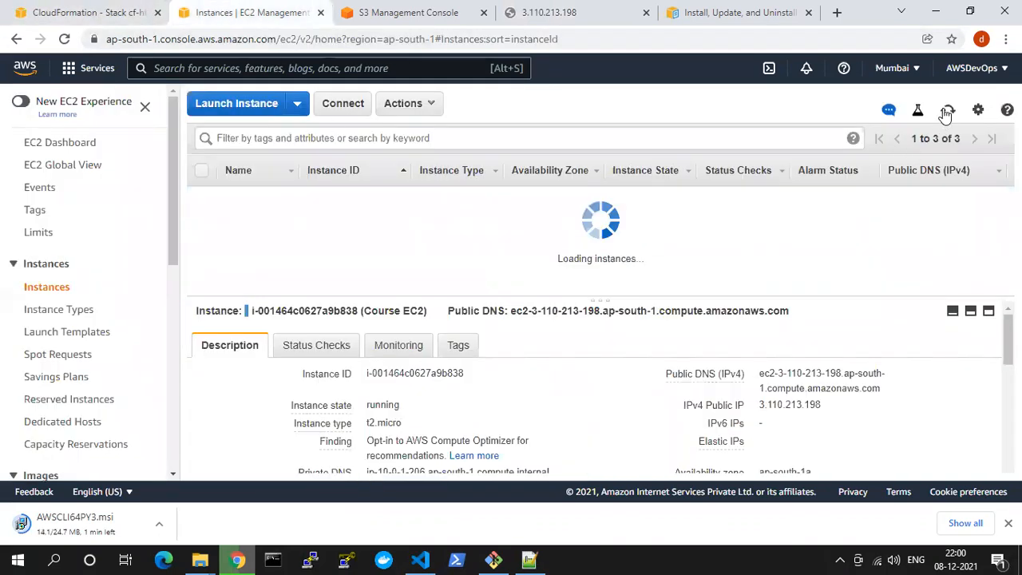
click(947, 113)
click(946, 112)
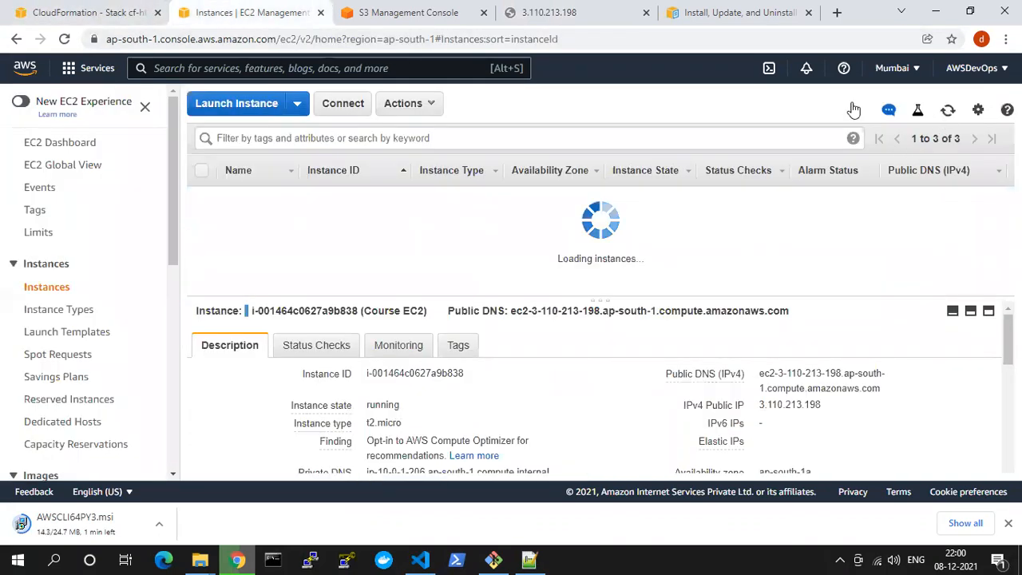
Reload the instance's web page at 3.110.213.198 and check the cf-httpd stack's events in CloudFormation
click(543, 11)
click(483, 41)
key(Return)
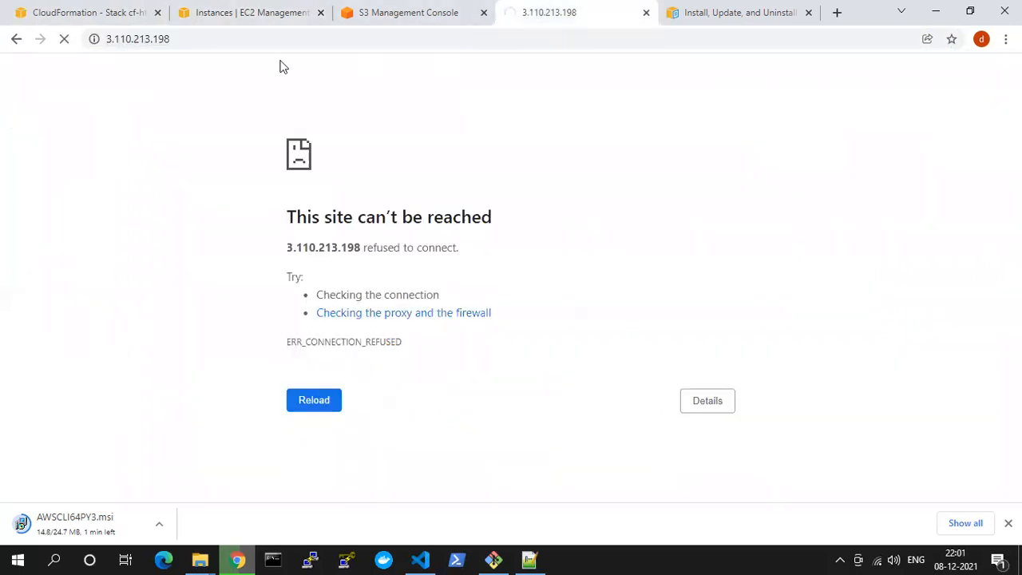
click(120, 13)
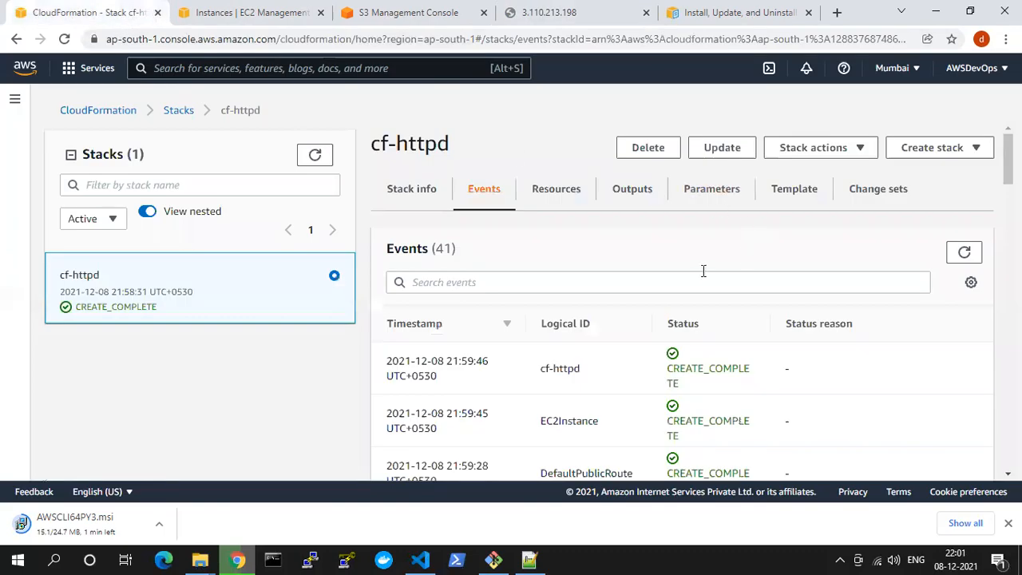
Refresh the EC2 instances and list only the running ones to check the Course EC2 instance's status checks
click(266, 12)
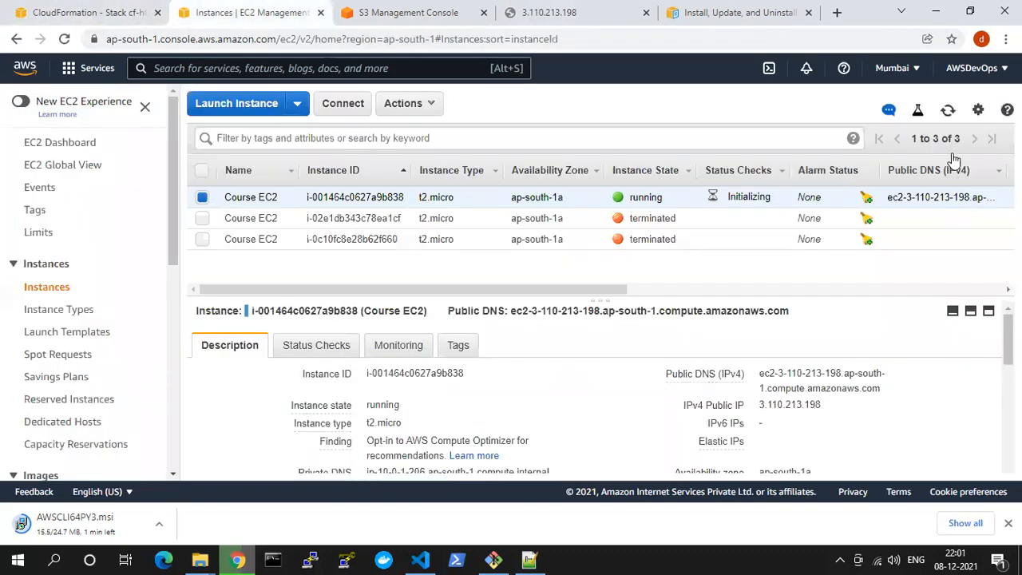
click(948, 110)
click(918, 112)
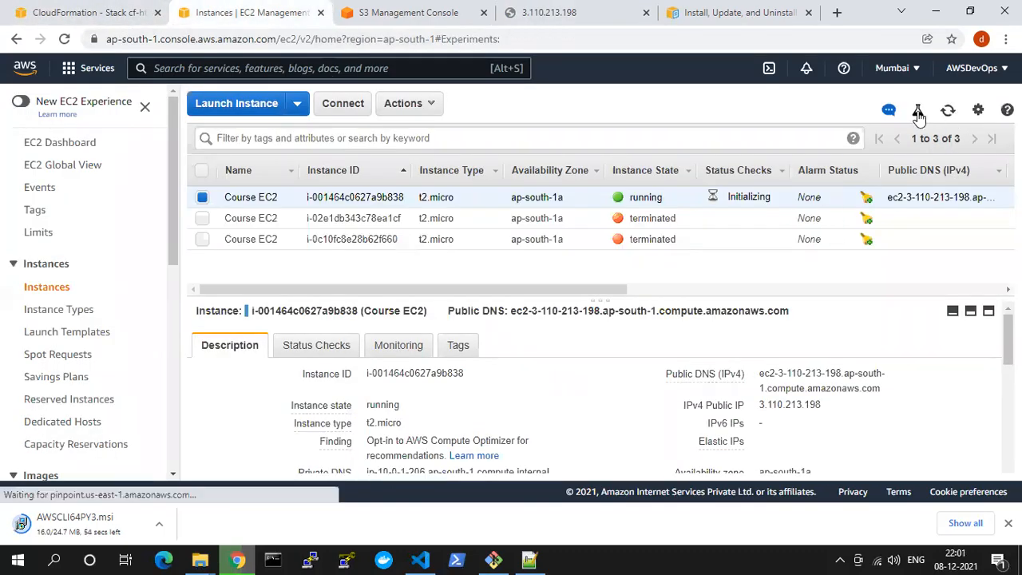
click(693, 330)
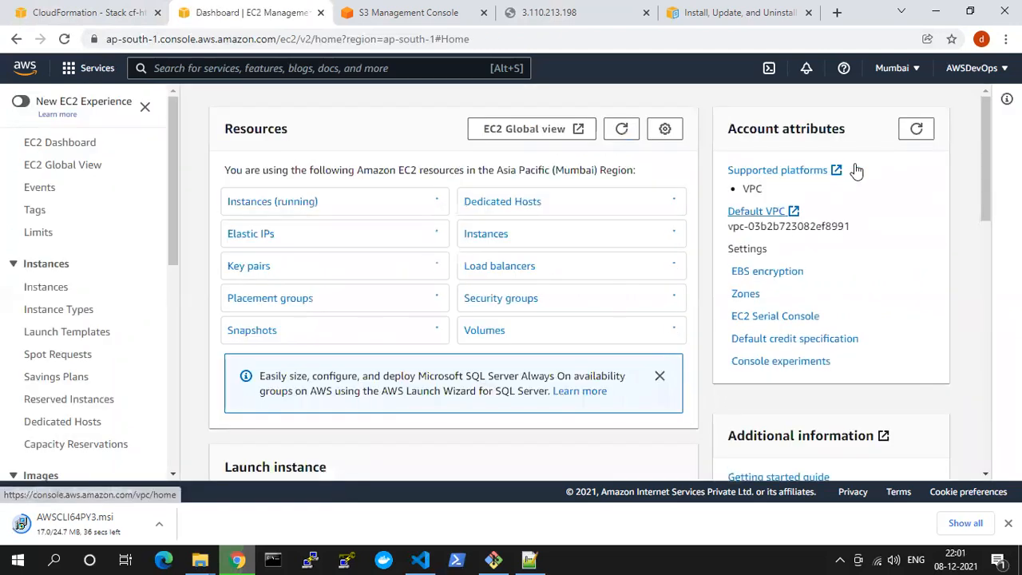
click(306, 204)
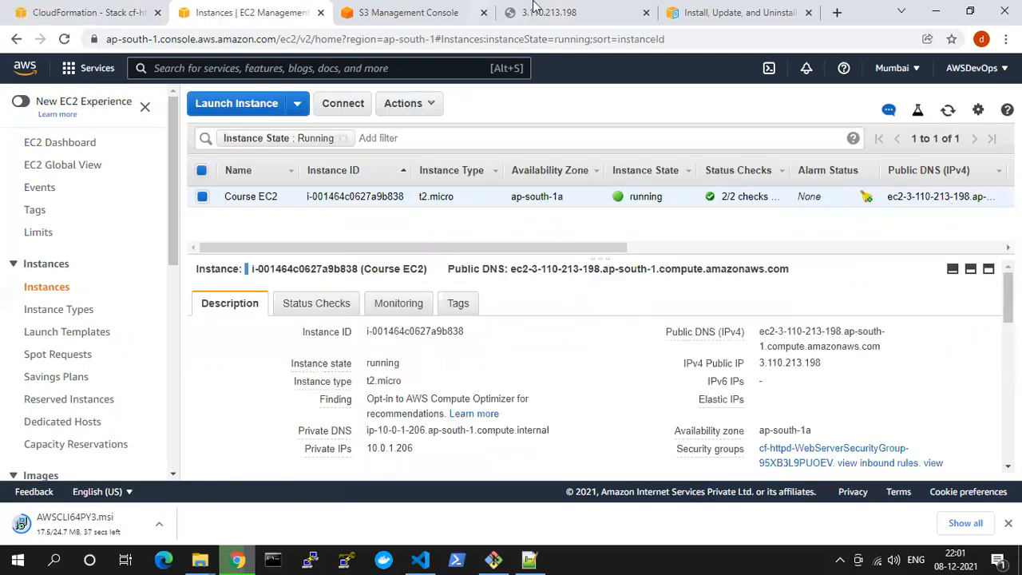
Retry loading the instance's web page at 3.110.213.198 several times
click(533, 10)
click(470, 39)
key(Return)
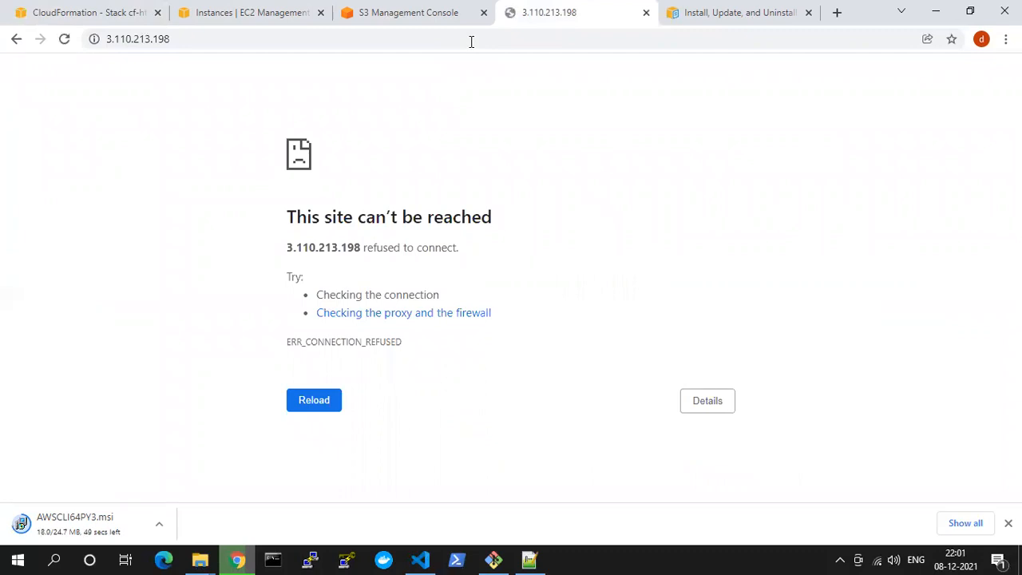
click(471, 39)
key(Return)
click(65, 40)
Switch to Visual Studio Code and review the UserData script and the ap-south-1 AMI mapping in 4. VPC_EC2_HTTPD.yaml
click(421, 559)
double_click(546, 361)
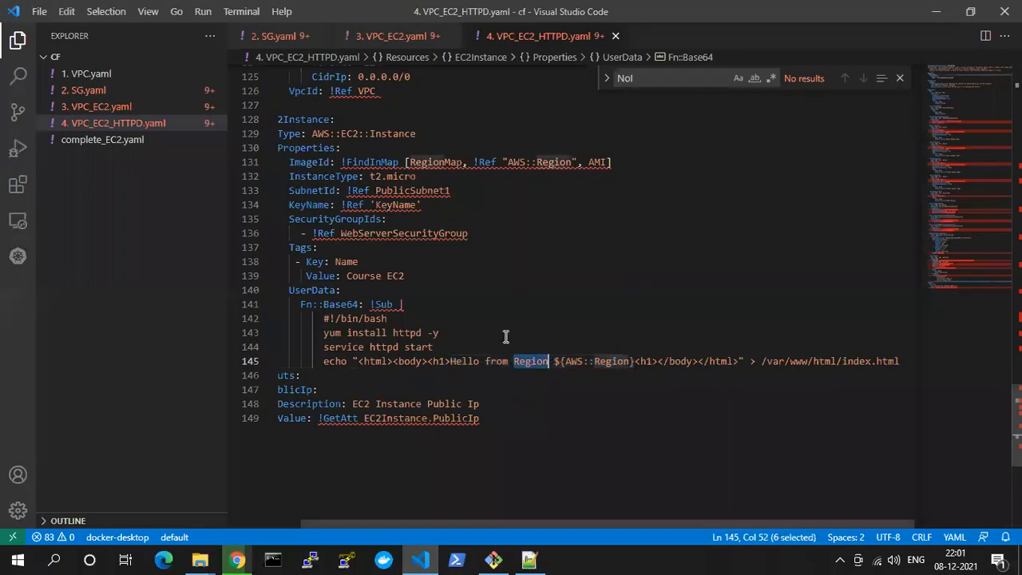
click(325, 348)
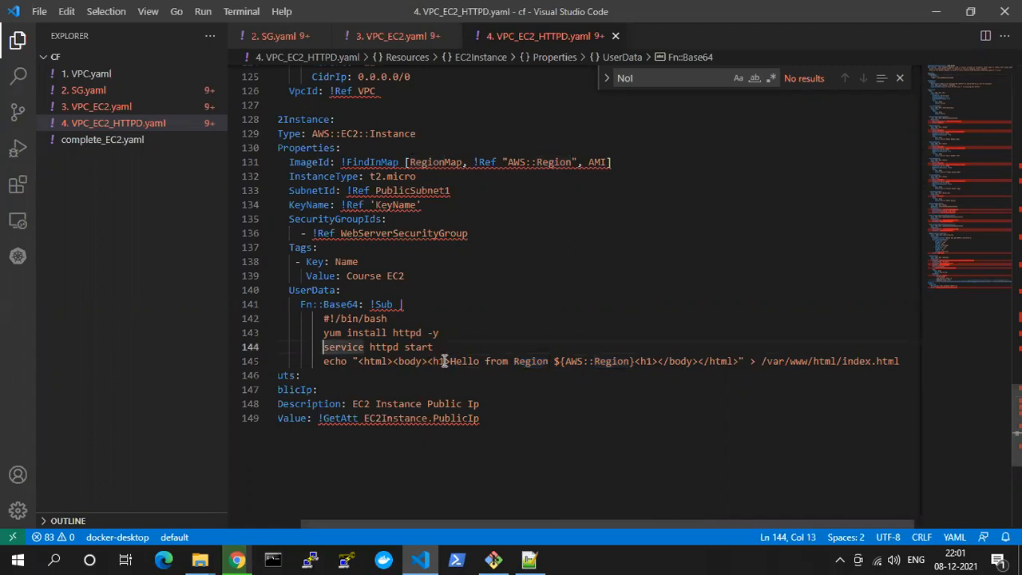
key(Left)
scroll(445, 361, up, 20)
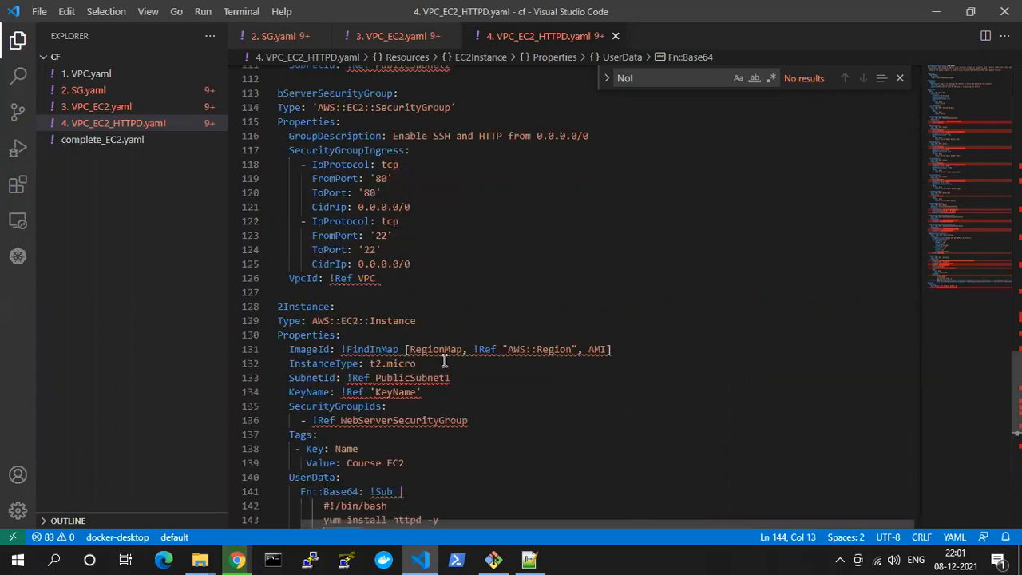
scroll(445, 361, up, 17)
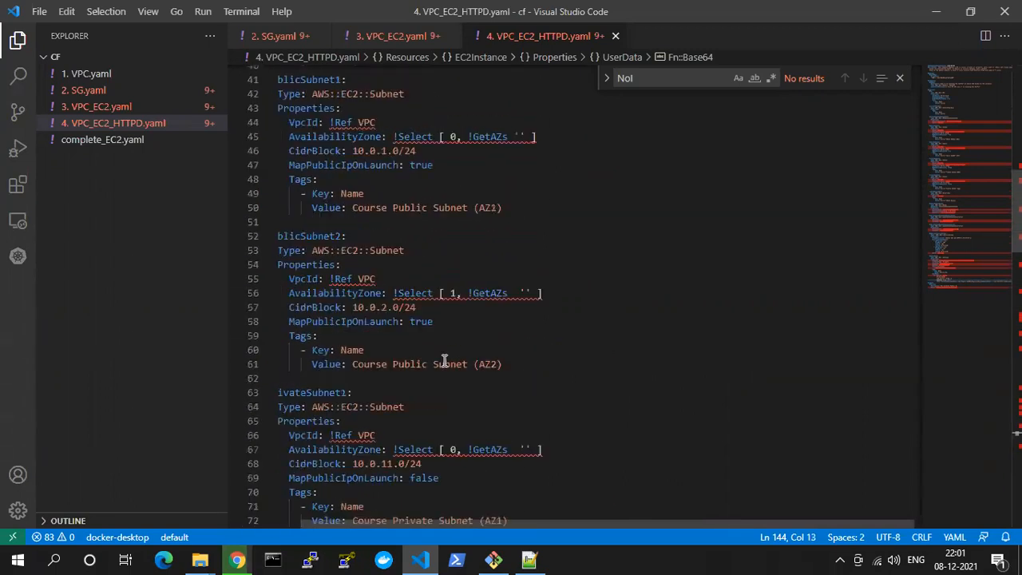
scroll(445, 361, up, 2)
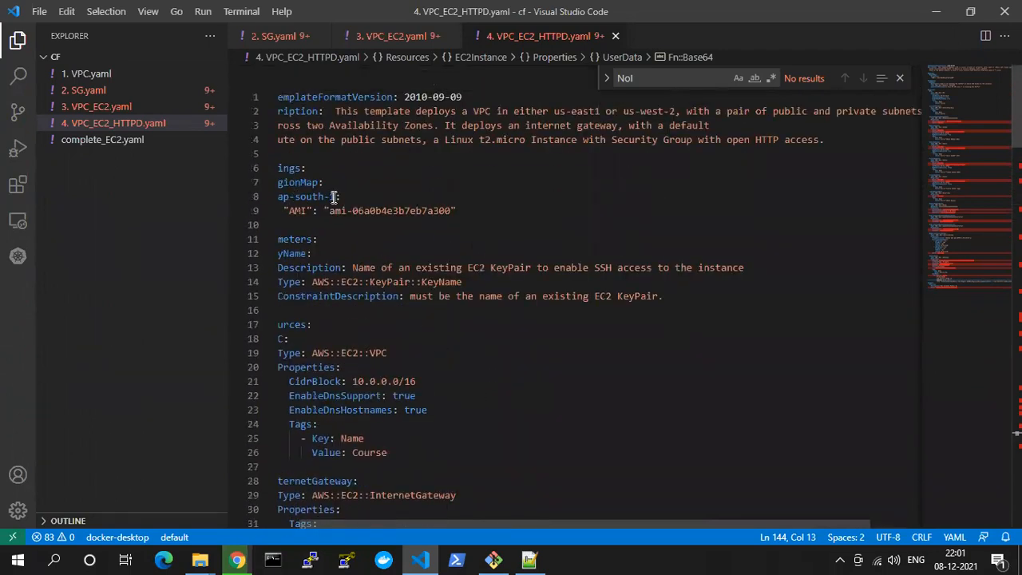
drag(332, 211, 438, 210)
Review the template's resources down to the EC2Instance and examine its UserData lines for installing and starting httpd
scroll(437, 286, down, 7)
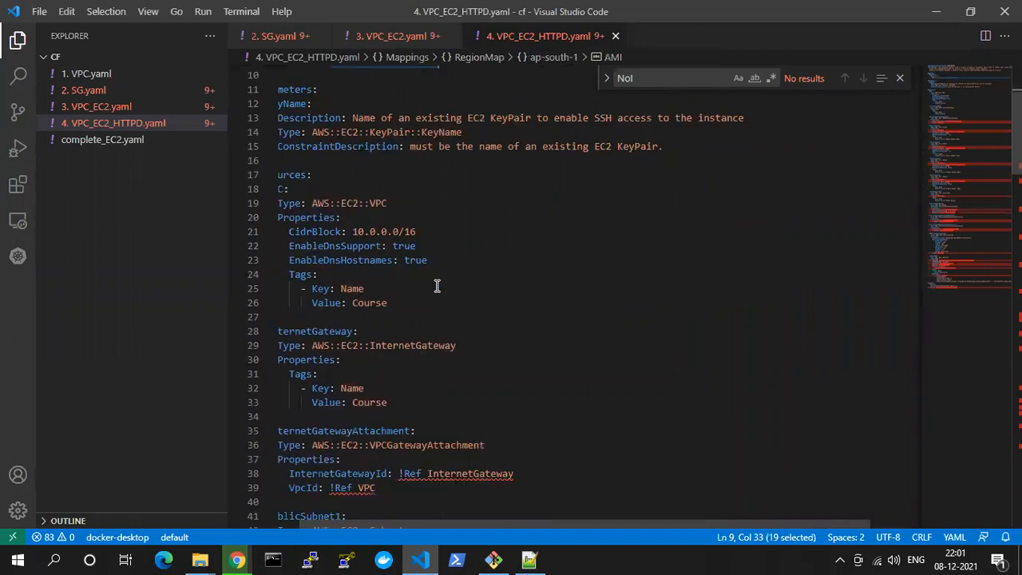
scroll(438, 286, down, 15)
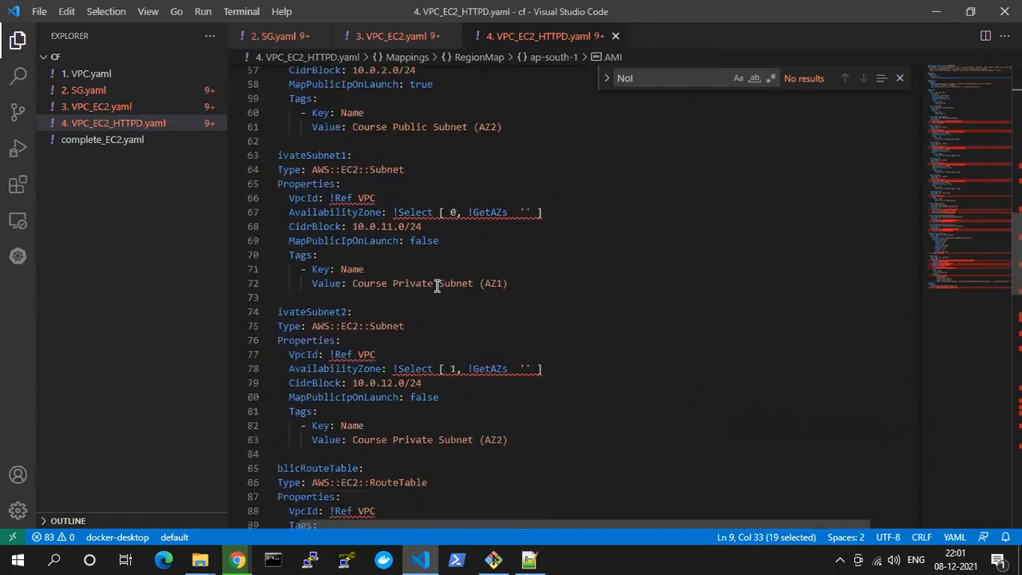
scroll(438, 286, down, 12)
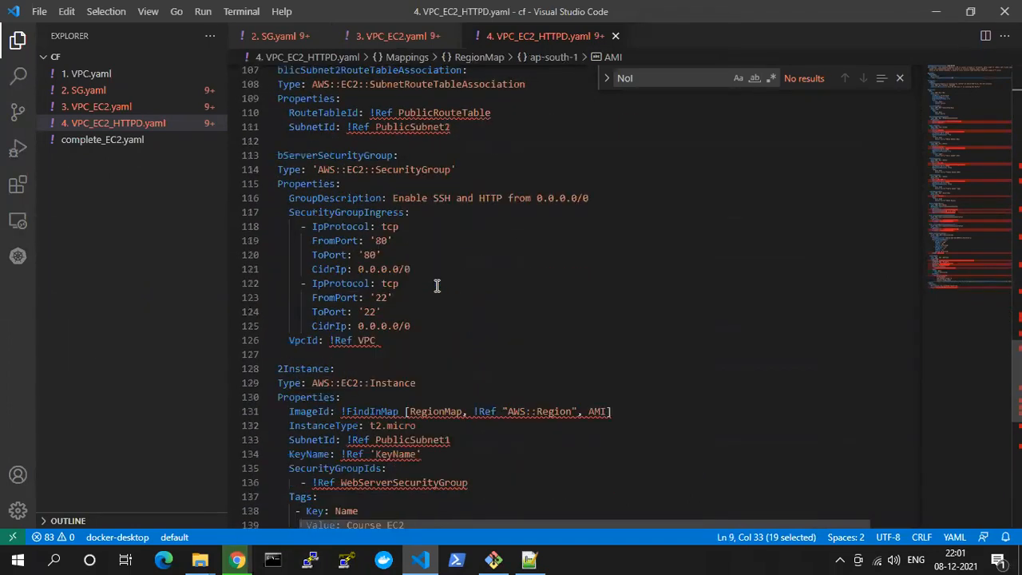
scroll(438, 286, down, 6)
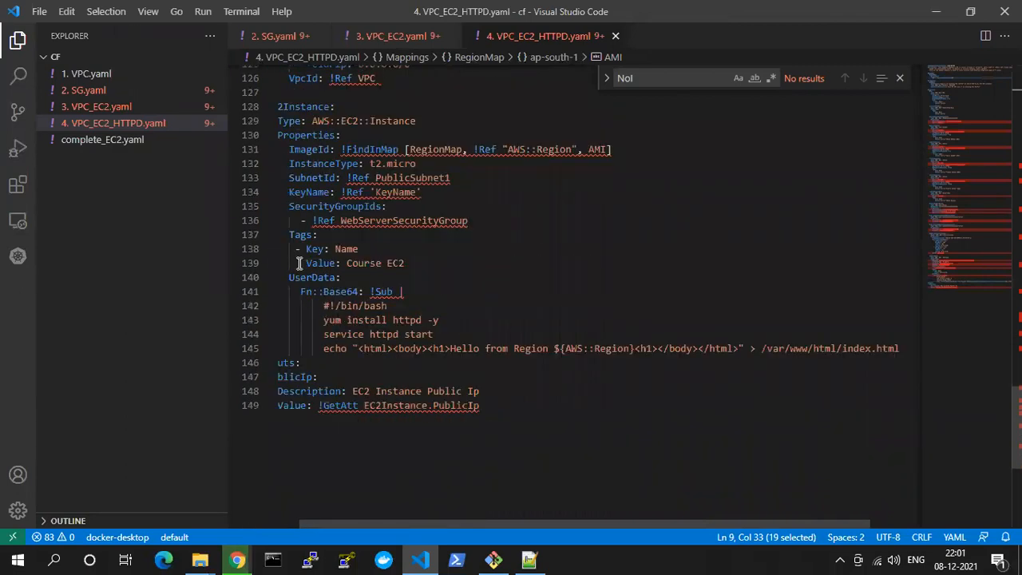
scroll(299, 263, up, 1)
drag(504, 524, 357, 507)
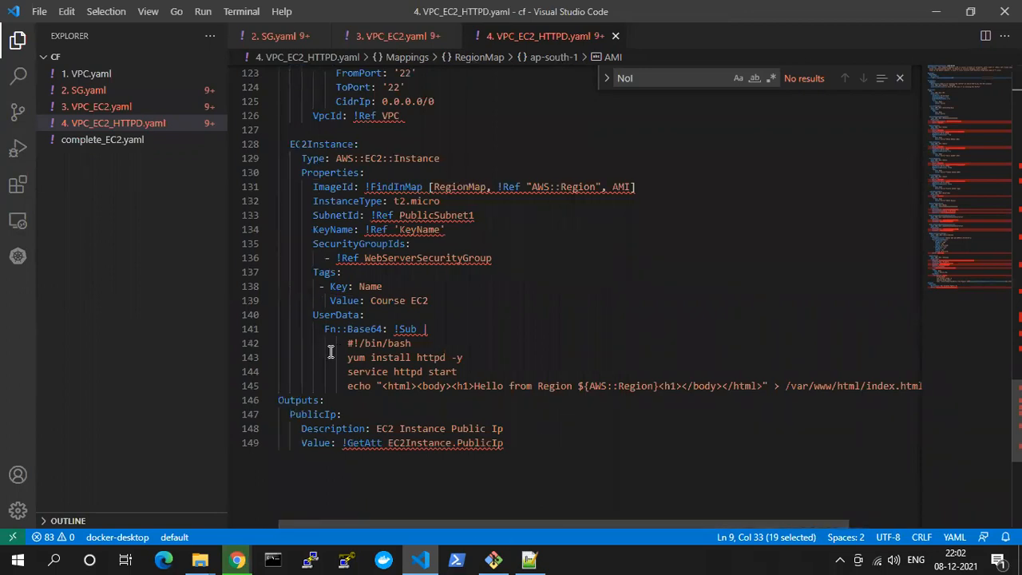
drag(349, 344, 418, 358)
click(411, 386)
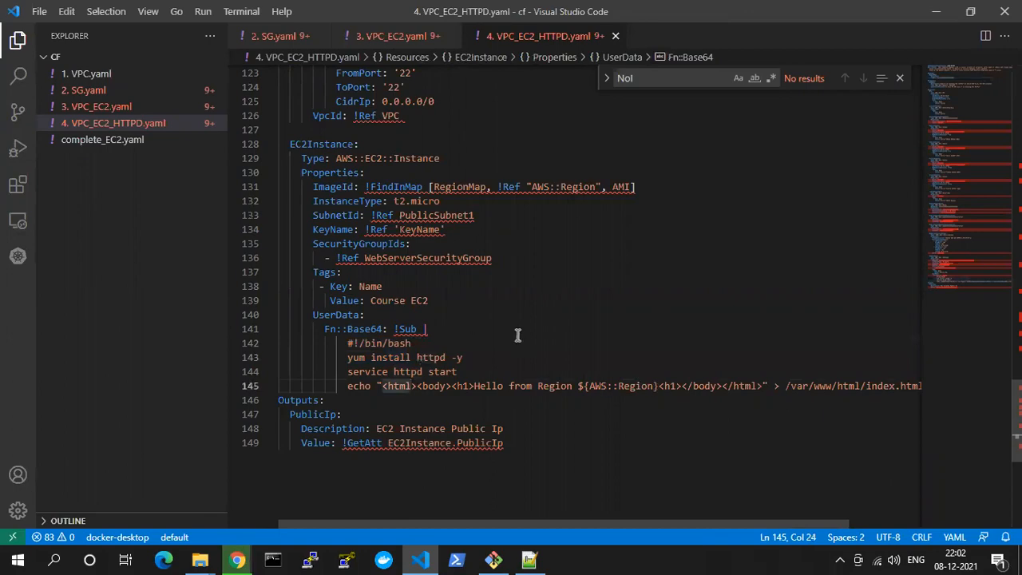
Switch back to Chrome, reload the page at 3.110.213.198 and examine its welcome heading
click(421, 559)
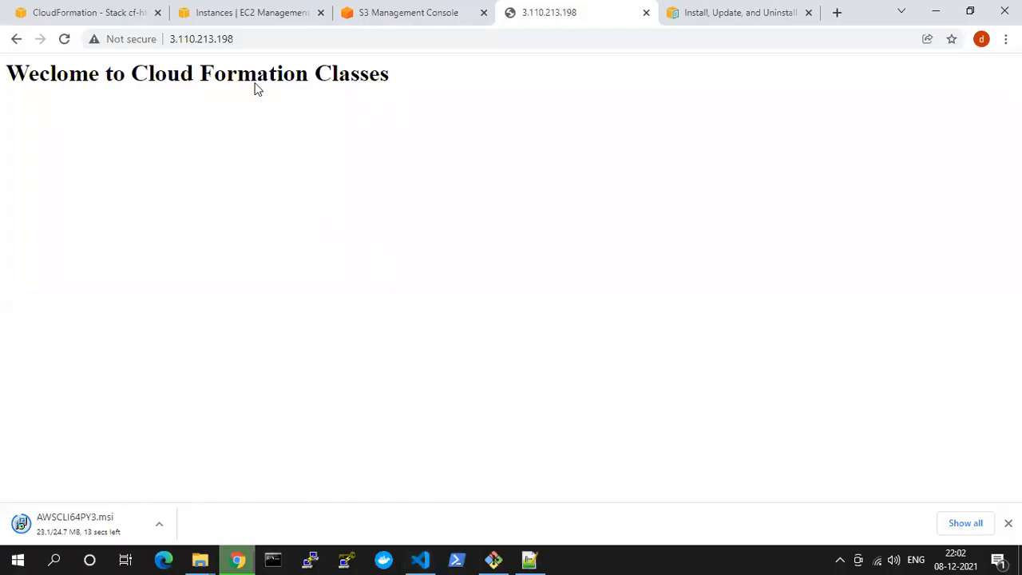
click(65, 40)
drag(6, 74, 445, 87)
click(446, 88)
Refresh the list of running EC2 instances and load the web page at 3.110.213.198 again
click(214, 12)
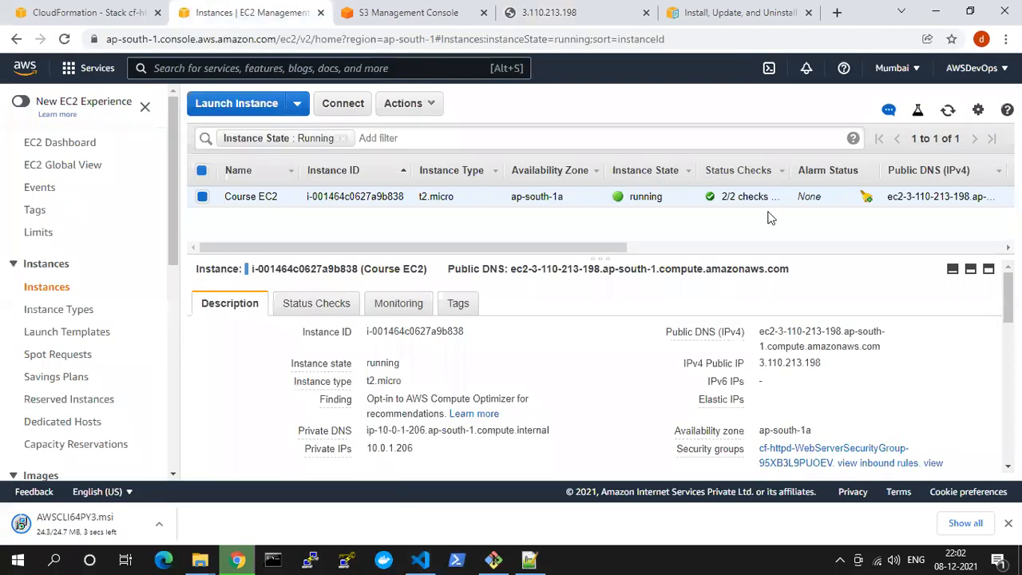
click(948, 112)
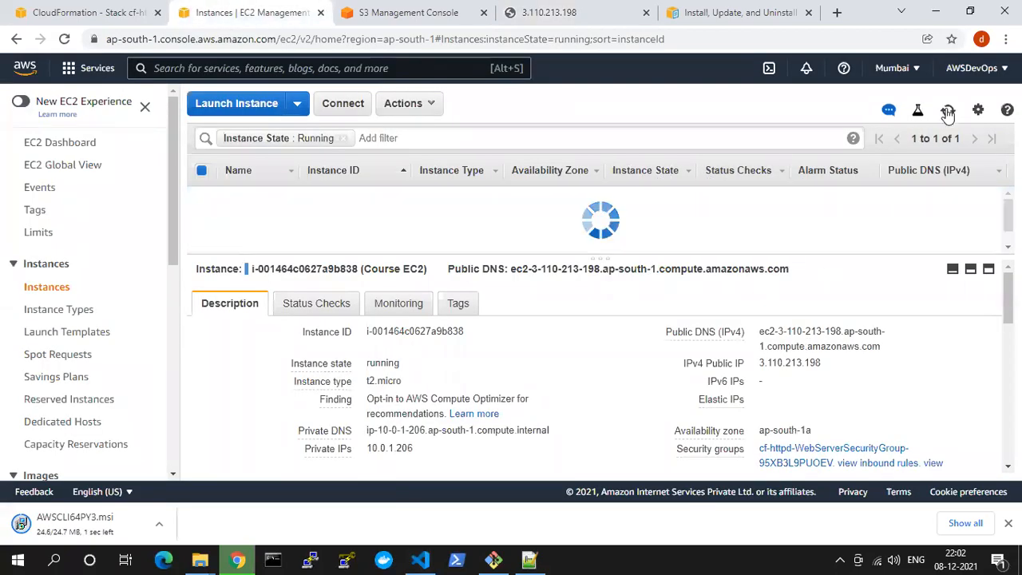
click(531, 16)
click(360, 42)
key(Return)
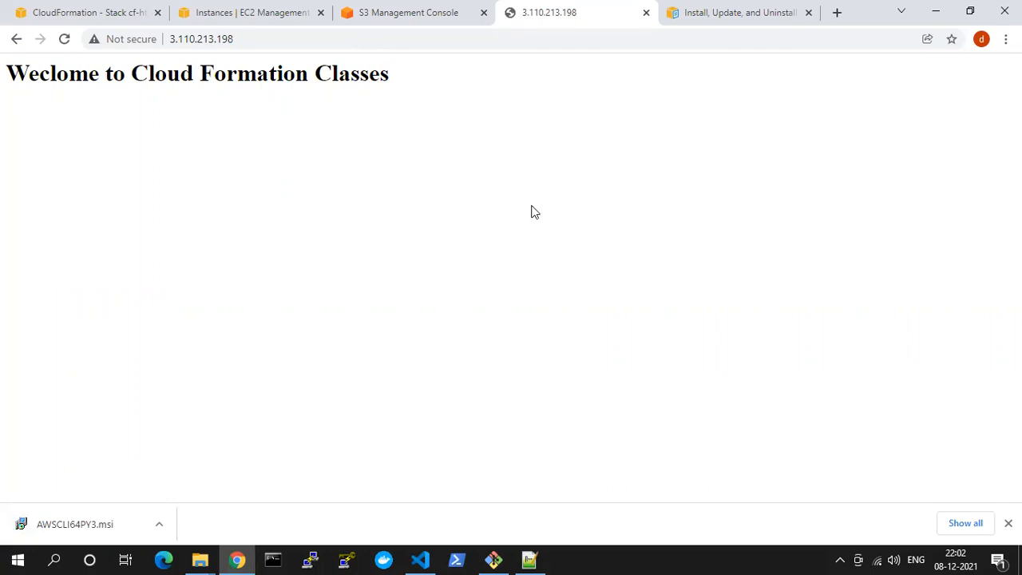
Run the downloaded AWSCLI64PY3.msi from the S3 console page, accept the license agreement and start the installation with the default setup
click(417, 16)
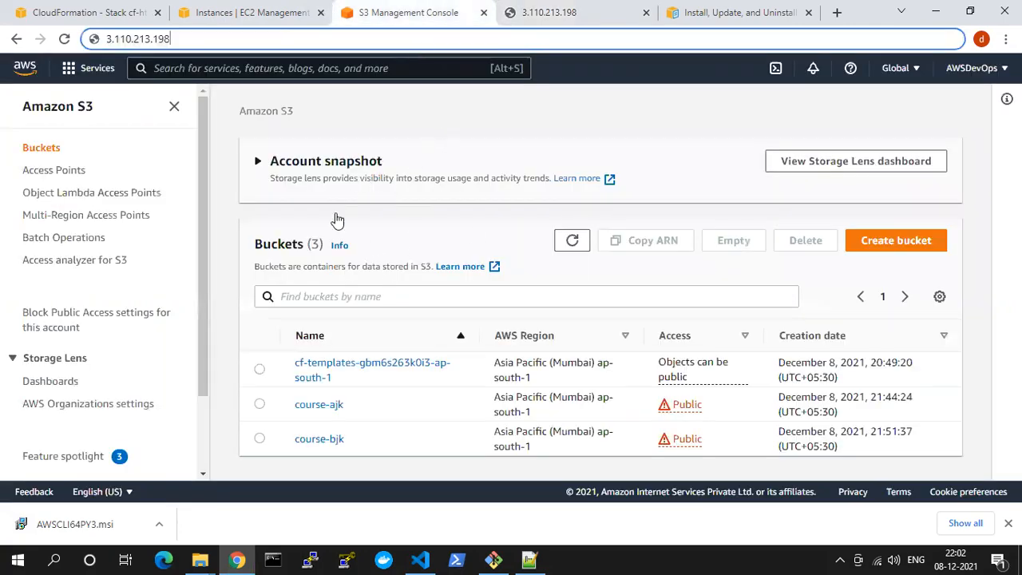
click(60, 519)
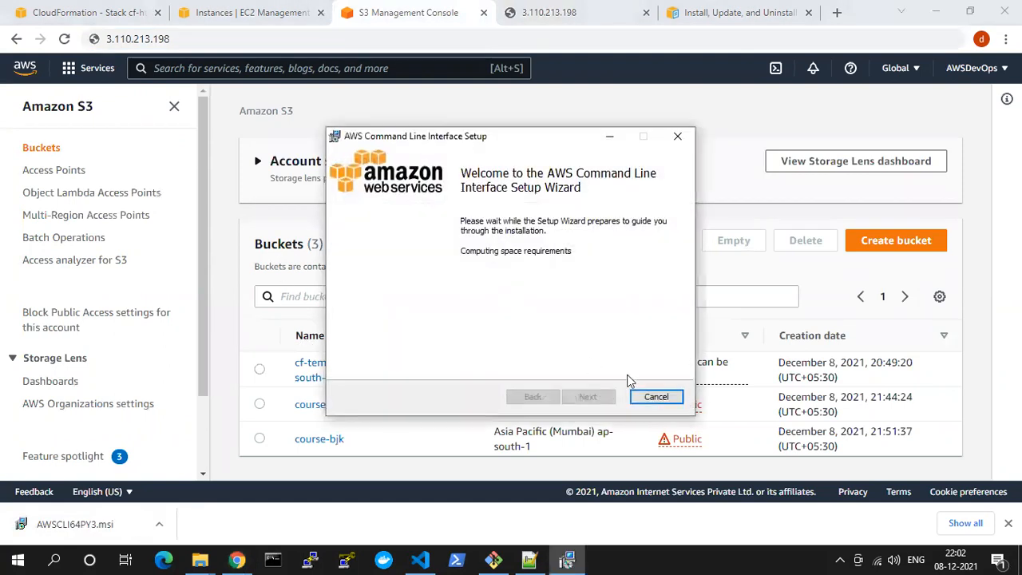
click(594, 396)
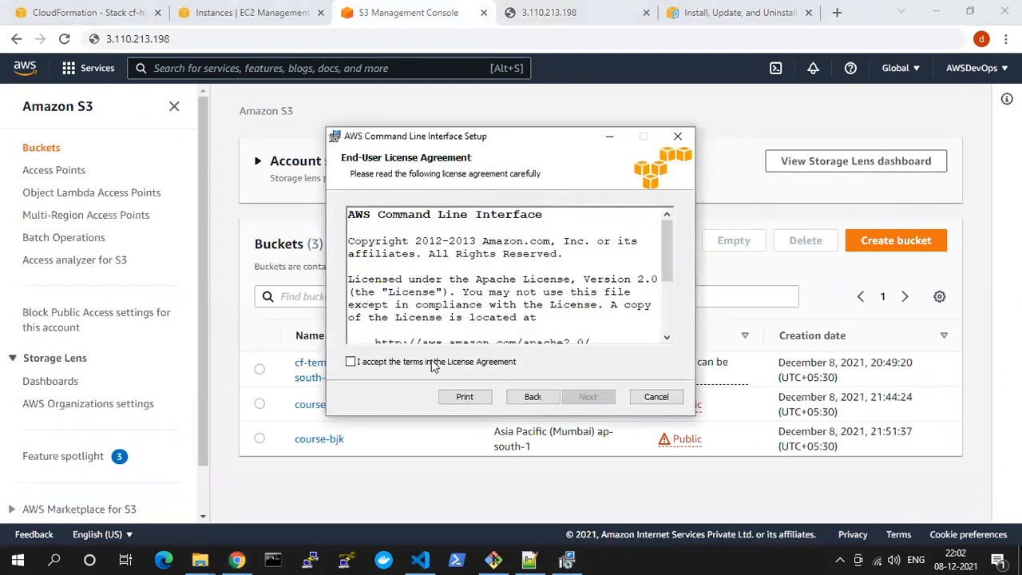
click(452, 364)
click(591, 396)
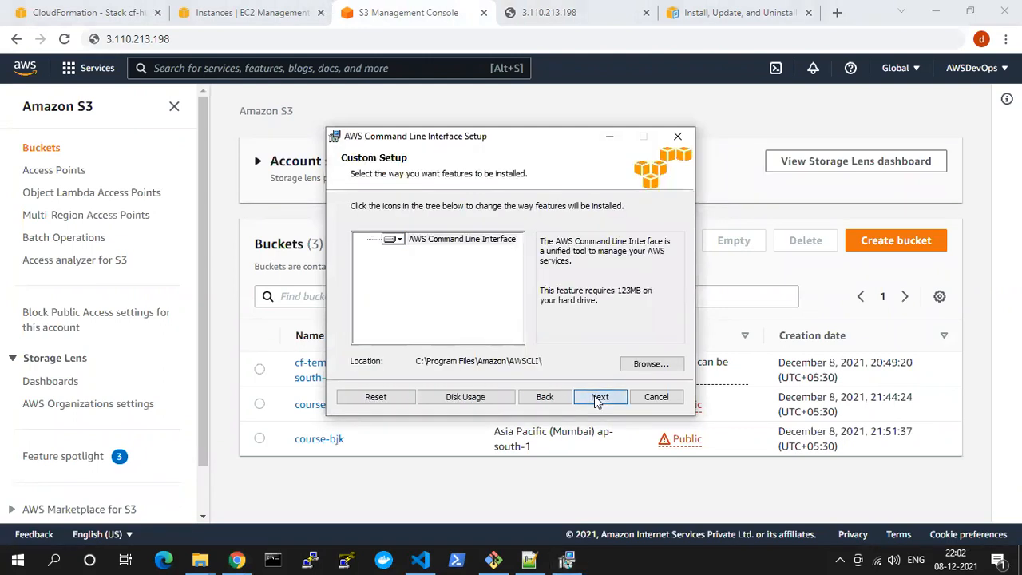
click(595, 397)
click(594, 397)
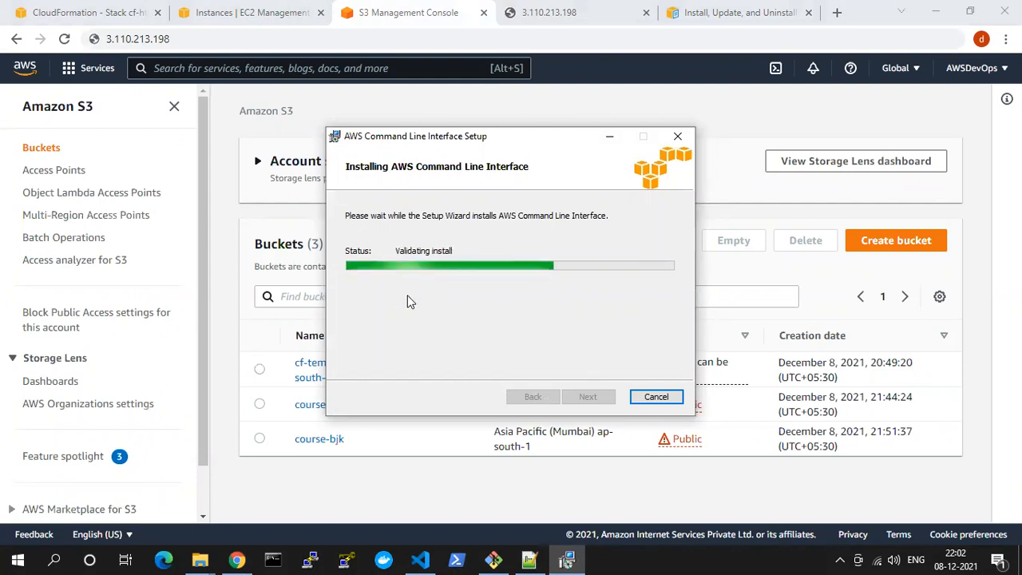
Search the AWS services for "iam" from the S3 console and open the IAM dashboard
click(399, 6)
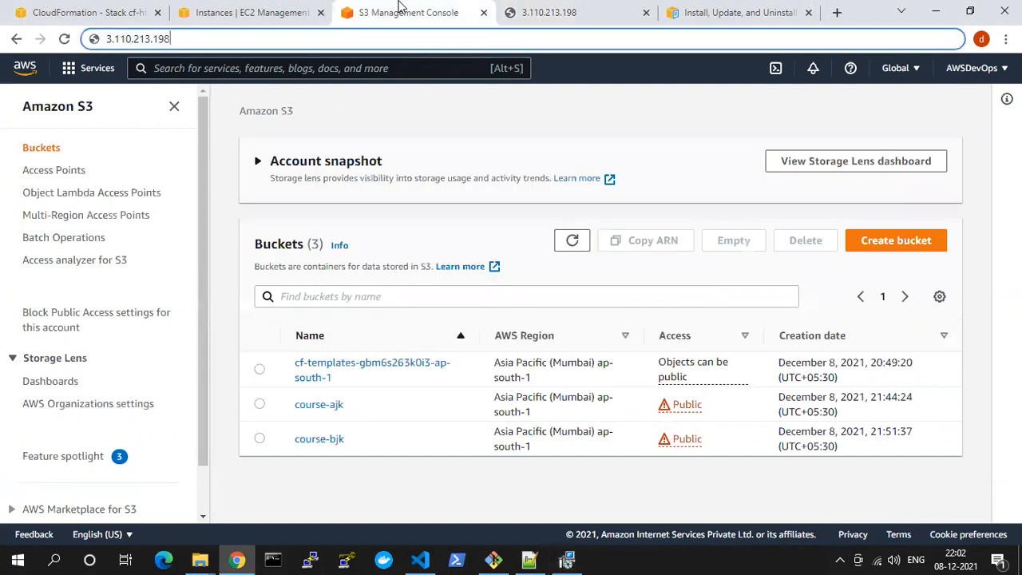
click(380, 111)
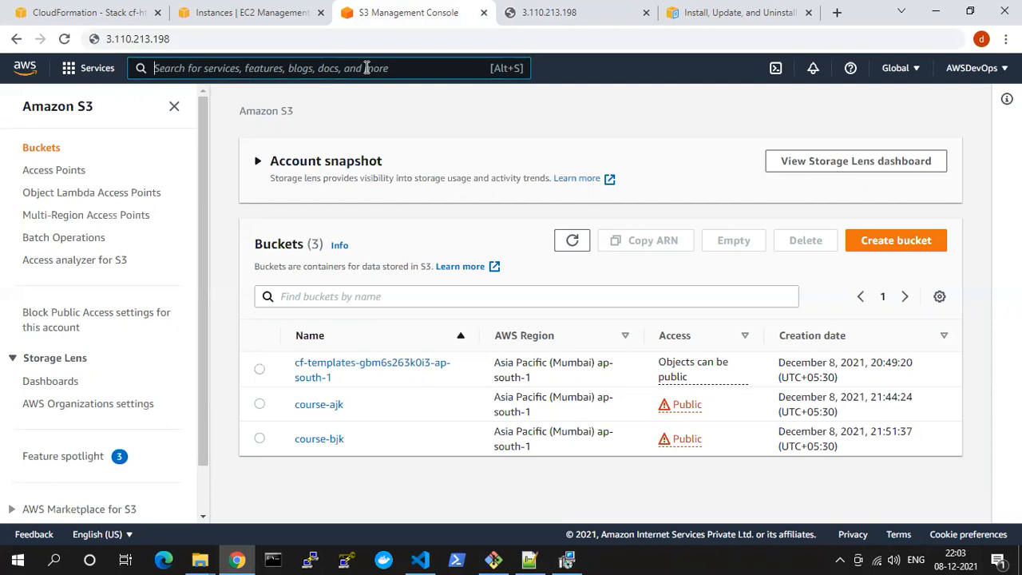
text(iam)
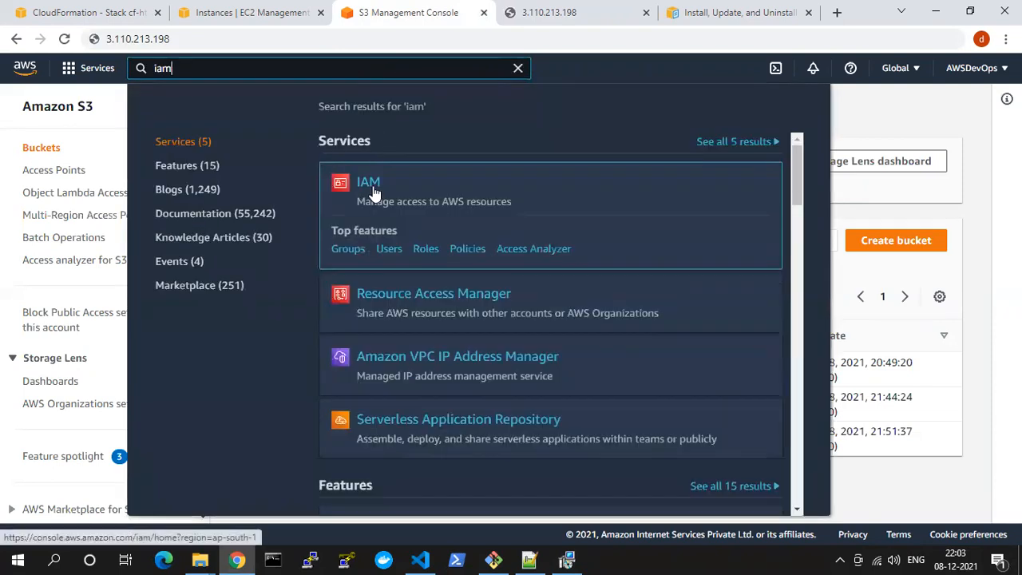
click(369, 183)
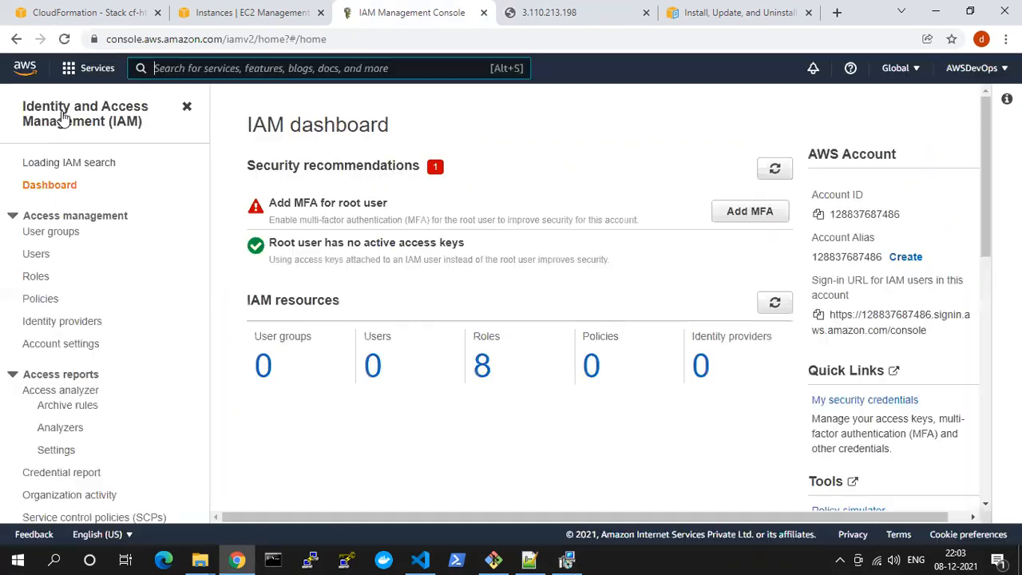
Highlight the Identity and Access Management (IAM) title to point out the service's full name
drag(25, 107, 147, 134)
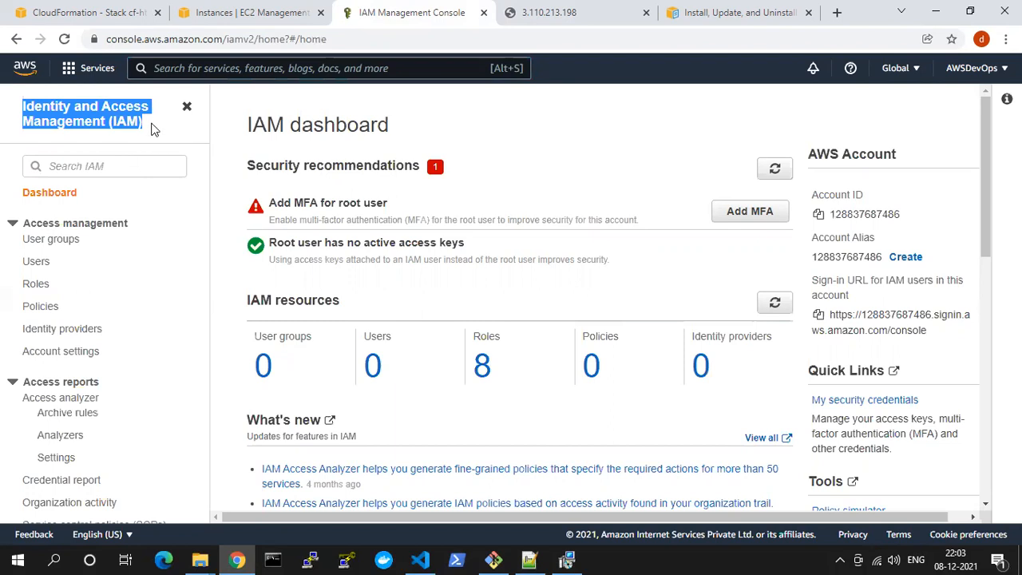
click(126, 120)
triple_click(19, 104)
click(156, 134)
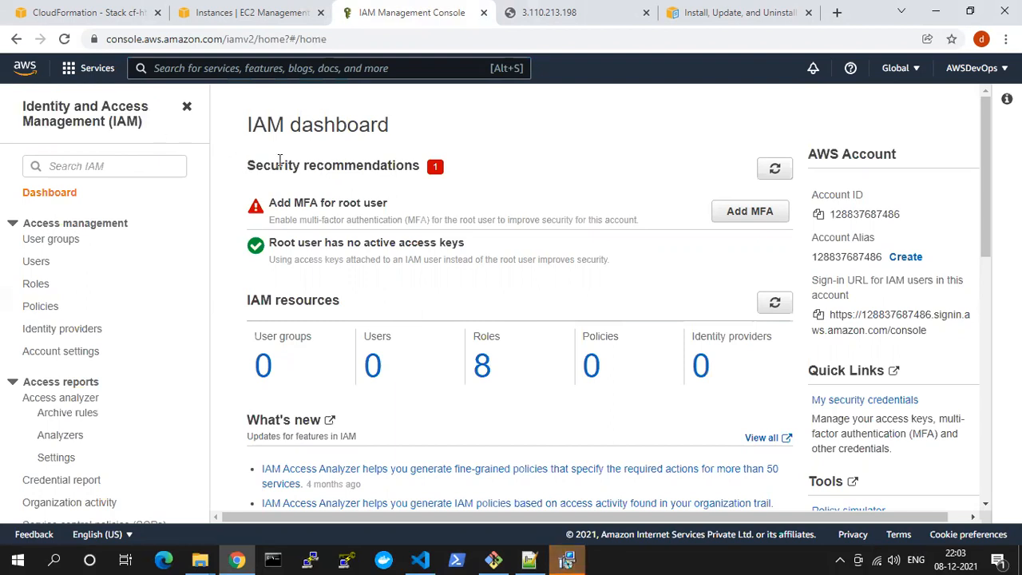
Bring up the AWS Command Line Interface Setup wizard and finish the installation
click(567, 559)
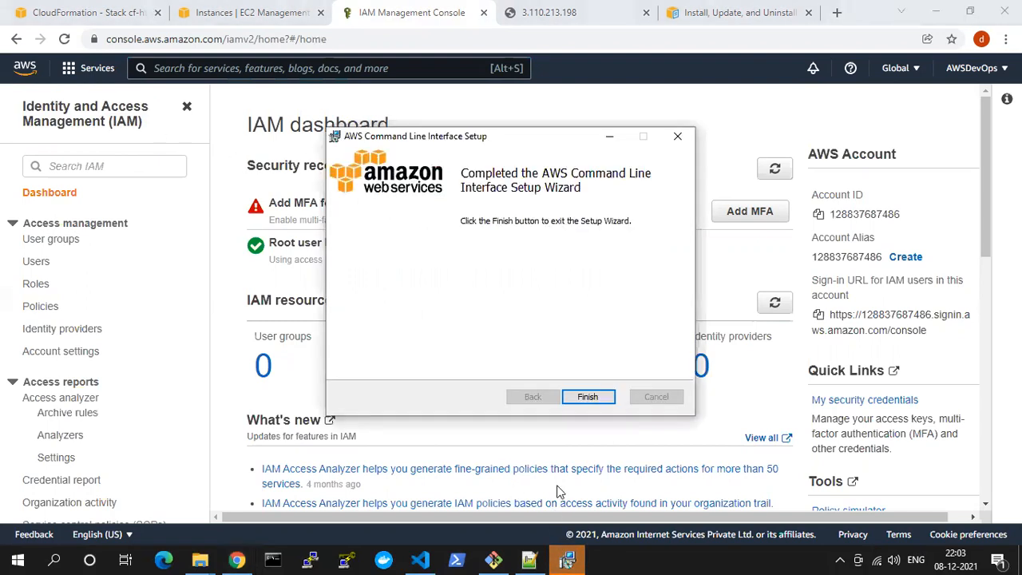
click(603, 399)
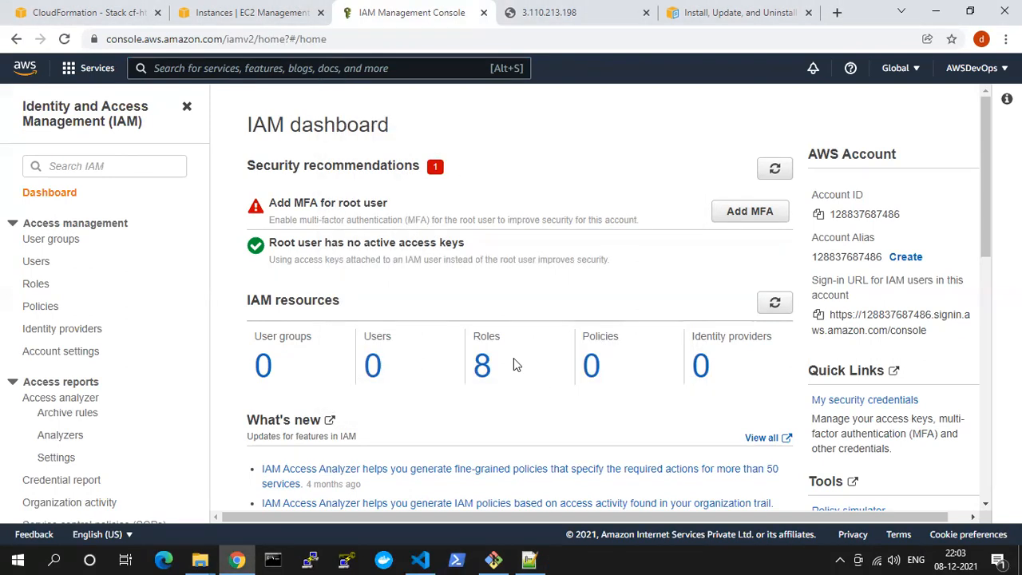
Start adding a new IAM user and fill in the user name
drag(145, 121, 19, 104)
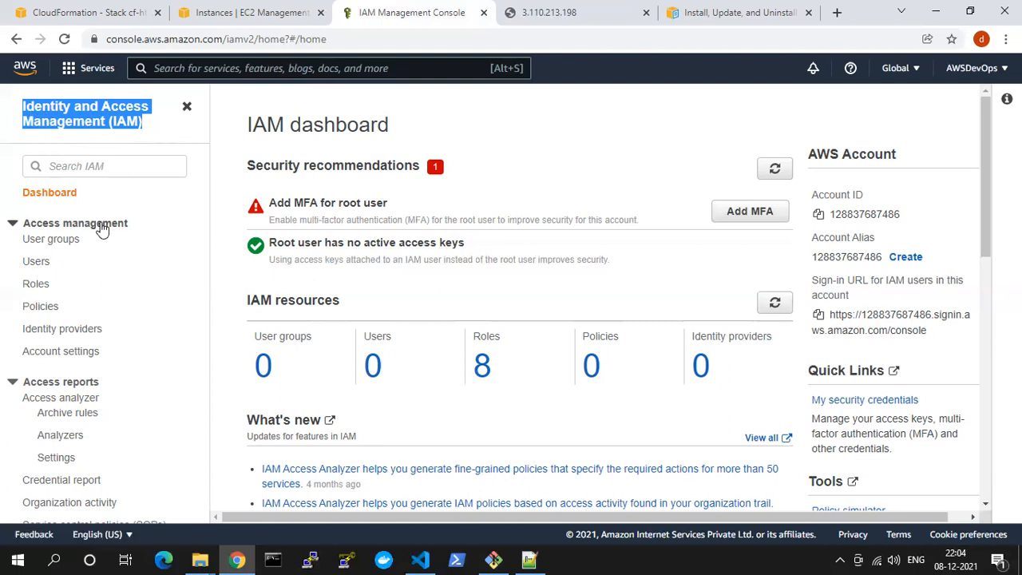
click(36, 266)
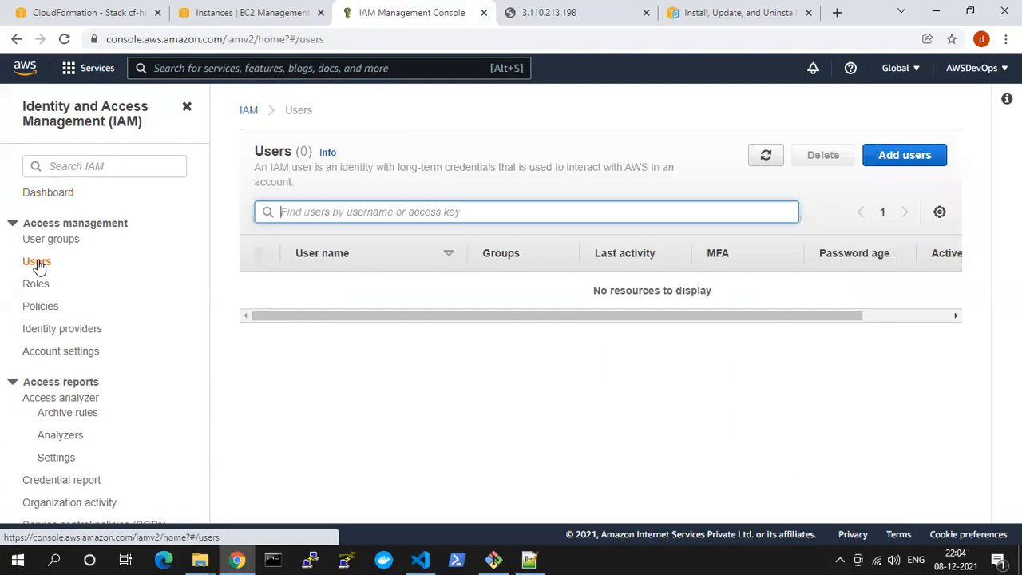
click(925, 158)
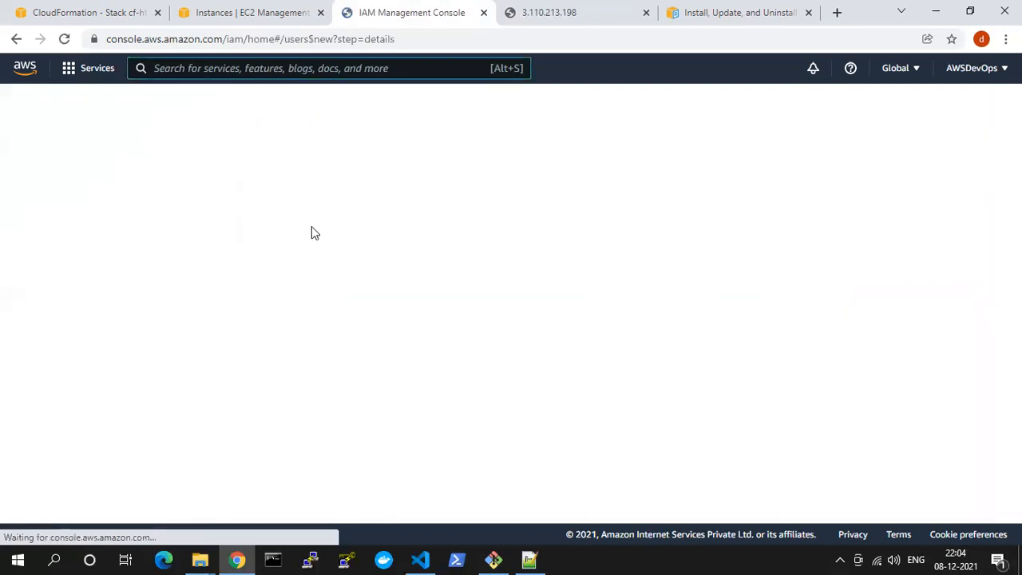
click(363, 223)
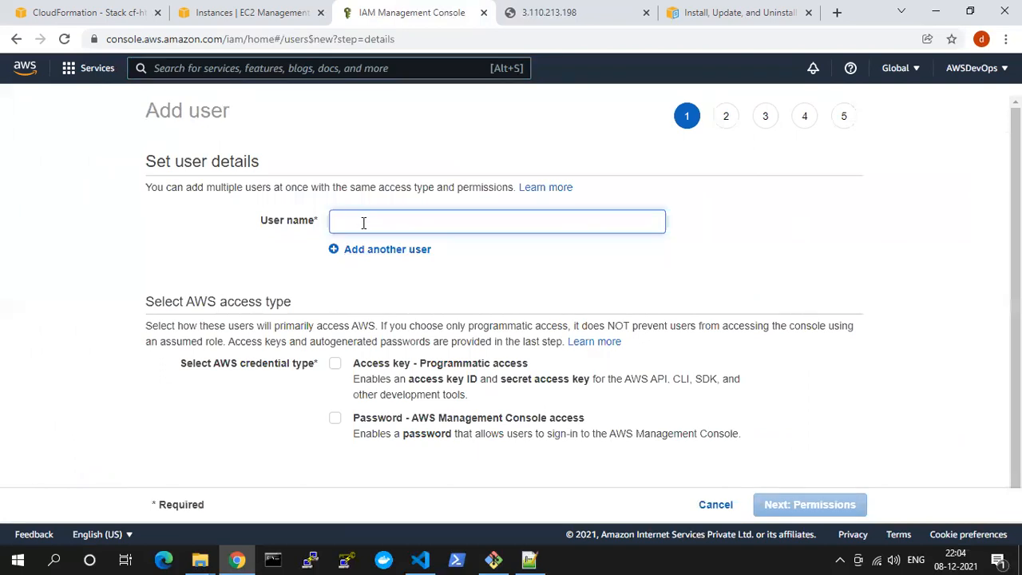
text(vasist)
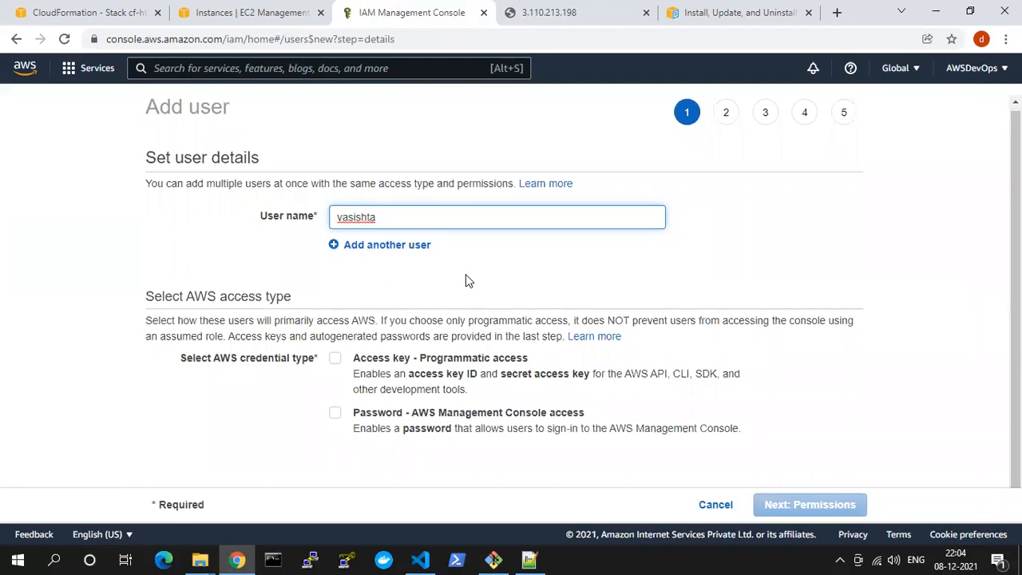
Review the AWS credential types and enable Access key - Programmatic access for the new user
scroll(465, 274, down, 1)
drag(174, 347, 791, 407)
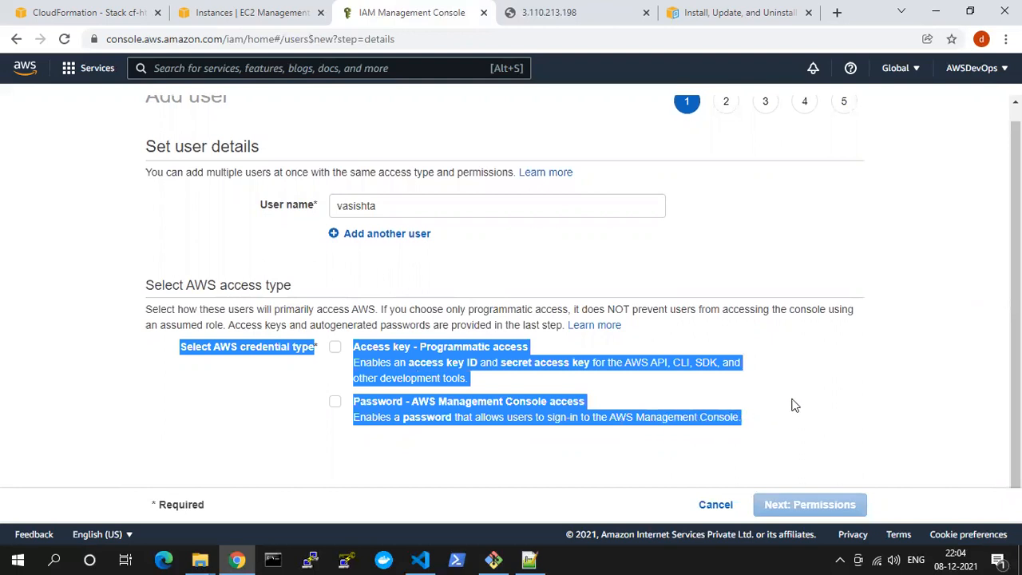
click(751, 401)
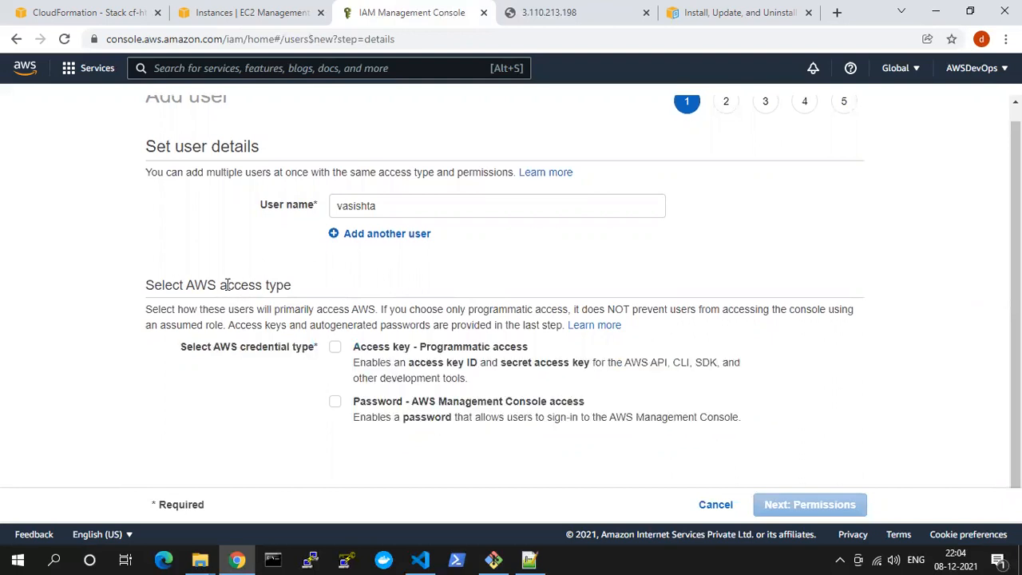
drag(222, 285, 296, 288)
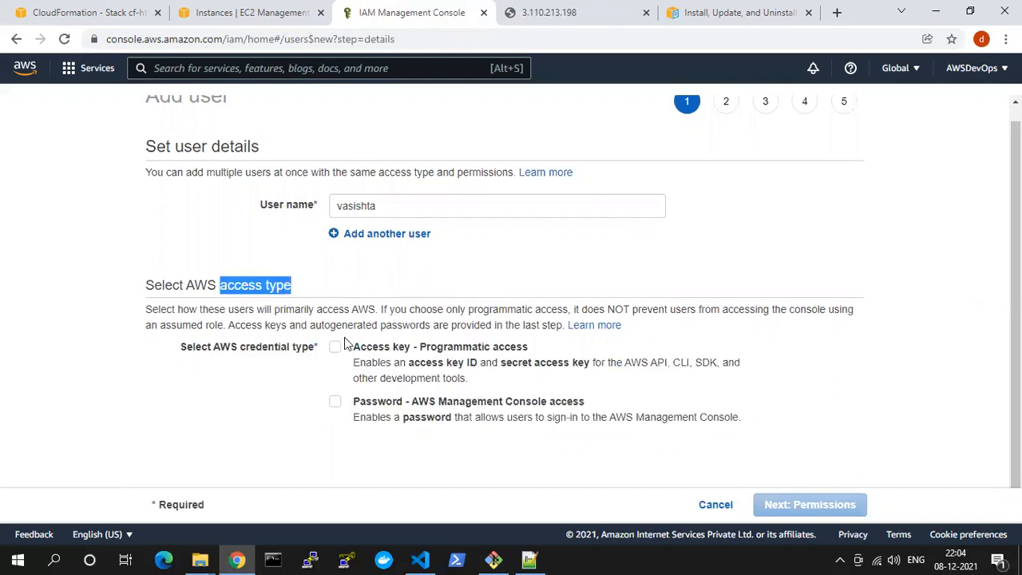
drag(420, 349, 499, 350)
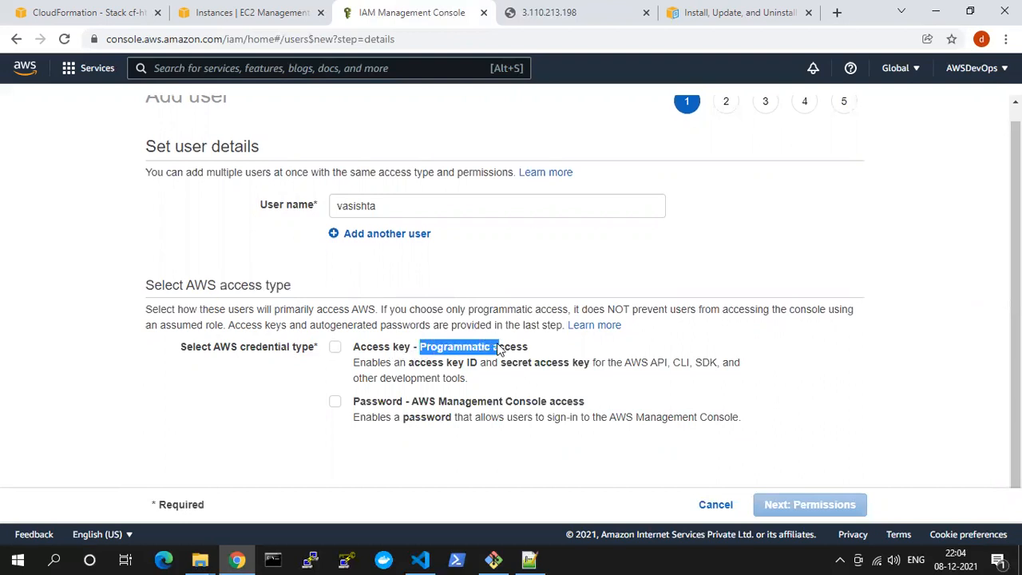
drag(505, 402, 580, 402)
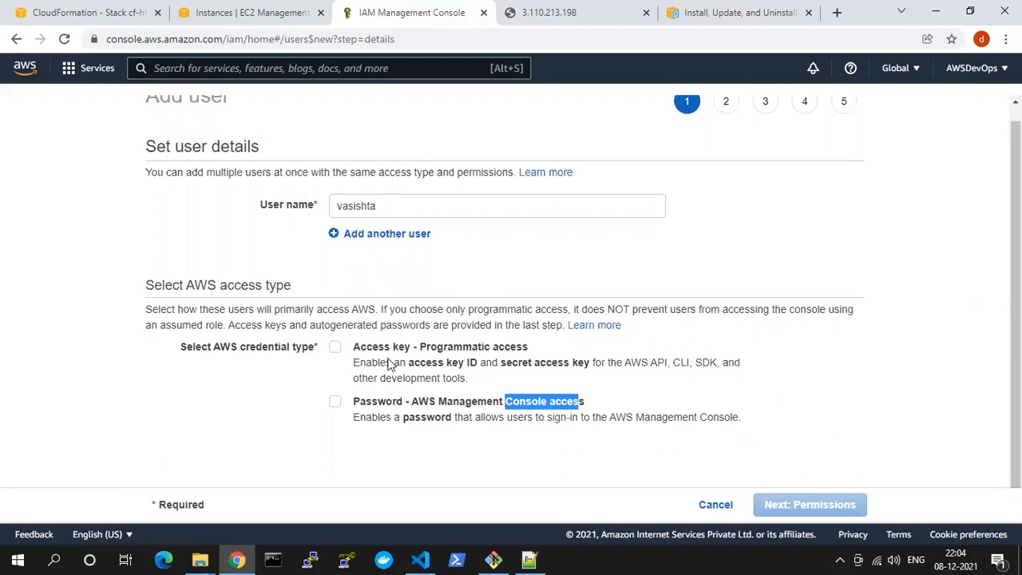
click(335, 349)
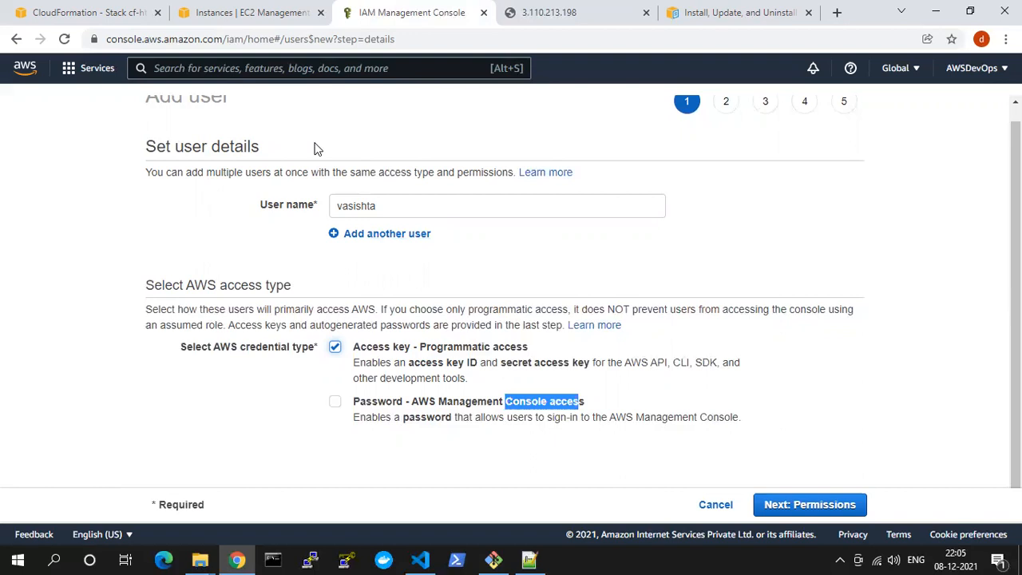
Try AWS Management Console access alone by enabling it, disabling programmatic access and highlighting the Autogenerated password option
click(335, 402)
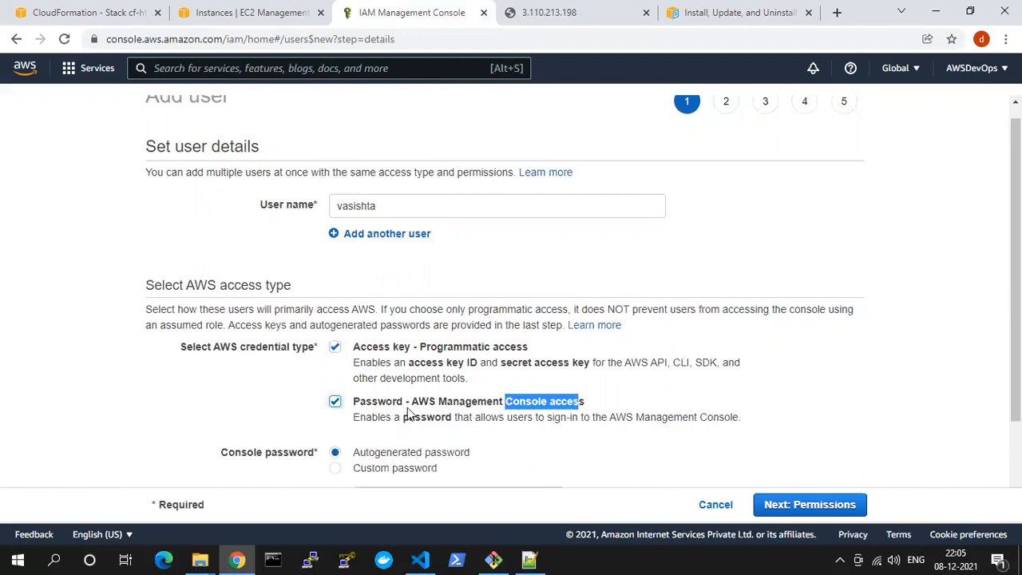
scroll(569, 407, down, 2)
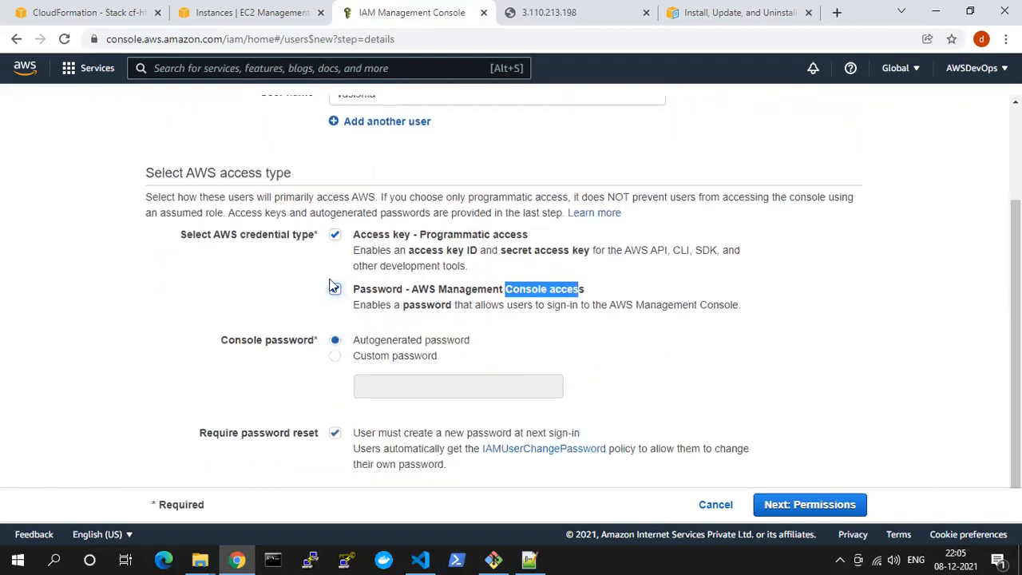
click(334, 235)
scroll(378, 320, up, 1)
scroll(359, 351, down, 1)
drag(354, 339, 490, 347)
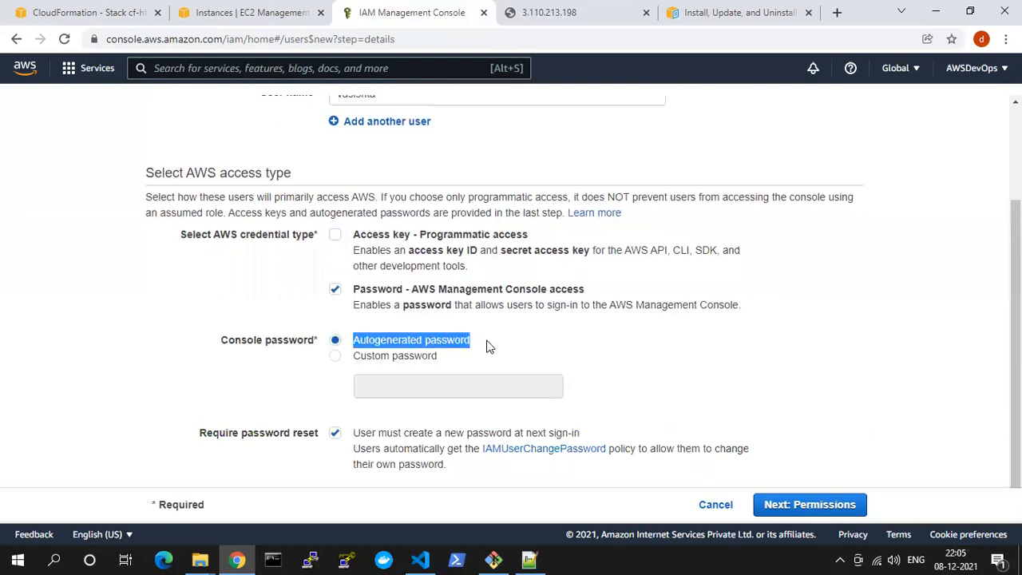
Try the Custom password option for the console password and look at the empty password field
click(364, 357)
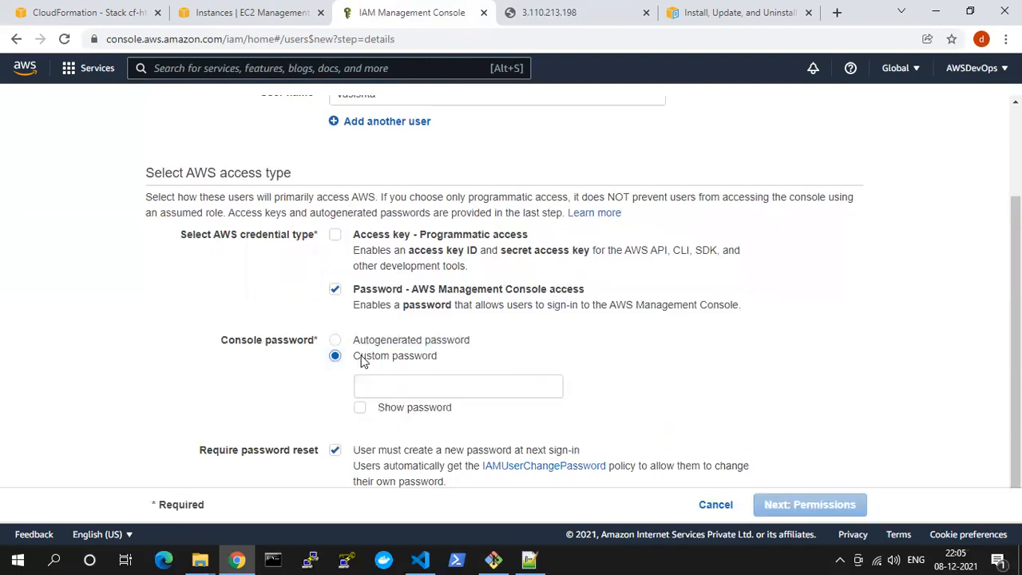
click(392, 392)
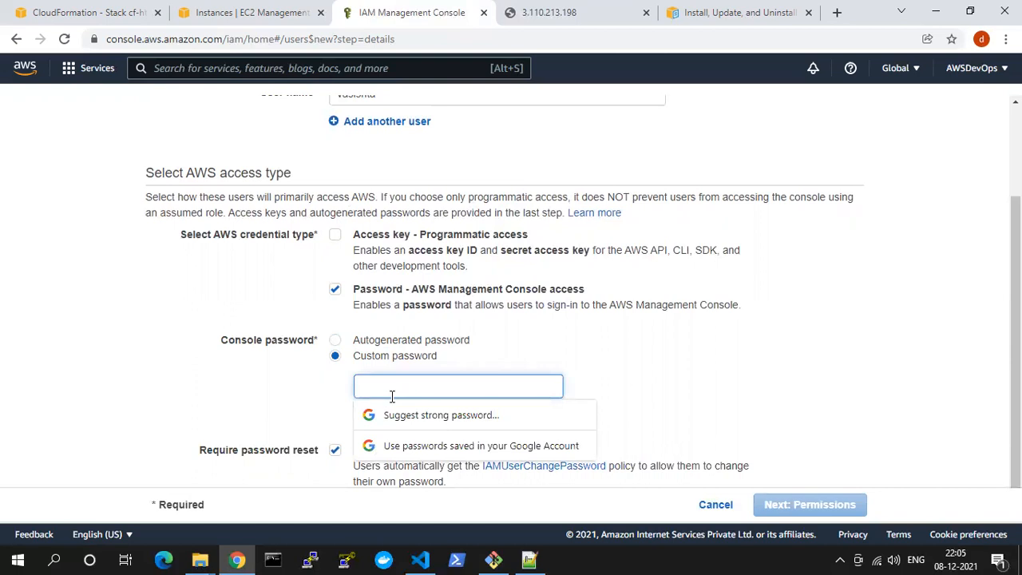
click(303, 408)
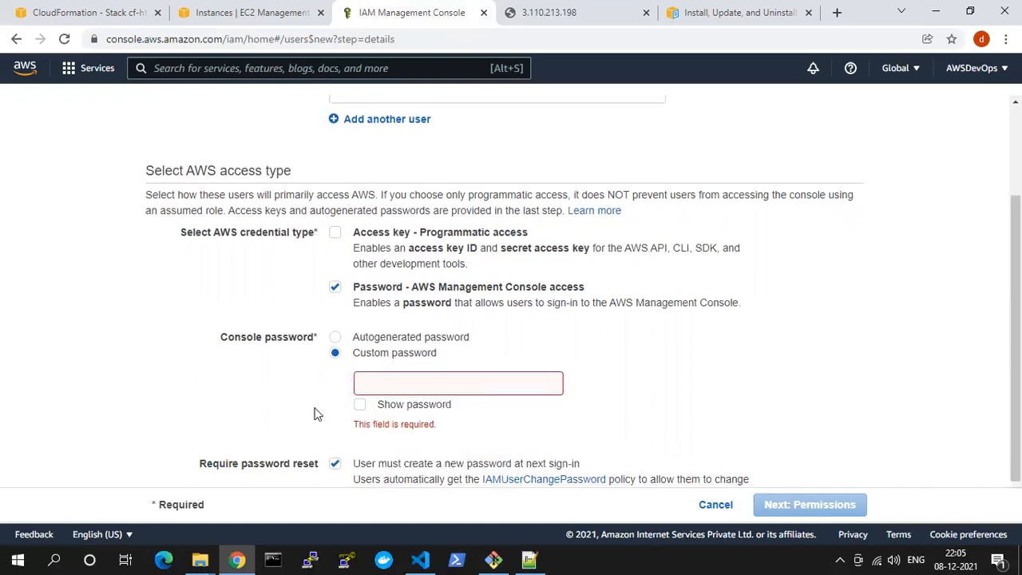
scroll(359, 431, down, 1)
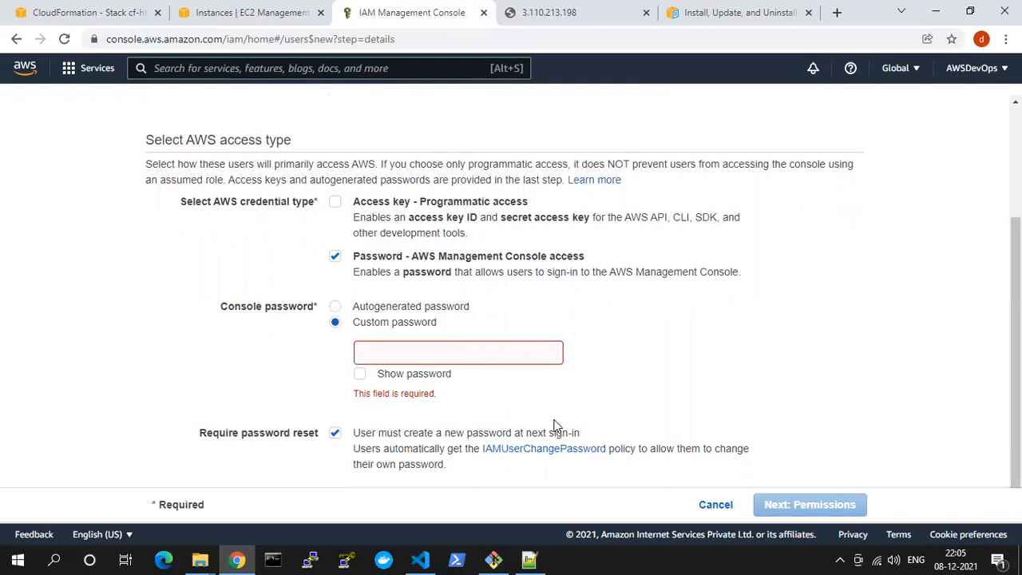
Keep only Access key - Programmatic access enabled, without console access, and continue to the permissions
click(335, 202)
click(334, 307)
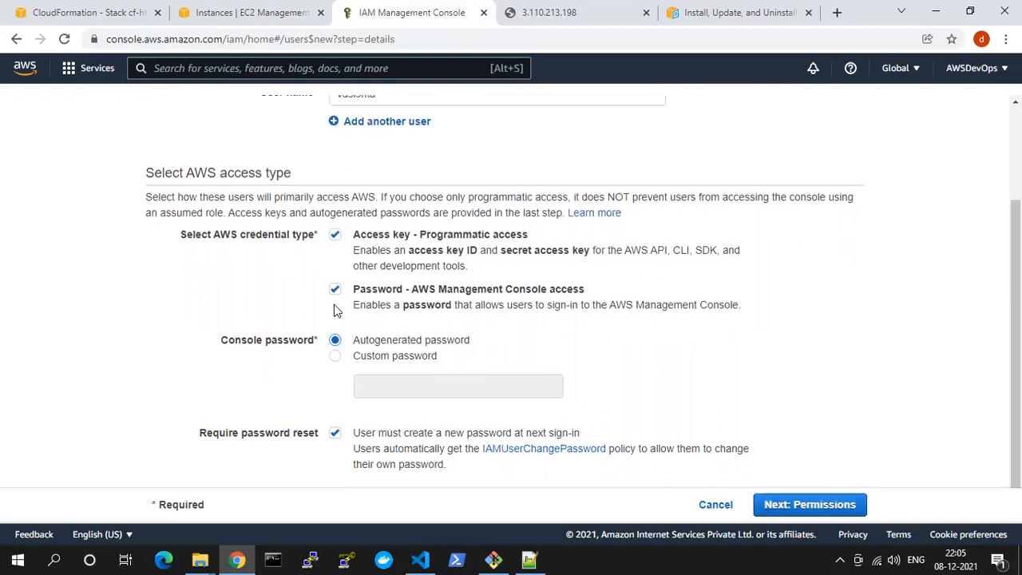
click(336, 289)
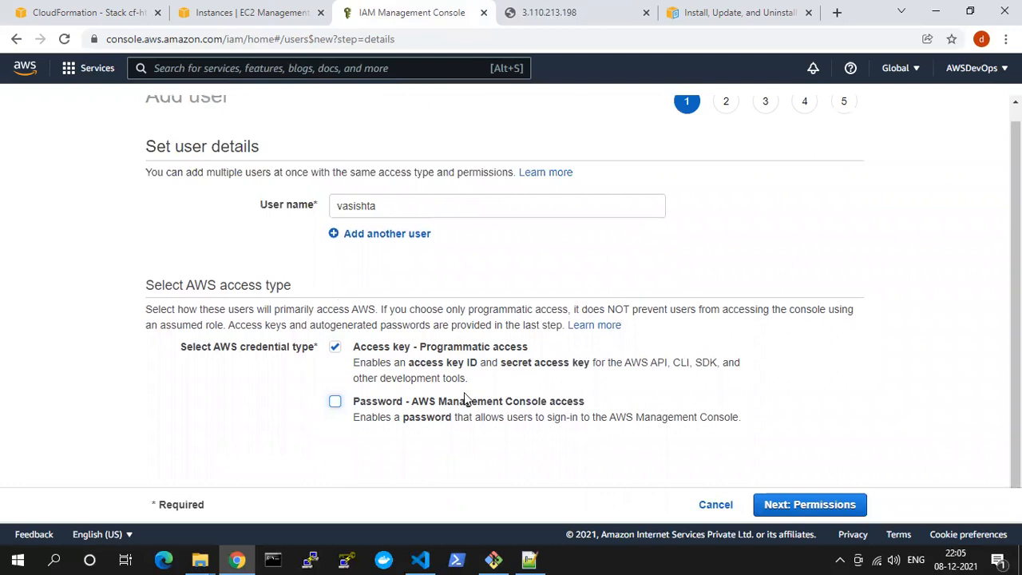
drag(508, 401, 595, 405)
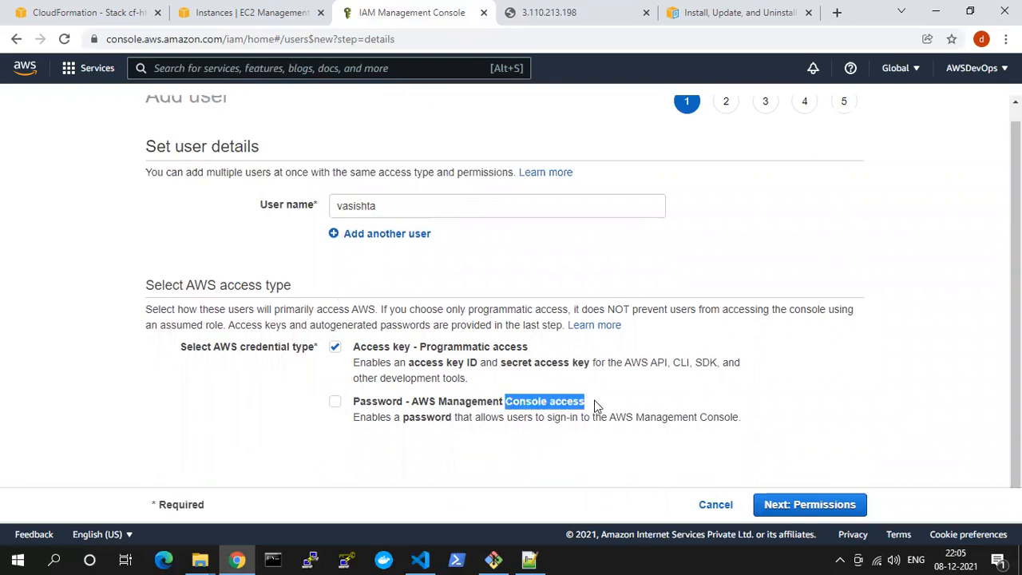
click(818, 508)
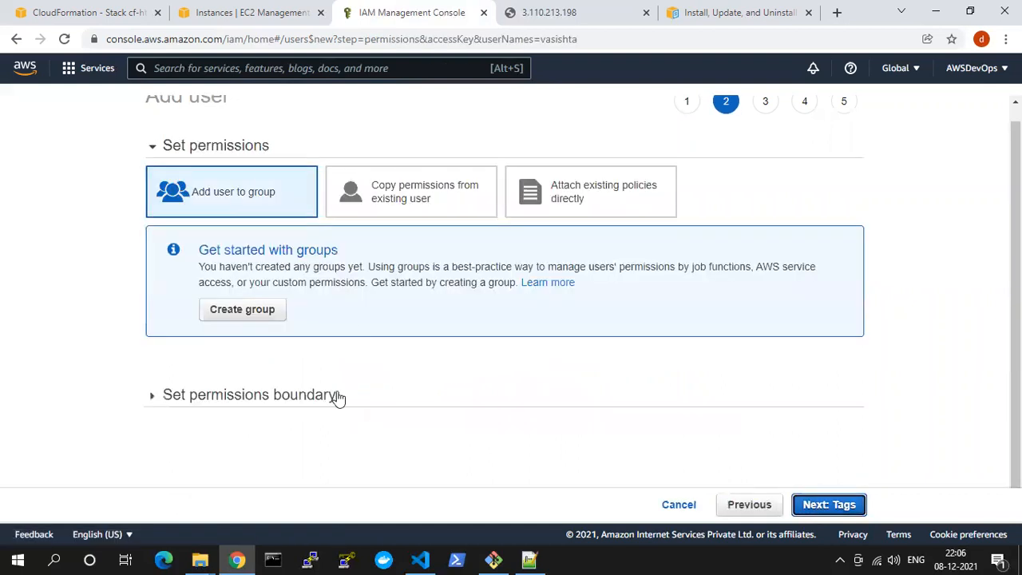
Choose to attach existing policies directly, filter the policies by "ec2fu" and select AmazonEC2FullAccess
scroll(235, 366, up, 1)
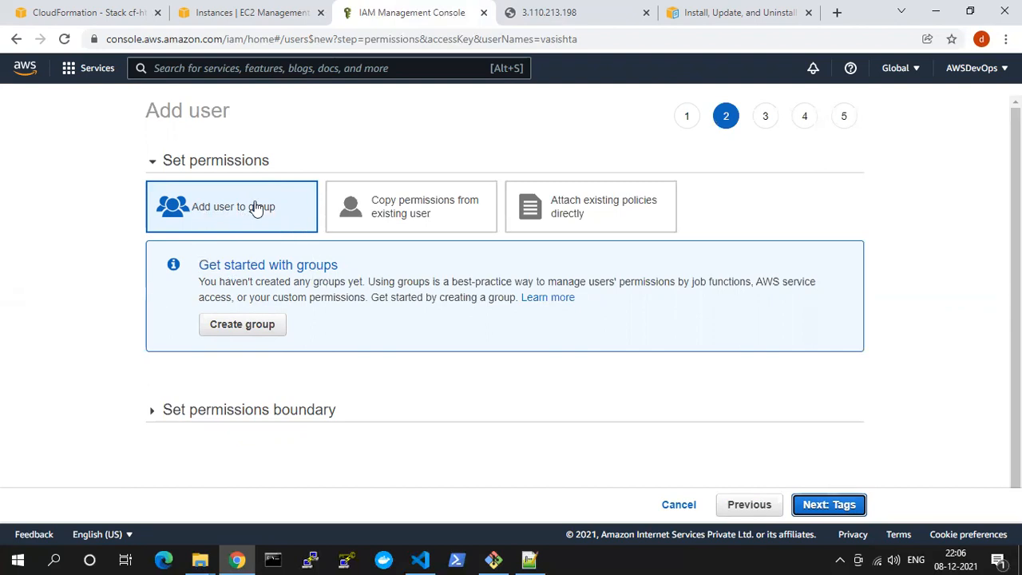
click(447, 216)
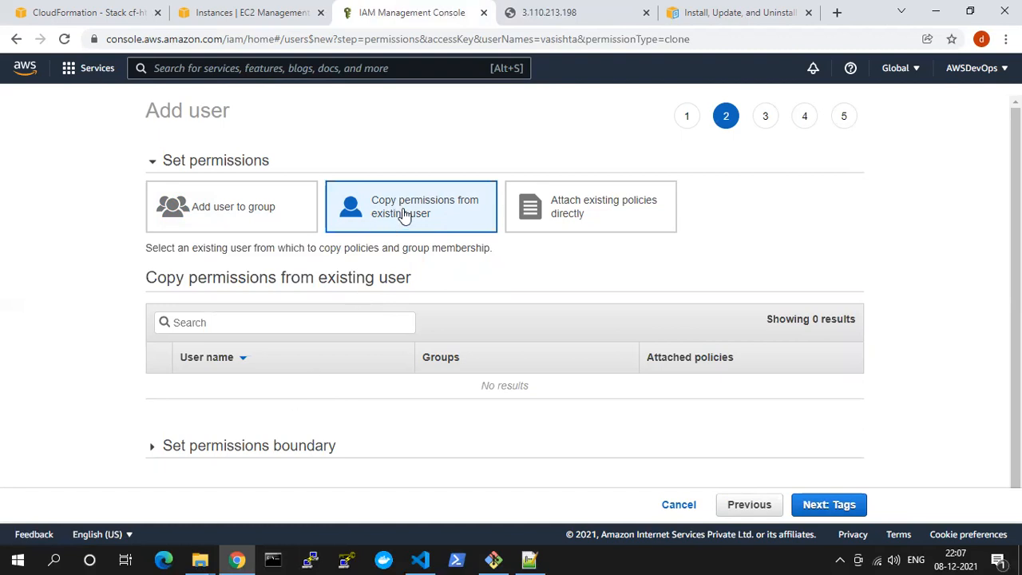
click(581, 214)
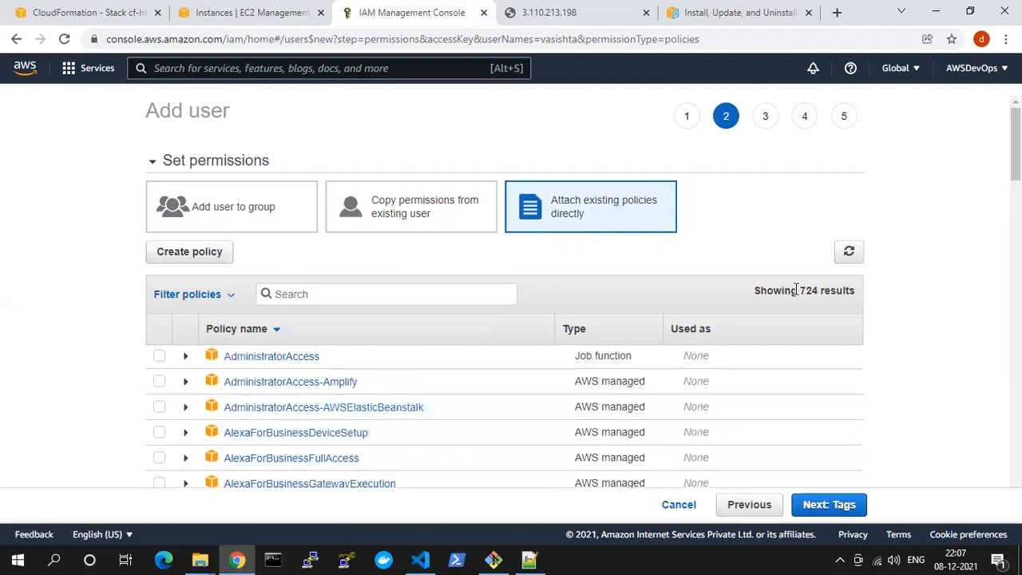
drag(797, 290, 835, 291)
click(302, 294)
text(ec2fu)
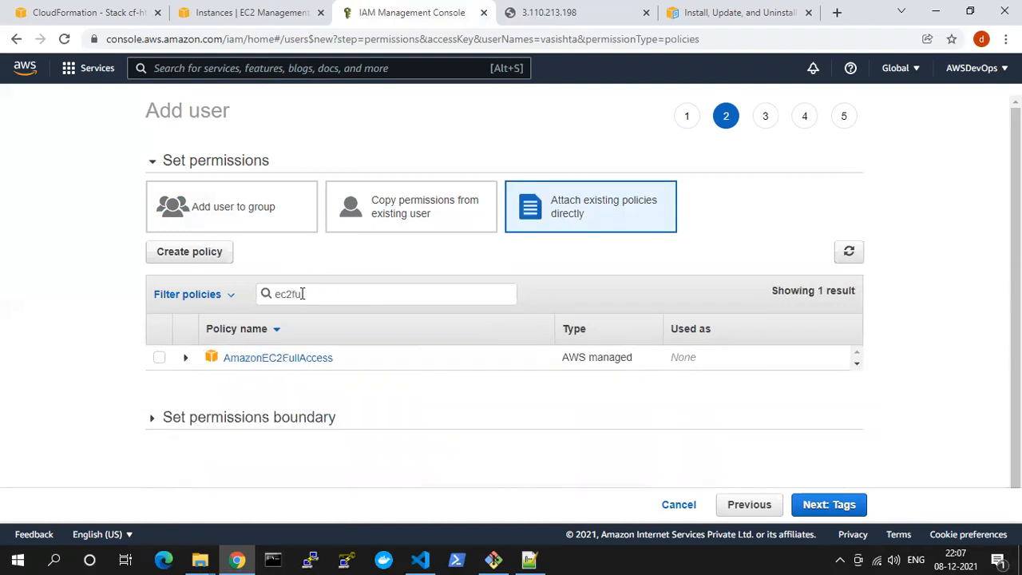
text(l)
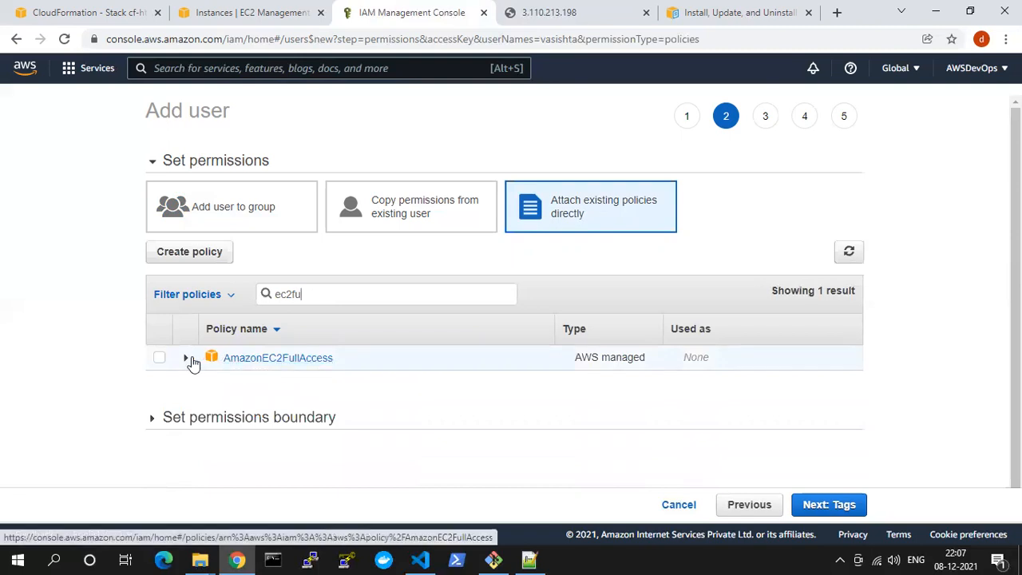
click(159, 359)
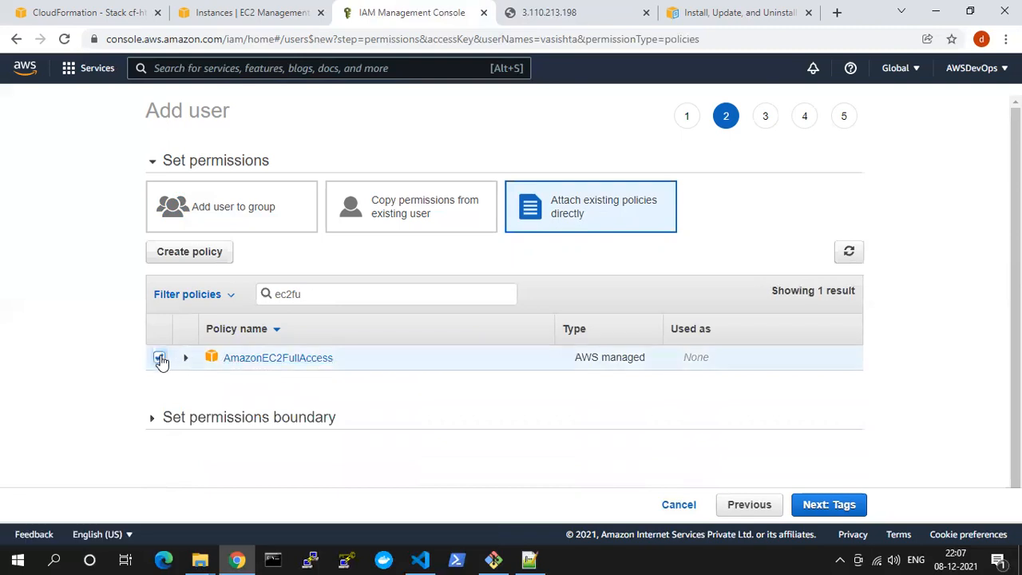
Filter the policies by "s3full" and select AmazonS3FullAccess as well
double_click(269, 297)
text(s3full)
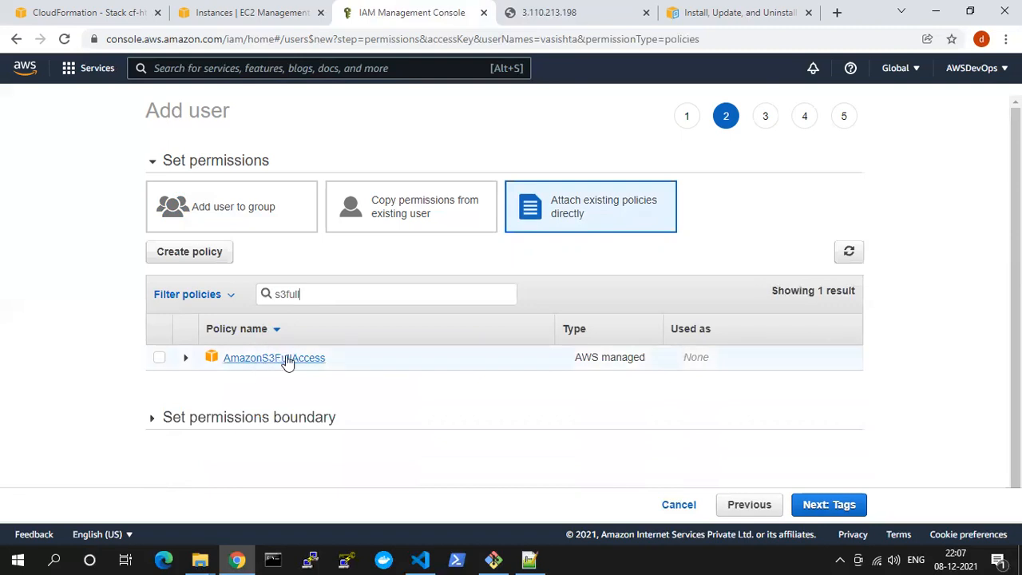
click(162, 361)
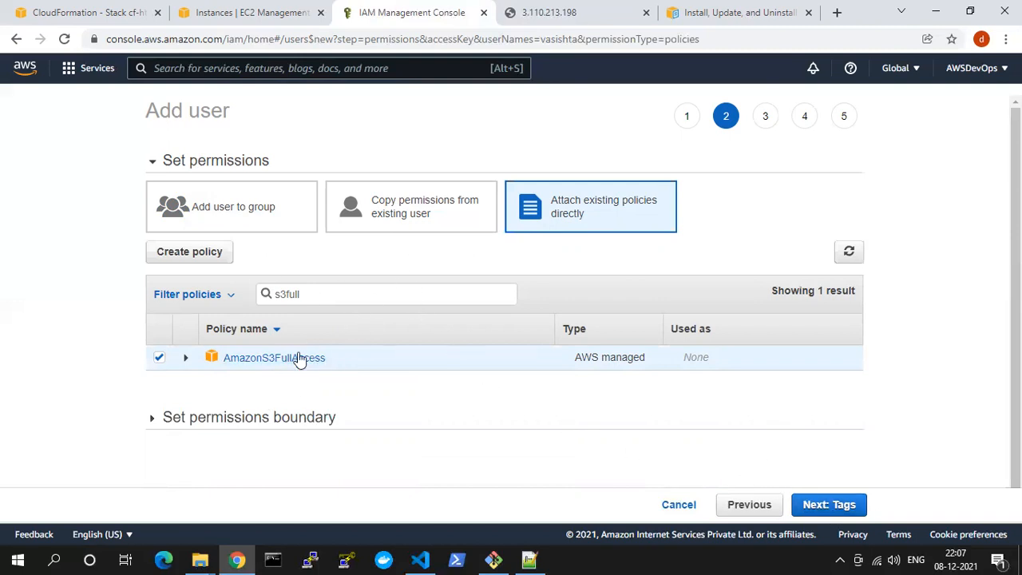
Filter the policies by "vpc" and add AmazonVPCFullAccess to the selection
double_click(280, 294)
text(vpc)
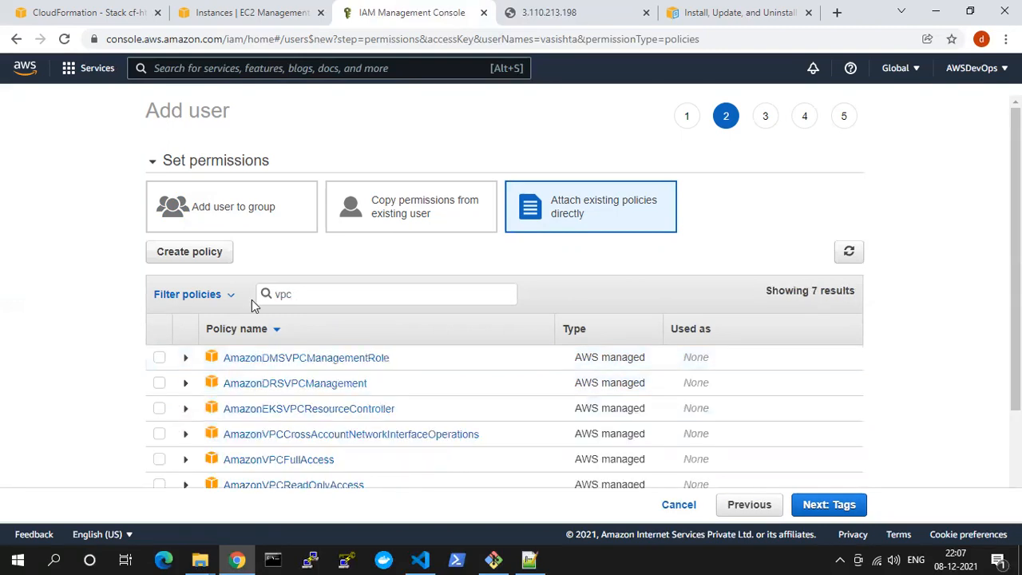
scroll(279, 348, down, 2)
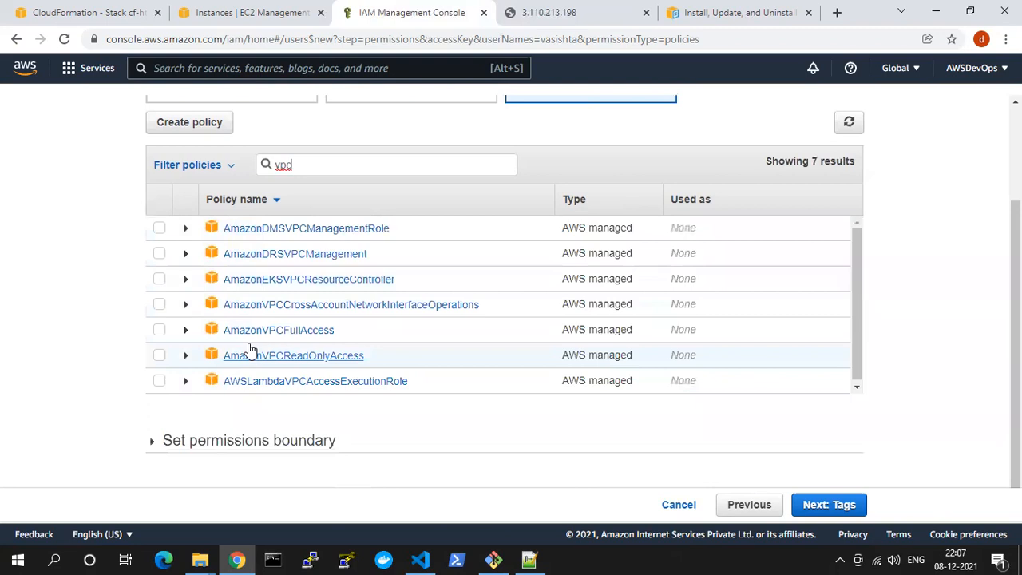
click(159, 331)
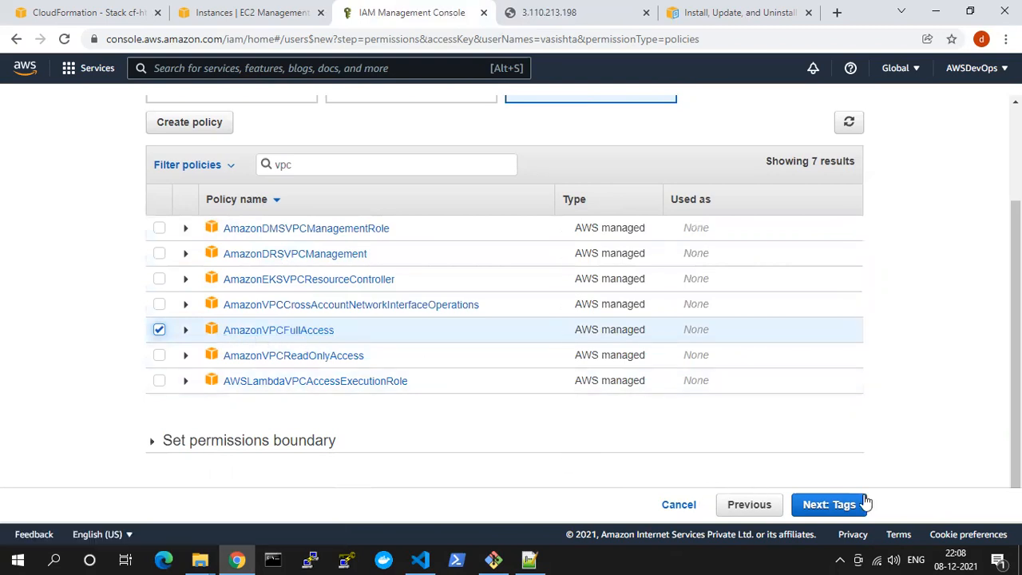
Continue to the user's tags, add a tag with key Name and value policies, and proceed to the review
click(823, 505)
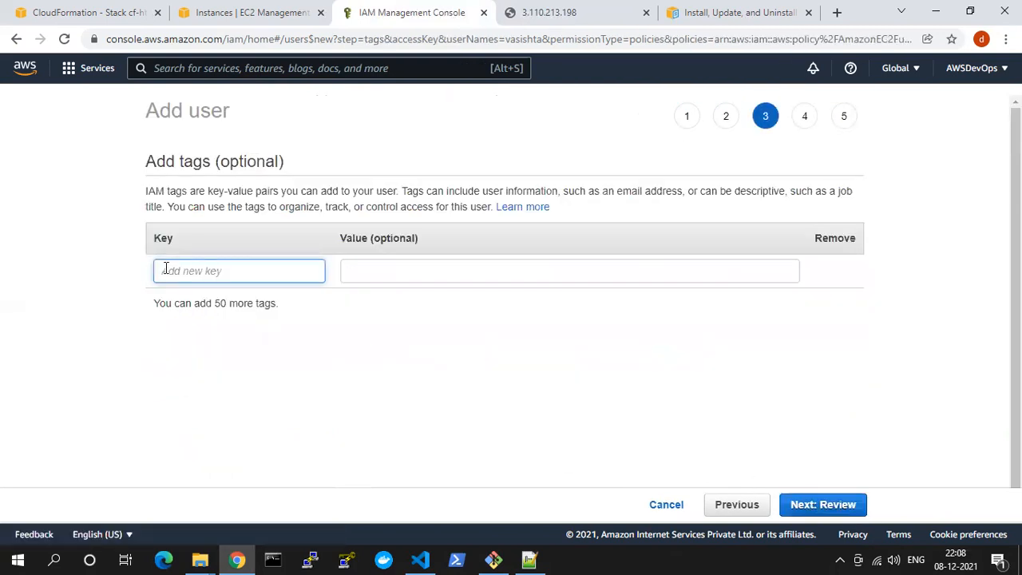
text(Name)
key(Tab)
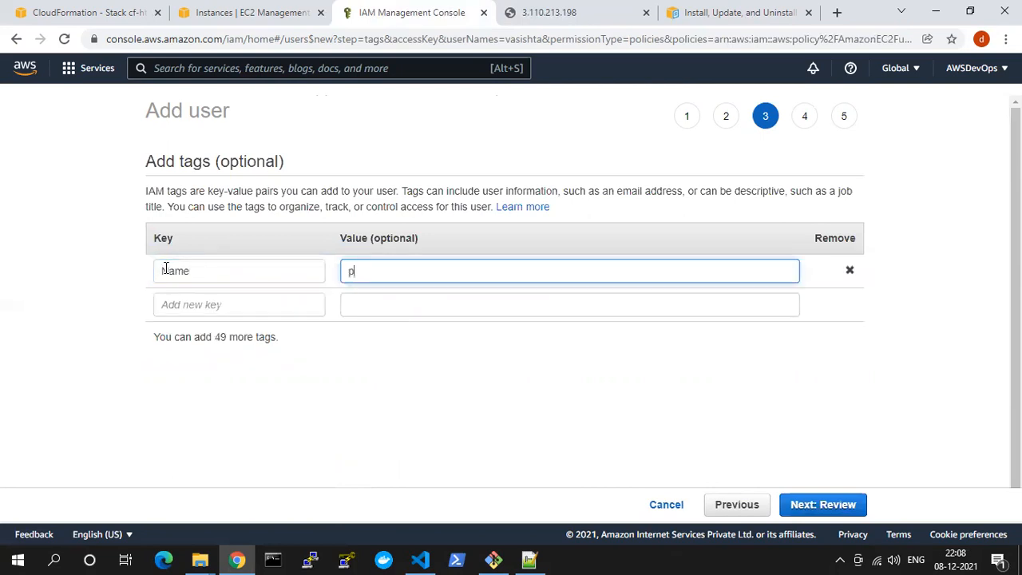
text(policies)
click(803, 502)
Review the access type, permissions boundary and attached policies, and create the user
drag(341, 252, 479, 265)
scroll(463, 278, down, 2)
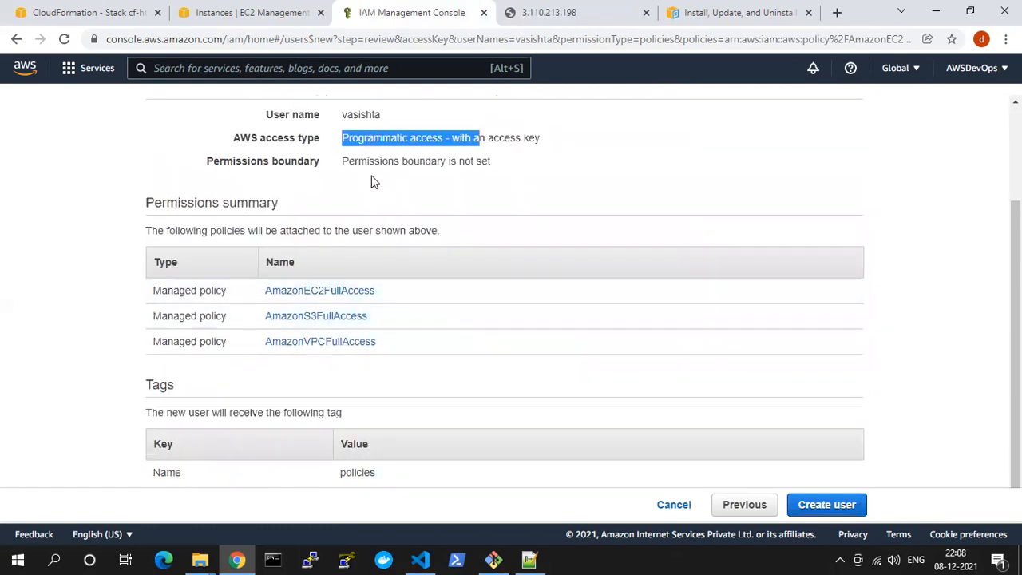
drag(352, 161, 490, 168)
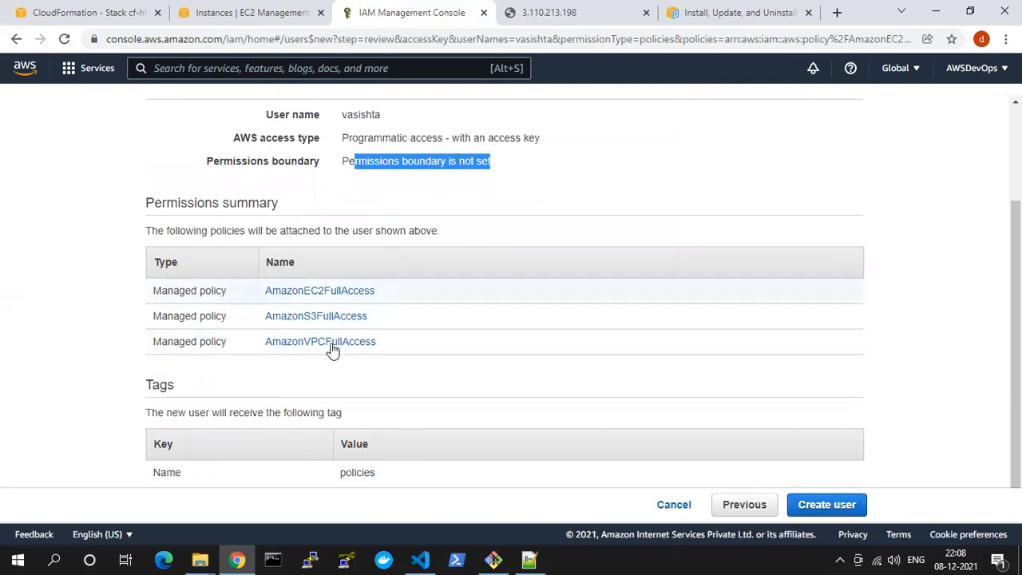
click(838, 511)
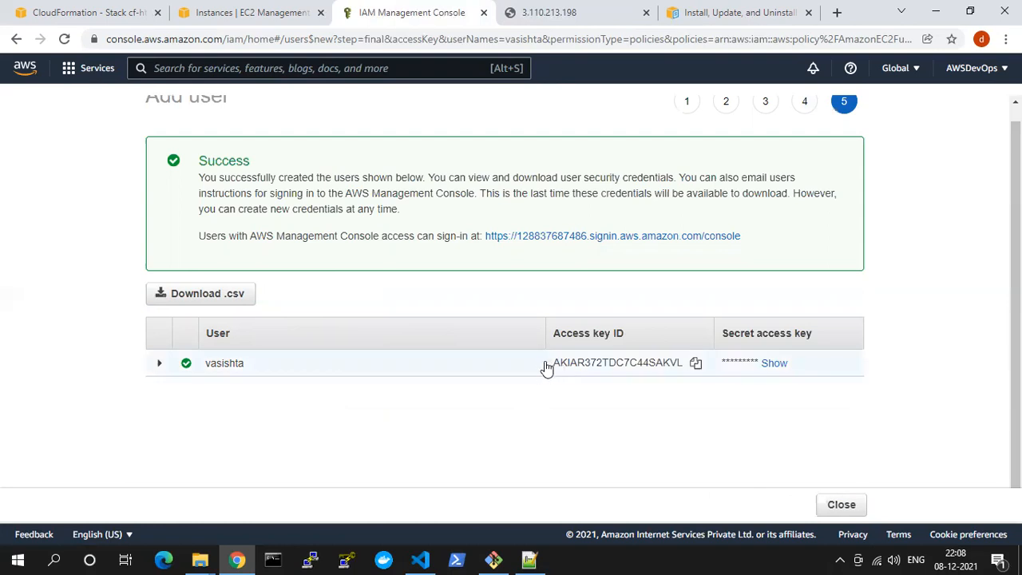
Reveal the new user's secret access key and download the credentials as a CSV file
drag(553, 365, 691, 363)
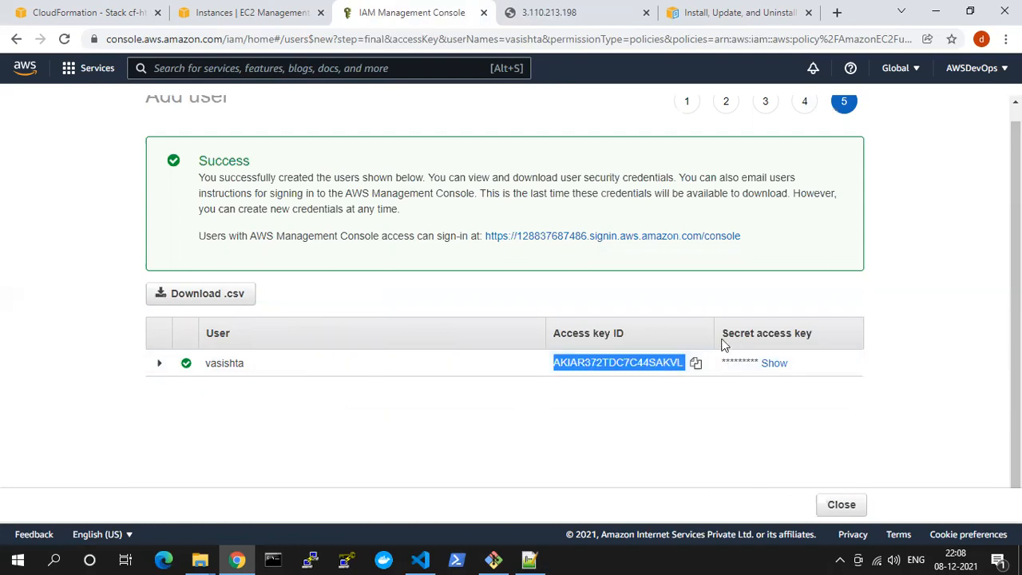
drag(747, 334, 813, 335)
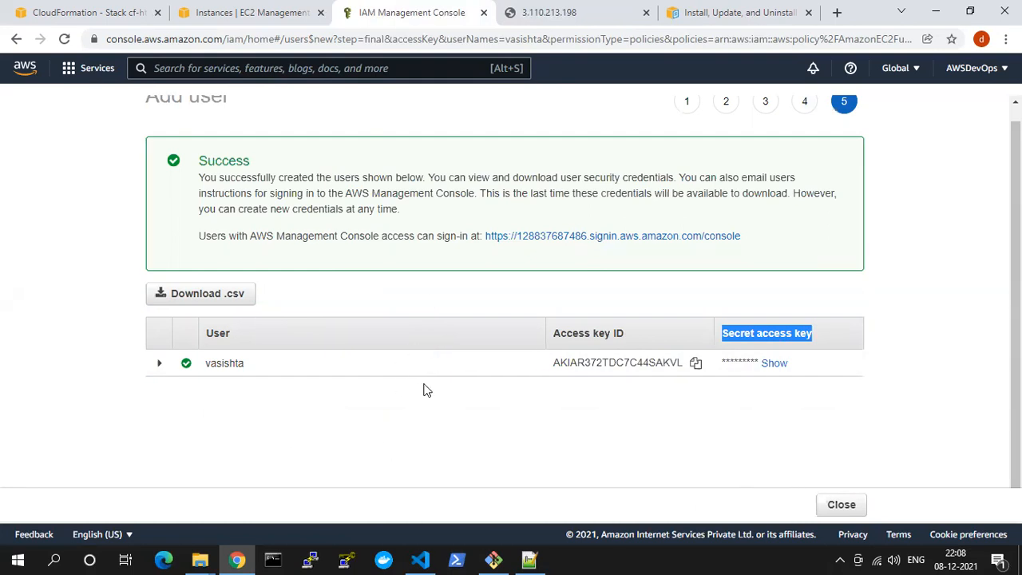
drag(551, 364, 700, 367)
click(699, 368)
click(774, 370)
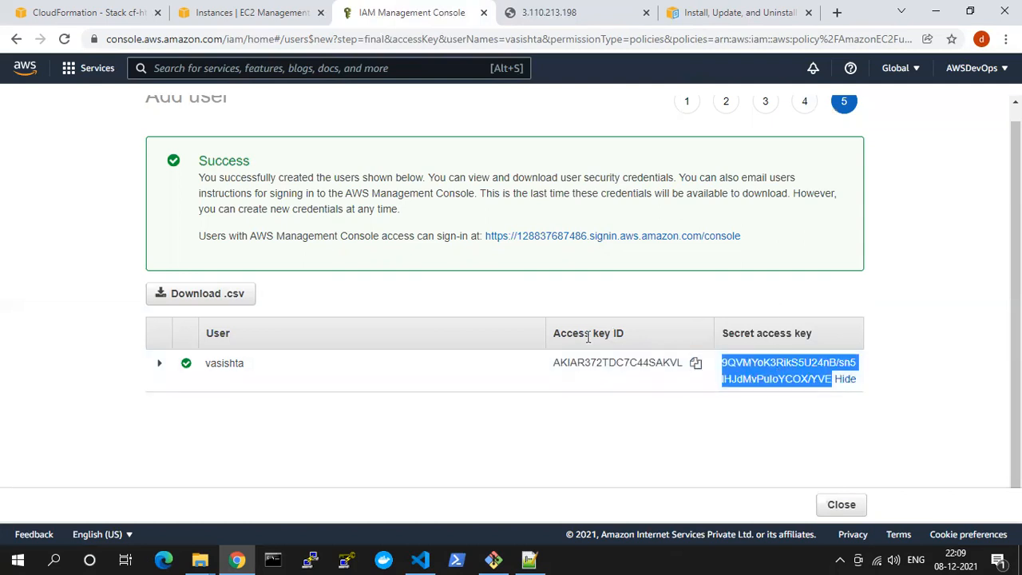
click(639, 336)
drag(573, 333, 640, 332)
drag(744, 329, 803, 329)
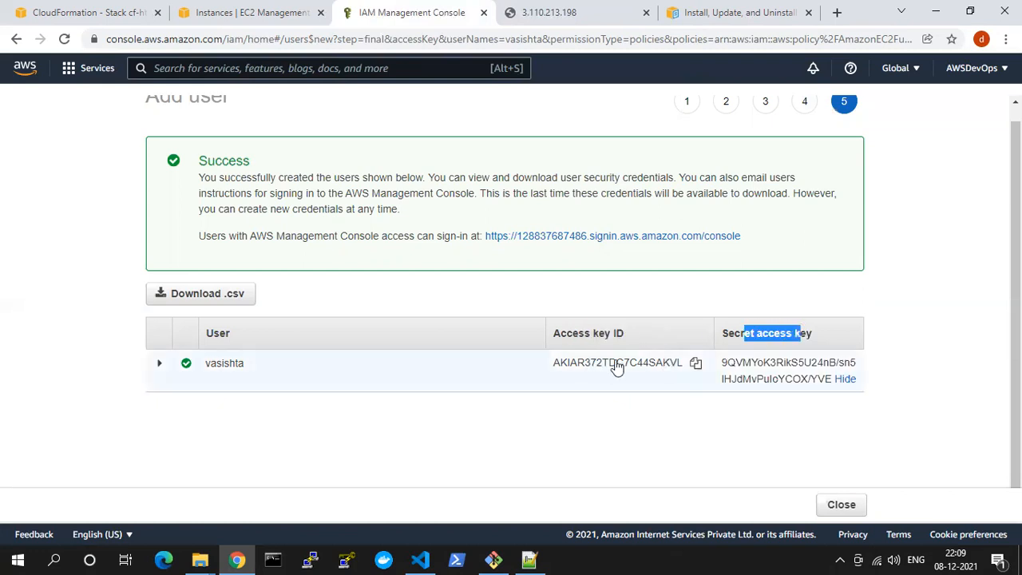
drag(590, 362, 642, 362)
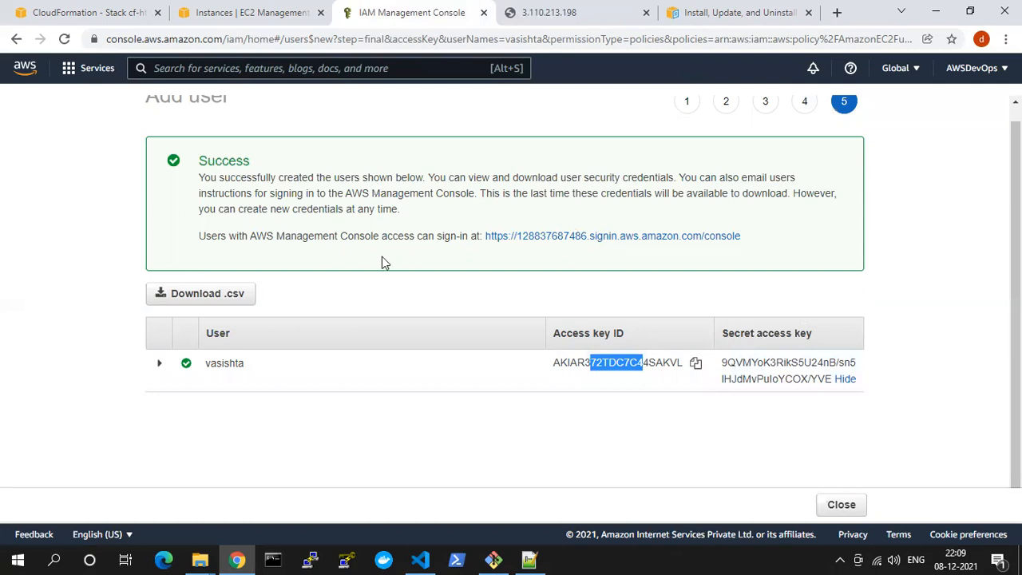
click(208, 295)
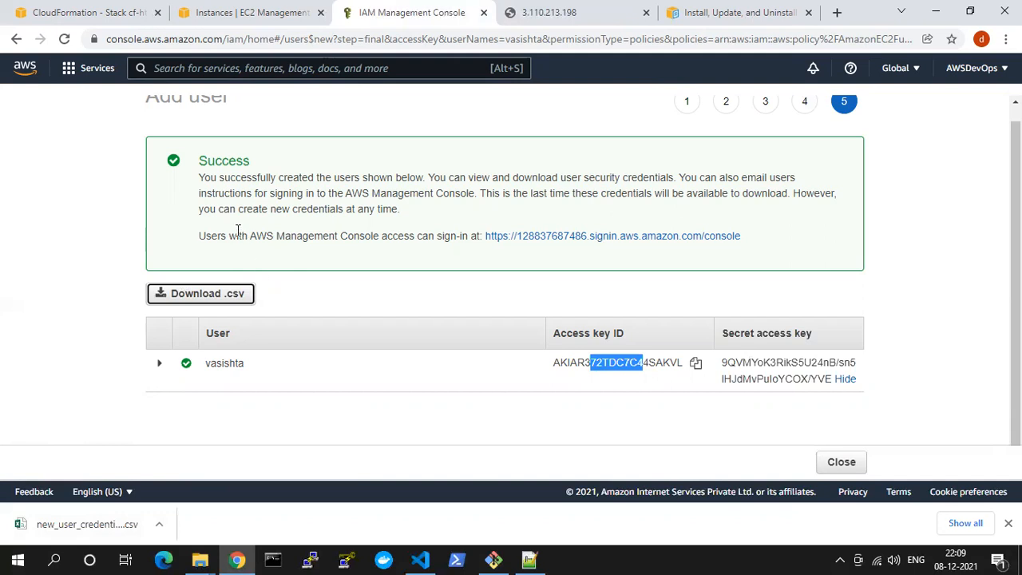
Open a maximized Command Prompt and check the installed AWS CLI version with aws --version
click(272, 559)
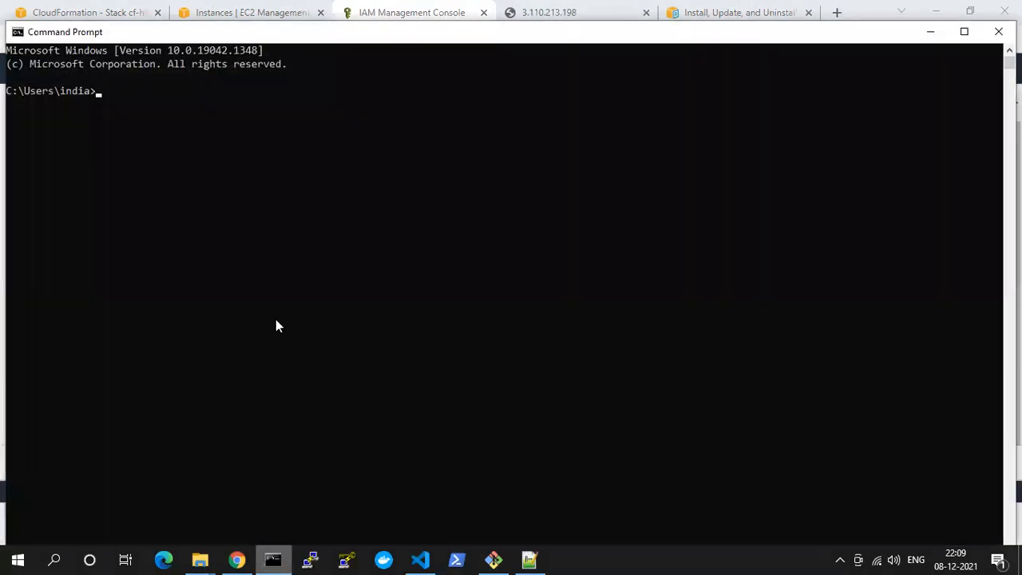
double_click(295, 34)
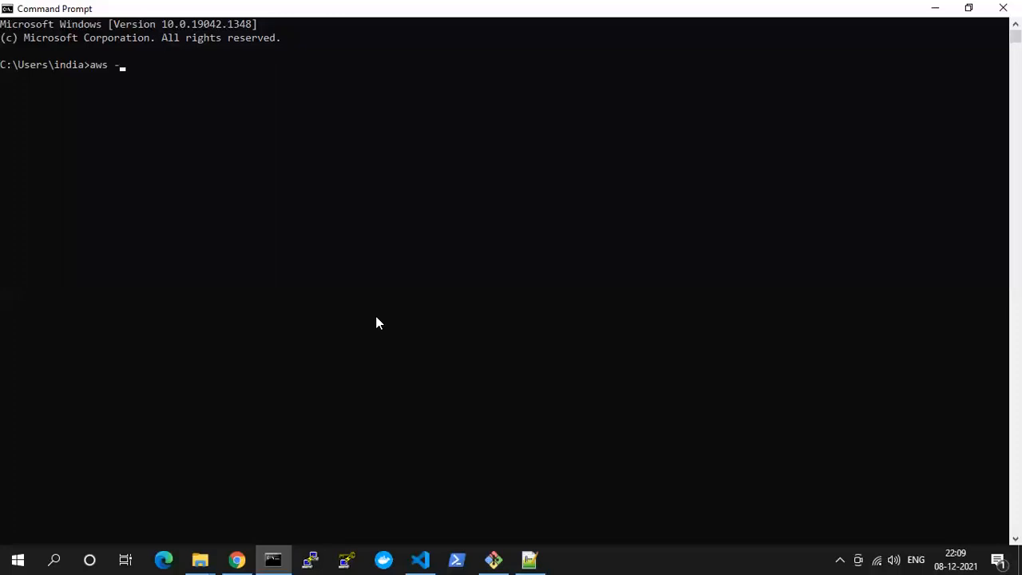
text(version)
key(Return)
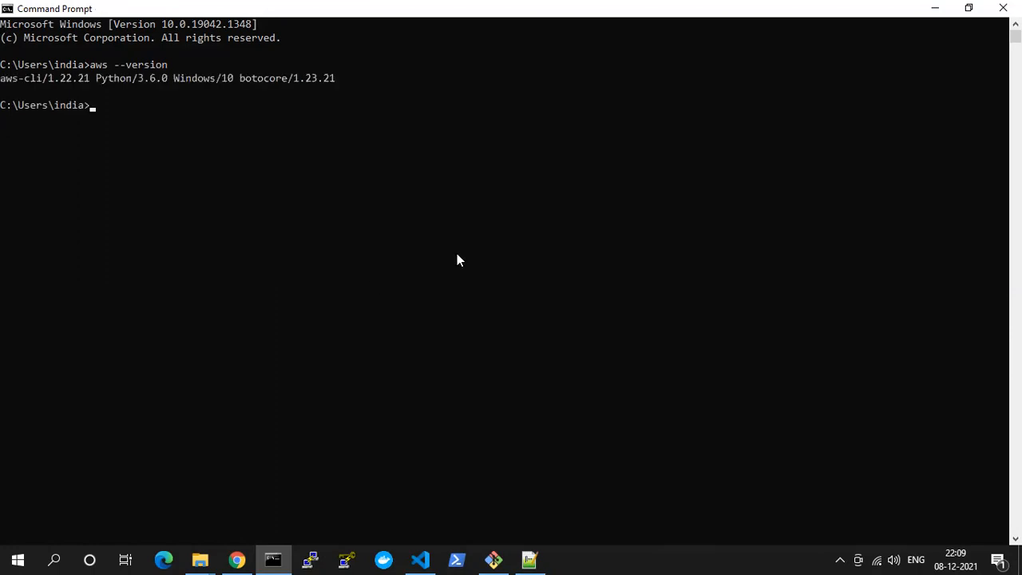
click(53, 80)
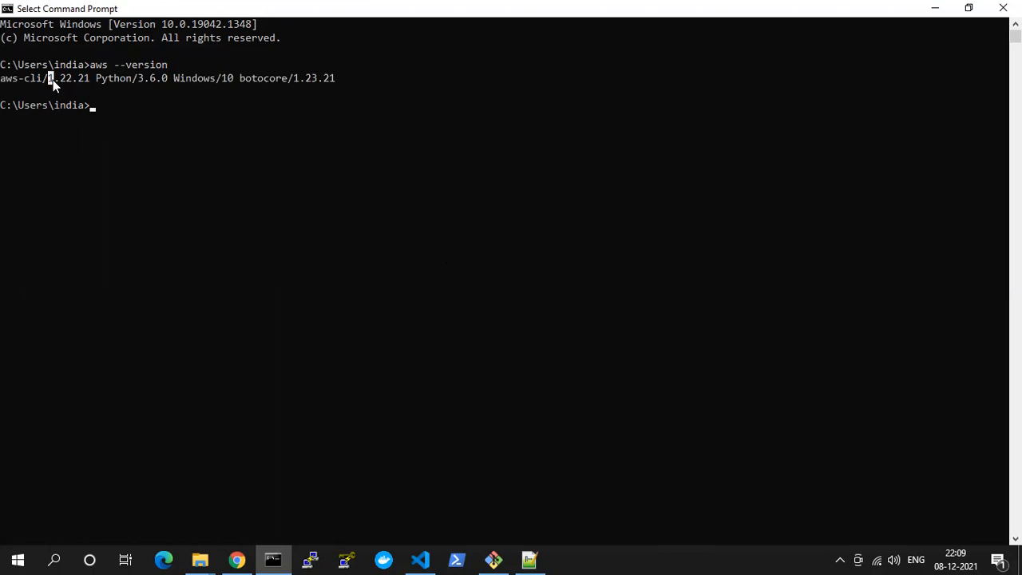
drag(53, 80, 99, 79)
double_click(27, 79)
key(Return)
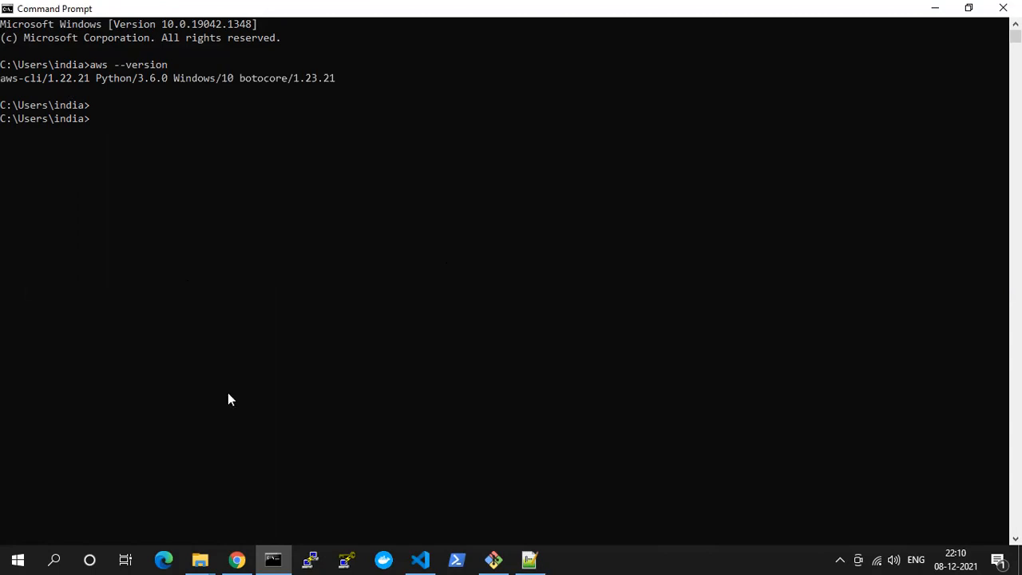
Return to Chrome and open the downloaded new user credentials CSV file in Excel
click(237, 559)
click(128, 527)
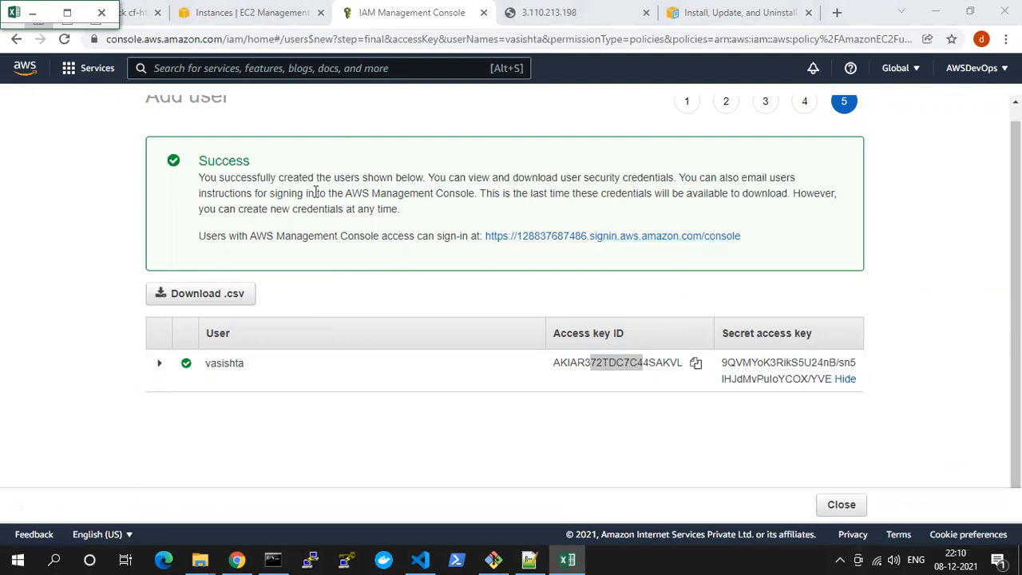
click(236, 560)
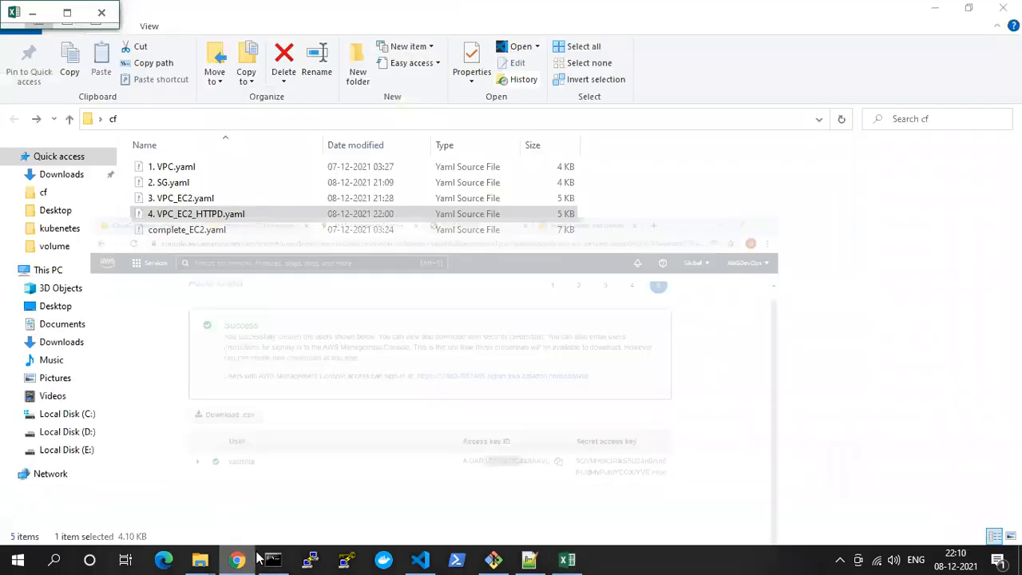
Switch back to Command Prompt and start the AWS CLI setup with aws configure
click(272, 559)
text(aws c)
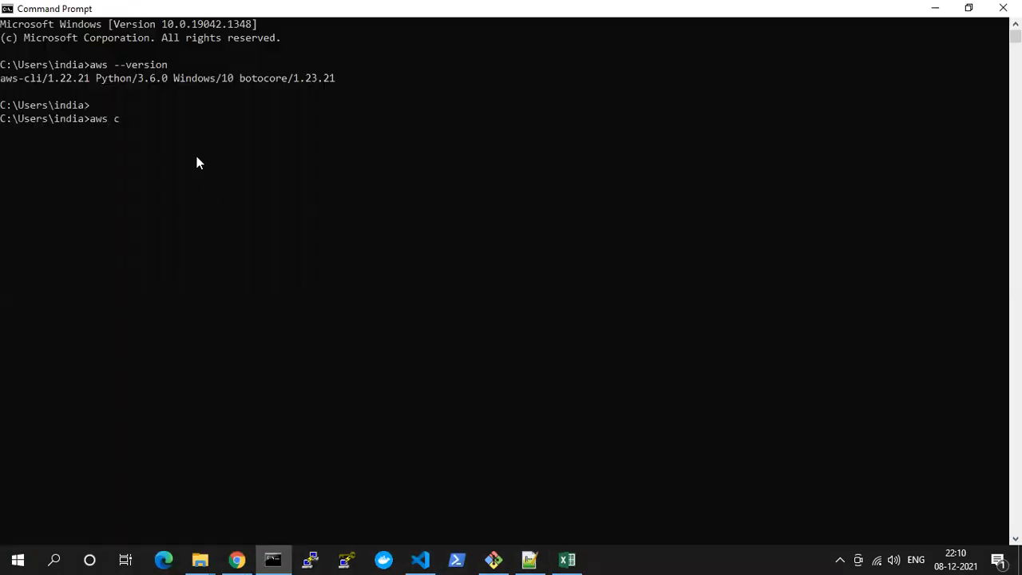
text(onfigure)
key(Return)
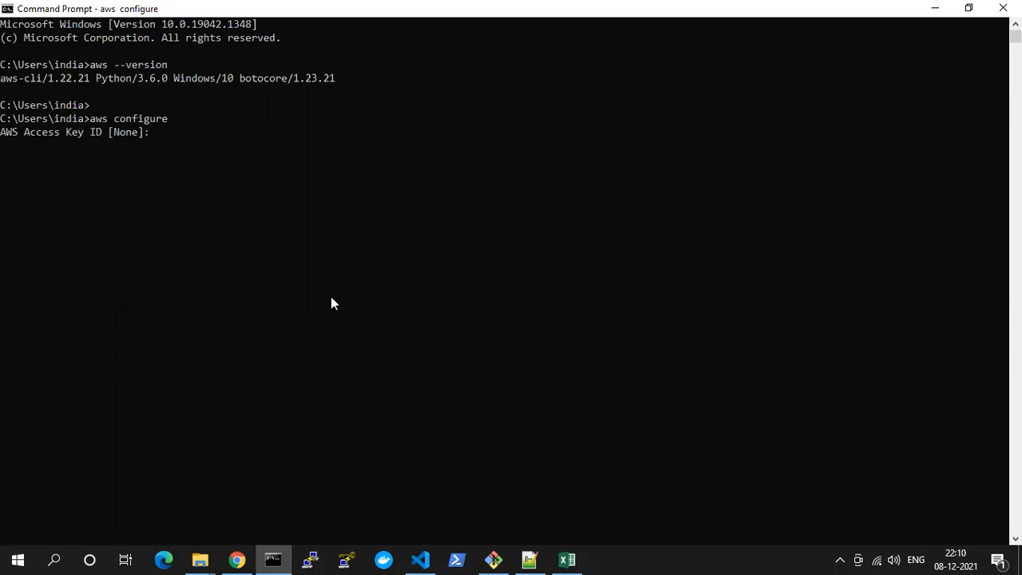
Copy the access key ID from new_user_credentials.csv in Excel and enter it at the AWS Access Key ID prompt in Command Prompt
click(562, 552)
click(564, 559)
click(564, 559)
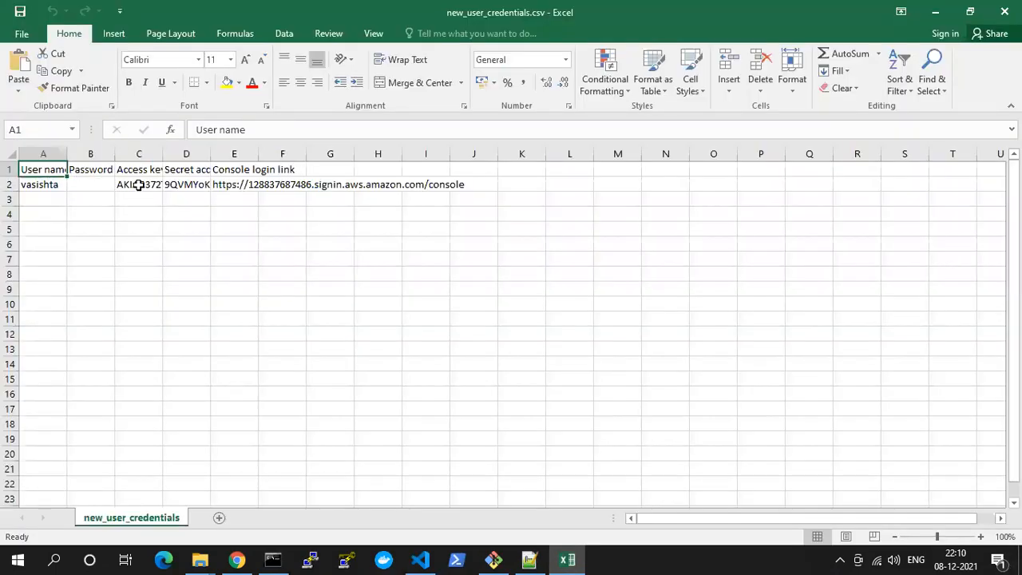
click(118, 184)
drag(317, 130, 172, 129)
key(ctrl+c)
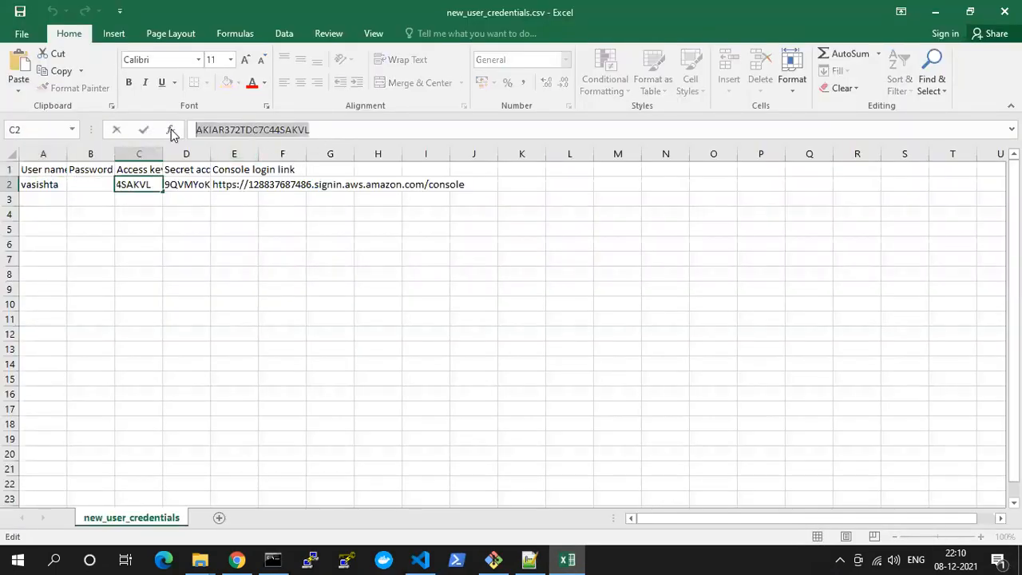
key(alt+Tab)
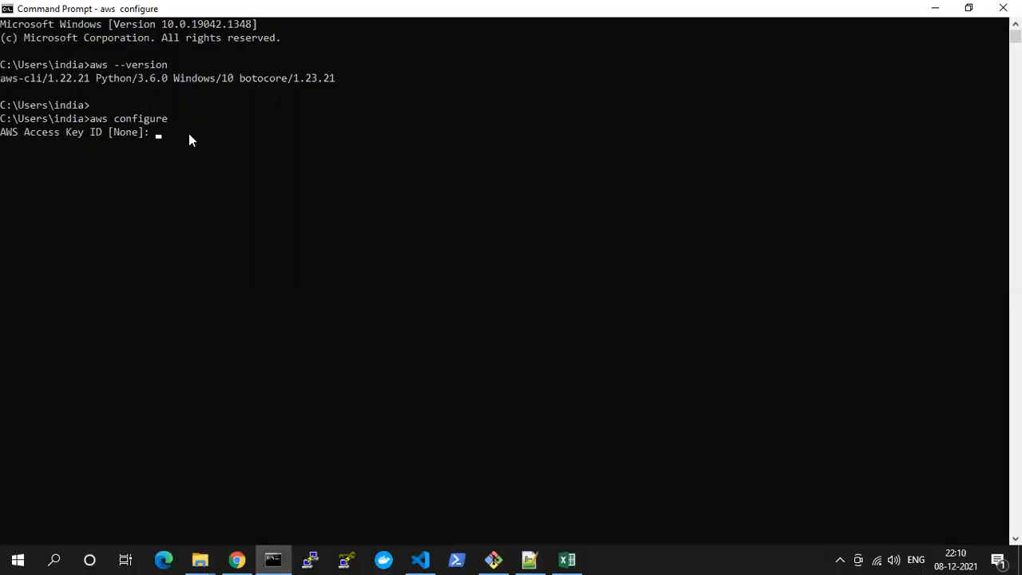
key(ctrl+v)
key(Return)
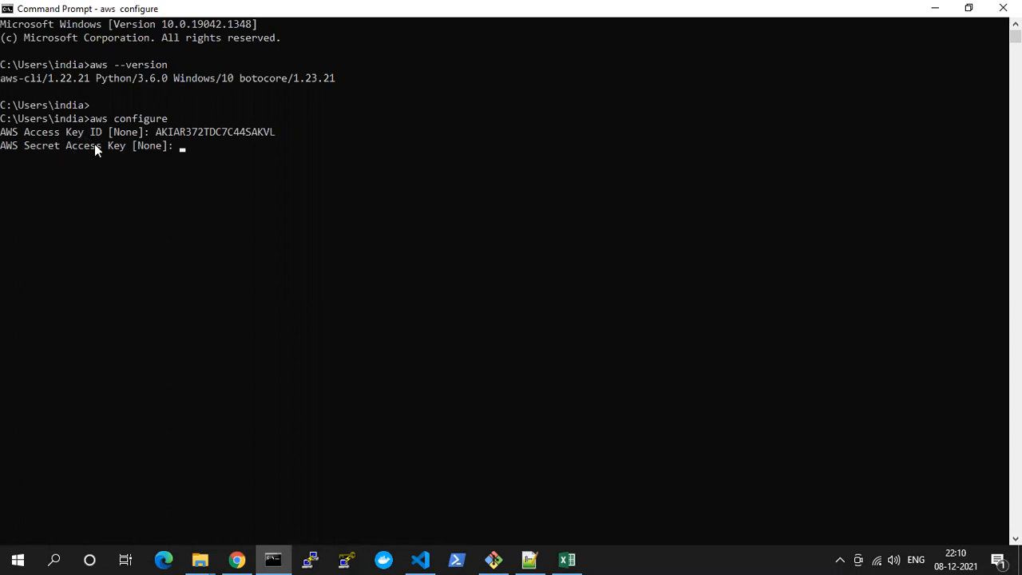
Copy the secret access key from the credentials sheet in Excel and enter it at the AWS Secret Access Key prompt in Command Prompt
key(alt+Tab)
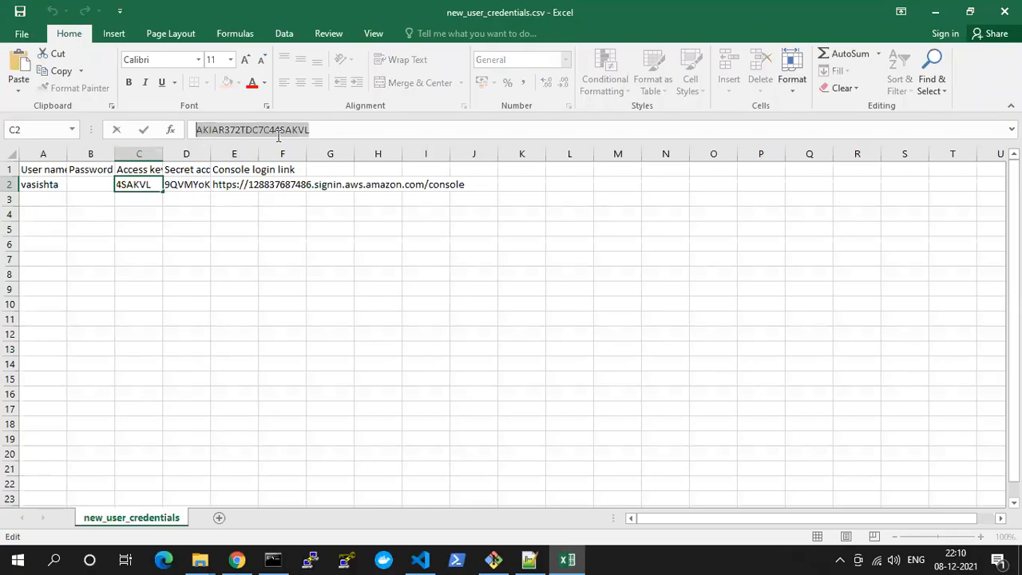
click(182, 184)
drag(435, 128, 198, 128)
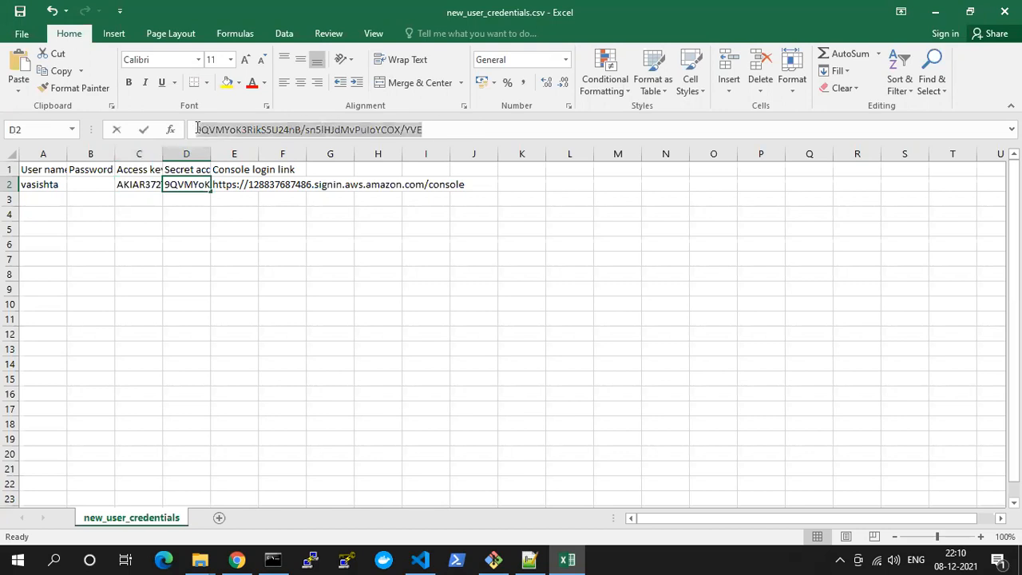
key(ctrl+c)
key(alt+Tab)
key(ctrl+v)
key(Return)
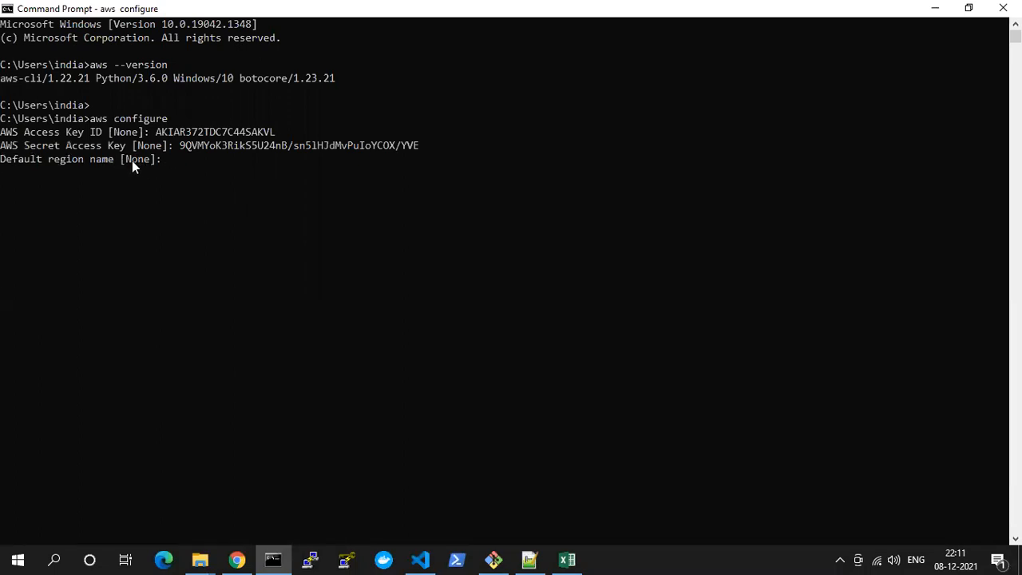
Finish the AWS configuration by leaving the default region name and default output format empty
key(Return)
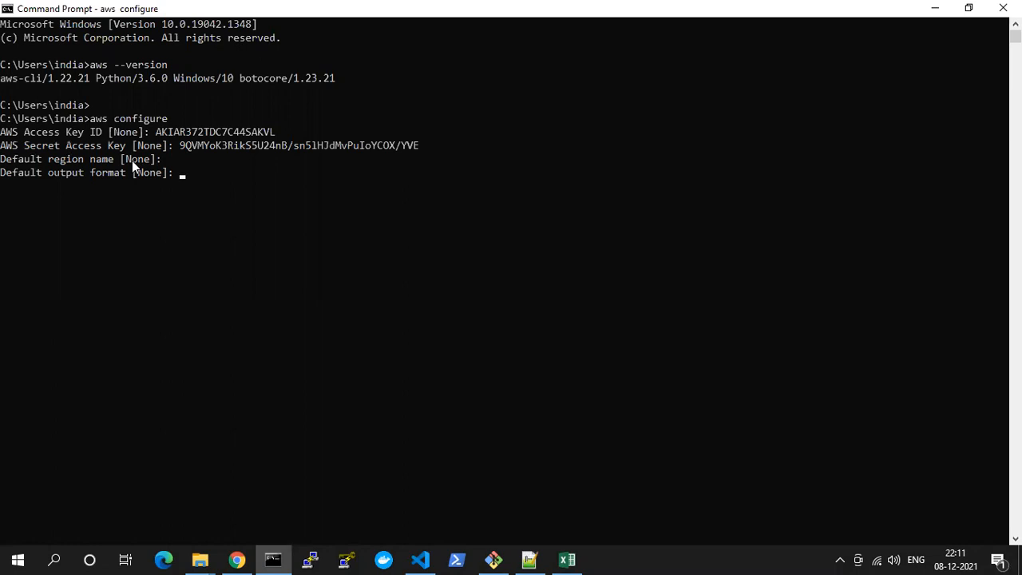
key(Return)
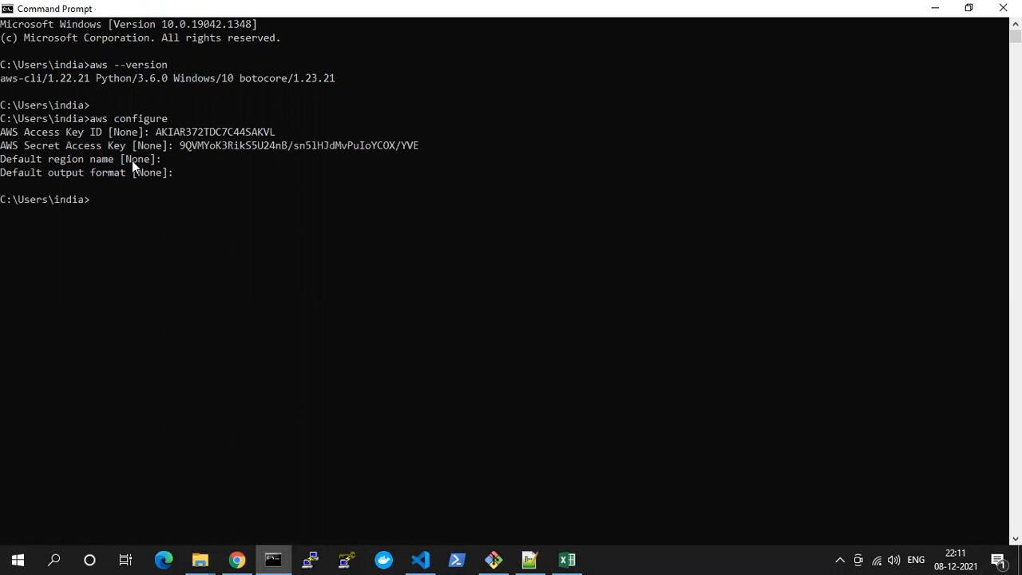
key(Return)
Switch to Chrome, search the AWS services for "s3" from the CloudFormation page and open the S3 console
click(273, 559)
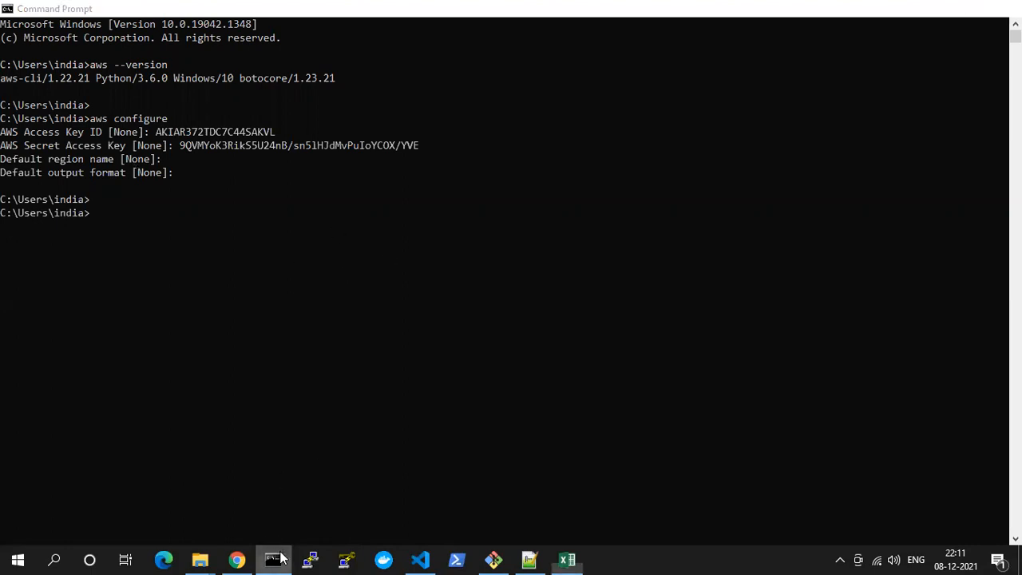
click(935, 11)
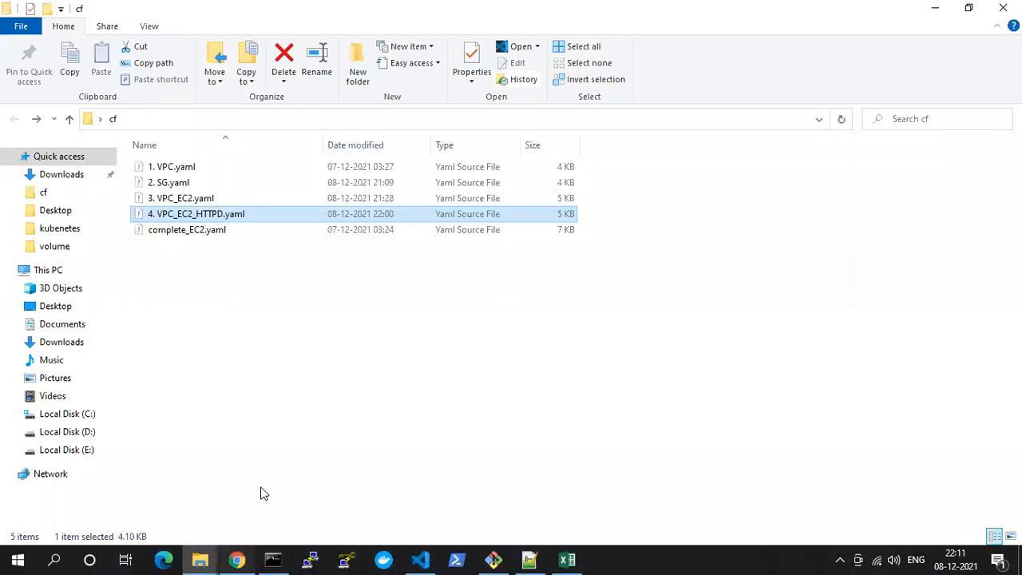
click(236, 559)
click(295, 23)
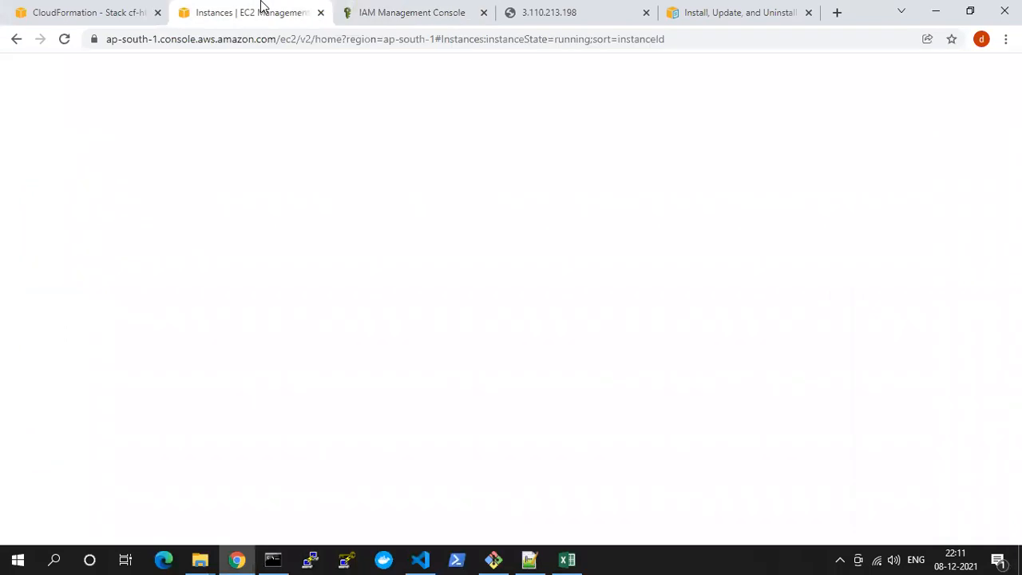
click(551, 12)
click(401, 8)
click(103, 12)
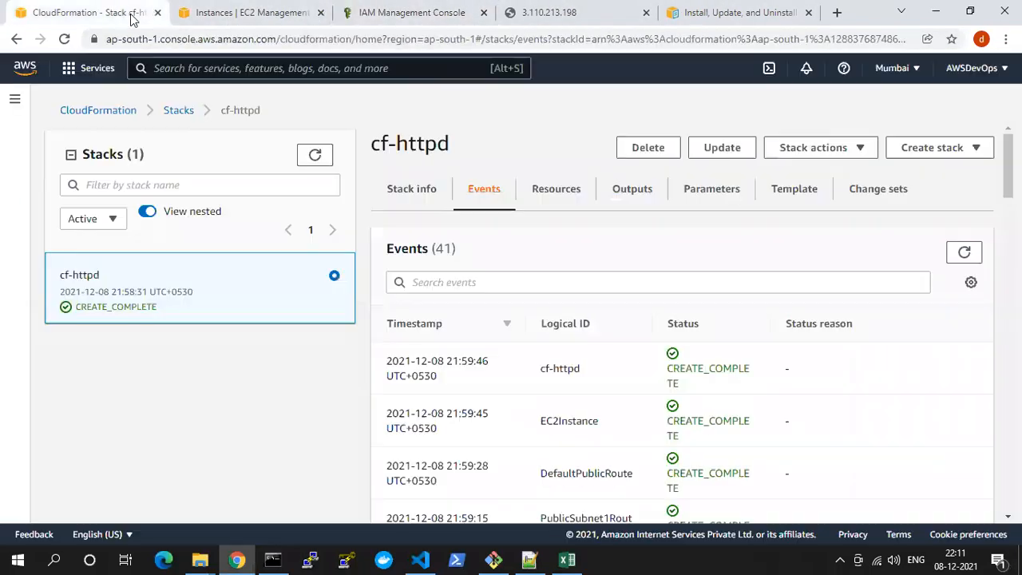
click(219, 72)
text(s3)
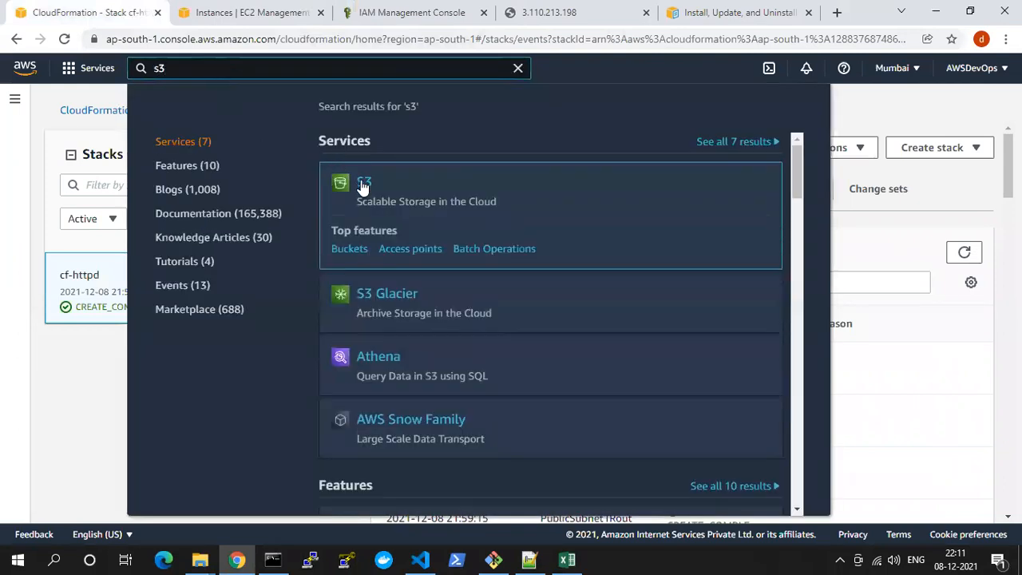
click(363, 184)
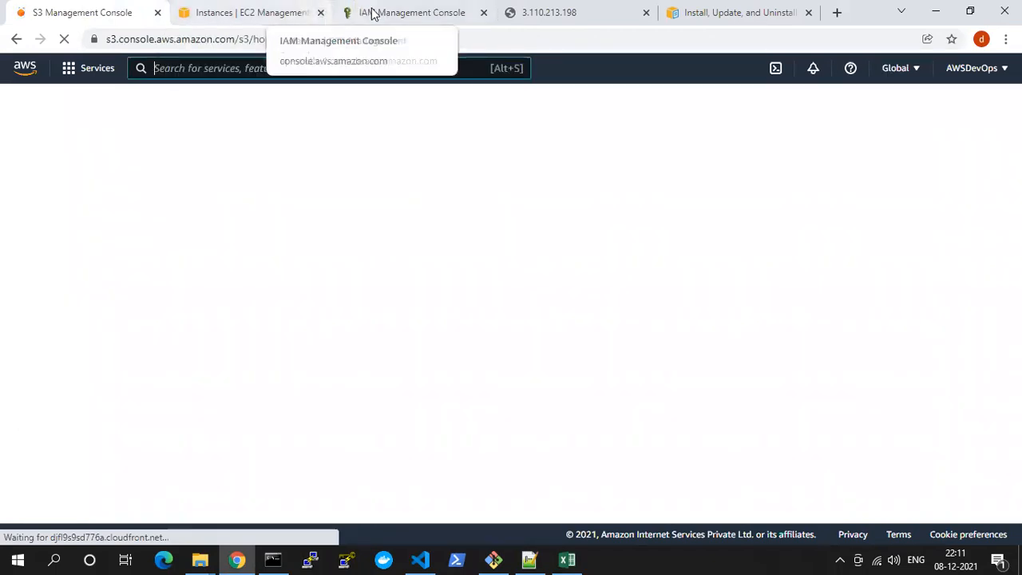
Look over the bucket list in the S3 console and close the cf folder window
click(281, 13)
click(131, 10)
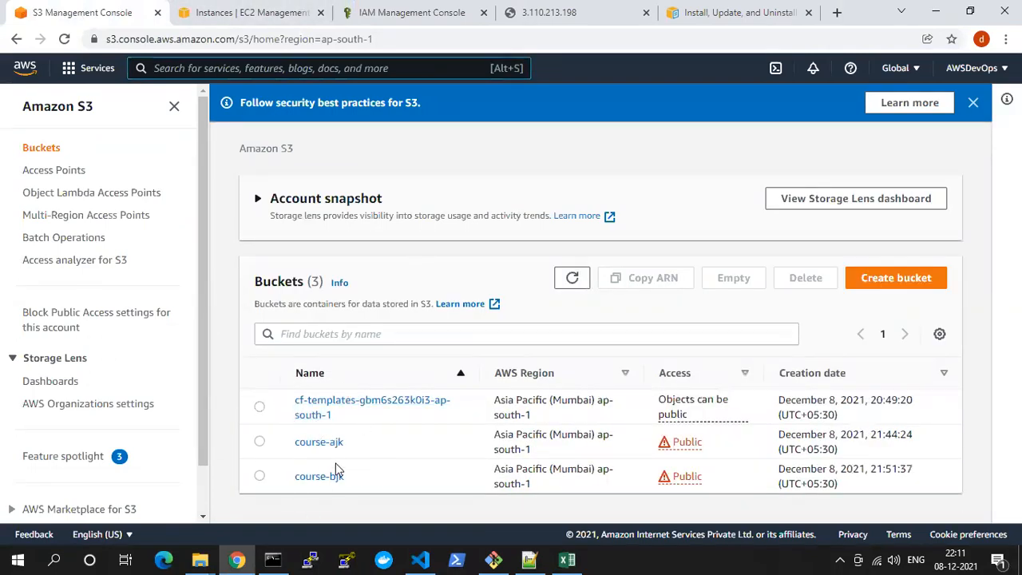
key(alt+Tab)
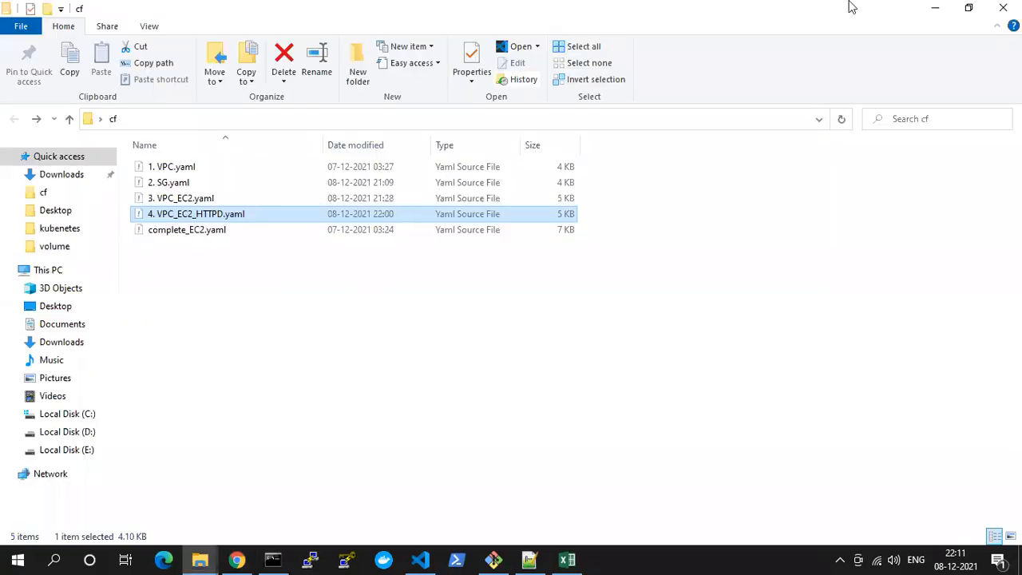
click(1008, 5)
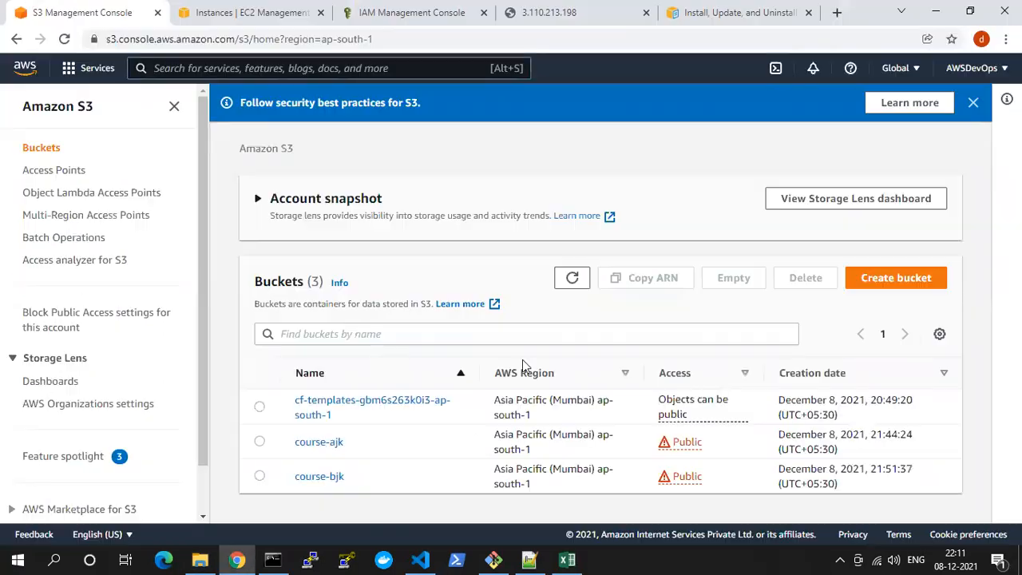
Switch to Command Prompt and list the S3 buckets with "aws s3 ls"
click(272, 559)
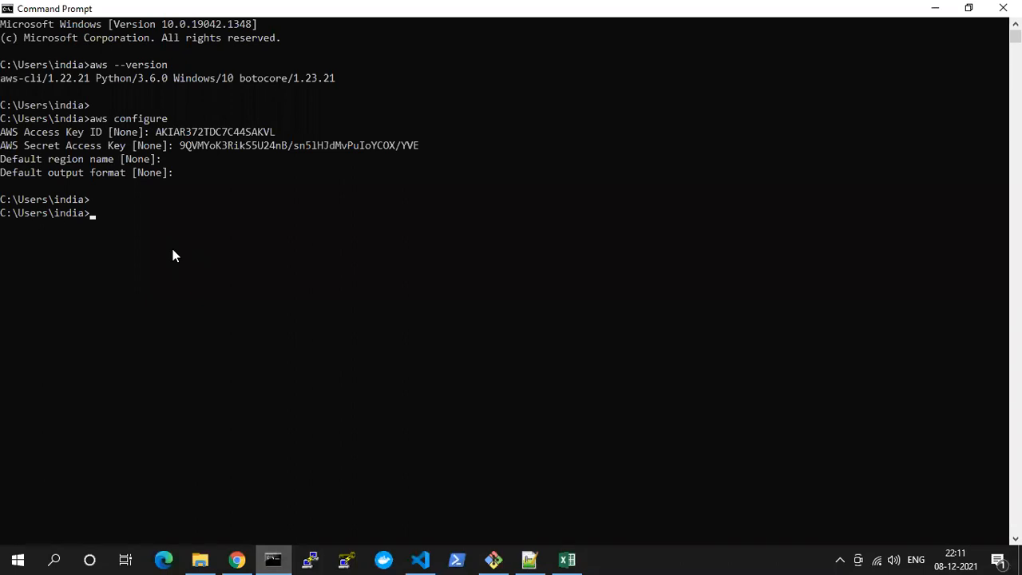
text(aws s3 ls)
key(Return)
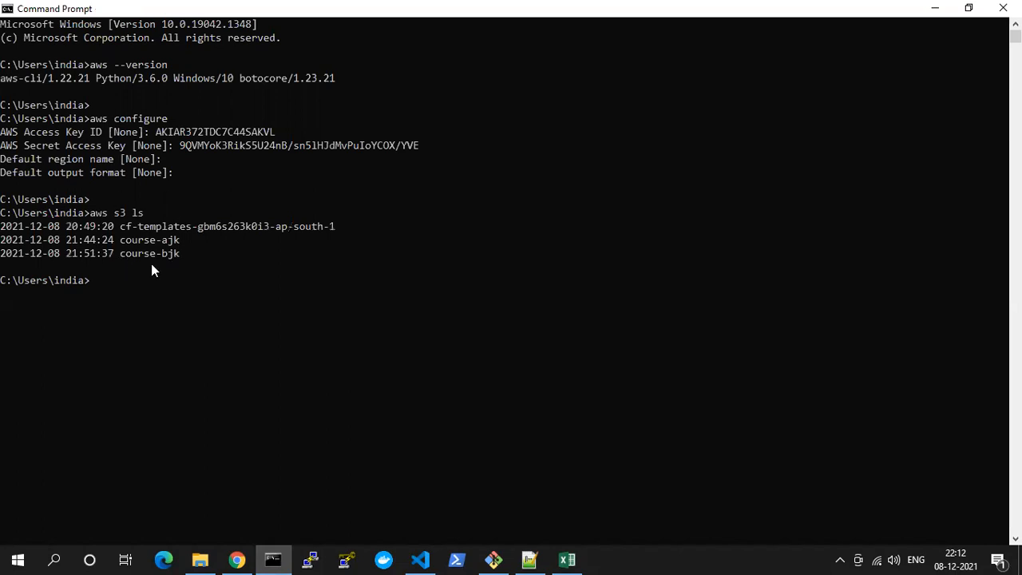
Highlight the three bucket names in the listing to point them out
drag(118, 226, 340, 228)
click(124, 239)
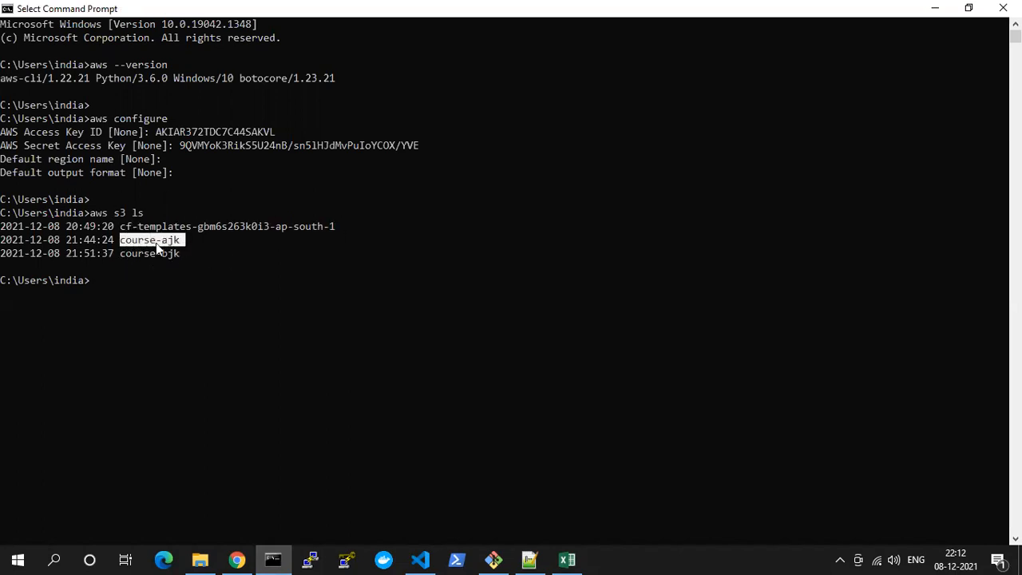
drag(120, 253, 179, 253)
click(153, 239)
double_click(153, 239)
Begin a new S3 command at the prompt by entering "aws s3:"
text(aws s3)
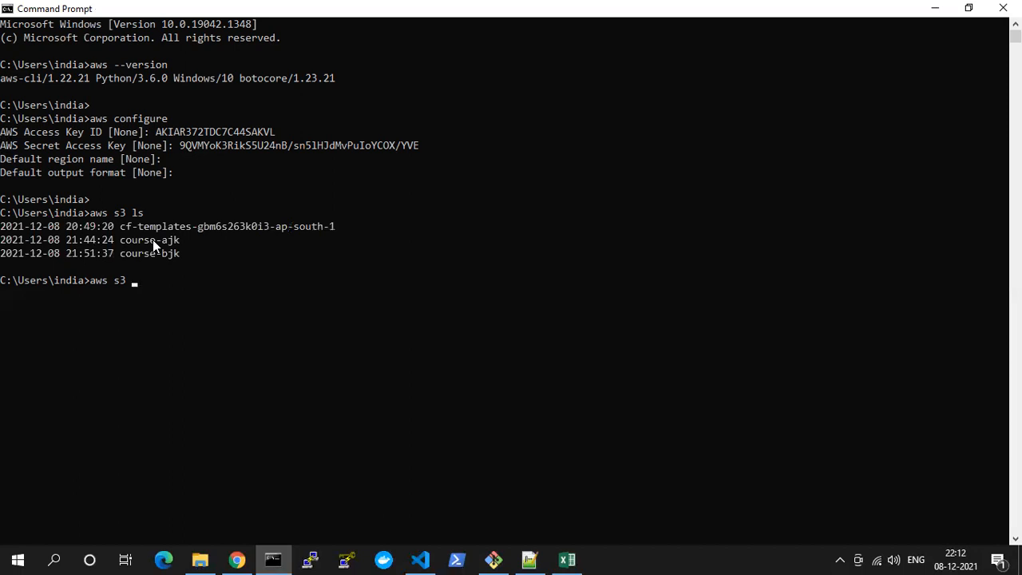
key(BackSpace)
text(:)
Clear the Command Prompt, Chrome and volume folder windows away to reveal the desktop
click(274, 559)
click(237, 559)
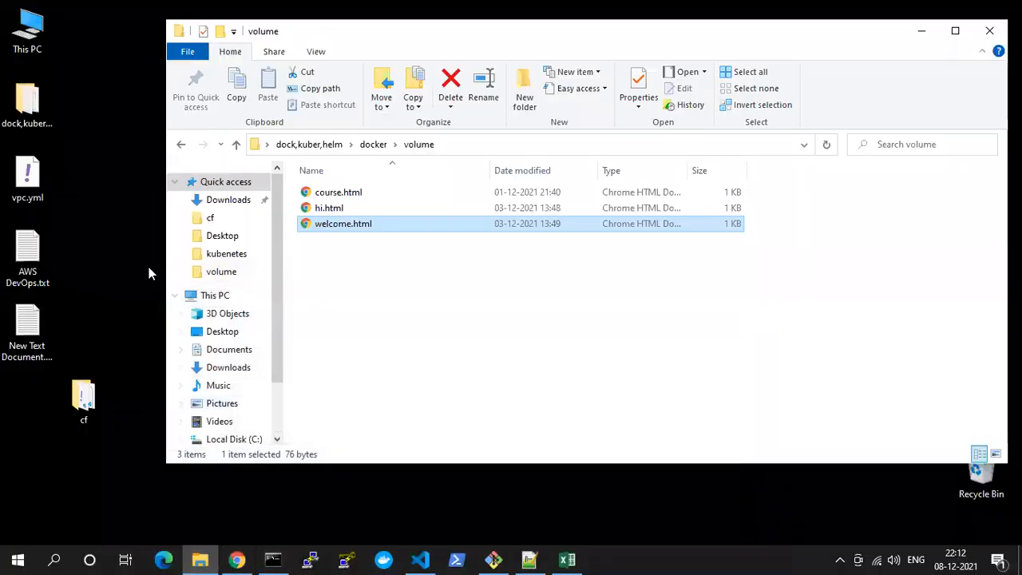
click(44, 106)
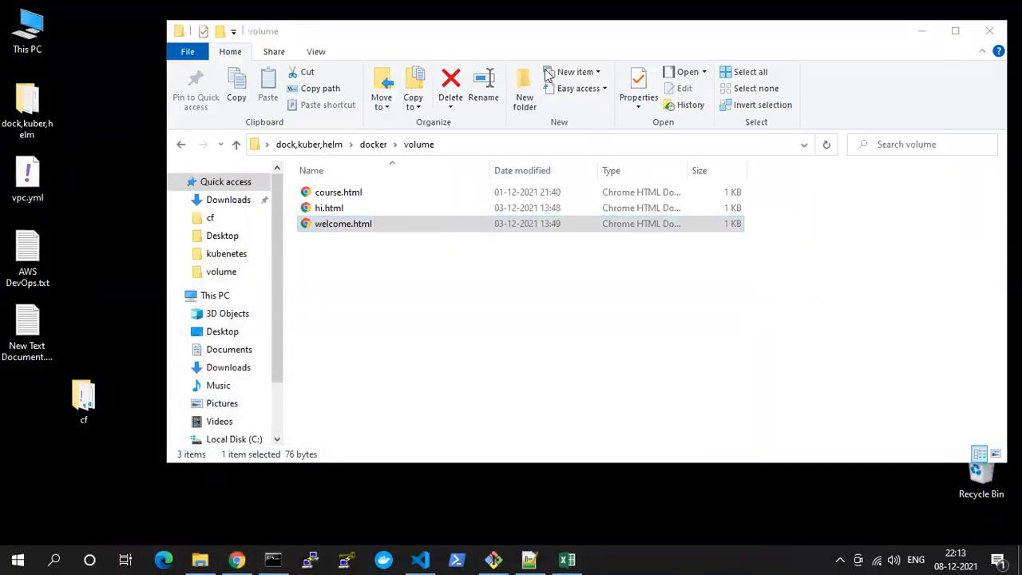
click(922, 30)
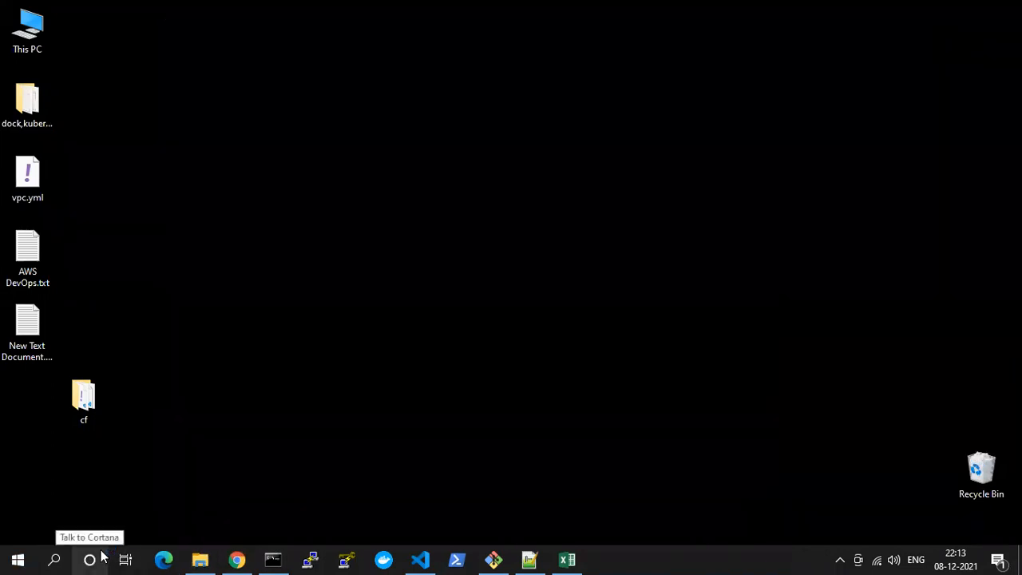
Look through the Downloads and cf folders in File Explorer, close both windows and refresh the desktop
key(super+e)
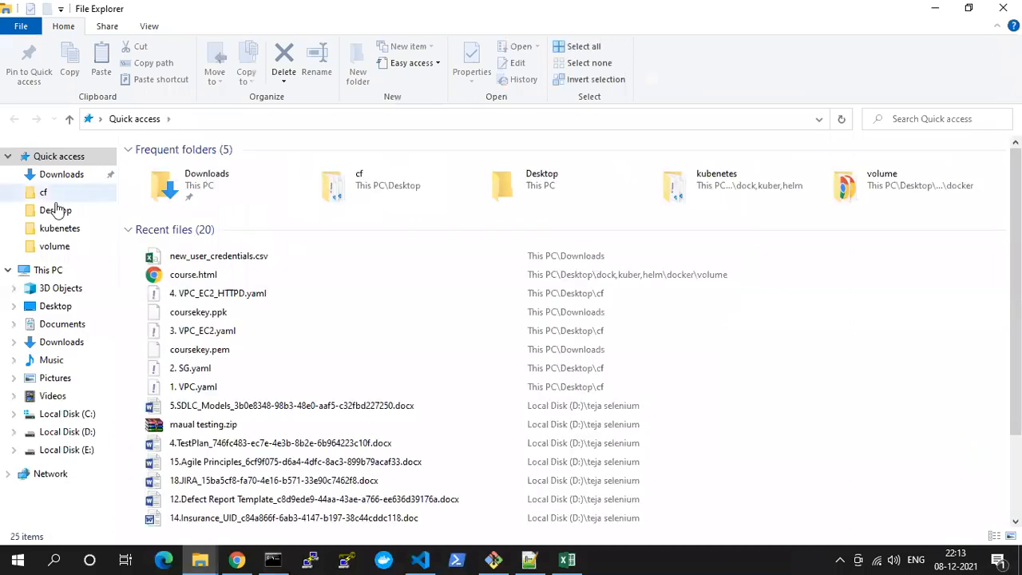
double_click(192, 186)
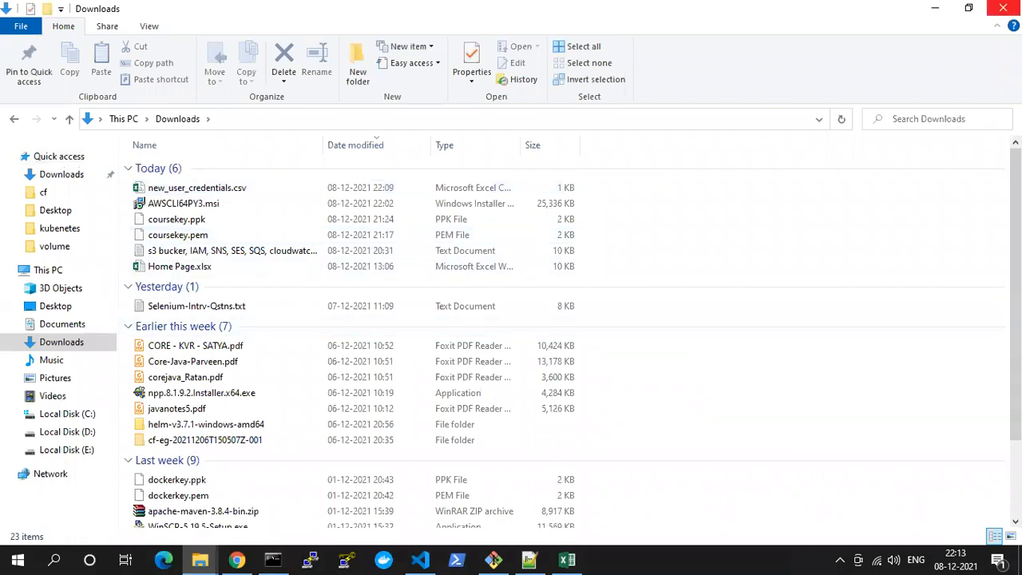
click(1003, 8)
right_click(279, 189)
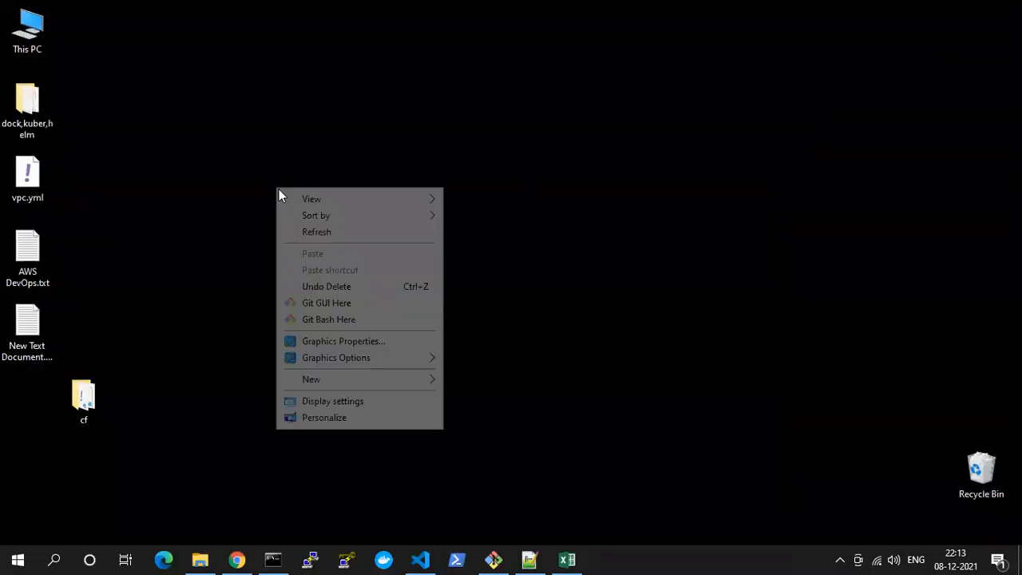
click(313, 232)
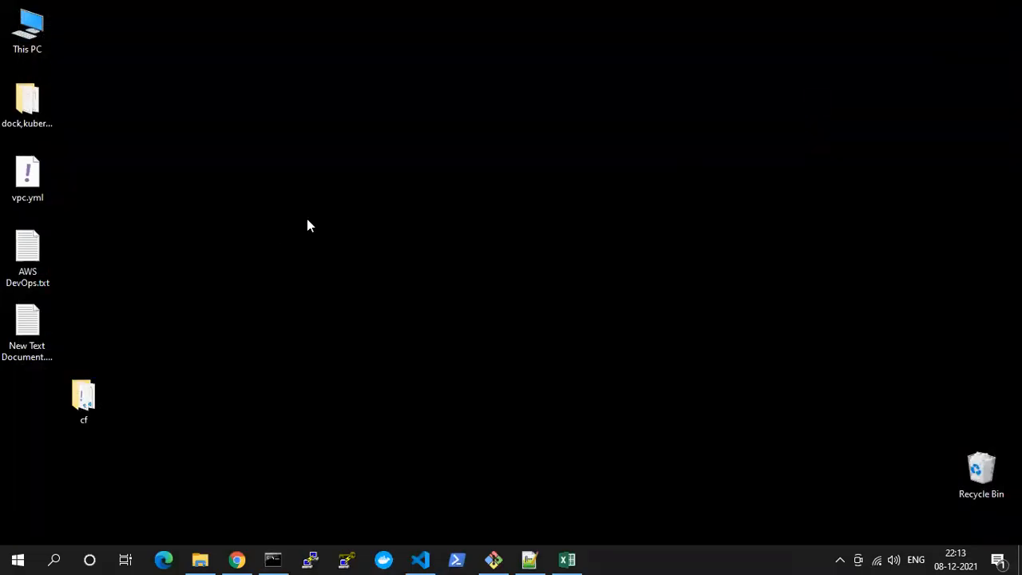
double_click(83, 406)
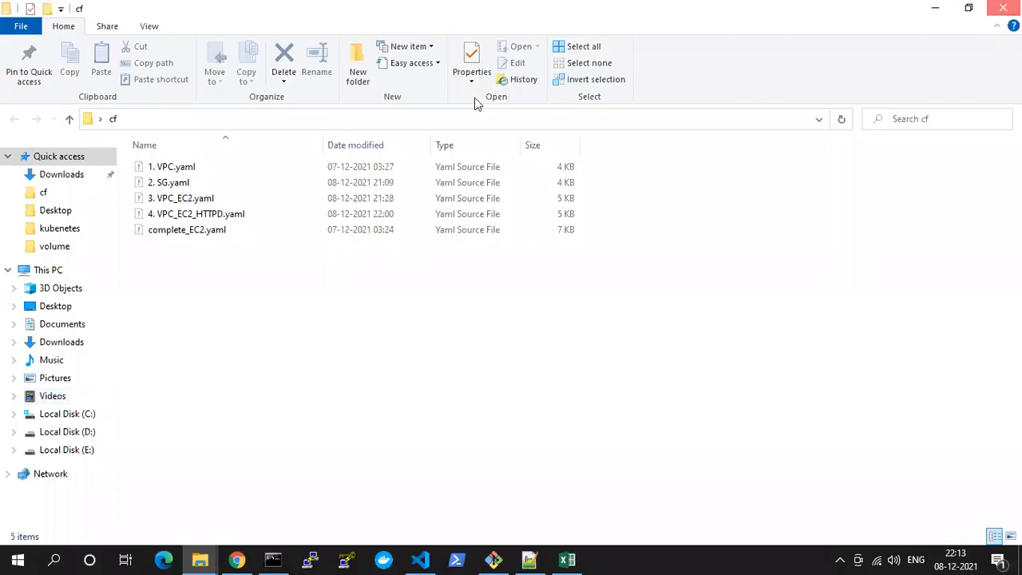
key(alt+F4)
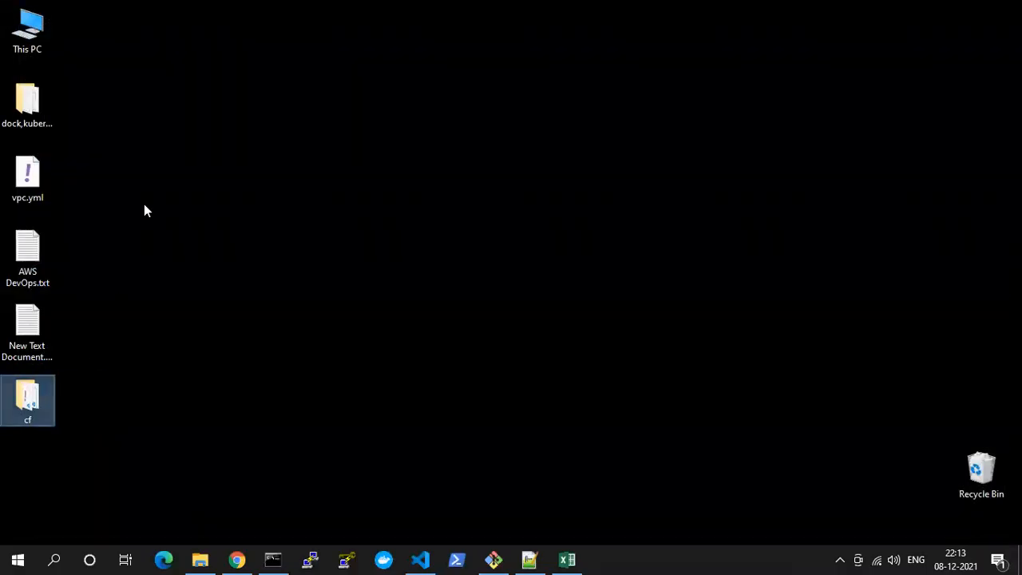
right_click(144, 205)
click(182, 249)
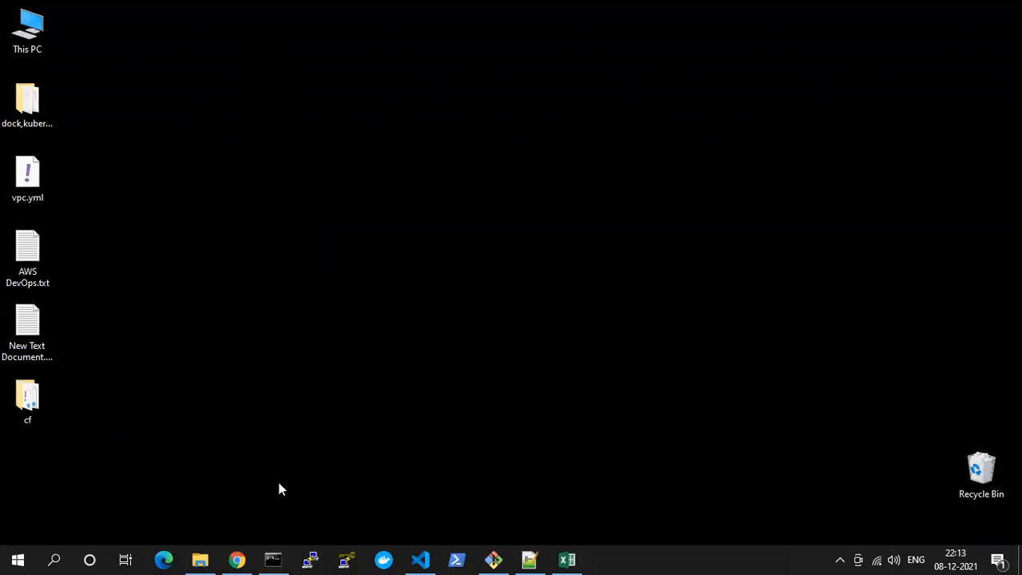
click(234, 559)
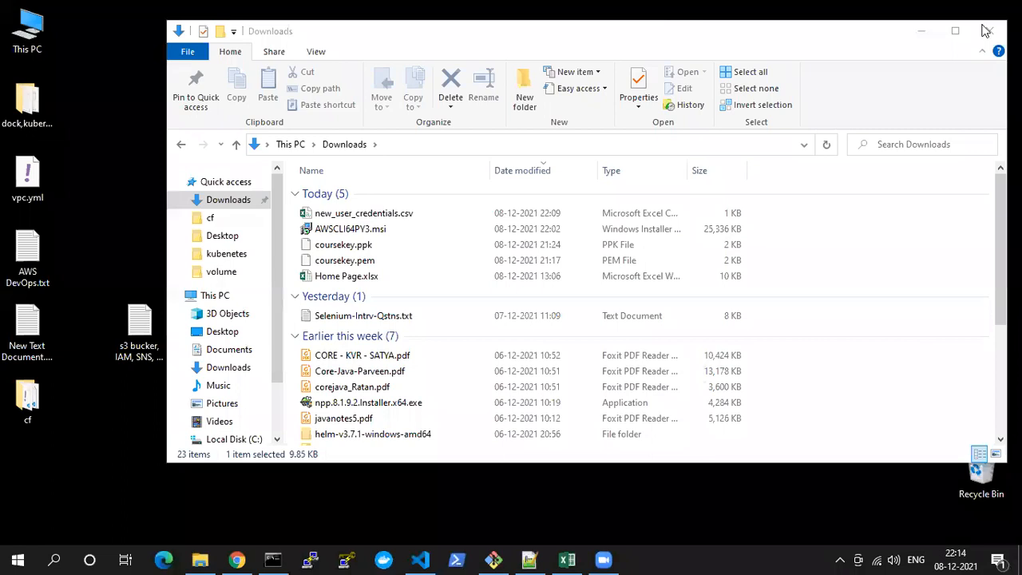
Close the Downloads folder, open the S3, IAM and SNS notes text file from the desktop and find its aws s3 commands
click(990, 30)
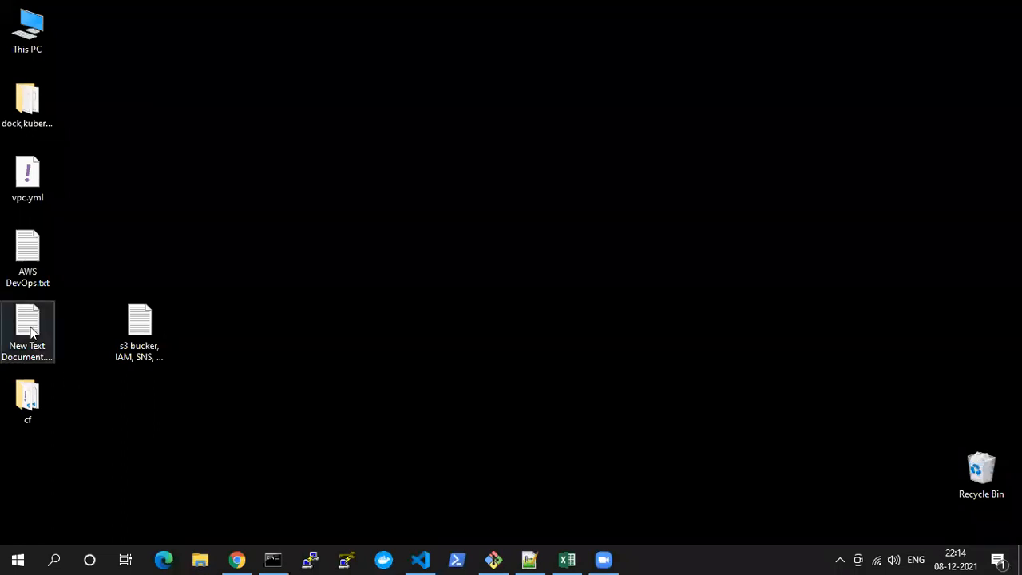
double_click(140, 317)
scroll(431, 204, down, 2)
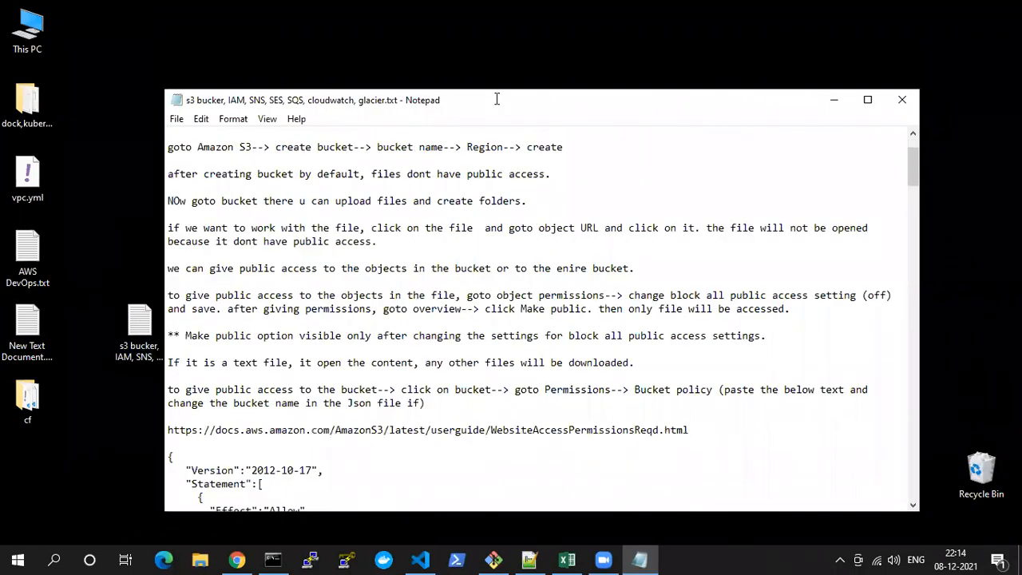
double_click(497, 99)
scroll(168, 367, down, 4)
scroll(168, 369, down, 12)
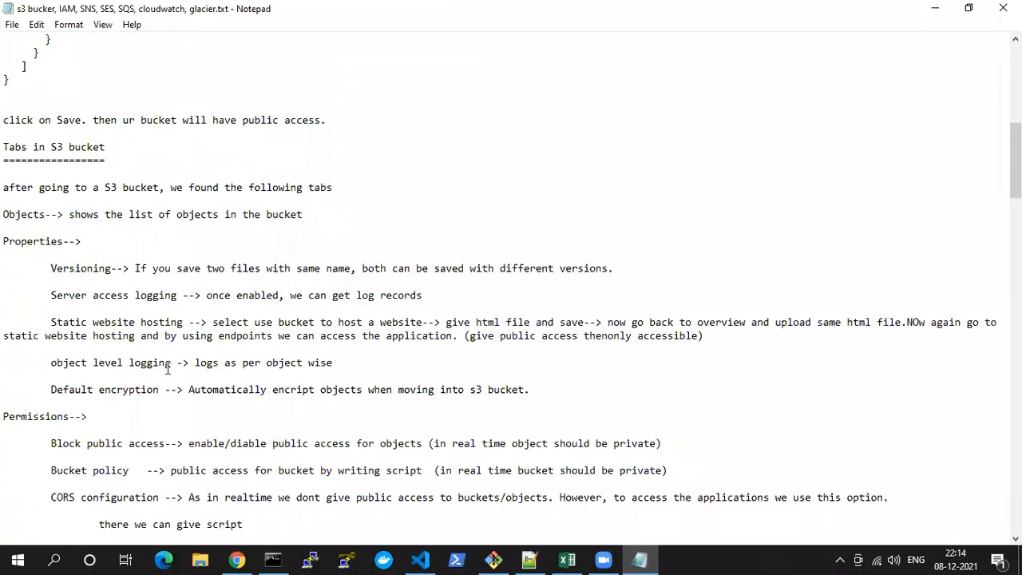
scroll(81, 330, down, 12)
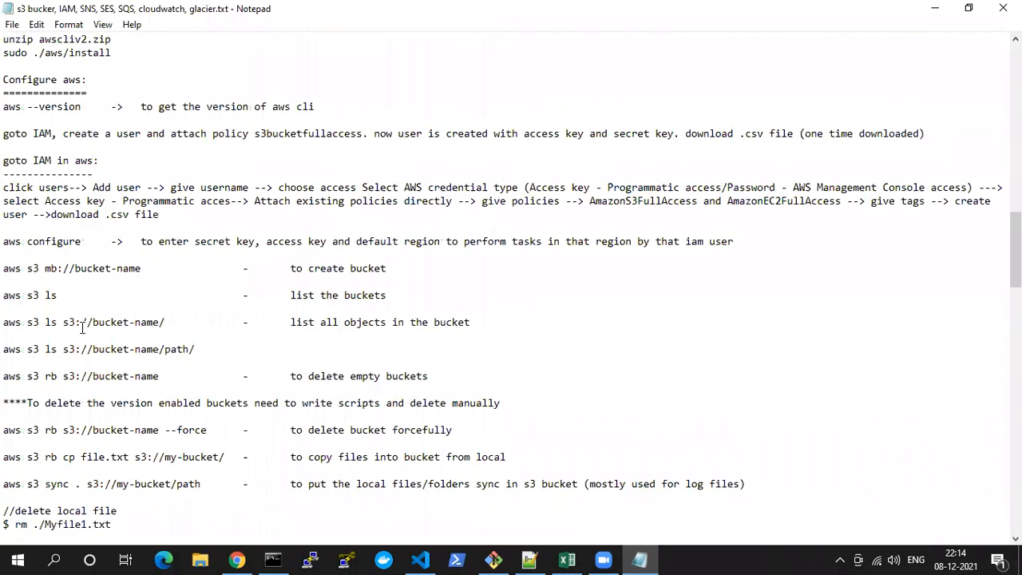
scroll(26, 274, down, 3)
scroll(8, 230, up, 2)
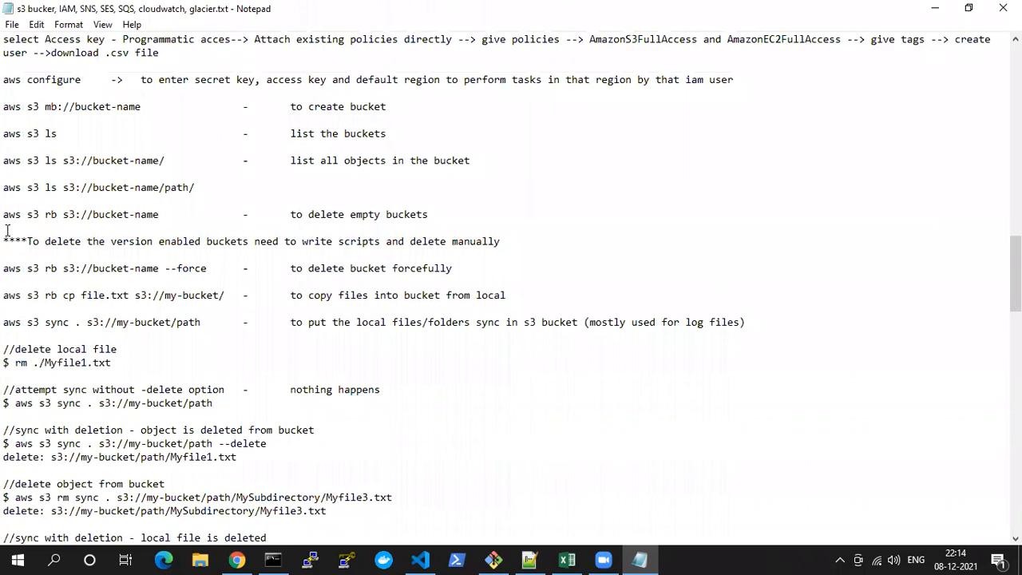
Examine the bucket creation command "aws s3 mb" and its description in the notes
drag(5, 147, 146, 147)
double_click(80, 147)
click(56, 150)
drag(75, 147, 152, 145)
double_click(98, 149)
click(5, 147)
drag(4, 147, 148, 147)
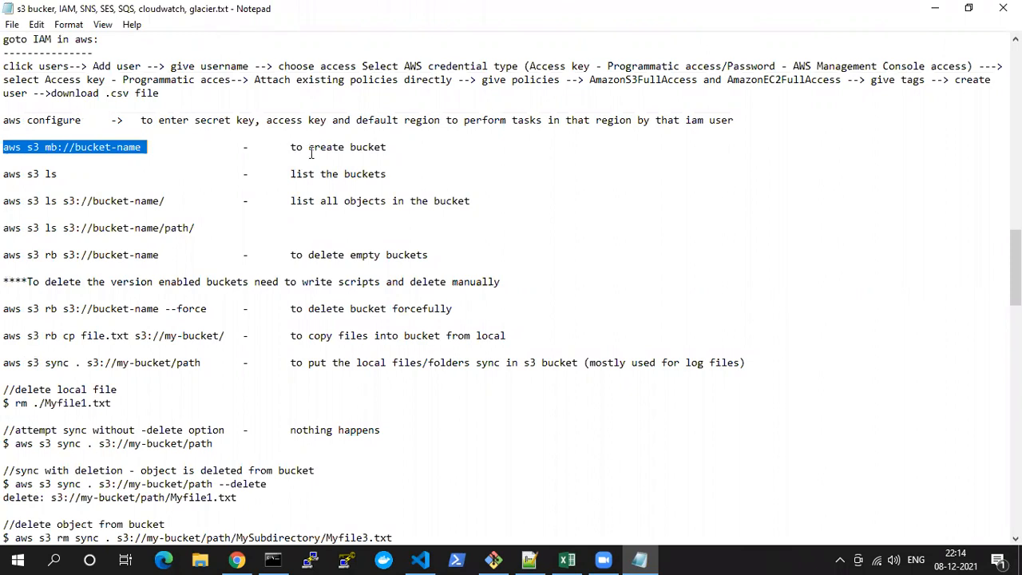
drag(291, 148, 346, 152)
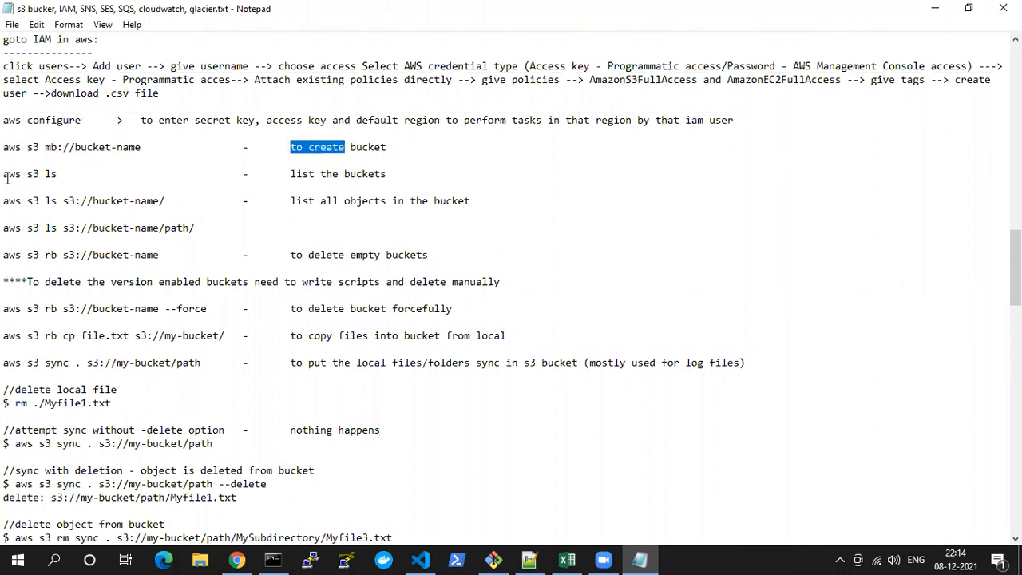
Review the notes' commands for listing the buckets and the objects inside a bucket
drag(4, 174, 96, 172)
drag(290, 174, 419, 174)
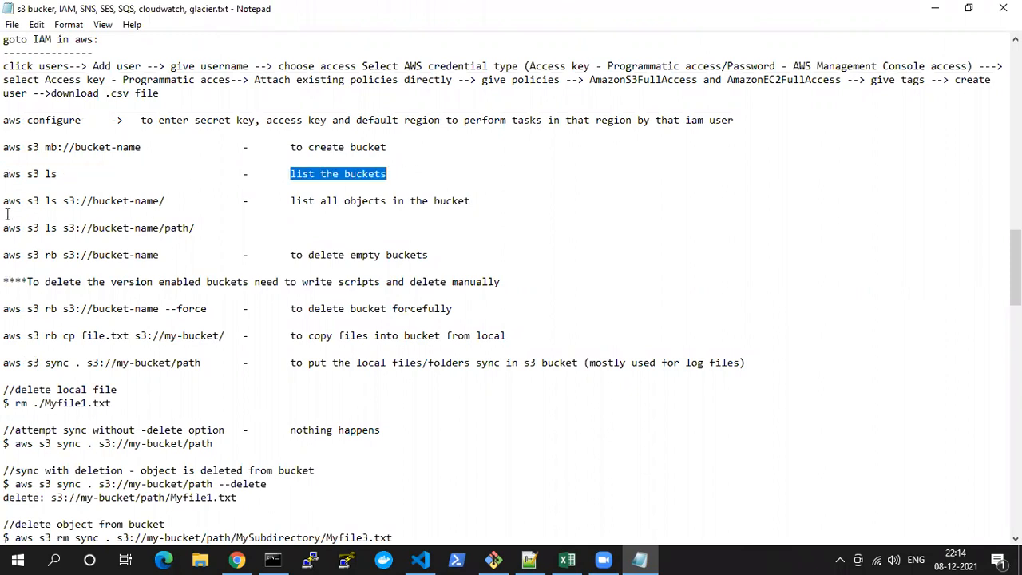
drag(8, 202, 76, 201)
click(76, 200)
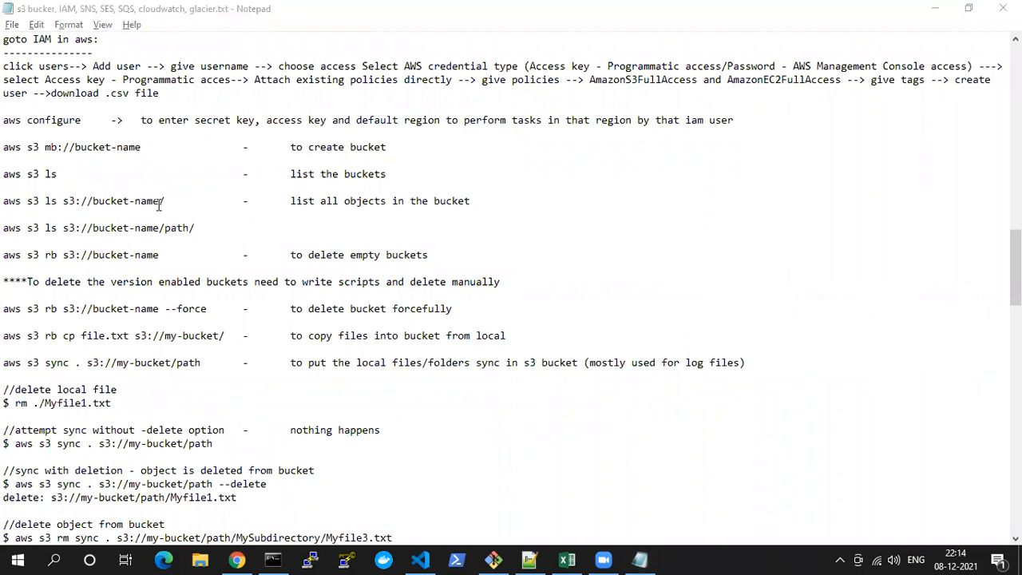
Switch to Command Prompt and list the objects in the course-bjk bucket with "aws s3 ls s3://course-bjk"
mouse_move(422, 559)
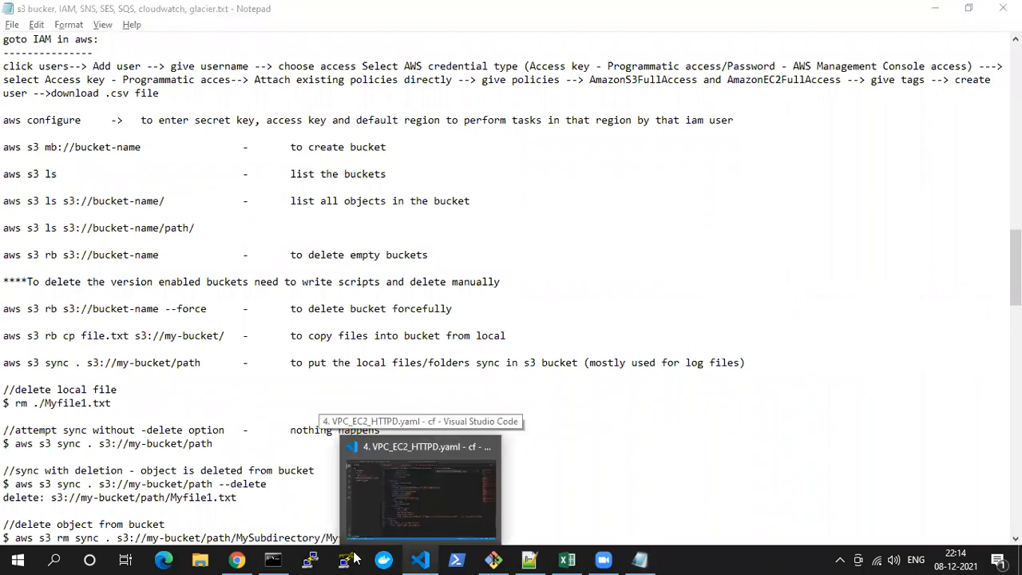
click(272, 559)
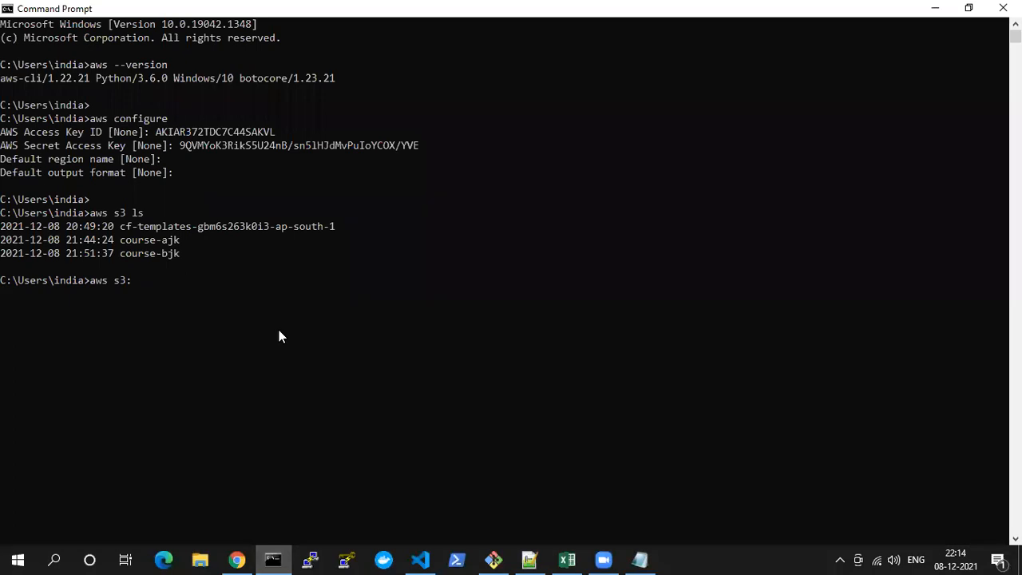
key(BackSpace)
text(ls s3://)
double_click(159, 255)
right_click(217, 293)
key(Return)
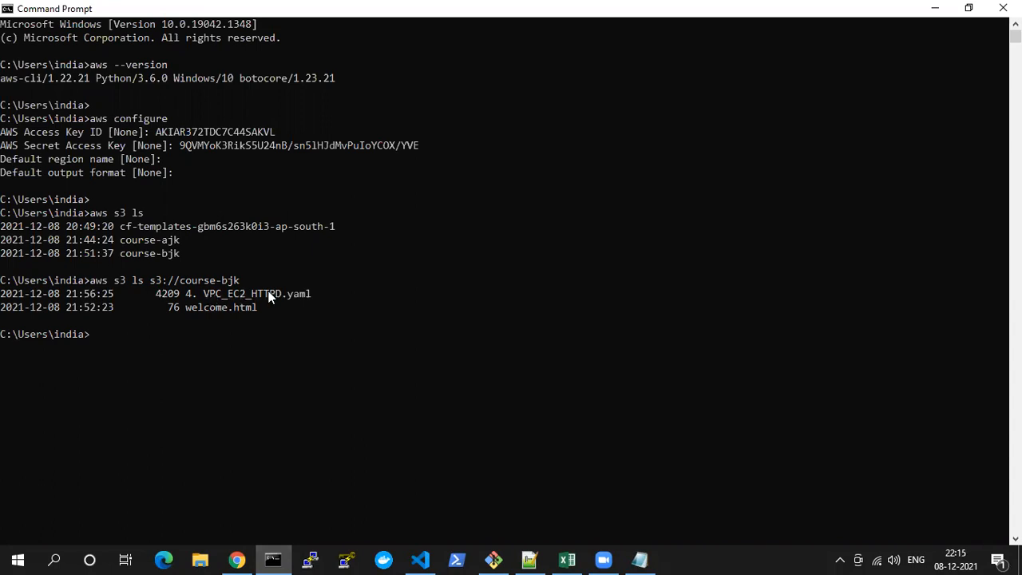
Rerun the listing command for the course-ajk bucket as "aws s3 ls s3://course-ajk"
key(Up)
key(BackSpace)
key(BackSpace)
key(BackSpace)
key(BackSpace)
key(BackSpace)
key(BackSpace)
key(BackSpace)
key(BackSpace)
key(BackSpace)
key(BackSpace)
double_click(156, 236)
right_click(156, 237)
right_click(156, 237)
key(Return)
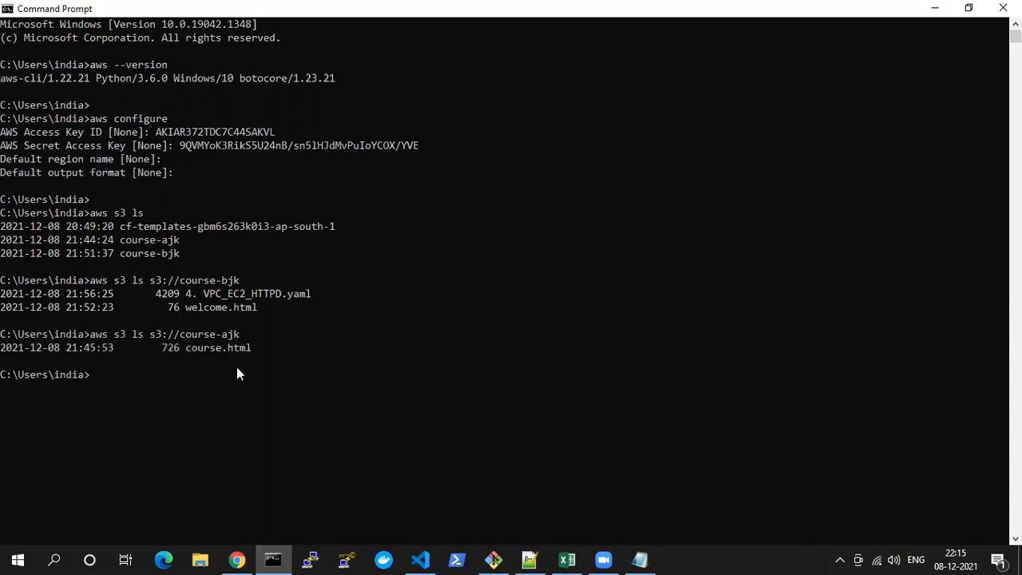
Check the bucket commands in the Notepad notes, return to Command Prompt and create a bucket with "aws s3 mb s3://course-cjk"
key(alt+Tab)
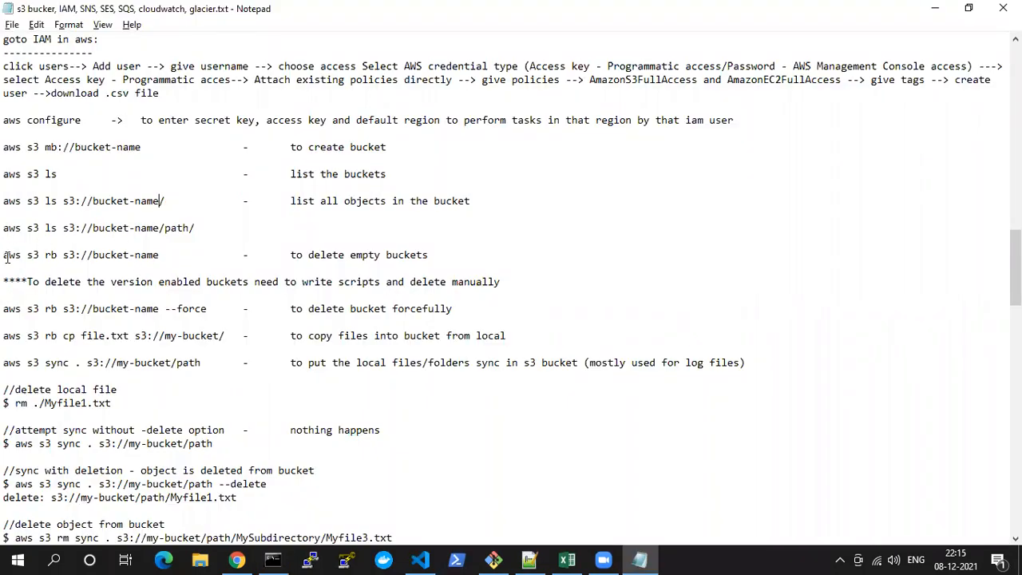
key(alt+Tab)
key(alt+Tab)
key(alt+Tab)
text(aws s3 )
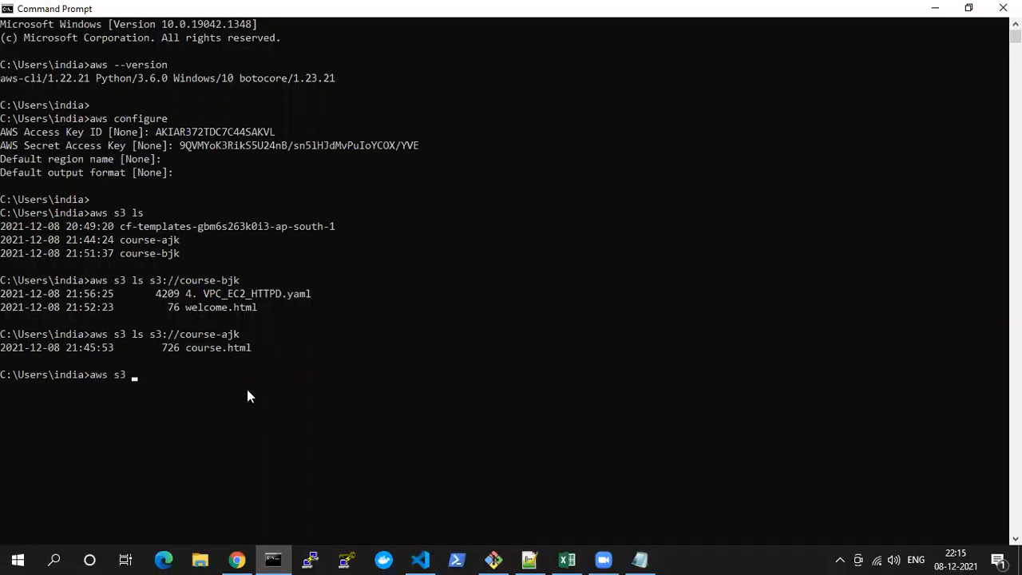
text(mb s3://course-cjk)
key(Return)
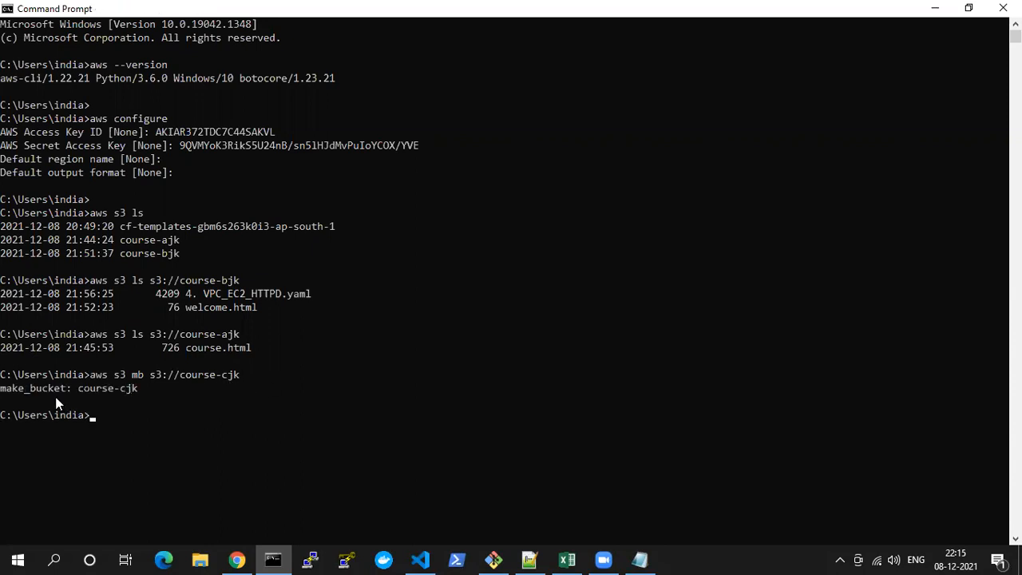
Switch to the S3 console in Chrome and refresh the bucket list to check for the course-cjk bucket
click(3, 388)
drag(3, 389, 153, 388)
click(158, 388)
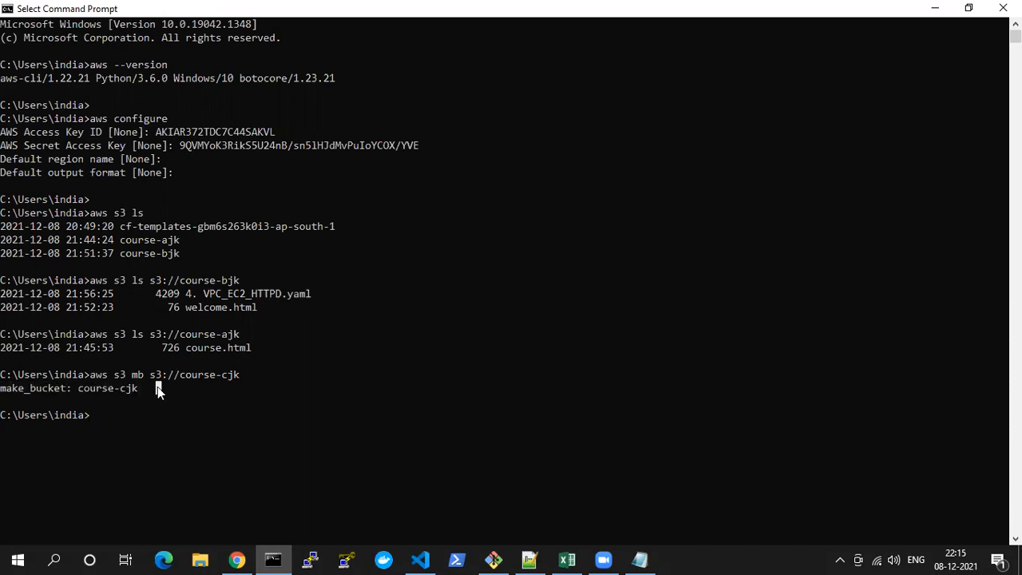
click(243, 558)
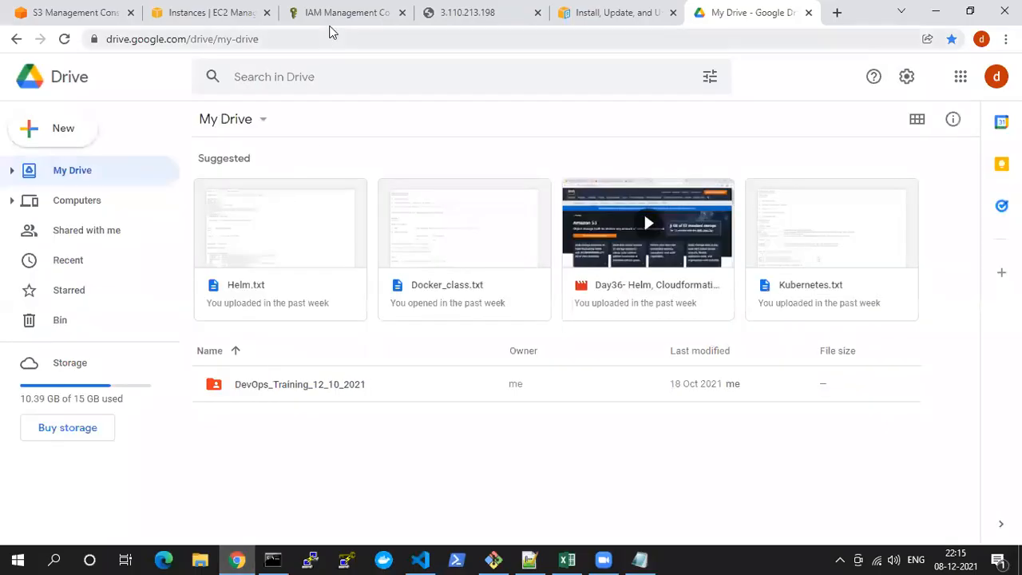
click(329, 24)
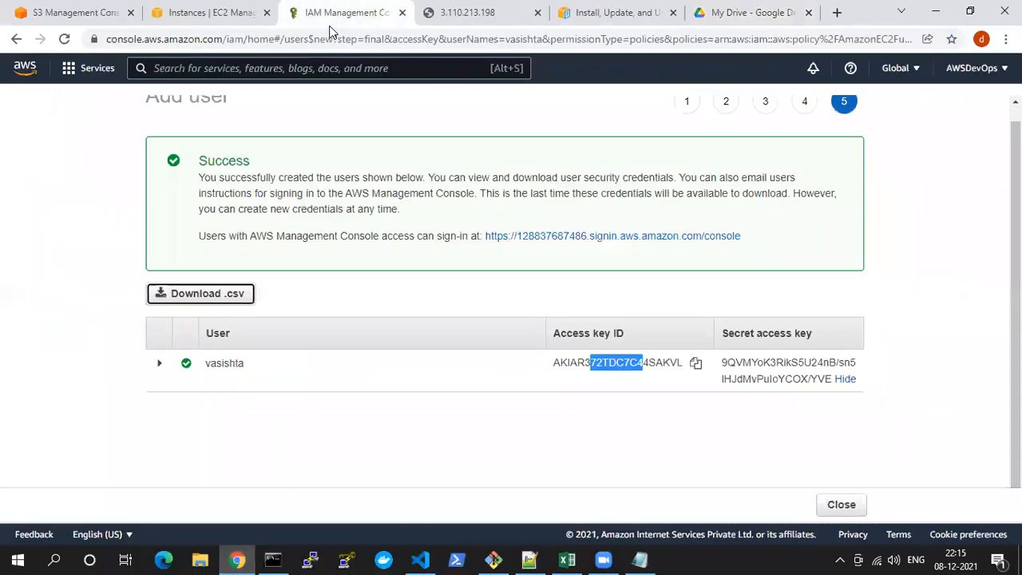
click(217, 18)
click(45, 9)
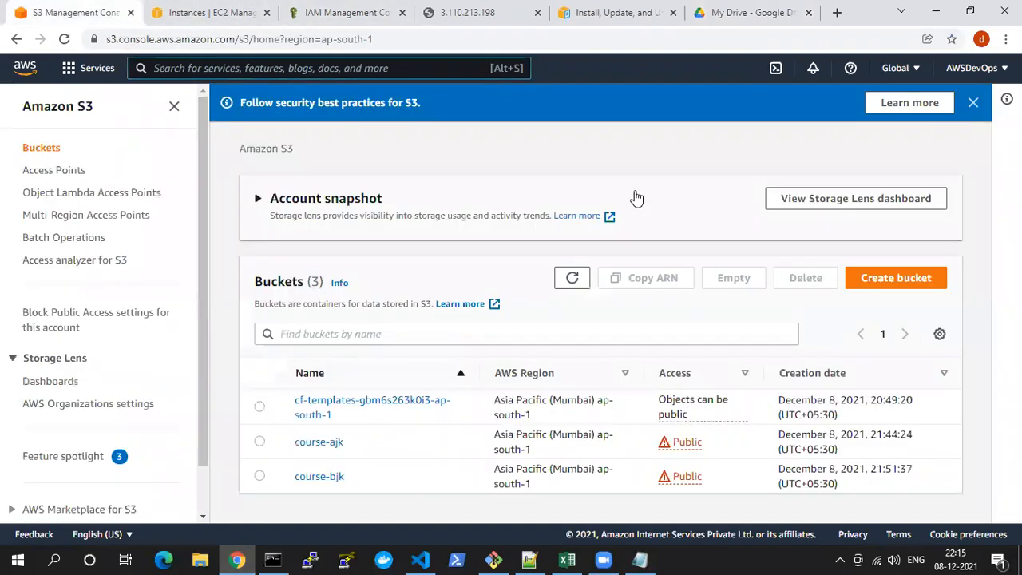
click(572, 278)
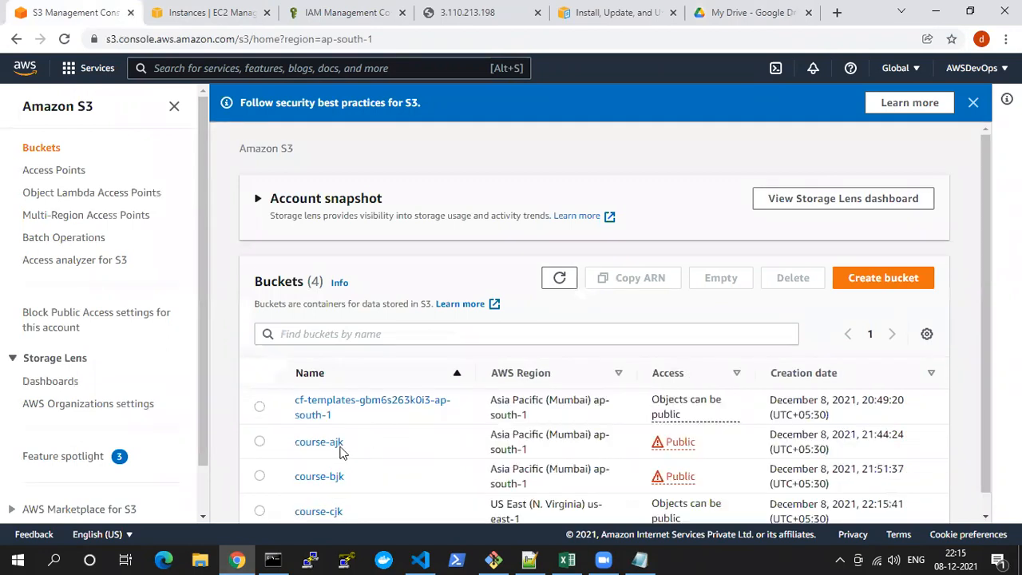
scroll(329, 456, down, 1)
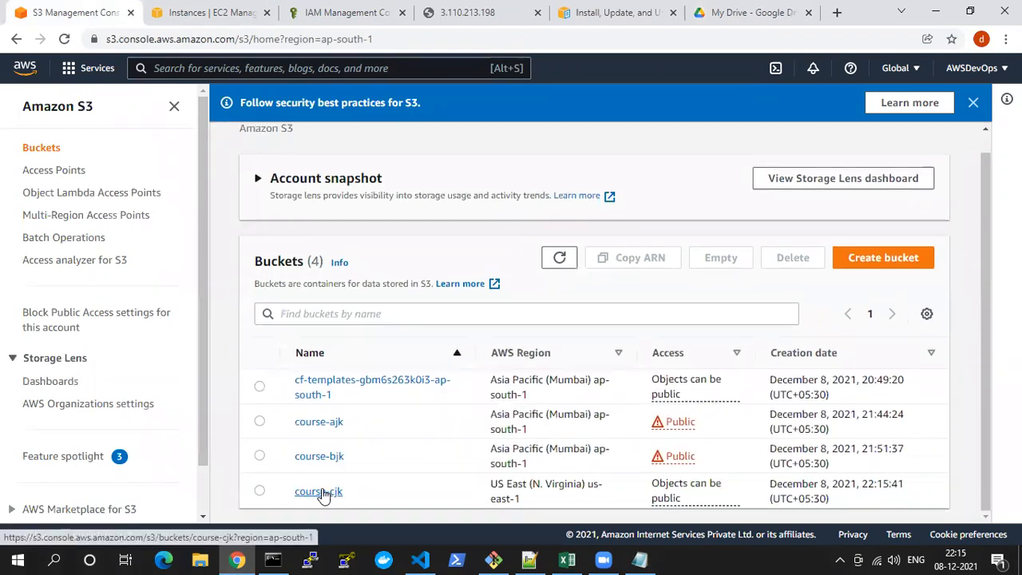
Open the course-ajk bucket and locate course.html in the desktop folder dock,kuber,helm > docker > volume in File Explorer
click(319, 428)
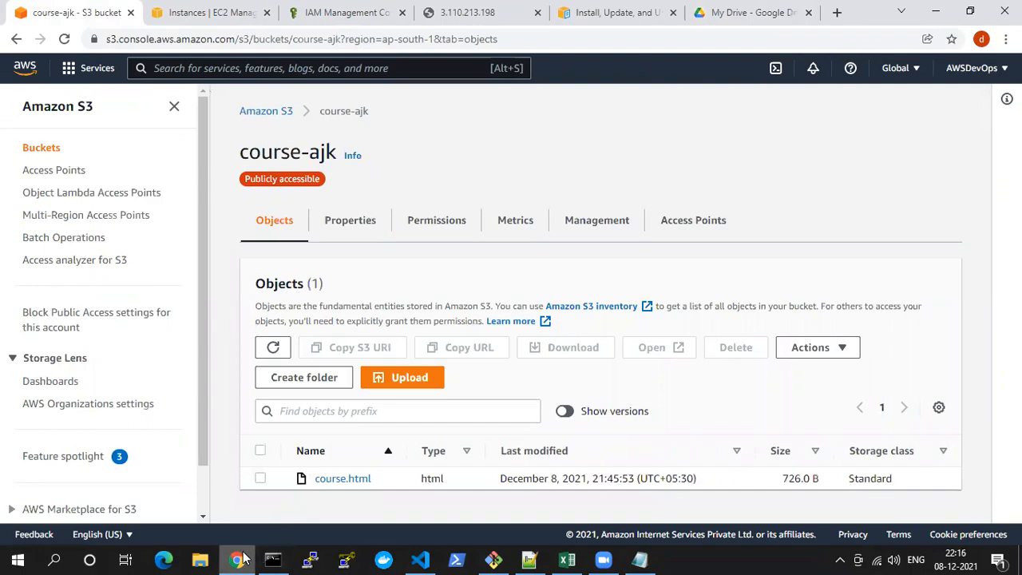
click(271, 559)
click(944, 3)
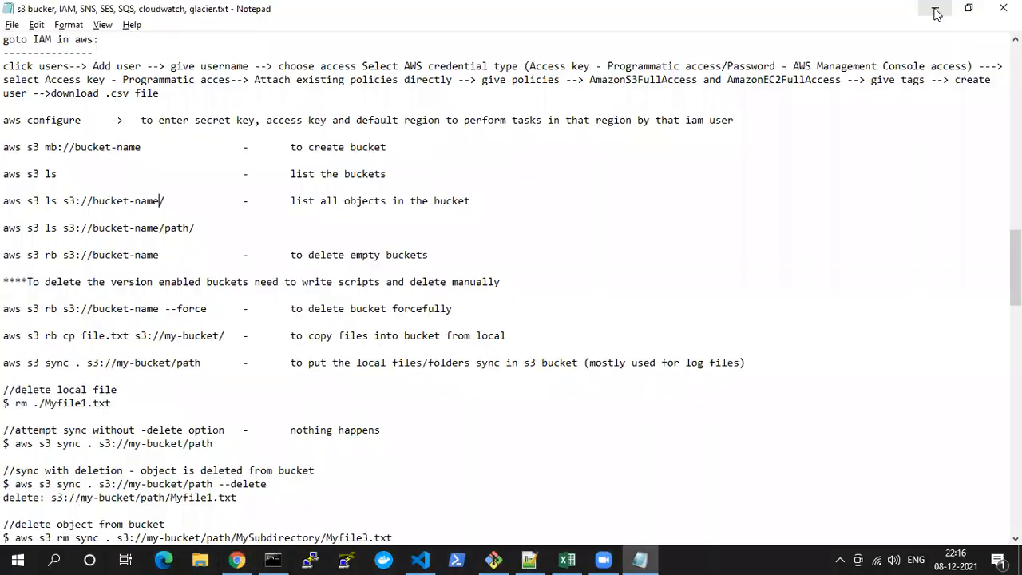
click(933, 4)
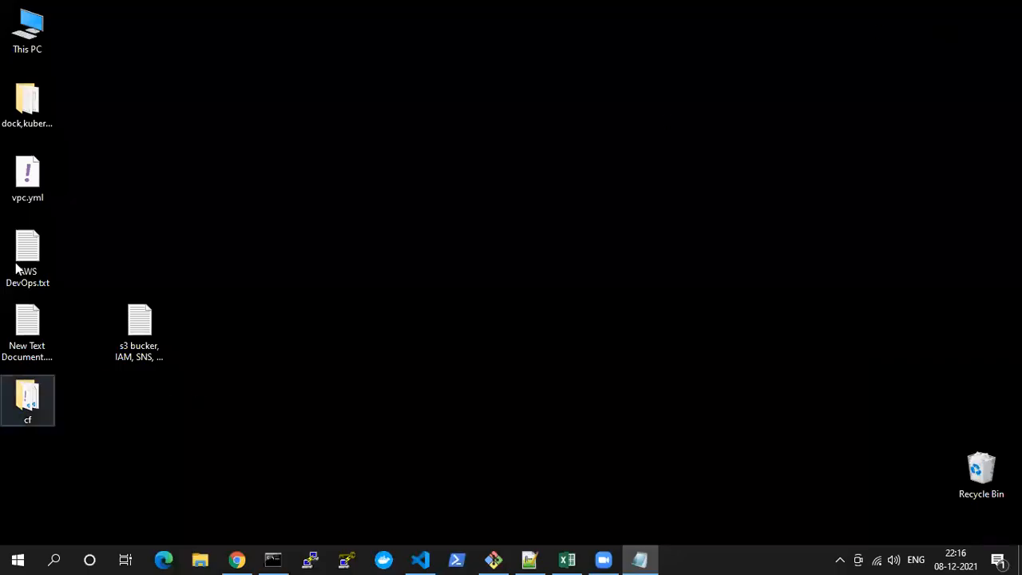
click(43, 104)
double_click(43, 102)
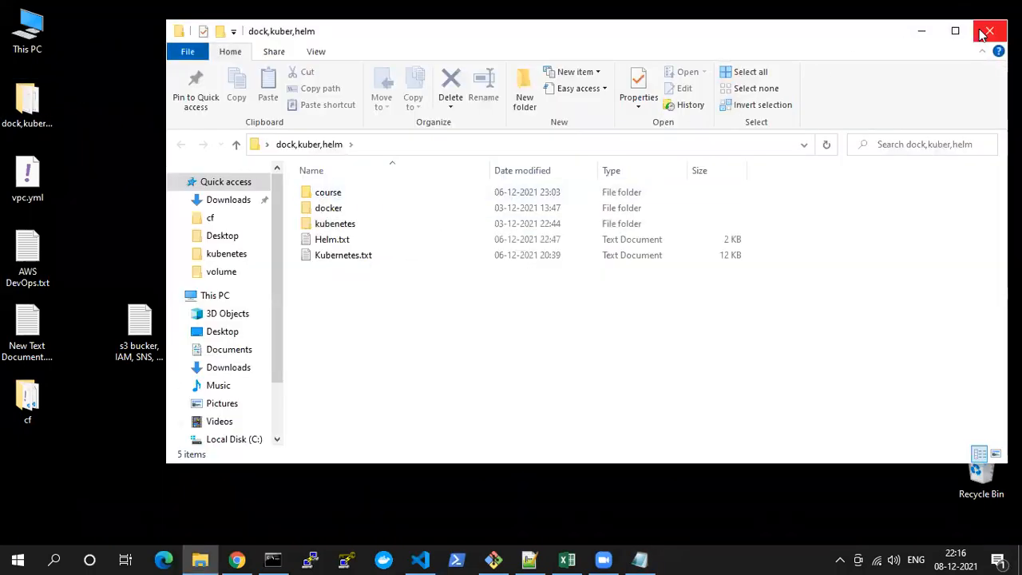
double_click(324, 207)
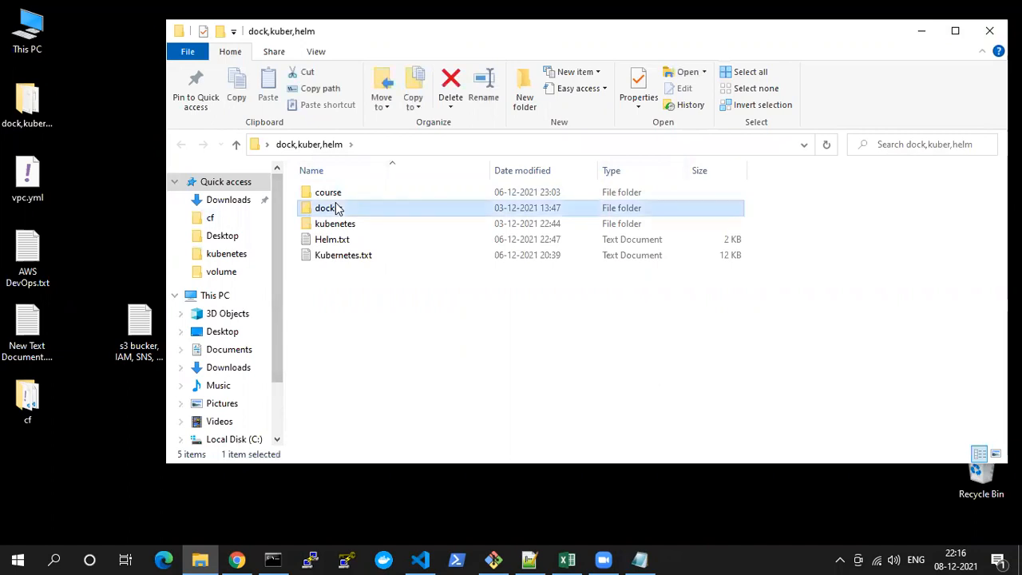
double_click(334, 194)
click(336, 199)
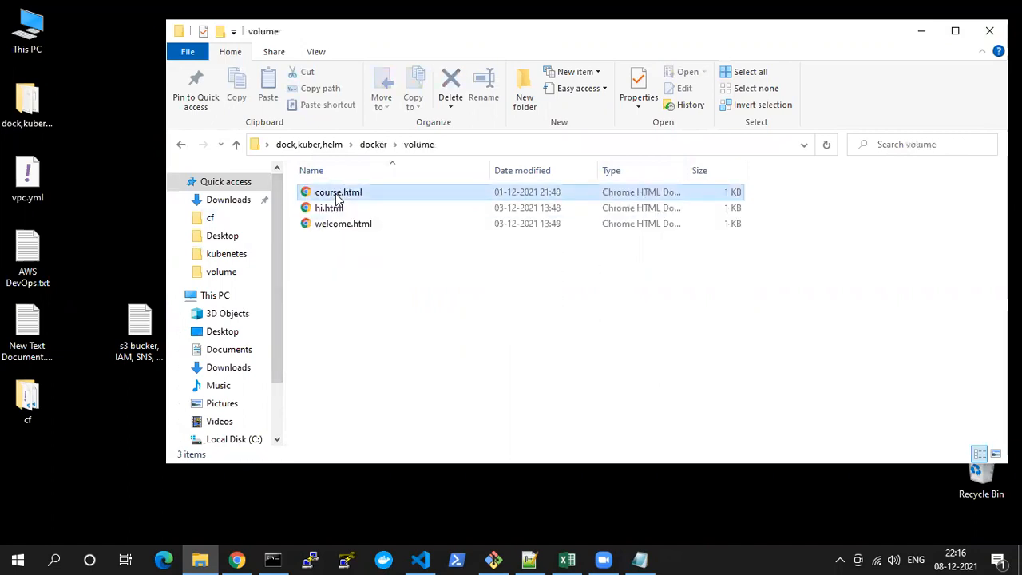
Upload course.html from the volume folder to the course-ajk bucket and return to the bucket from the upload status
drag(332, 210, 379, 457)
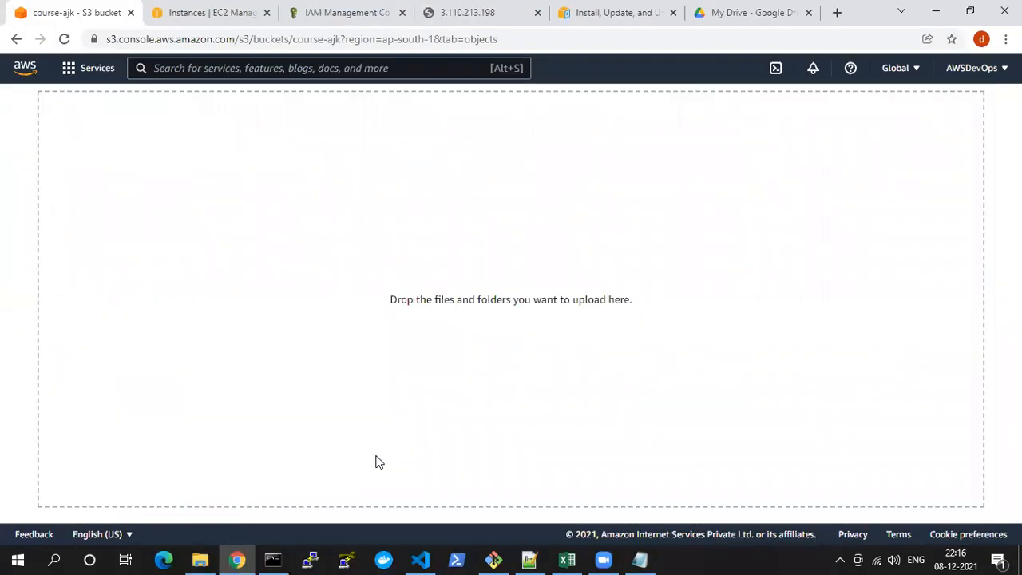
scroll(450, 306, down, 3)
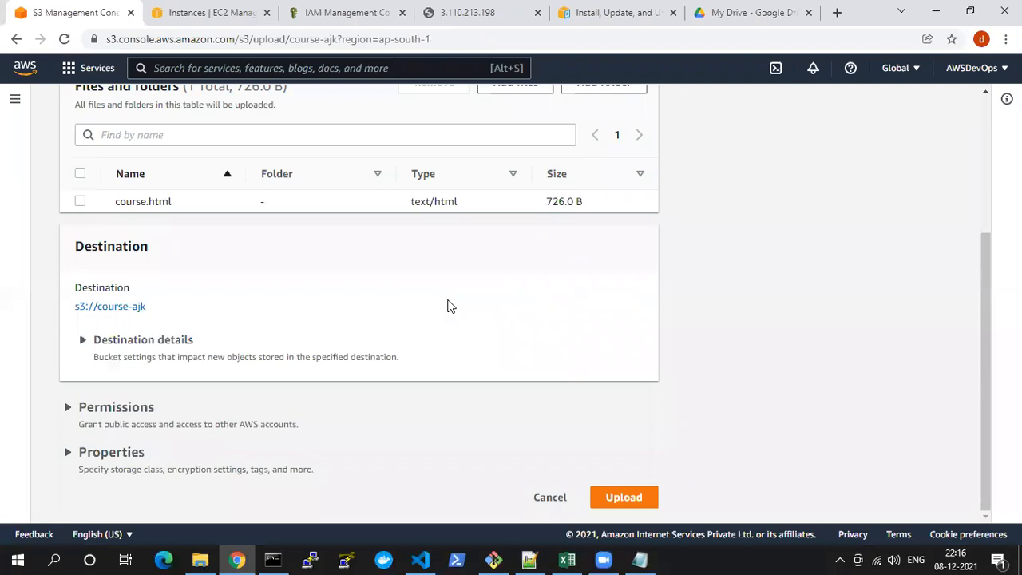
click(624, 499)
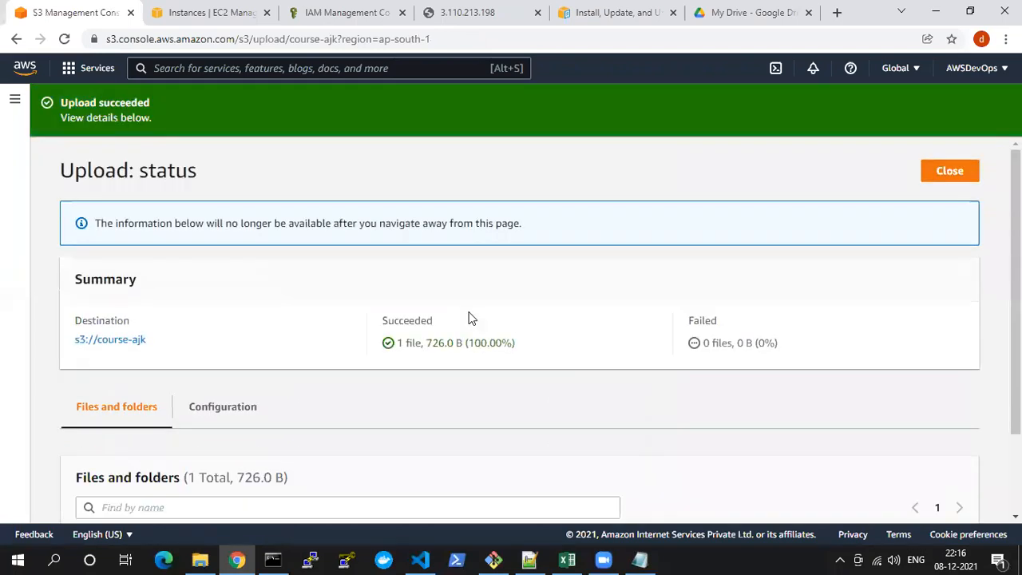
scroll(471, 318, down, 2)
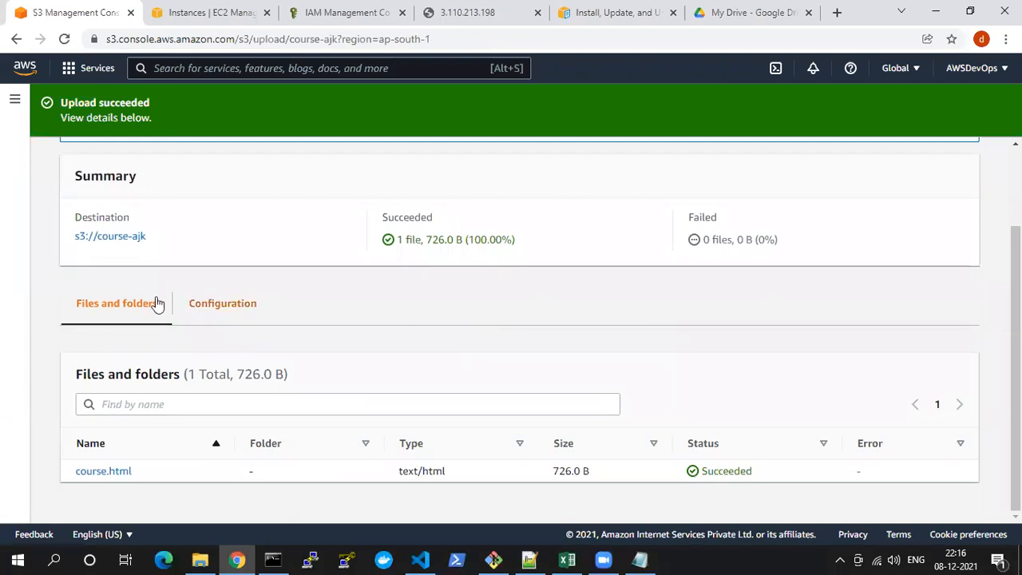
click(112, 240)
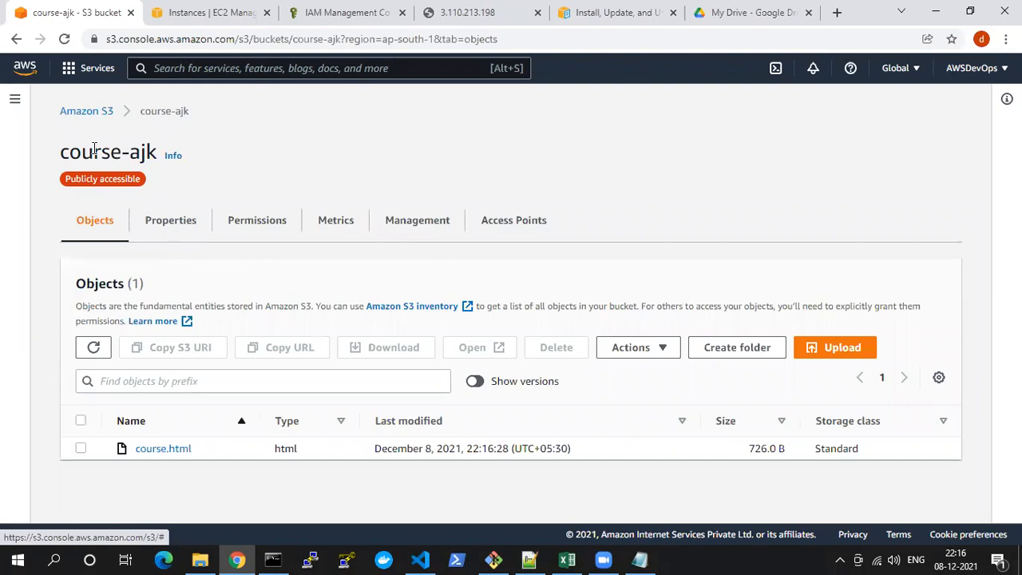
Reopen course-ajk from the bucket list and turn on Show versions for its objects
click(87, 112)
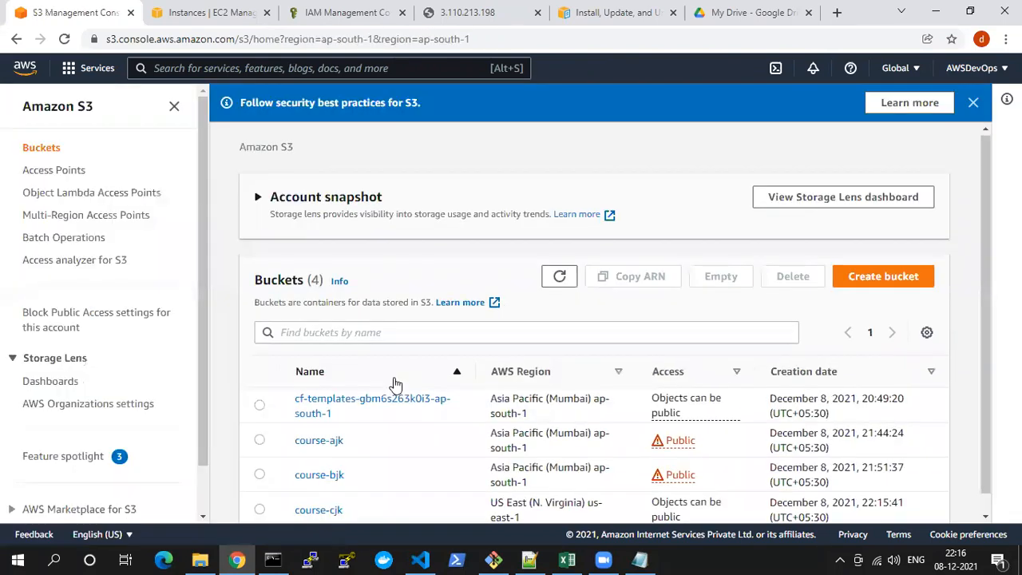
click(323, 423)
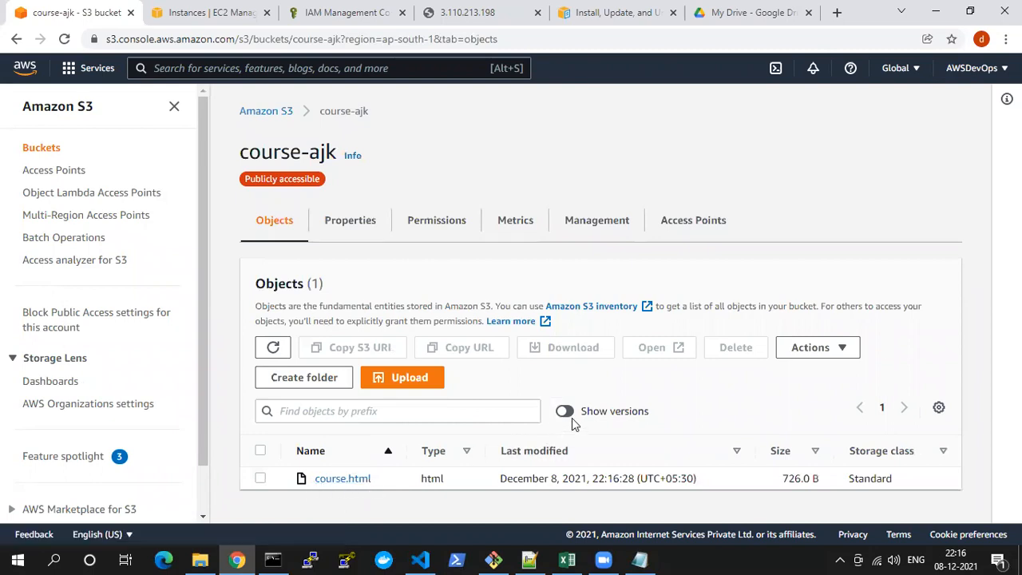
drag(584, 413, 670, 416)
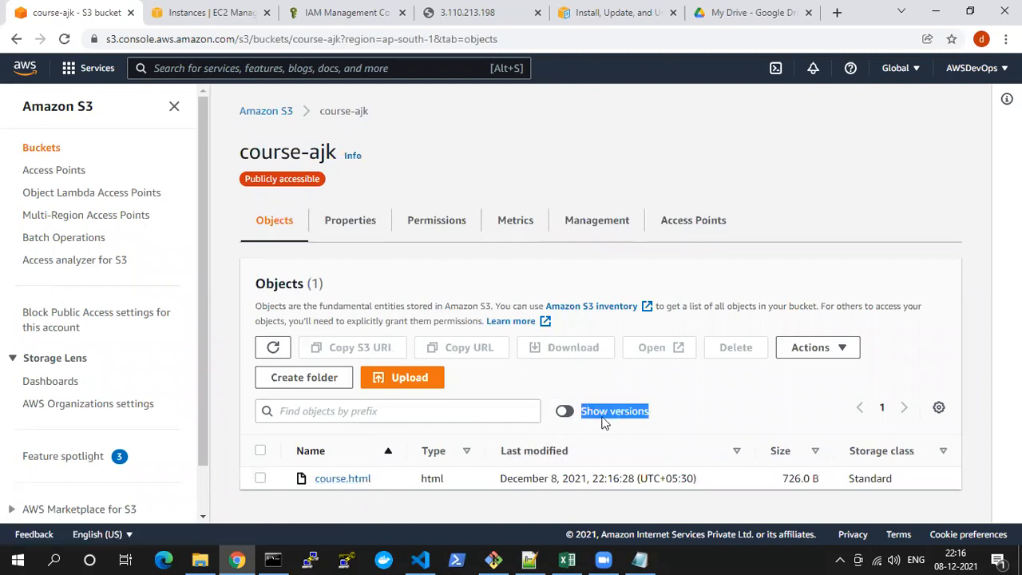
click(567, 417)
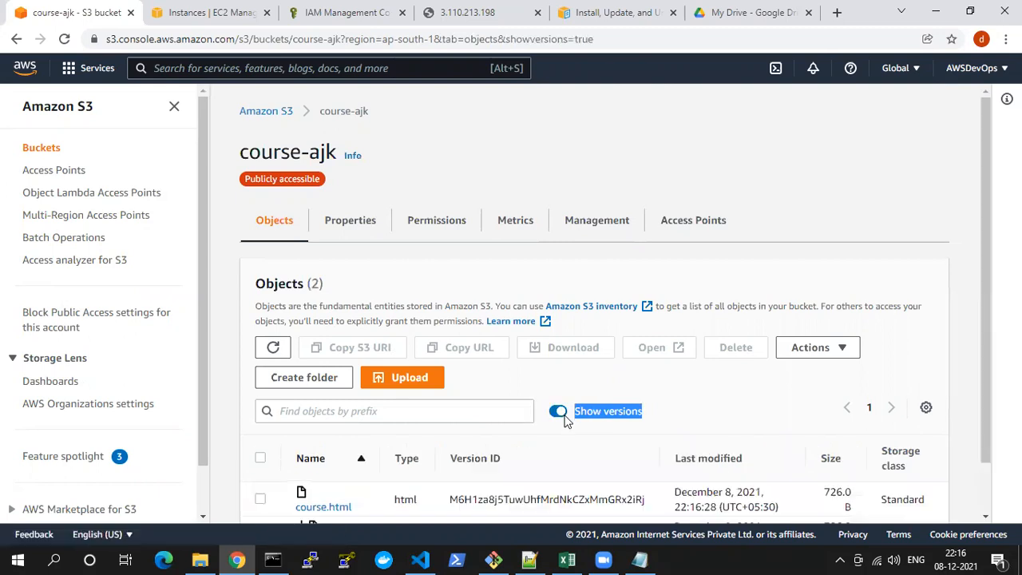
scroll(563, 421, down, 1)
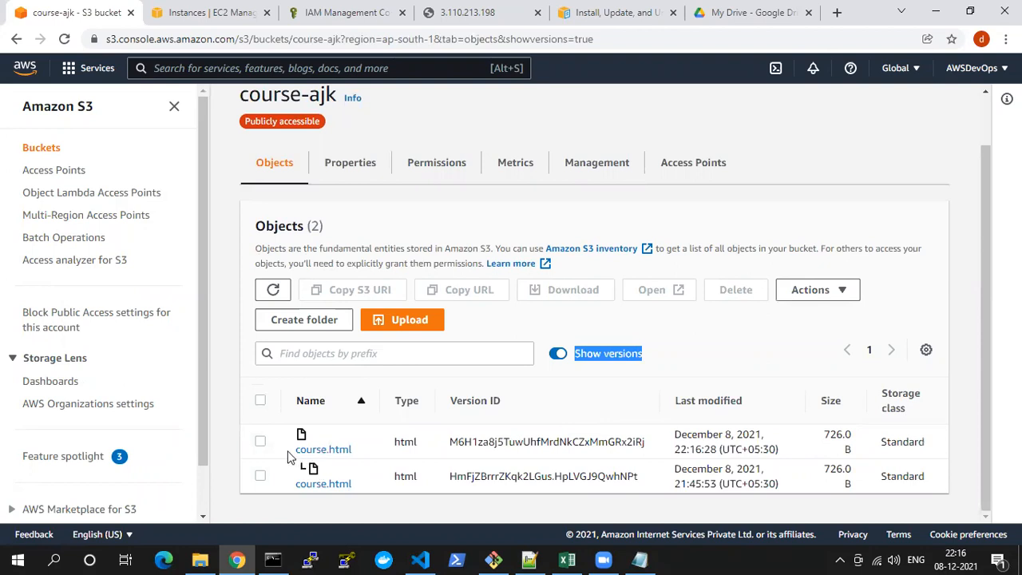
Compare the names, version IDs and last modified times of the course.html versions
drag(289, 449, 354, 449)
drag(289, 486, 353, 486)
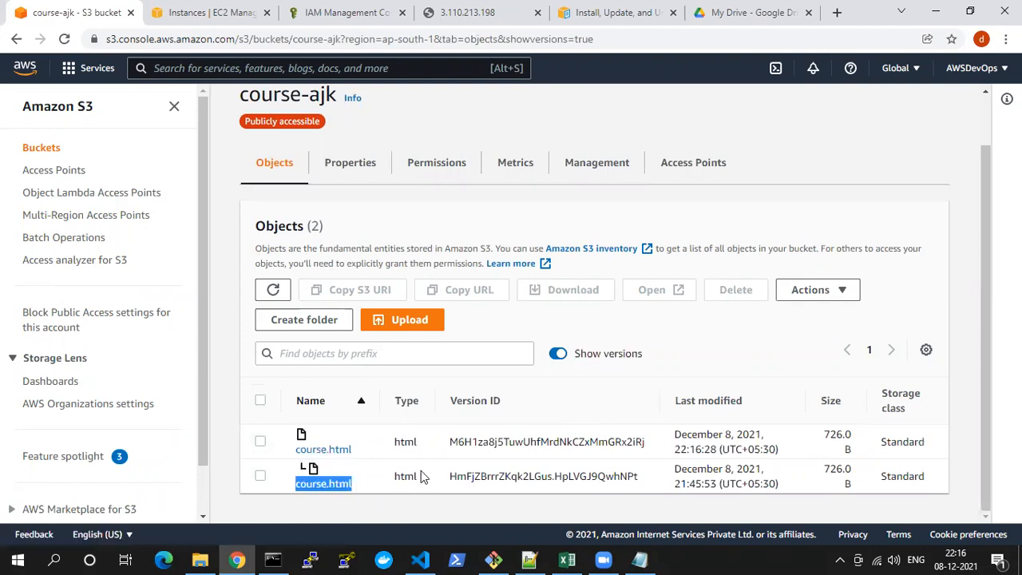
drag(457, 442, 644, 441)
drag(441, 477, 575, 476)
click(676, 452)
drag(675, 484, 748, 484)
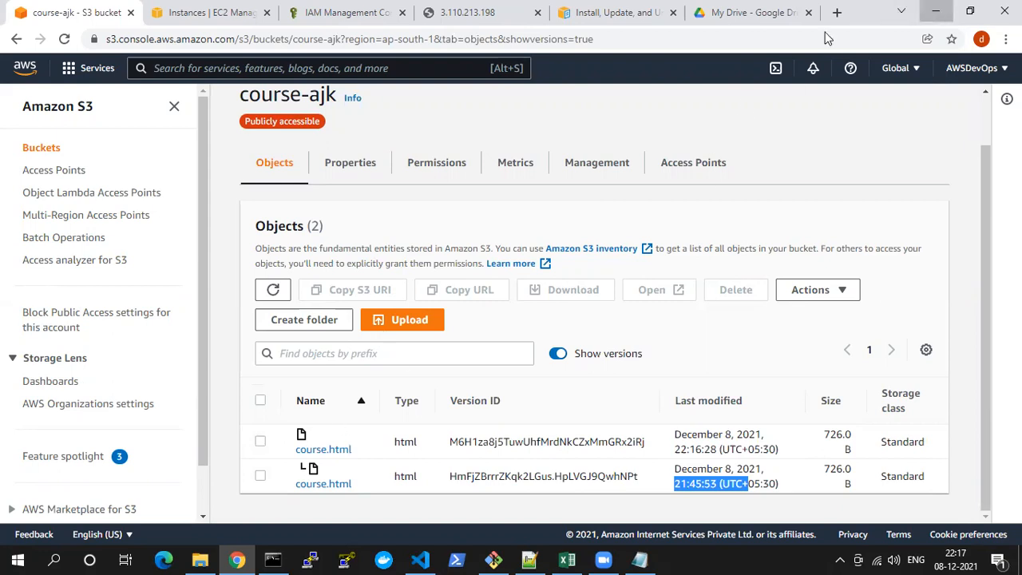
Refresh the course-ajk object list in the S3 console and go back to the list of all buckets
click(936, 11)
click(275, 559)
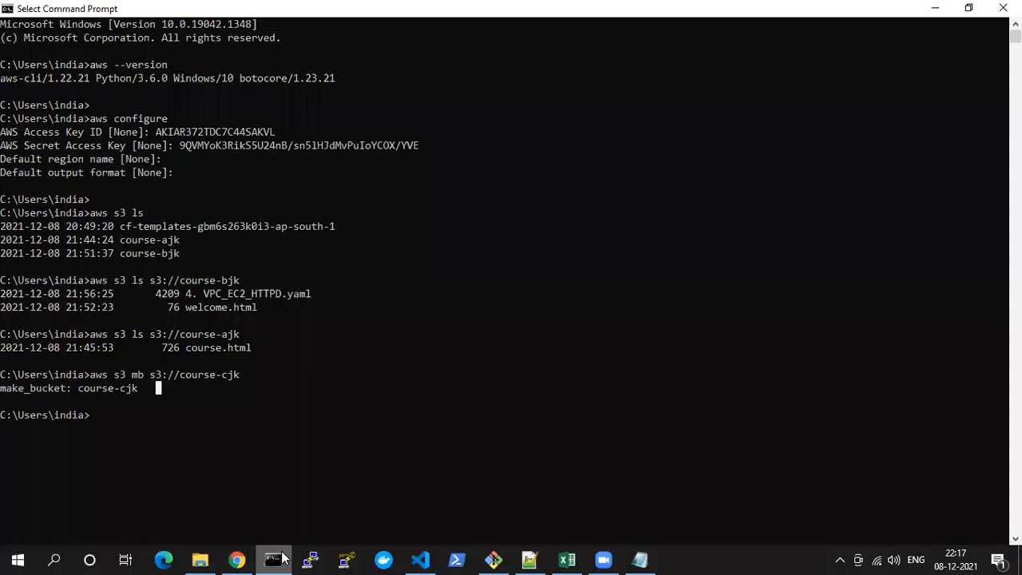
click(237, 559)
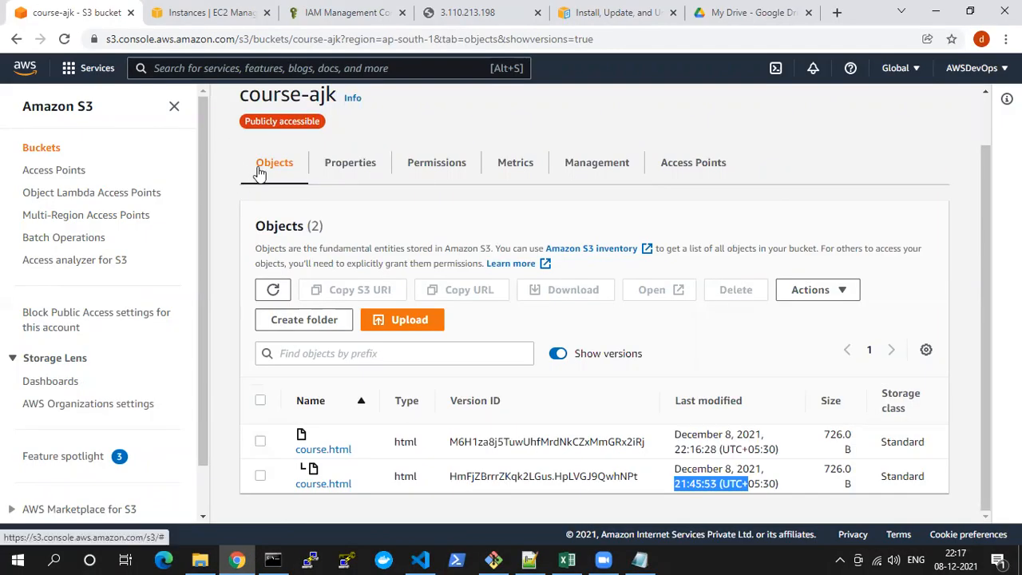
click(273, 290)
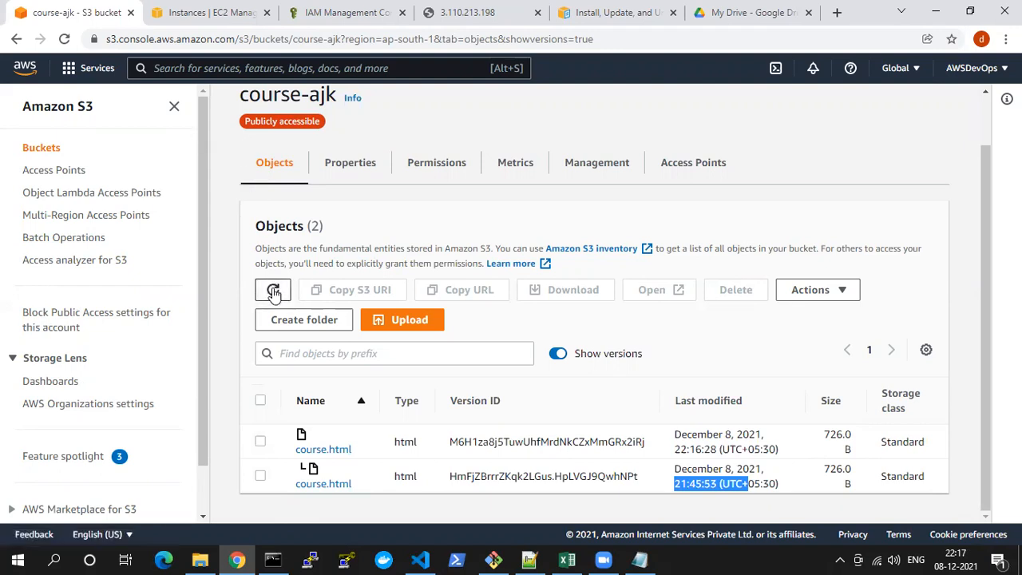
scroll(279, 264, up, 1)
click(268, 111)
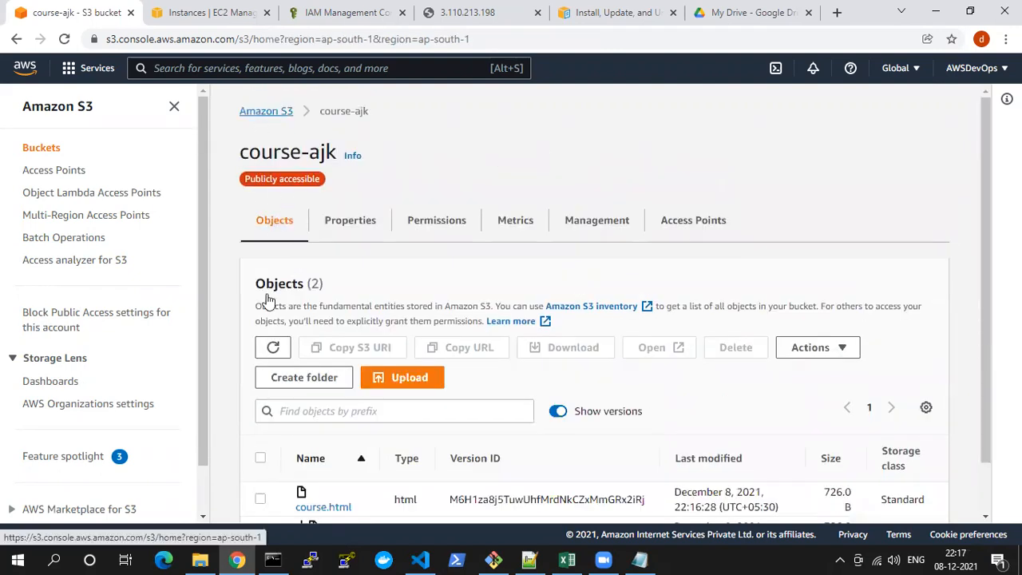
scroll(392, 419, down, 1)
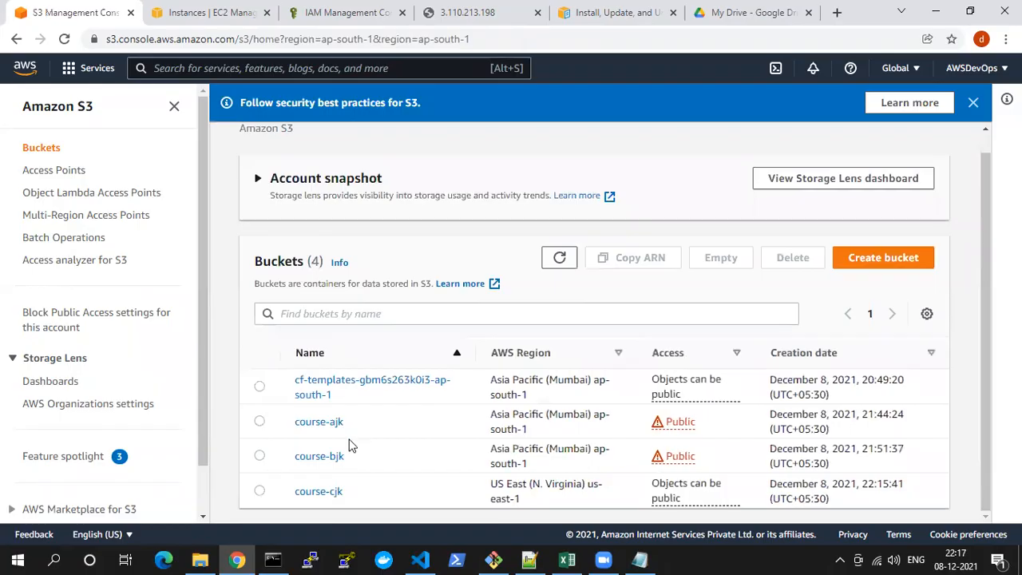
Close the Notepad++ window and review the Notepad notes' commands for listing a bucket path and deleting empty buckets
key(alt+Tab)
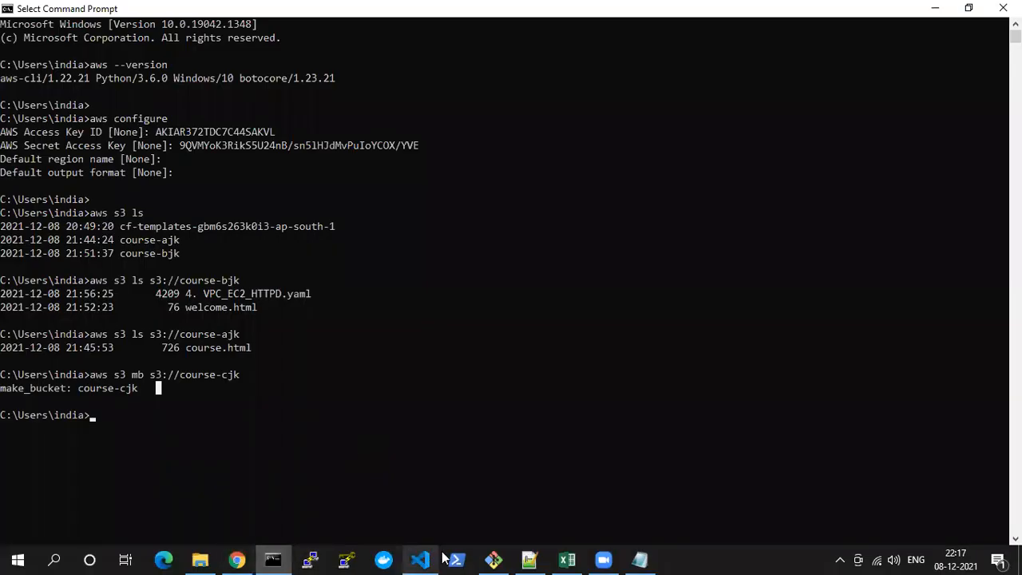
click(537, 559)
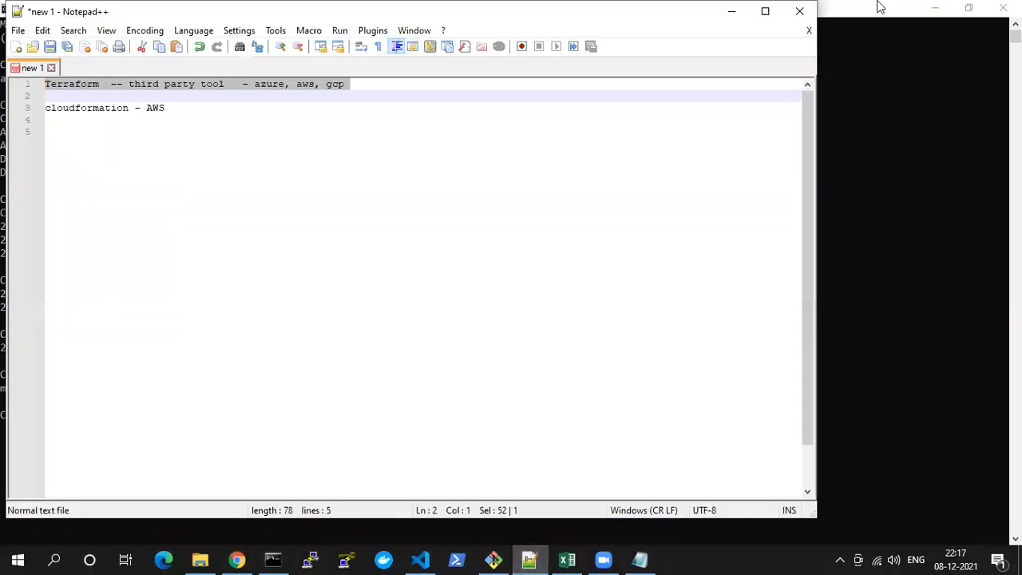
click(801, 10)
click(639, 559)
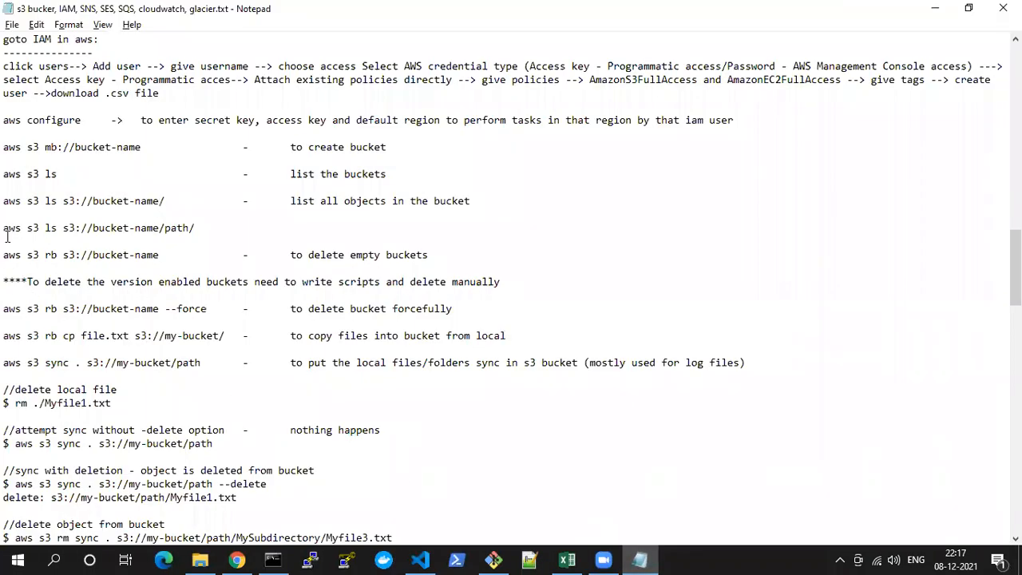
drag(6, 227, 198, 228)
drag(6, 255, 168, 258)
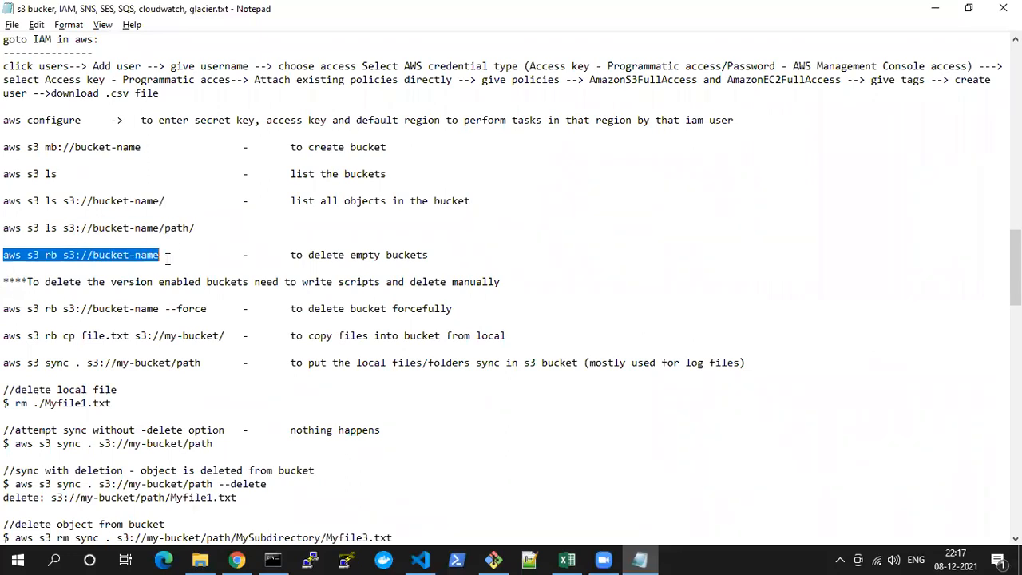
drag(287, 255, 441, 253)
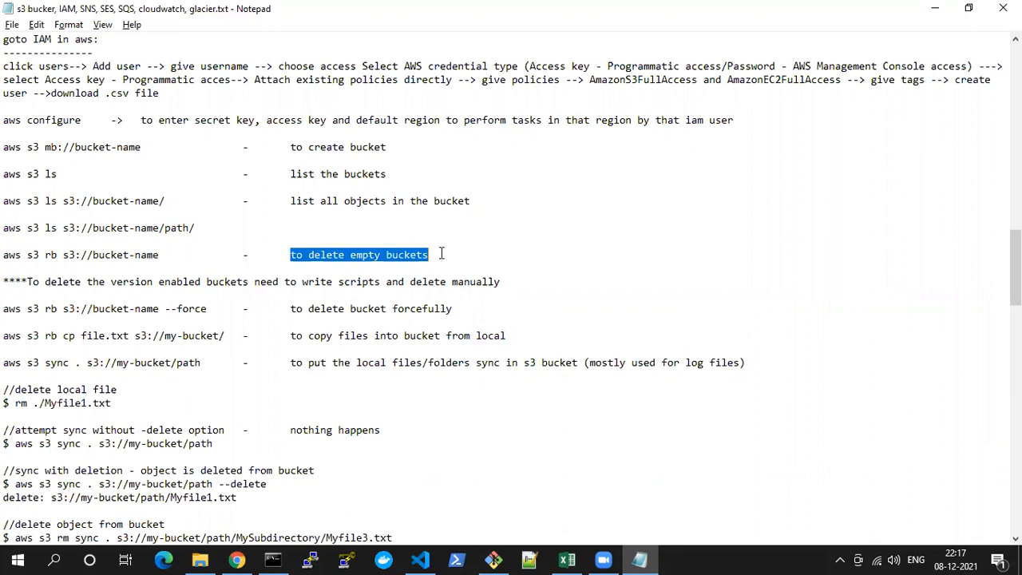
Switch to the S3 console, try to delete the course-bjk bucket, read the notice about its contents, and cancel
click(237, 560)
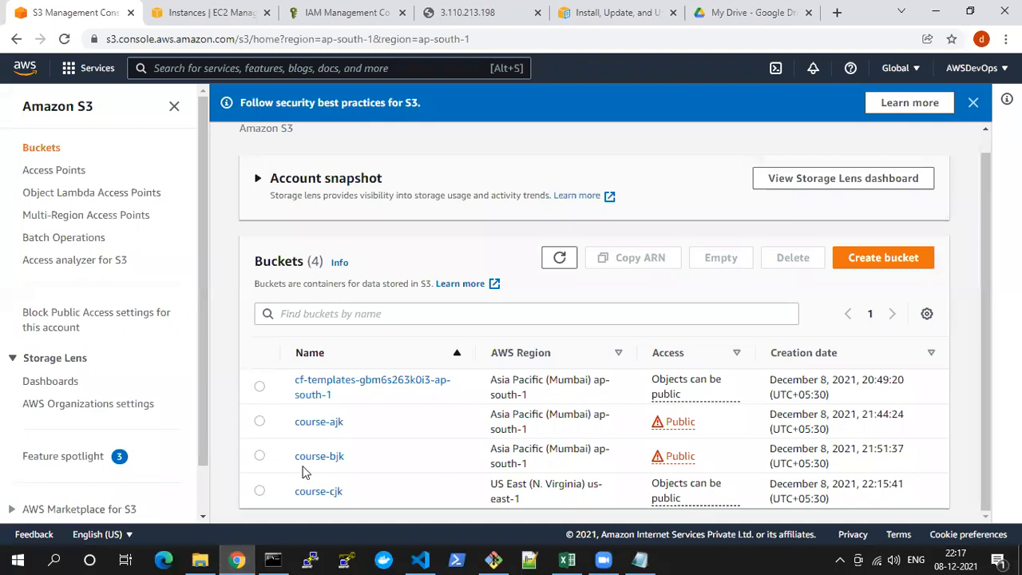
click(261, 456)
click(793, 258)
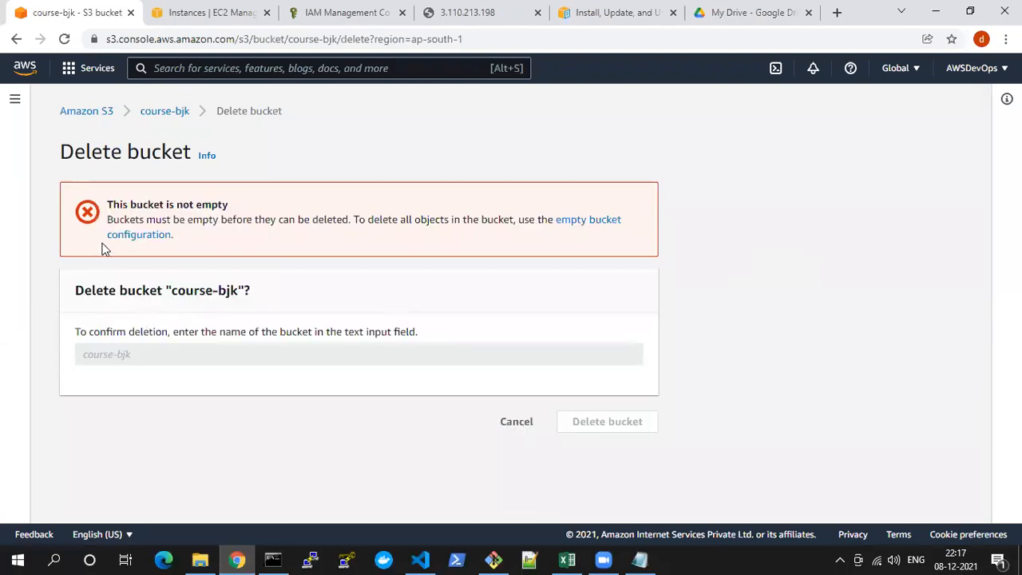
drag(113, 202, 252, 211)
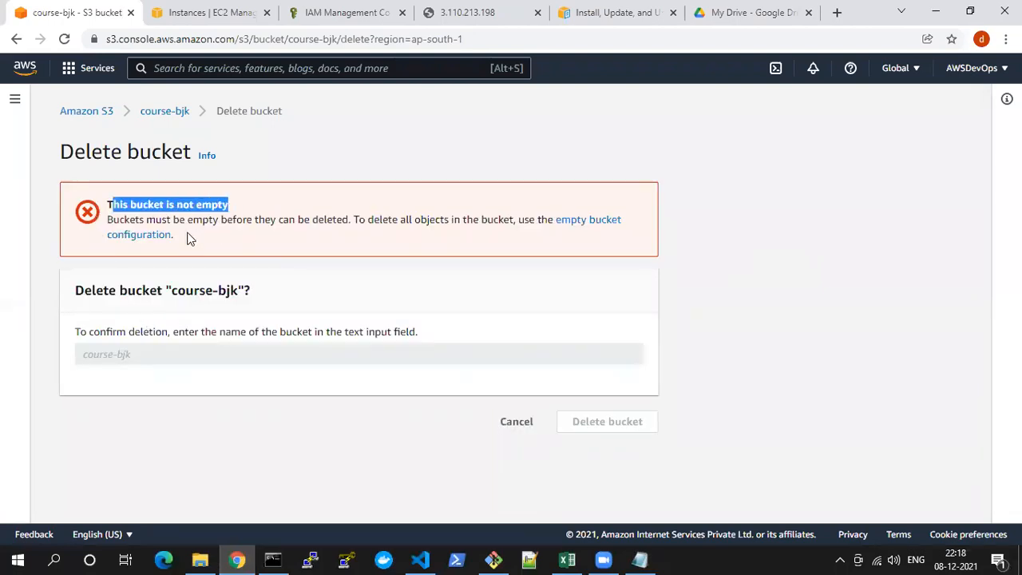
drag(357, 218, 520, 218)
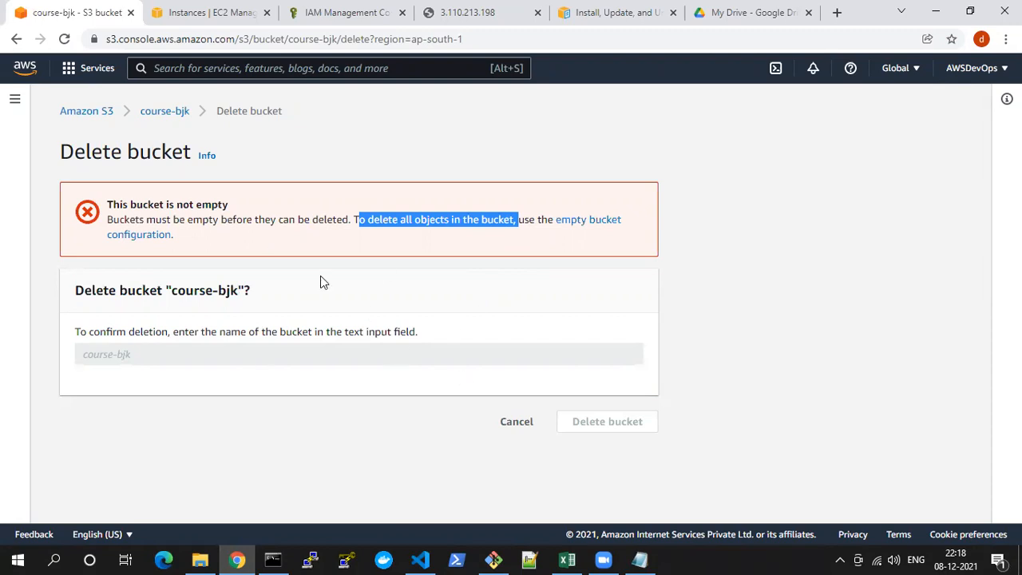
click(508, 424)
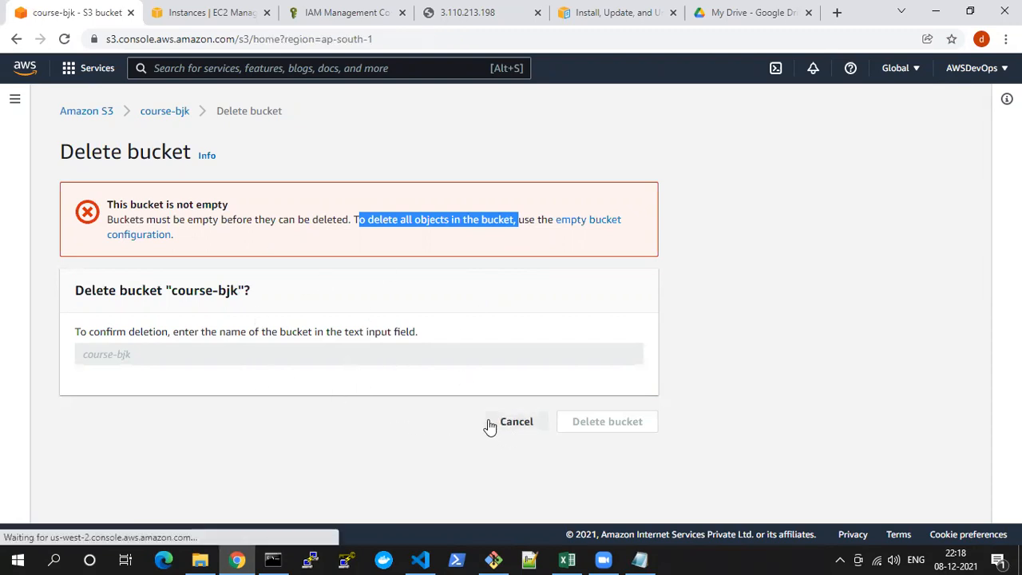
Delete 4. VPC_EC2_HTTPD.yaml and welcome.html from the course-bjk bucket, confirming with "delete", and close the deletion status
scroll(415, 416, down, 1)
click(320, 457)
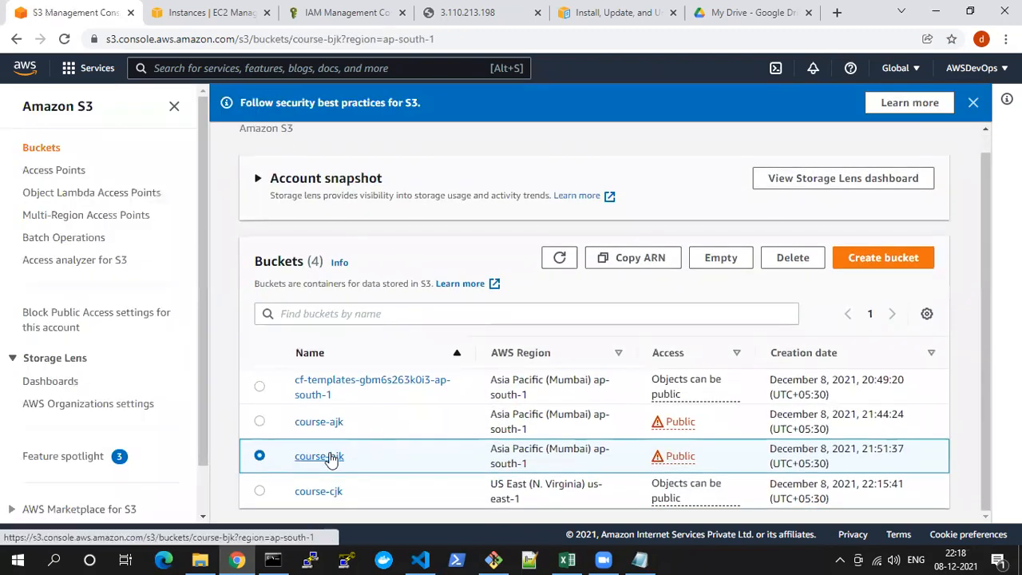
scroll(280, 435, down, 1)
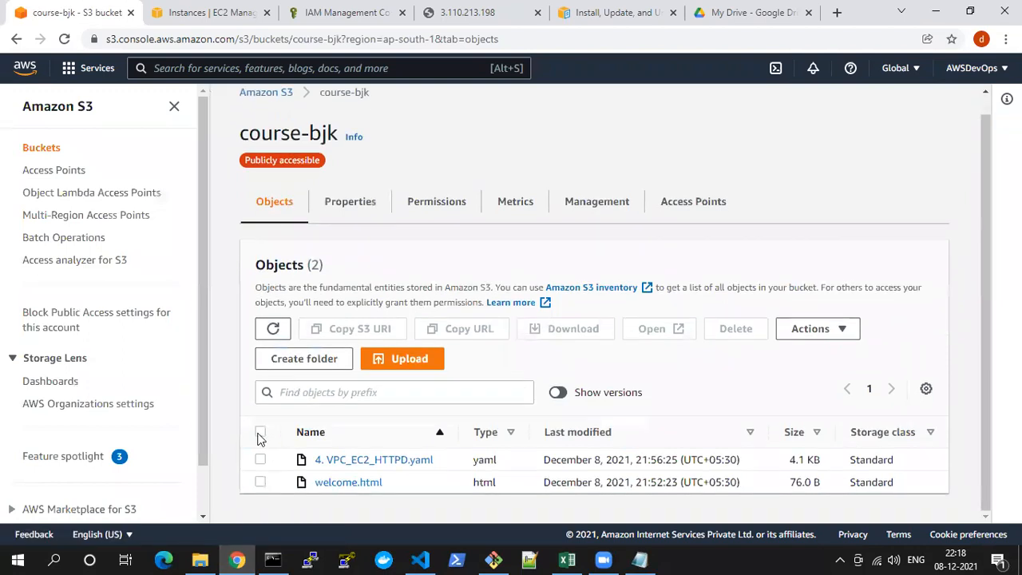
click(260, 432)
click(736, 328)
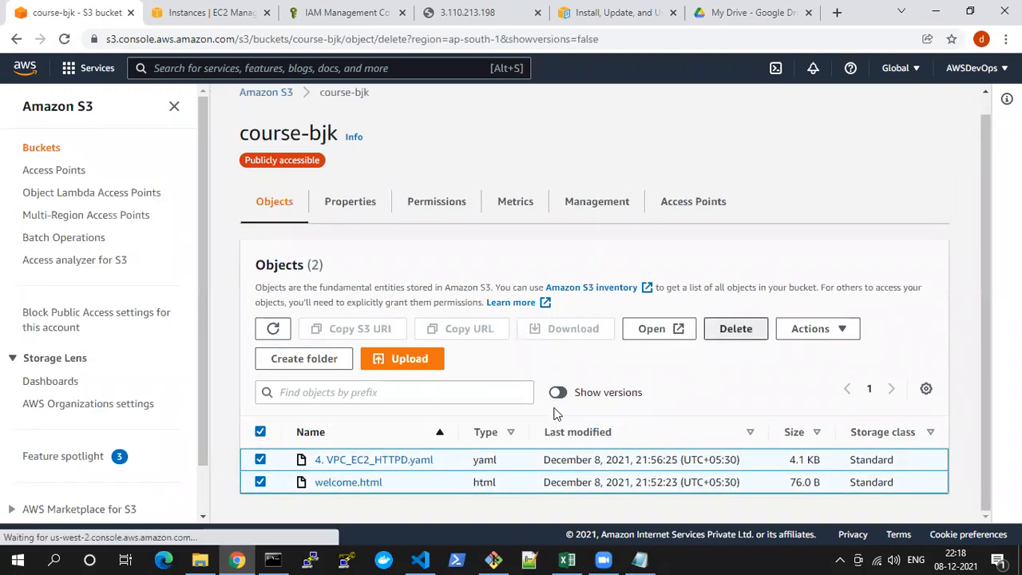
scroll(239, 365, down, 1)
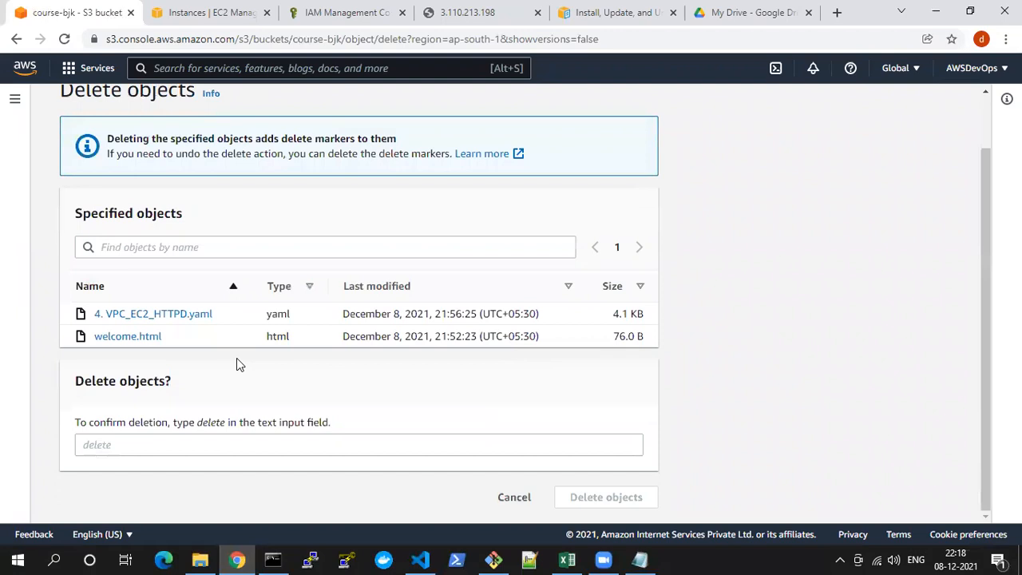
double_click(211, 422)
drag(177, 431, 153, 445)
click(153, 445)
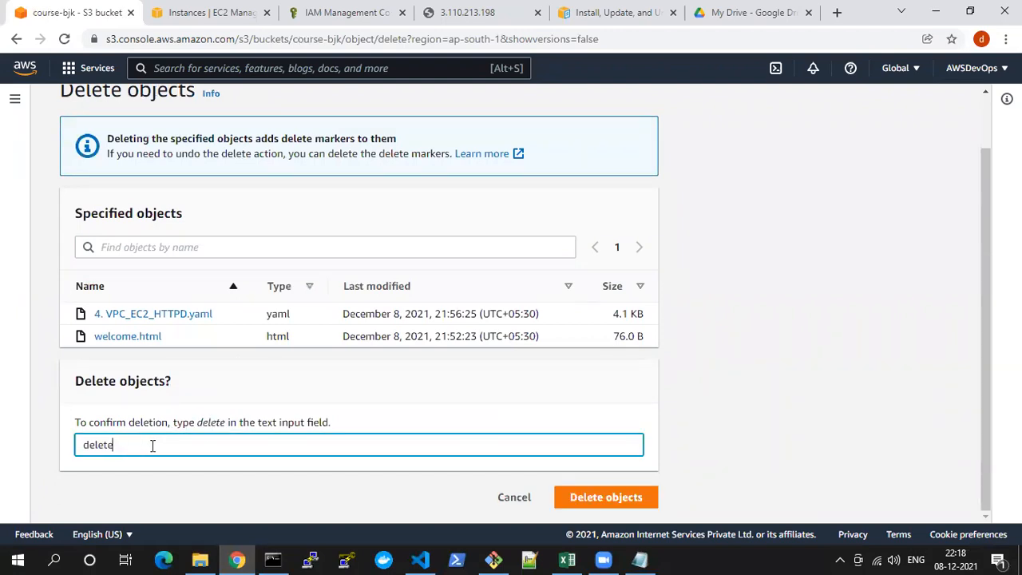
click(611, 498)
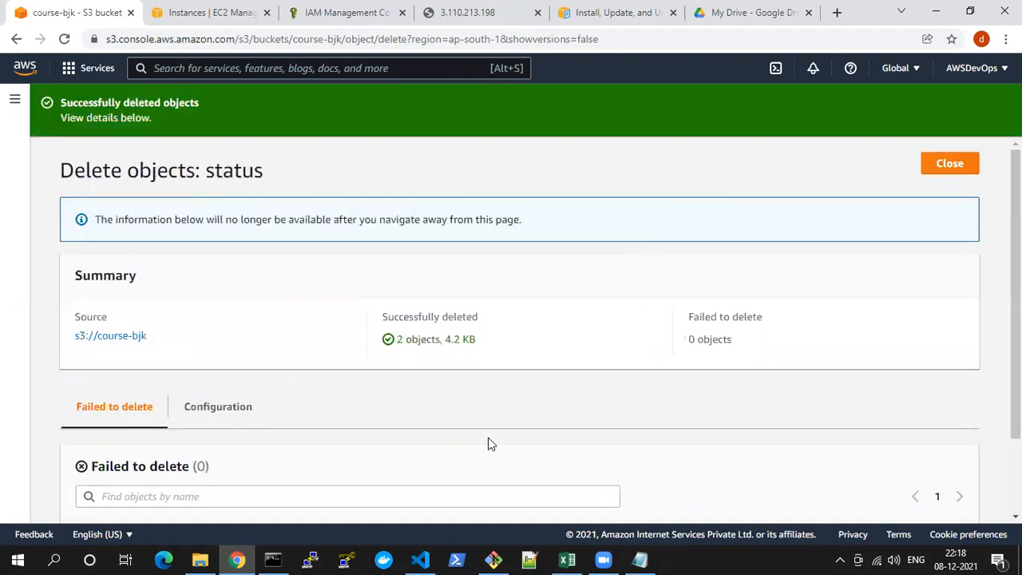
scroll(345, 302, down, 2)
scroll(586, 309, up, 2)
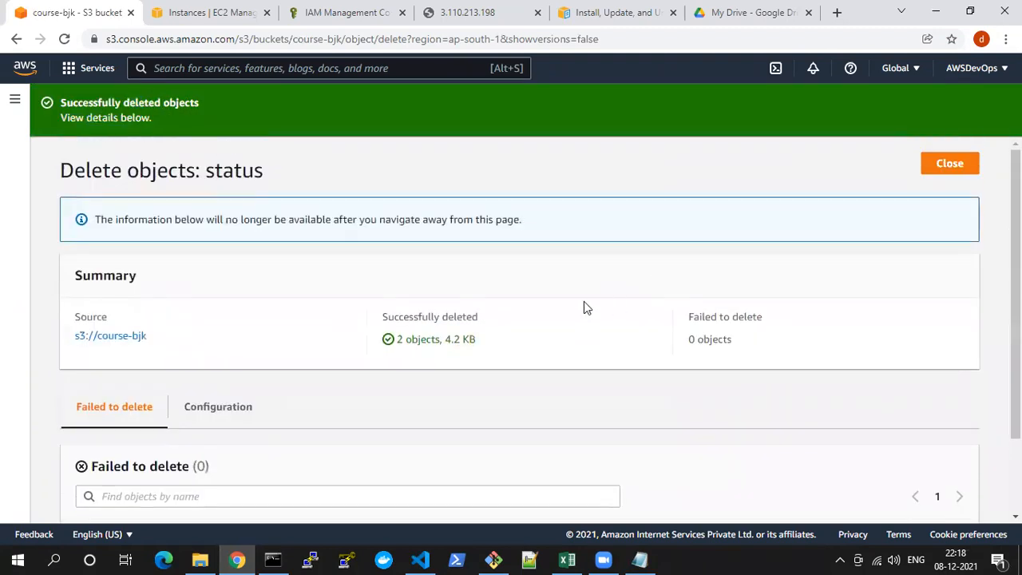
click(959, 163)
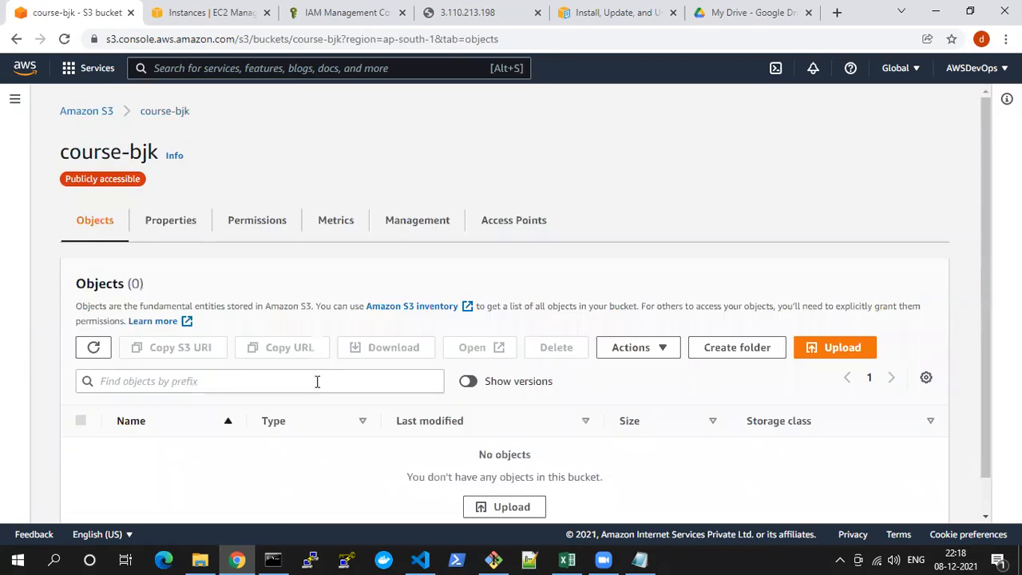
Try again to delete the course-bjk bucket, check its empty bucket configuration, and return to the bucket list
click(87, 111)
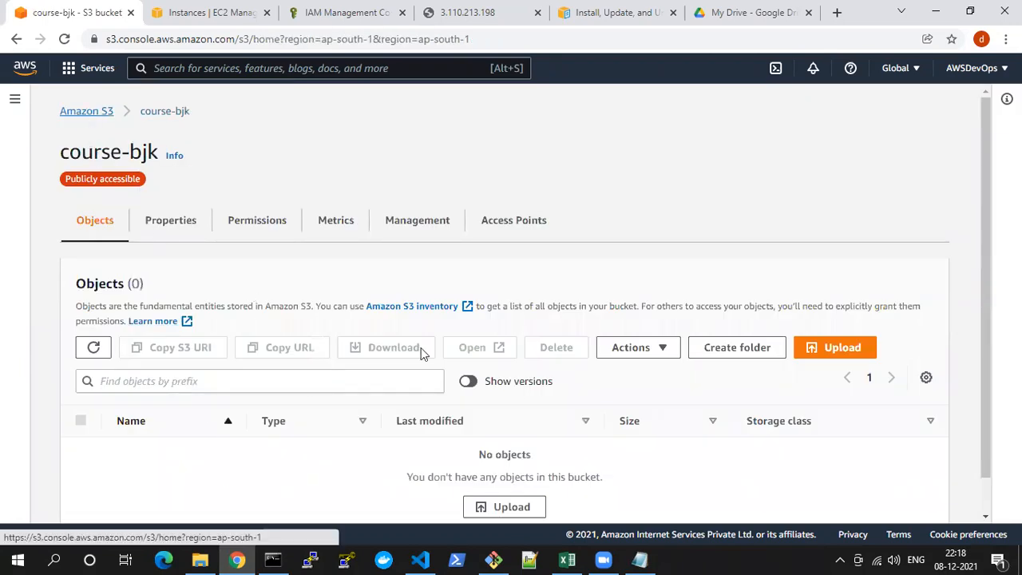
scroll(246, 465, down, 1)
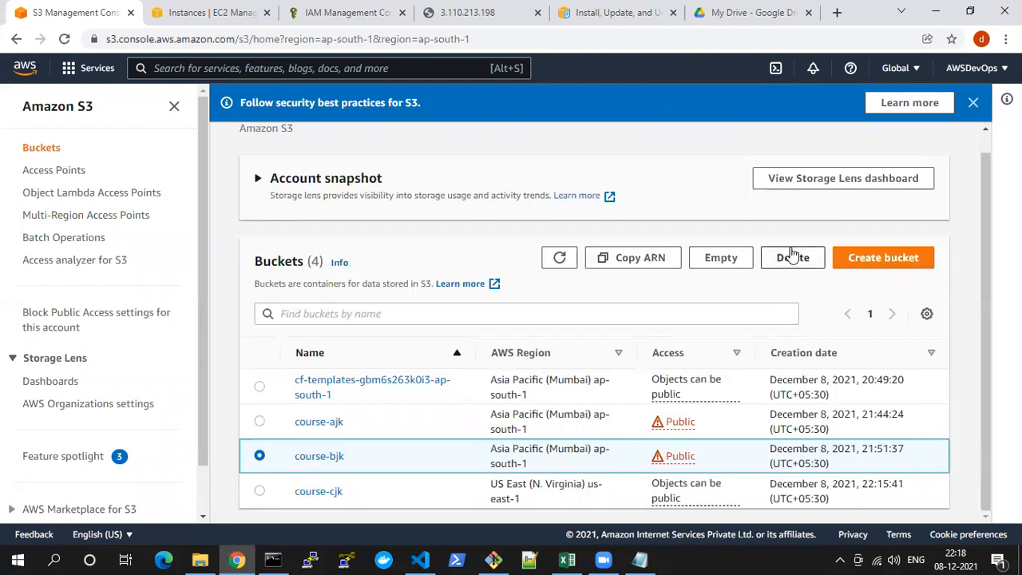
click(789, 257)
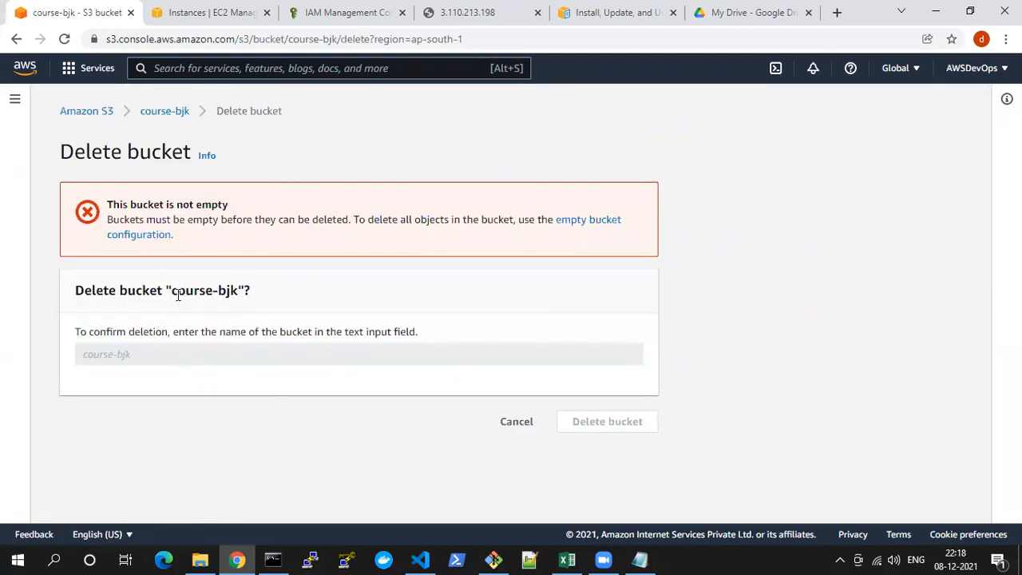
drag(172, 292, 111, 364)
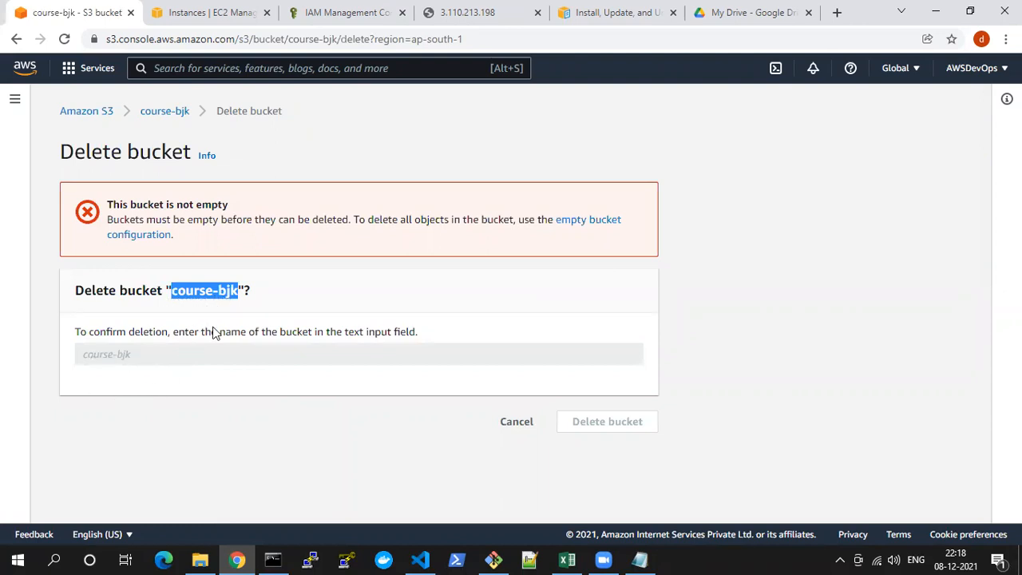
click(591, 229)
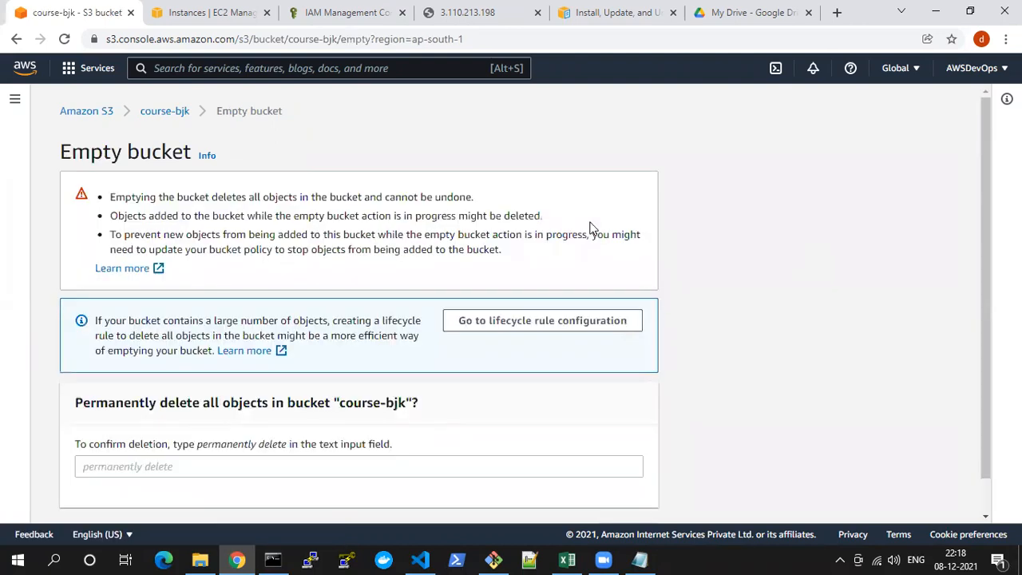
scroll(314, 363, down, 1)
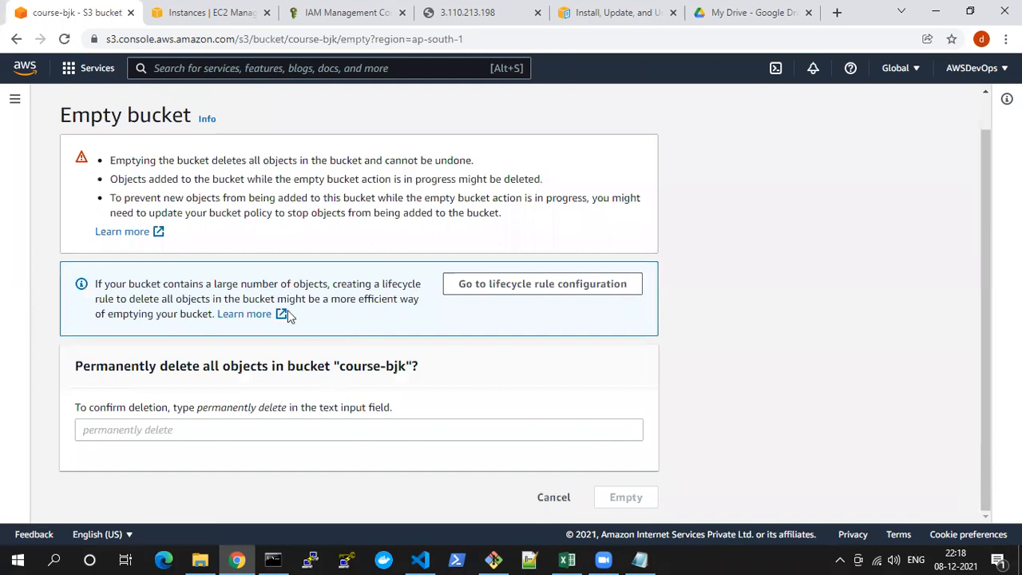
scroll(93, 172, up, 1)
click(71, 117)
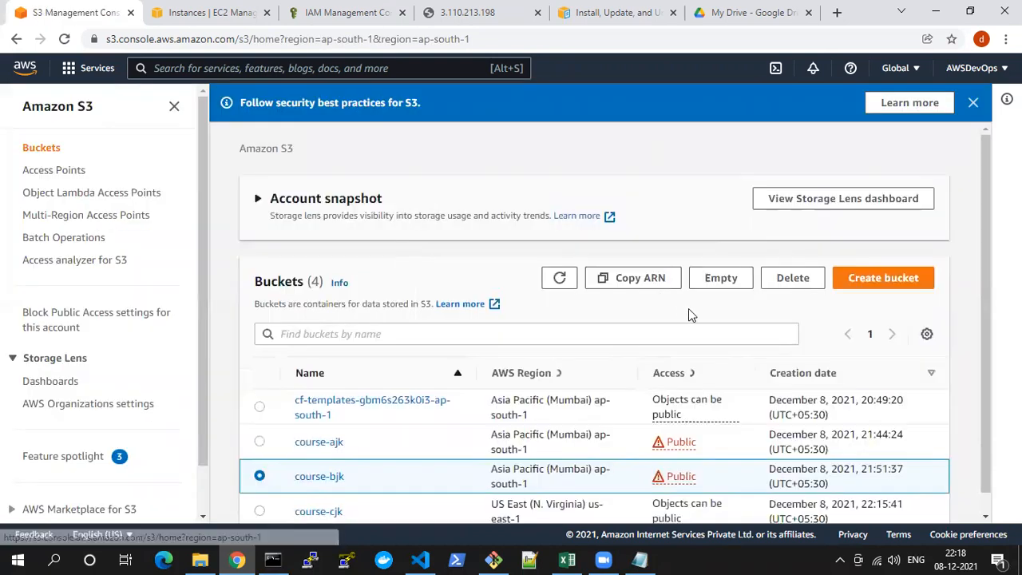
Empty the course-bjk bucket, confirming with "permanently delete", and exit the status page
click(718, 279)
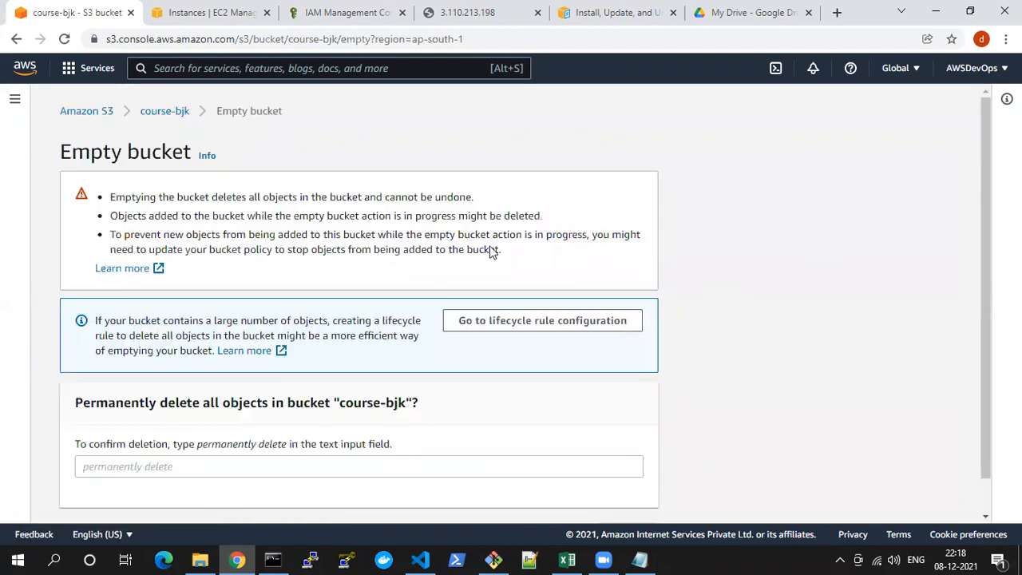
scroll(312, 391, down, 1)
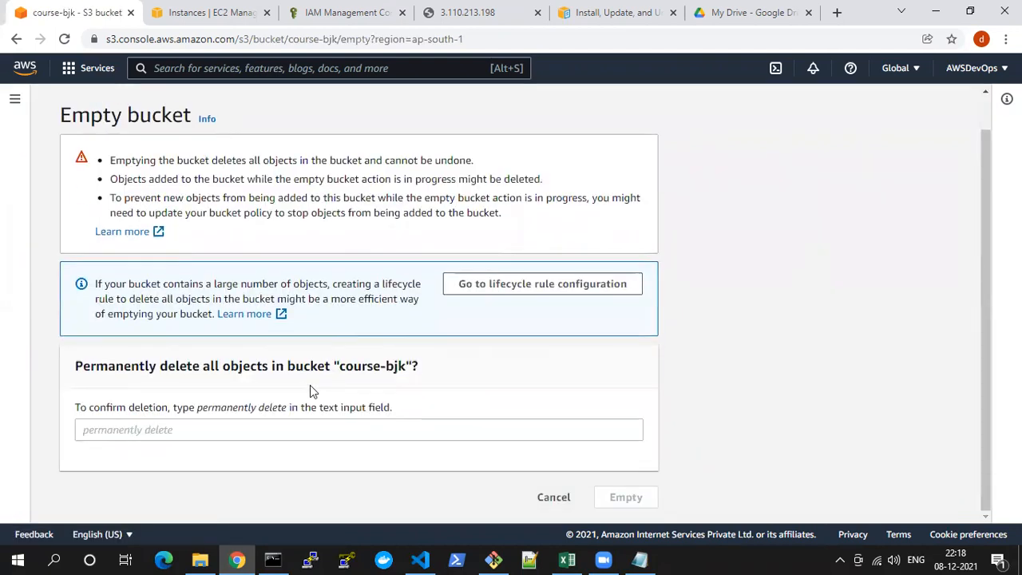
drag(77, 365, 365, 372)
click(365, 369)
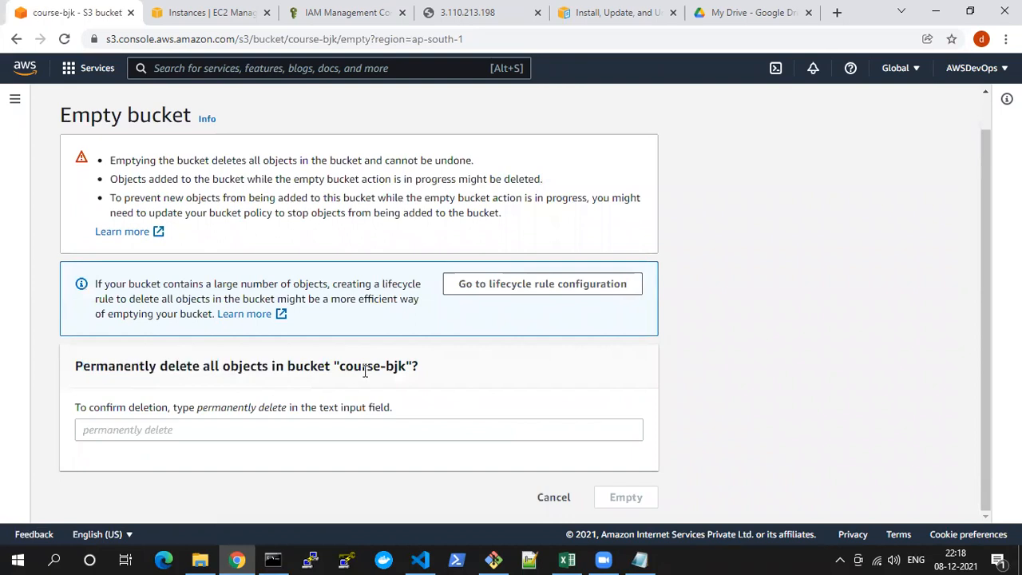
double_click(365, 366)
click(341, 367)
mouse_move(198, 412)
mouse_down()
mouse_move(281, 413)
mouse_move(187, 439)
mouse_move(195, 431)
mouse_up()
click(231, 437)
click(623, 497)
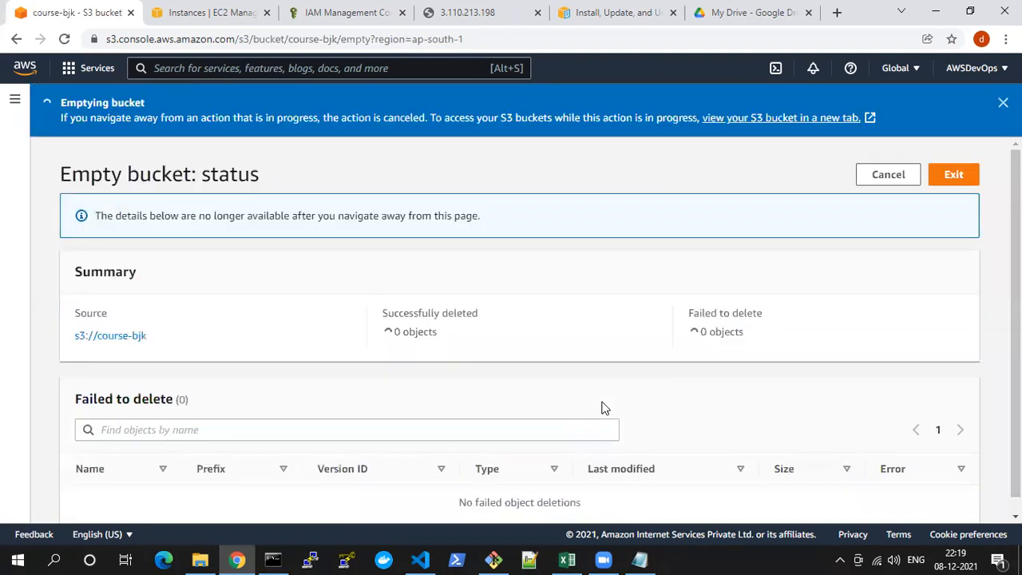
click(955, 175)
Delete the course-bjk bucket, confirming with its name, and dismiss the notification banners above the bucket list
scroll(515, 479, down, 1)
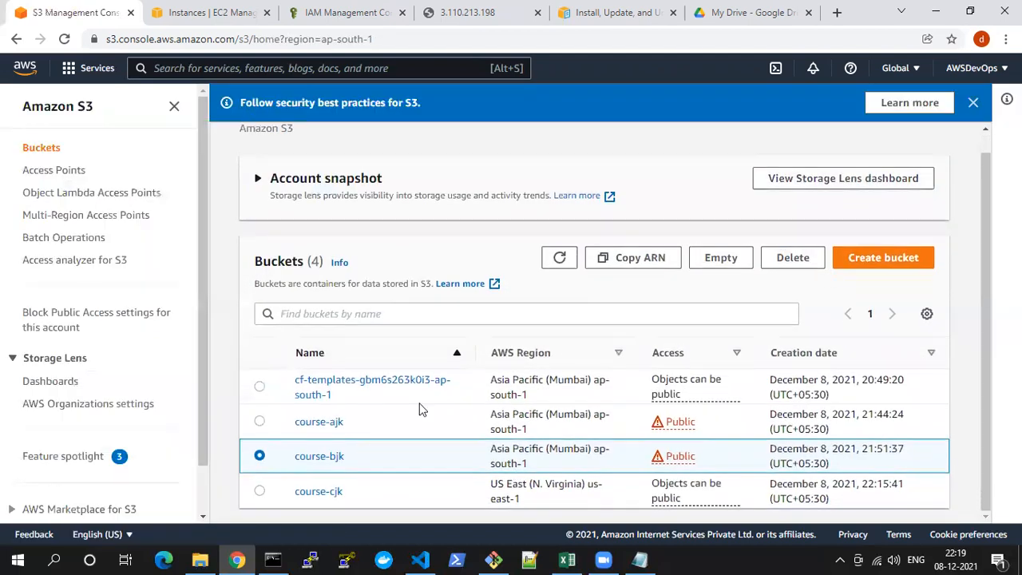
click(791, 261)
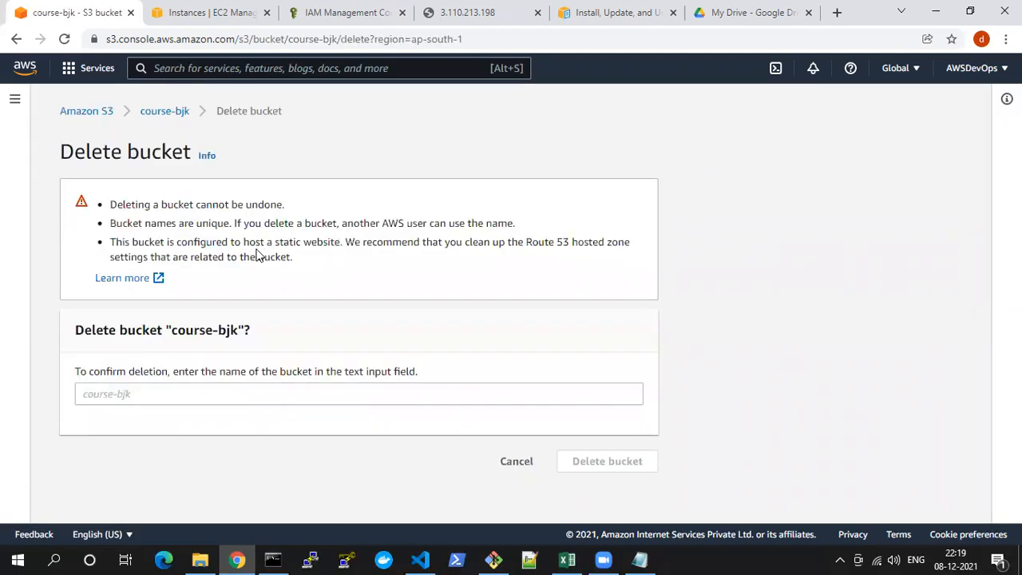
drag(174, 329, 139, 394)
click(587, 462)
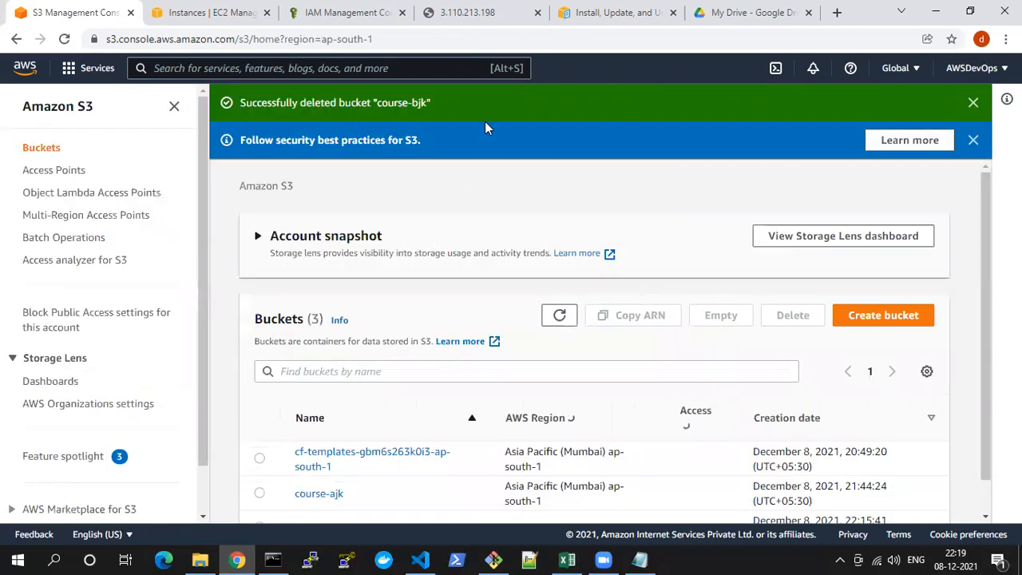
scroll(346, 481, down, 1)
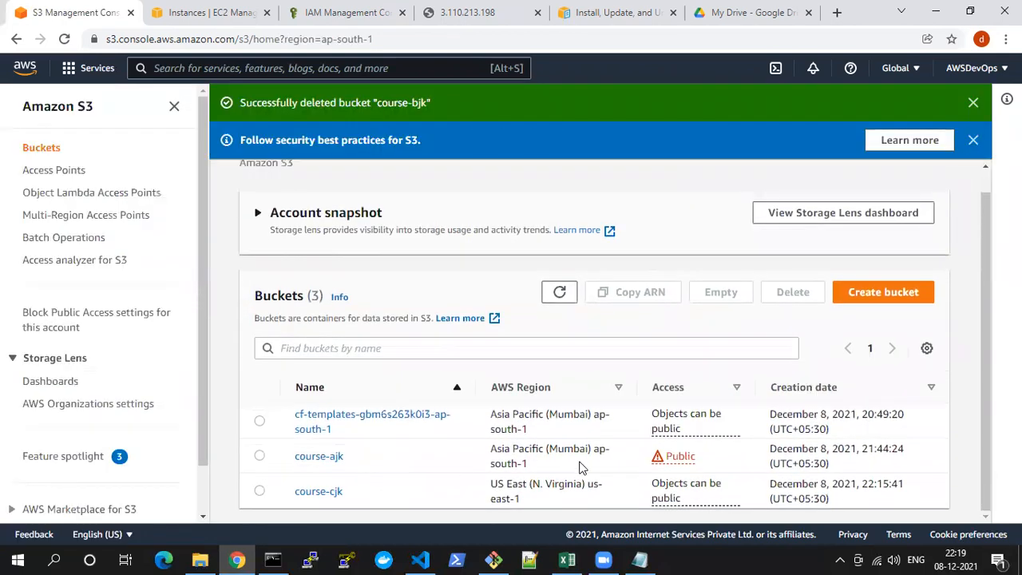
drag(284, 457, 356, 462)
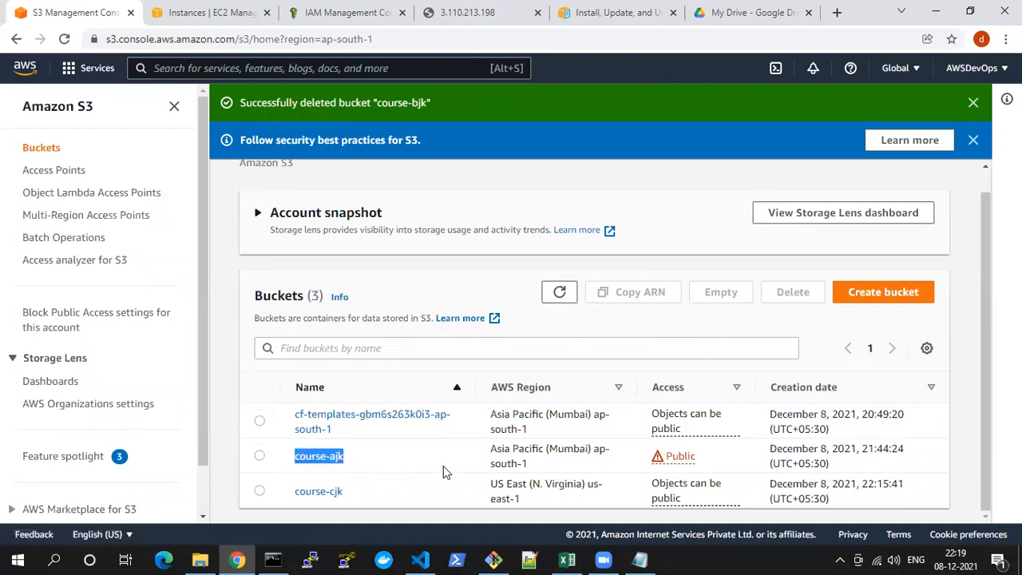
click(974, 105)
click(974, 105)
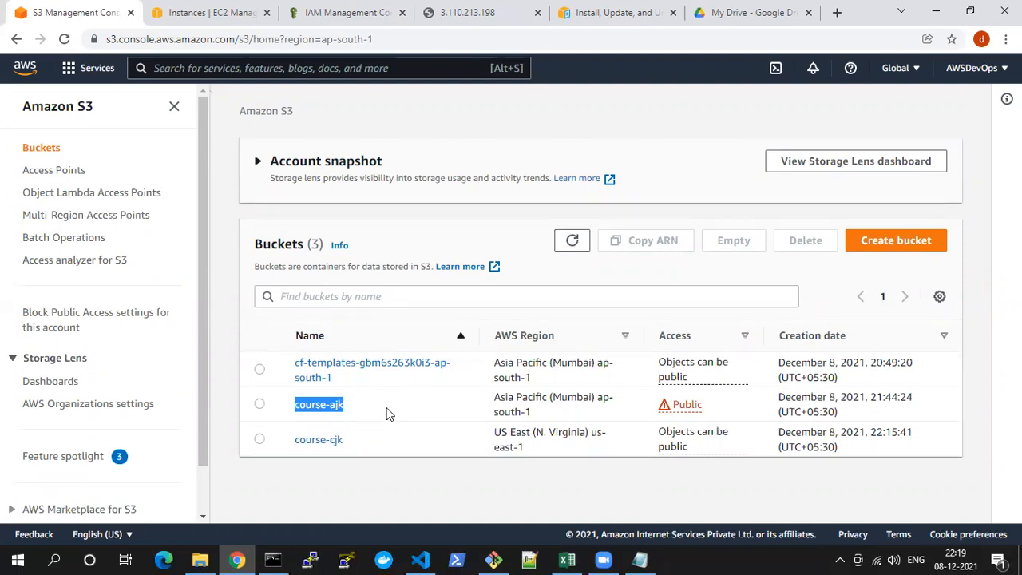
Switch to the Notepad notes and review the syntax of the aws s3 rb s3://bucket-name command
key(alt+Tab)
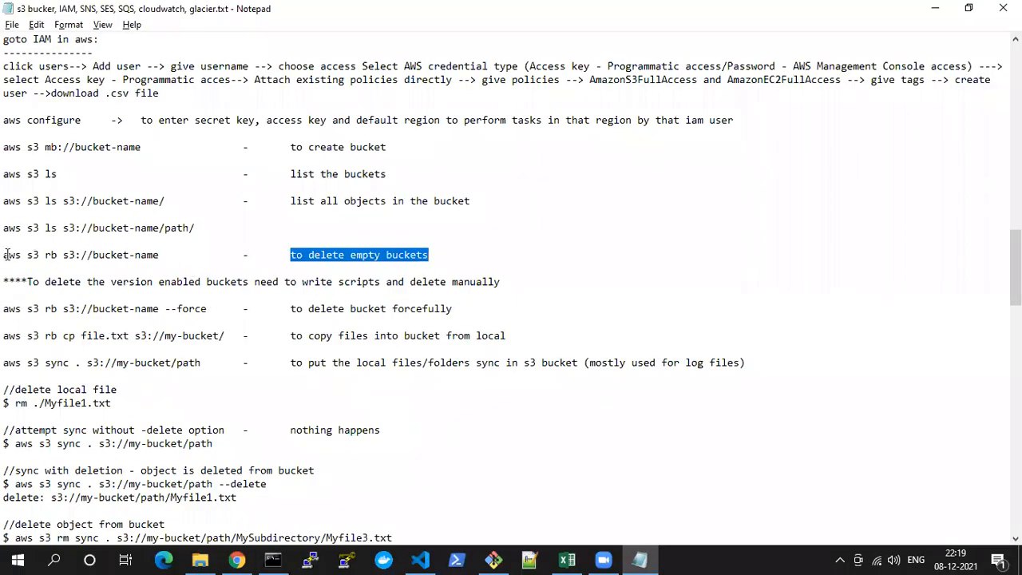
drag(5, 254, 171, 257)
click(163, 257)
drag(5, 254, 178, 257)
click(172, 257)
drag(5, 254, 169, 255)
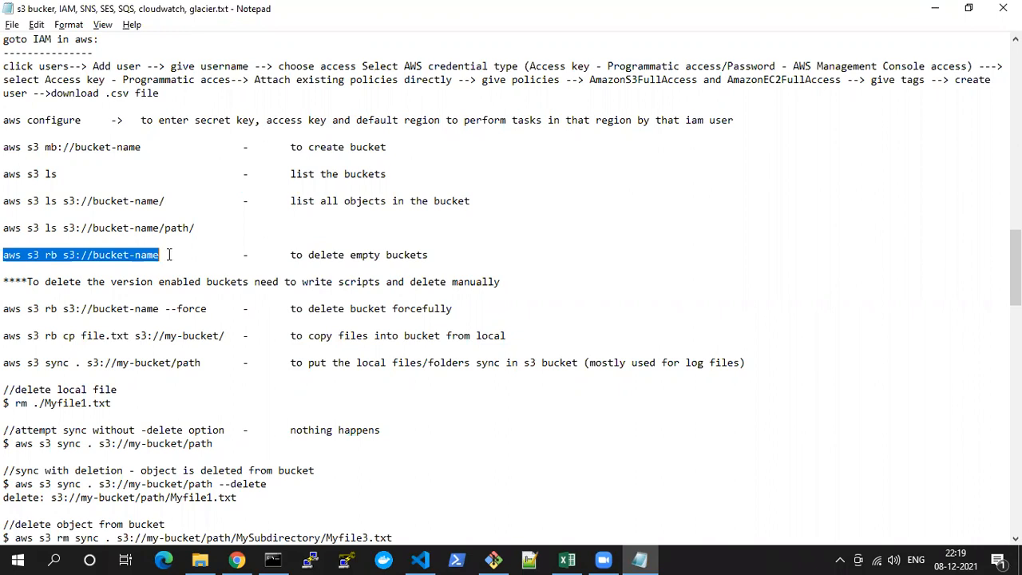
drag(7, 257, 165, 250)
Switch to Command Prompt and run aws s3 rb s3://course-ajk to try removing the course-ajk bucket
key(alt+Tab)
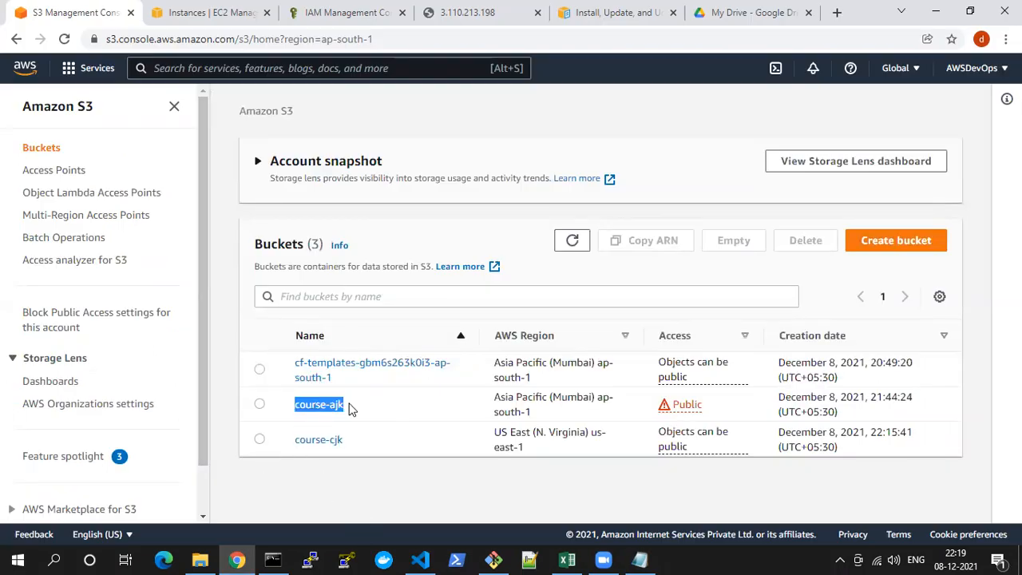
click(272, 559)
key(Escape)
text(aws s)
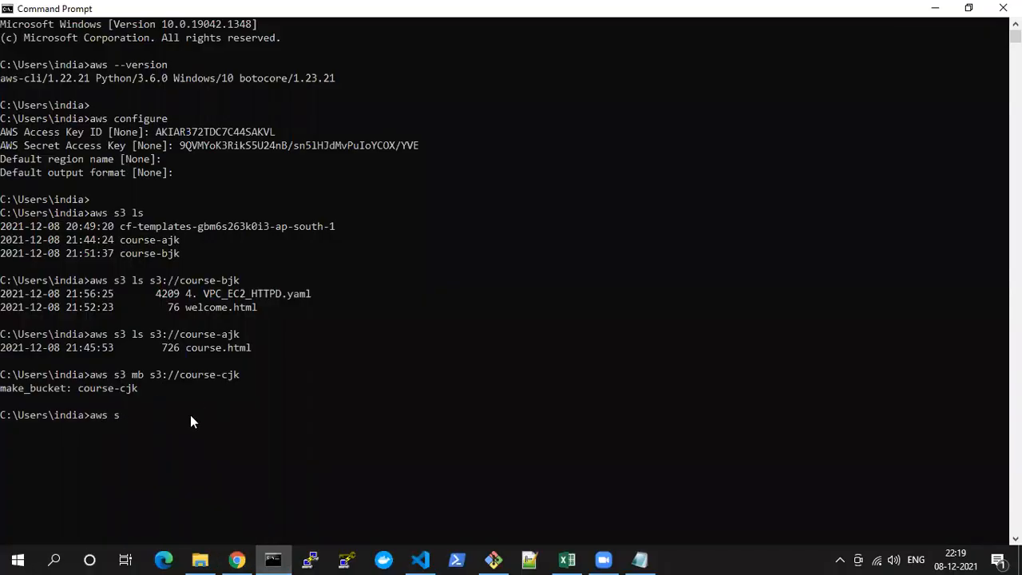
text(3 rm)
key(BackSpace)
text(b s3://course-ajk)
key(Return)
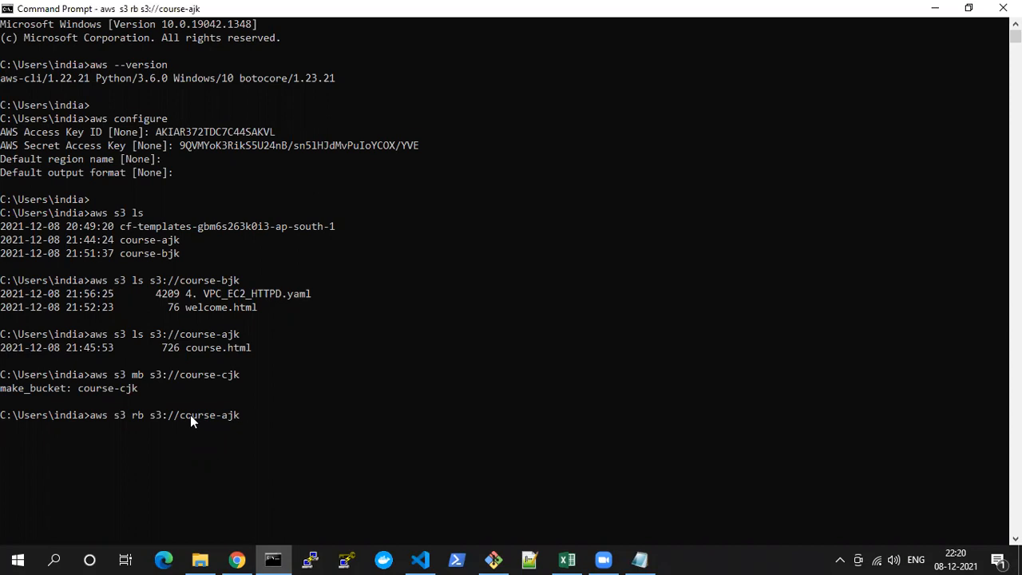
Execute the entered aws s3 rb s3://course-ajk command and examine its output for the removal status and reason
key(Return)
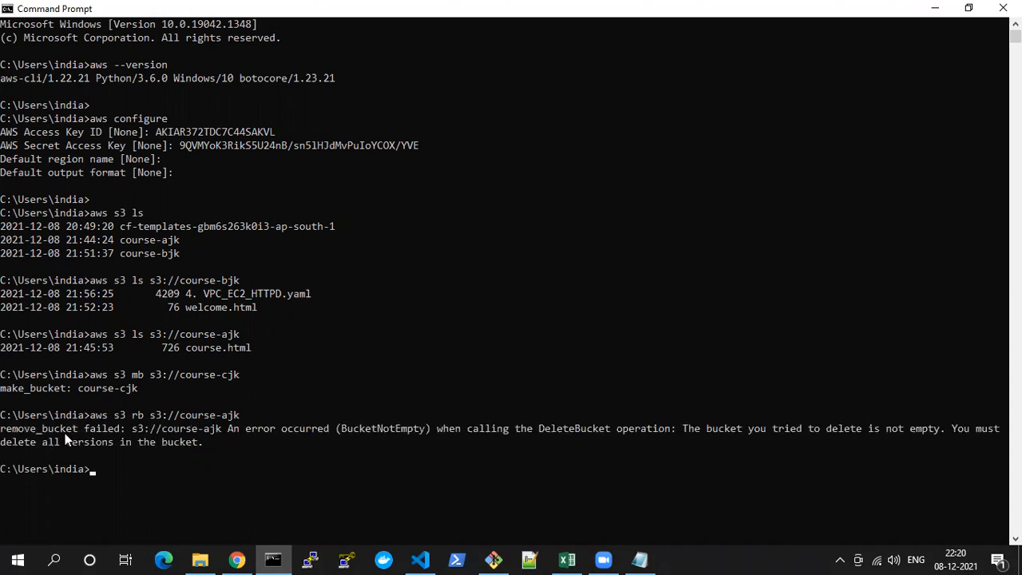
drag(3, 428, 77, 426)
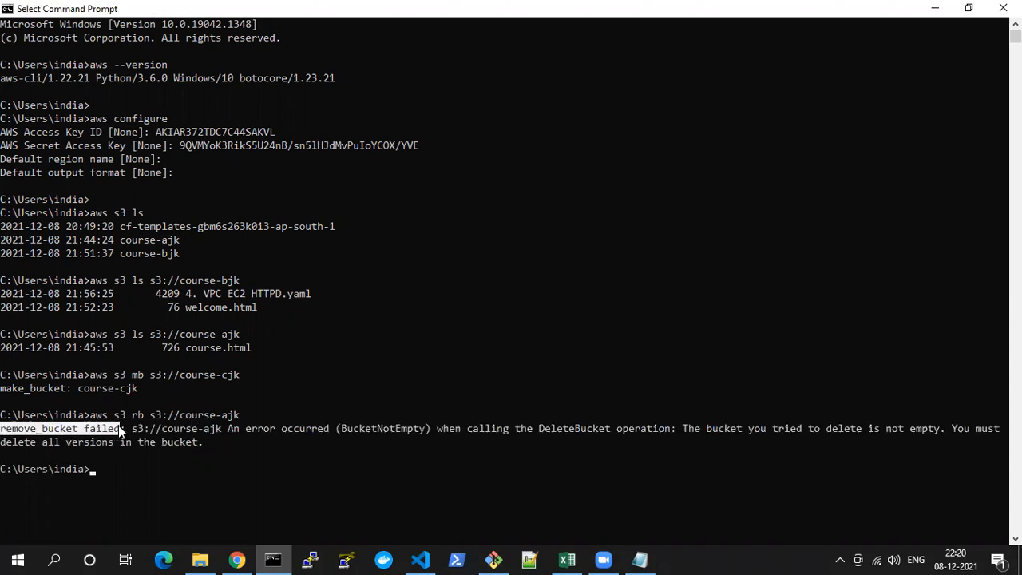
drag(342, 428, 425, 429)
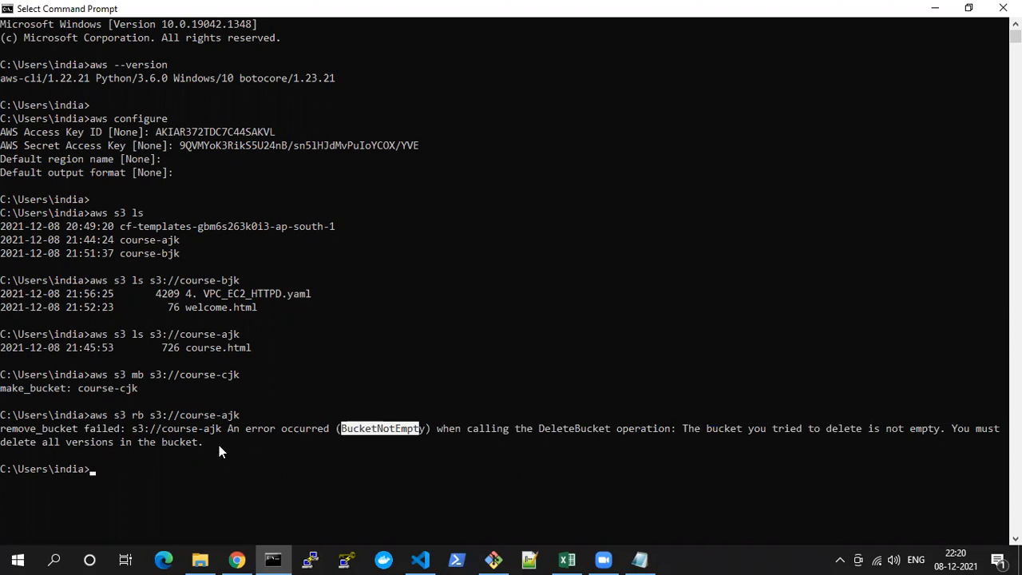
Check the objects of the course-cjk bucket in the S3 console, and remove that bucket in Command Prompt with aws s3 rb s3://course-cjk
key(alt+Tab)
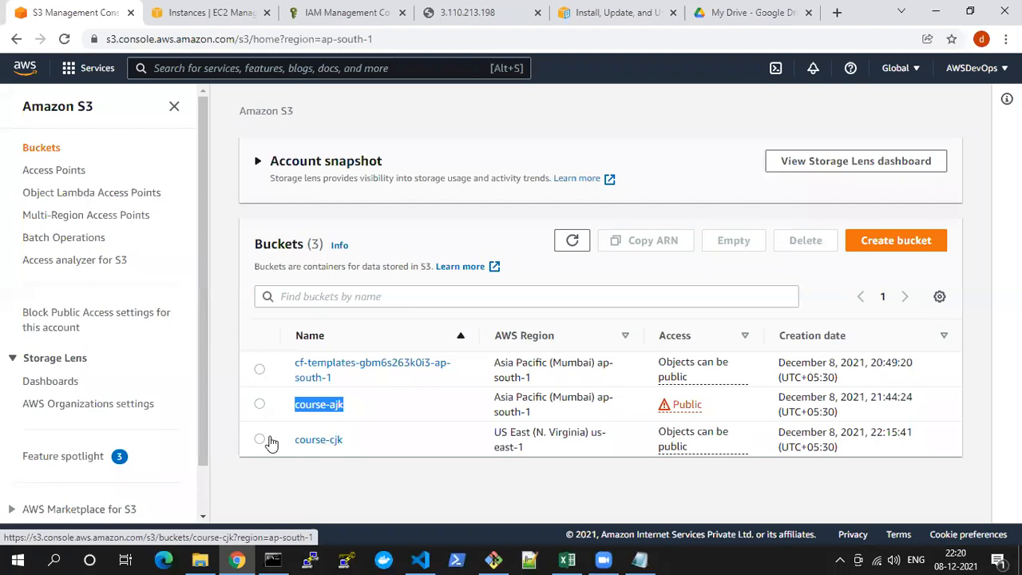
click(303, 445)
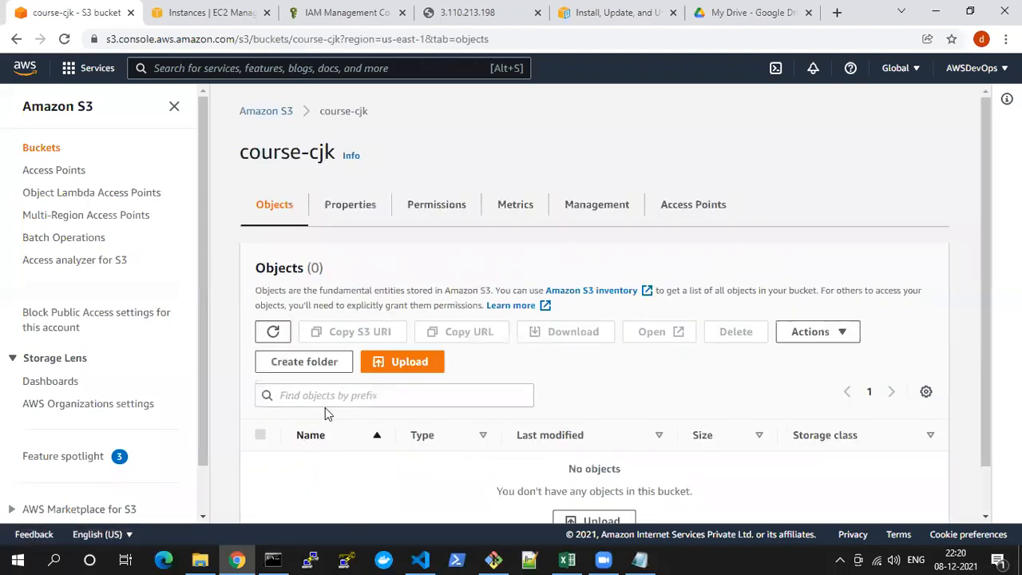
key(alt+Tab)
key(Up)
key(Left)
key(Left)
key(BackSpace)
text(c)
key(Return)
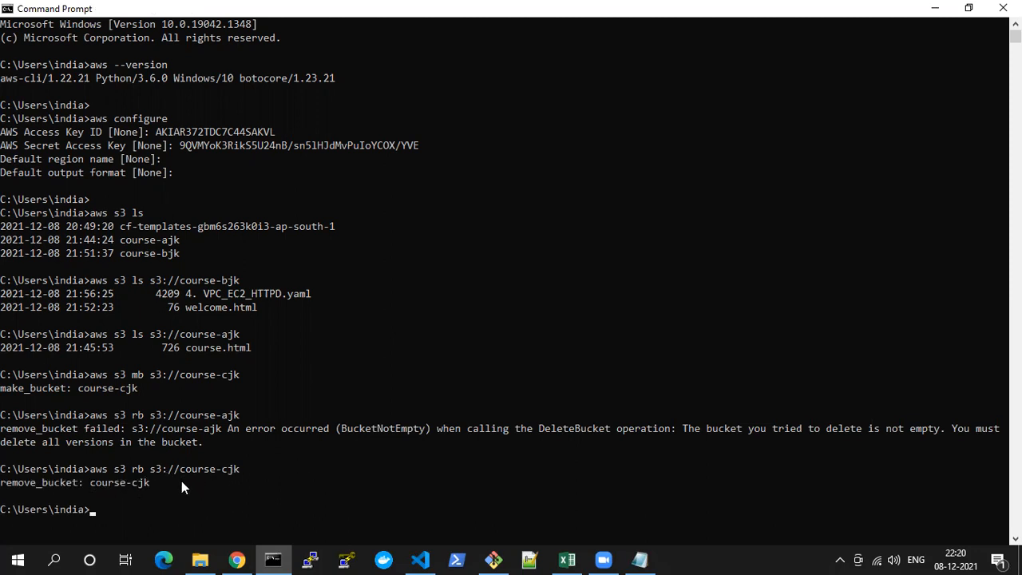
drag(1, 484, 154, 476)
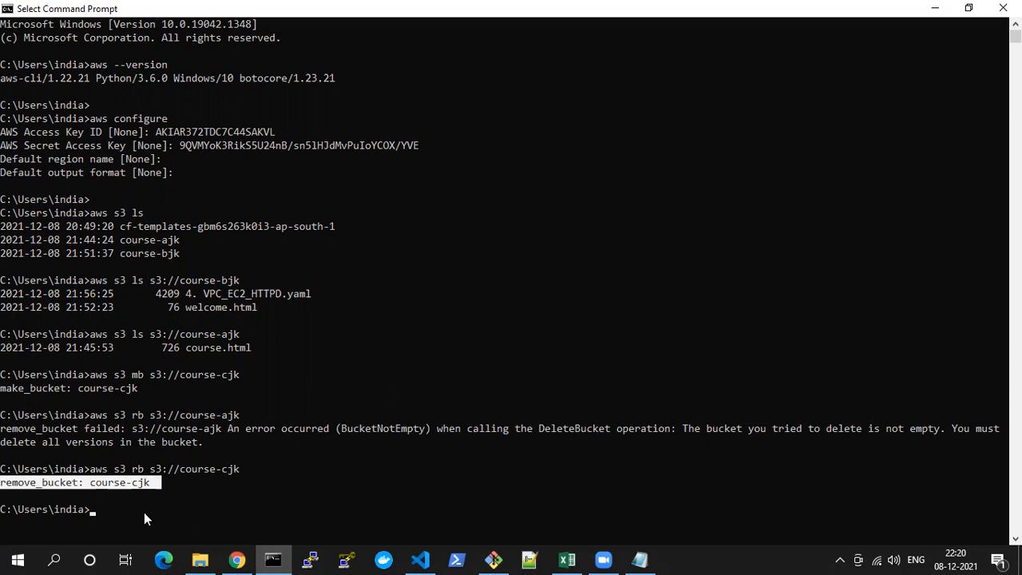
Switch to the S3 console and refresh the bucket list to check whether course-cjk is still listed
key(alt+Tab)
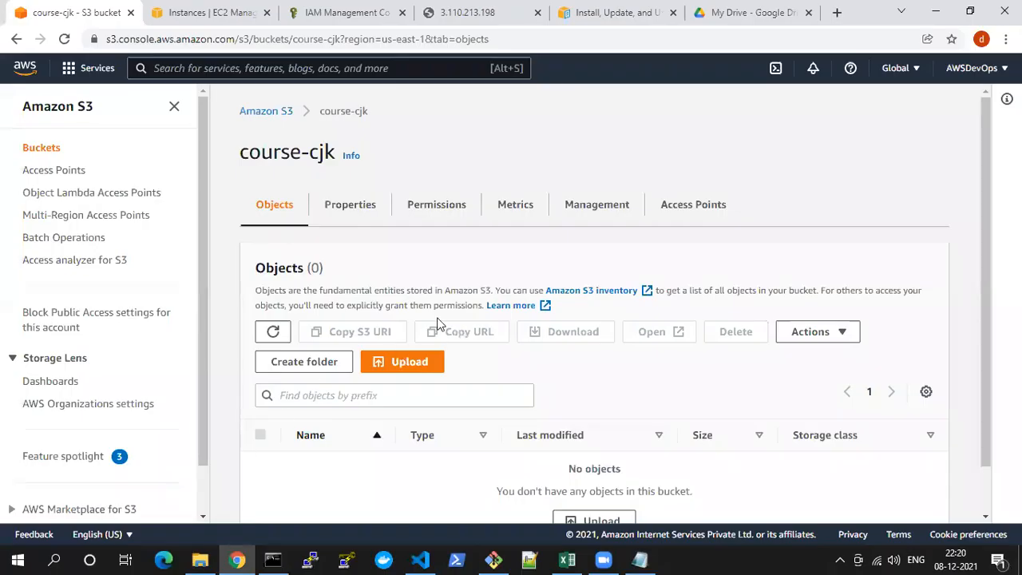
click(268, 112)
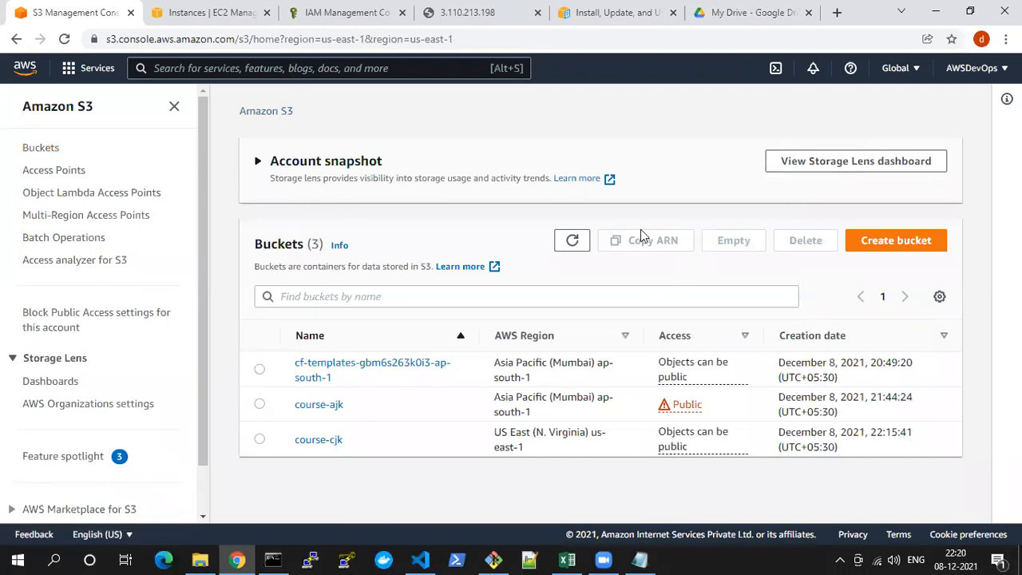
click(572, 241)
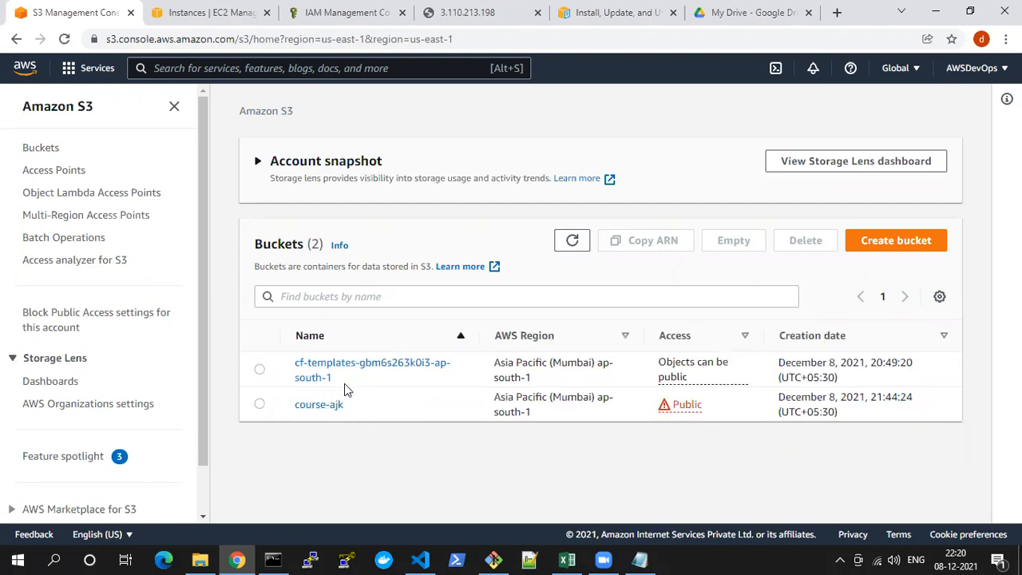
Switch to the Notepad notes and review the aws s3 rb s3://bucket-name --force syntax, comparing it with the console's bucket list
key(alt+Tab)
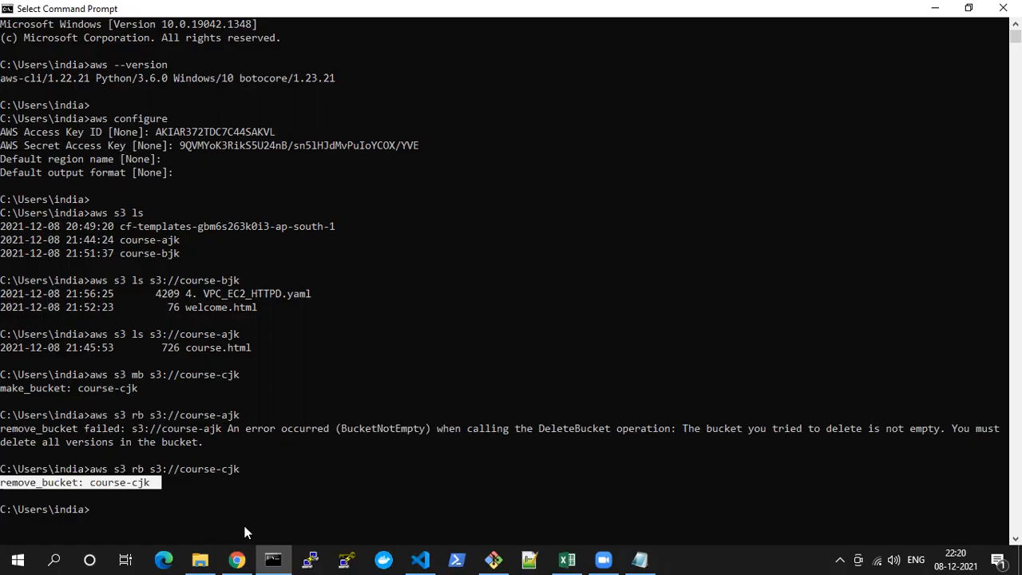
click(274, 559)
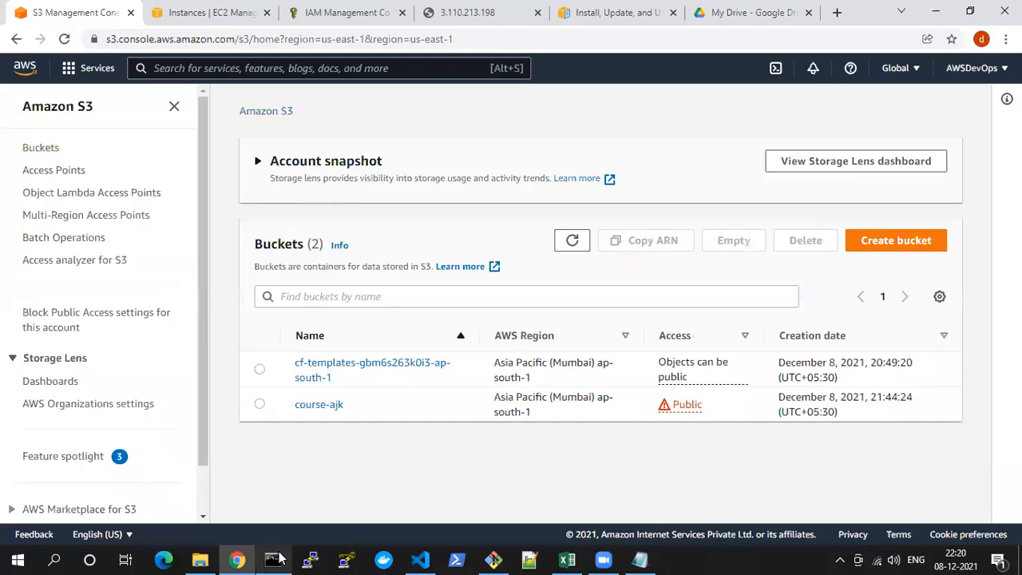
click(237, 559)
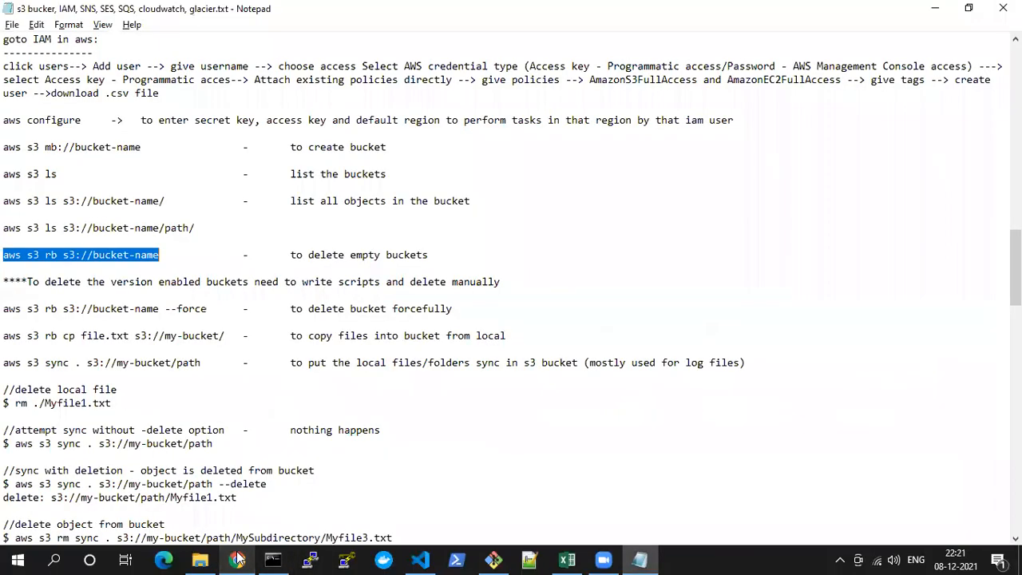
click(203, 308)
drag(202, 308, 5, 308)
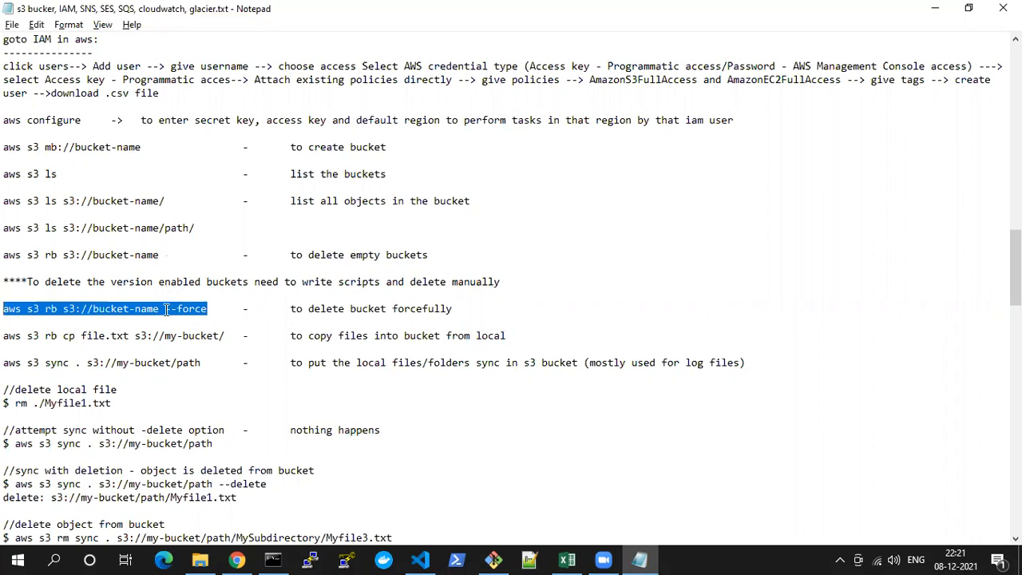
key(alt+Tab)
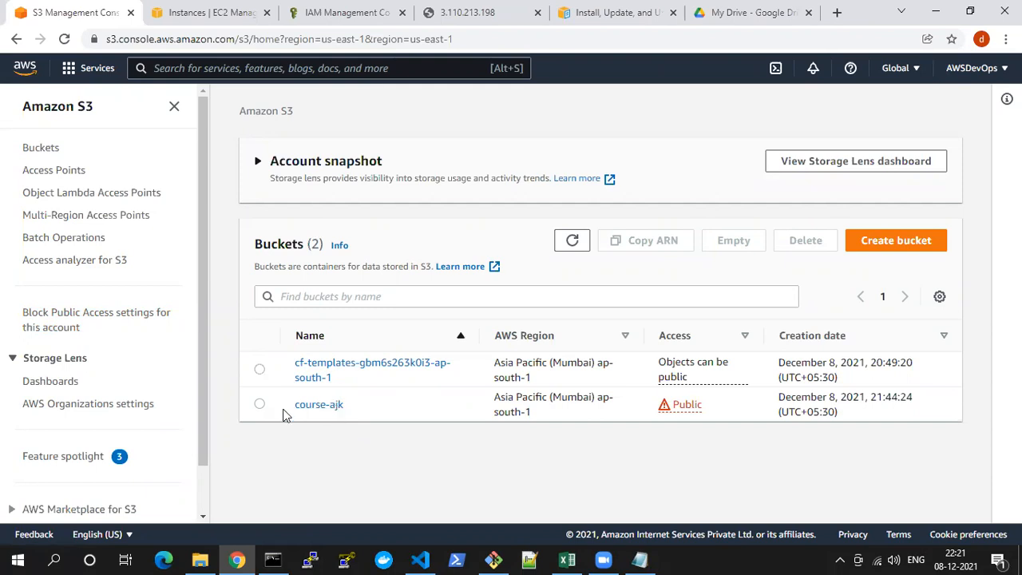
key(alt+Tab)
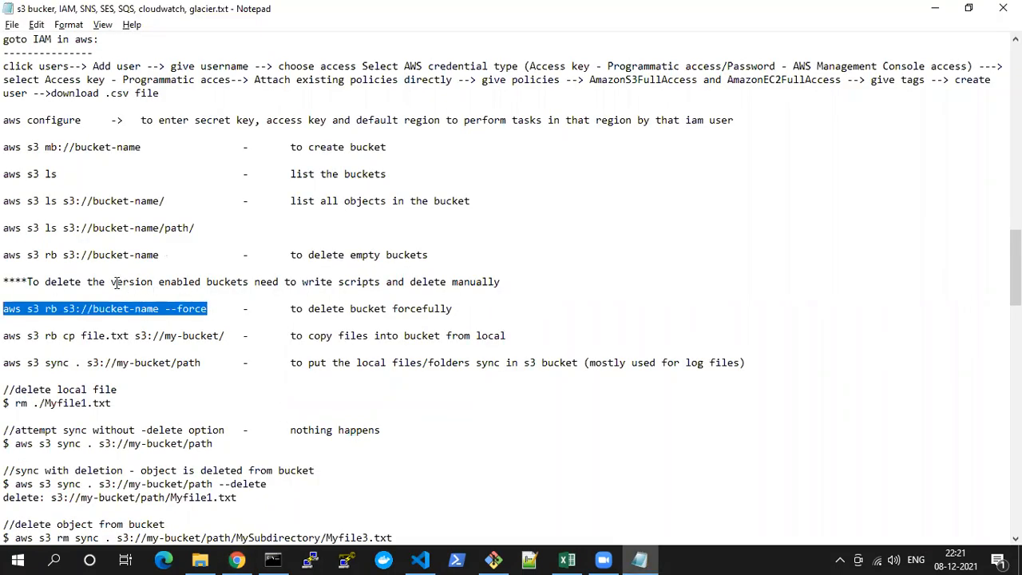
Examine the note on deleting version-enabled buckets alongside the forced bucket removal command and the copy and sync commands below it
drag(111, 282, 201, 282)
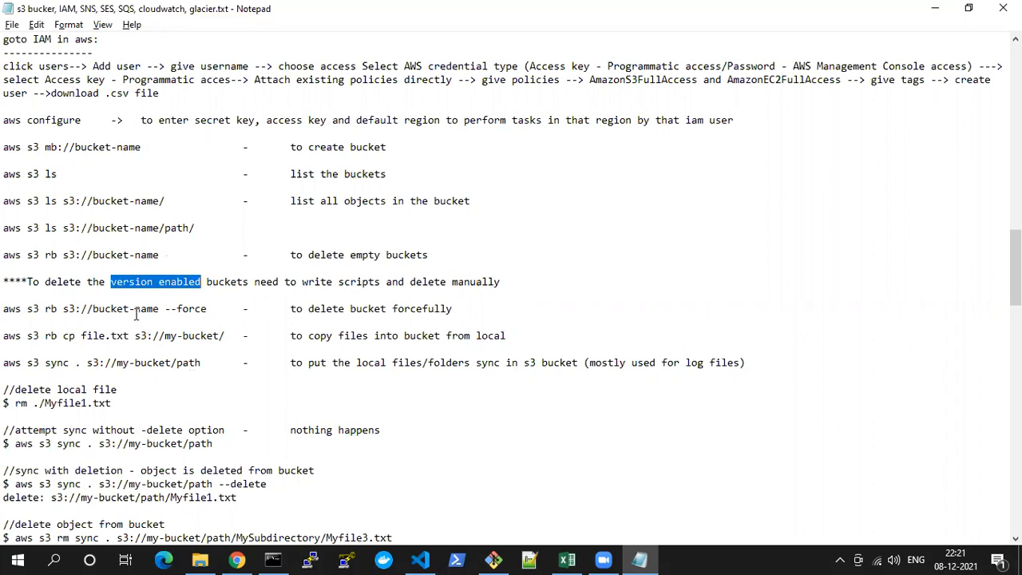
double_click(130, 282)
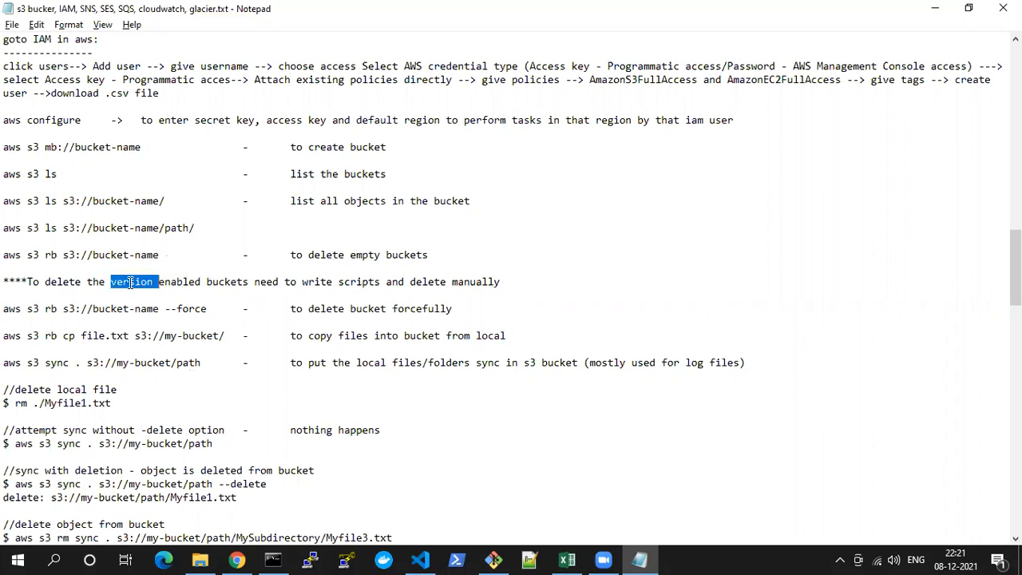
drag(4, 308, 214, 309)
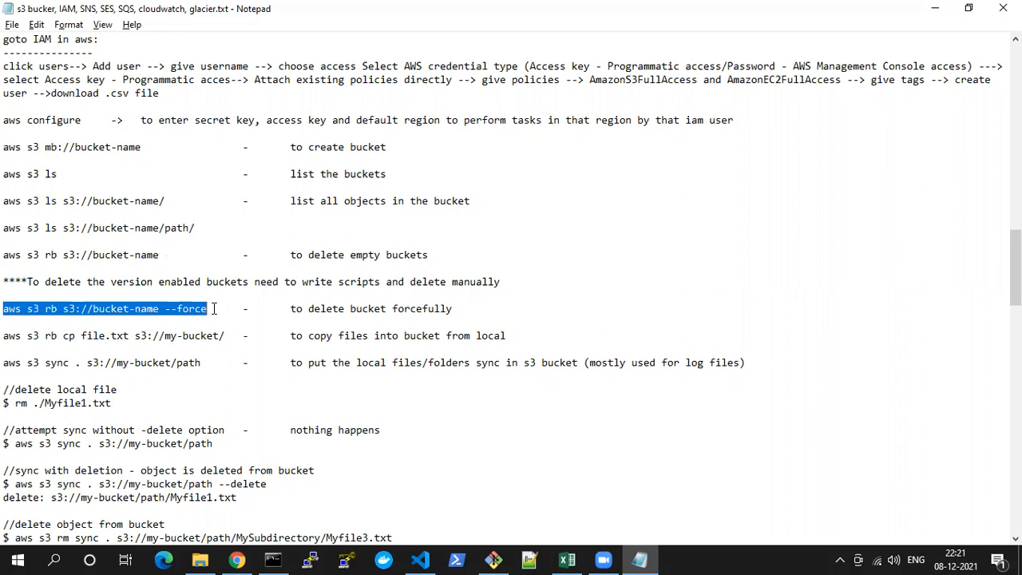
click(214, 308)
drag(214, 308, 6, 308)
double_click(96, 309)
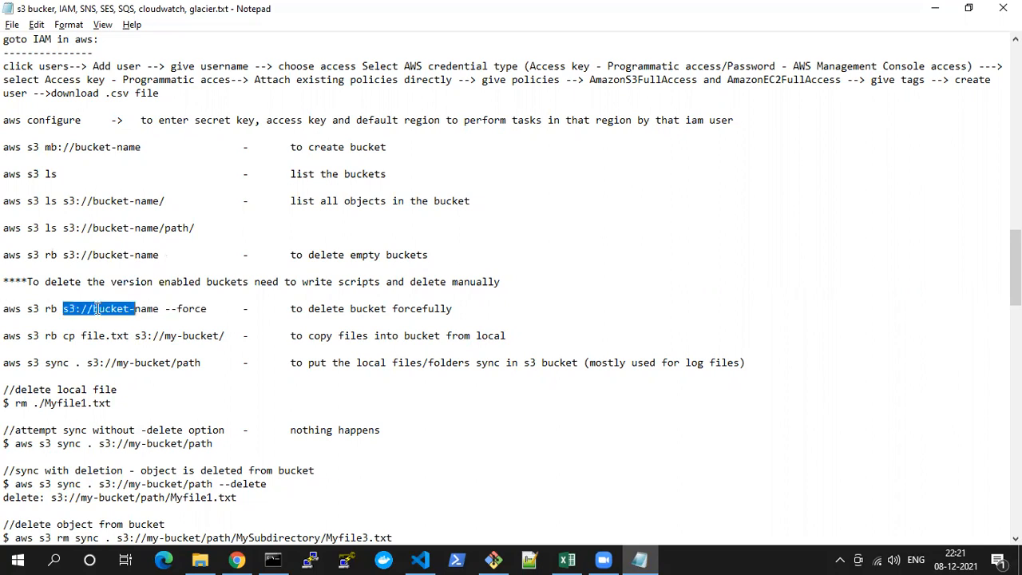
drag(113, 284, 226, 284)
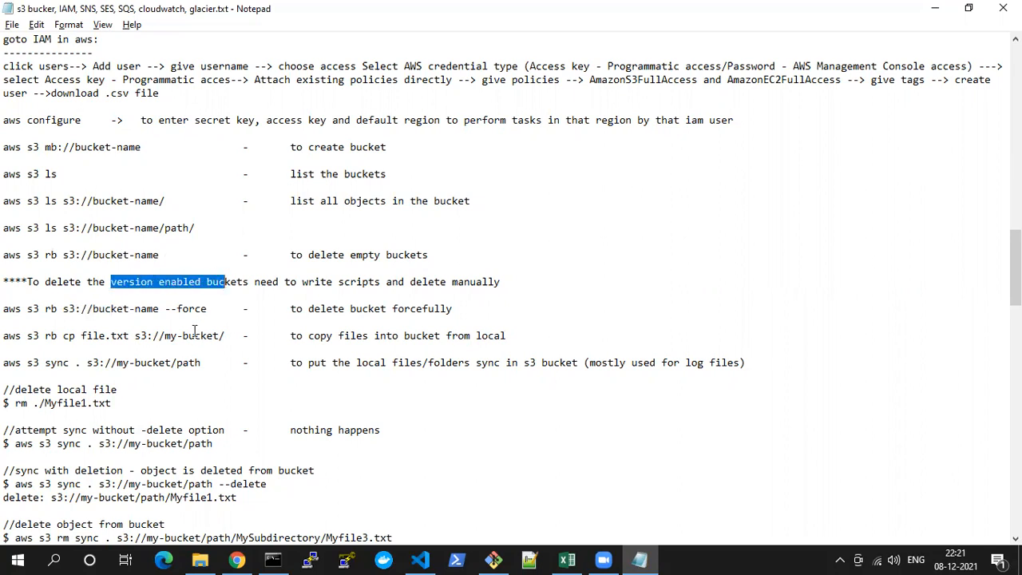
scroll(252, 321, down, 1)
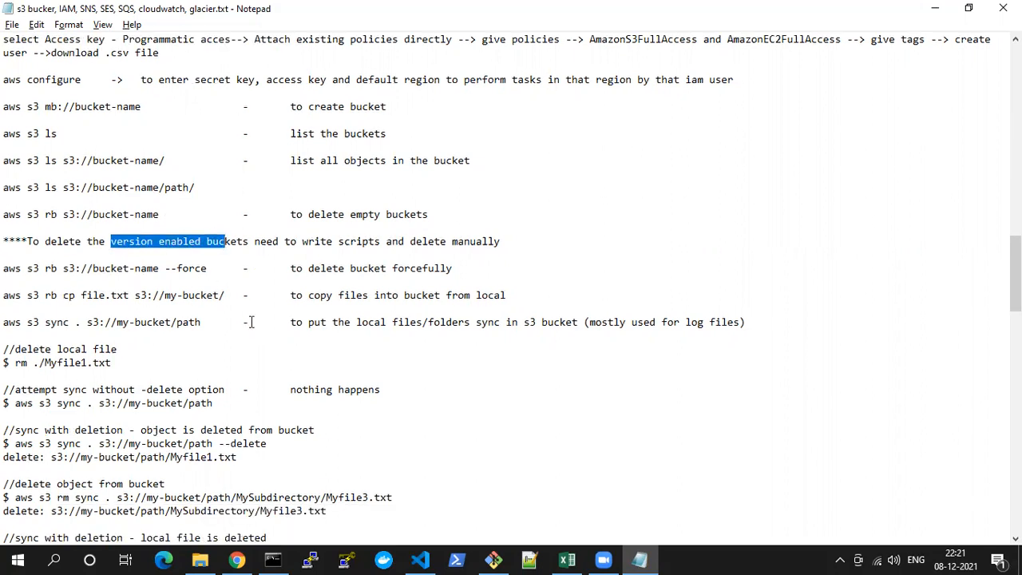
click(138, 227)
key(Down)
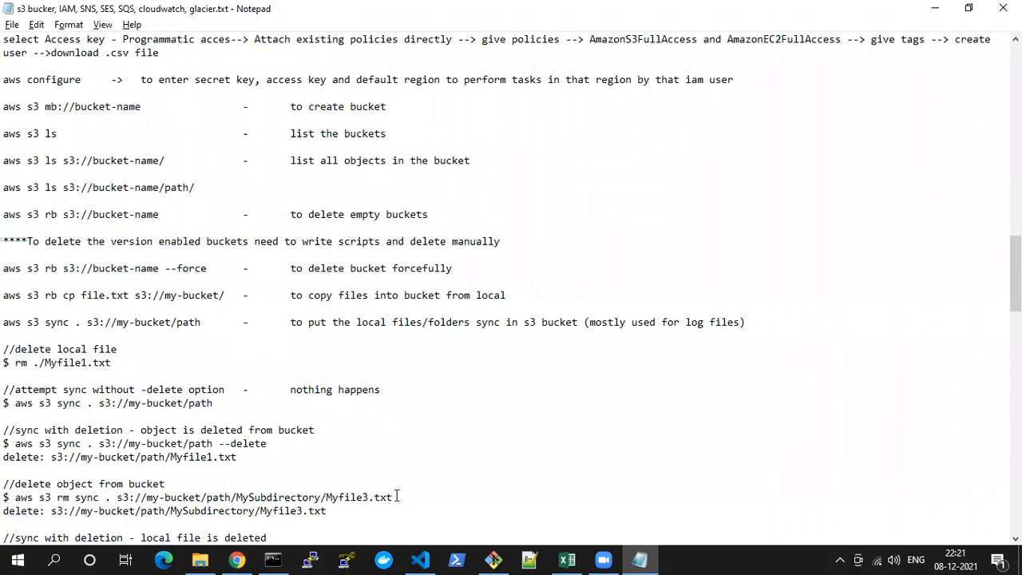
Minimize the open windows down to File Explorer and copy hi.html from the docker volume folder to the desktop
click(271, 559)
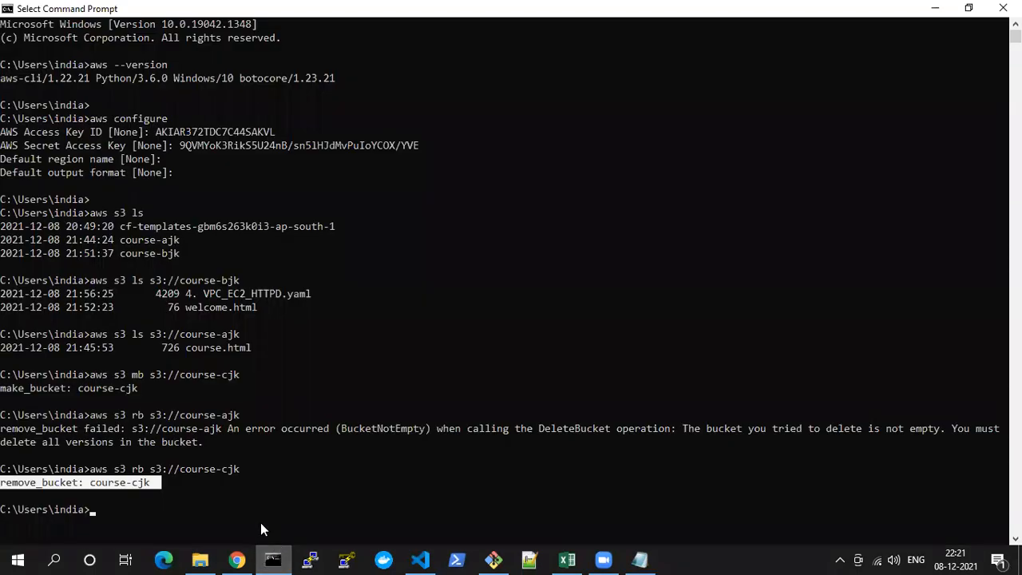
click(272, 559)
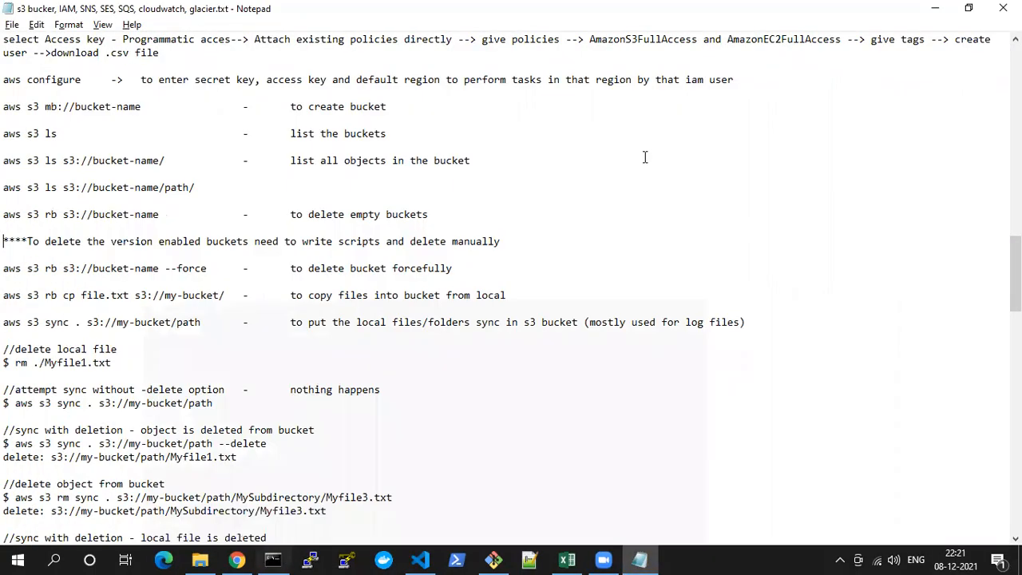
click(929, 11)
click(931, 10)
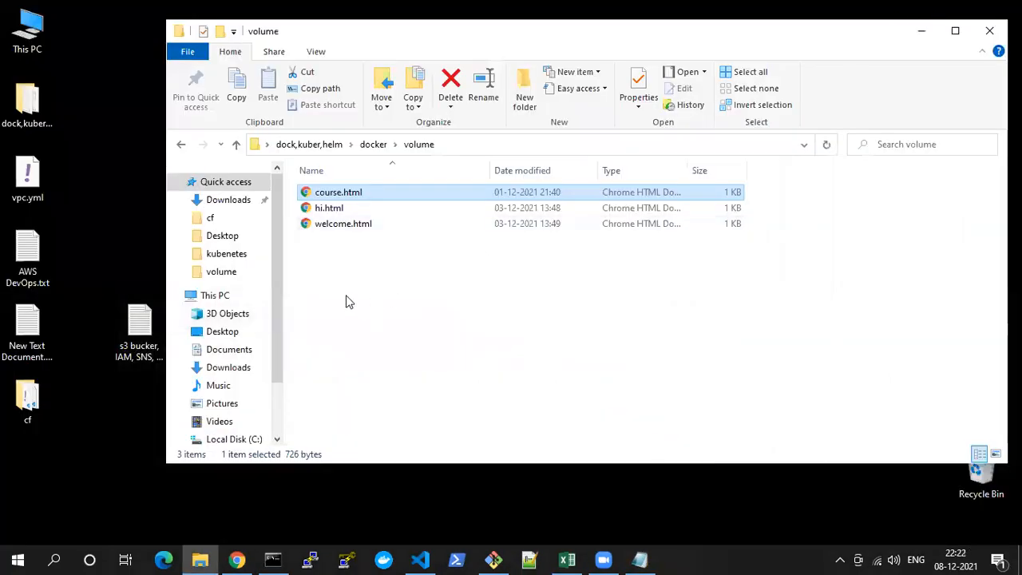
click(329, 212)
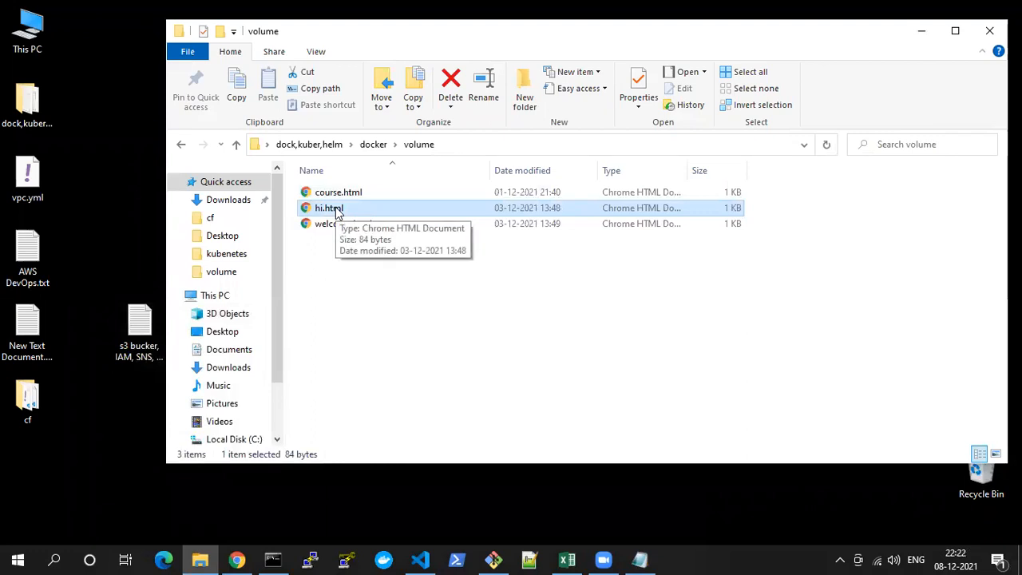
click(86, 457)
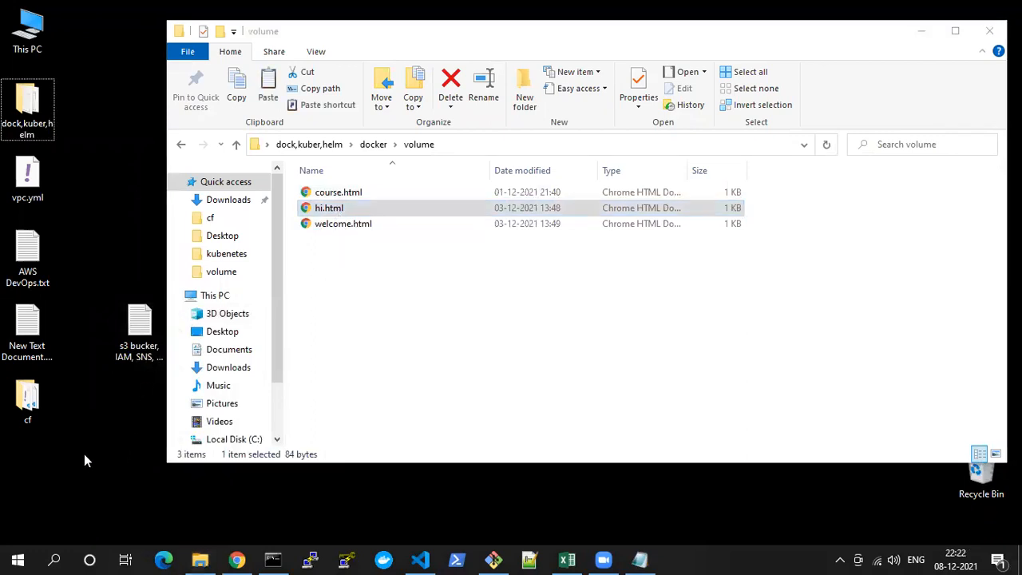
click(364, 350)
click(31, 455)
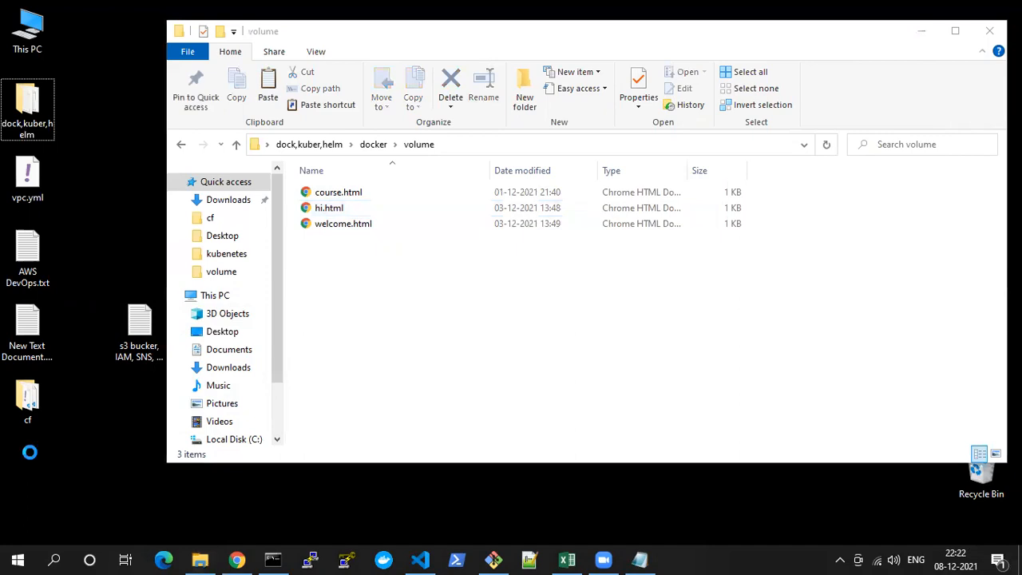
key(ctrl+v)
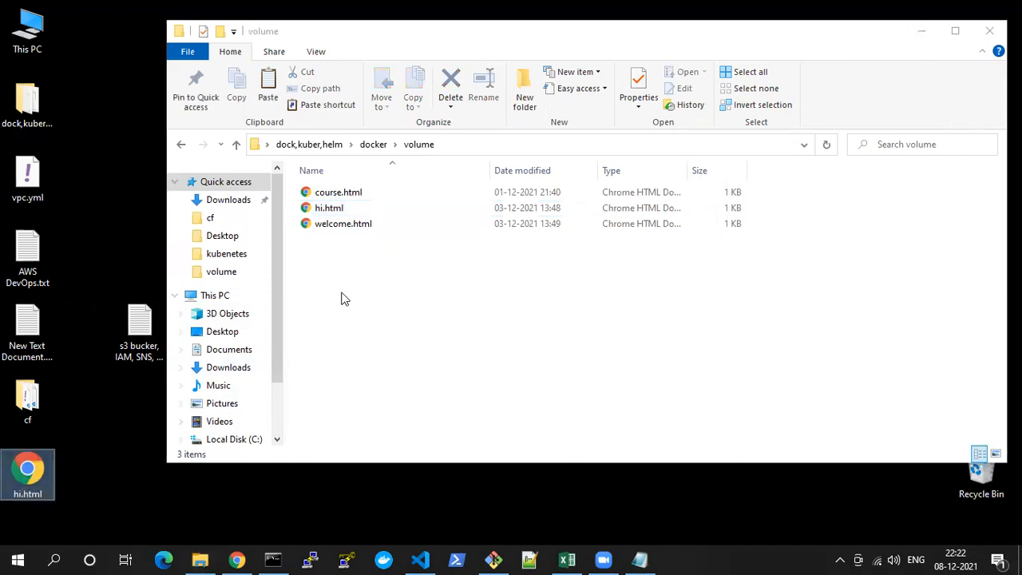
Switch to Command Prompt and change the working directory to Desktop with cd Desktop
click(272, 559)
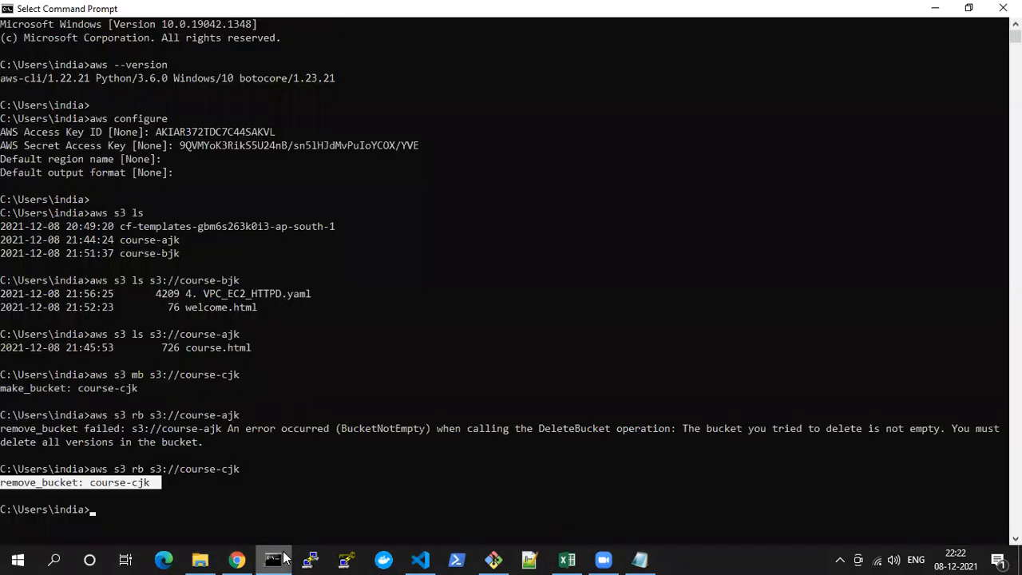
click(310, 487)
text(cd Desktop)
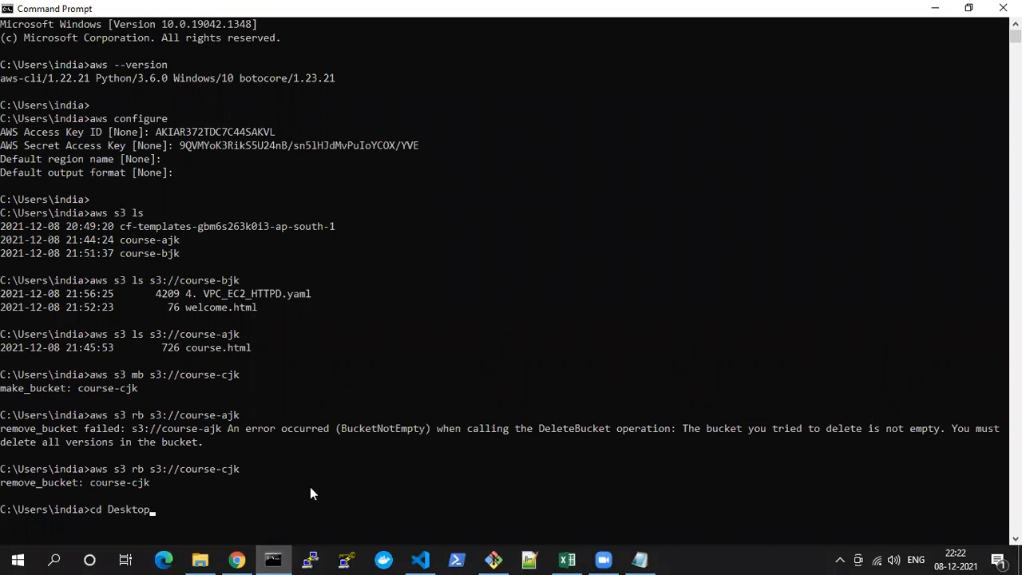
key(Return)
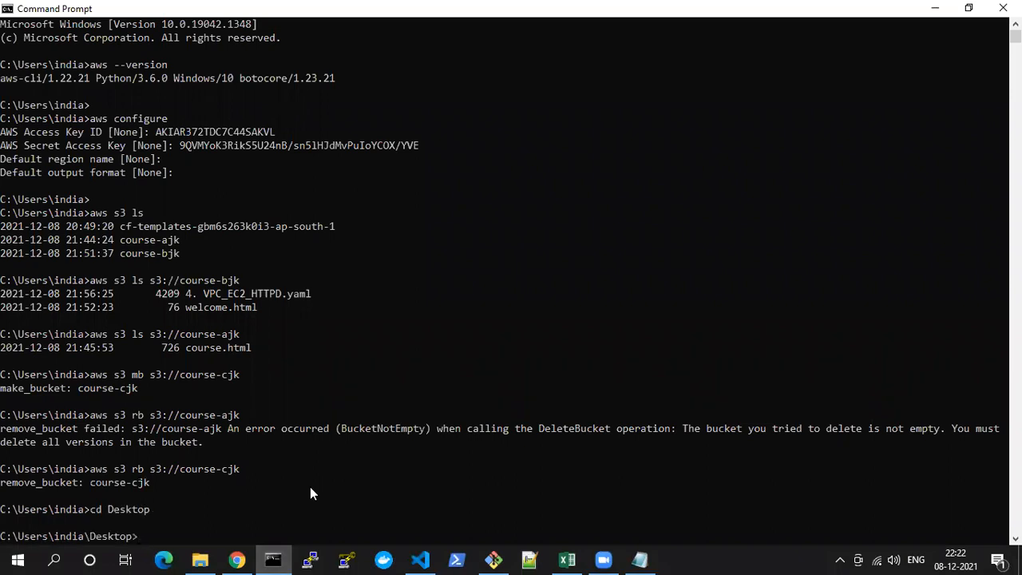
key(alt+Tab)
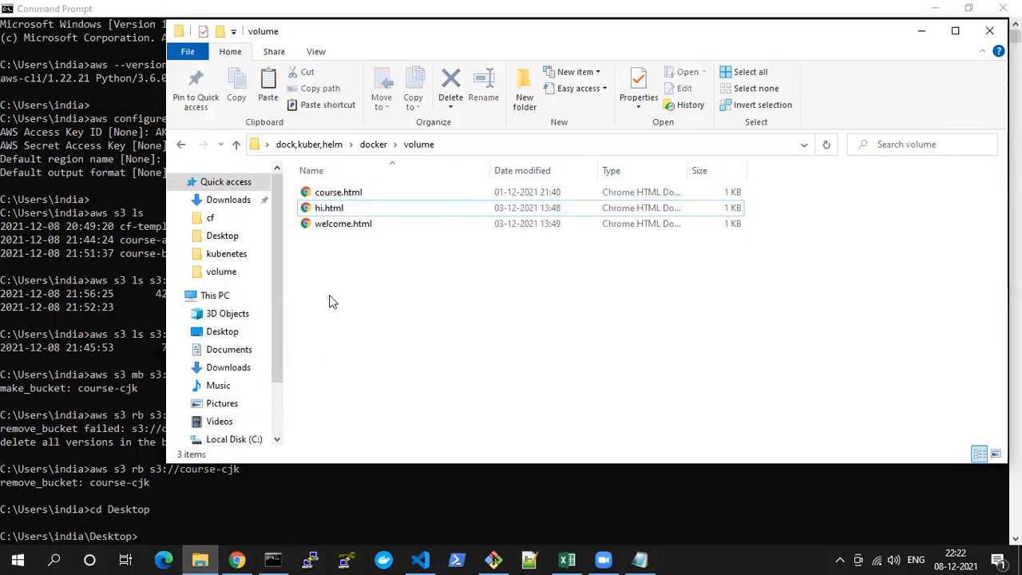
key(alt+Tab)
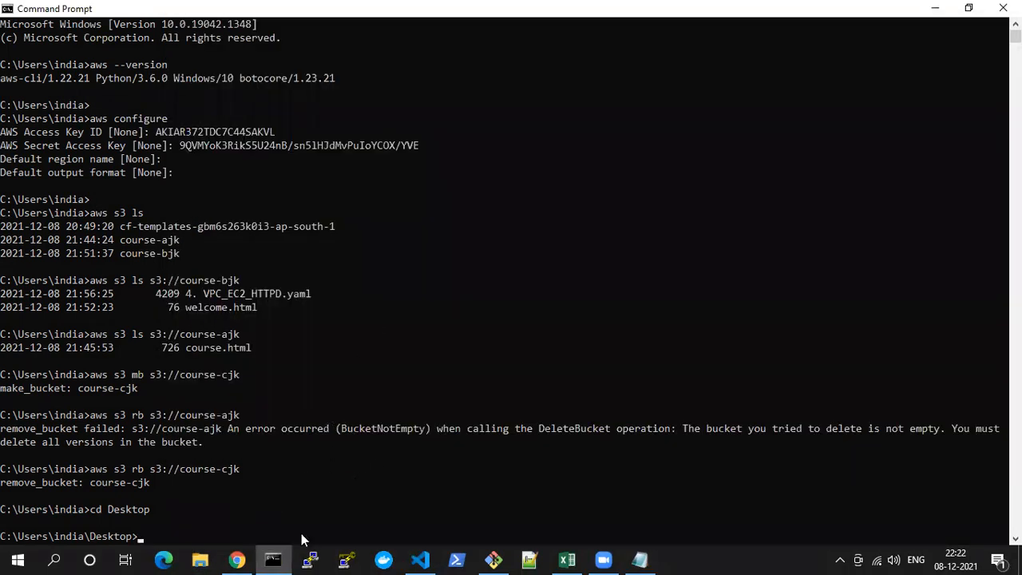
Switch to the Notepad notes and review the sync and delete commands and the syntax for copying local files into a bucket
click(237, 560)
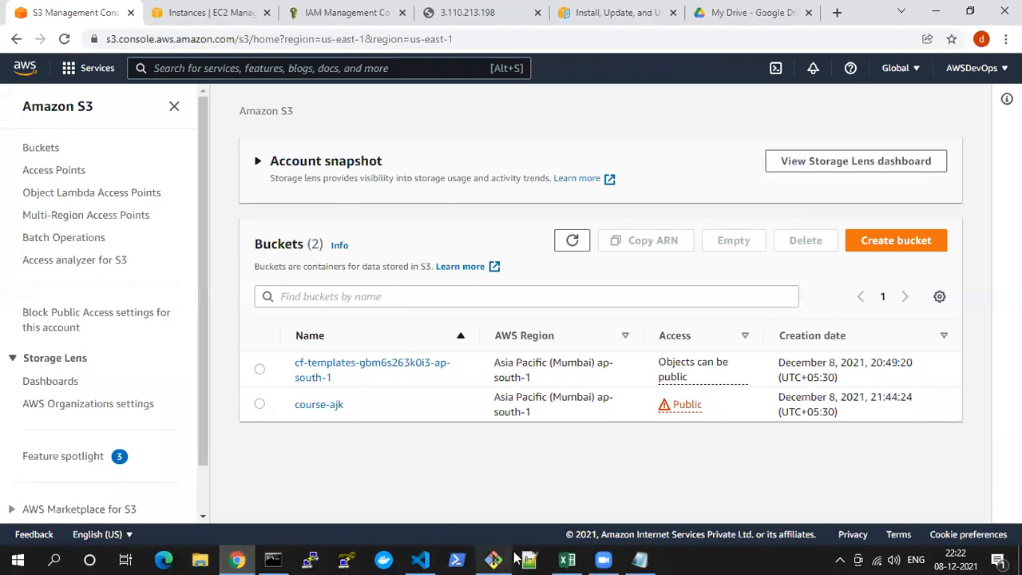
click(640, 559)
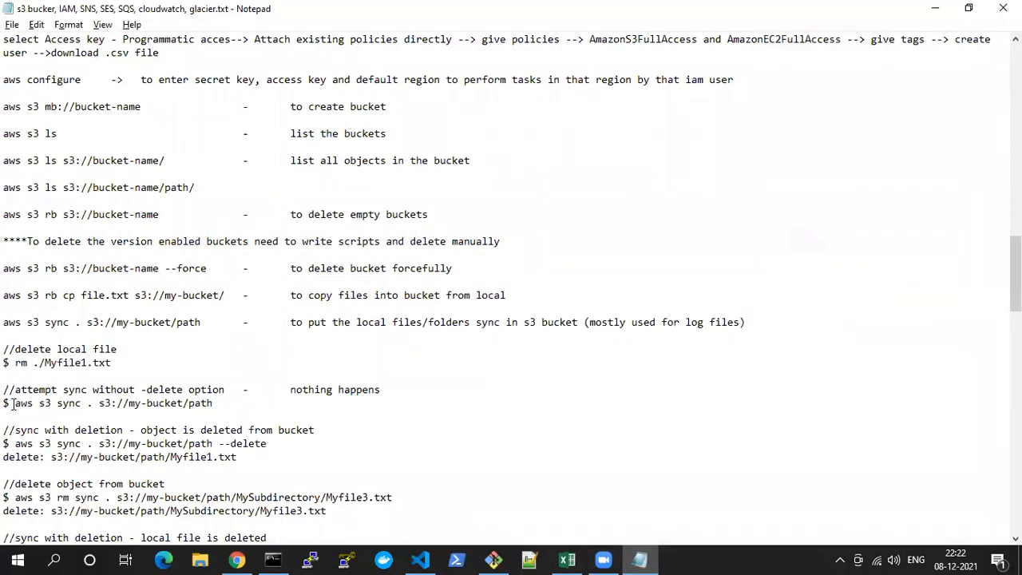
scroll(12, 404, down, 5)
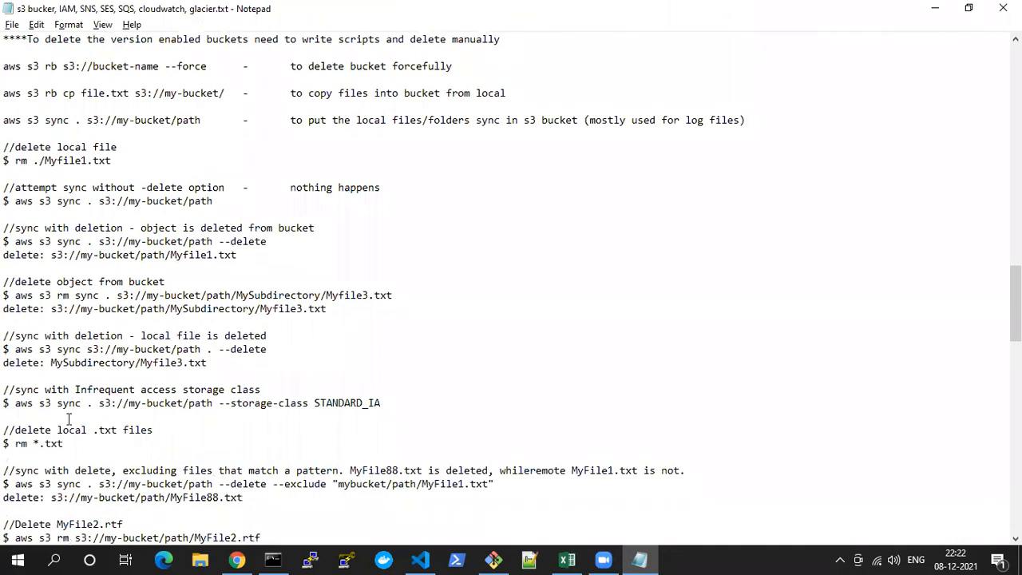
scroll(68, 420, down, 2)
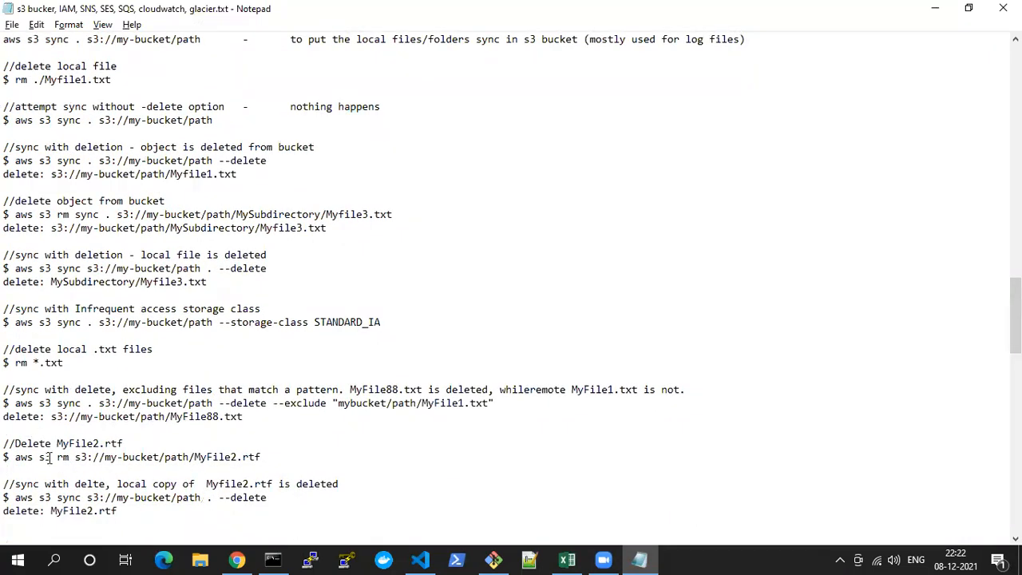
scroll(67, 270, up, 1)
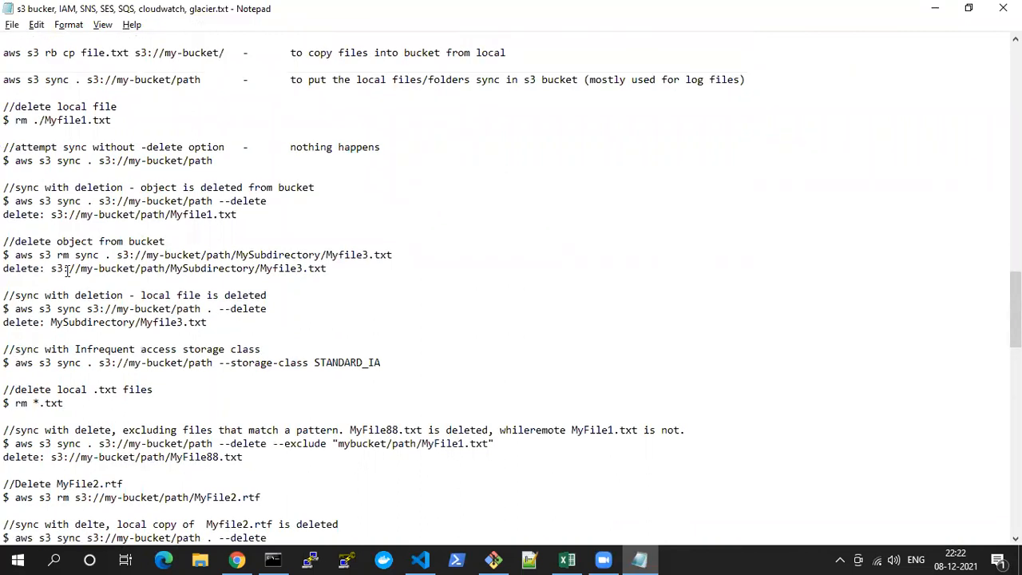
scroll(67, 270, up, 2)
double_click(70, 133)
drag(94, 130, 94, 133)
double_click(101, 131)
drag(5, 136, 233, 133)
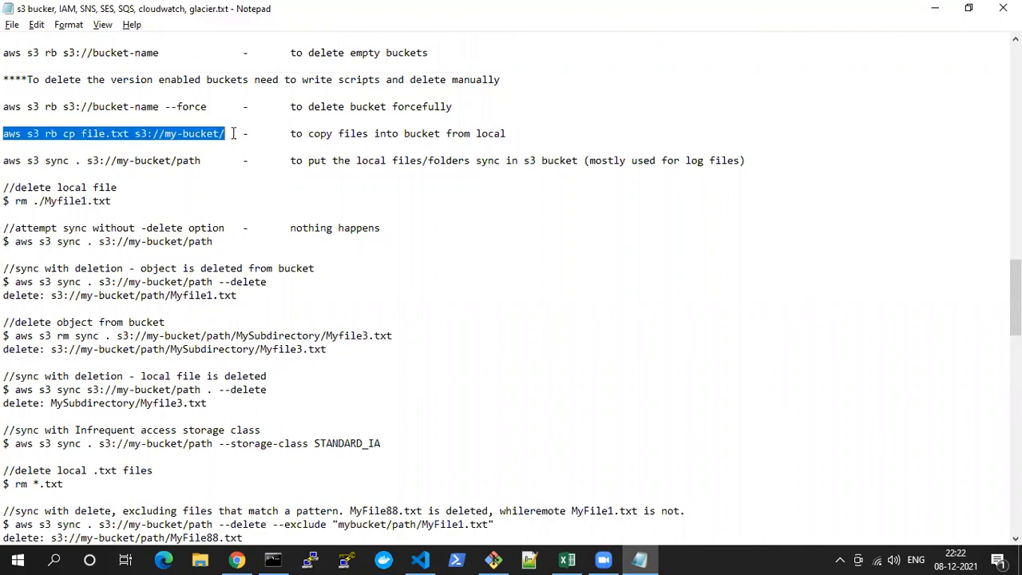
Remove the stray rb from the copy command so it reads aws s3 cp file.txt s3://my-bucket/, and save the notes
click(56, 133)
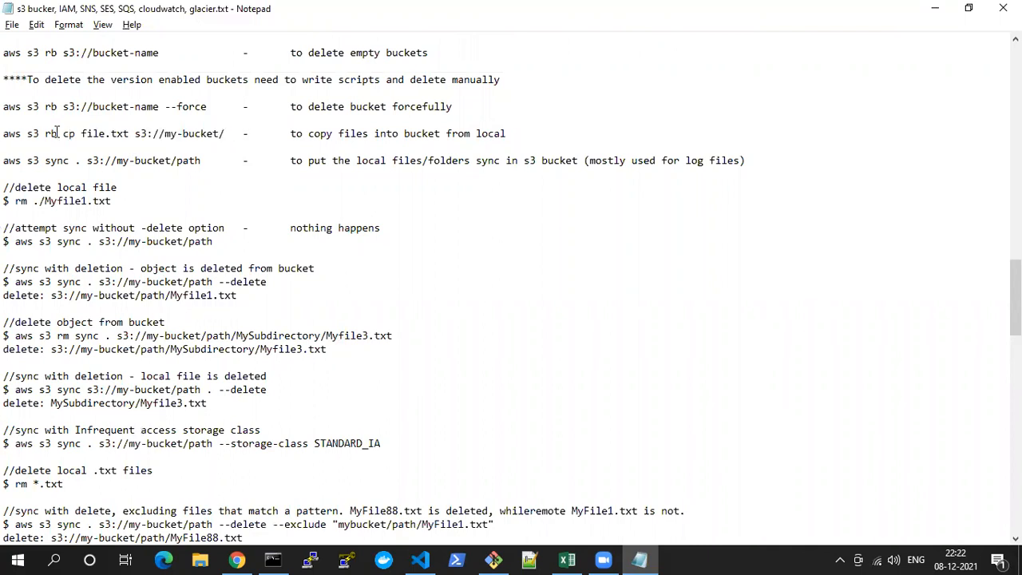
key(BackSpace)
key(BackSpace)
key(BackSpace)
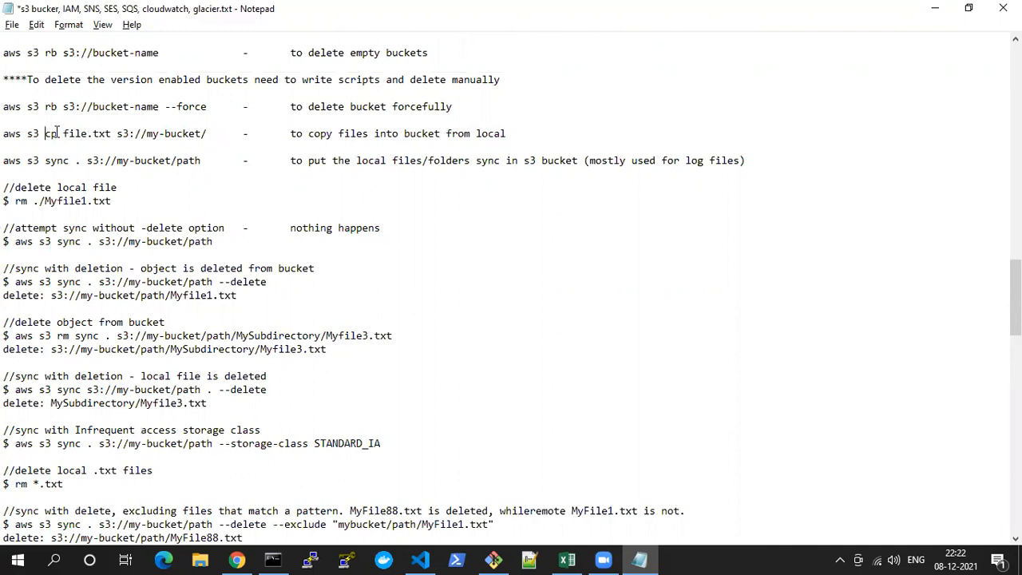
key(ctrl+s)
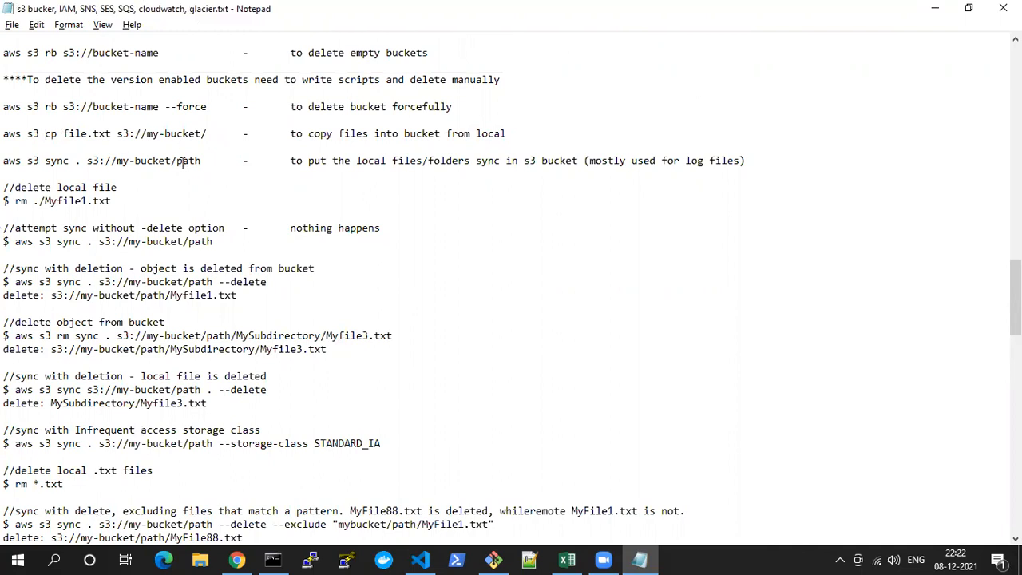
Switch to Command Prompt and upload hi.html to the bucket with aws s3 cp hi.html s3://course-ajk
key(alt+Tab)
click(273, 559)
text(aws cp)
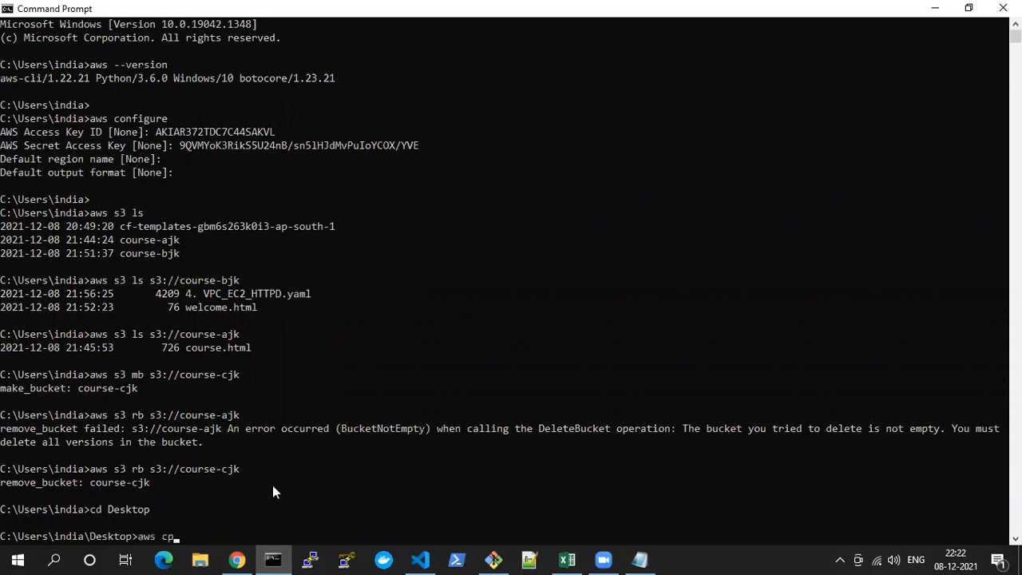
key(BackSpace)
key(BackSpace)
text(s3 cp hi.html s3://coure)
key(BackSpace)
text(se-ajk)
key(Return)
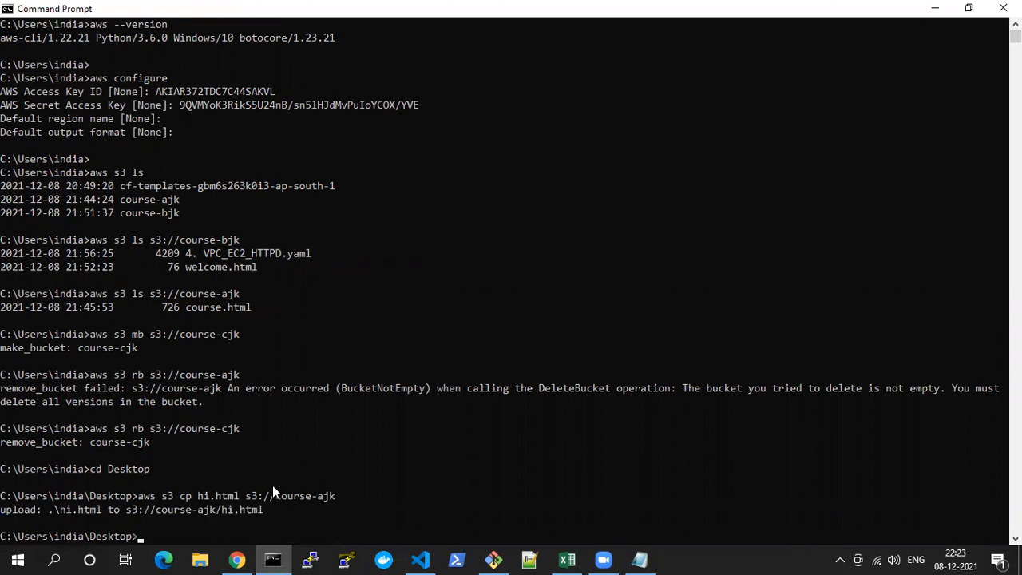
Review the upload's source and destination paths, and check the object list of the course-ajk bucket in the S3 console in Chrome
drag(1, 511, 180, 511)
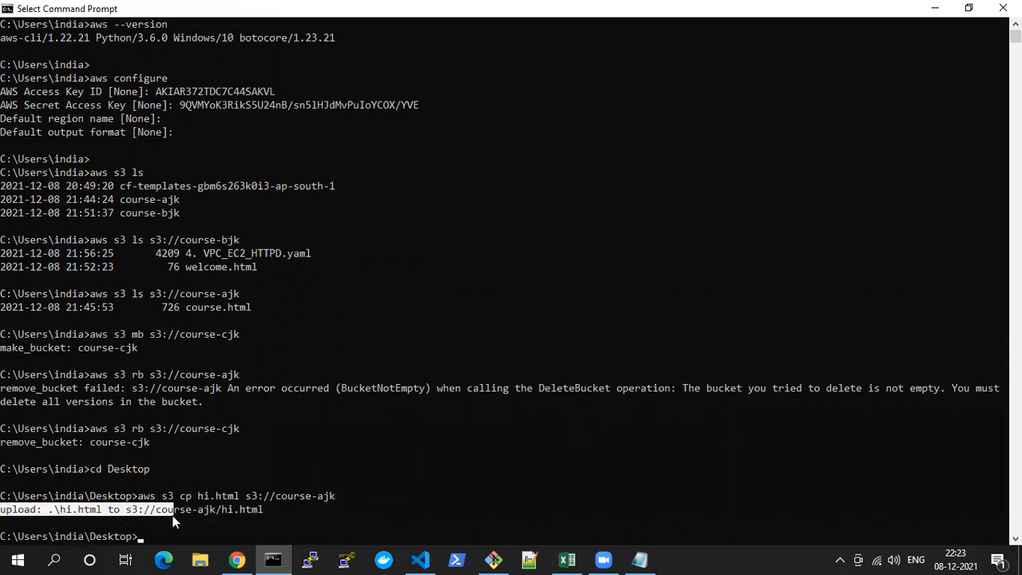
double_click(78, 511)
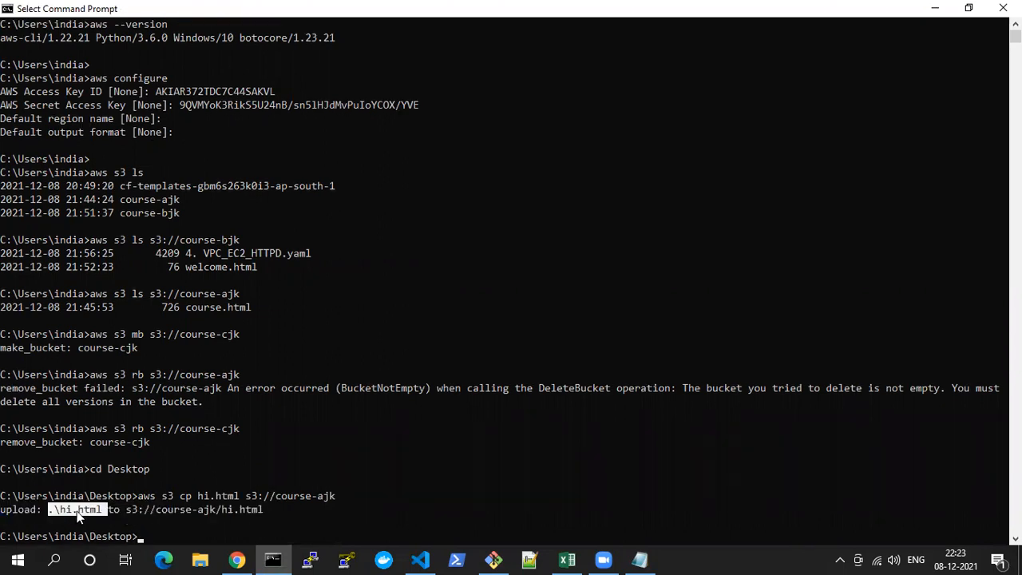
double_click(207, 509)
click(236, 559)
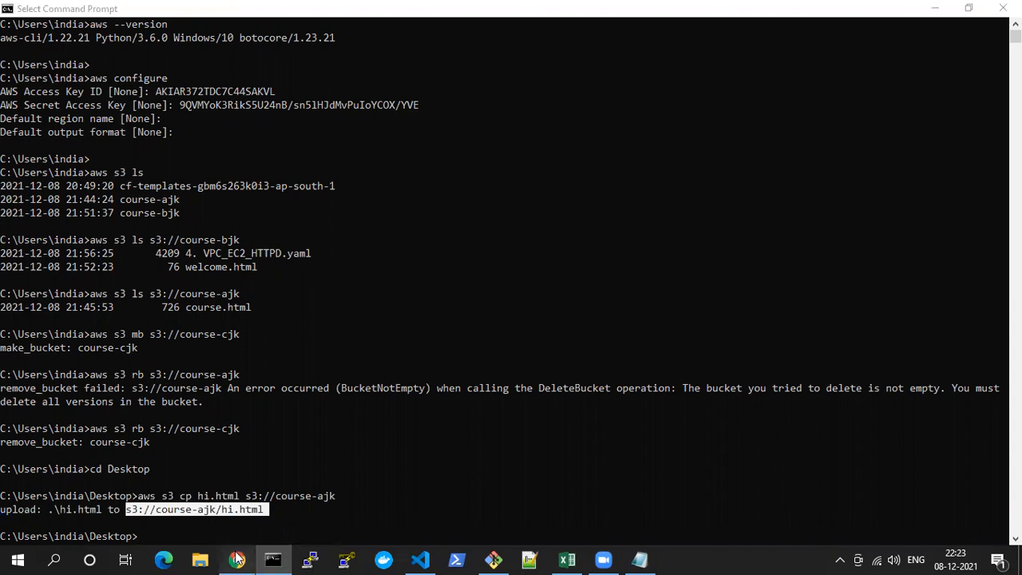
click(583, 246)
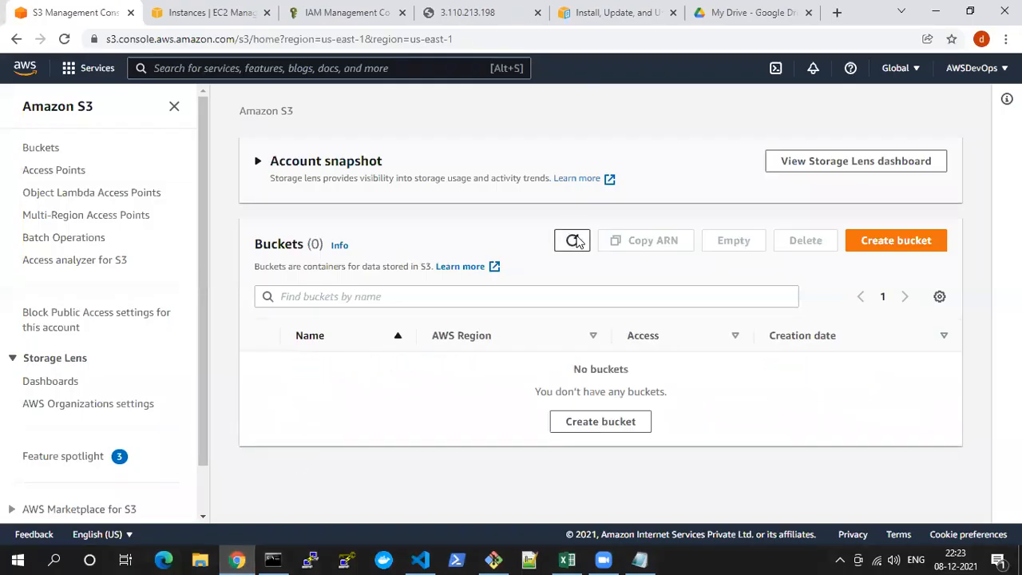
click(319, 386)
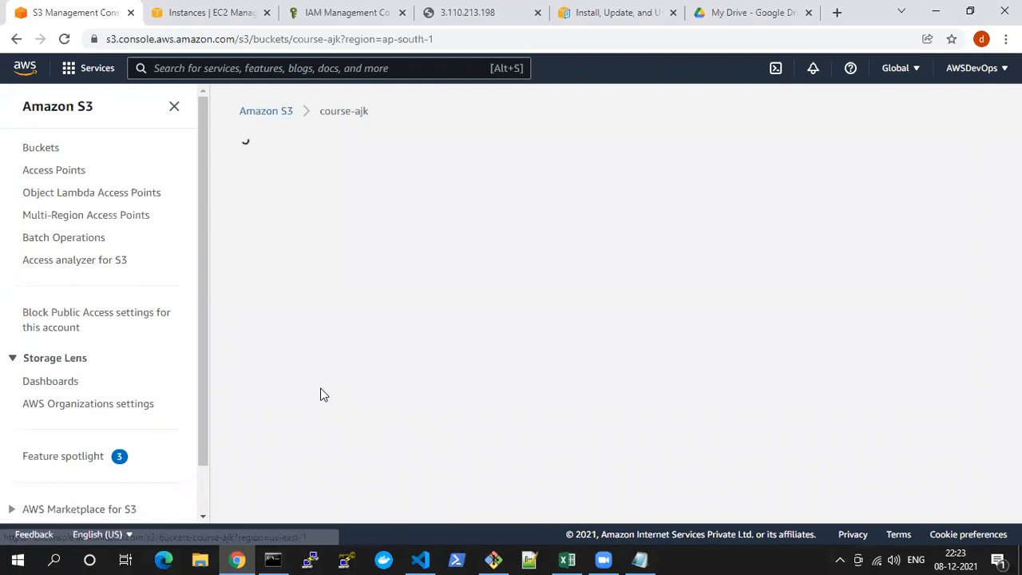
scroll(362, 409, down, 1)
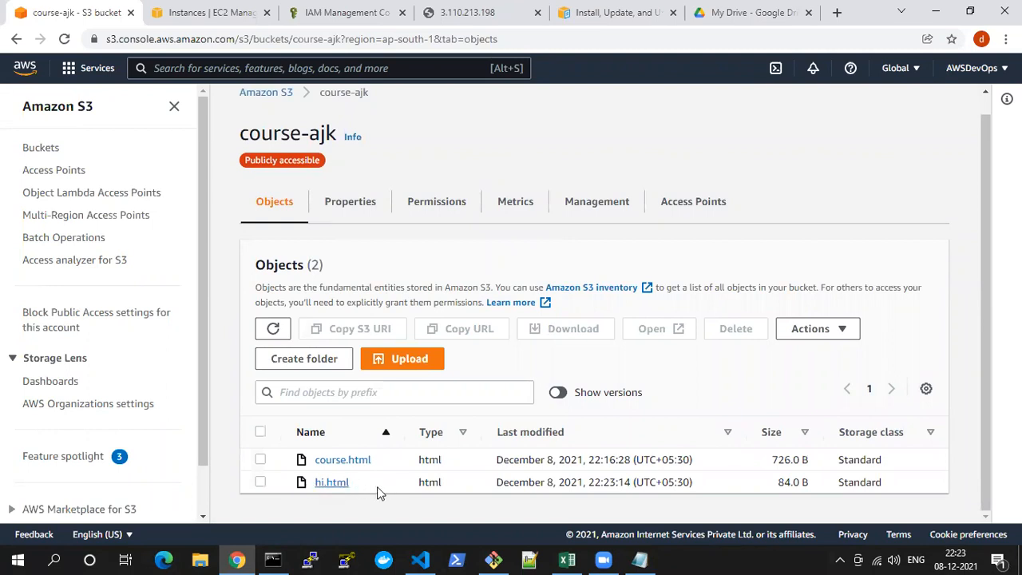
Return to the Notepad notes and examine the aws s3 sync . s3://my-bucket/path command without the delete option
click(270, 559)
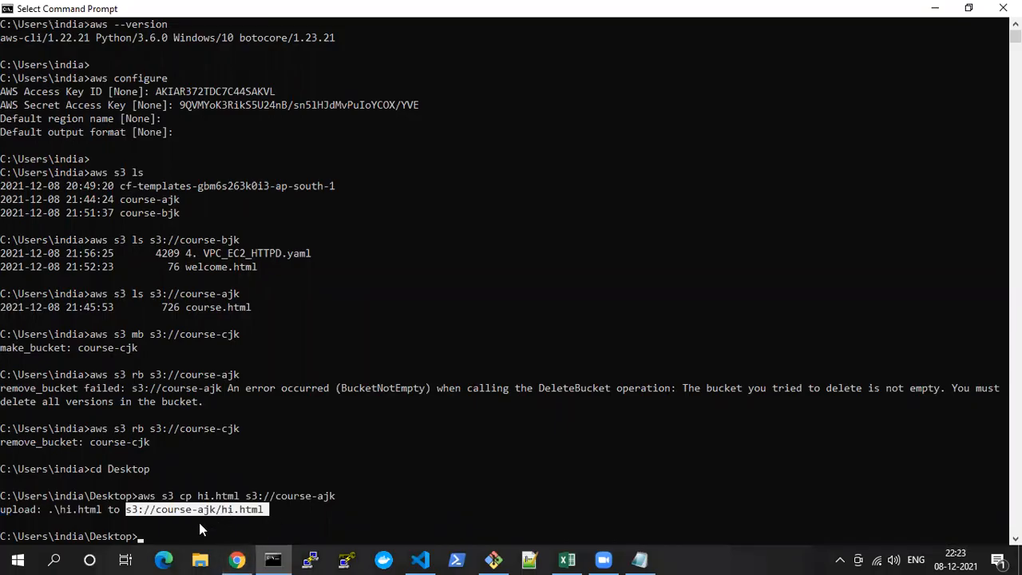
click(200, 523)
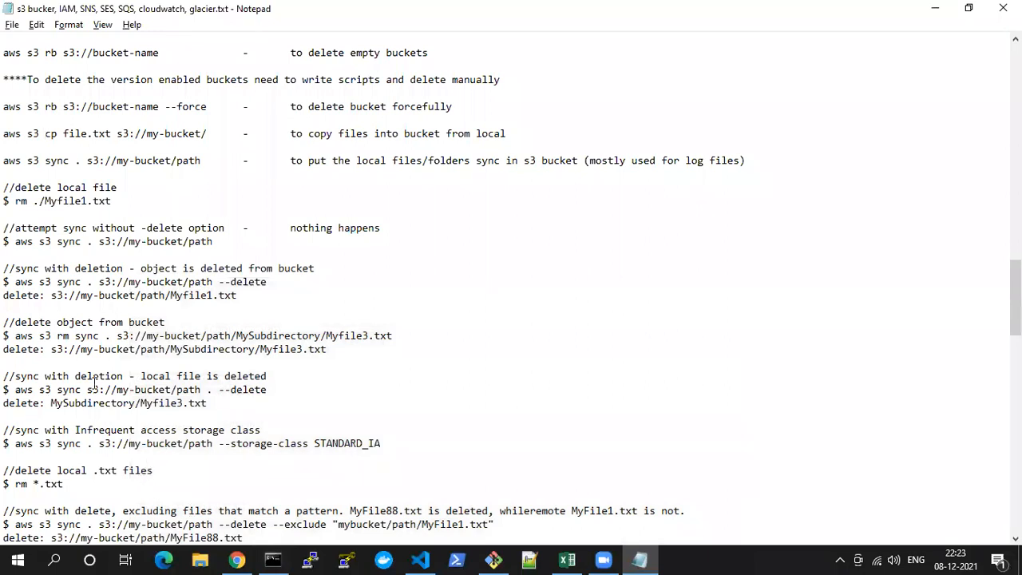
drag(15, 242, 211, 247)
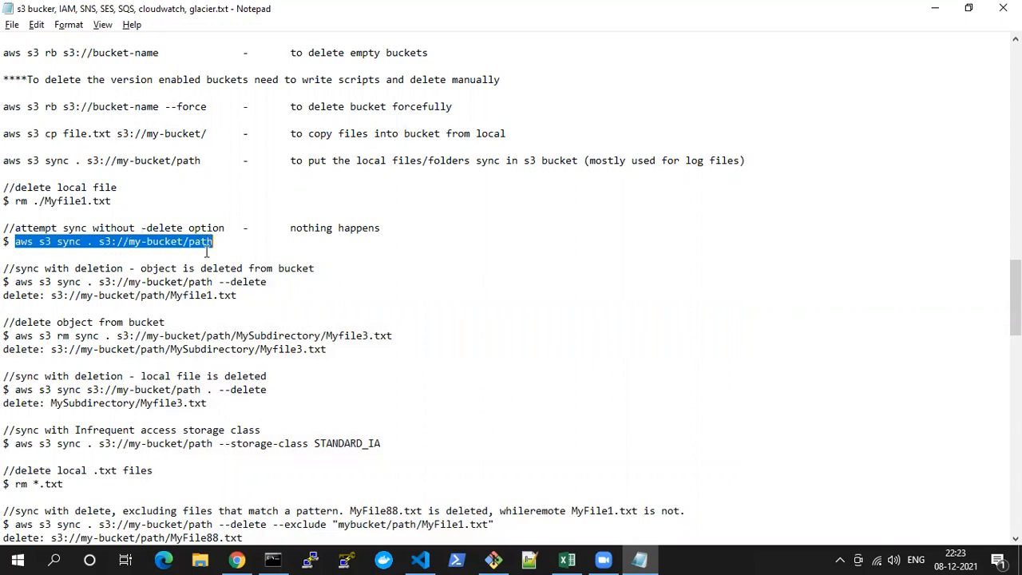
click(166, 249)
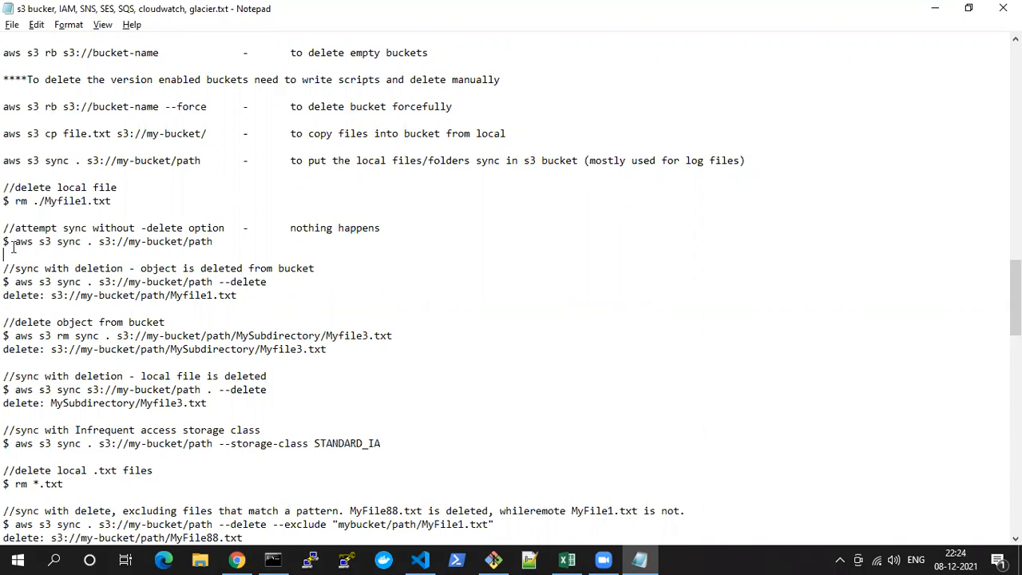
drag(15, 241, 222, 239)
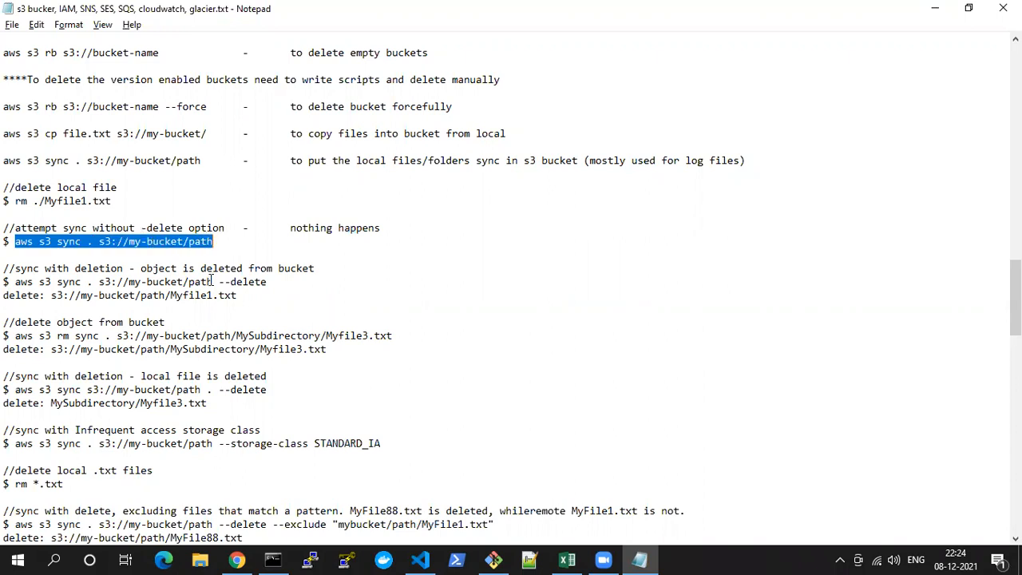
Look through the remaining sync notes and highlight the object deletion syntax aws s3 rm s3://my-bucket/path/MyFile2.rtf
scroll(212, 281, down, 8)
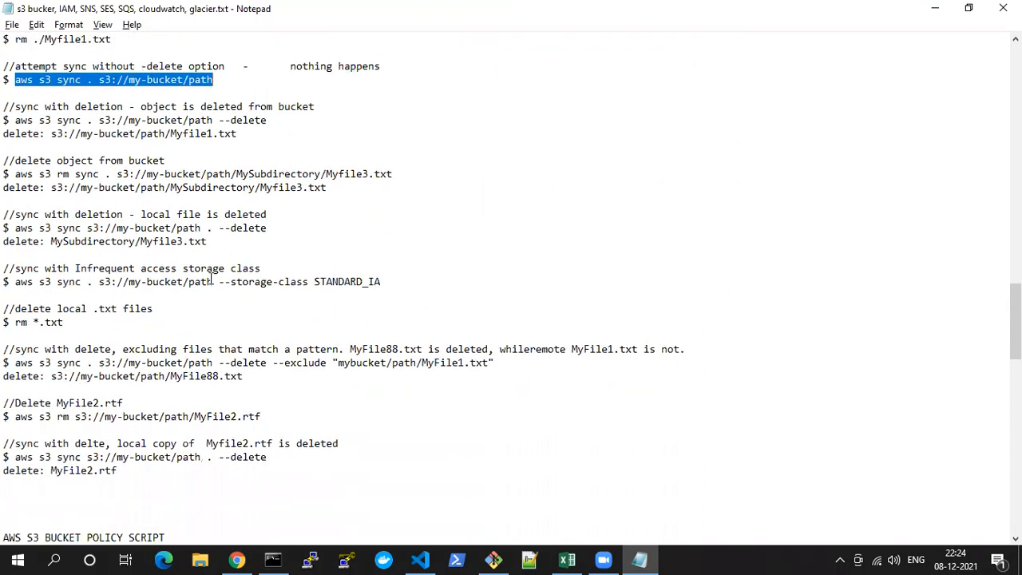
scroll(212, 279, up, 2)
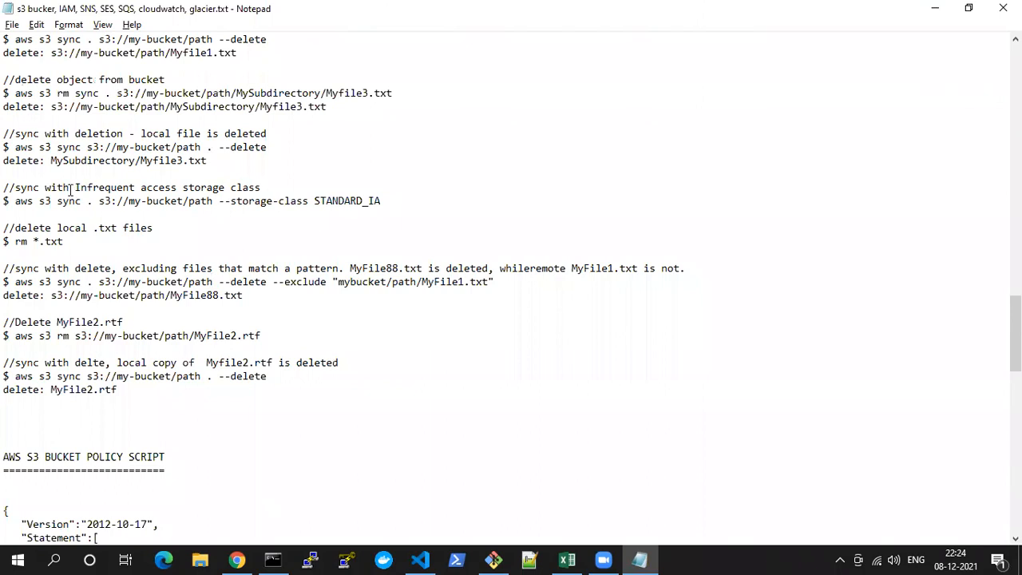
scroll(71, 189, up, 4)
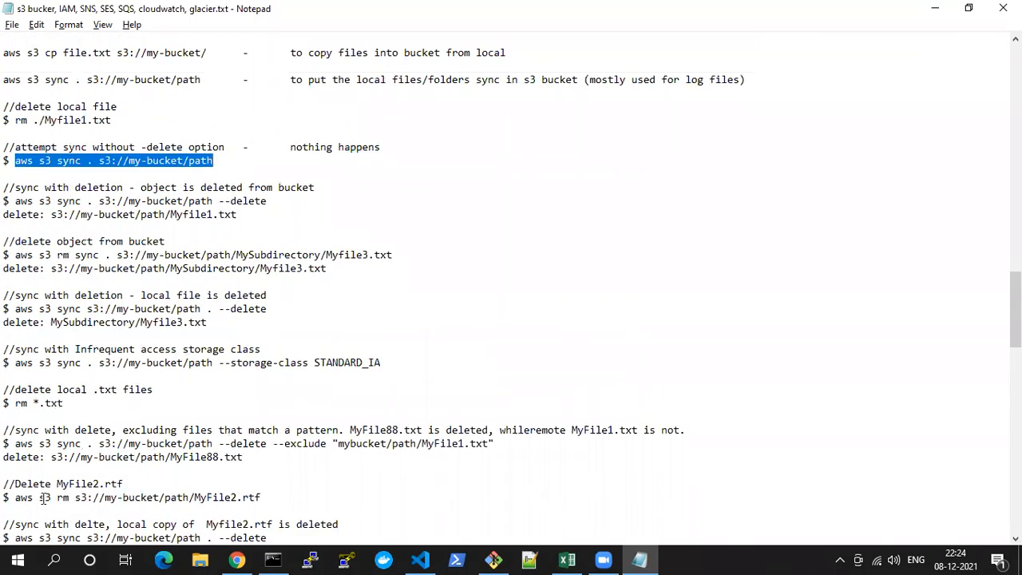
scroll(64, 473, down, 2)
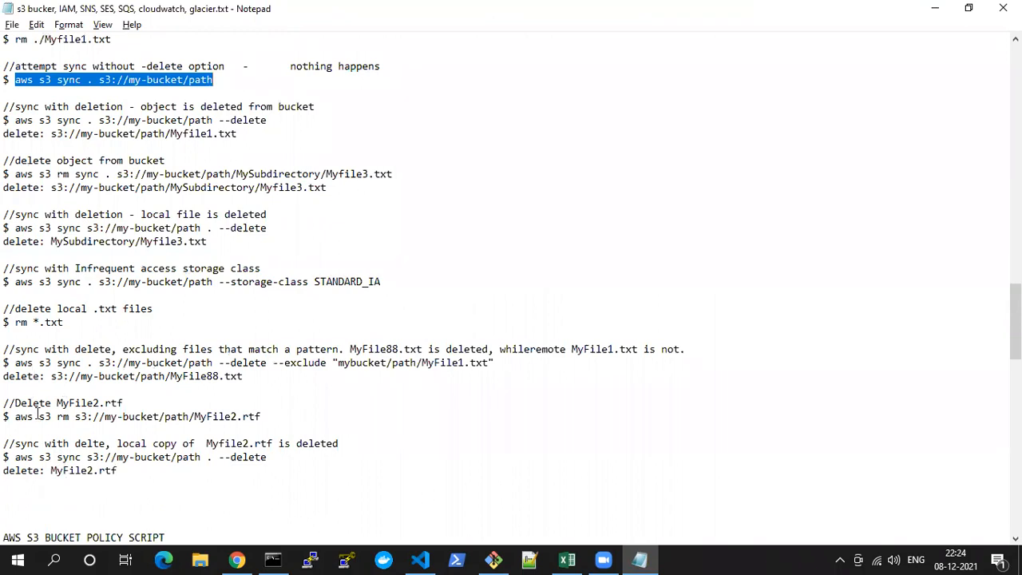
drag(19, 417, 270, 410)
Switch to Command Prompt and delete hi.html from the bucket with aws s3 rm s3://course-ajk/hi.html, checking the syntax against the notes
key(alt+Tab)
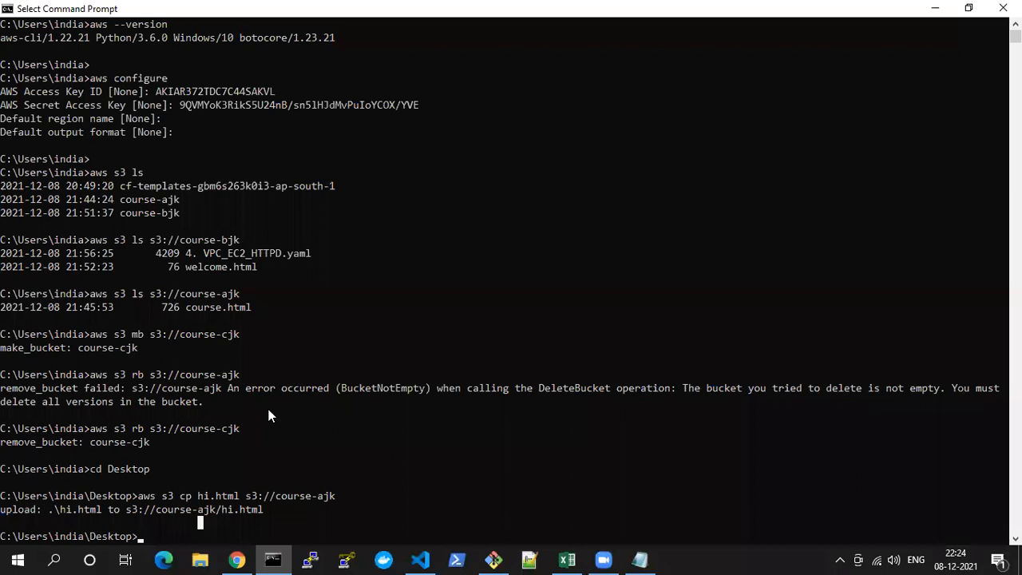
text(aws s3 rm)
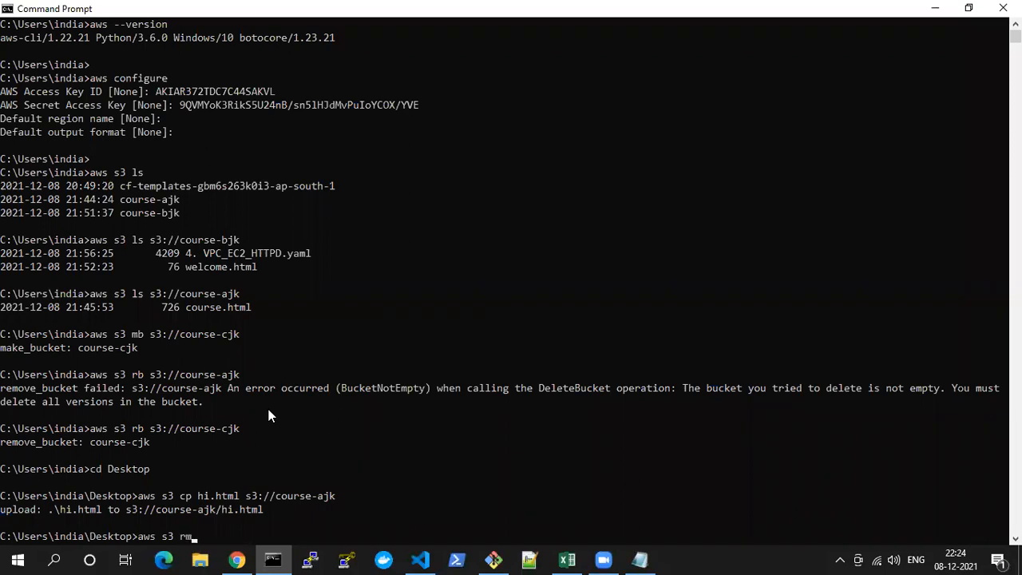
key(alt+Tab)
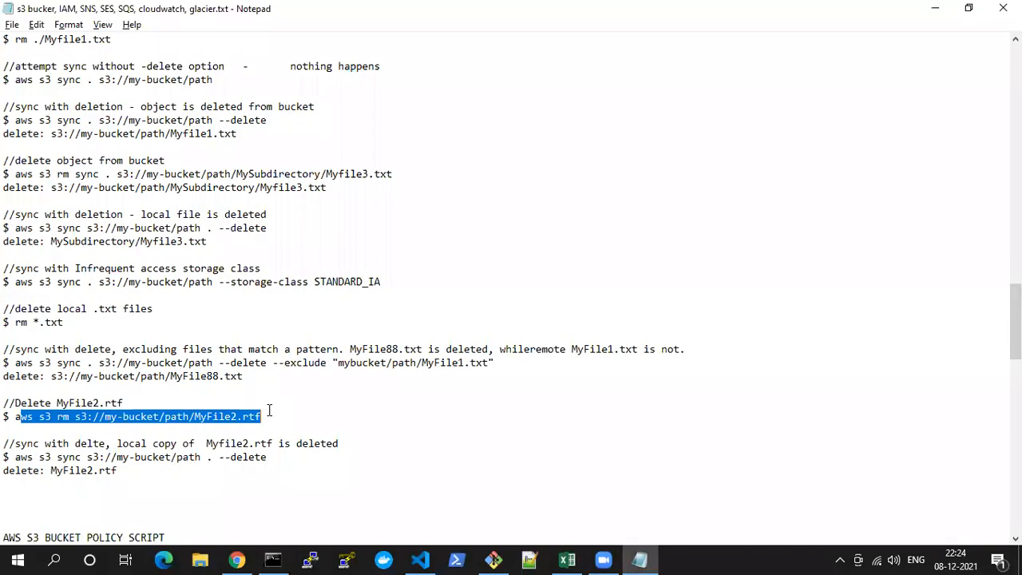
key(alt+Tab)
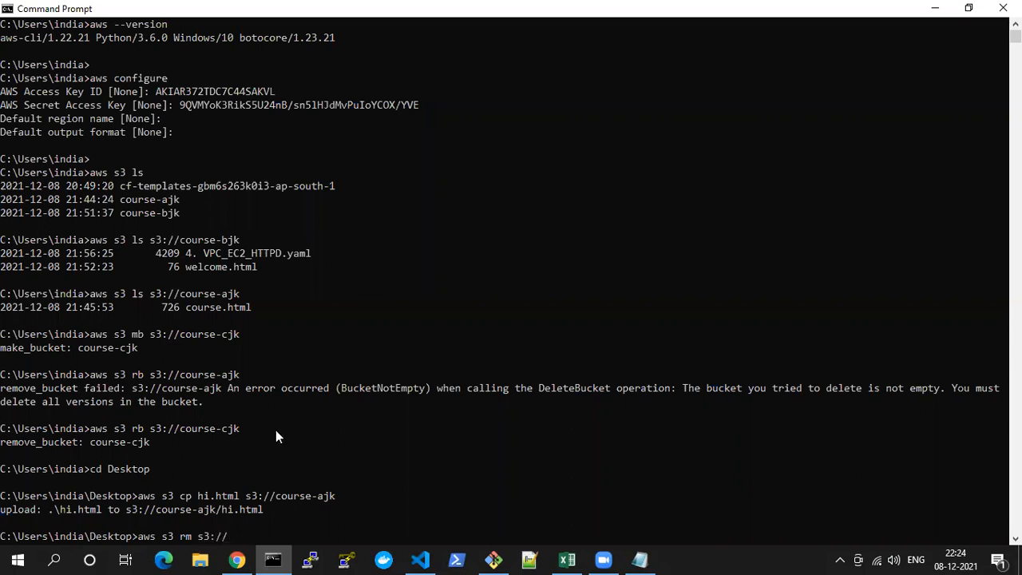
drag(275, 500, 332, 496)
key(super+c)
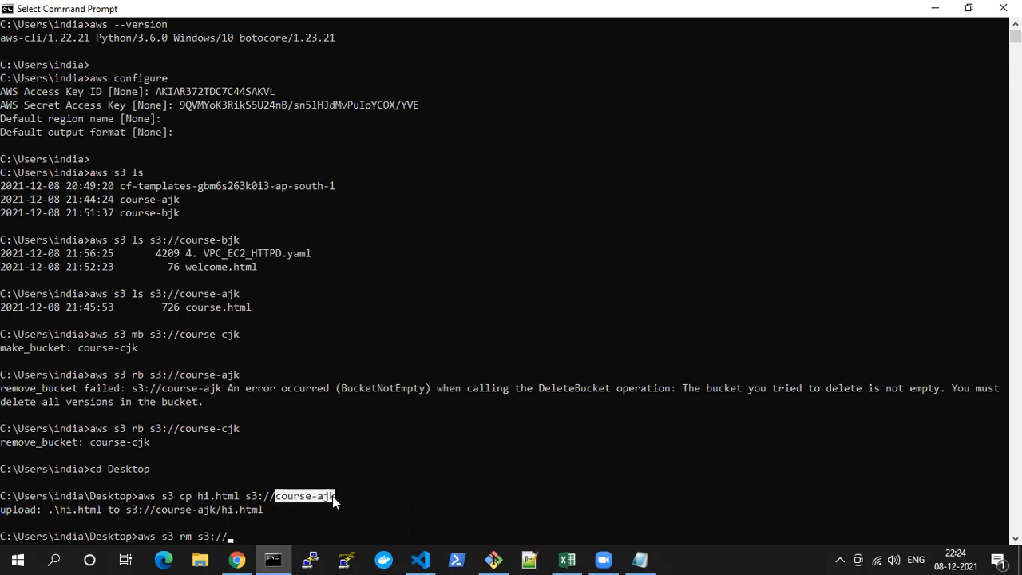
right_click(300, 512)
right_click(300, 517)
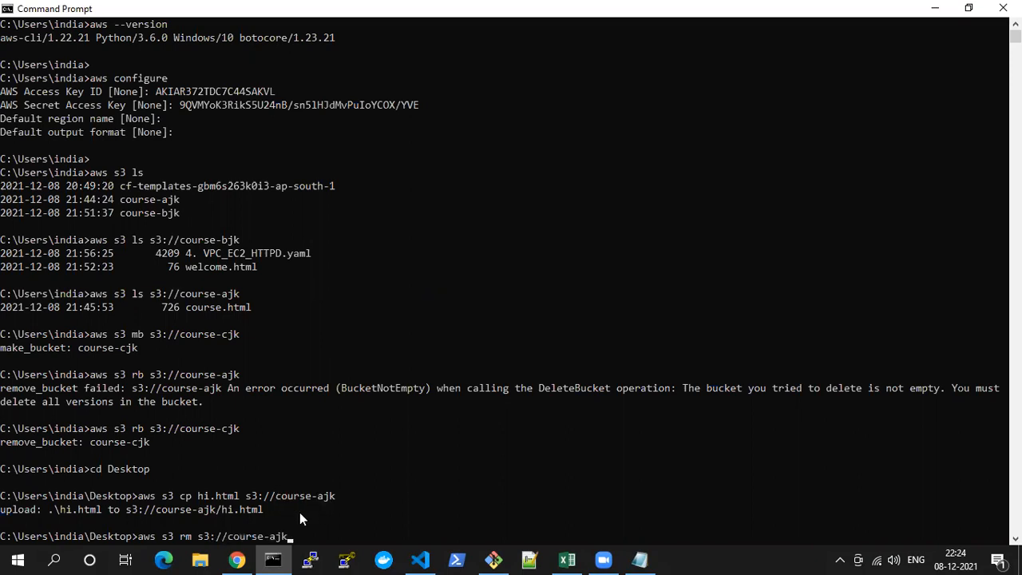
text(/hi.html)
key(Return)
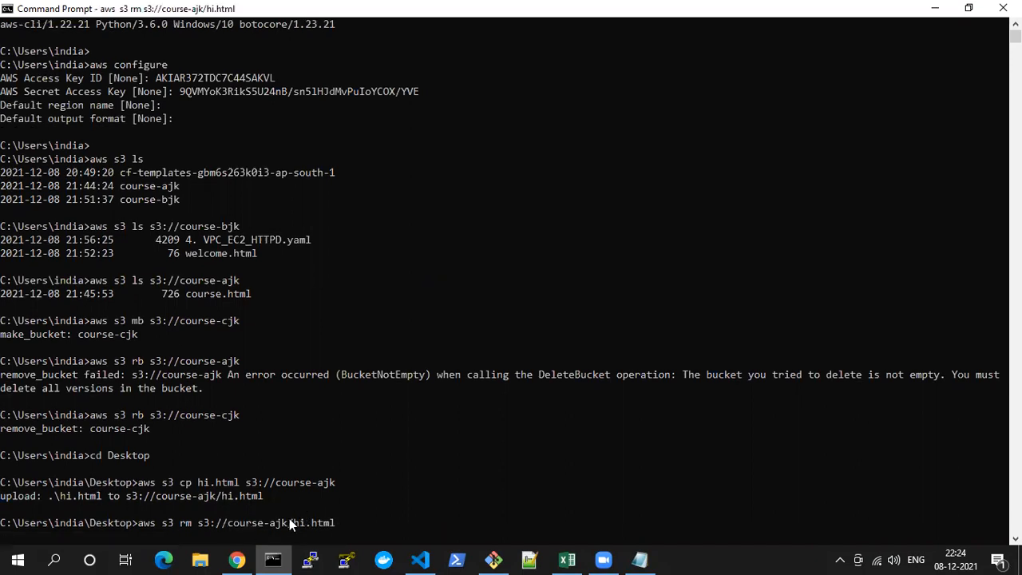
Review the deletion output and refresh the course-ajk object list in the S3 console in Chrome
drag(3, 511, 192, 511)
click(237, 559)
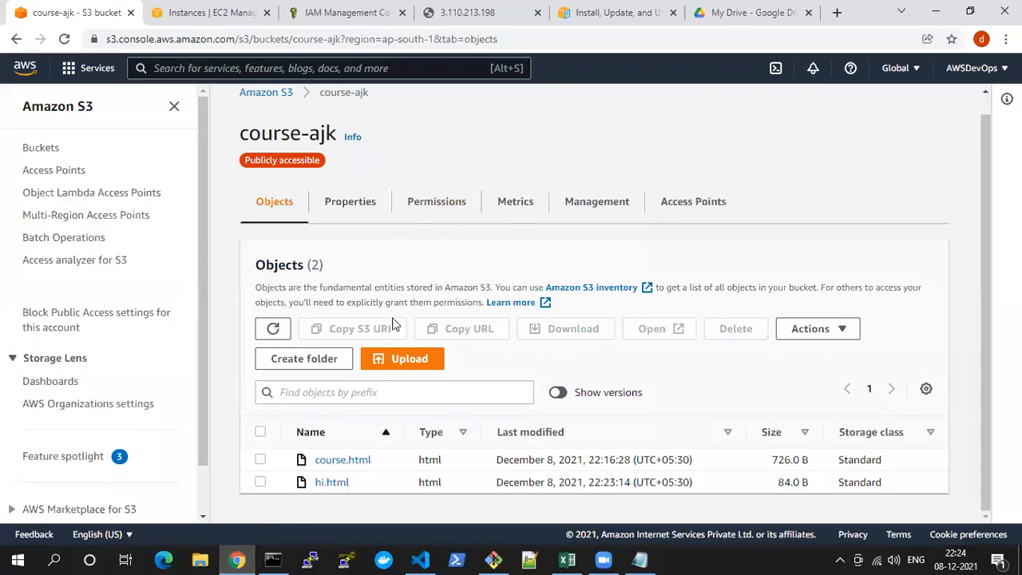
click(274, 329)
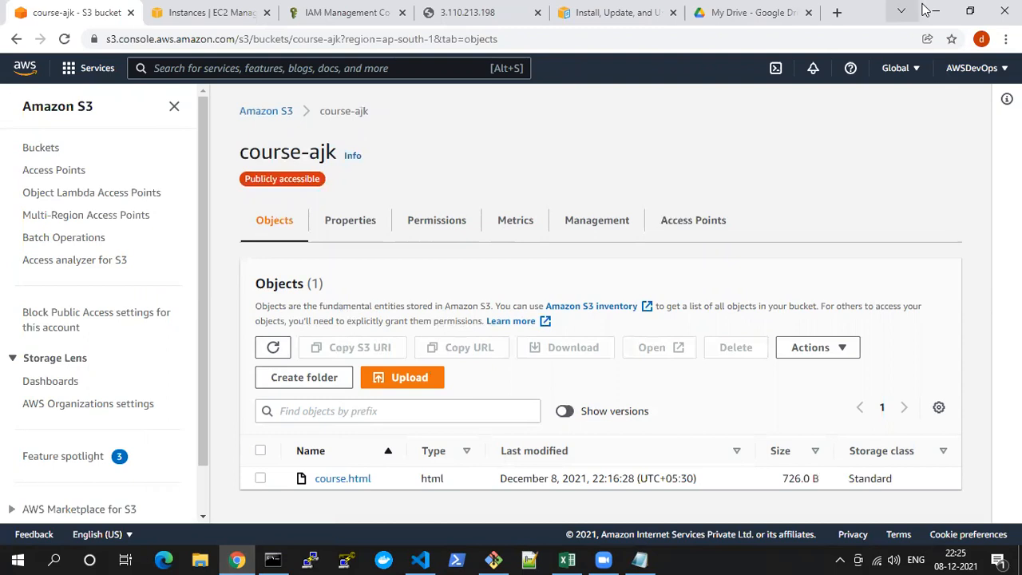
Switch from the EC2 instances page to the CloudFormation service by searching the AWS console
click(196, 11)
click(298, 73)
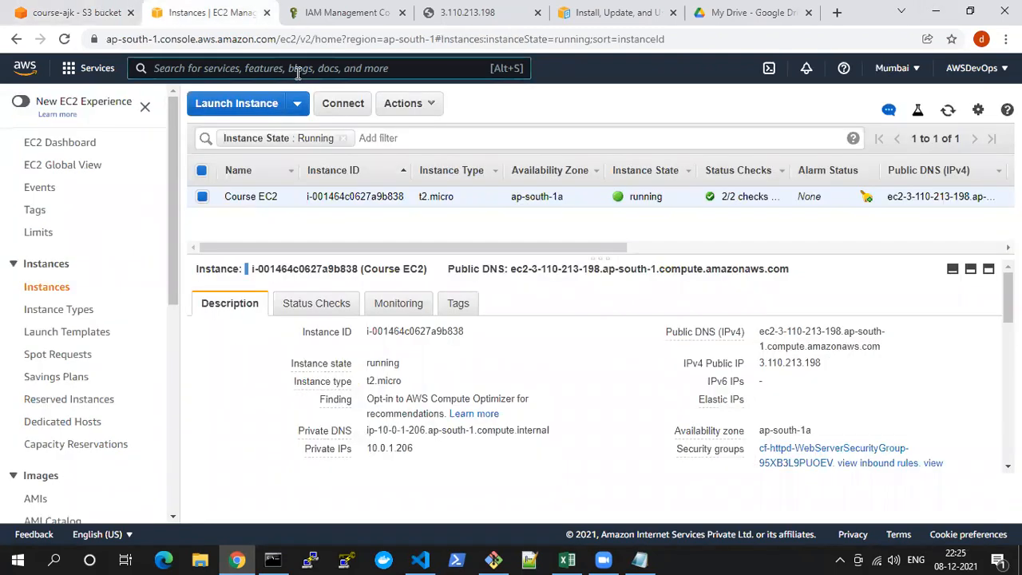
text(cloud)
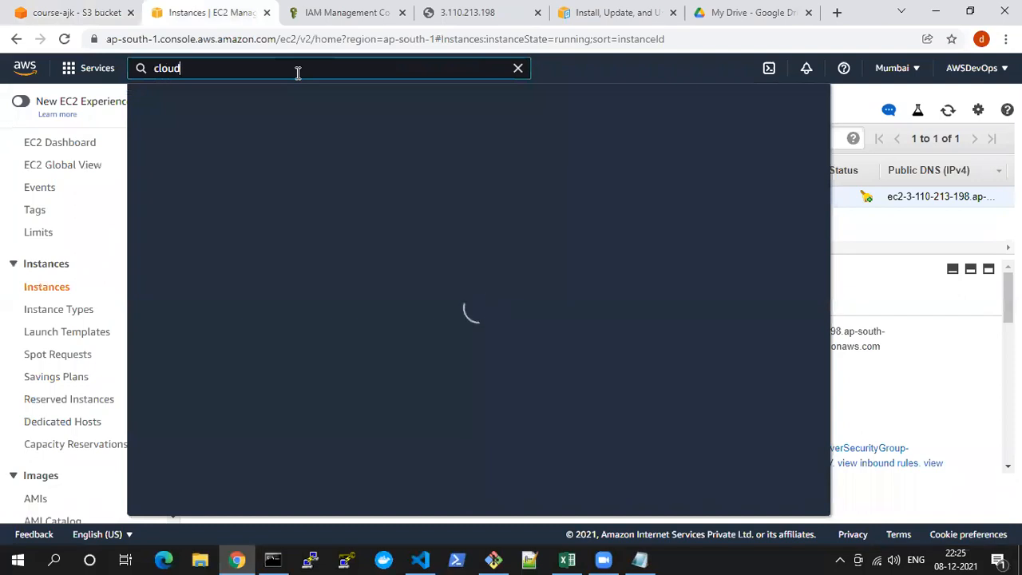
text(forma)
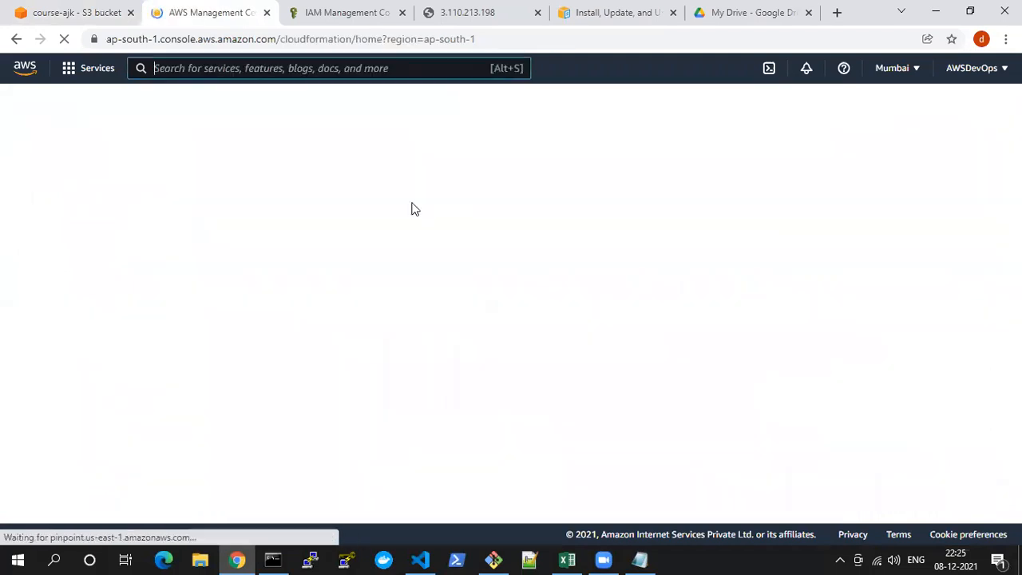
Examine the new IAM user's access key ID in the Add user summary and close the wizard
click(344, 30)
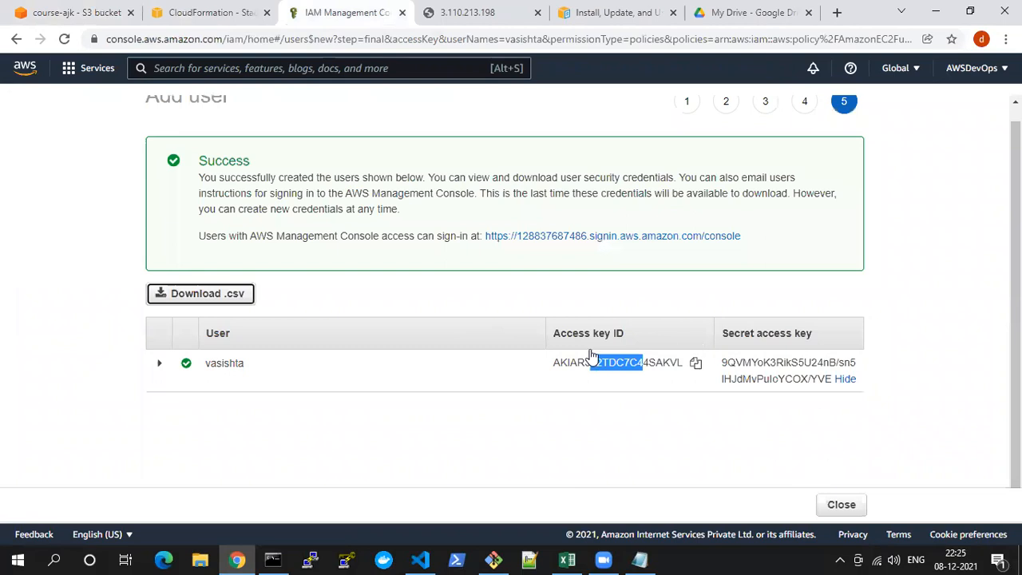
scroll(479, 349, up, 1)
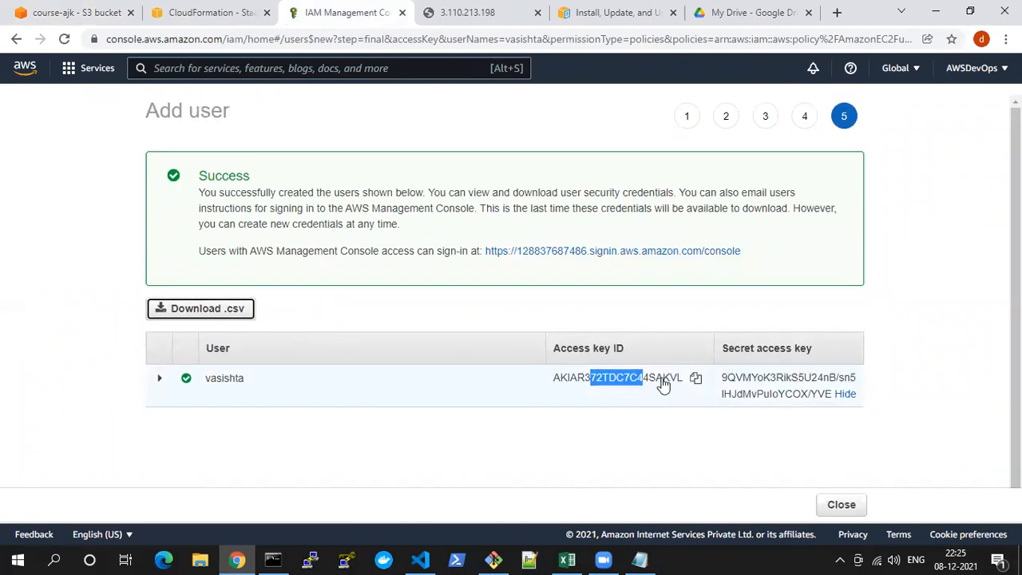
drag(546, 384, 684, 383)
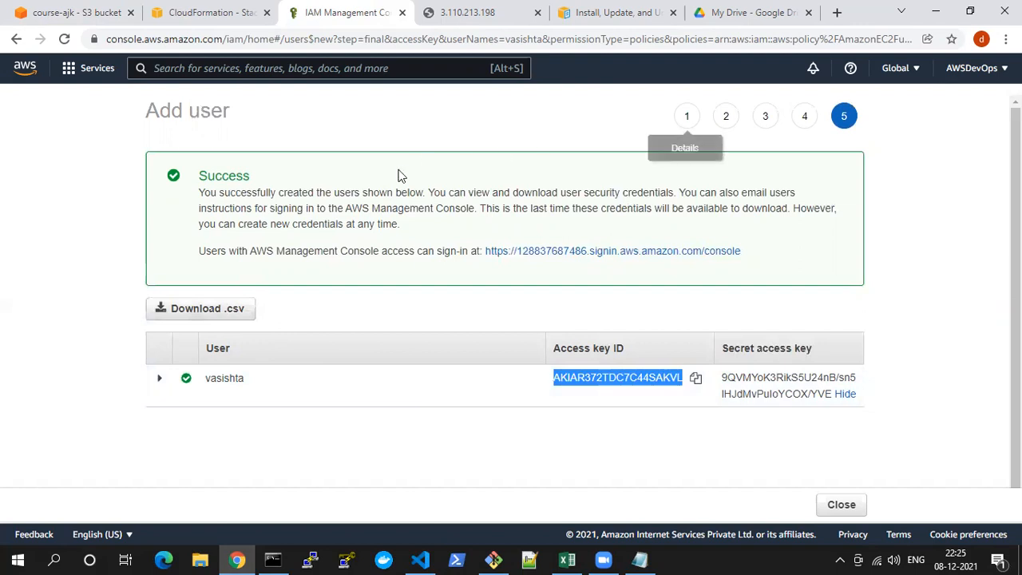
scroll(826, 459, down, 1)
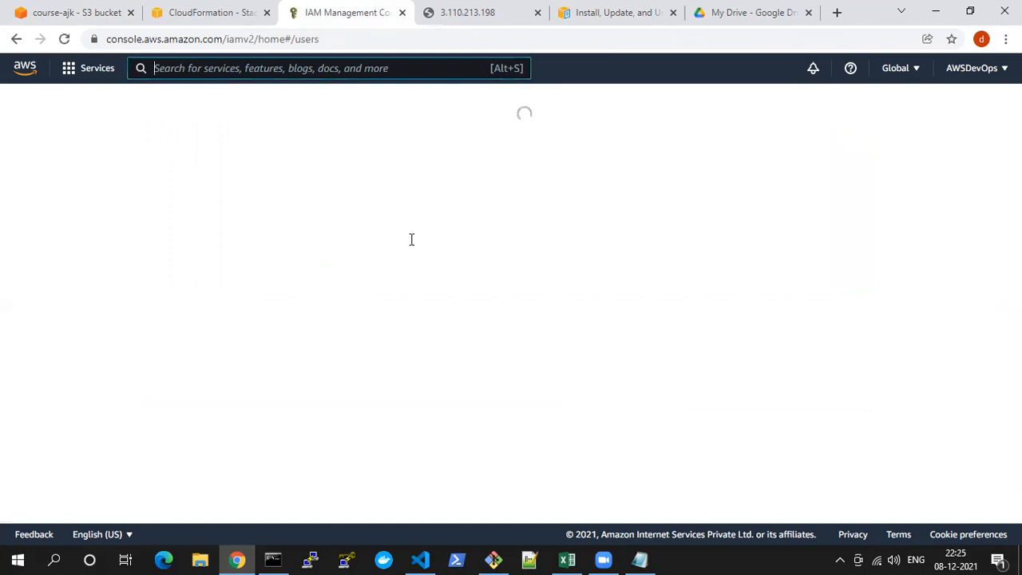
Delete the only IAM user, confirming with its user name, and refresh the users list
click(275, 327)
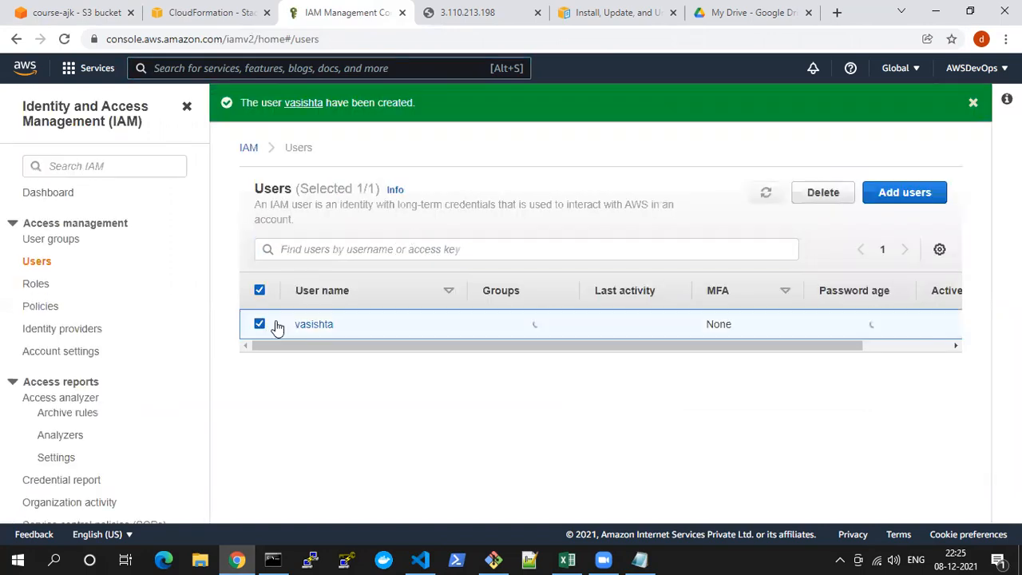
click(822, 193)
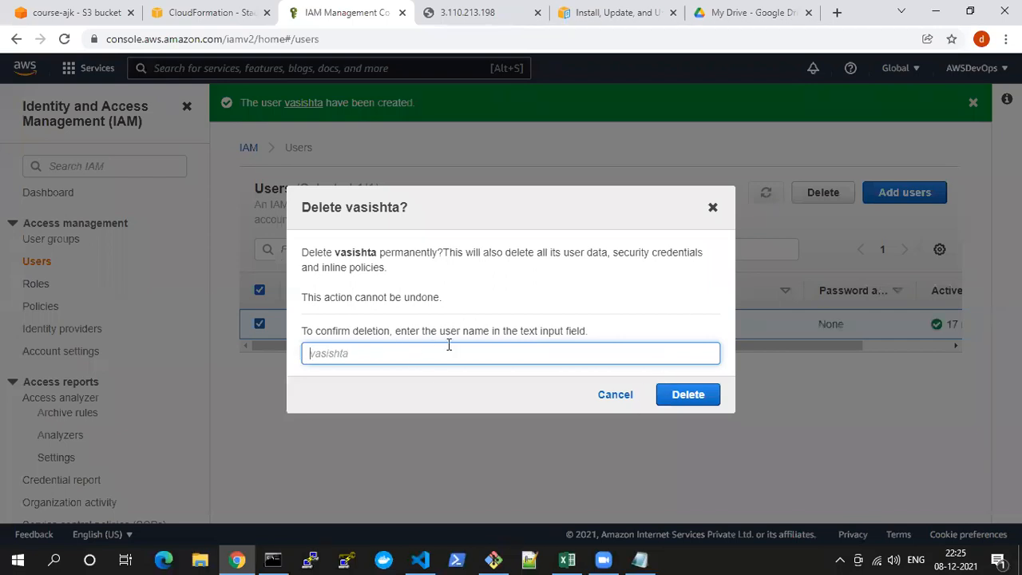
text(vasishta)
click(687, 395)
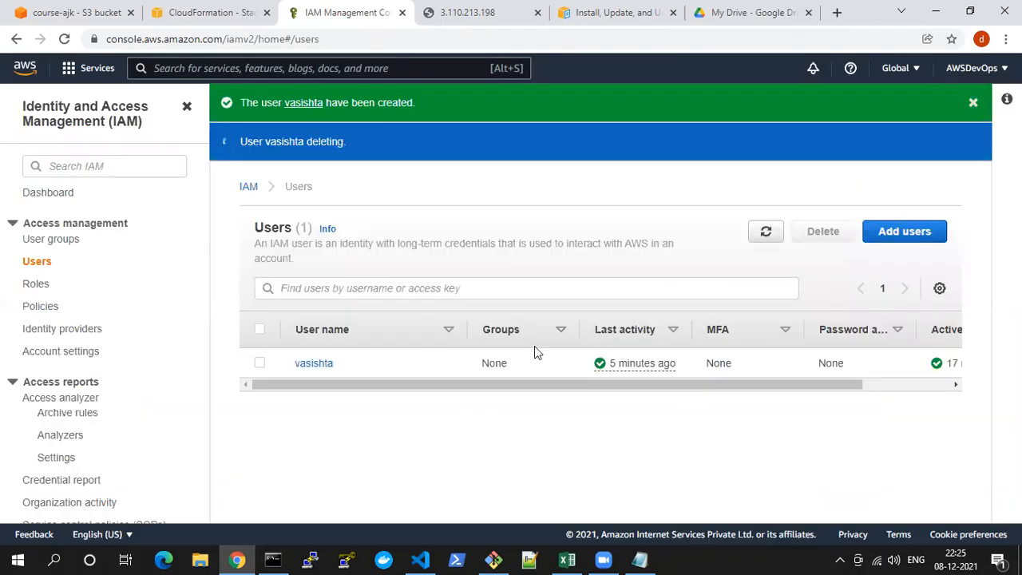
click(272, 559)
click(272, 559)
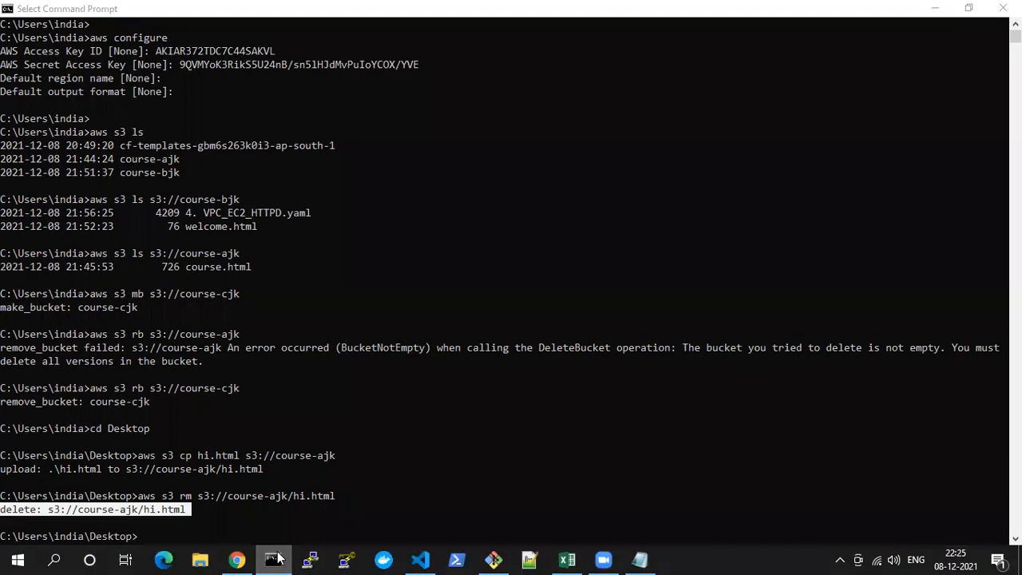
click(766, 236)
Switch to Command Prompt and try to remove the course-ajk bucket with aws s3 rb s3://course-ajk
click(272, 559)
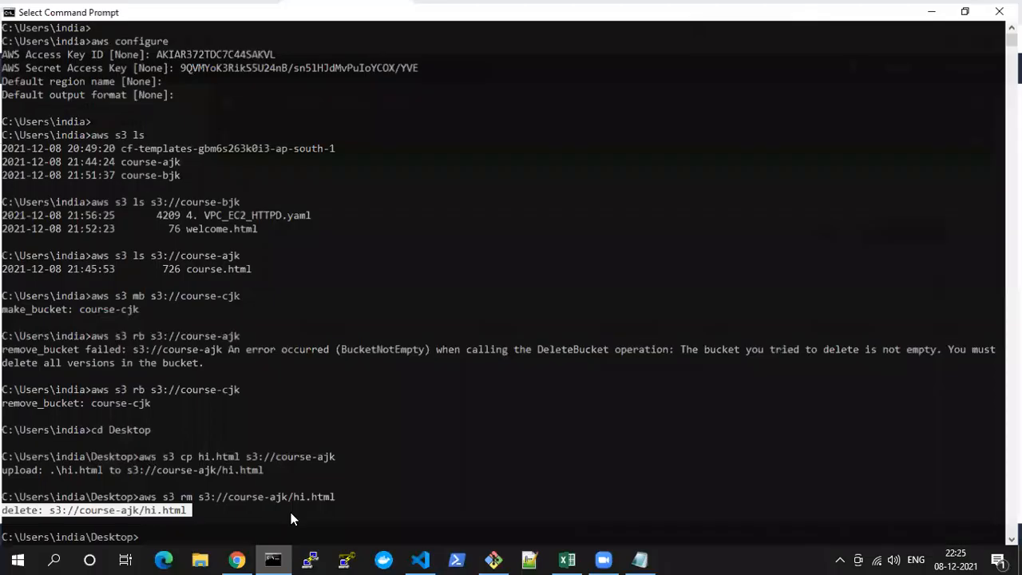
key(Up)
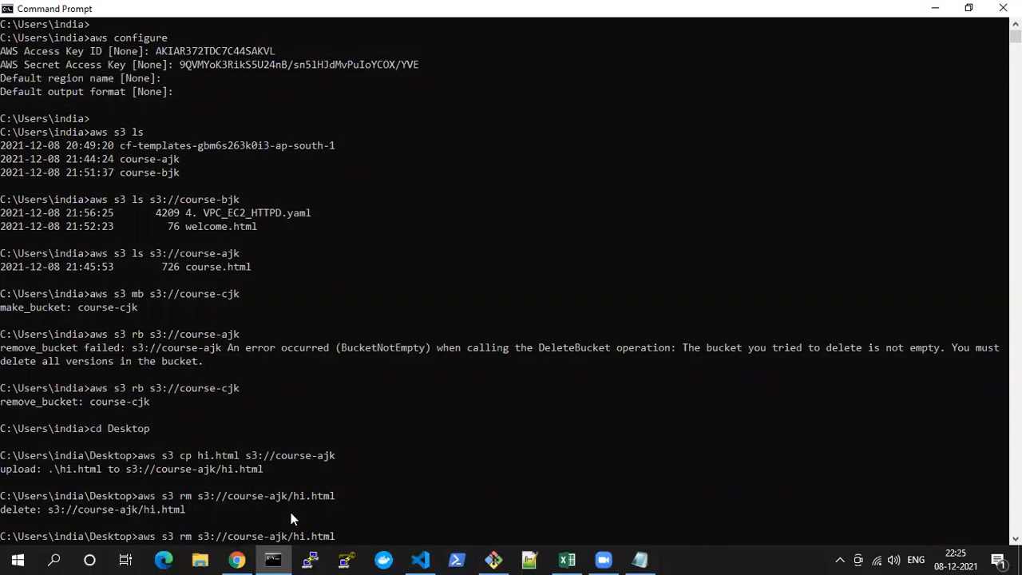
key(BackSpace)
key(BackSpace)
key(BackSpace)
key(BackSpace)
key(BackSpace)
text(b)
key(Return)
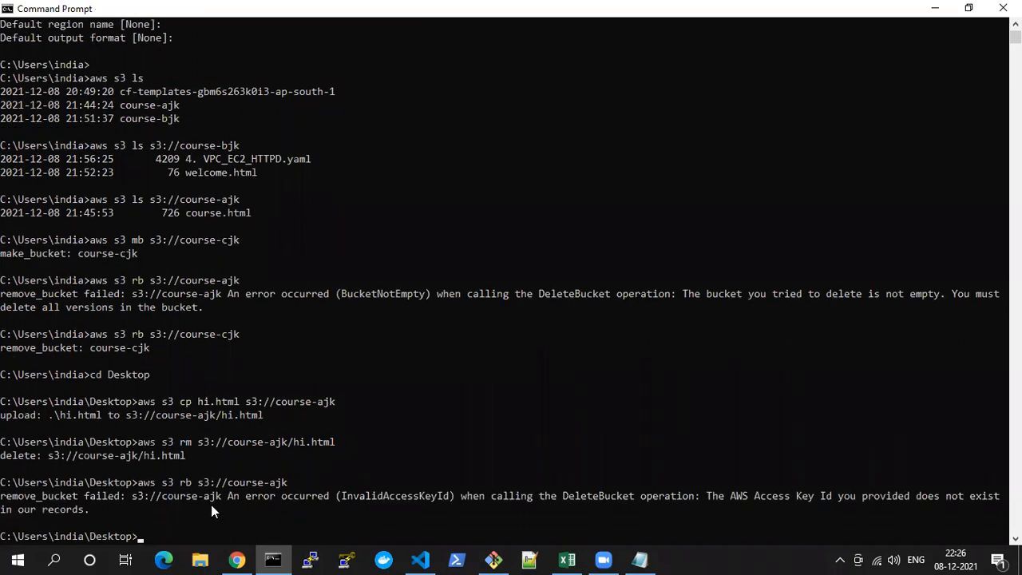
Highlight and examine the error returned by the bucket removal command
drag(193, 498, 267, 495)
drag(337, 487, 444, 494)
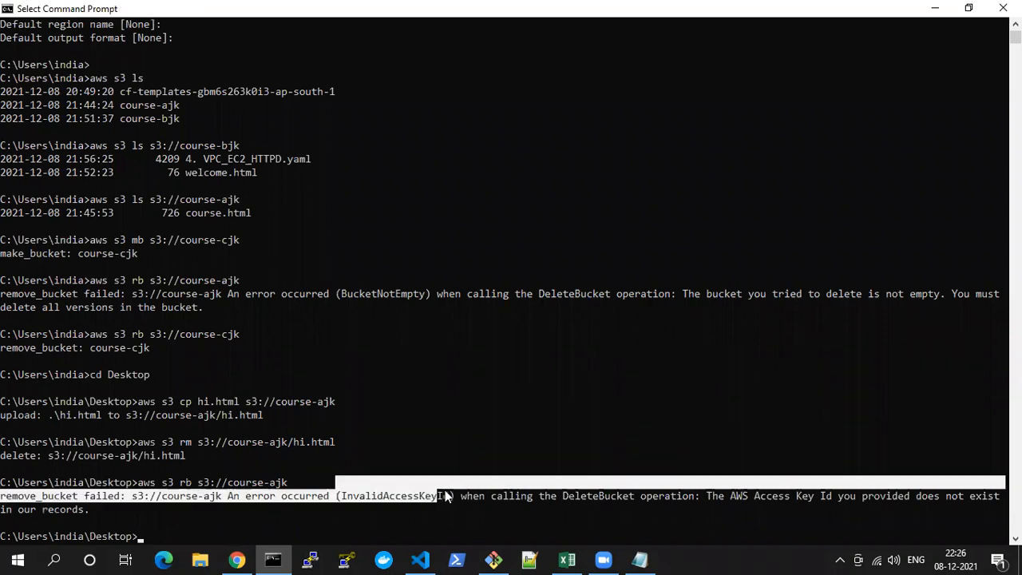
click(417, 500)
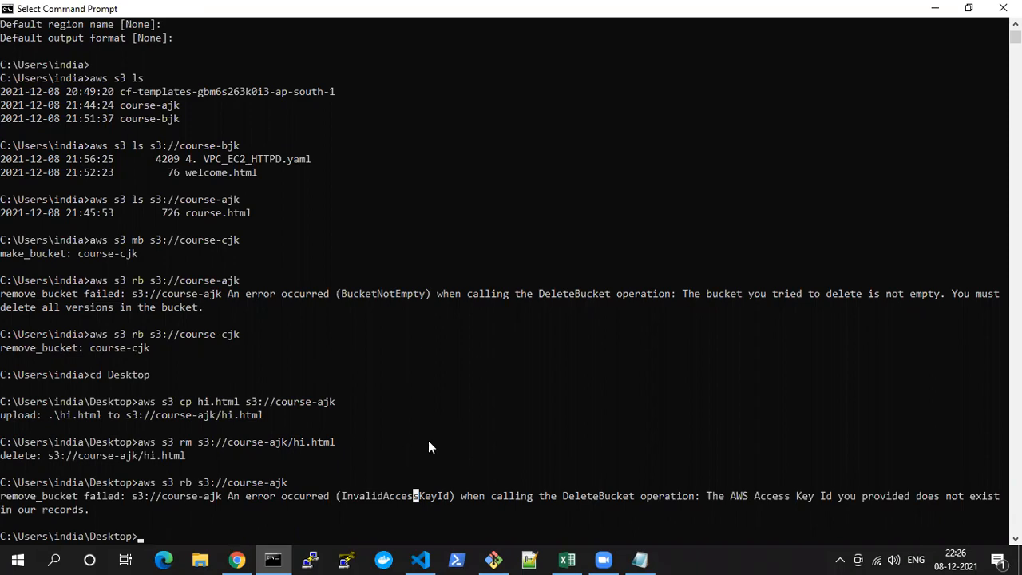
Return to the IAM users page in Chrome, refresh the list and dismiss both notifications
key(alt+Tab)
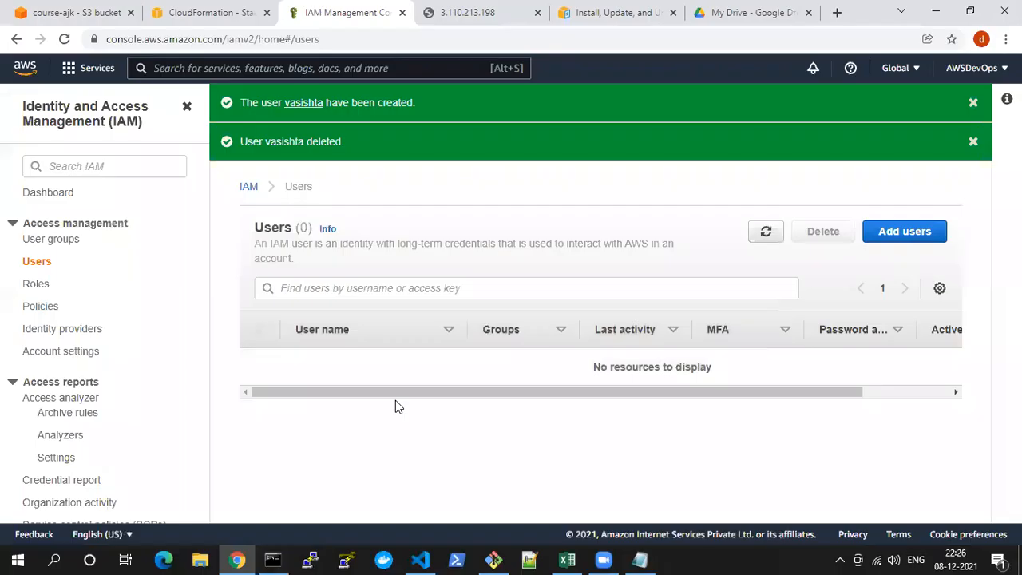
click(768, 233)
click(973, 104)
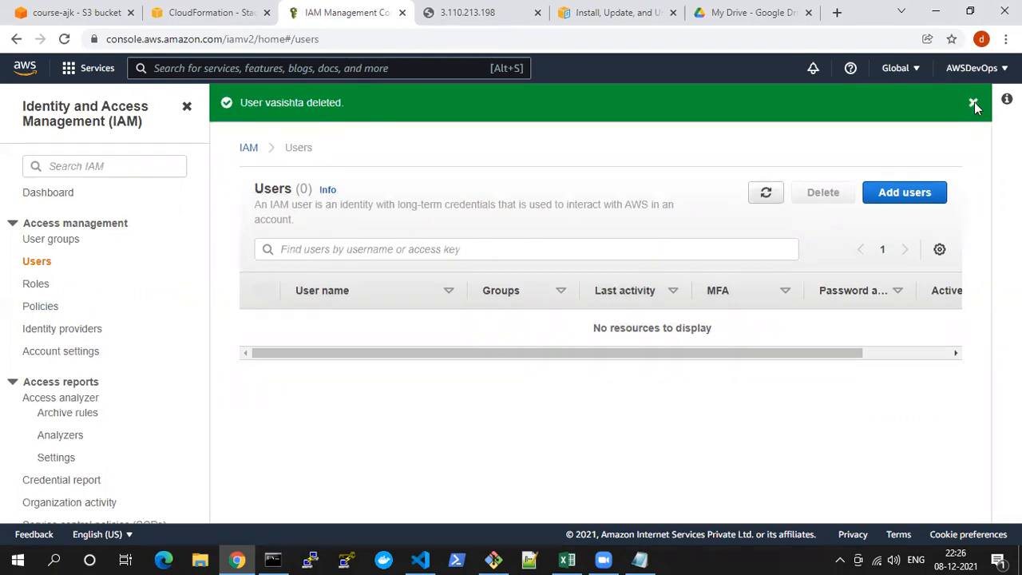
click(973, 102)
key(alt+Tab)
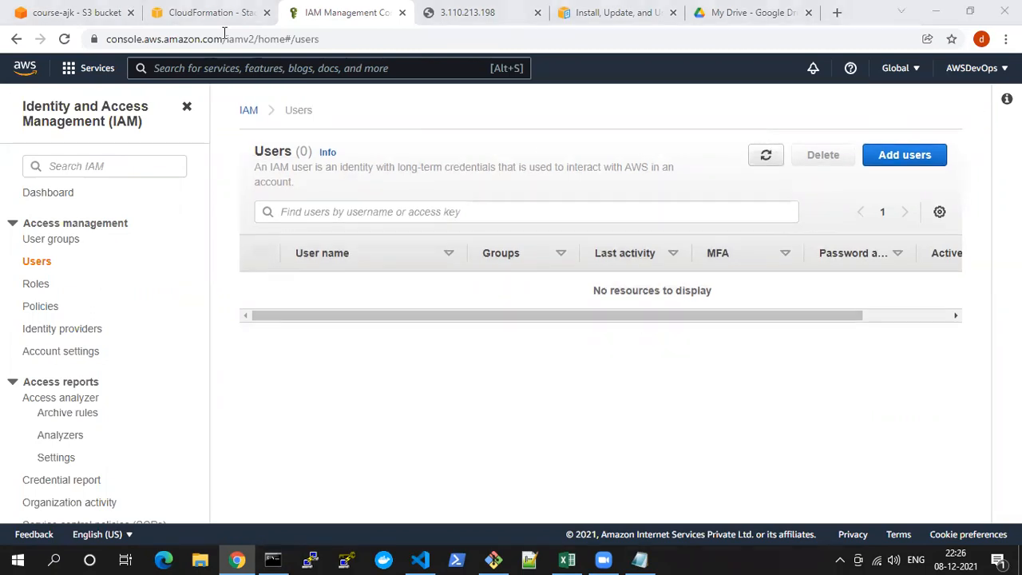
Delete the cf-httpd stack in CloudFormation and confirm the deletion
click(204, 12)
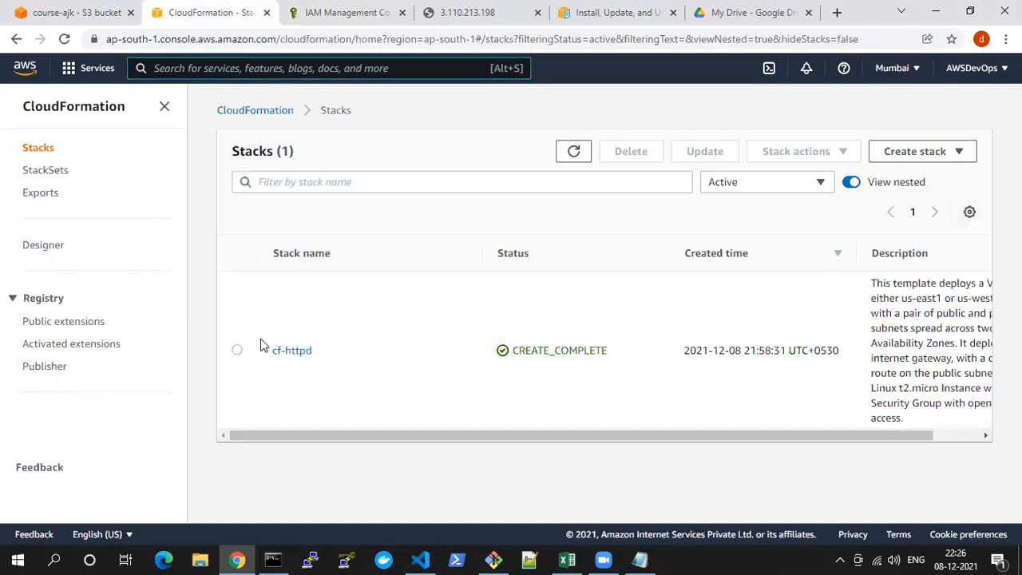
click(241, 349)
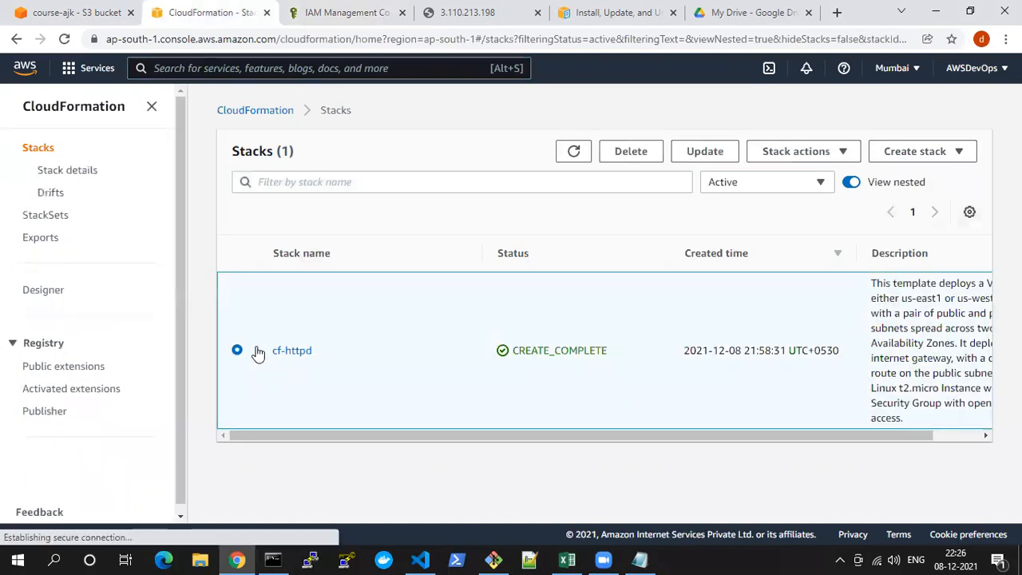
click(625, 155)
click(663, 351)
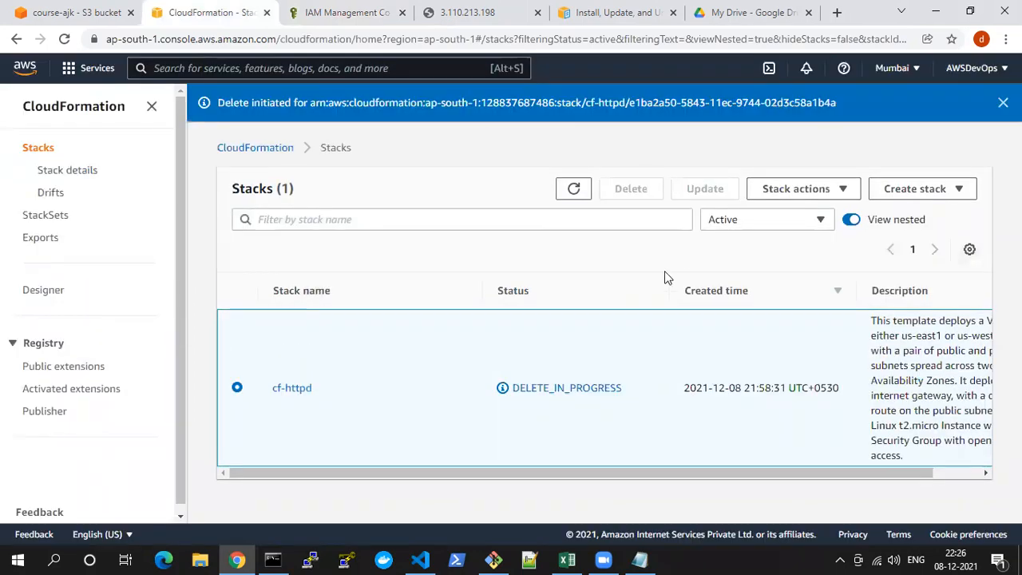
Close the AWS CLI documentation, Google Drive, 3.110.213.198 and IAM pages, keeping S3 and CloudFormation open
click(349, 13)
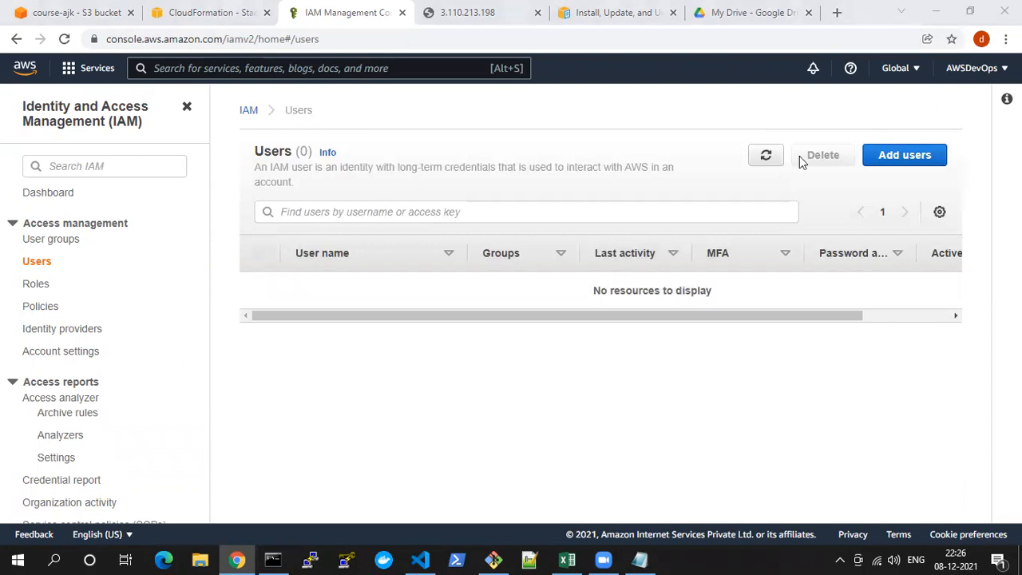
click(621, 13)
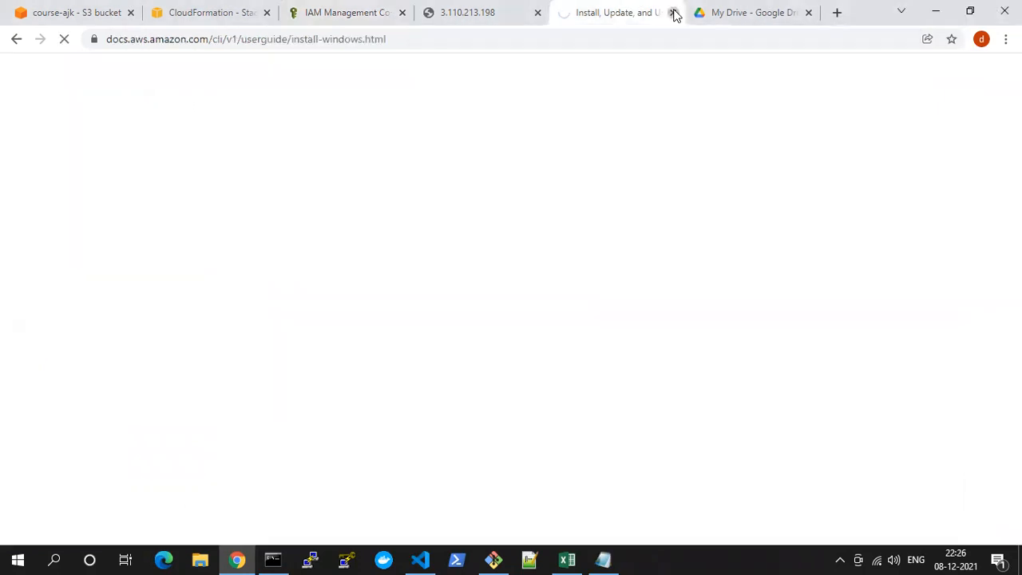
click(674, 13)
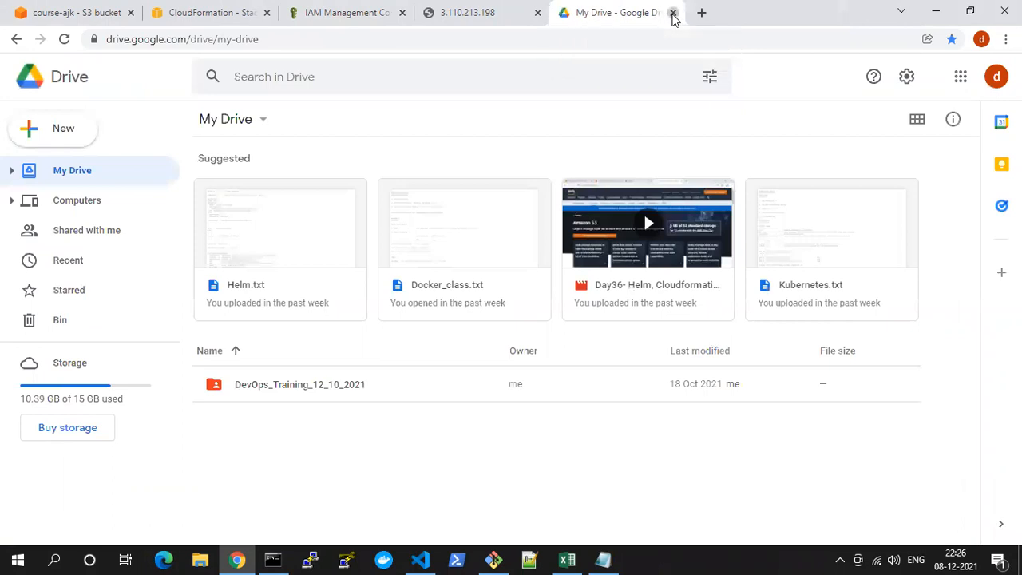
click(672, 13)
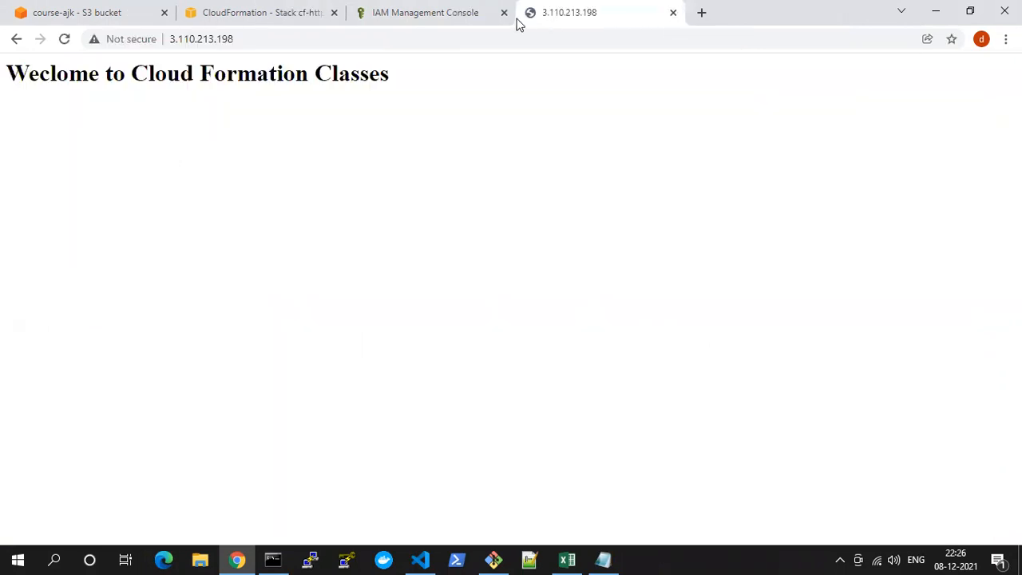
click(673, 14)
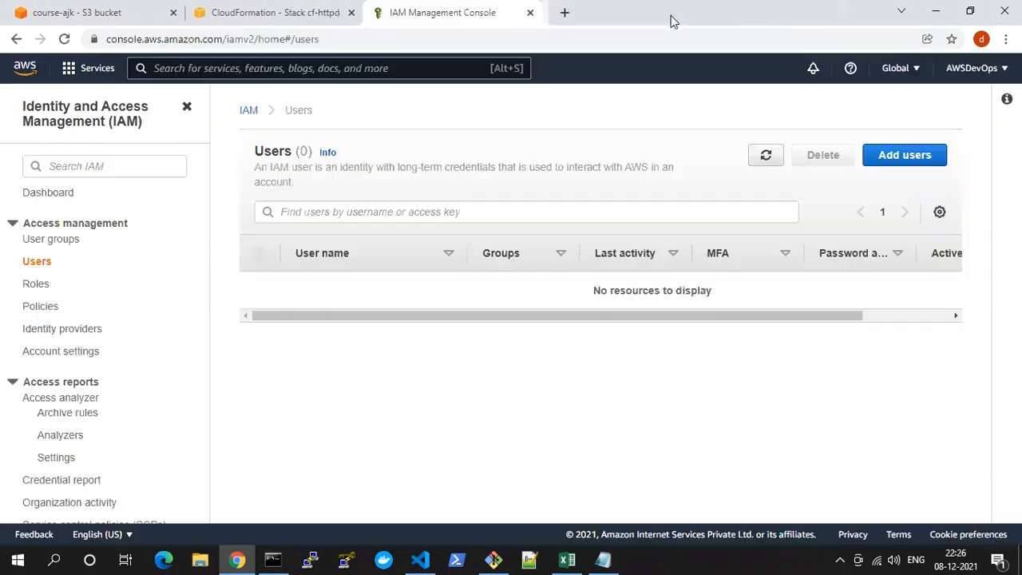
click(531, 13)
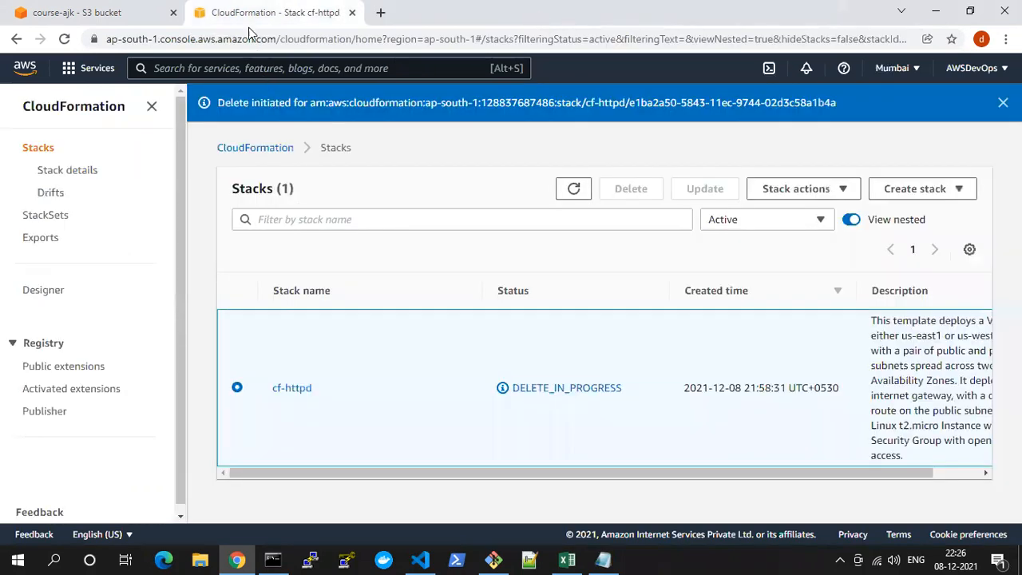
Review the S3 bucket list and the objects in the course-ajk bucket
click(111, 11)
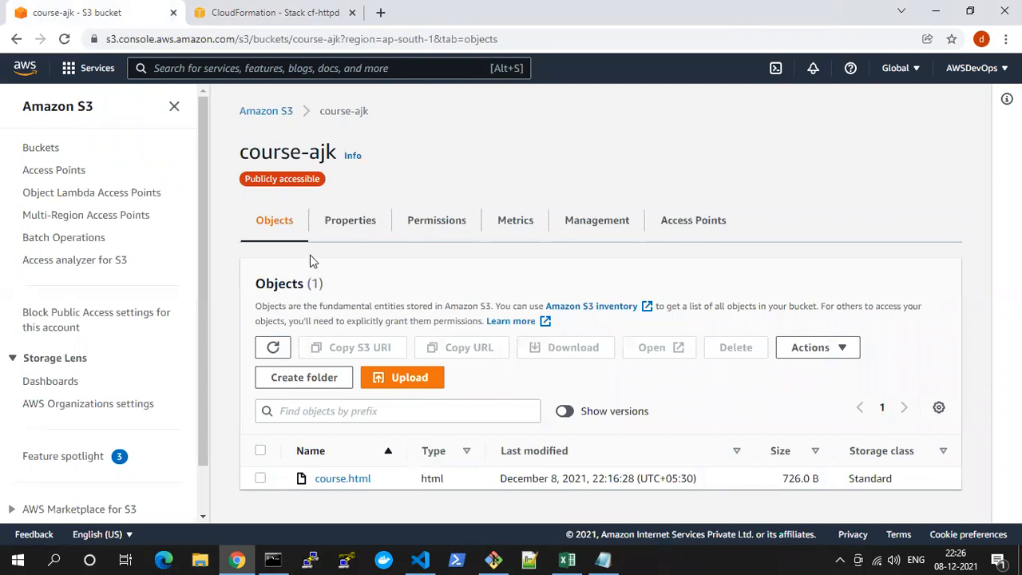
click(266, 113)
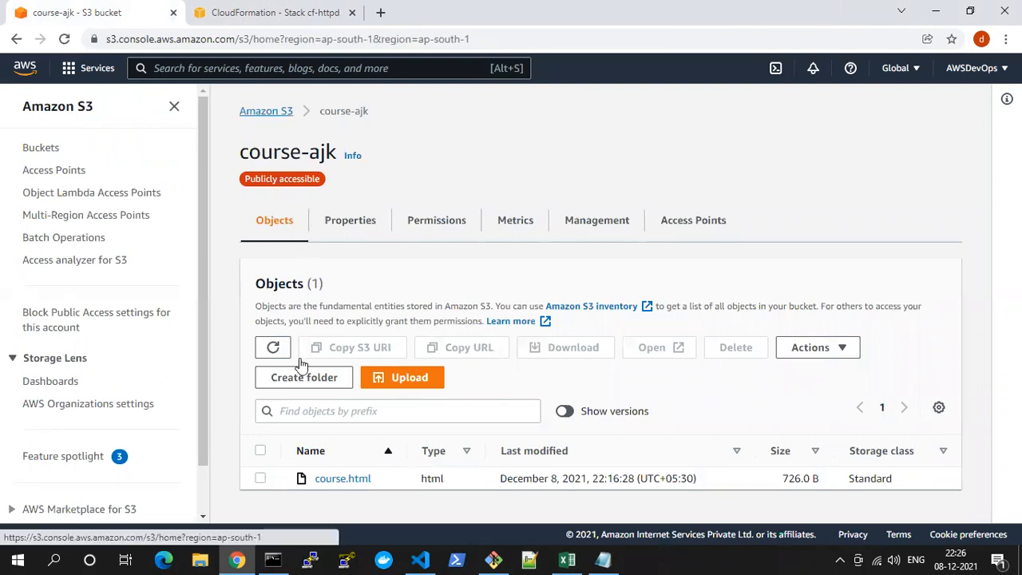
click(260, 368)
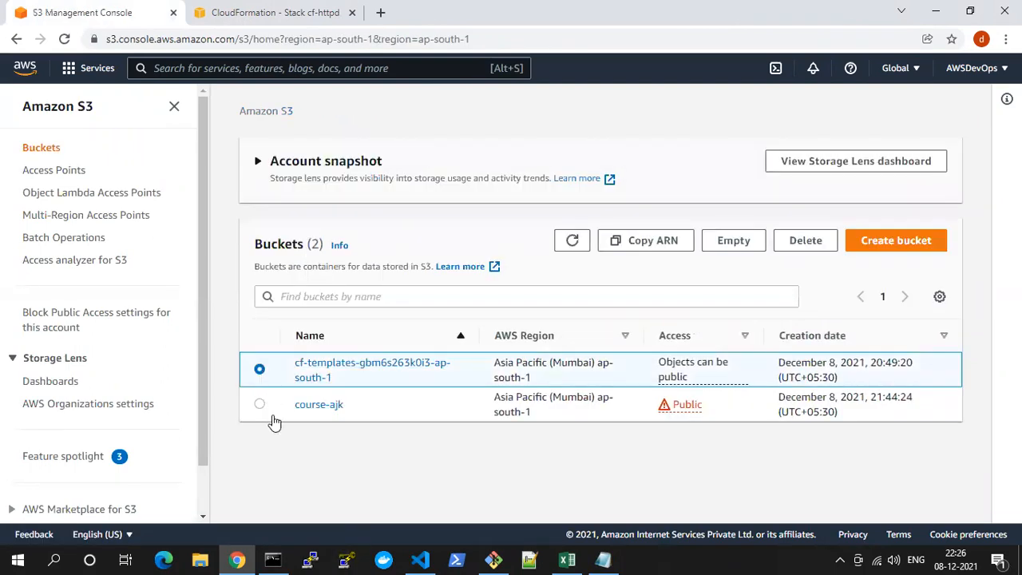
click(313, 406)
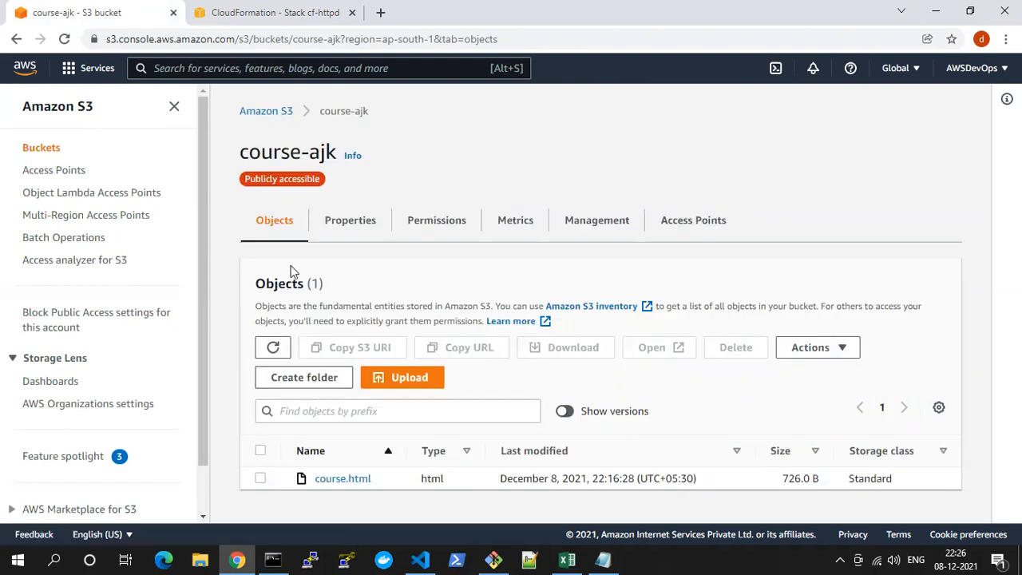
Start emptying the course-ajk bucket from the bucket list and read the warning about new objects being added meanwhile
click(251, 115)
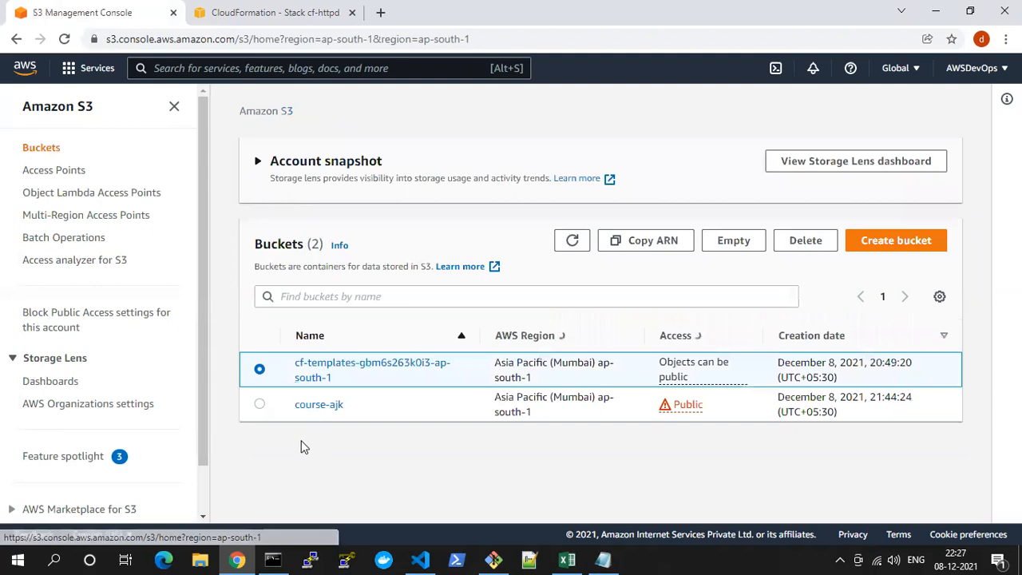
click(259, 406)
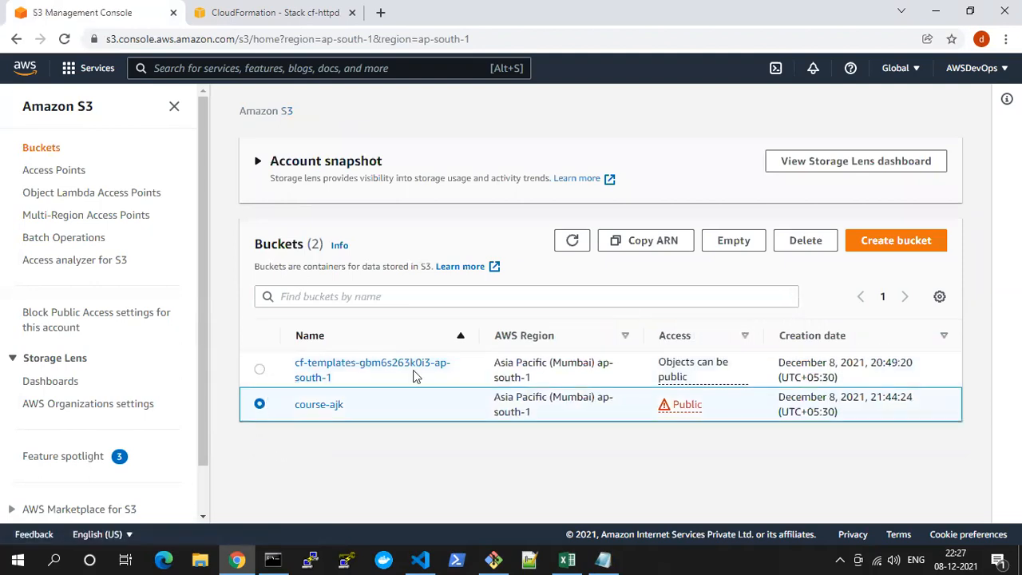
click(745, 247)
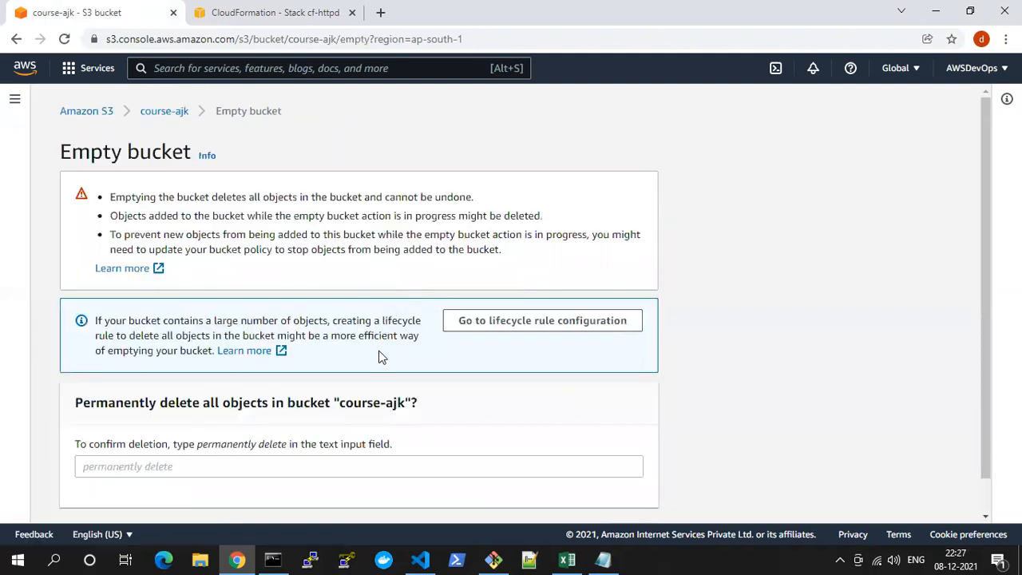
scroll(363, 357, down, 1)
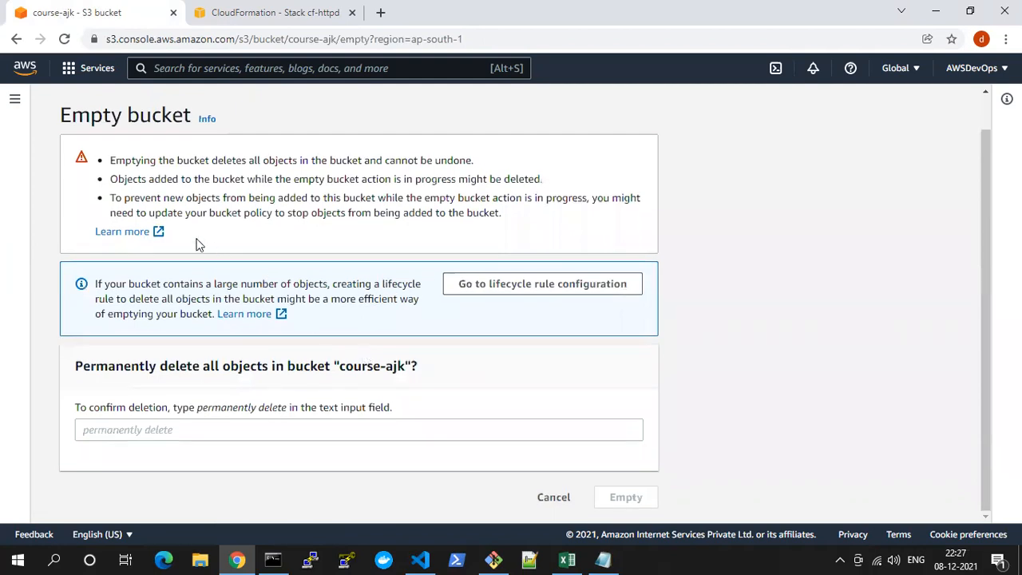
drag(112, 198, 530, 210)
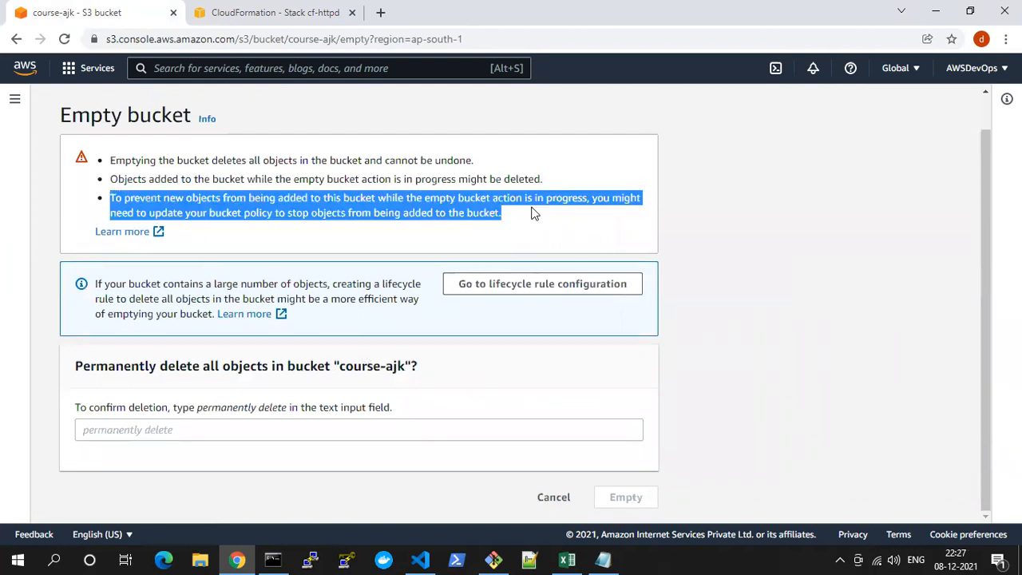
double_click(539, 202)
drag(366, 198, 640, 197)
drag(347, 212, 433, 209)
drag(344, 368, 159, 428)
mouse_move(237, 409)
mouse_down()
mouse_move(256, 411)
mouse_move(222, 412)
mouse_up()
click(221, 412)
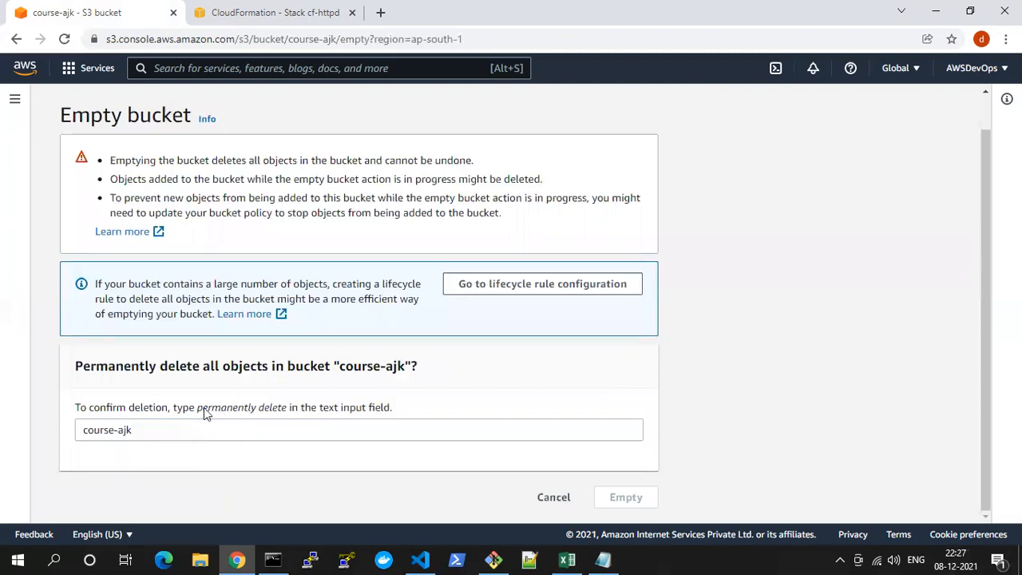
drag(167, 429, 11, 426)
key(BackSpace)
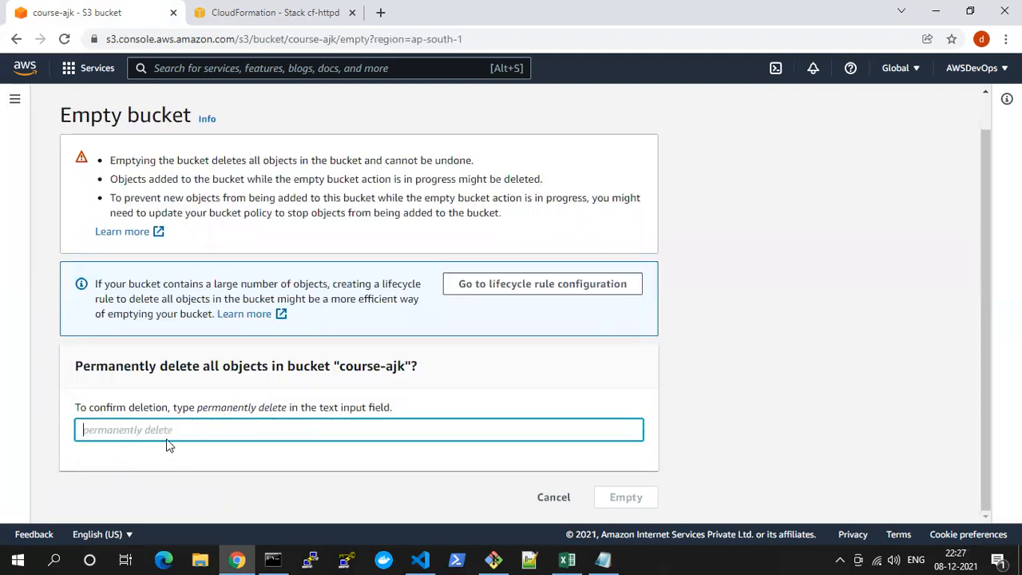
Confirm with "permanently delete" to empty the course-ajk bucket, and exit the status page
drag(391, 408, 168, 431)
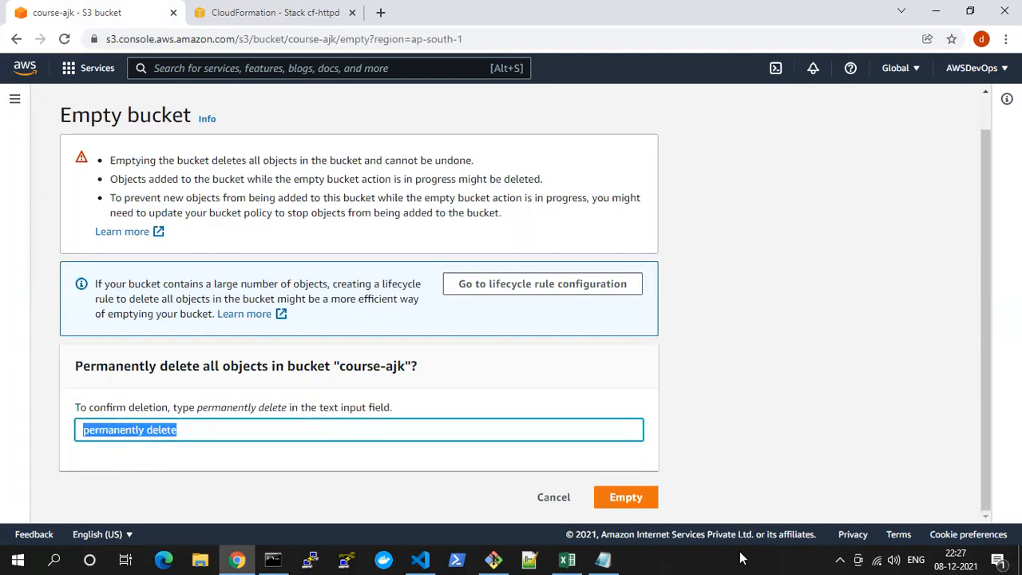
click(621, 496)
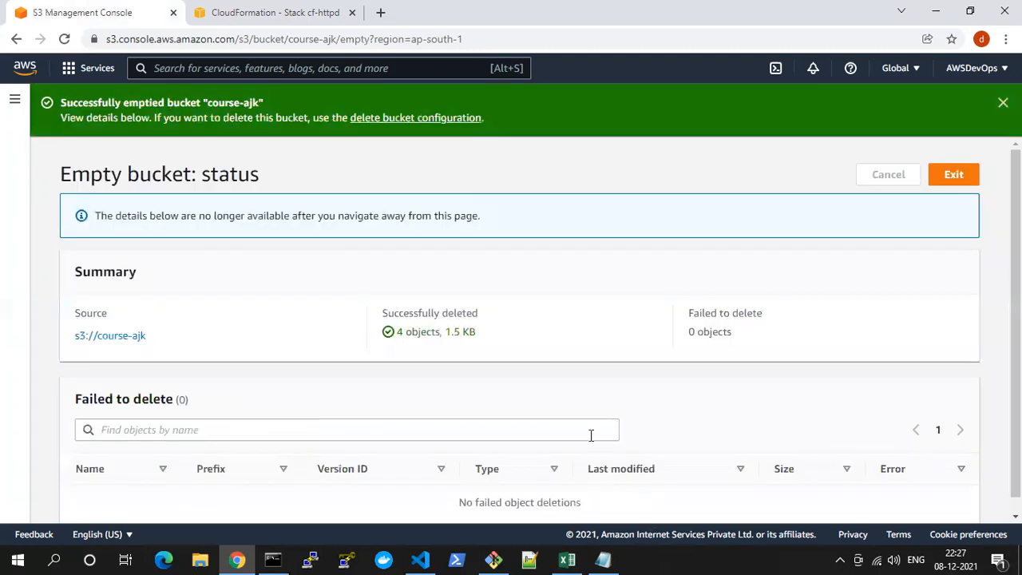
click(955, 176)
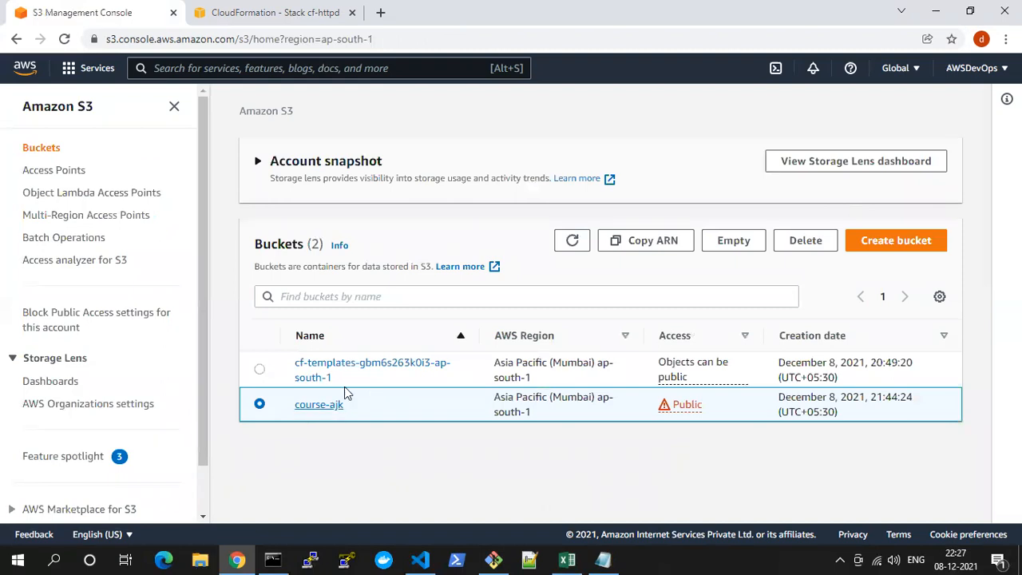
Delete the course-ajk bucket, entering its name as confirmation
click(801, 246)
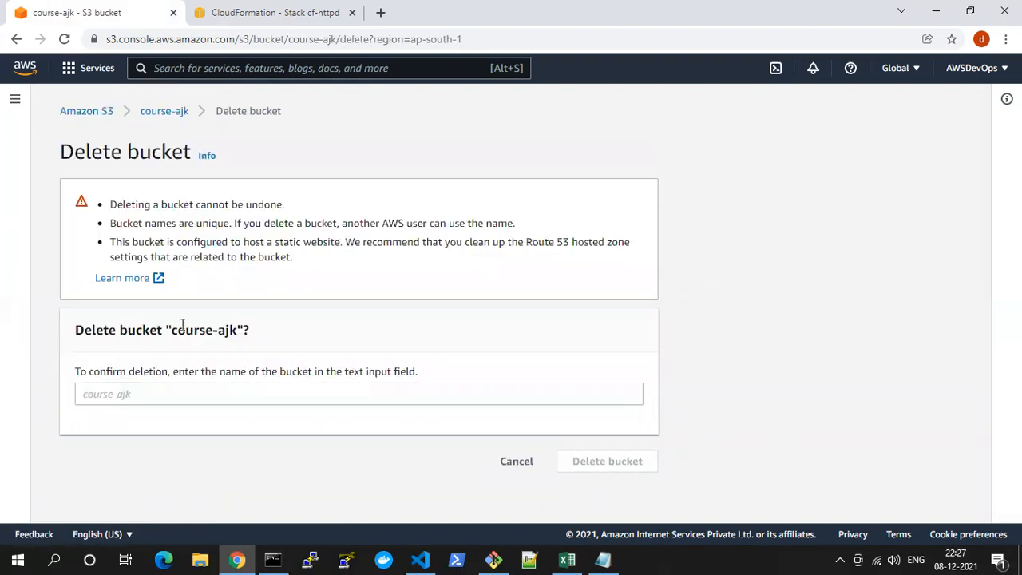
double_click(183, 325)
click(166, 337)
drag(173, 333, 115, 396)
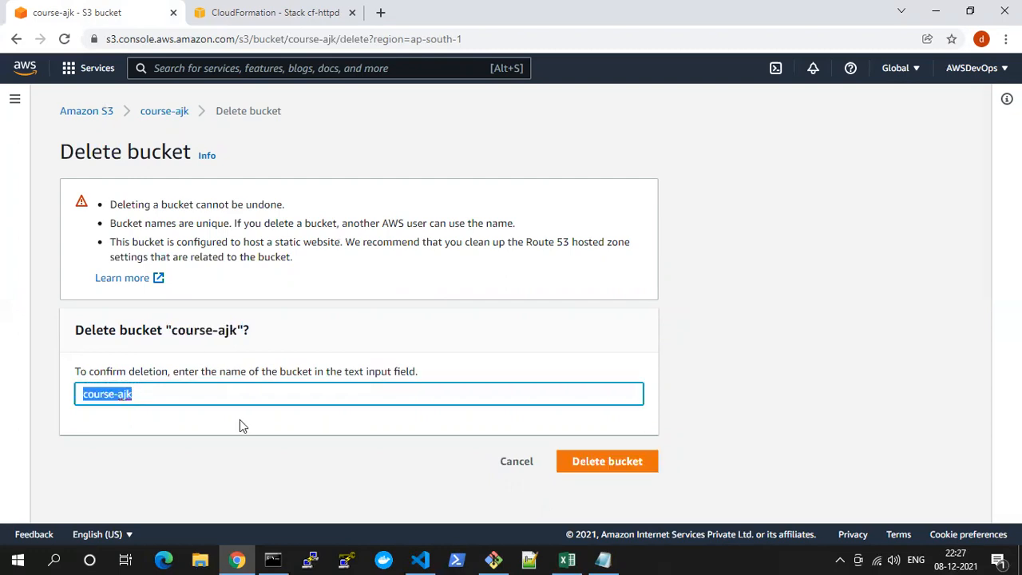
click(578, 463)
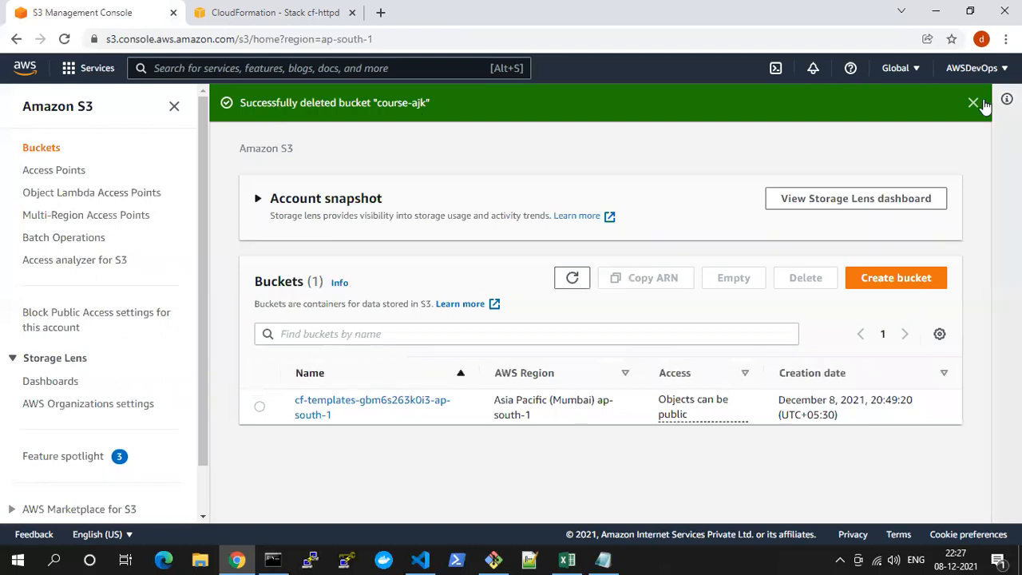
Empty the cf-templates-gbm6s263k0i3-ap-south-1 bucket, confirming with "permanently delete", and return to the bucket list
click(260, 407)
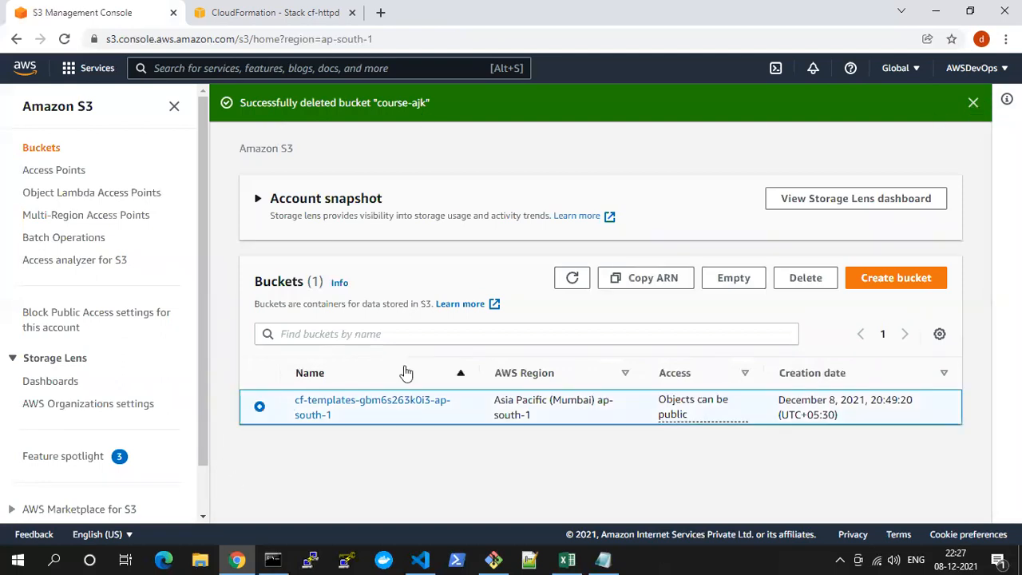
click(724, 279)
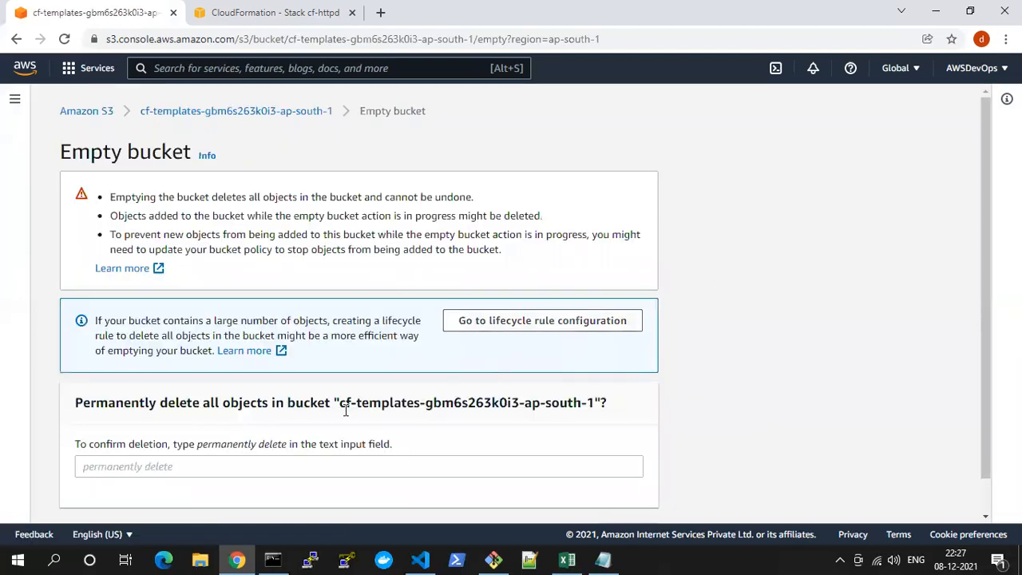
drag(341, 405, 551, 392)
drag(196, 448, 200, 471)
scroll(669, 520, down, 1)
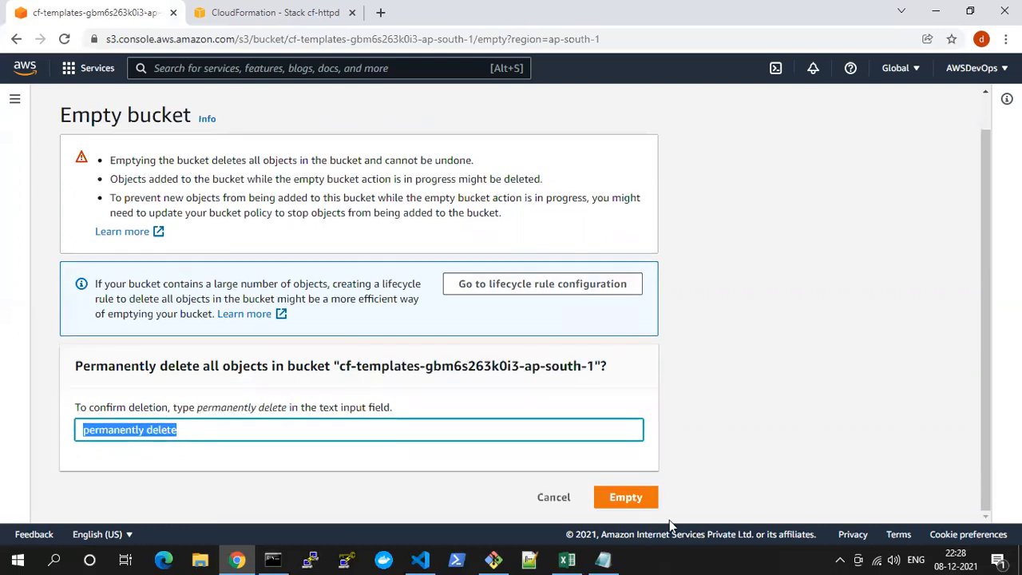
click(629, 499)
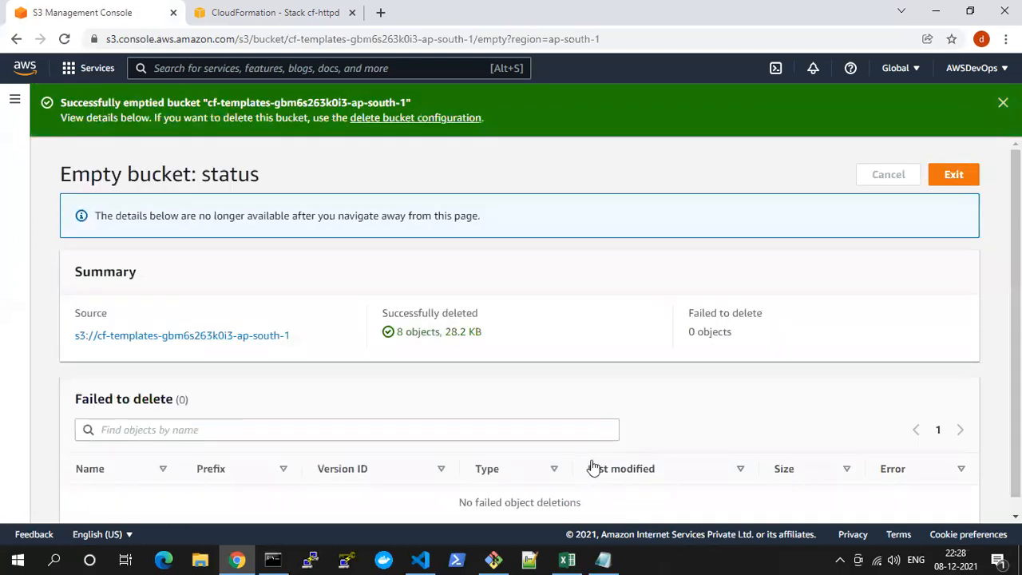
click(943, 181)
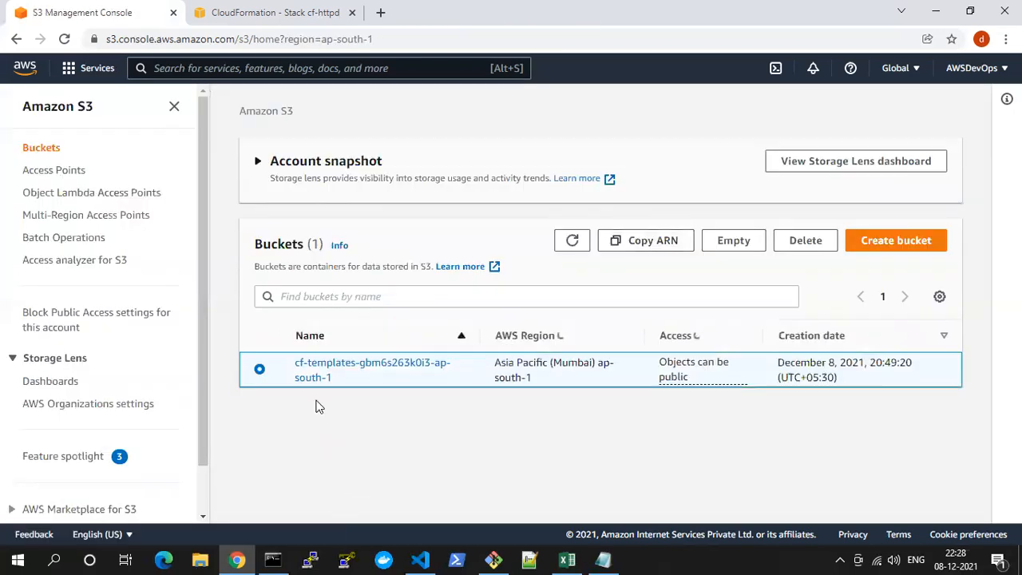
Delete the cf-templates-gbm6s263k0i3-ap-south-1 bucket, entering its name as confirmation
click(805, 240)
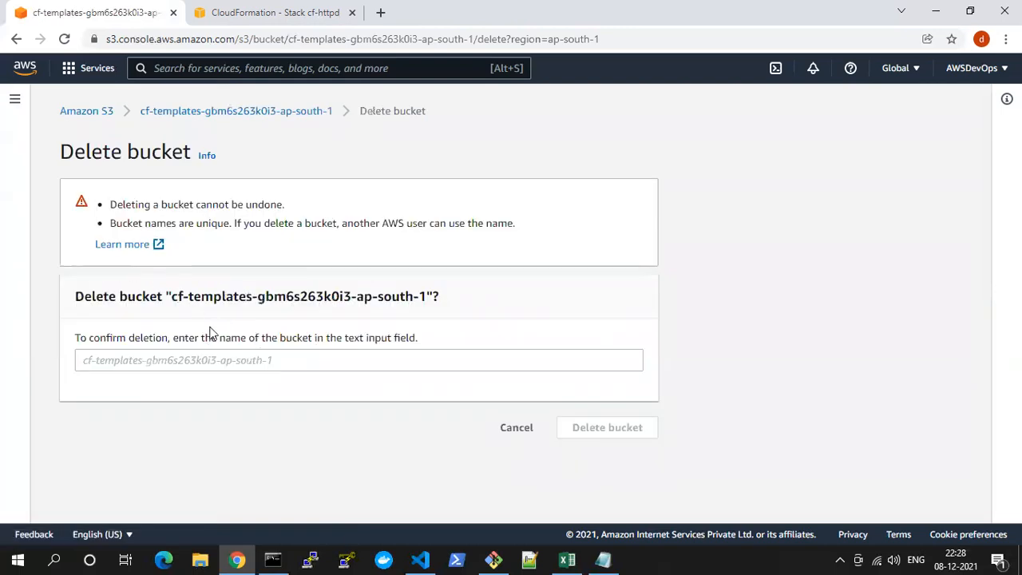
drag(171, 297, 431, 299)
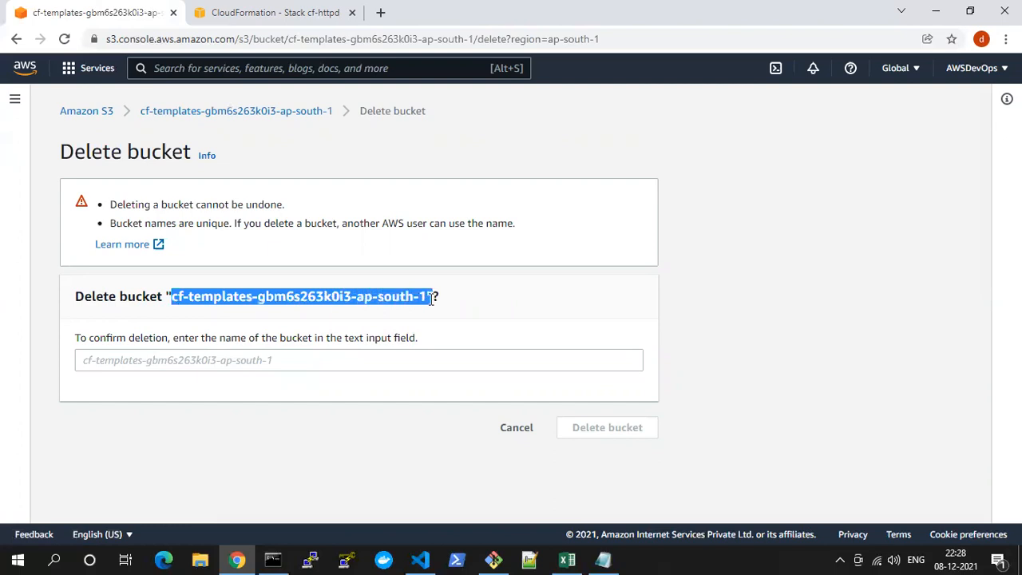
drag(369, 301, 261, 361)
click(597, 423)
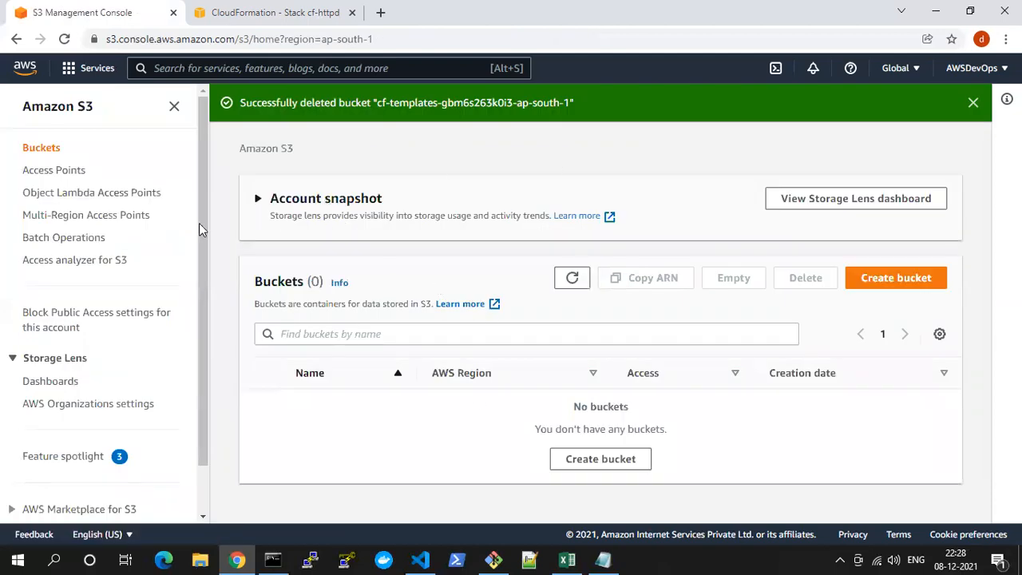
Refresh the CloudFormation stack list to check the cf-httpd deletion and dismiss the delete notification
click(279, 8)
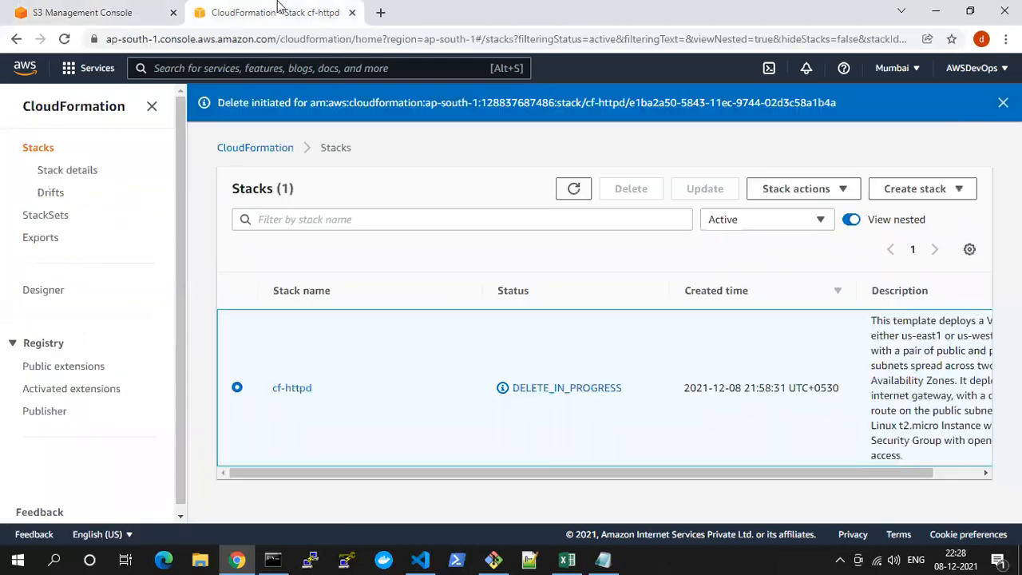
click(586, 199)
click(585, 198)
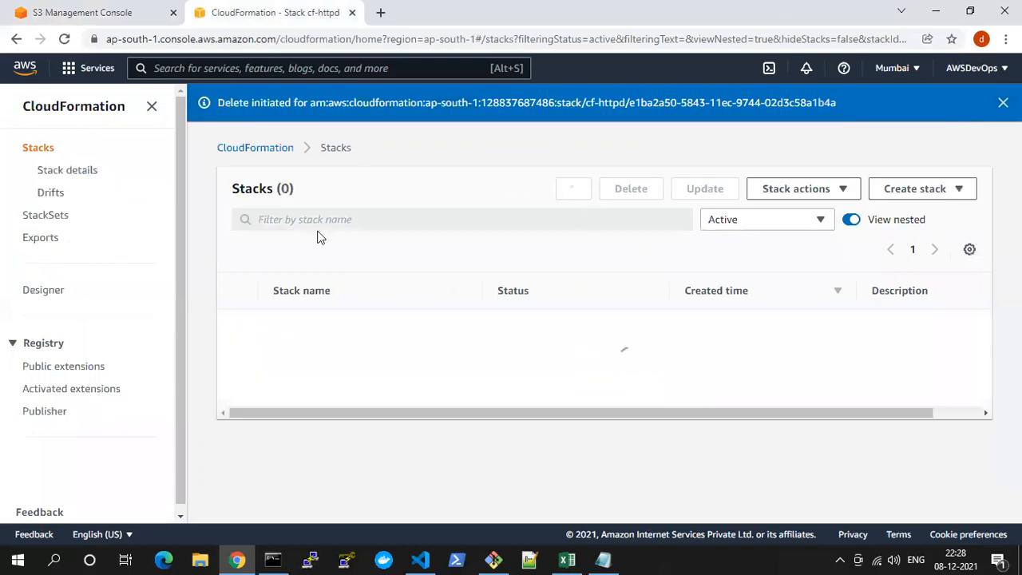
click(112, 12)
click(220, 16)
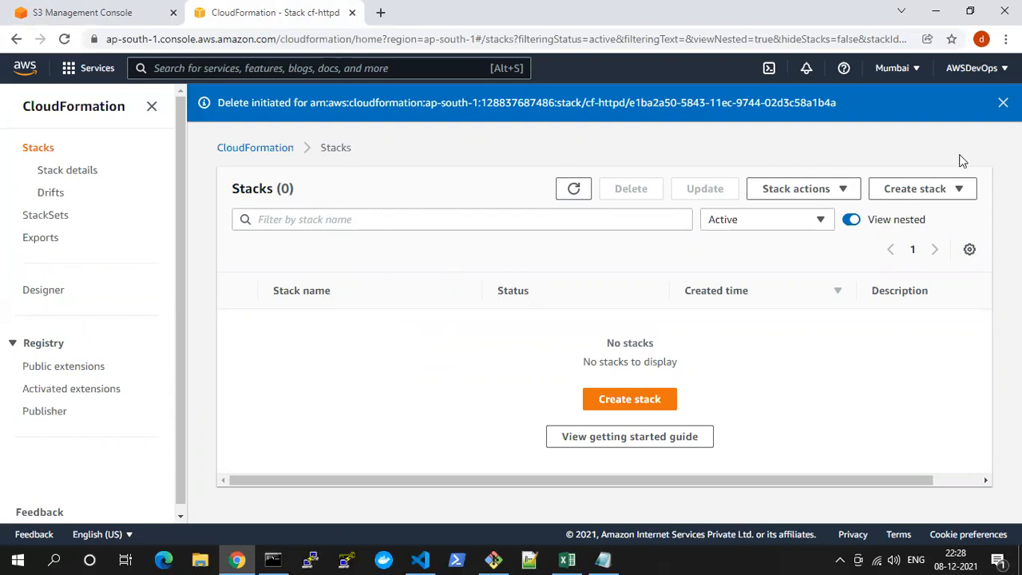
click(1003, 102)
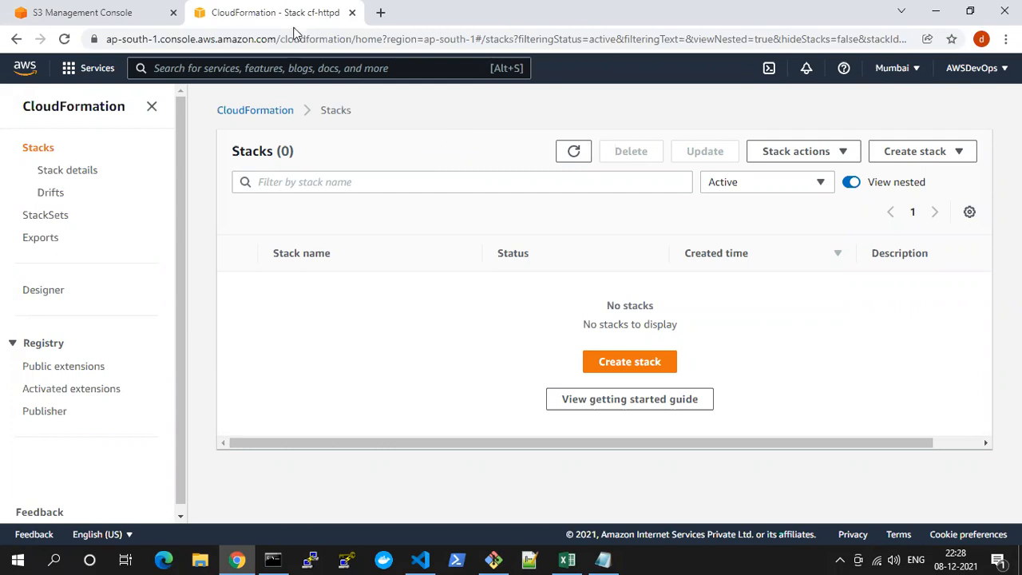
Check the S3 and CloudFormation pages once more and close the browser window
click(140, 10)
click(237, 10)
click(114, 8)
click(261, 7)
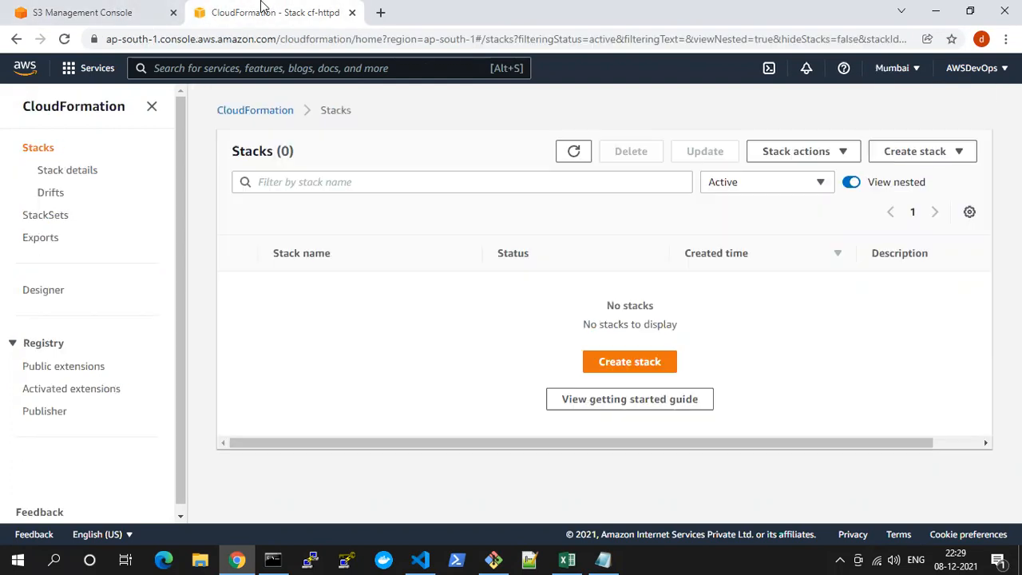
click(1005, 10)
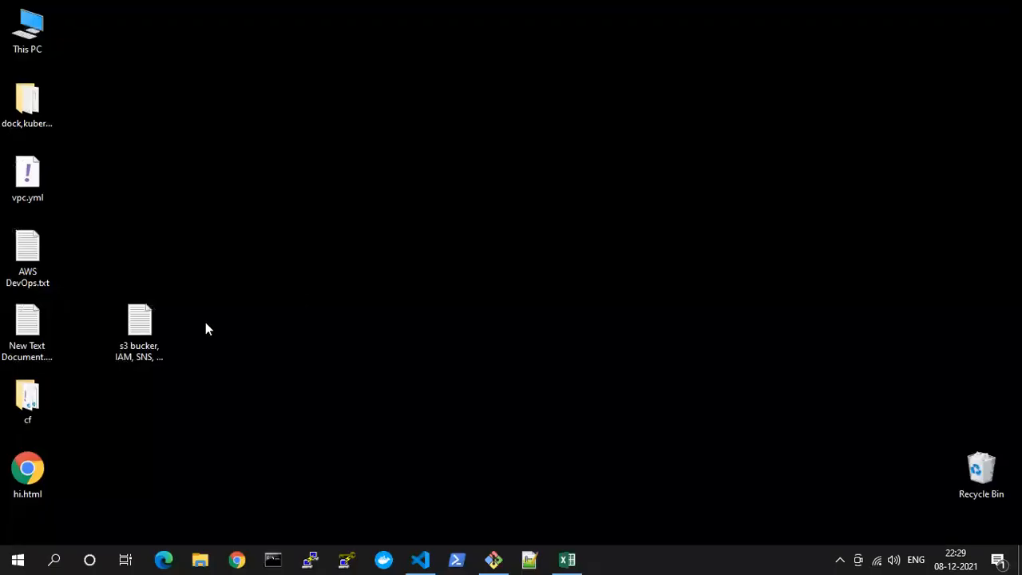
Open AWS DevOps.txt from the desktop in Notepad and review the course topics, highlighting the lines from RDS, SNS, SES to Terraform
double_click(30, 257)
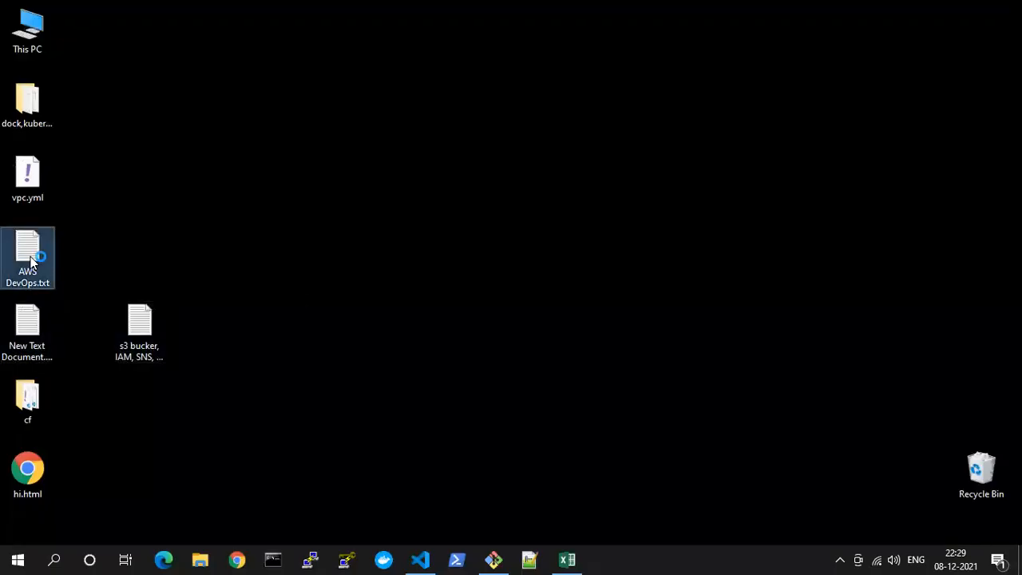
double_click(319, 101)
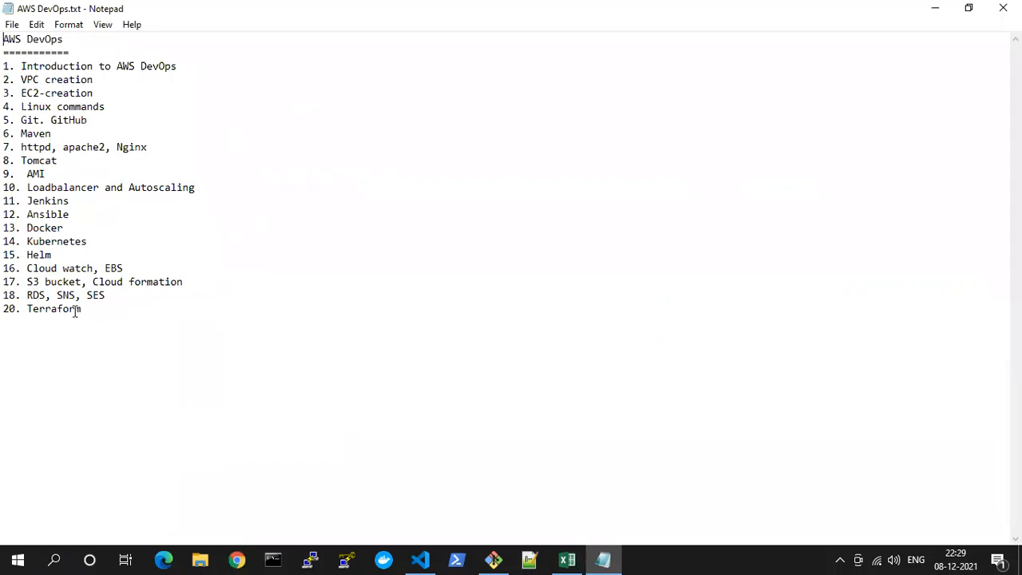
double_click(50, 268)
click(33, 255)
click(47, 284)
drag(27, 295, 49, 293)
double_click(44, 308)
click(46, 296)
double_click(64, 295)
double_click(96, 295)
click(268, 308)
shift+click(5, 296)
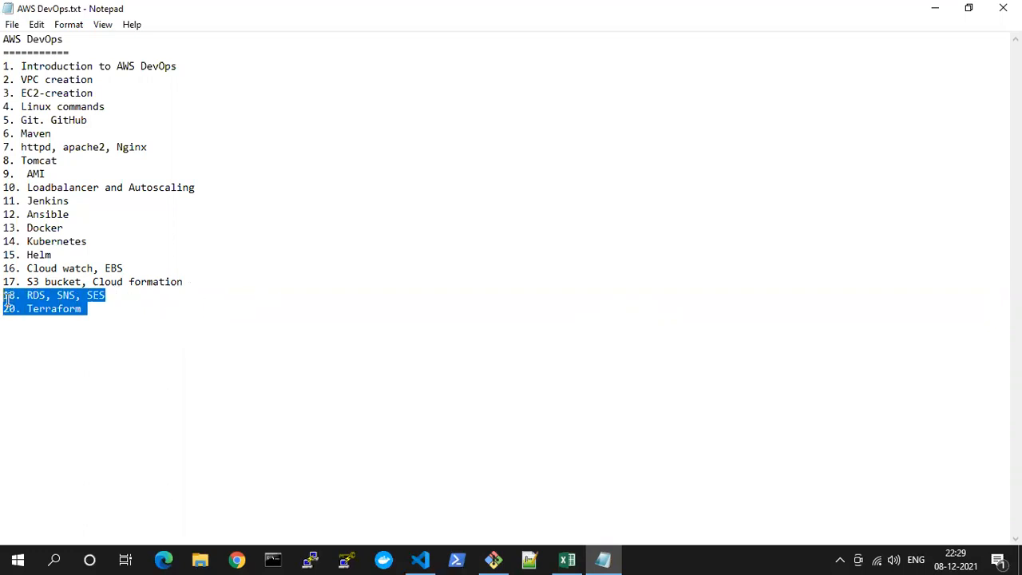